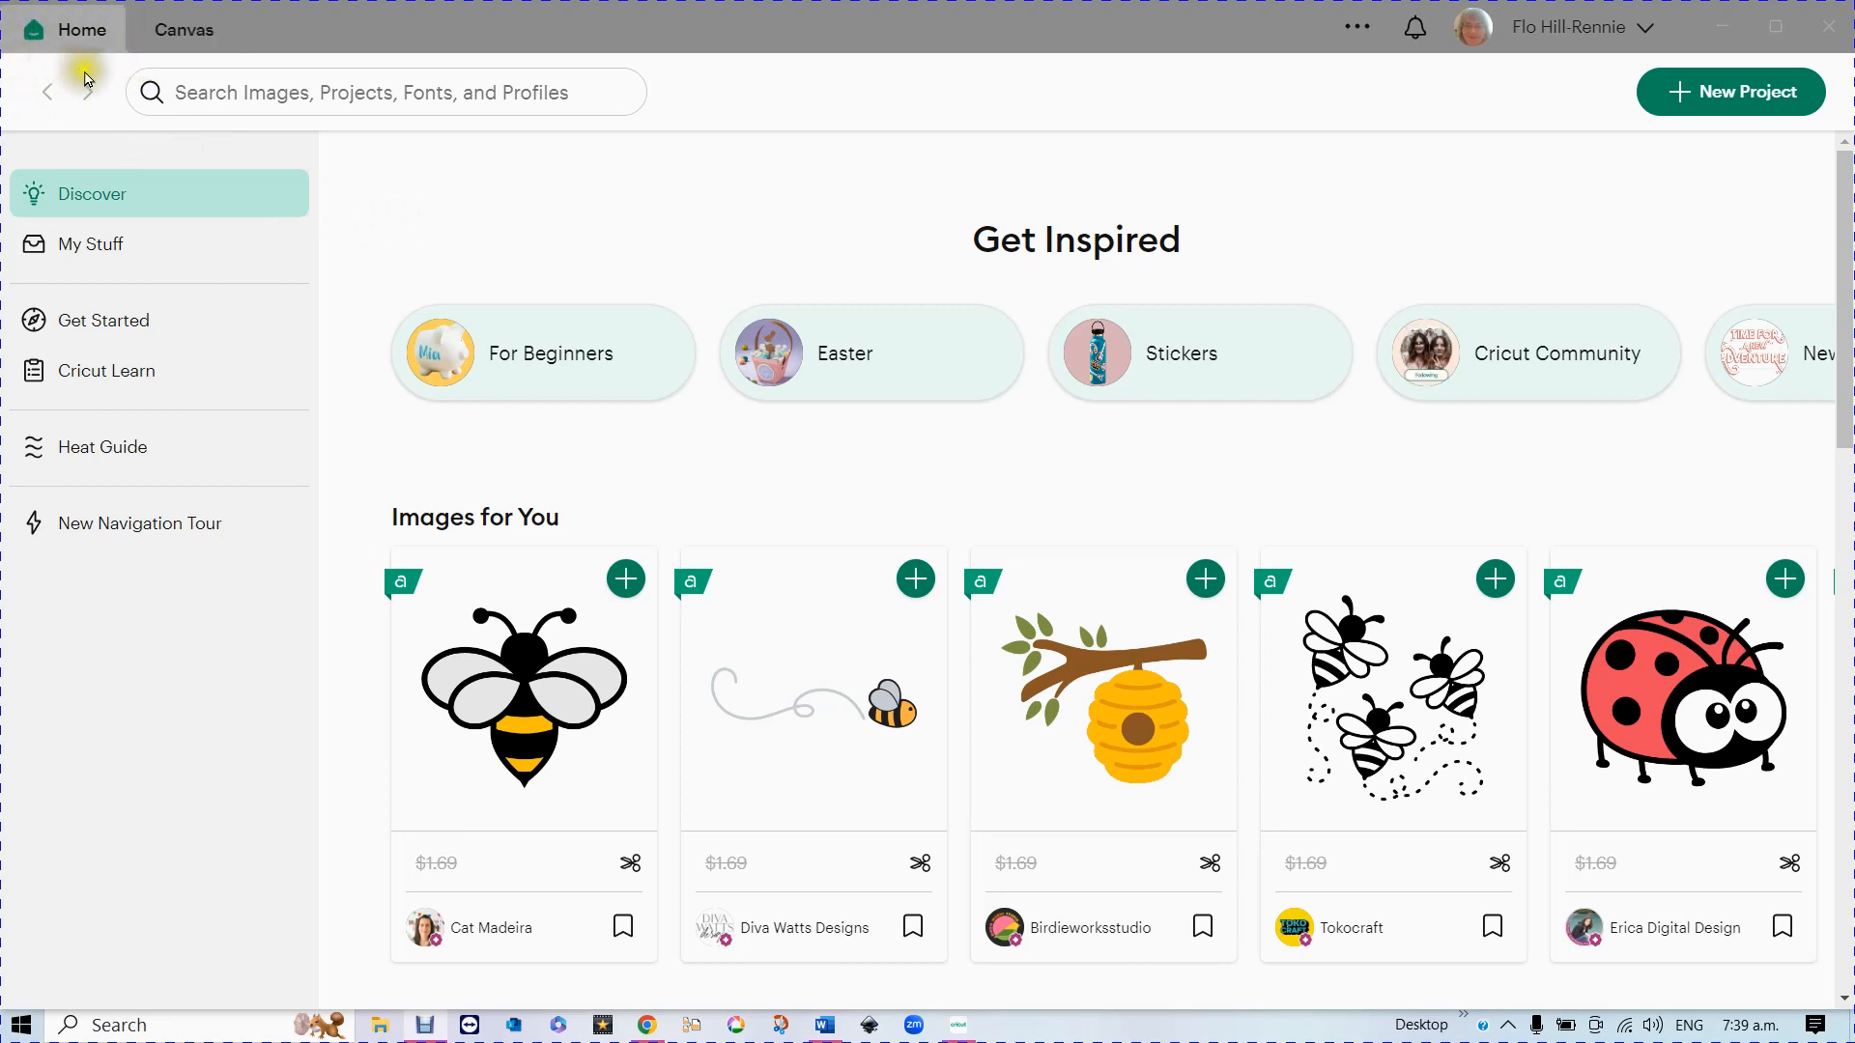
- Switch from the home page to the blank design canvas
{"action": "left_click", "coordinate": [157, 43]}
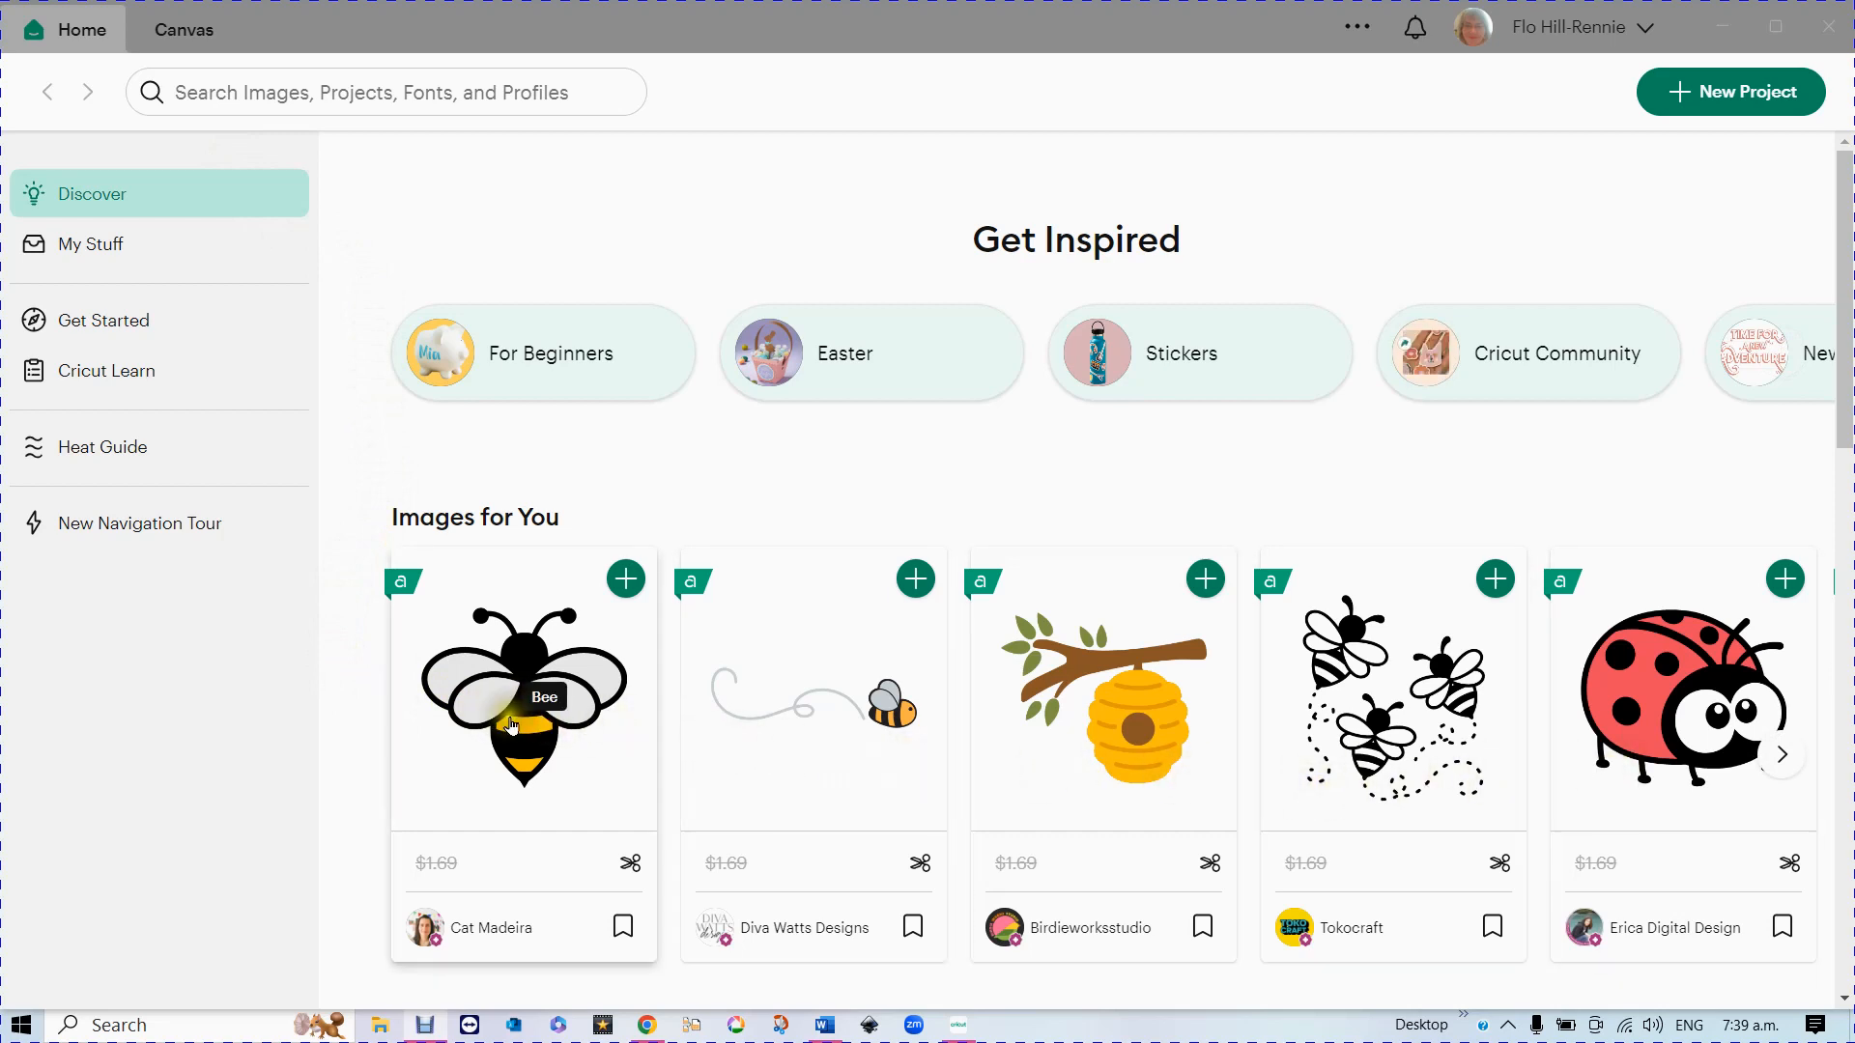
{"action": "scroll", "coordinate": [485, 667], "scroll_direction": "down", "scroll_amount": 1}
{"action": "scroll", "coordinate": [486, 670], "scroll_direction": "down", "scroll_amount": 1}
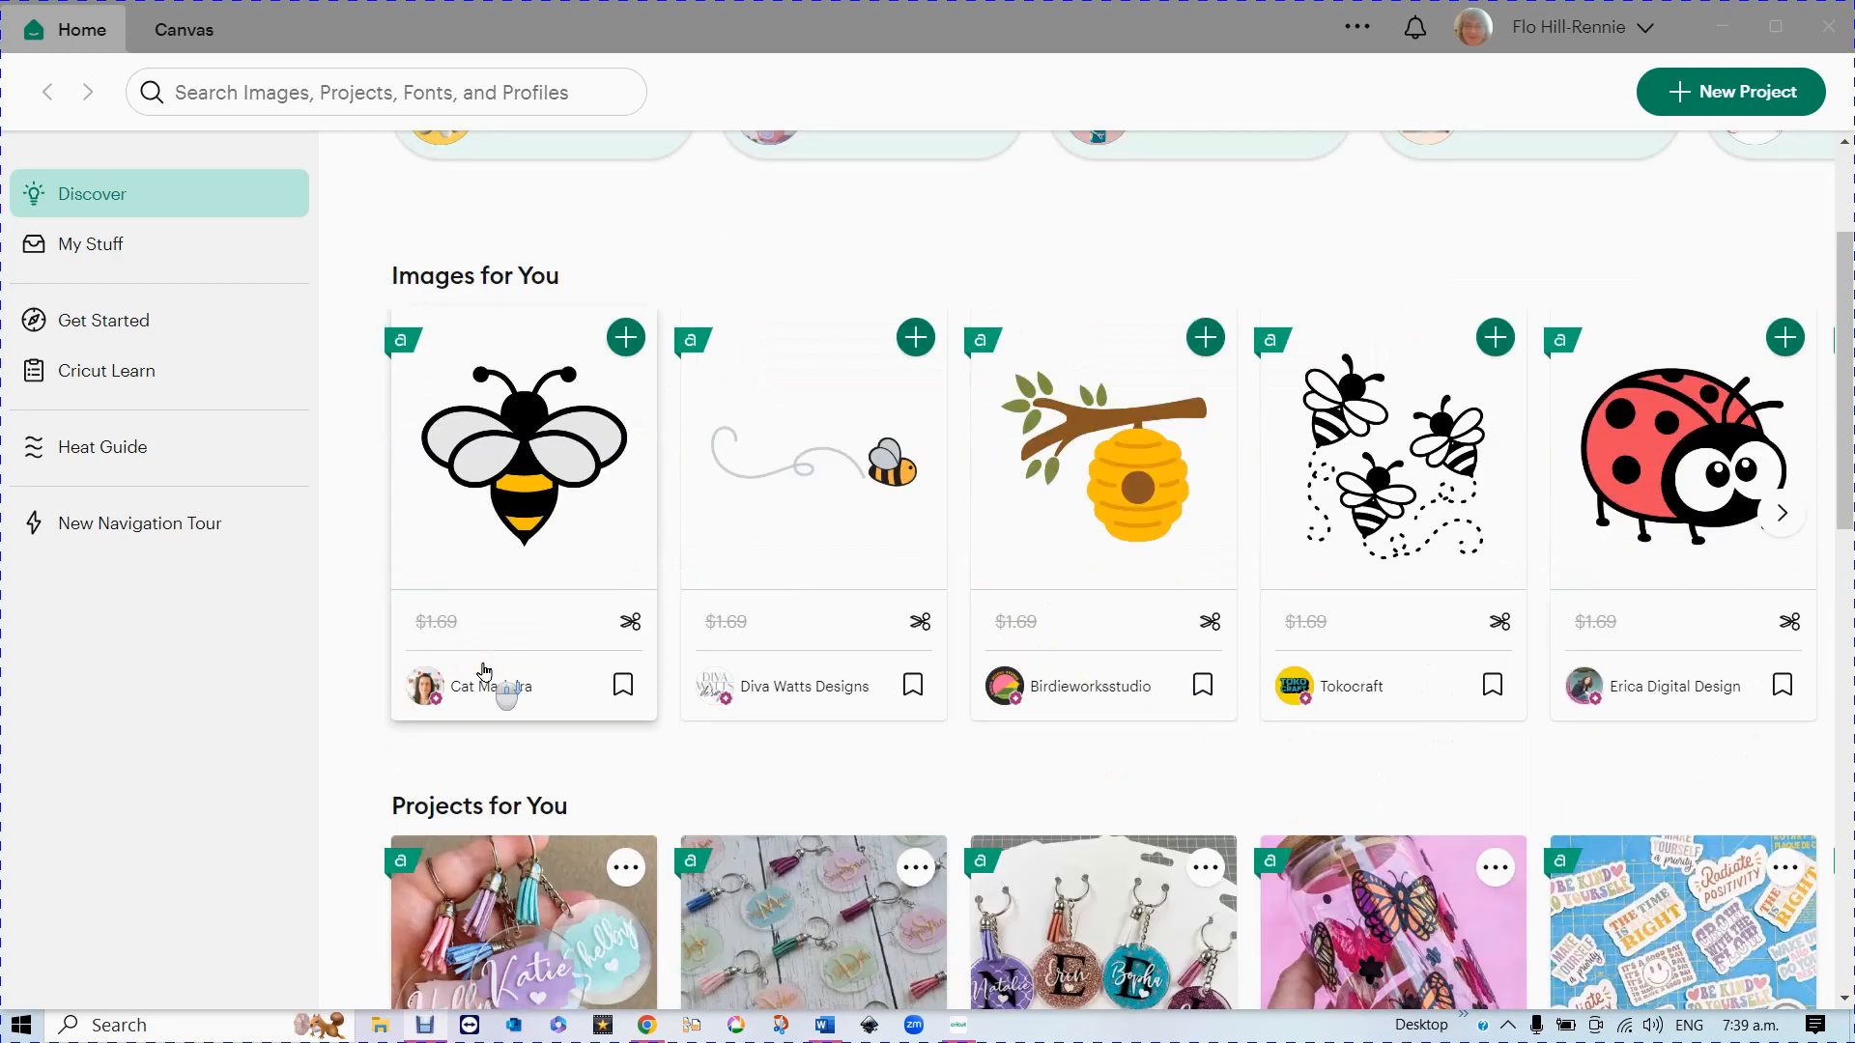
{"action": "scroll", "coordinate": [485, 670], "scroll_direction": "down", "scroll_amount": 1}
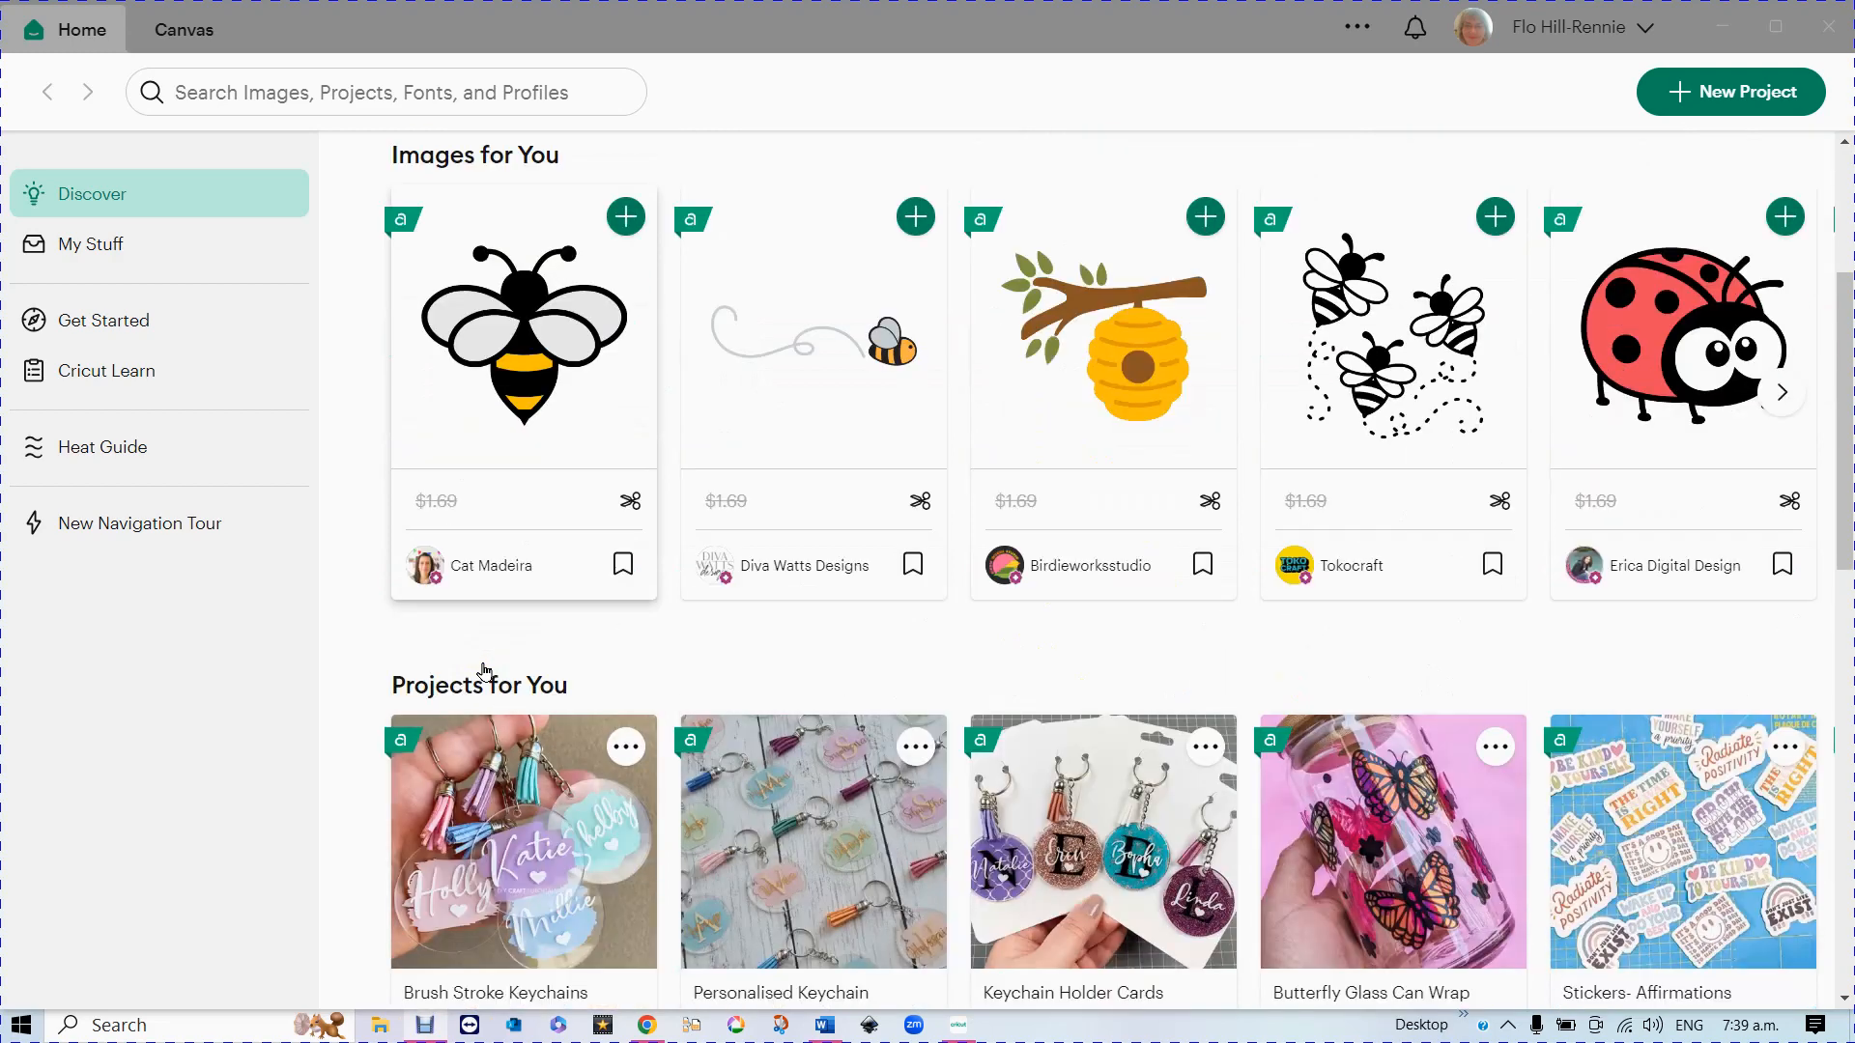
{"action": "scroll", "coordinate": [485, 669], "scroll_direction": "up", "scroll_amount": 3}
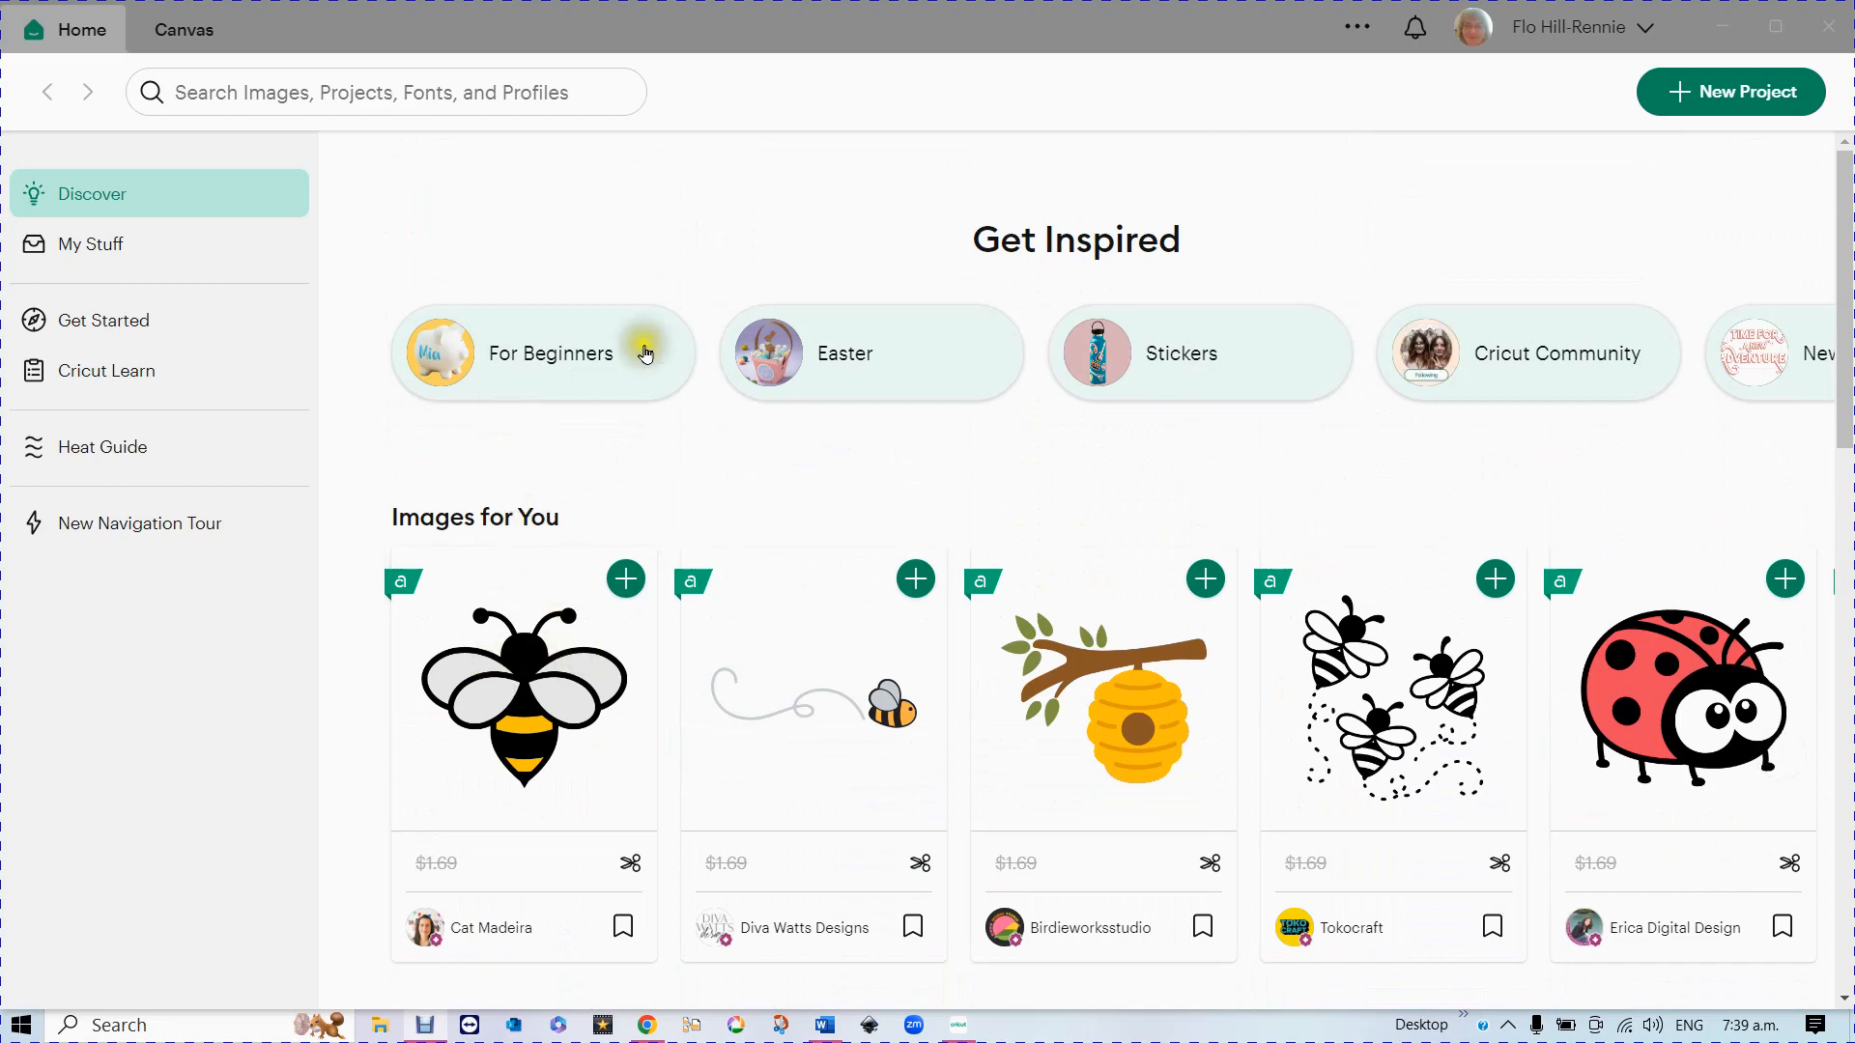
{"action": "left_click", "coordinate": [176, 37]}
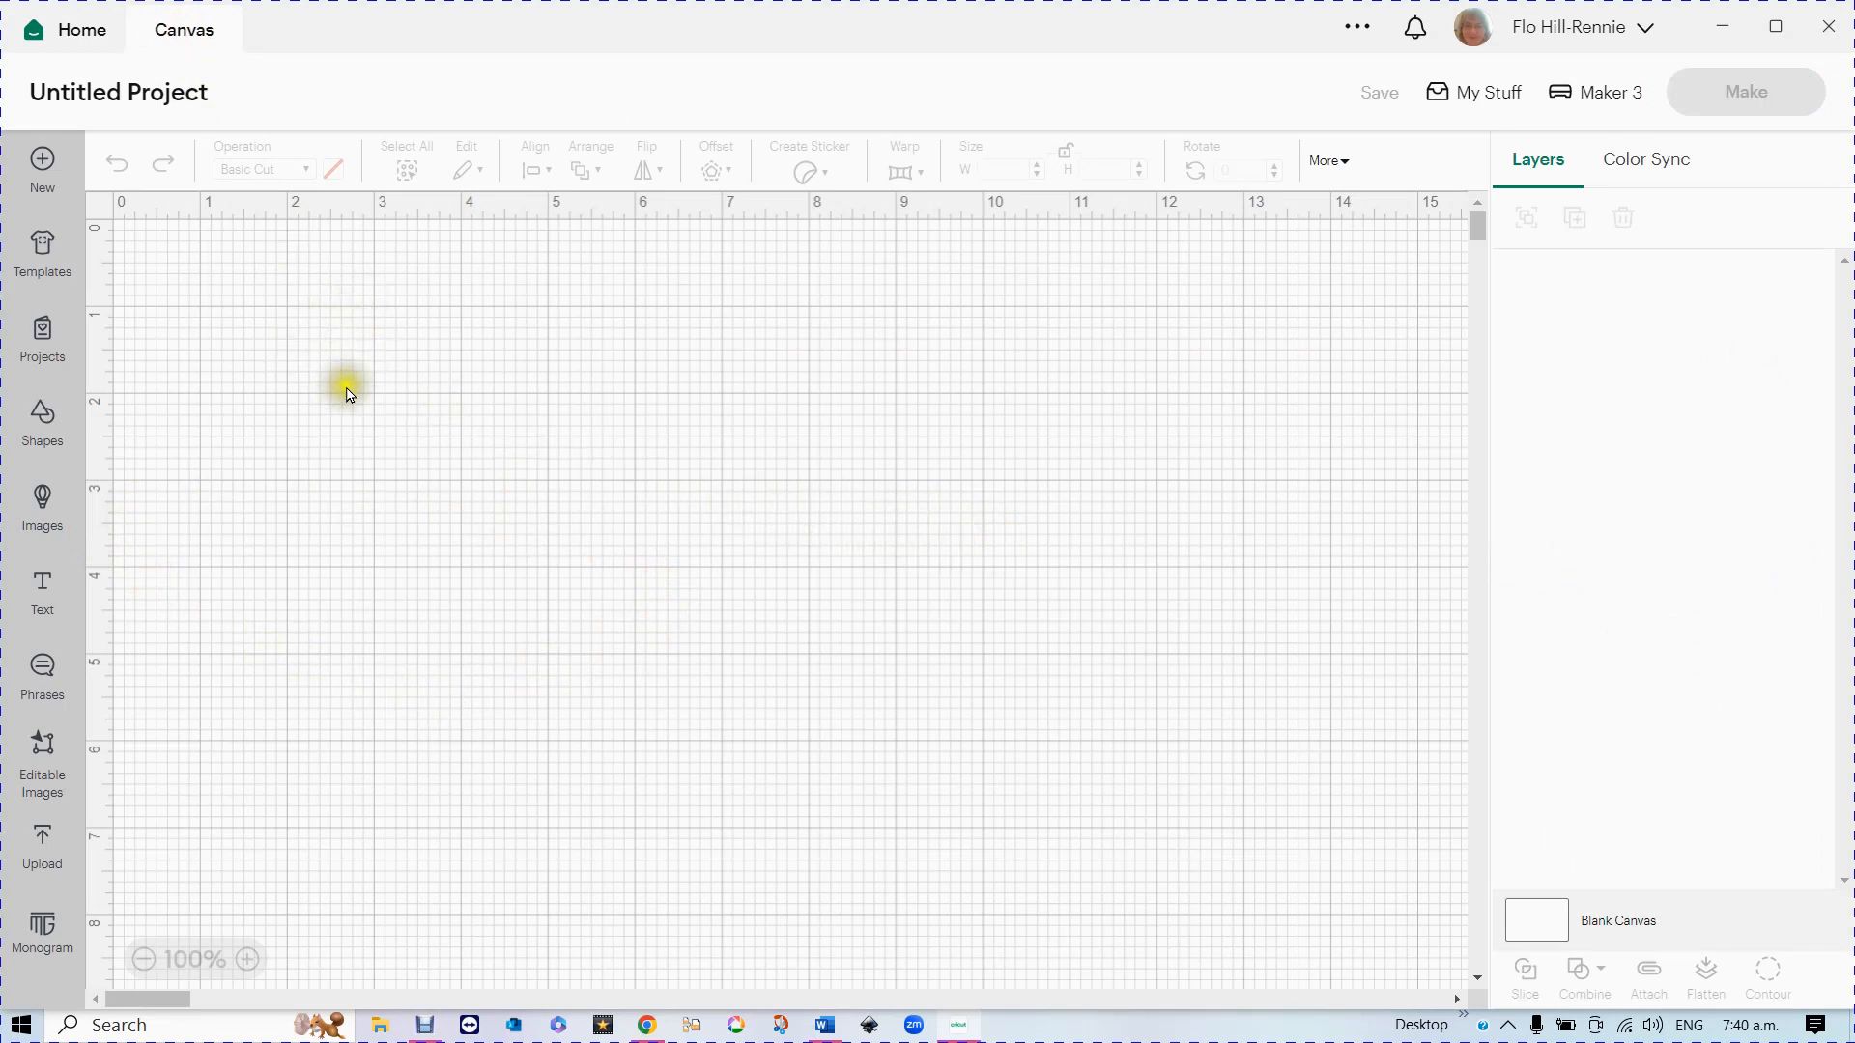
- Insert a sharp-cornered square from the free shapes onto the canvas
{"action": "left_click", "coordinate": [40, 415]}
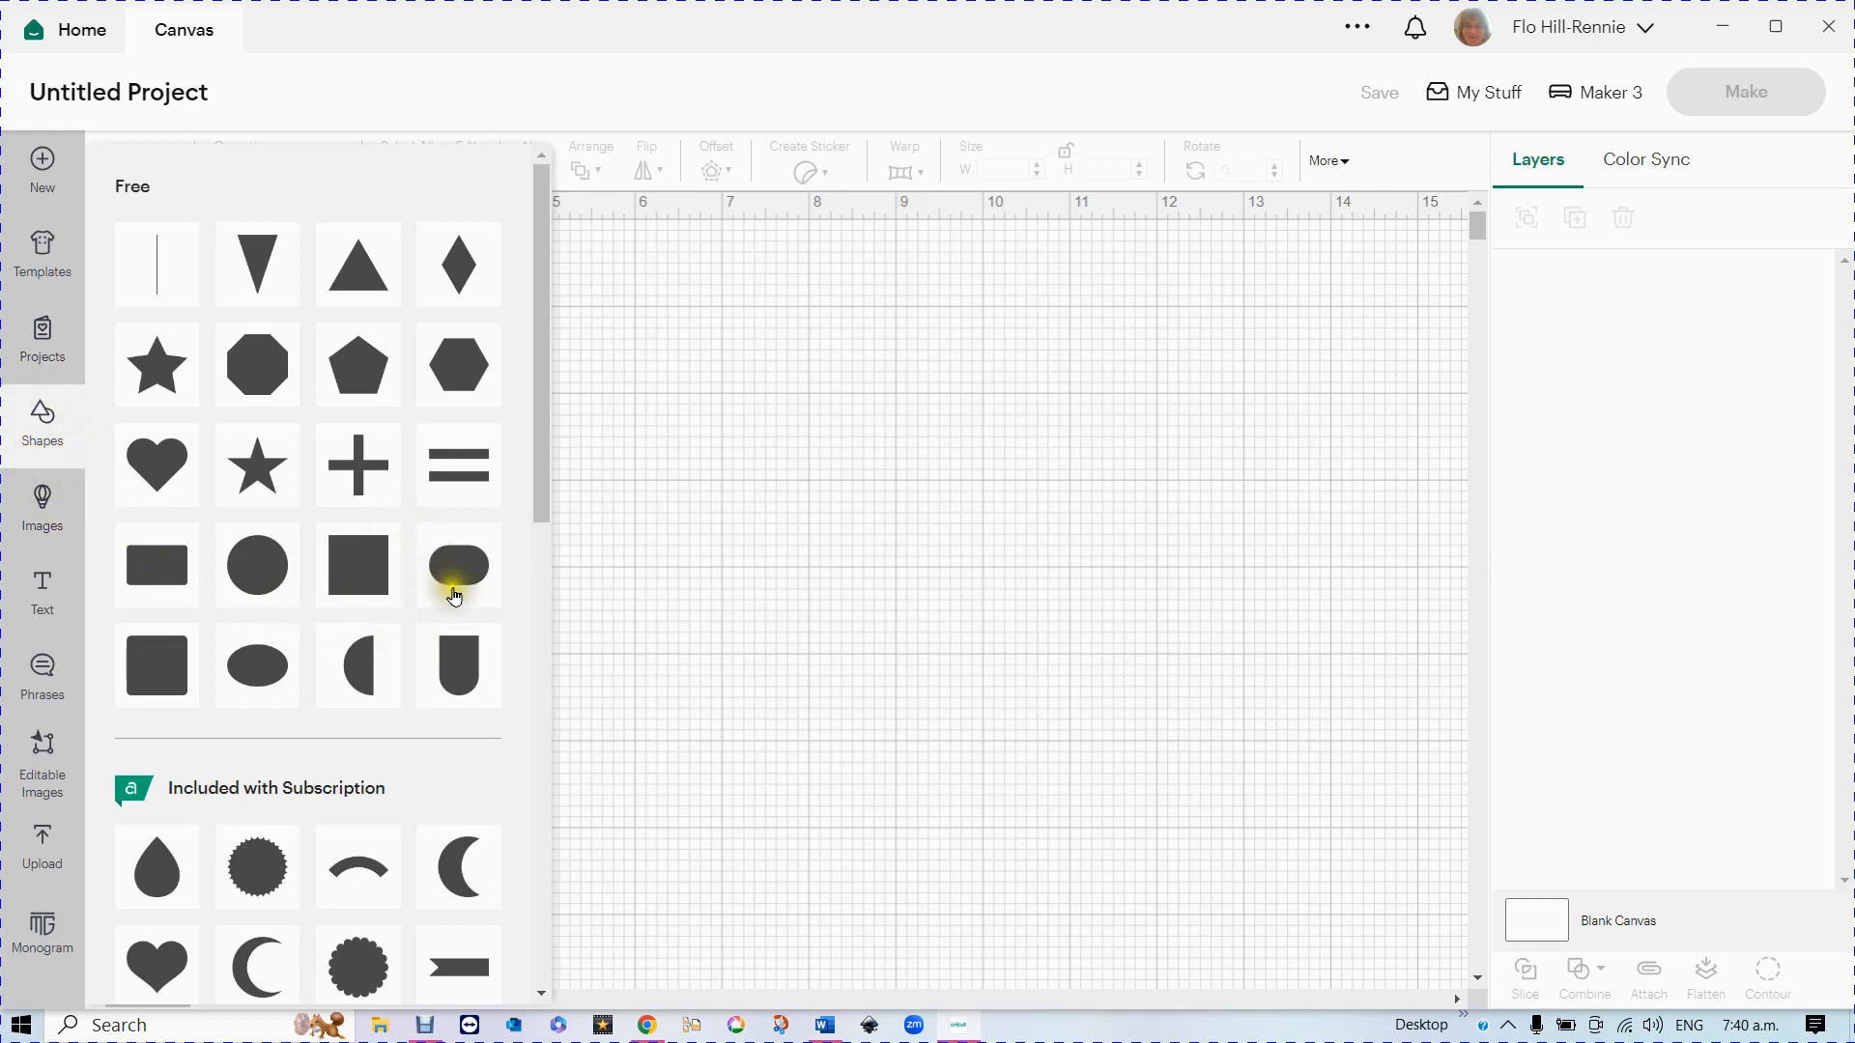
{"action": "scroll", "coordinate": [513, 608], "scroll_direction": "down", "scroll_amount": 8}
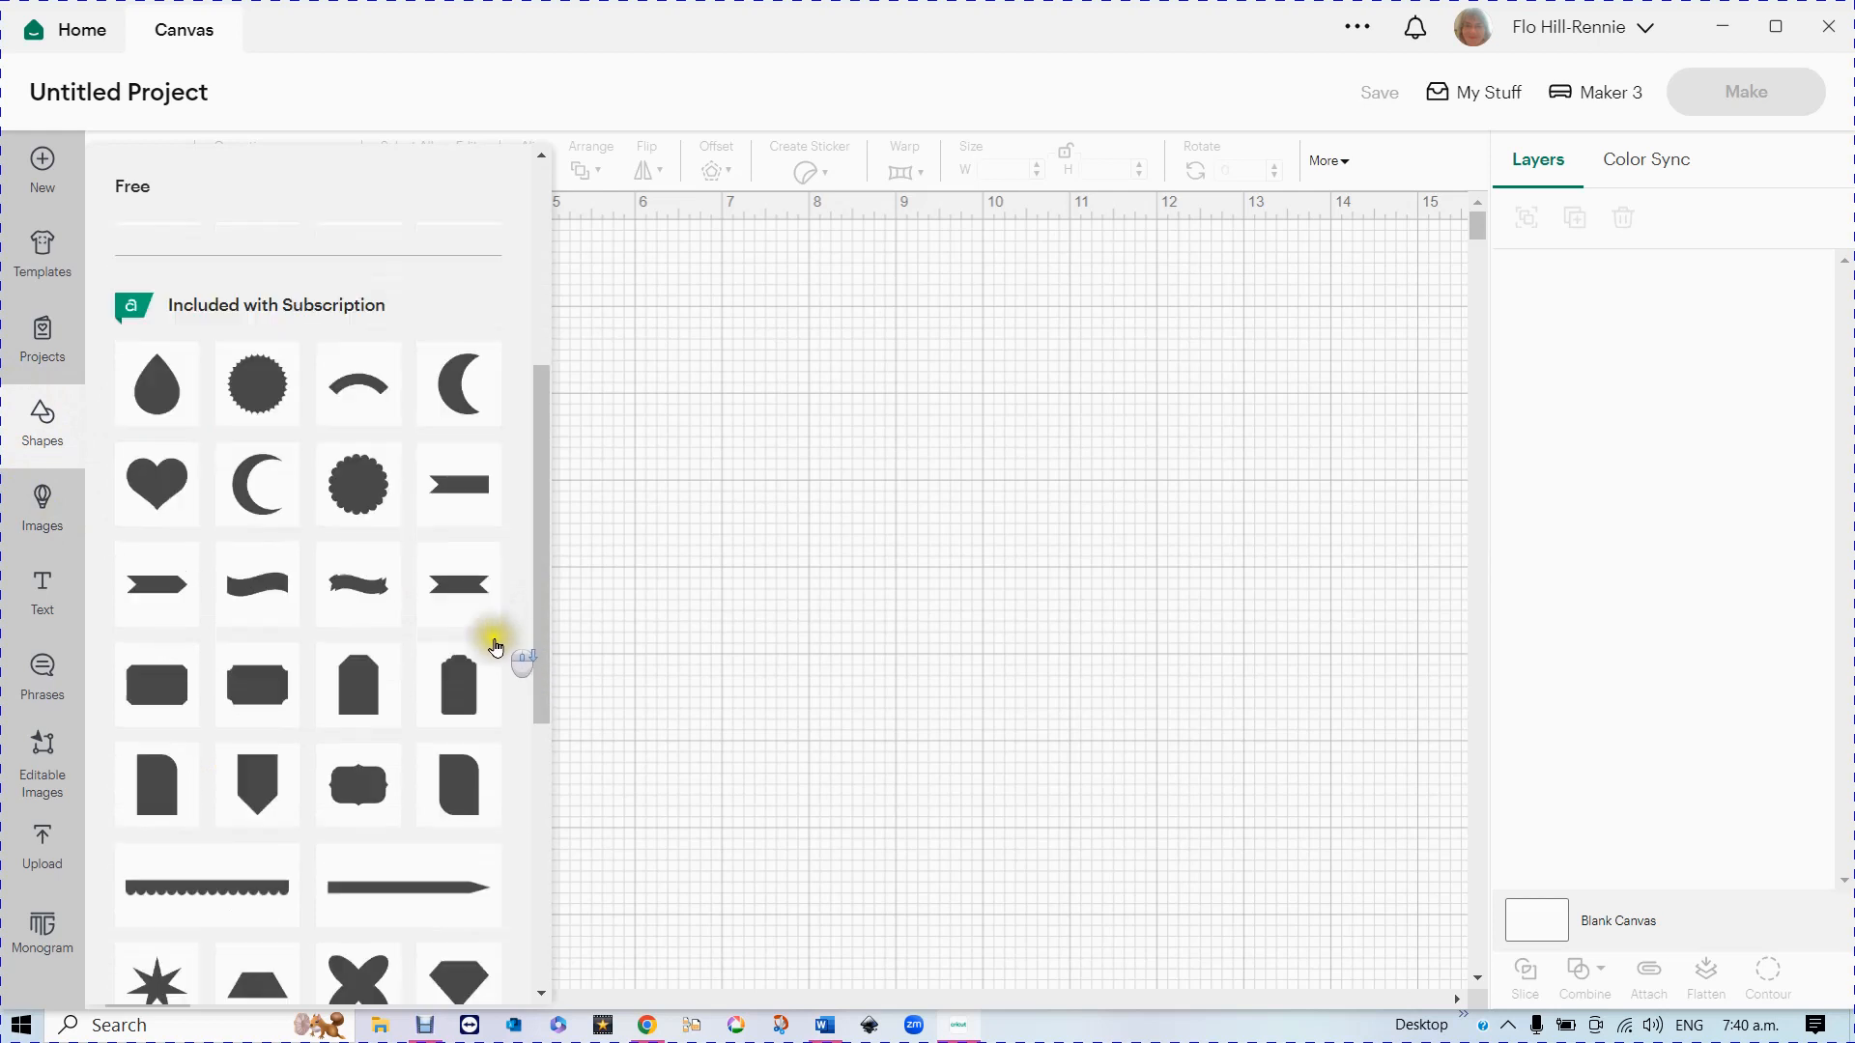
{"action": "scroll", "coordinate": [465, 680], "scroll_direction": "down", "scroll_amount": 3}
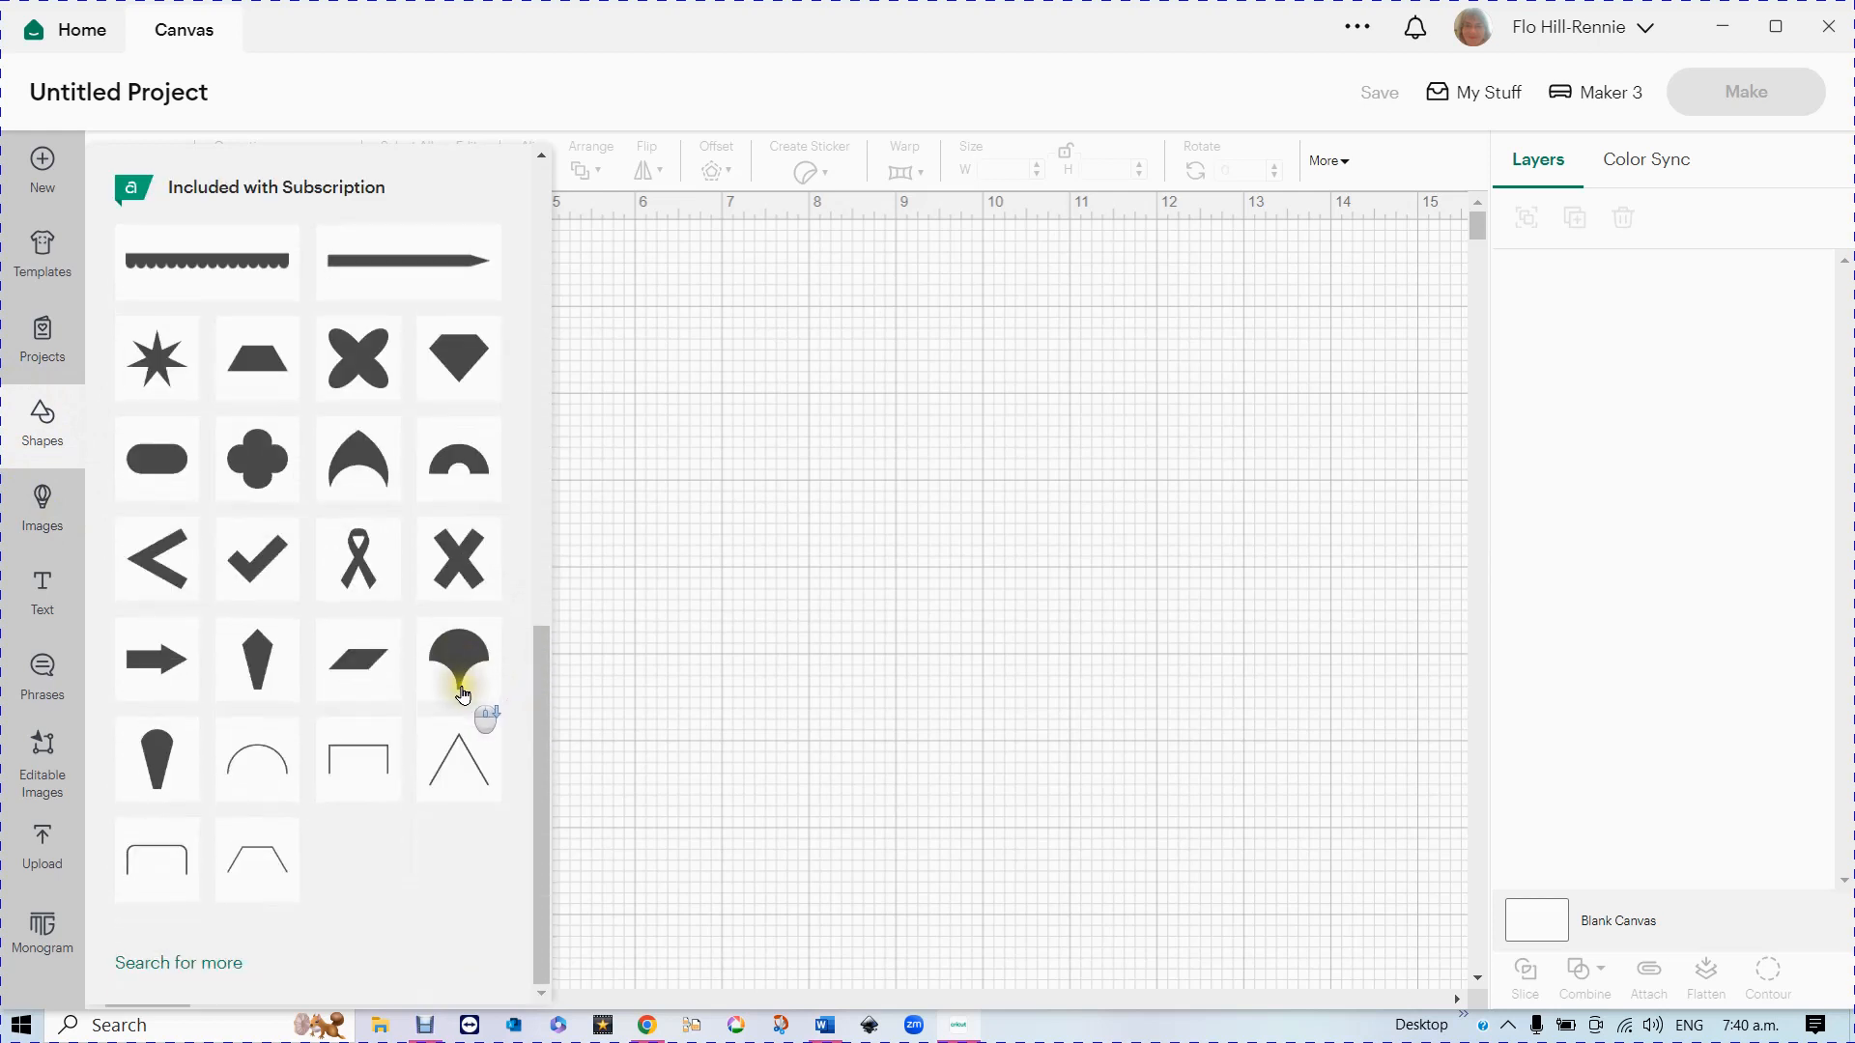
{"action": "scroll", "coordinate": [462, 692], "scroll_direction": "up", "scroll_amount": 10}
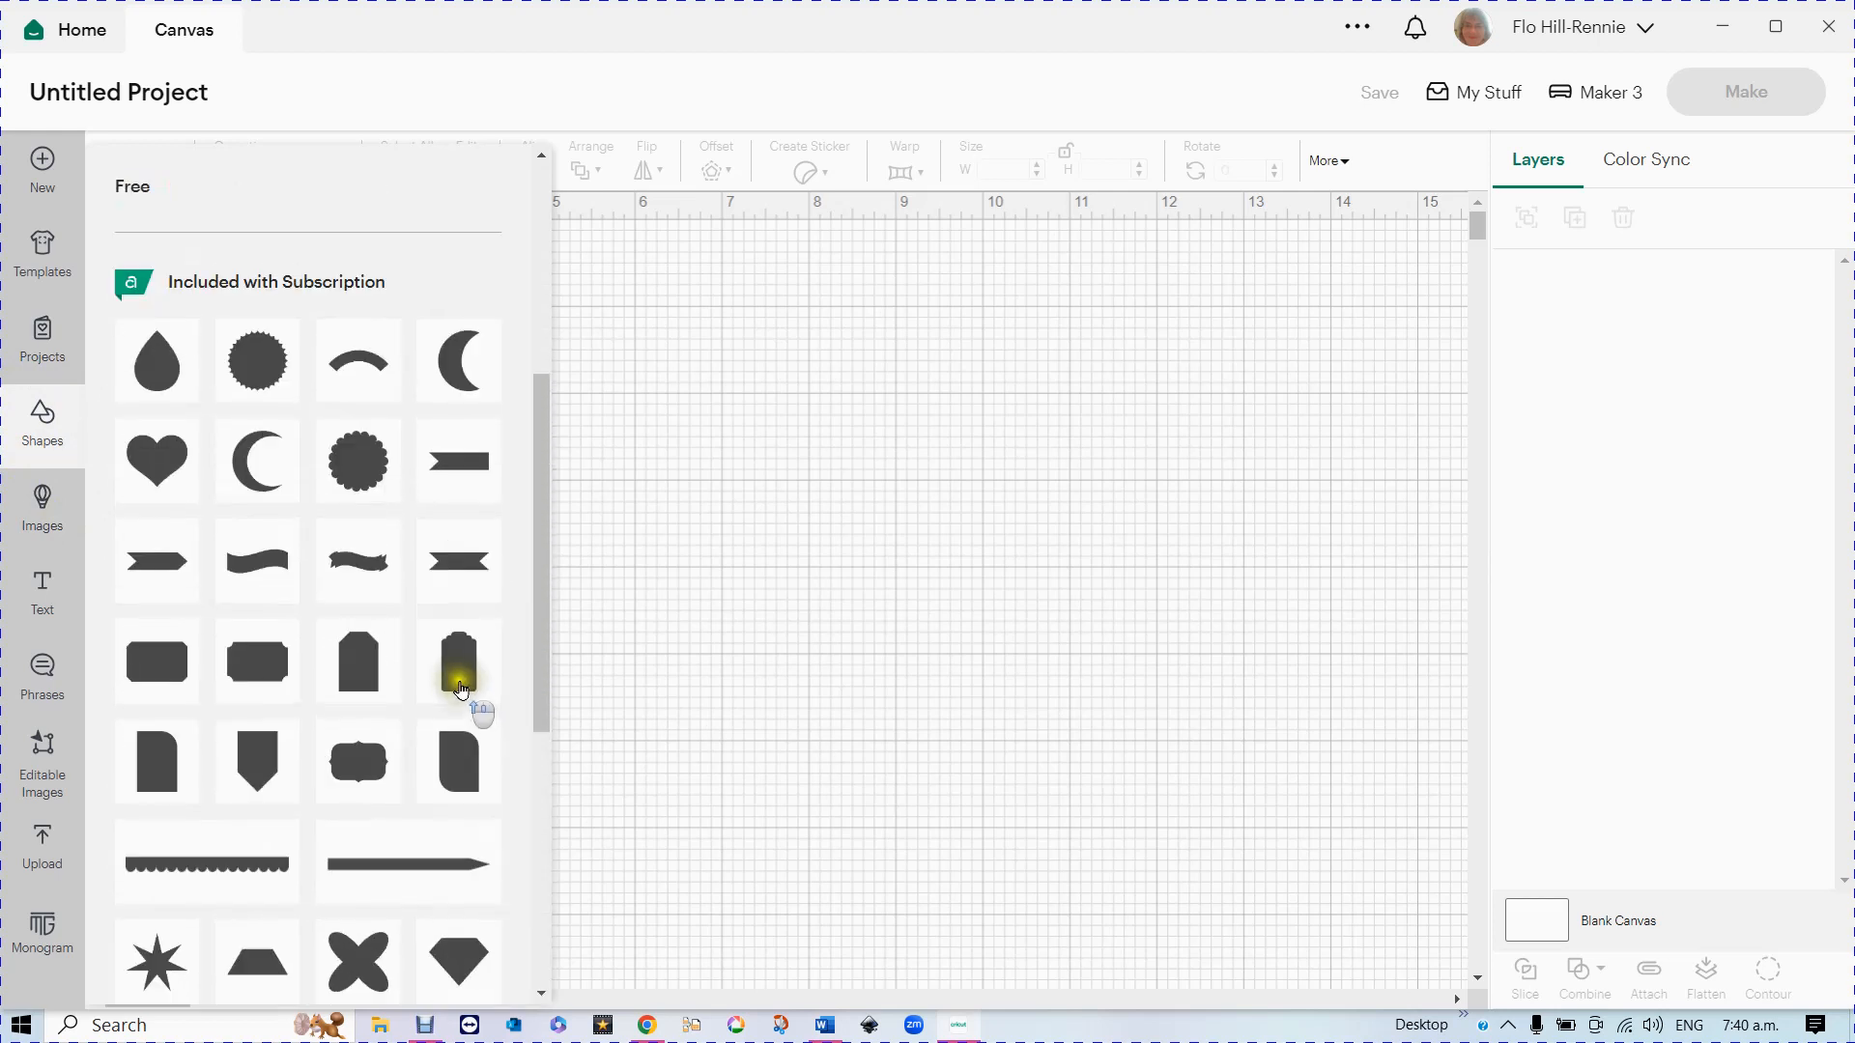
{"action": "scroll", "coordinate": [461, 689], "scroll_direction": "up", "scroll_amount": 3}
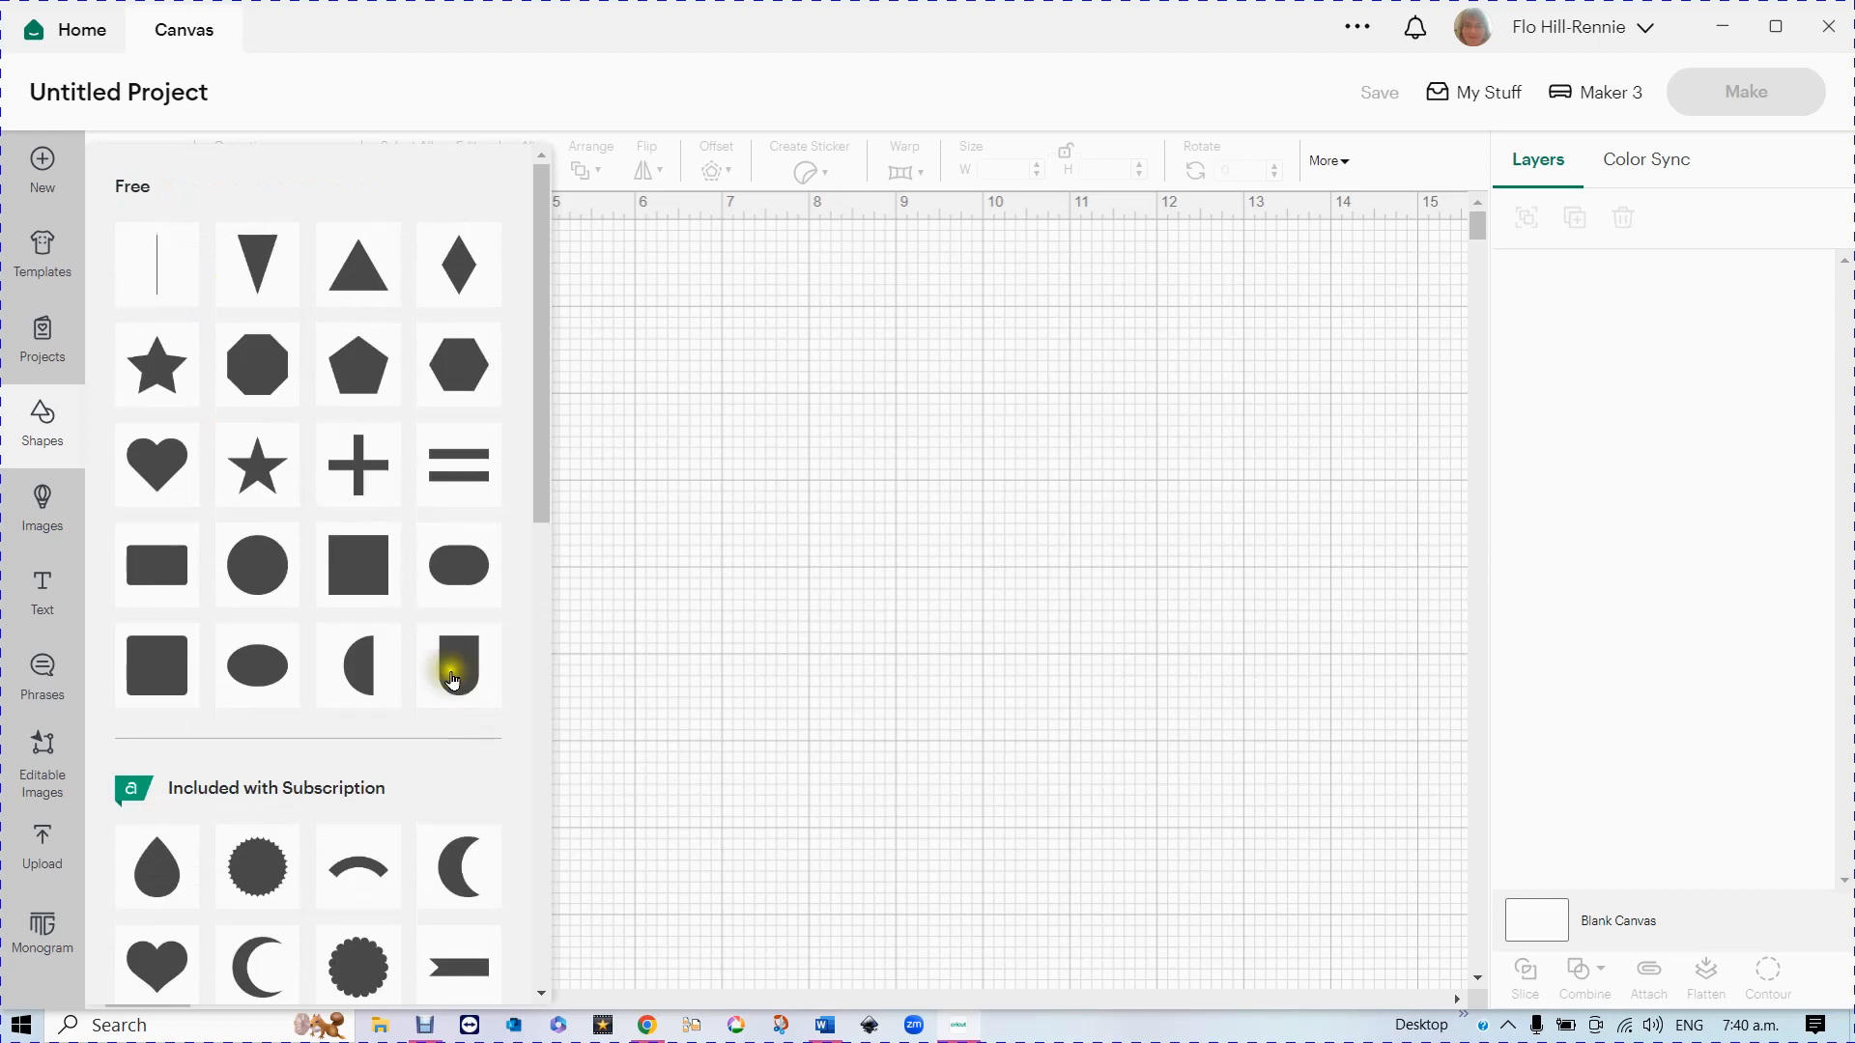
{"action": "left_click", "coordinate": [366, 570]}
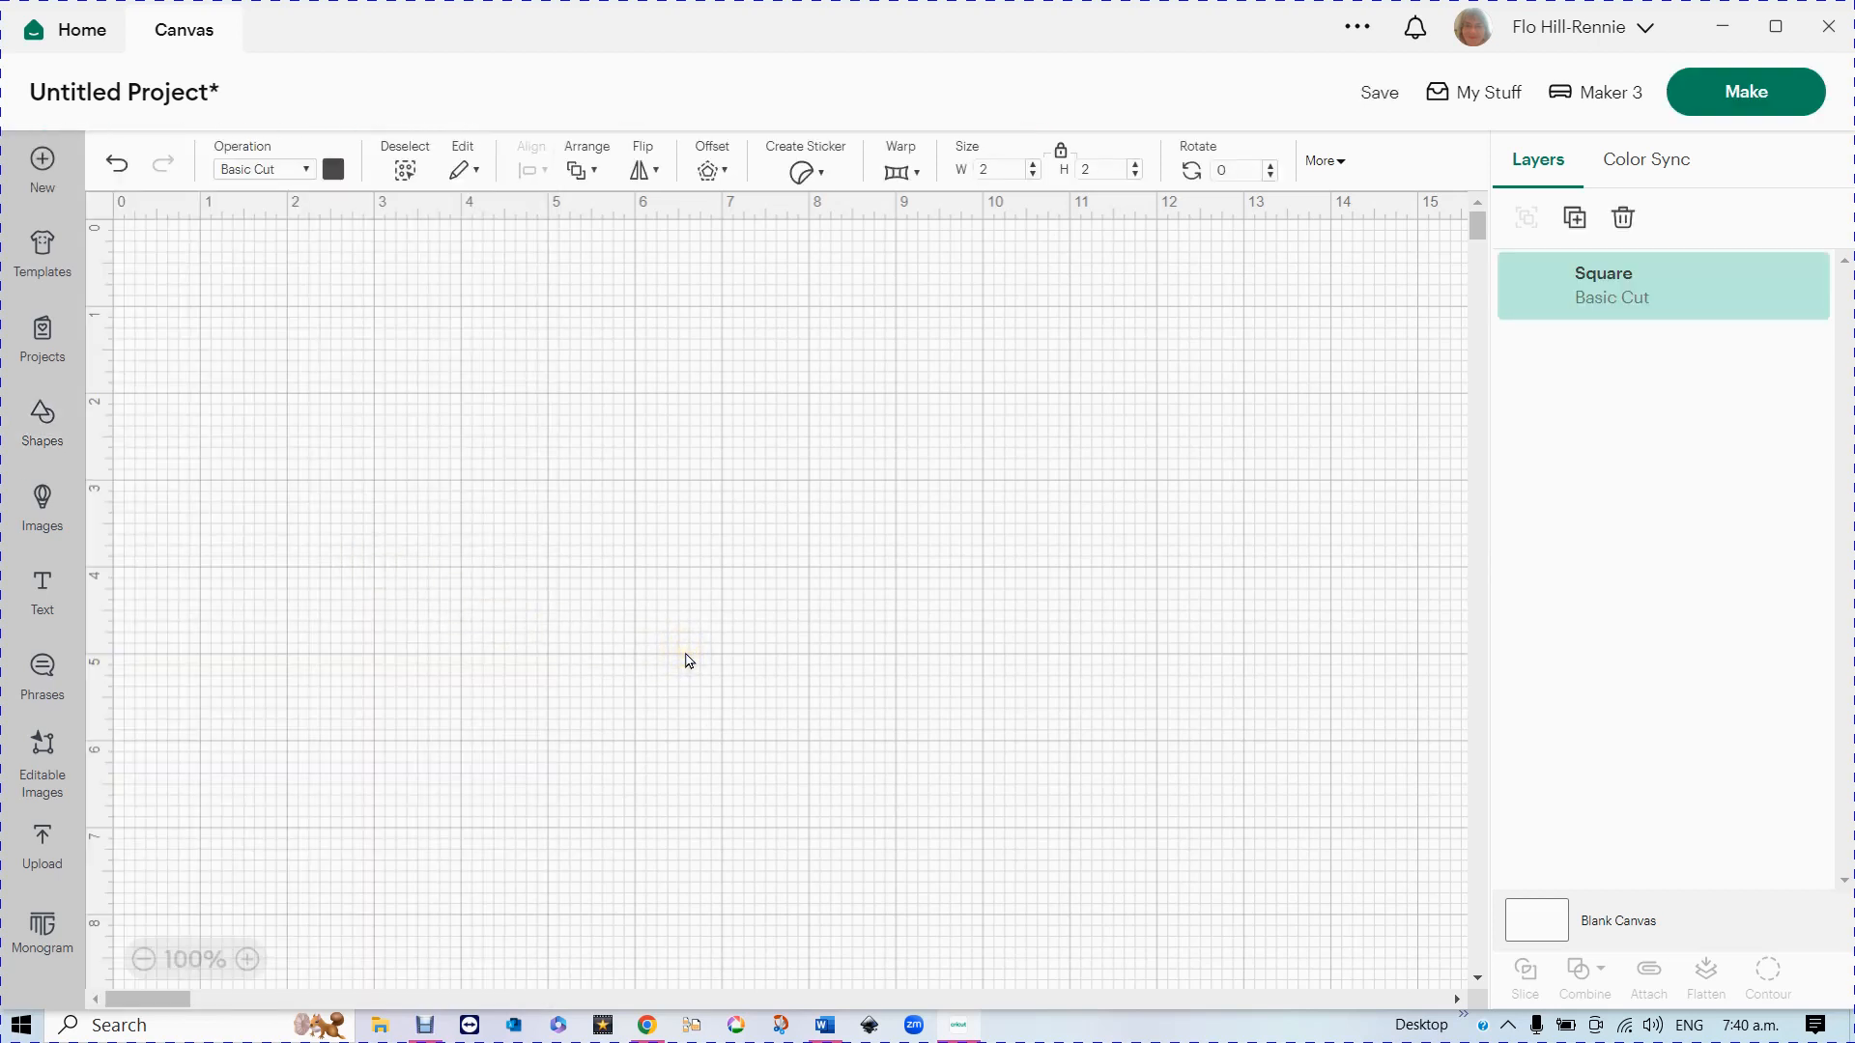
- Move the square to the middle of the canvas and colour it pale yellow
{"action": "left_click_drag", "start_coordinate": [281, 372], "coordinate": [1001, 511]}
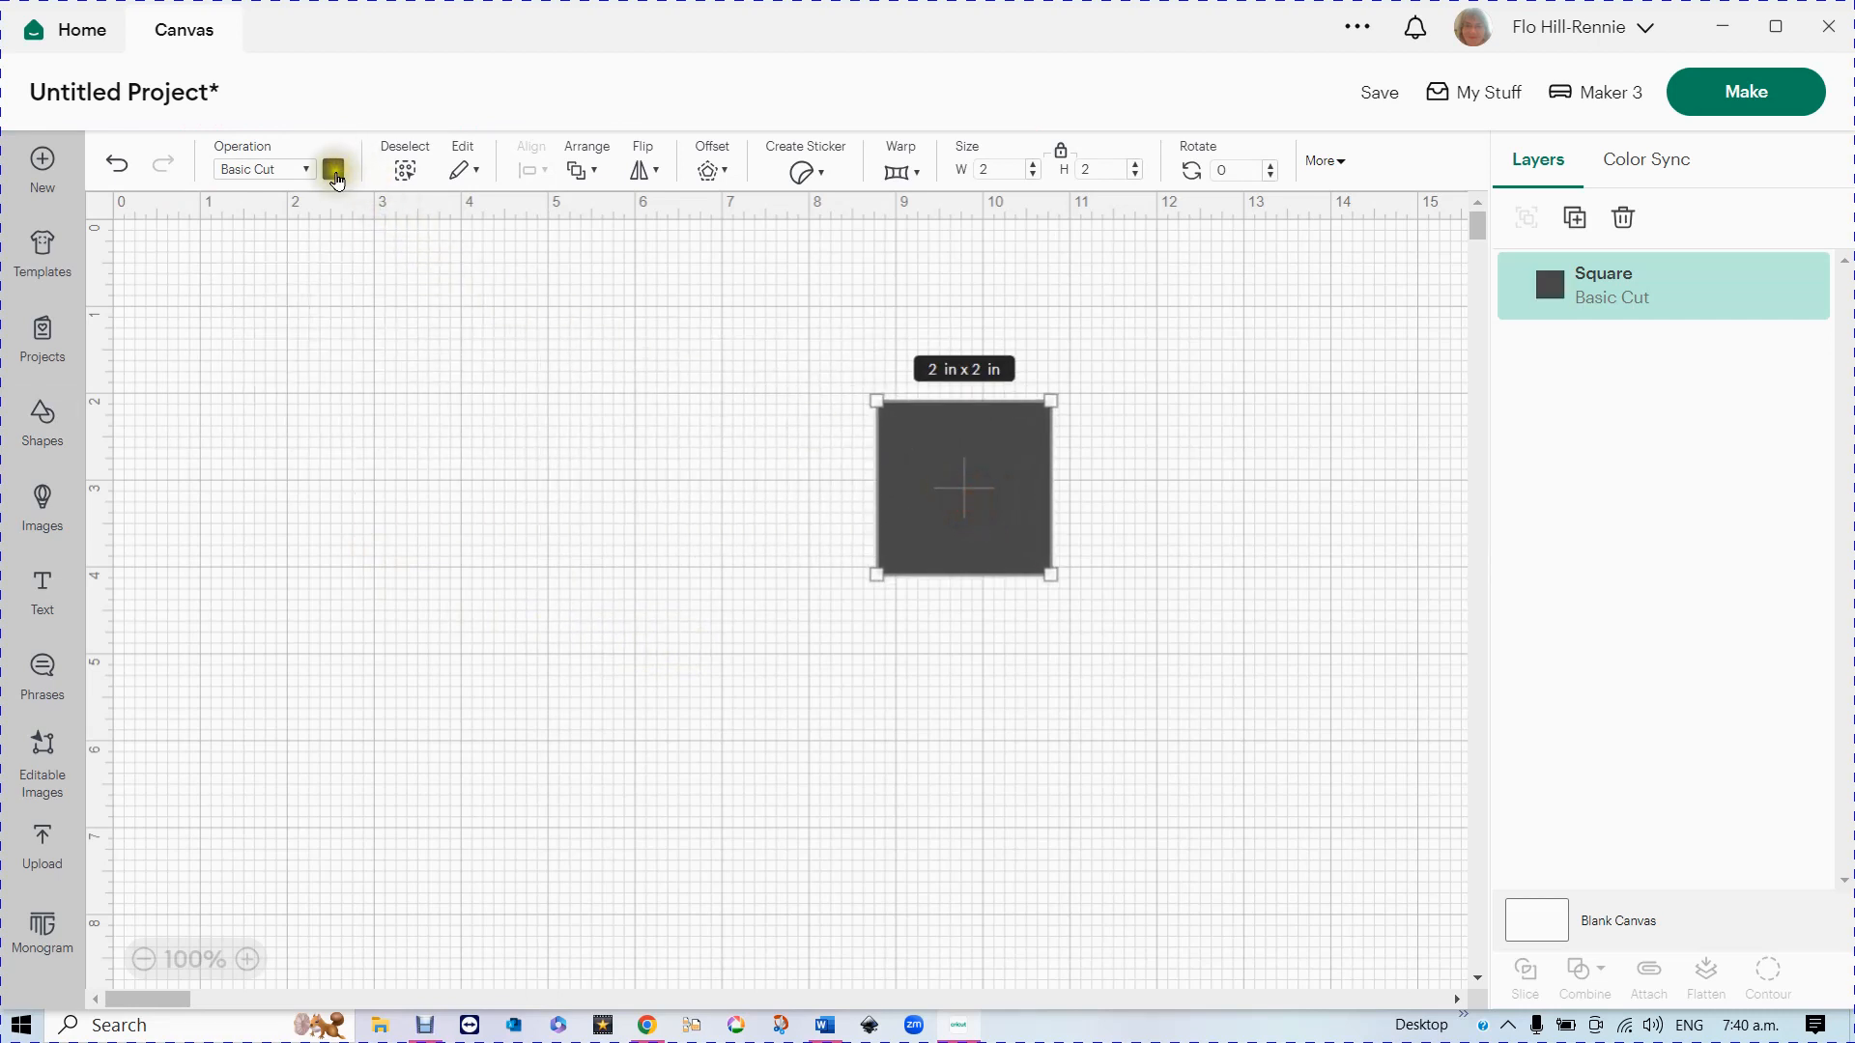
{"action": "left_click", "coordinate": [333, 170]}
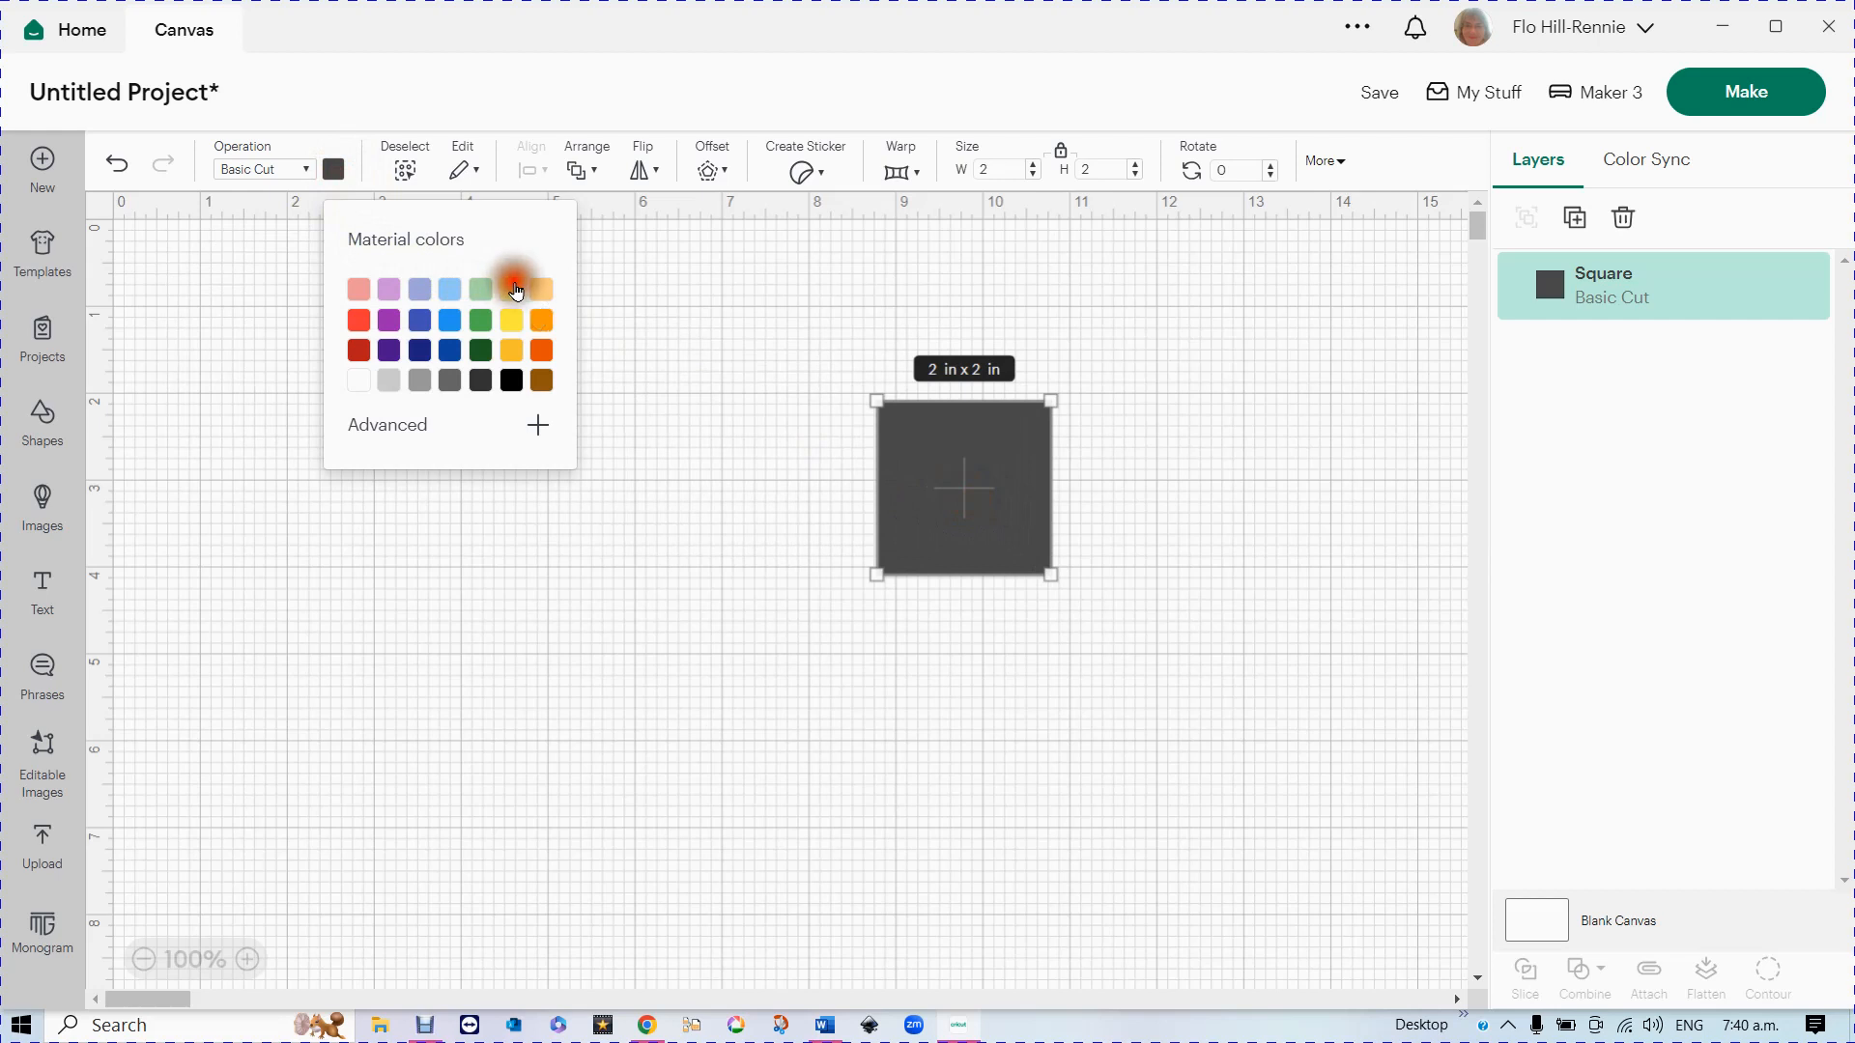
{"action": "left_click", "coordinate": [514, 290]}
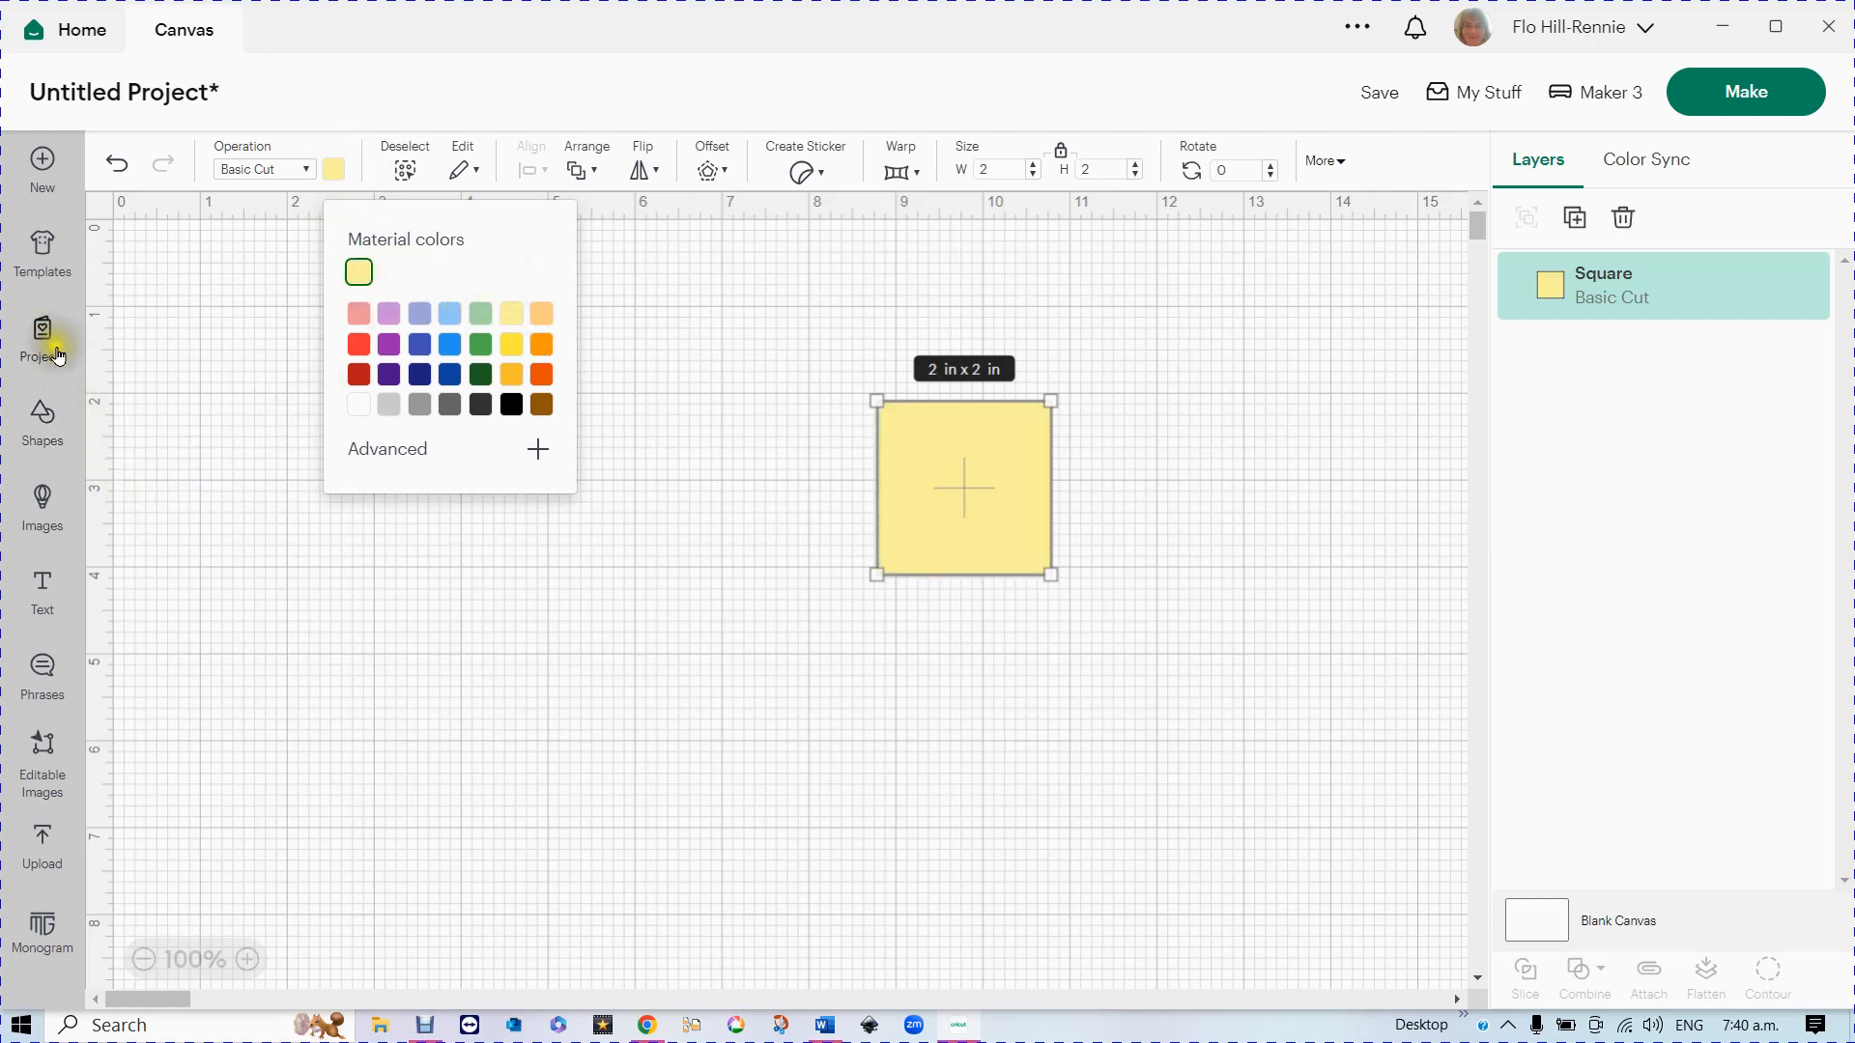
- Insert a five-pointed star from the free shapes and place it just left of the yellow square
{"action": "left_click", "coordinate": [40, 427]}
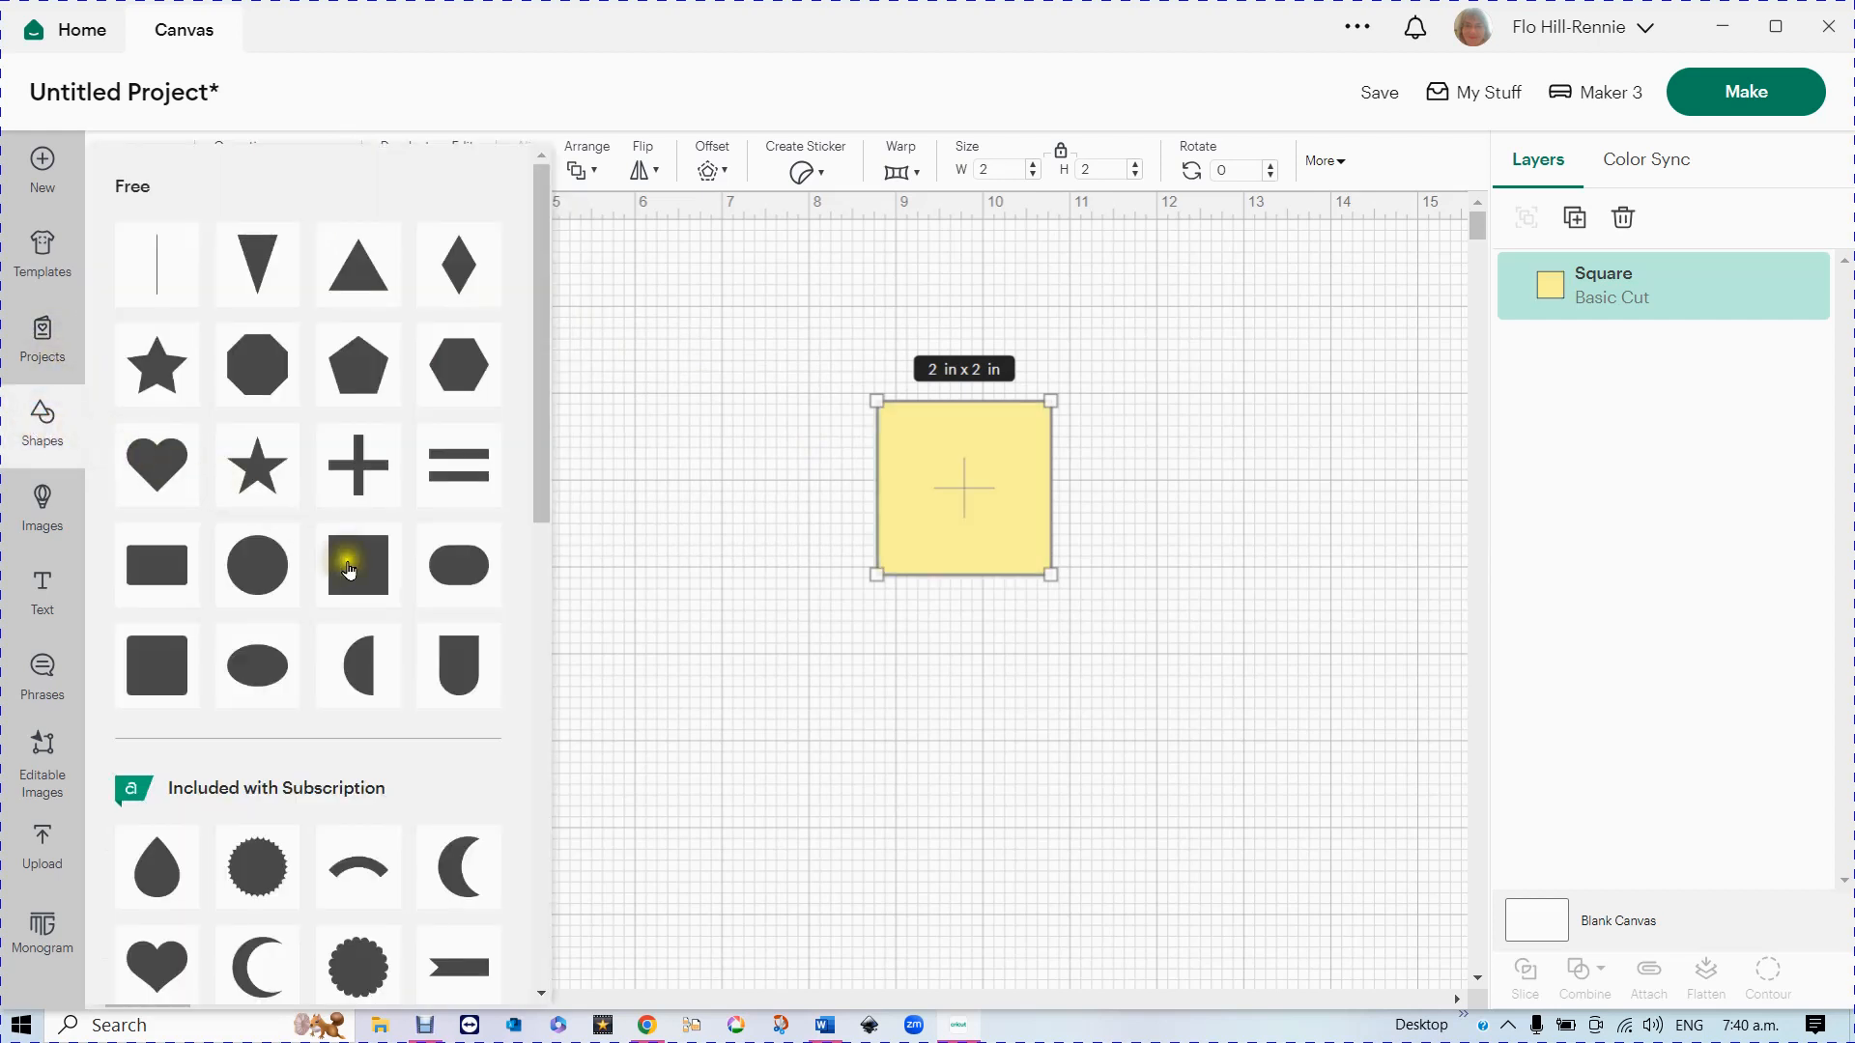
{"action": "left_click", "coordinate": [167, 376]}
{"action": "left_click_drag", "start_coordinate": [305, 428], "coordinate": [765, 589]}
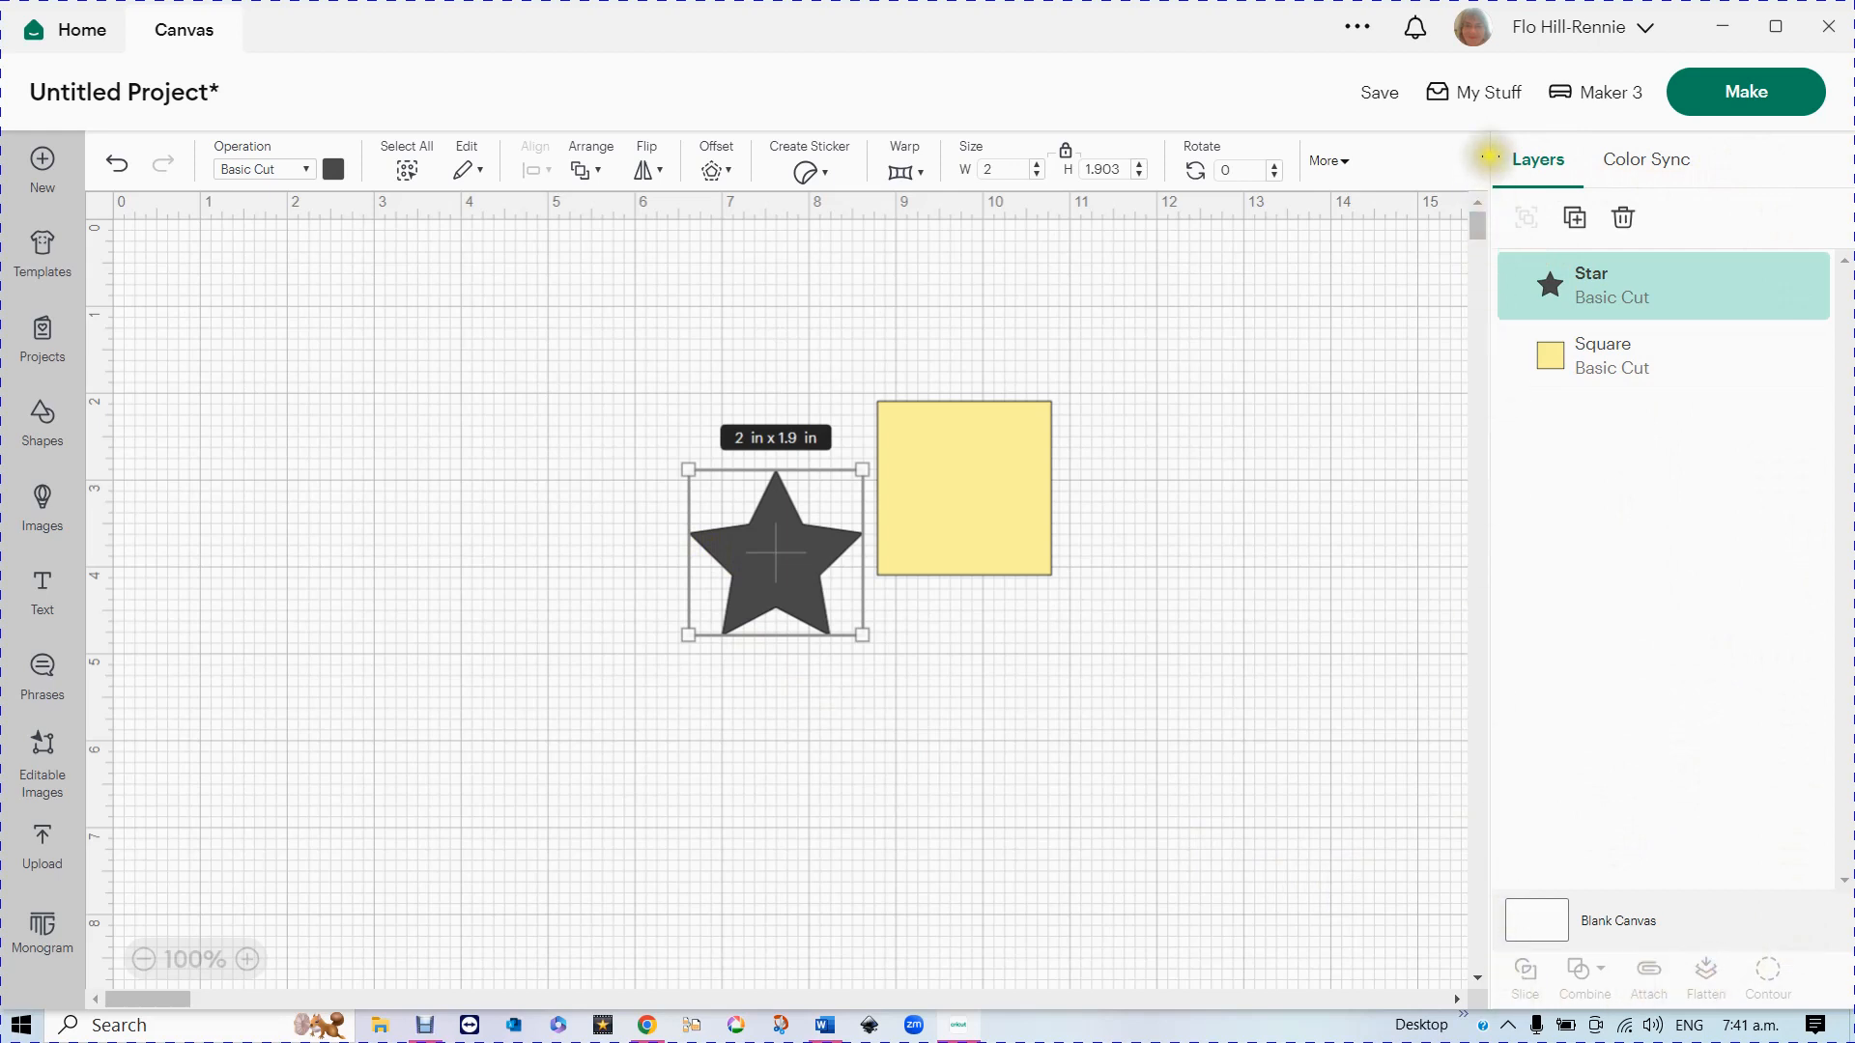
- Widen the layer list and move the yellow square slightly farther to the right of the star
{"action": "left_click_drag", "start_coordinate": [1489, 497], "coordinate": [1434, 529]}
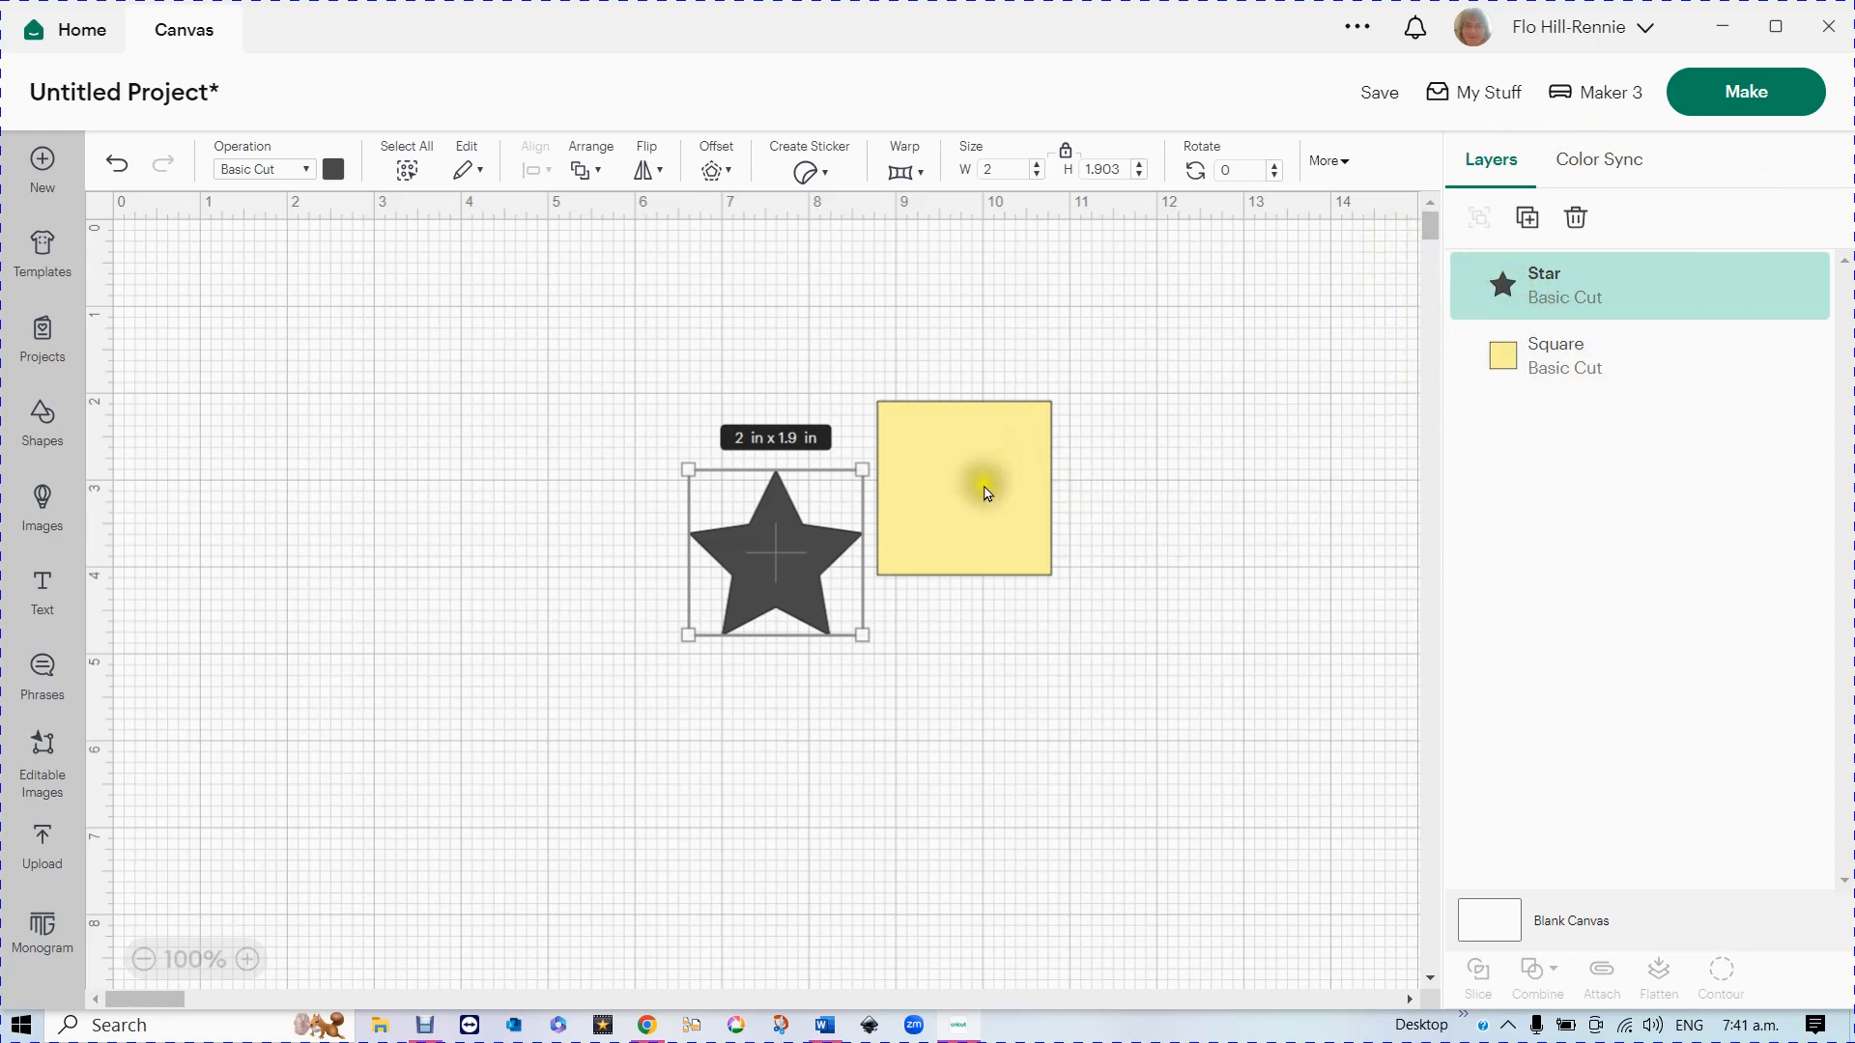
{"action": "left_click_drag", "start_coordinate": [981, 501], "coordinate": [1048, 523]}
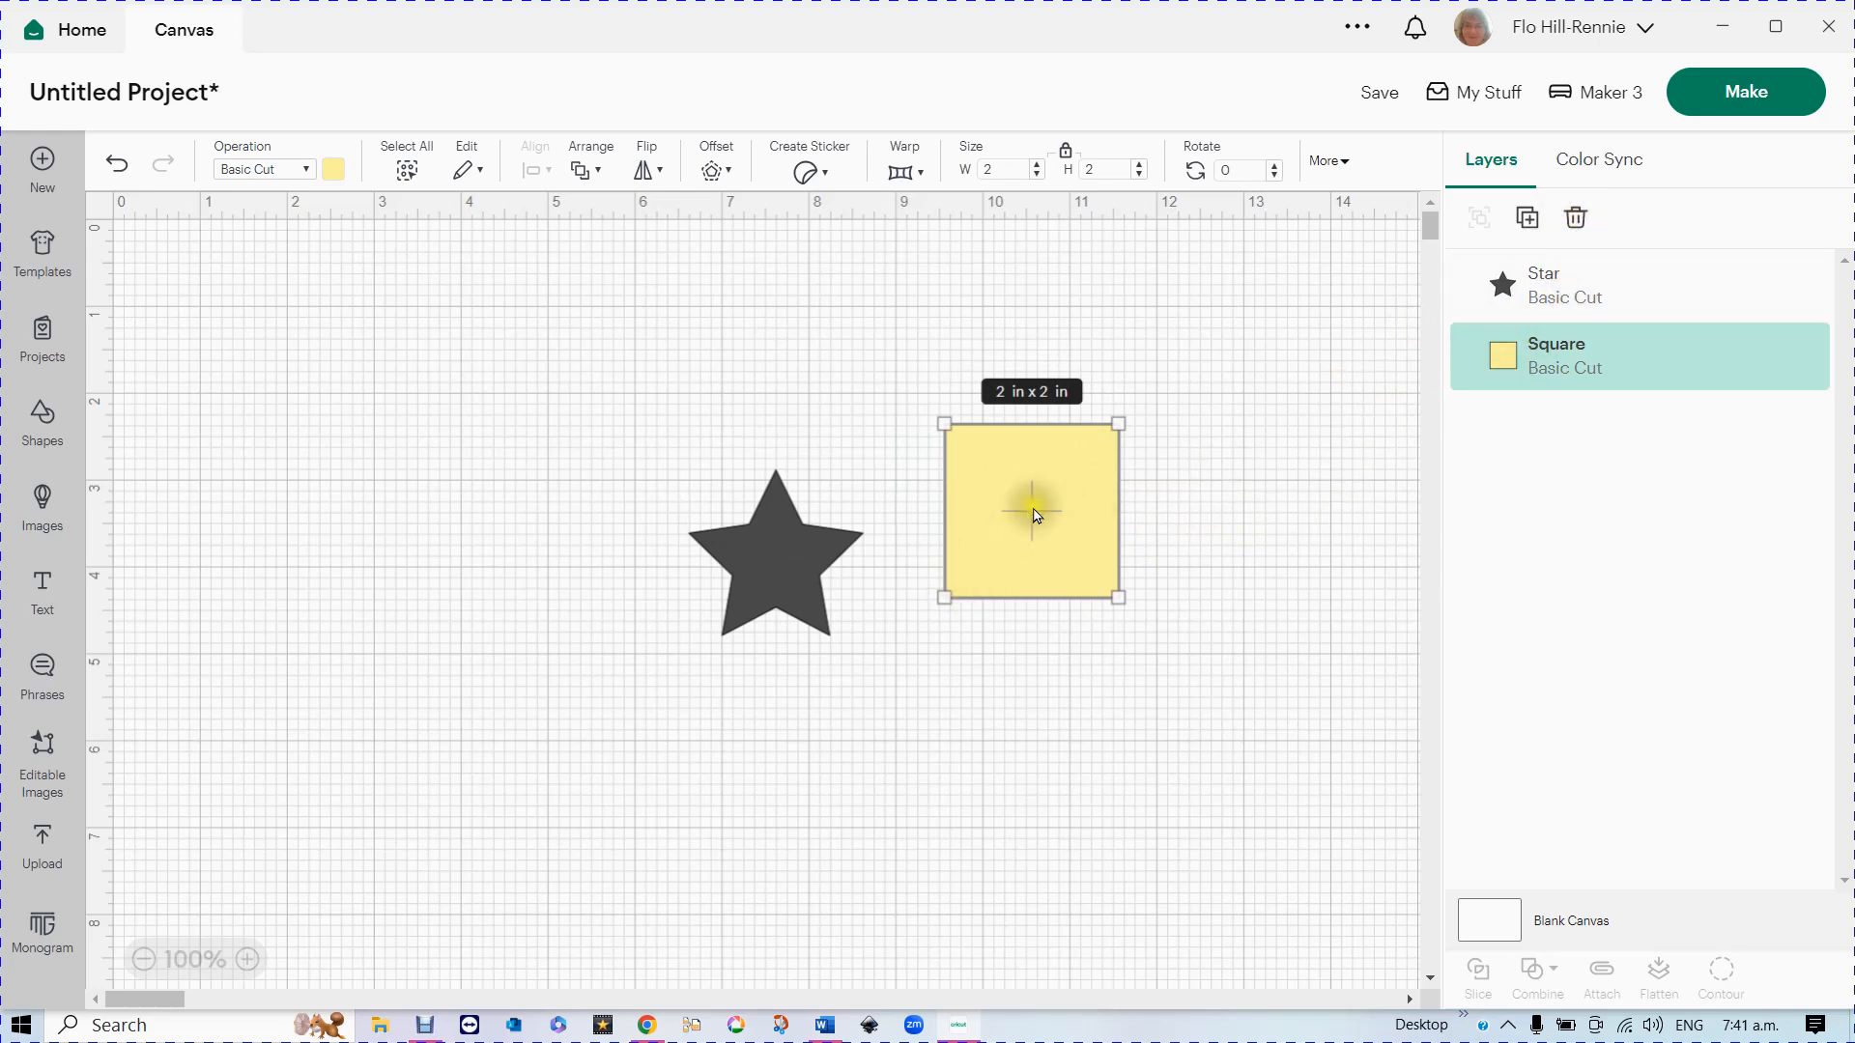
- Delete the yellow square and undo the deletion
{"action": "left_click", "coordinate": [1575, 230]}
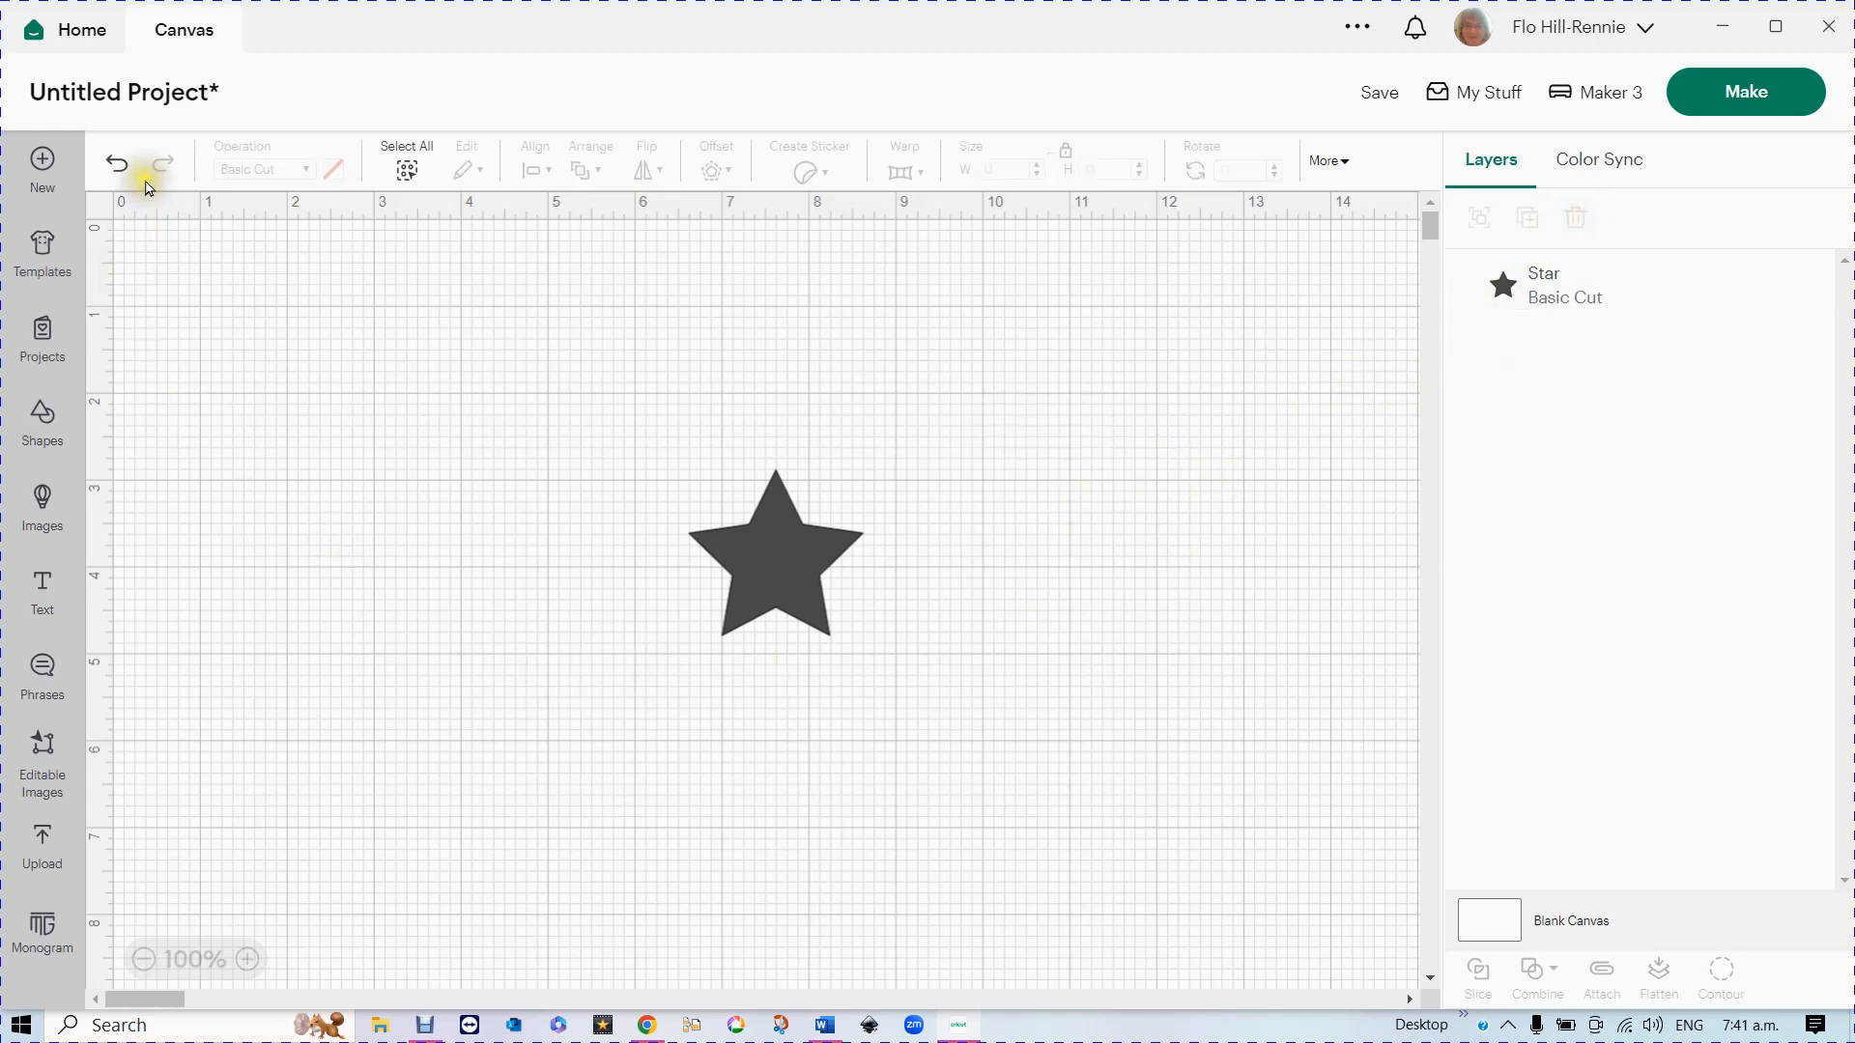
{"action": "left_click", "coordinate": [115, 167]}
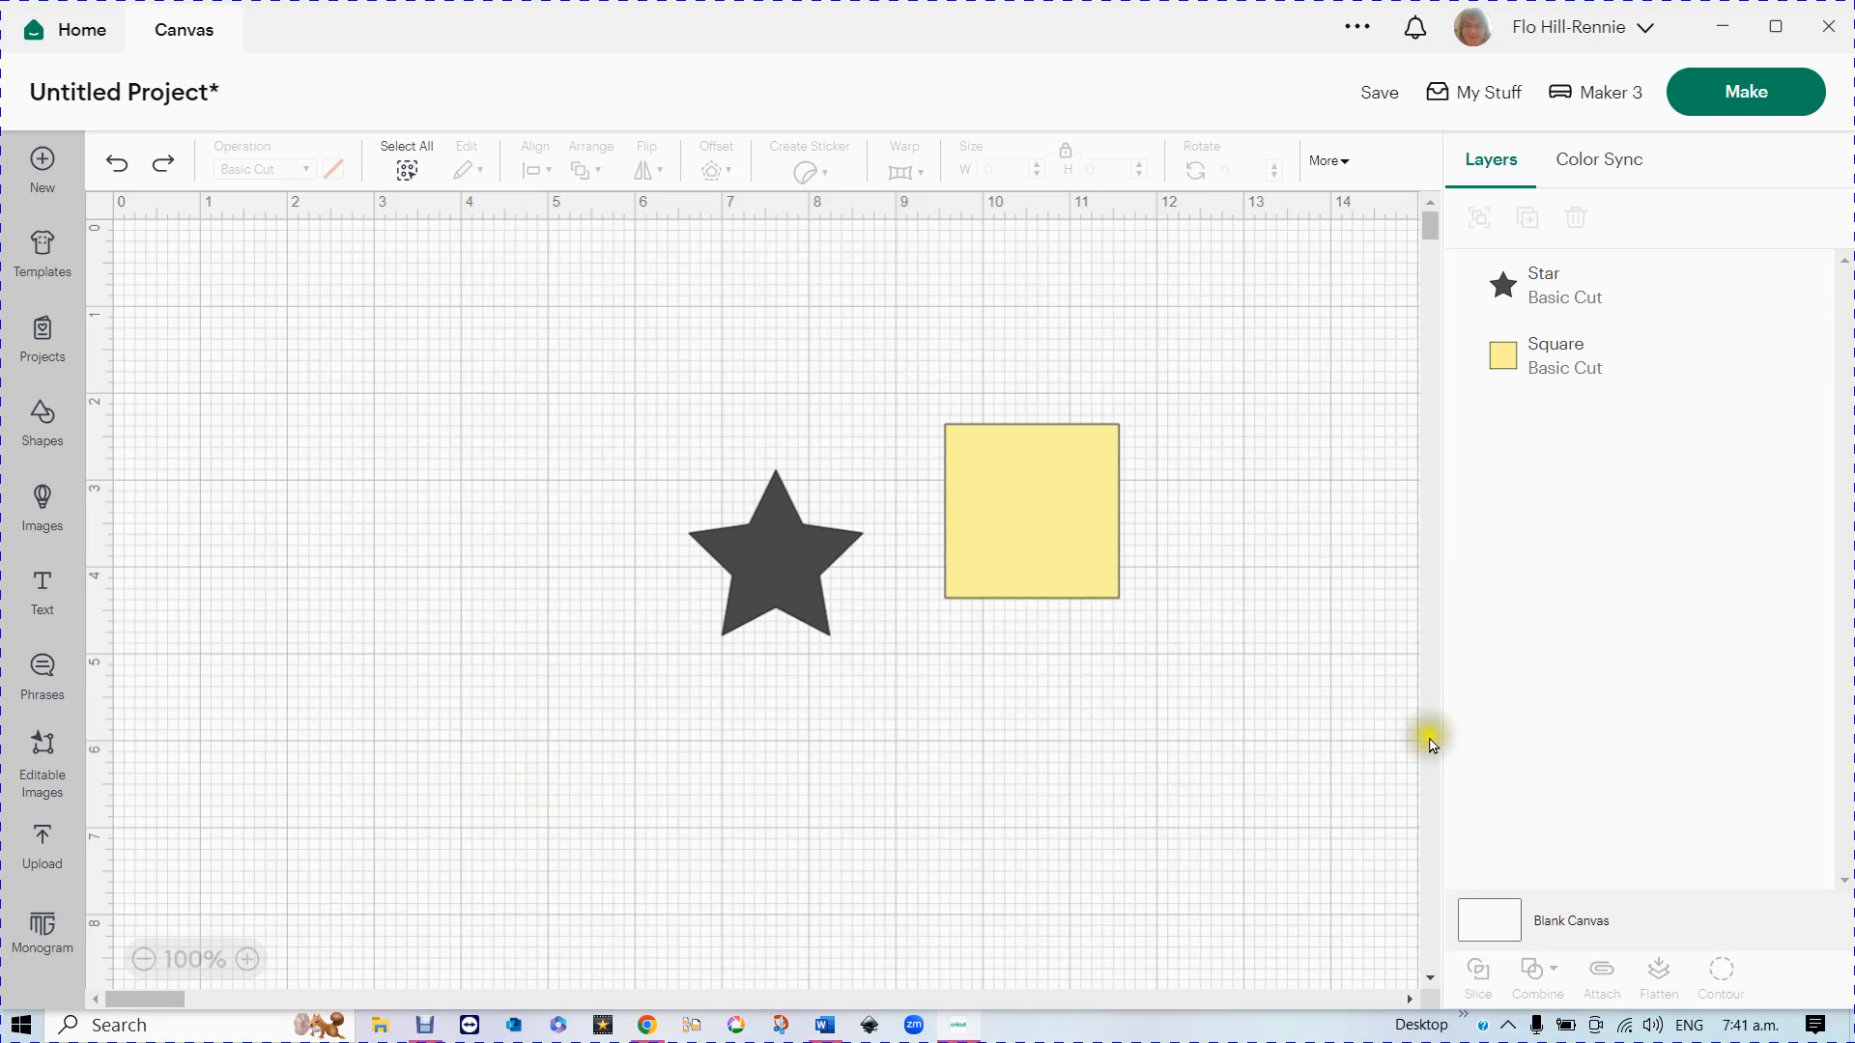
- Duplicate the yellow square and place the copy to the left of the star
{"action": "left_click", "coordinate": [1066, 529]}
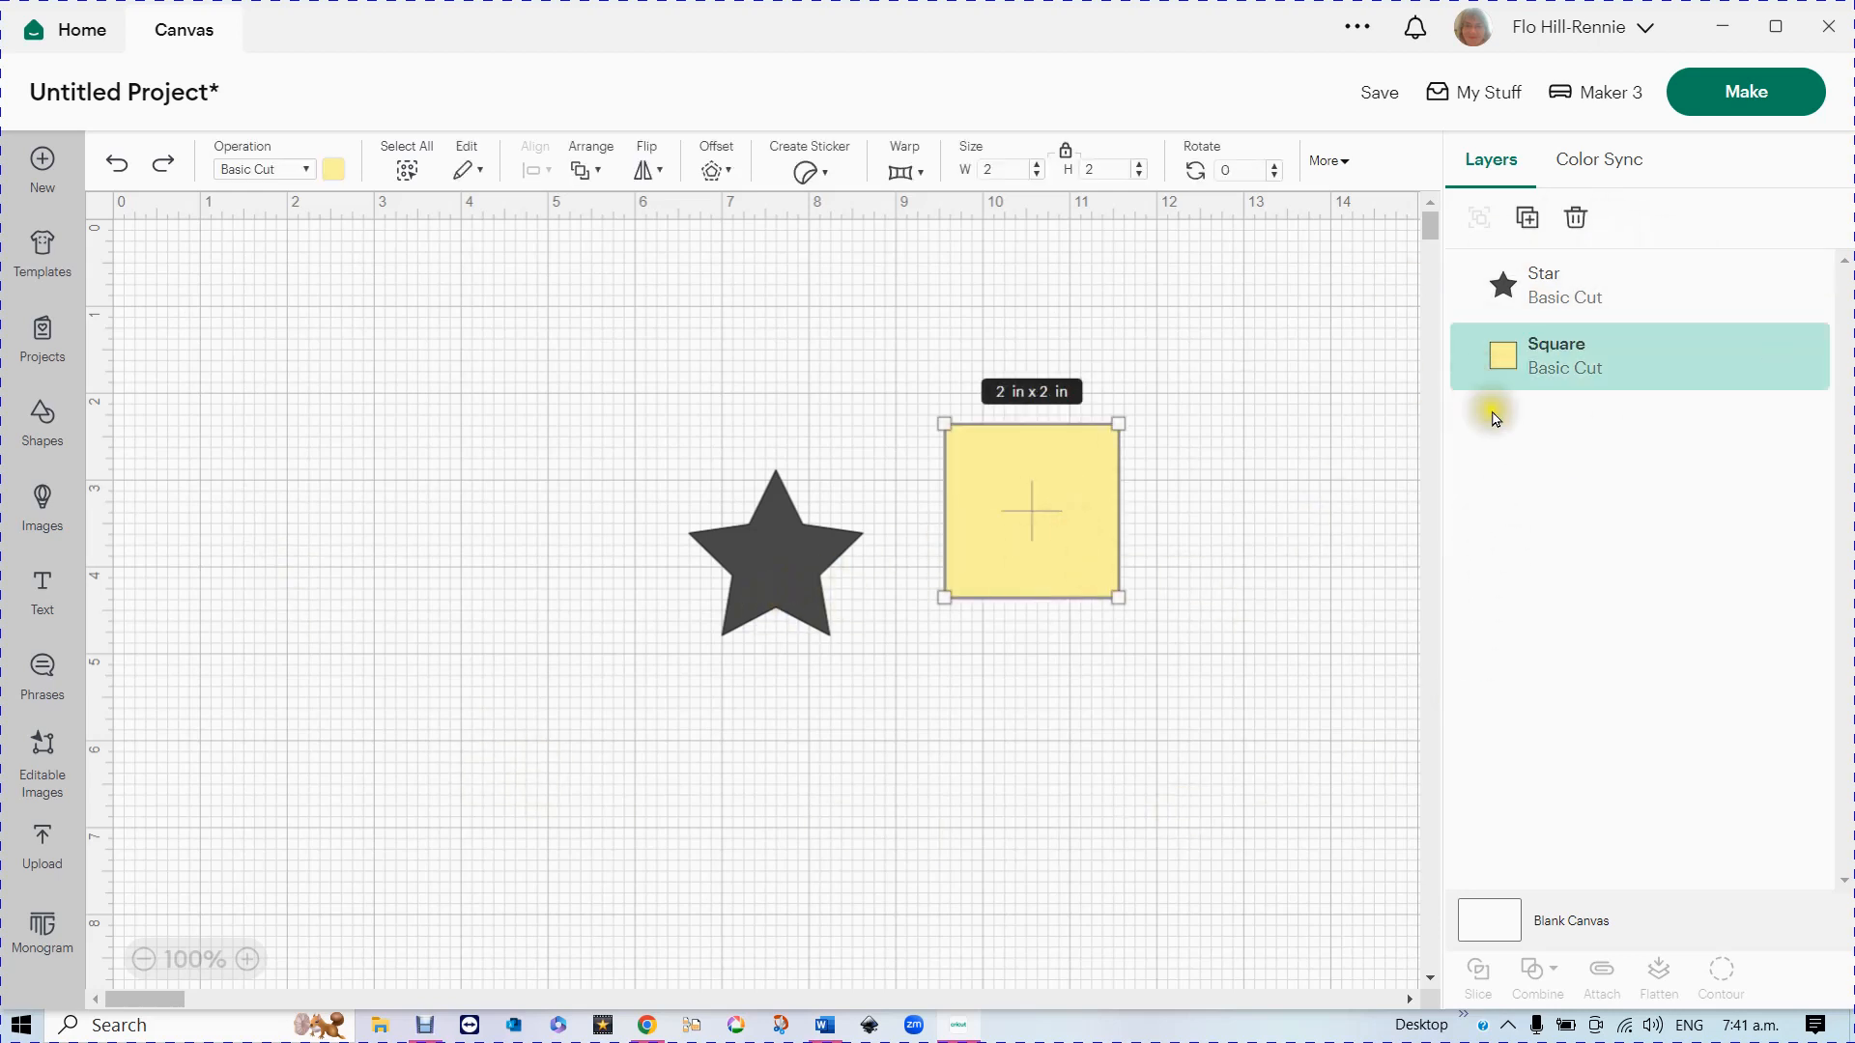
{"action": "left_click", "coordinate": [1526, 222]}
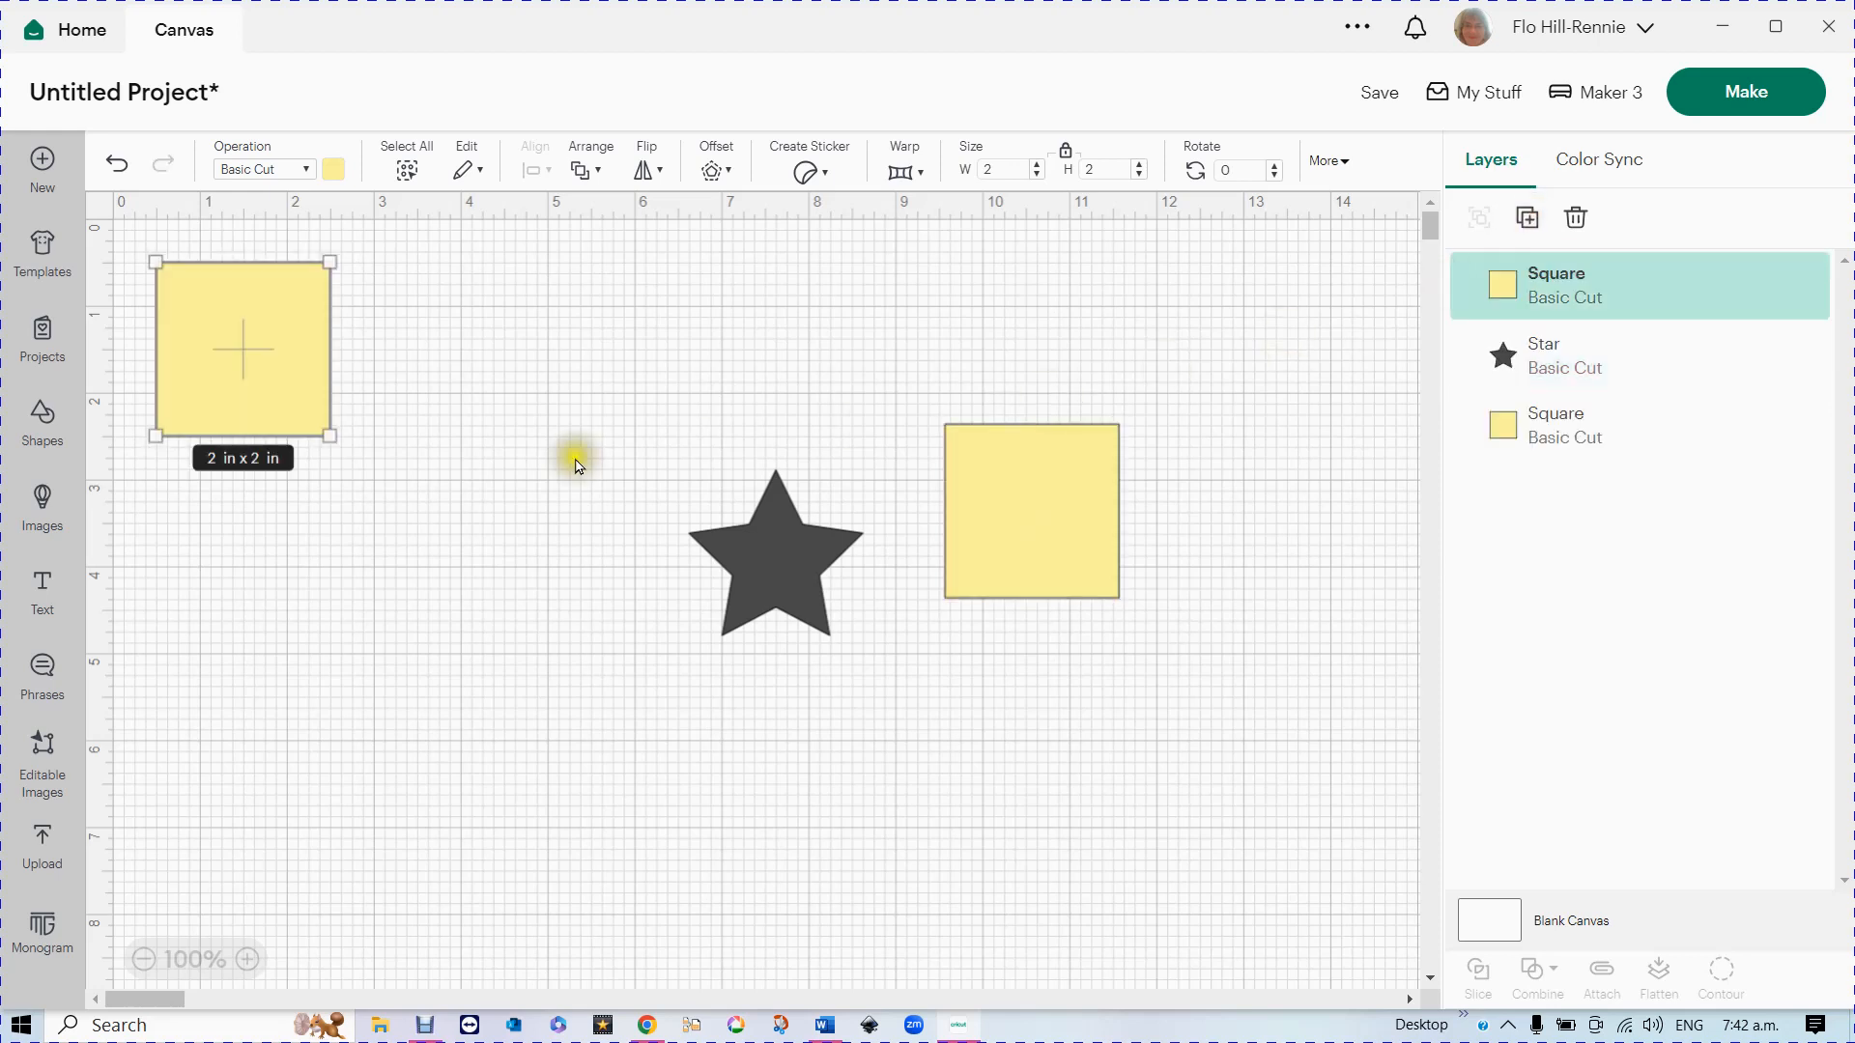
{"action": "left_click_drag", "start_coordinate": [265, 350], "coordinate": [710, 378]}
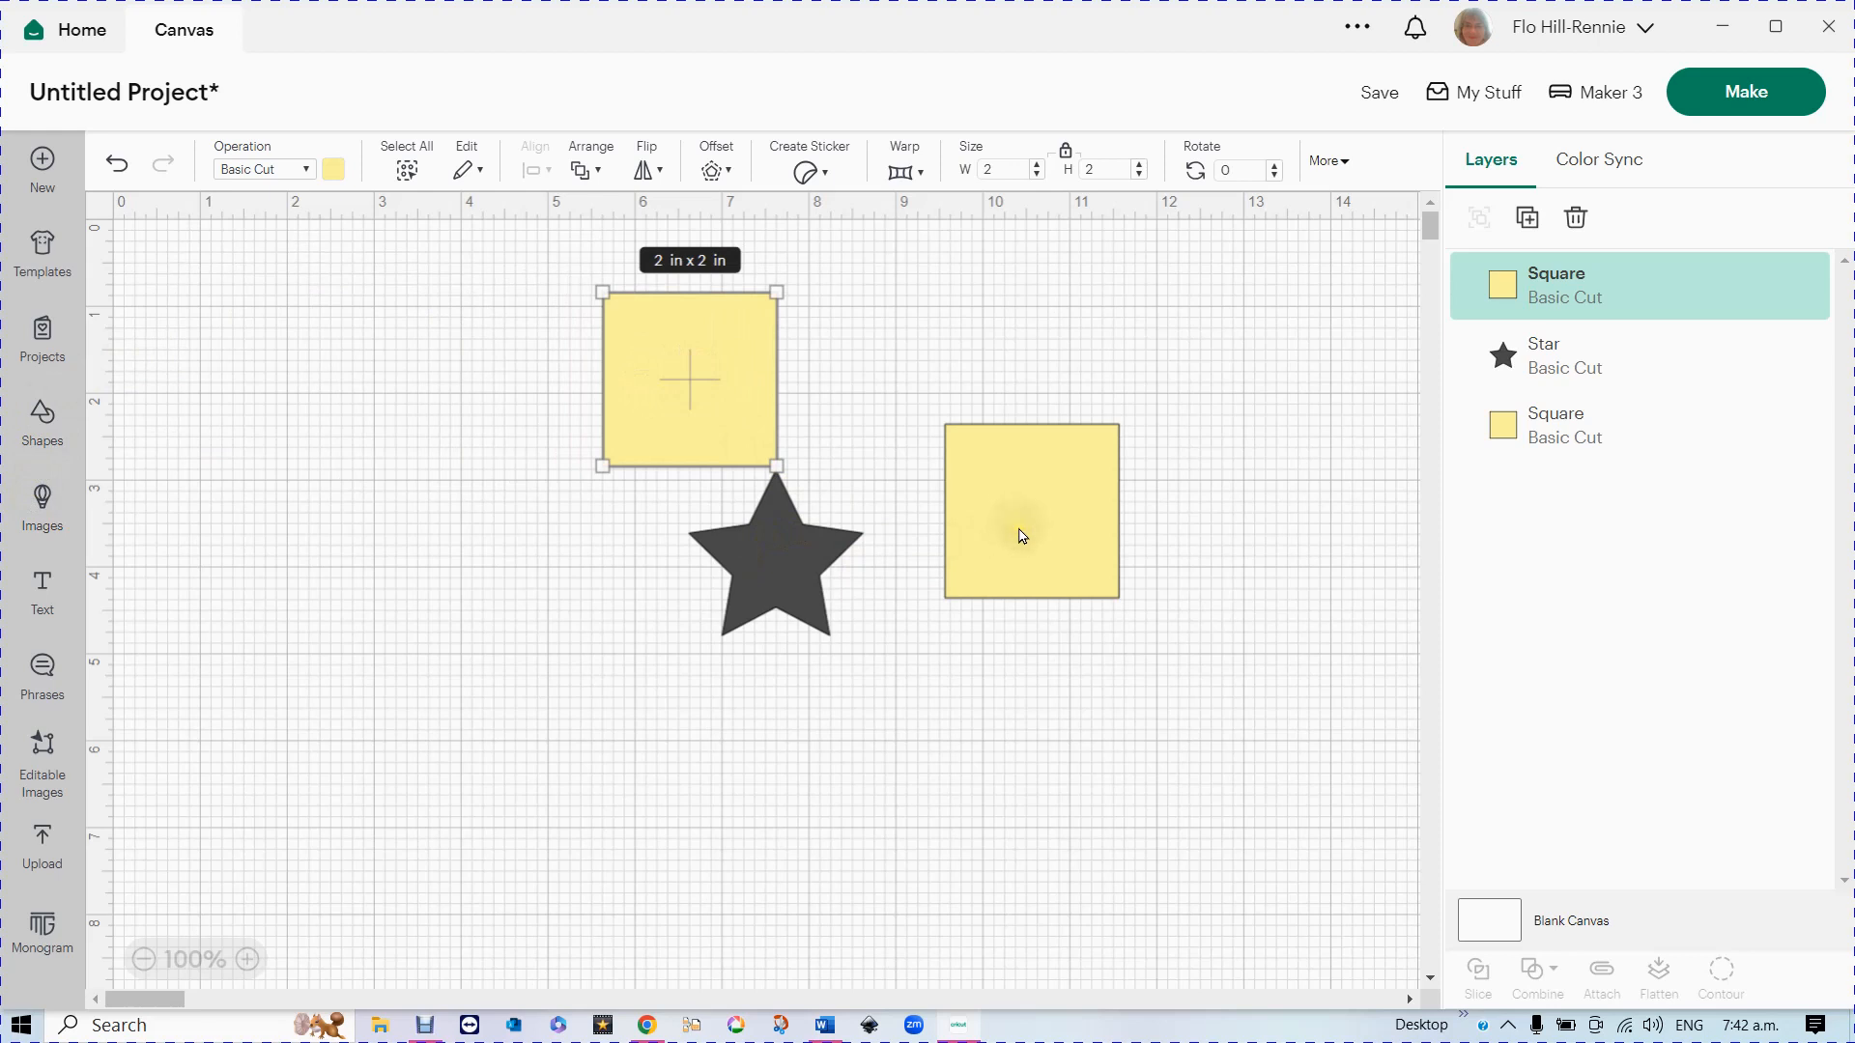
{"action": "left_click_drag", "start_coordinate": [641, 393], "coordinate": [401, 460]}
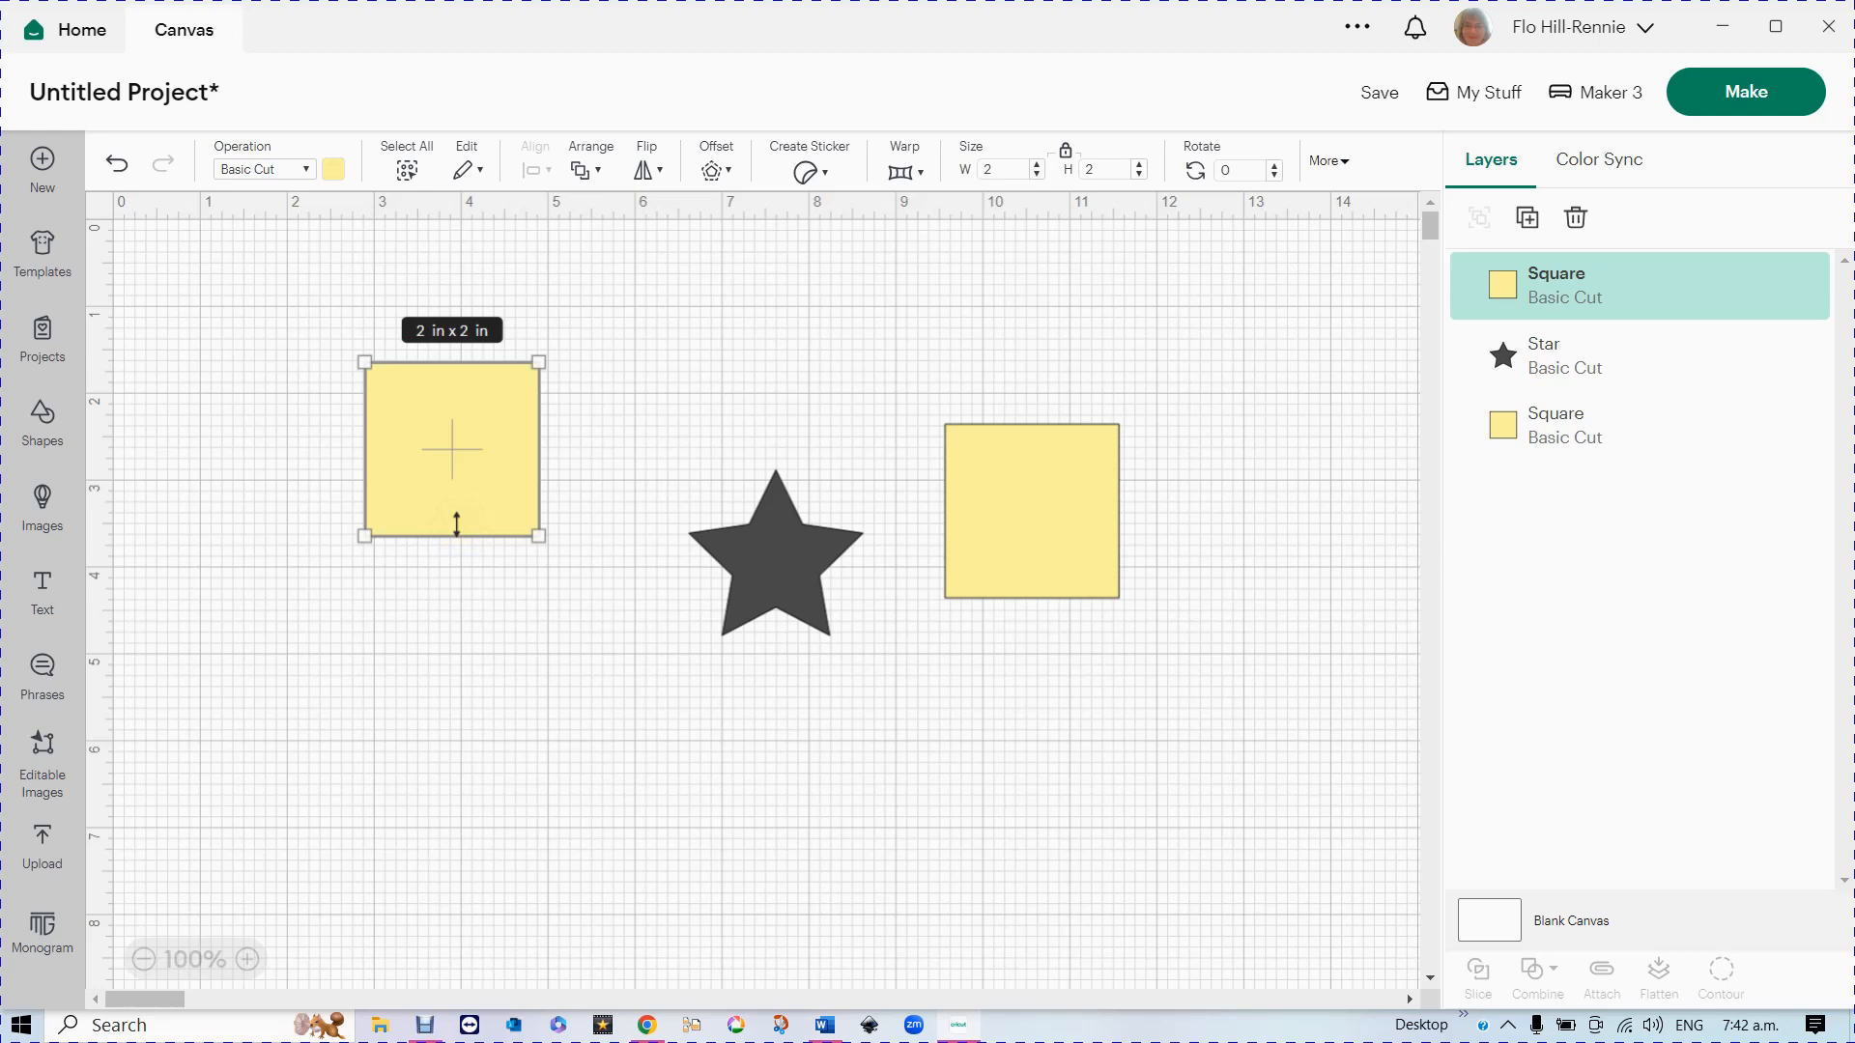
- Add another yellow square copy and overlap it with the left-hand square, offset slightly down and to the right
{"action": "left_click_drag", "start_coordinate": [425, 498], "coordinate": [430, 471]}
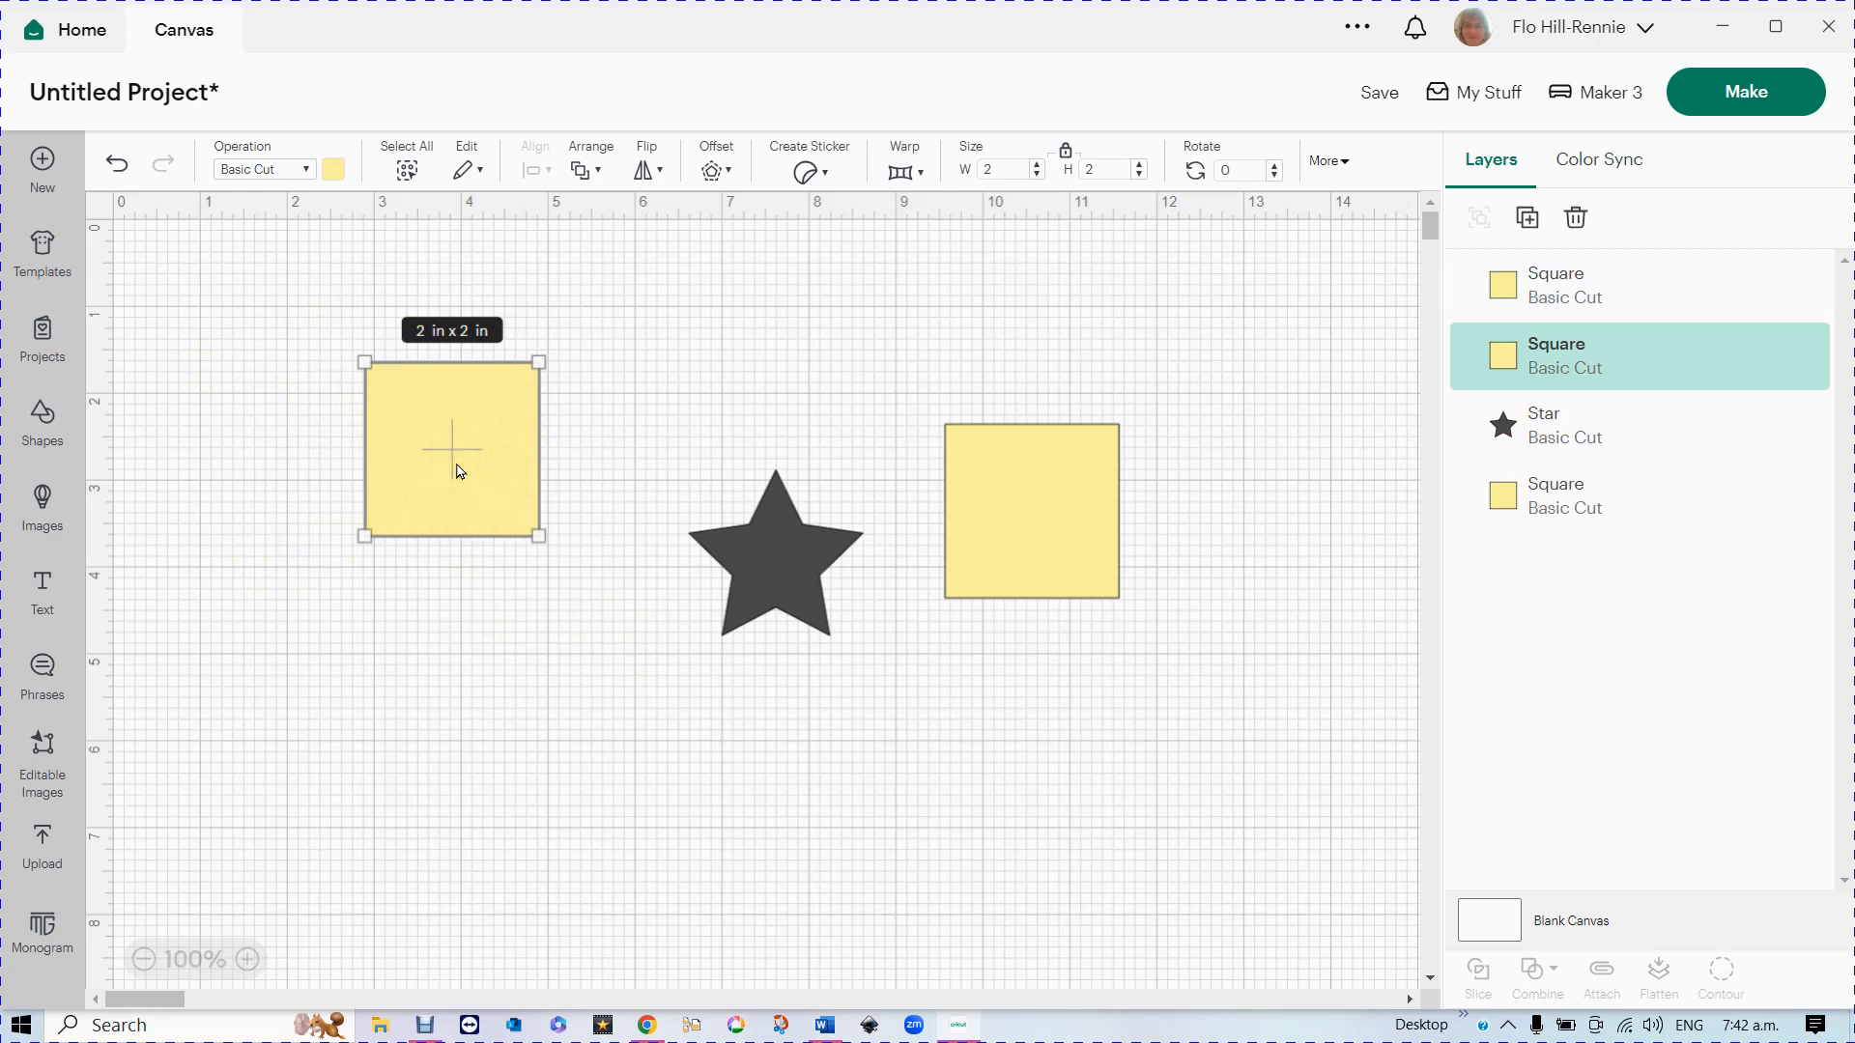
{"action": "left_click_drag", "start_coordinate": [460, 471], "coordinate": [460, 642]}
{"action": "left_click_drag", "start_coordinate": [473, 525], "coordinate": [457, 472]}
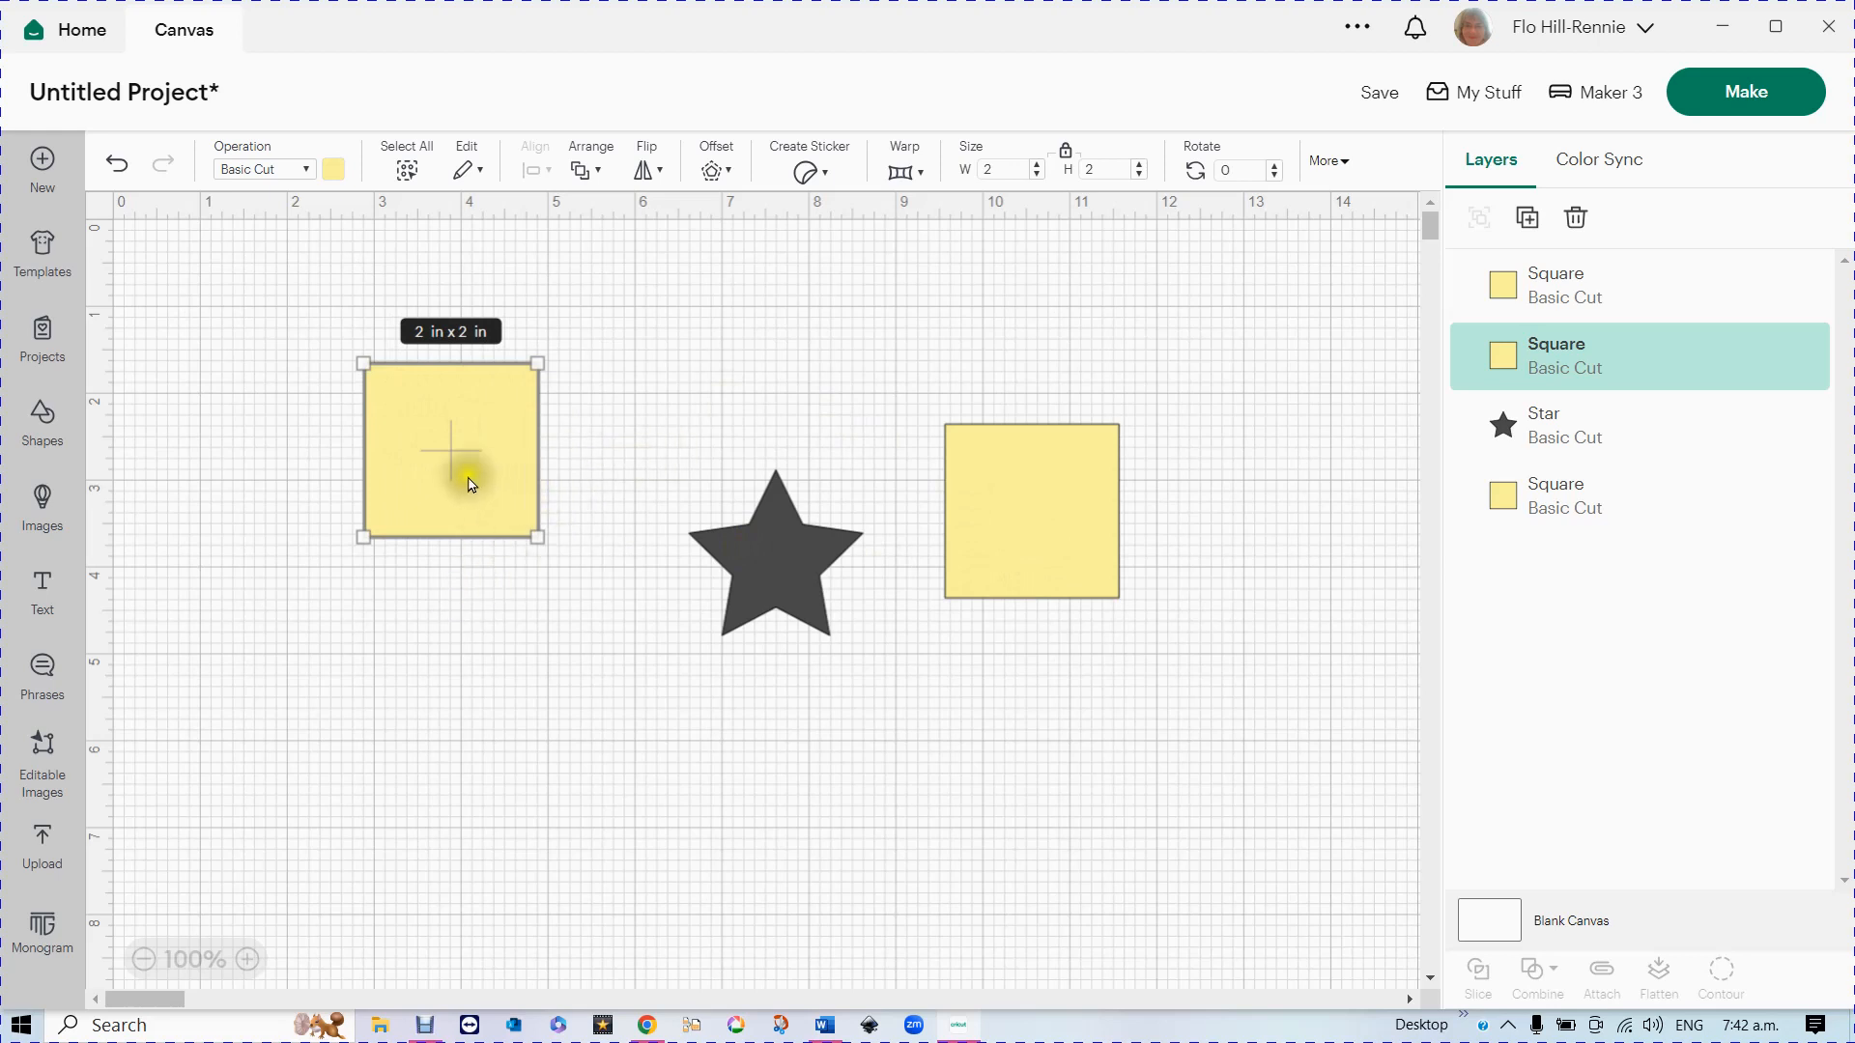
{"action": "mouse_move", "coordinate": [470, 484]}
{"action": "left_mouse_down"}
{"action": "mouse_move", "coordinate": [467, 529]}
{"action": "mouse_move", "coordinate": [470, 483]}
{"action": "mouse_move", "coordinate": [484, 500]}
{"action": "left_mouse_up"}
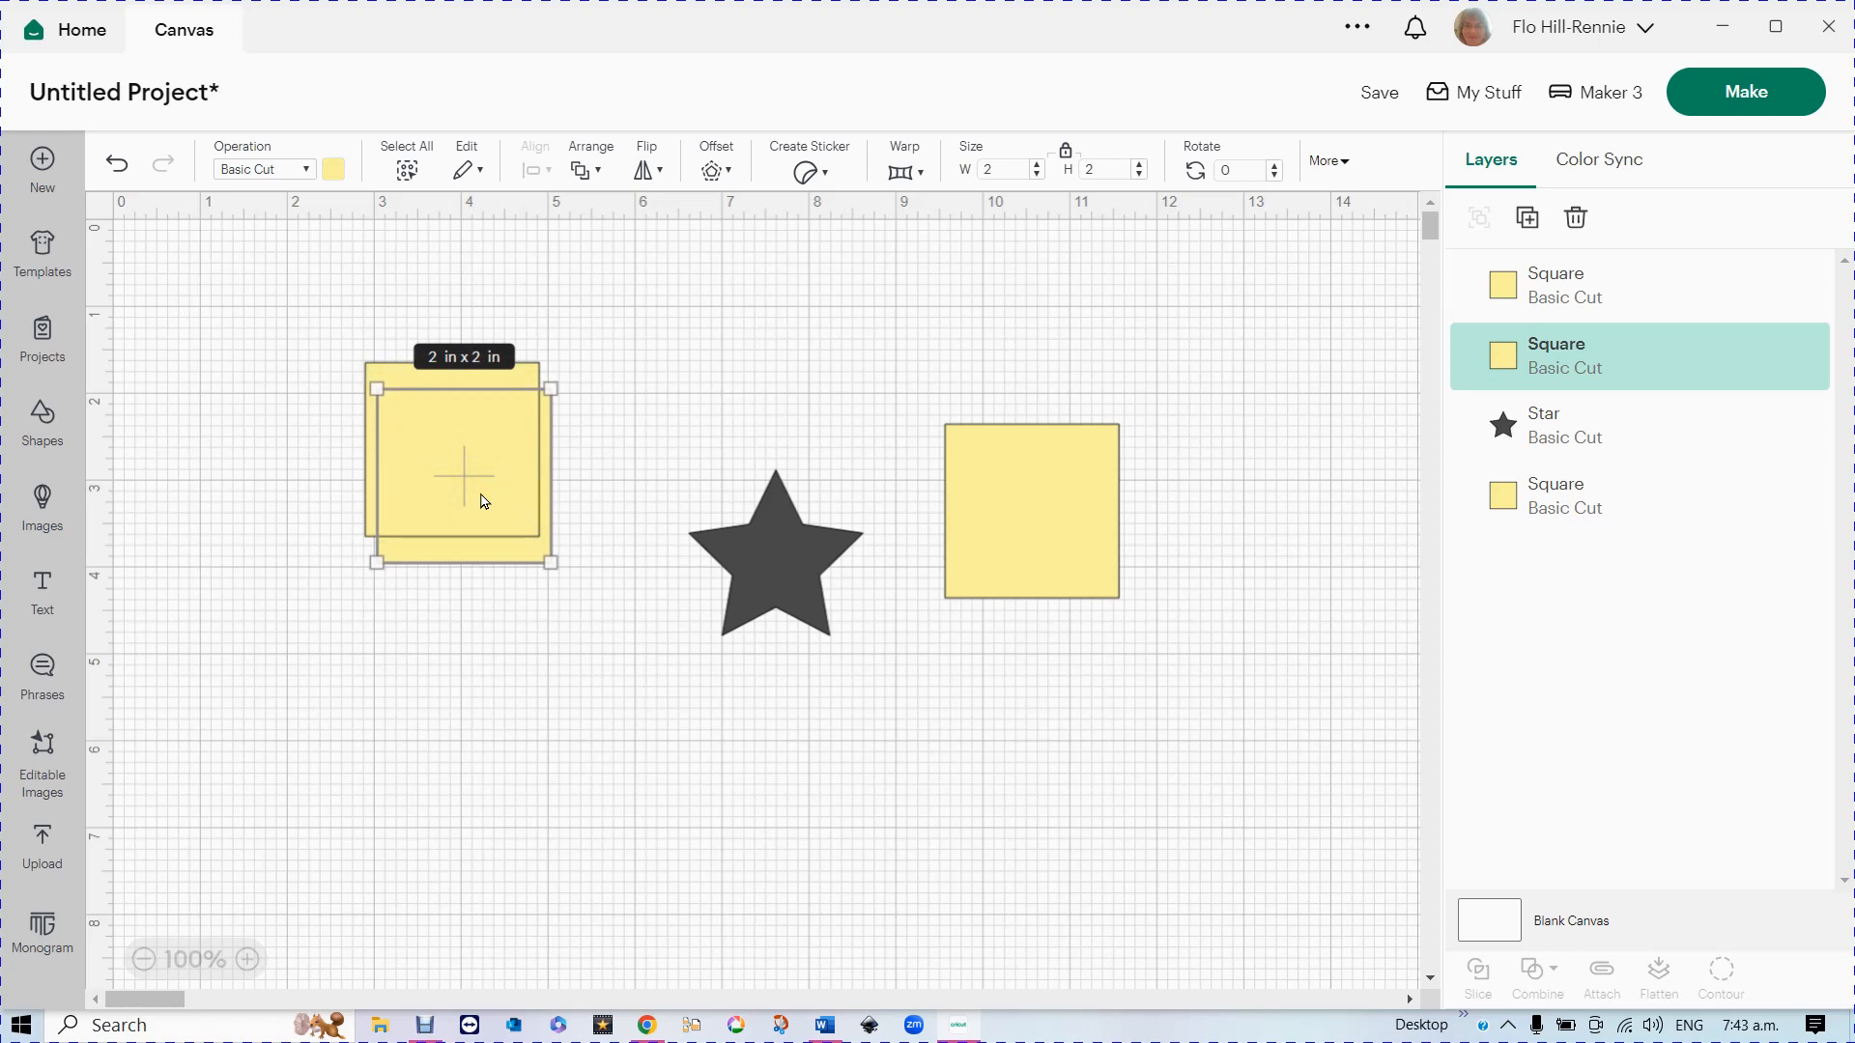
- Select both overlapping squares together, delete them, and undo the deletion
{"action": "left_click_drag", "start_coordinate": [315, 308], "coordinate": [376, 401]}
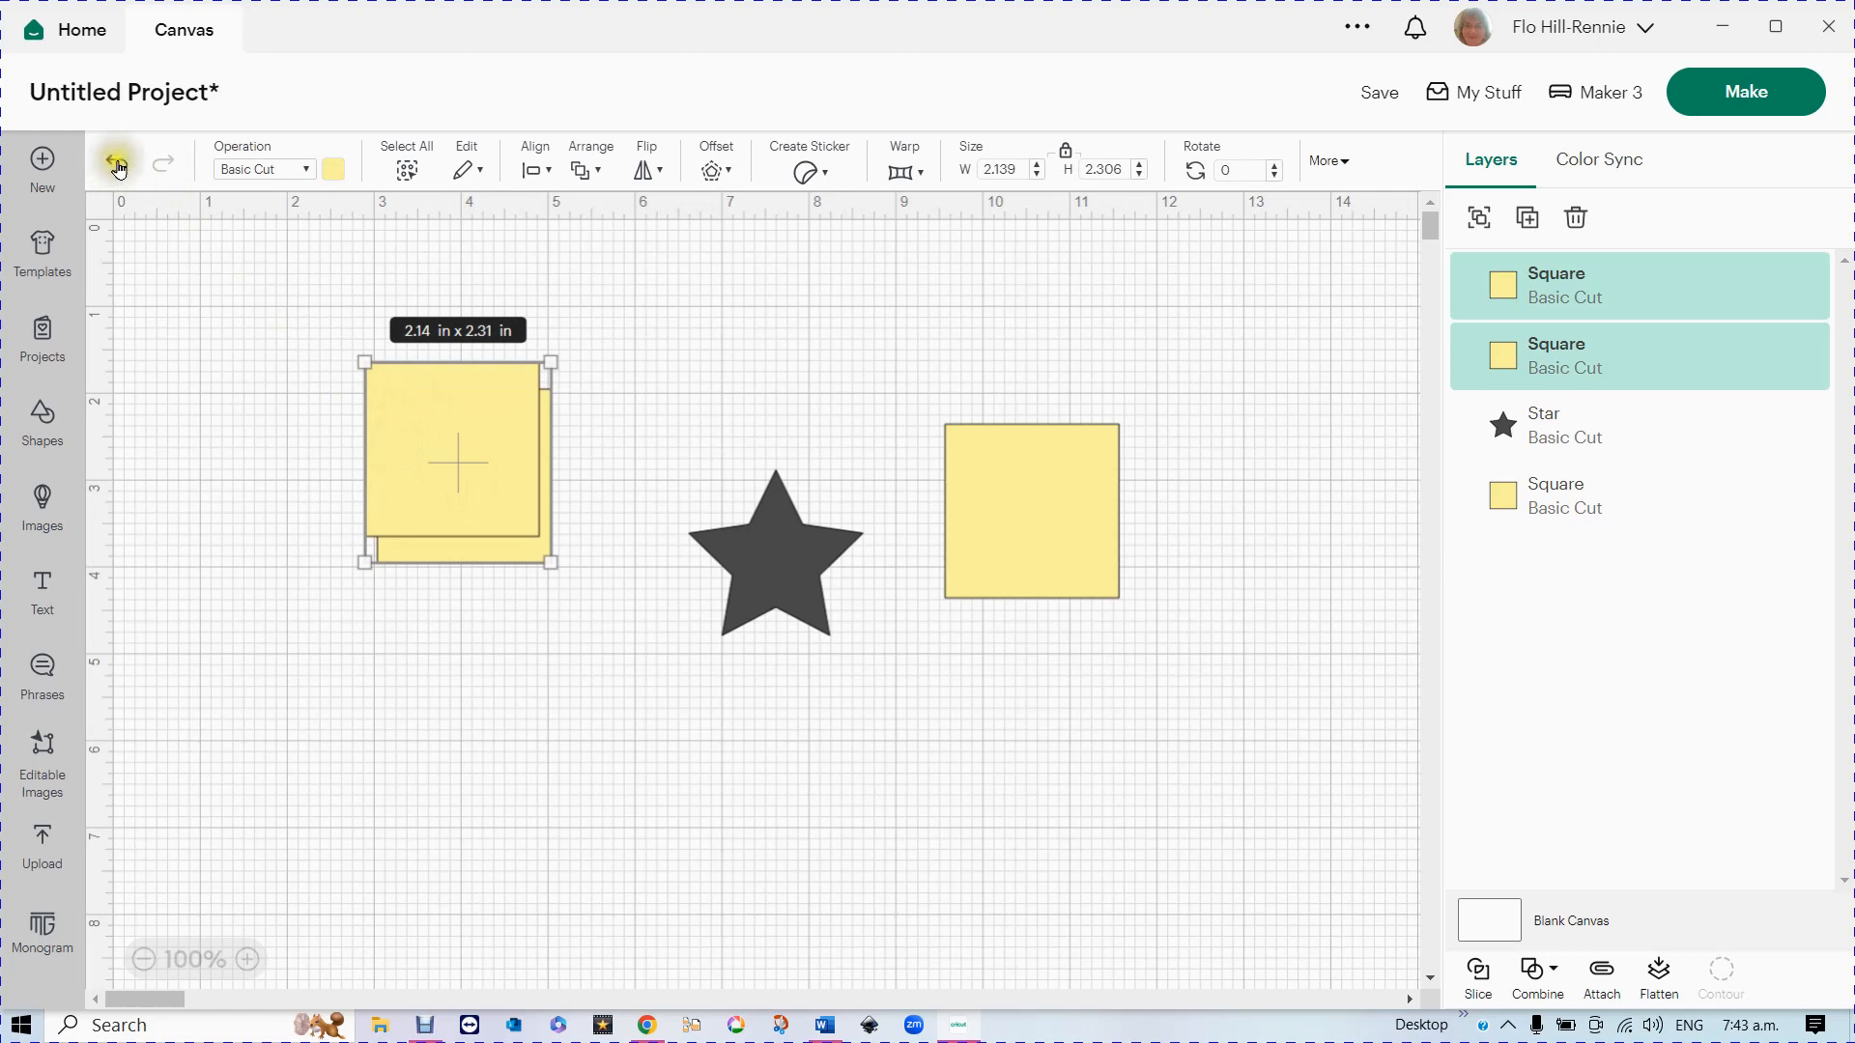
{"action": "left_click", "coordinate": [1576, 218]}
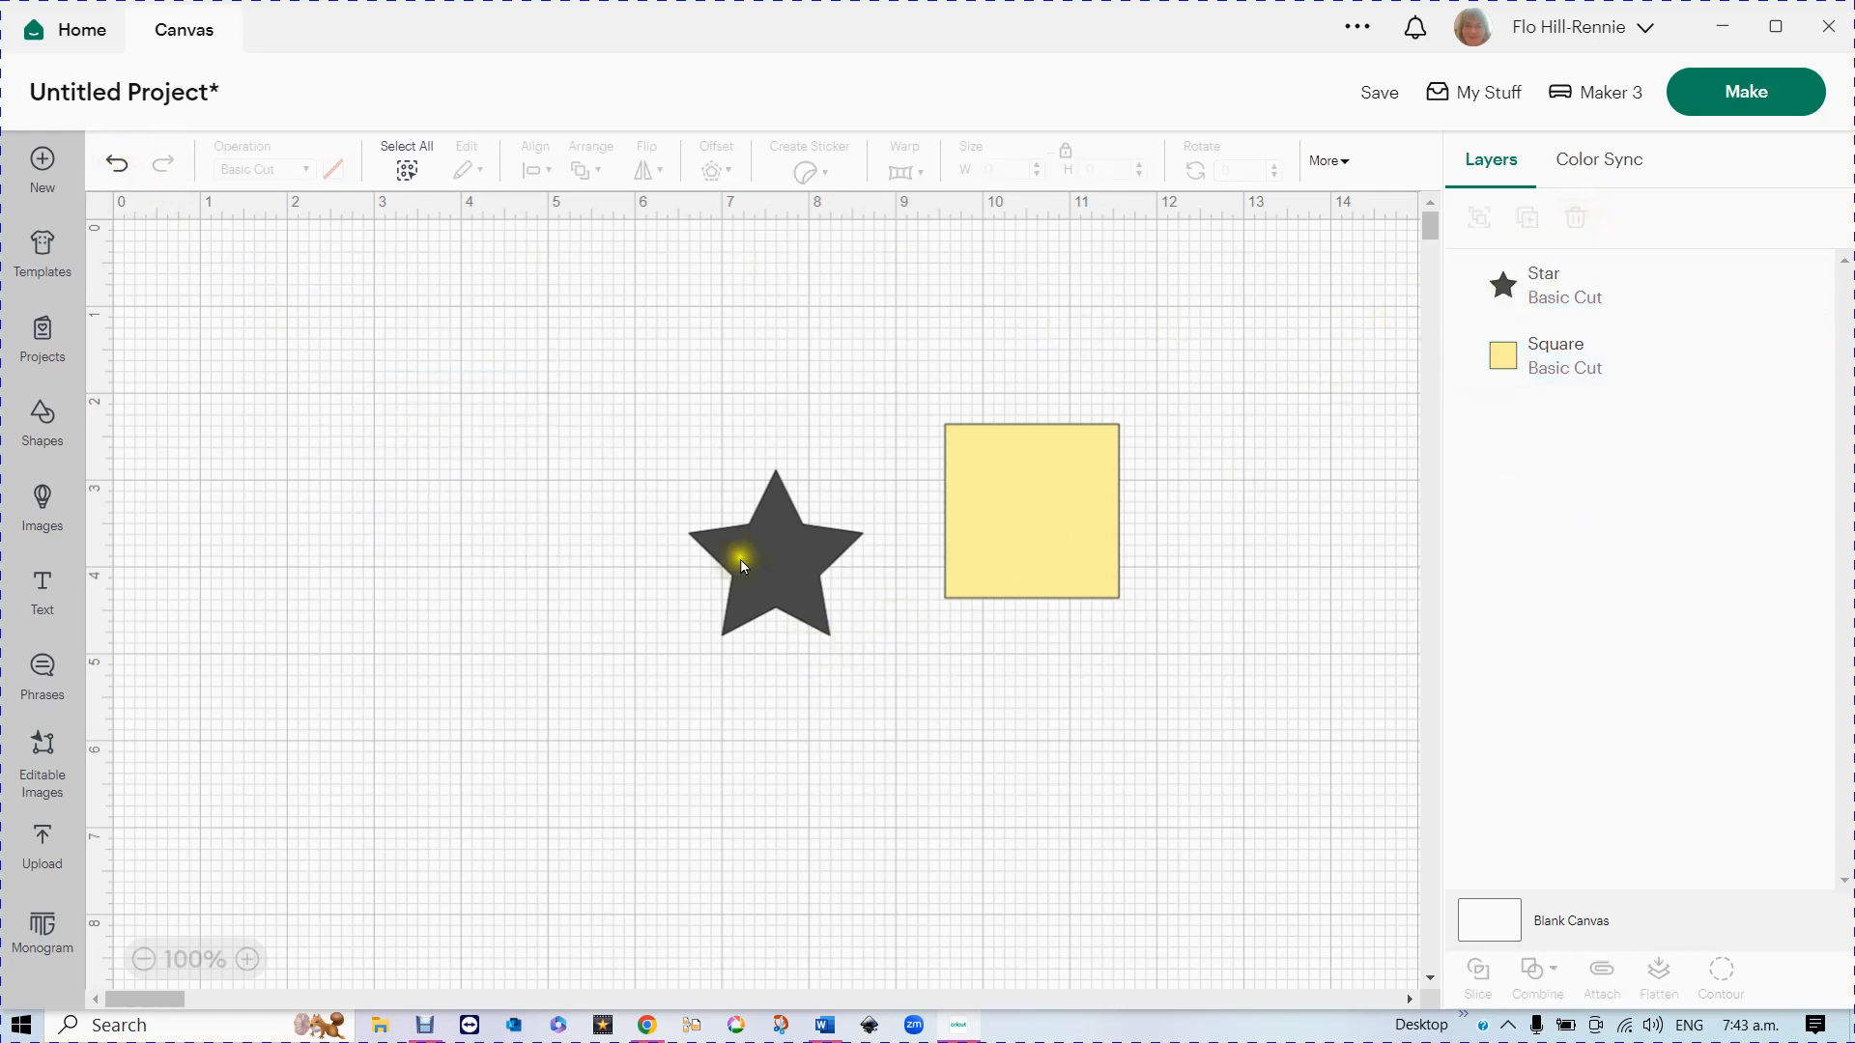
{"action": "left_click", "coordinate": [117, 163]}
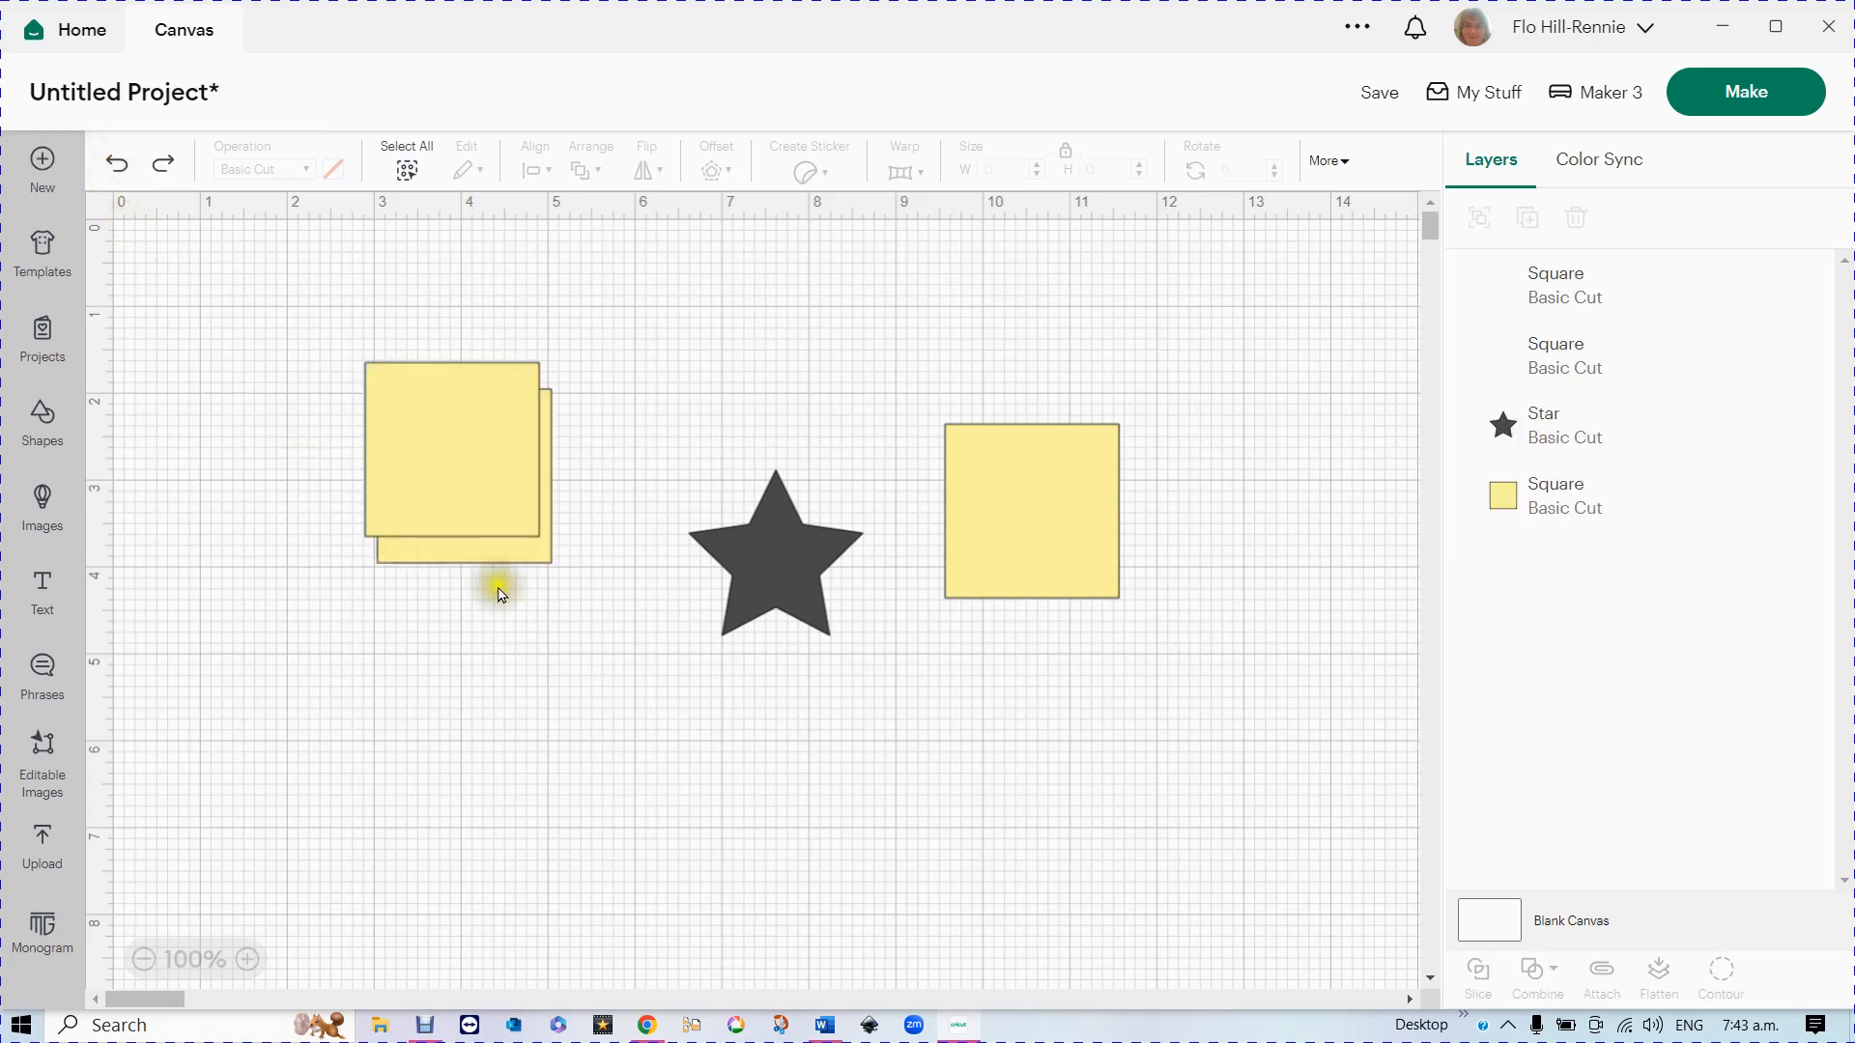
- Delete the front square of the overlapping pair and move the remaining one level with the square right of the star
{"action": "right_click", "coordinate": [462, 454]}
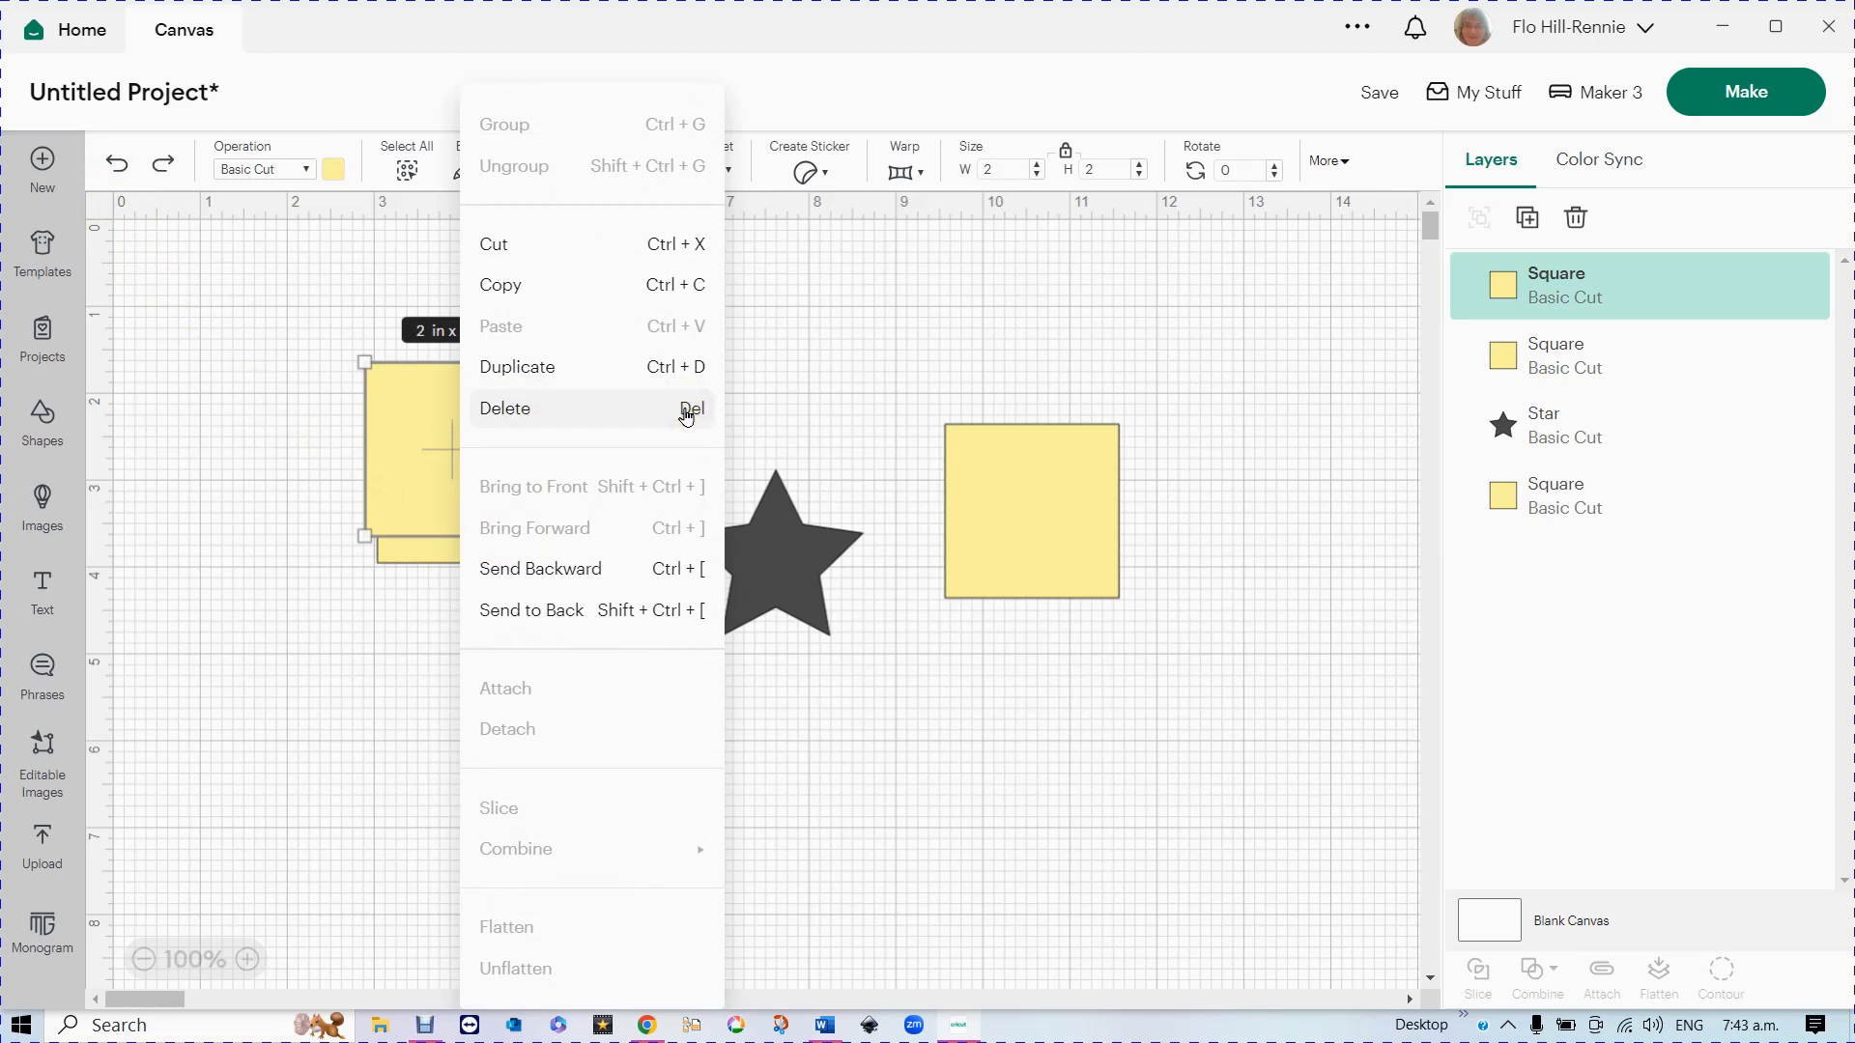
{"action": "left_click", "coordinate": [443, 452]}
{"action": "left_click", "coordinate": [488, 452]}
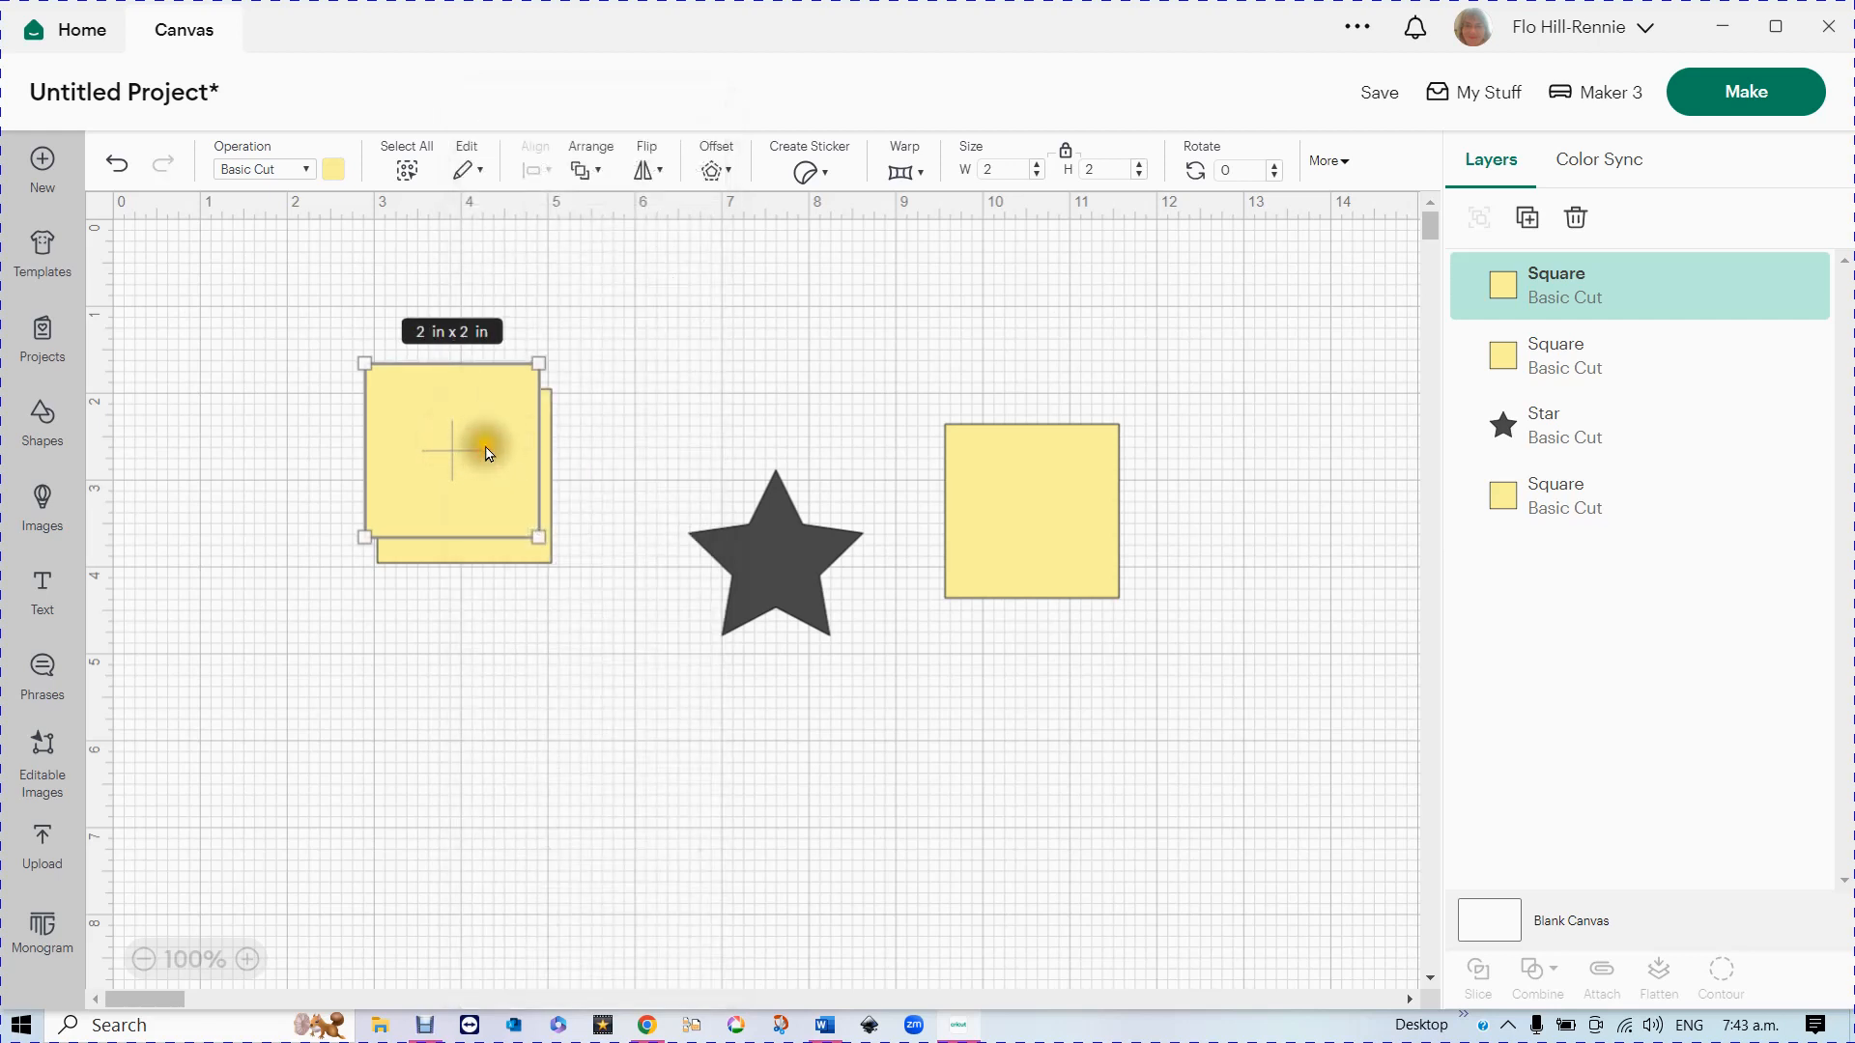
{"action": "right_click", "coordinate": [488, 452]}
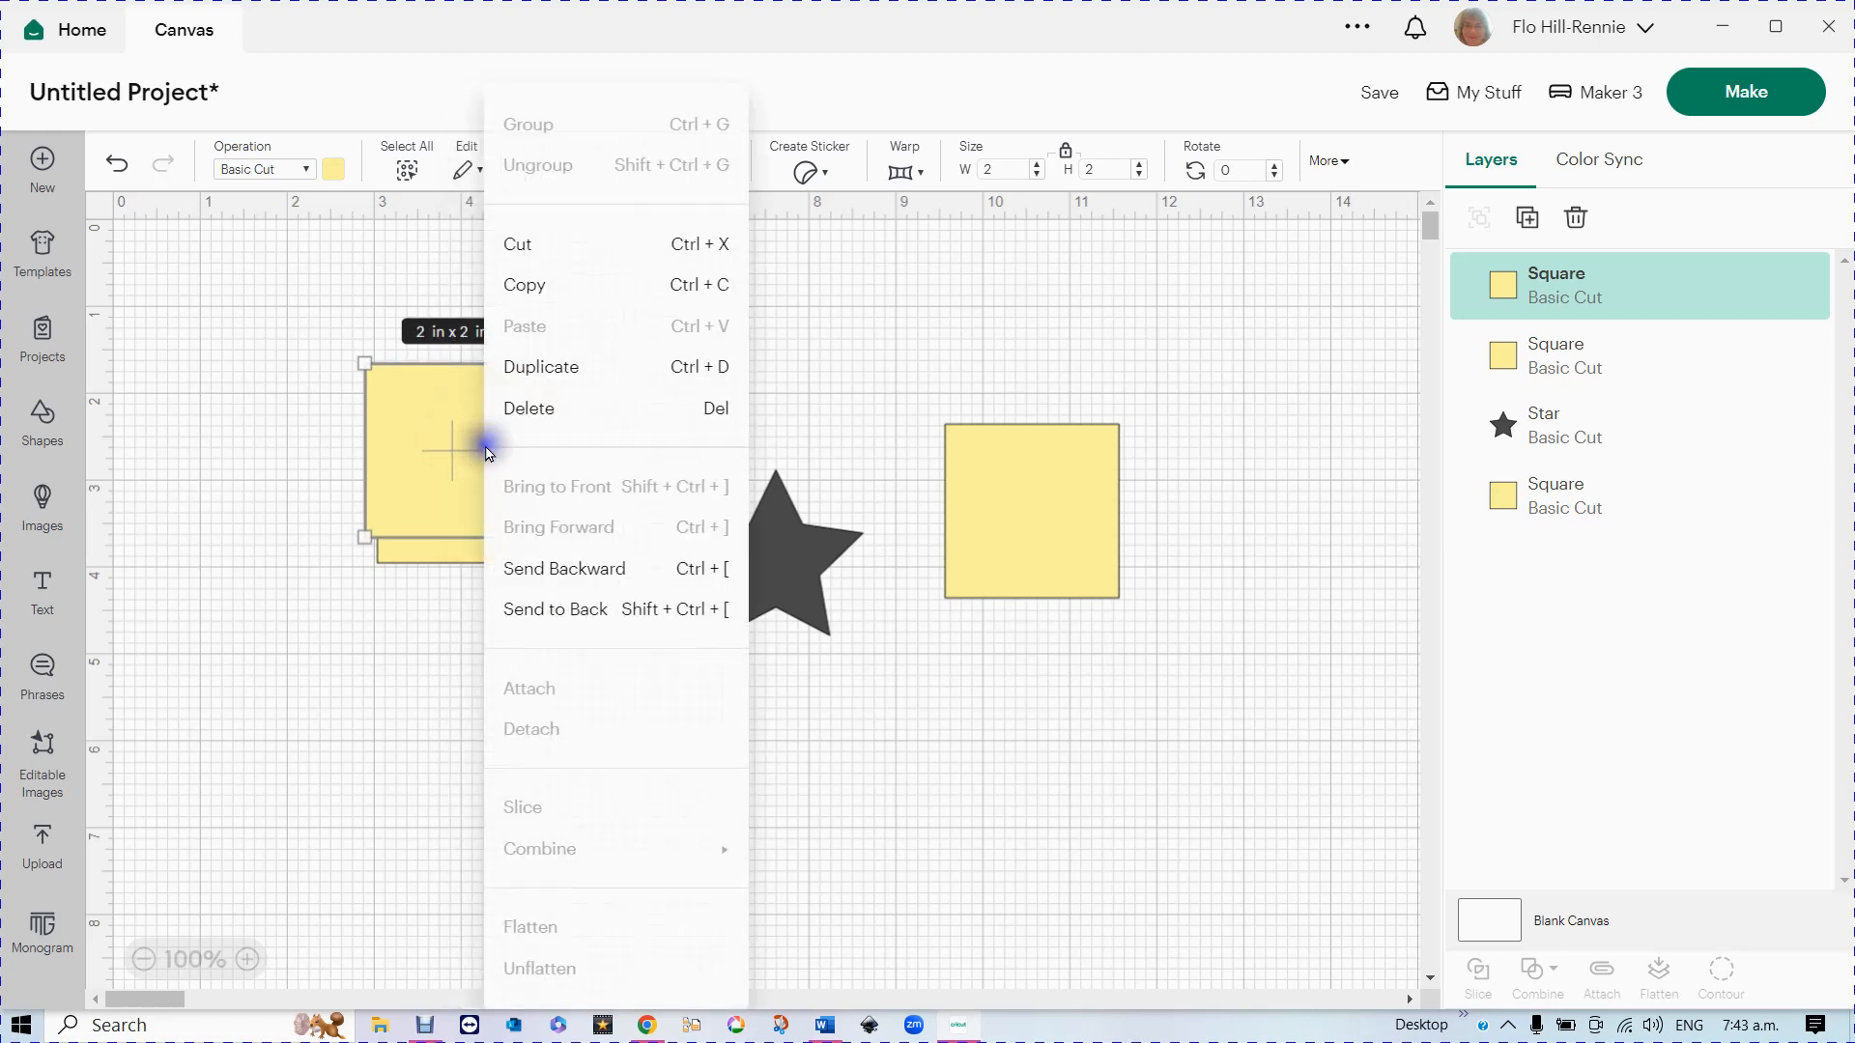
{"action": "left_click", "coordinate": [544, 413]}
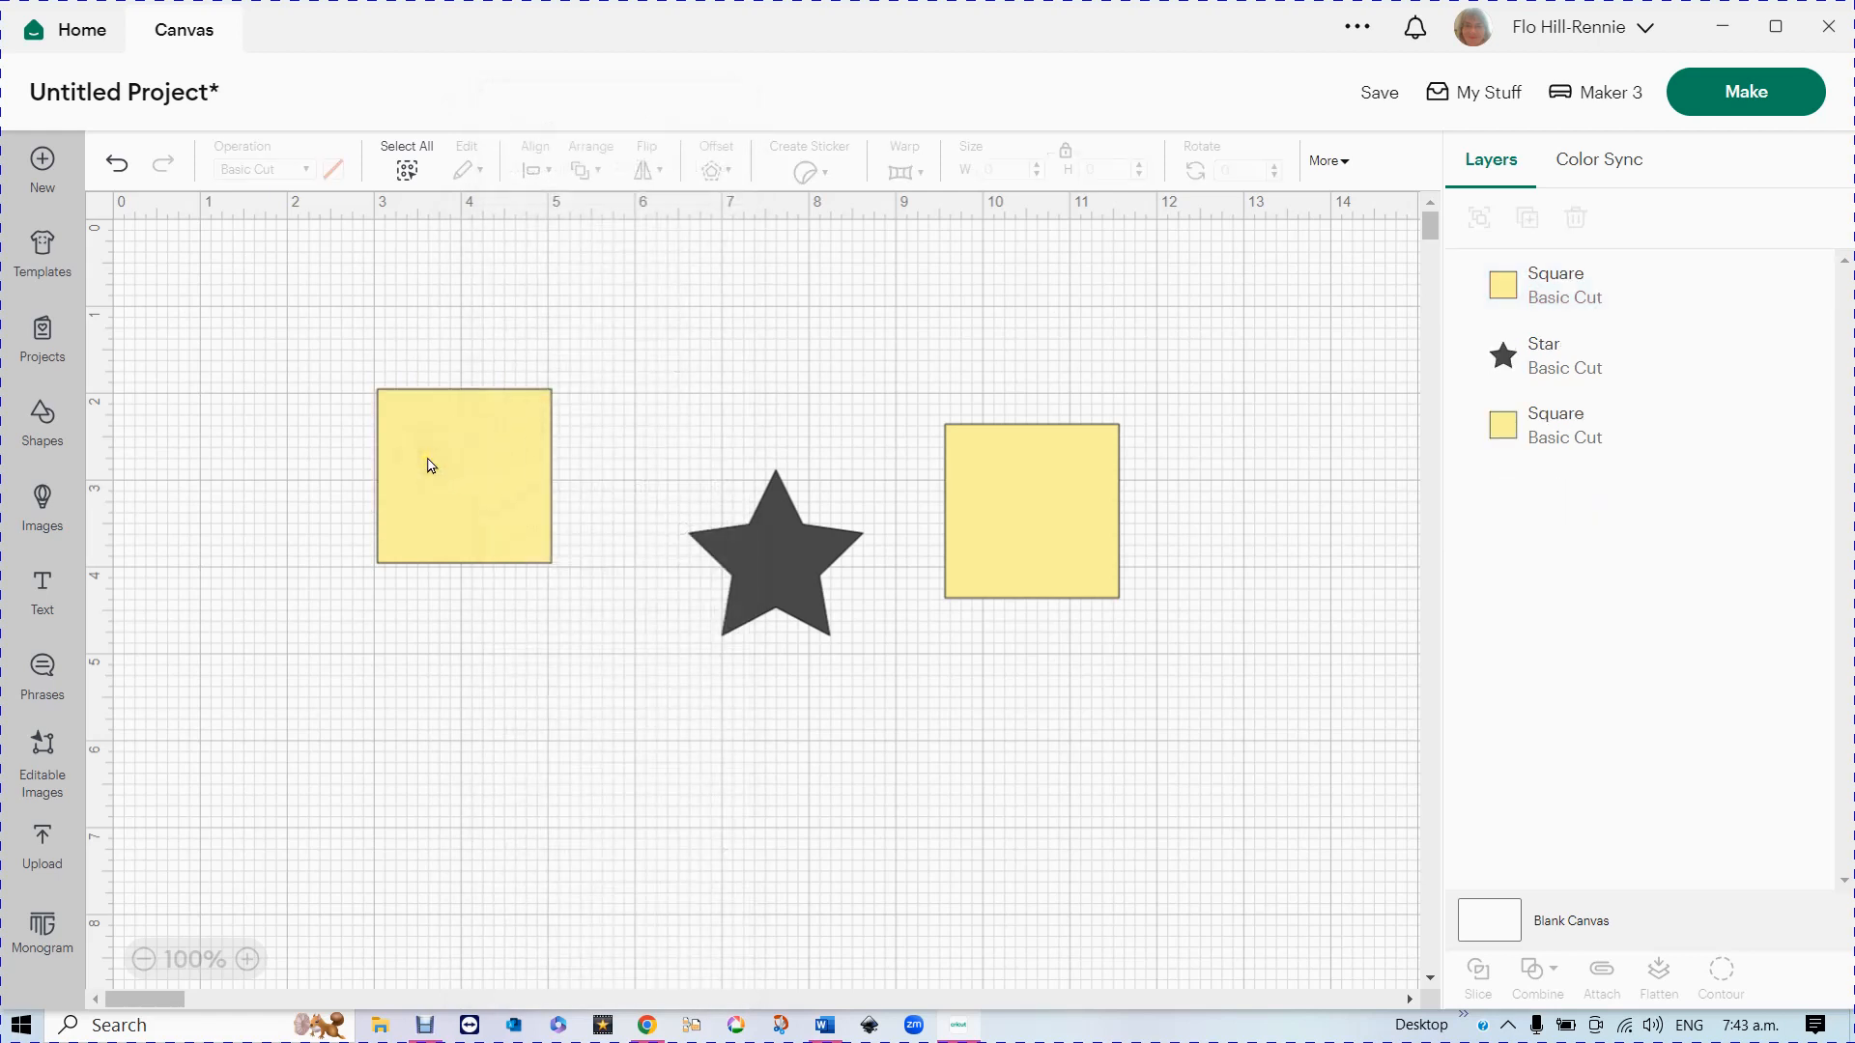
{"action": "left_click_drag", "start_coordinate": [467, 474], "coordinate": [493, 509]}
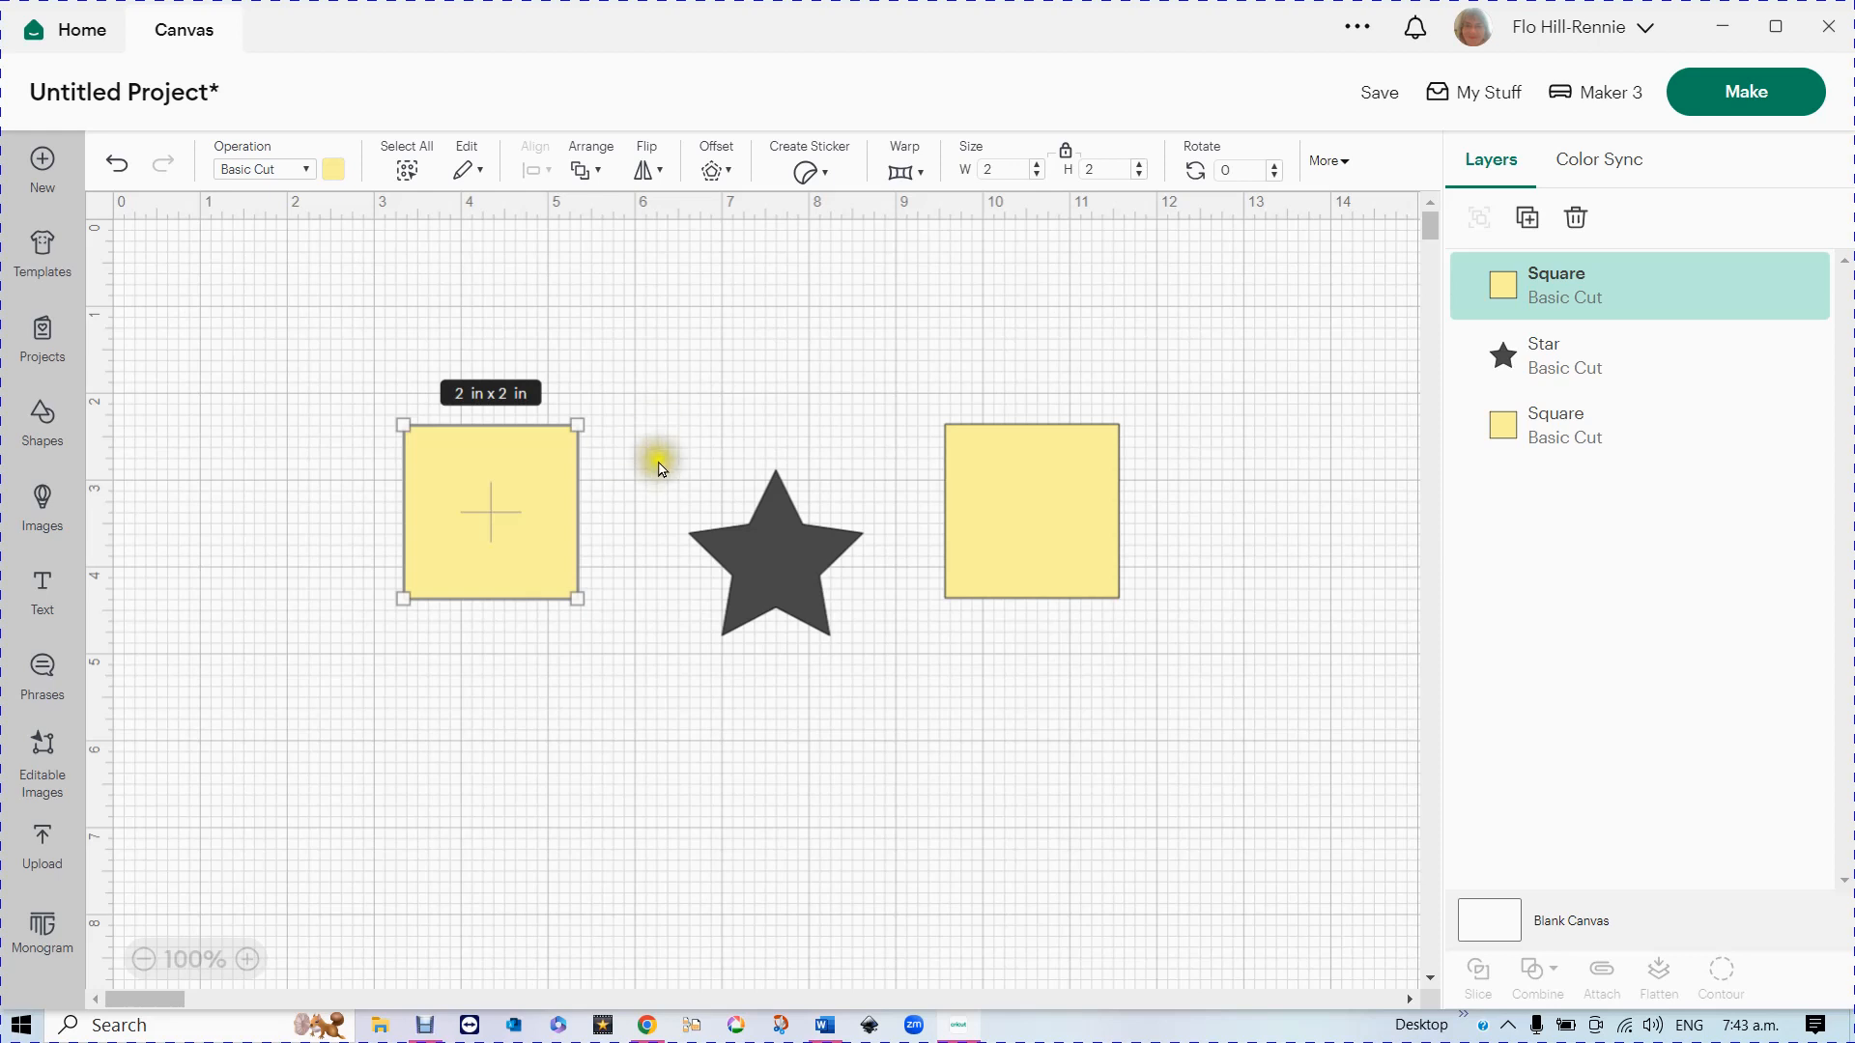
- Group the star, moved up beside the right-hand square, with that square and shift the group up and to the right
{"action": "left_click_drag", "start_coordinate": [781, 584], "coordinate": [844, 520]}
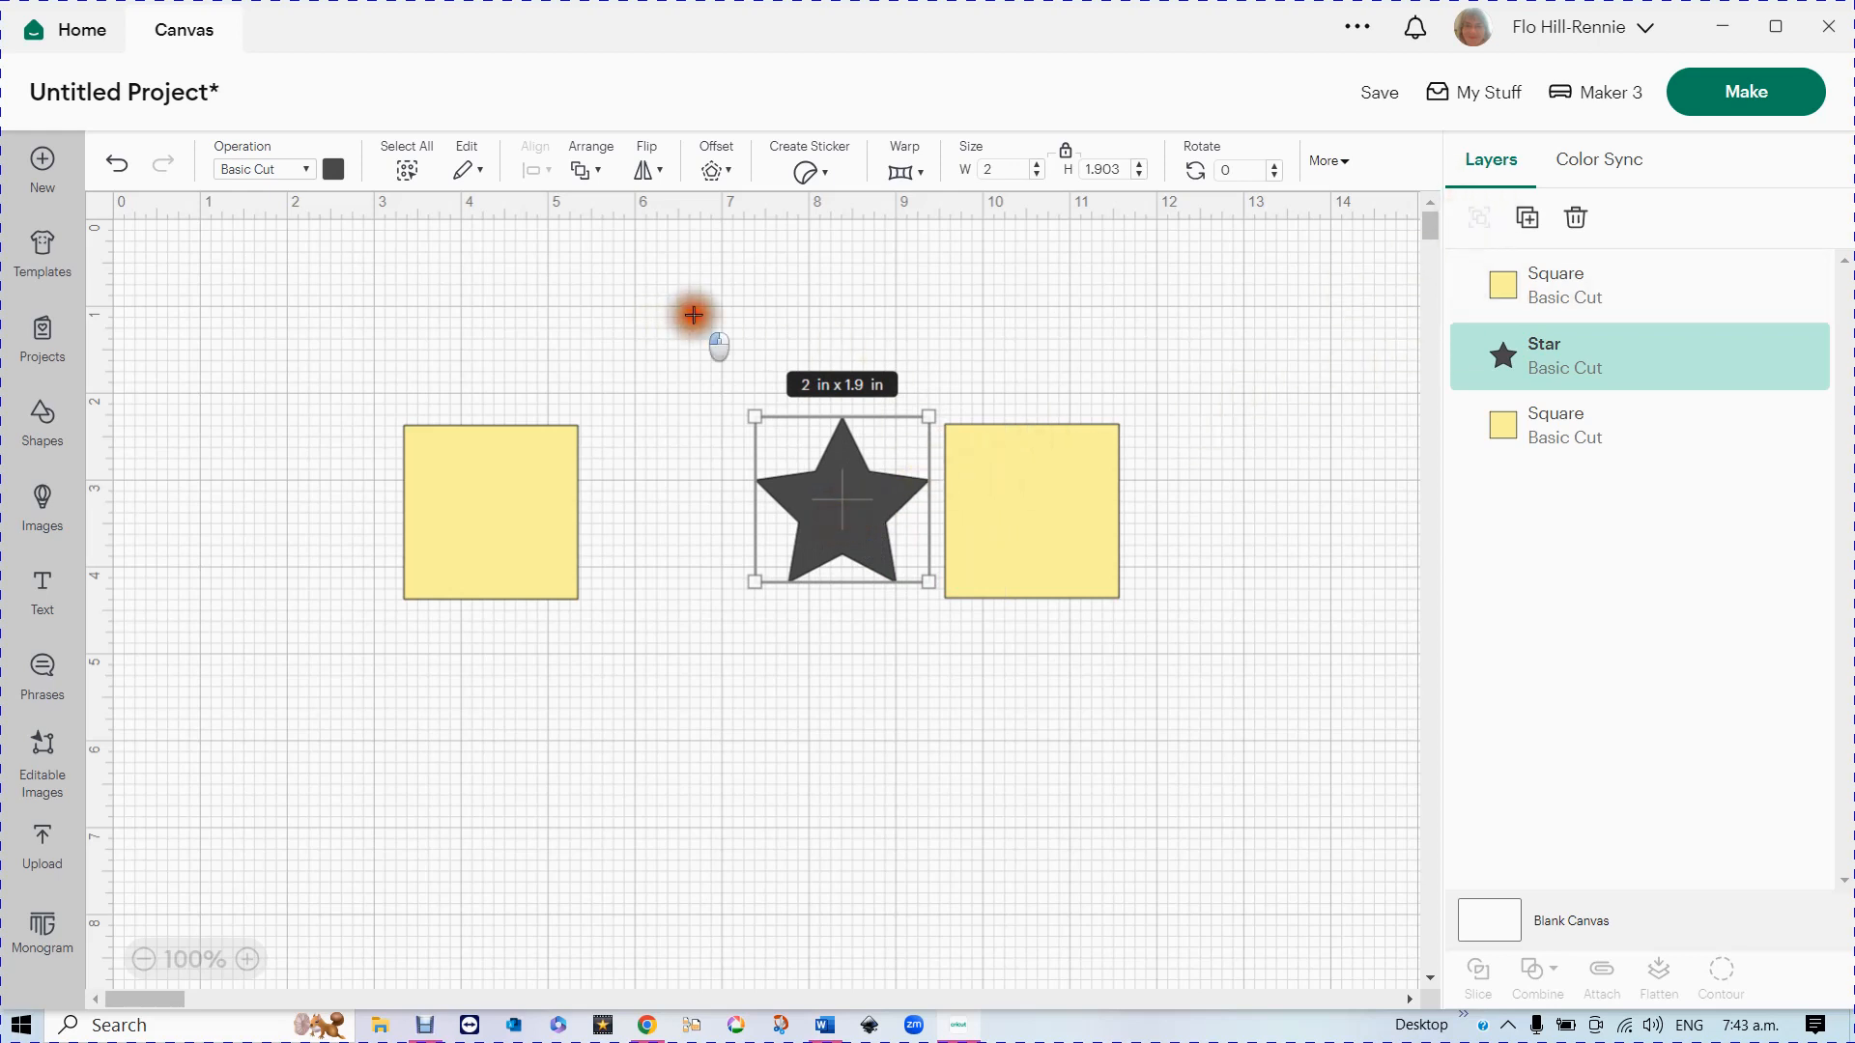
{"action": "left_click_drag", "start_coordinate": [691, 313], "coordinate": [1168, 683]}
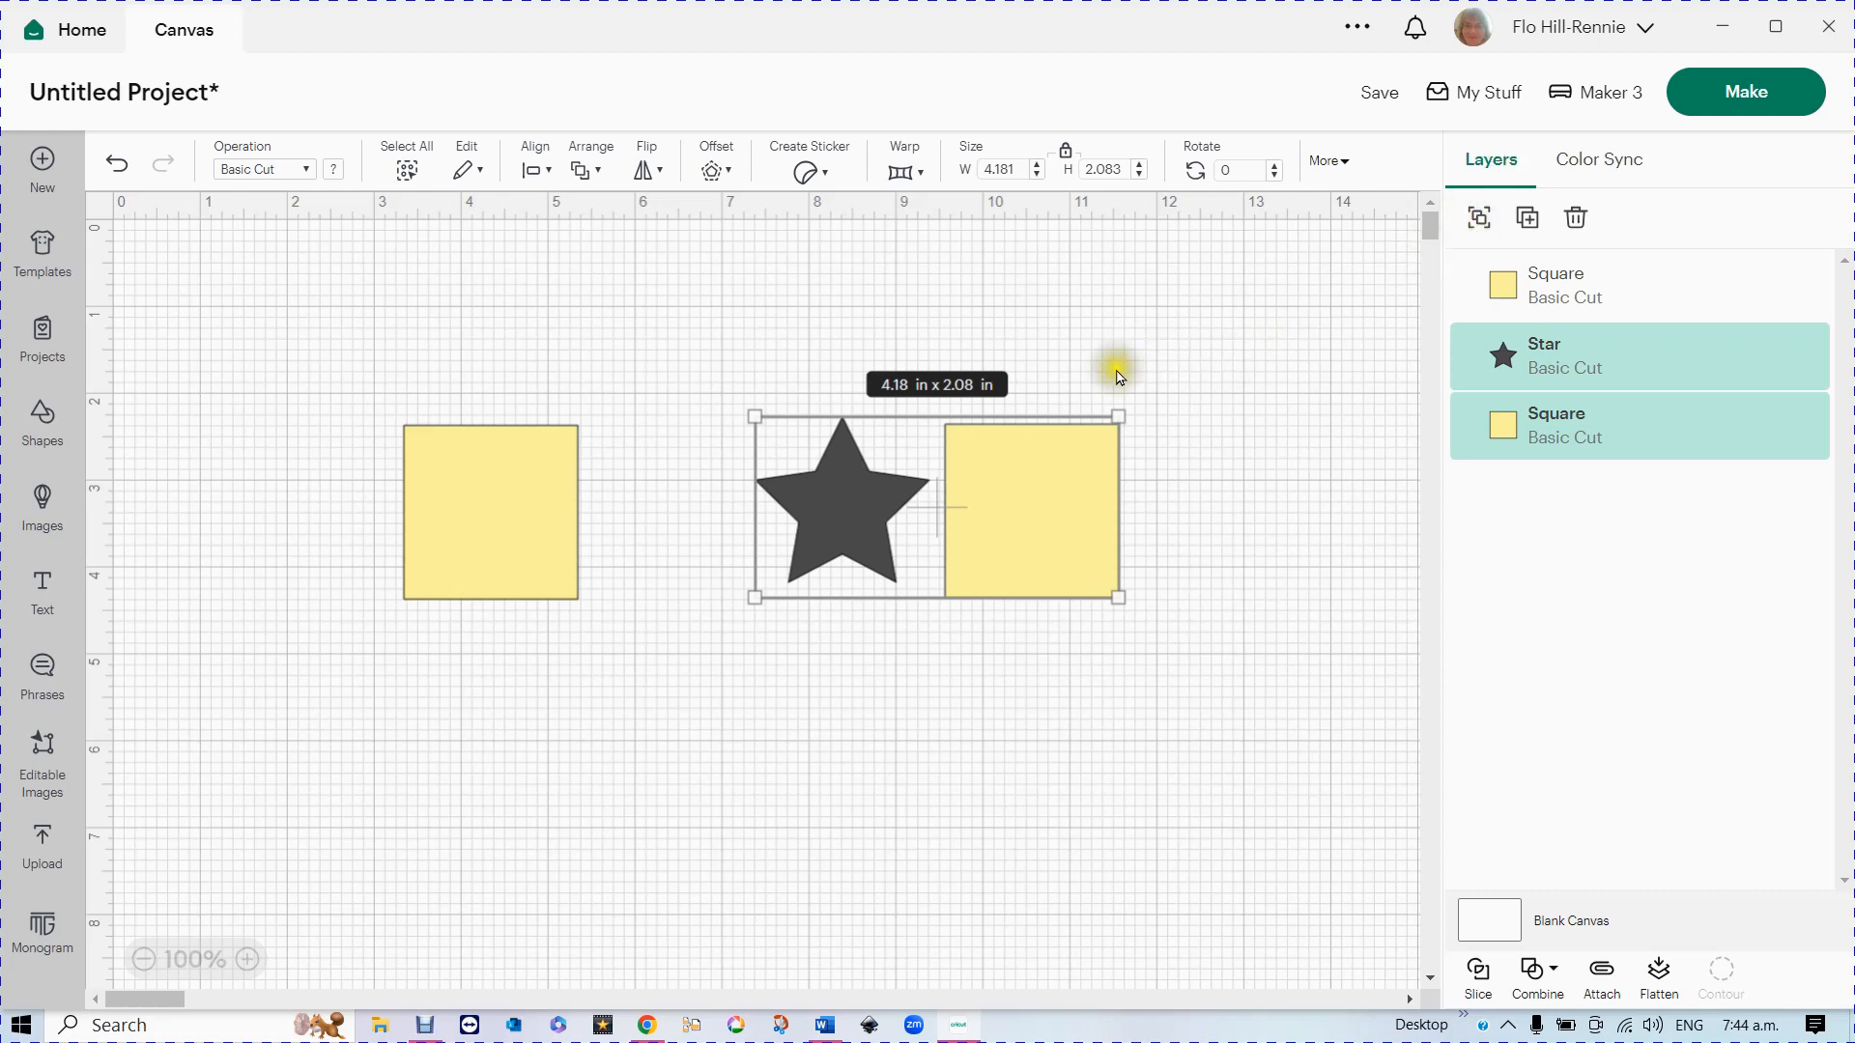
{"action": "left_click", "coordinate": [1476, 222]}
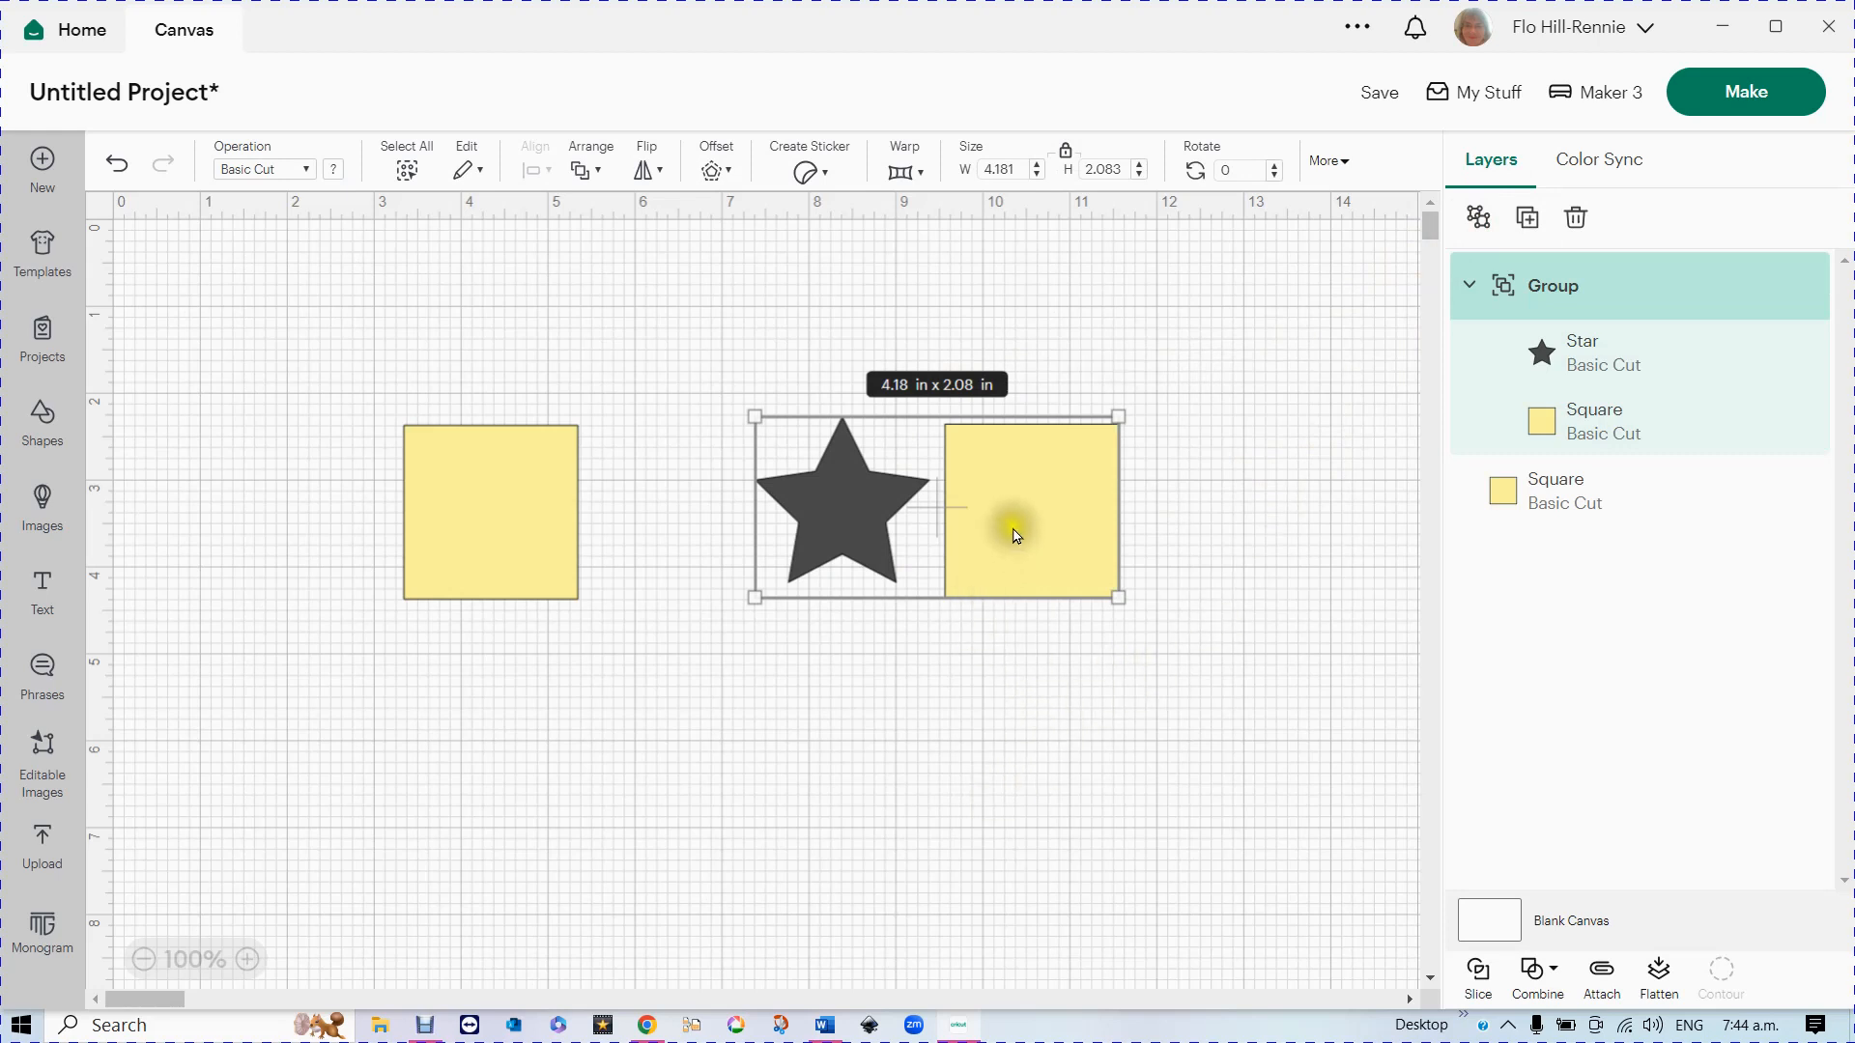
{"action": "left_click_drag", "start_coordinate": [1022, 540], "coordinate": [944, 619]}
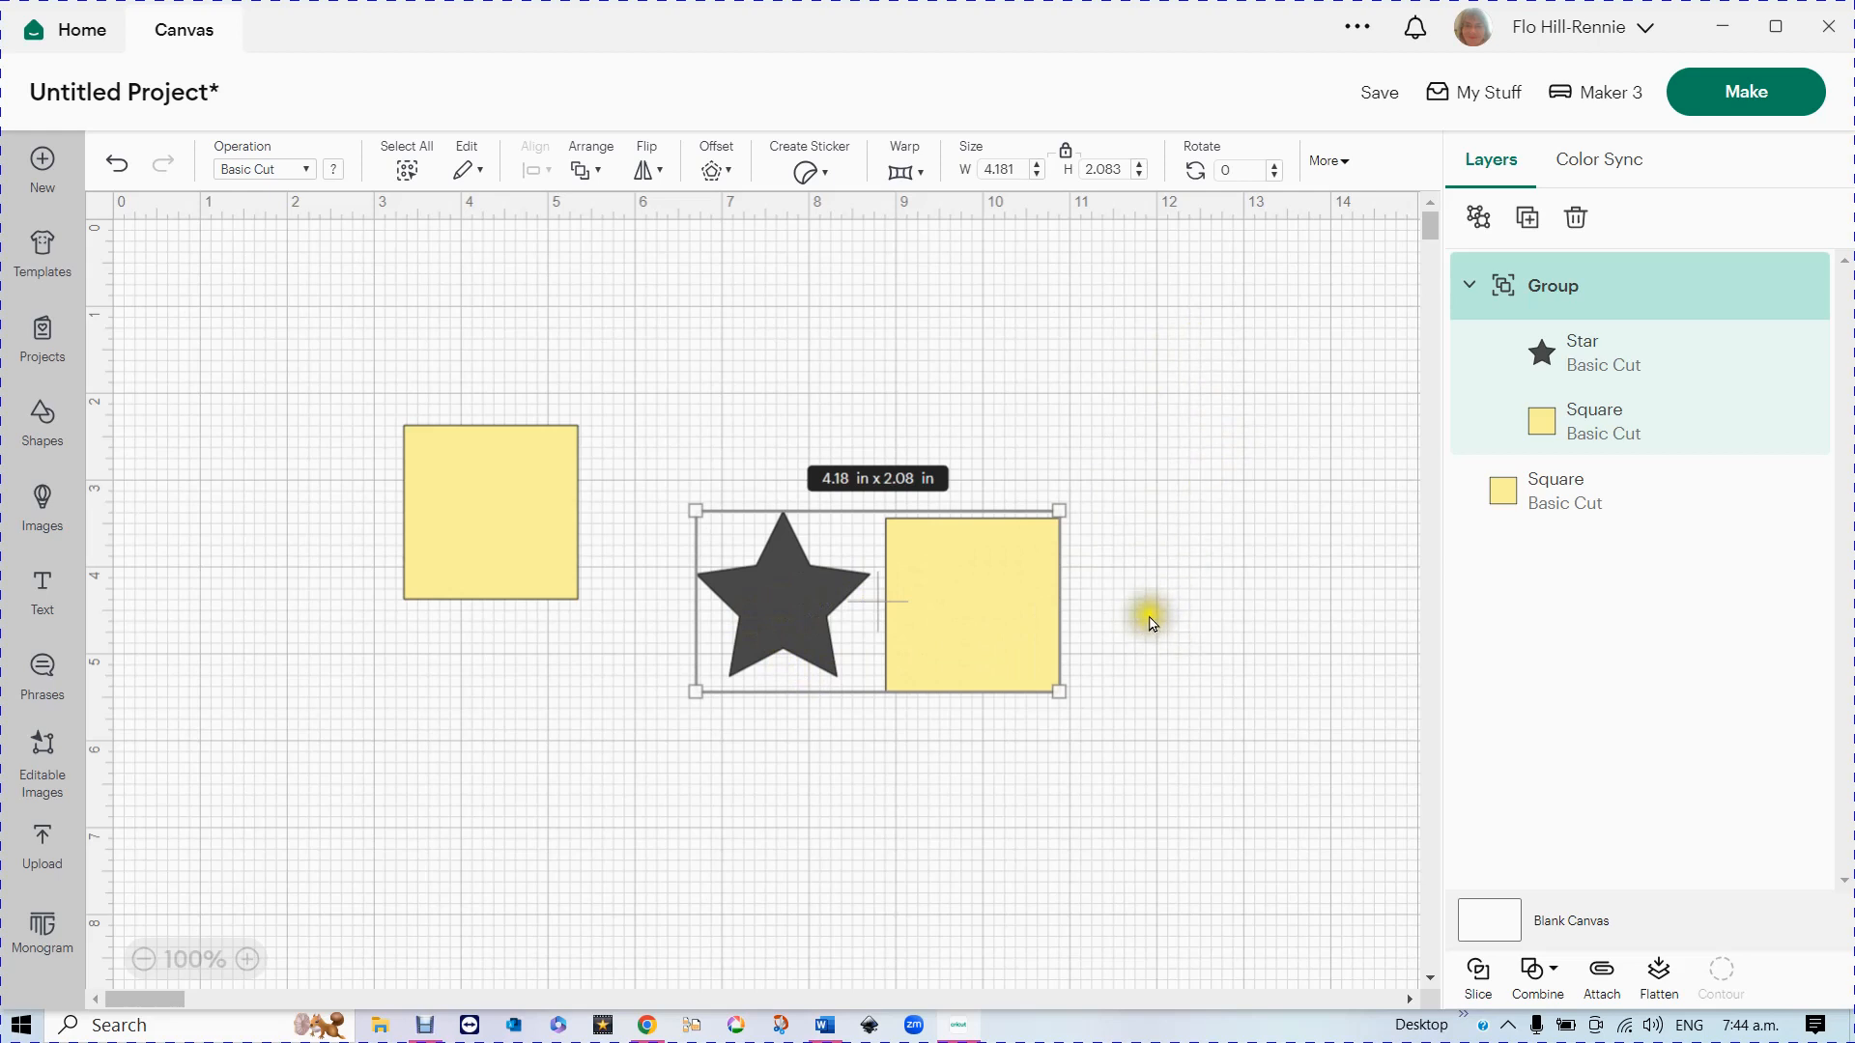
{"action": "left_click_drag", "start_coordinate": [950, 613], "coordinate": [1089, 460]}
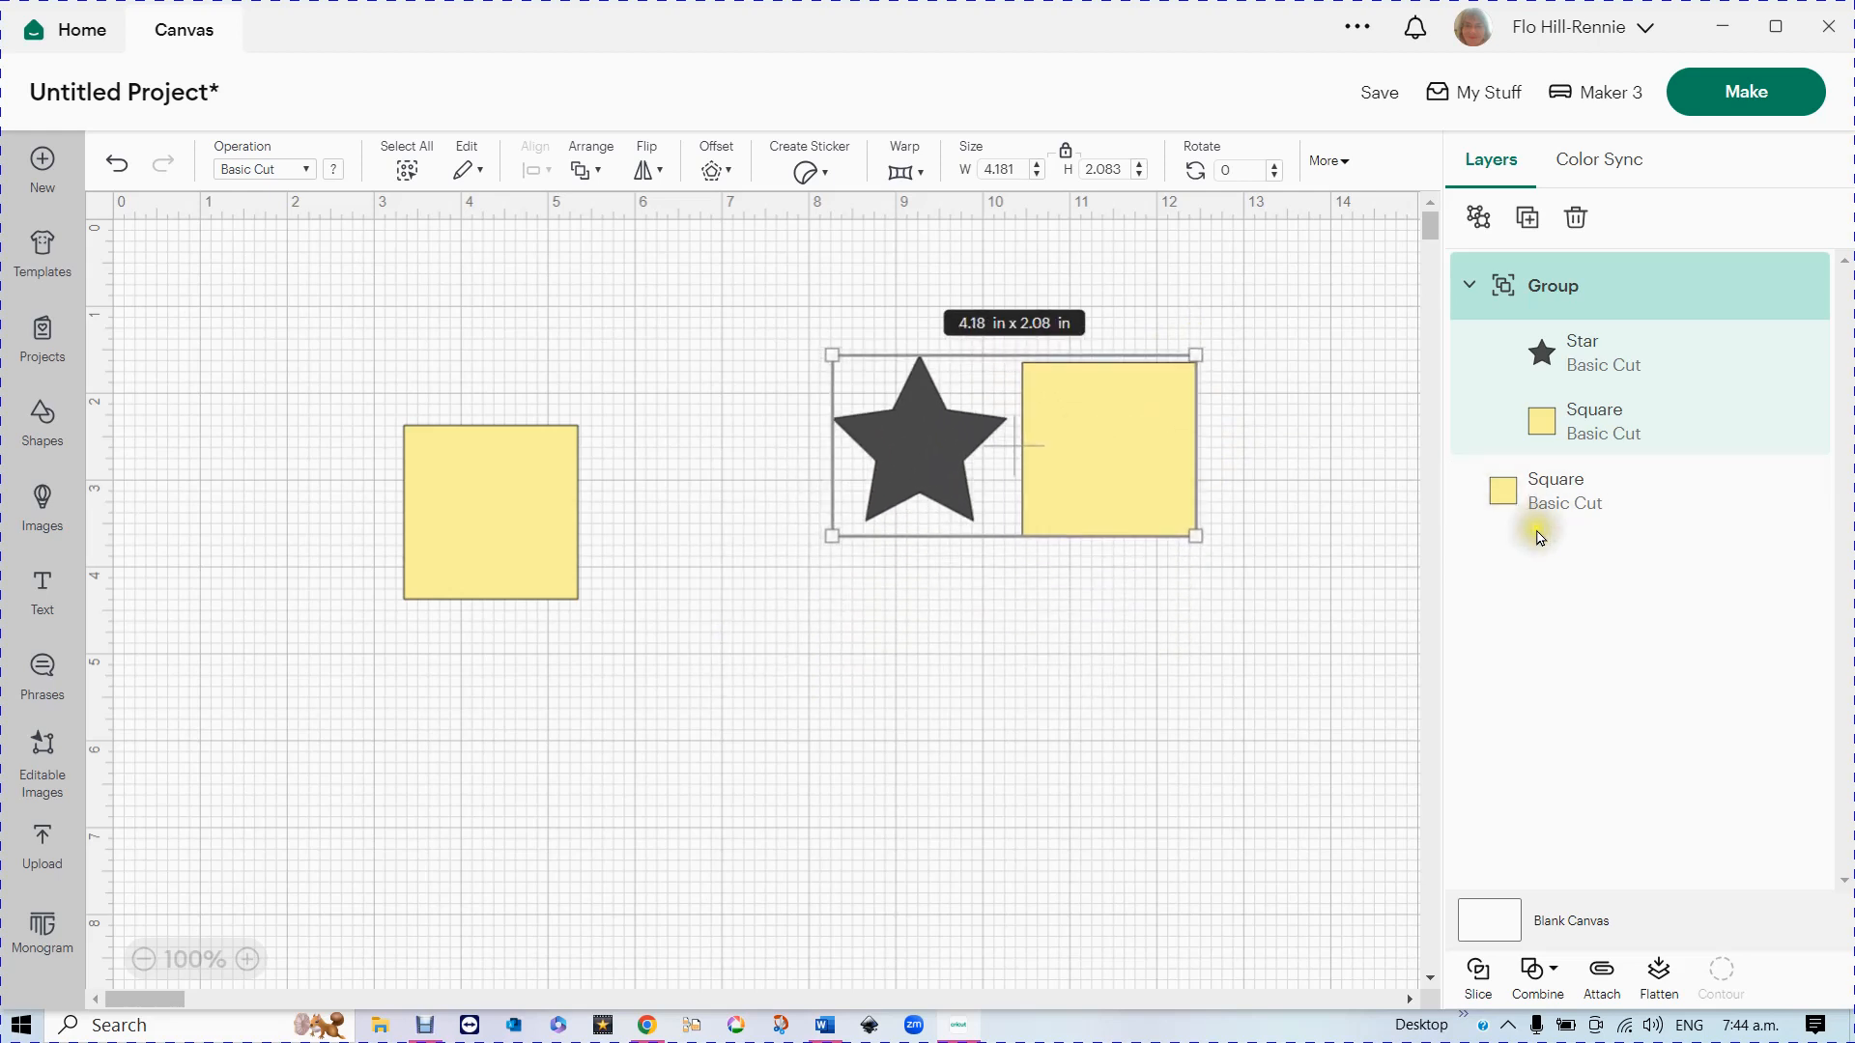
- Recolour only the grouped star orange and move the whole group down slightly
{"action": "left_click", "coordinate": [1627, 363]}
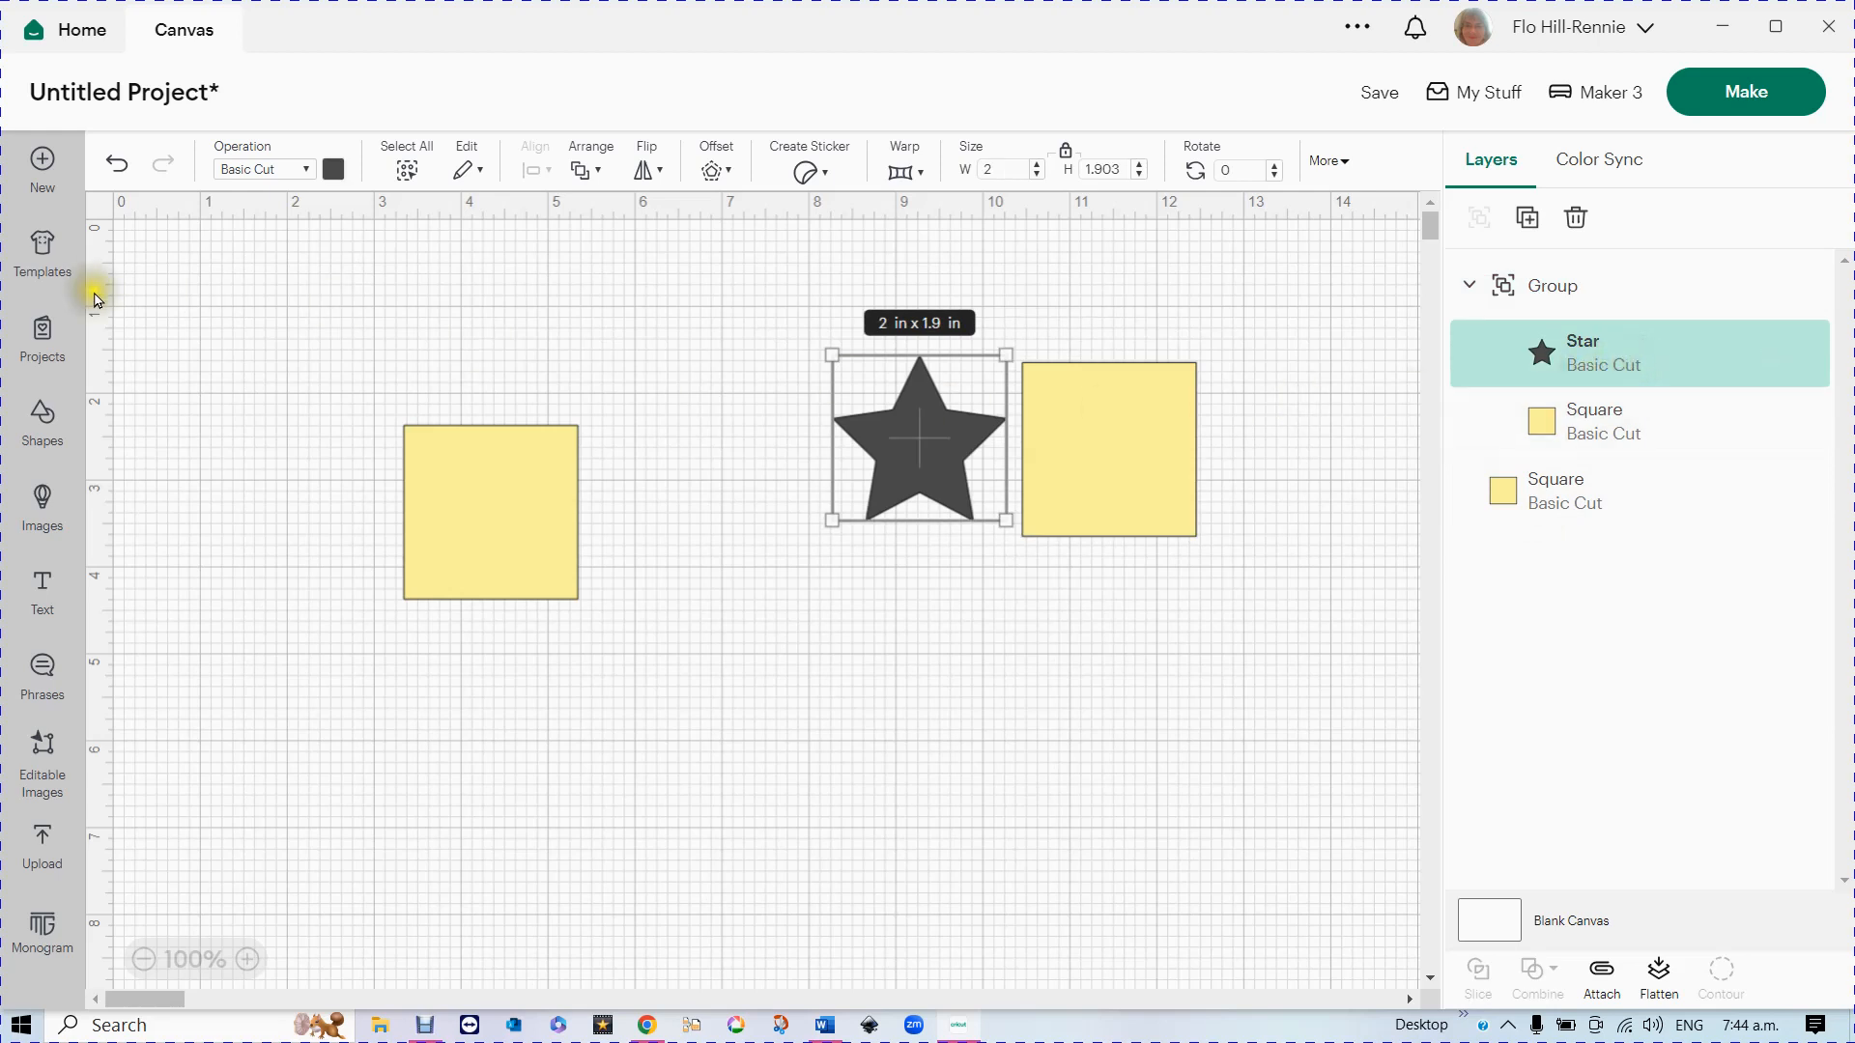
{"action": "left_click", "coordinate": [333, 170]}
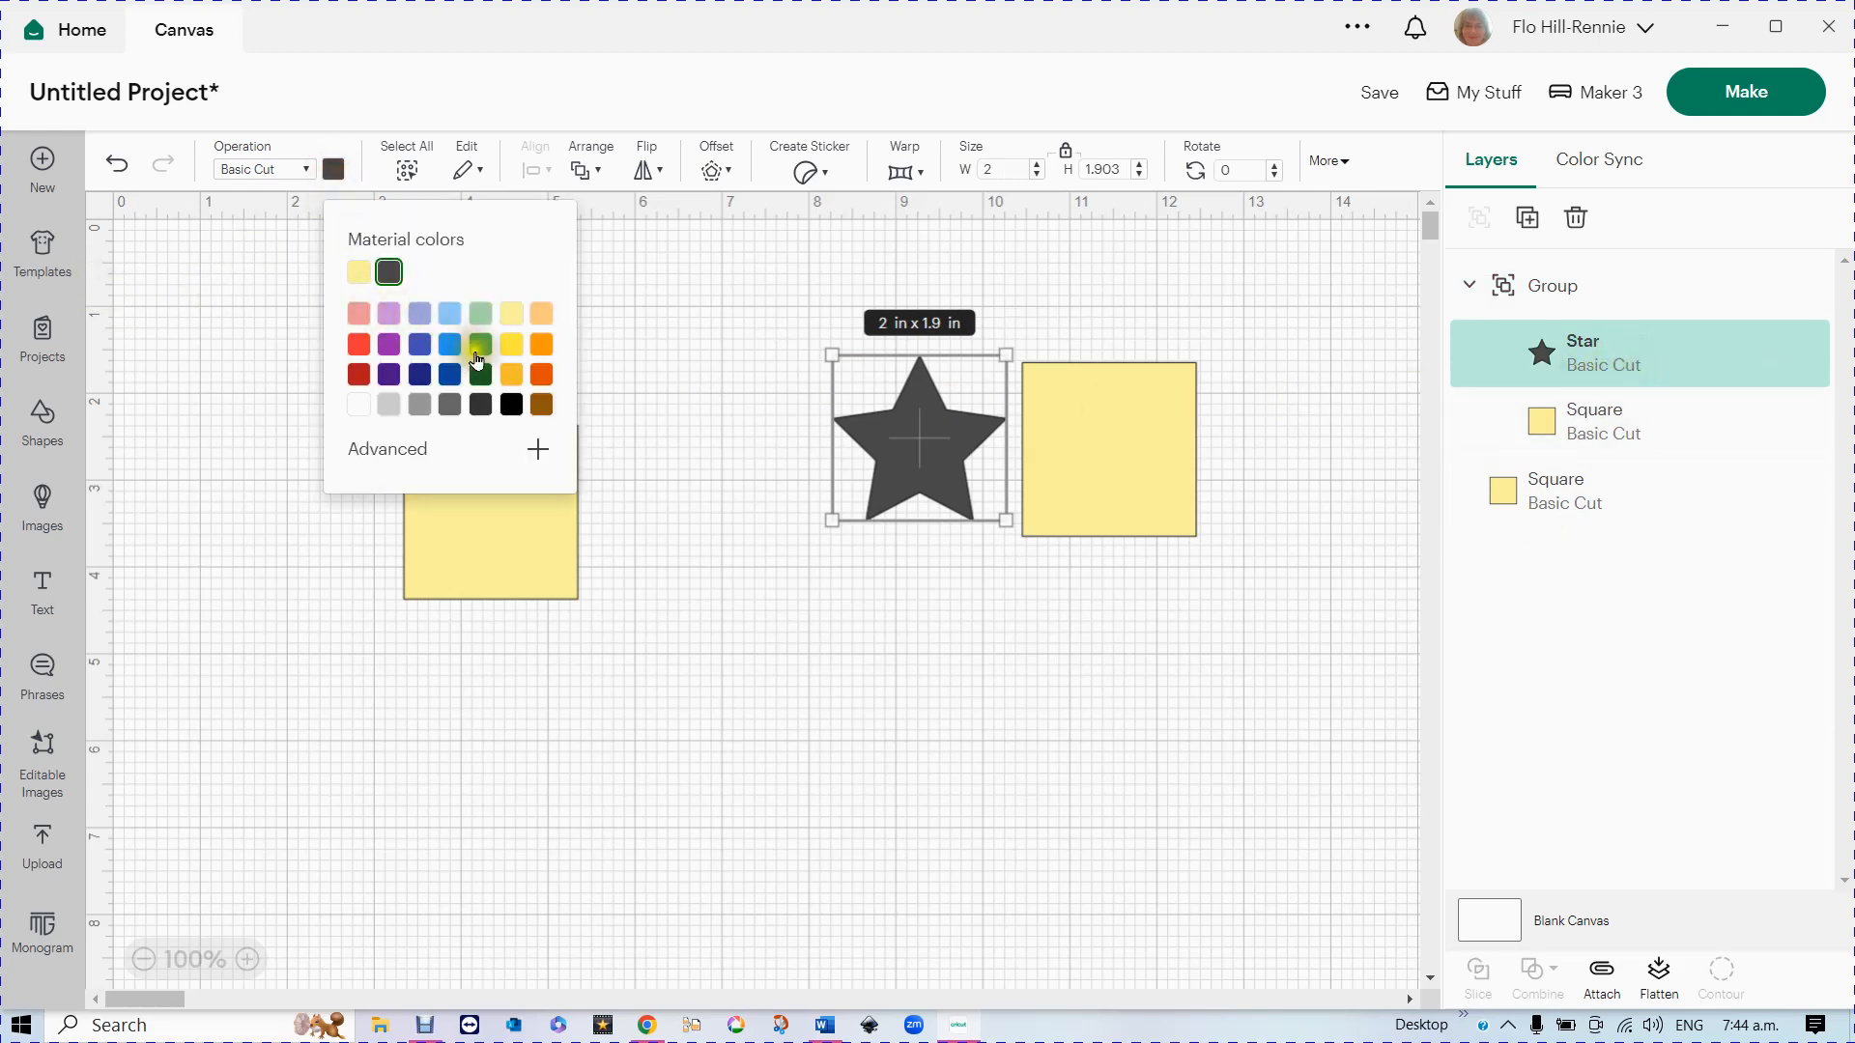
{"action": "left_click", "coordinate": [541, 345]}
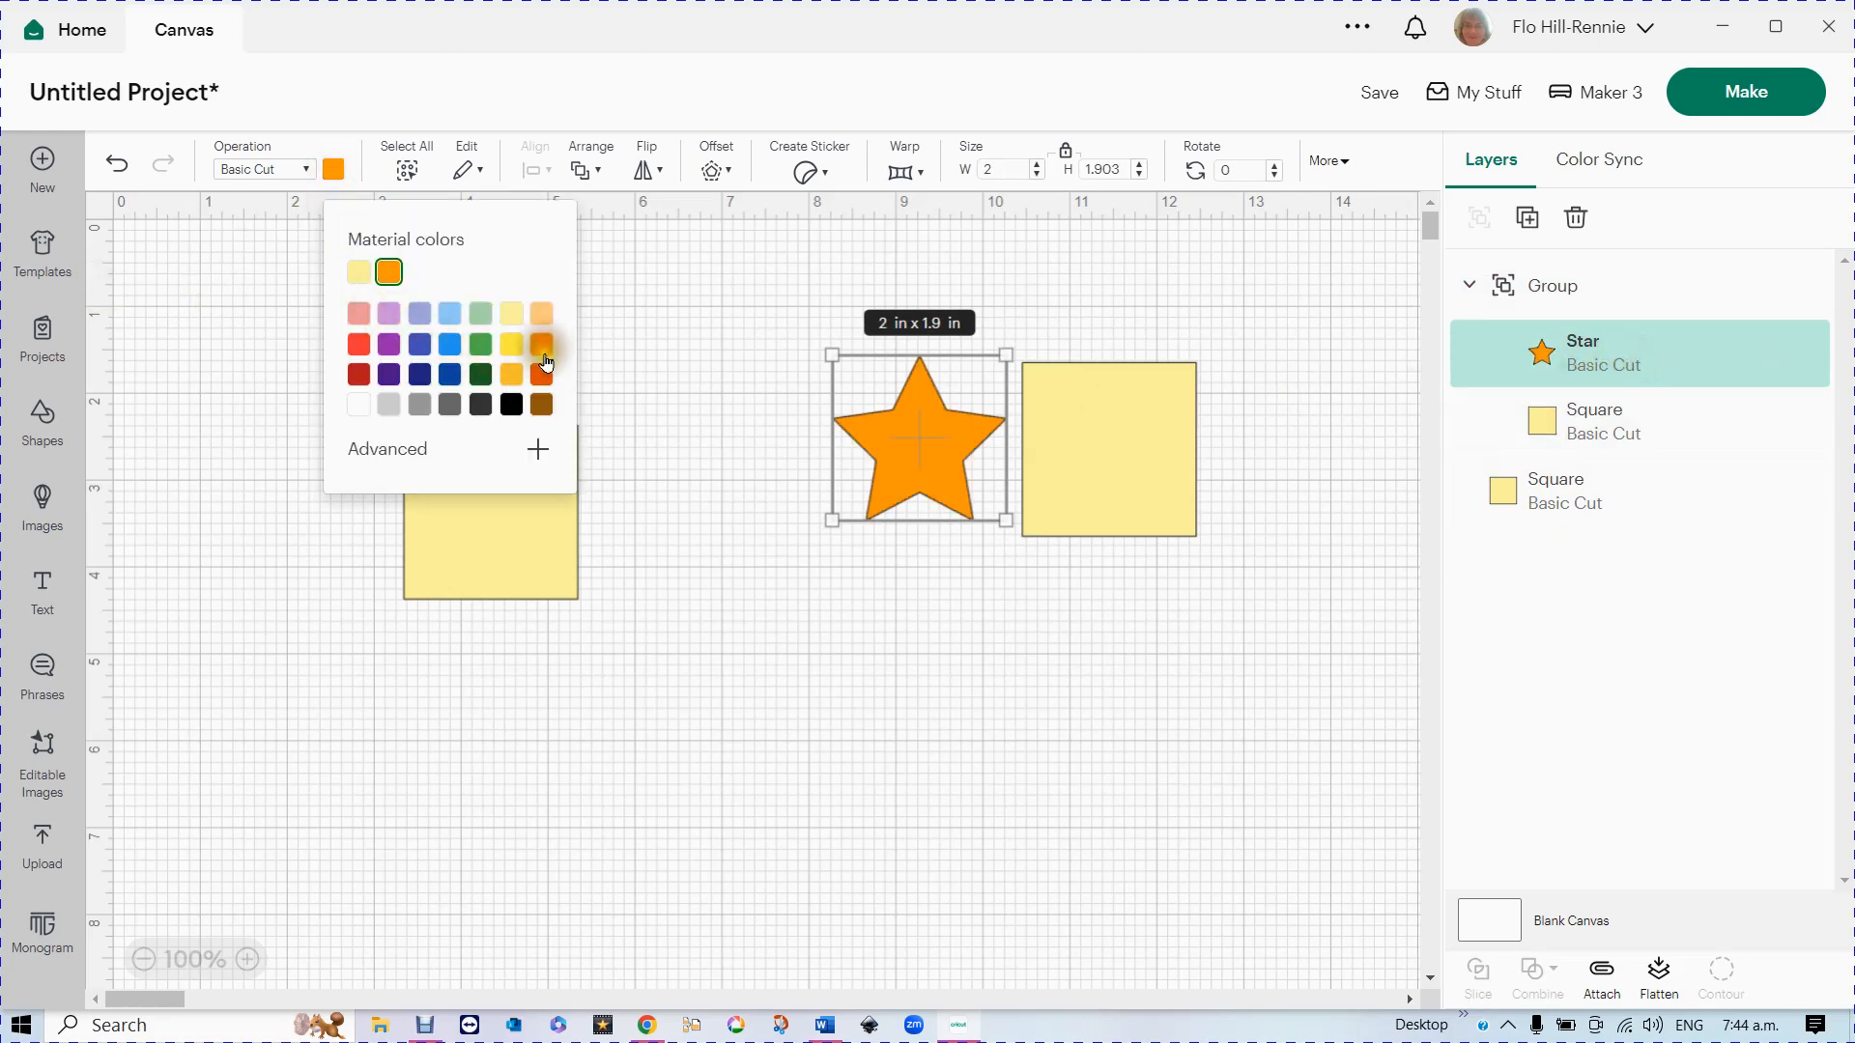
{"action": "left_click", "coordinate": [977, 699]}
{"action": "left_click_drag", "start_coordinate": [937, 432], "coordinate": [921, 538]}
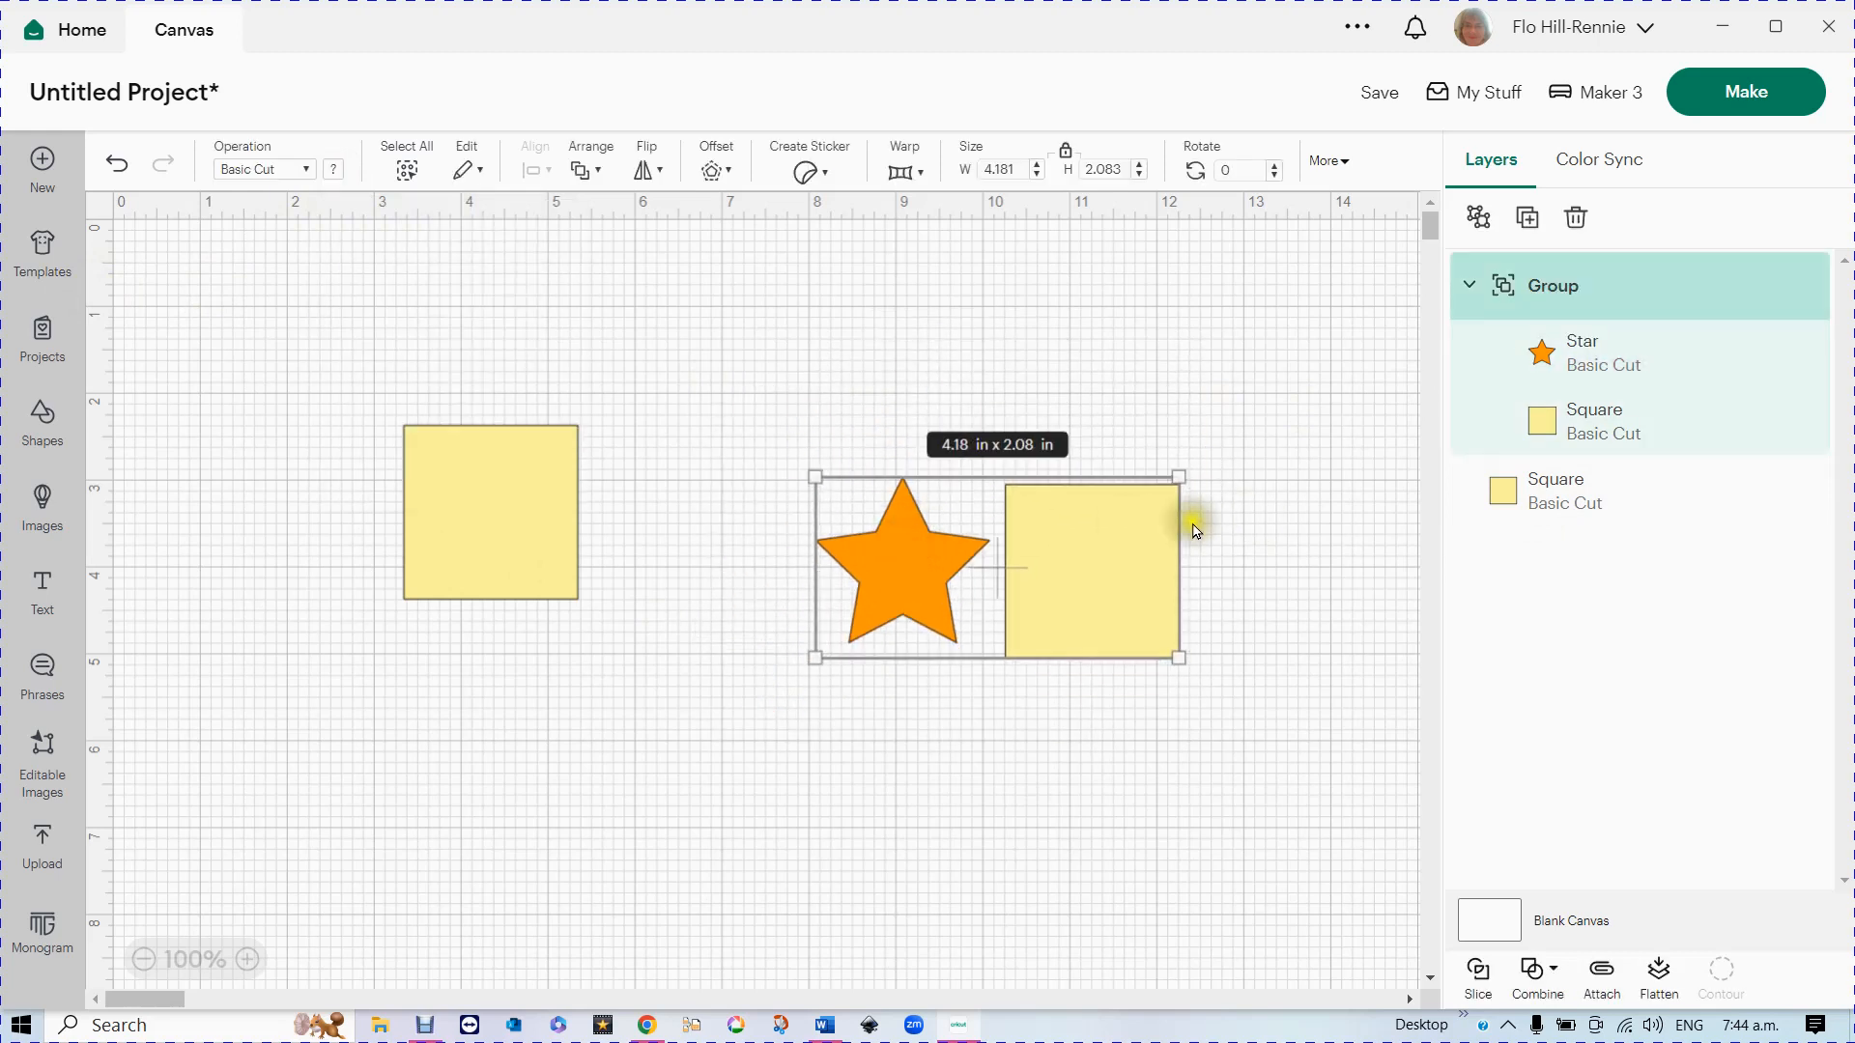
- Start making the project and save it with the title "layers" in the Access collection
{"action": "left_click", "coordinate": [1744, 94]}
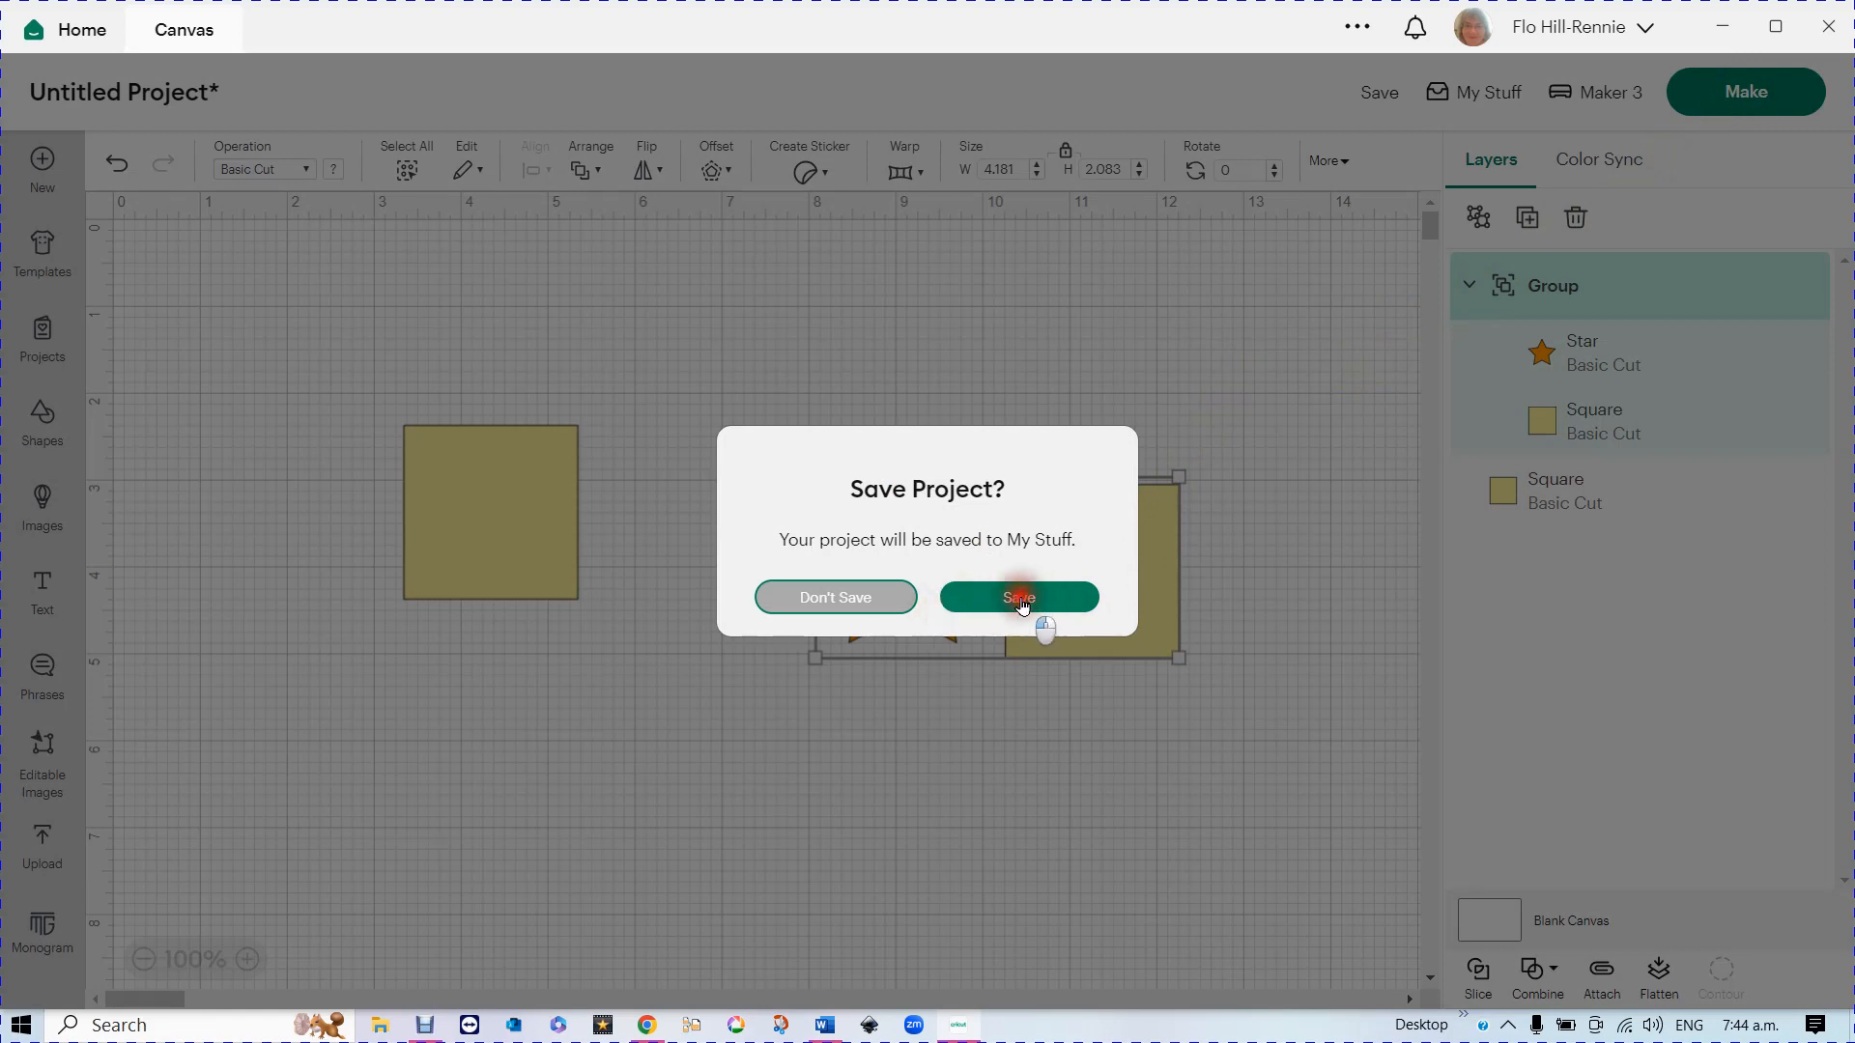
{"action": "left_click", "coordinate": [1021, 599]}
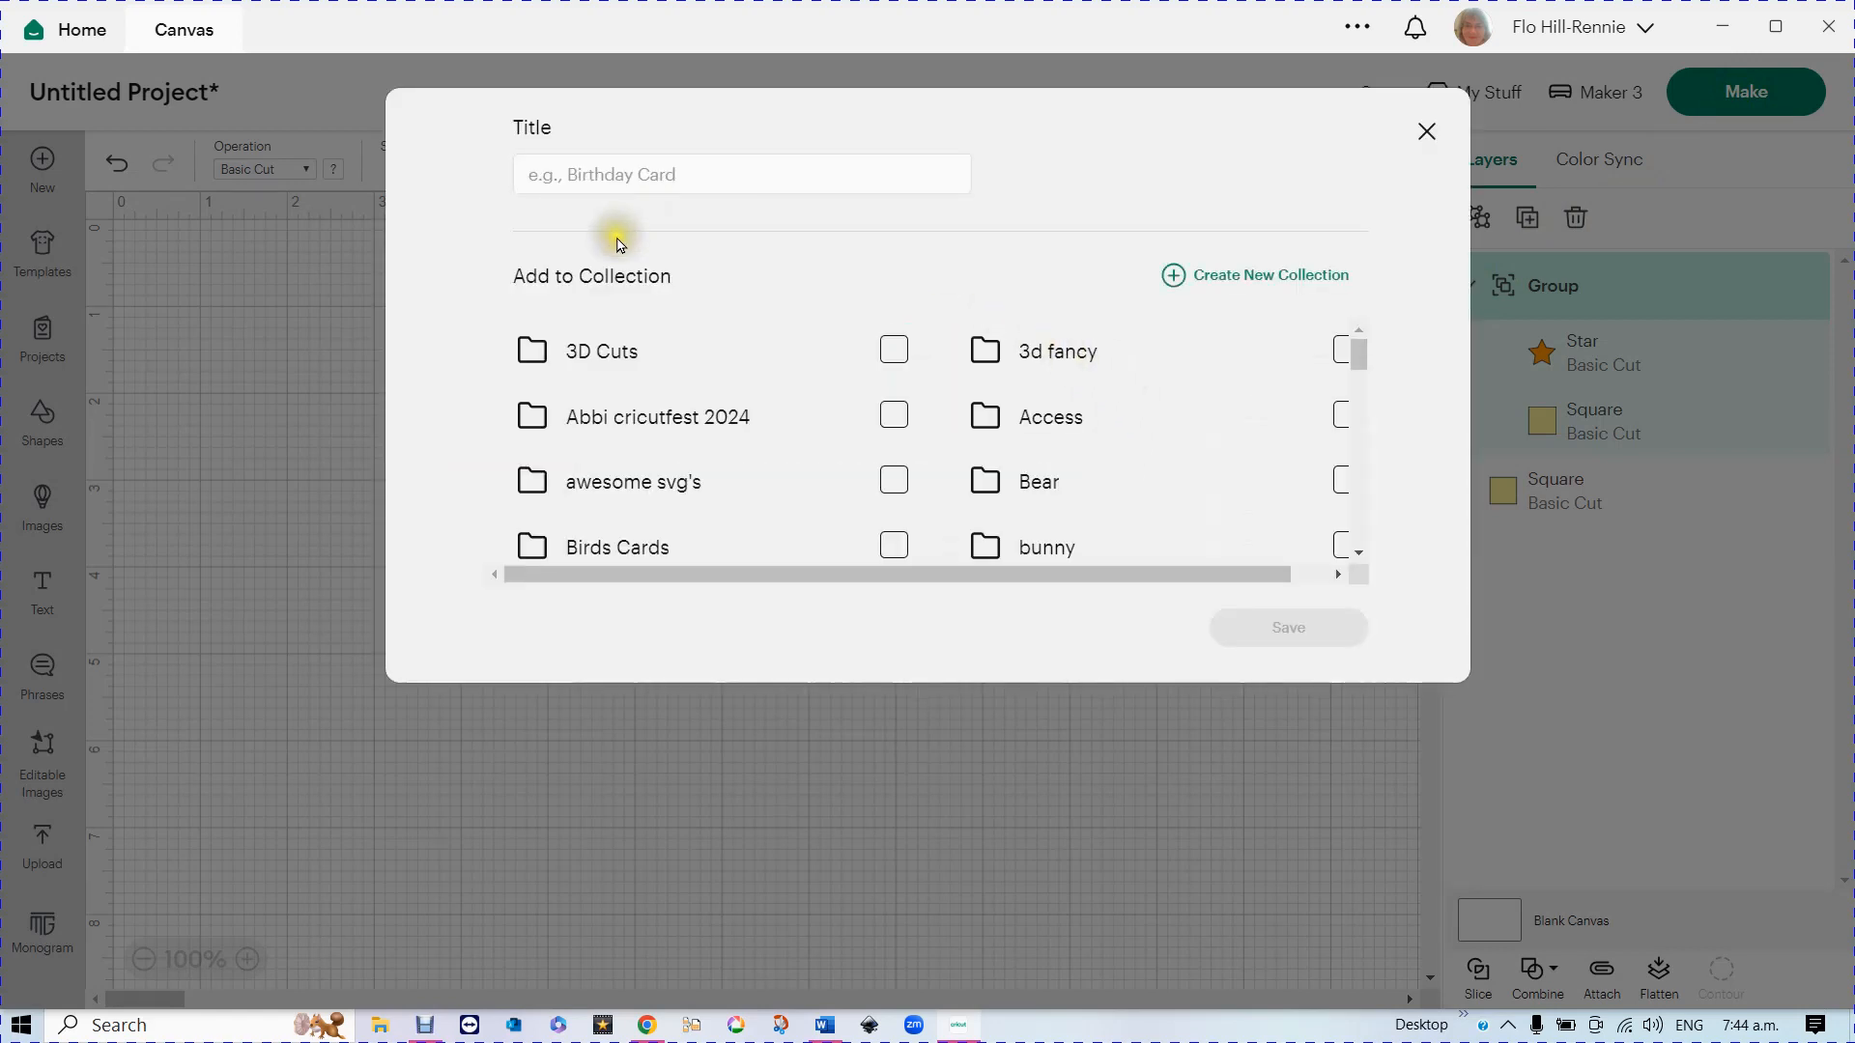
{"action": "left_click", "coordinate": [581, 177]}
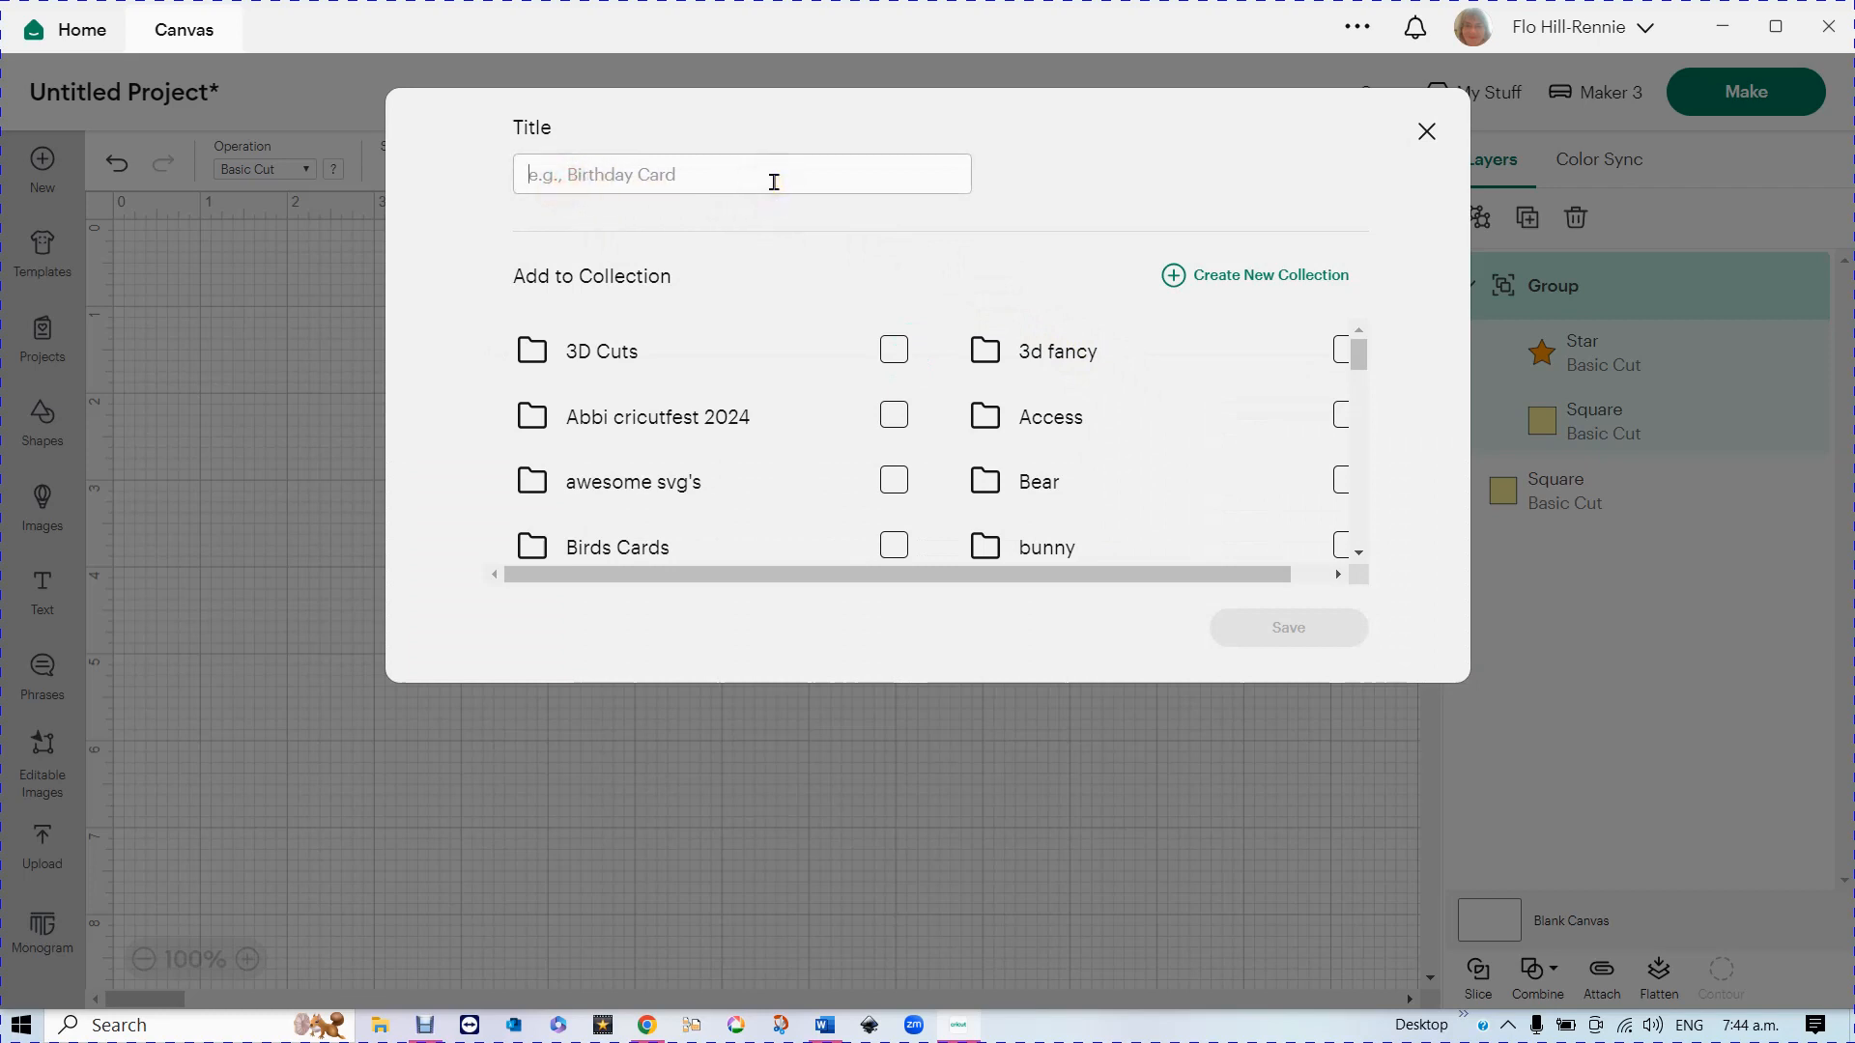
{"action": "type", "text": "I"}
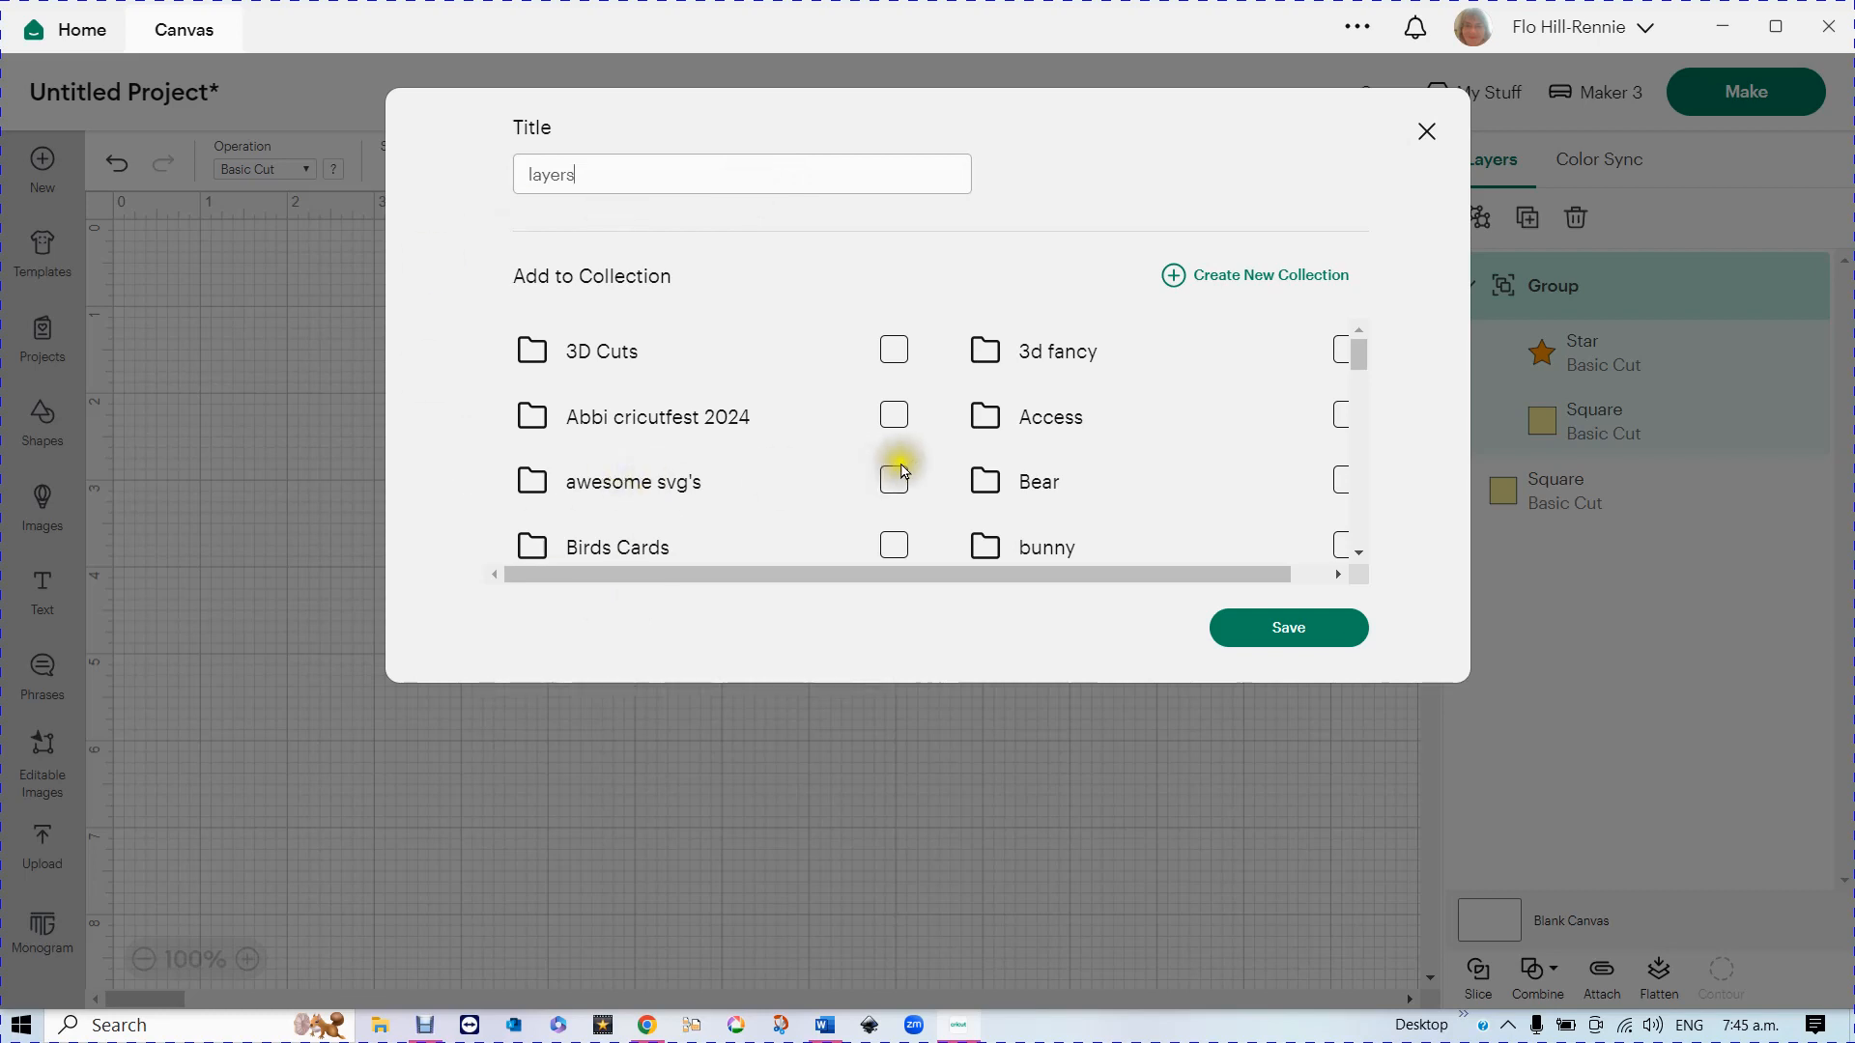
{"action": "left_click", "coordinate": [986, 416]}
{"action": "left_click", "coordinate": [1289, 628]}
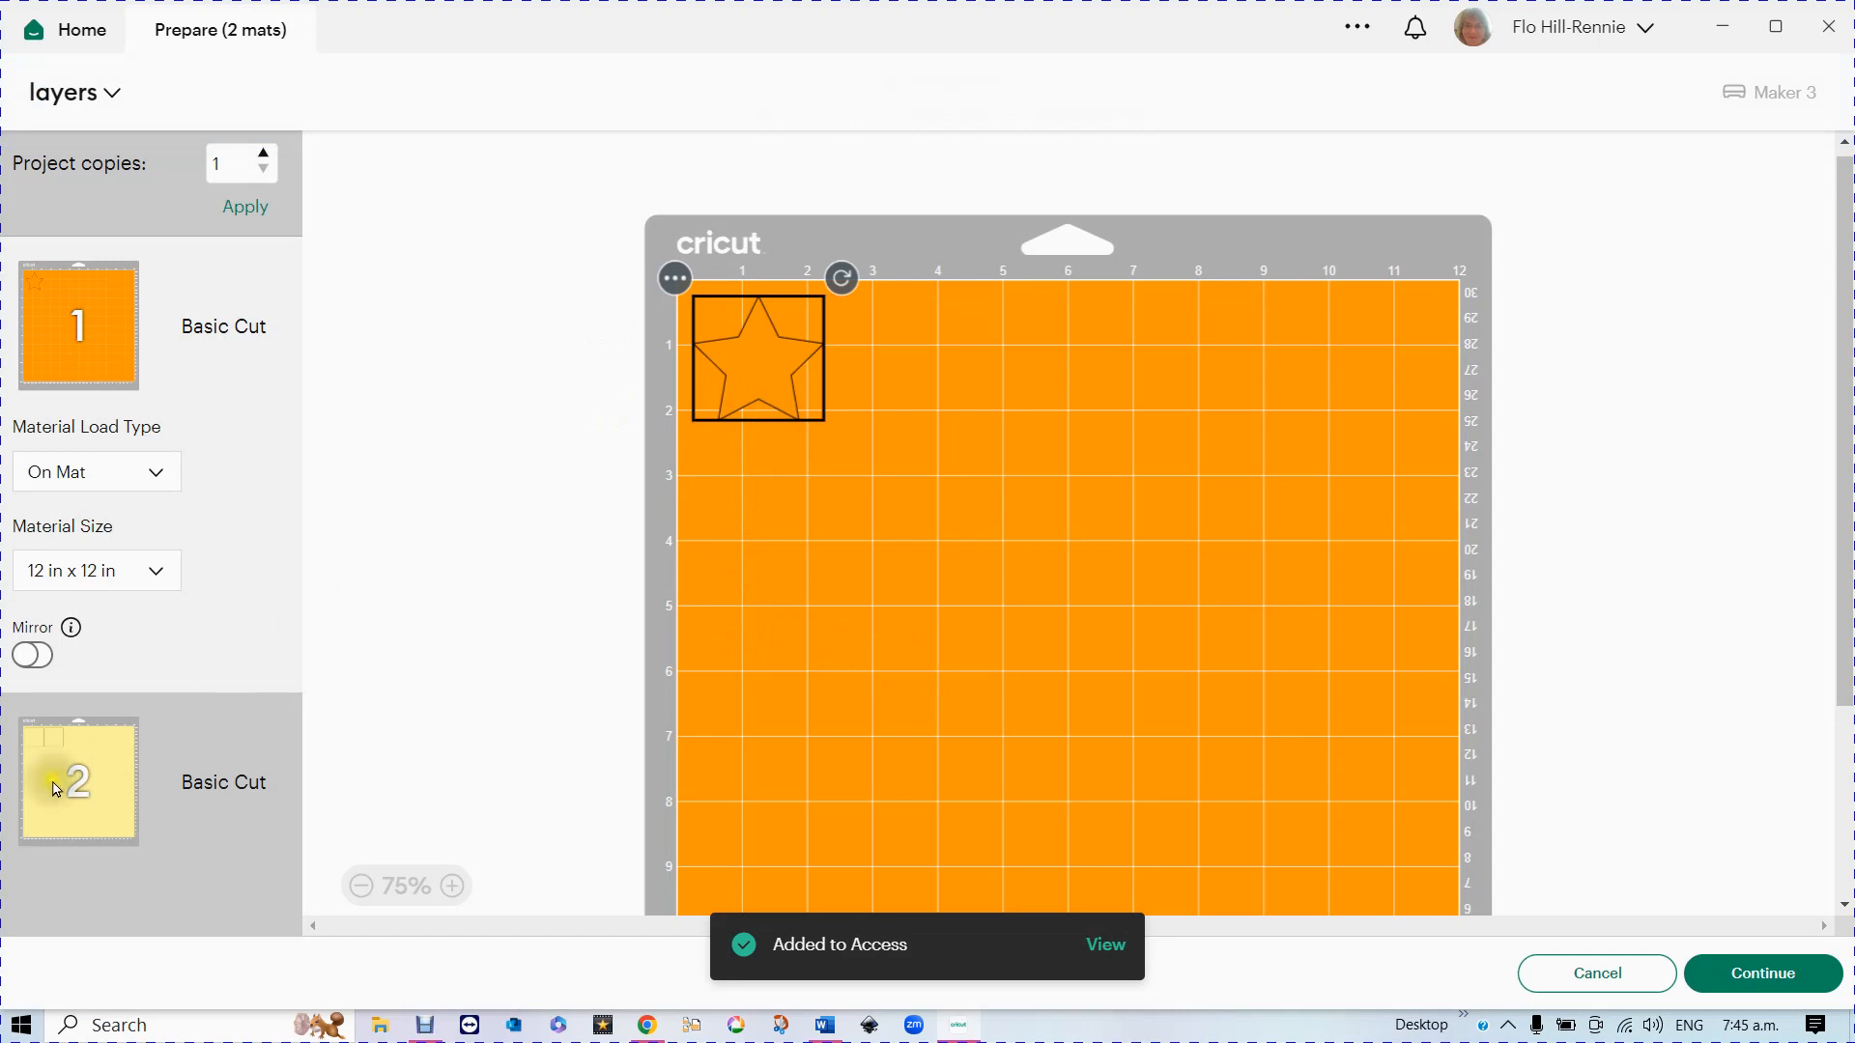
- Check the yellow and orange mats in the cut preview and return to the canvas without cutting
{"action": "left_click", "coordinate": [62, 785]}
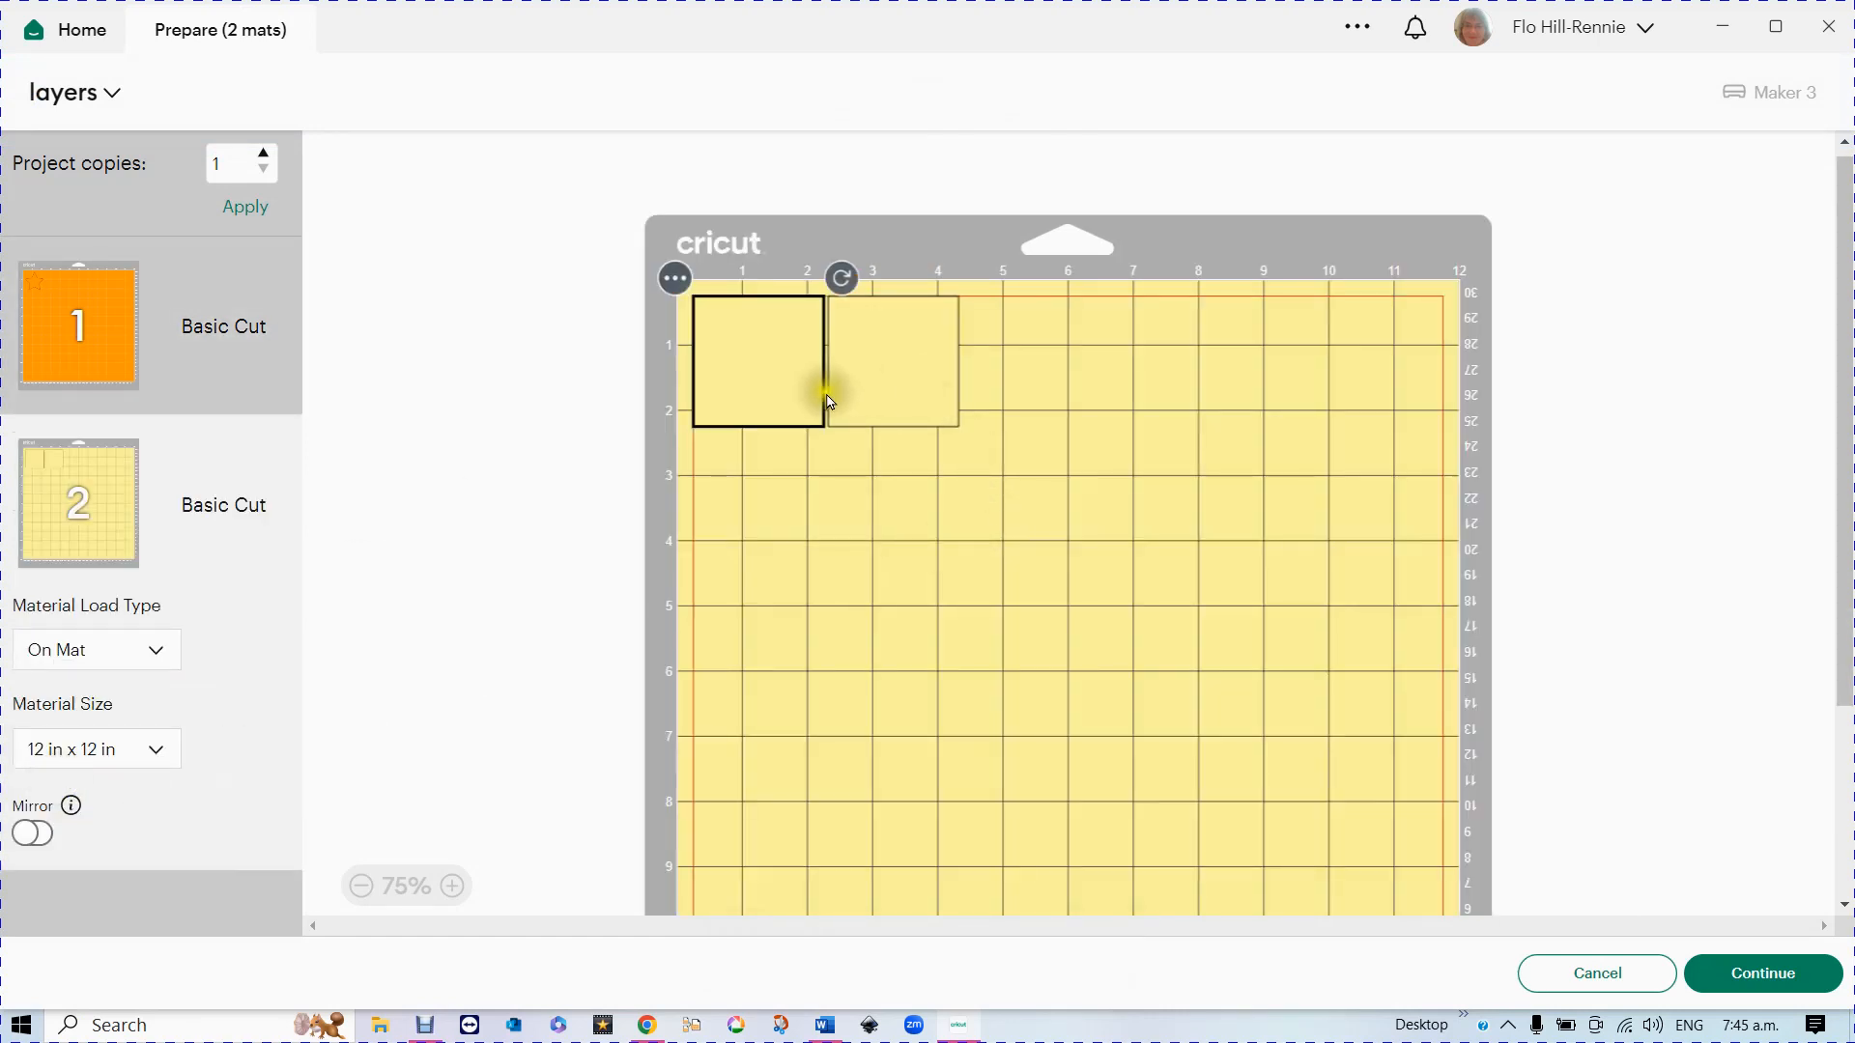
{"action": "left_click", "coordinate": [96, 360]}
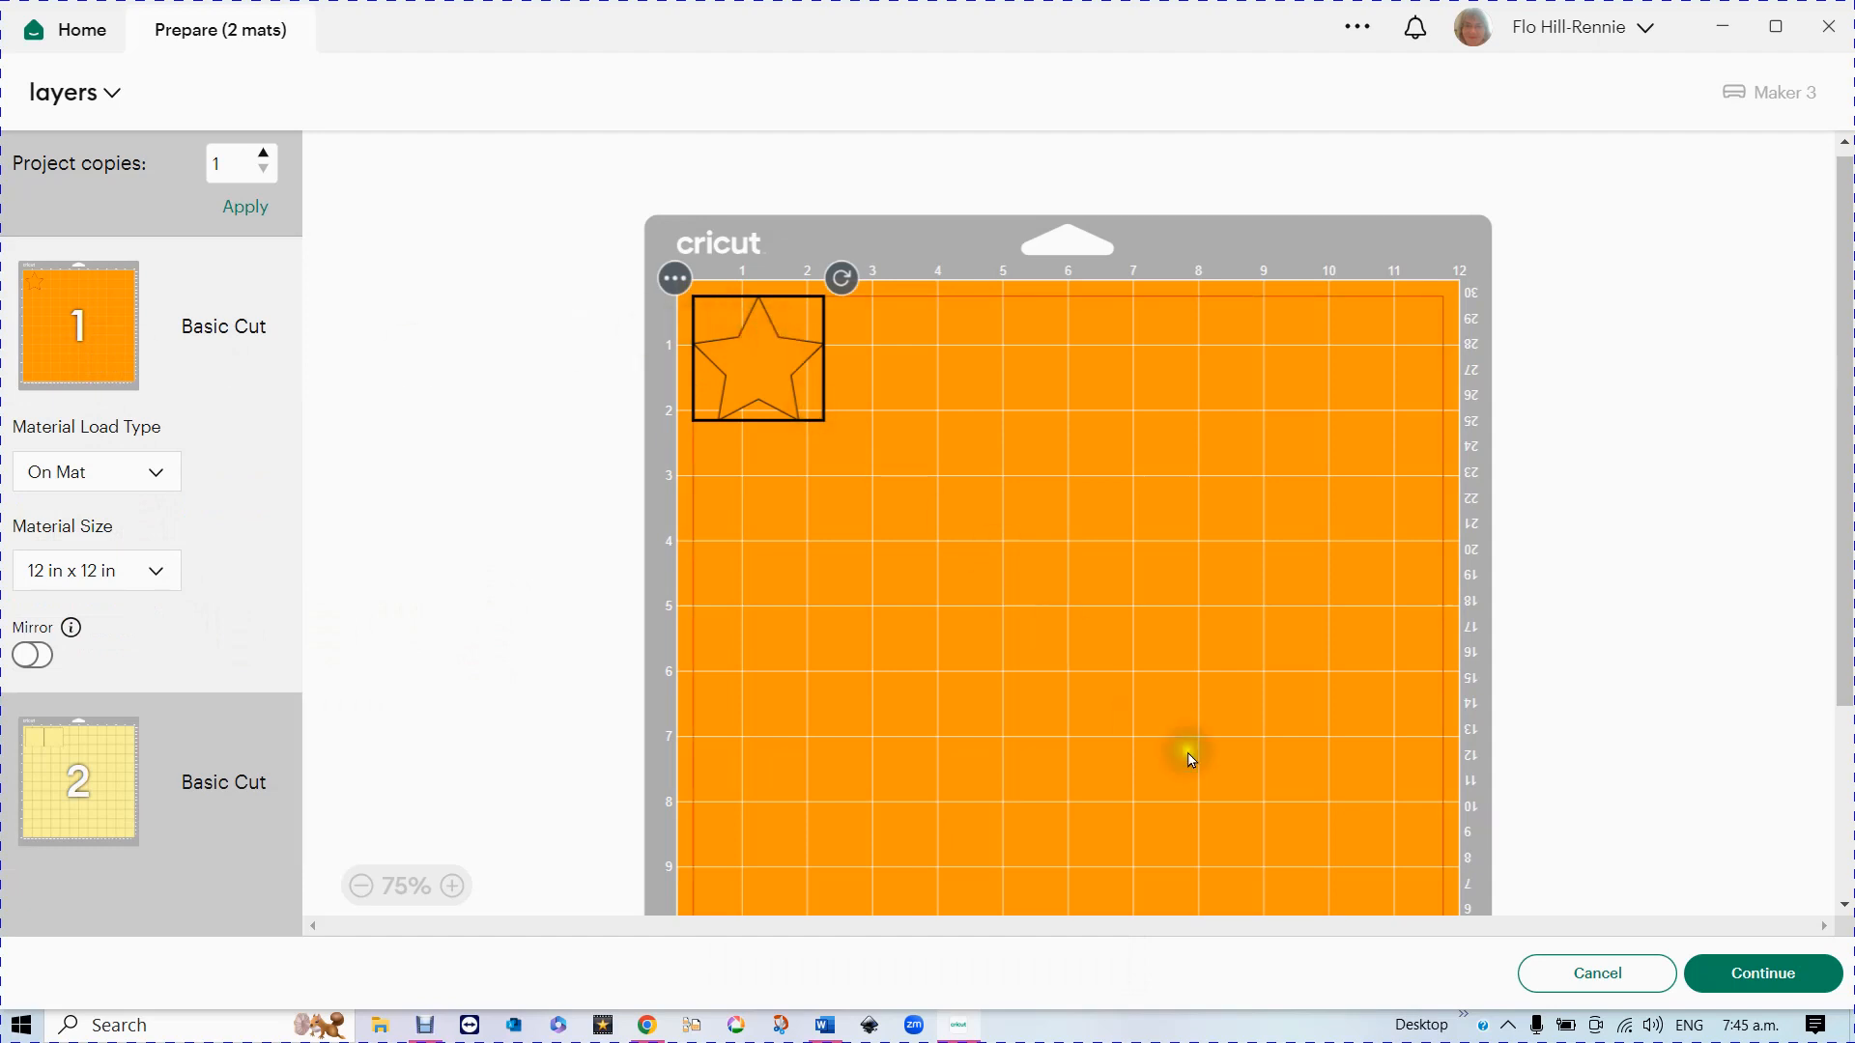
{"action": "left_click", "coordinate": [1602, 976]}
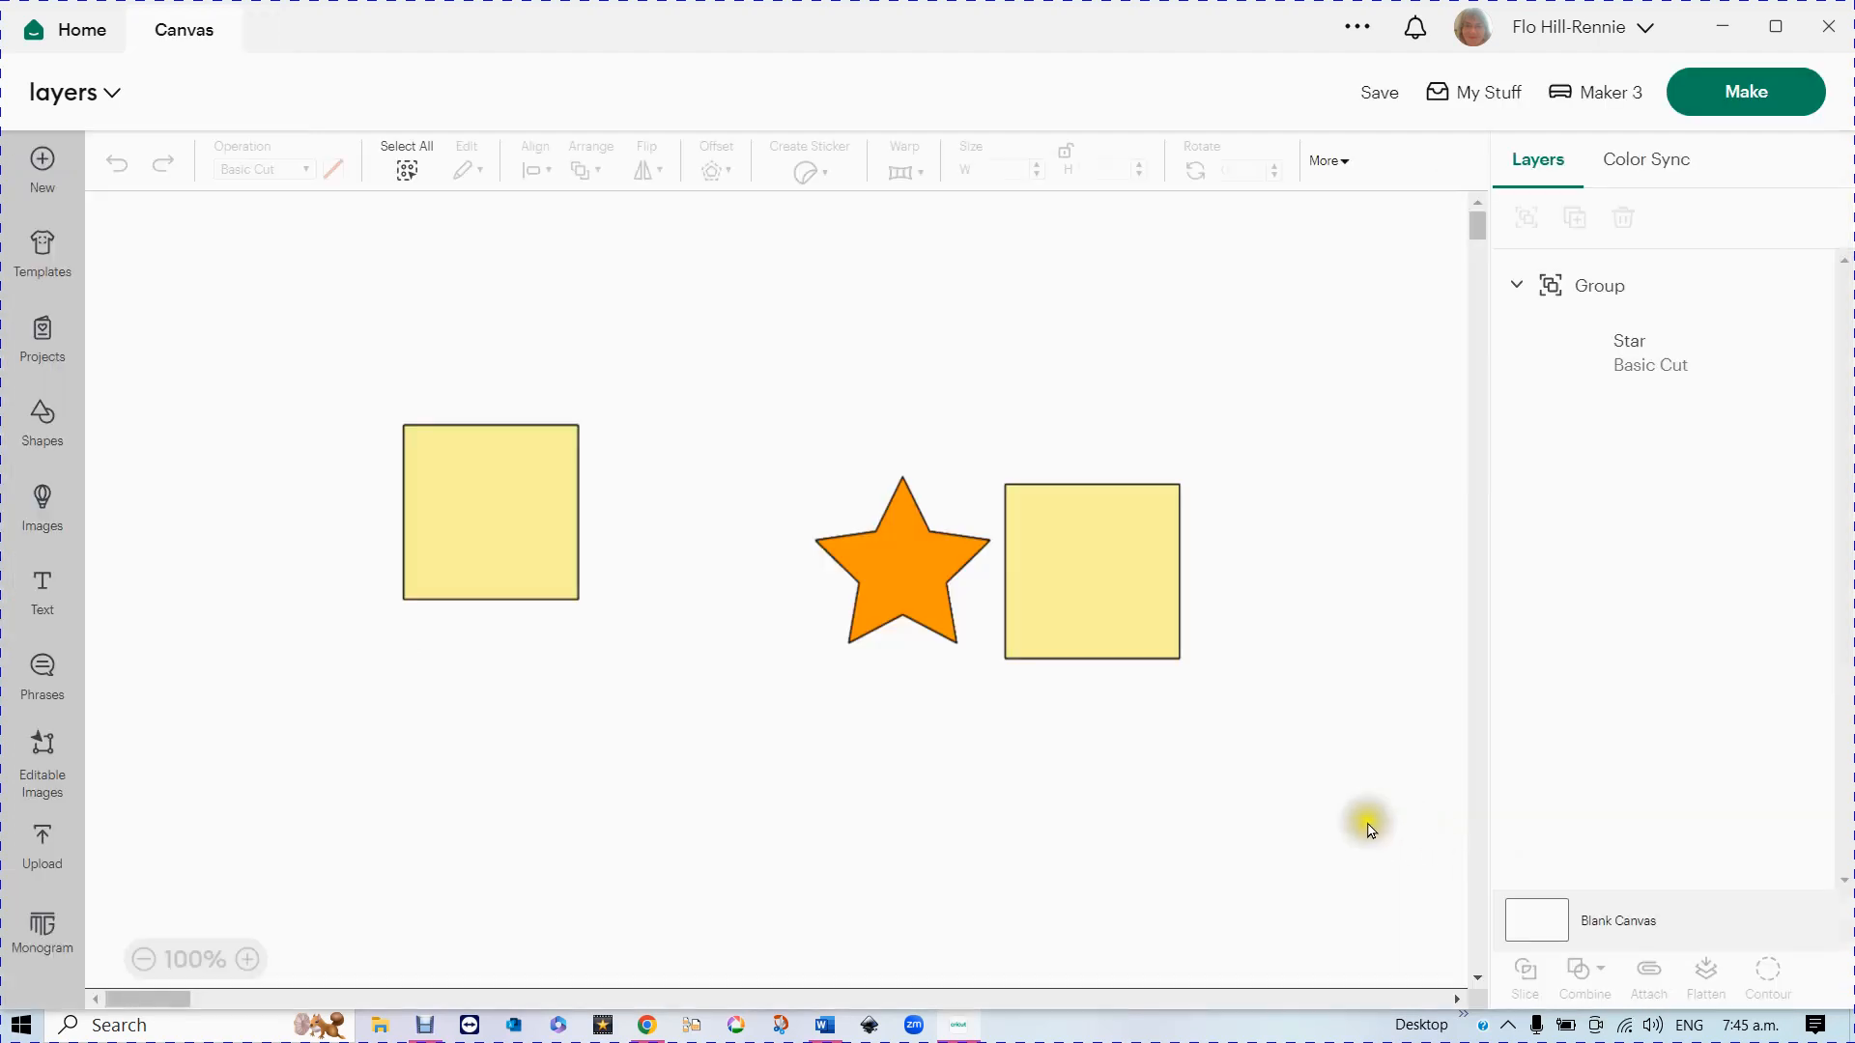
- Move the star-and-square group further right, level with the left-hand square, and shrink its height to about 1.94 in
{"action": "left_click_drag", "start_coordinate": [875, 579], "coordinate": [1002, 657]}
{"action": "left_click_drag", "start_coordinate": [905, 551], "coordinate": [905, 562]}
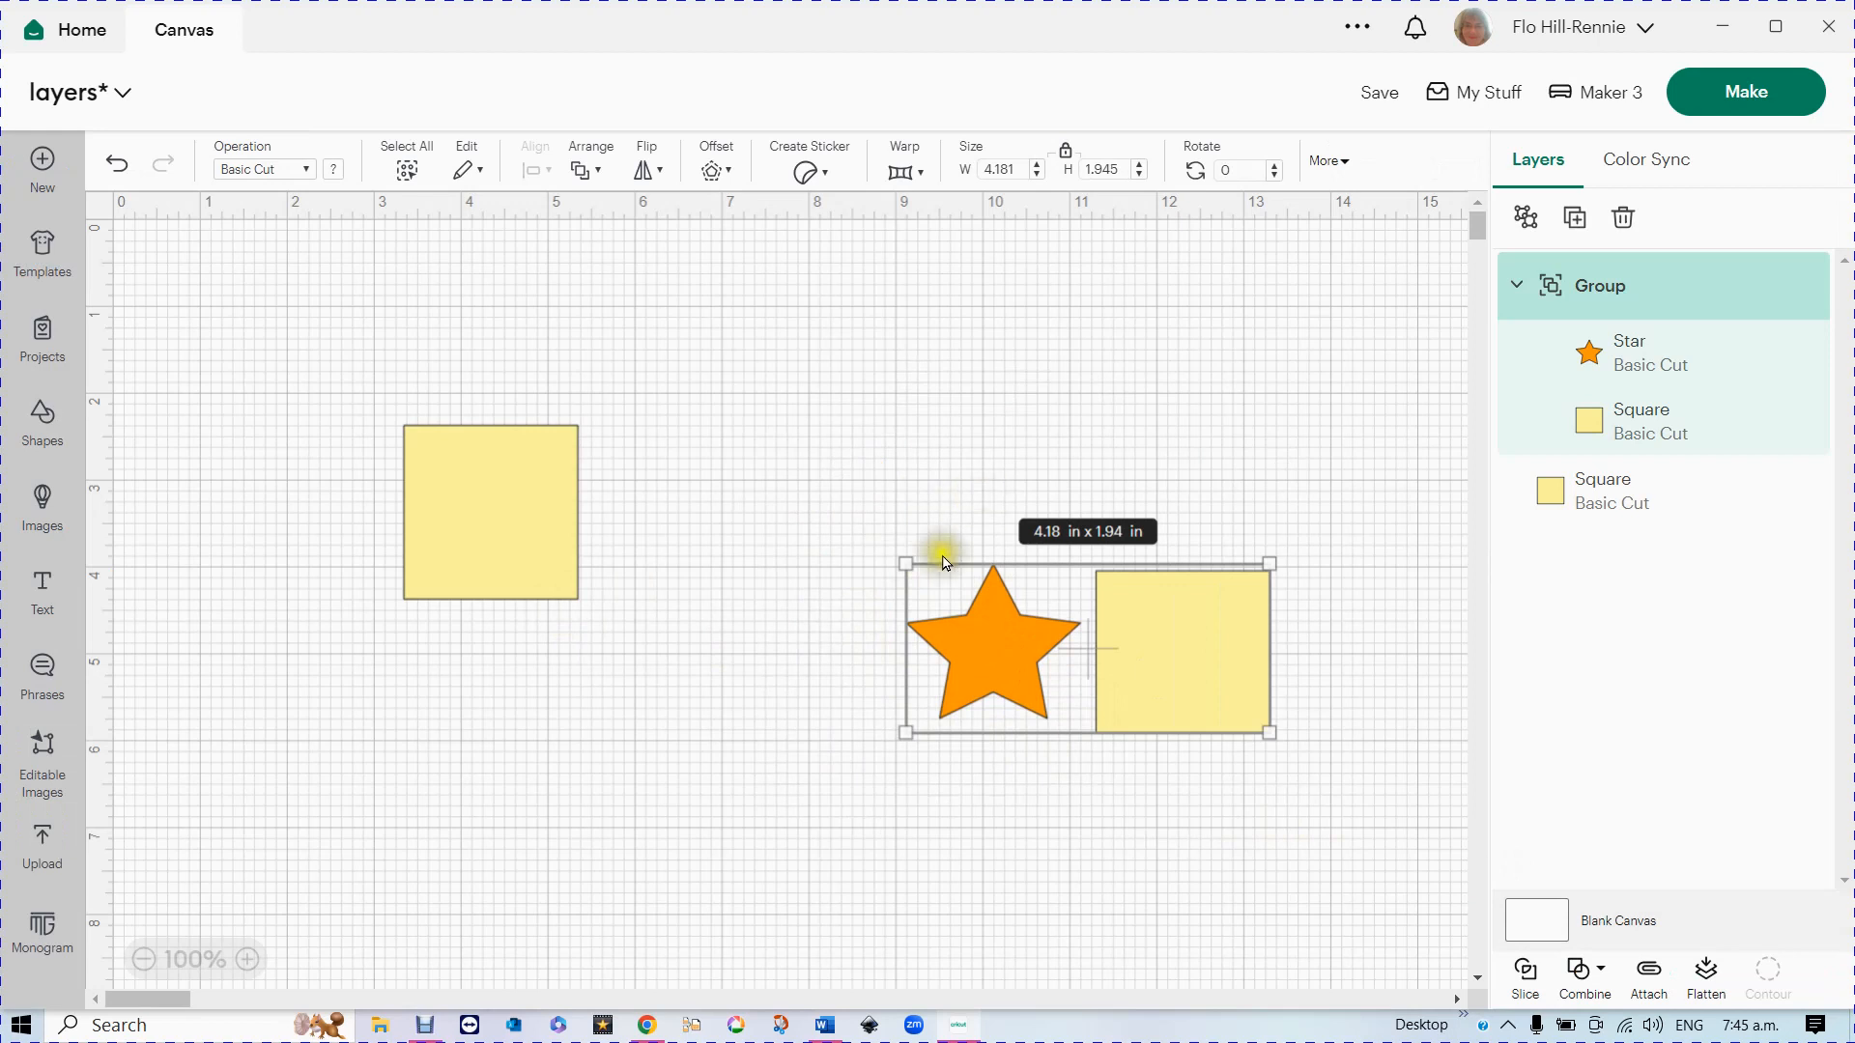
{"action": "left_click_drag", "start_coordinate": [1163, 683], "coordinate": [1188, 557]}
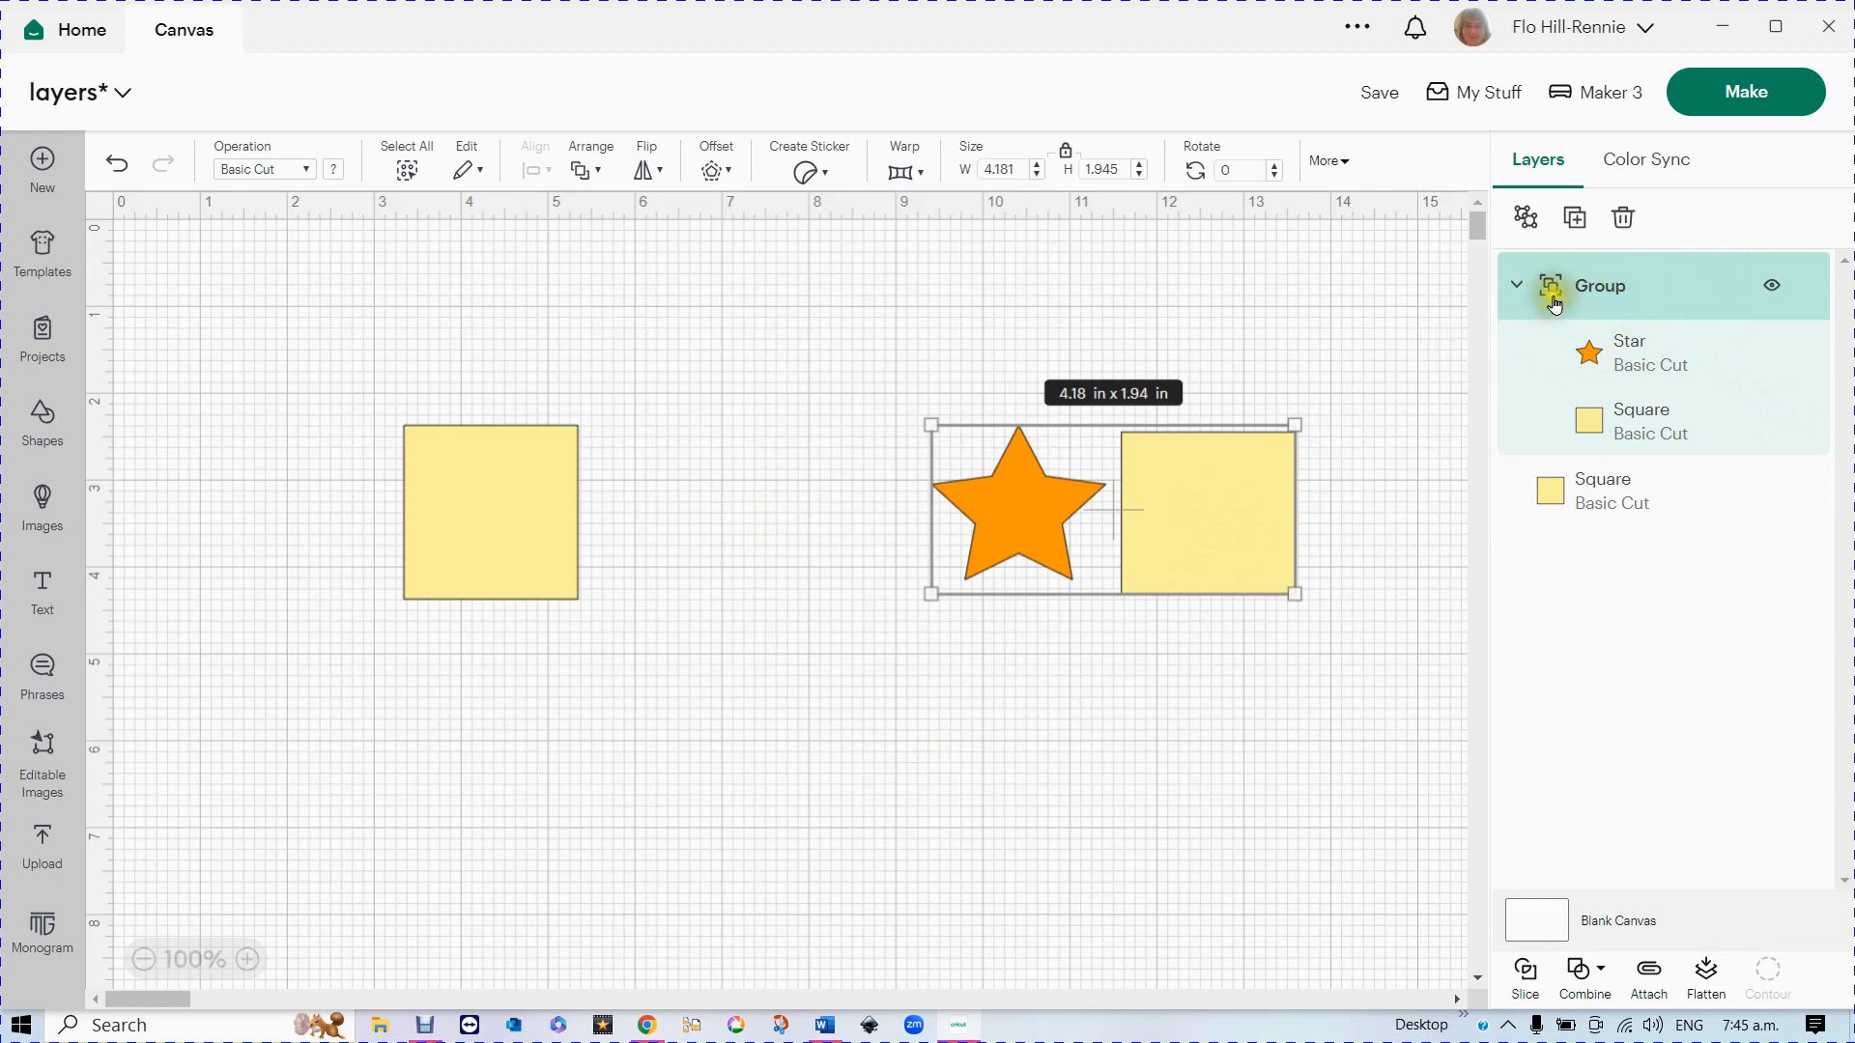
- Ungroup the star and square and move each one separately to widen the gap between them
{"action": "left_click", "coordinate": [1524, 216]}
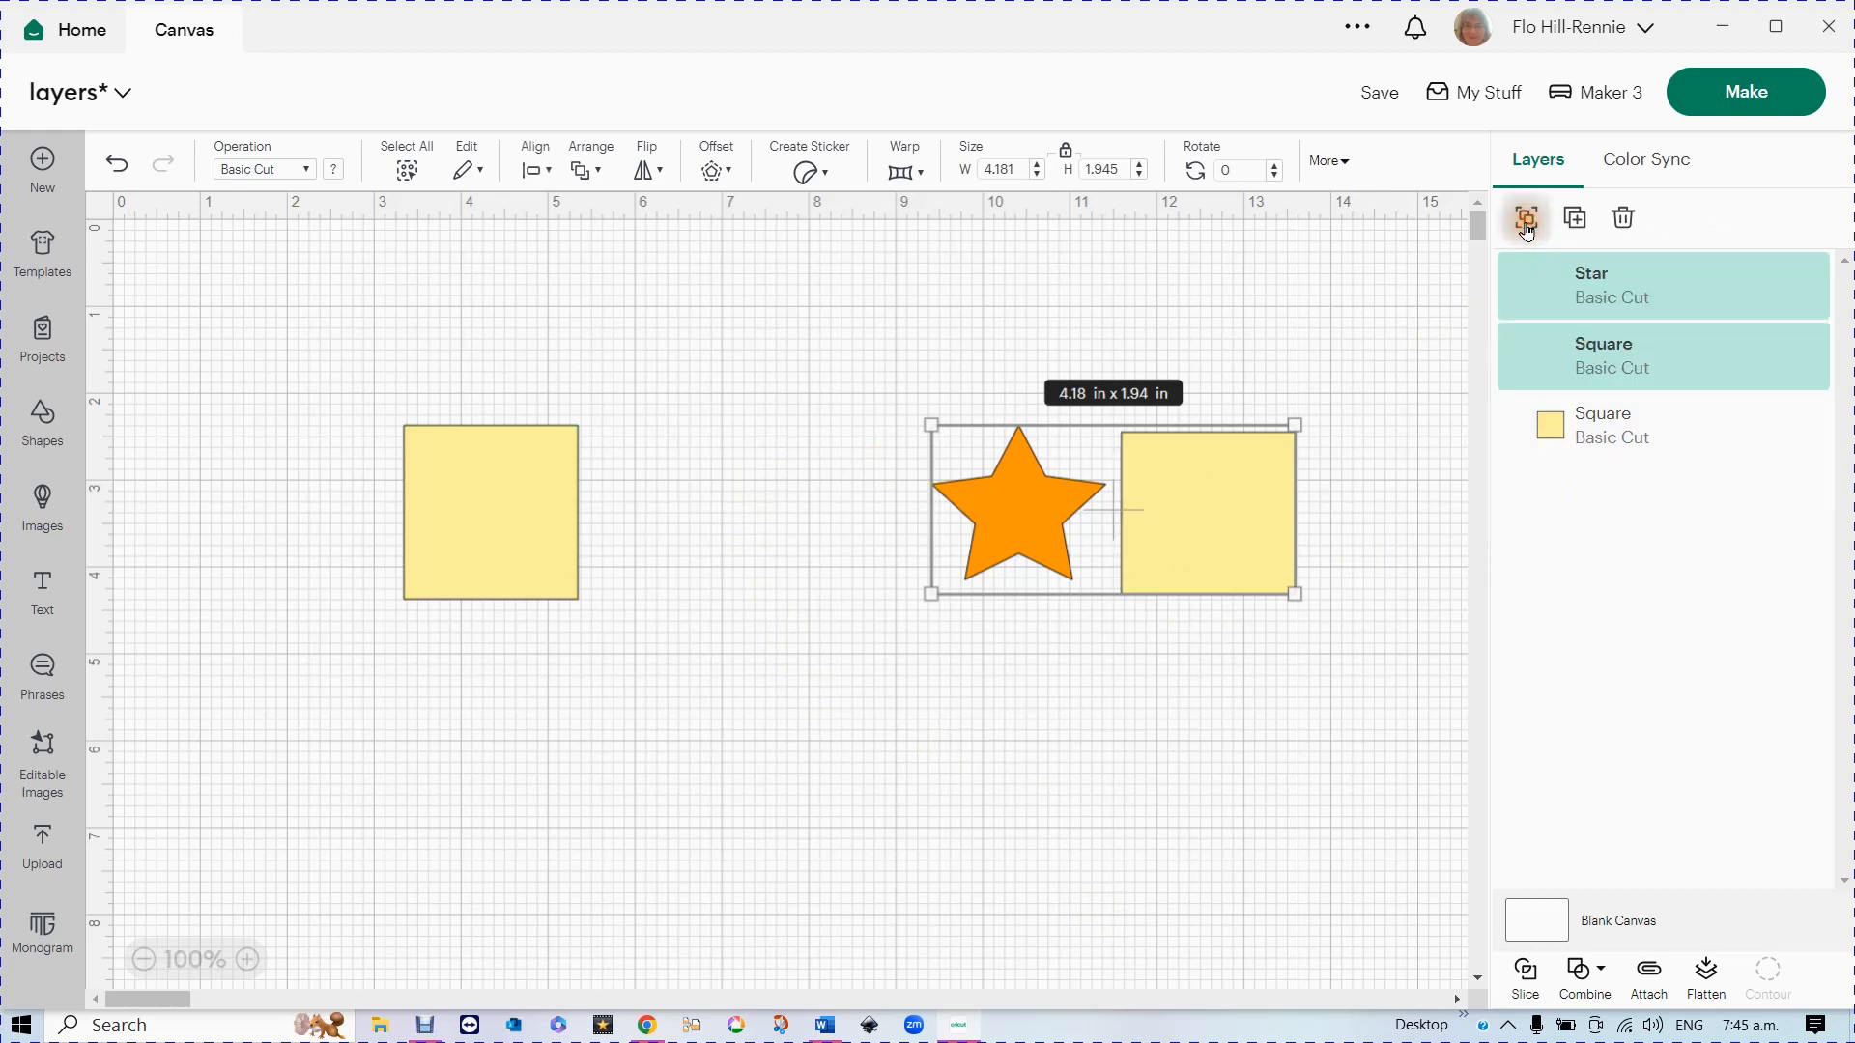
{"action": "left_click", "coordinate": [1058, 700]}
{"action": "left_click_drag", "start_coordinate": [1186, 534], "coordinate": [1265, 509]}
{"action": "mouse_move", "coordinate": [1012, 498]}
{"action": "left_mouse_down"}
{"action": "mouse_move", "coordinate": [1097, 784]}
{"action": "mouse_move", "coordinate": [1004, 493]}
{"action": "left_mouse_up"}
{"action": "left_click_drag", "start_coordinate": [1300, 511], "coordinate": [1255, 538]}
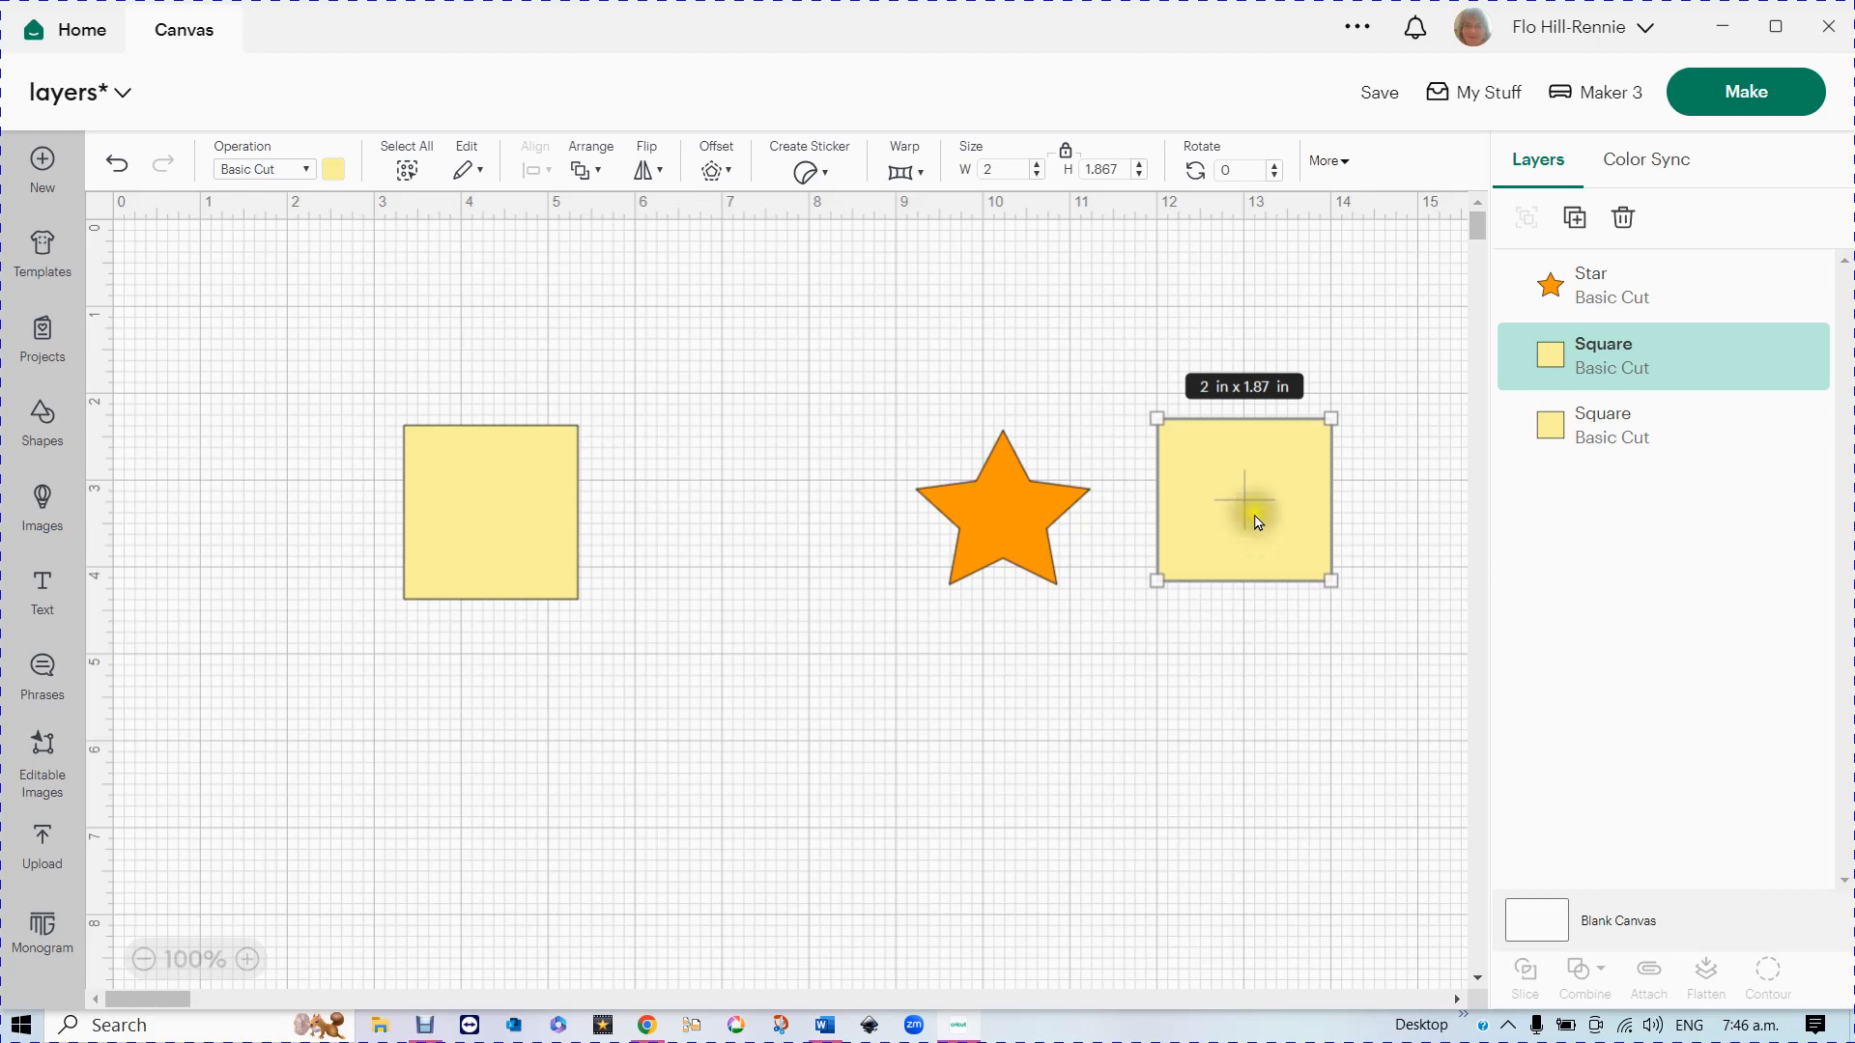
- Move the star up and left, between the two squares, and the right-hand square down and left
{"action": "left_click", "coordinate": [1294, 608]}
{"action": "left_click_drag", "start_coordinate": [1022, 502], "coordinate": [872, 463]}
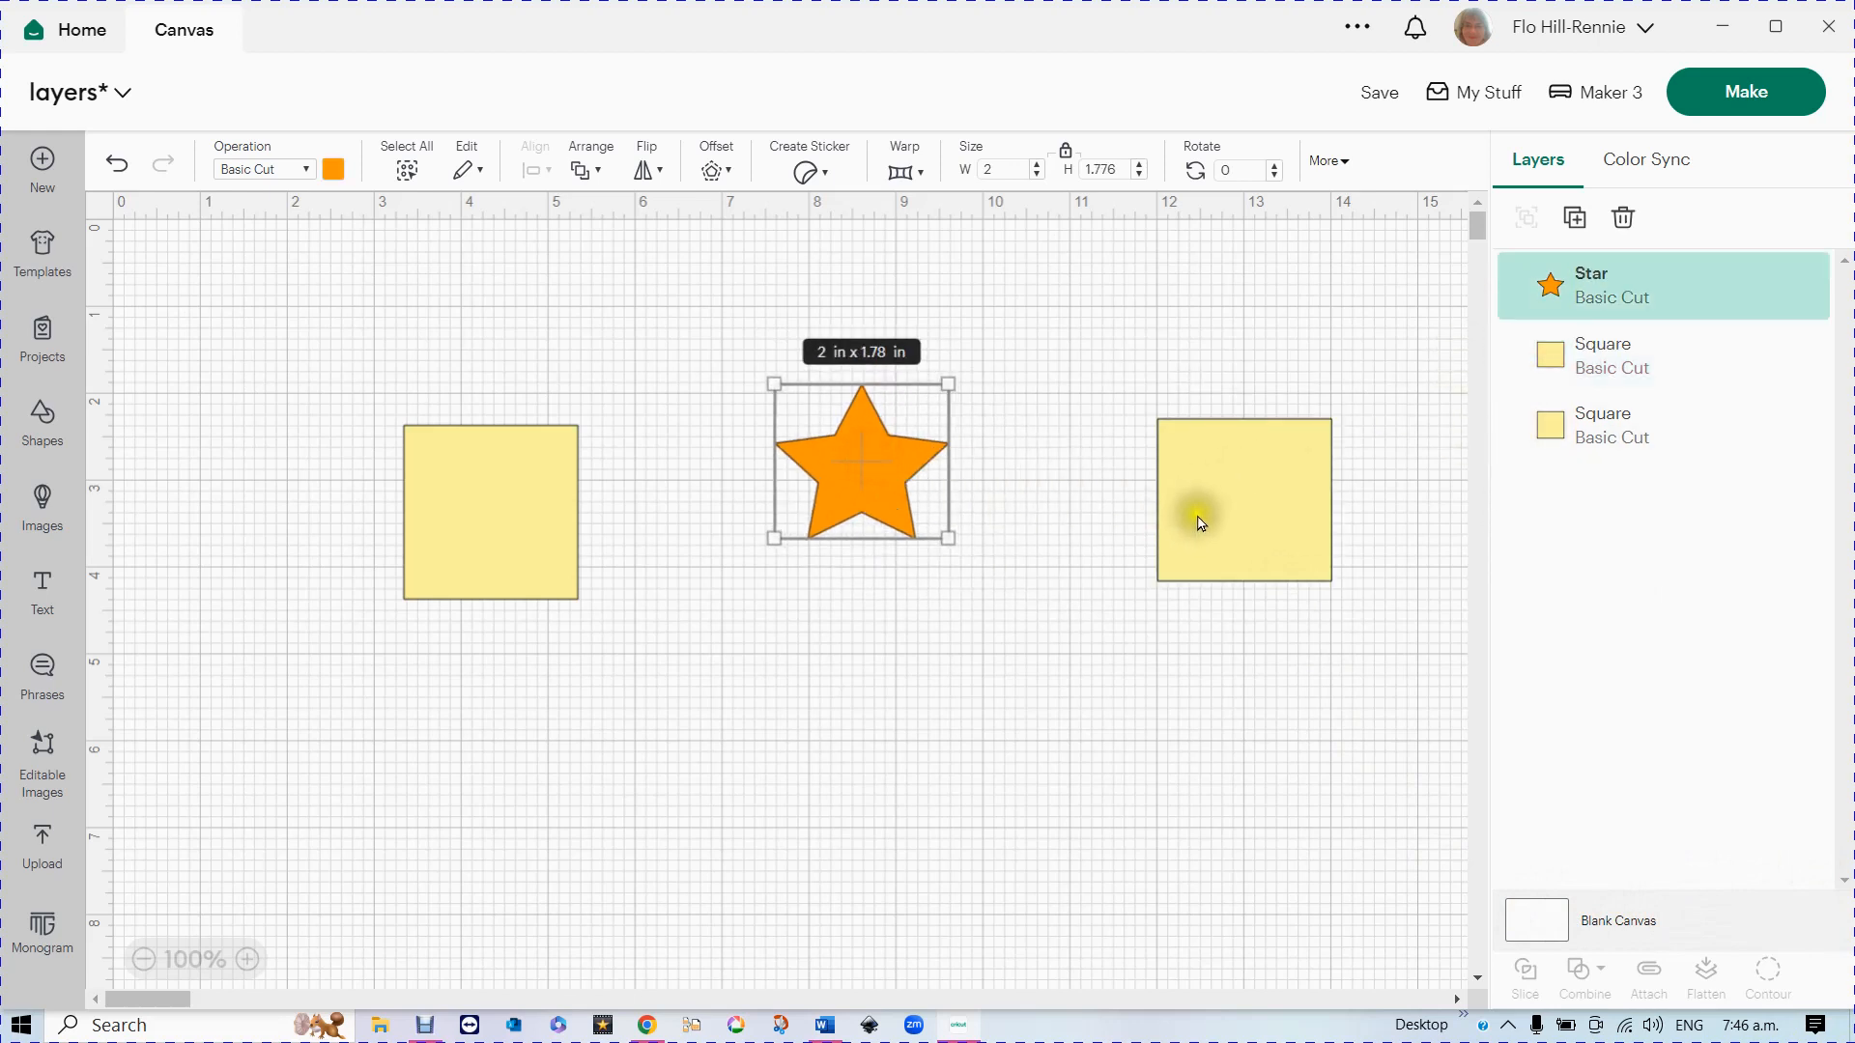
{"action": "left_click_drag", "start_coordinate": [1200, 509], "coordinate": [1098, 580]}
{"action": "left_click_drag", "start_coordinate": [854, 483], "coordinate": [801, 446]}
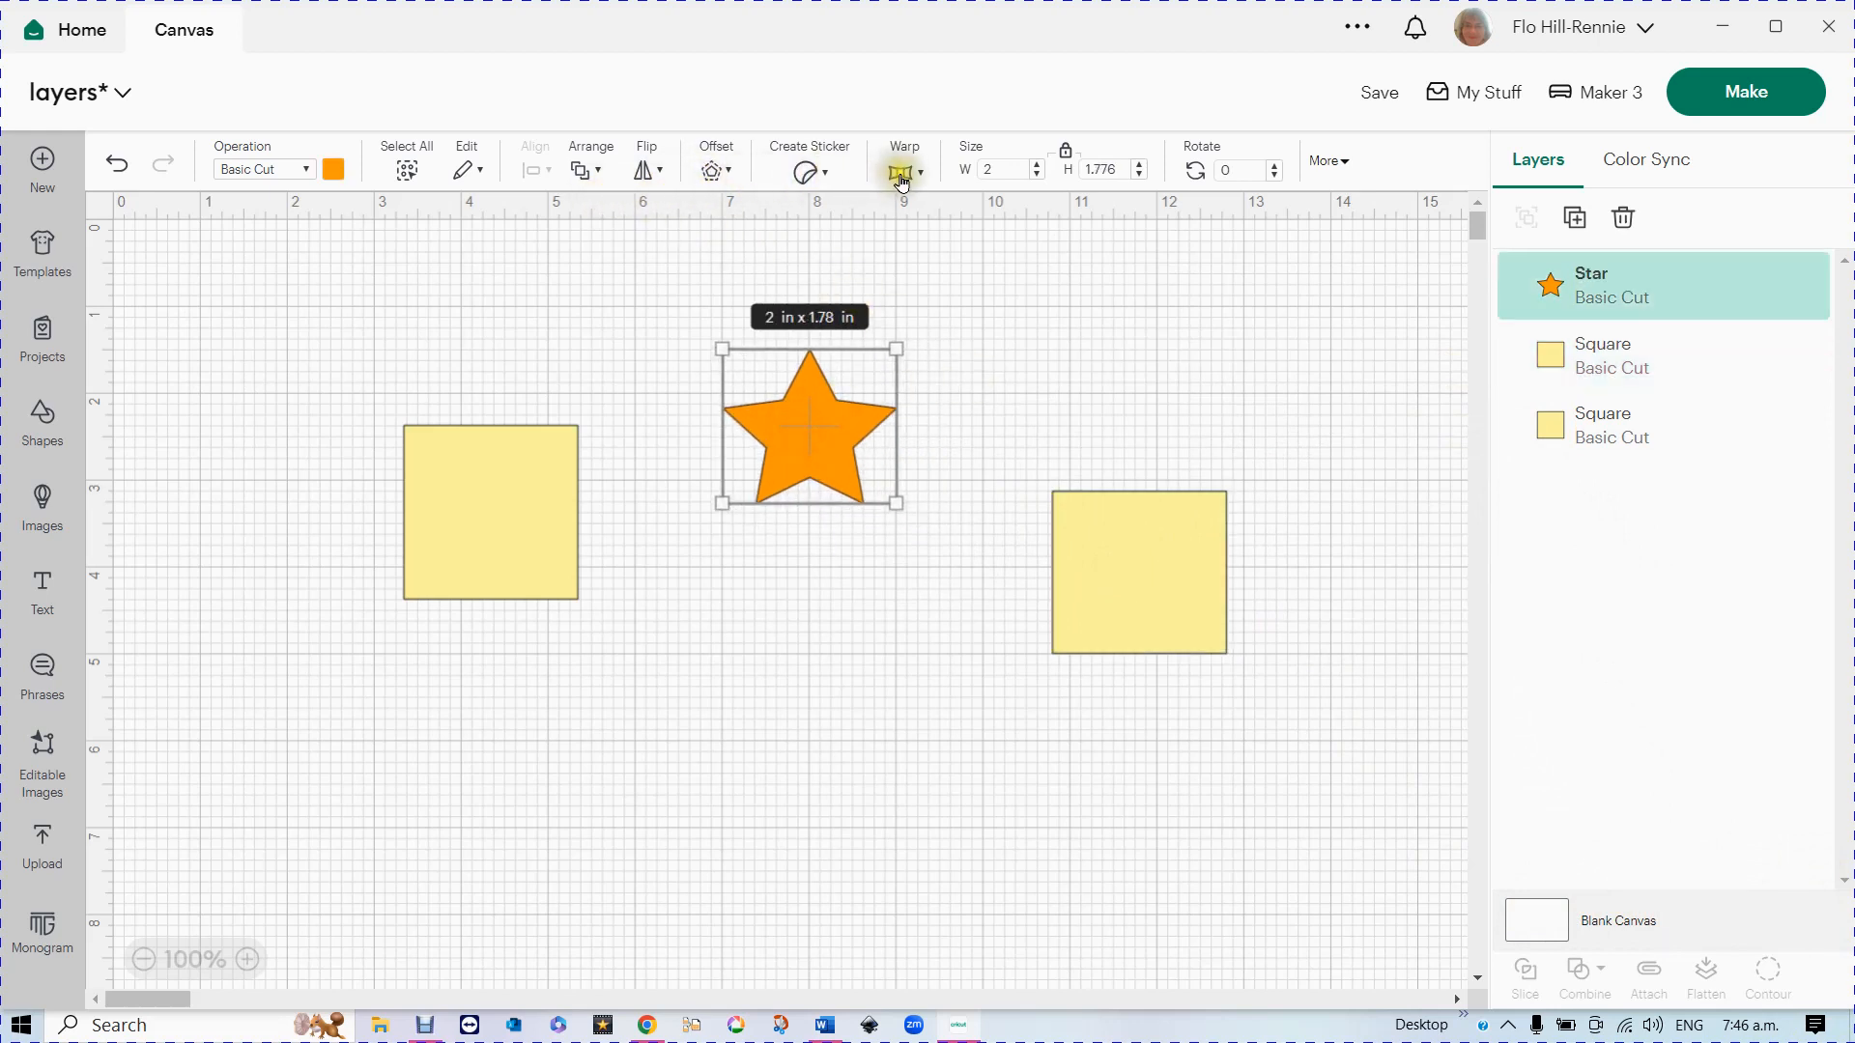
- Apply Warp style 1 to the orange star and move the warped star down between the squares
{"action": "mouse_move", "coordinate": [908, 176]}
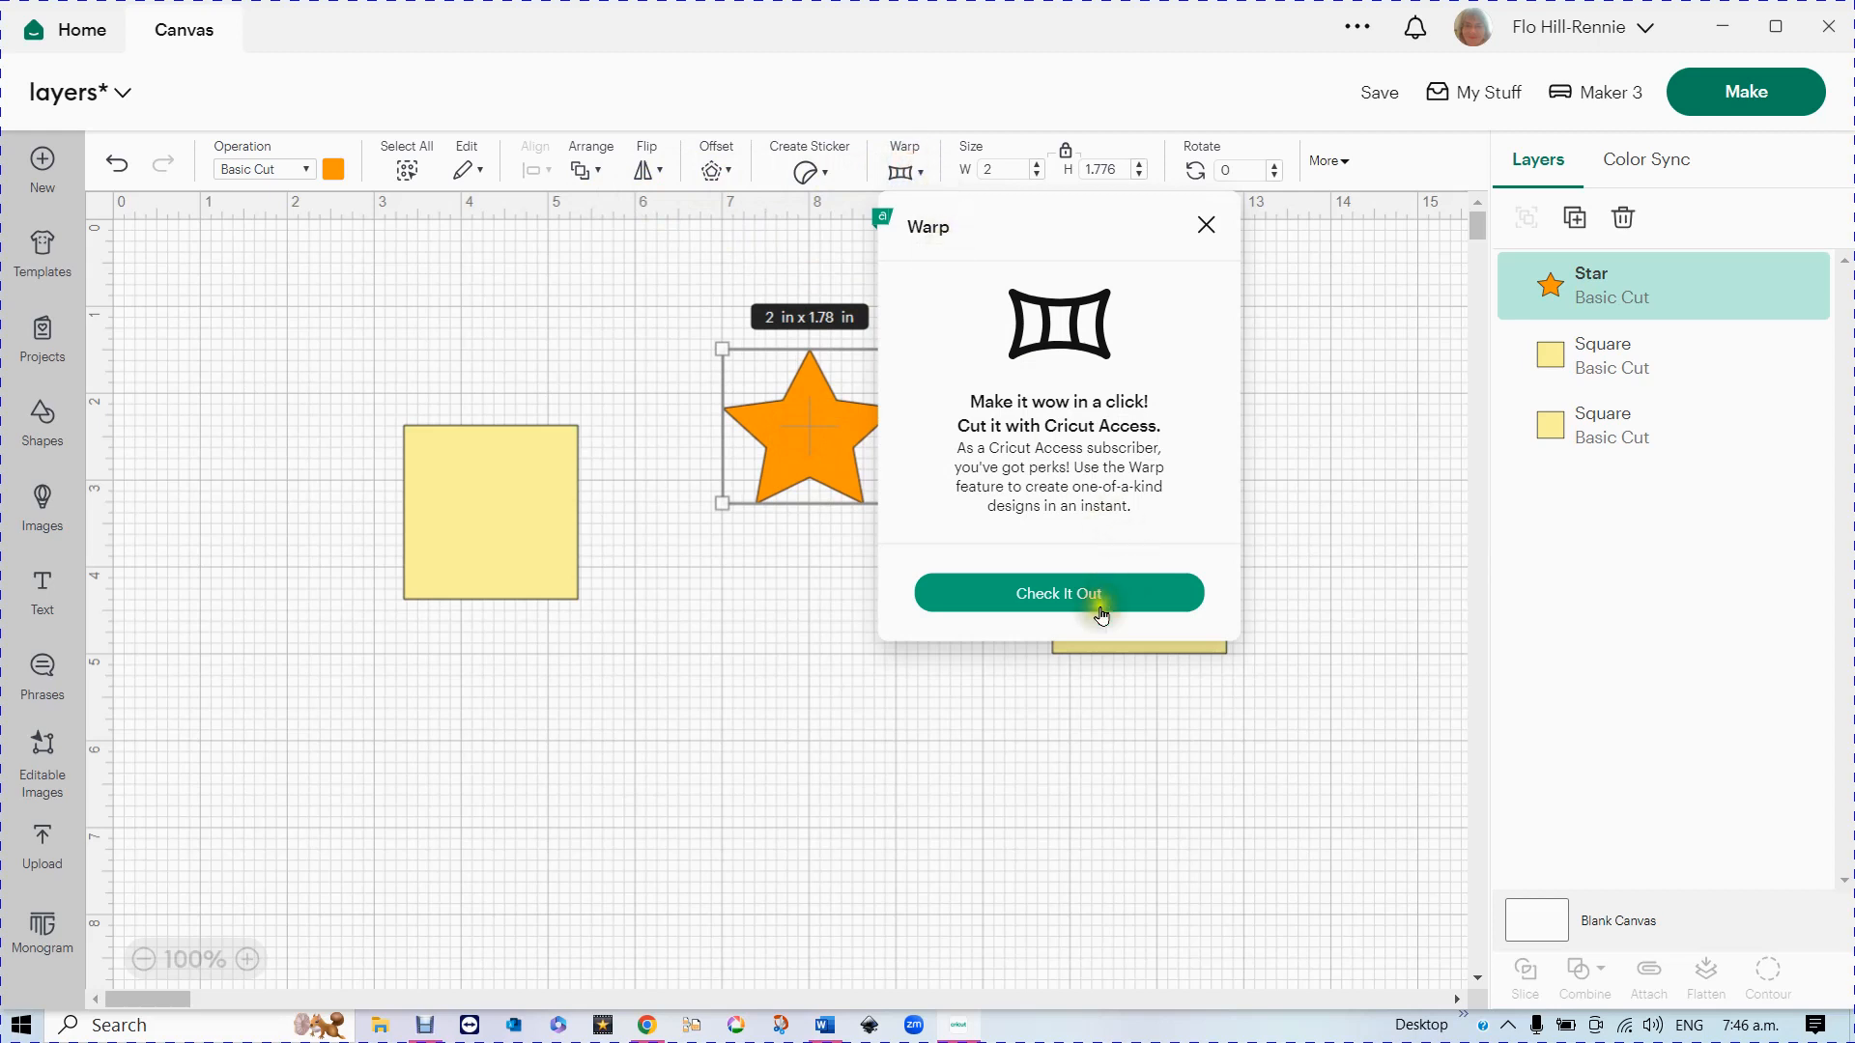
{"action": "left_click", "coordinate": [1062, 593]}
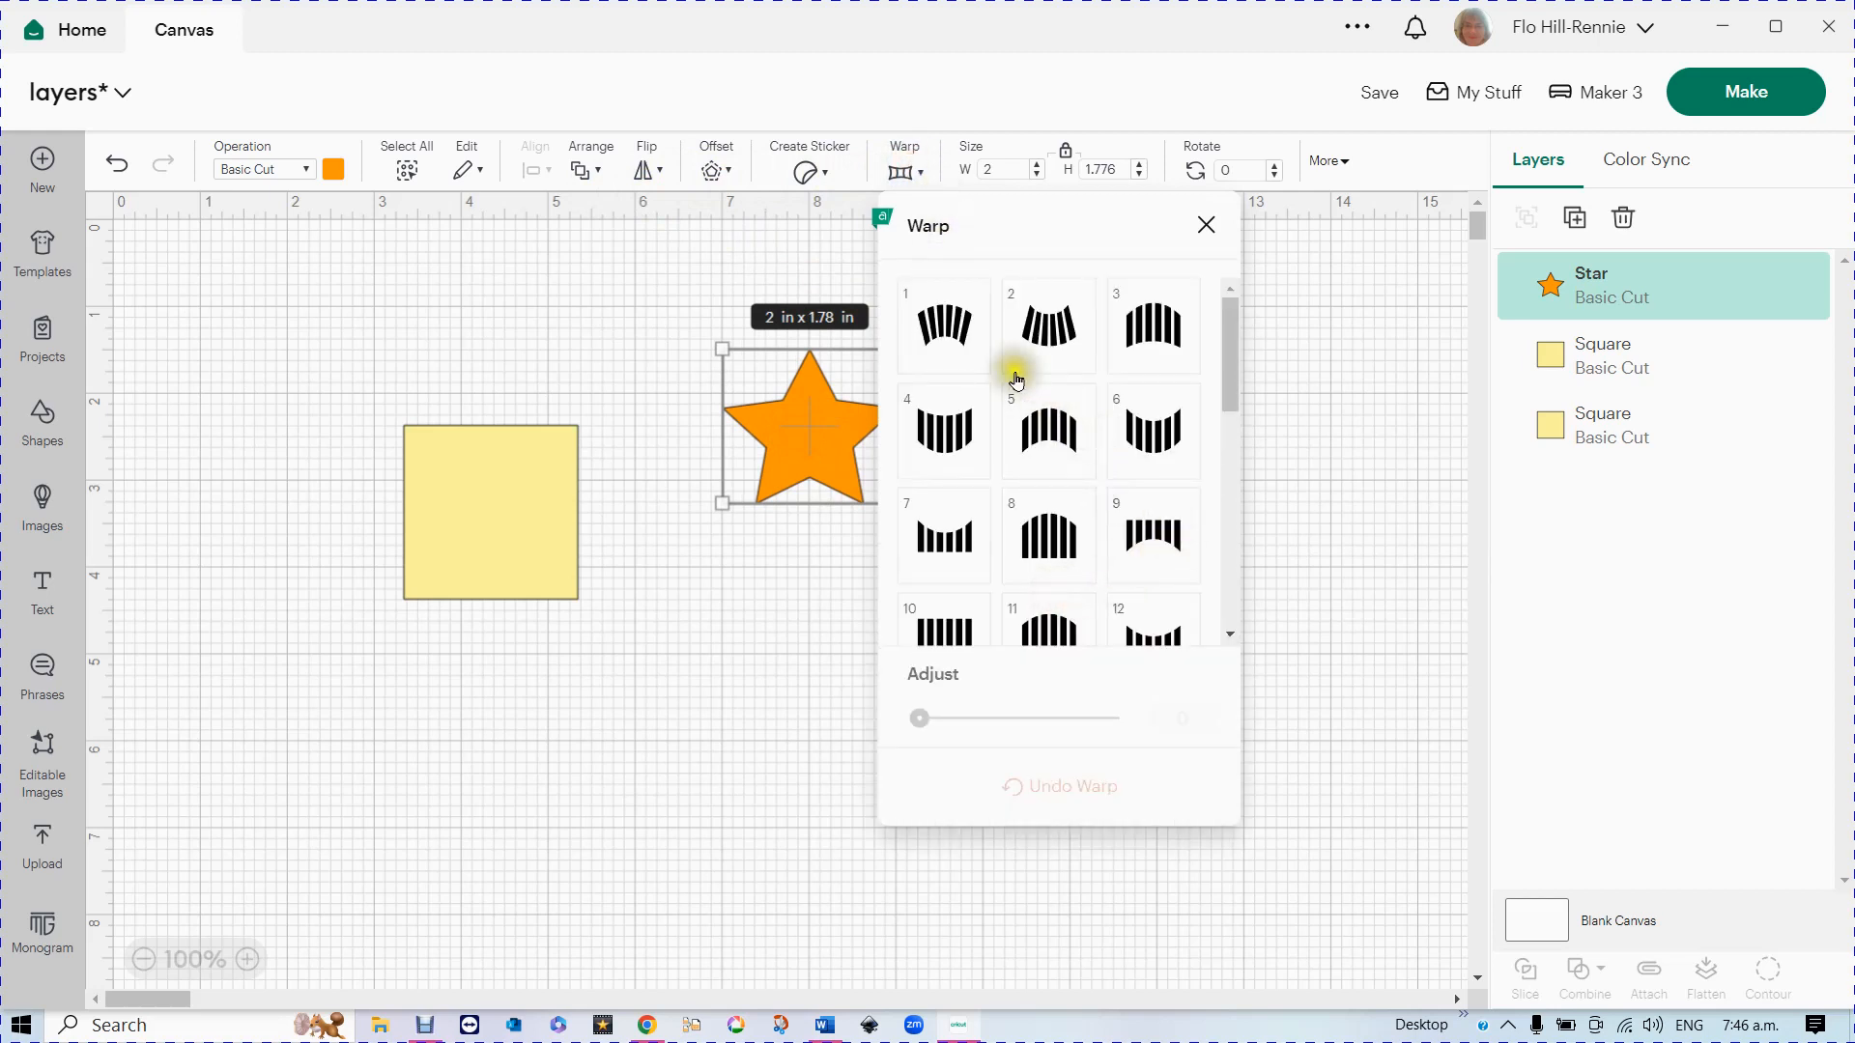
{"action": "left_click", "coordinate": [954, 336]}
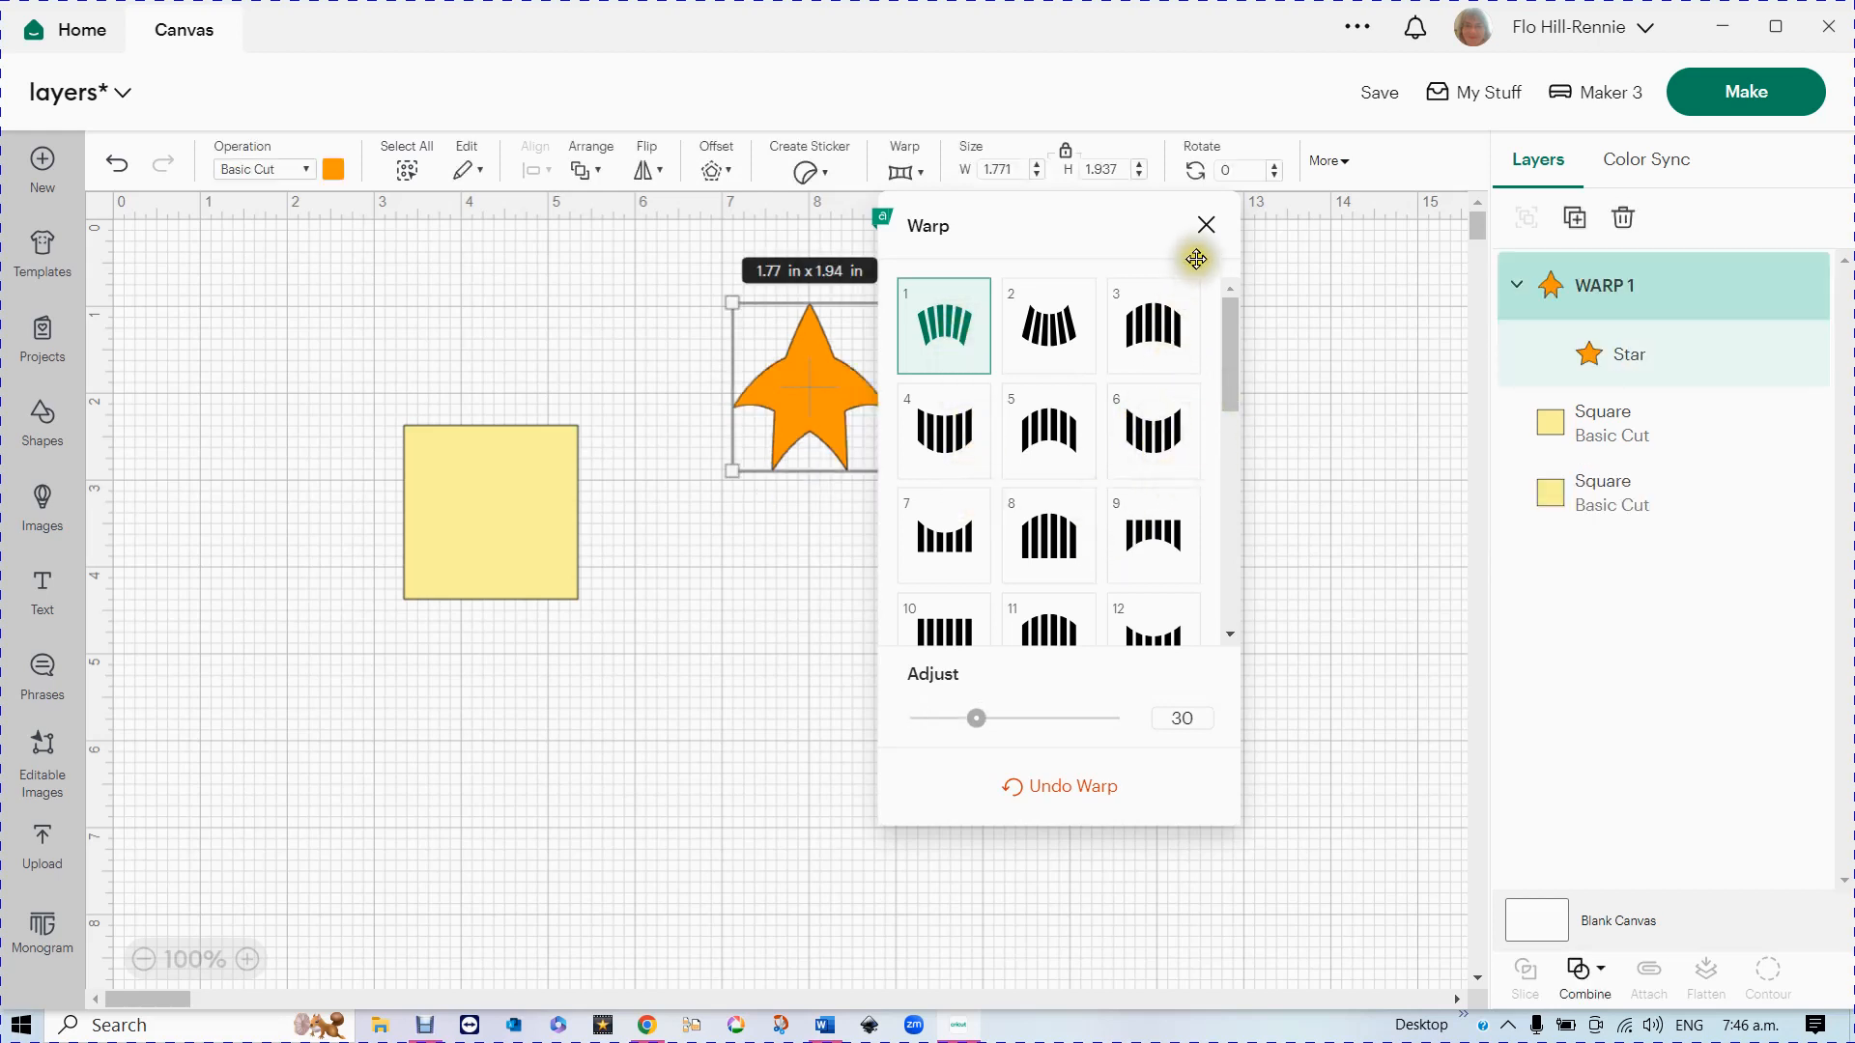
{"action": "left_click", "coordinate": [1207, 226]}
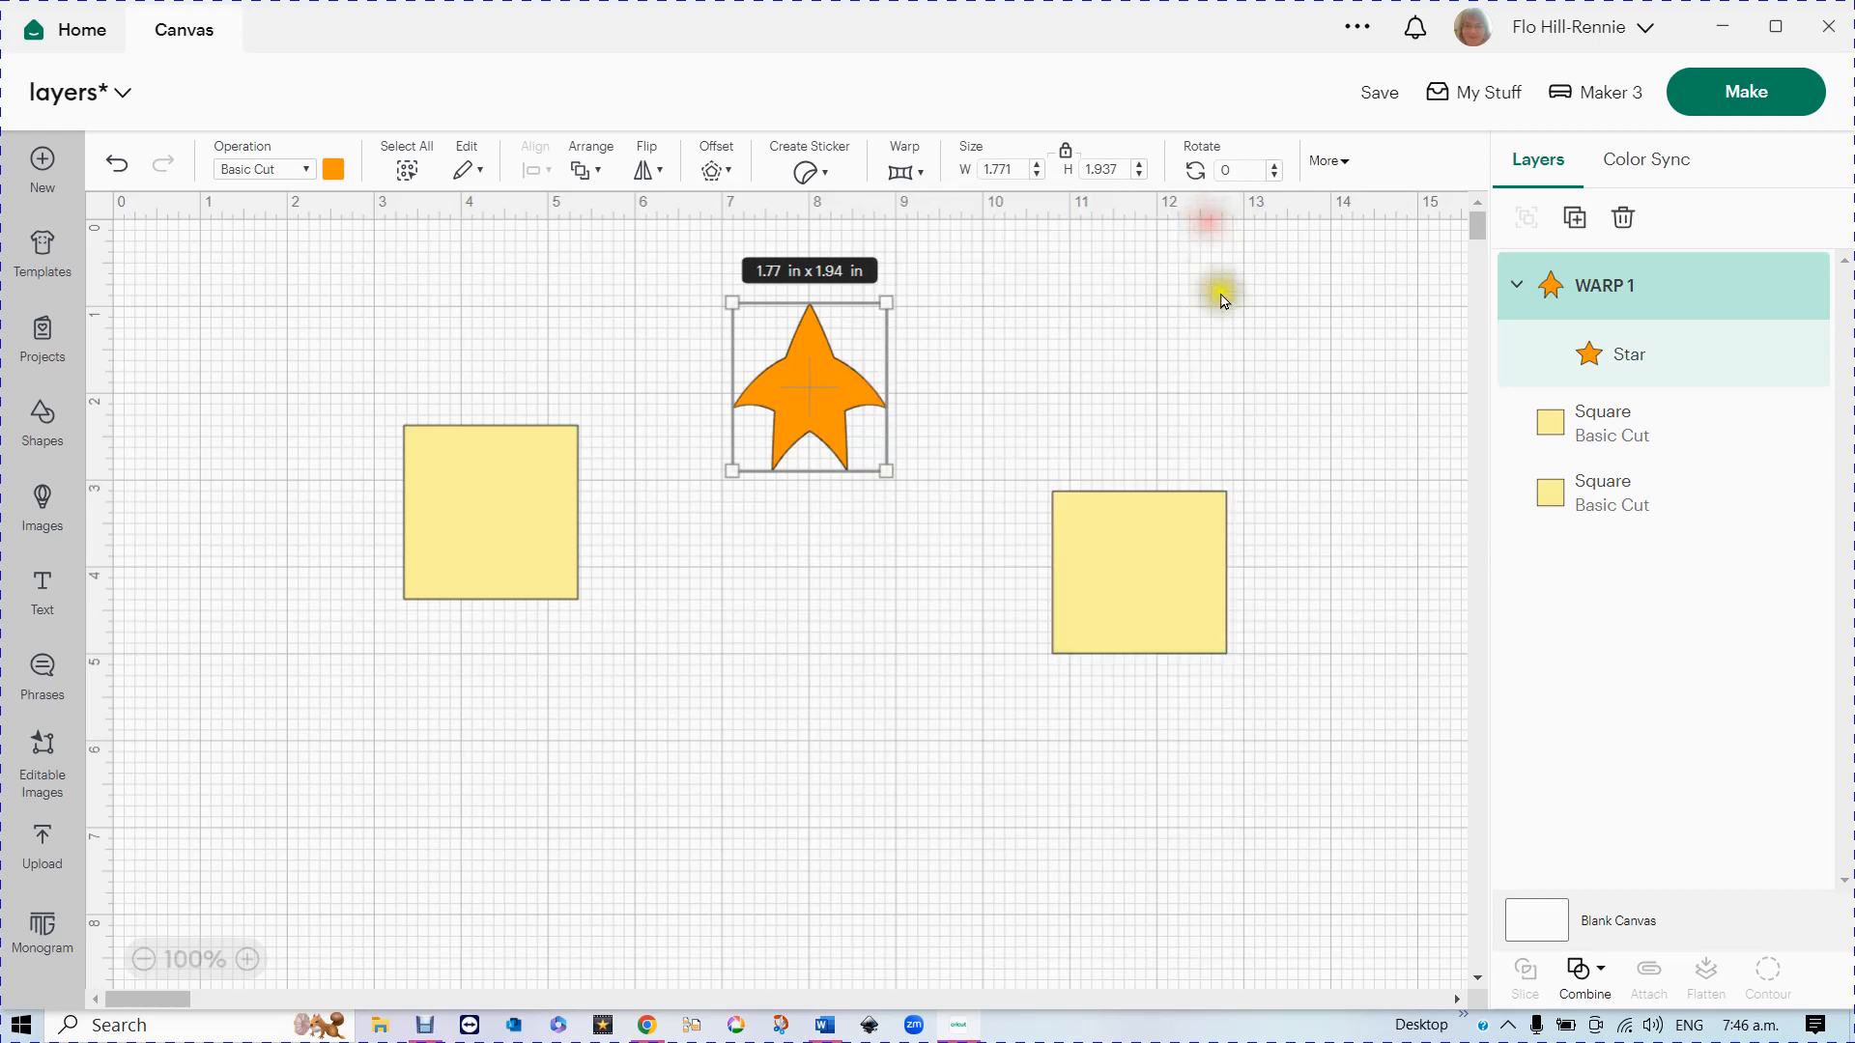
{"action": "left_click_drag", "start_coordinate": [818, 408], "coordinate": [820, 516]}
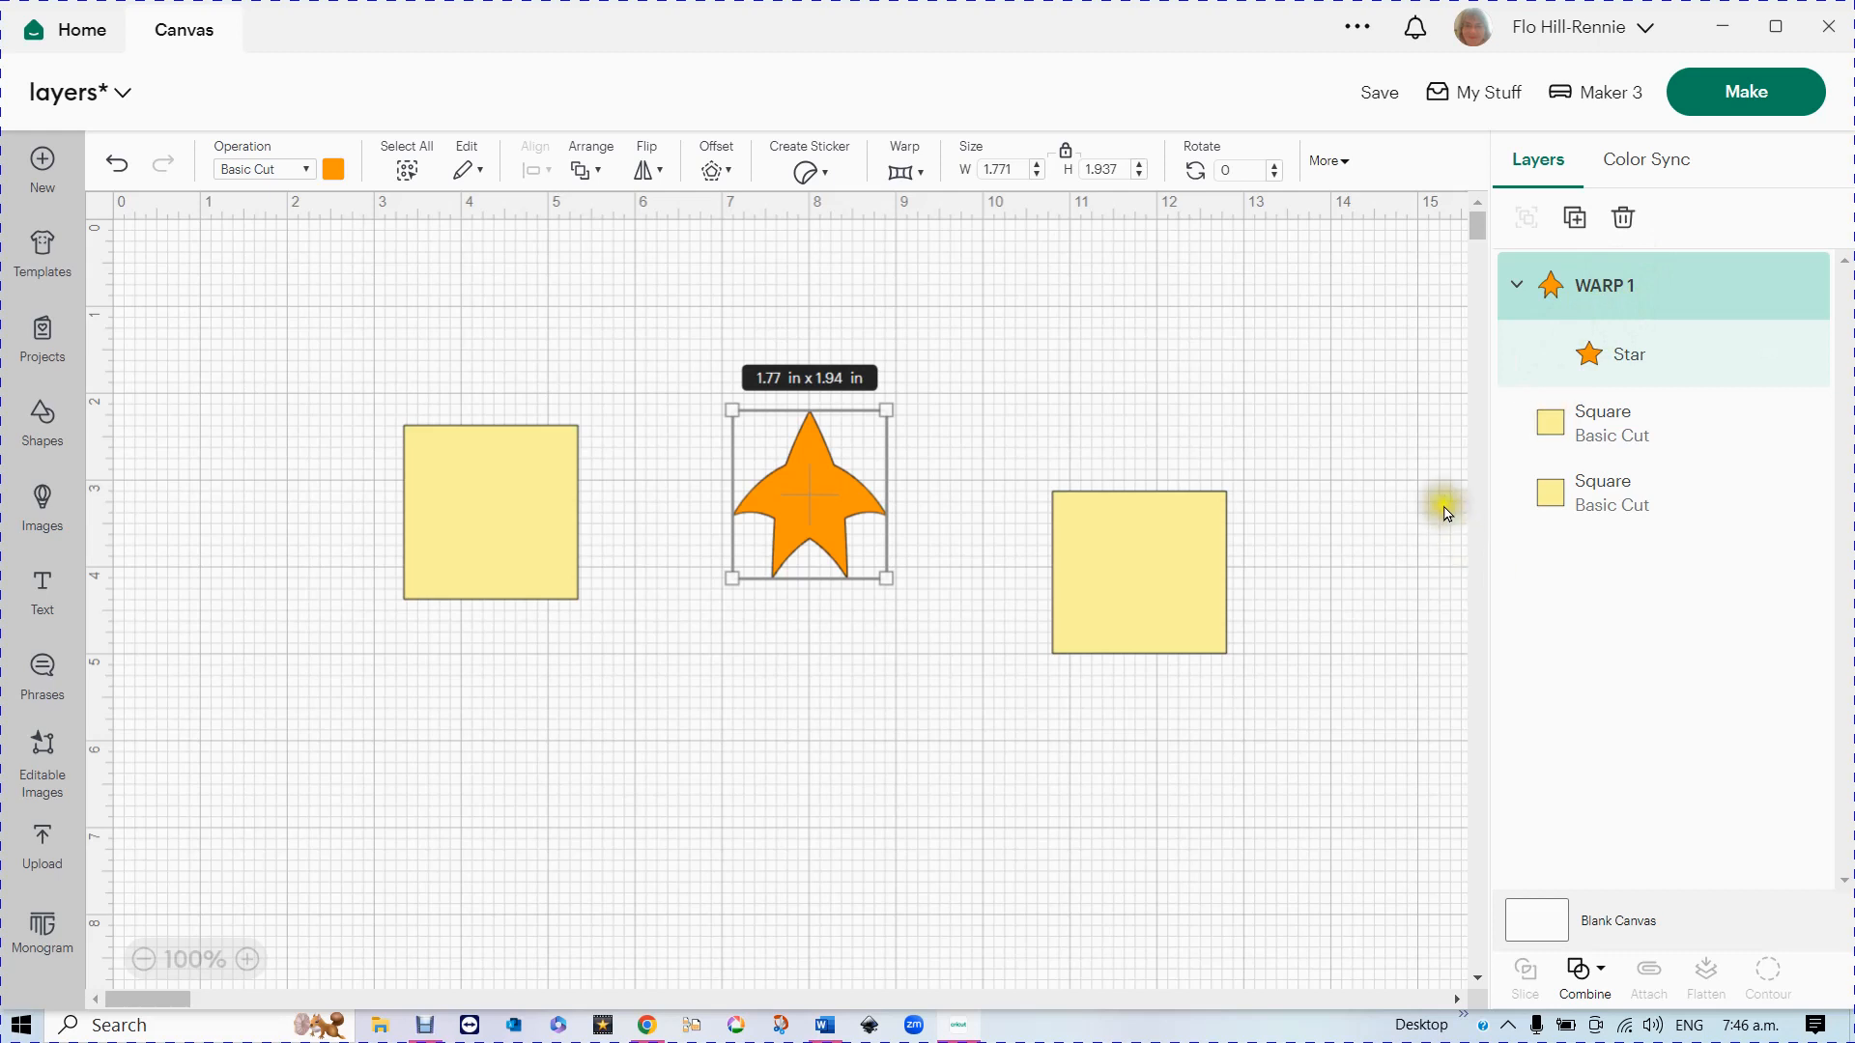
- Rename the warped star's layer as "rocket"
{"action": "left_click", "coordinate": [1615, 283]}
{"action": "right_click", "coordinate": [1615, 283]}
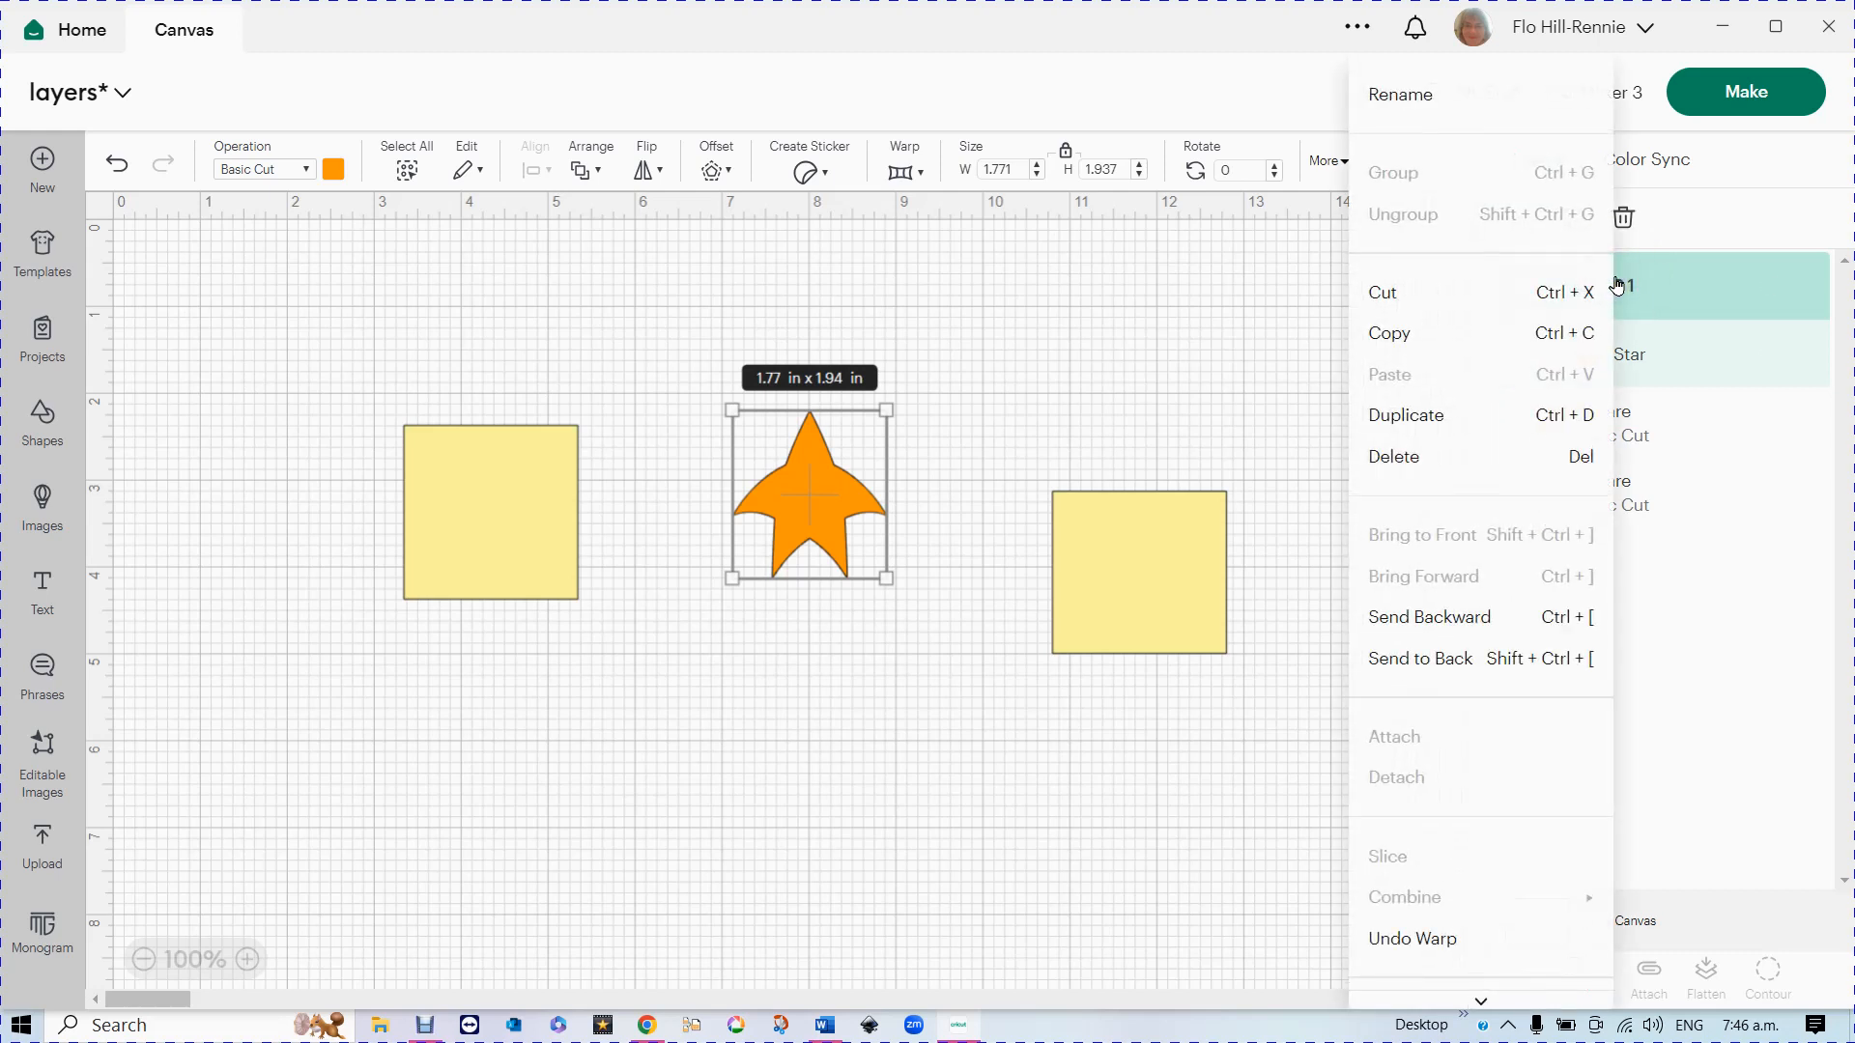
{"action": "left_click", "coordinate": [1401, 98]}
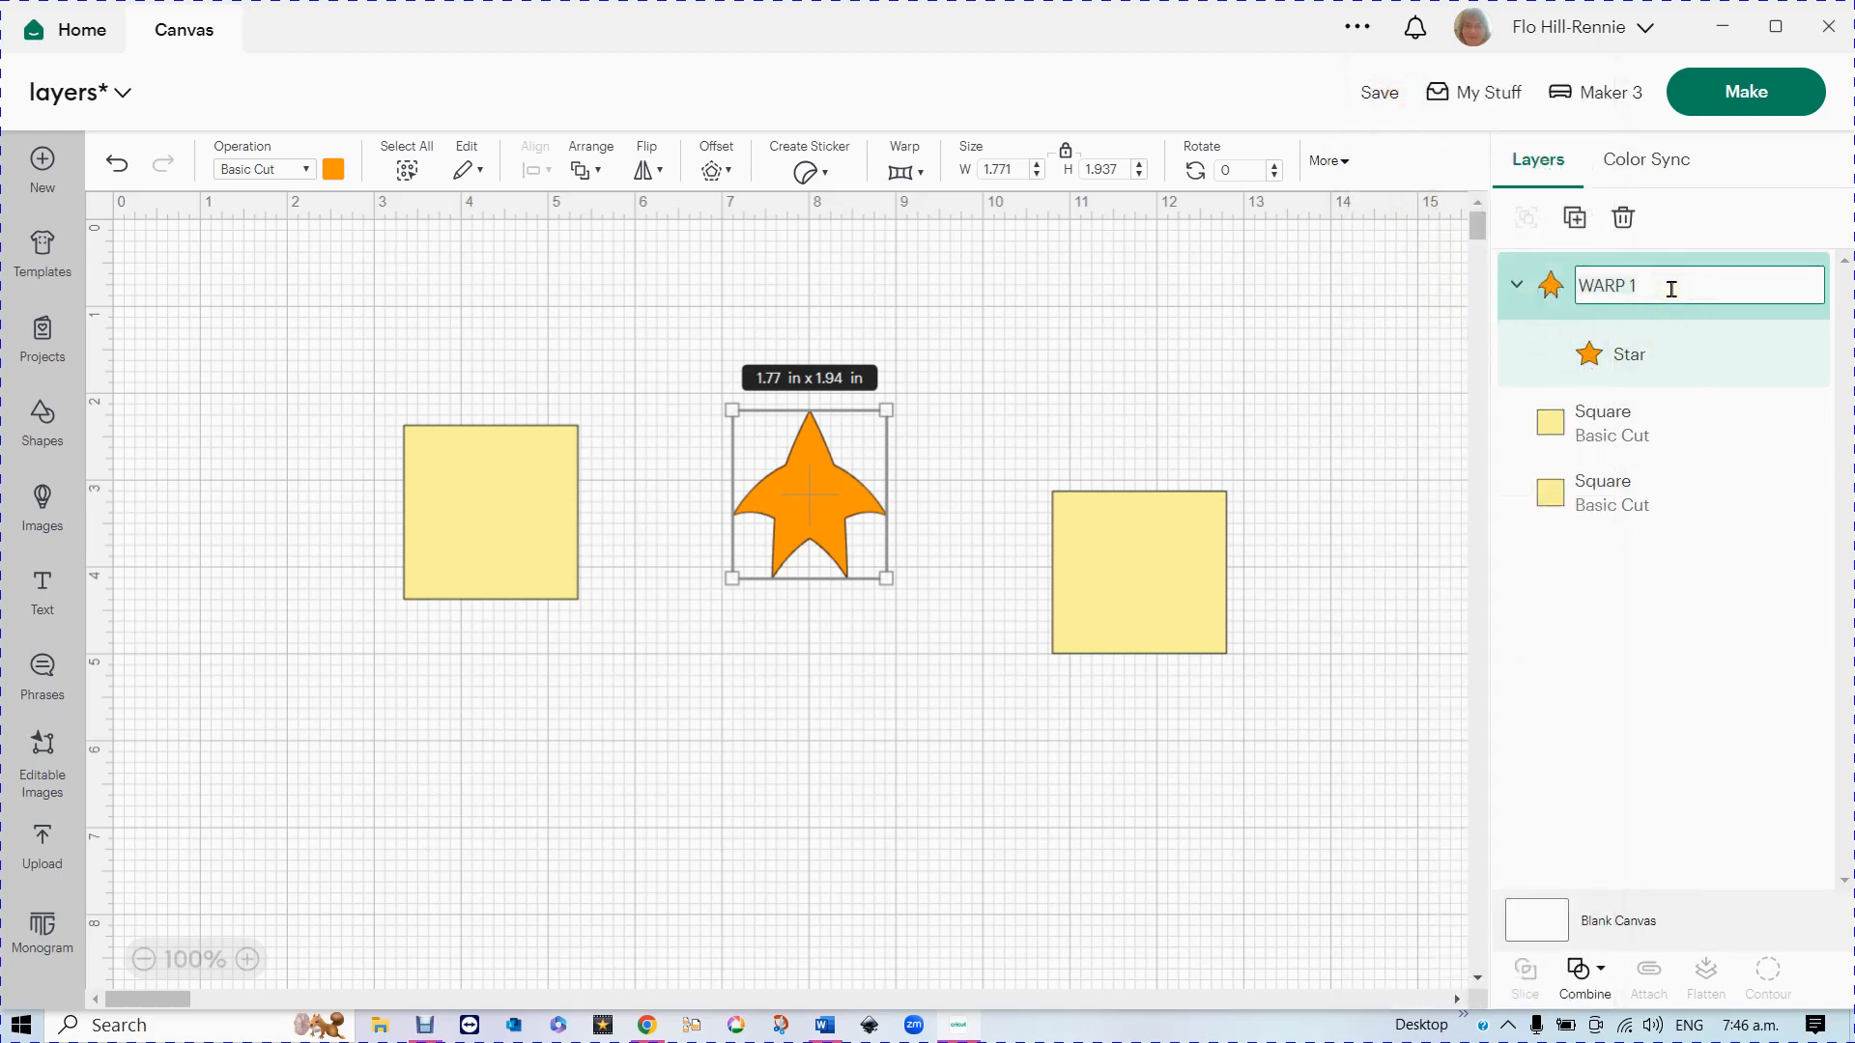
{"action": "left_click", "coordinate": [1595, 284]}
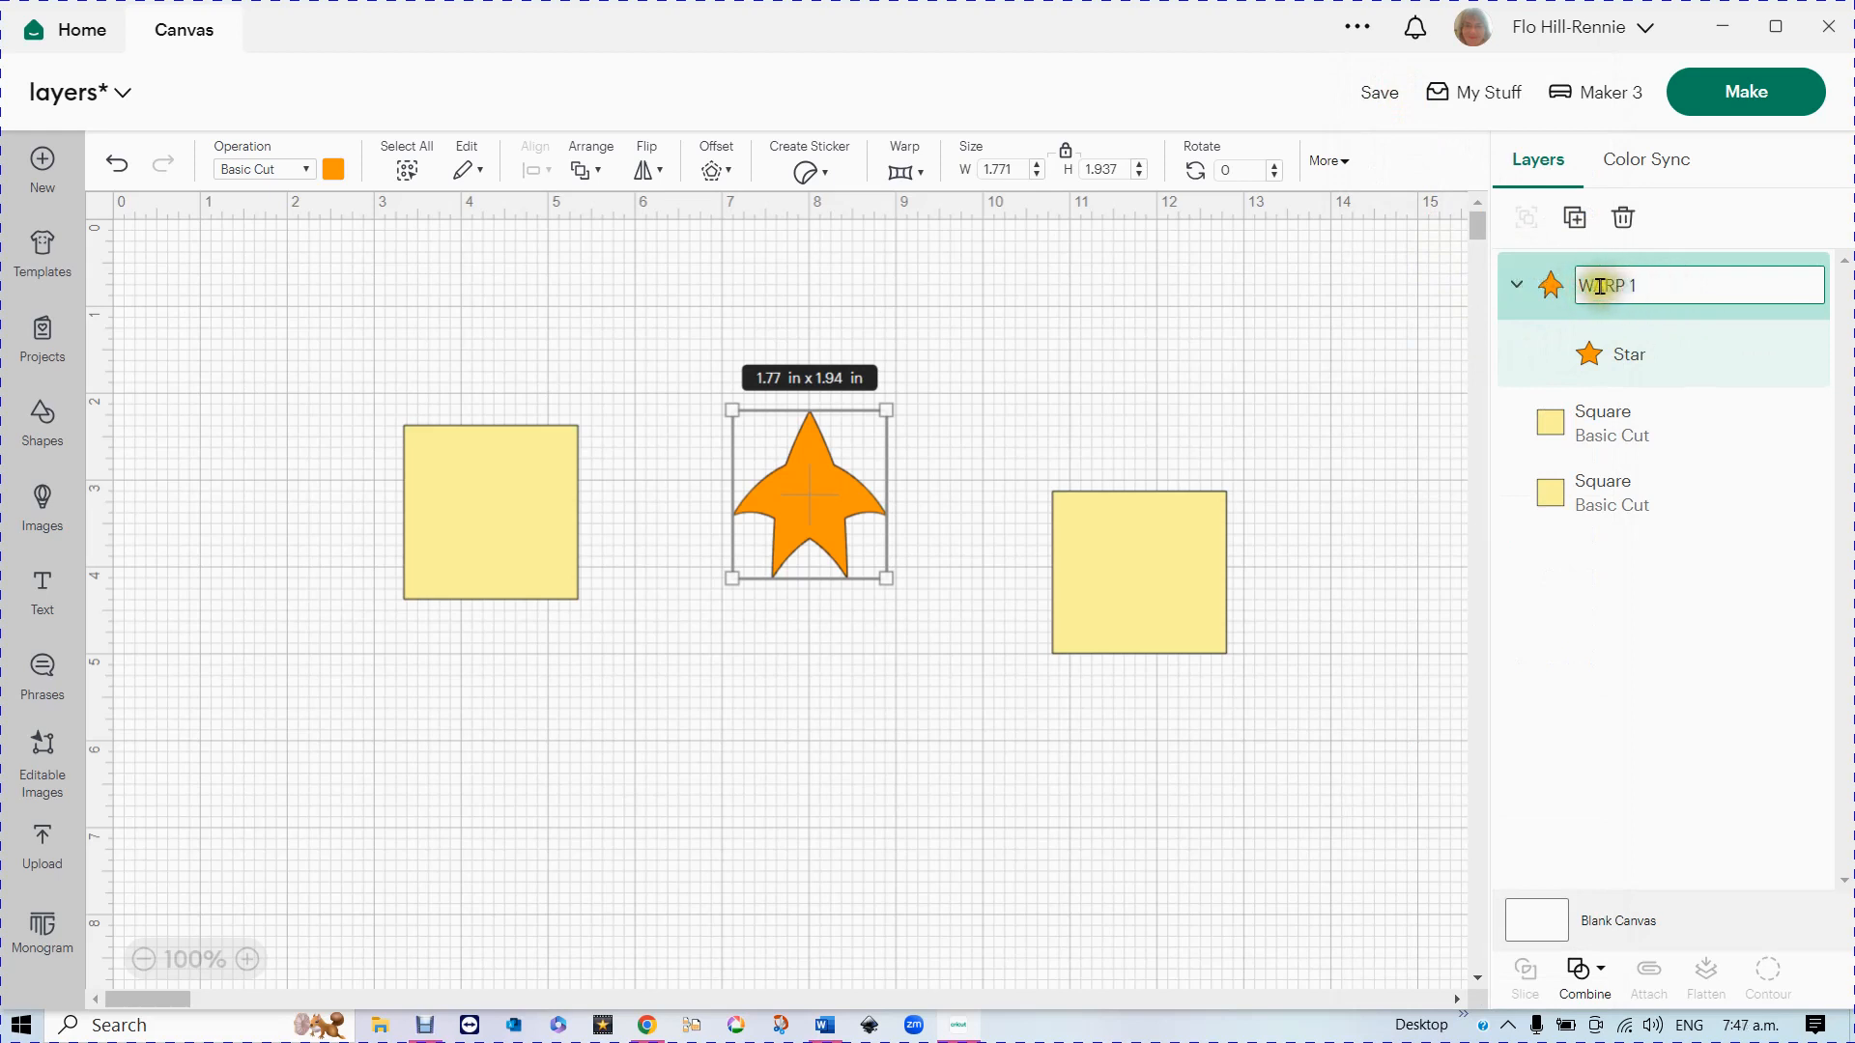
{"action": "left_click", "coordinate": [1660, 292]}
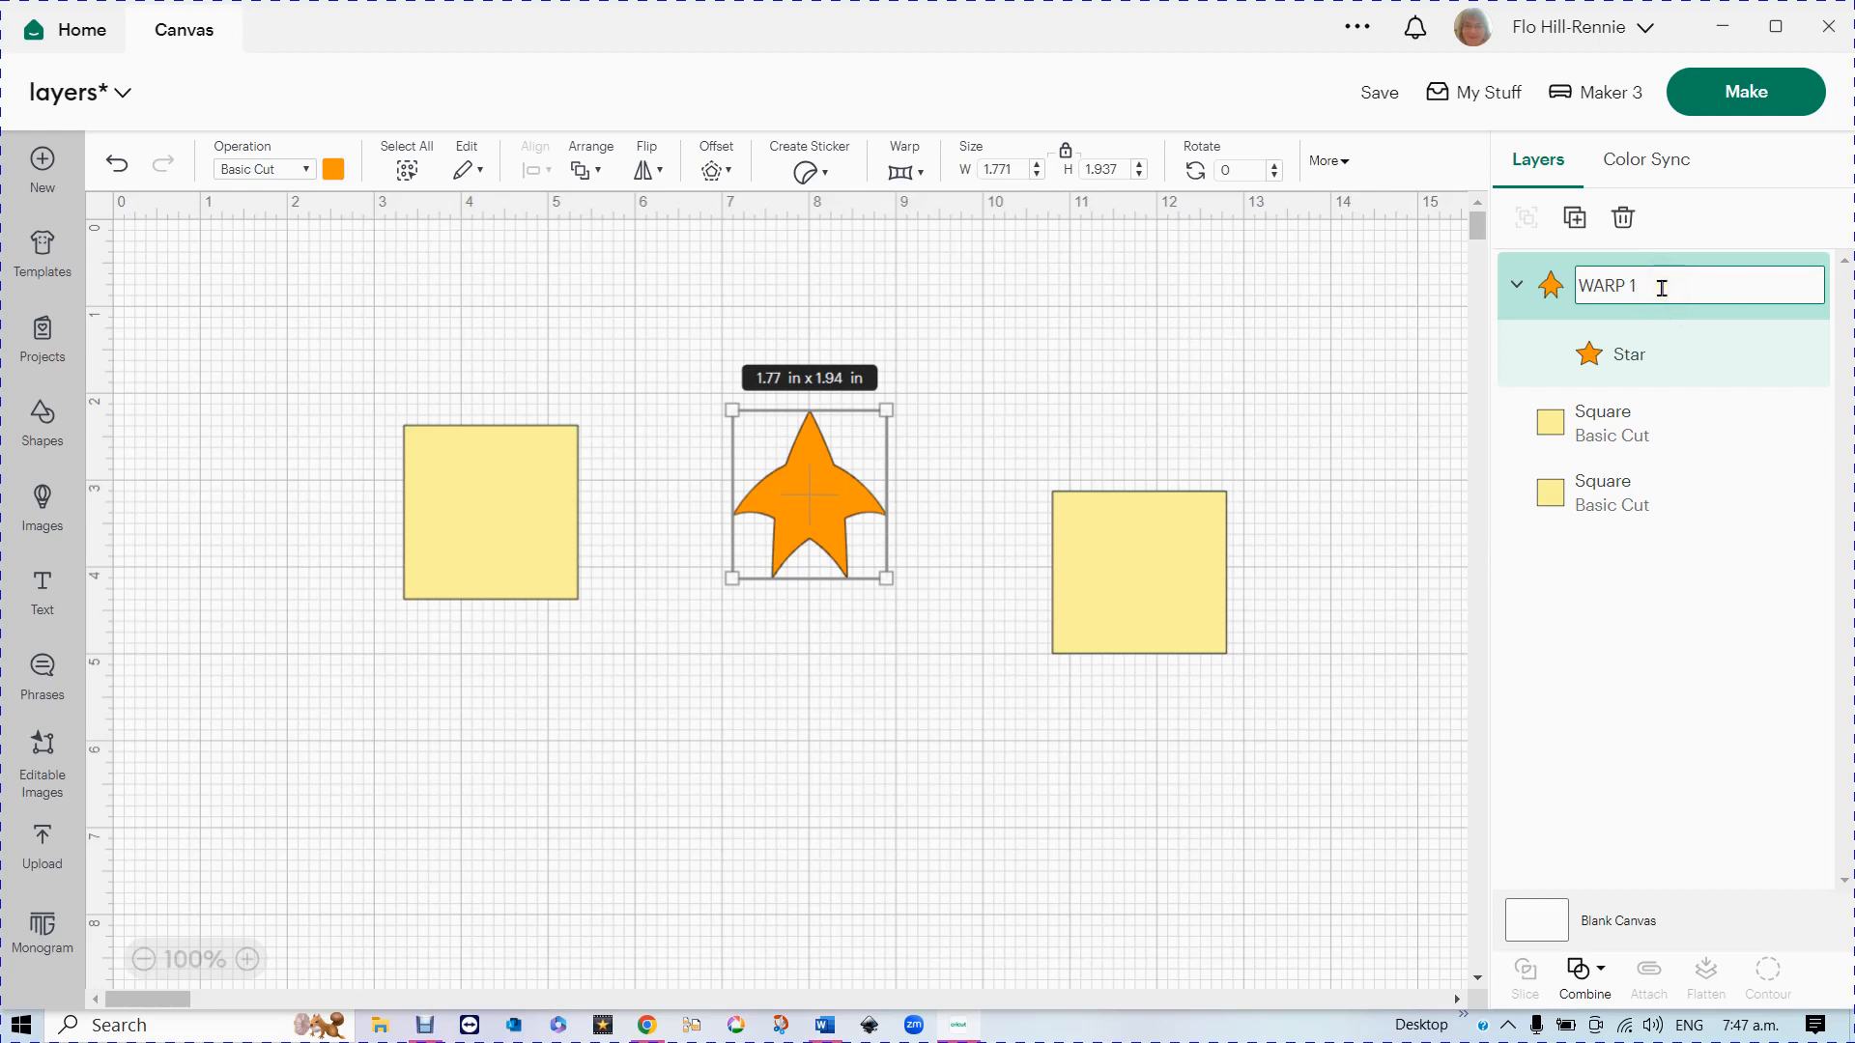
{"action": "key", "text": "BackSpace"}
{"action": "key", "text": "BackSpace"}
{"action": "key", "text": "BackSpace"}
{"action": "left_click", "coordinate": [1659, 283]}
{"action": "left_click", "coordinate": [1264, 399]}
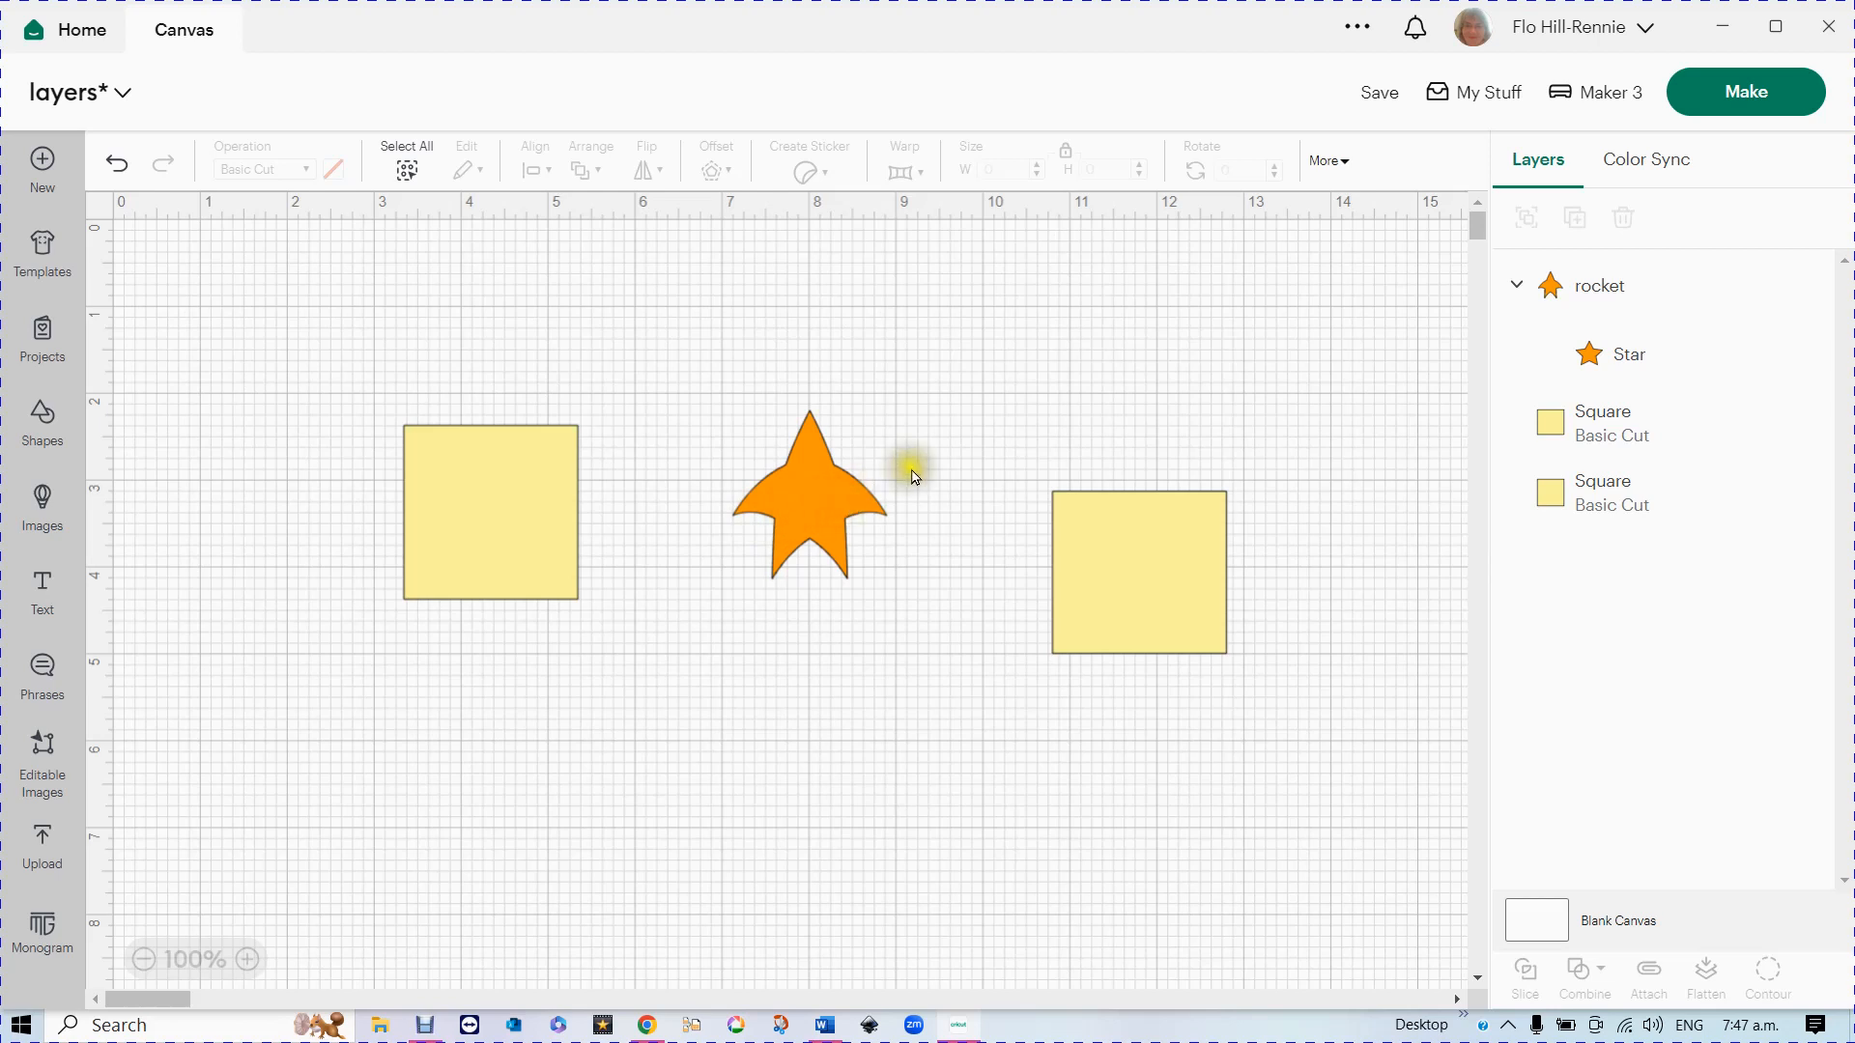
- Review the warp style and adjustment settings applied to the rocket layer
{"action": "left_click", "coordinate": [1594, 292]}
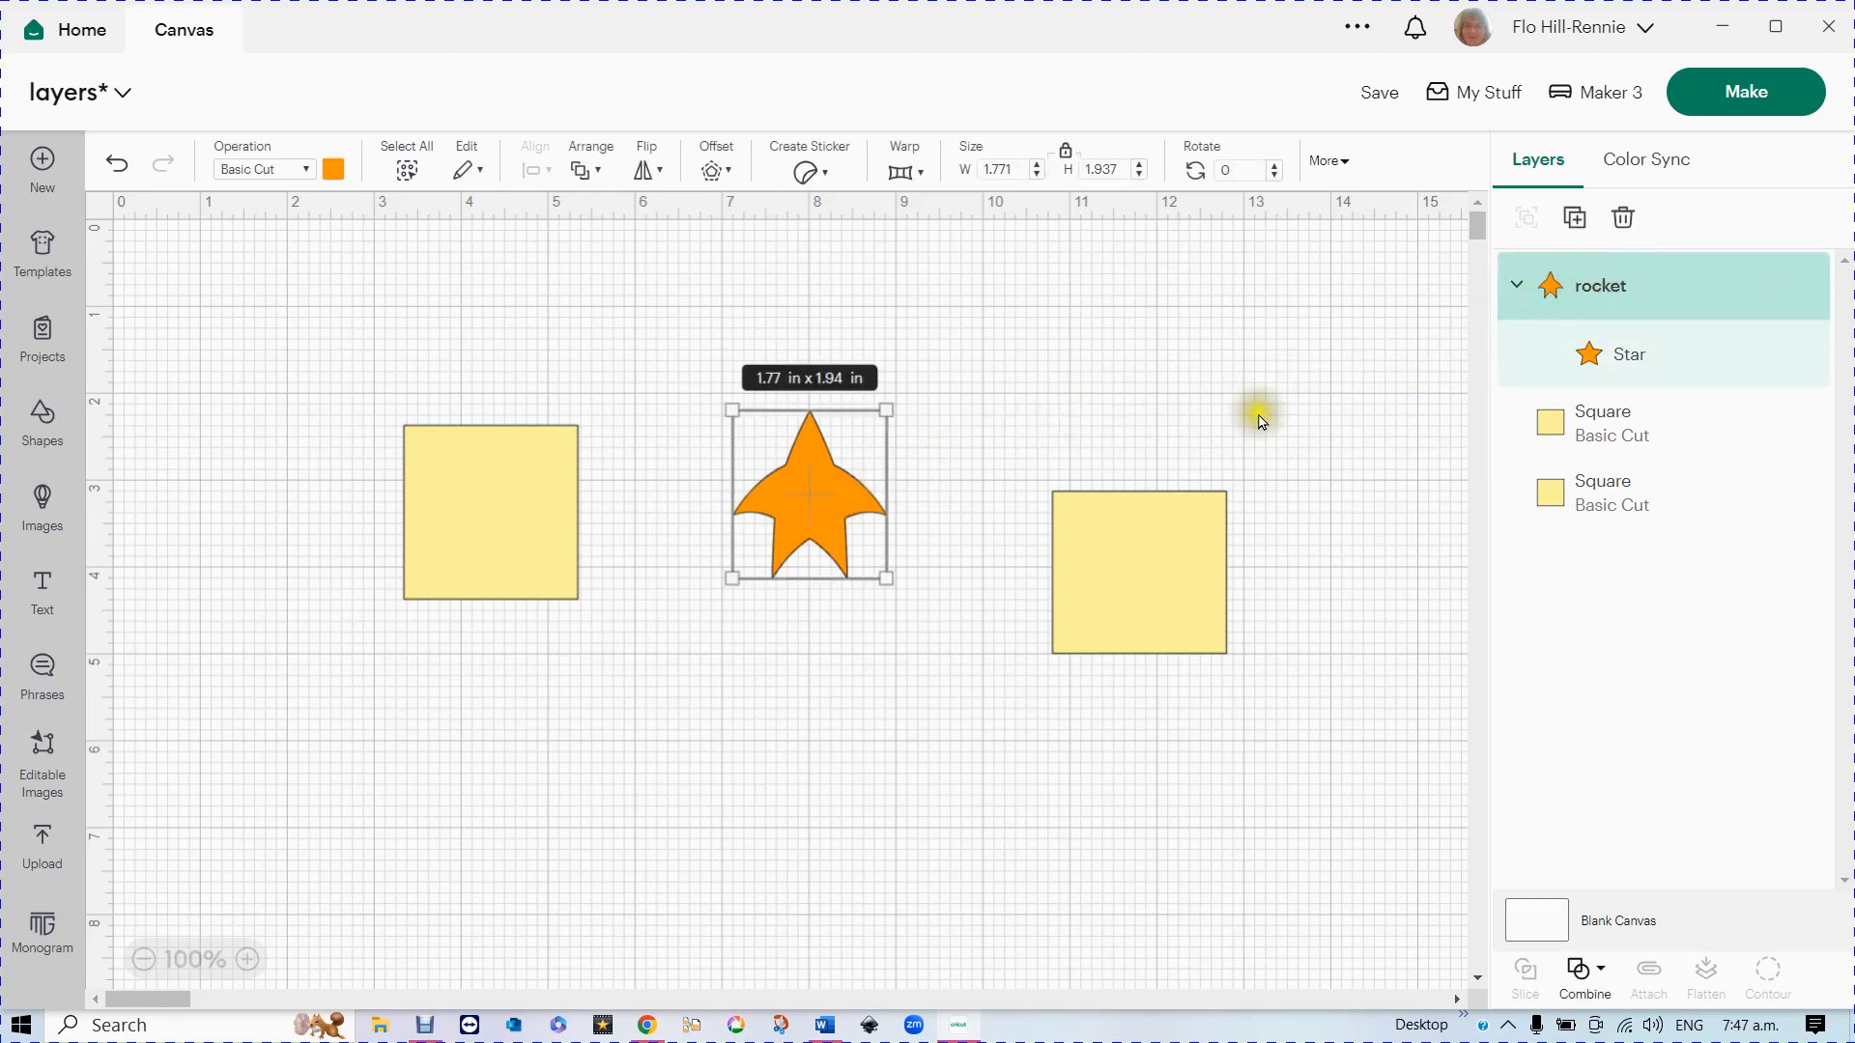
{"action": "left_click", "coordinate": [904, 172]}
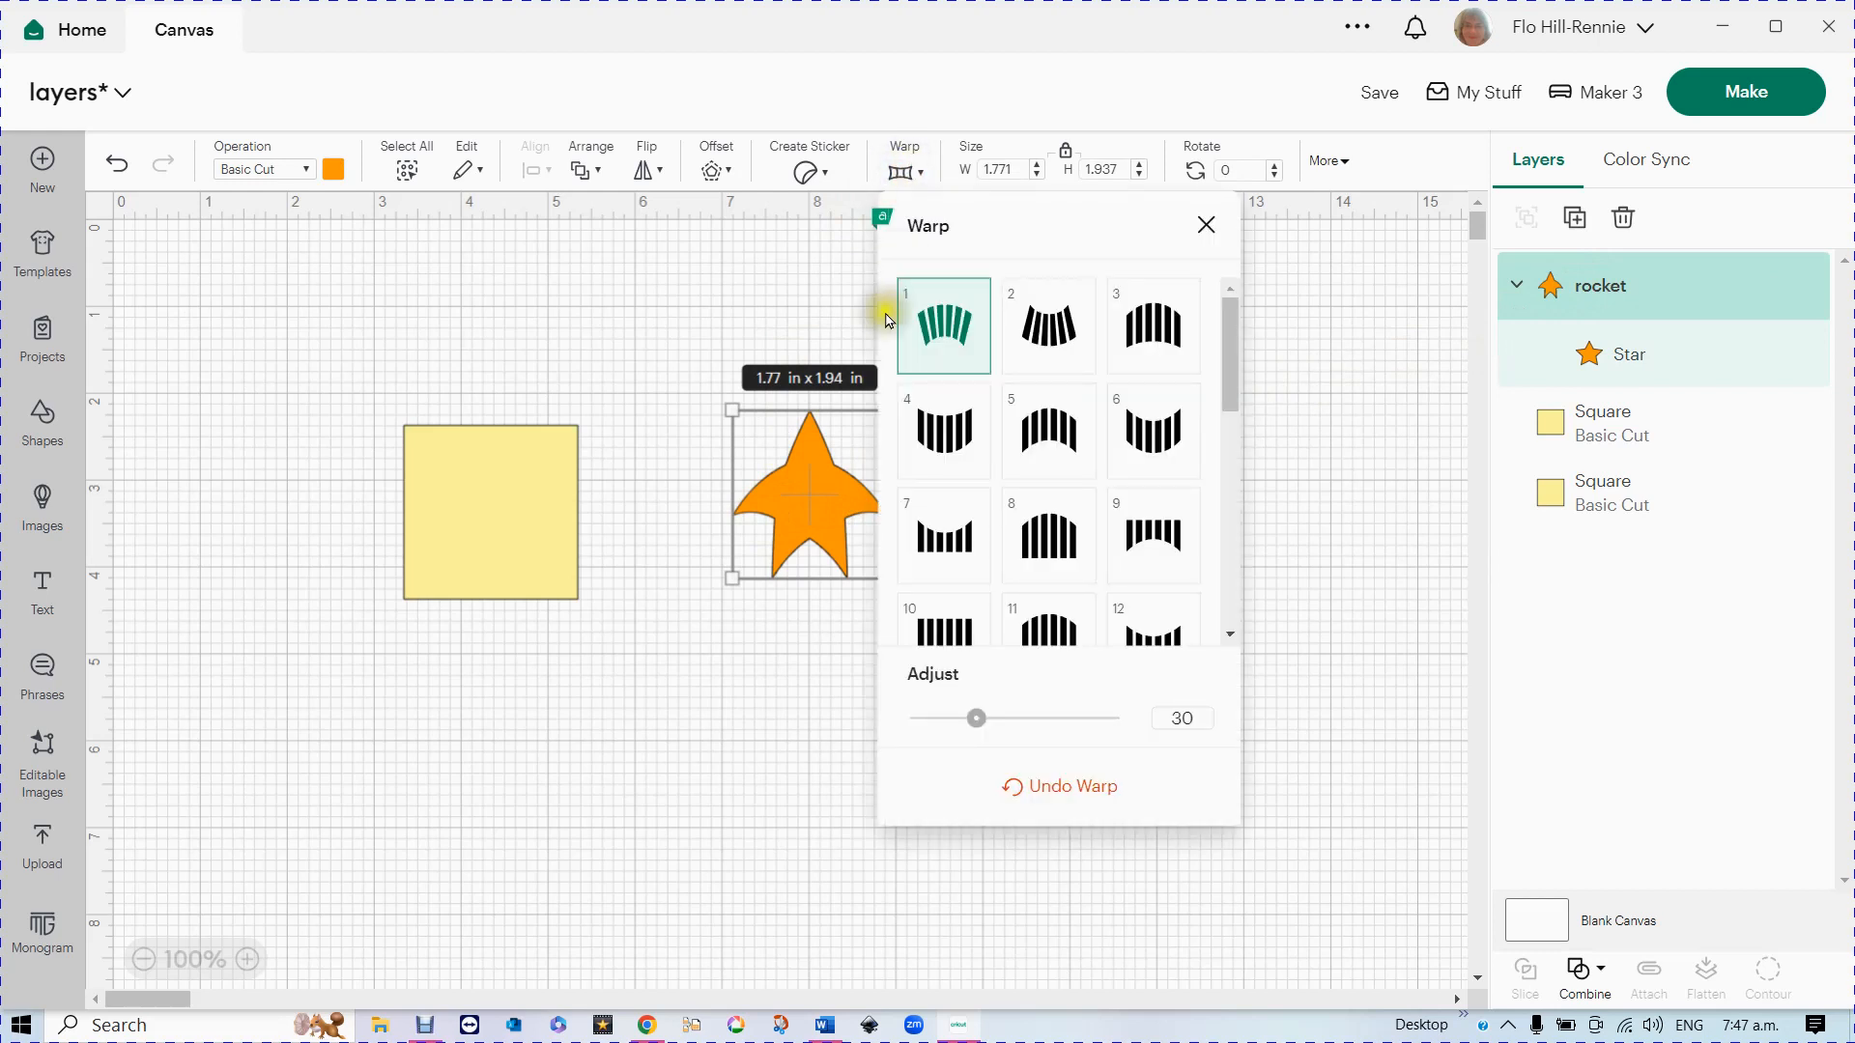
{"action": "left_click", "coordinate": [787, 773]}
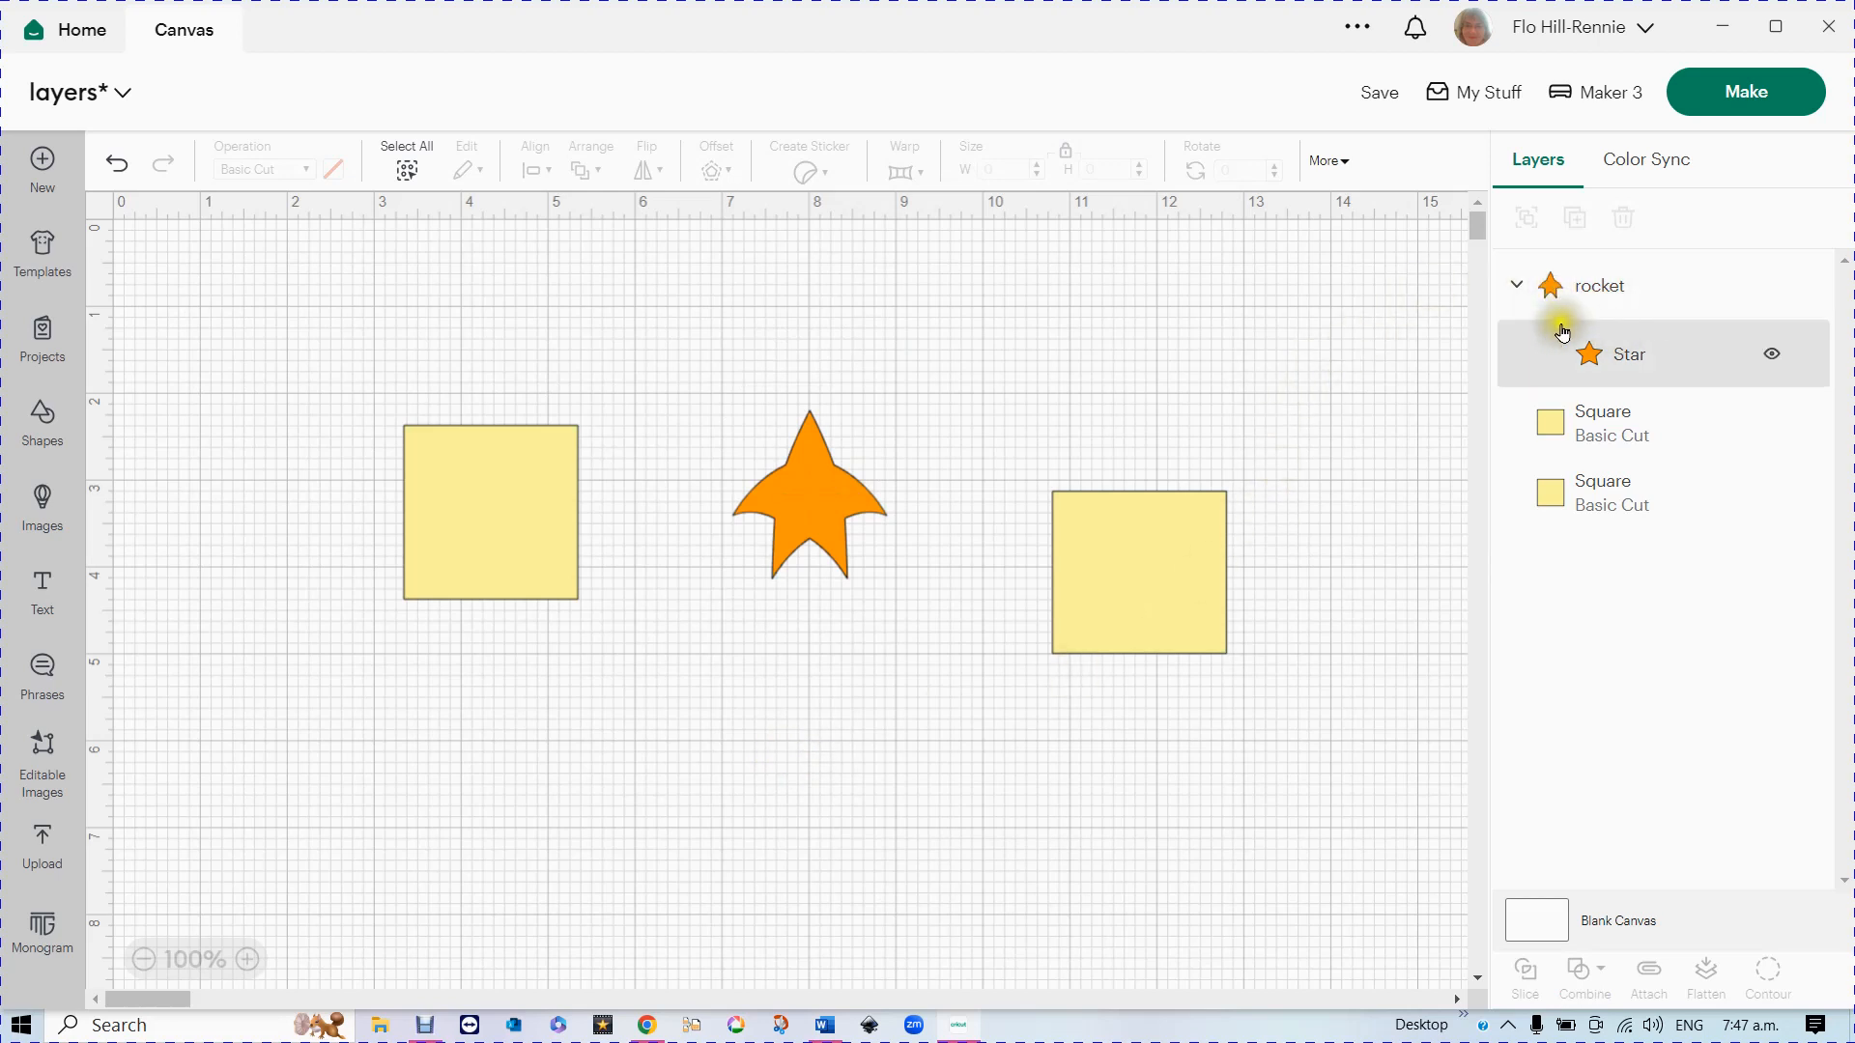
- View the commands available for the right-hand square's layer without applying any
{"action": "left_click", "coordinate": [1603, 421]}
{"action": "right_click", "coordinate": [1603, 421]}
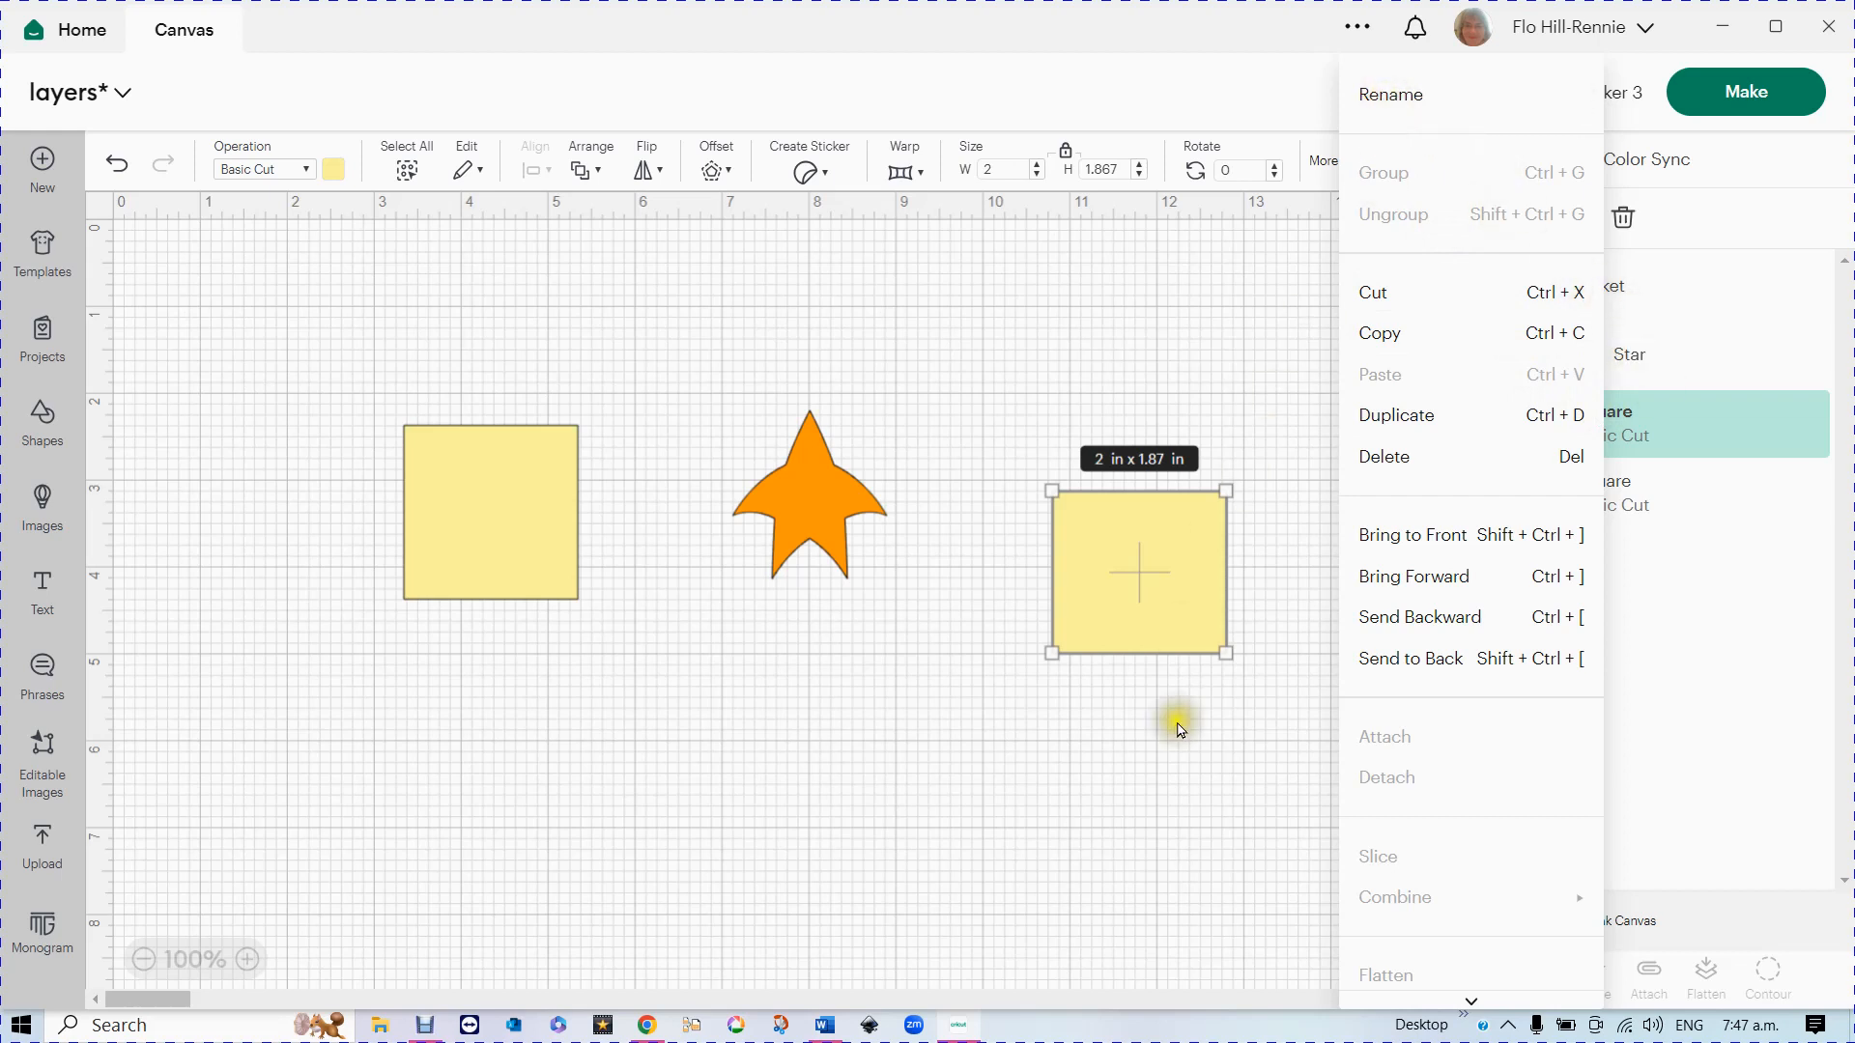
{"action": "left_click", "coordinate": [1132, 862]}
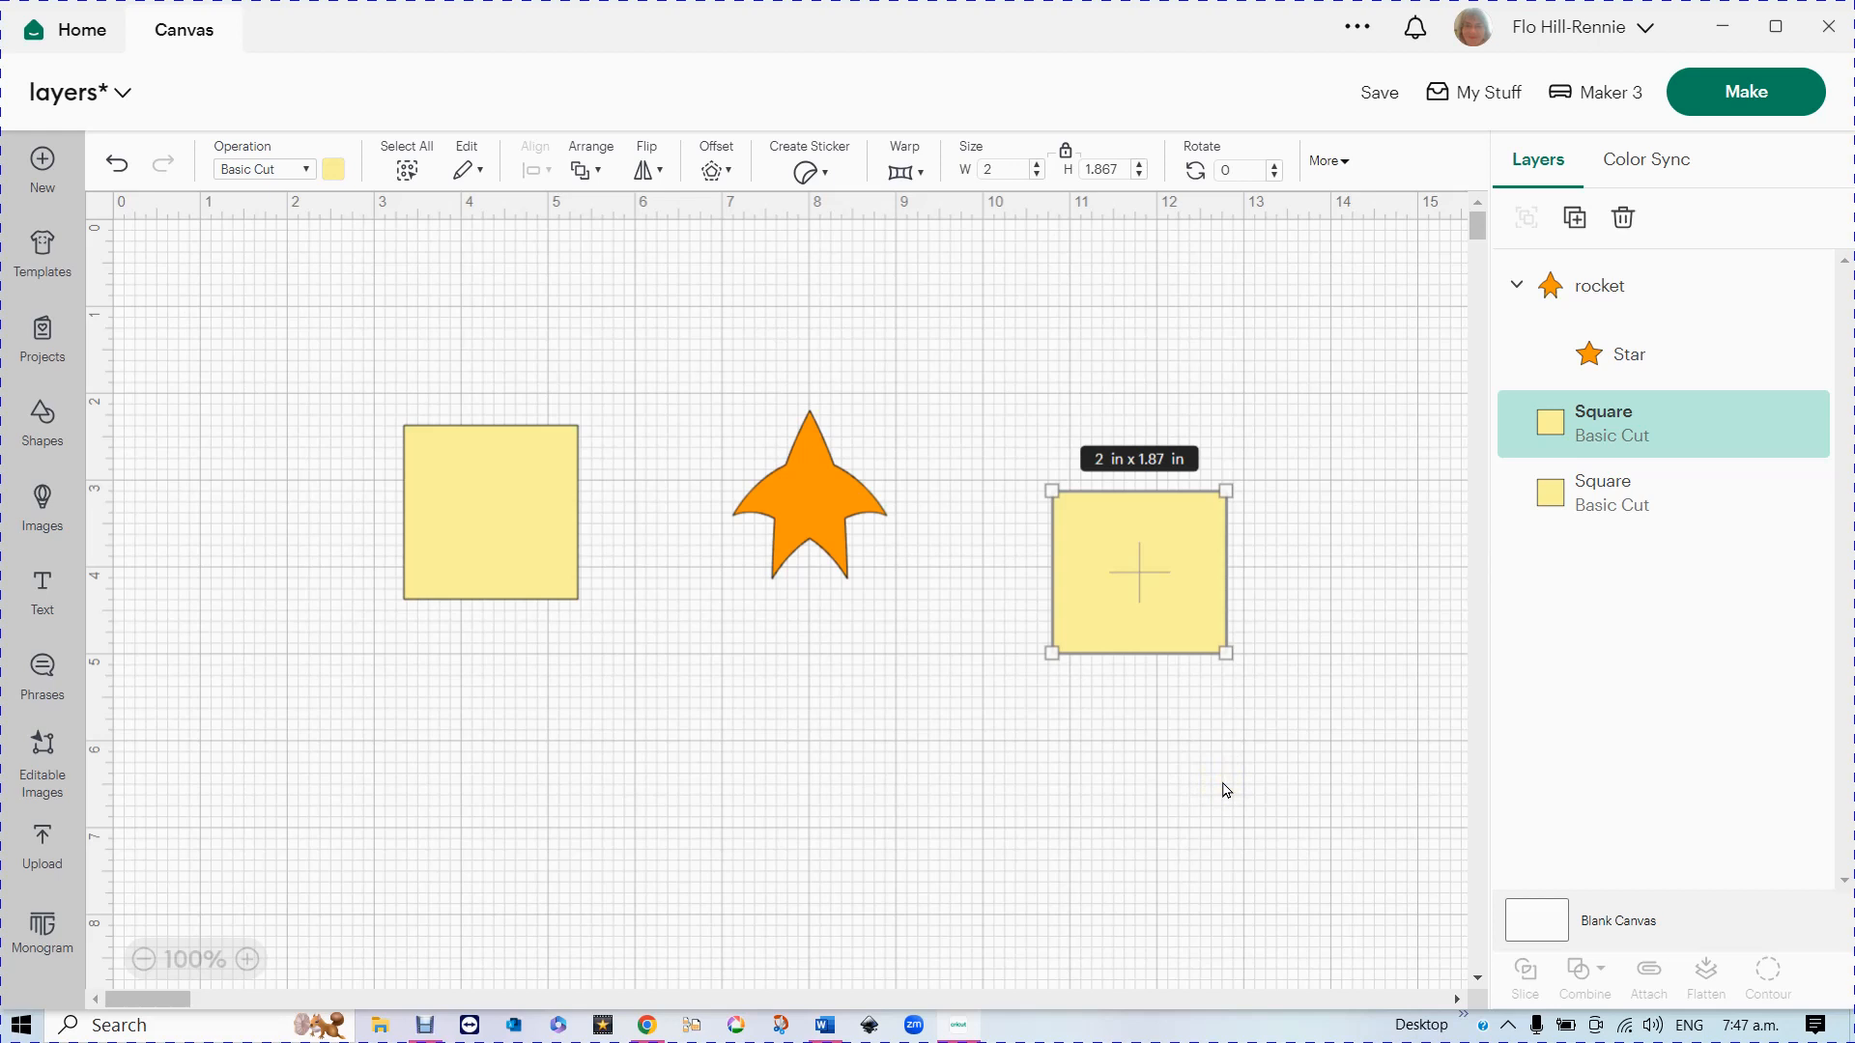
{"action": "left_click", "coordinate": [1223, 788]}
- Rename the right-hand square's layer as "oval"
{"action": "double_click", "coordinate": [1608, 413]}
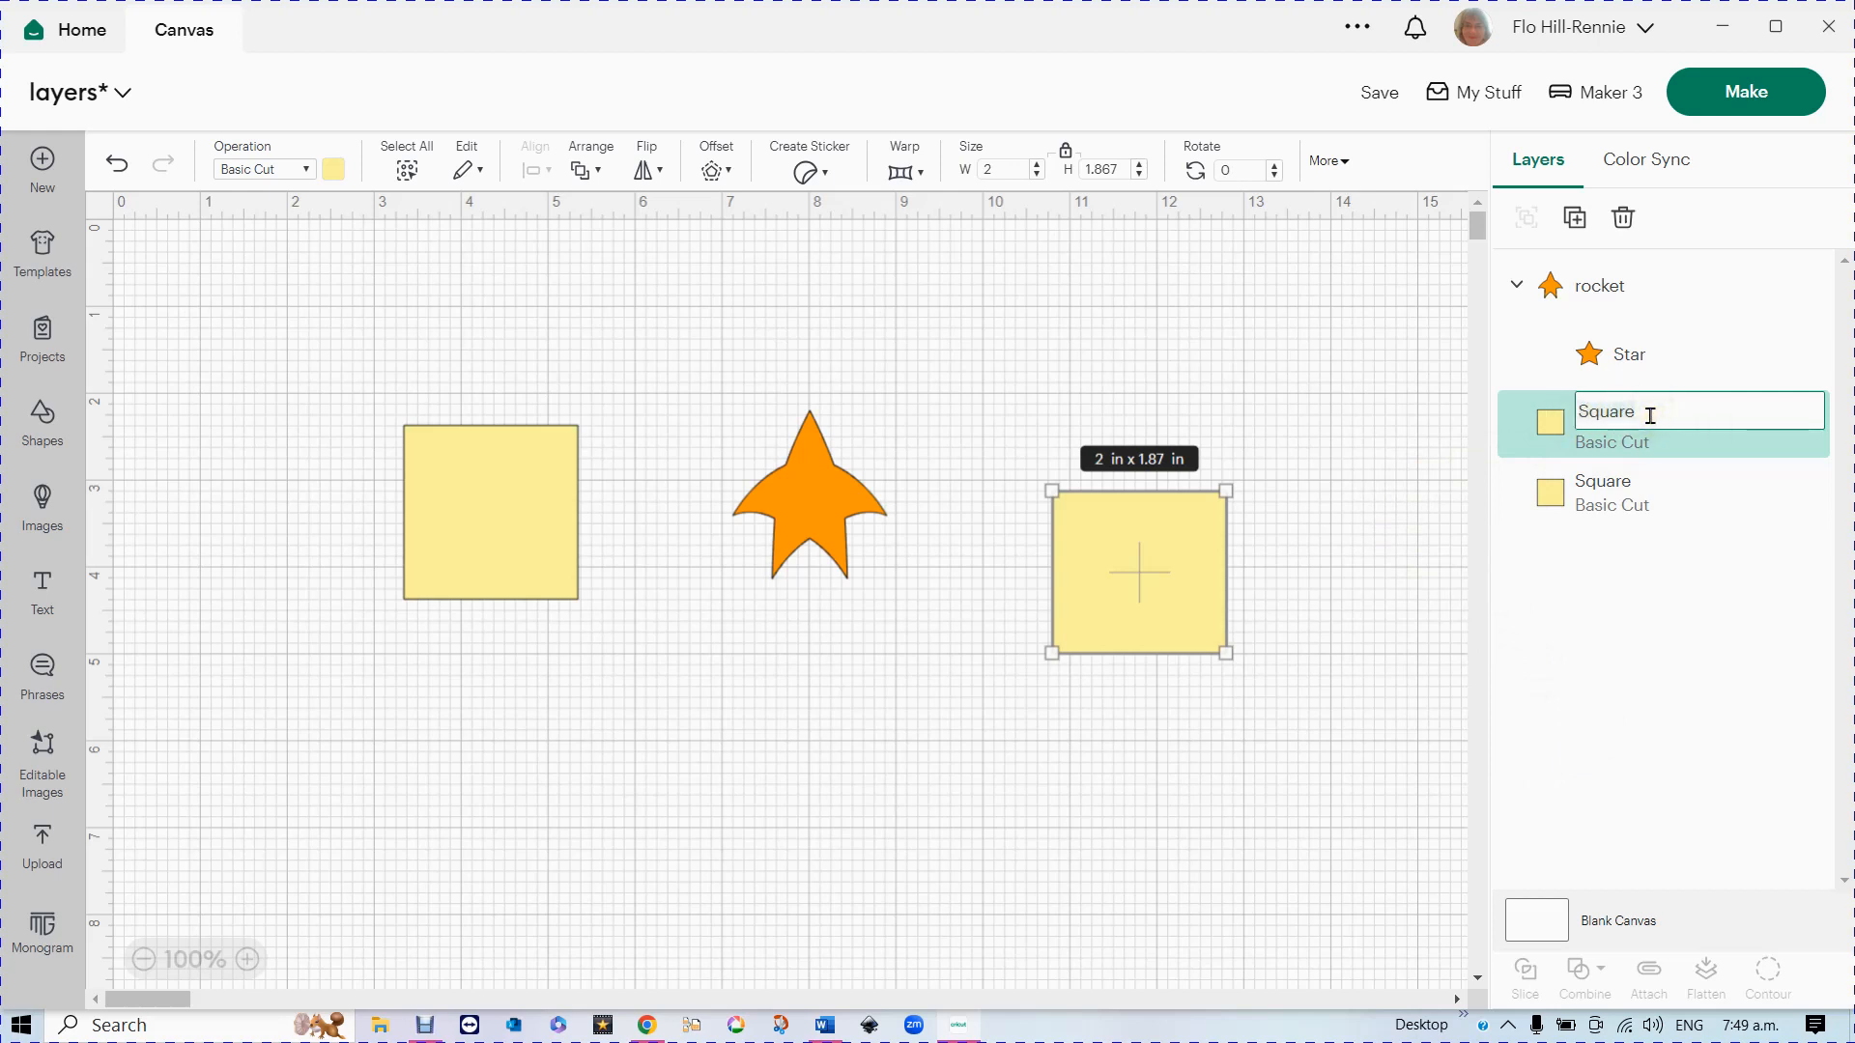
{"action": "left_click_drag", "start_coordinate": [1650, 416], "coordinate": [1572, 412]}
{"action": "left_click", "coordinate": [1601, 416]}
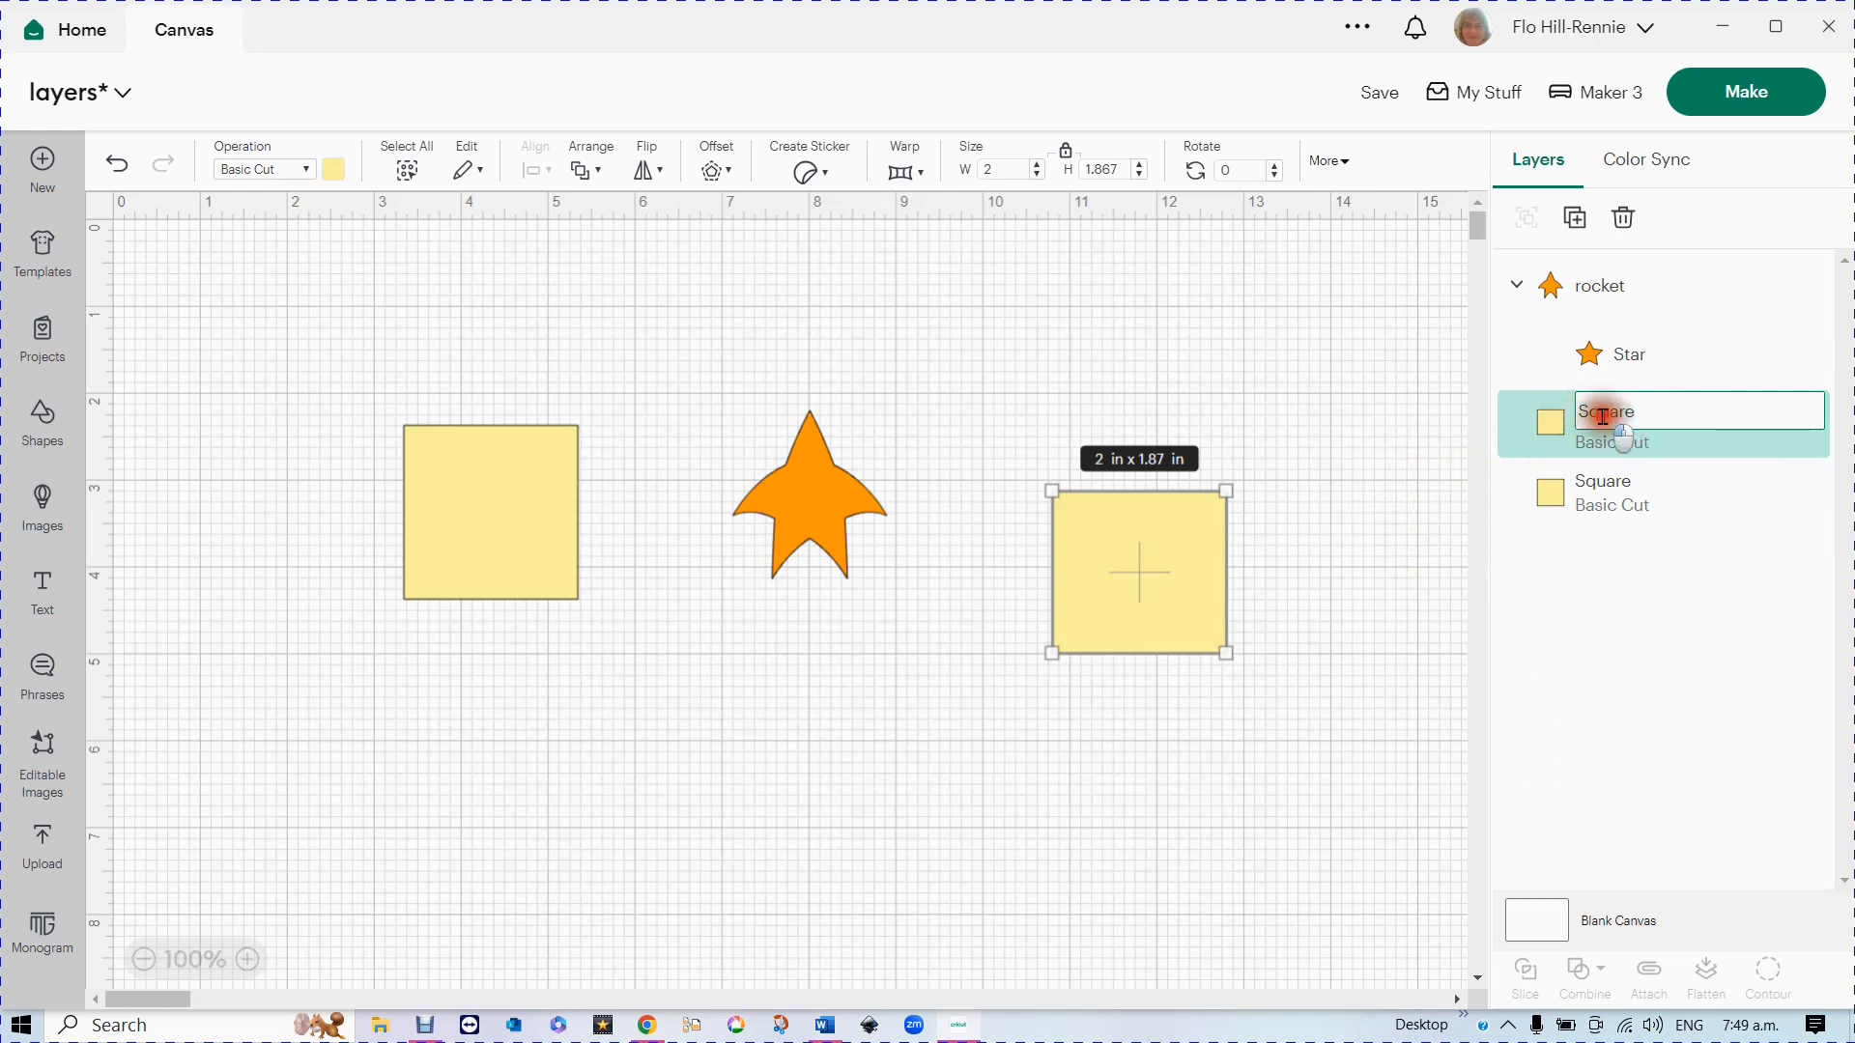
{"action": "left_click", "coordinate": [1662, 416]}
{"action": "left_click", "coordinate": [1662, 415]}
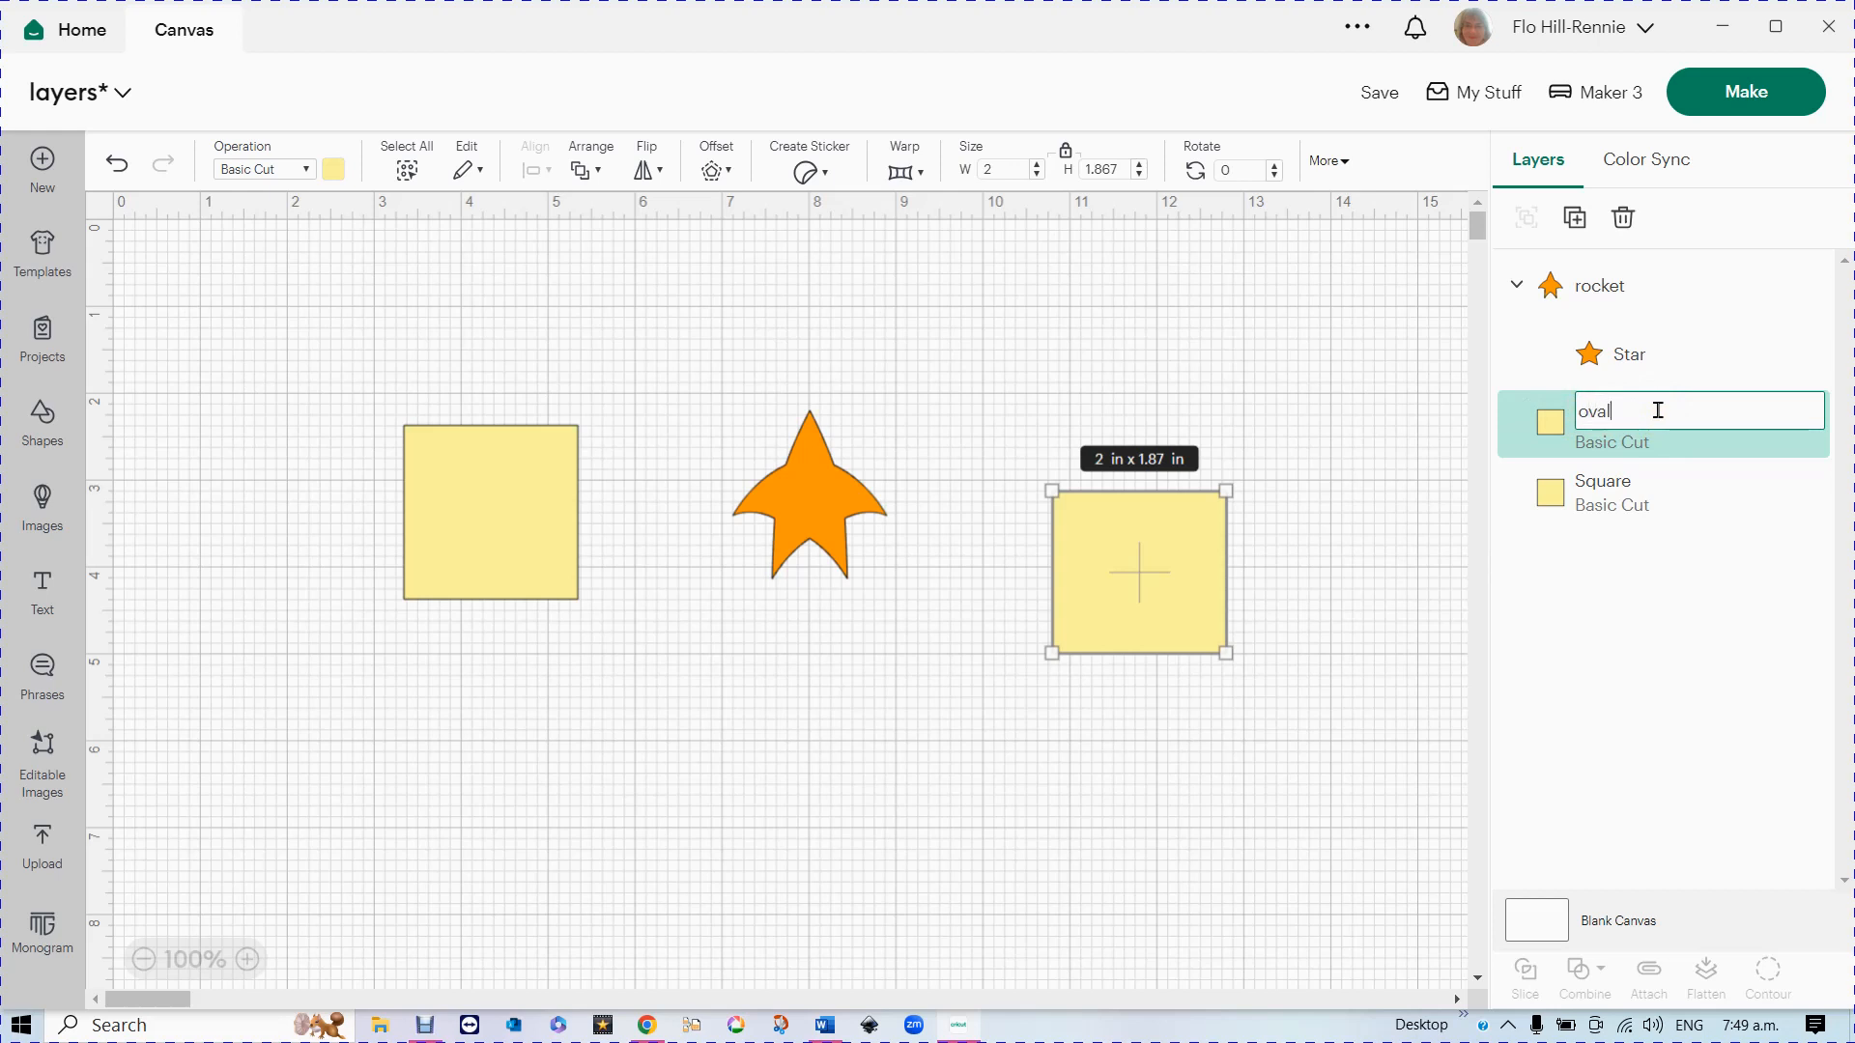
{"action": "left_click", "coordinate": [1393, 554]}
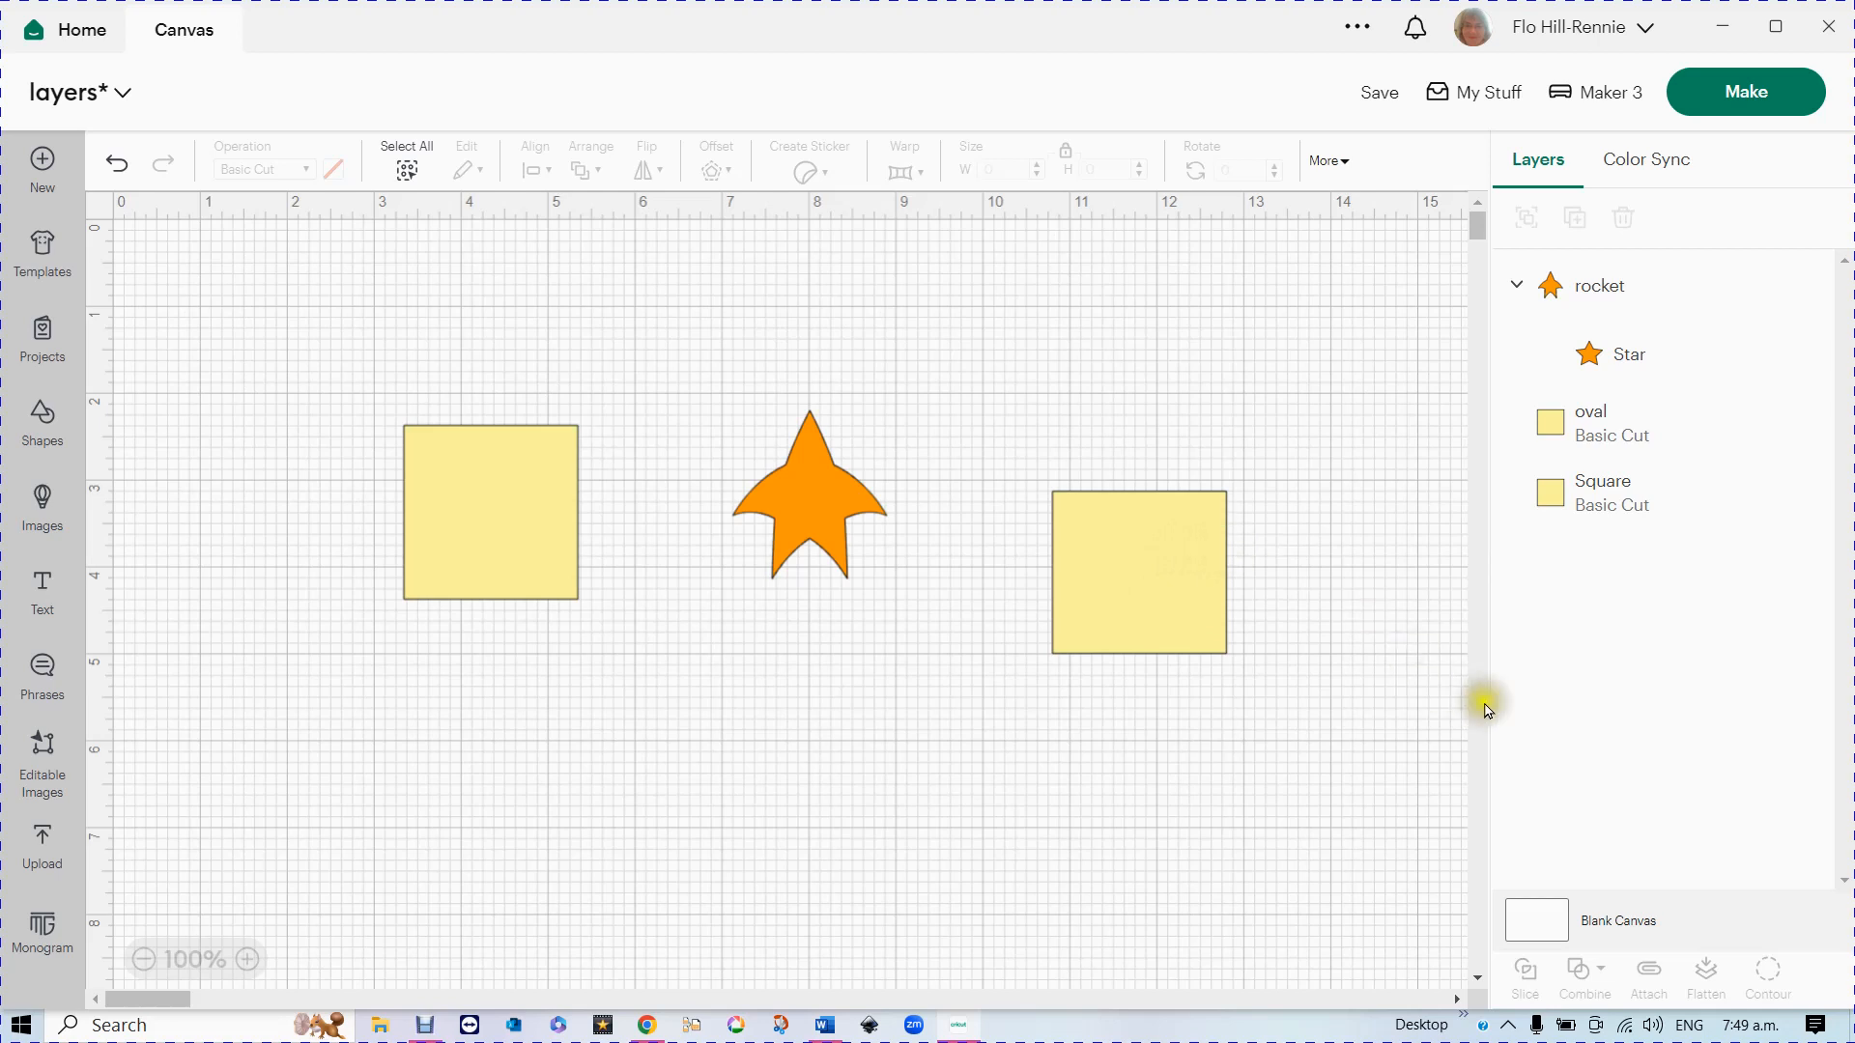
- Try light green as the blank canvas colour and change it to the custom light grey #dfdfdf
{"action": "left_click", "coordinate": [1542, 930]}
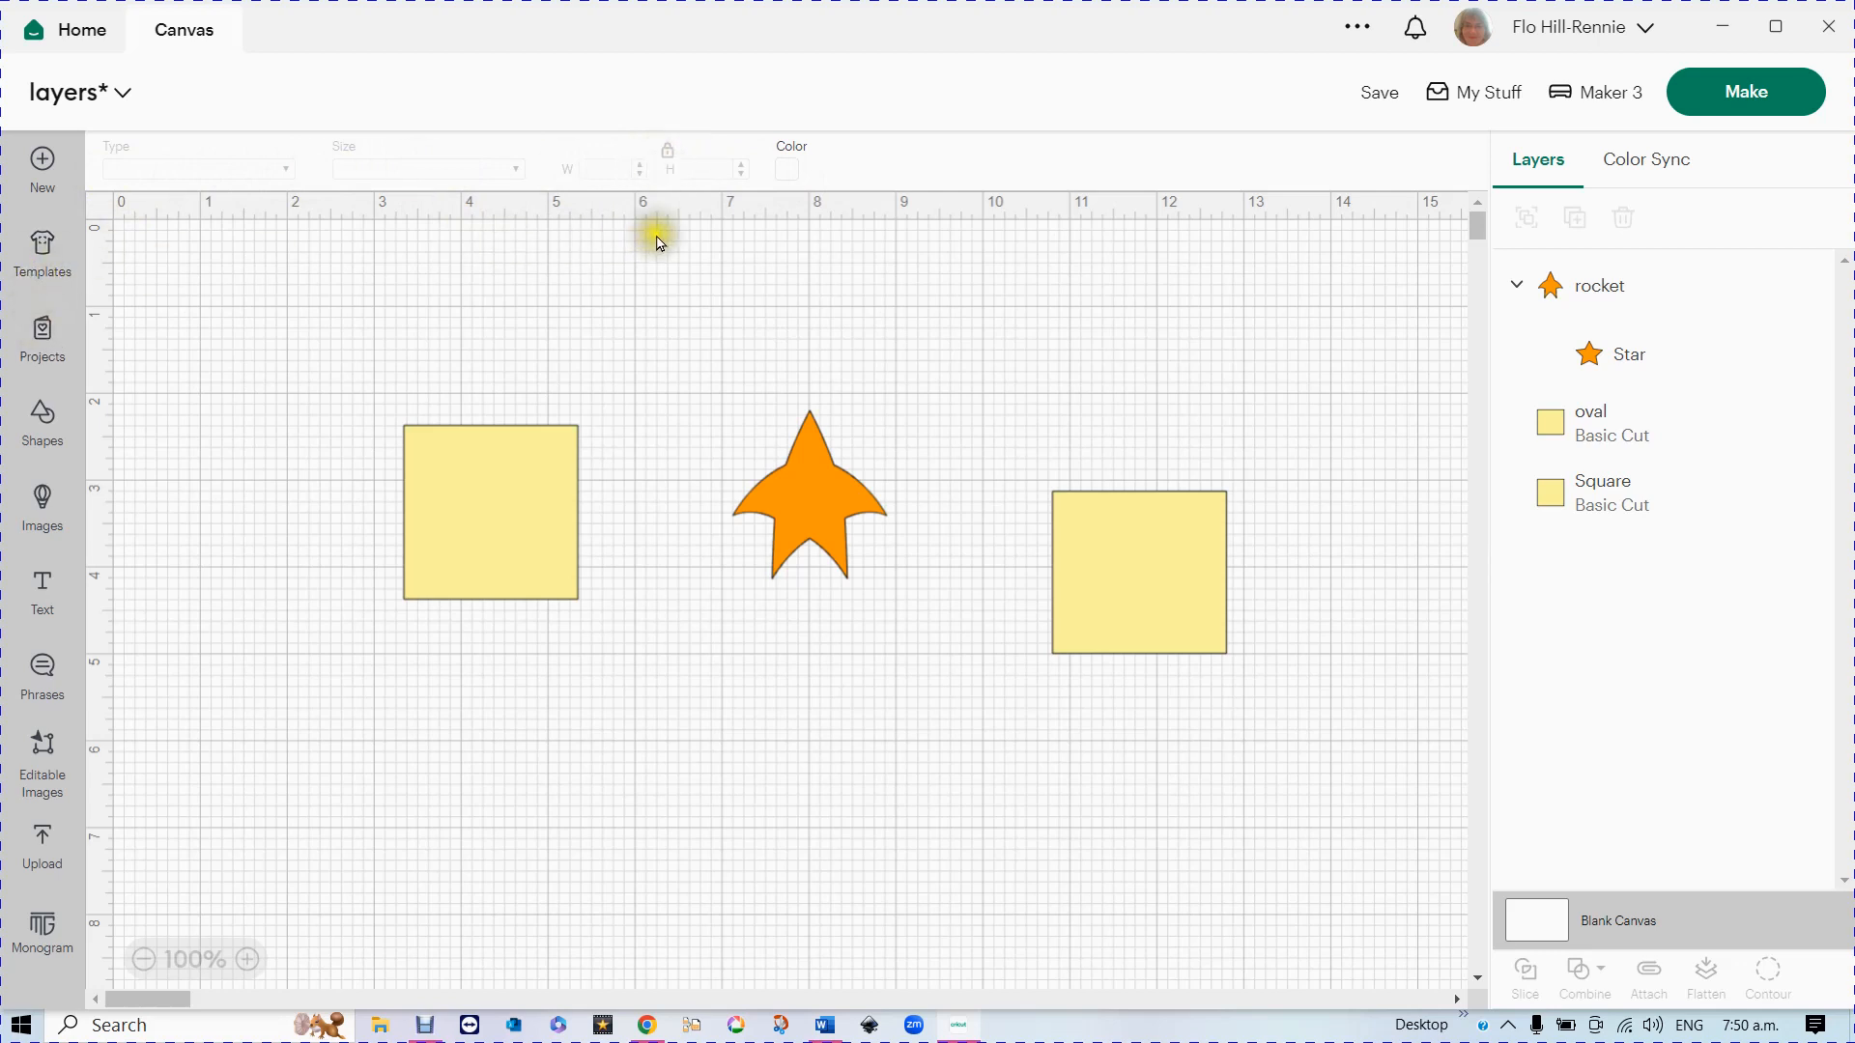
{"action": "left_click", "coordinate": [789, 176]}
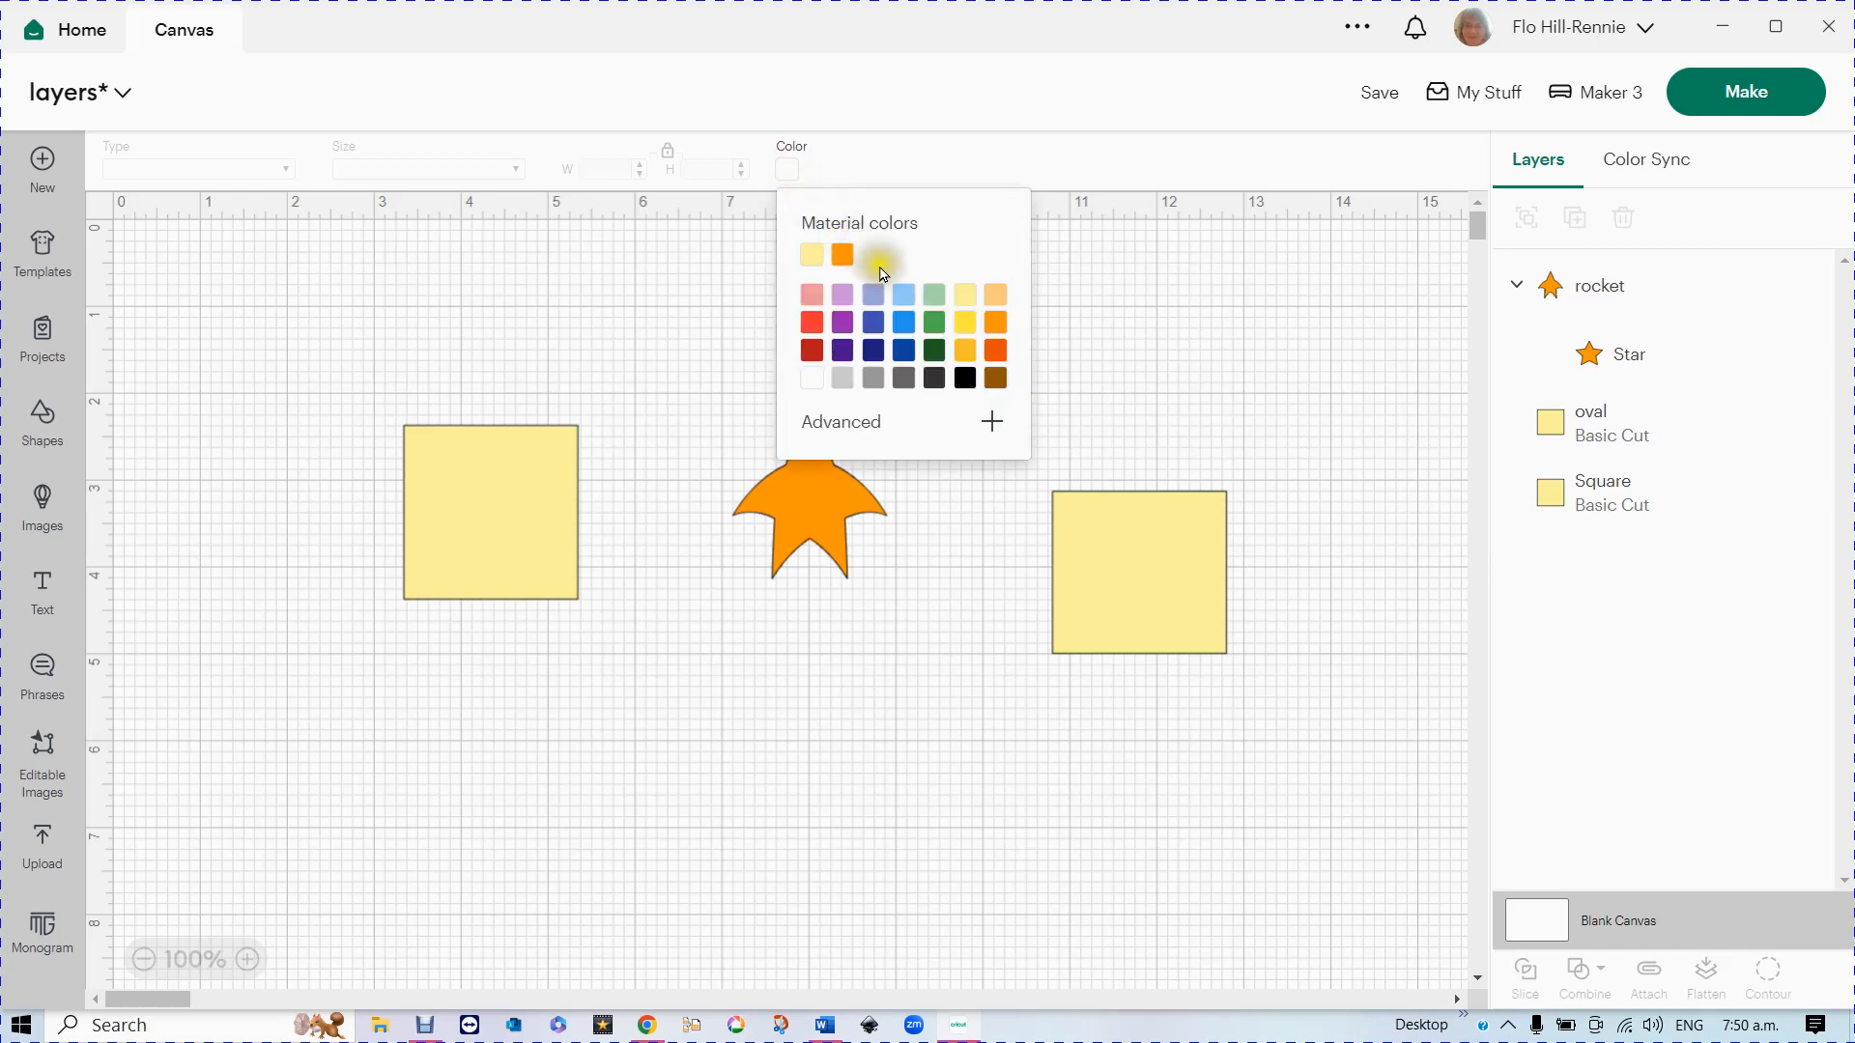
{"action": "left_click", "coordinate": [935, 304]}
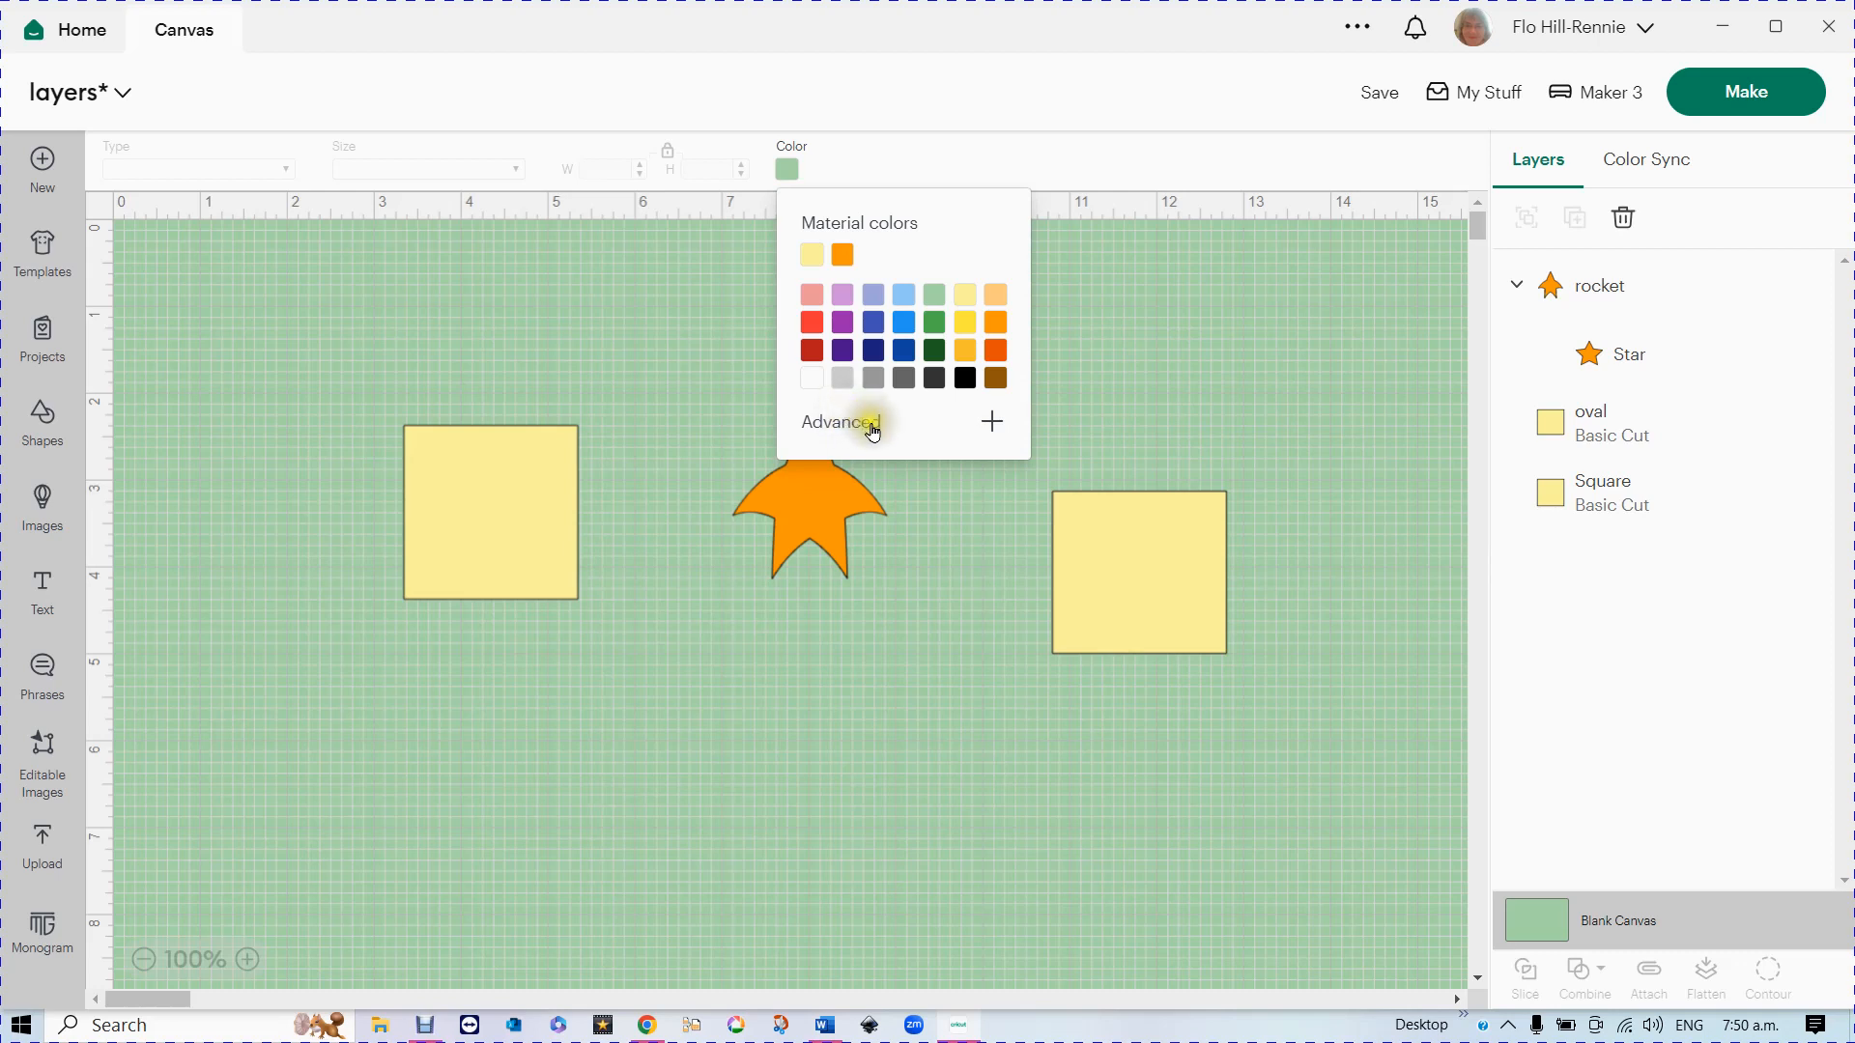
{"action": "left_click", "coordinate": [992, 425]}
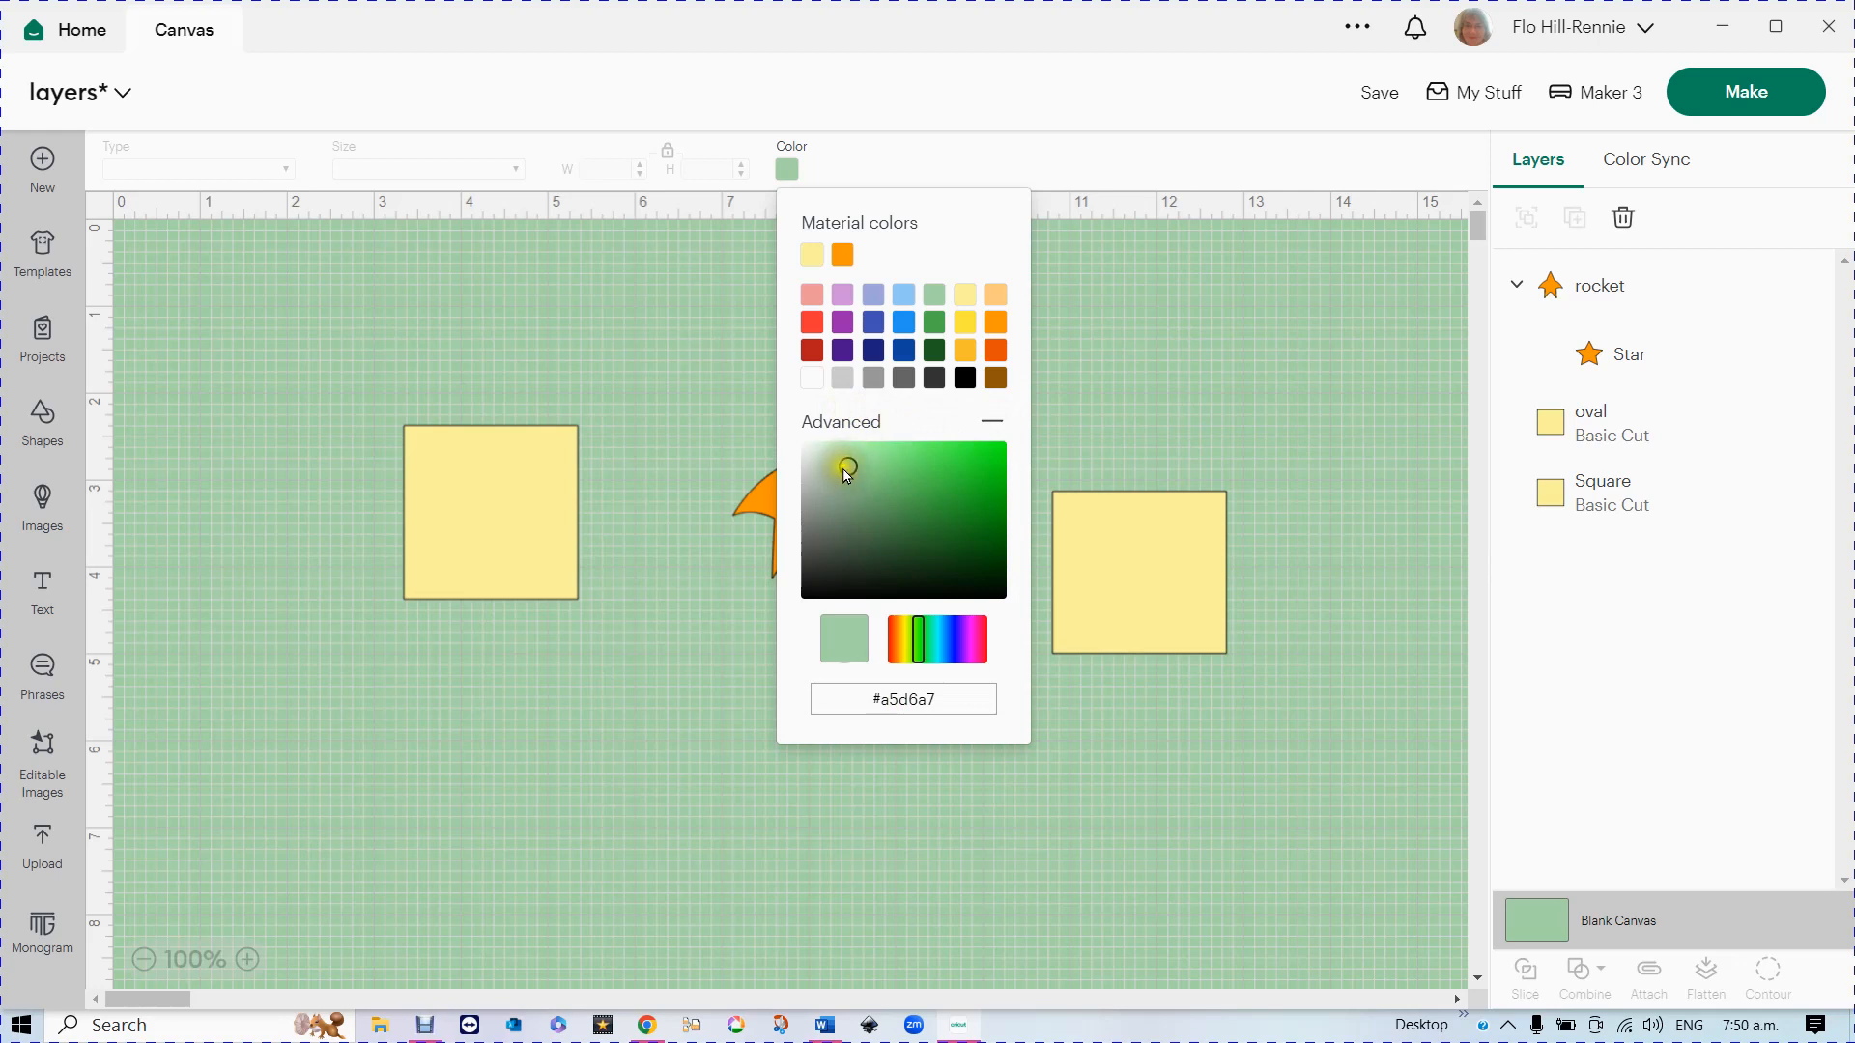
{"action": "left_click_drag", "start_coordinate": [830, 464], "coordinate": [800, 463]}
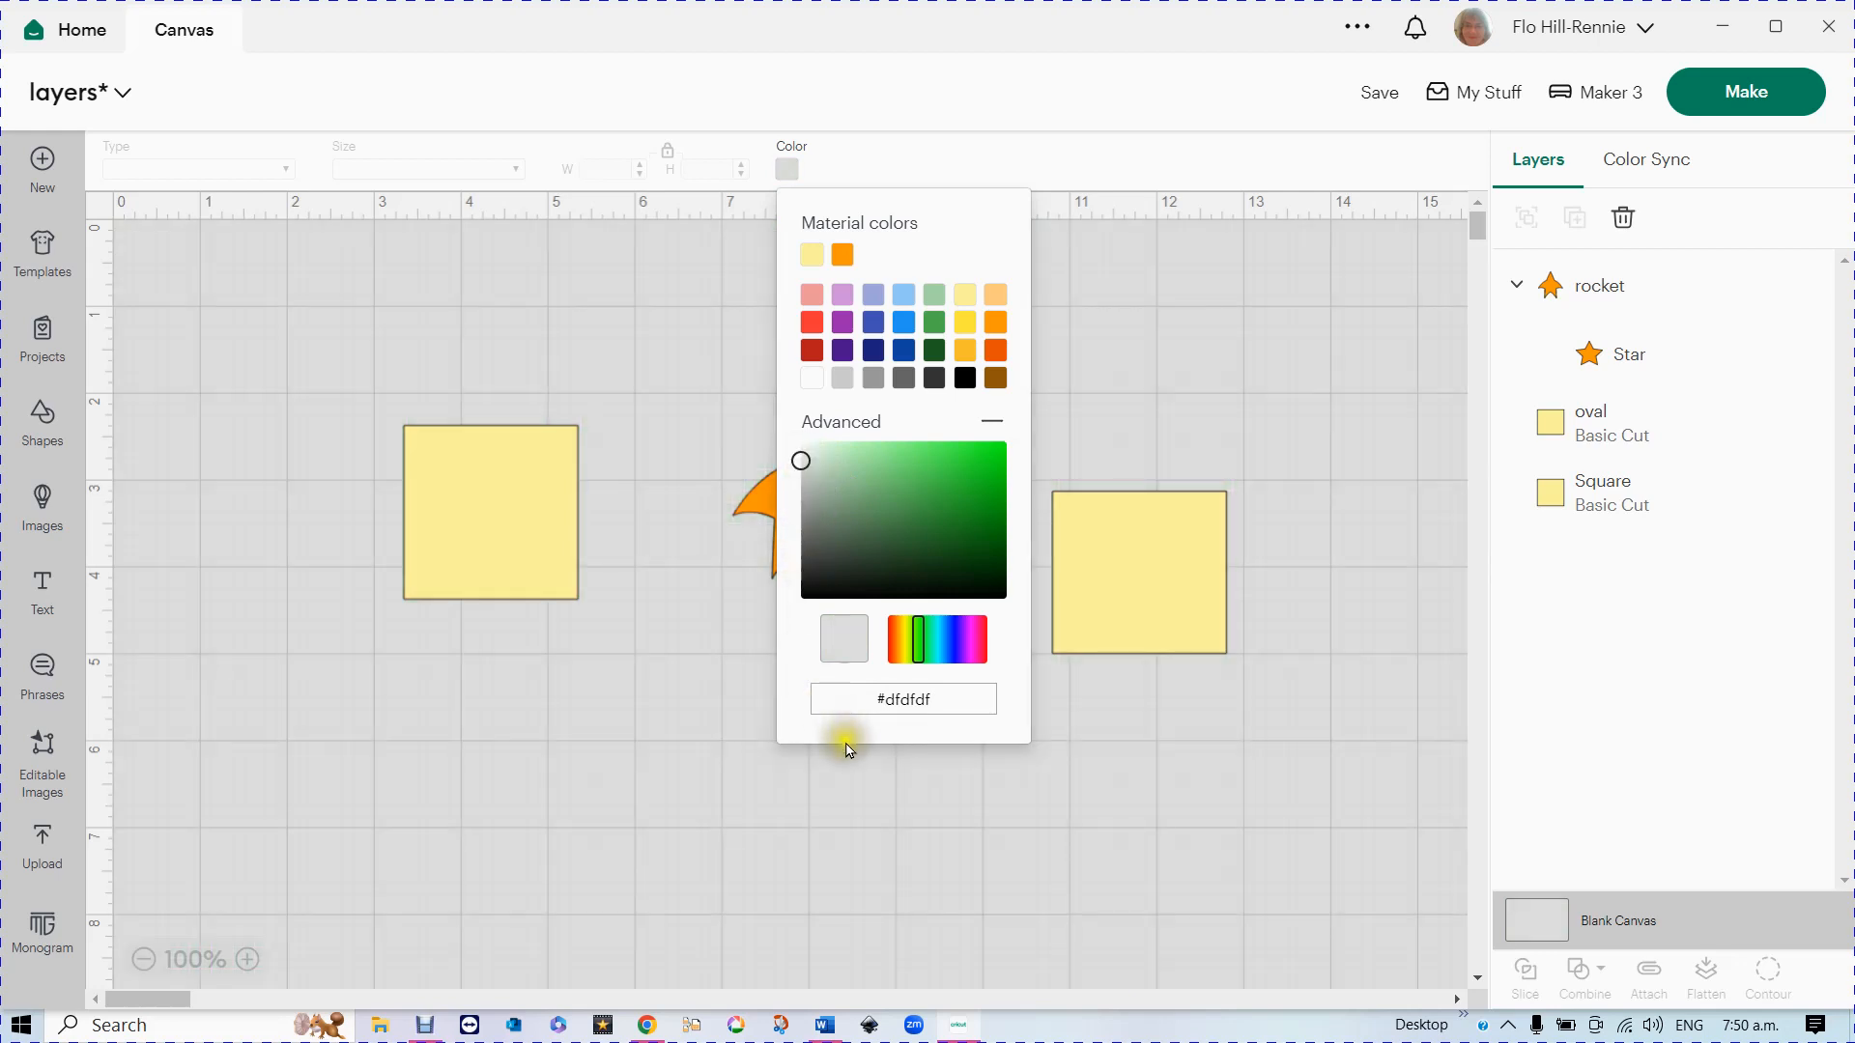
{"action": "left_click", "coordinate": [1024, 885]}
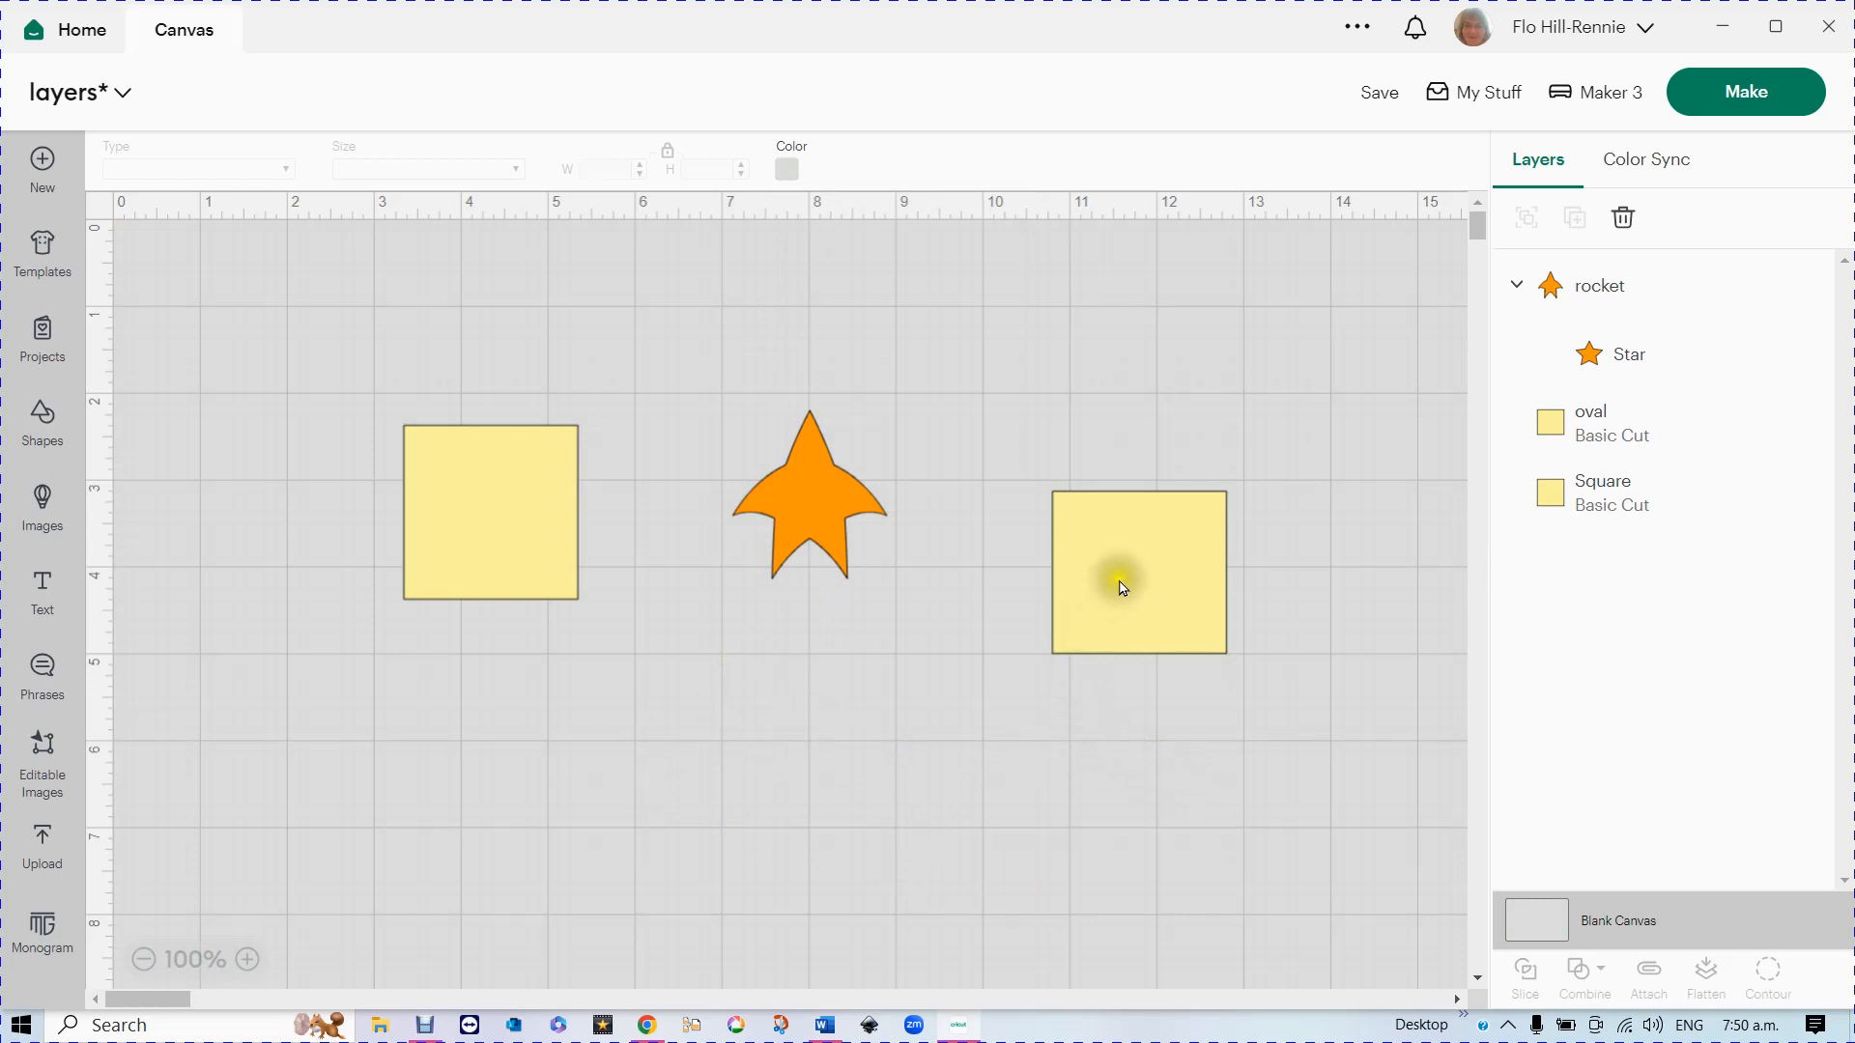
- Recolour the right-hand square white and move it closer to the rocket
{"action": "left_click_drag", "start_coordinate": [1123, 582], "coordinate": [1073, 601]}
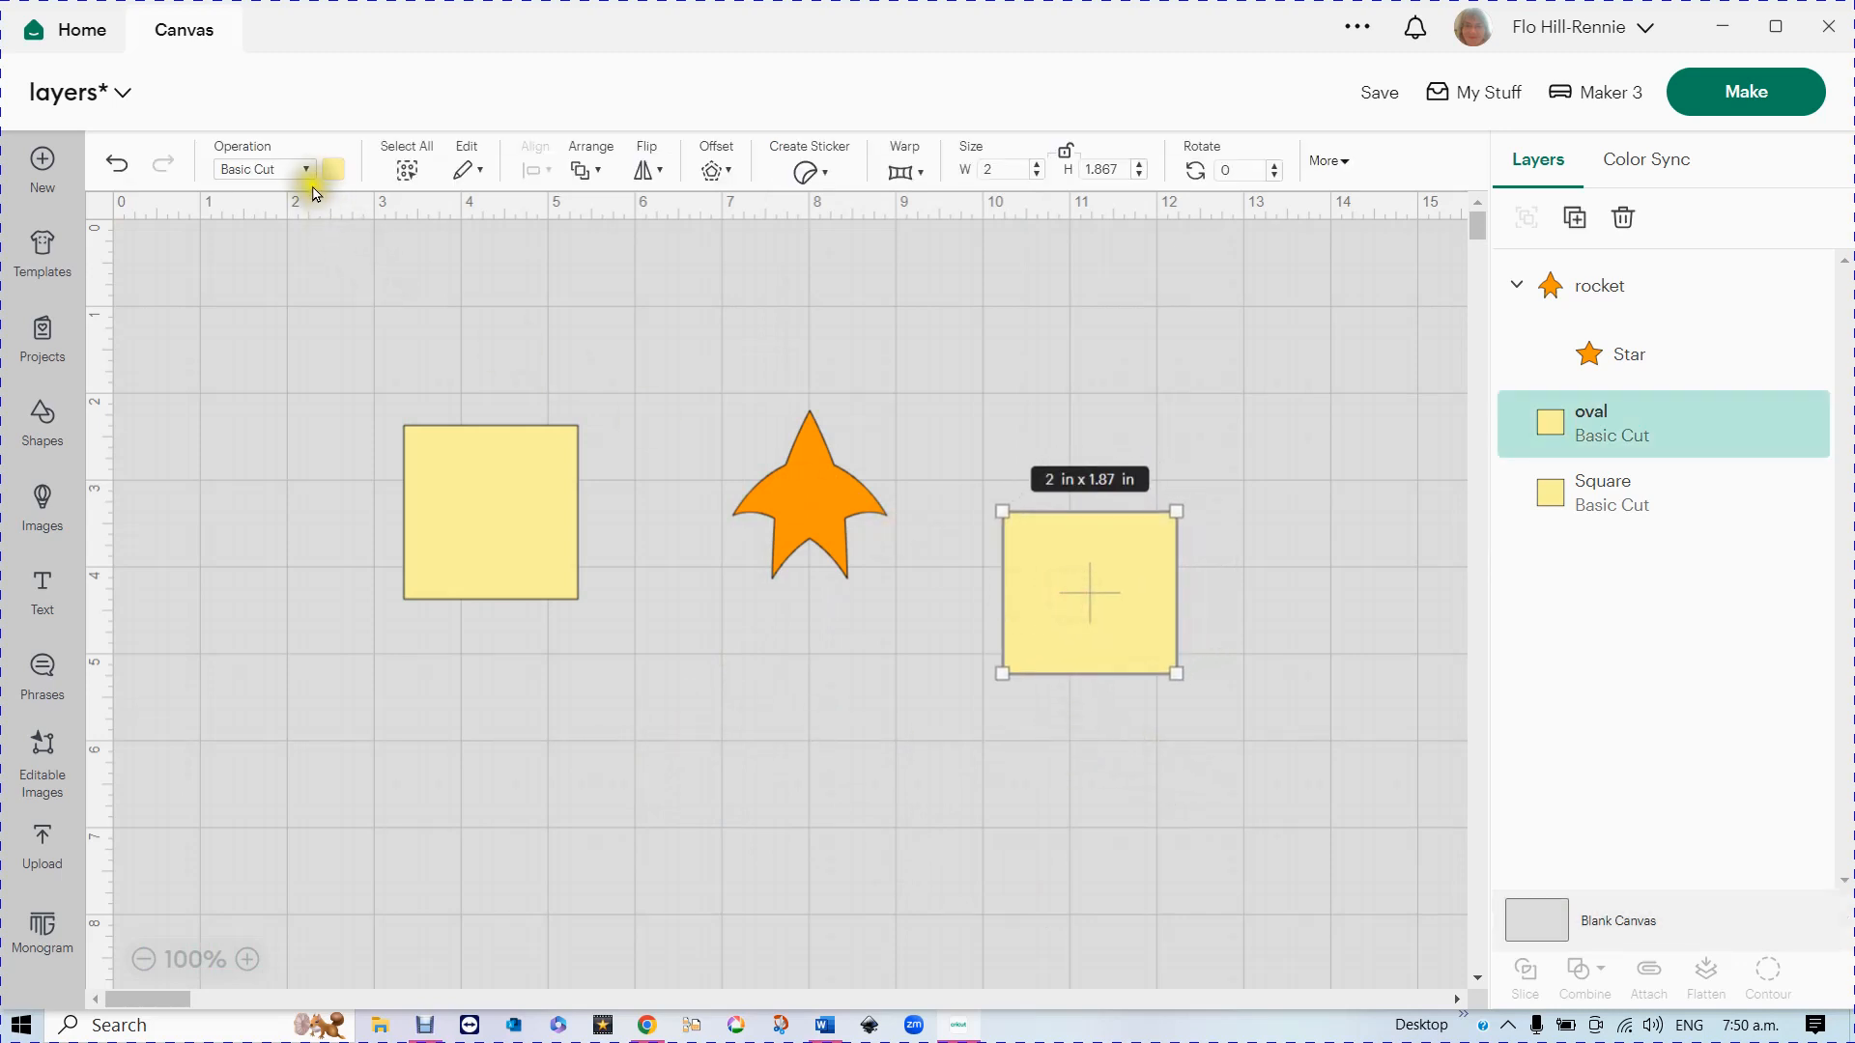
{"action": "left_click", "coordinate": [331, 174]}
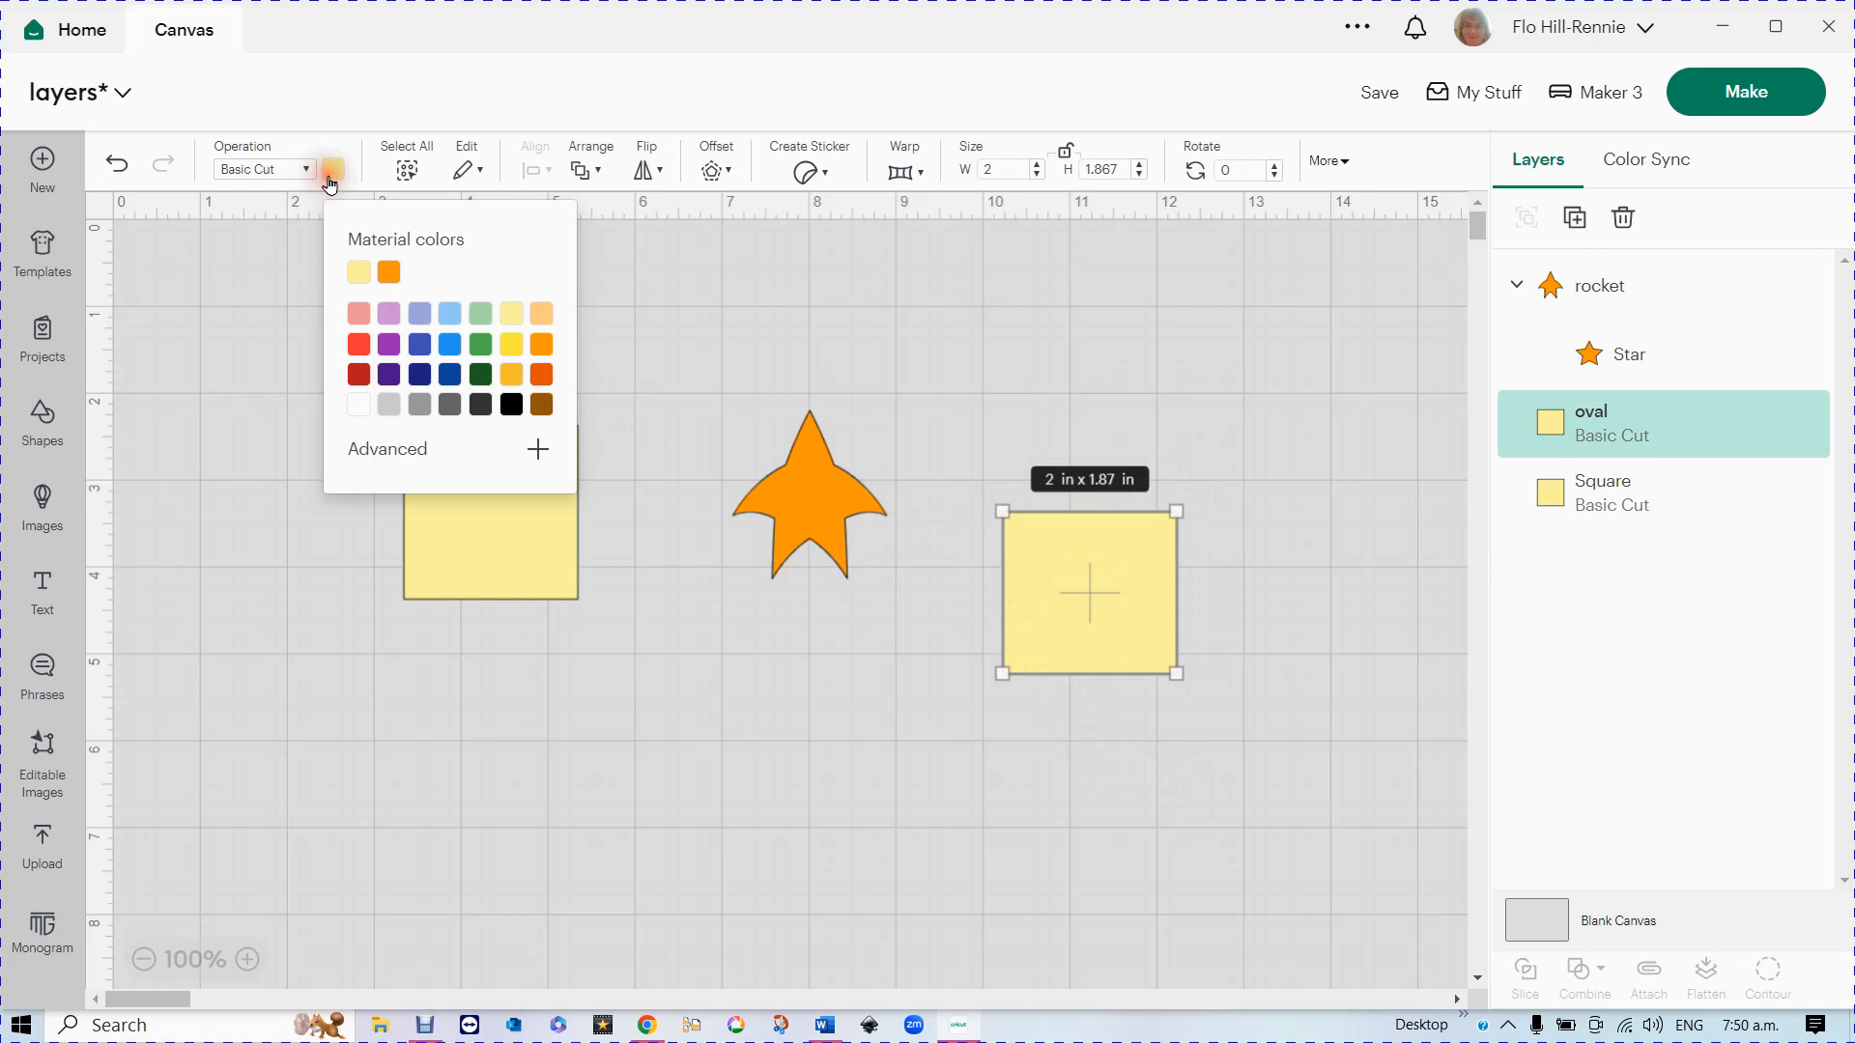
{"action": "left_click", "coordinate": [356, 406]}
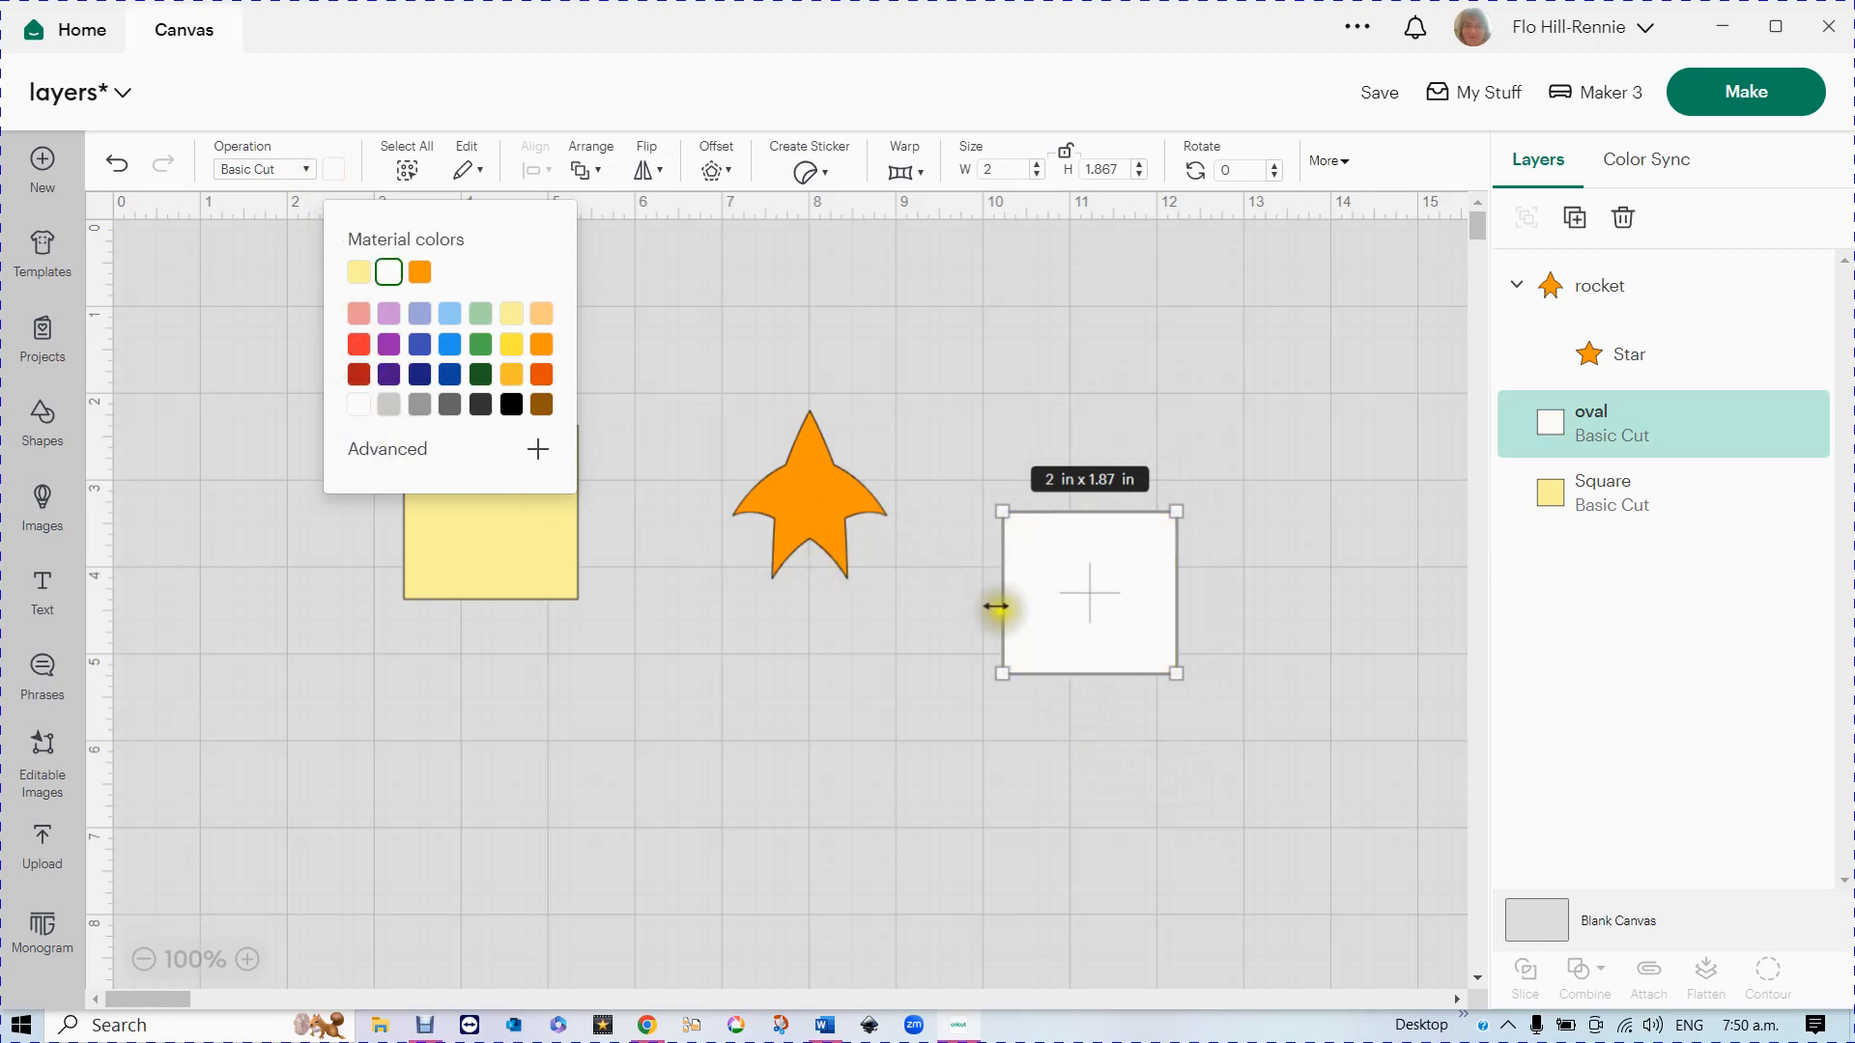
{"action": "left_click", "coordinate": [1006, 779]}
{"action": "left_click_drag", "start_coordinate": [1100, 631], "coordinate": [1053, 623]}
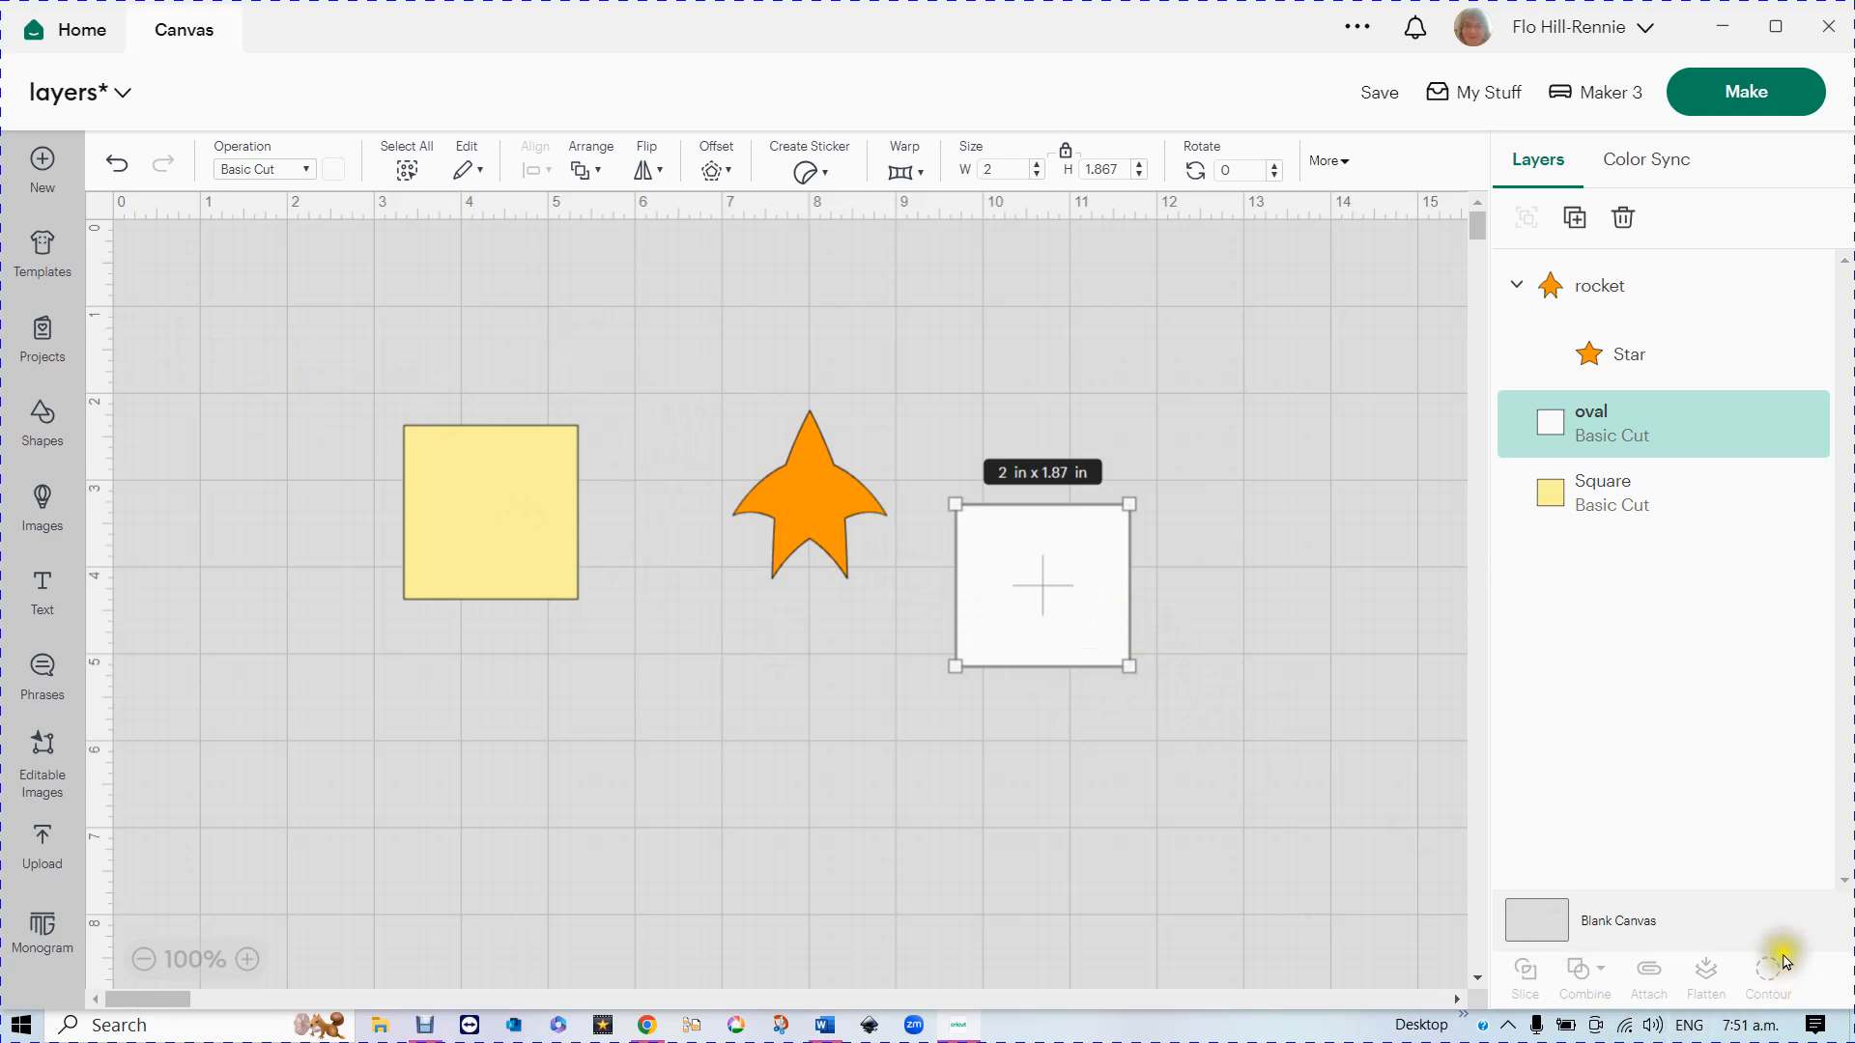
- Set the blank canvas colour to the white already used among the material colours
{"action": "left_click", "coordinate": [1711, 927]}
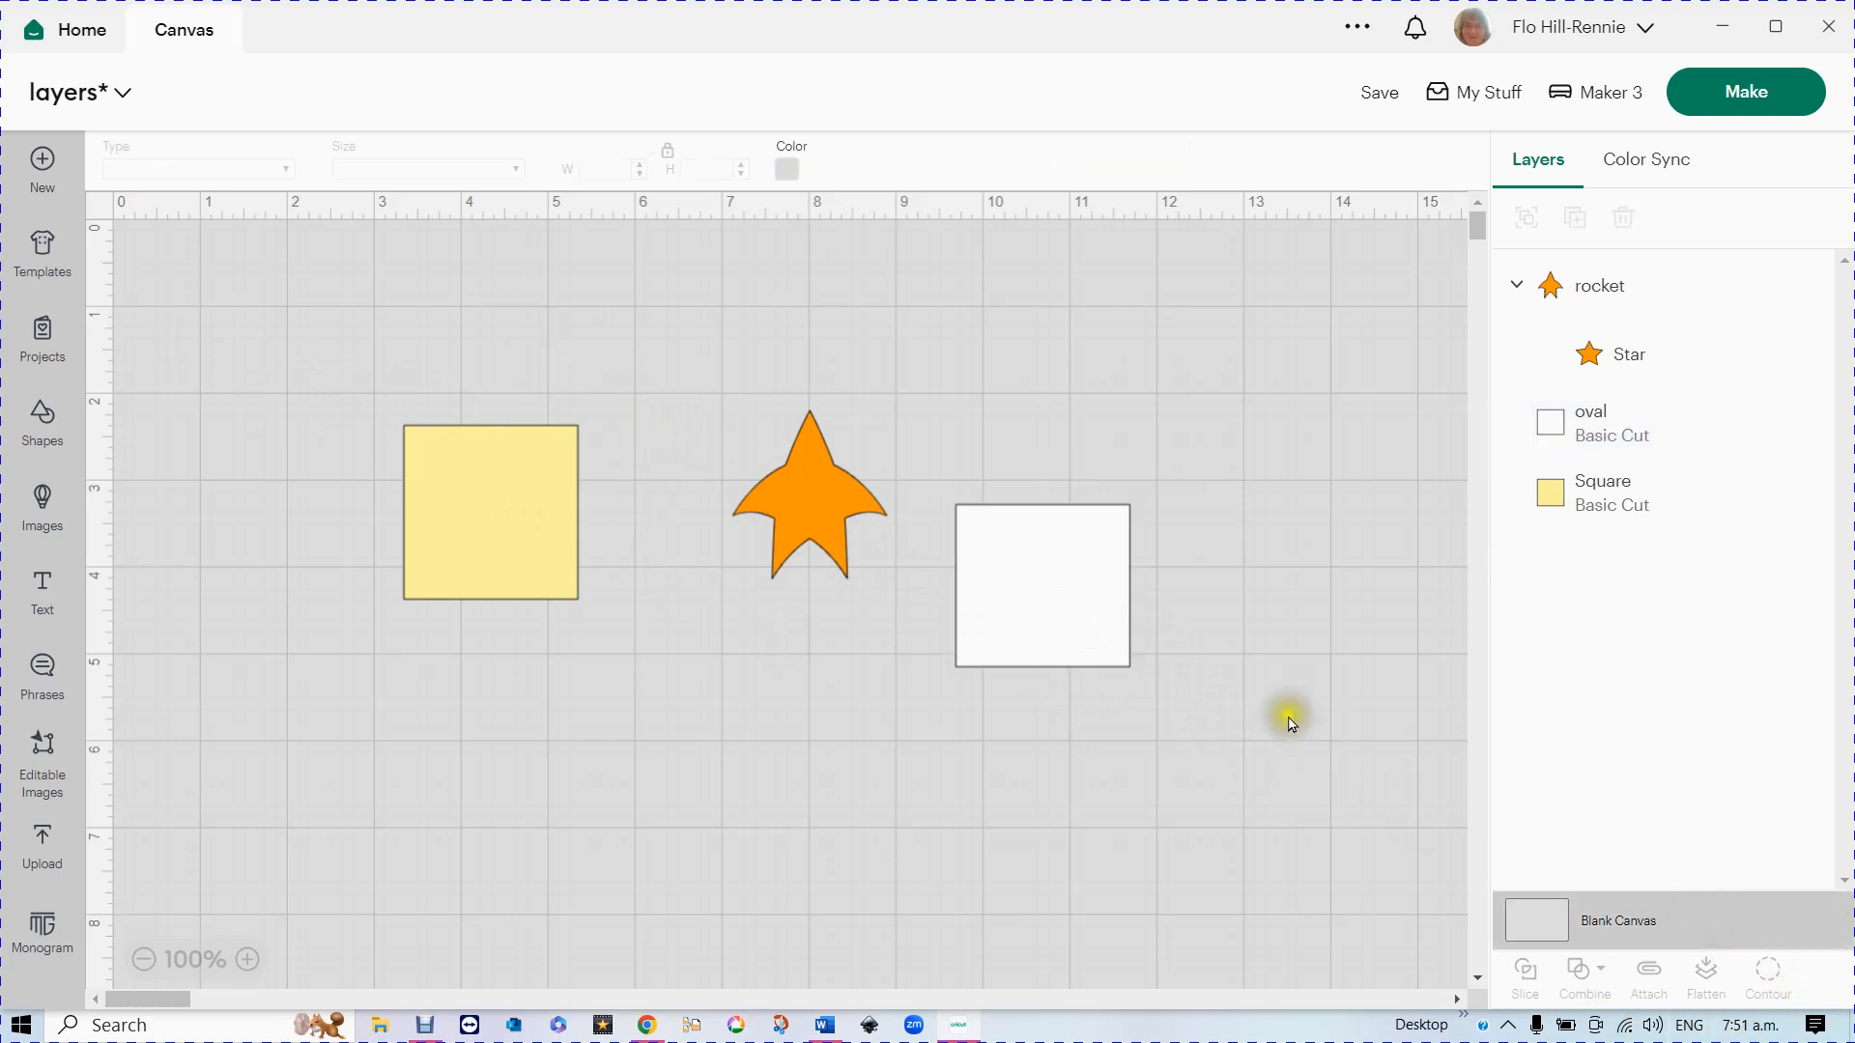
{"action": "left_click", "coordinate": [784, 174]}
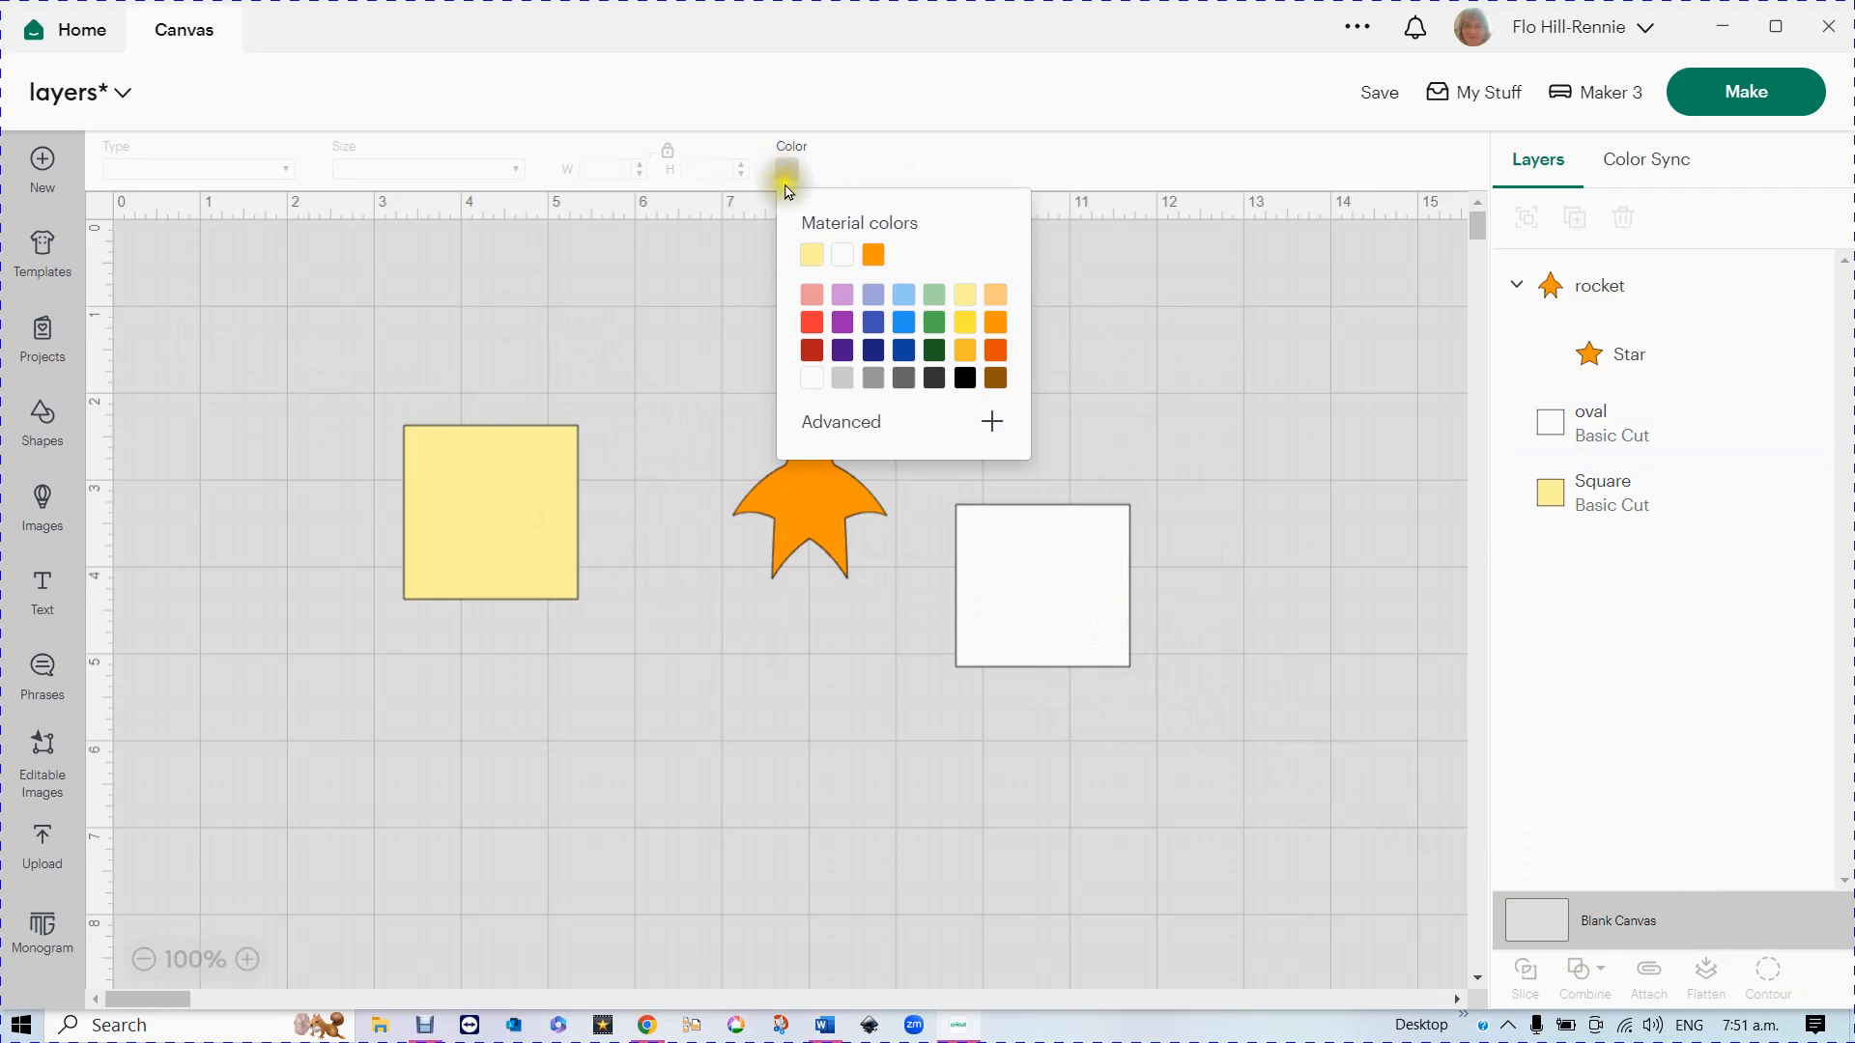
{"action": "left_click", "coordinate": [842, 259]}
{"action": "left_click", "coordinate": [1213, 884]}
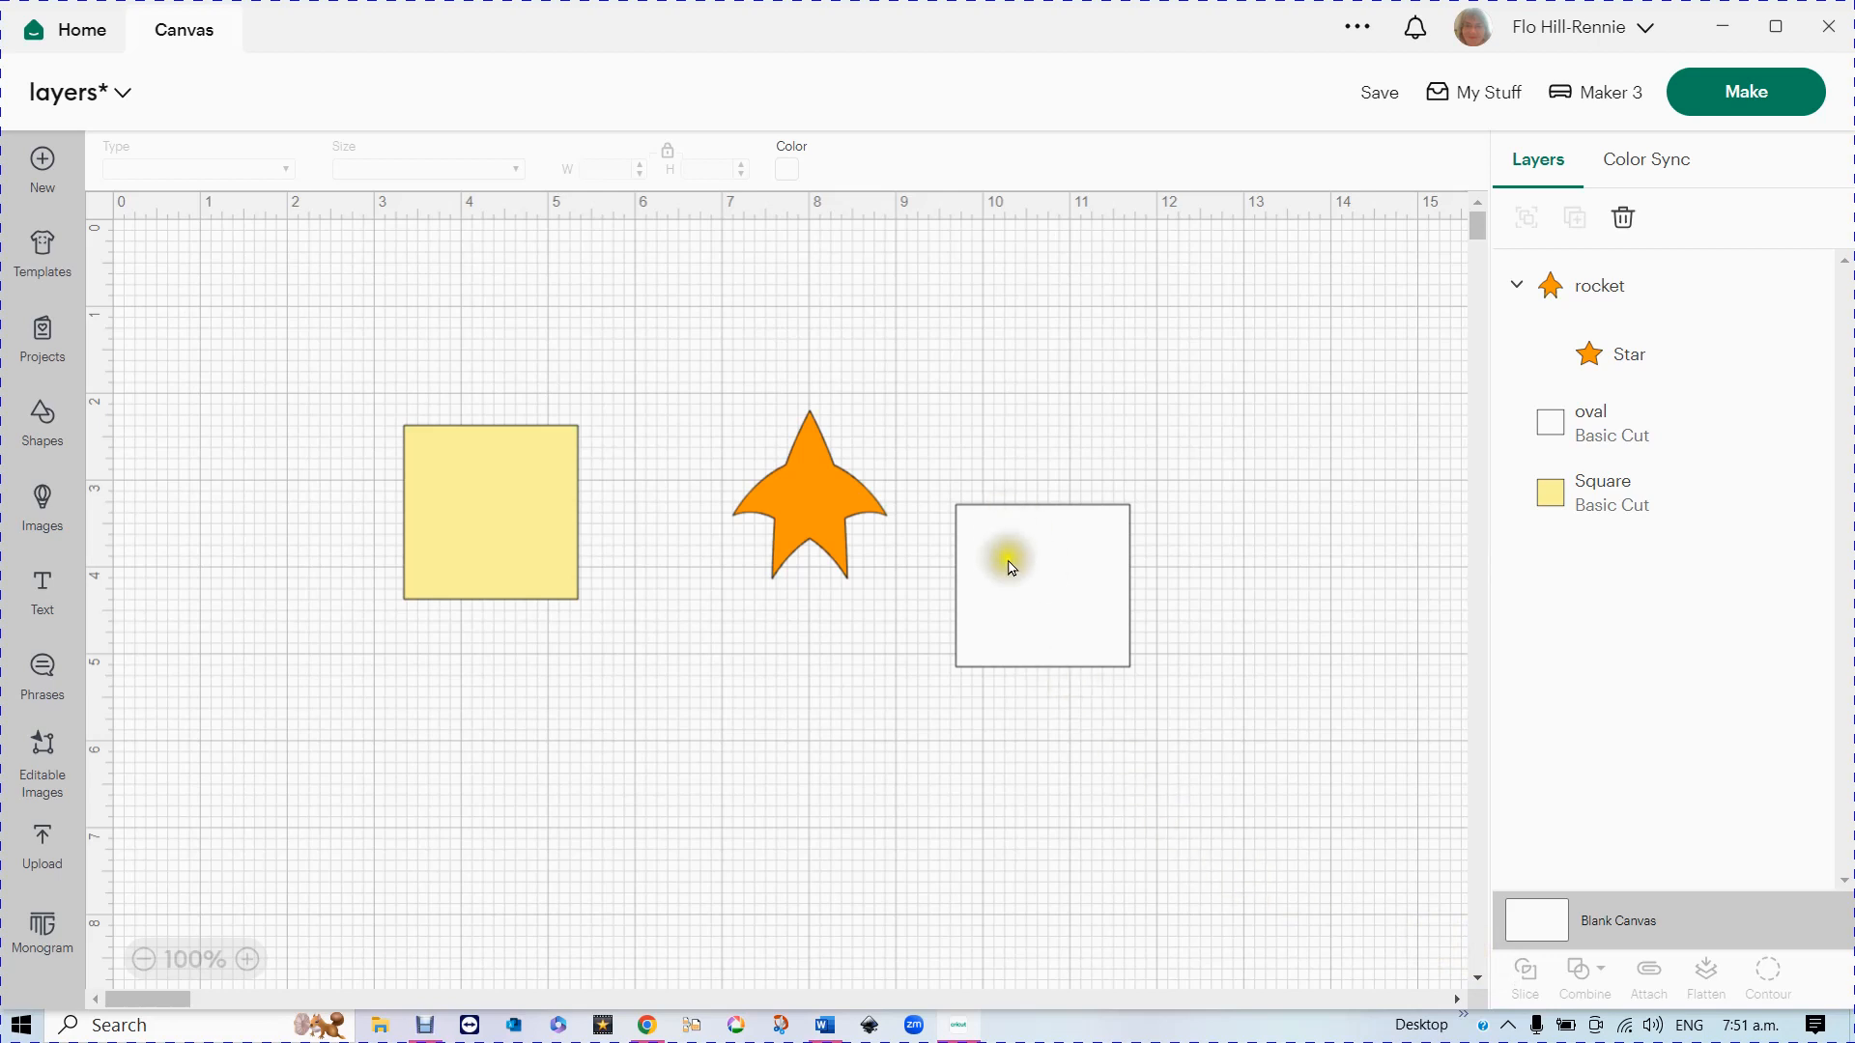
- Move the white square over the yellow square's lower-right corner and slice the two overlapping shapes
{"action": "left_click_drag", "start_coordinate": [1013, 558], "coordinate": [1022, 479]}
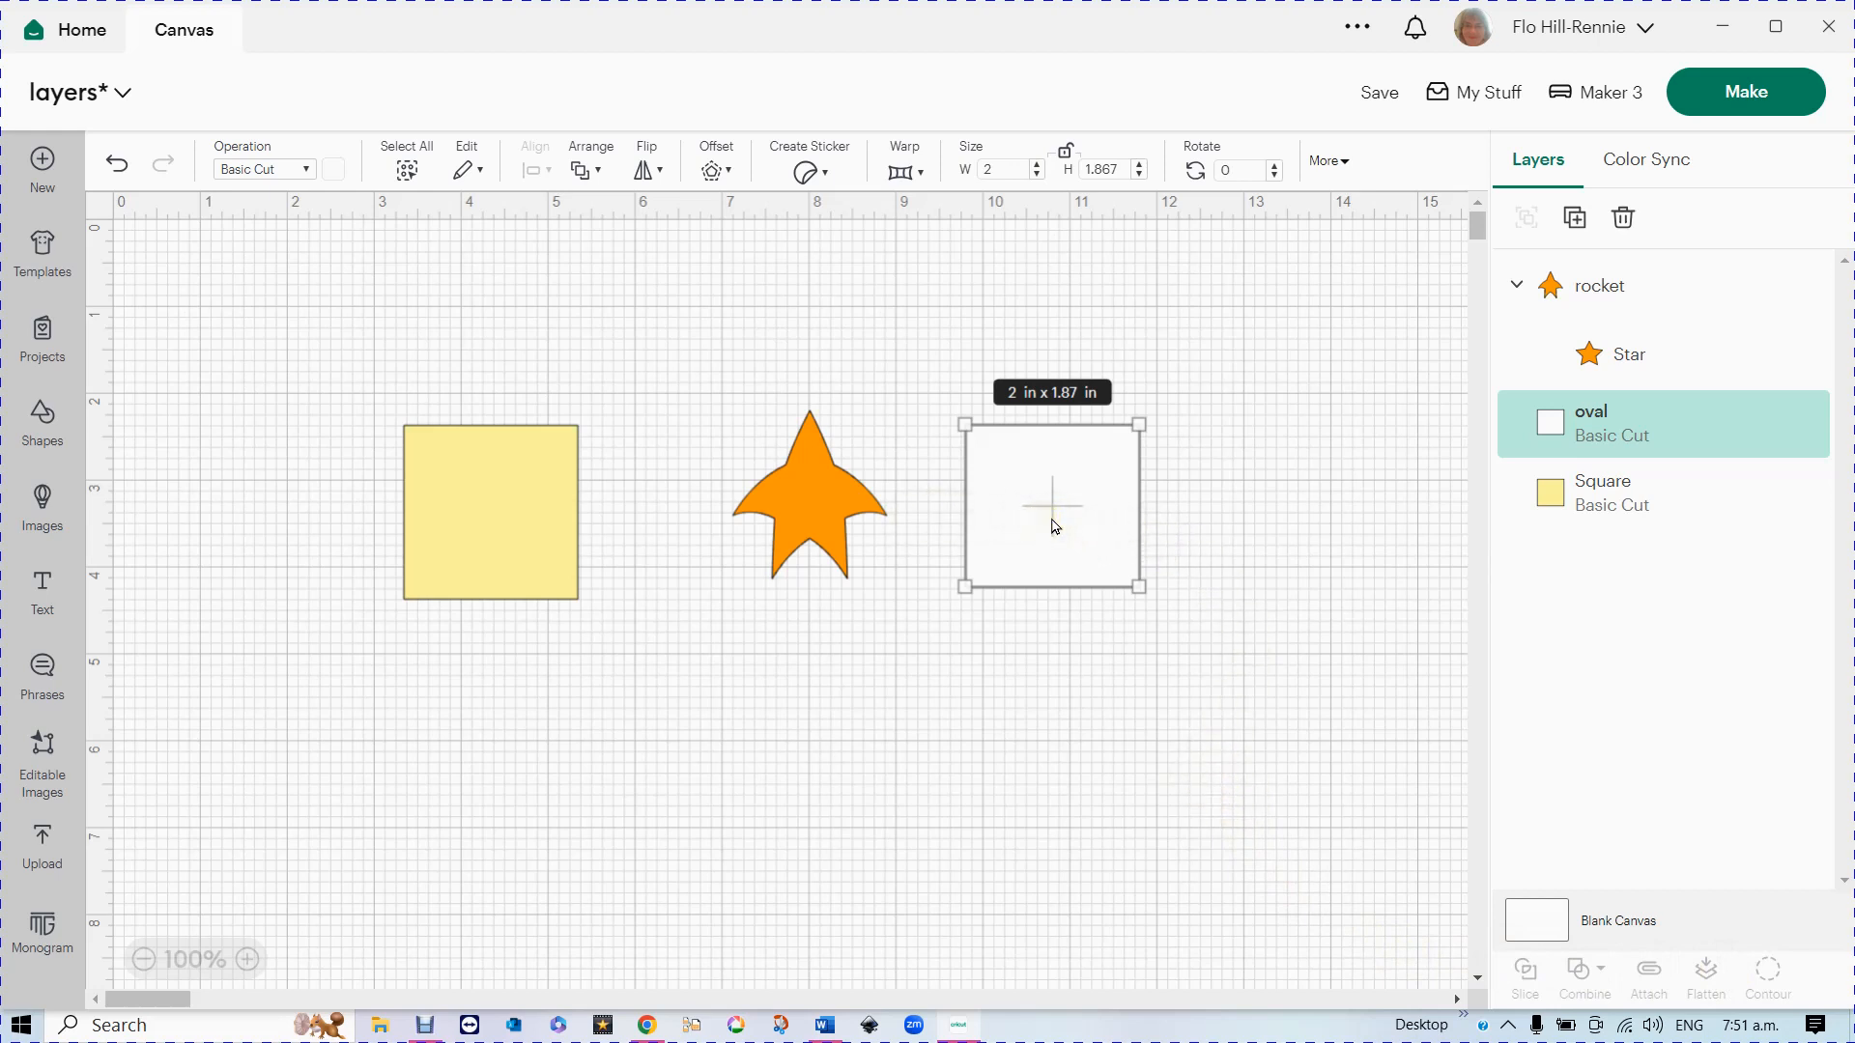
{"action": "left_click_drag", "start_coordinate": [1054, 526], "coordinate": [593, 621]}
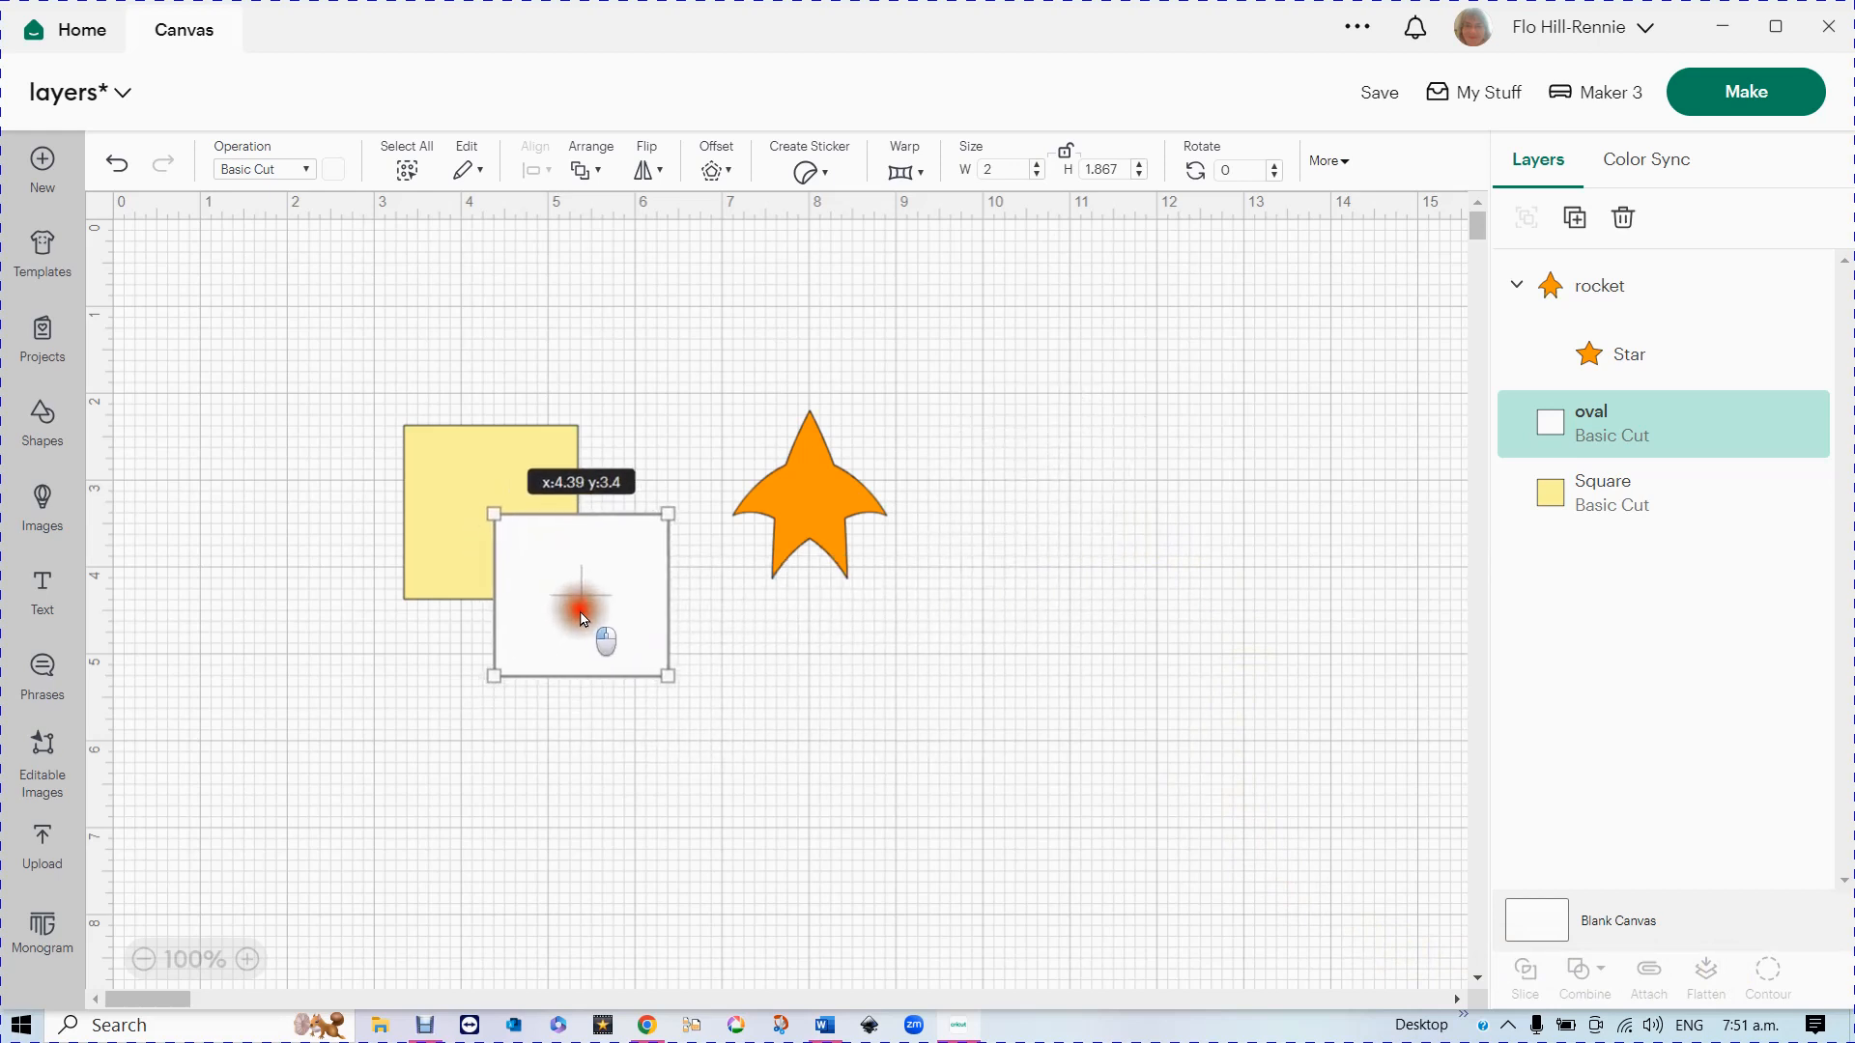
{"action": "left_click_drag", "start_coordinate": [325, 365], "coordinate": [695, 730]}
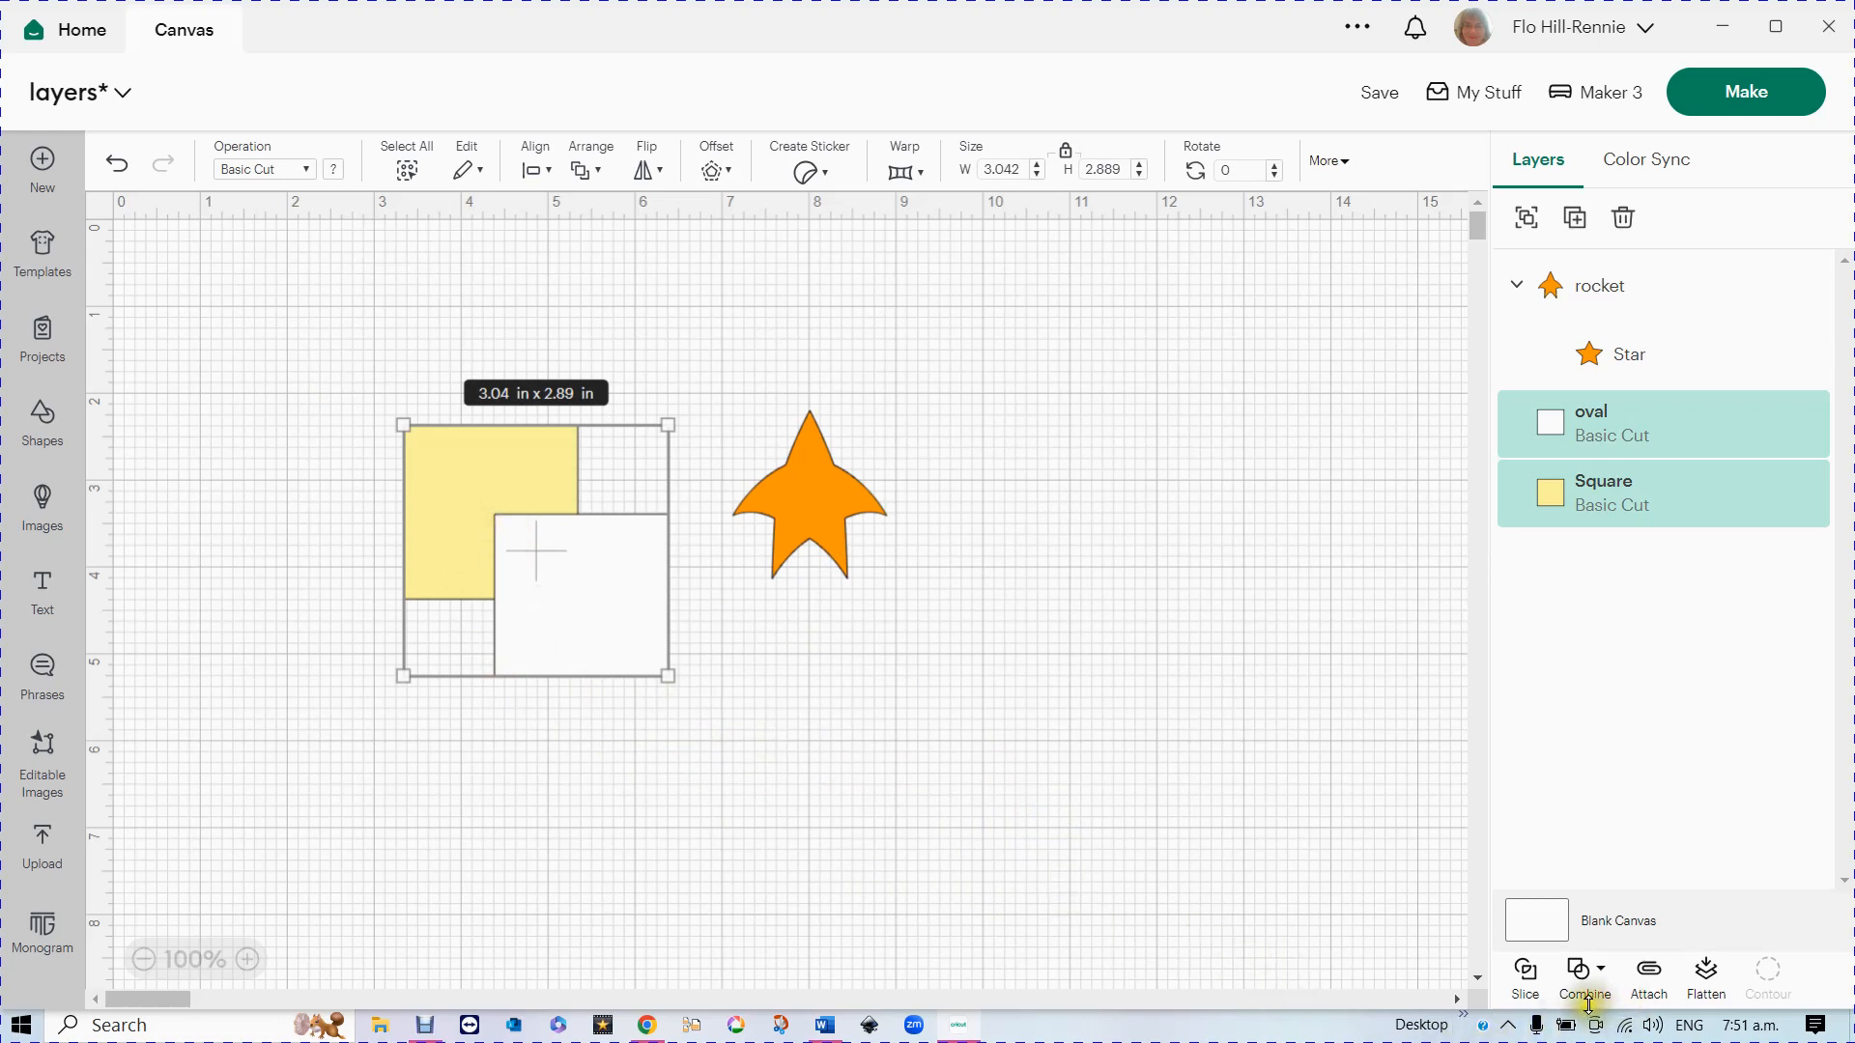
{"action": "left_click", "coordinate": [1526, 976]}
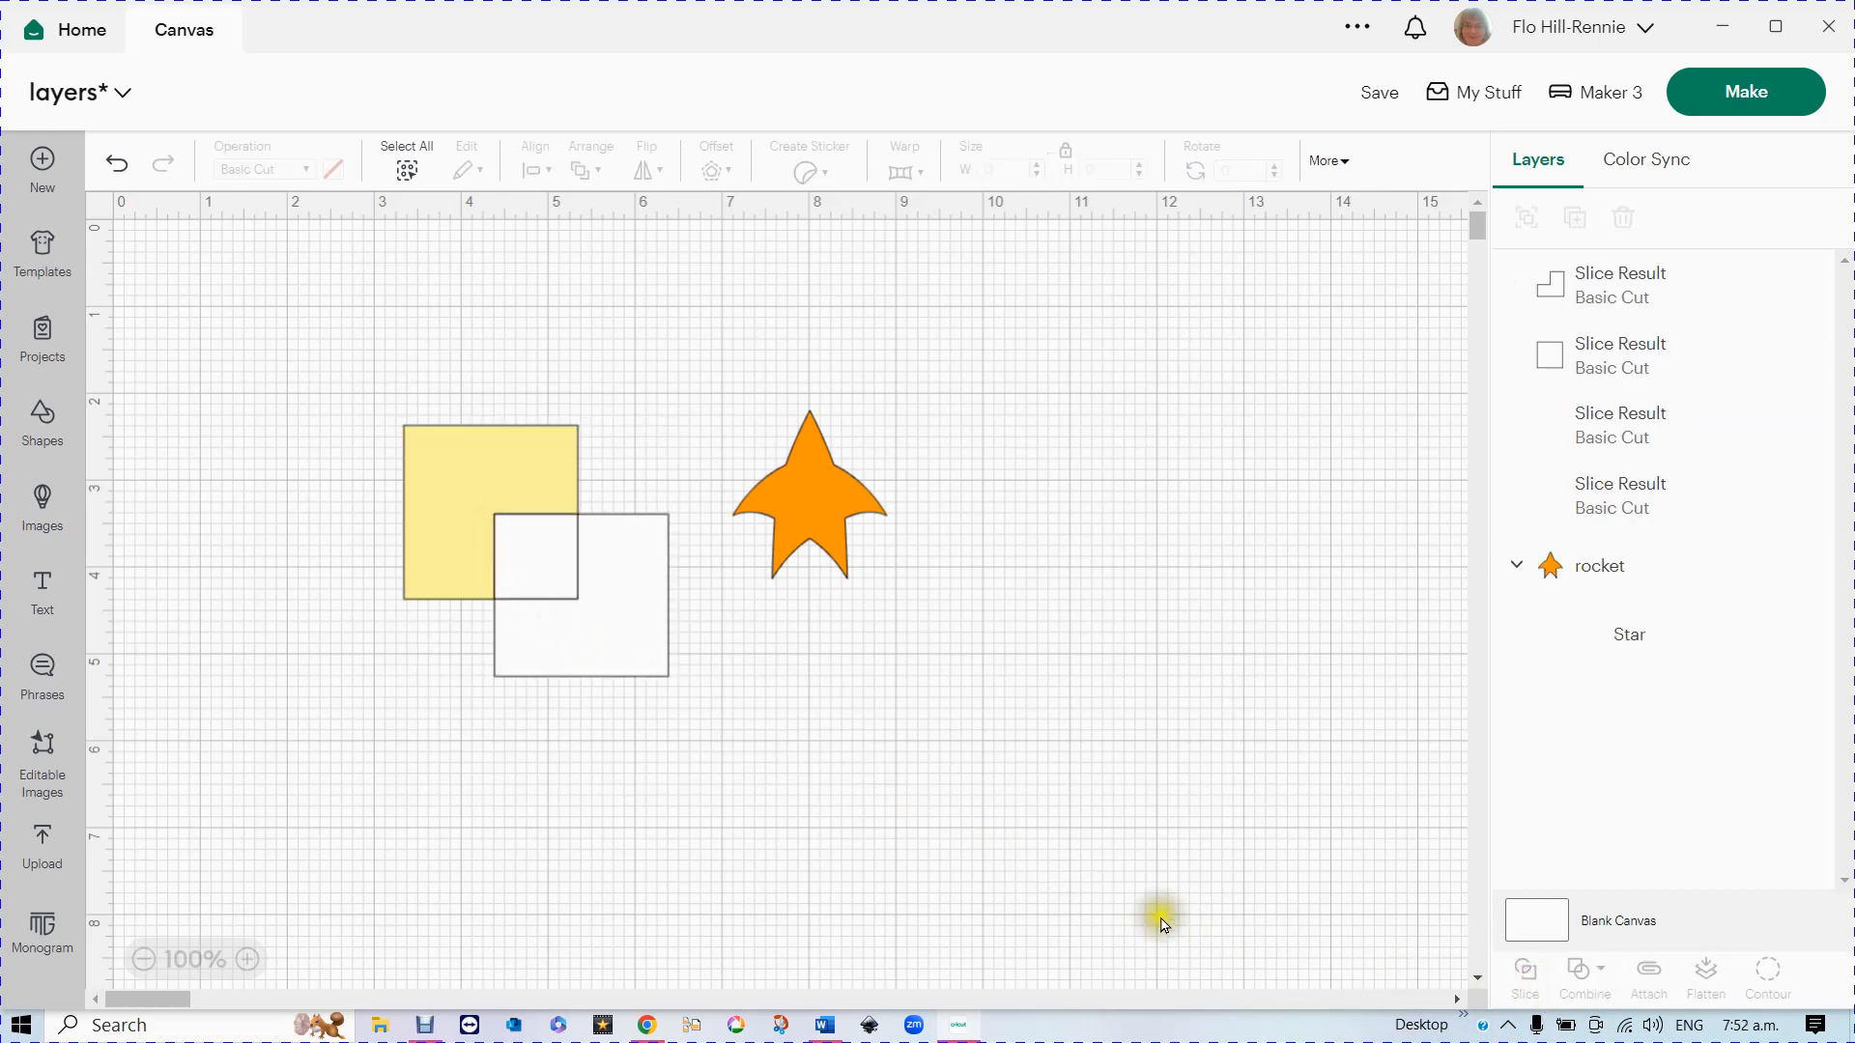
- Pull the slice results apart so the two L-shaped pieces and the two small squares lie separately
{"action": "left_click_drag", "start_coordinate": [618, 623], "coordinate": [752, 785]}
{"action": "left_click_drag", "start_coordinate": [426, 488], "coordinate": [299, 426]}
{"action": "left_click_drag", "start_coordinate": [513, 551], "coordinate": [427, 553]}
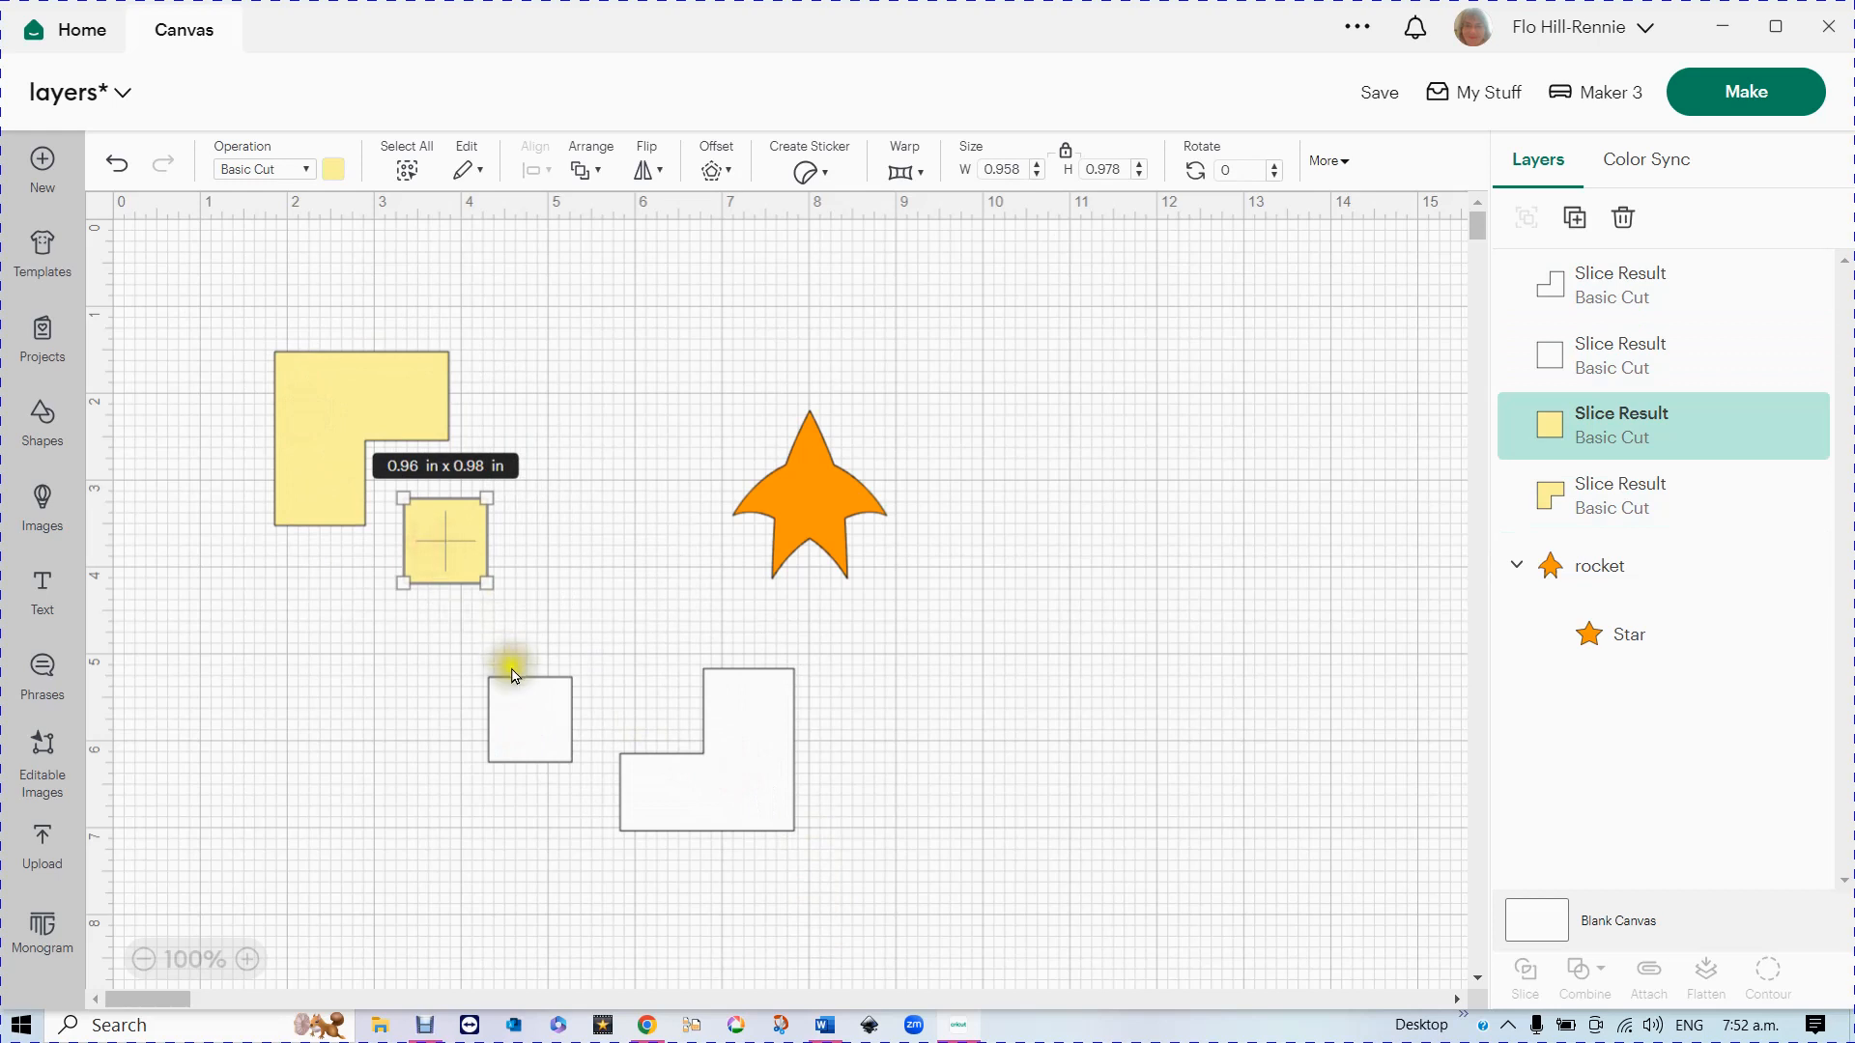
{"action": "left_click_drag", "start_coordinate": [542, 696], "coordinate": [620, 657]}
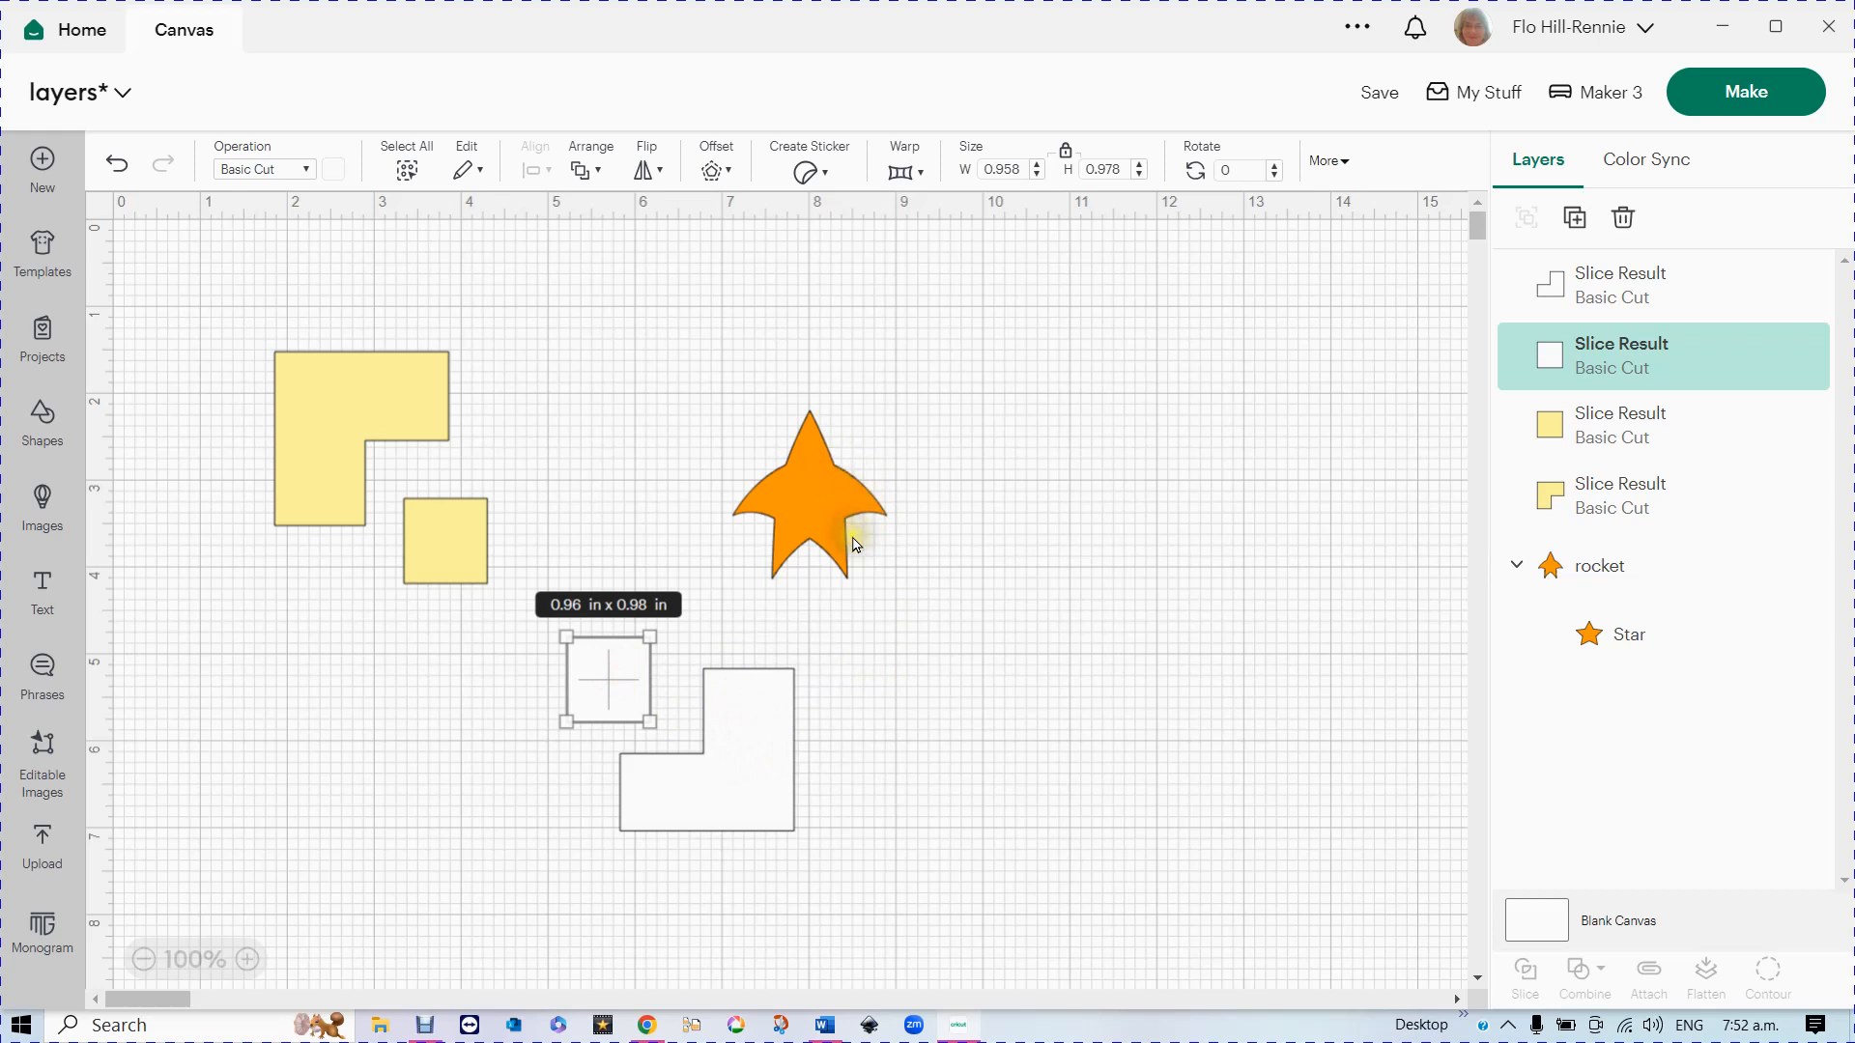
- Move the white L-shaped piece beside the yellow pieces and place the small white square beneath it
{"action": "left_click_drag", "start_coordinate": [758, 811], "coordinate": [826, 821]}
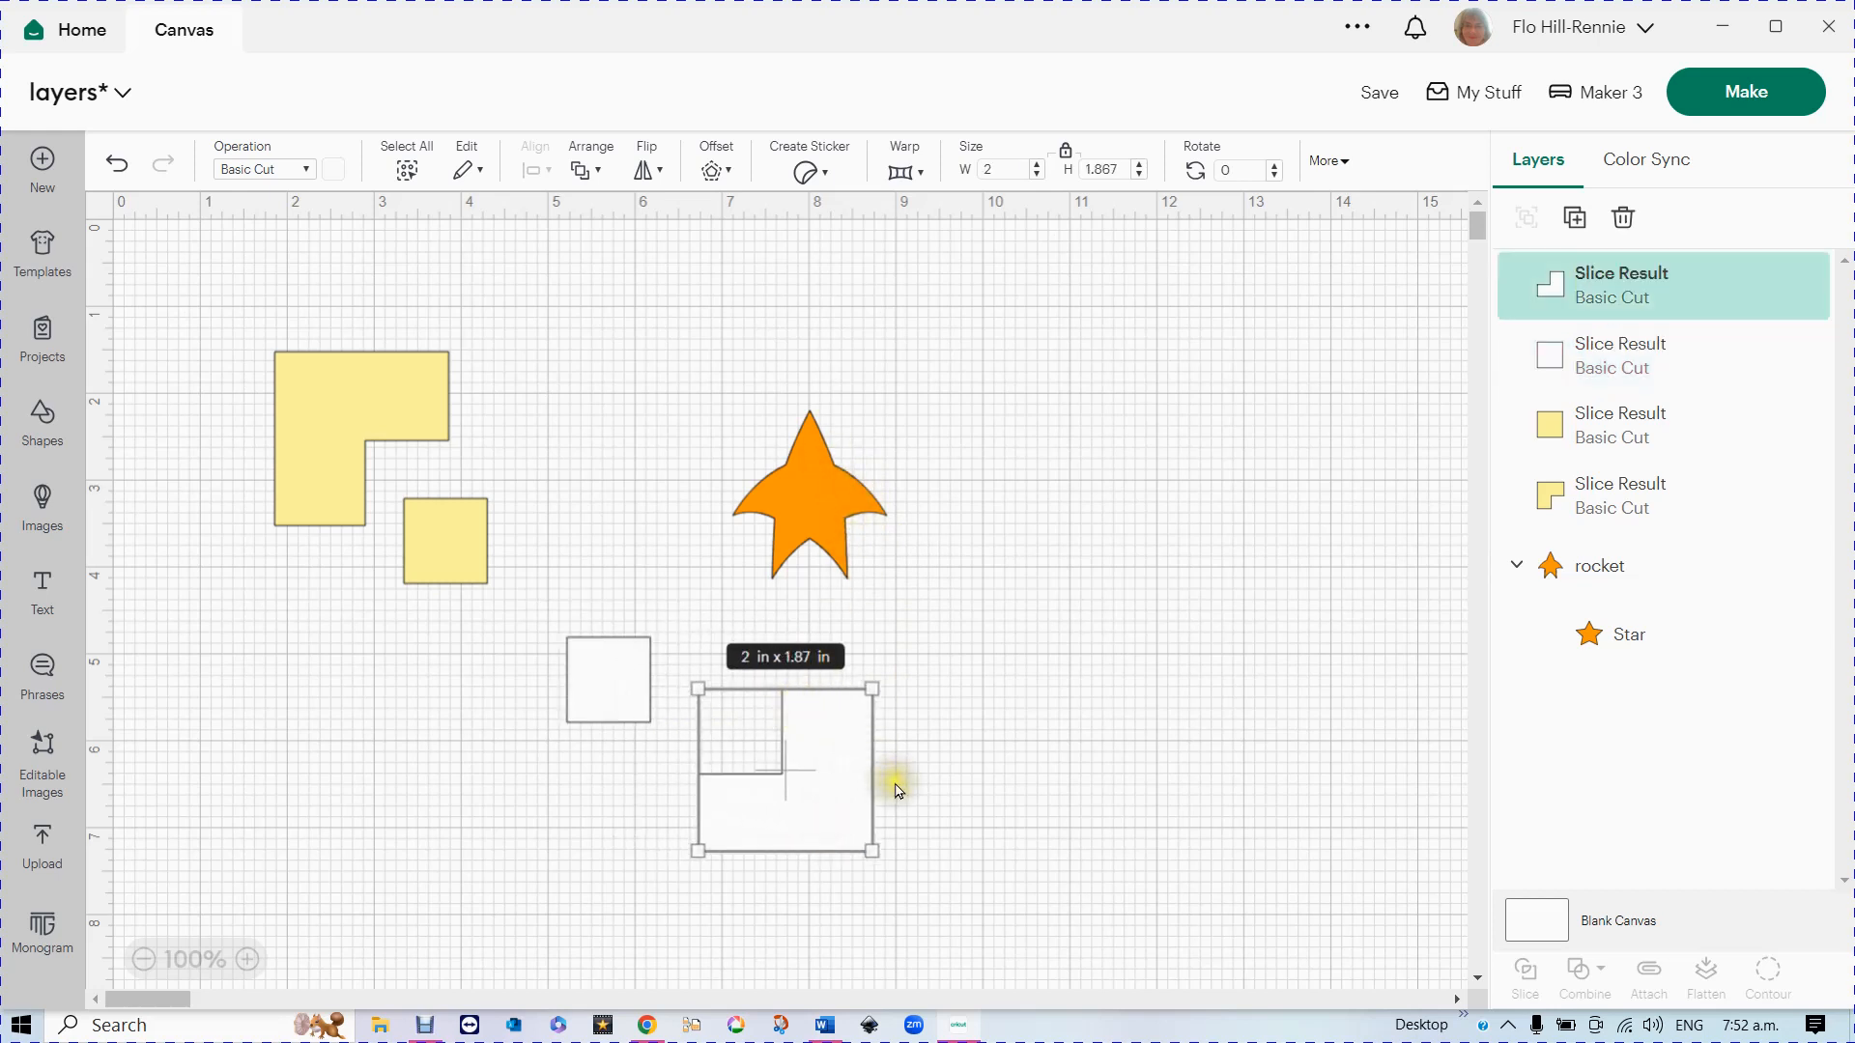
{"action": "left_click_drag", "start_coordinate": [838, 778], "coordinate": [1028, 763]}
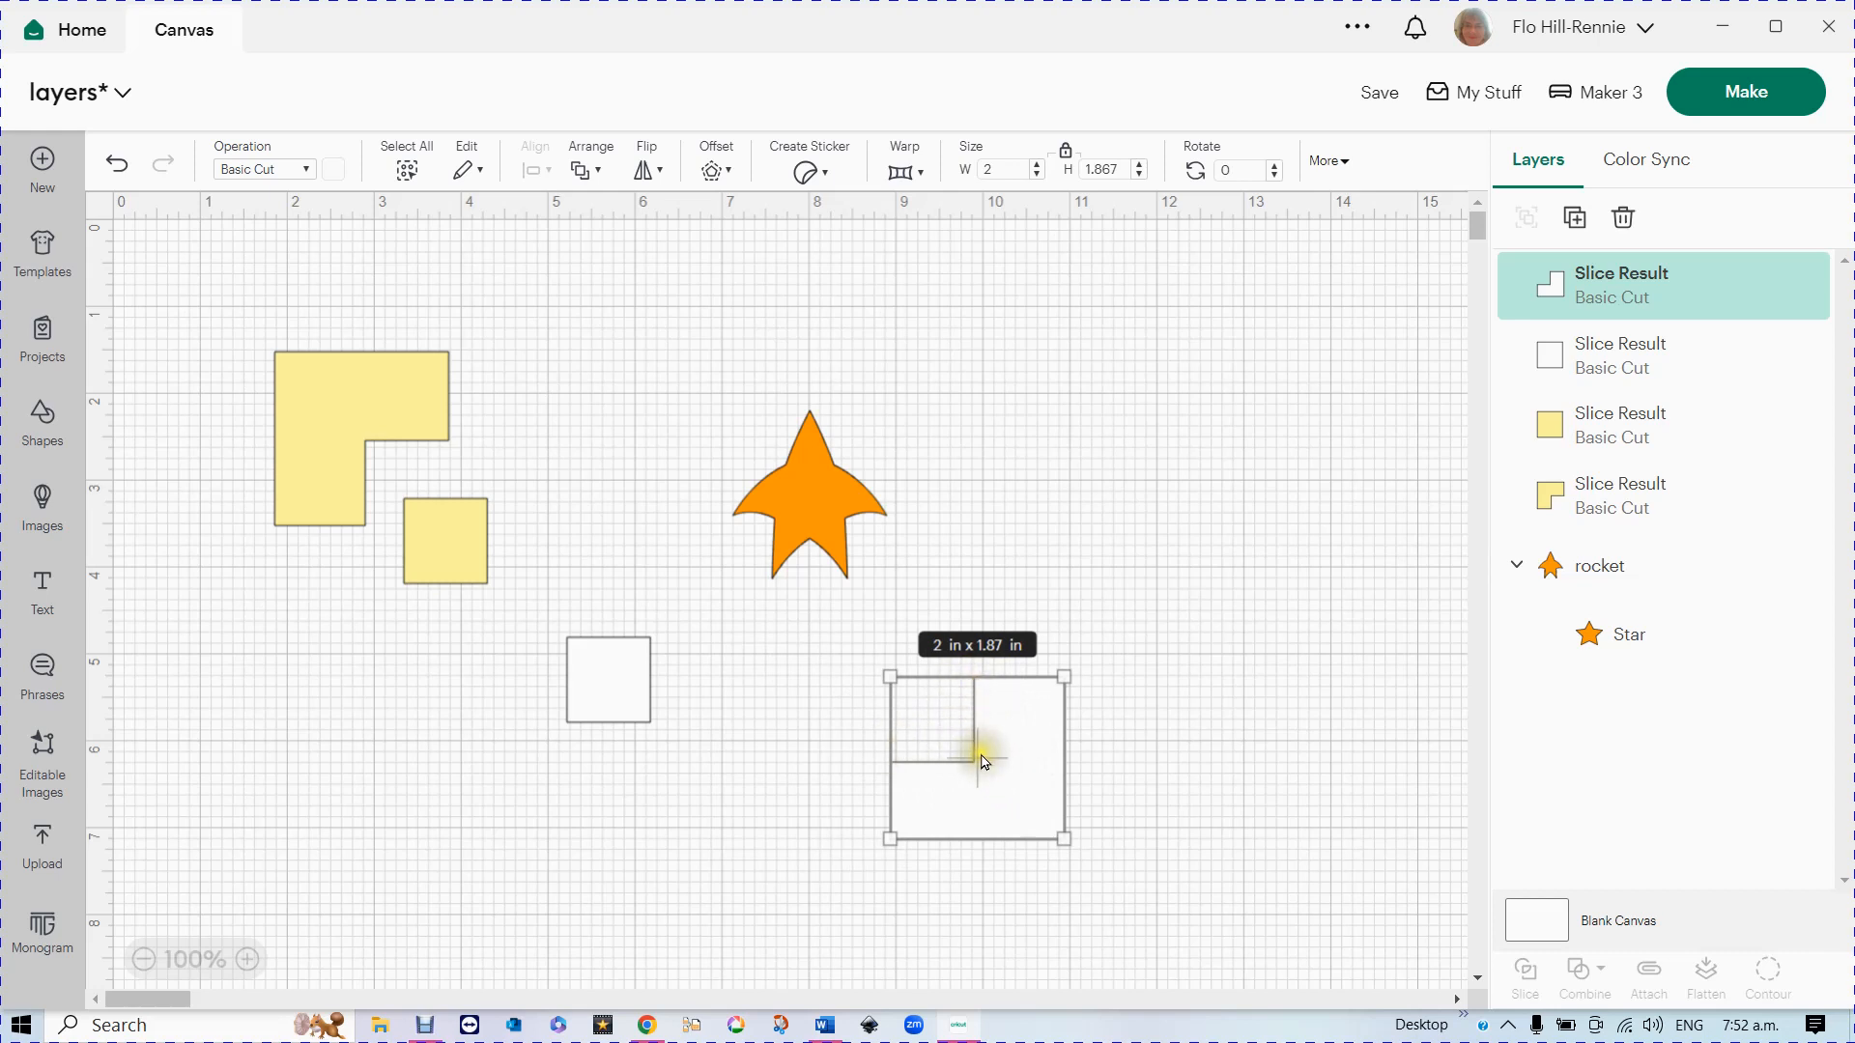
{"action": "left_click_drag", "start_coordinate": [1011, 814], "coordinate": [641, 445]}
{"action": "left_click", "coordinate": [693, 796]}
{"action": "left_click_drag", "start_coordinate": [630, 678], "coordinate": [589, 603]}
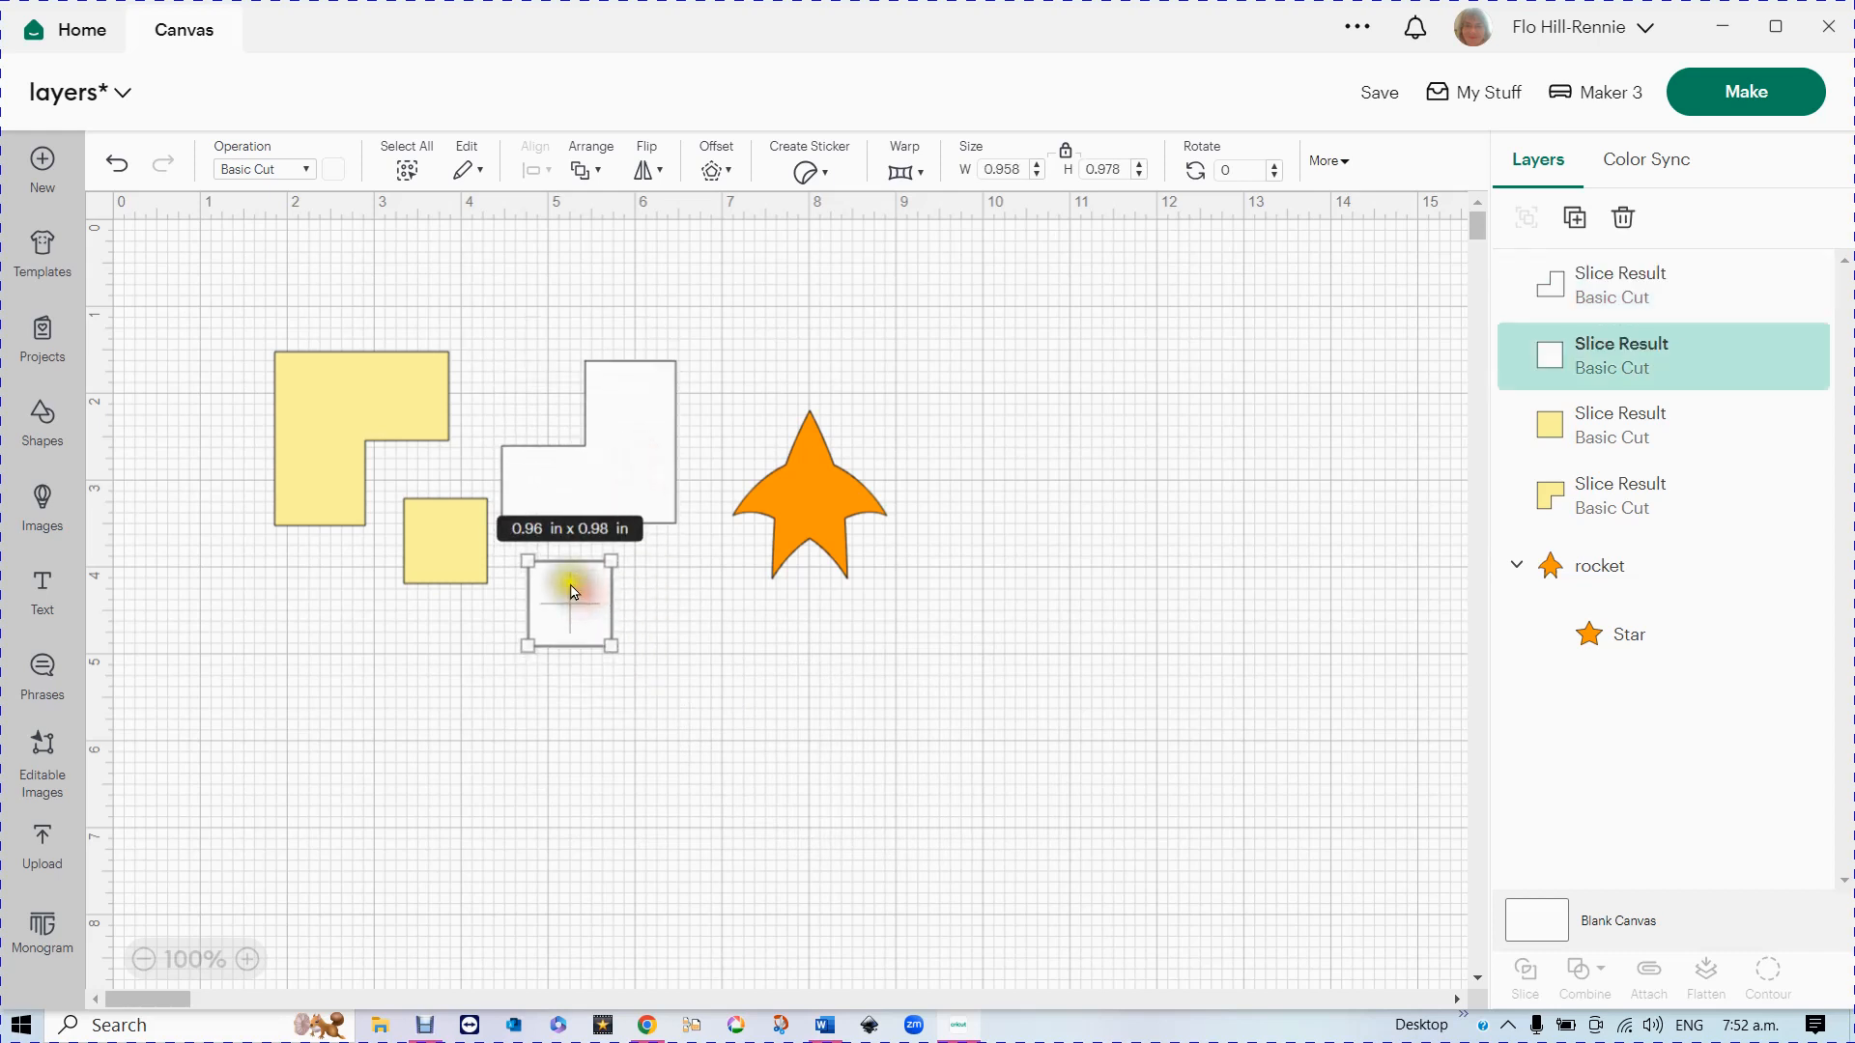
- Undo the moves of the sliced pieces and the slice itself, back to the two overlapping squares
{"action": "left_click", "coordinate": [117, 172]}
{"action": "left_click", "coordinate": [121, 175]}
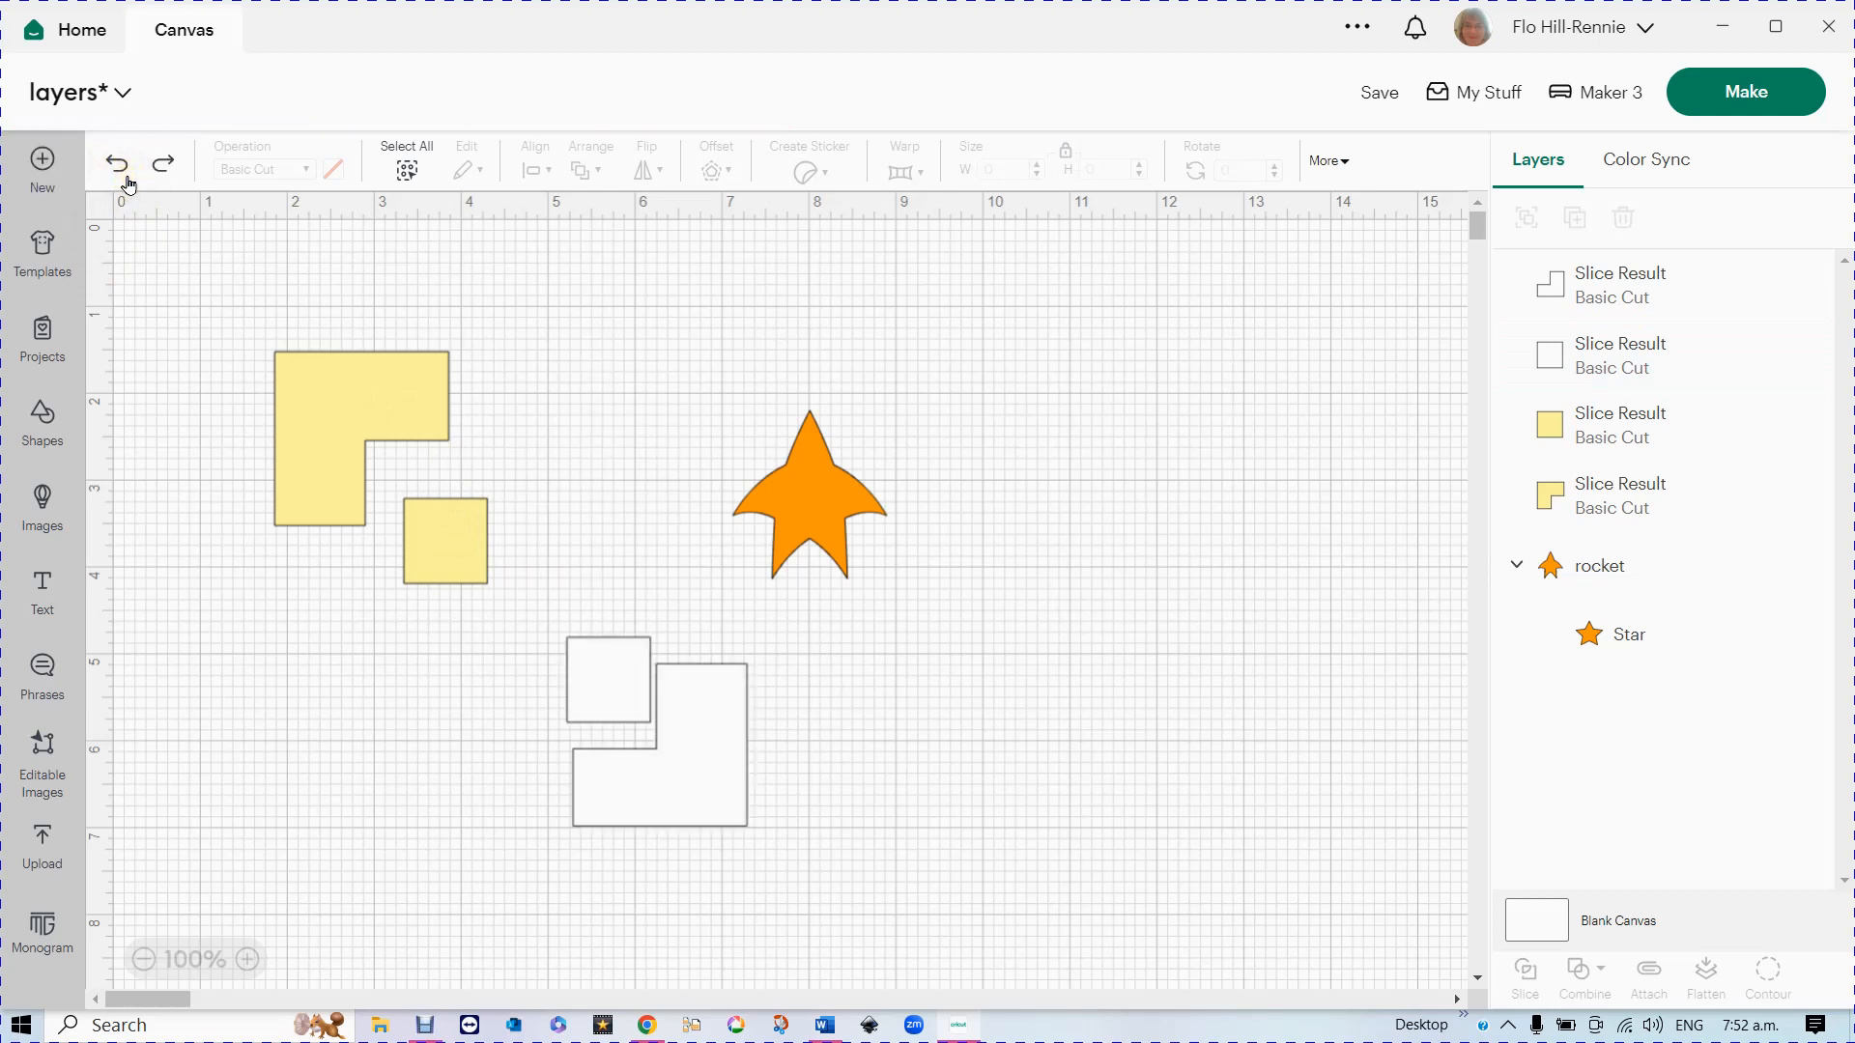
{"action": "left_click", "coordinate": [120, 174]}
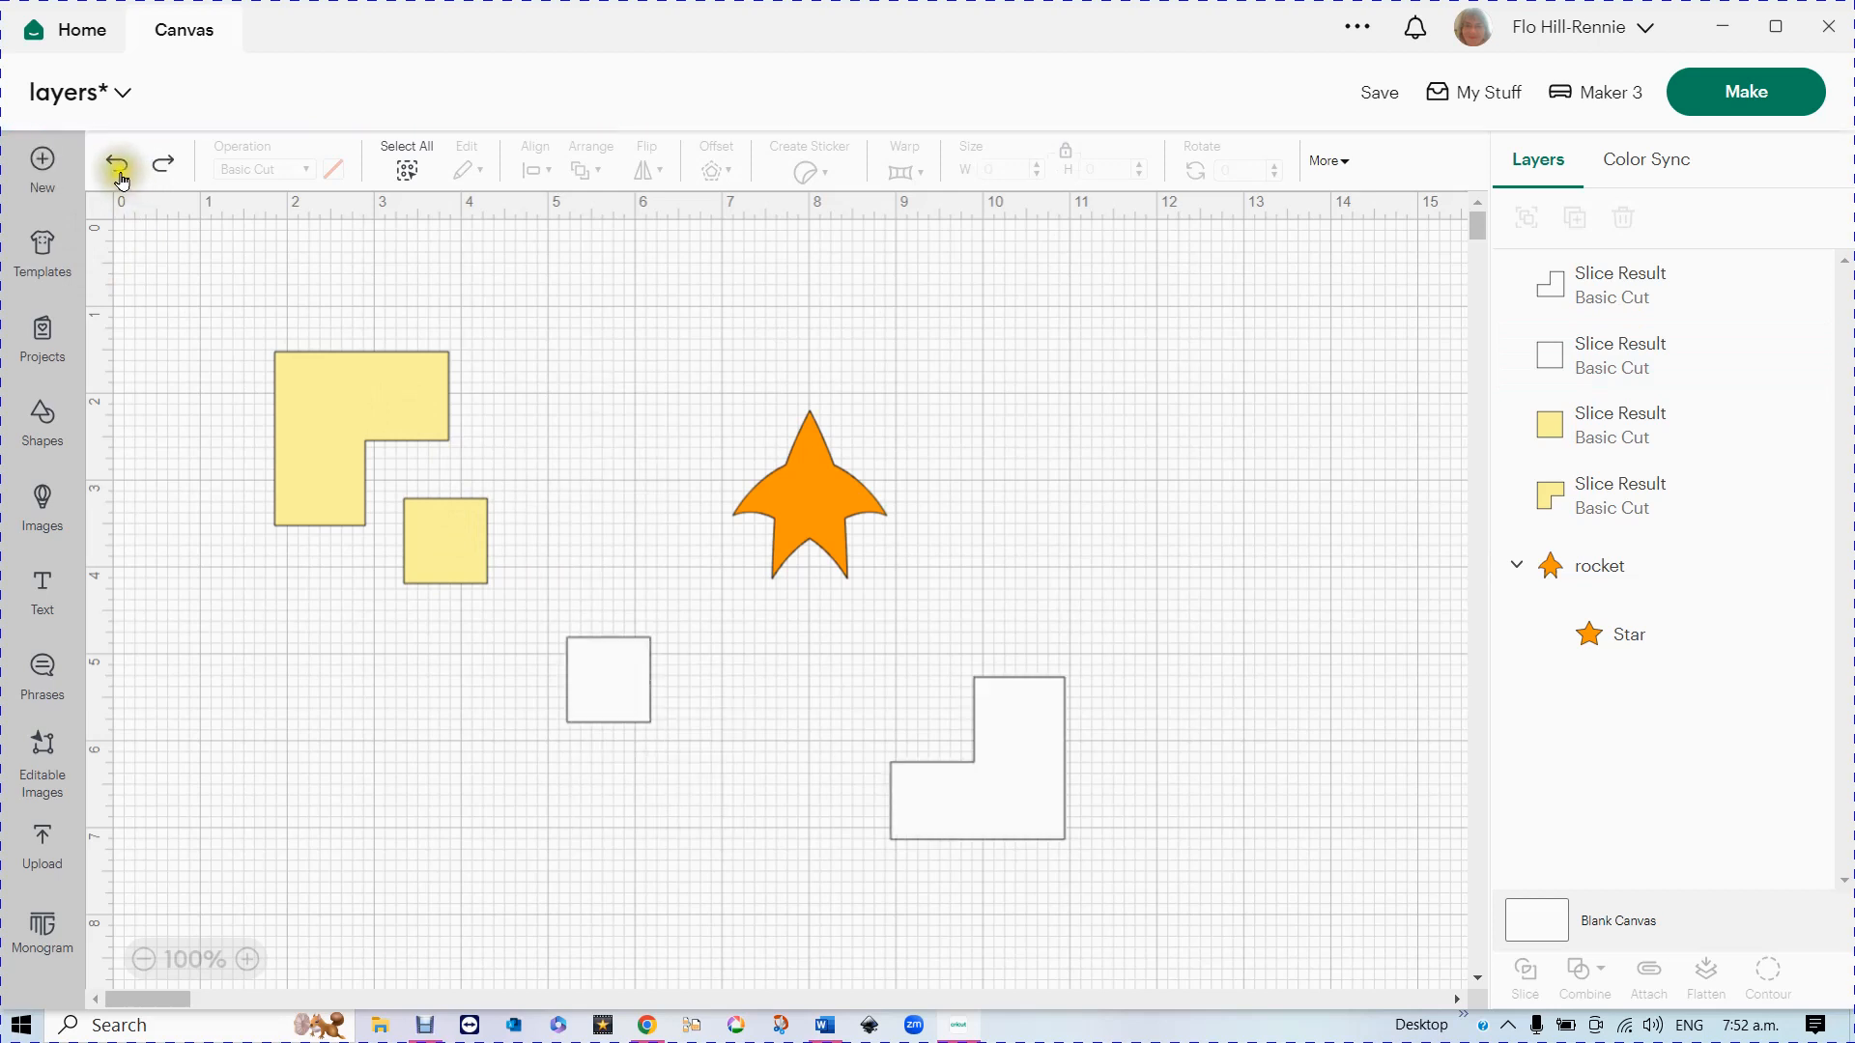
{"action": "left_click", "coordinate": [121, 173]}
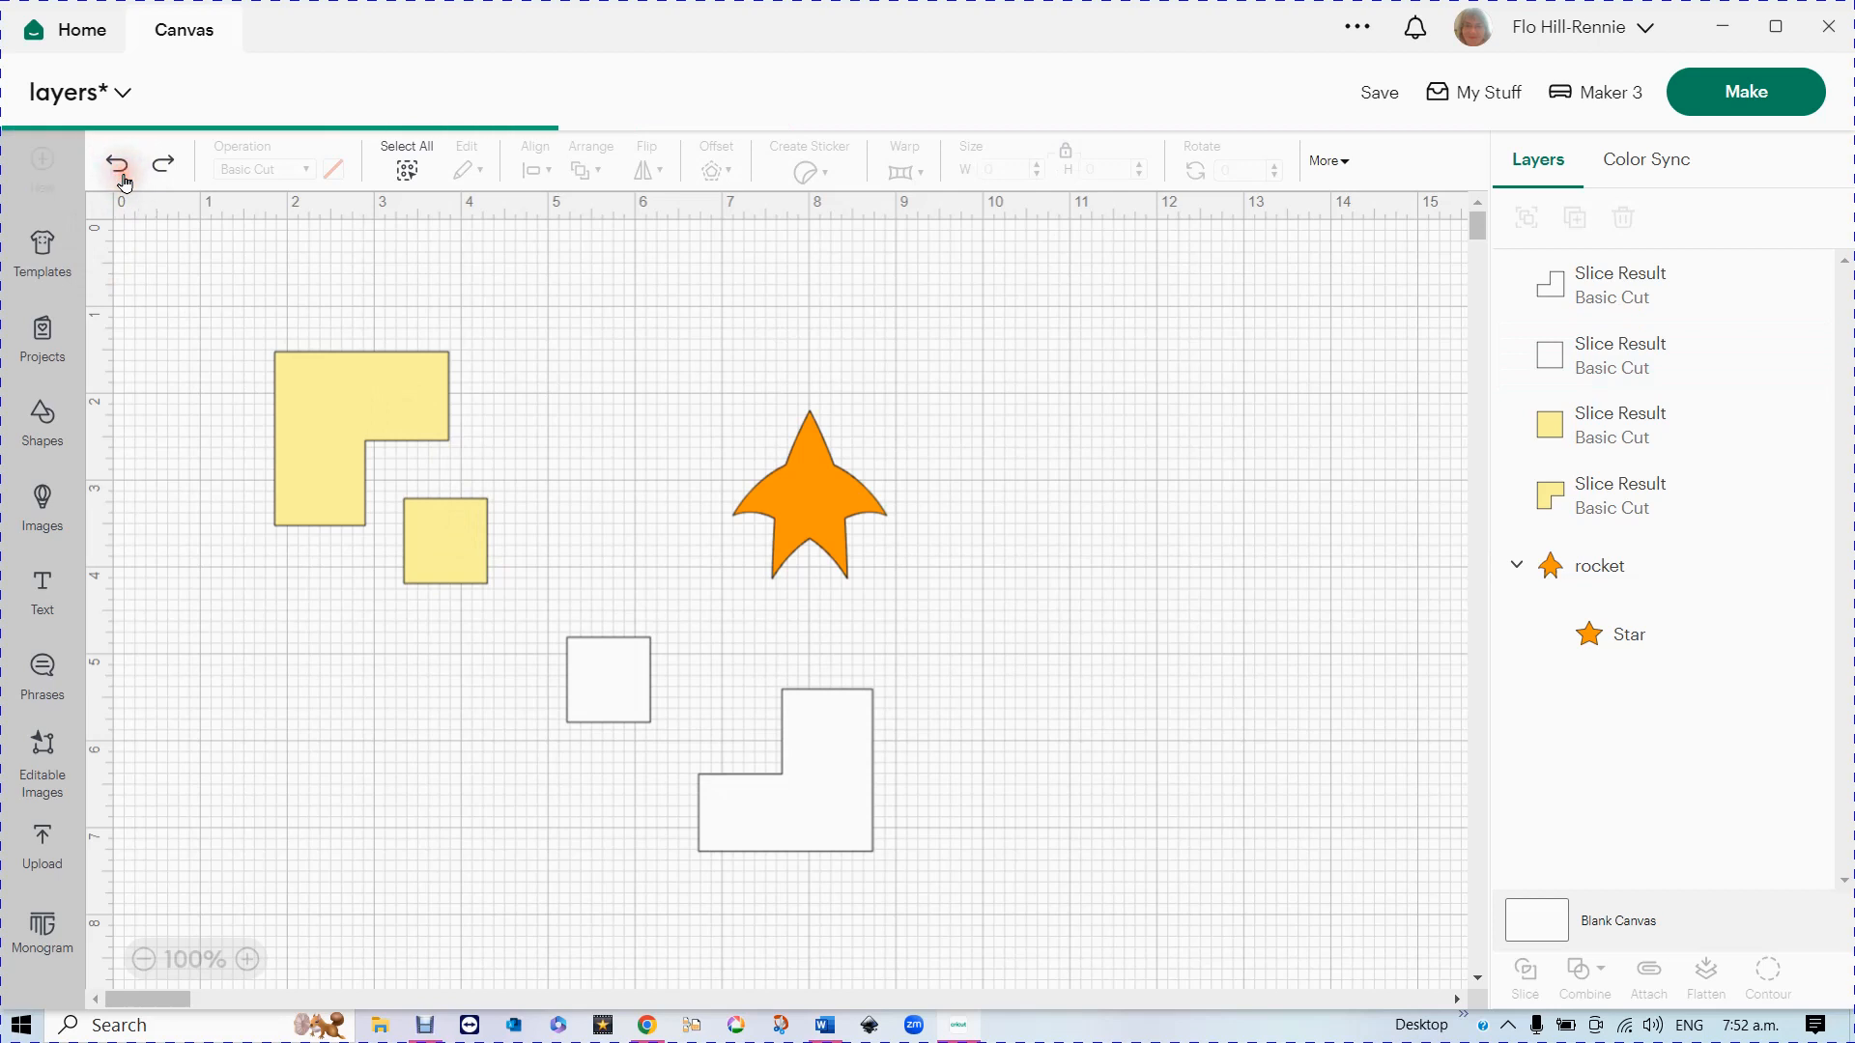
{"action": "left_click", "coordinate": [123, 181]}
{"action": "left_click", "coordinate": [124, 181]}
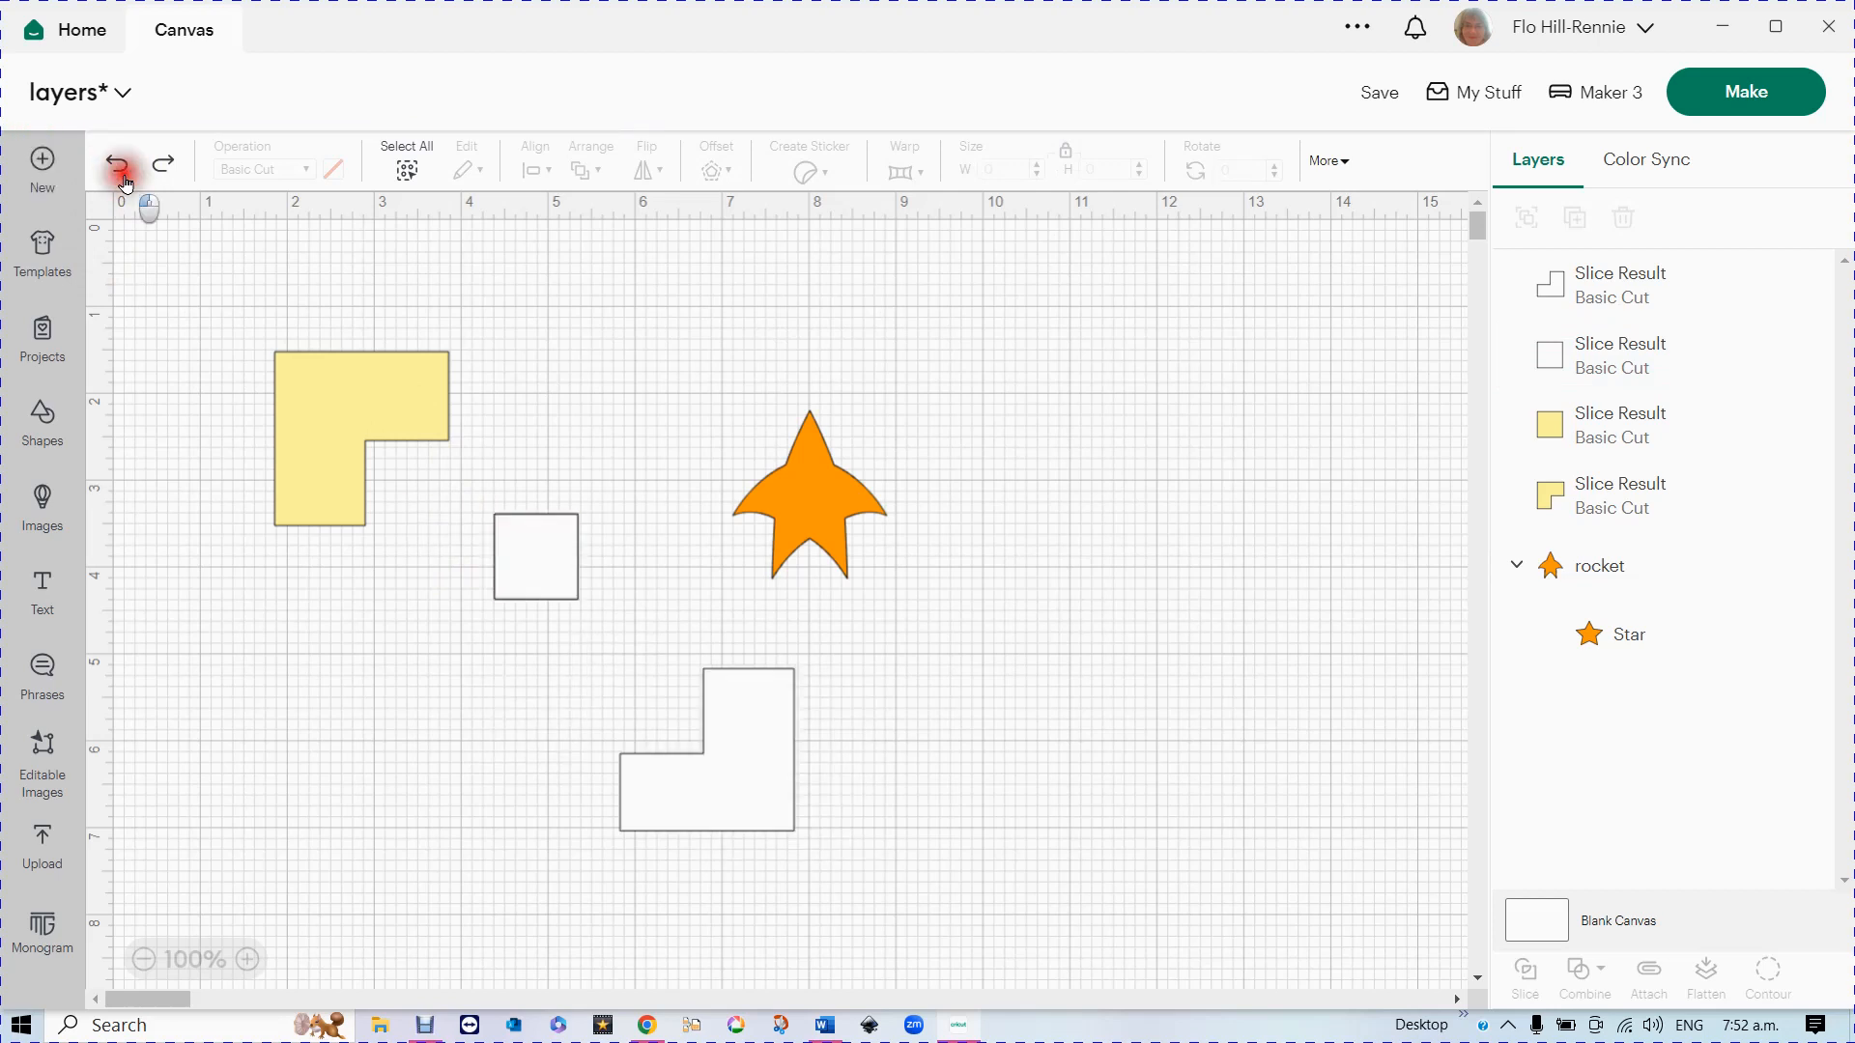
{"action": "left_click", "coordinate": [124, 180]}
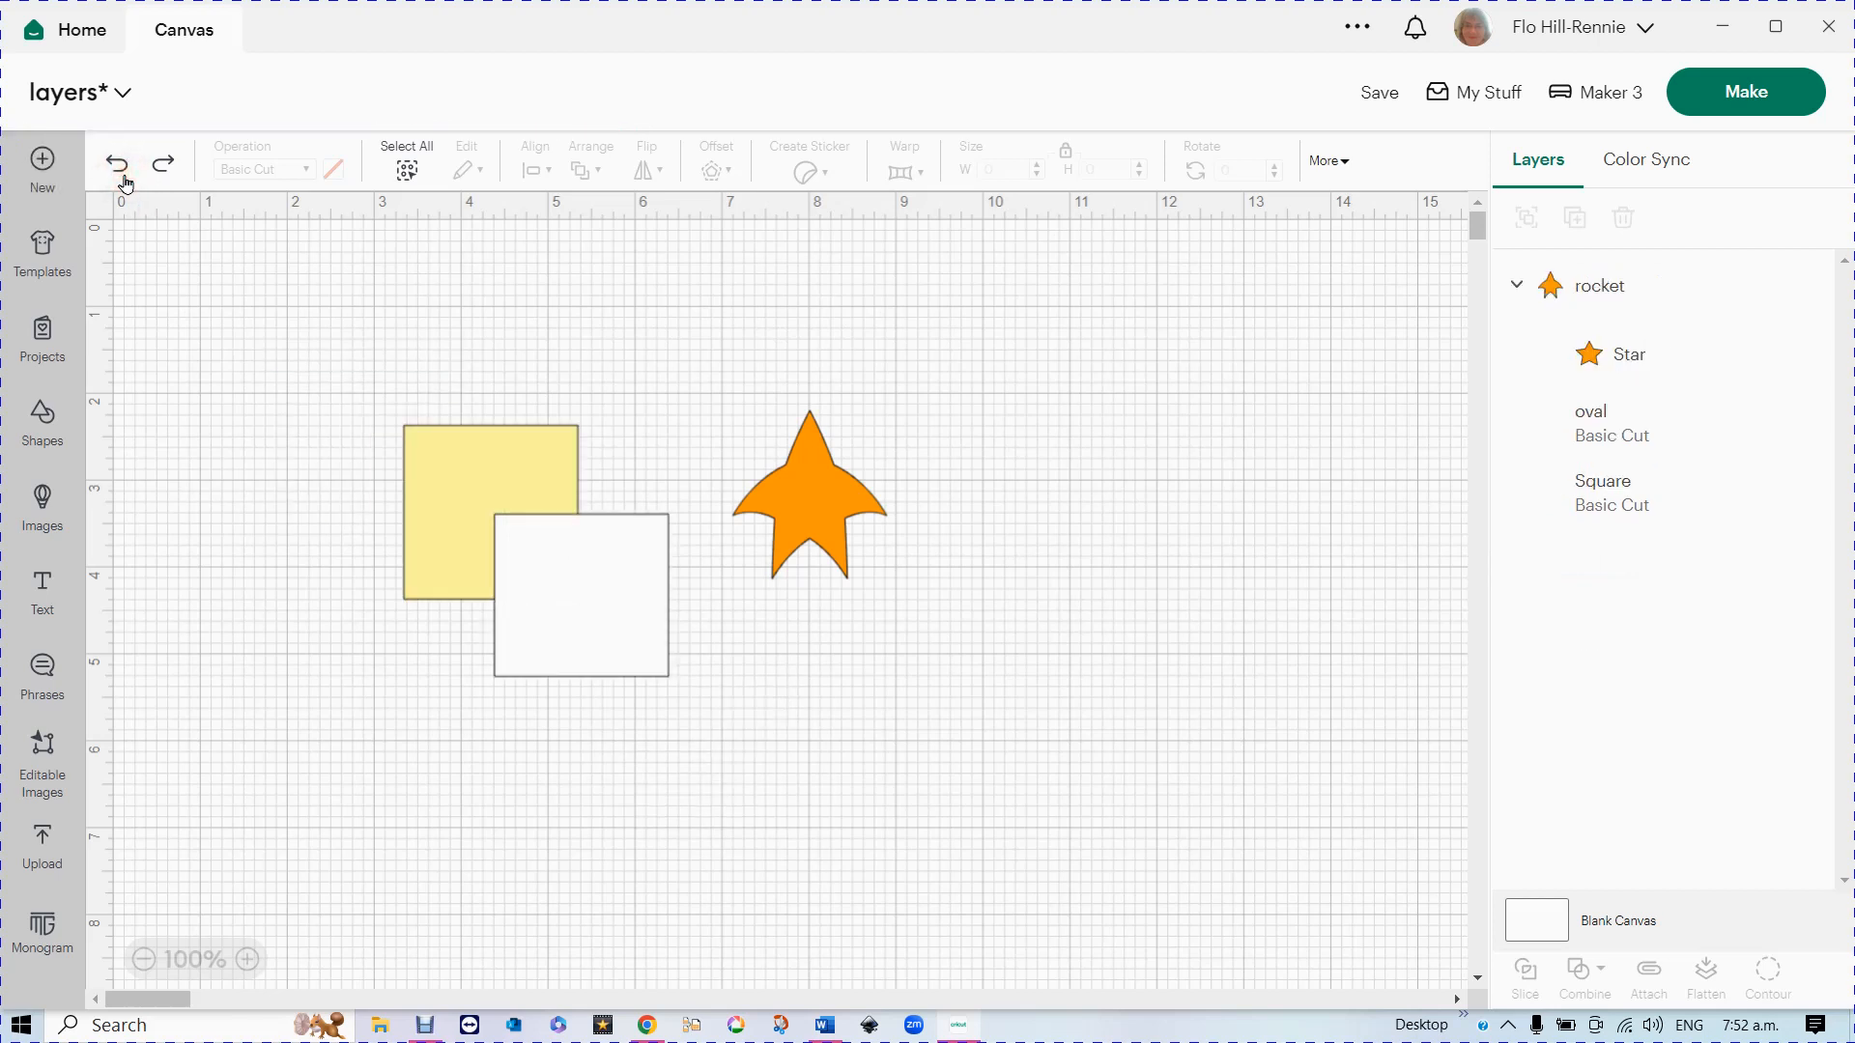
- Adjust the white square over the yellow square's corner, then duplicate the pair and place the copy on the far side of the star
{"action": "mouse_move", "coordinate": [611, 645]}
{"action": "left_mouse_down"}
{"action": "mouse_move", "coordinate": [647, 743]}
{"action": "mouse_move", "coordinate": [610, 765]}
{"action": "mouse_move", "coordinate": [602, 655]}
{"action": "left_mouse_up"}
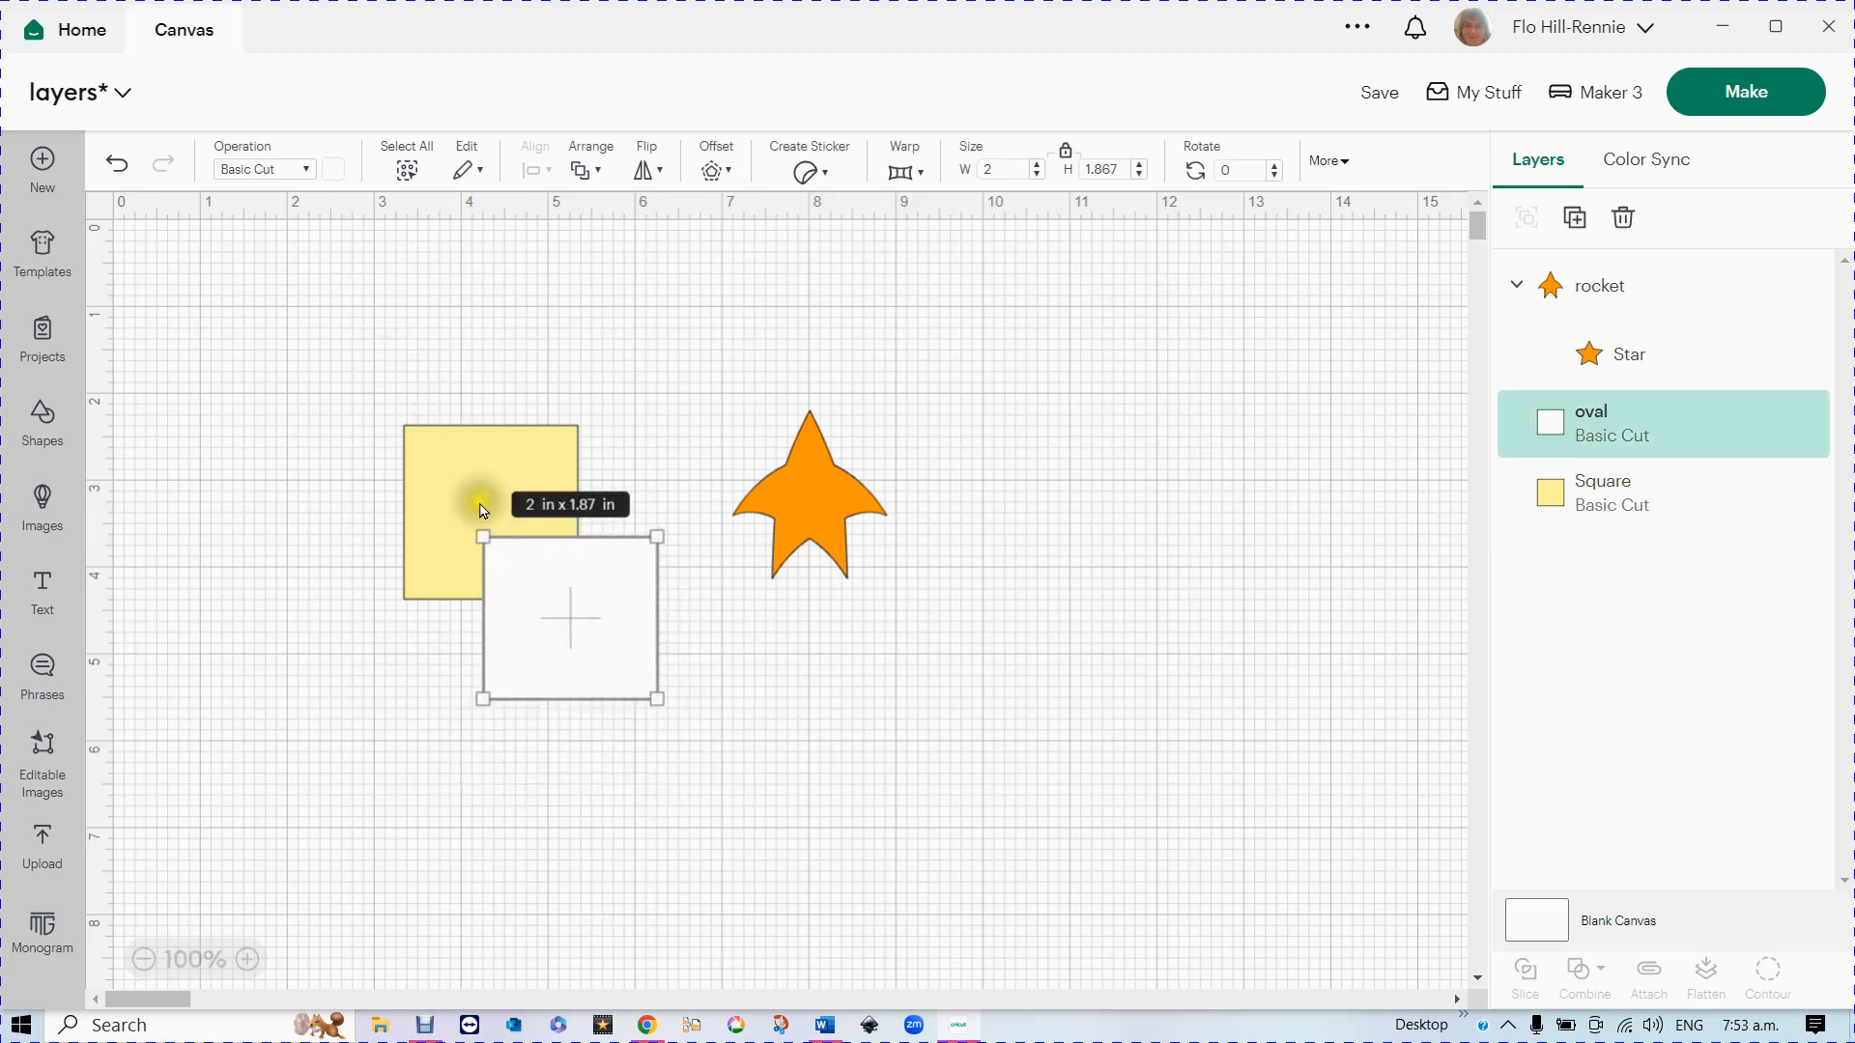
{"action": "left_click_drag", "start_coordinate": [541, 643], "coordinate": [542, 602]}
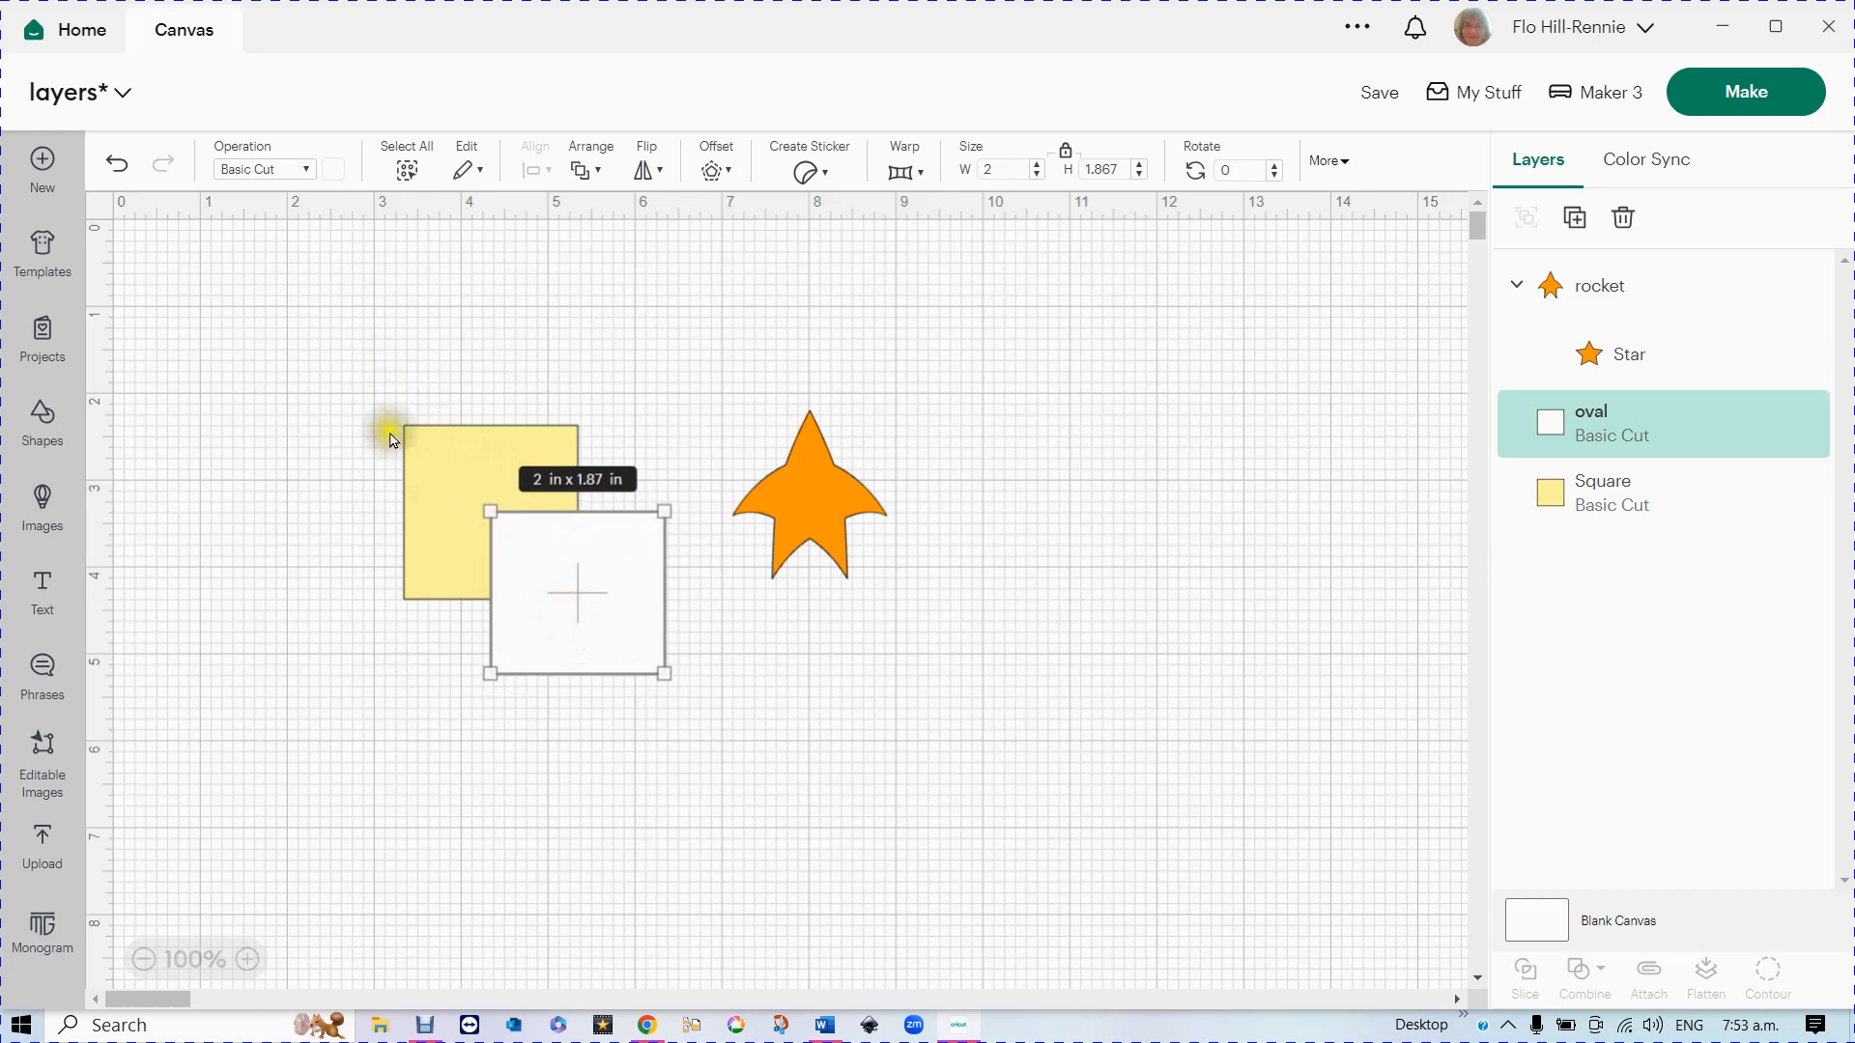
{"action": "left_click_drag", "start_coordinate": [377, 375], "coordinate": [676, 691]}
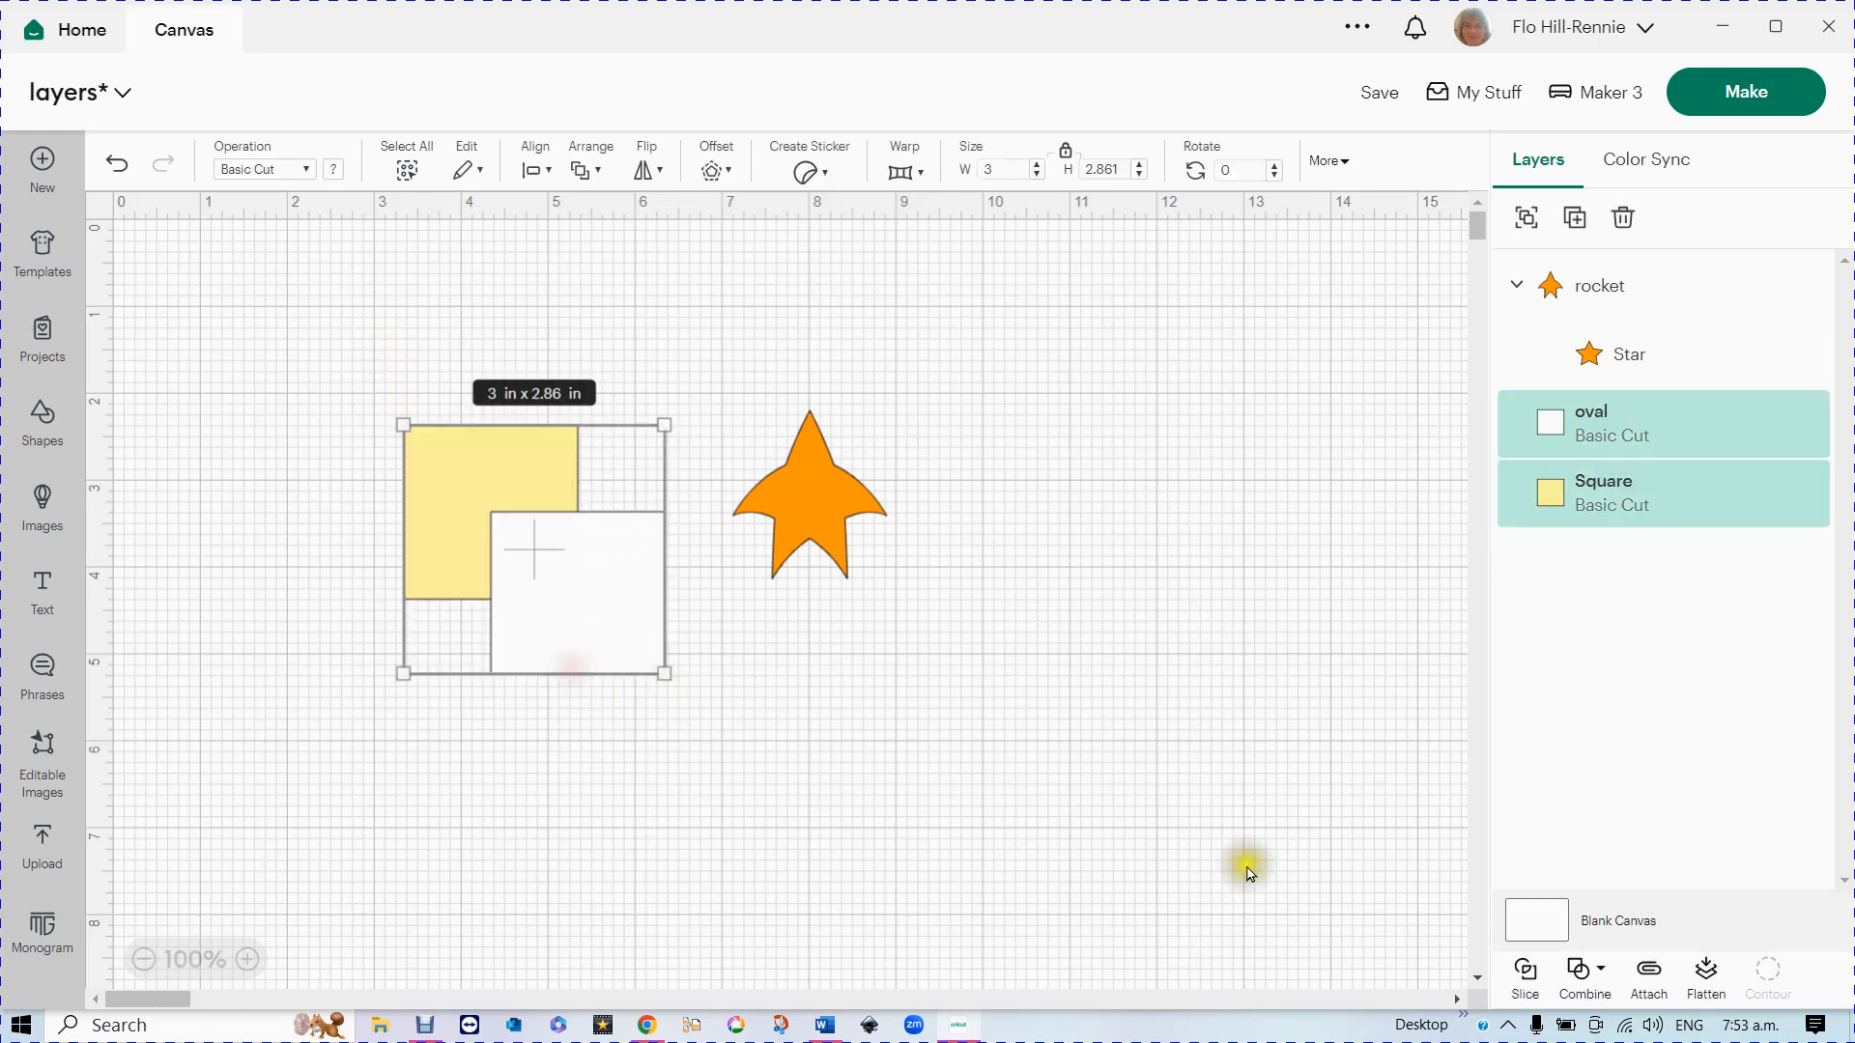
{"action": "left_click", "coordinate": [1575, 222]}
{"action": "left_click", "coordinate": [290, 387]}
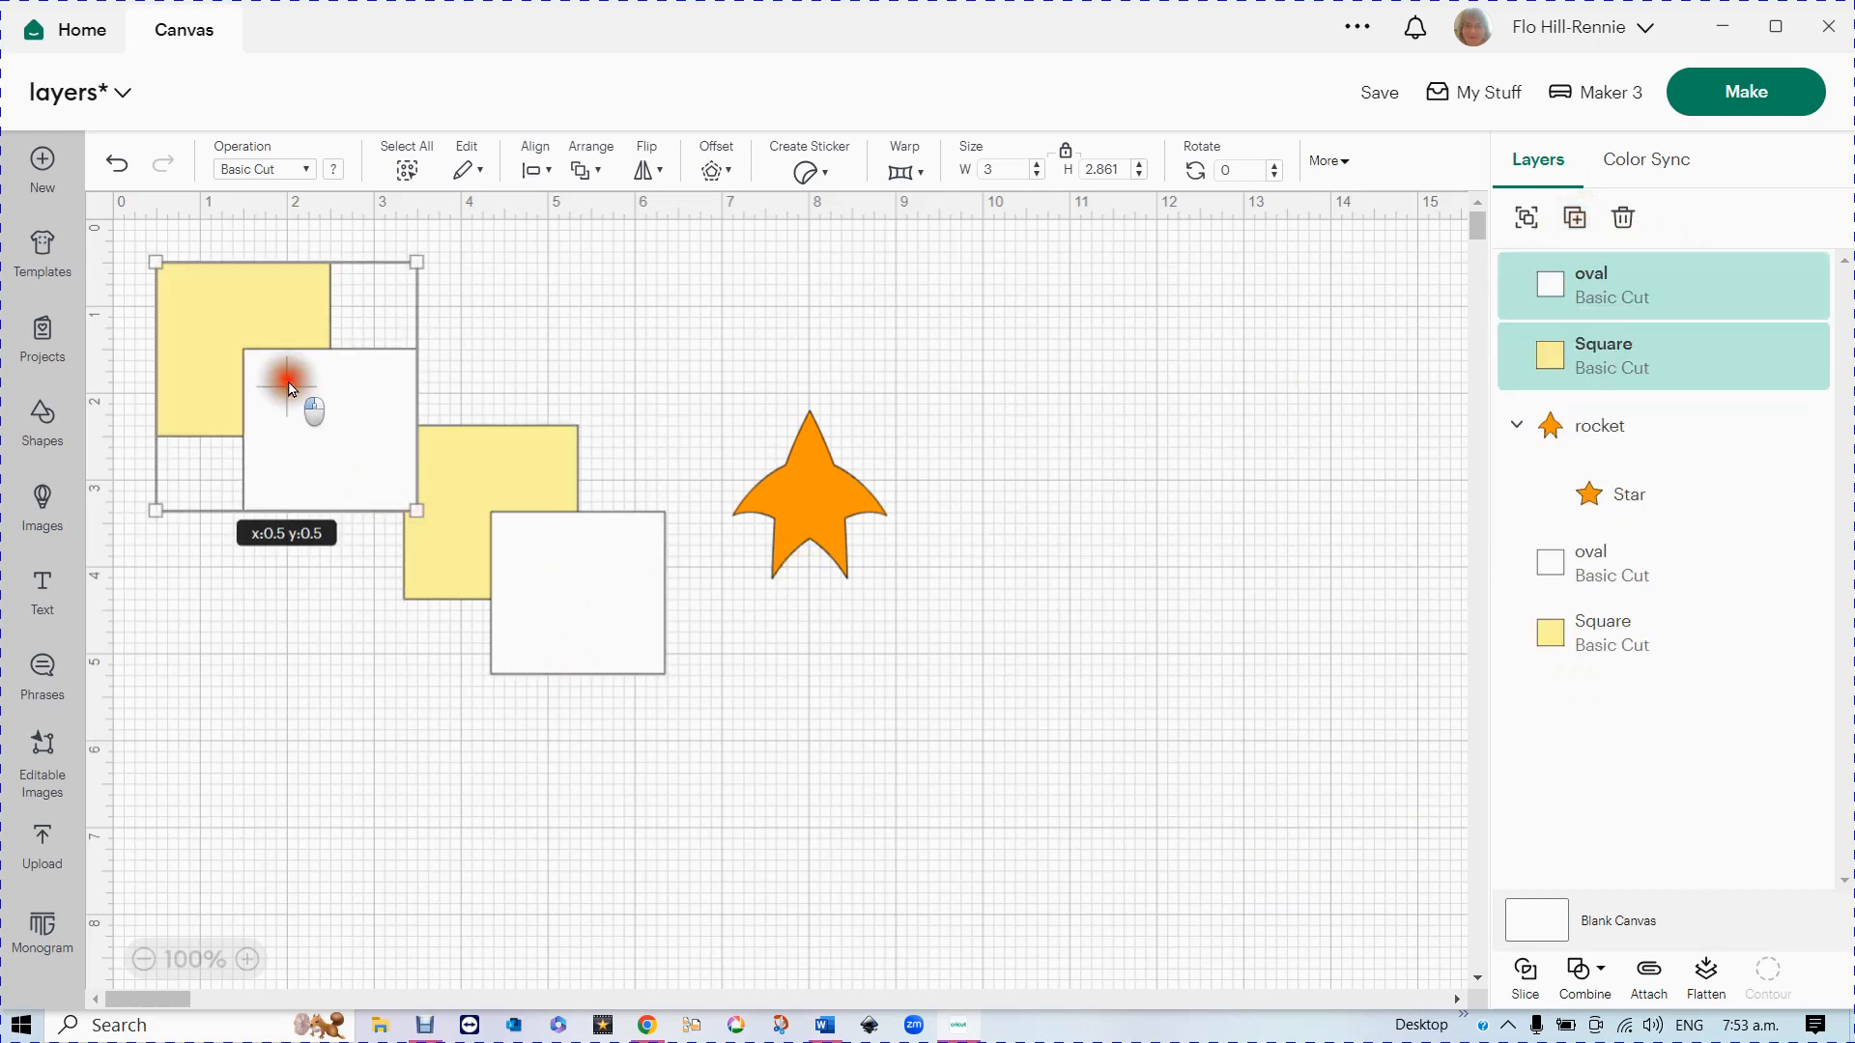
{"action": "left_click_drag", "start_coordinate": [290, 386], "coordinate": [1214, 467]}
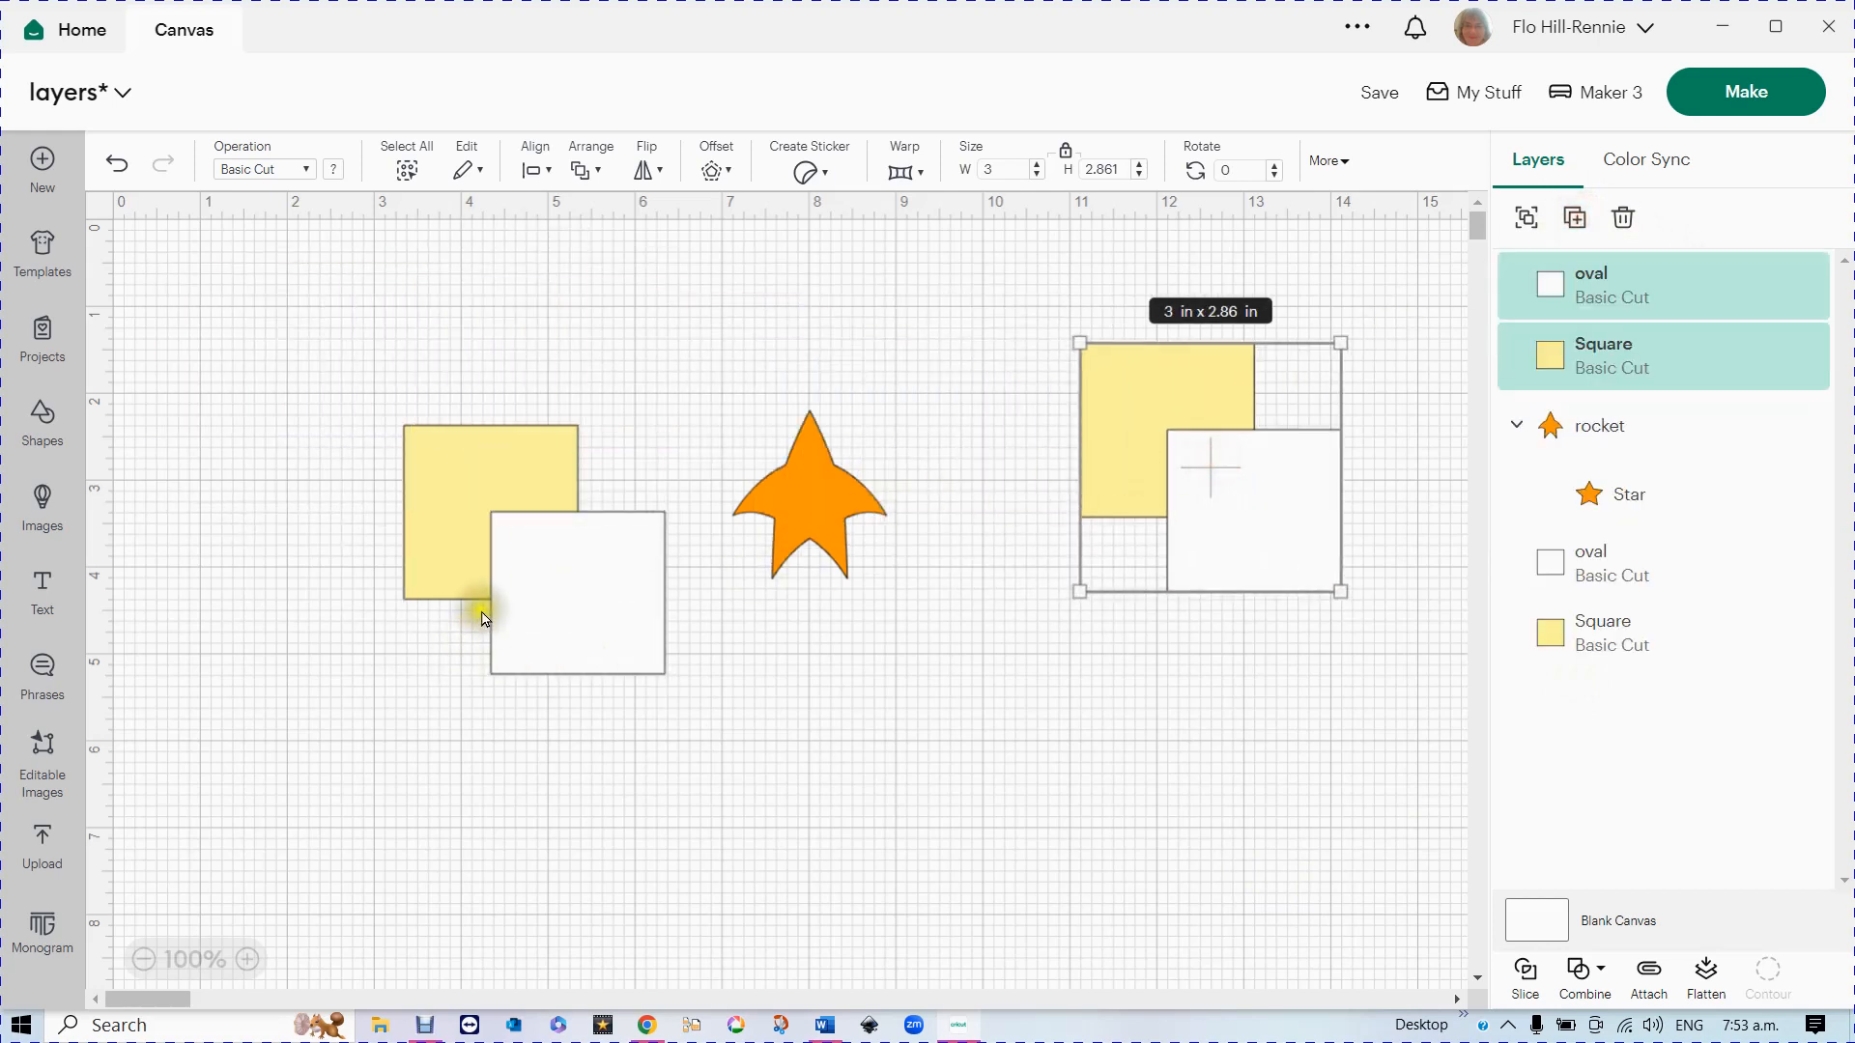
- Slice the original pair of overlapping squares and pull the four resulting pieces apart
{"action": "left_click_drag", "start_coordinate": [350, 402], "coordinate": [623, 682]}
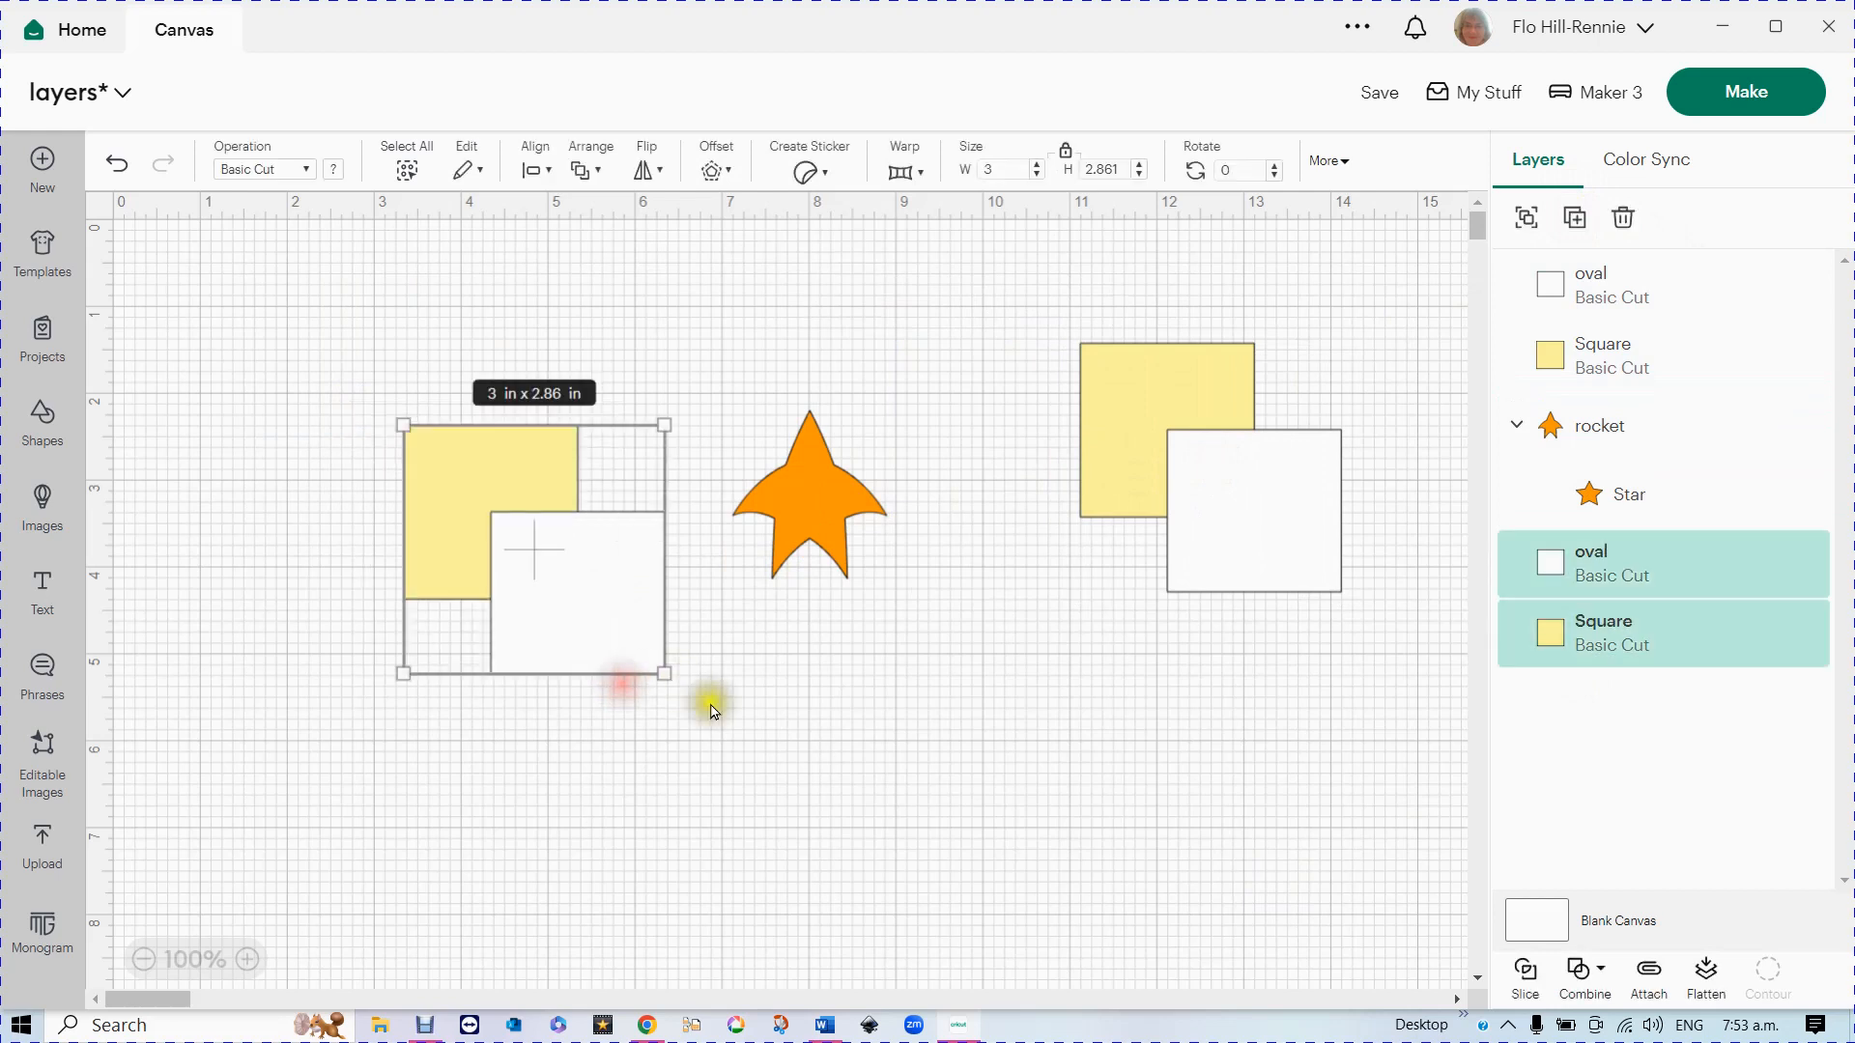
{"action": "left_click", "coordinate": [1526, 972]}
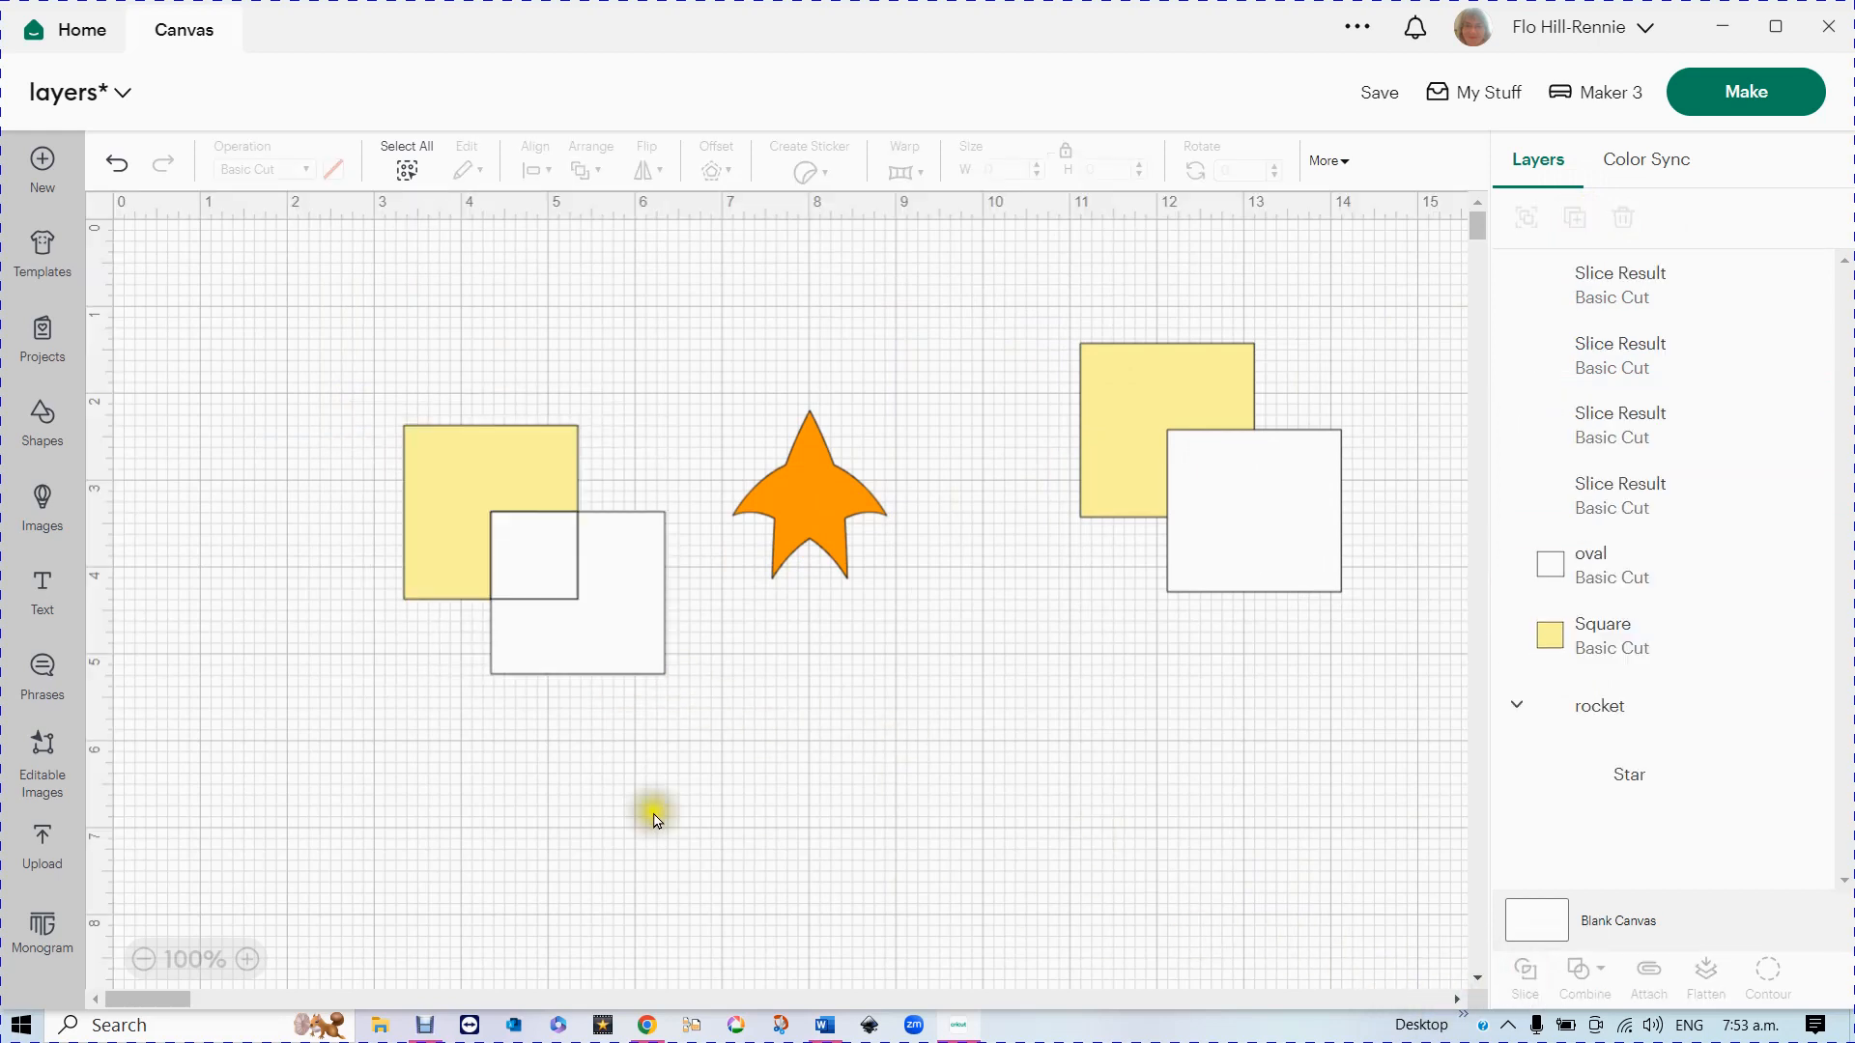
{"action": "left_click_drag", "start_coordinate": [406, 503], "coordinate": [202, 361]}
{"action": "left_click_drag", "start_coordinate": [546, 567], "coordinate": [476, 506]}
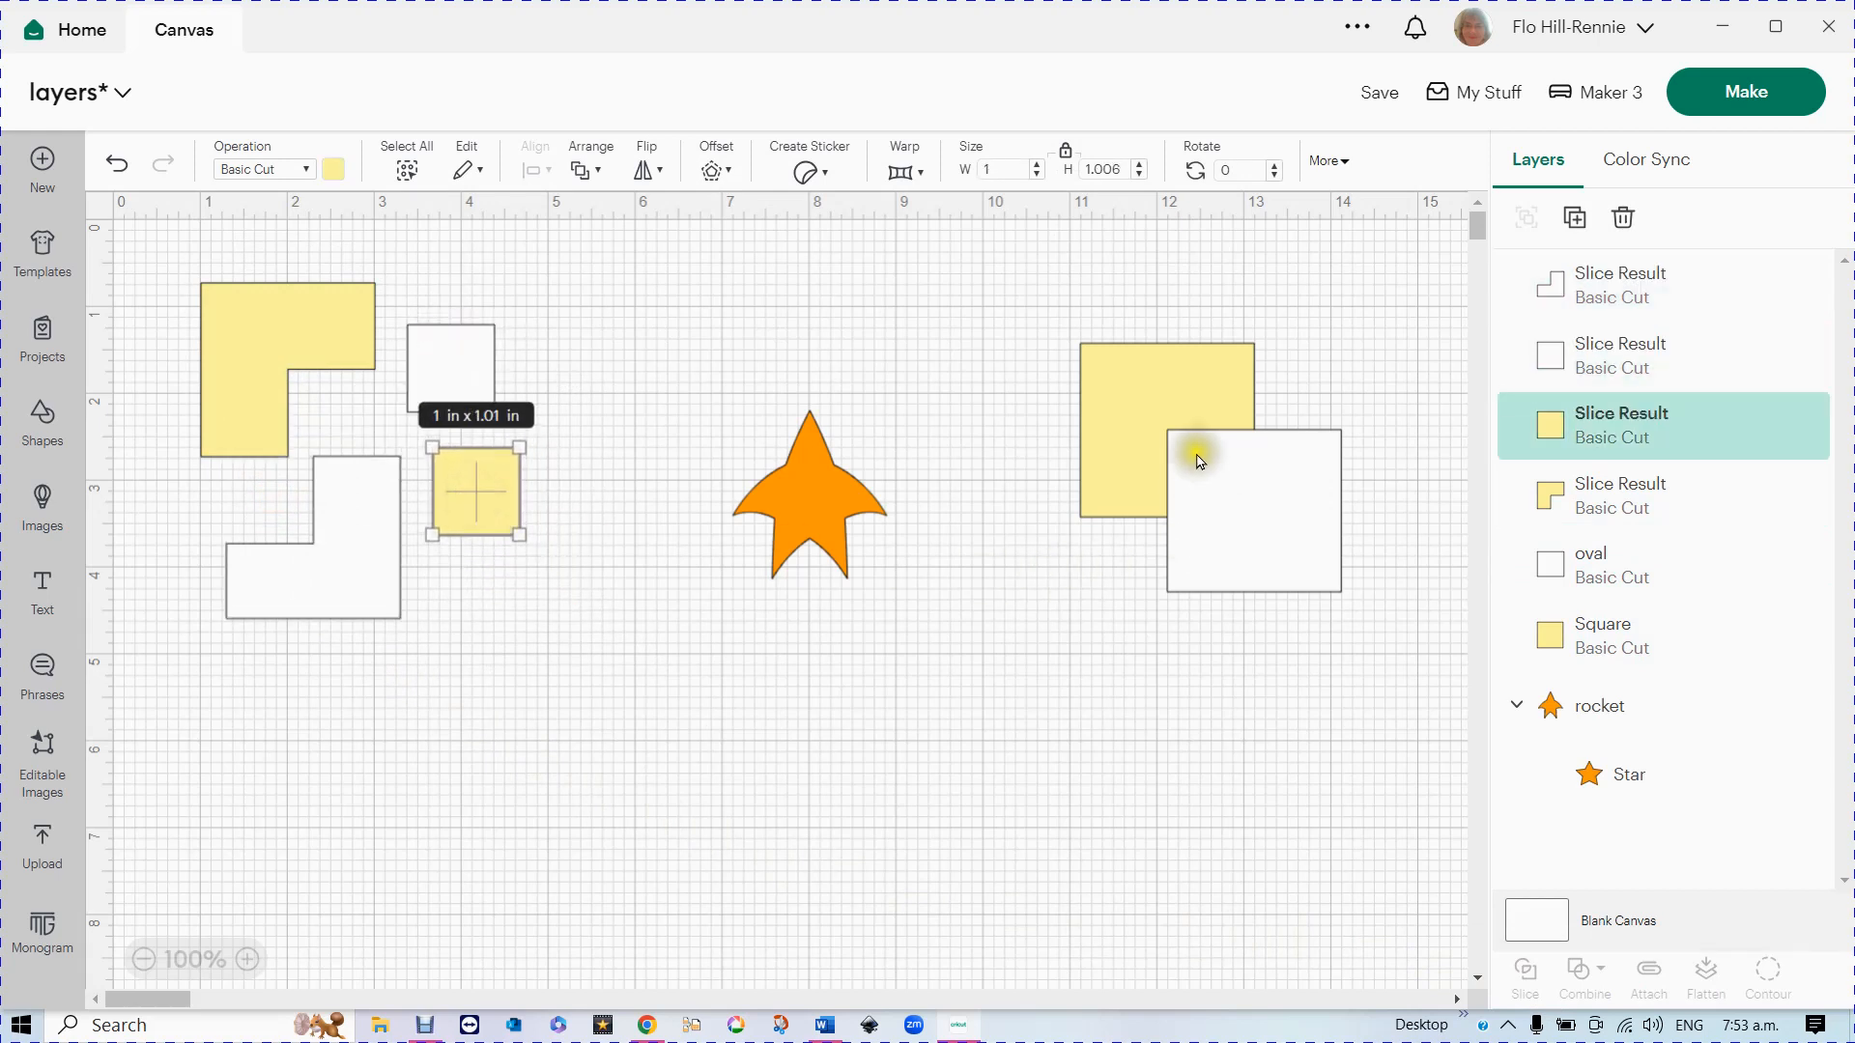
- Arrange the intact pair of squares below the rocket star and place a duplicate of the star beside the original
{"action": "left_click_drag", "start_coordinate": [1041, 301], "coordinate": [761, 756]}
{"action": "left_click_drag", "start_coordinate": [833, 497], "coordinate": [736, 373]}
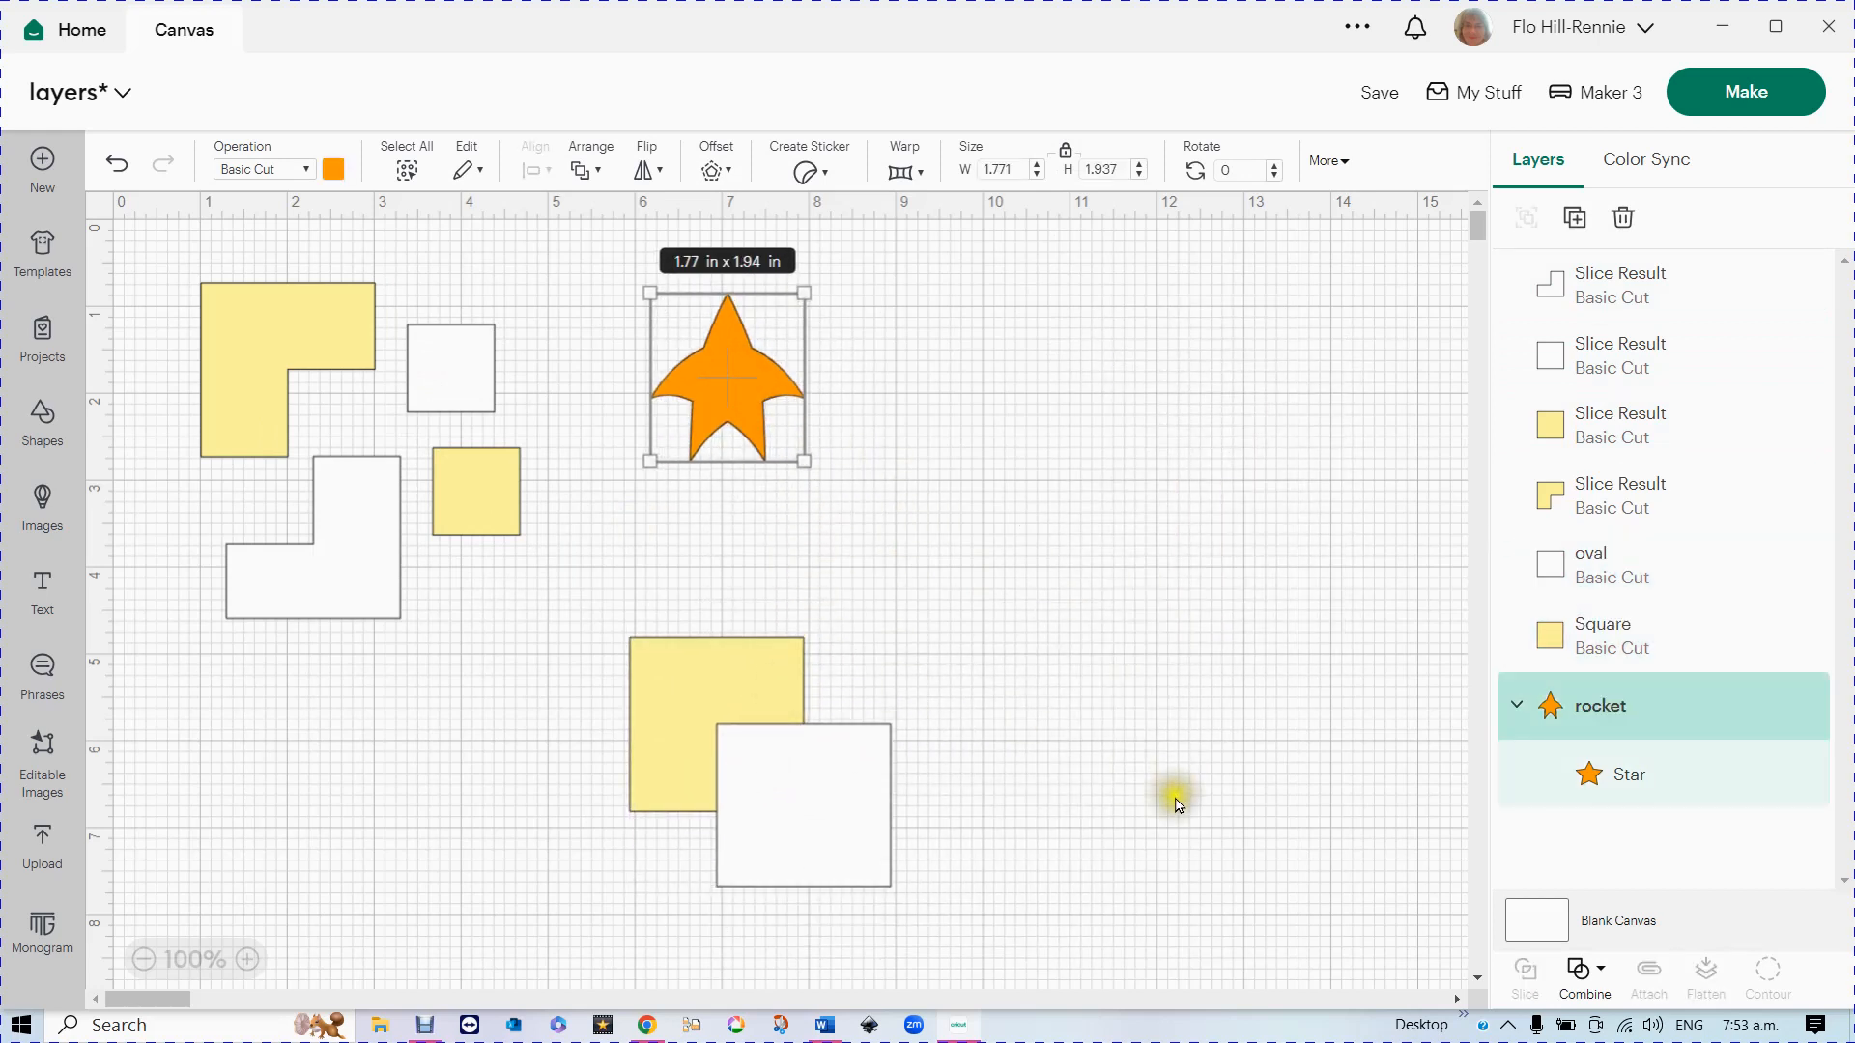
{"action": "left_click", "coordinate": [1577, 228]}
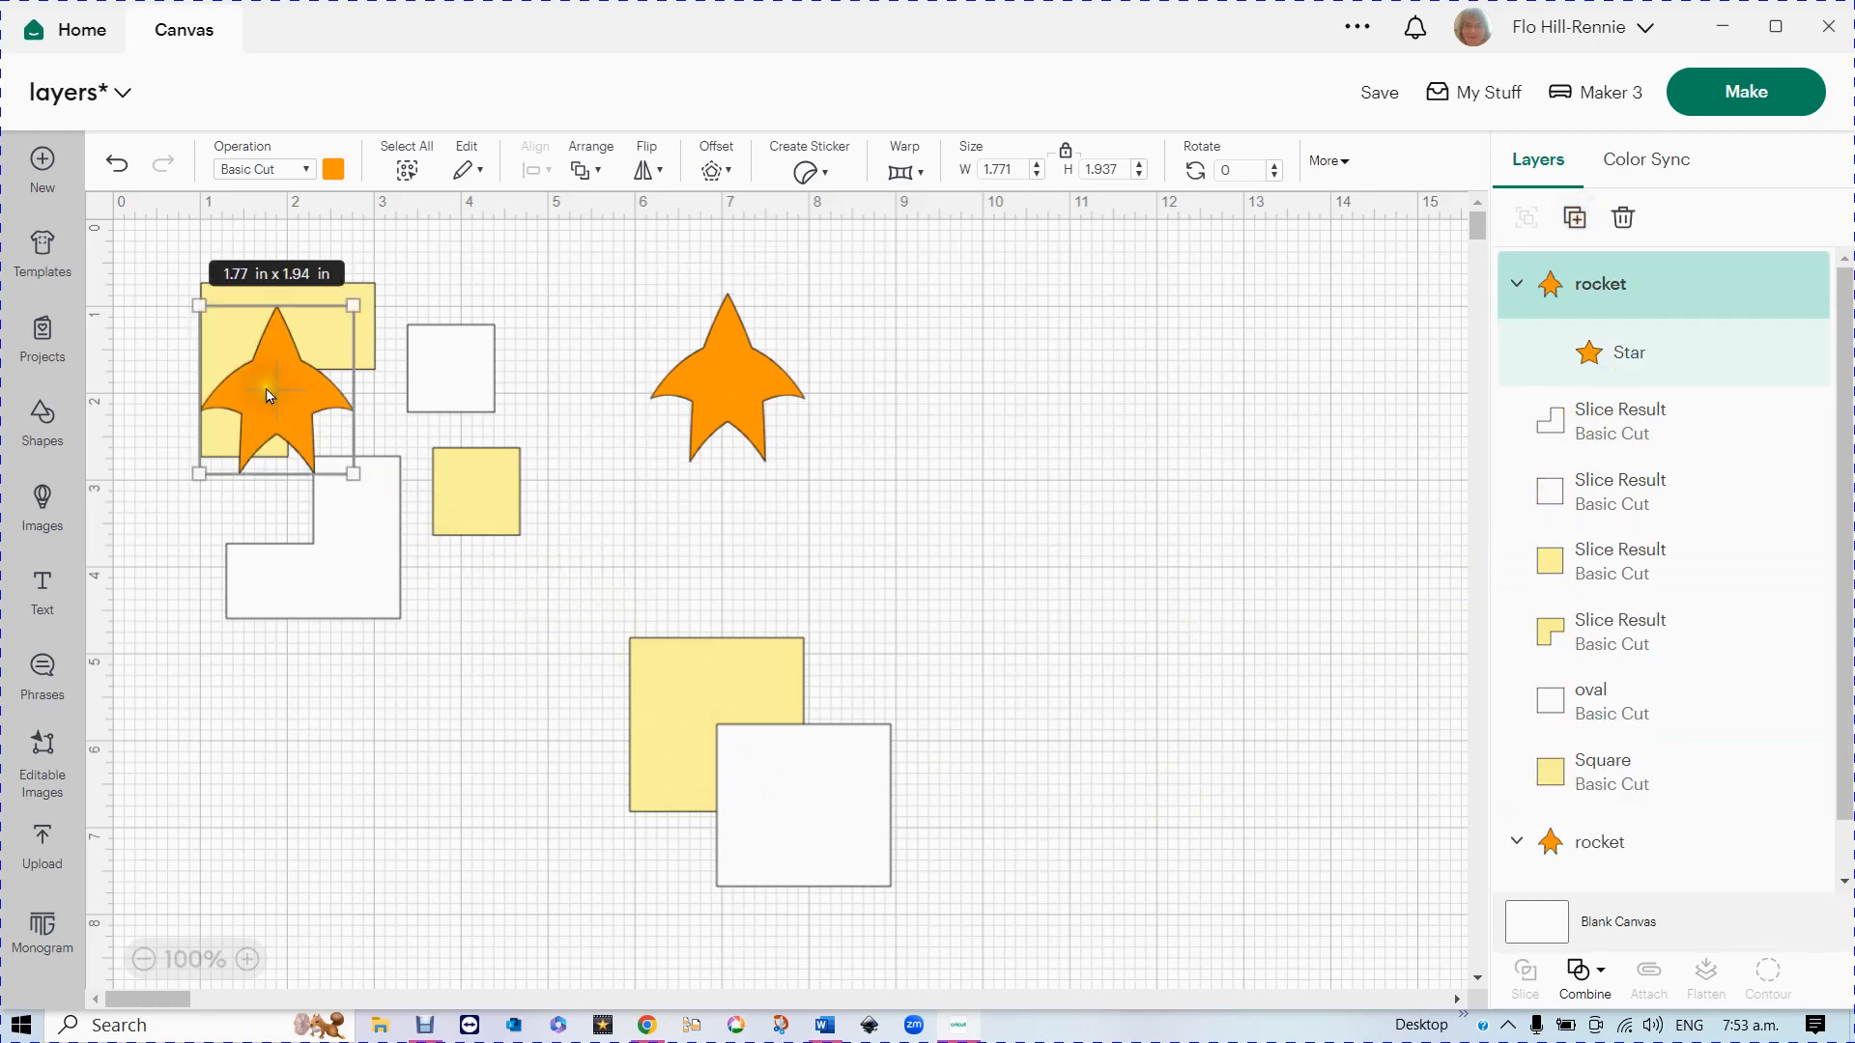
{"action": "left_click_drag", "start_coordinate": [270, 395], "coordinate": [611, 333]}
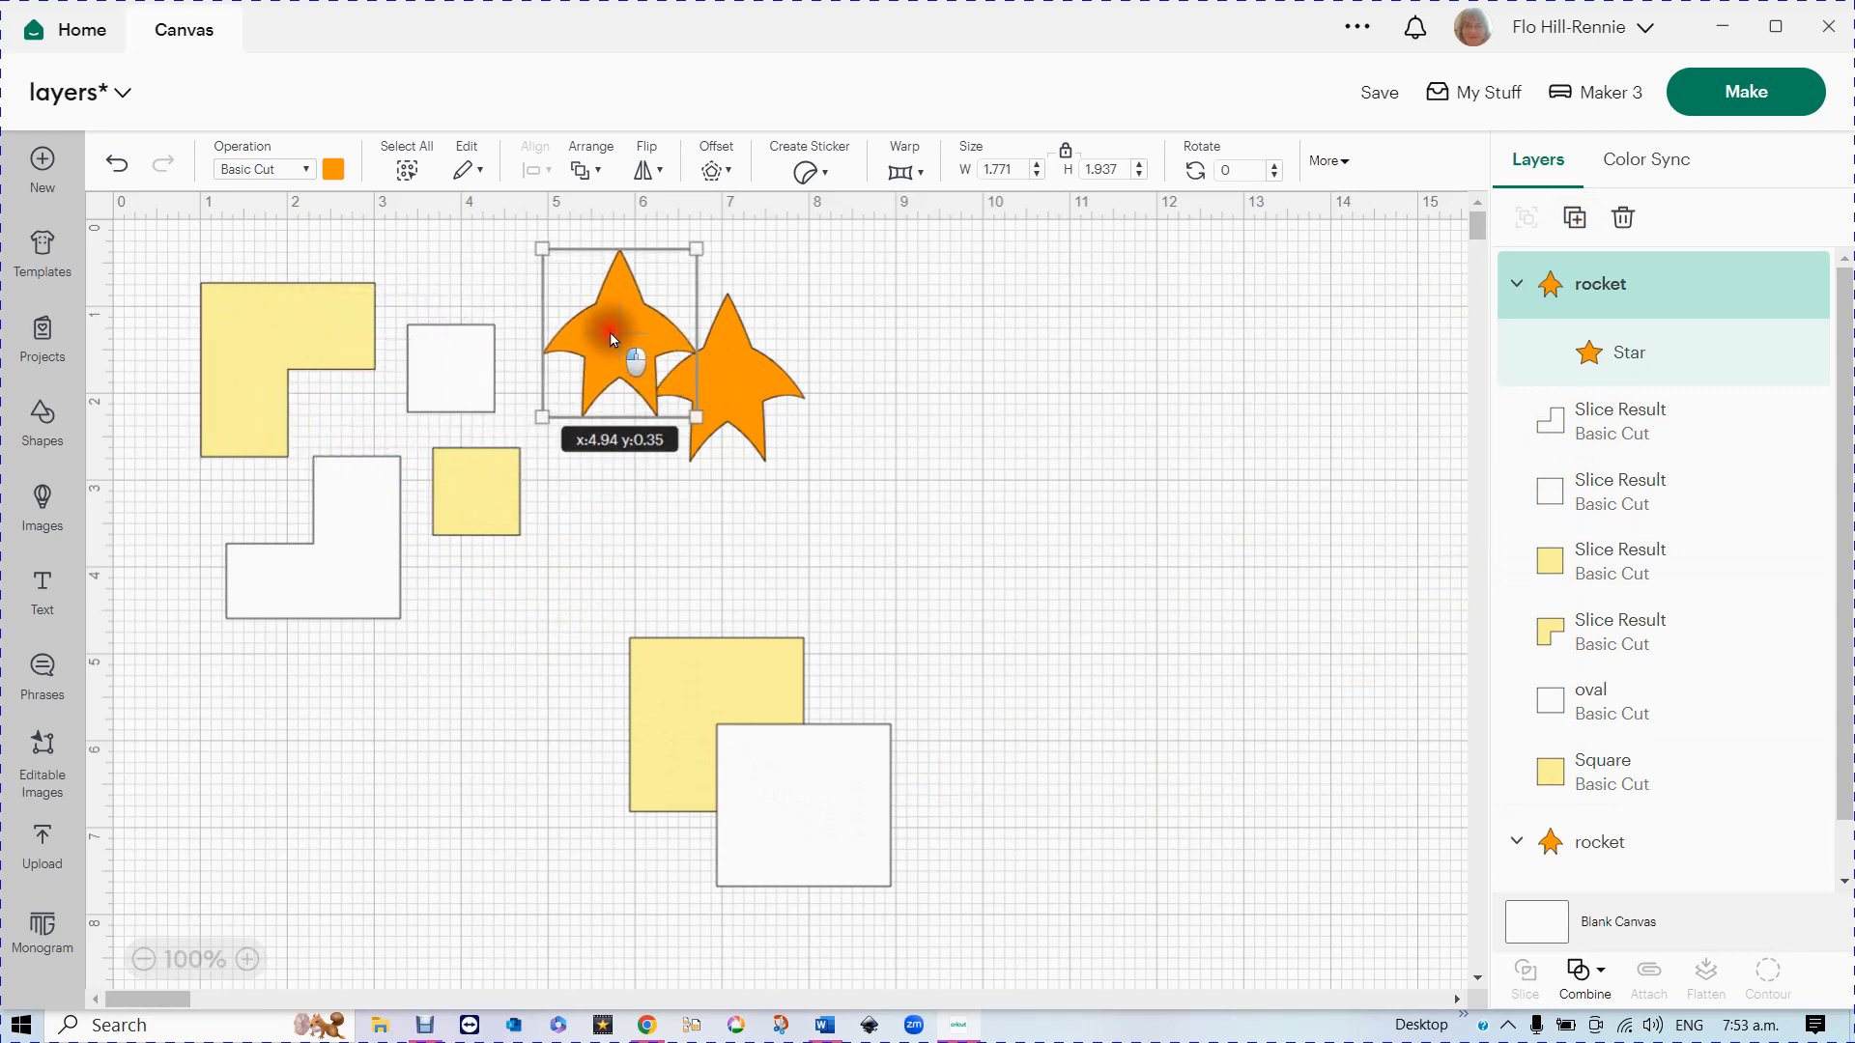
- Duplicate the overlapping yellow and white squares and place the copy to the right of the two stars
{"action": "left_click_drag", "start_coordinate": [559, 612], "coordinate": [887, 898]}
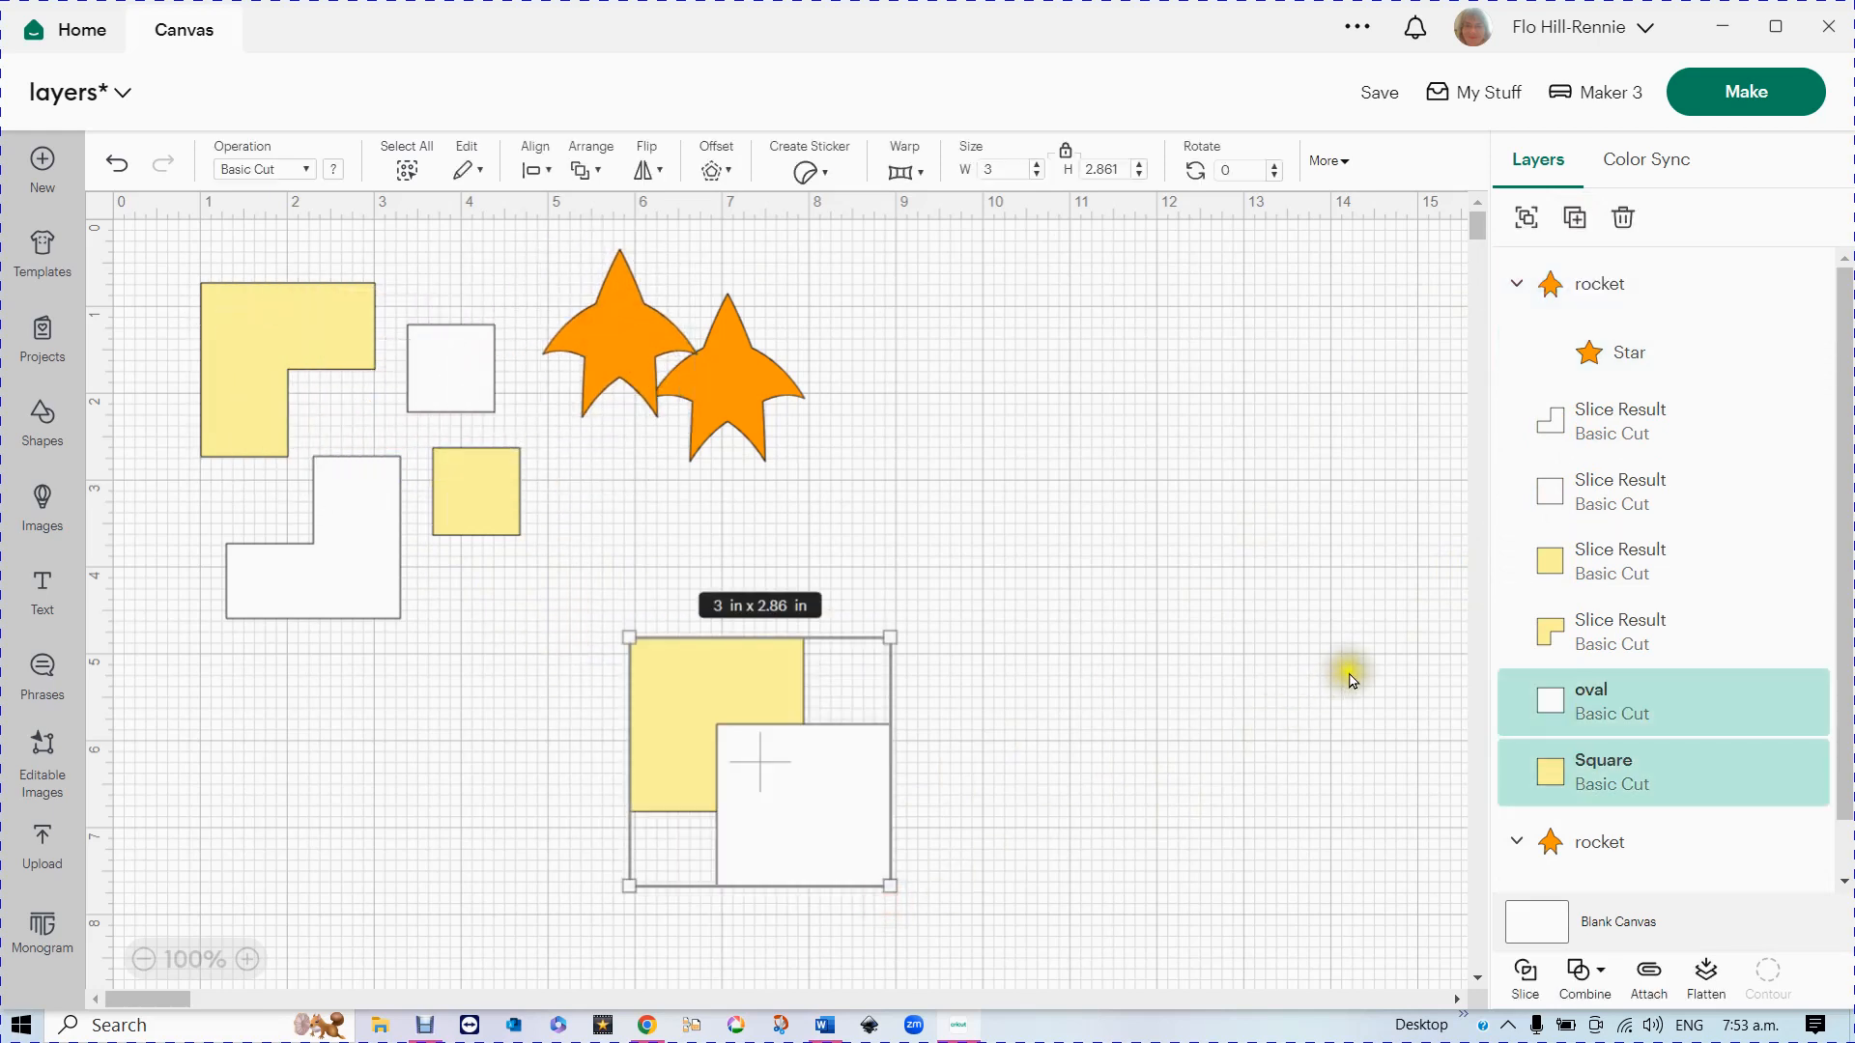
{"action": "left_click", "coordinate": [1577, 224]}
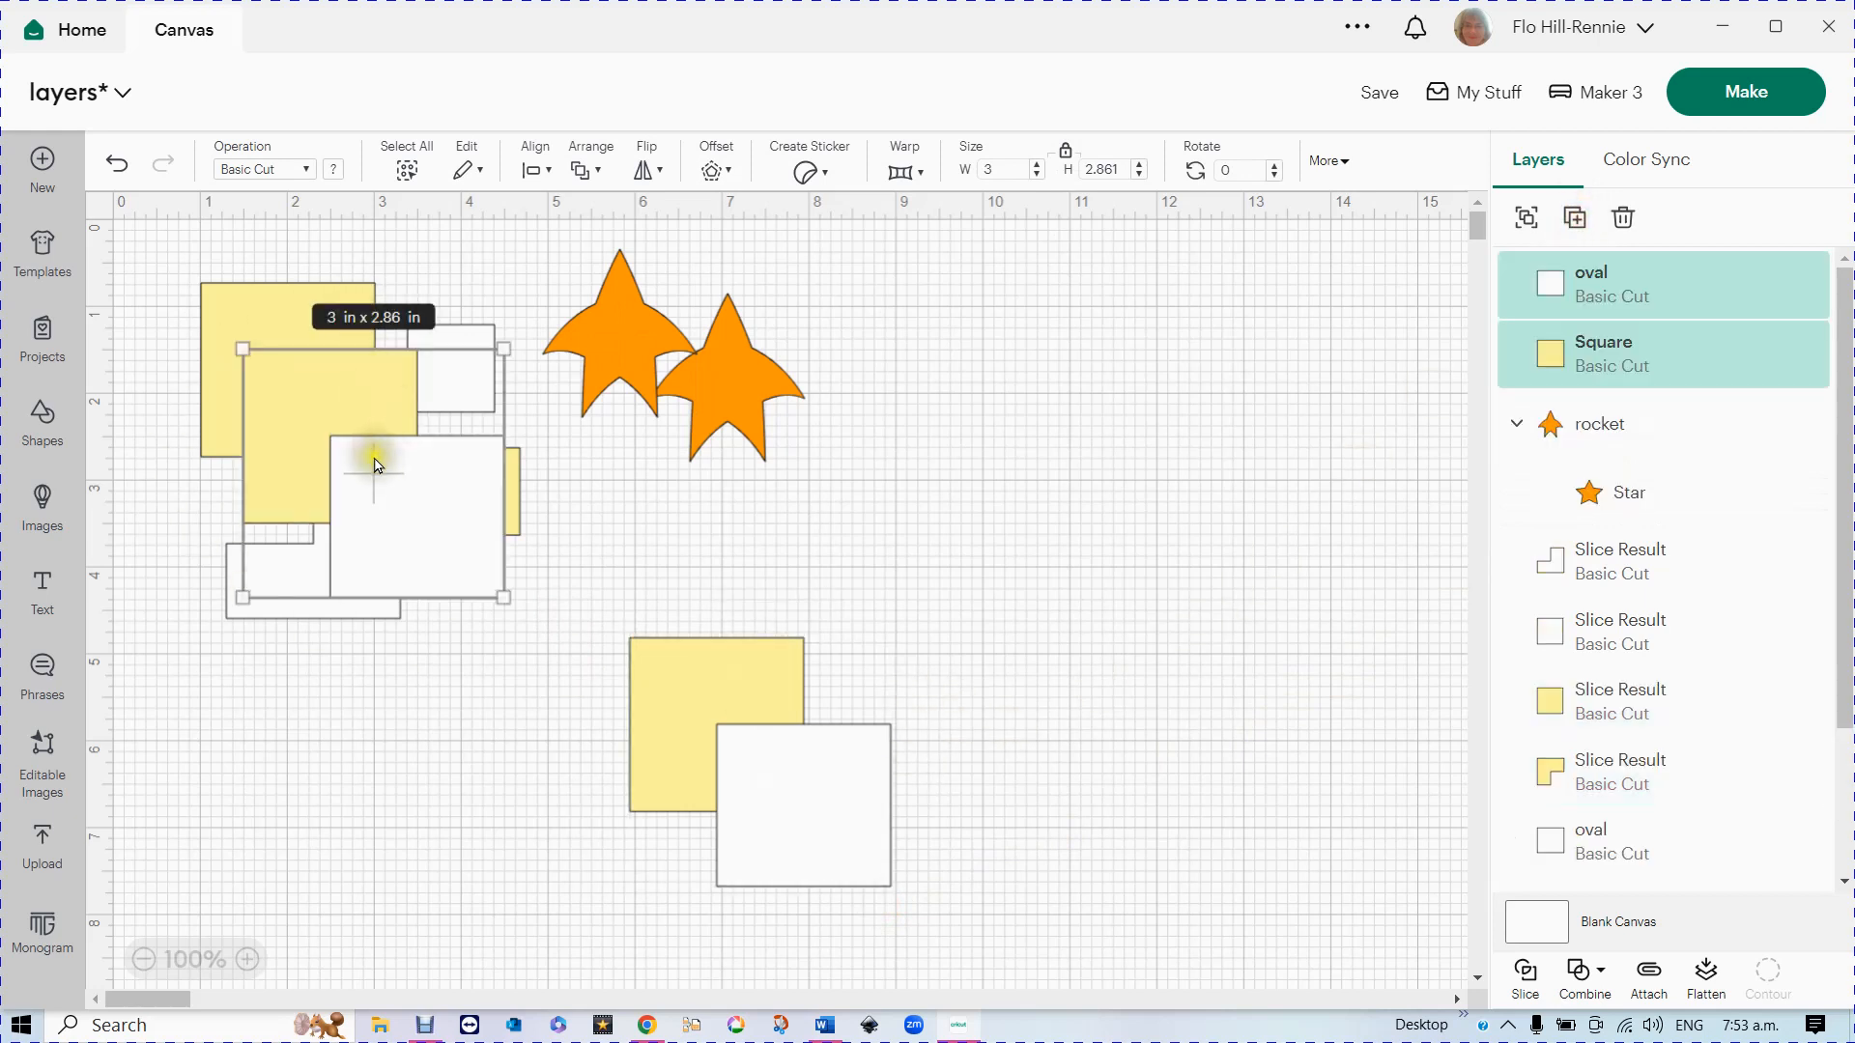
{"action": "left_click_drag", "start_coordinate": [376, 465], "coordinate": [1197, 419]}
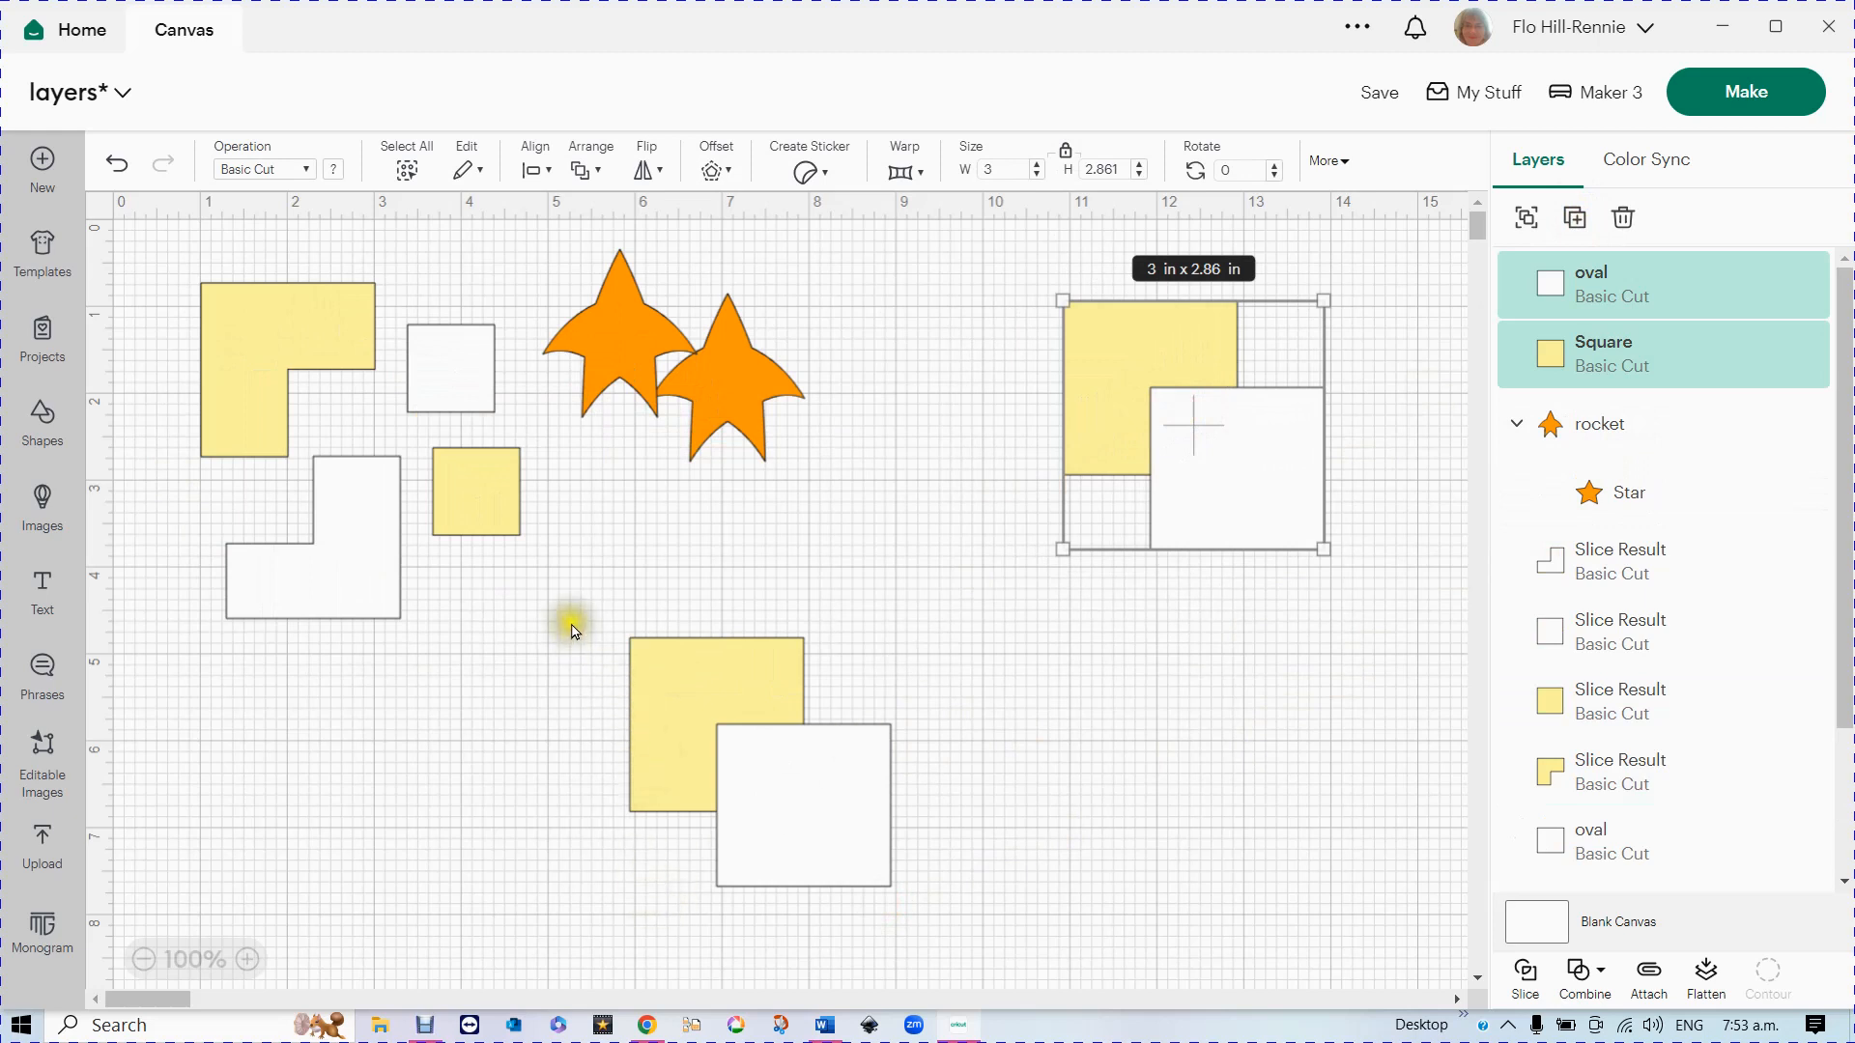
- Group the yellow and white squares below the stars and move the group down and to the left
{"action": "left_click_drag", "start_coordinate": [572, 630], "coordinate": [940, 910]}
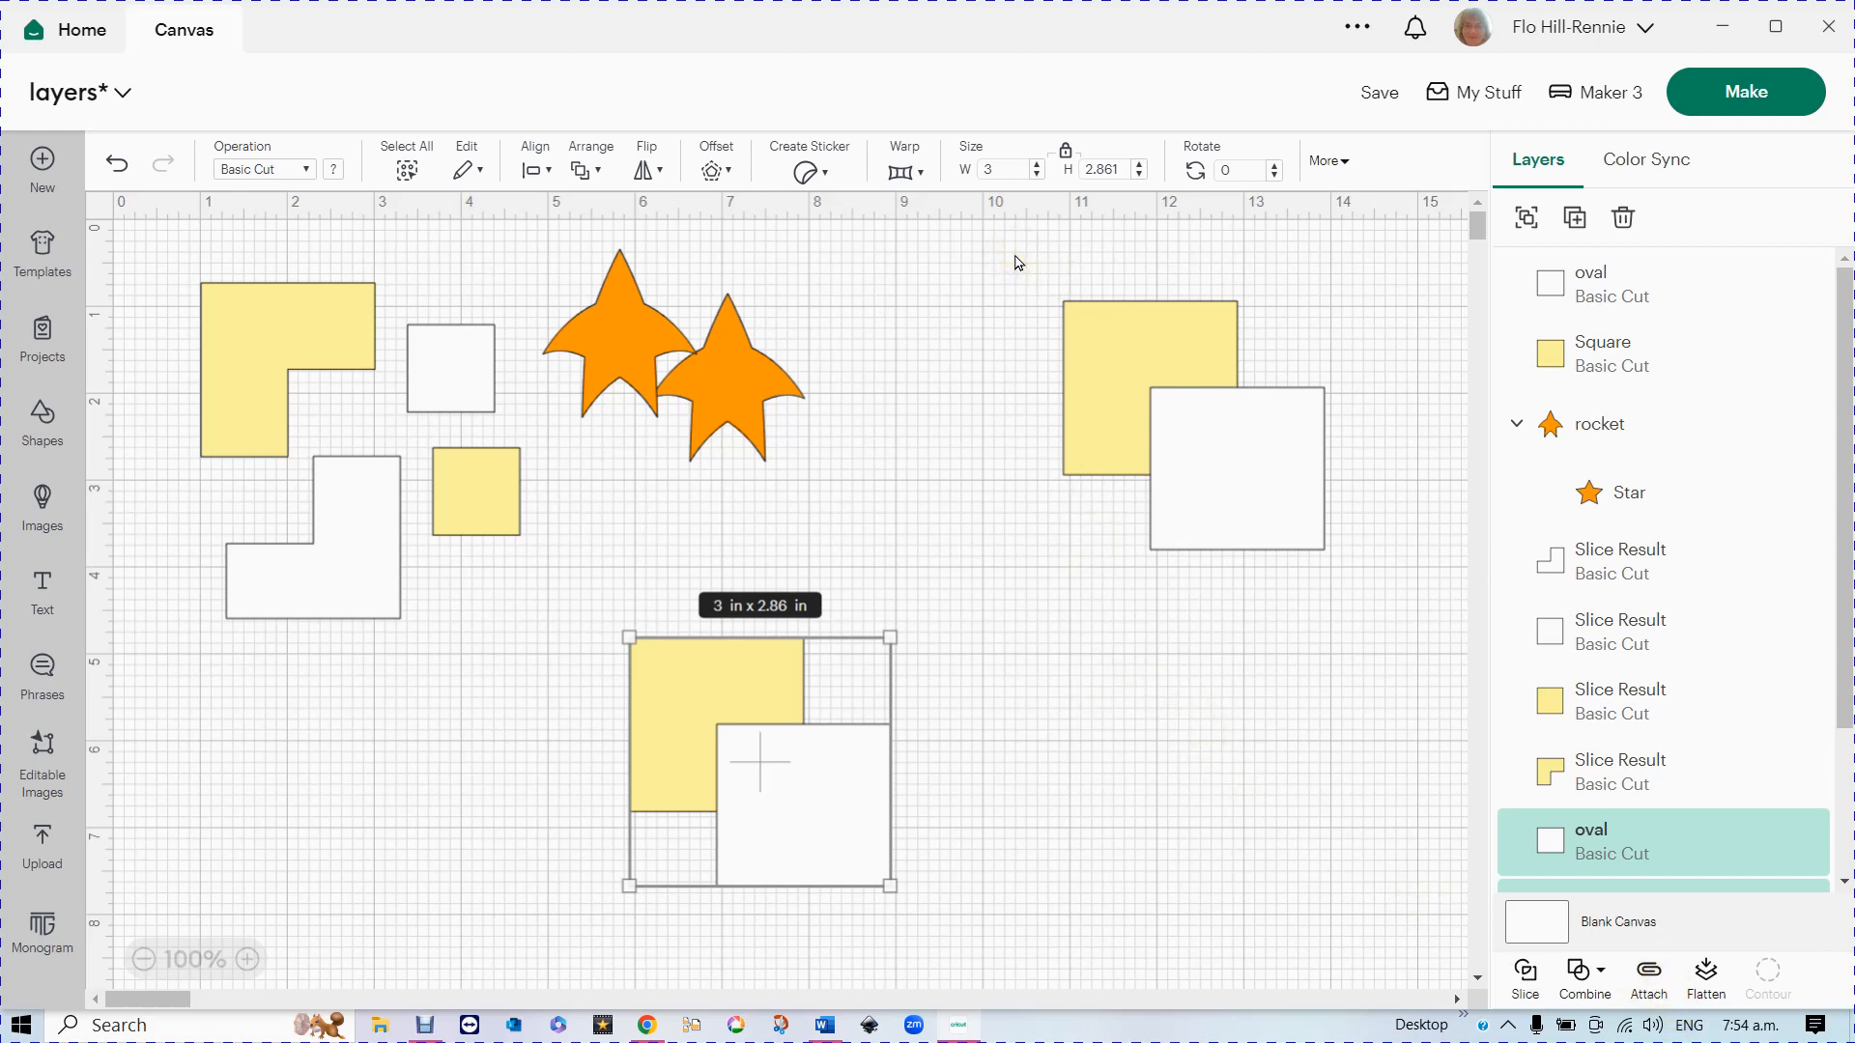
{"action": "left_click", "coordinate": [1526, 218]}
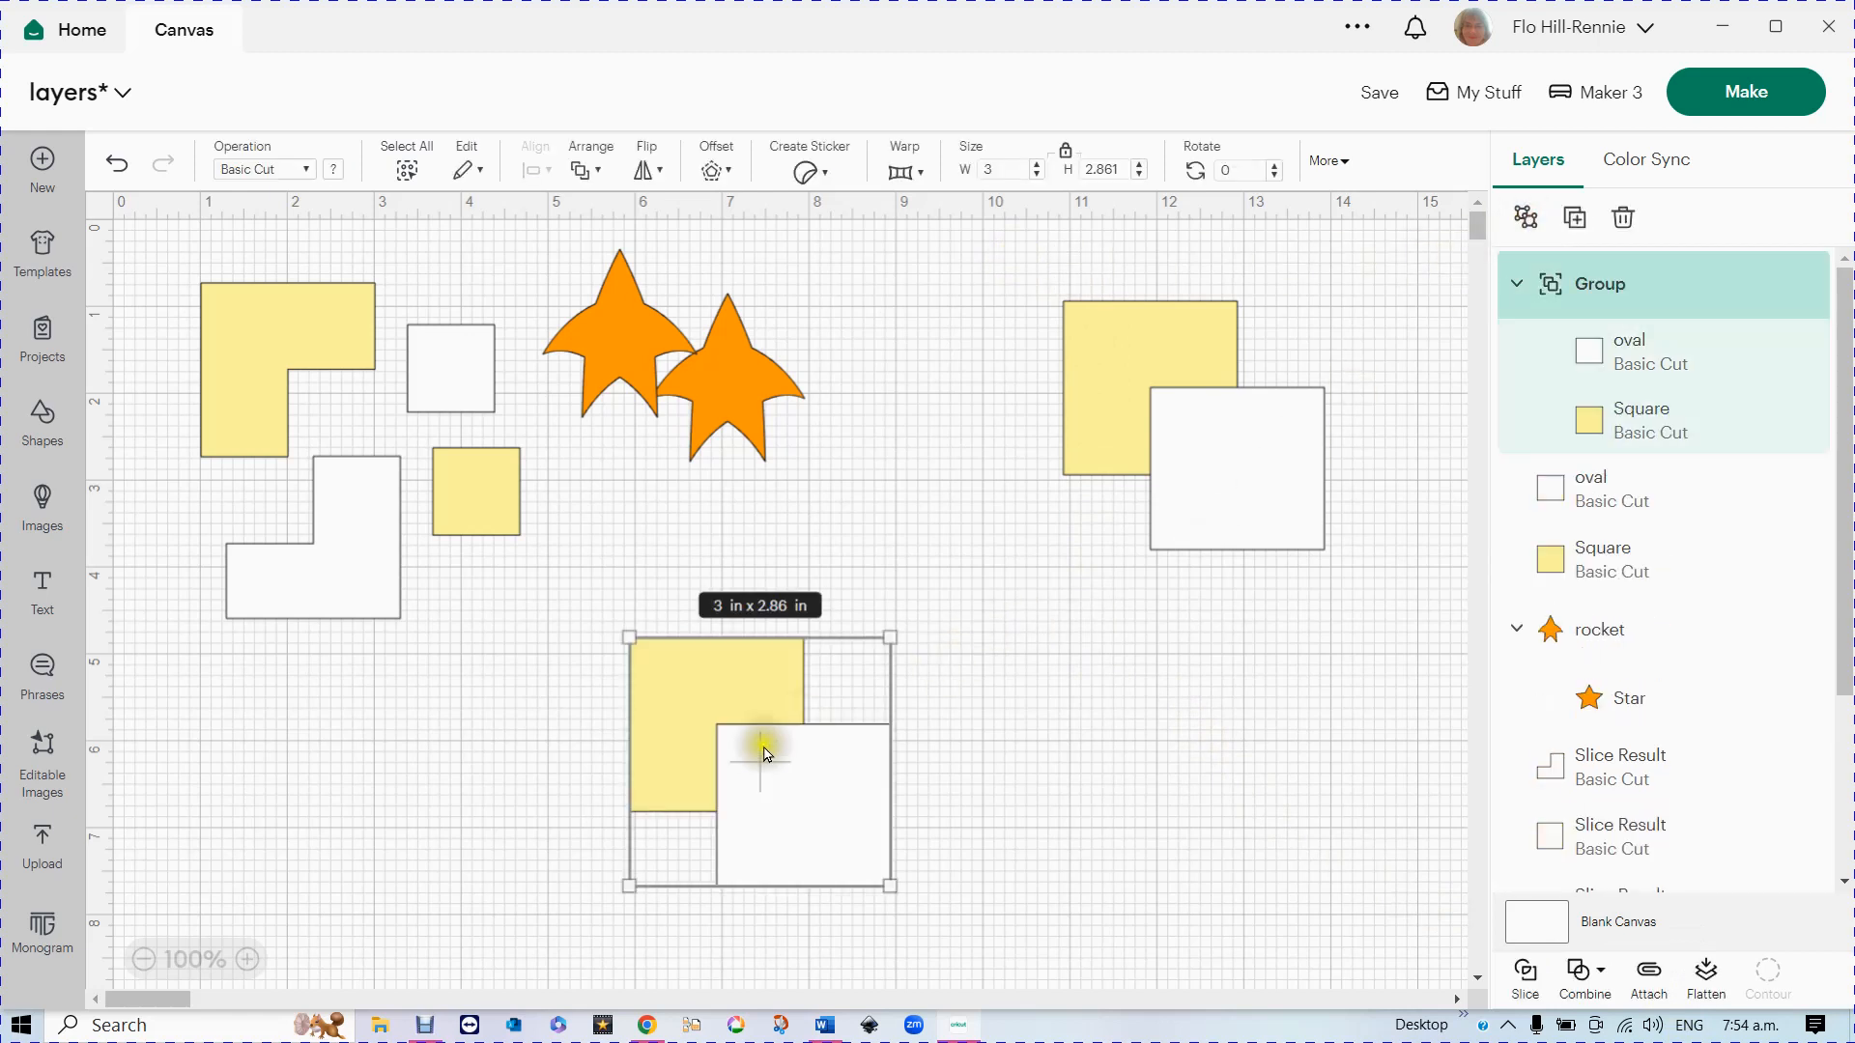
{"action": "left_click_drag", "start_coordinate": [759, 754], "coordinate": [651, 838]}
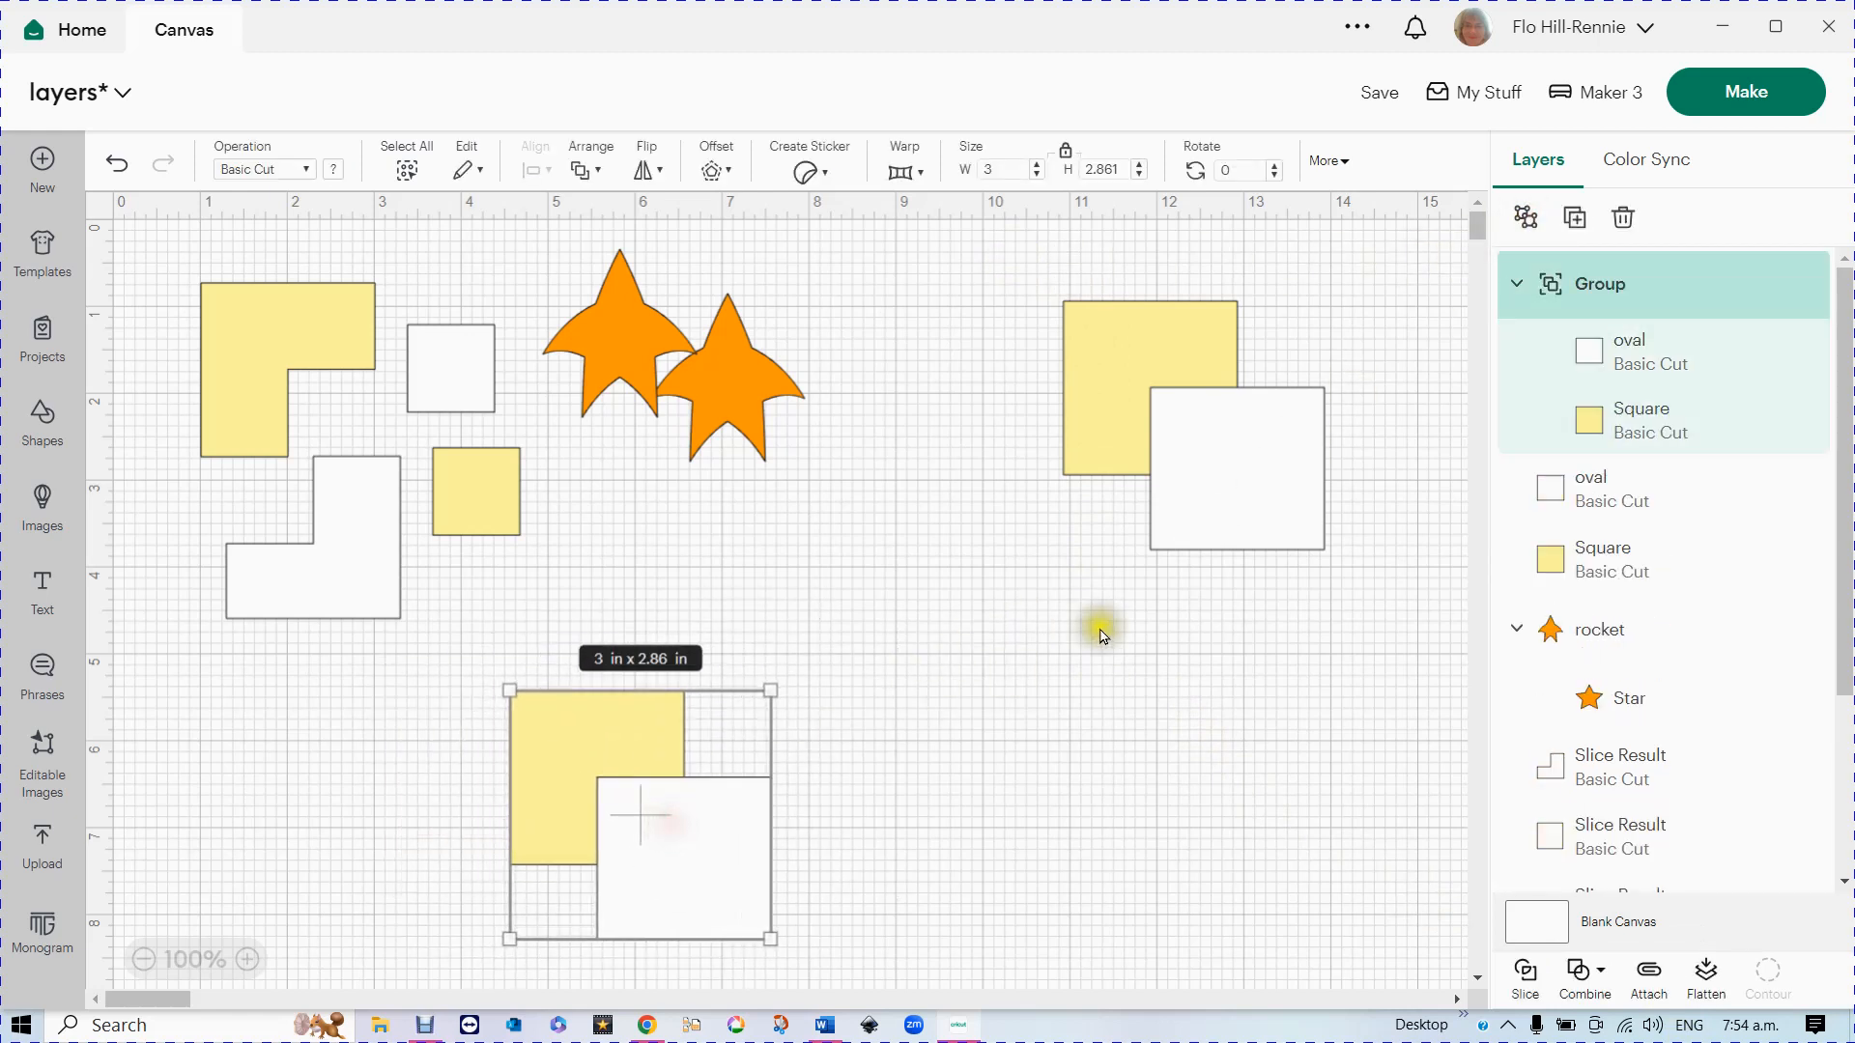
- Attach the other overlapping yellow and white squares to each other and move them down as one object
{"action": "left_click", "coordinate": [1188, 425]}
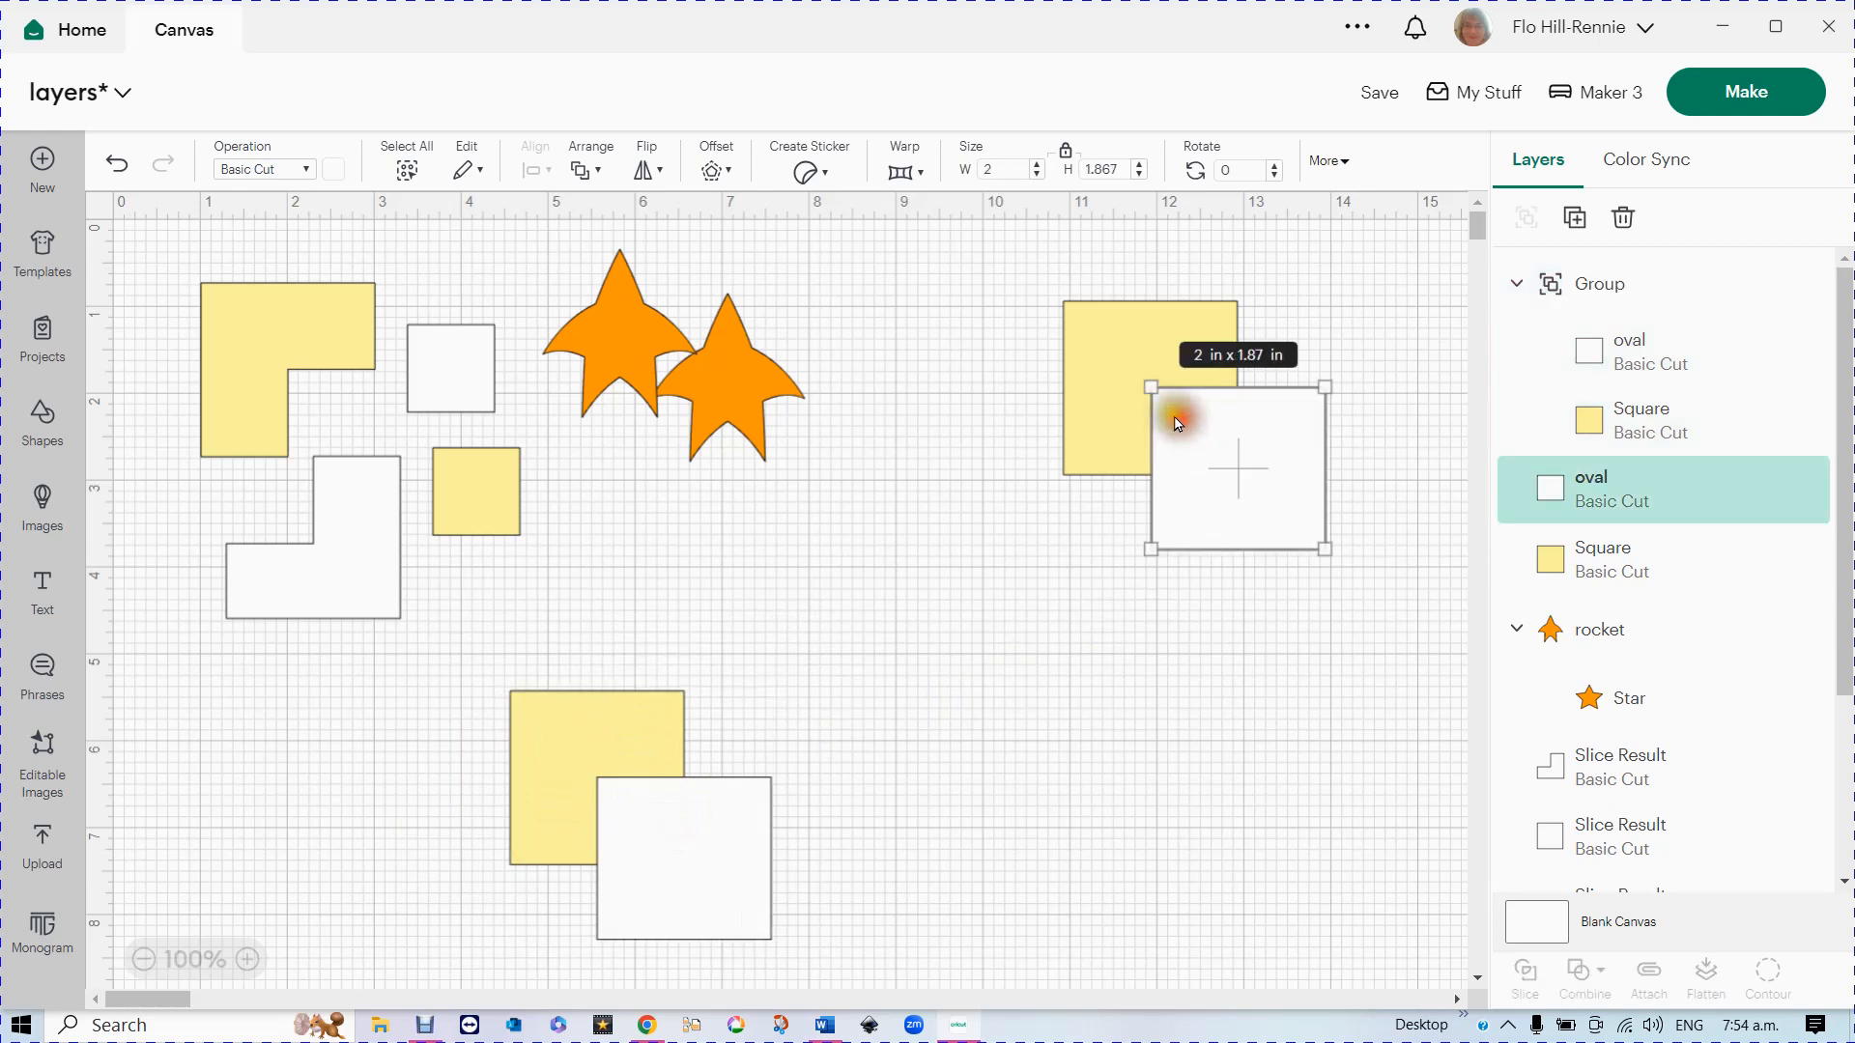
{"action": "left_click_drag", "start_coordinate": [1047, 277], "coordinate": [1299, 550]}
{"action": "left_click_drag", "start_coordinate": [1234, 446], "coordinate": [1179, 551]}
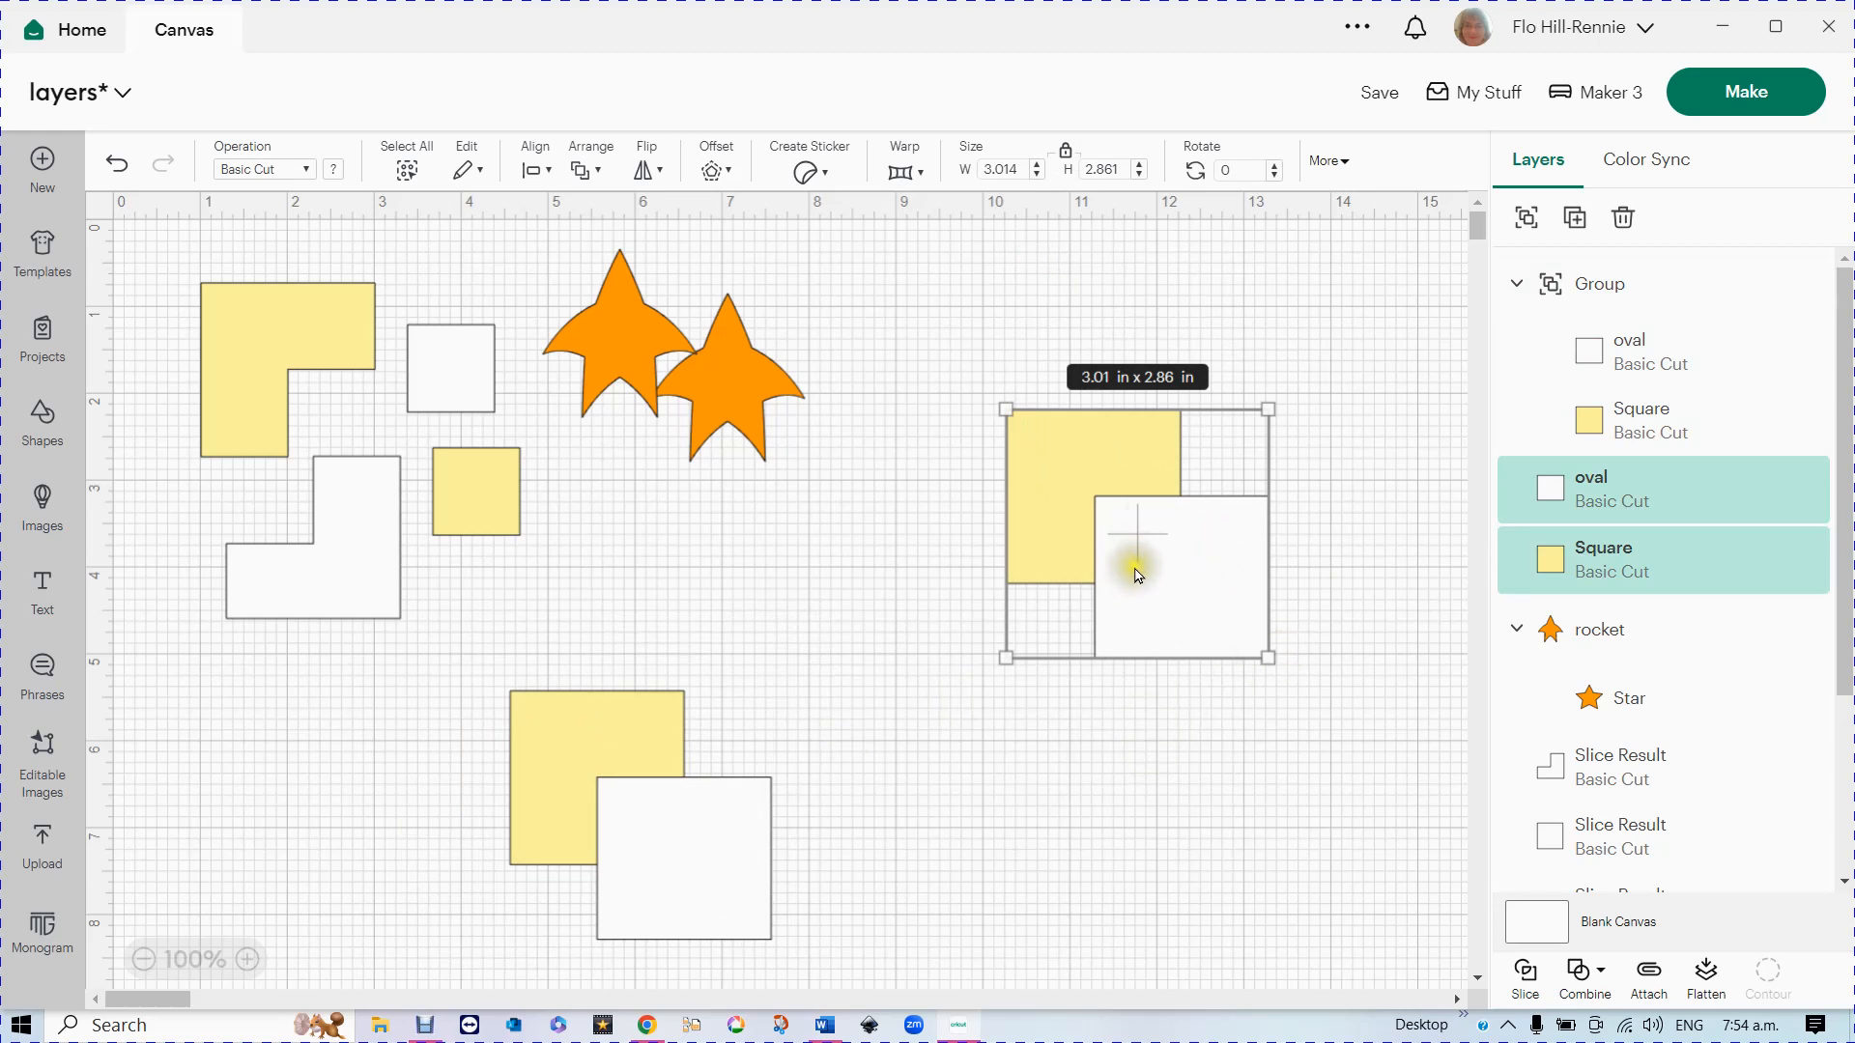
{"action": "left_click", "coordinate": [1650, 977]}
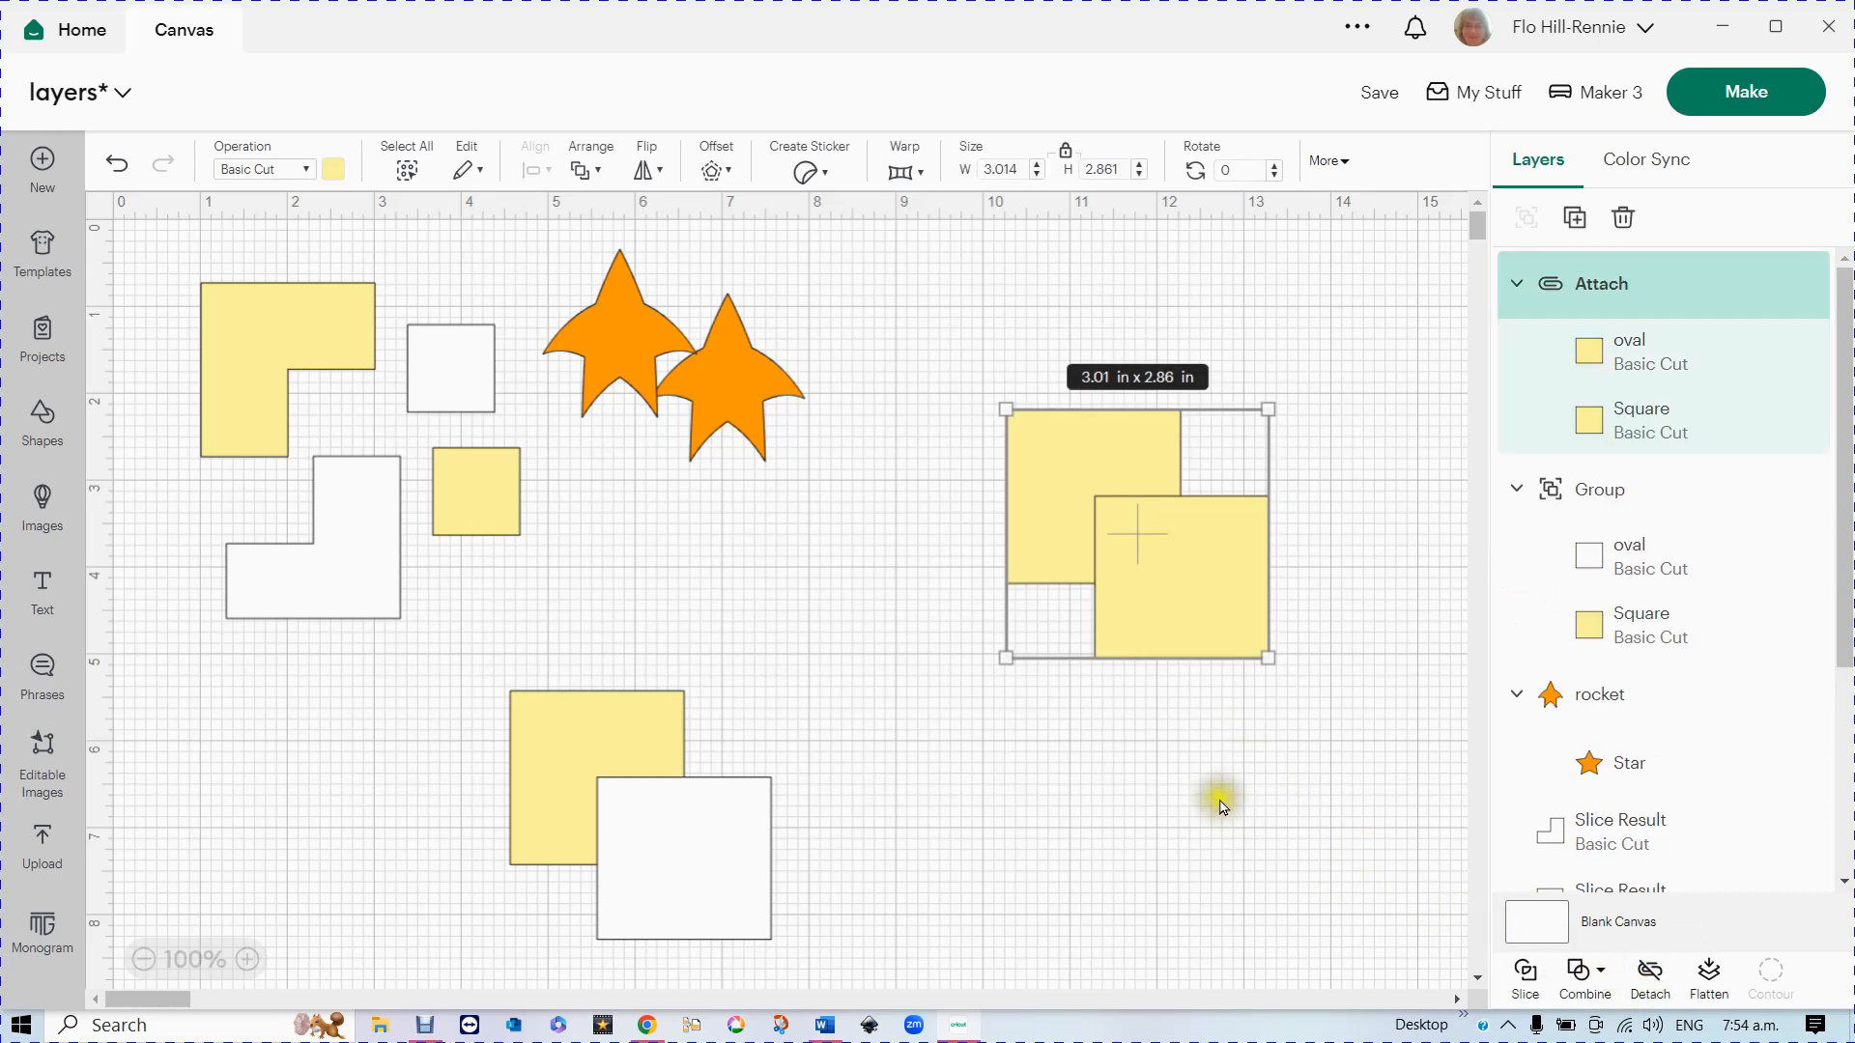
{"action": "left_click_drag", "start_coordinate": [1132, 541], "coordinate": [1110, 686]}
- Move the grouped squares closer to the attached pair, then shift the attached pair right and narrow it to about 2.76 in
{"action": "left_click_drag", "start_coordinate": [687, 853], "coordinate": [826, 755]}
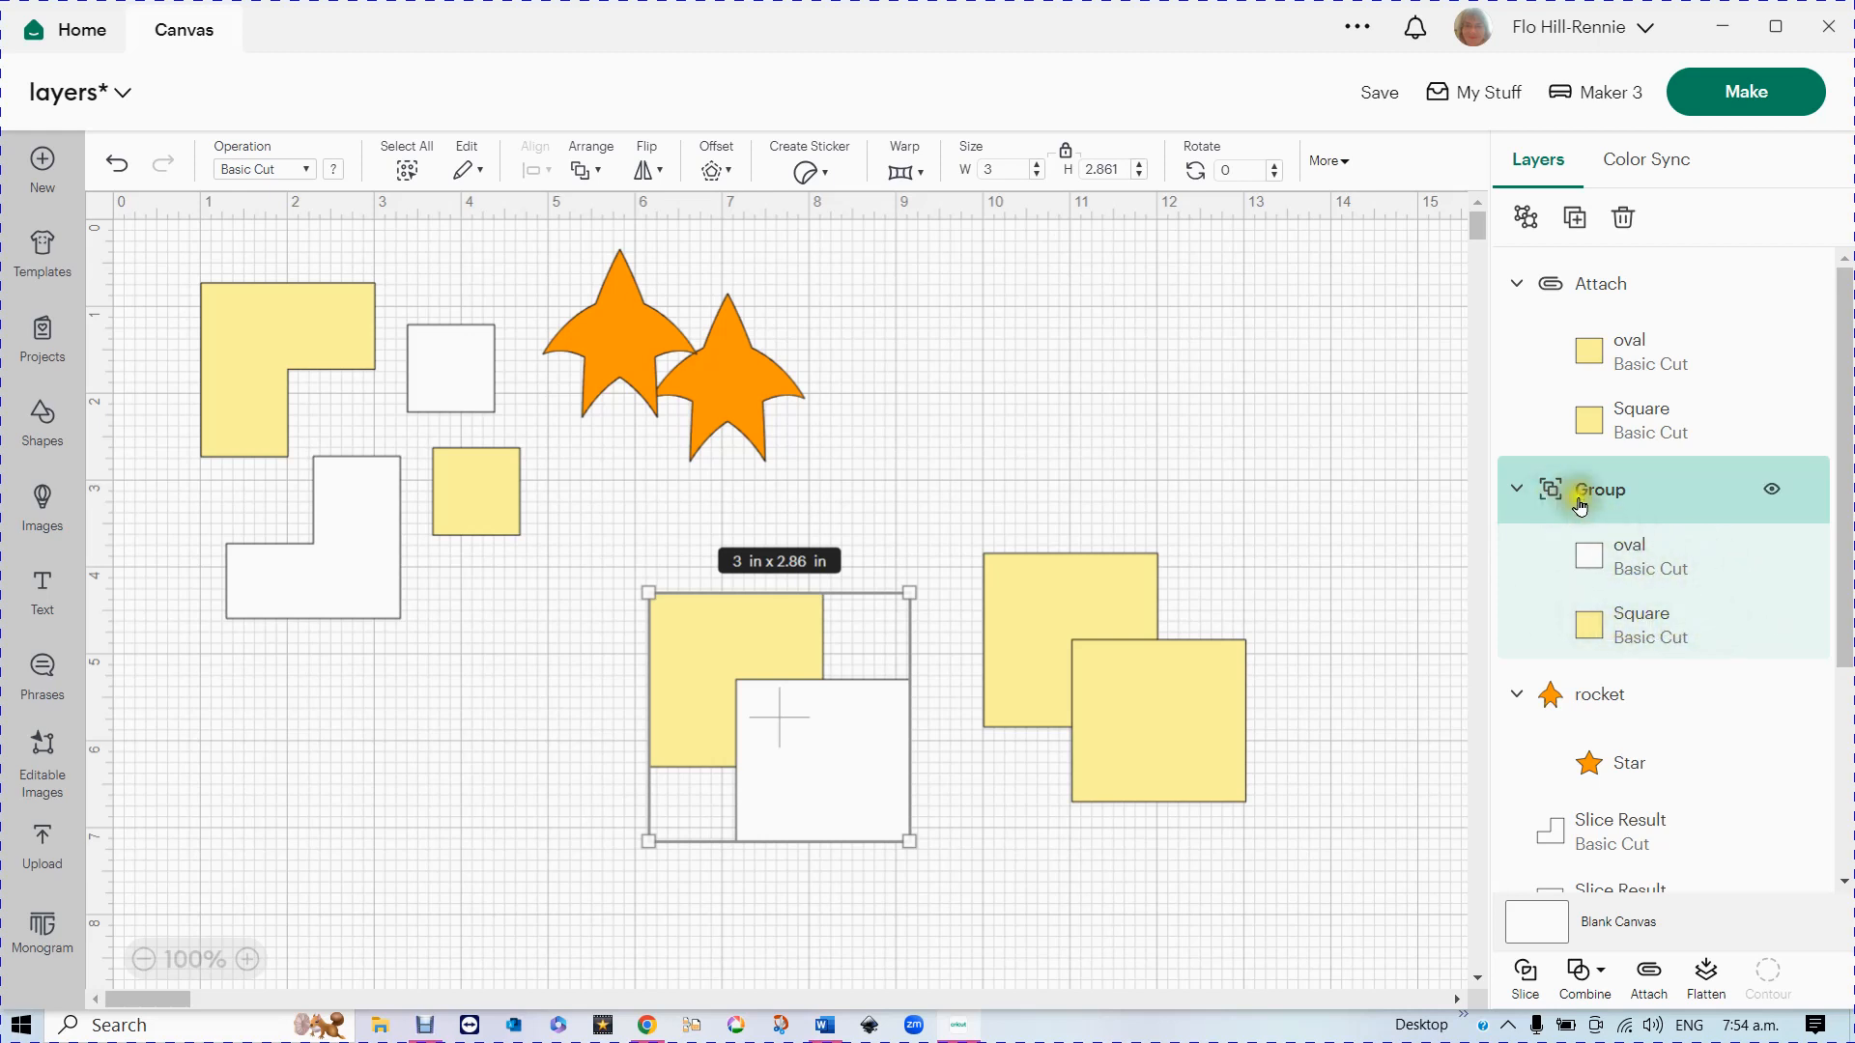
{"action": "left_click_drag", "start_coordinate": [1140, 686], "coordinate": [1265, 682]}
{"action": "left_click_drag", "start_coordinate": [1252, 705], "coordinate": [1226, 756]}
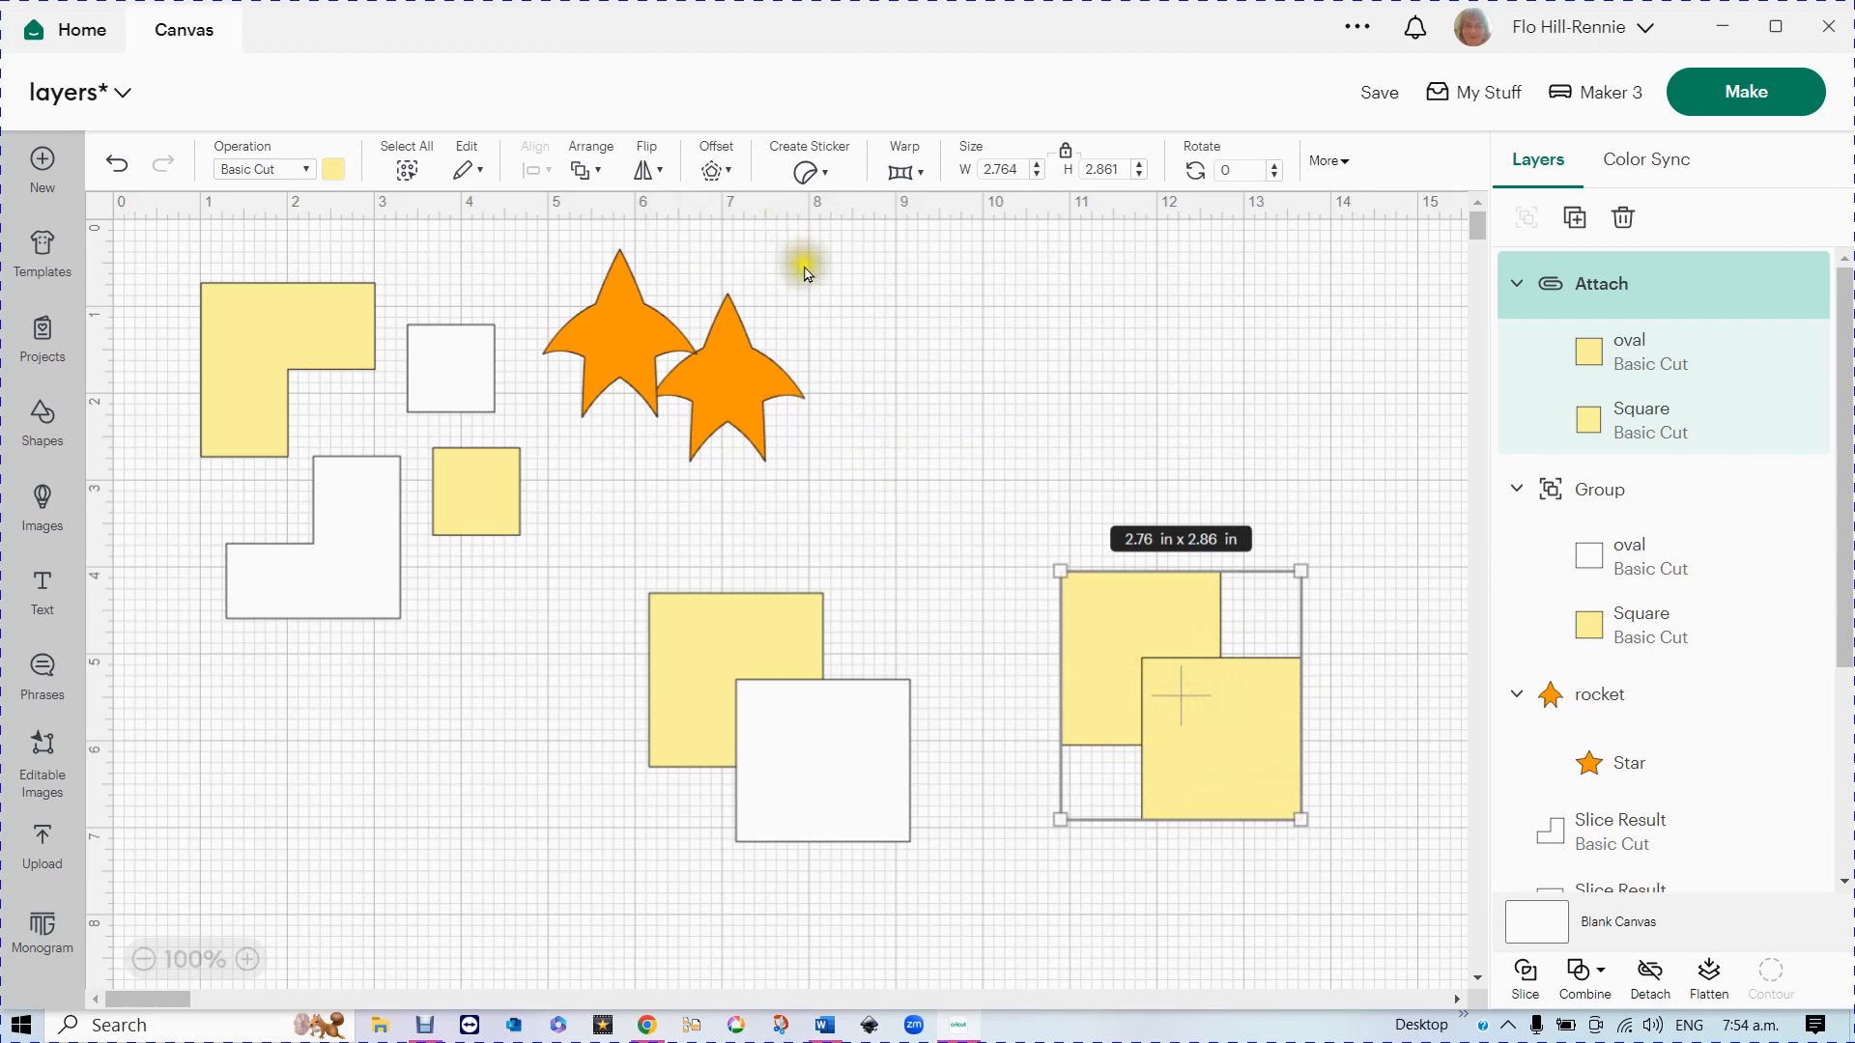
- Hide both rocket star layers on the canvas
{"action": "mouse_move", "coordinate": [1799, 720]}
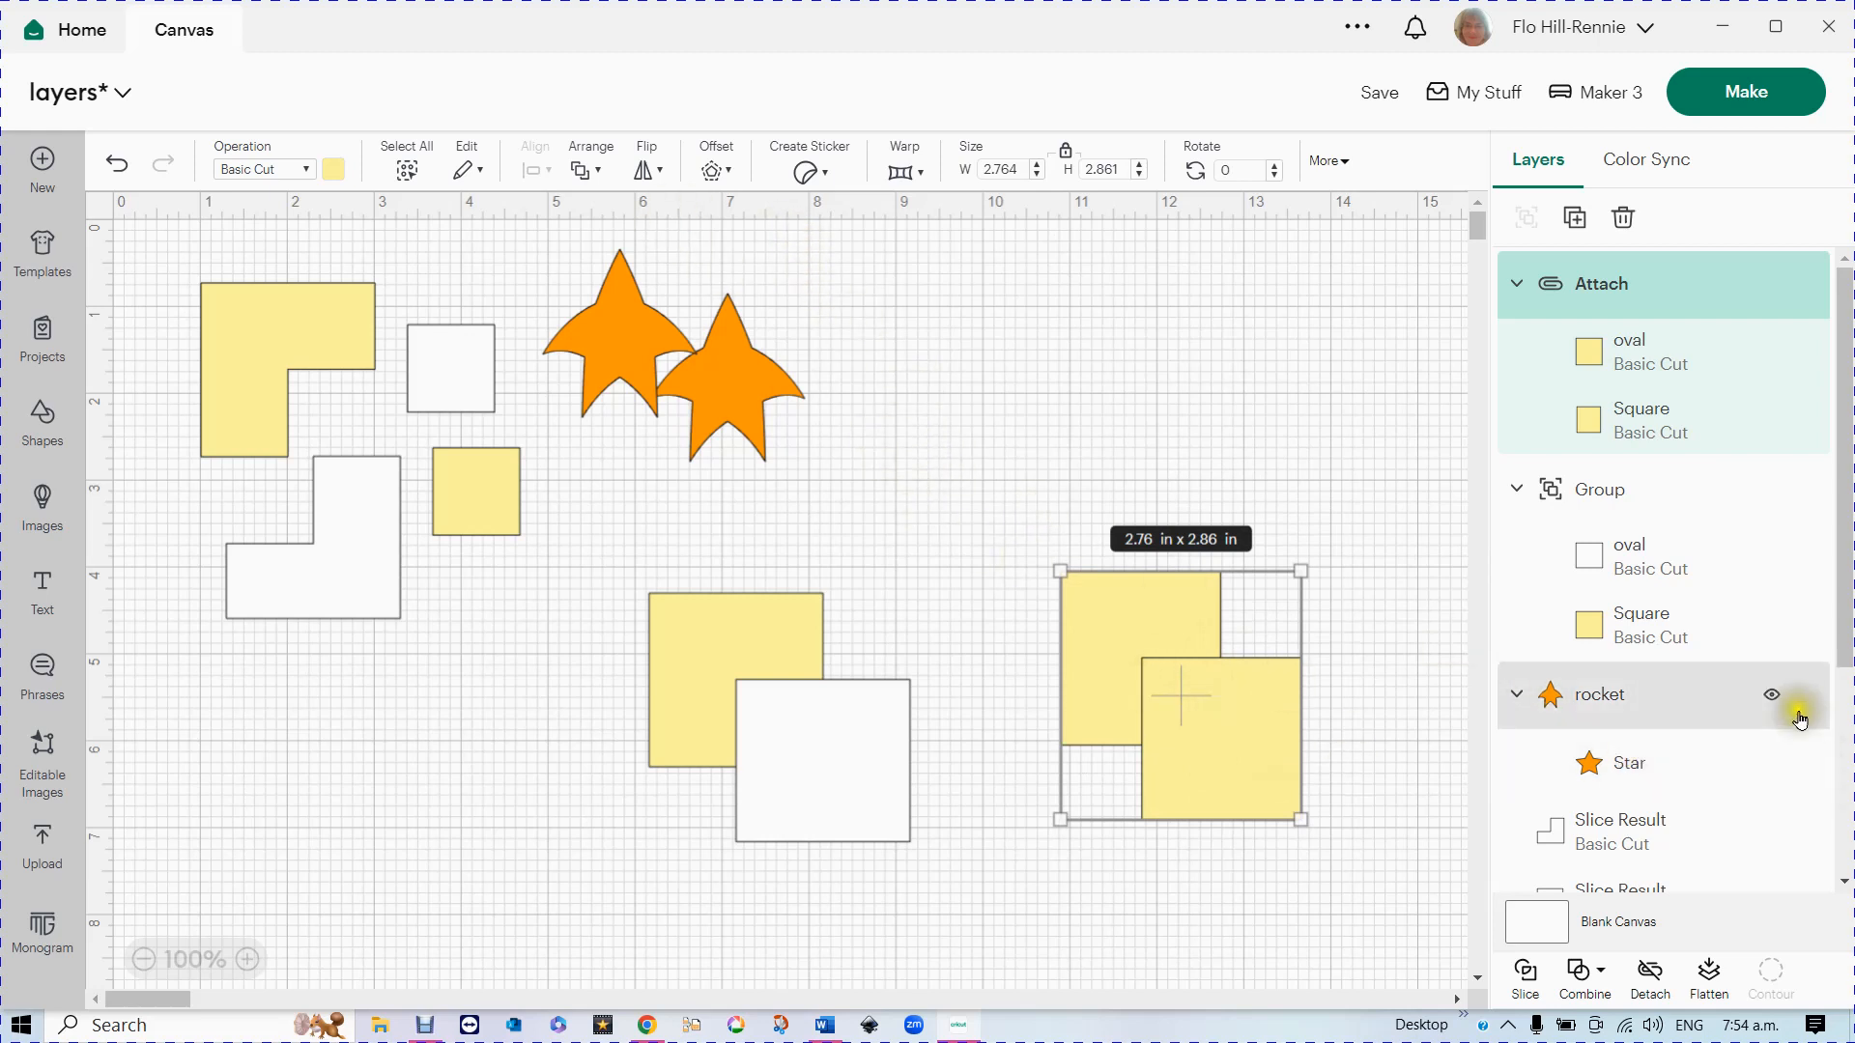
{"action": "left_click", "coordinate": [1773, 696]}
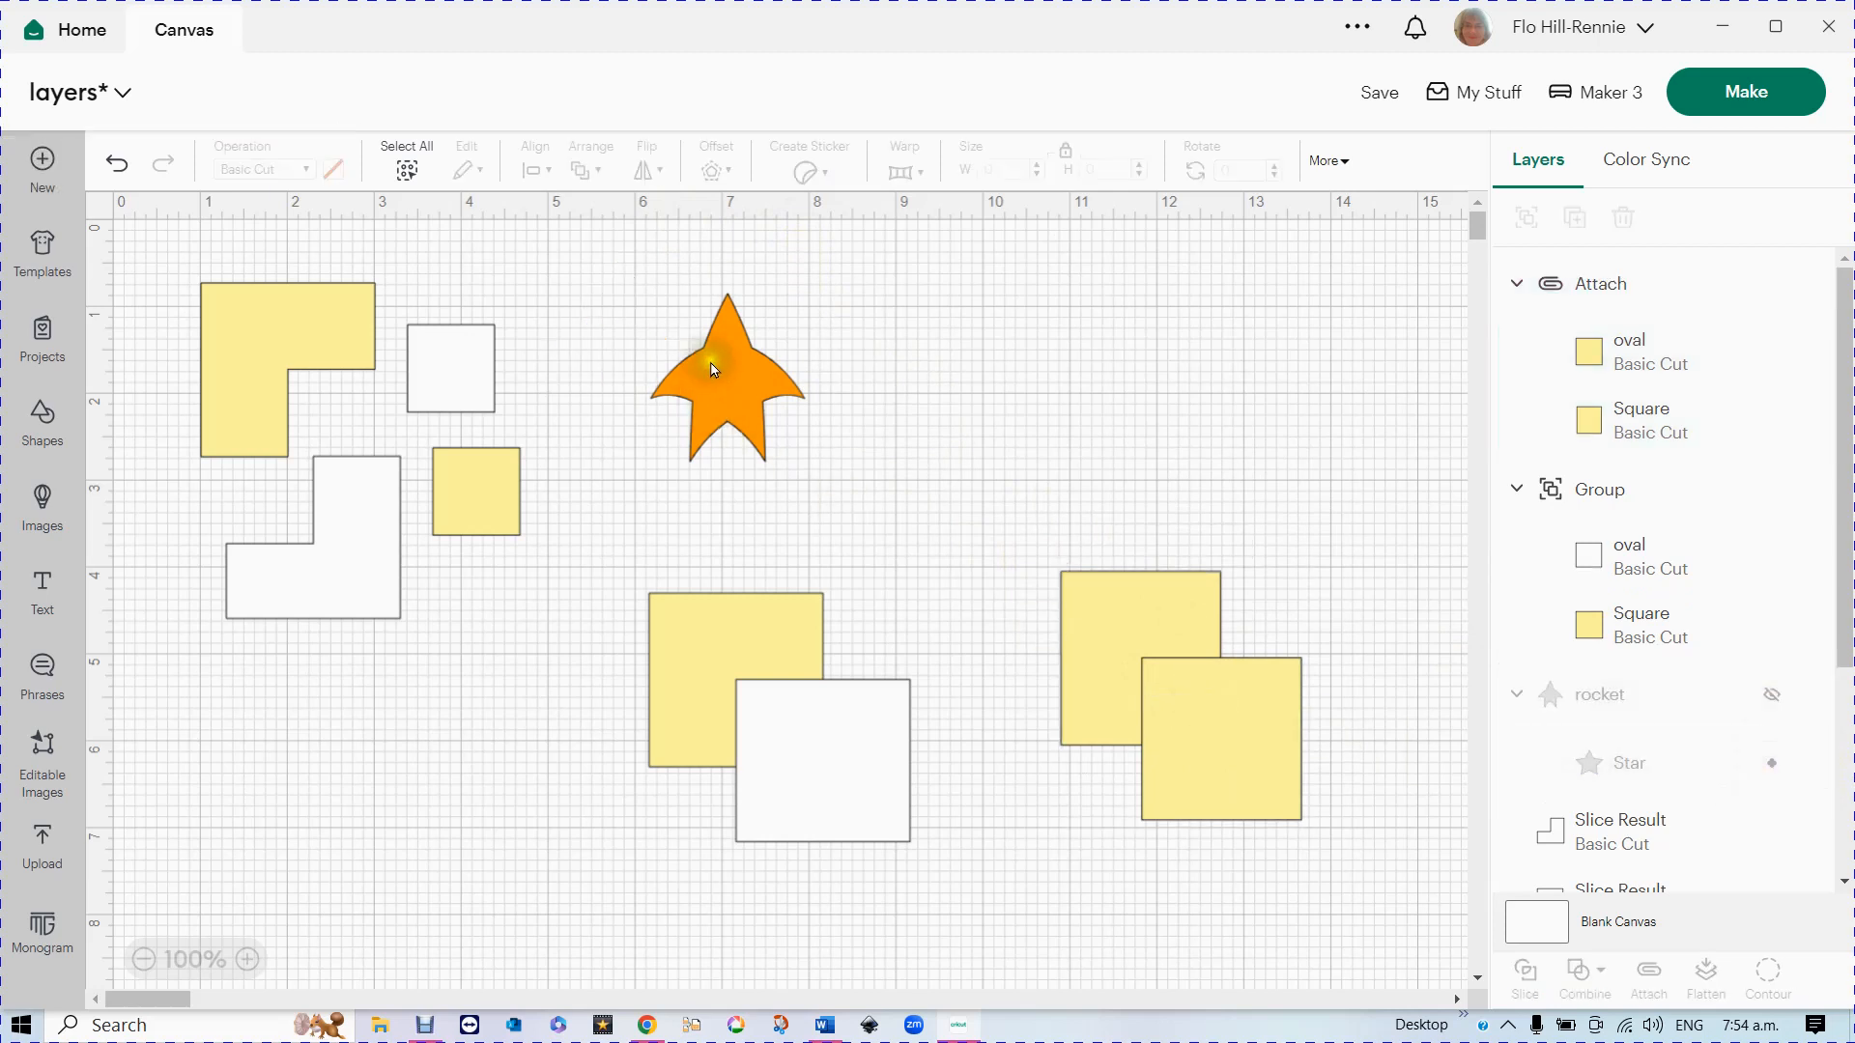
{"action": "left_click", "coordinate": [713, 370]}
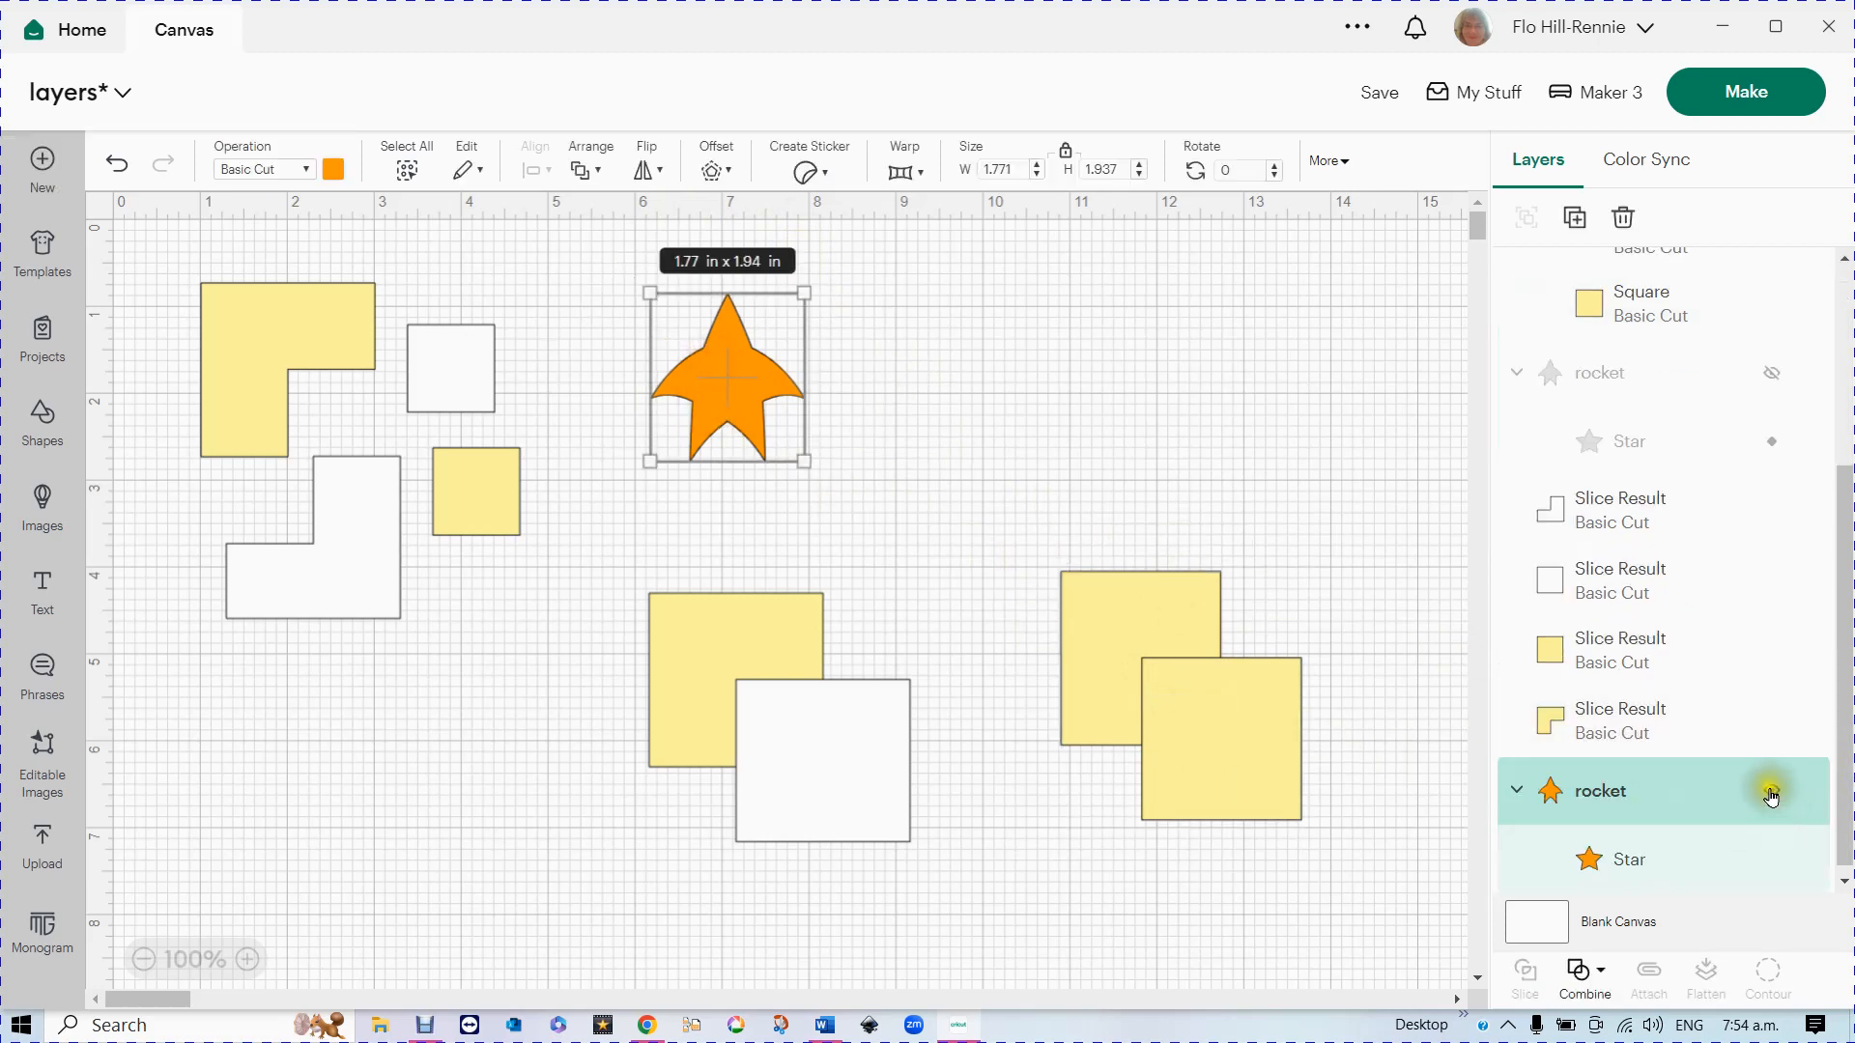
{"action": "left_click", "coordinate": [1770, 792]}
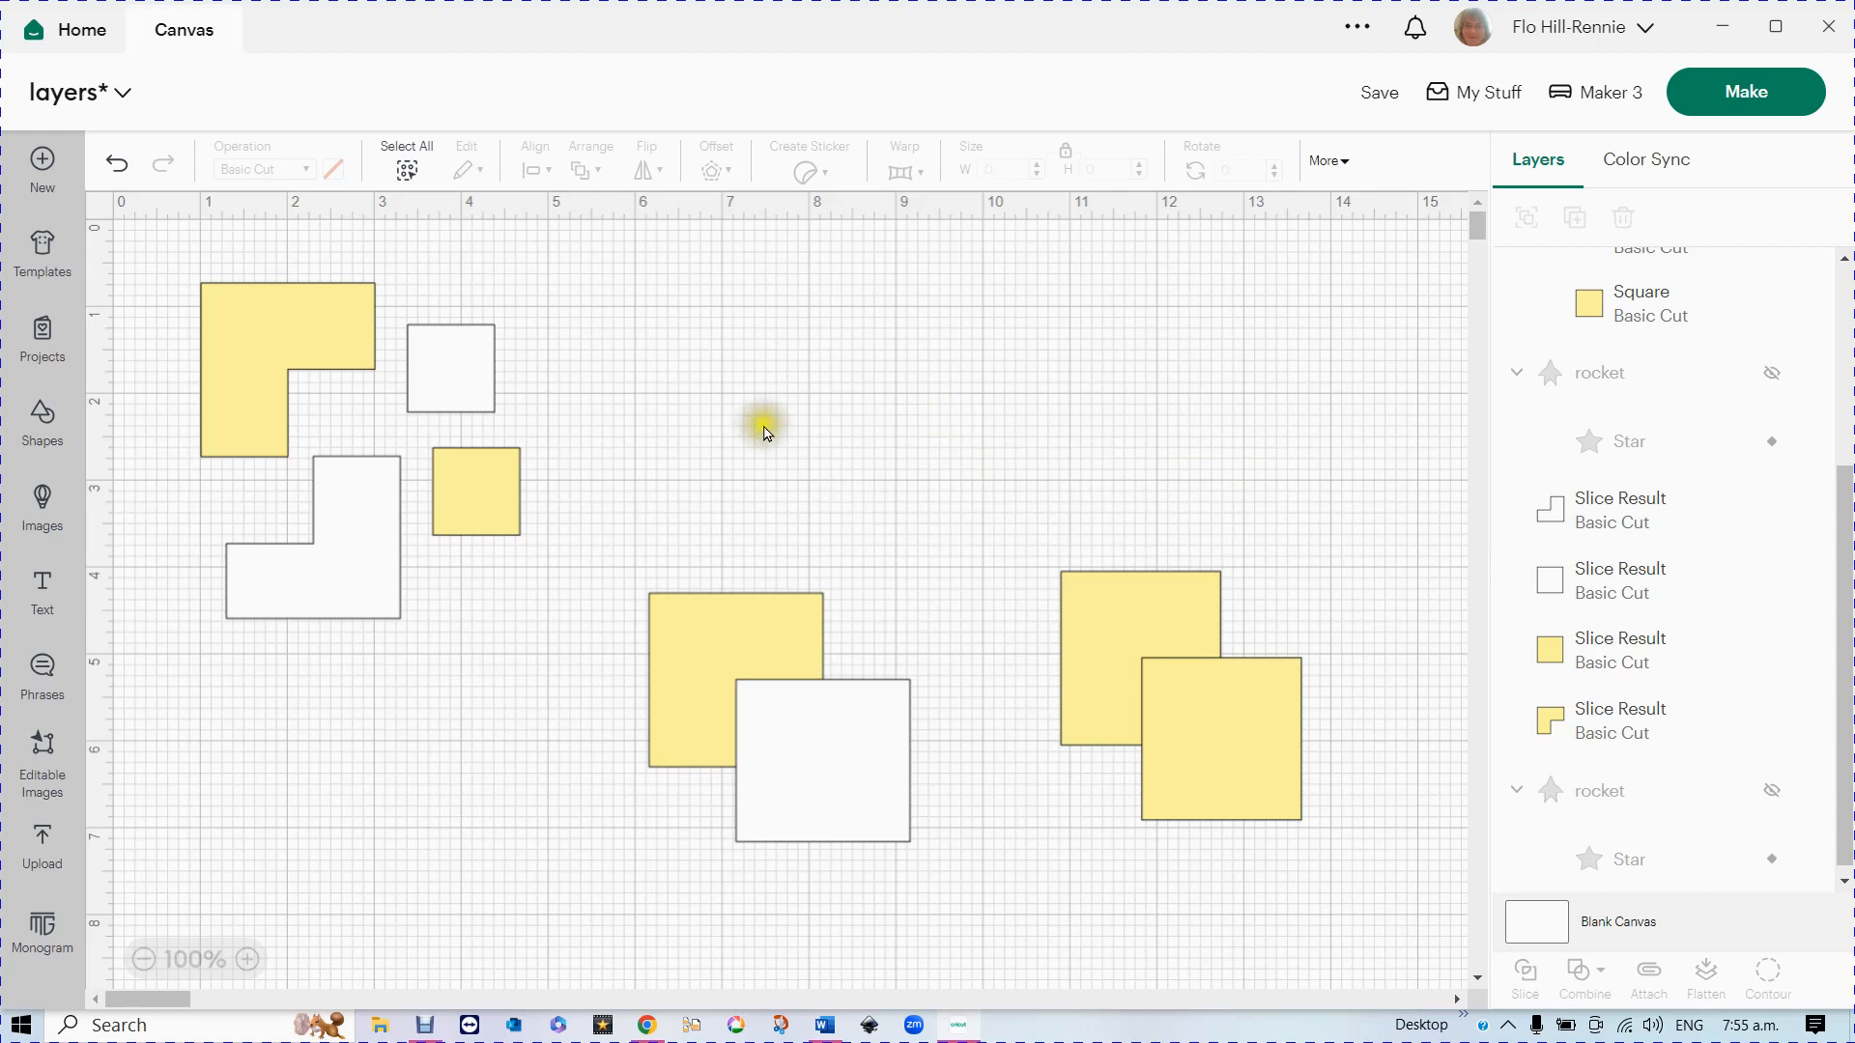
- Group the four slice result pieces and hide the whole group
{"action": "left_click_drag", "start_coordinate": [159, 256], "coordinate": [541, 677]}
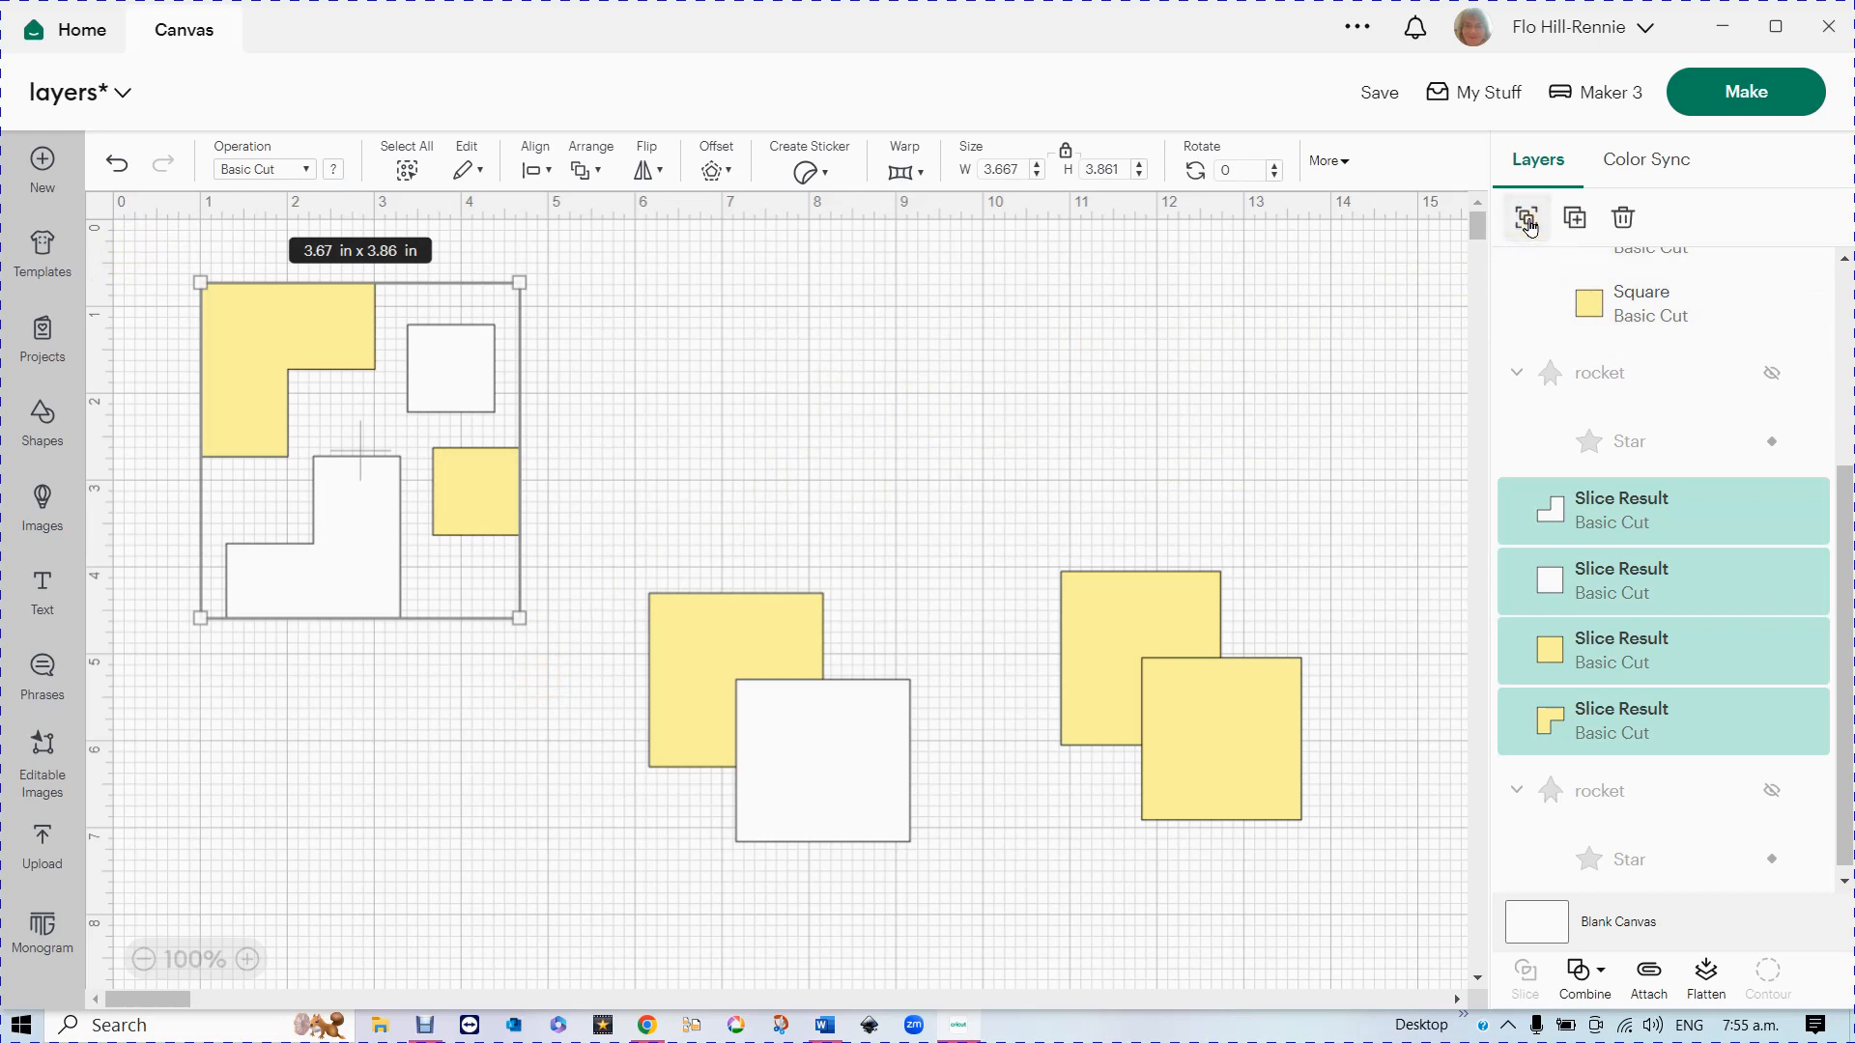
{"action": "left_click", "coordinate": [1526, 221]}
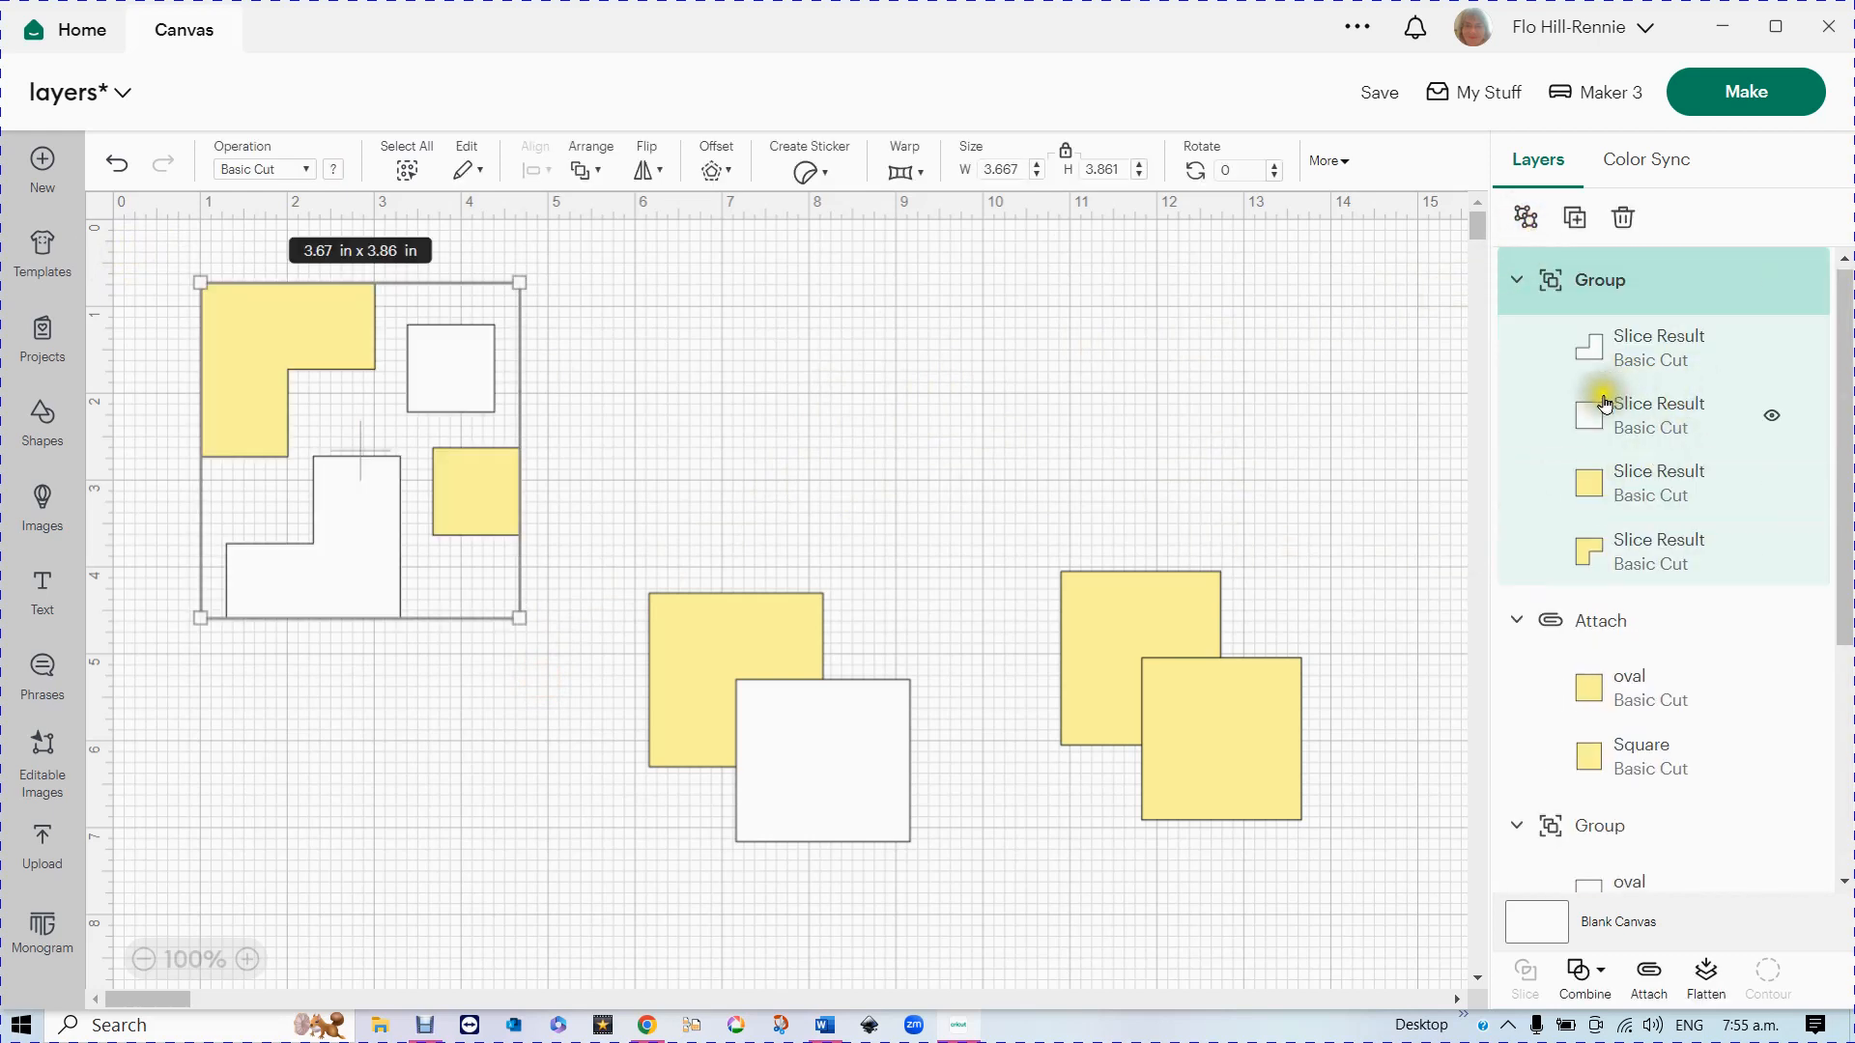
{"action": "left_click", "coordinate": [1770, 282]}
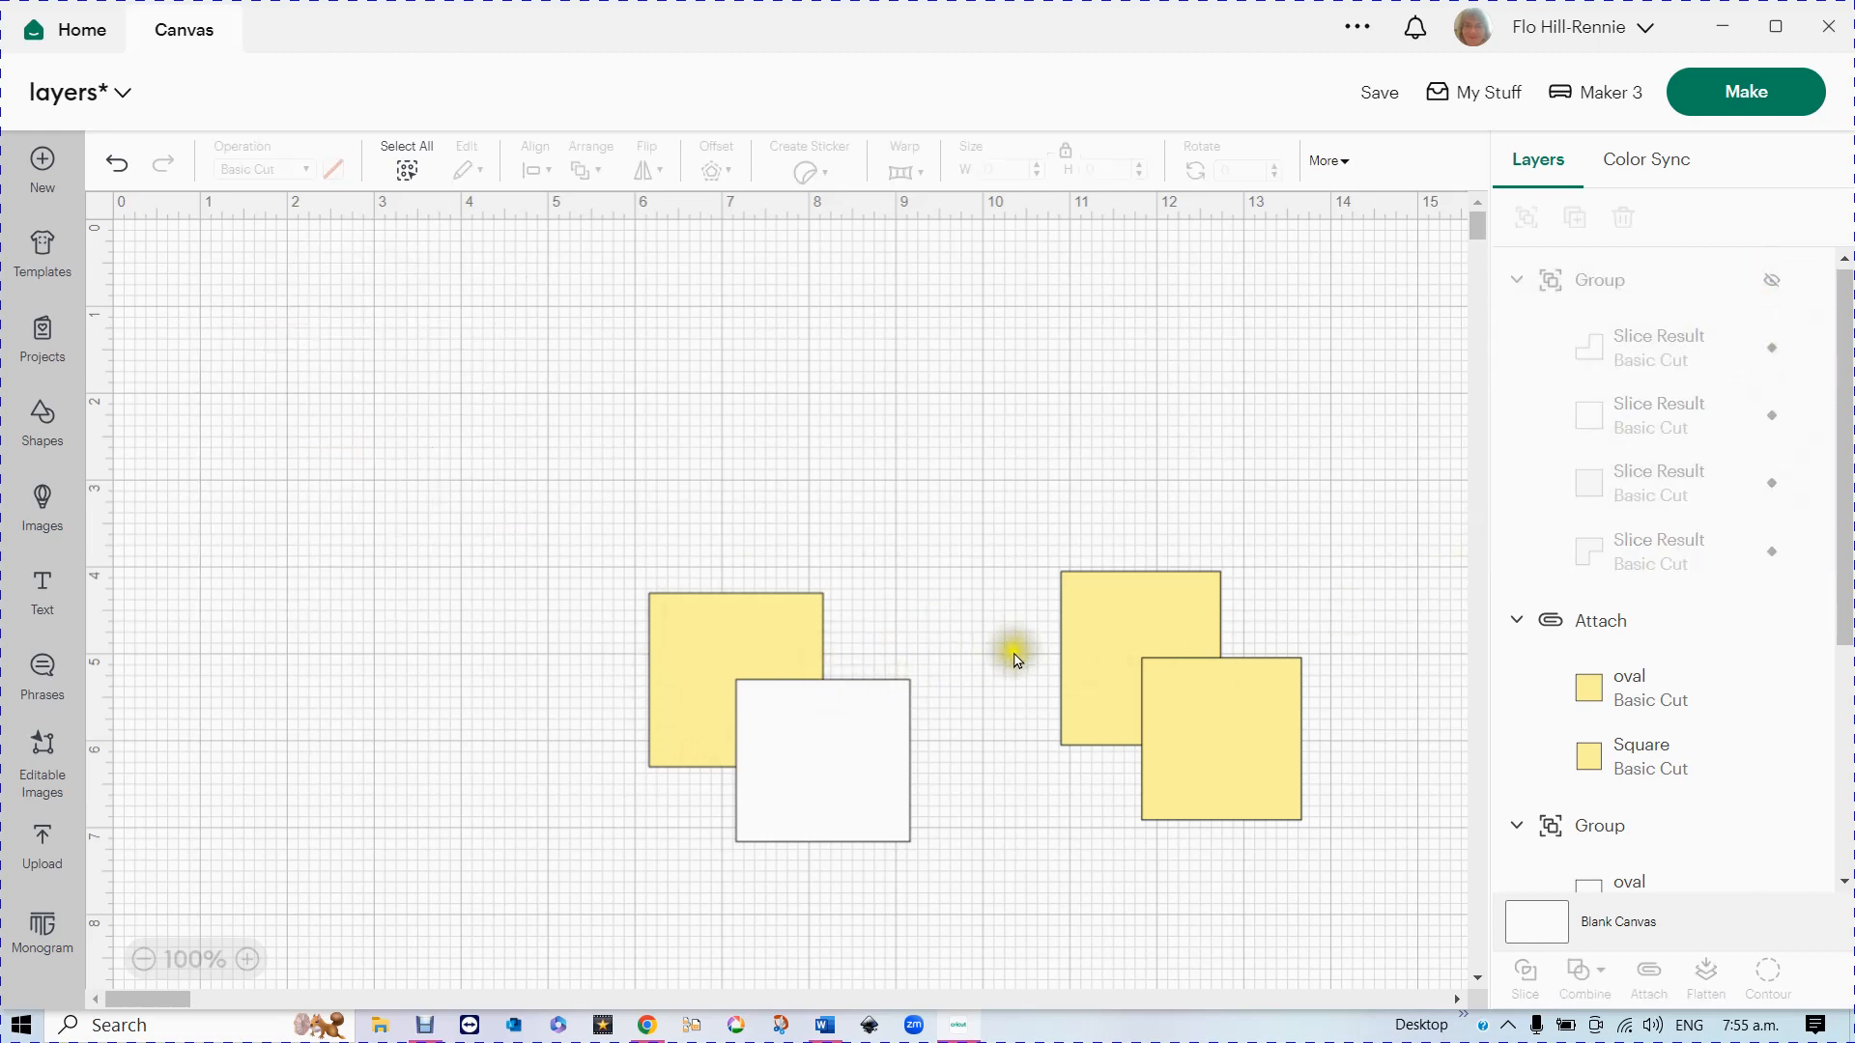
- Send the visible grouped and attached squares to the mat preparation preview
{"action": "left_click", "coordinate": [1721, 96]}
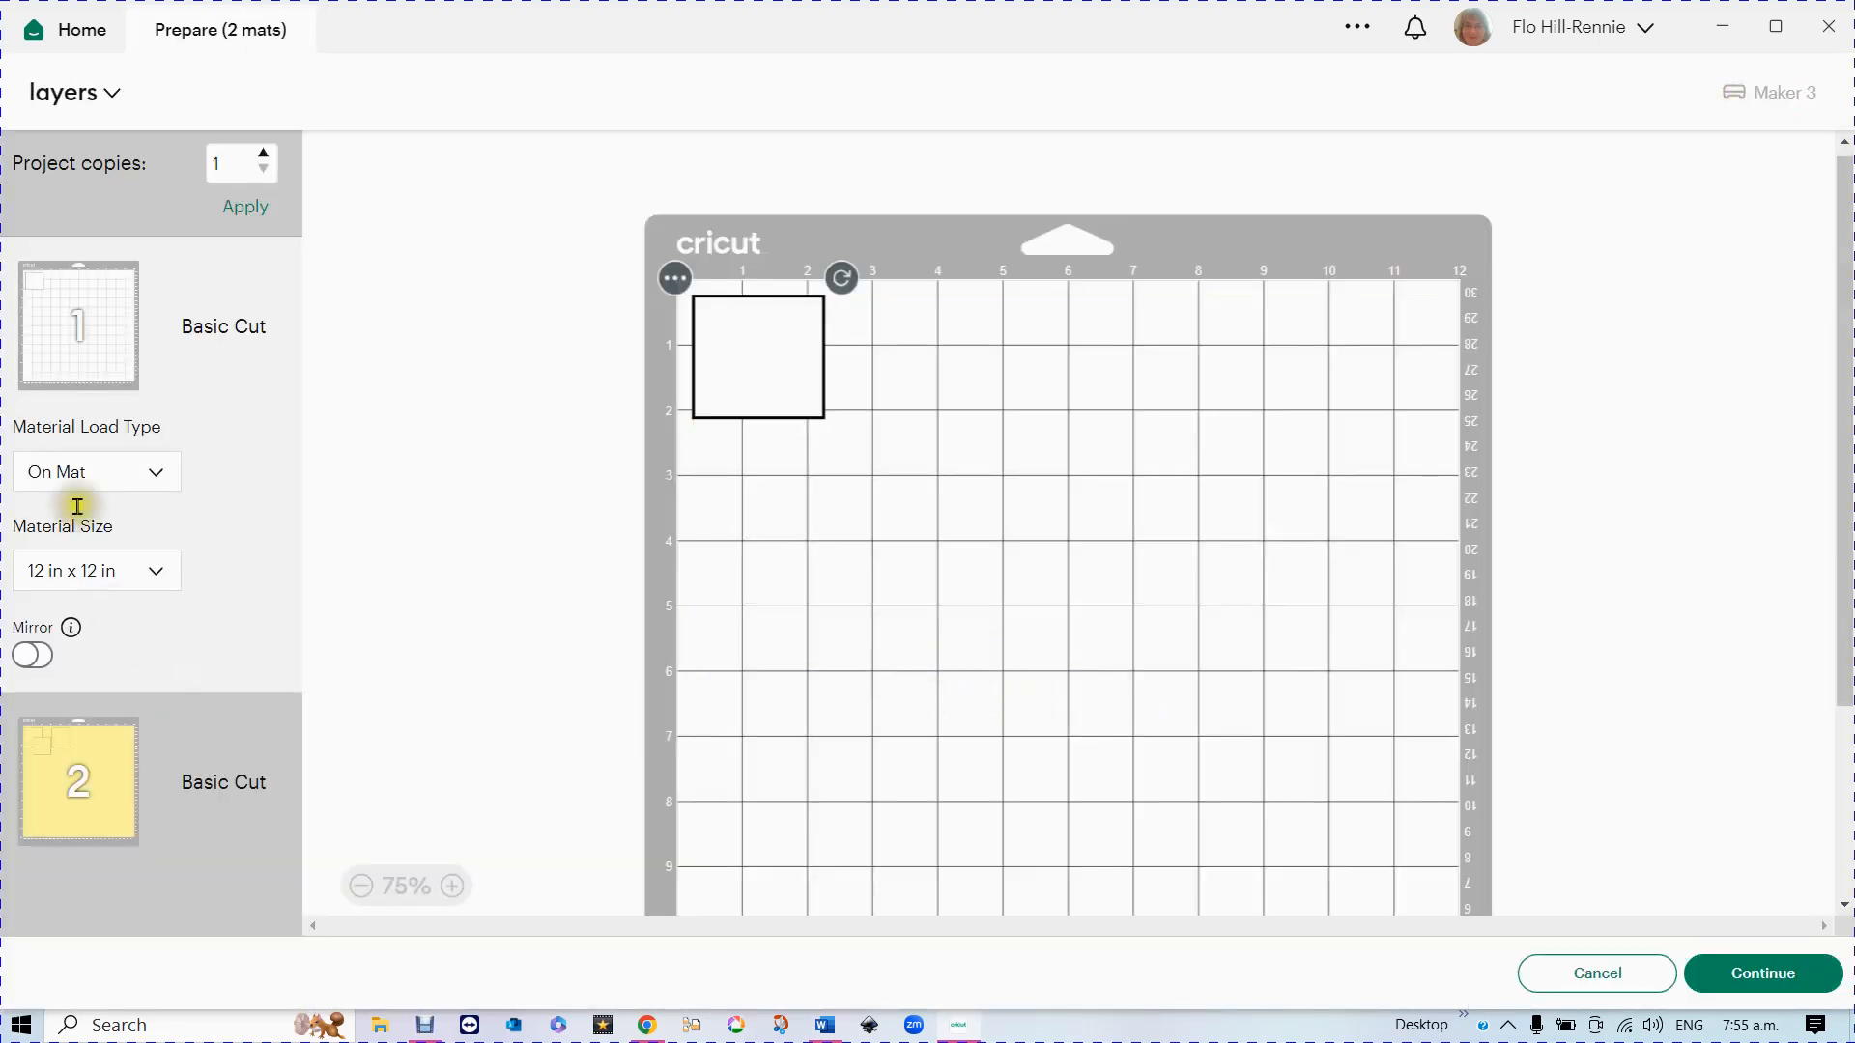
- Open the second mat, shift the single square and the attached pair around on it, and return to the canvas
{"action": "left_click", "coordinate": [88, 812]}
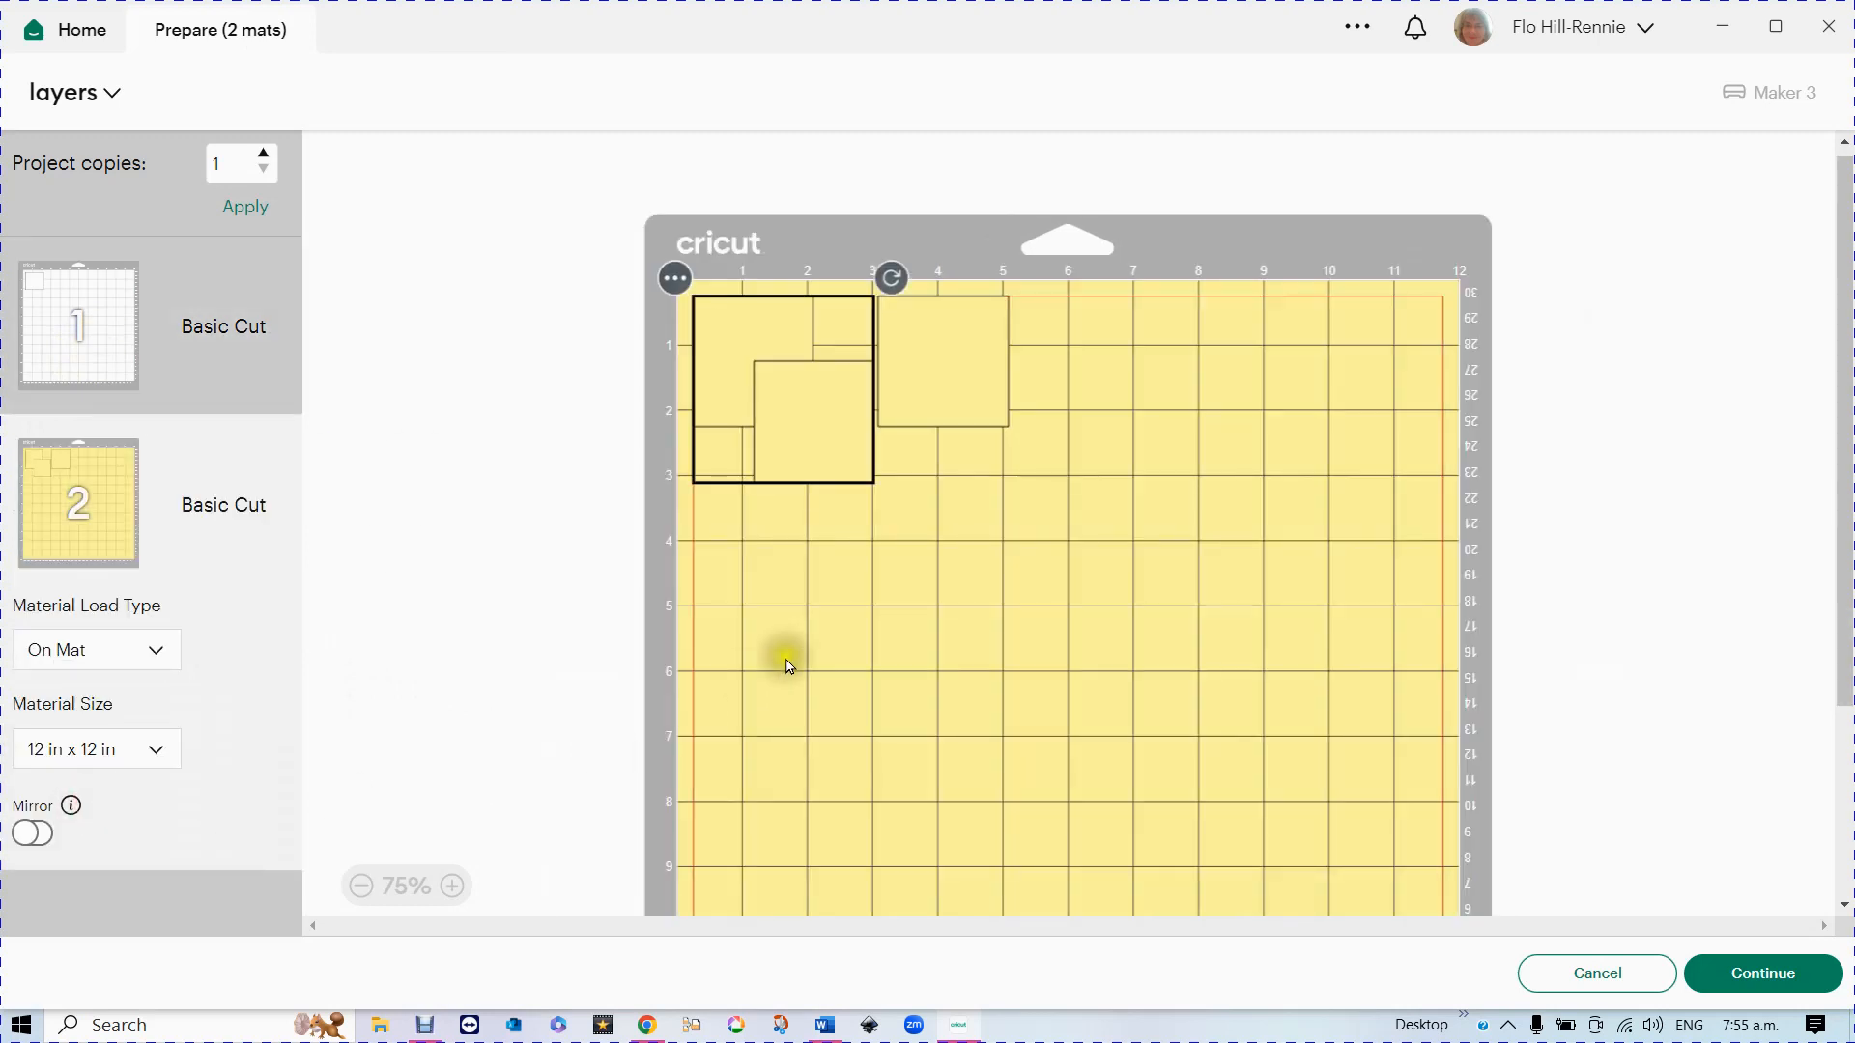
{"action": "left_click_drag", "start_coordinate": [955, 367], "coordinate": [1016, 372]}
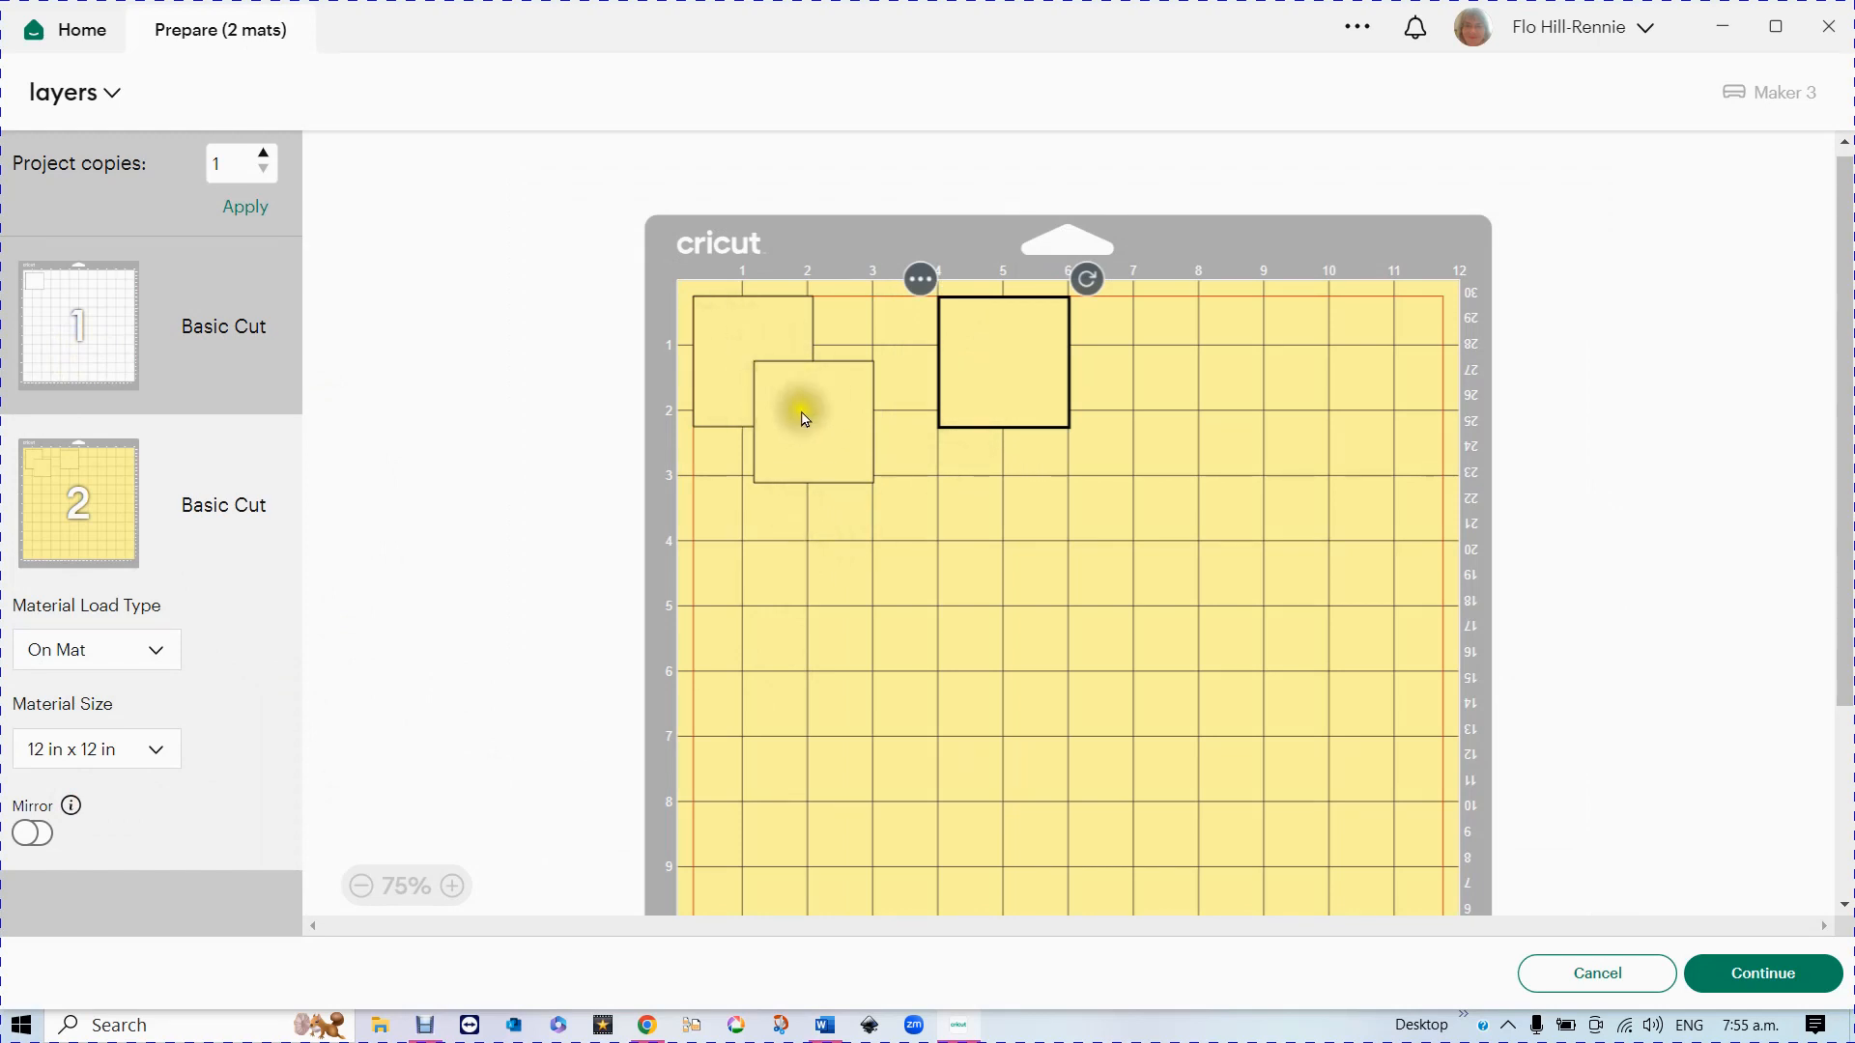
{"action": "mouse_move", "coordinate": [805, 417]}
{"action": "left_mouse_down"}
{"action": "mouse_move", "coordinate": [840, 548]}
{"action": "mouse_move", "coordinate": [809, 450]}
{"action": "left_mouse_up"}
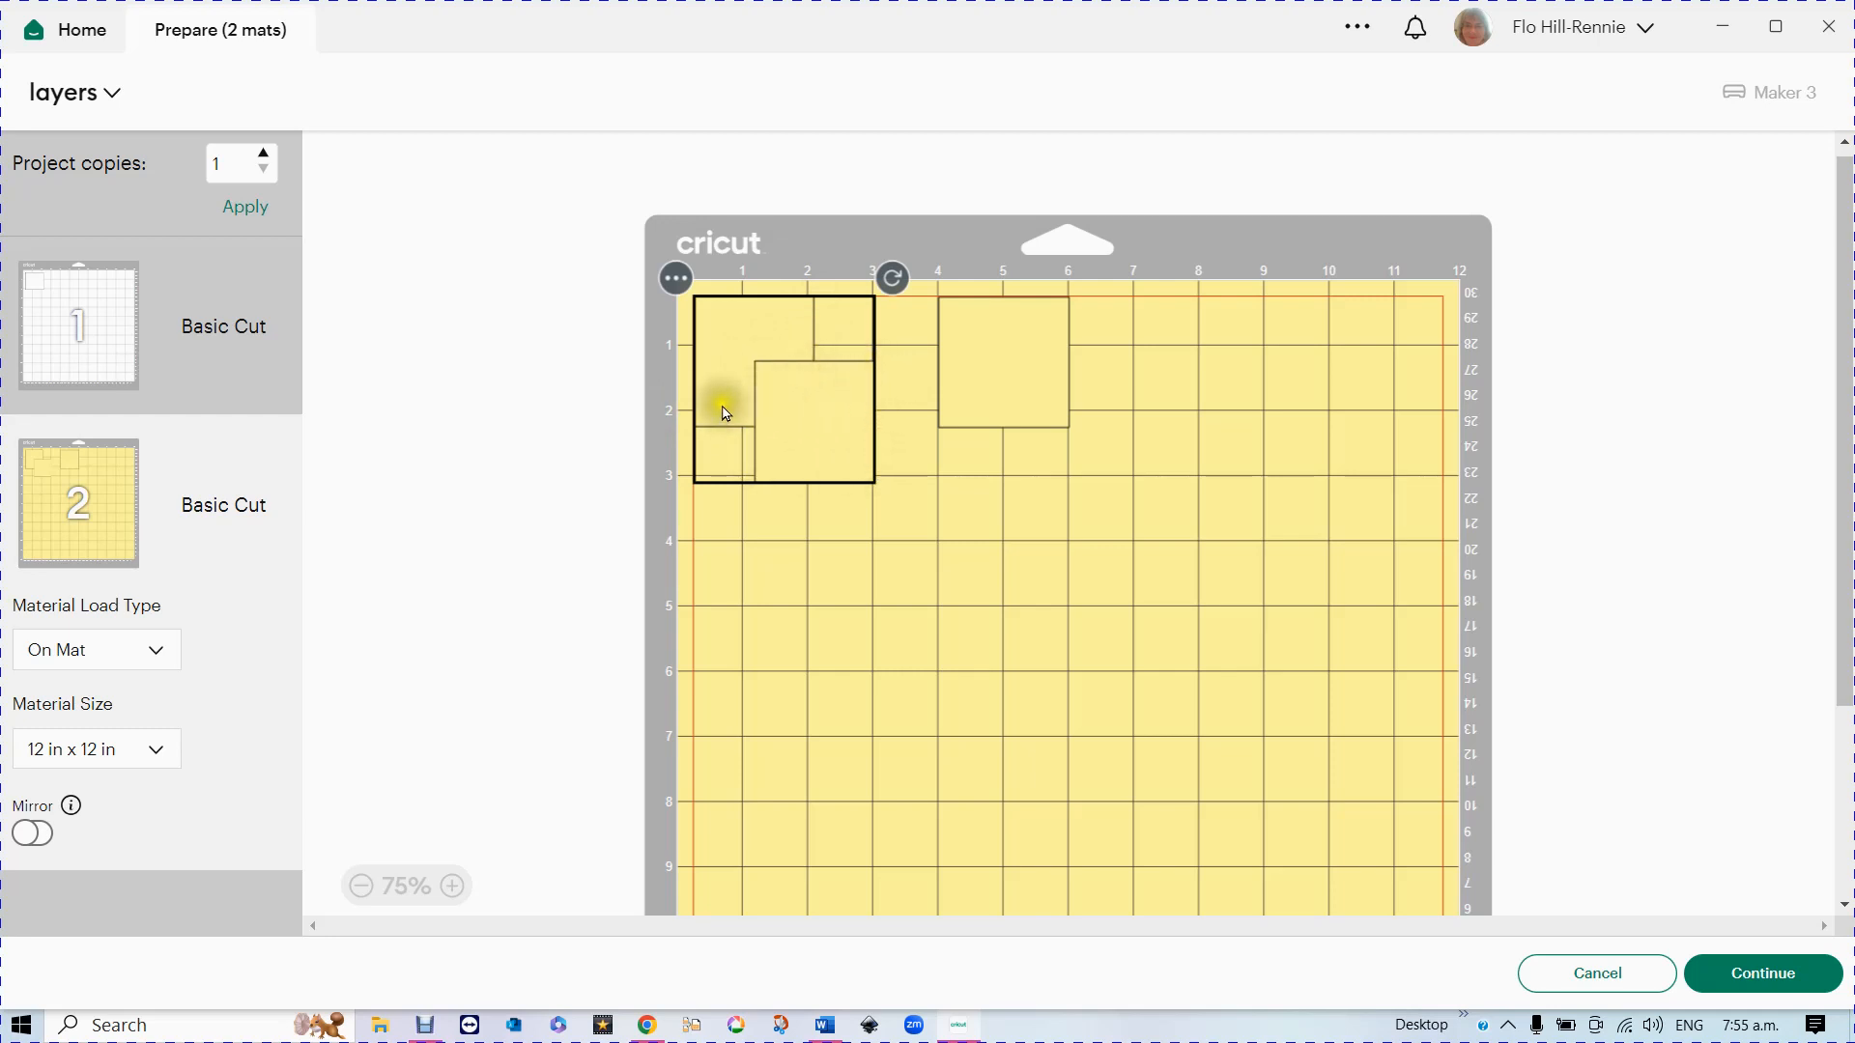
{"action": "mouse_move", "coordinate": [973, 368]}
{"action": "left_mouse_down"}
{"action": "mouse_move", "coordinate": [724, 363]}
{"action": "mouse_move", "coordinate": [969, 387]}
{"action": "left_mouse_up"}
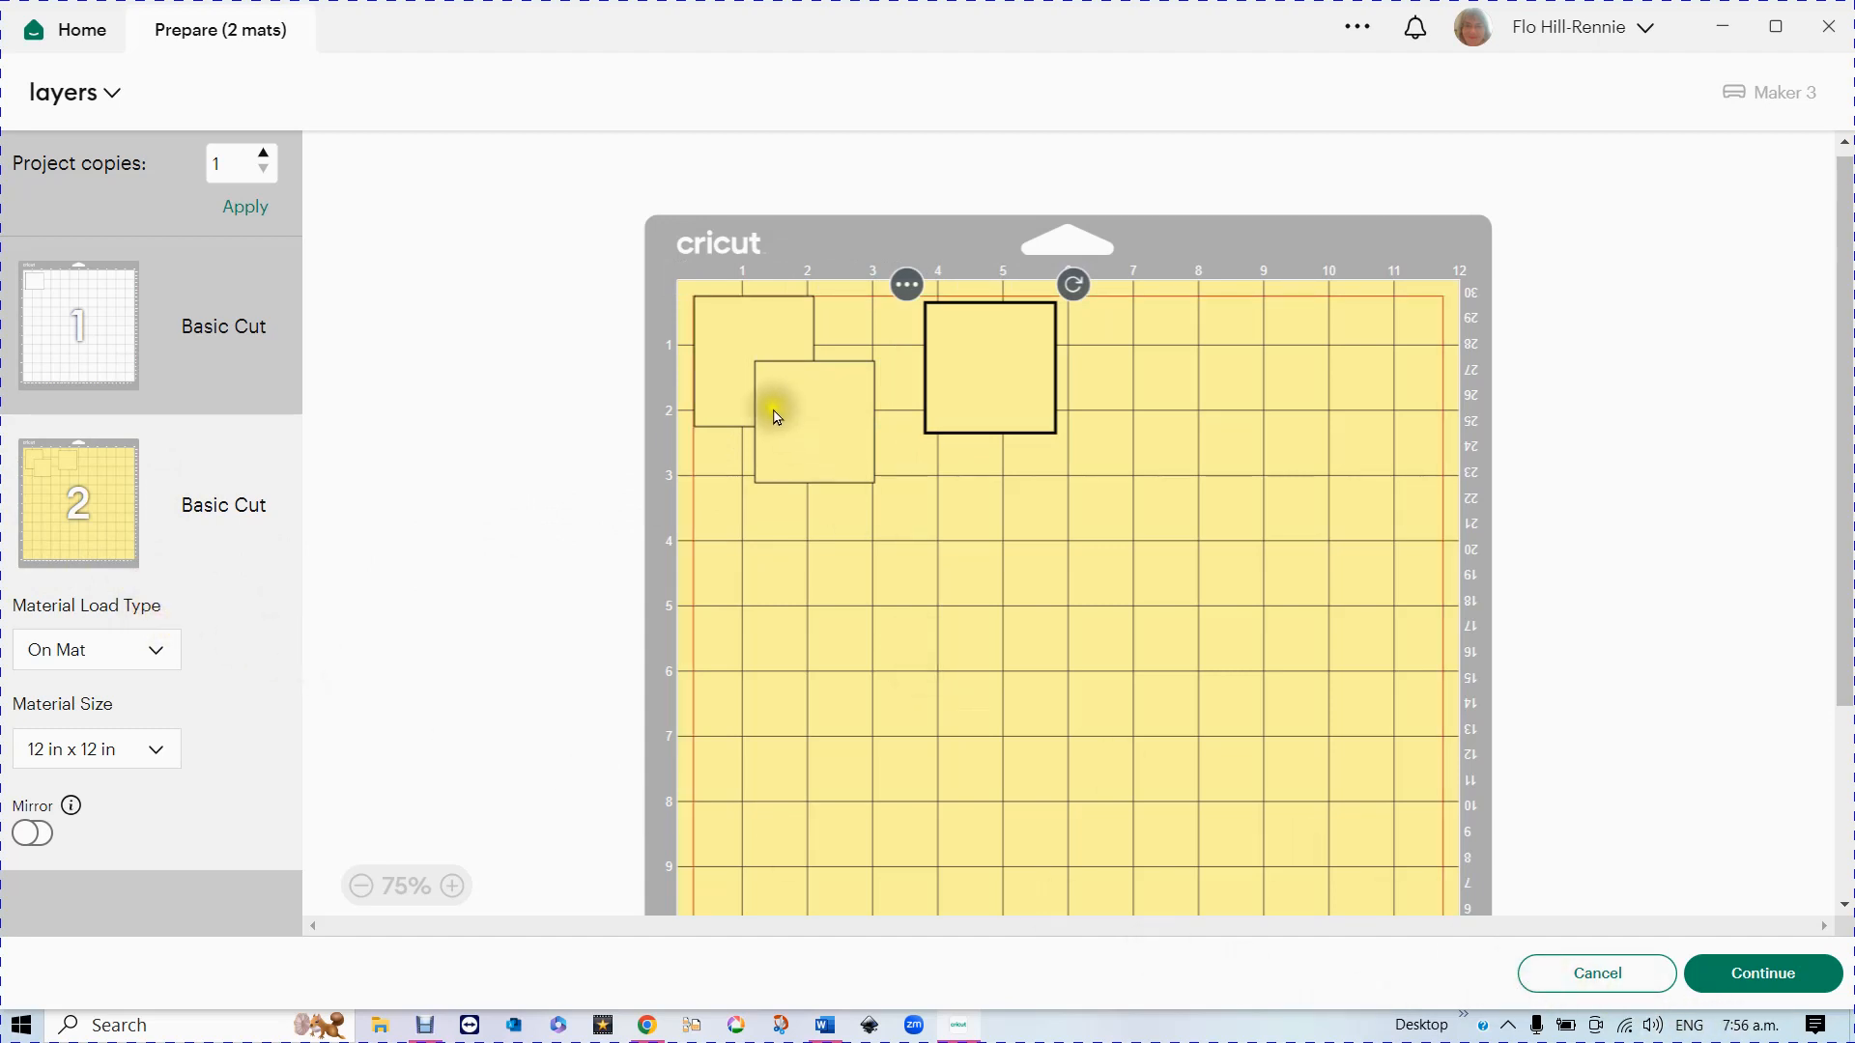
{"action": "mouse_move", "coordinate": [781, 411]}
{"action": "left_mouse_down"}
{"action": "mouse_move", "coordinate": [809, 491]}
{"action": "mouse_move", "coordinate": [809, 410]}
{"action": "left_mouse_up"}
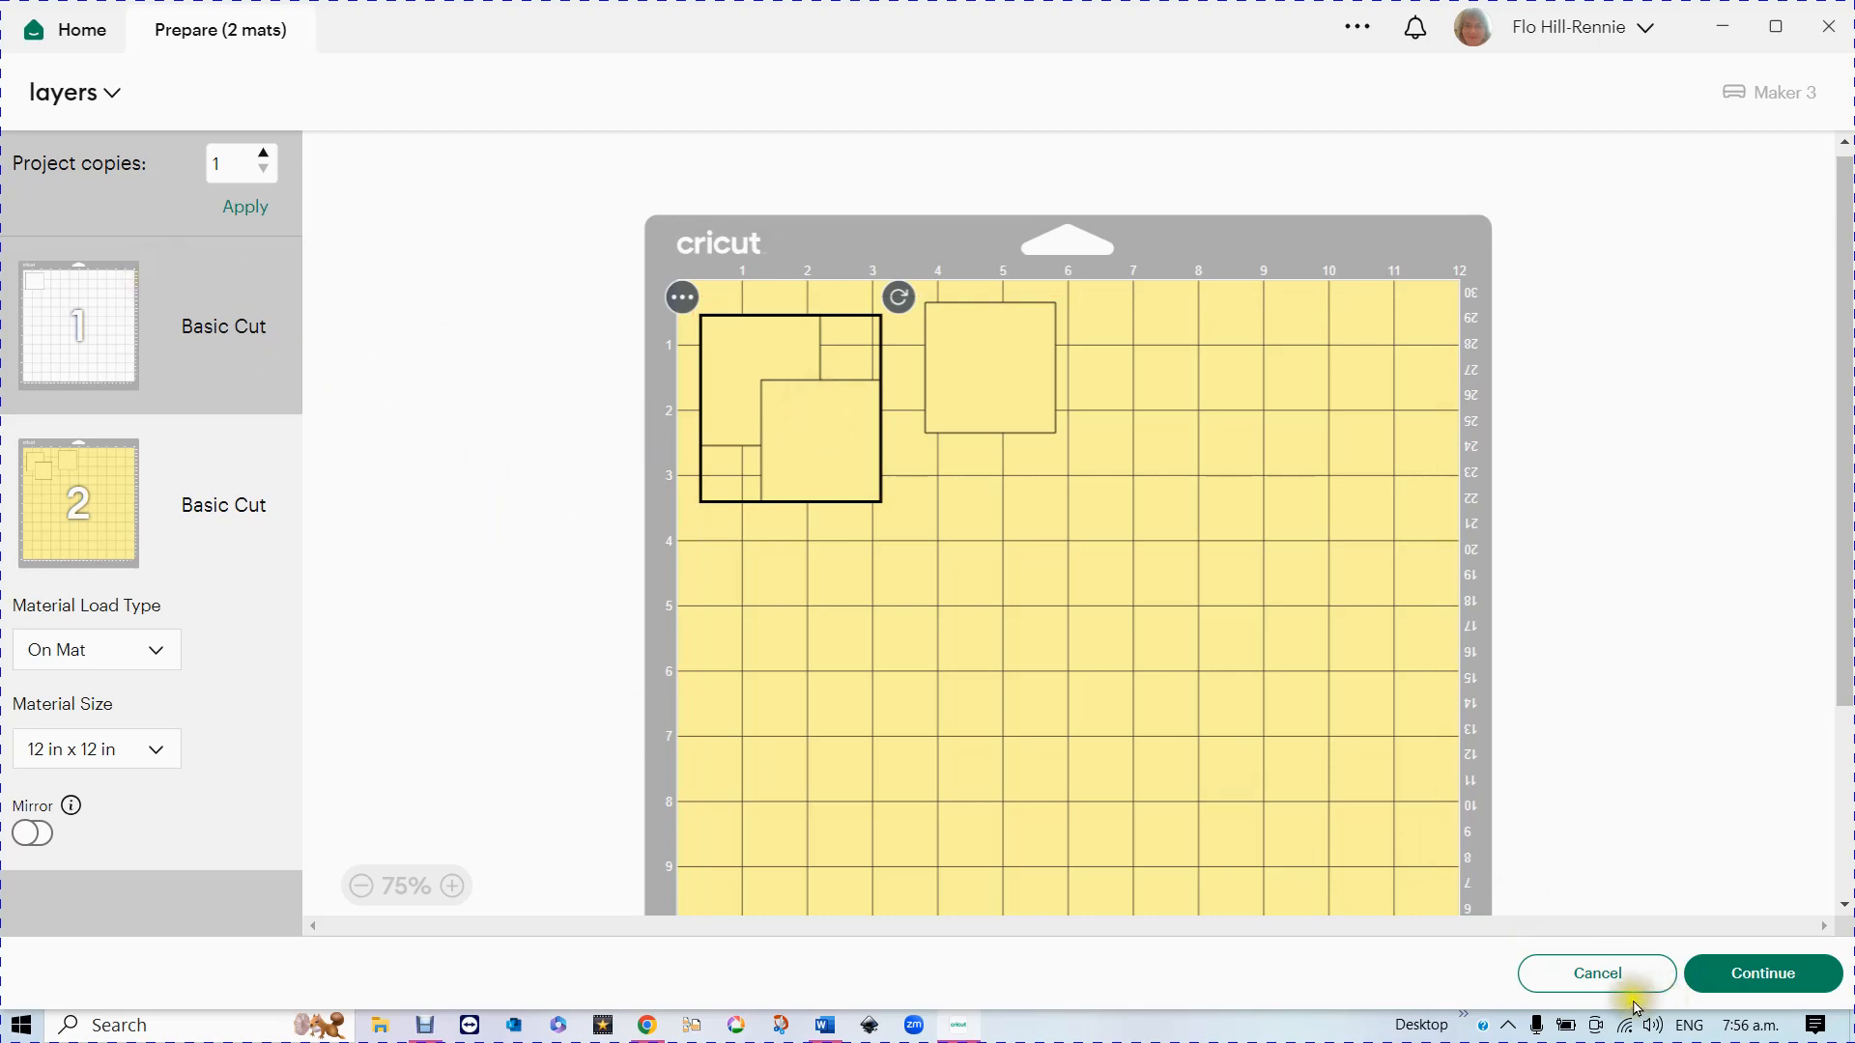
{"action": "left_click", "coordinate": [1599, 975]}
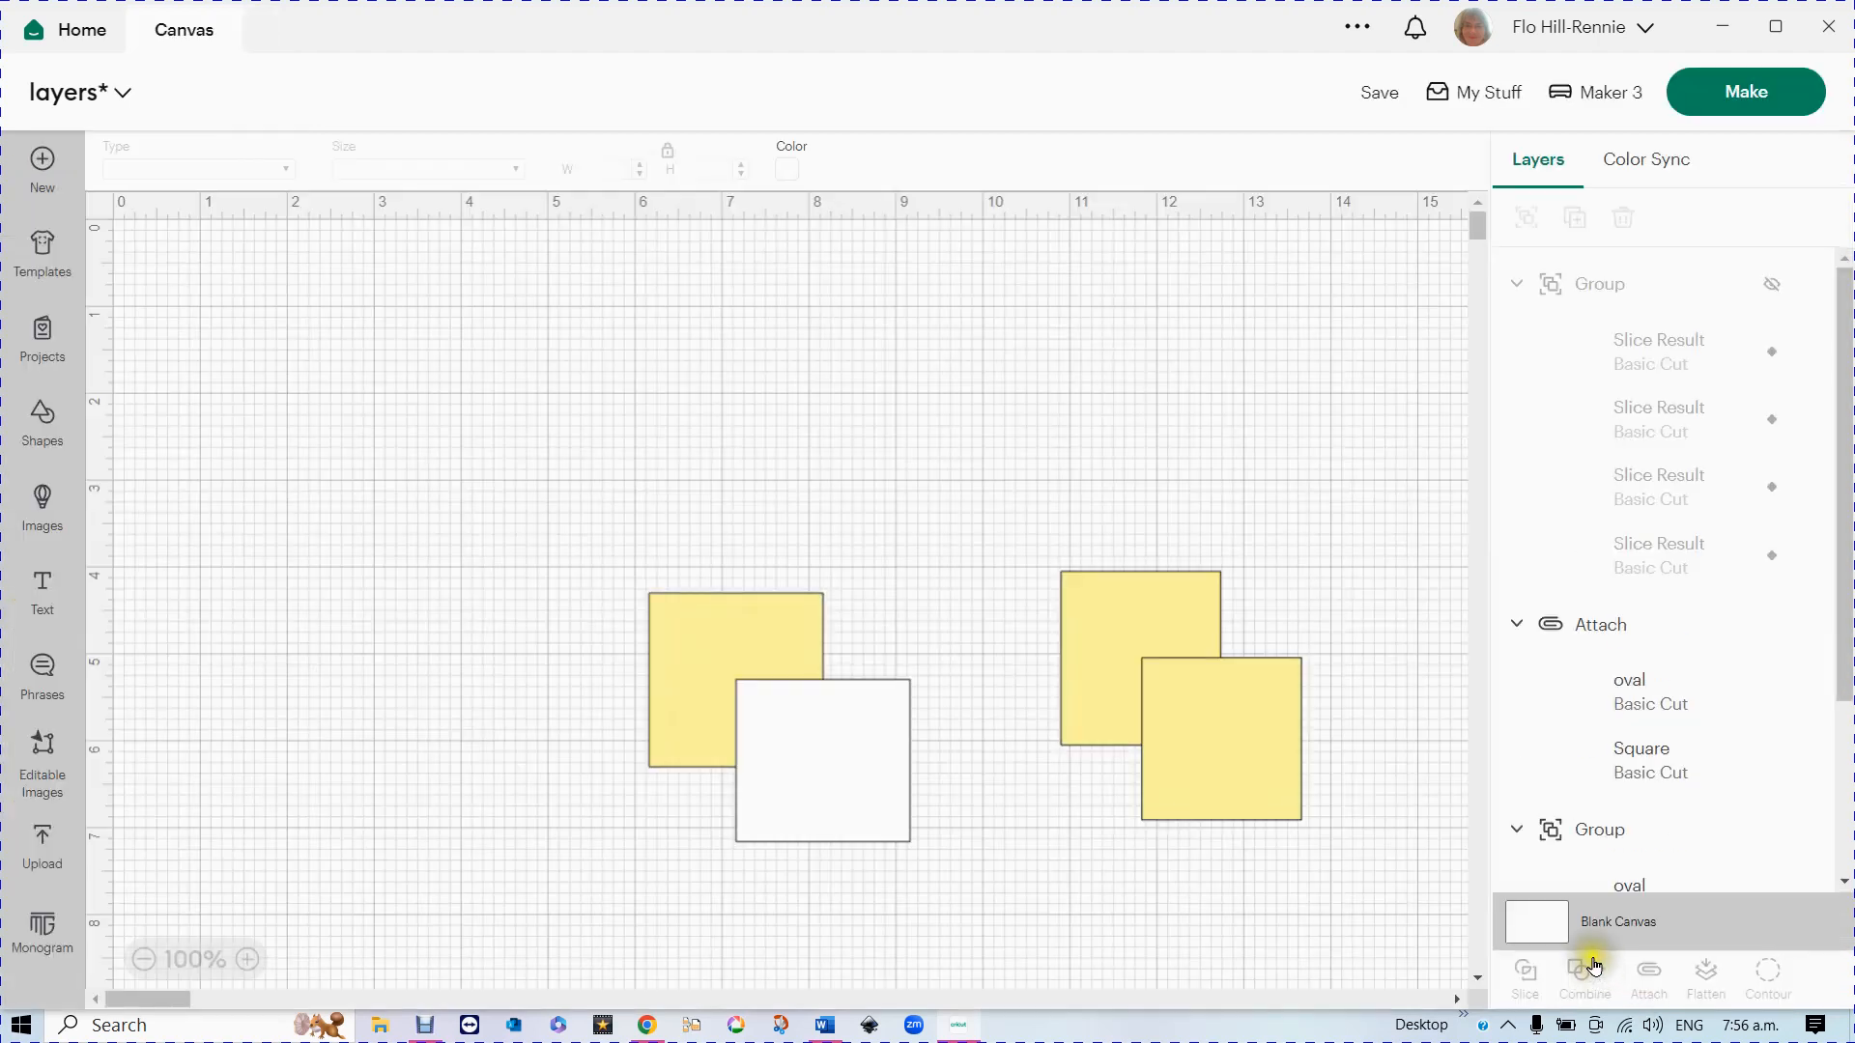
- Move the attached pair up the canvas and bring its Square layer to the front
{"action": "left_click", "coordinate": [1129, 623]}
{"action": "left_click_drag", "start_coordinate": [1131, 626], "coordinate": [1168, 638]}
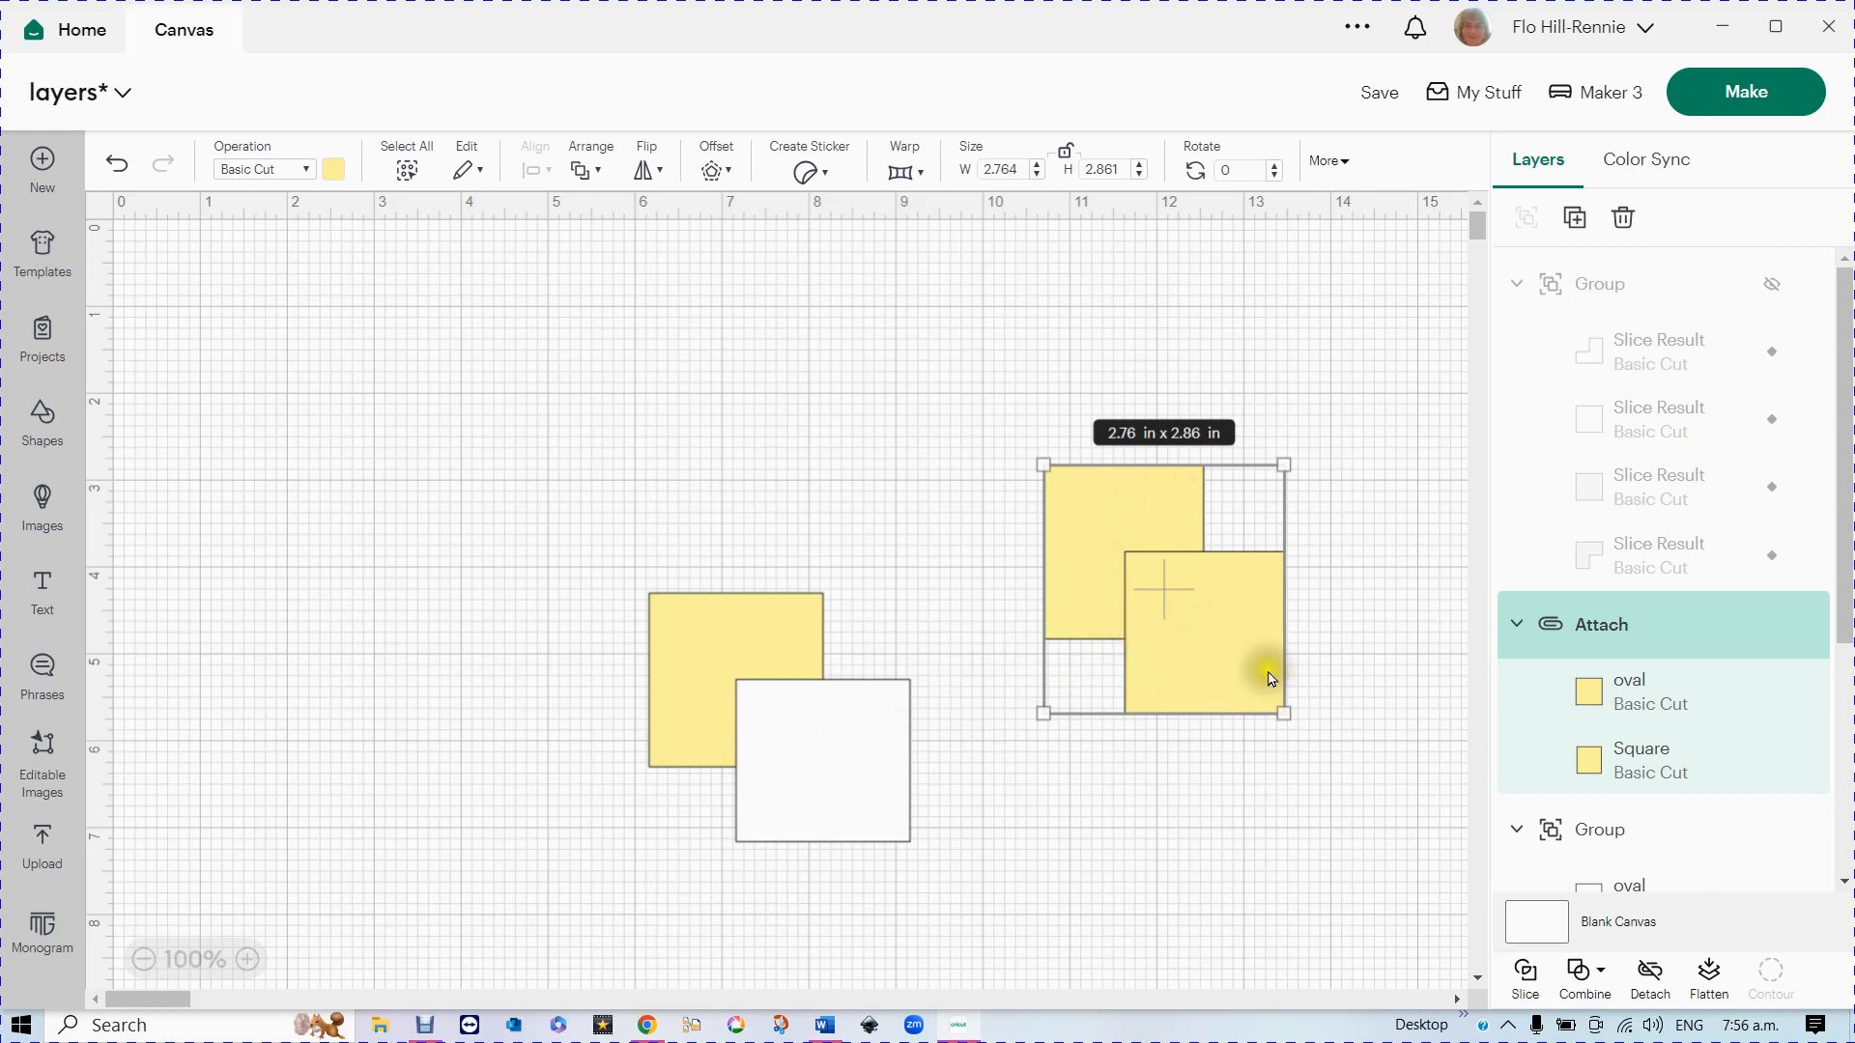
{"action": "left_click", "coordinate": [1614, 763]}
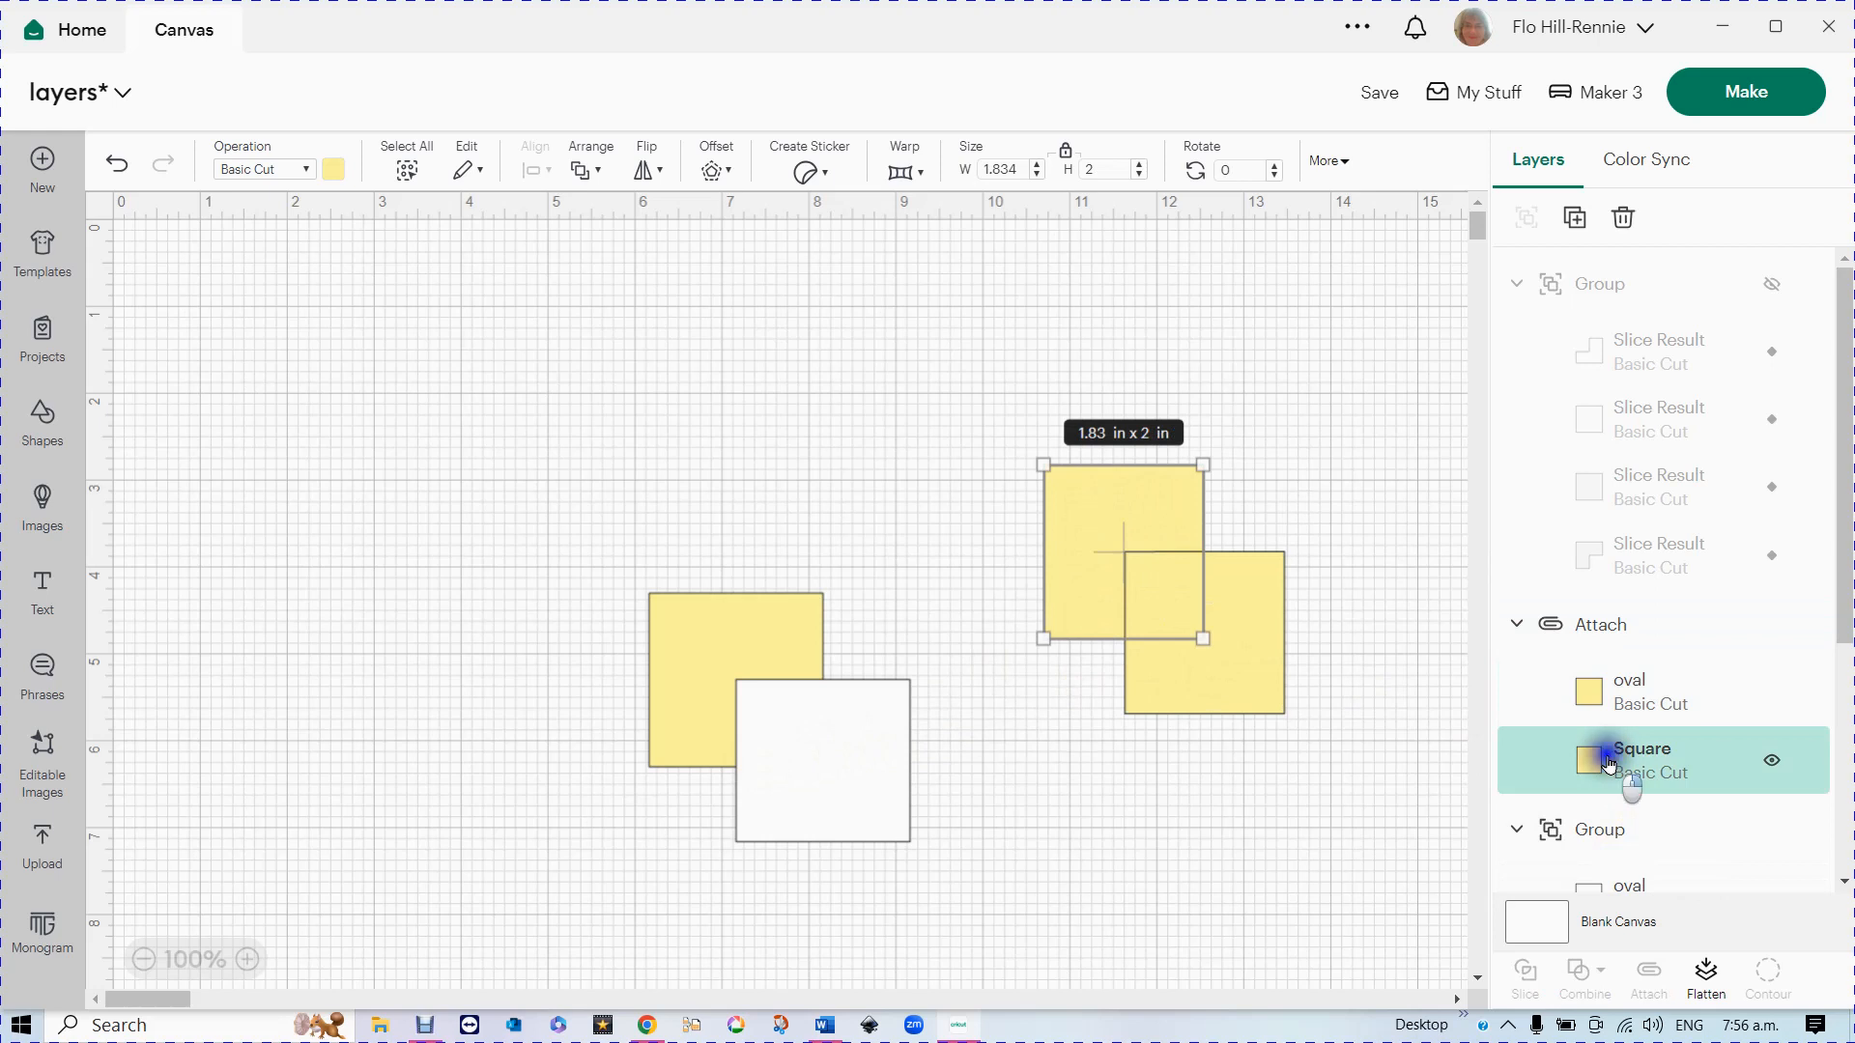
{"action": "right_click", "coordinate": [1608, 764]}
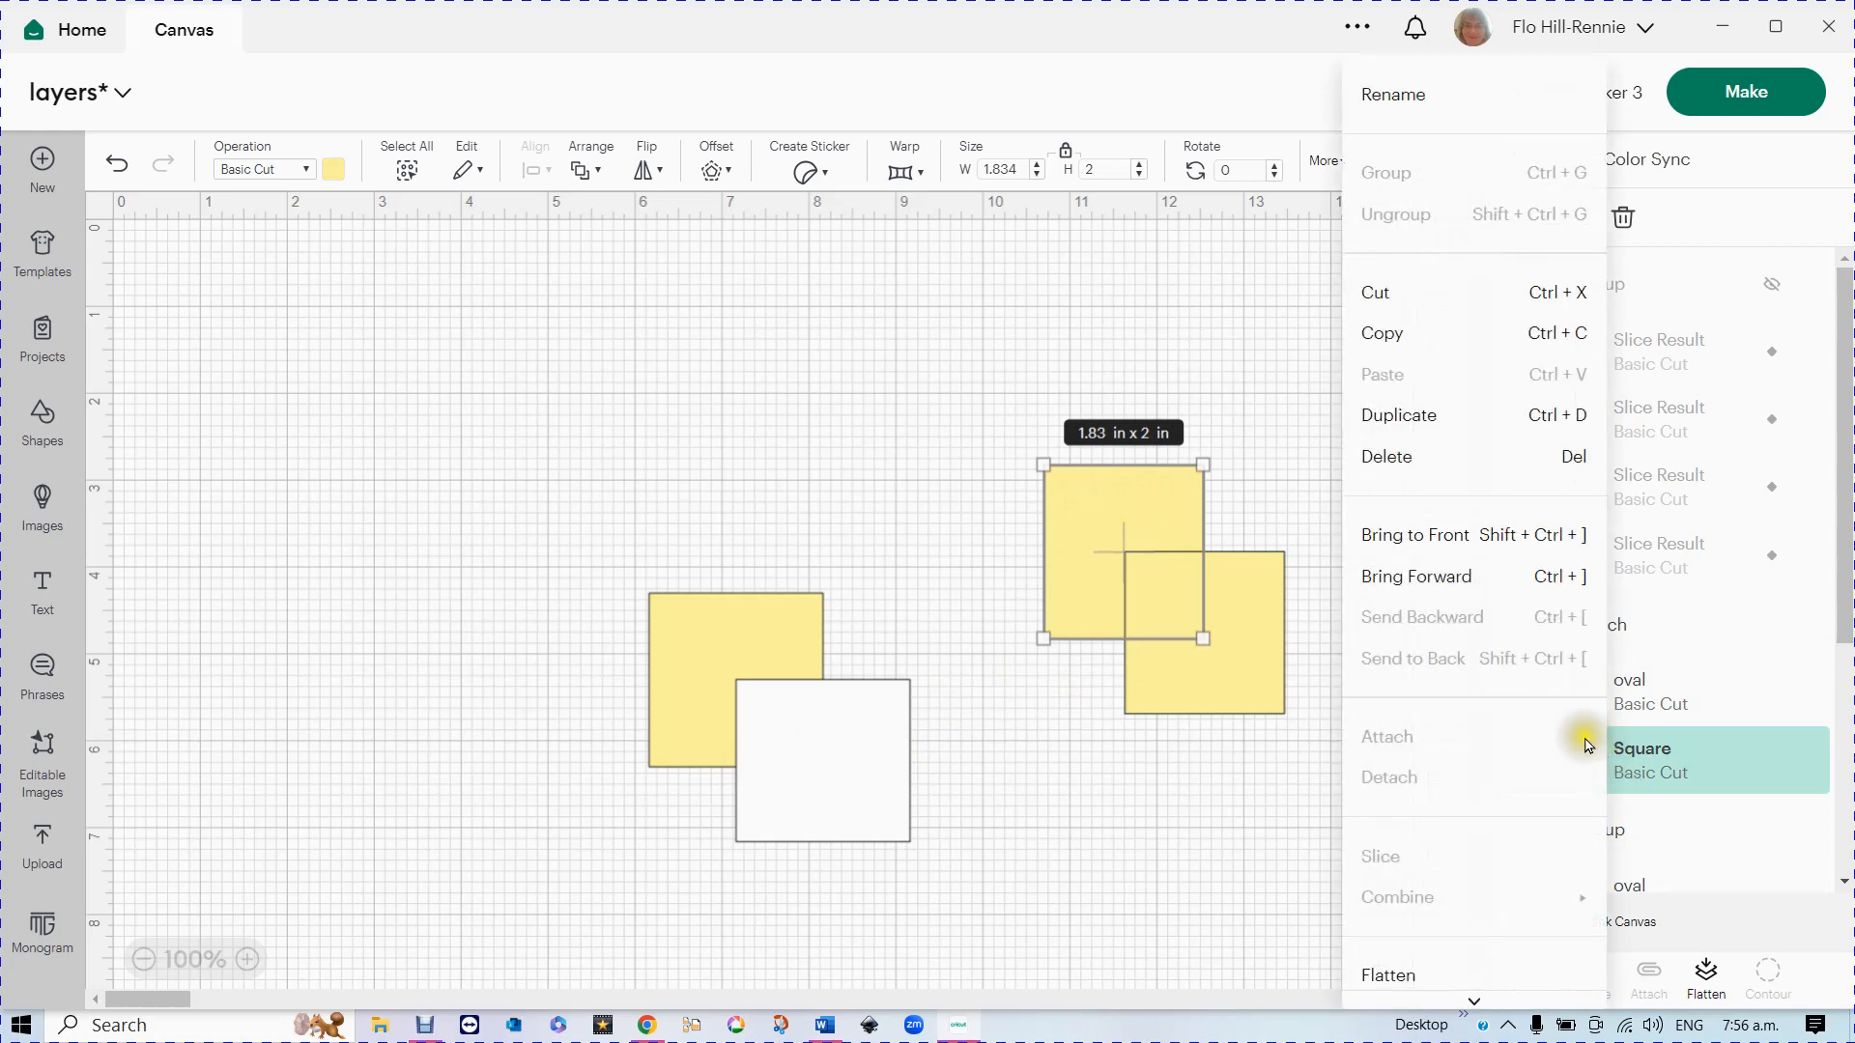
{"action": "left_click", "coordinate": [1383, 539]}
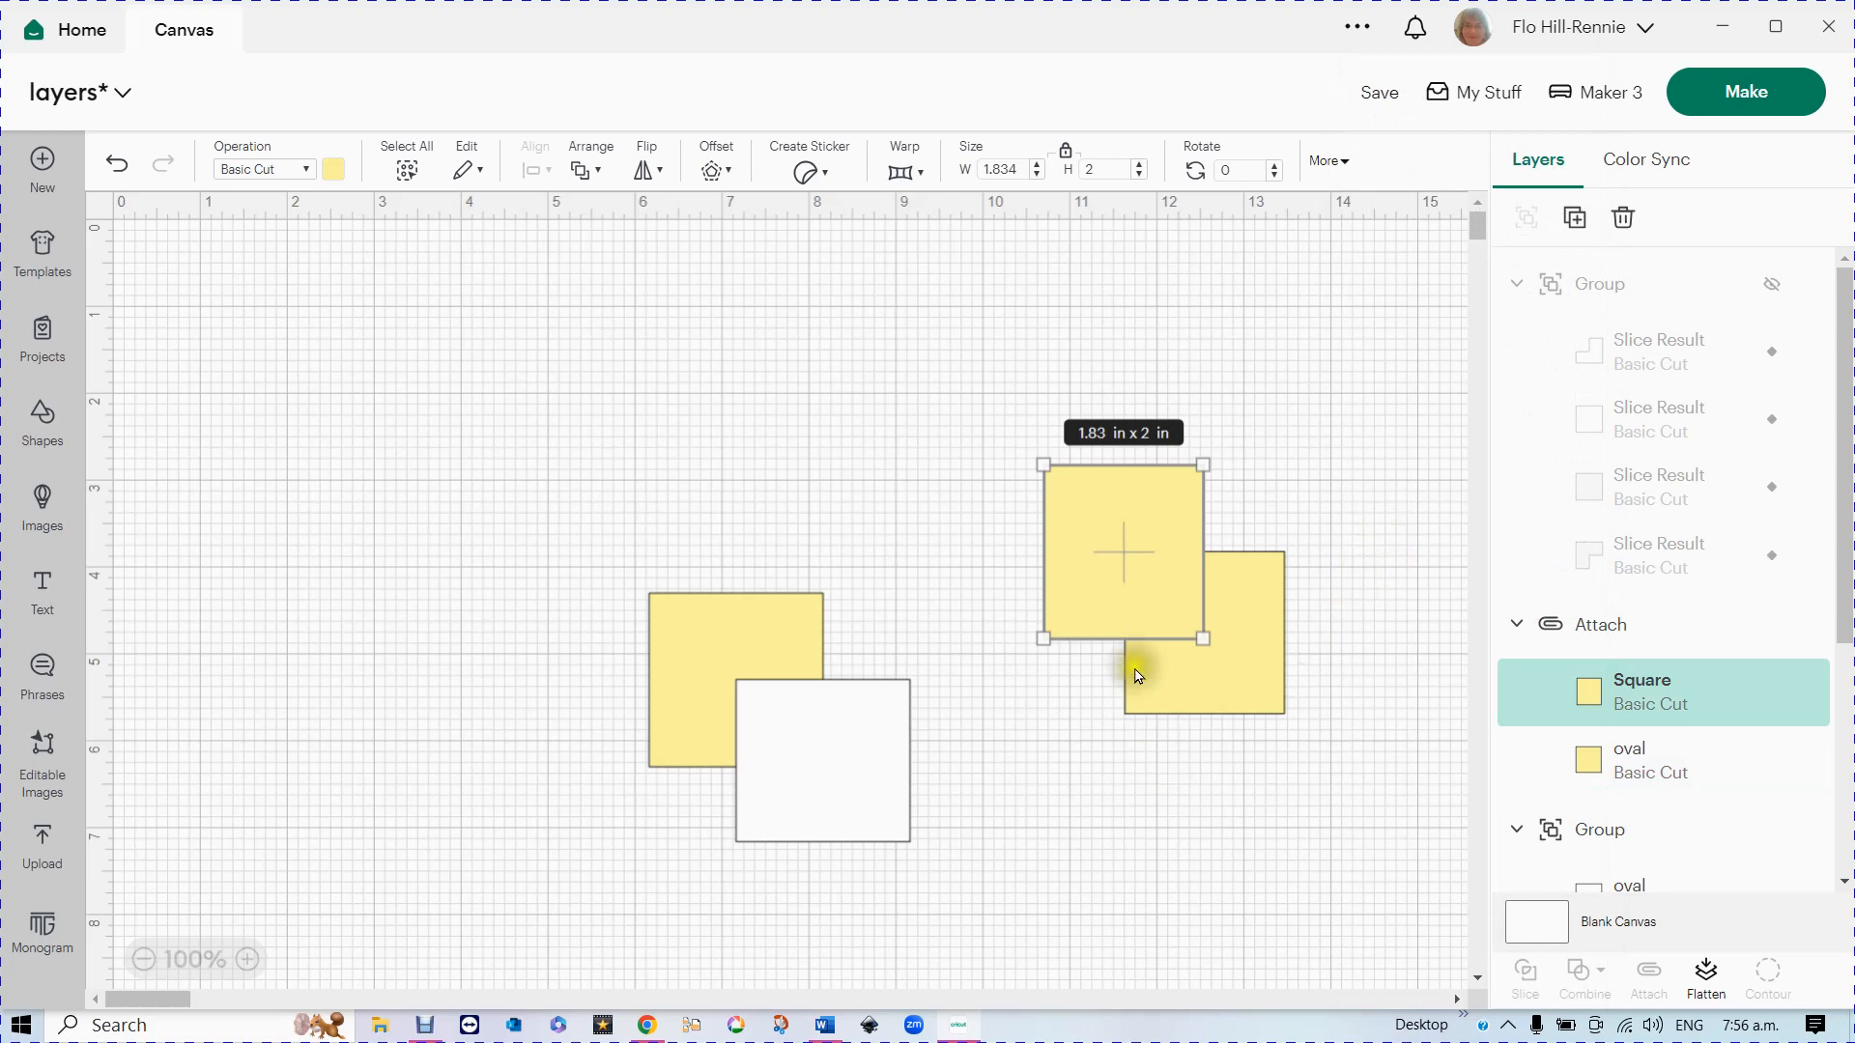
- Bring the attached oval layer to the front, send it to the back again, and clear the selection
{"action": "left_click", "coordinate": [1251, 687]}
{"action": "right_click", "coordinate": [1251, 687]}
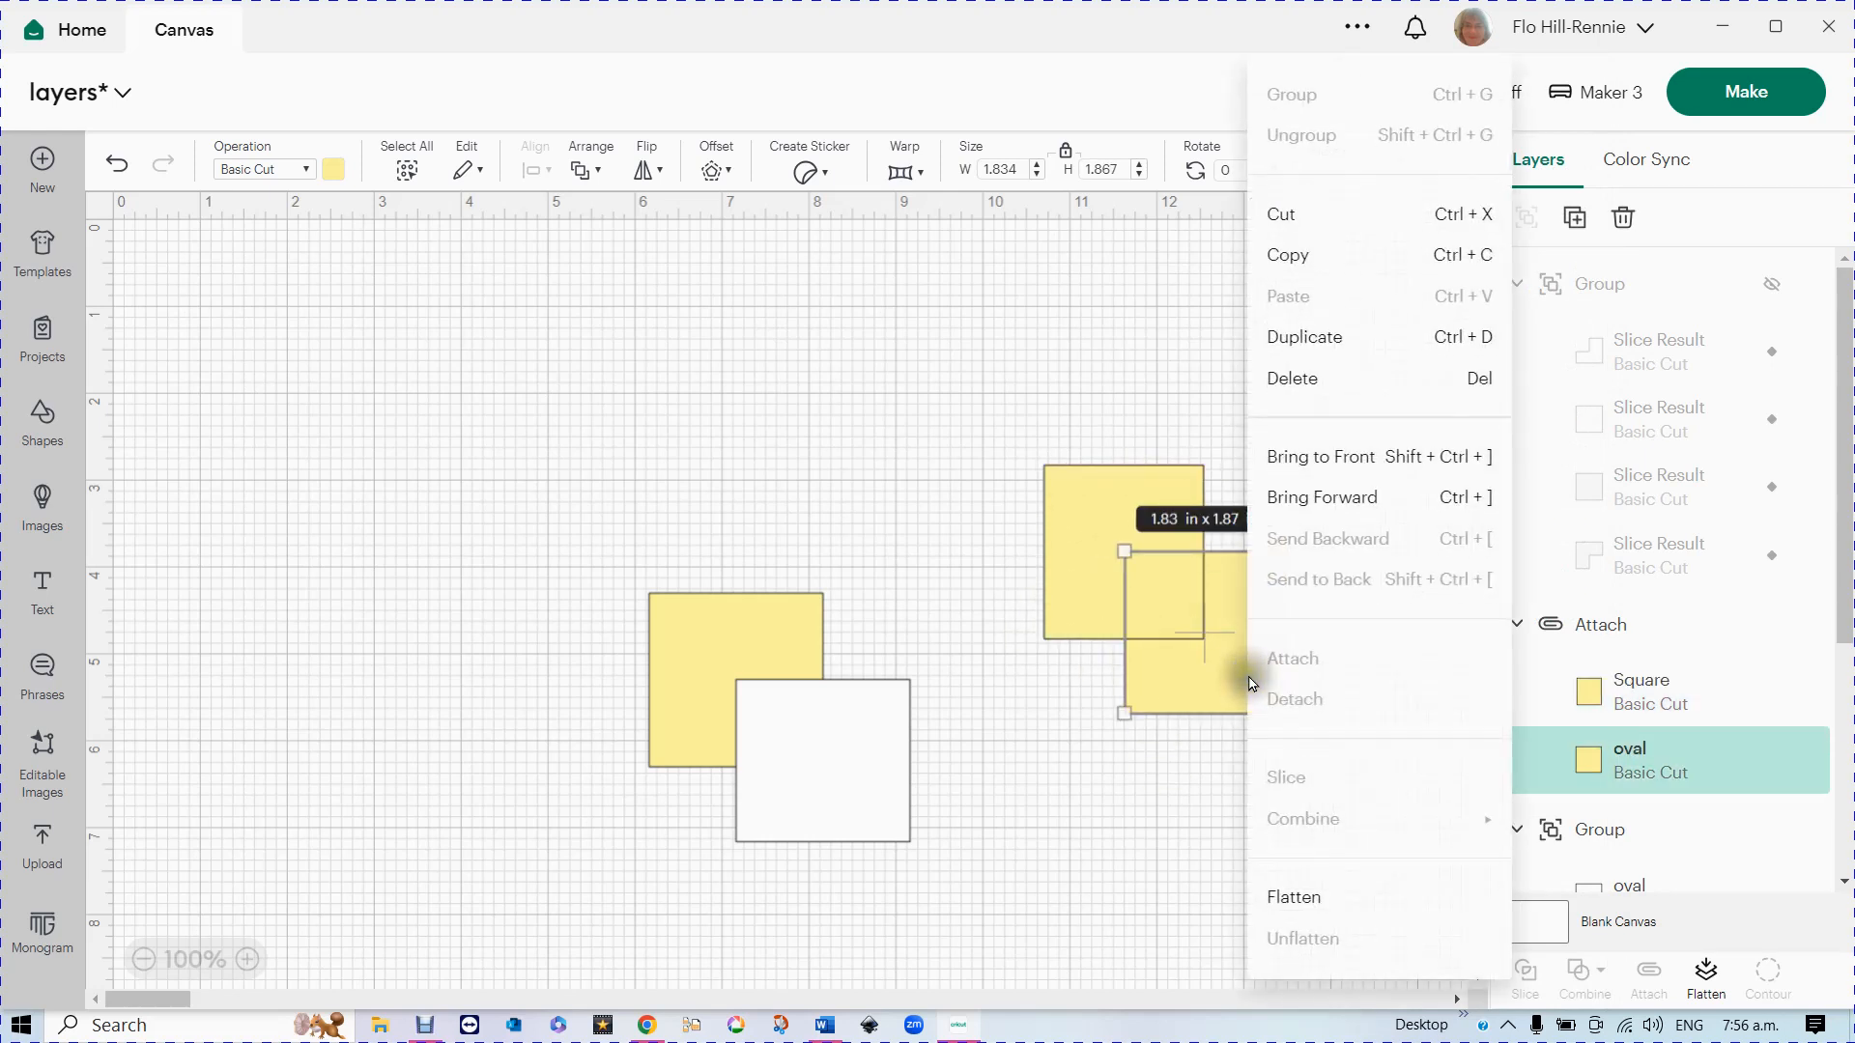
{"action": "left_click", "coordinate": [1324, 470]}
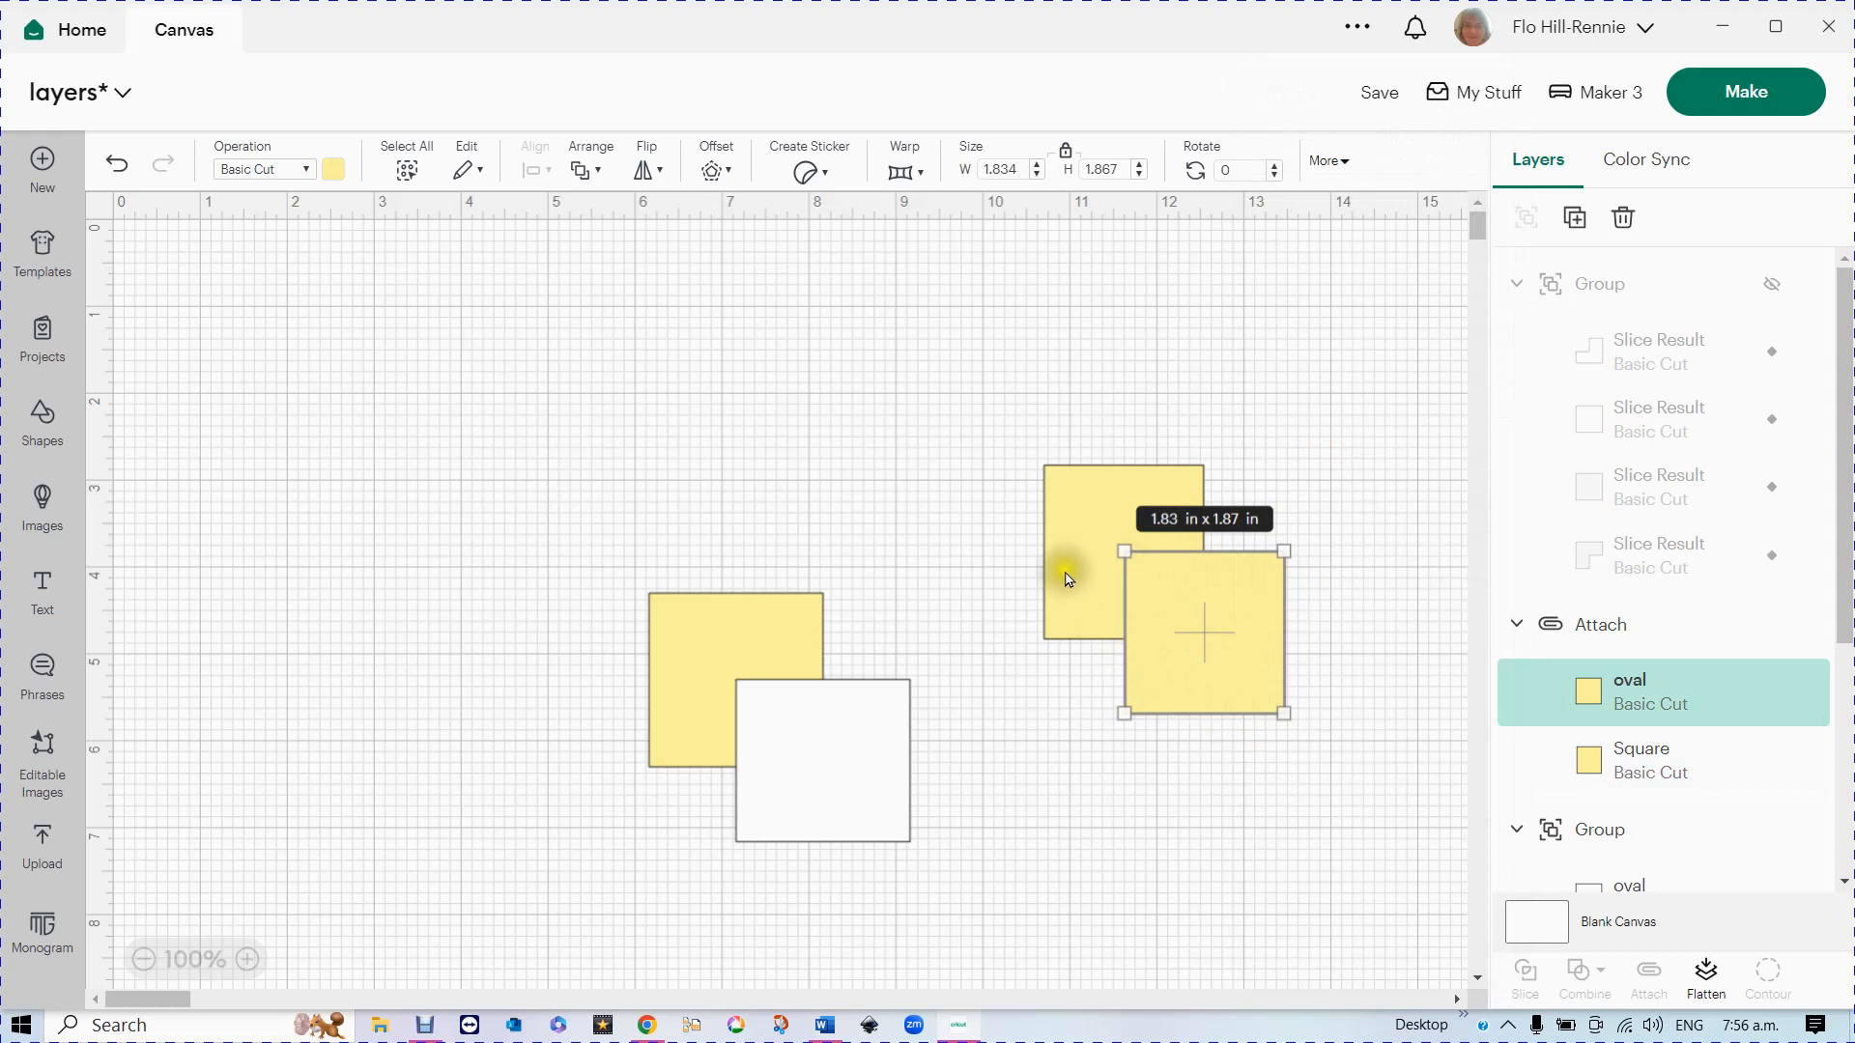
{"action": "left_click", "coordinate": [1198, 660]}
{"action": "right_click", "coordinate": [1199, 661]}
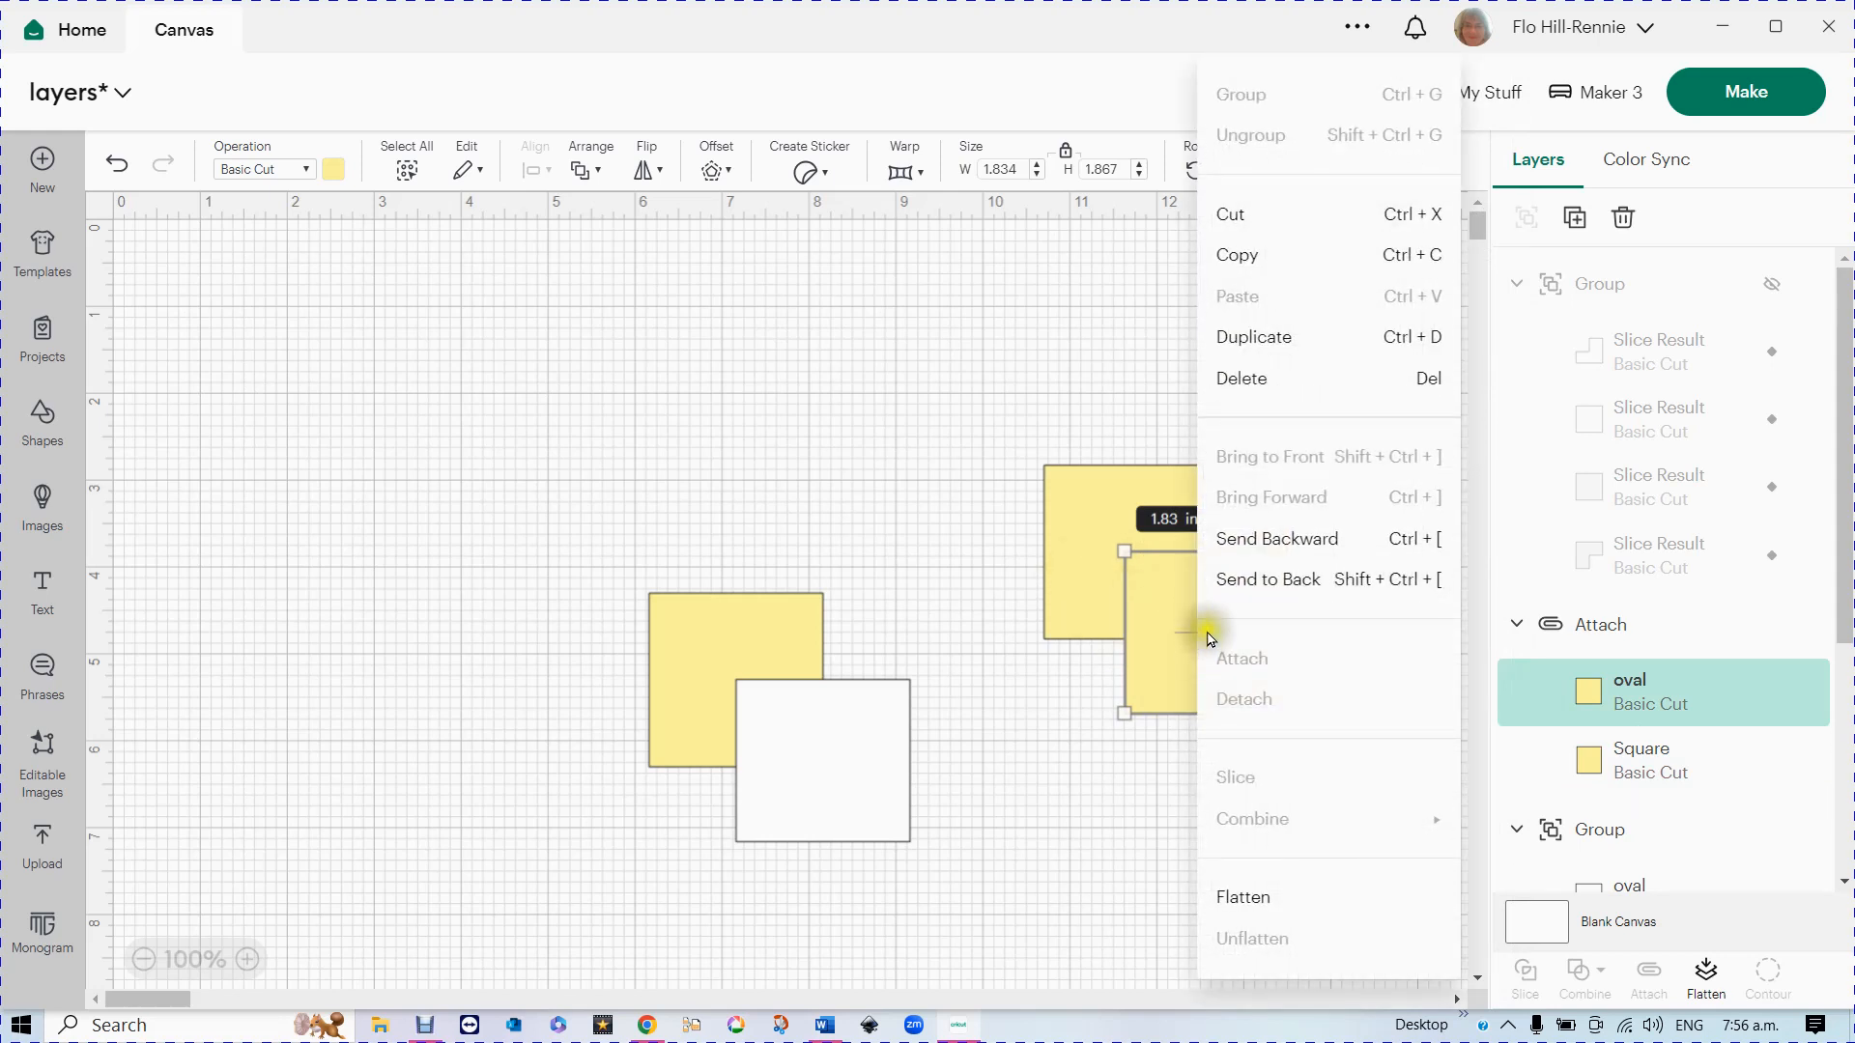
{"action": "left_click", "coordinate": [1251, 581]}
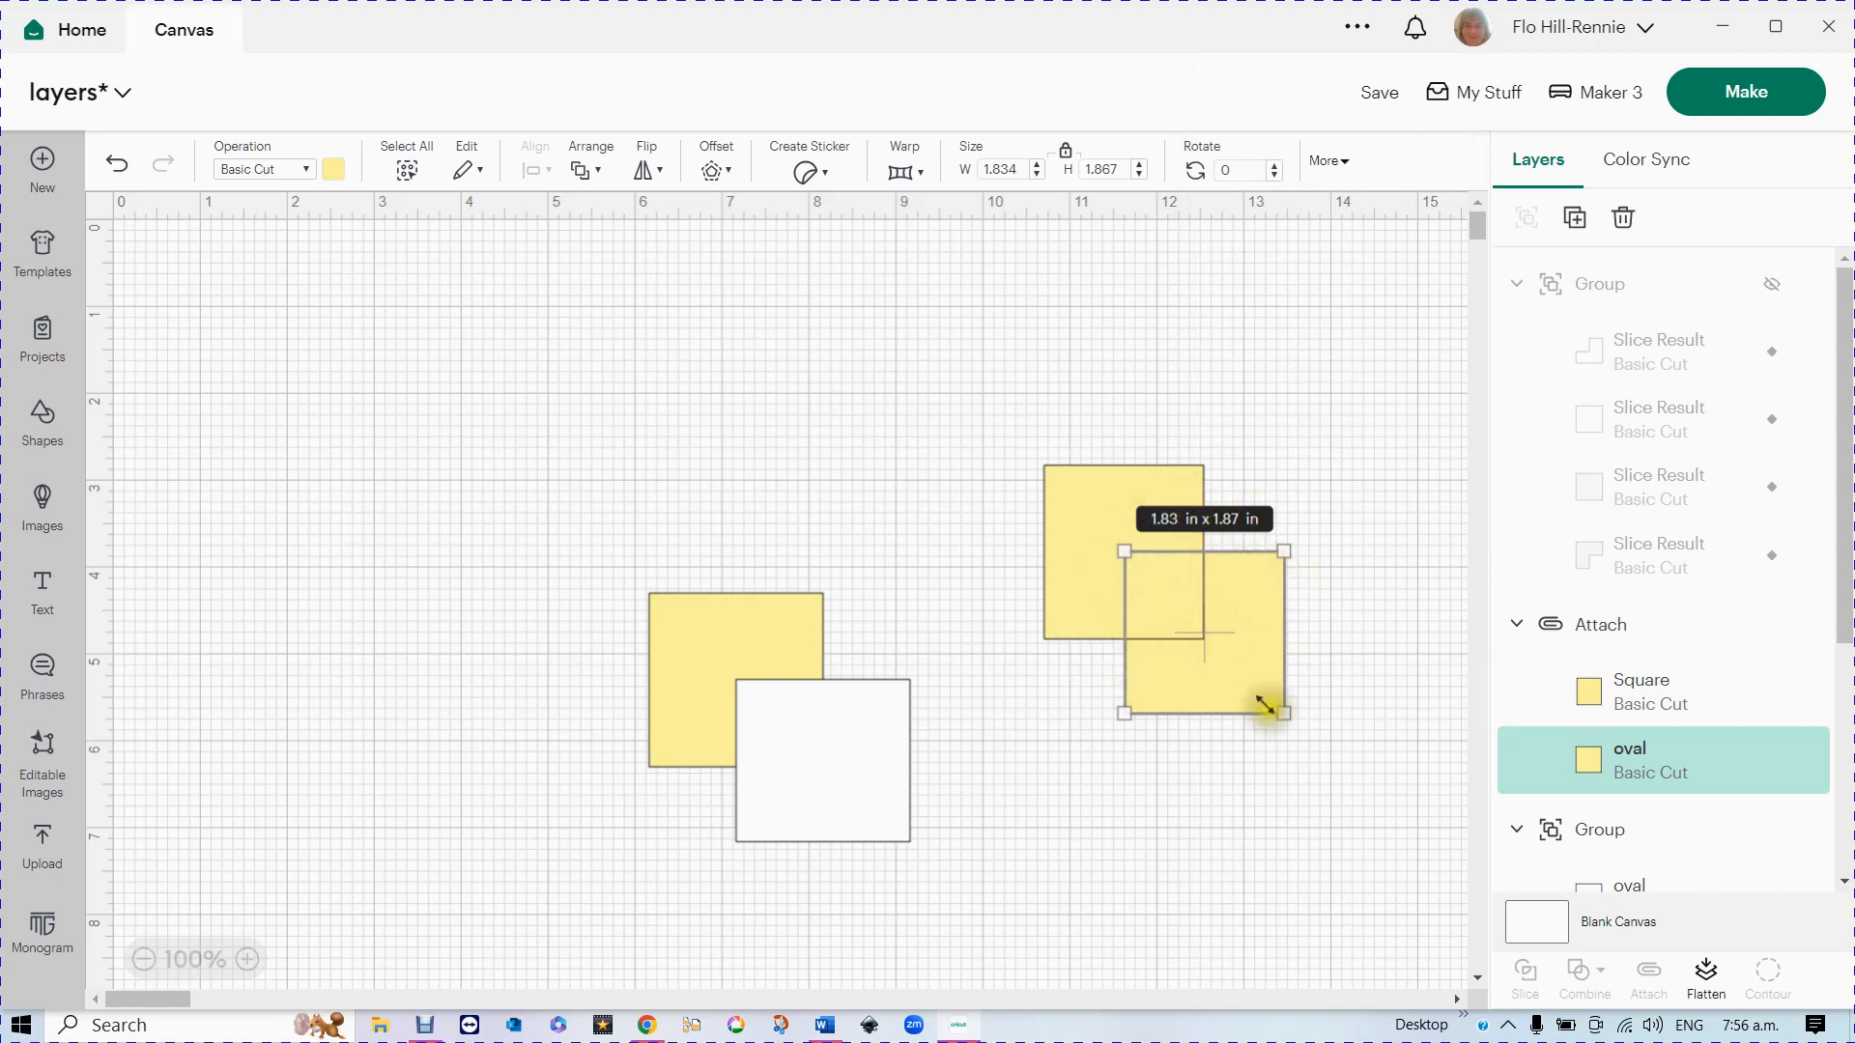
{"action": "left_click", "coordinate": [1268, 867]}
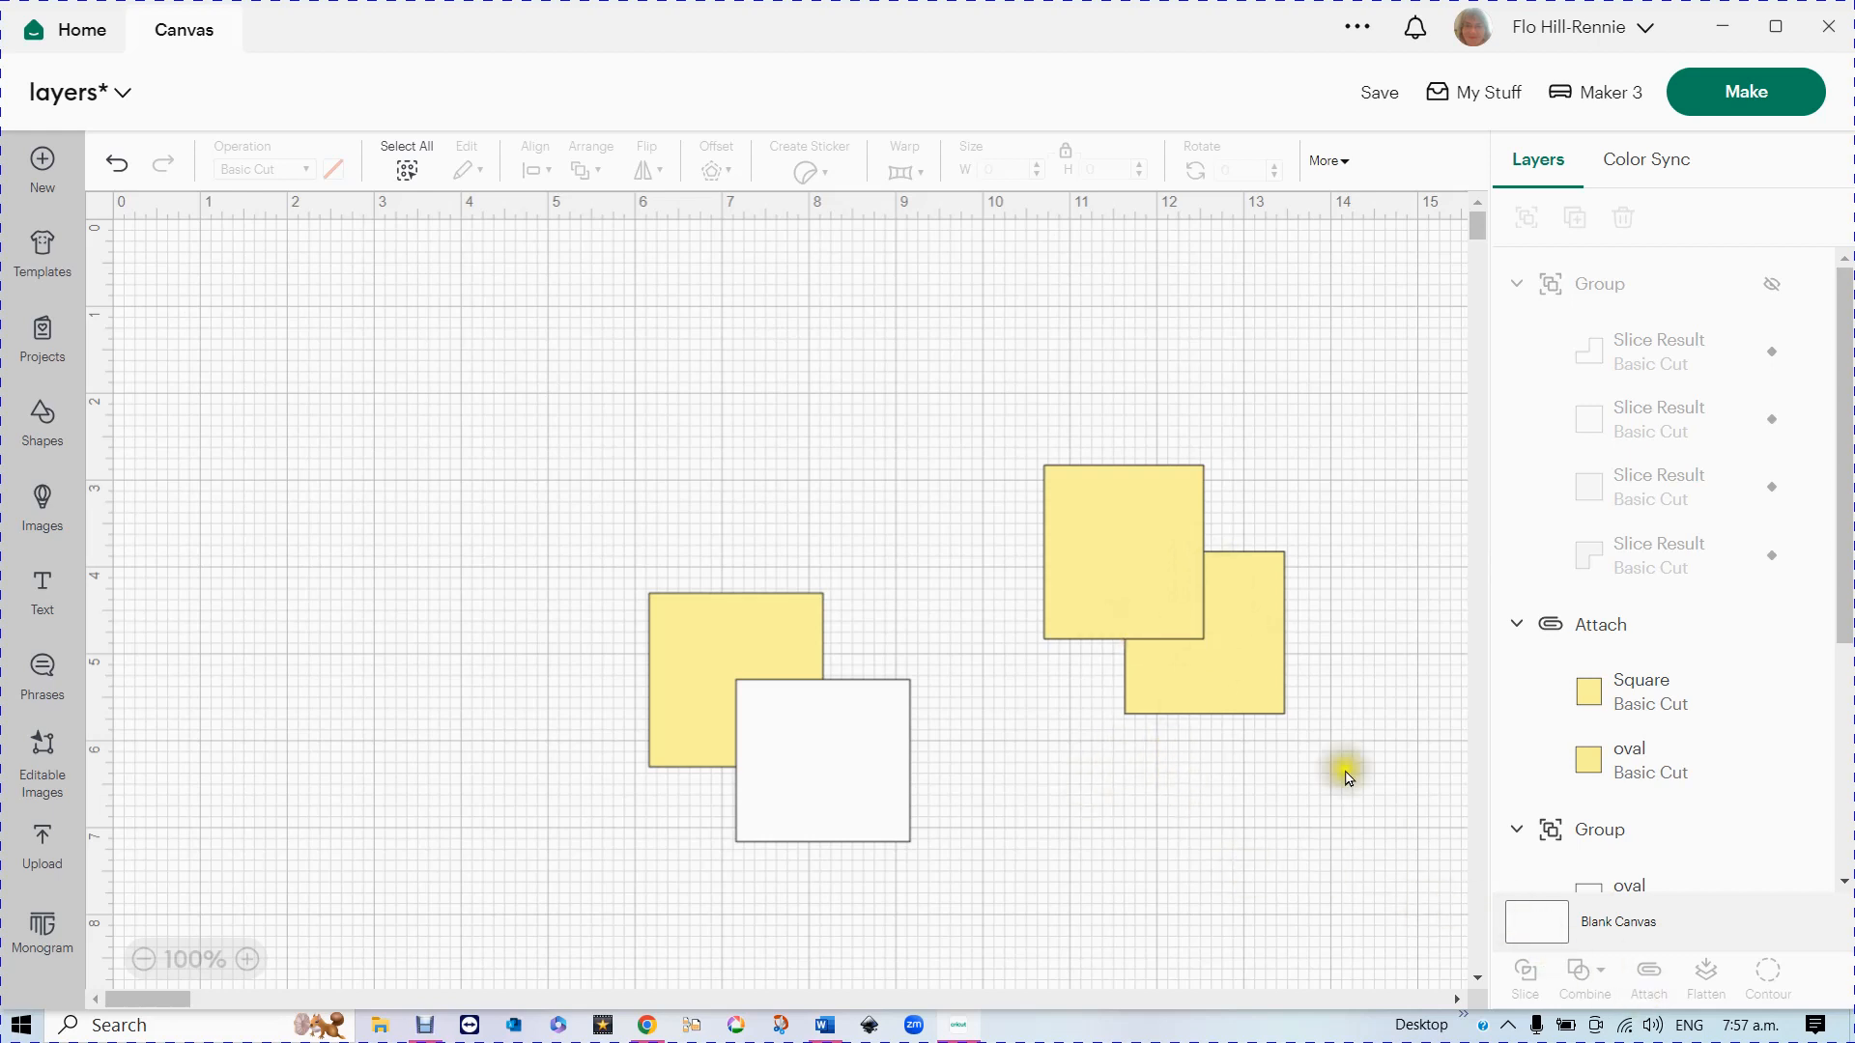
- Move the attached pair further up and right, and move the grouped squares up and well to the left of it
{"action": "left_click_drag", "start_coordinate": [1172, 642], "coordinate": [1203, 498]}
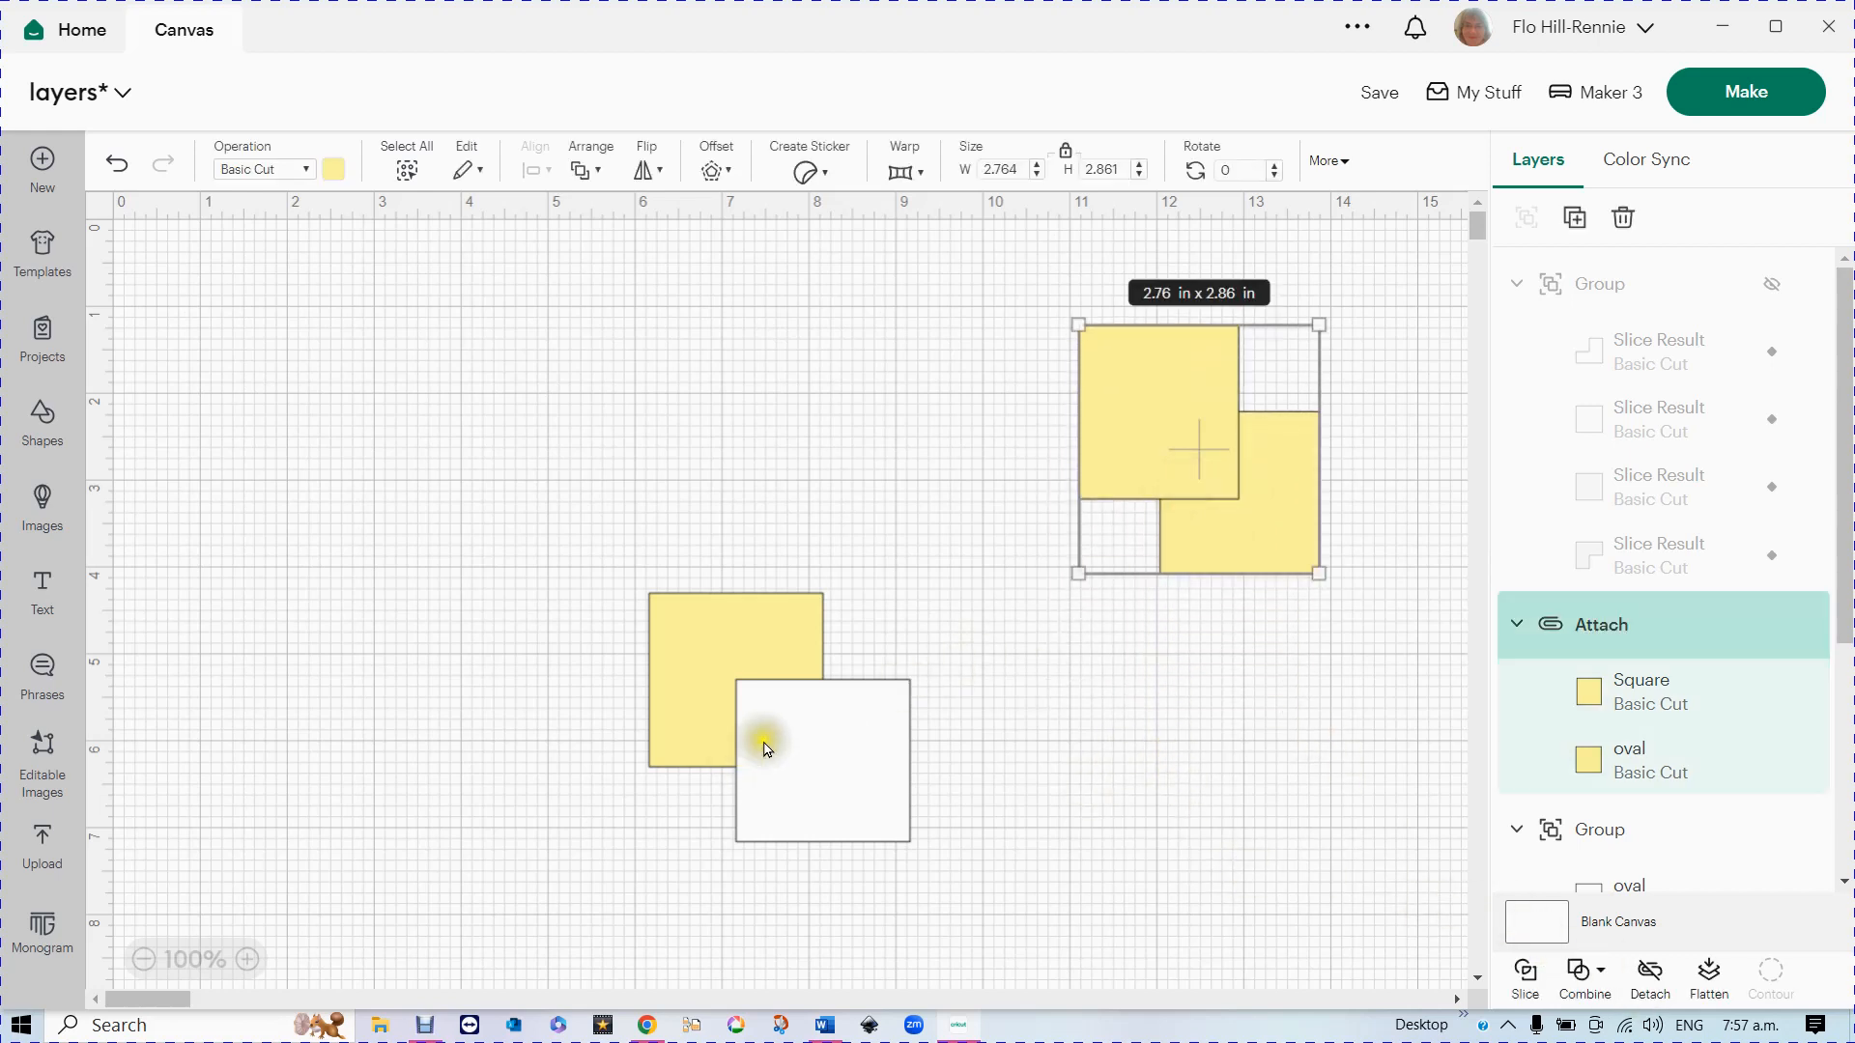
{"action": "left_click_drag", "start_coordinate": [757, 736], "coordinate": [672, 443]}
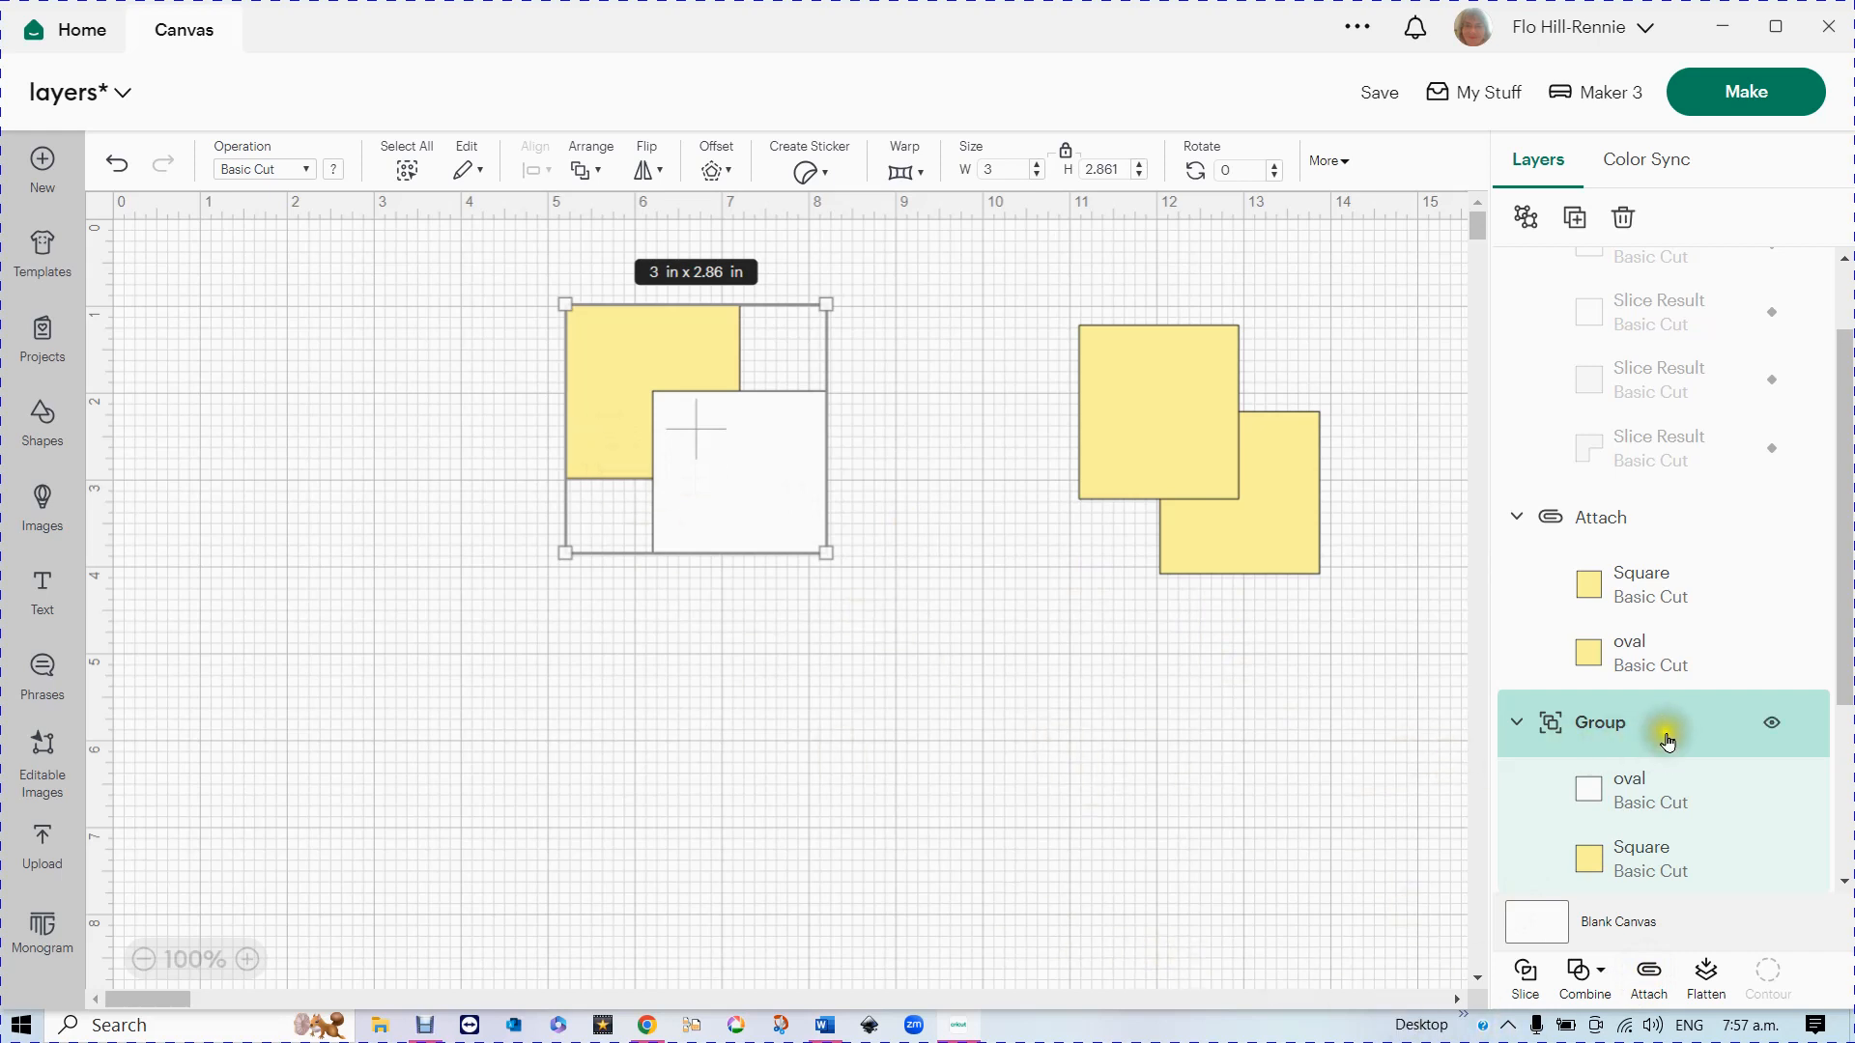
{"action": "scroll", "coordinate": [1697, 703], "scroll_direction": "up", "scroll_amount": 1}
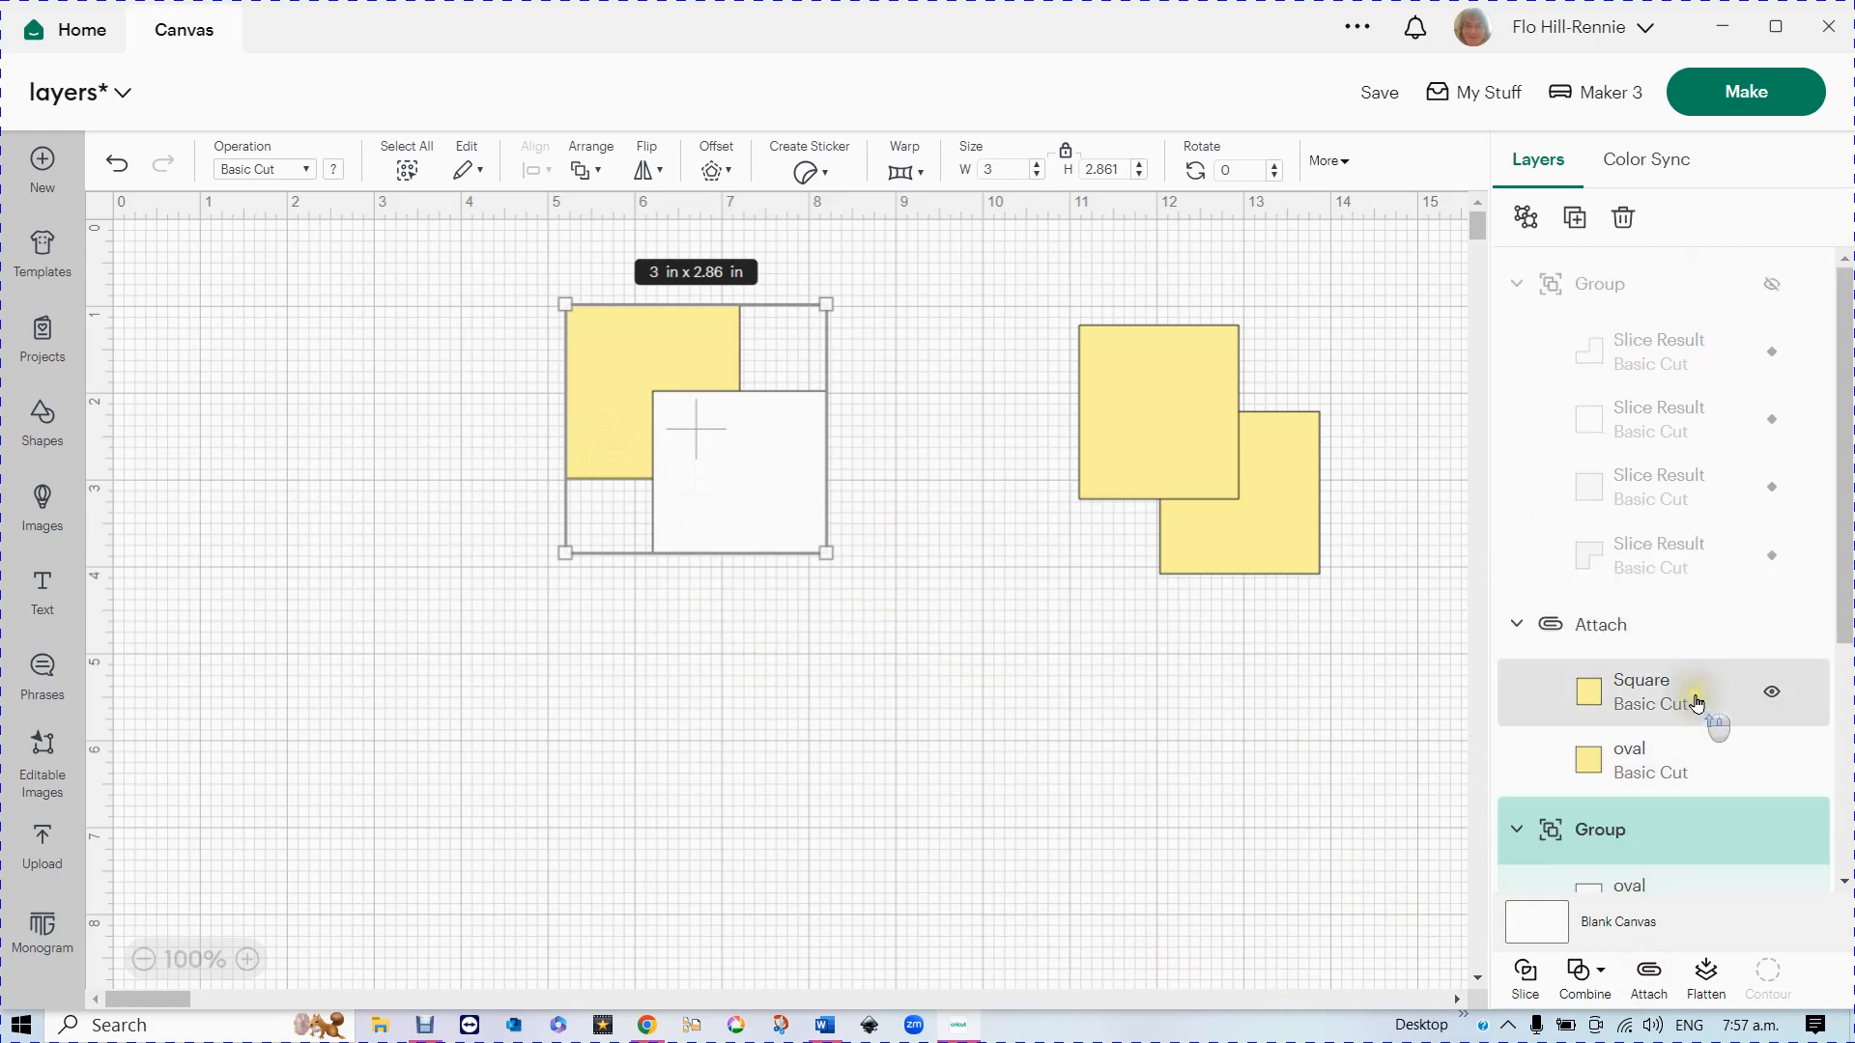
{"action": "scroll", "coordinate": [1697, 702], "scroll_direction": "down", "scroll_amount": 4}
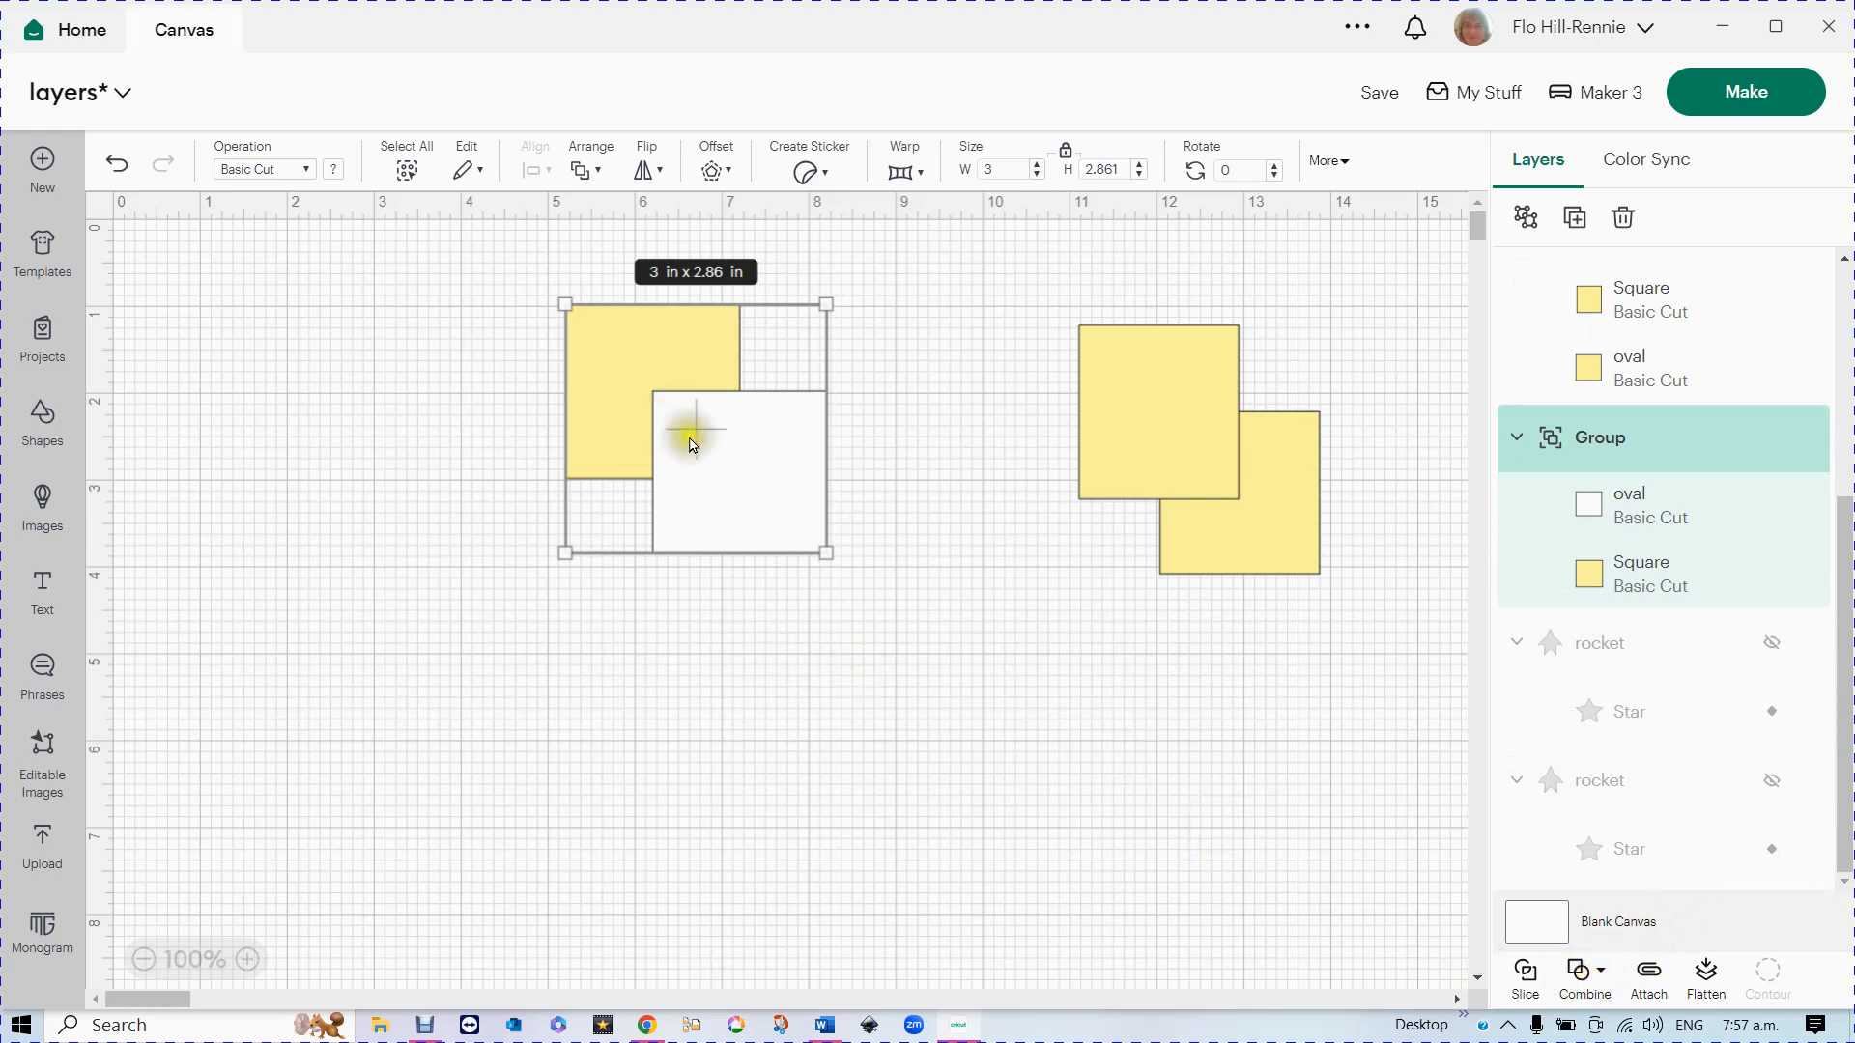
{"action": "left_click_drag", "start_coordinate": [691, 431], "coordinate": [493, 506]}
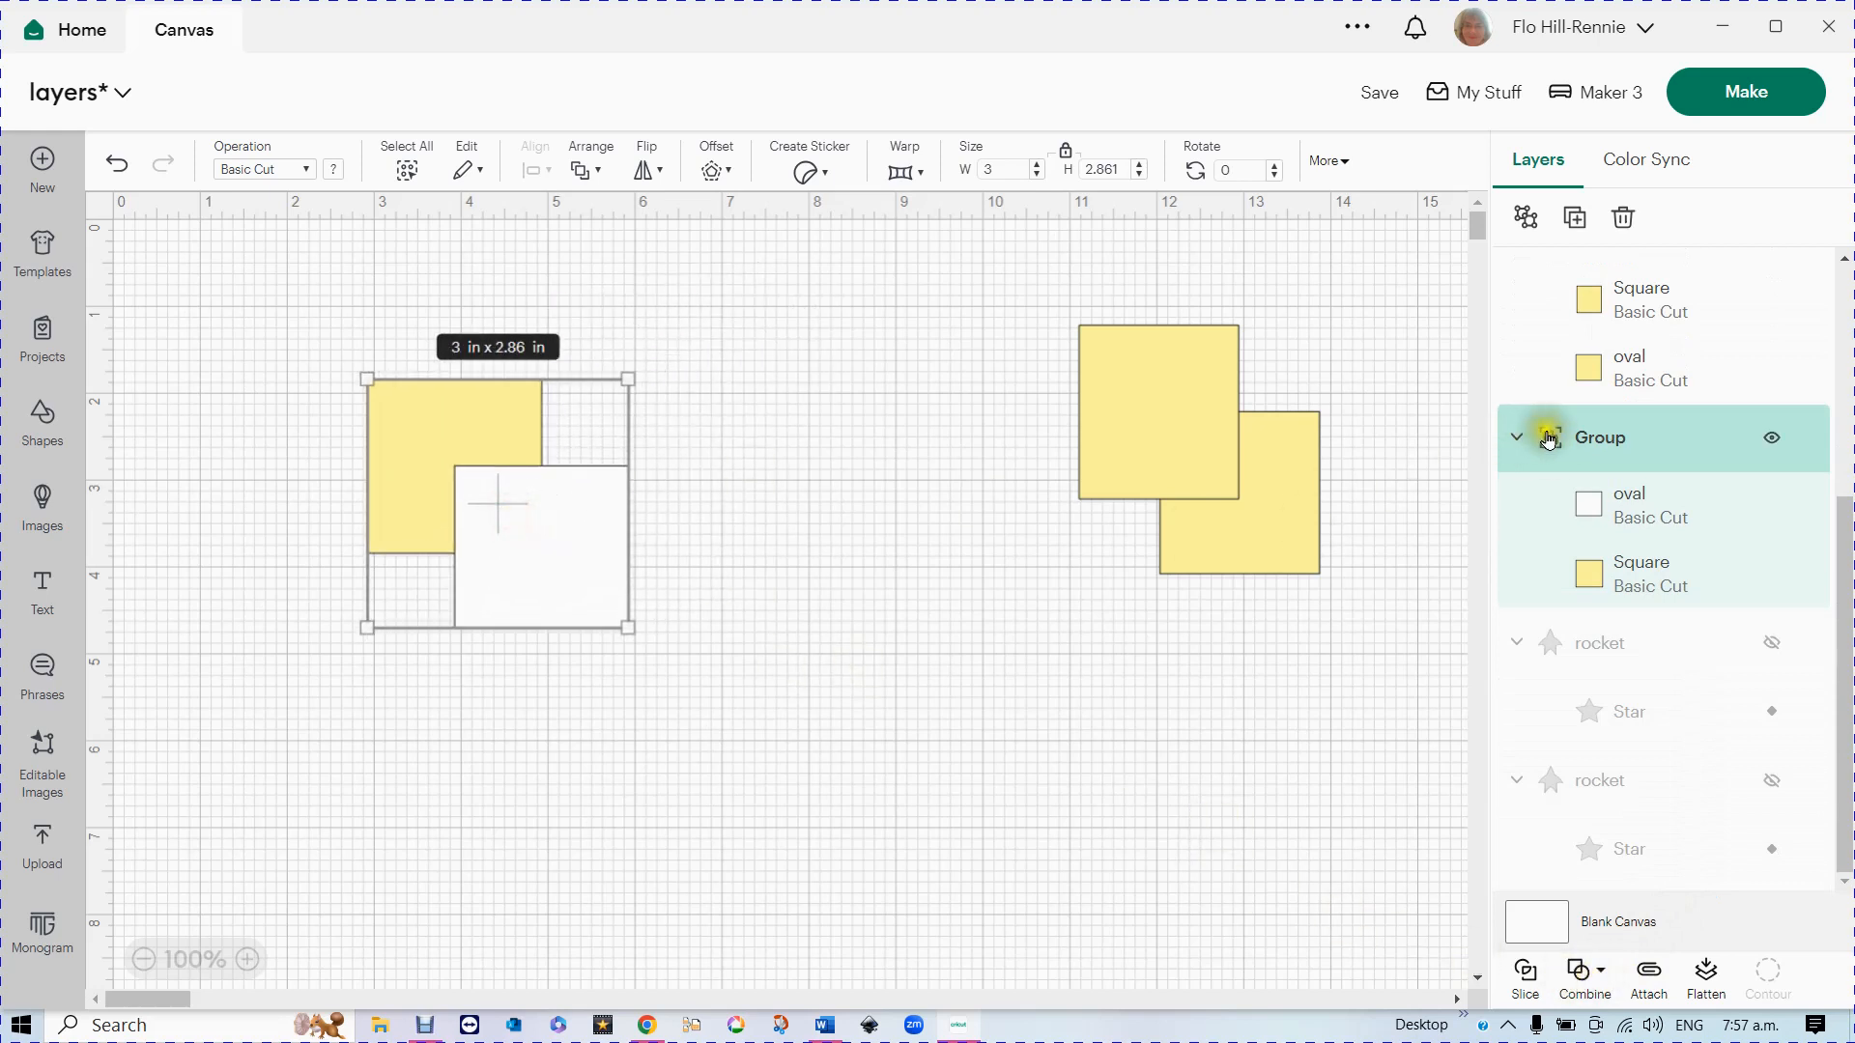
- Ungroup the yellow and white squares and place them side by side with a gap between them
{"action": "left_click", "coordinate": [1526, 220]}
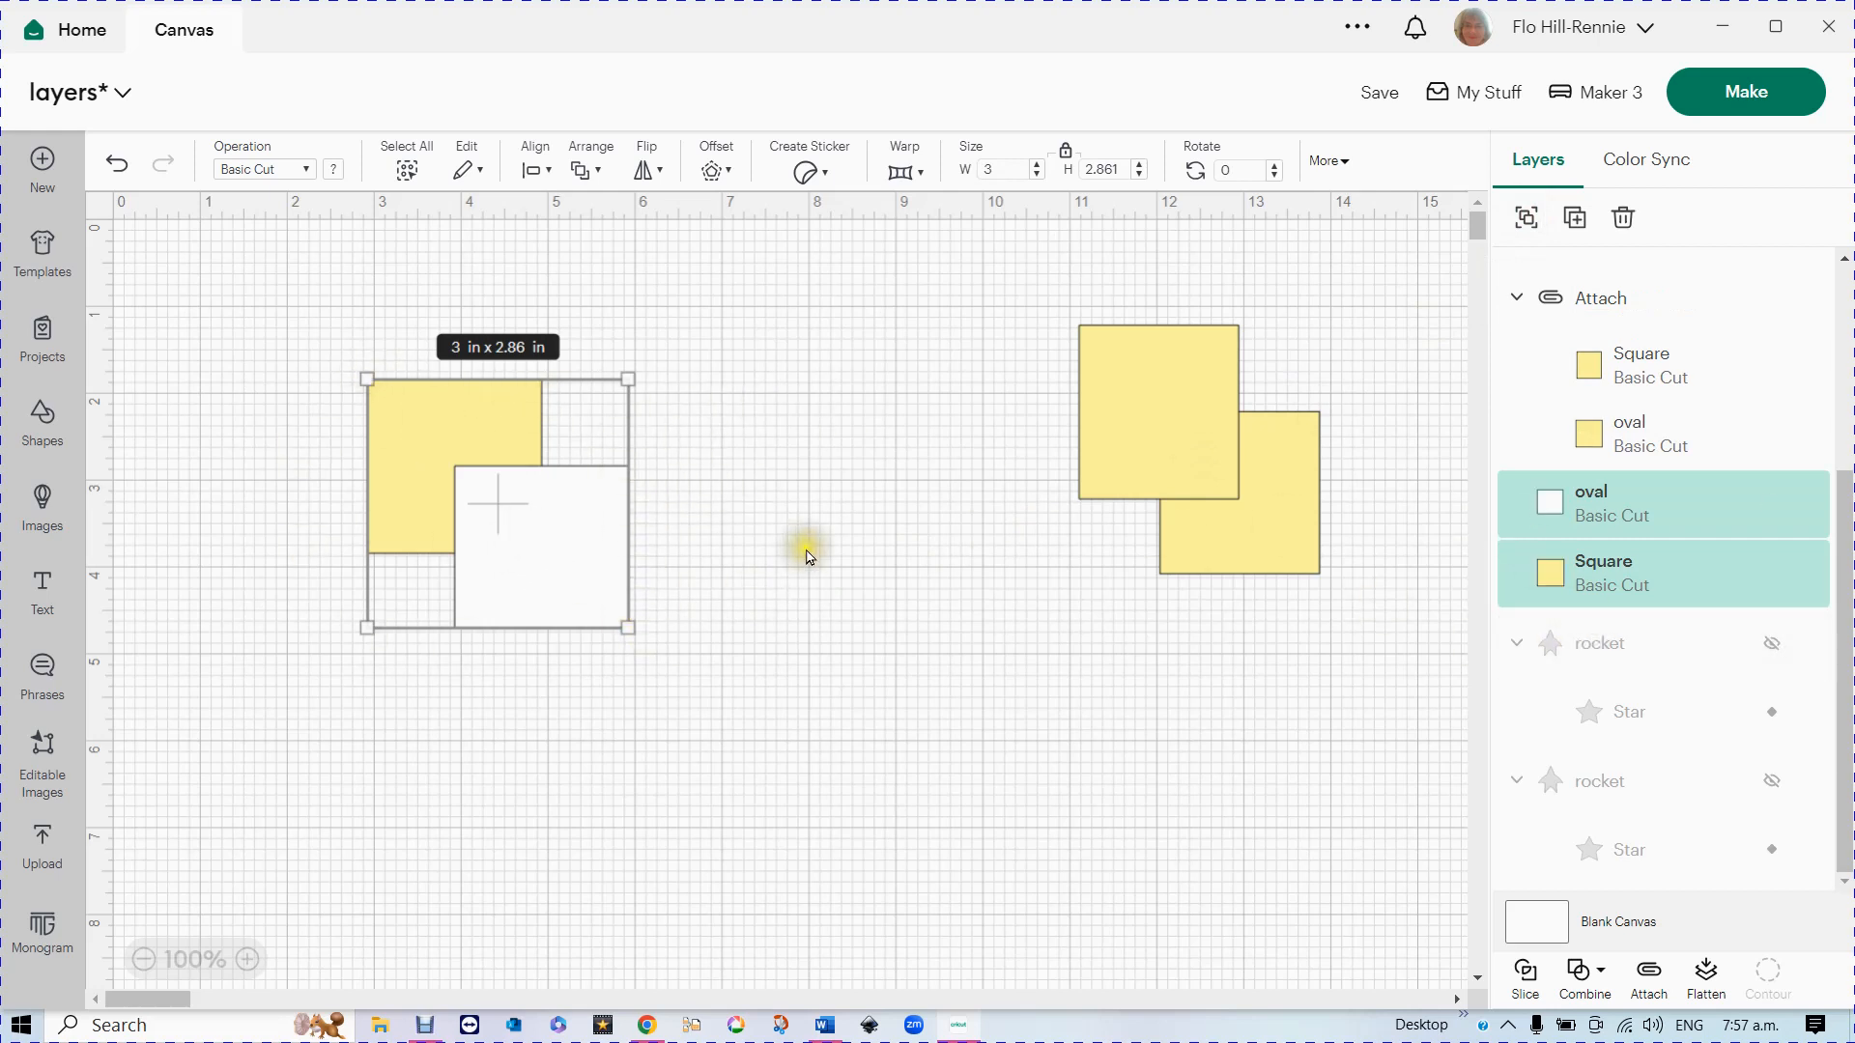
{"action": "left_click", "coordinate": [744, 531]}
{"action": "left_click_drag", "start_coordinate": [600, 571], "coordinate": [737, 480]}
{"action": "left_click_drag", "start_coordinate": [466, 488], "coordinate": [404, 474]}
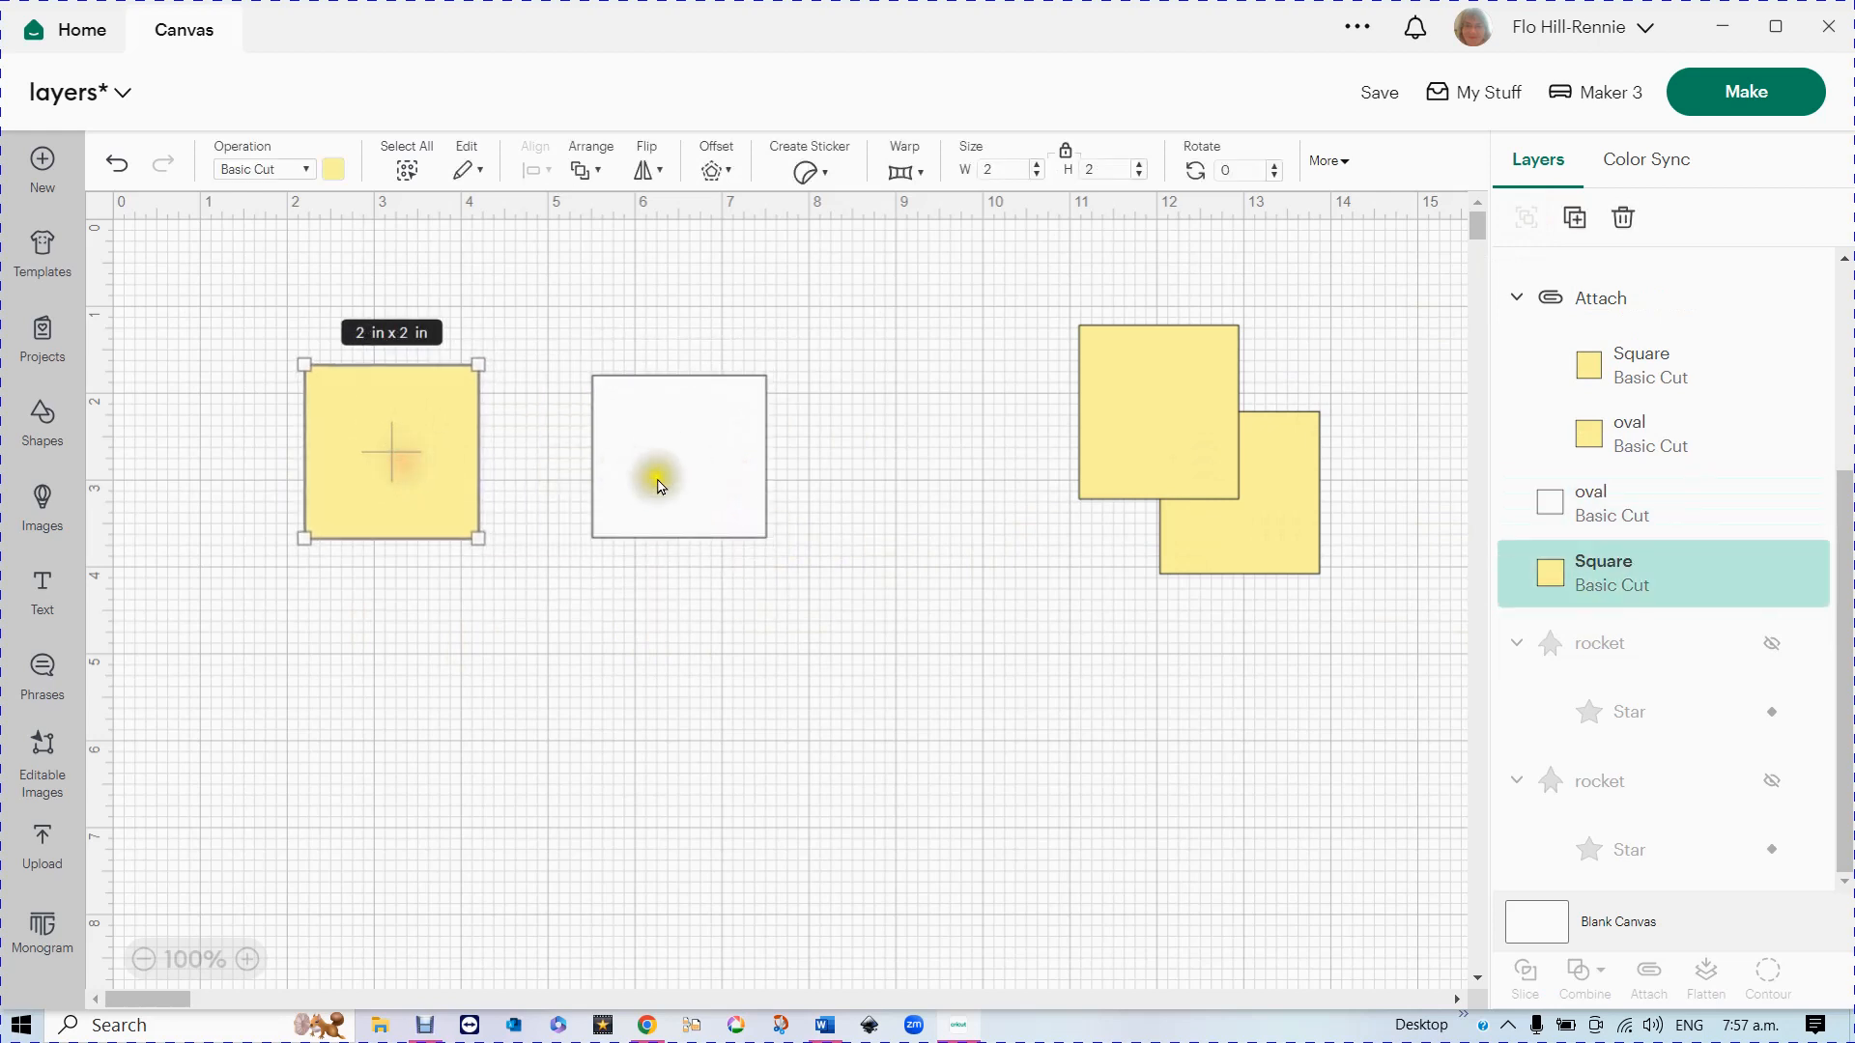
{"action": "left_click_drag", "start_coordinate": [650, 476], "coordinate": [607, 474]}
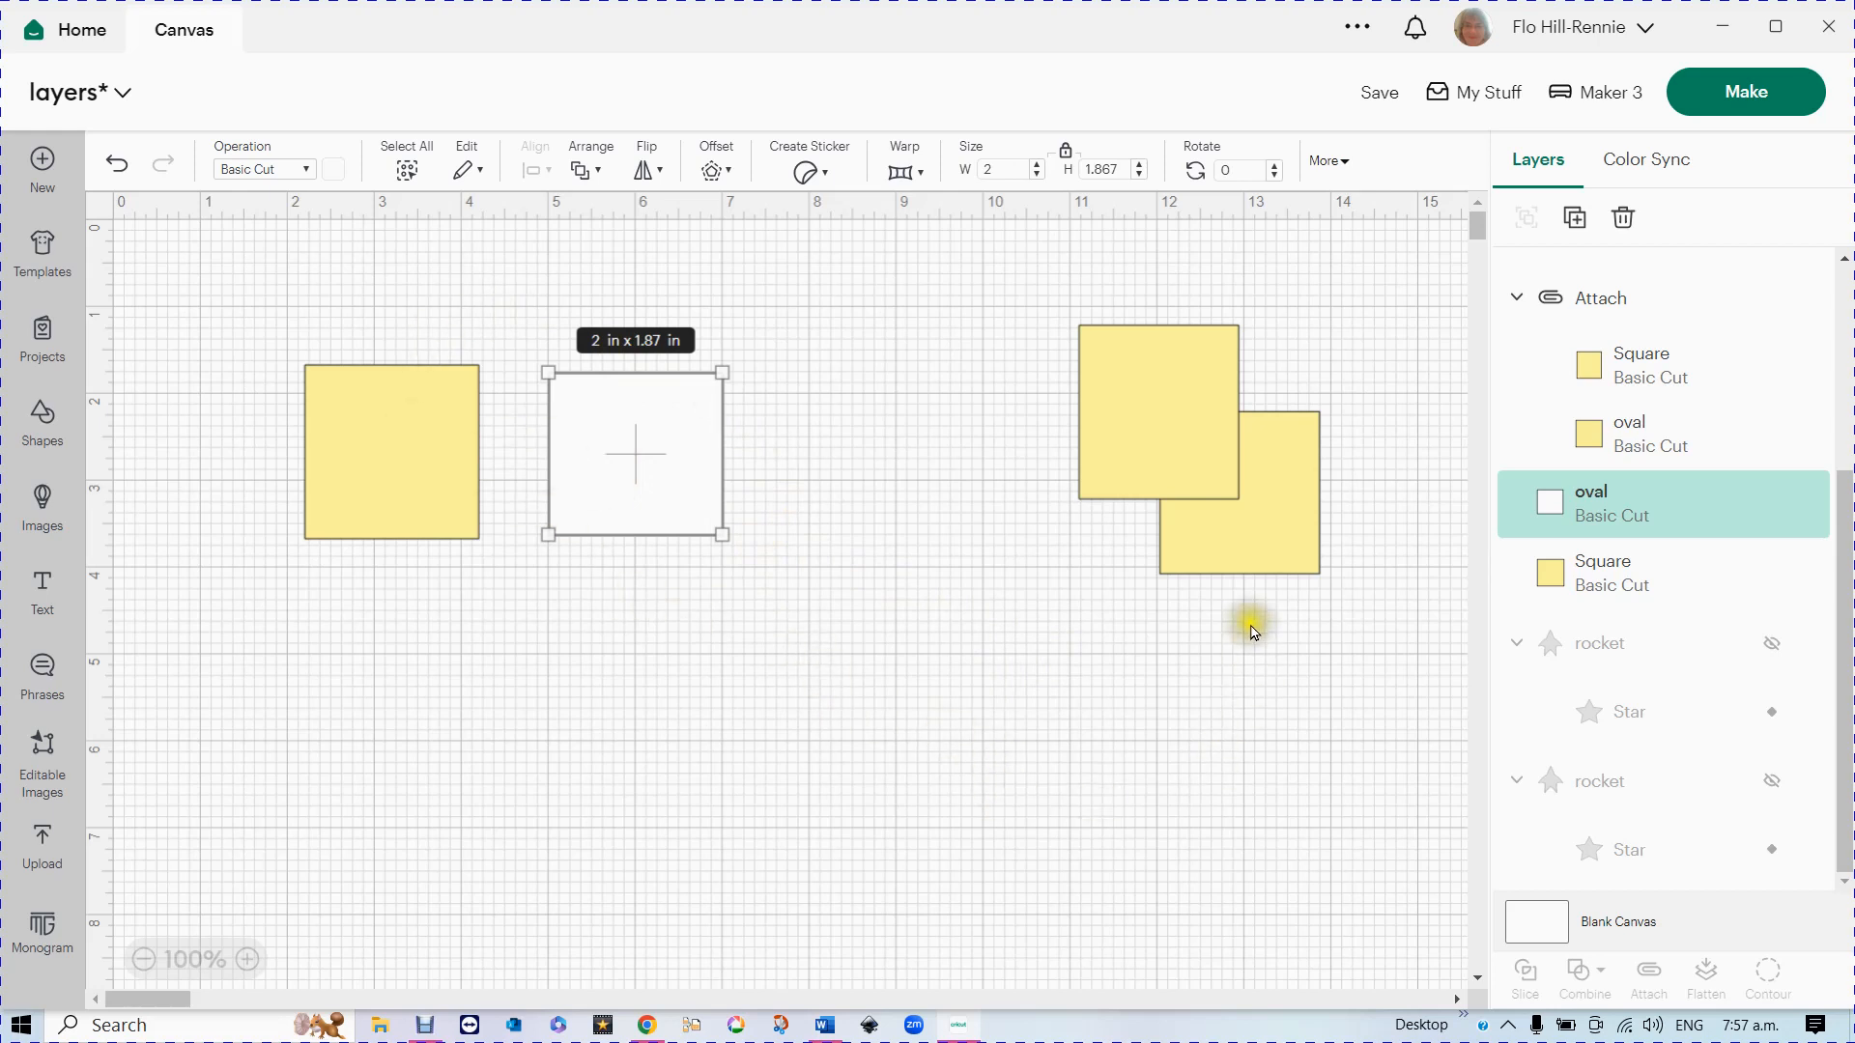
- Detach the attached yellow pair and place its Square directly above its oval layer without overlap
{"action": "mouse_move", "coordinate": [1285, 568]}
{"action": "left_mouse_down"}
{"action": "mouse_move", "coordinate": [1275, 674]}
{"action": "mouse_move", "coordinate": [1224, 546]}
{"action": "mouse_move", "coordinate": [1232, 613]}
{"action": "mouse_move", "coordinate": [1263, 597]}
{"action": "left_mouse_up"}
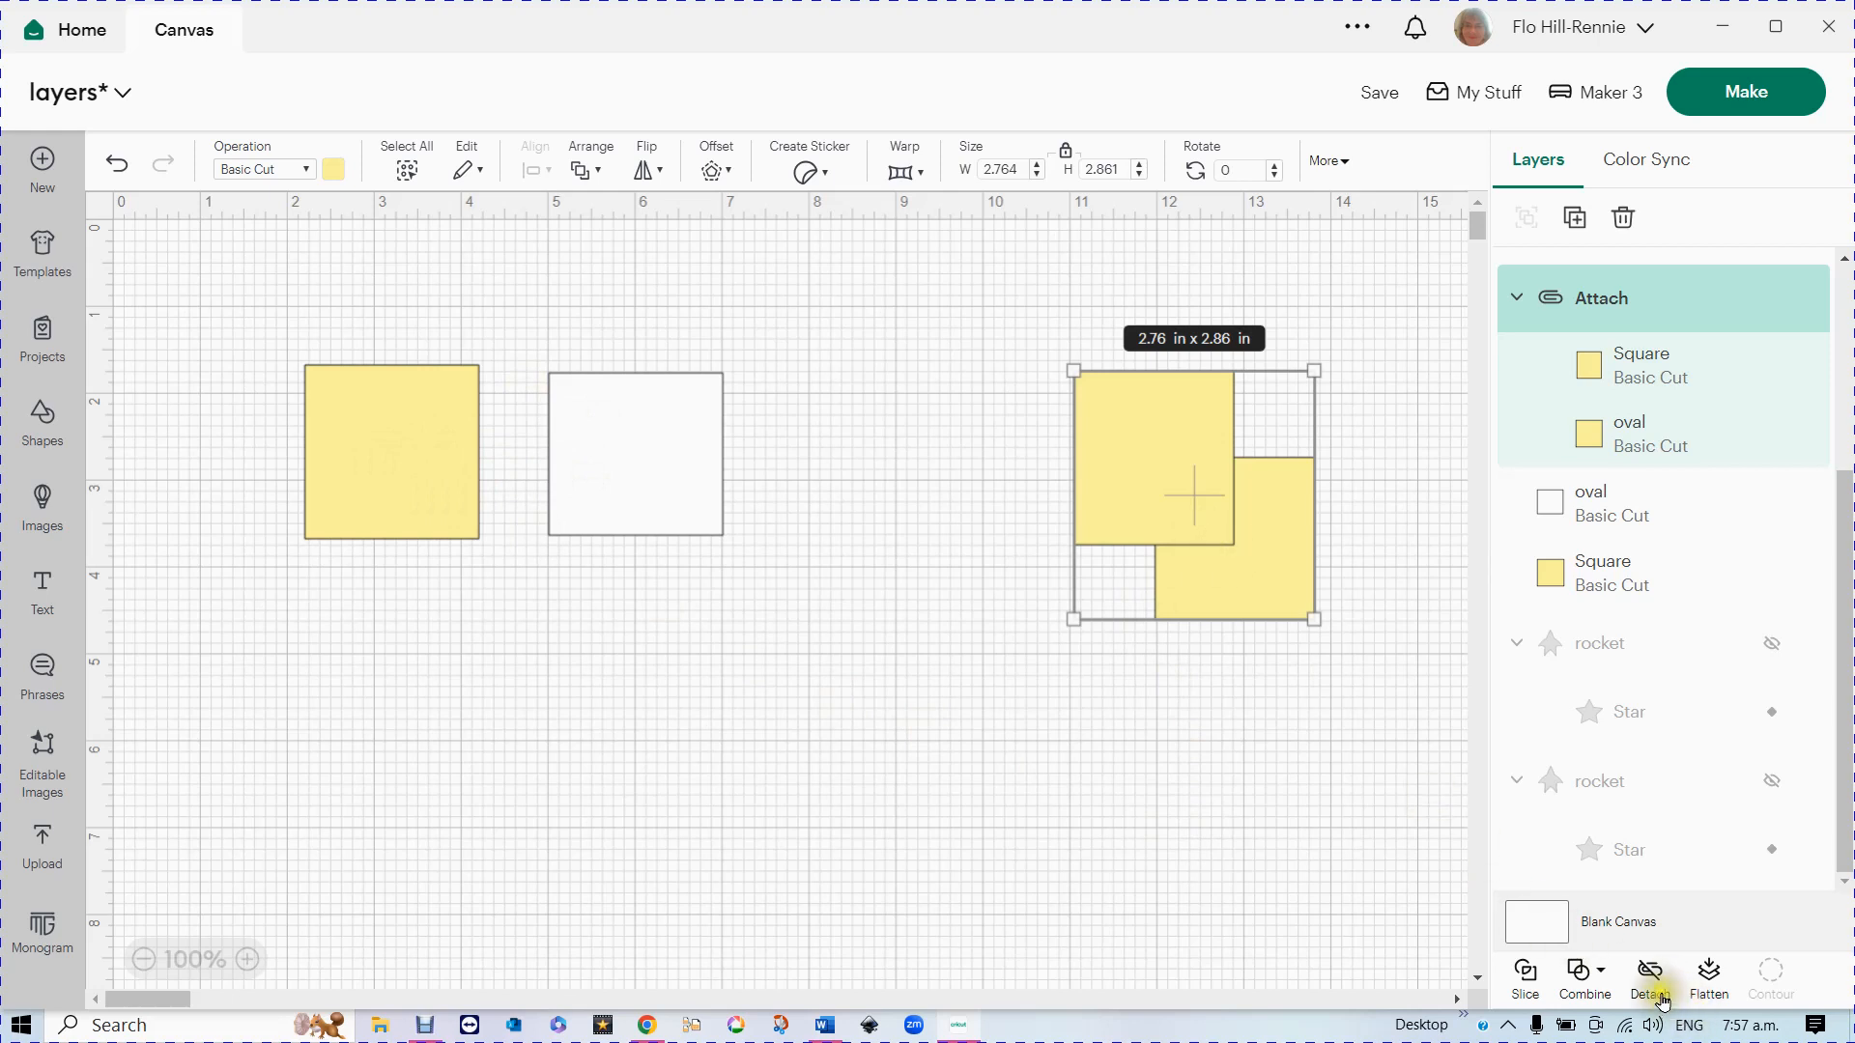
{"action": "left_click", "coordinate": [1650, 972]}
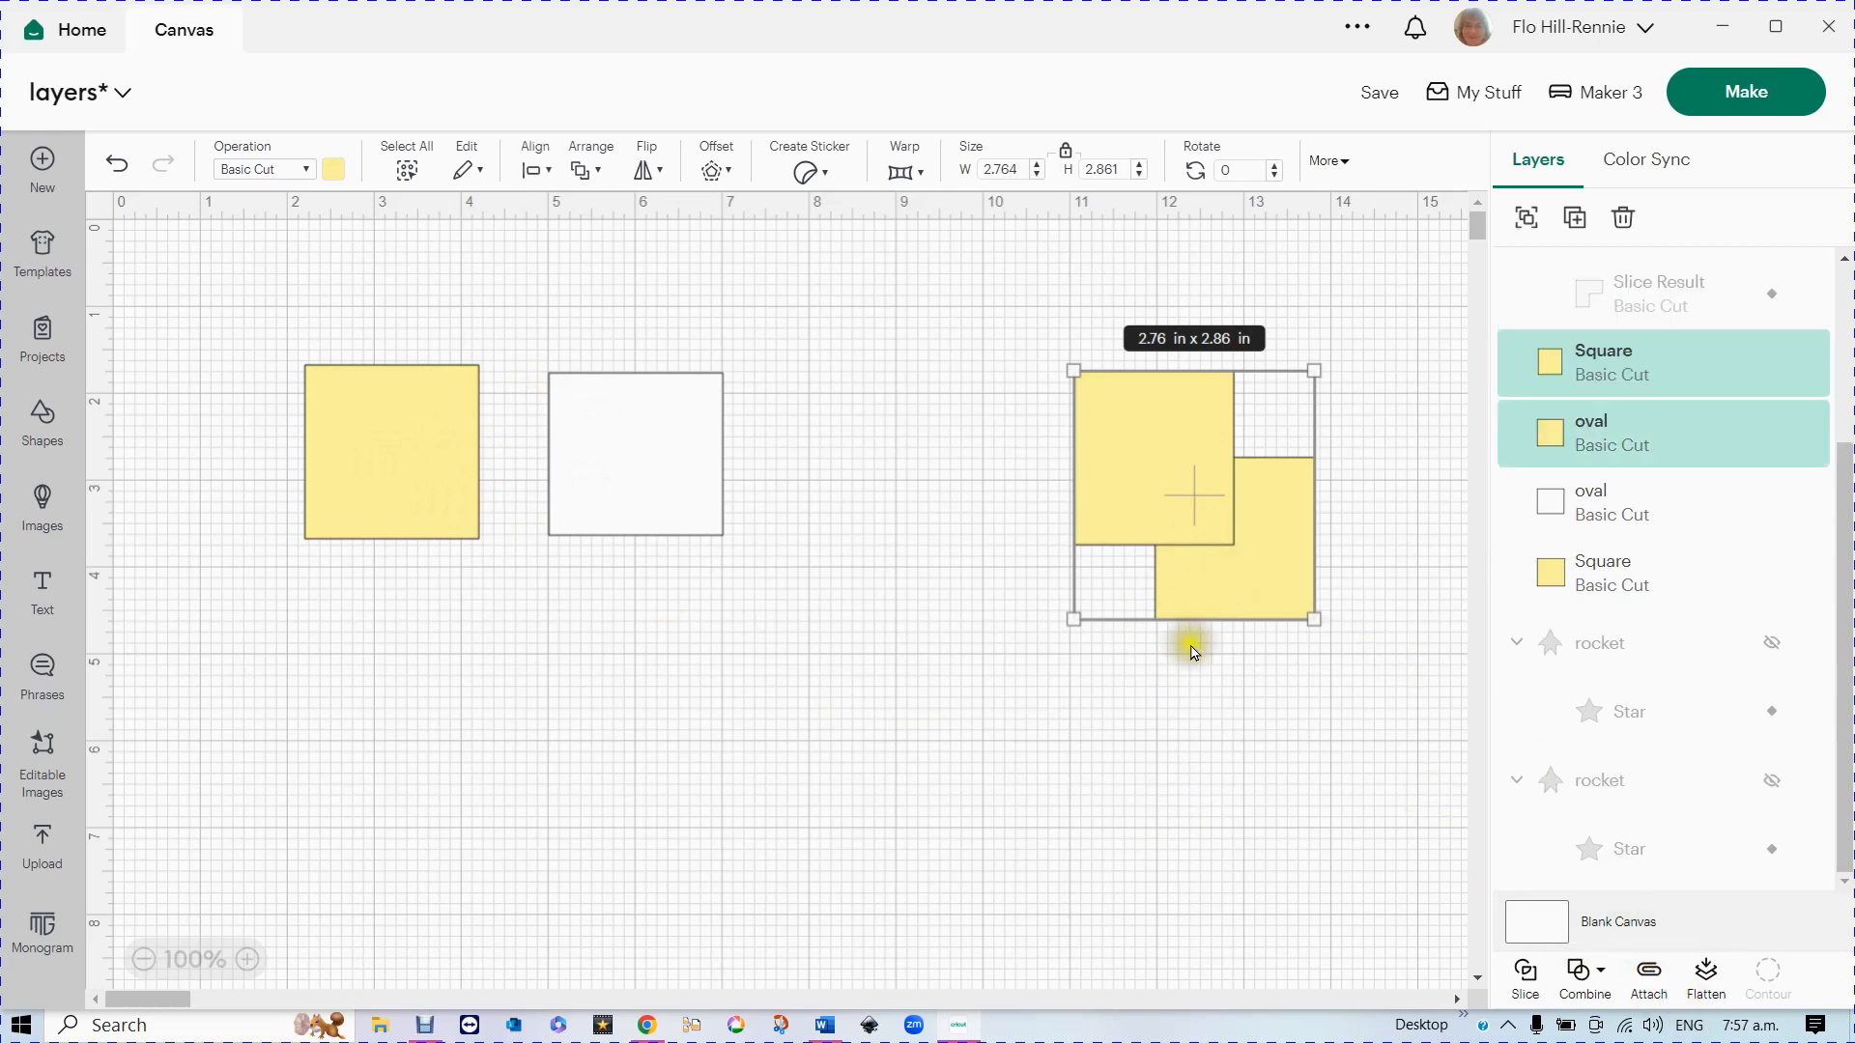
{"action": "left_click", "coordinate": [1208, 697]}
{"action": "left_click_drag", "start_coordinate": [1141, 464], "coordinate": [1271, 385]}
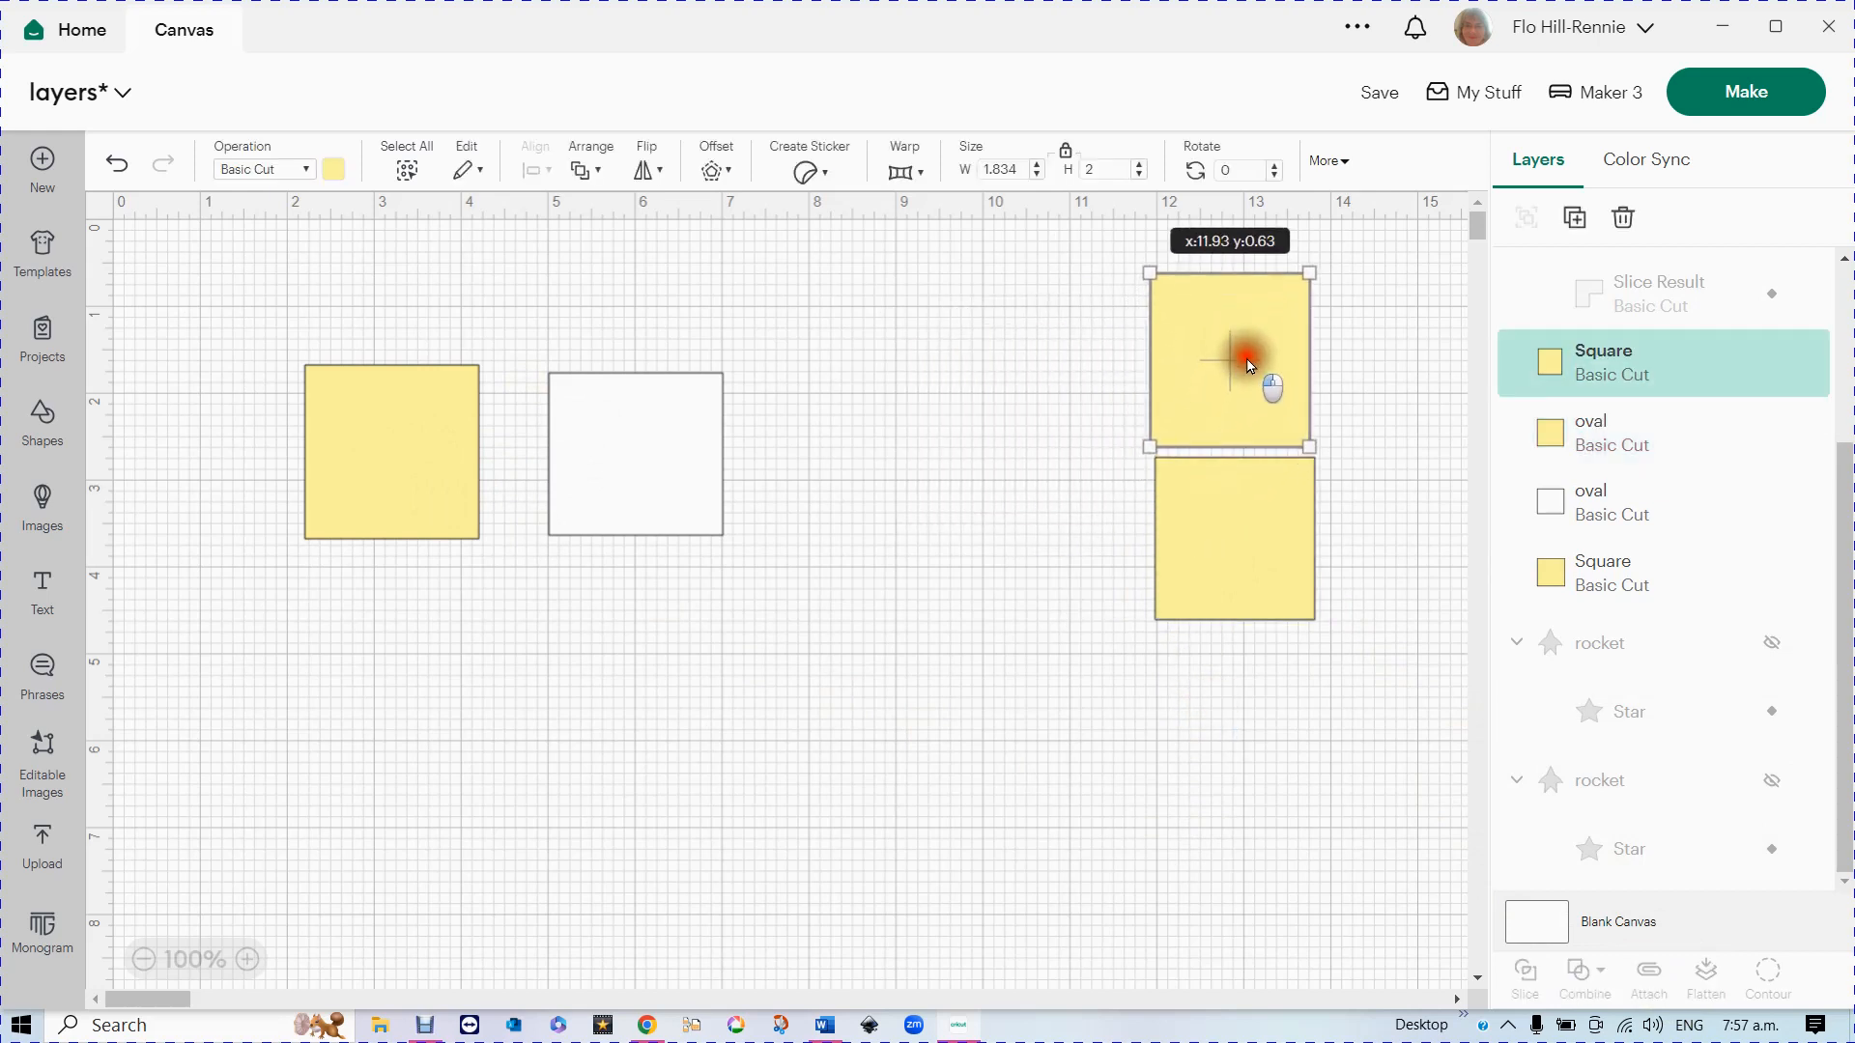
{"action": "left_click", "coordinate": [1262, 530]}
{"action": "left_click_drag", "start_coordinate": [1263, 529], "coordinate": [1264, 534]}
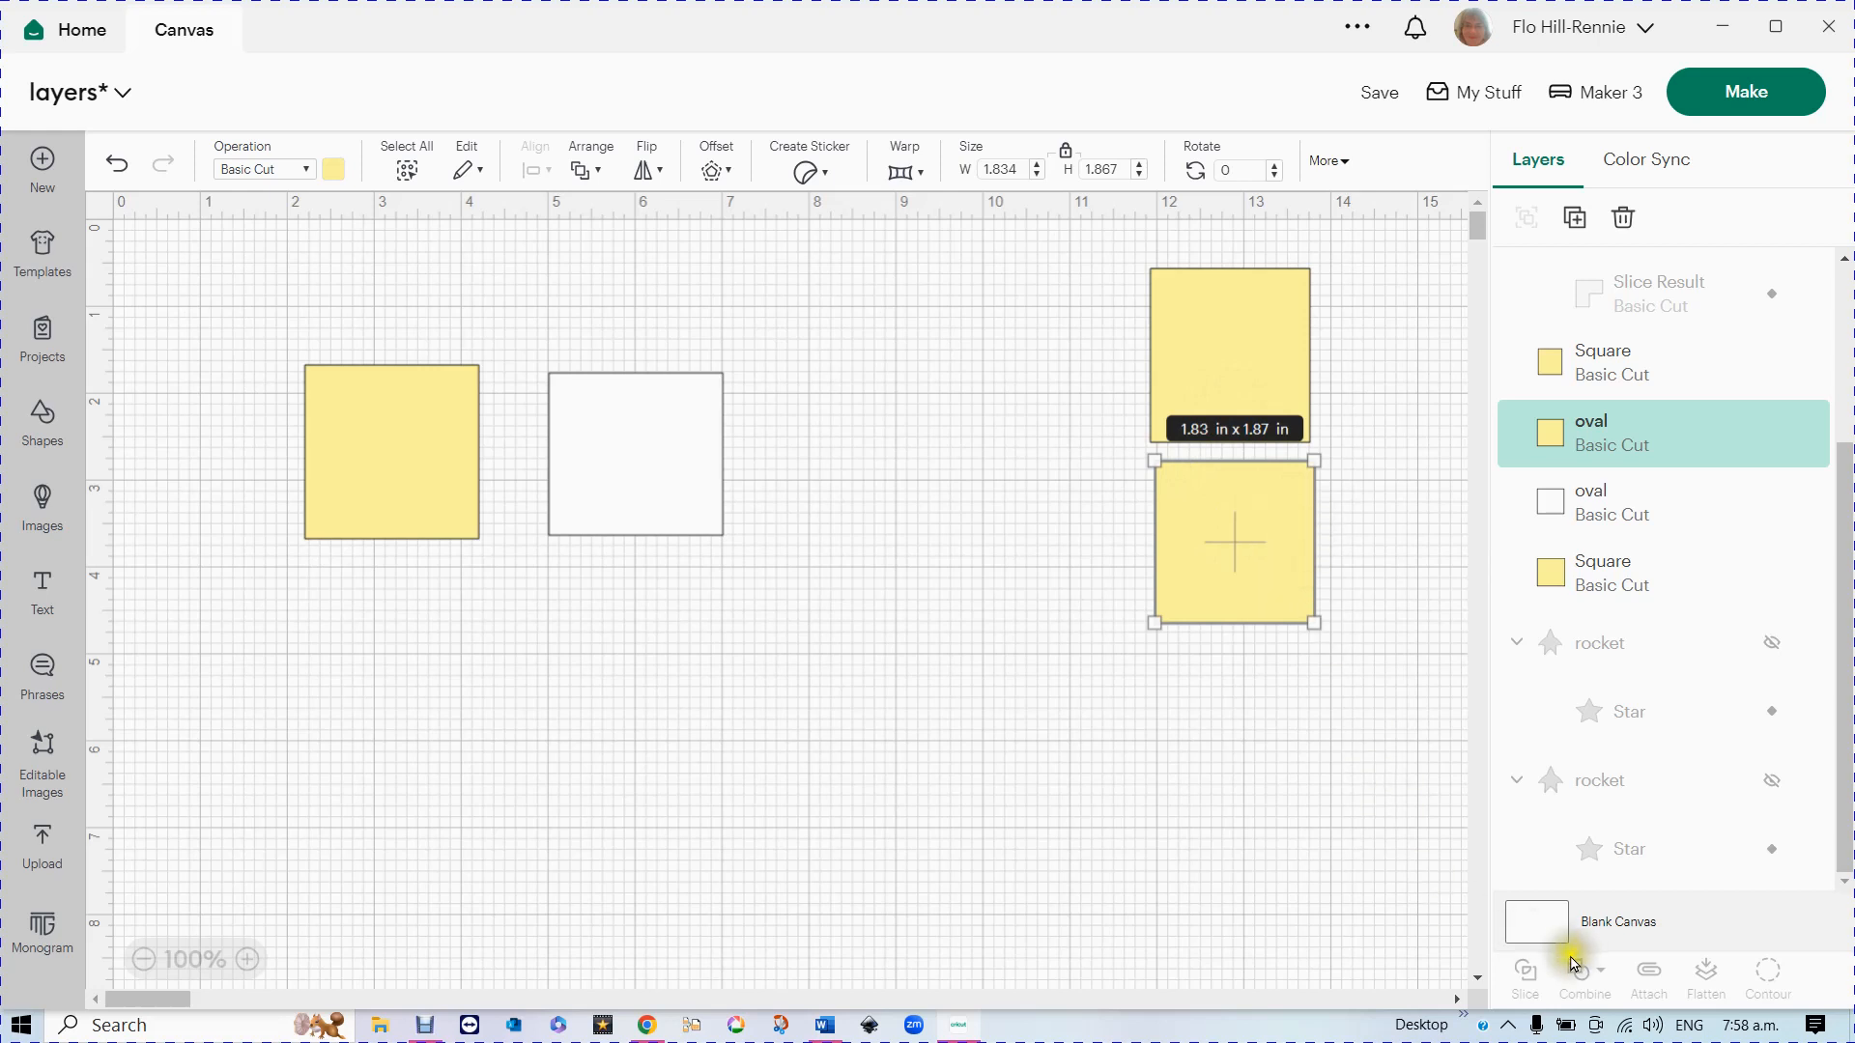
{"action": "left_click", "coordinate": [1181, 773]}
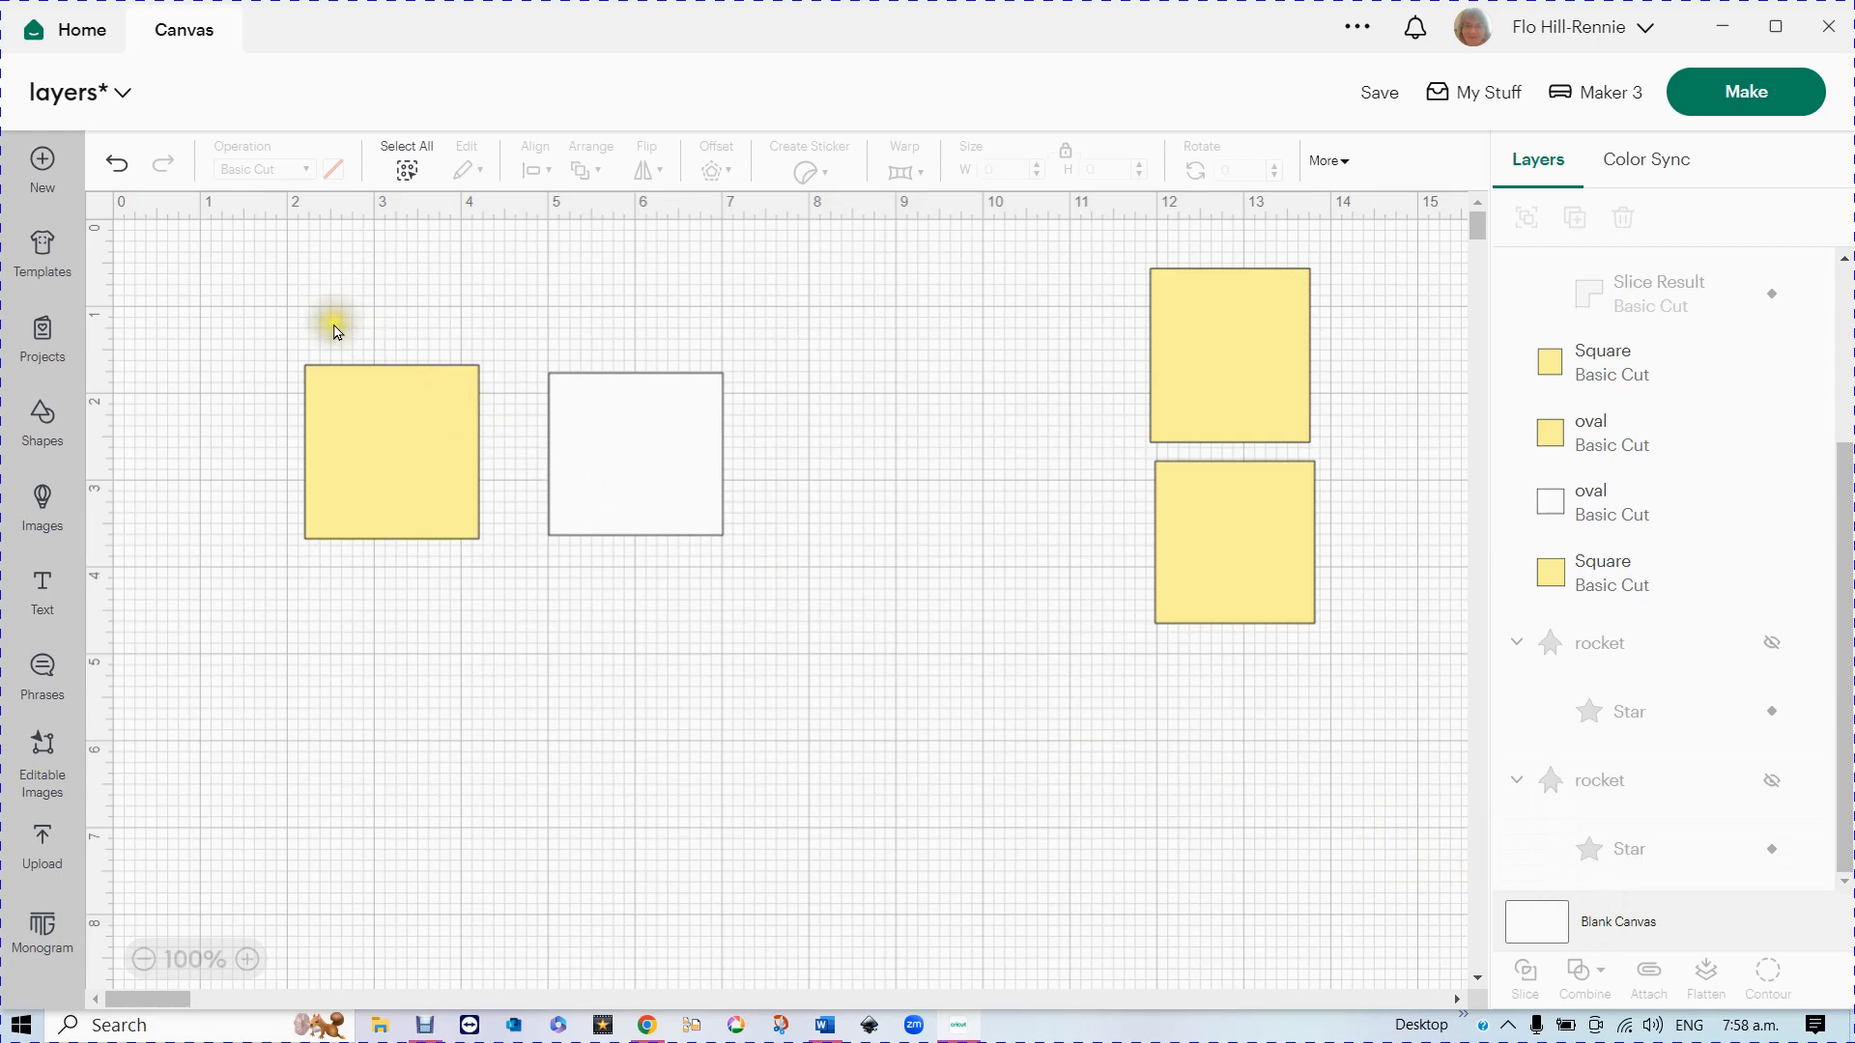
- Move the left yellow Square closer to the white shape, select both, and view the Combine options
{"action": "left_click_drag", "start_coordinate": [397, 448], "coordinate": [434, 451]}
{"action": "left_click_drag", "start_coordinate": [264, 312], "coordinate": [759, 526]}
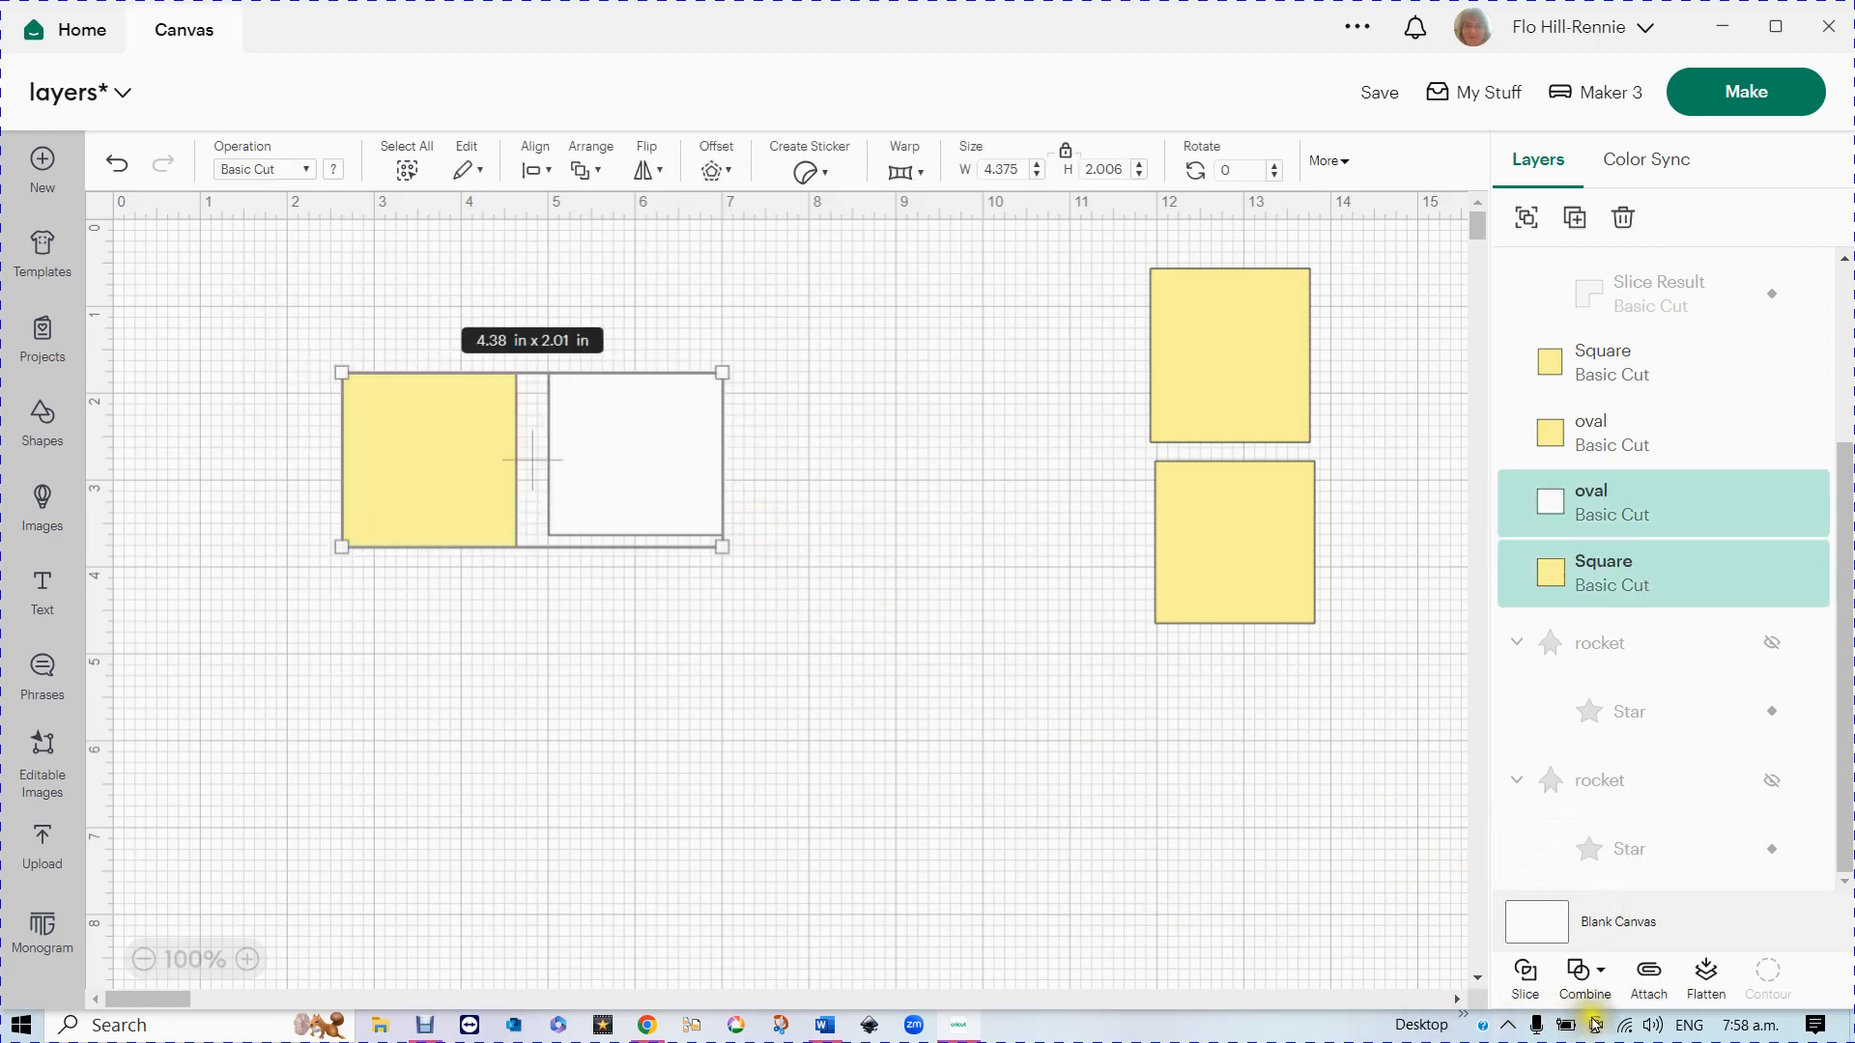
{"action": "left_click", "coordinate": [1596, 983]}
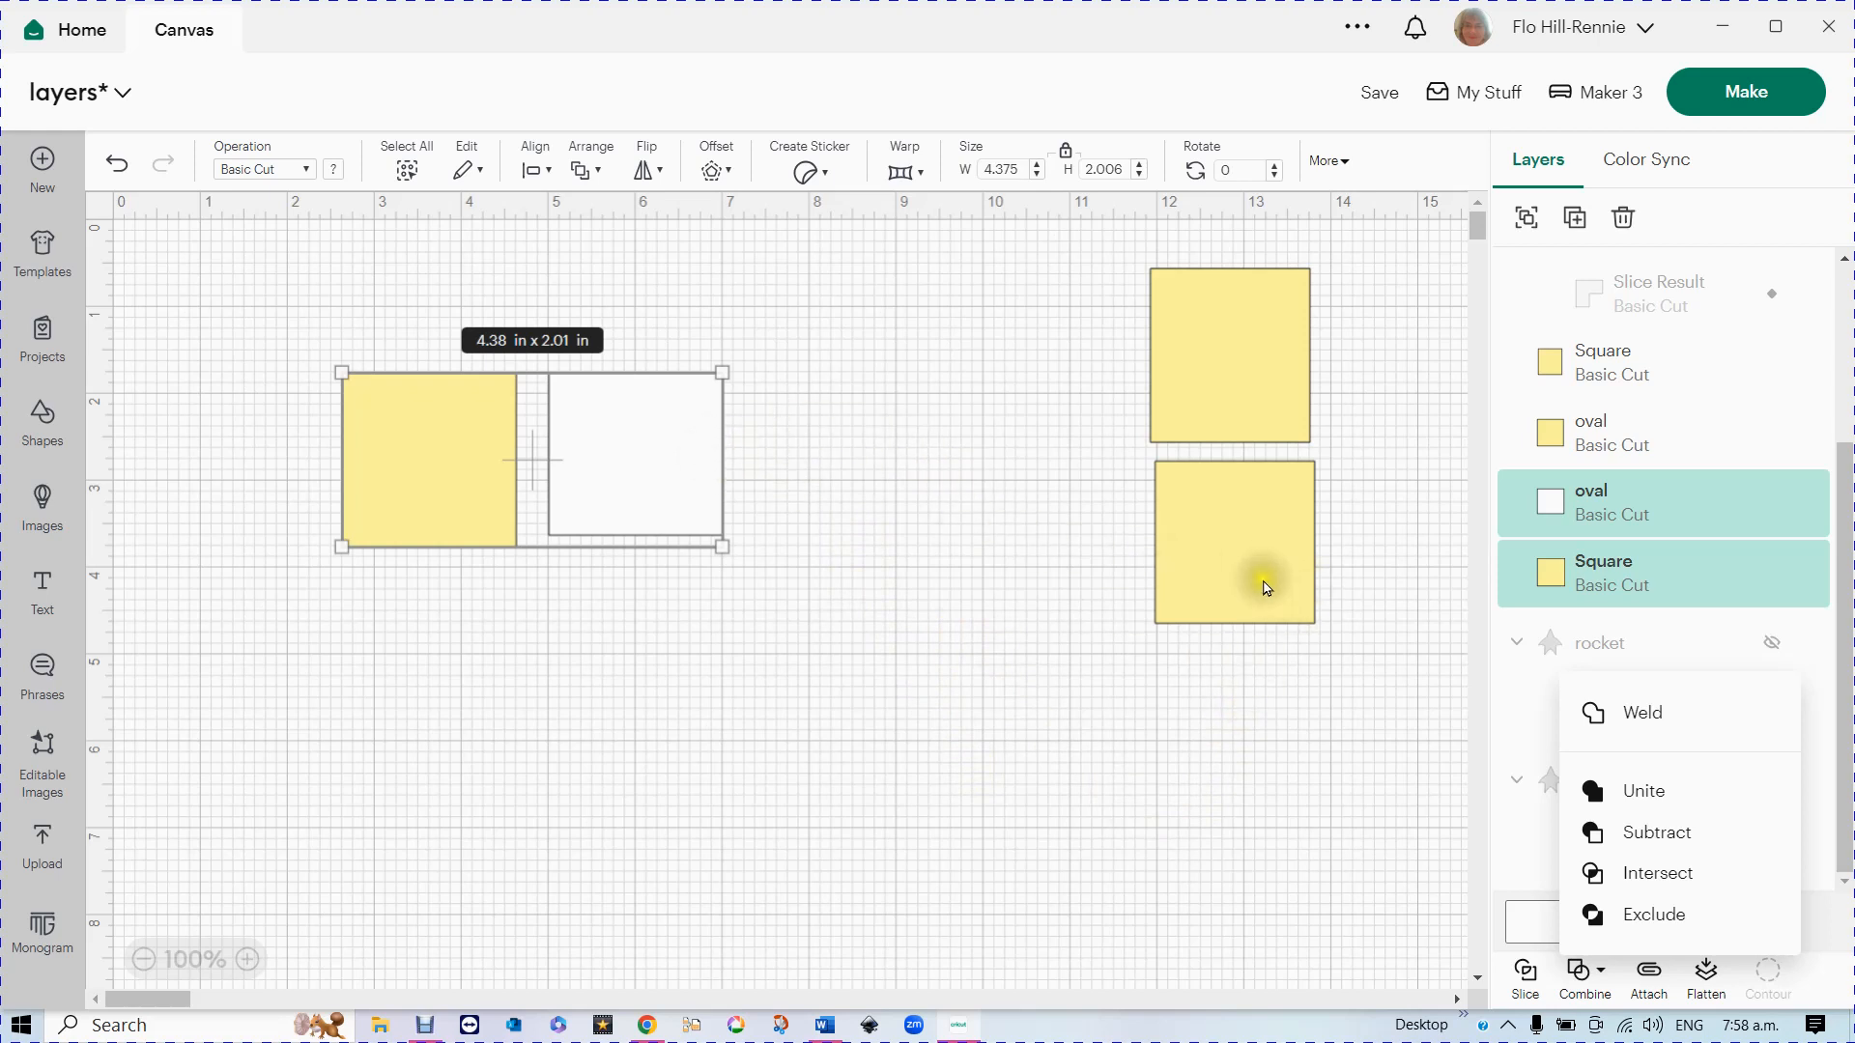
{"action": "left_click", "coordinate": [1256, 591]}
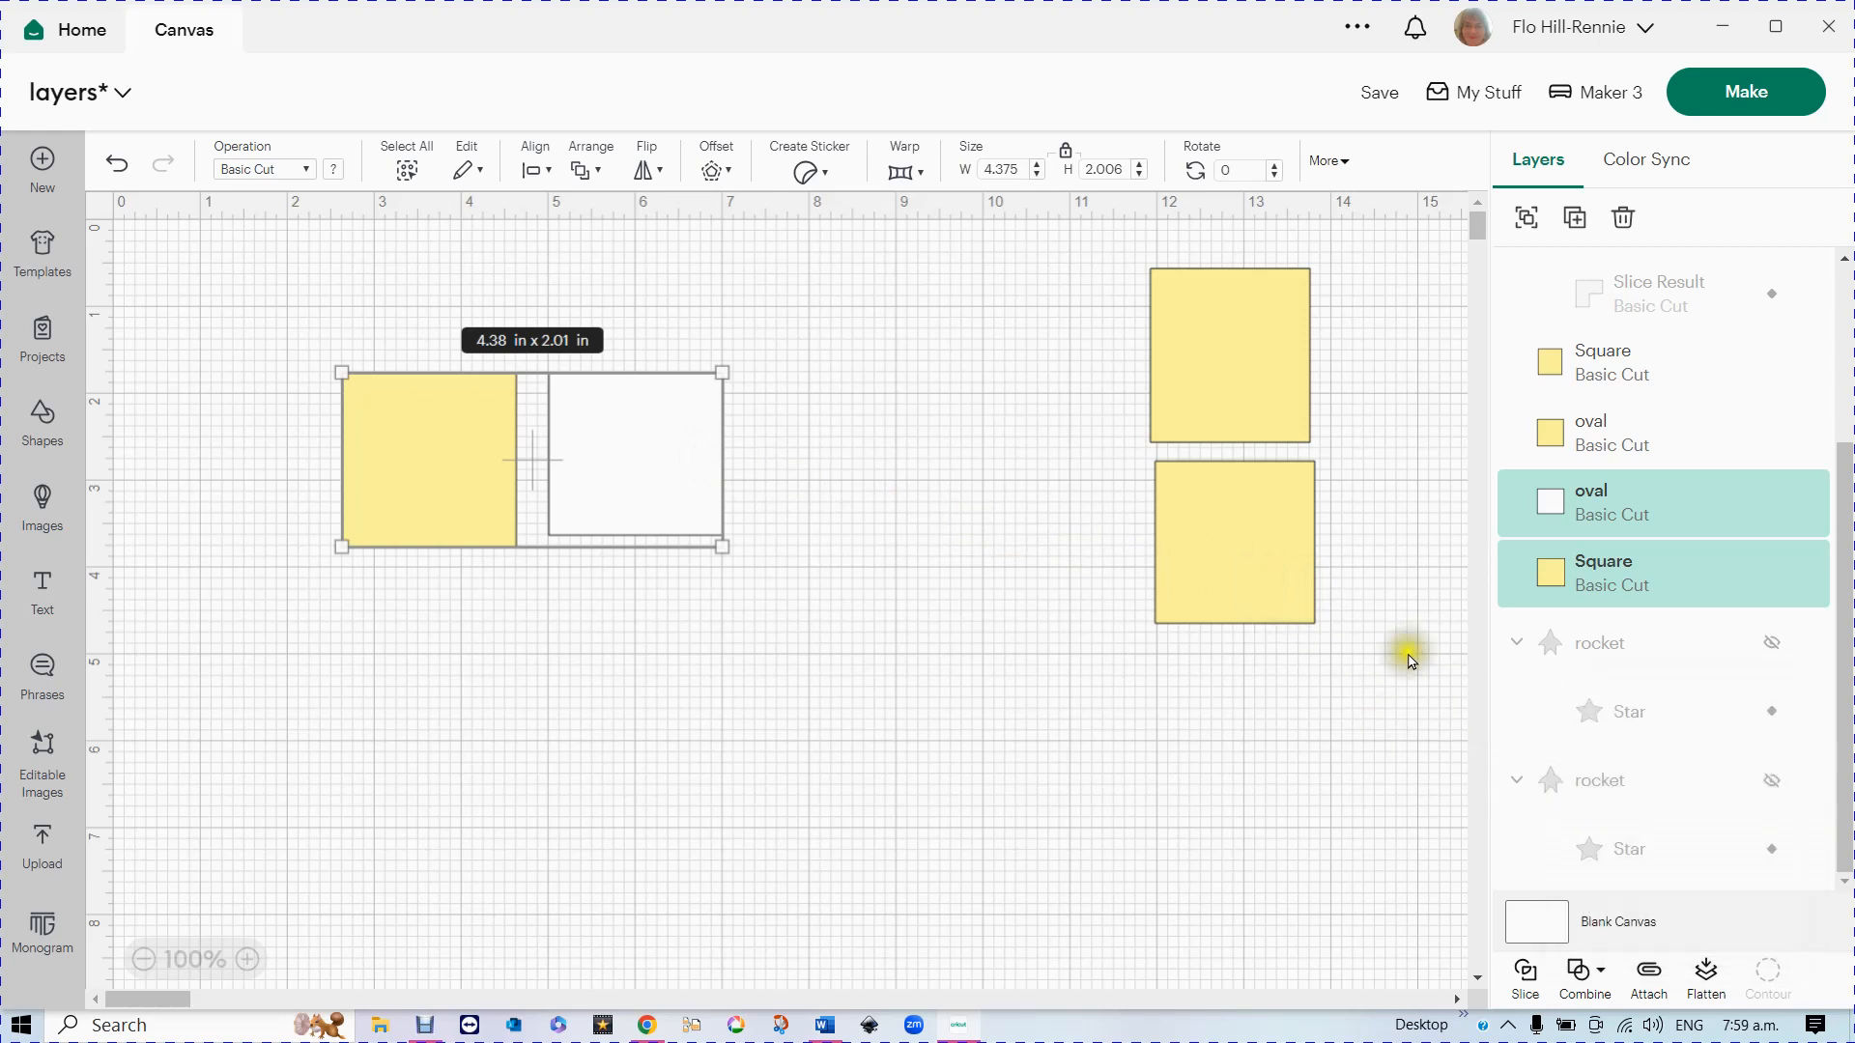
{"action": "left_click", "coordinate": [1589, 971]}
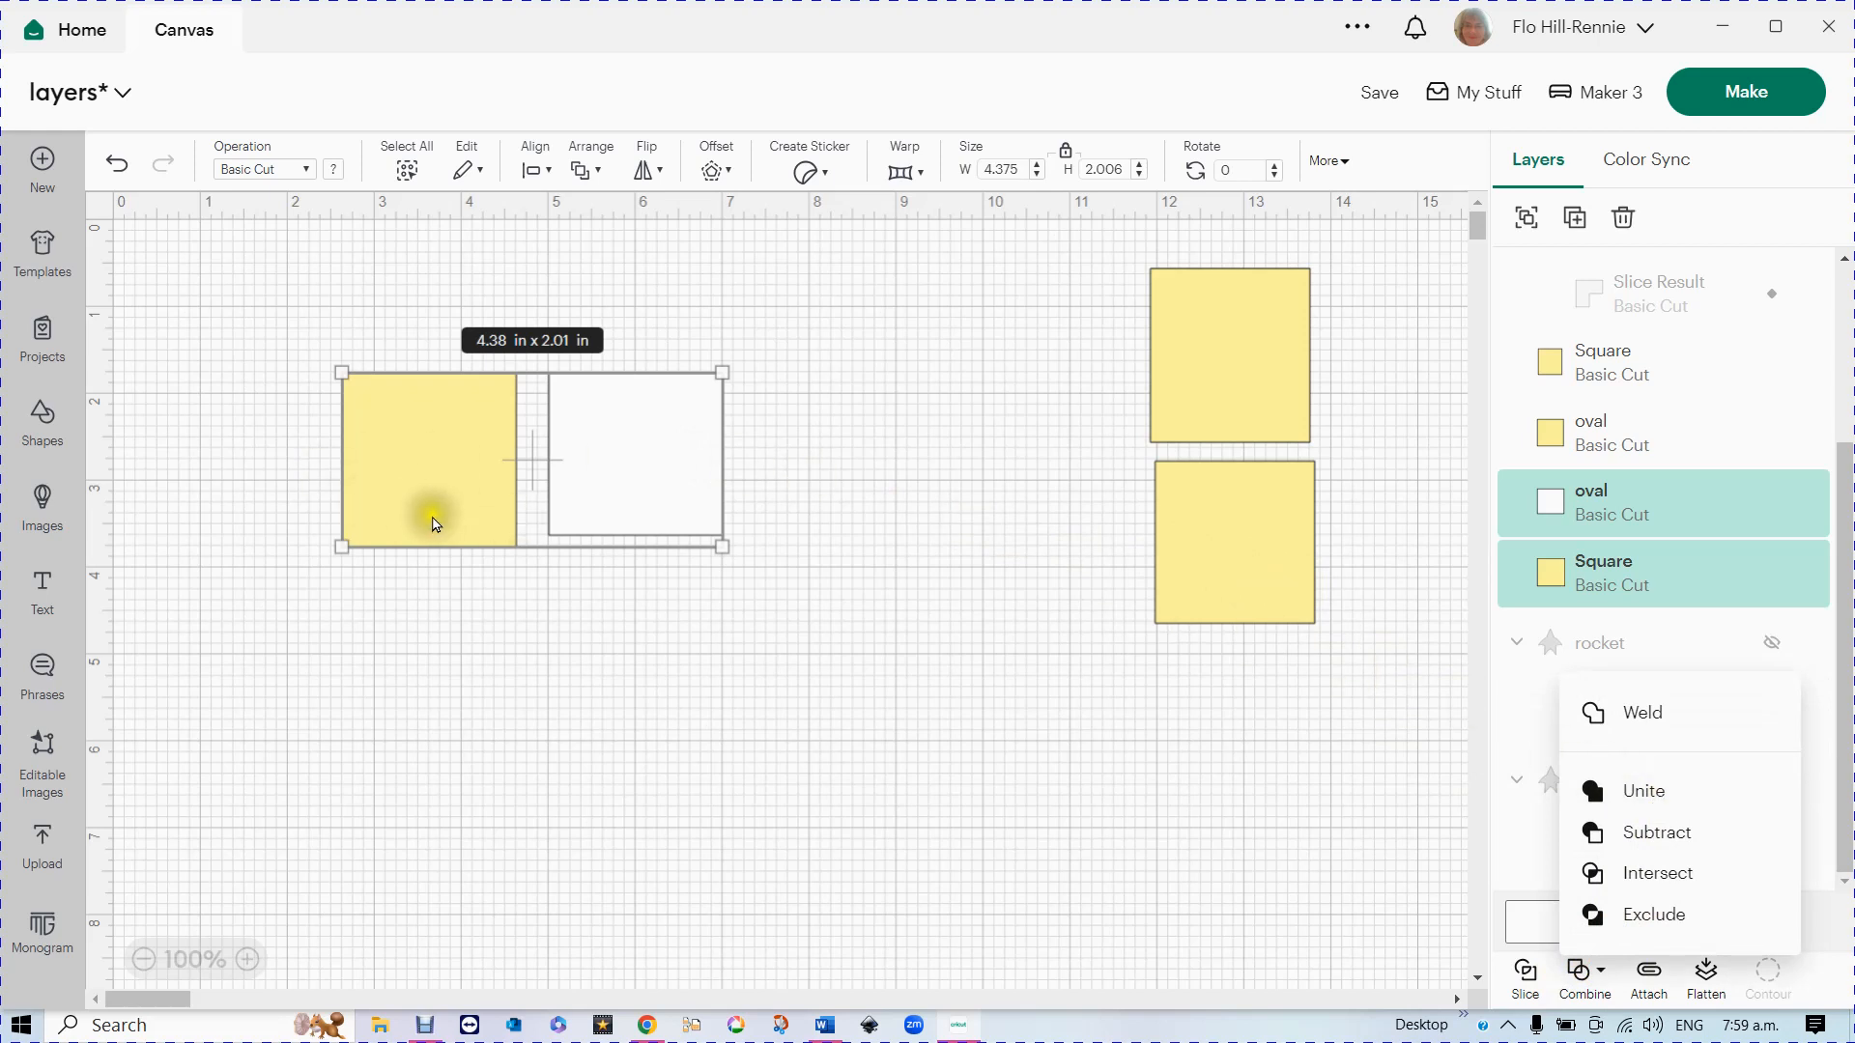
- Overlap the left yellow Square with the white shape by about half its width
{"action": "left_click", "coordinate": [426, 640]}
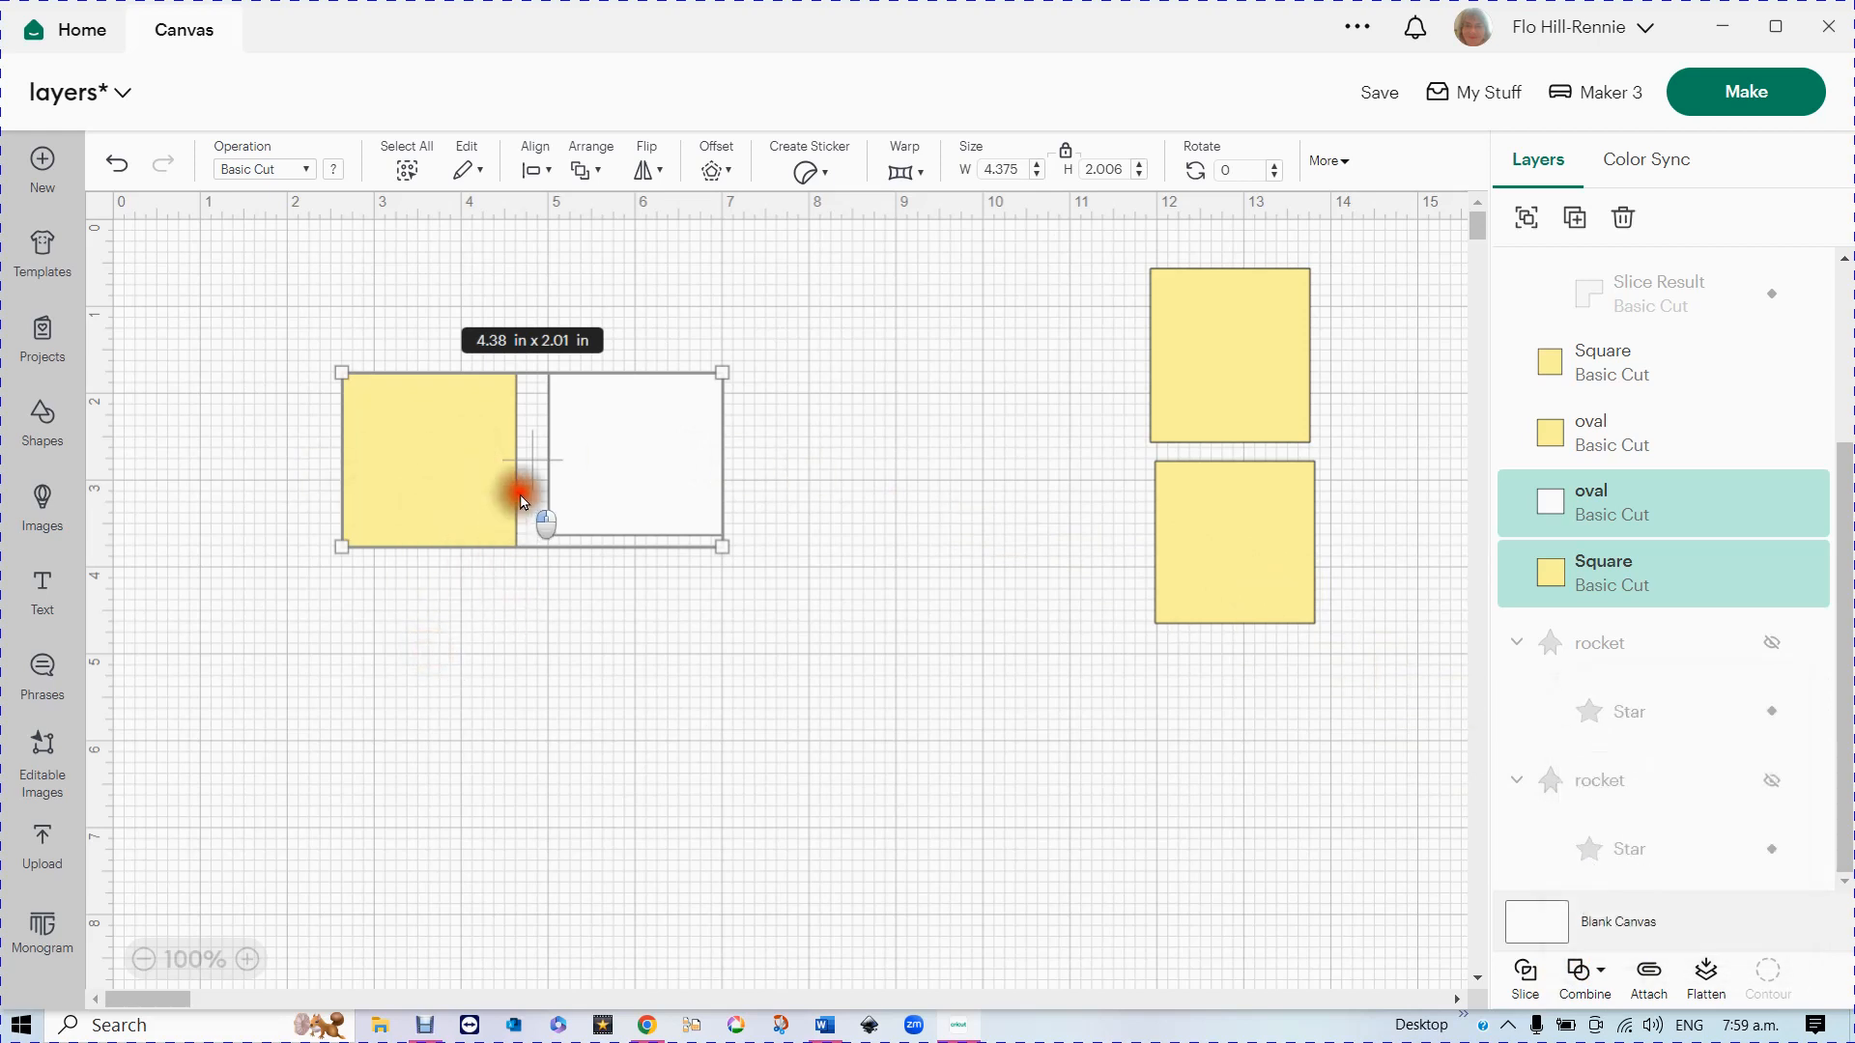
{"action": "left_click", "coordinate": [556, 697]}
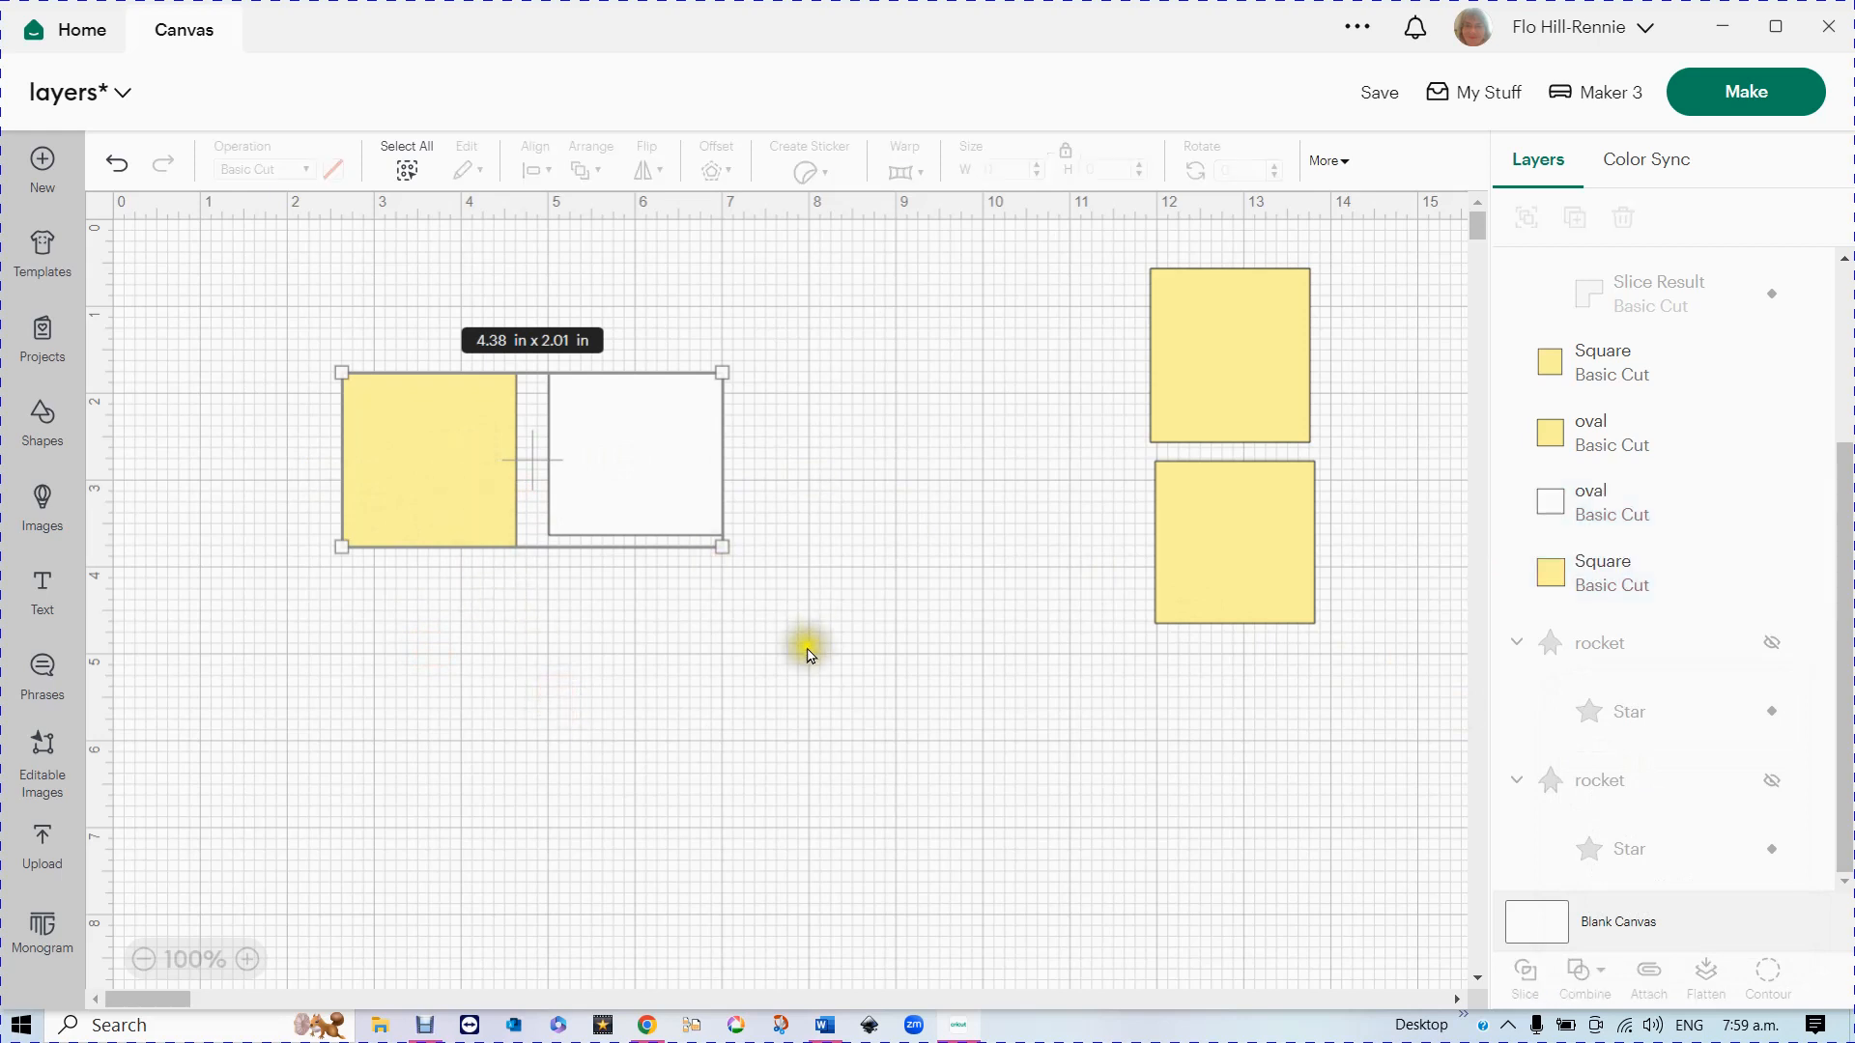
{"action": "left_click_drag", "start_coordinate": [491, 541], "coordinate": [606, 541]}
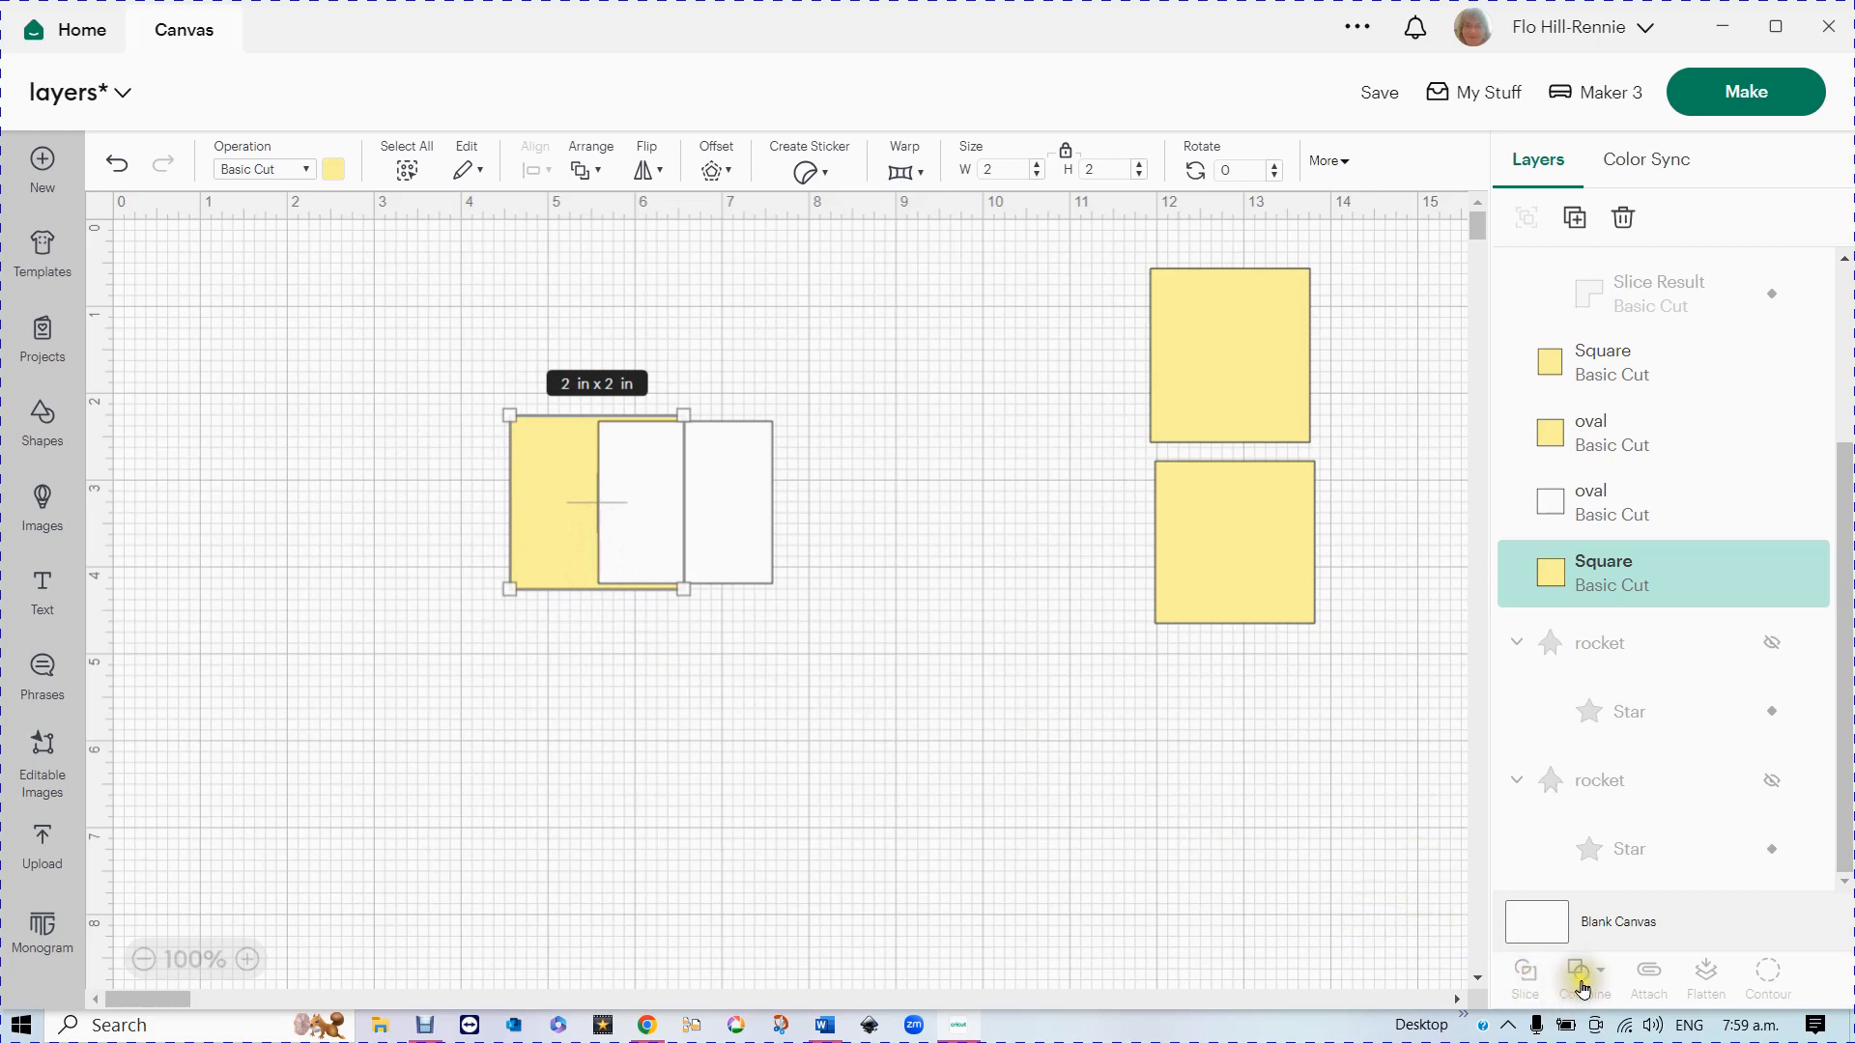
- Unite the overlapping yellow Square and white oval layer, and move the united shape slightly lower on the canvas
{"action": "left_click", "coordinate": [292, 295]}
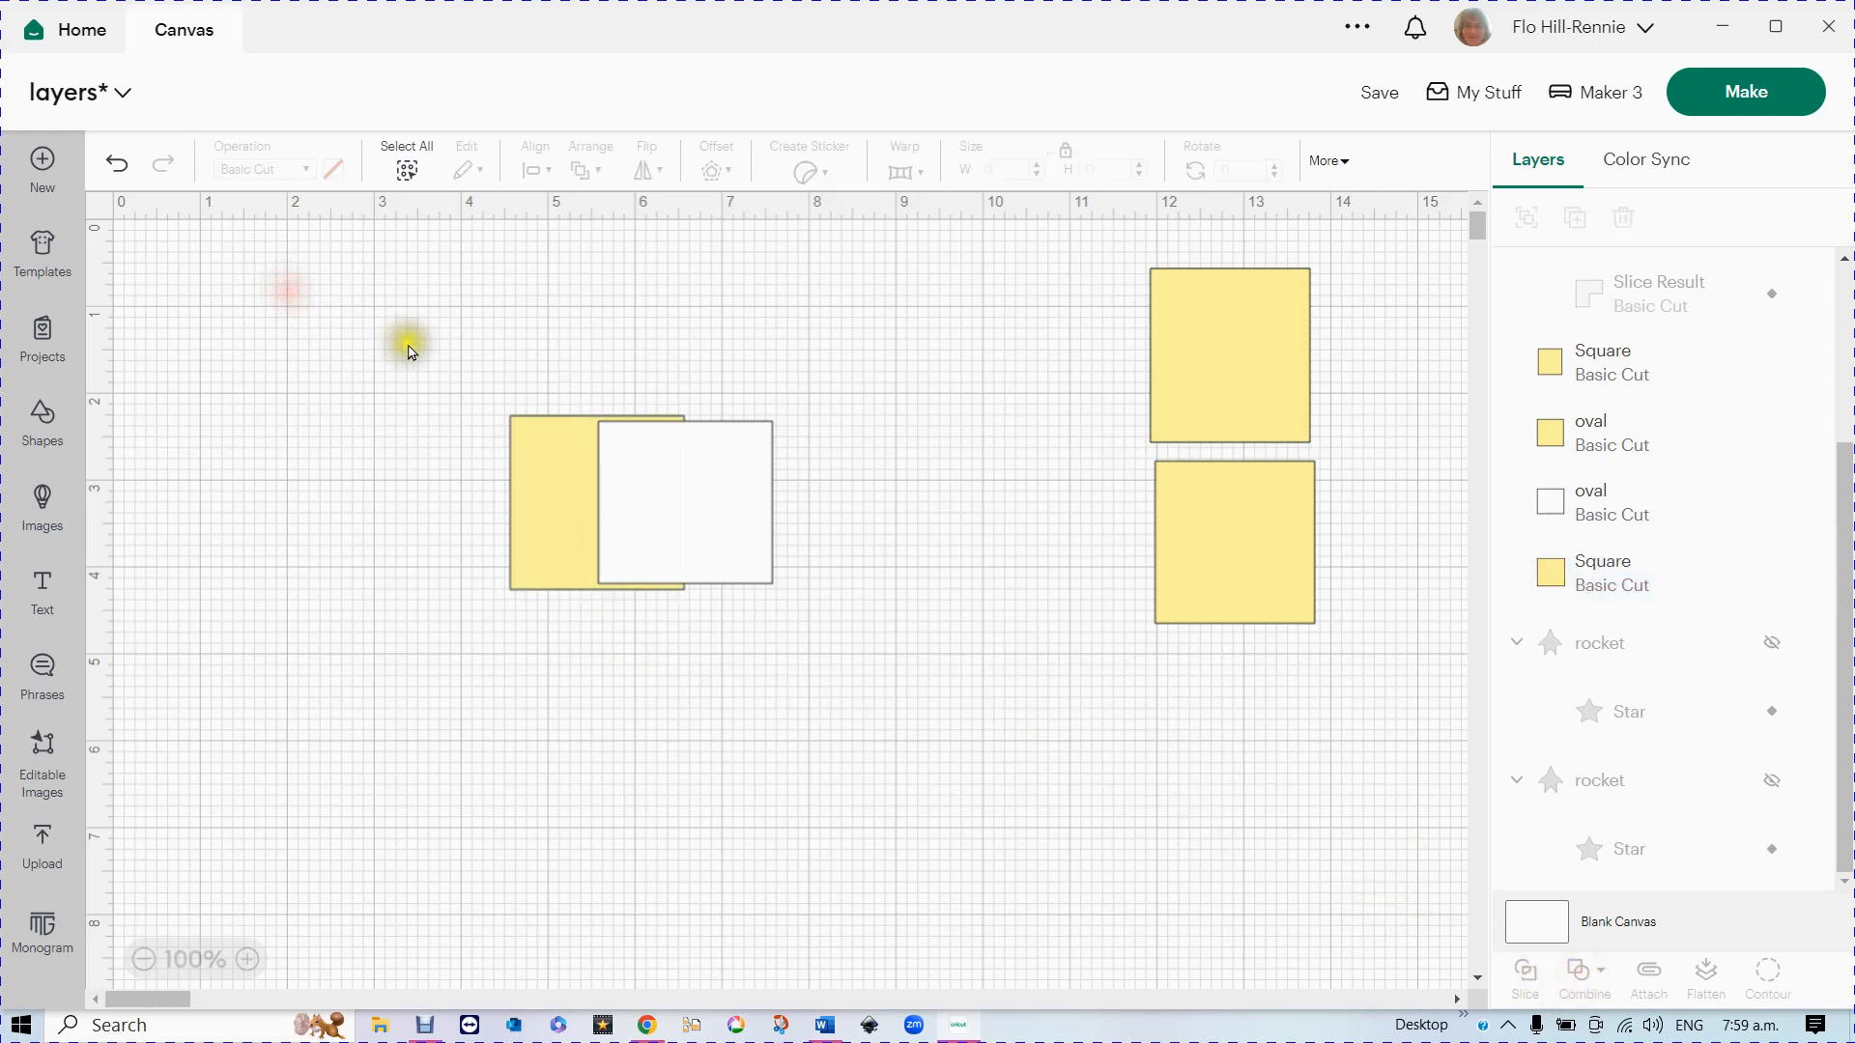
{"action": "left_click_drag", "start_coordinate": [444, 345], "coordinate": [751, 605]}
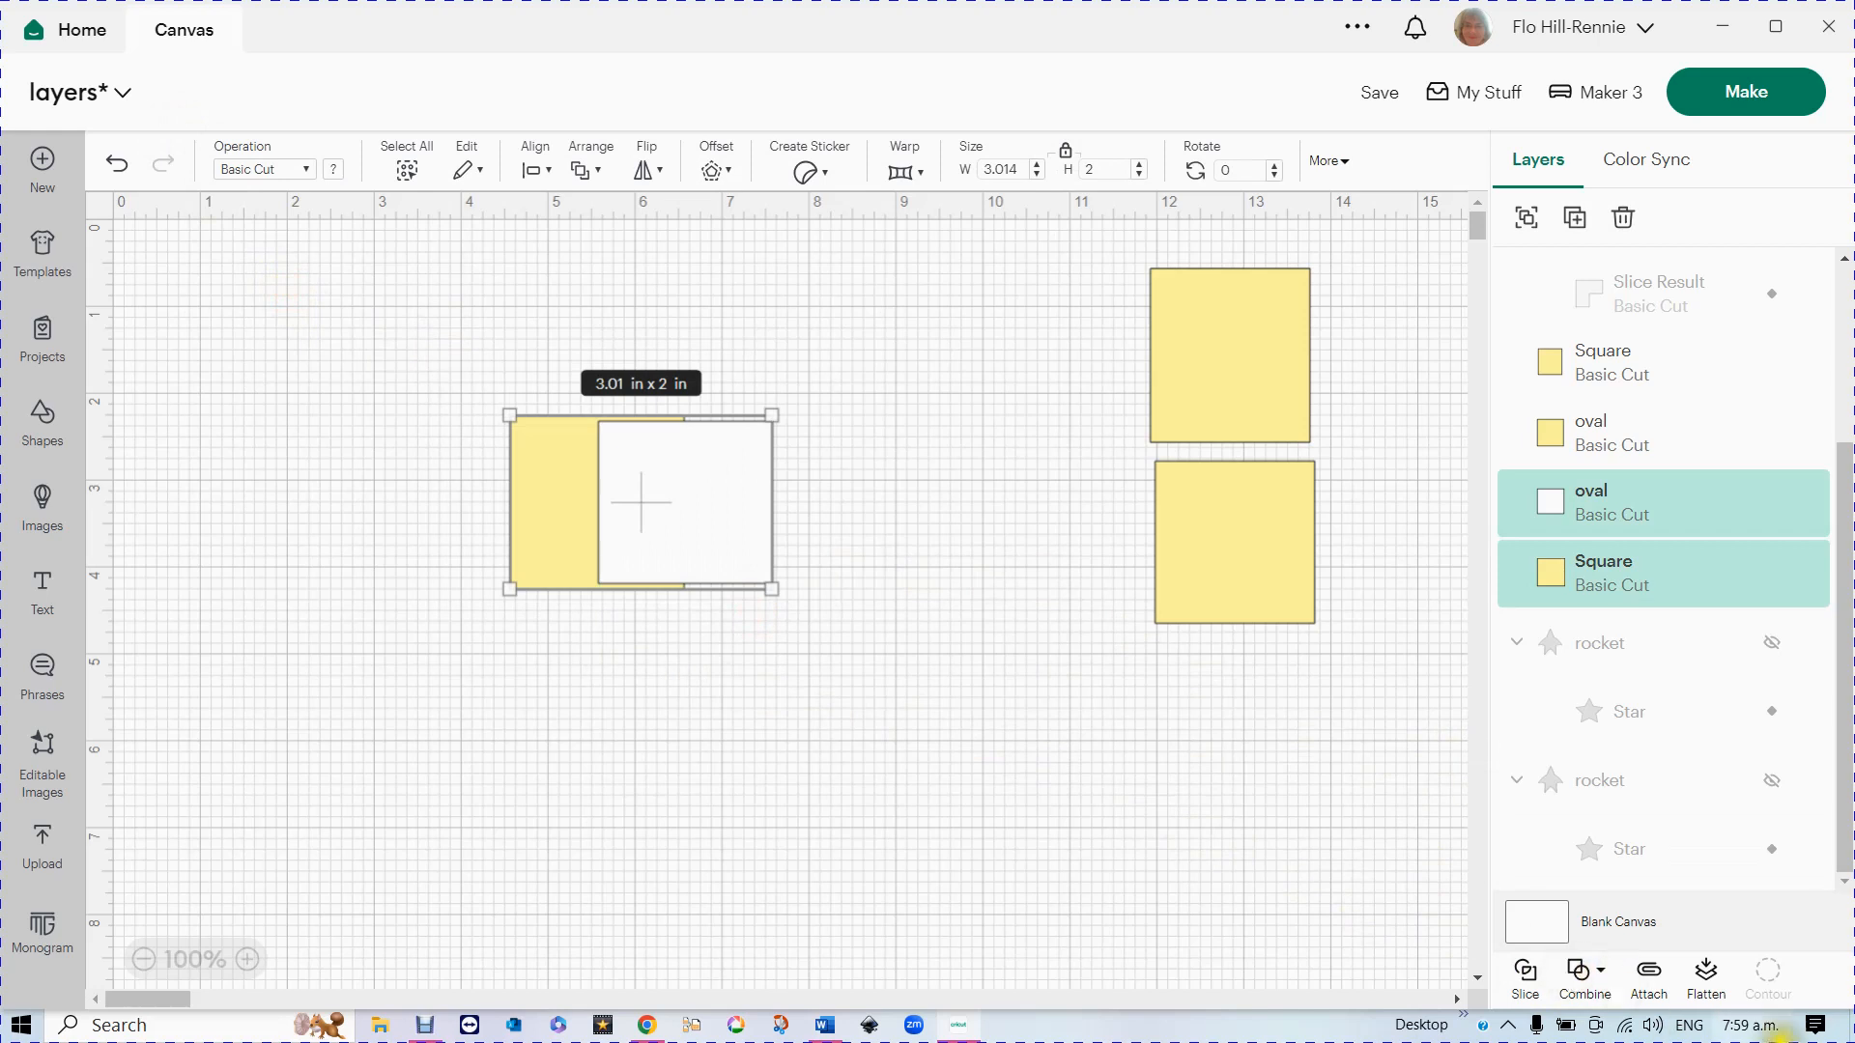
{"action": "left_click", "coordinate": [1580, 972]}
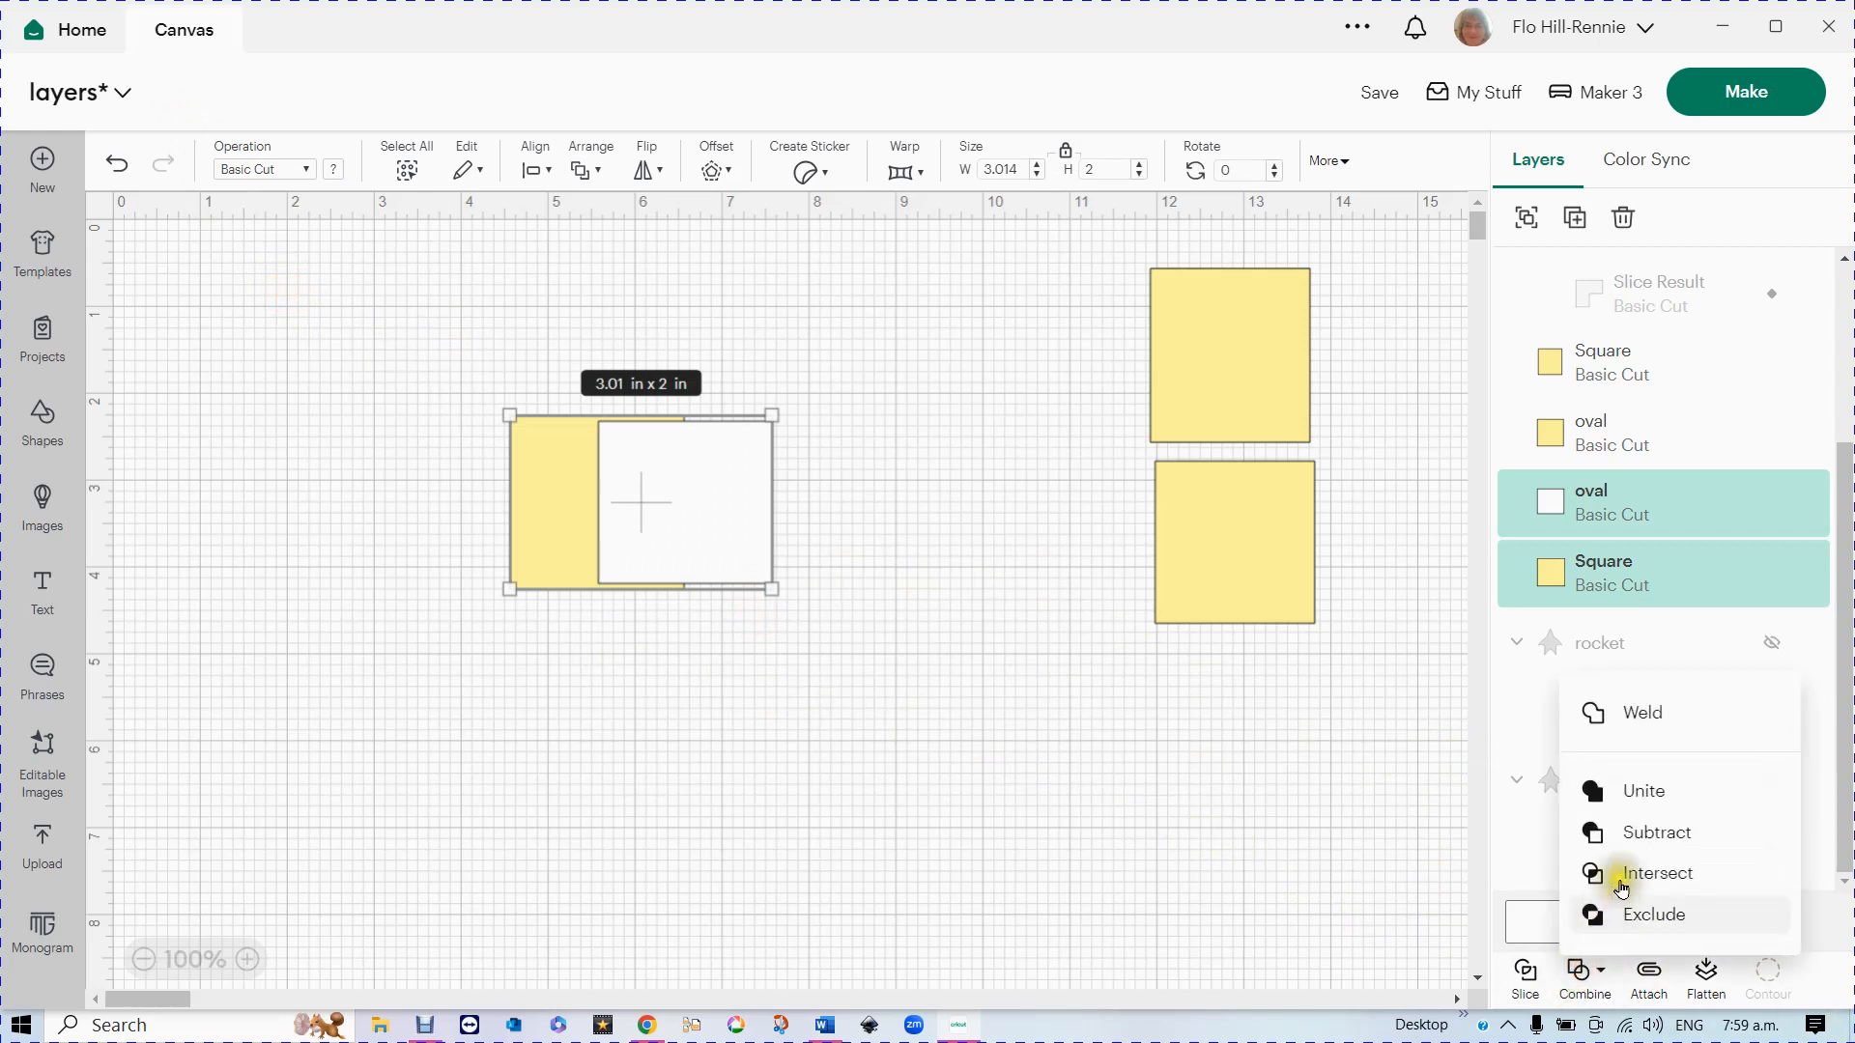
{"action": "left_click", "coordinate": [1637, 793]}
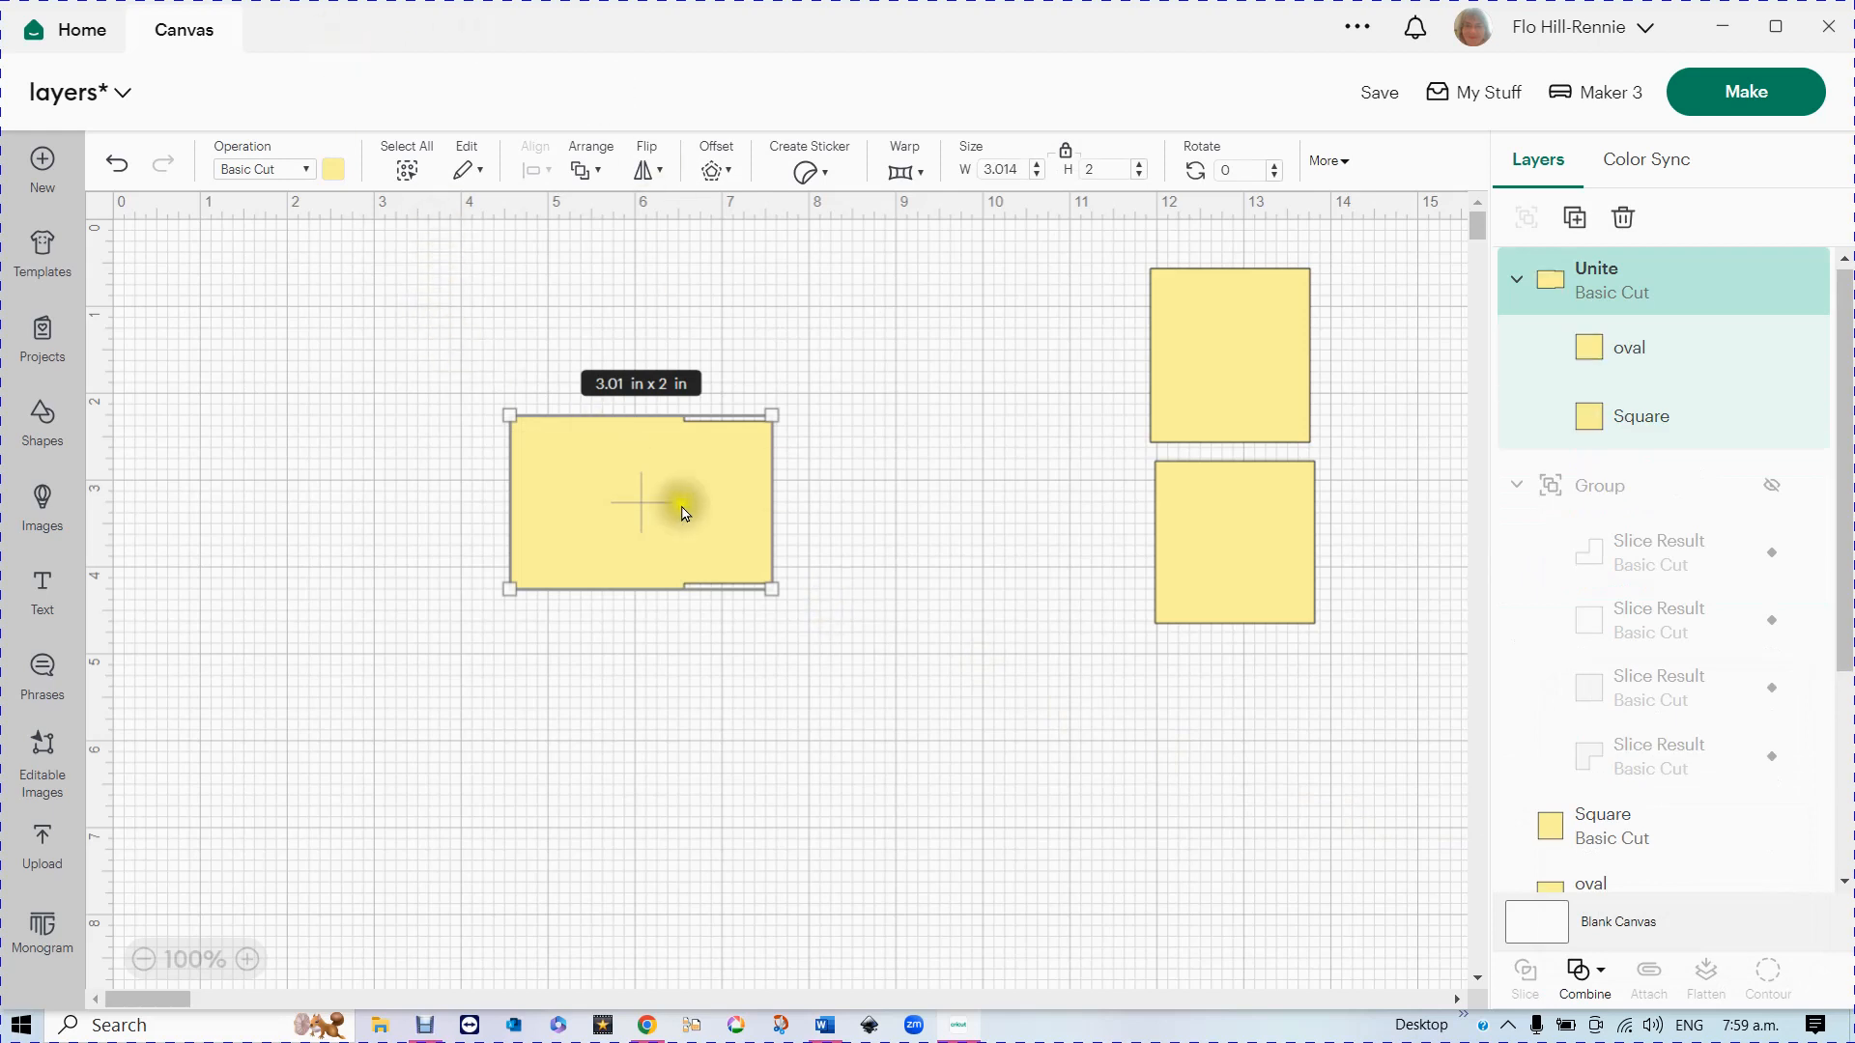
{"action": "mouse_move", "coordinate": [637, 537]}
{"action": "left_mouse_down"}
{"action": "mouse_move", "coordinate": [521, 652]}
{"action": "mouse_move", "coordinate": [575, 569]}
{"action": "mouse_move", "coordinate": [689, 583]}
{"action": "mouse_move", "coordinate": [660, 558]}
{"action": "left_mouse_up"}
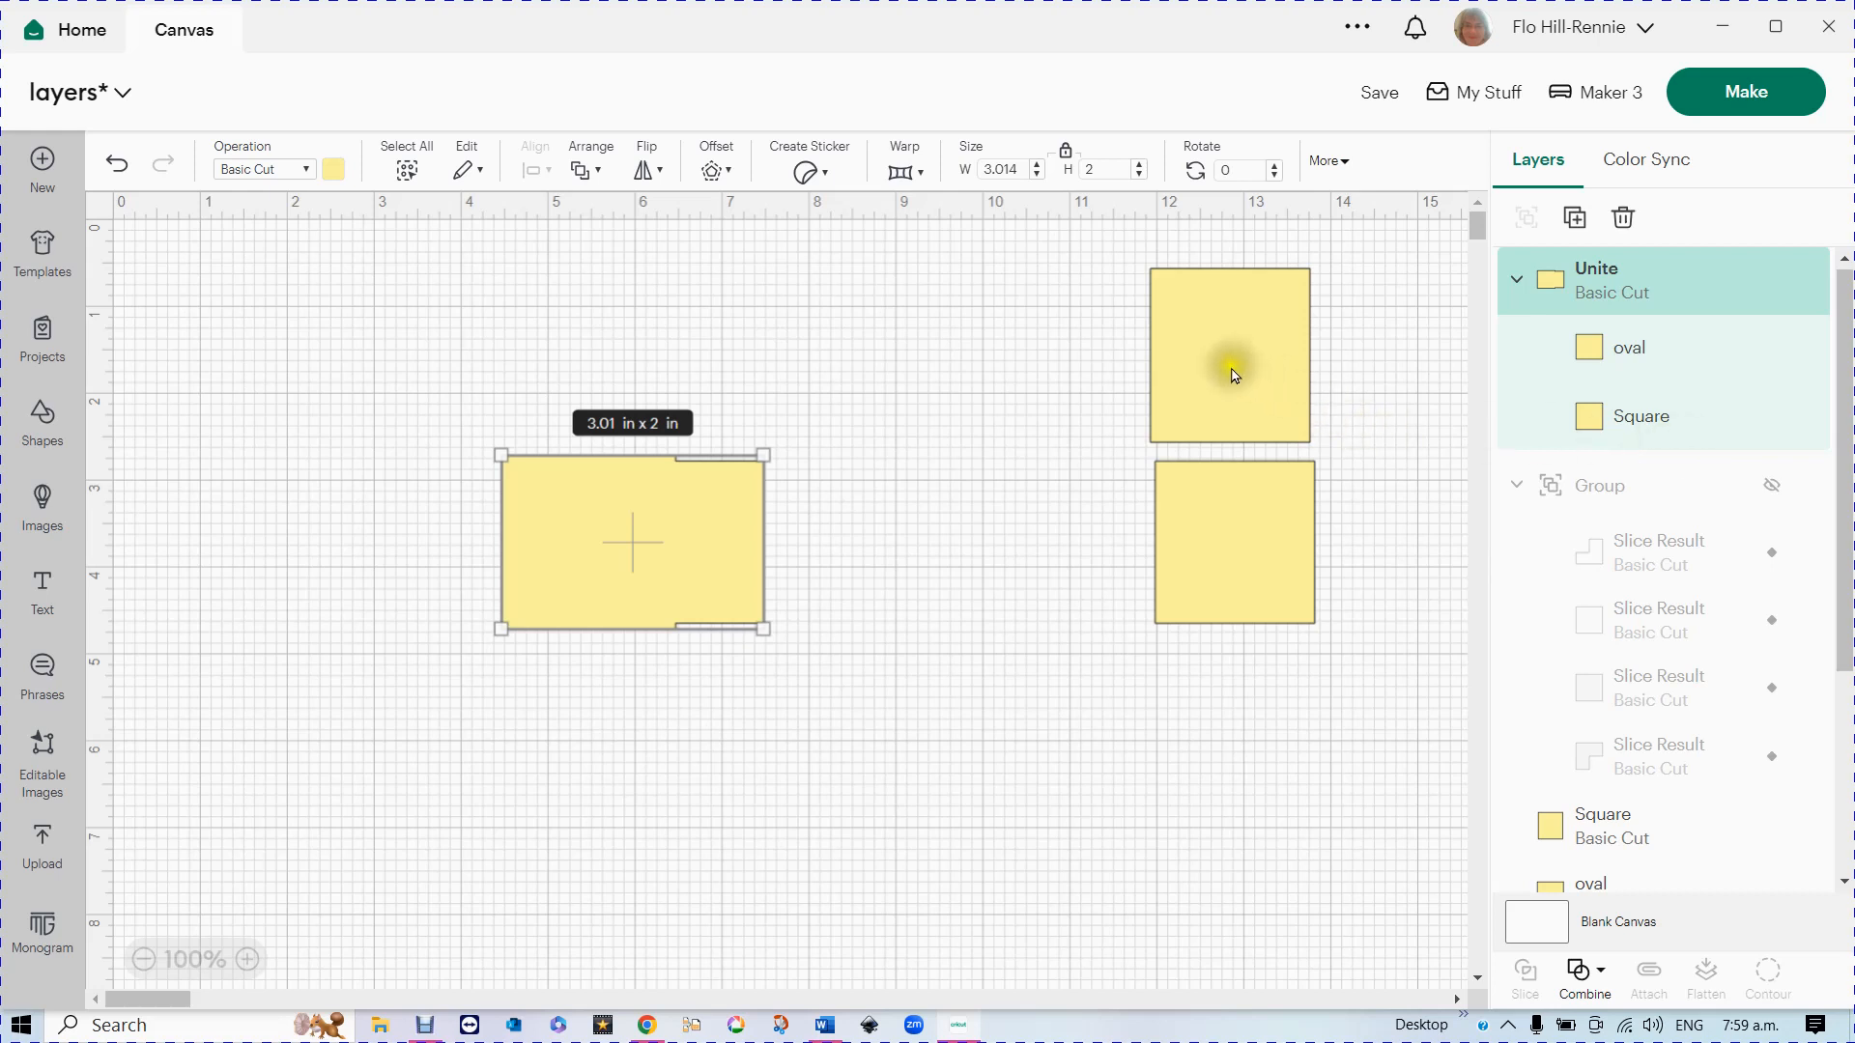
- Overlap the upper yellow Square on the oval layer below it by about half, weld the two, and shift the welded rectangle
{"action": "left_click_drag", "start_coordinate": [1229, 365], "coordinate": [1235, 469]}
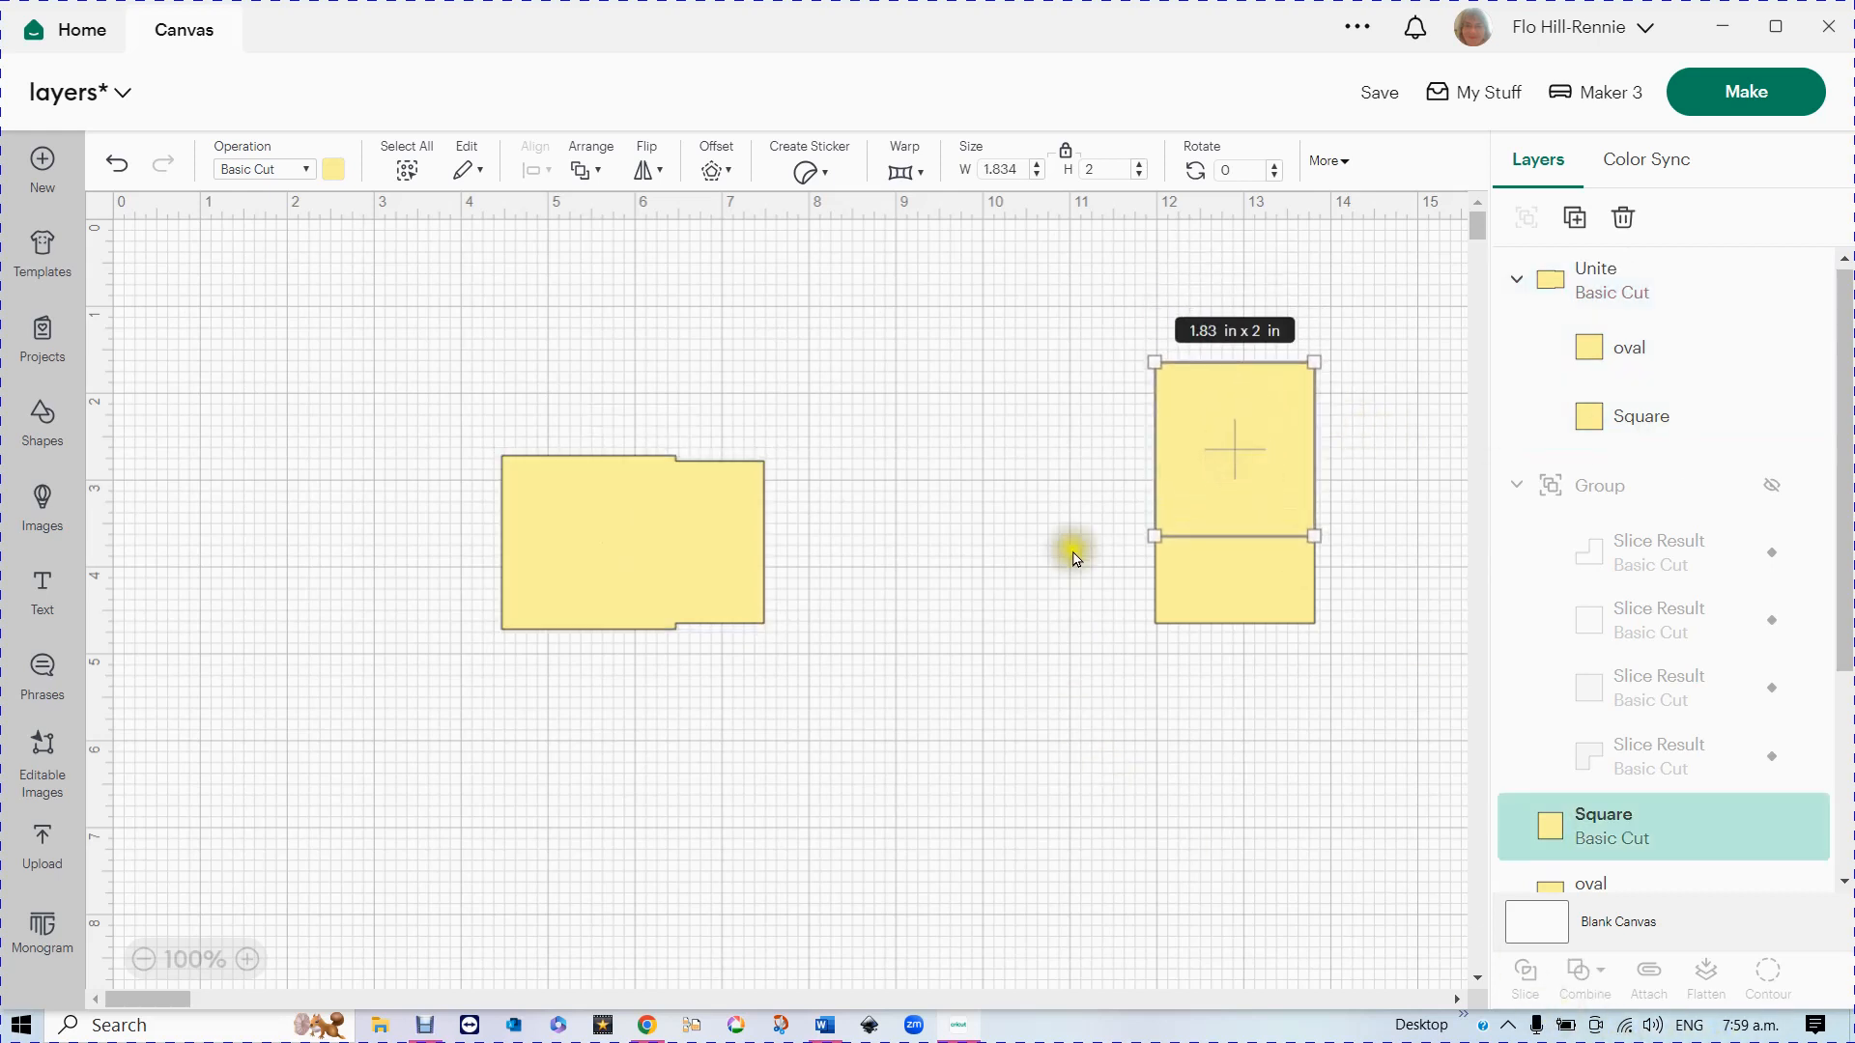
{"action": "left_click_drag", "start_coordinate": [1097, 442], "coordinate": [1320, 676]}
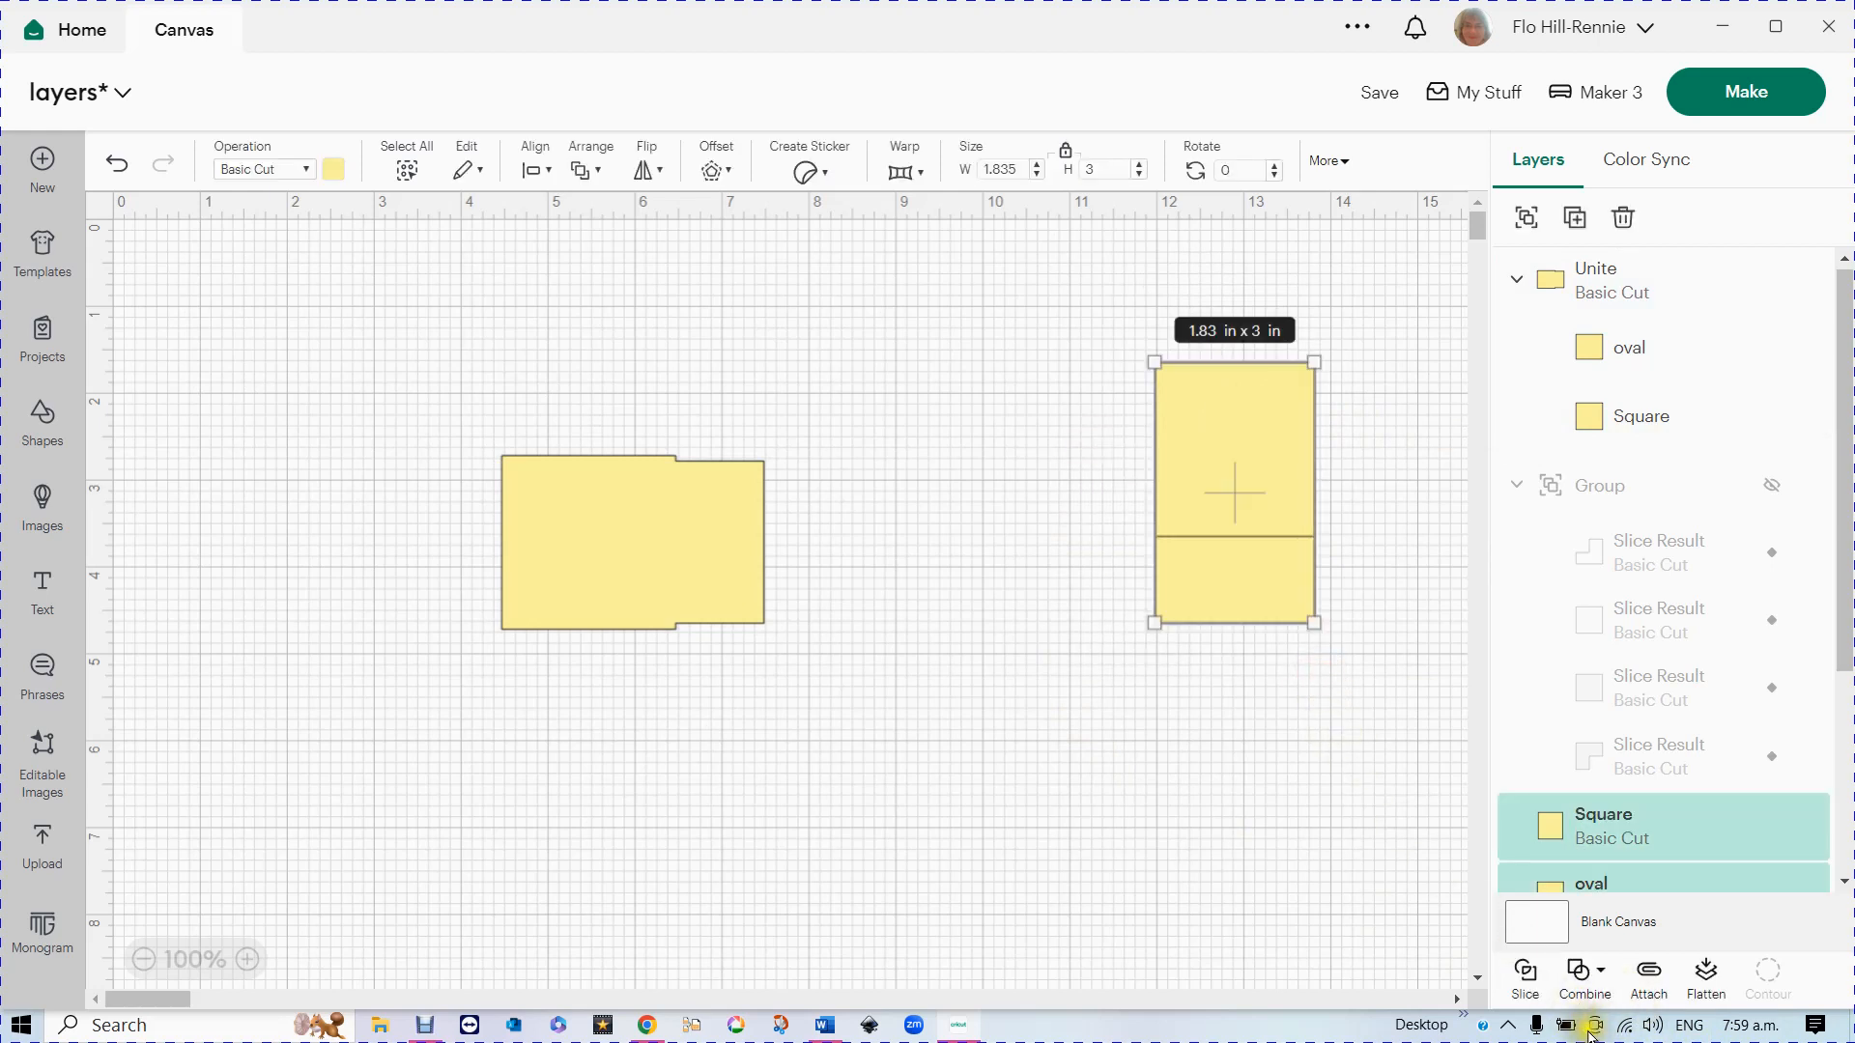
{"action": "left_click", "coordinate": [1590, 983]}
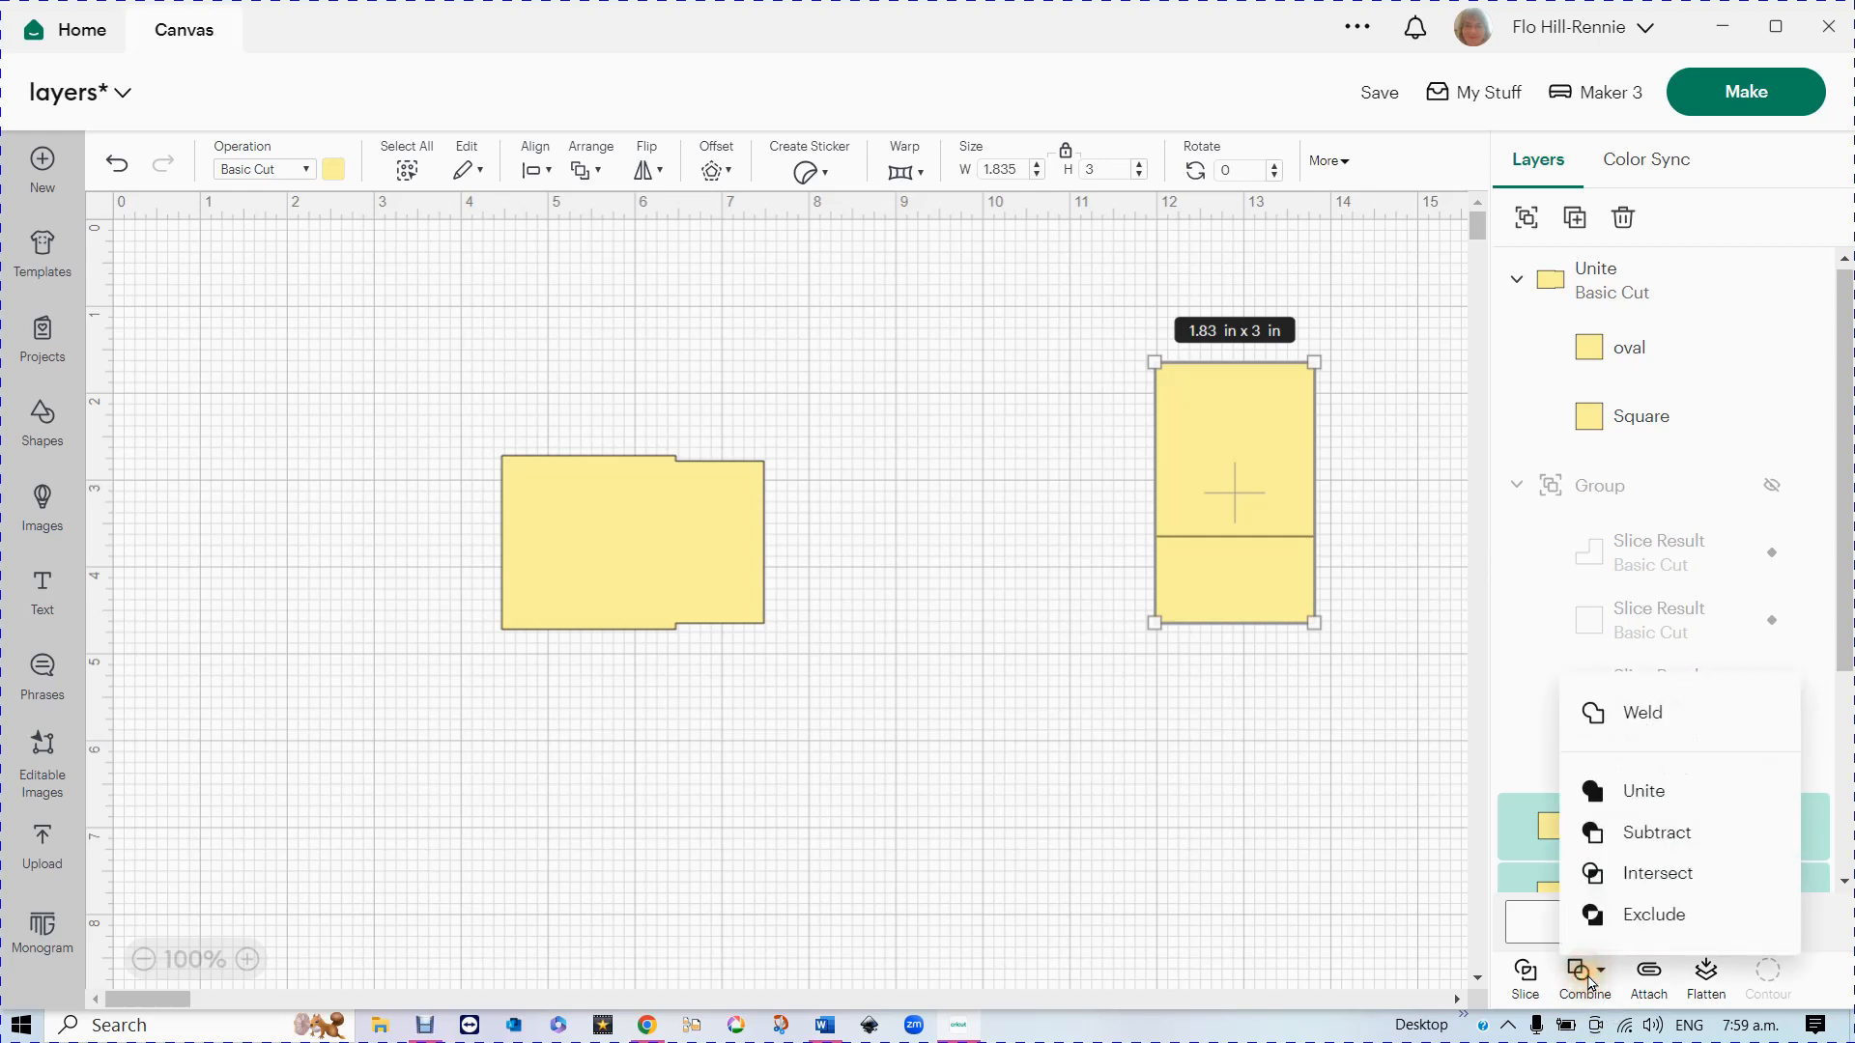
{"action": "left_click", "coordinate": [1635, 715]}
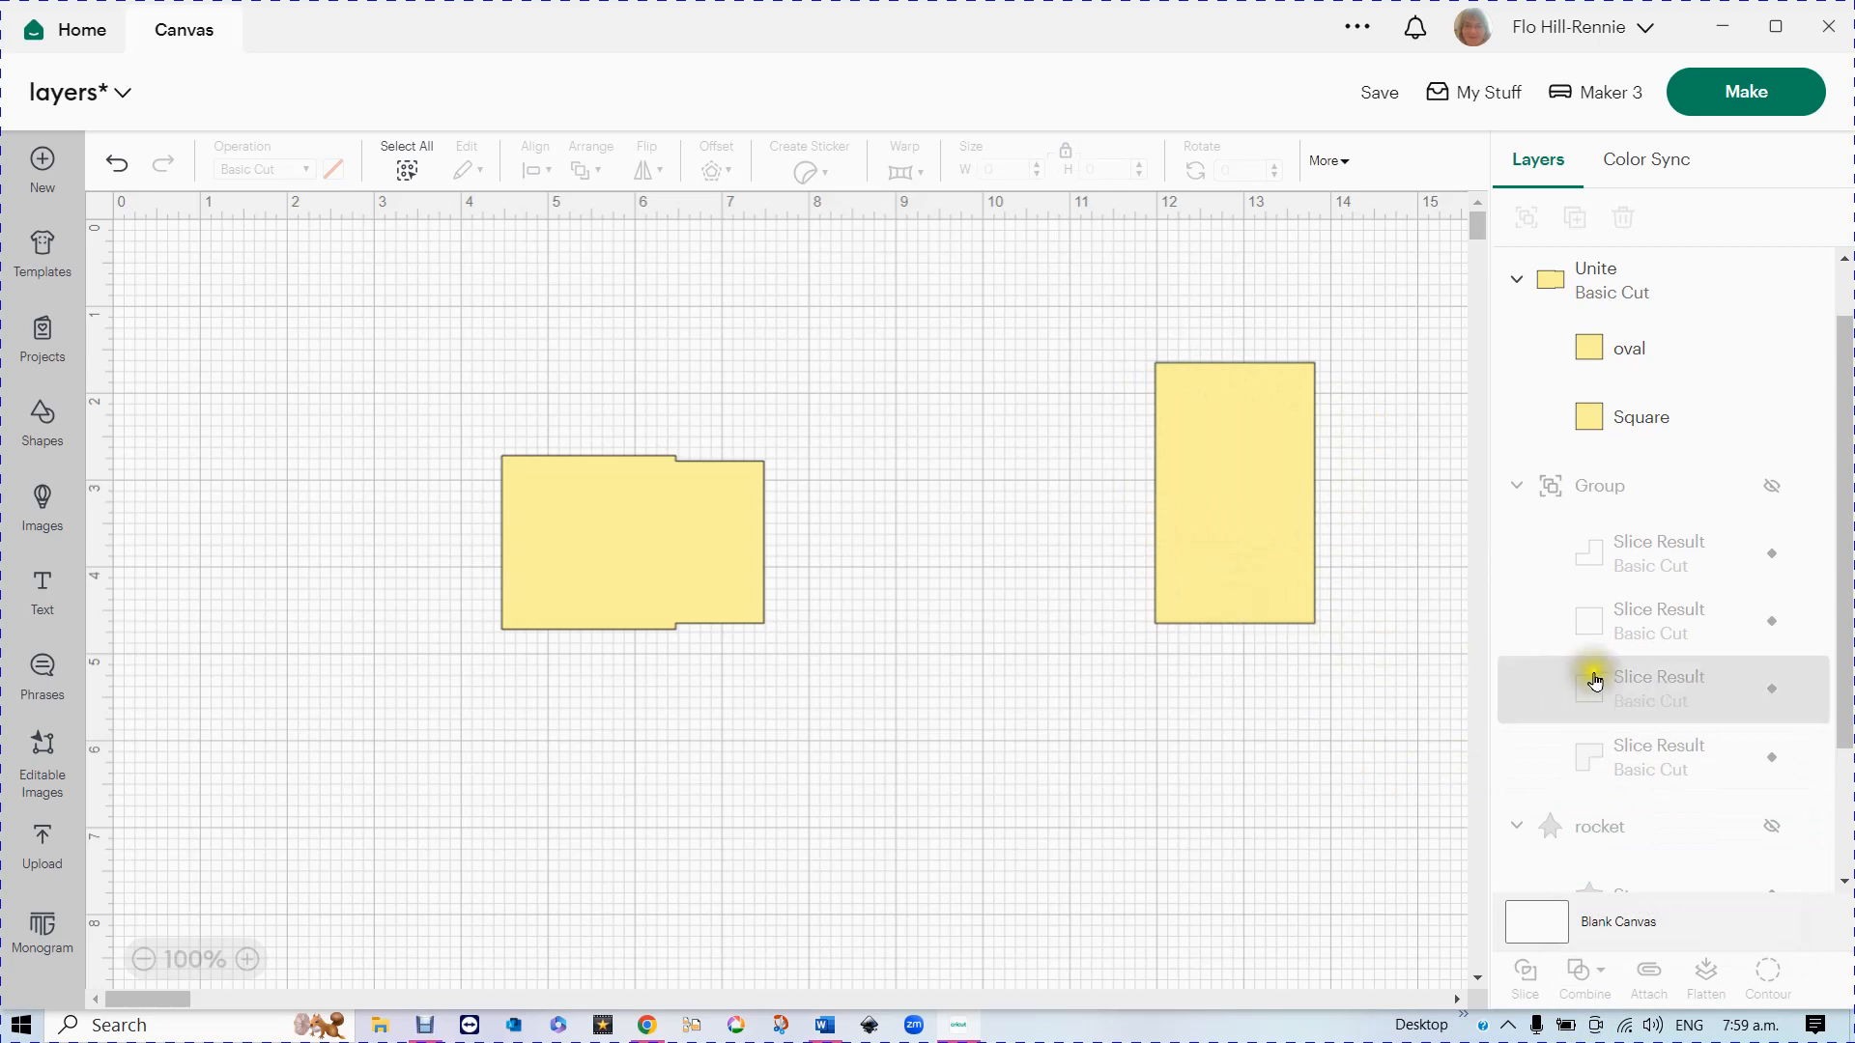
{"action": "scroll", "coordinate": [1623, 681], "scroll_direction": "up", "scroll_amount": 1}
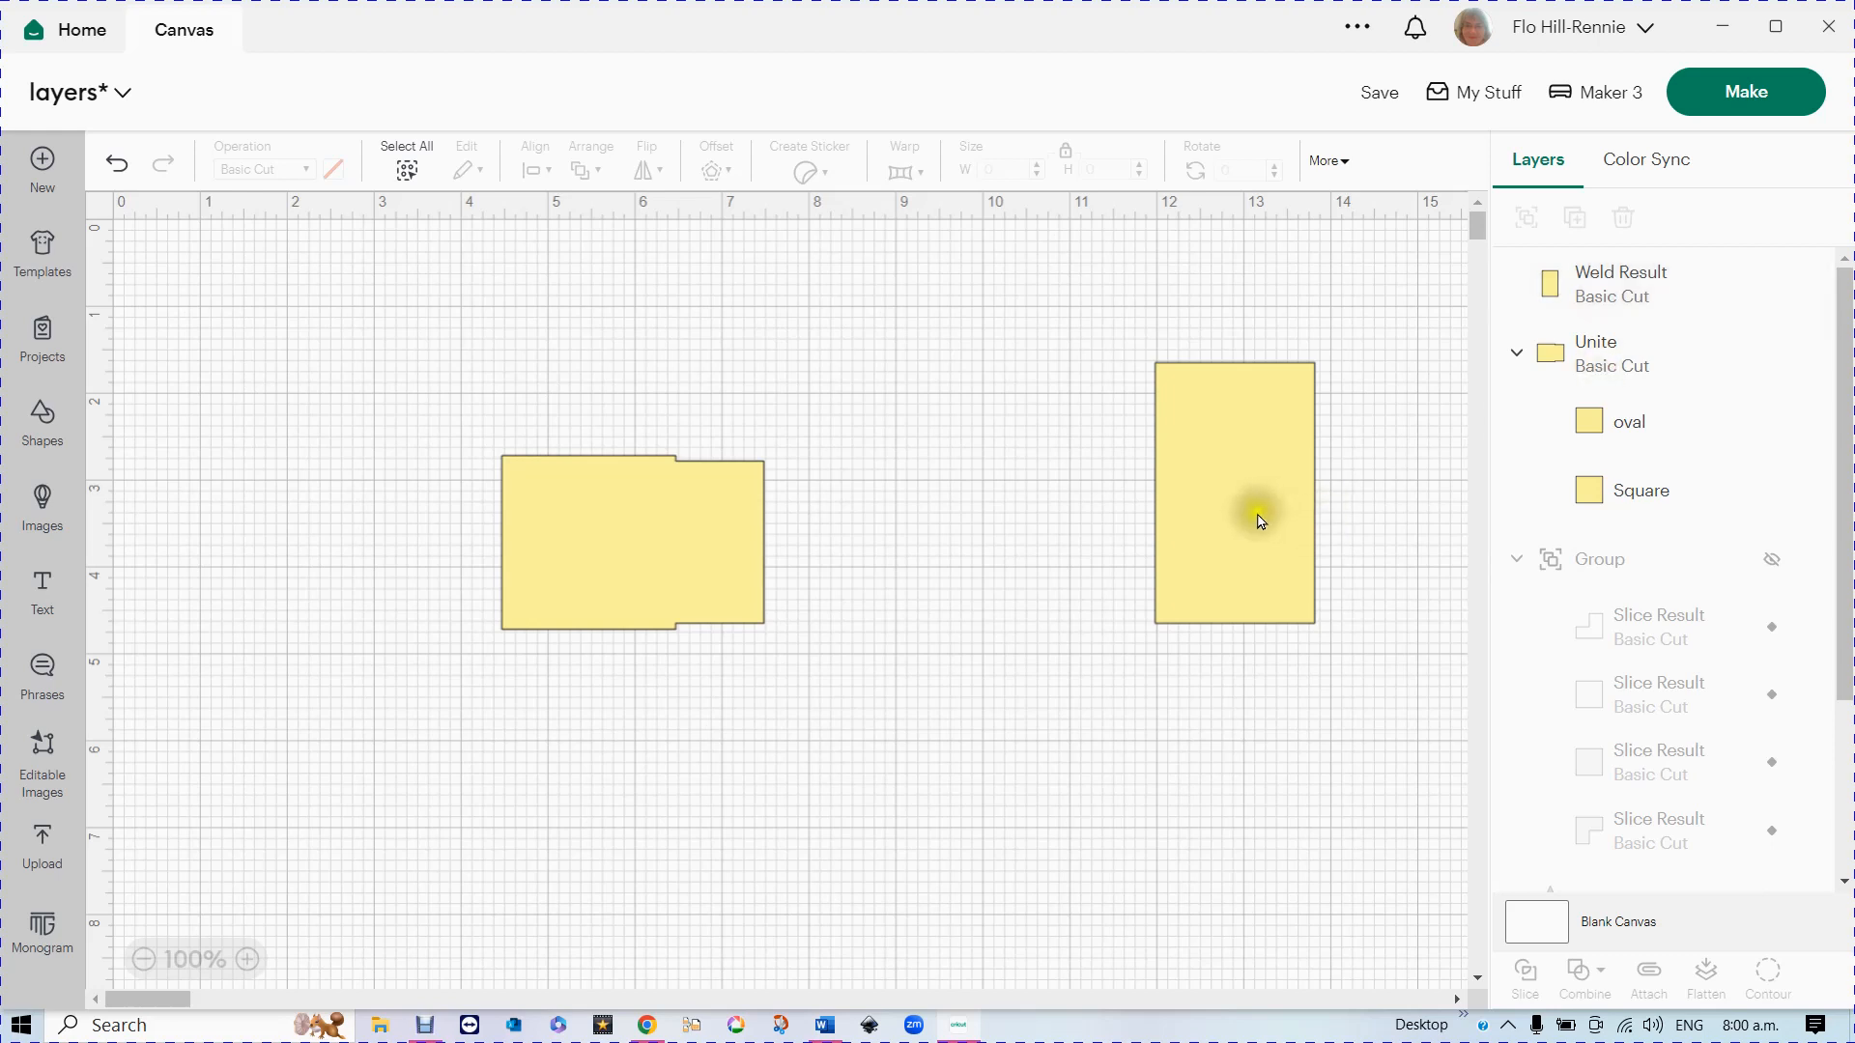
{"action": "left_click_drag", "start_coordinate": [1249, 547], "coordinate": [1225, 580]}
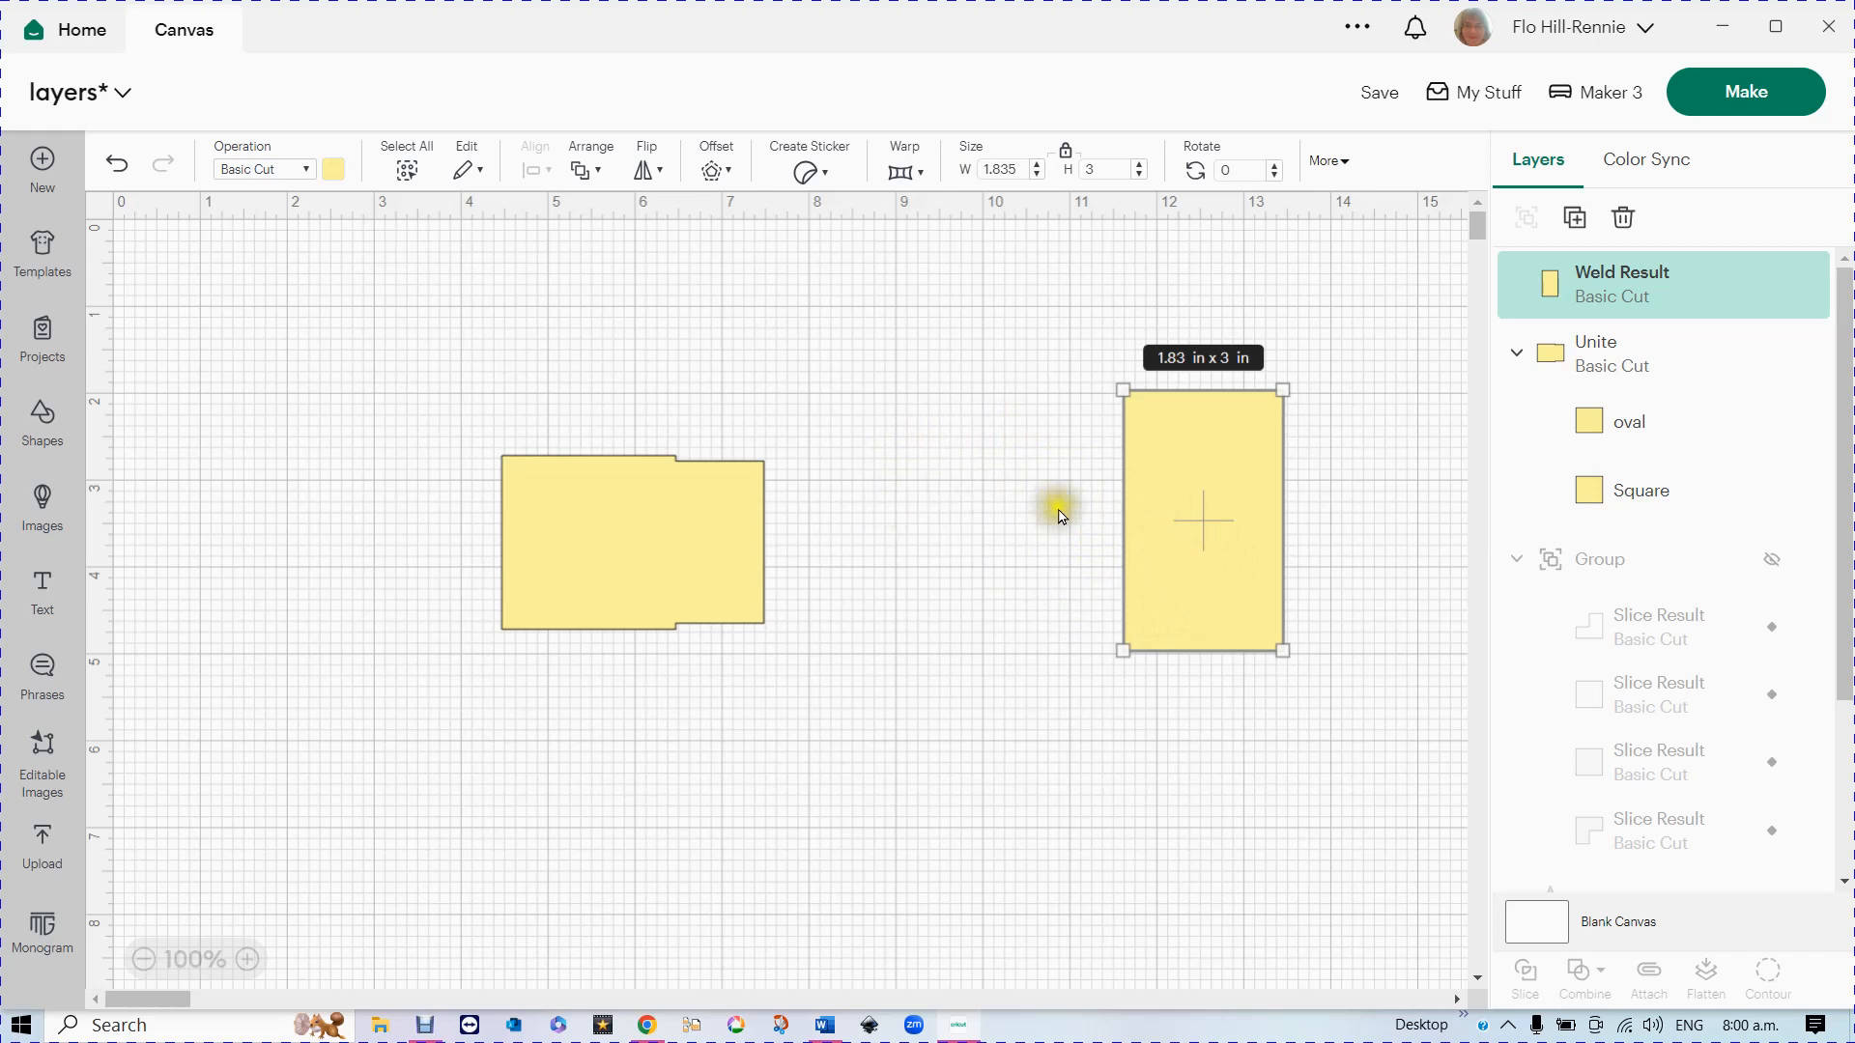
- Try to undo the weld on the tall yellow rectangle, moving it slightly between attempts
{"action": "left_click", "coordinate": [119, 168]}
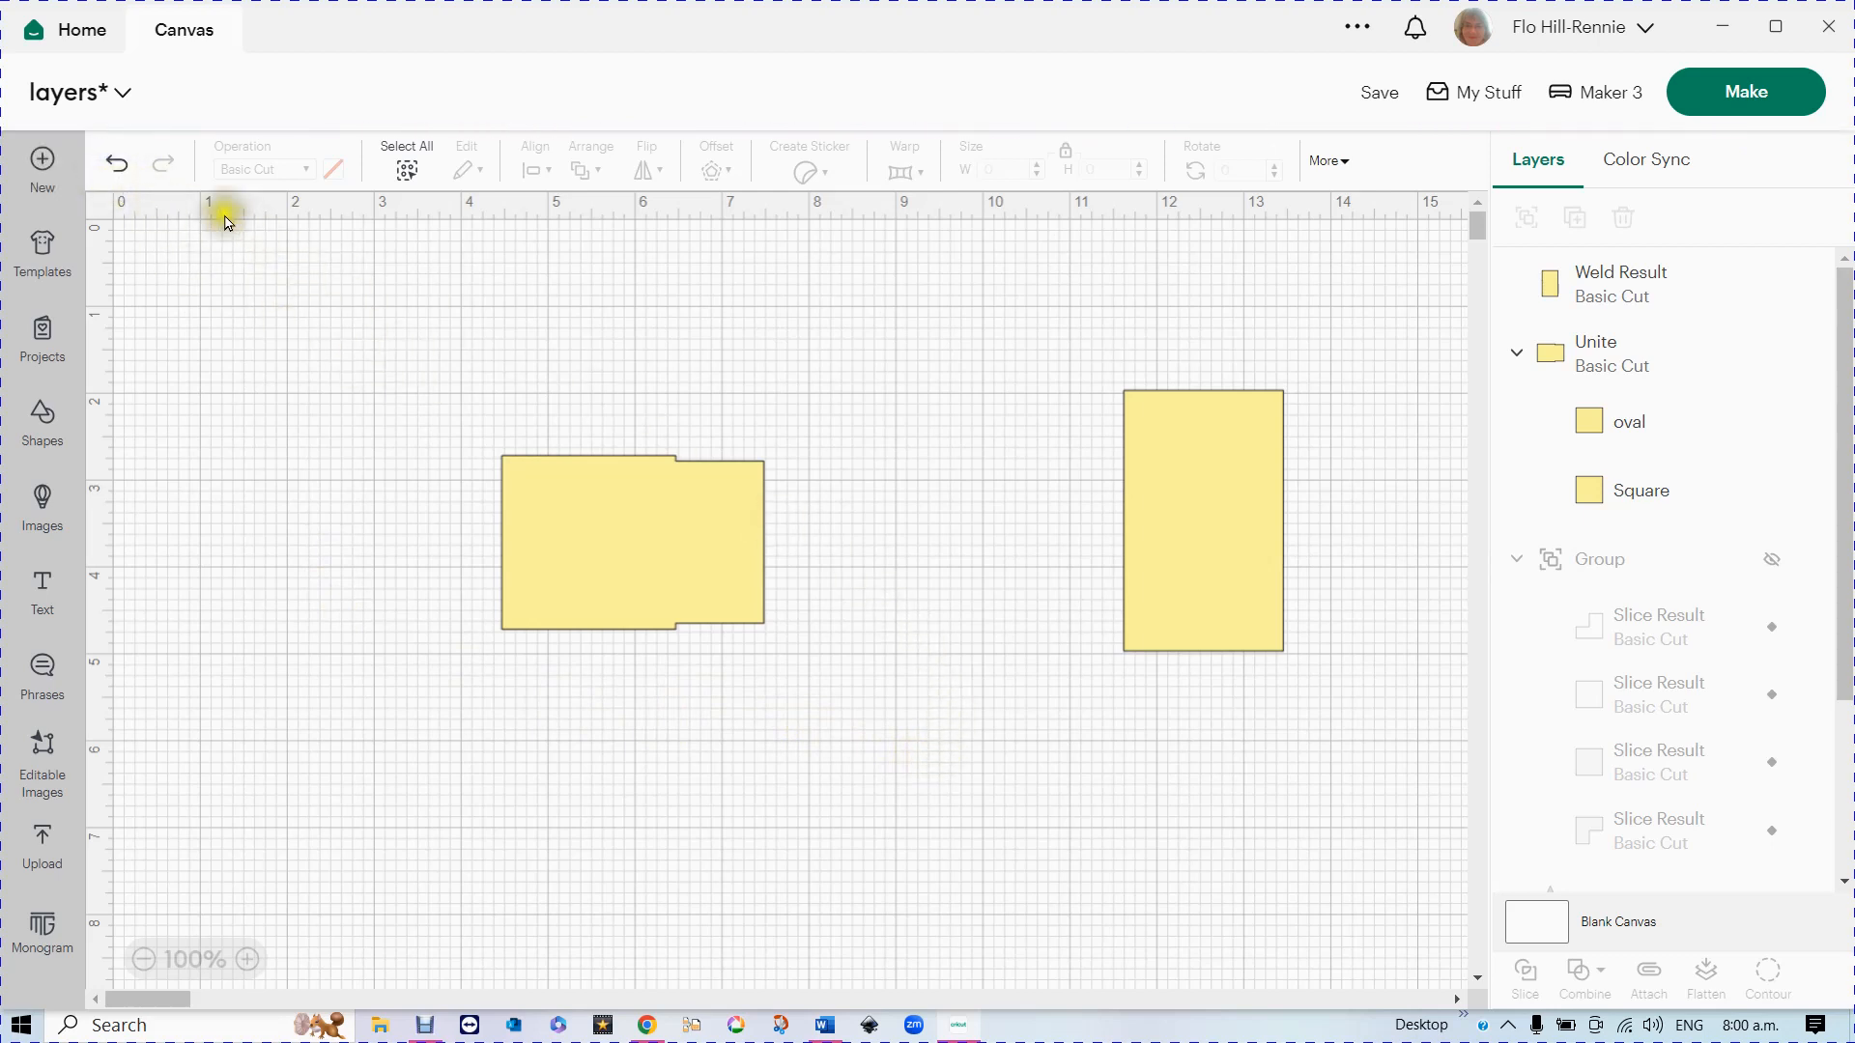
{"action": "left_click", "coordinate": [117, 166]}
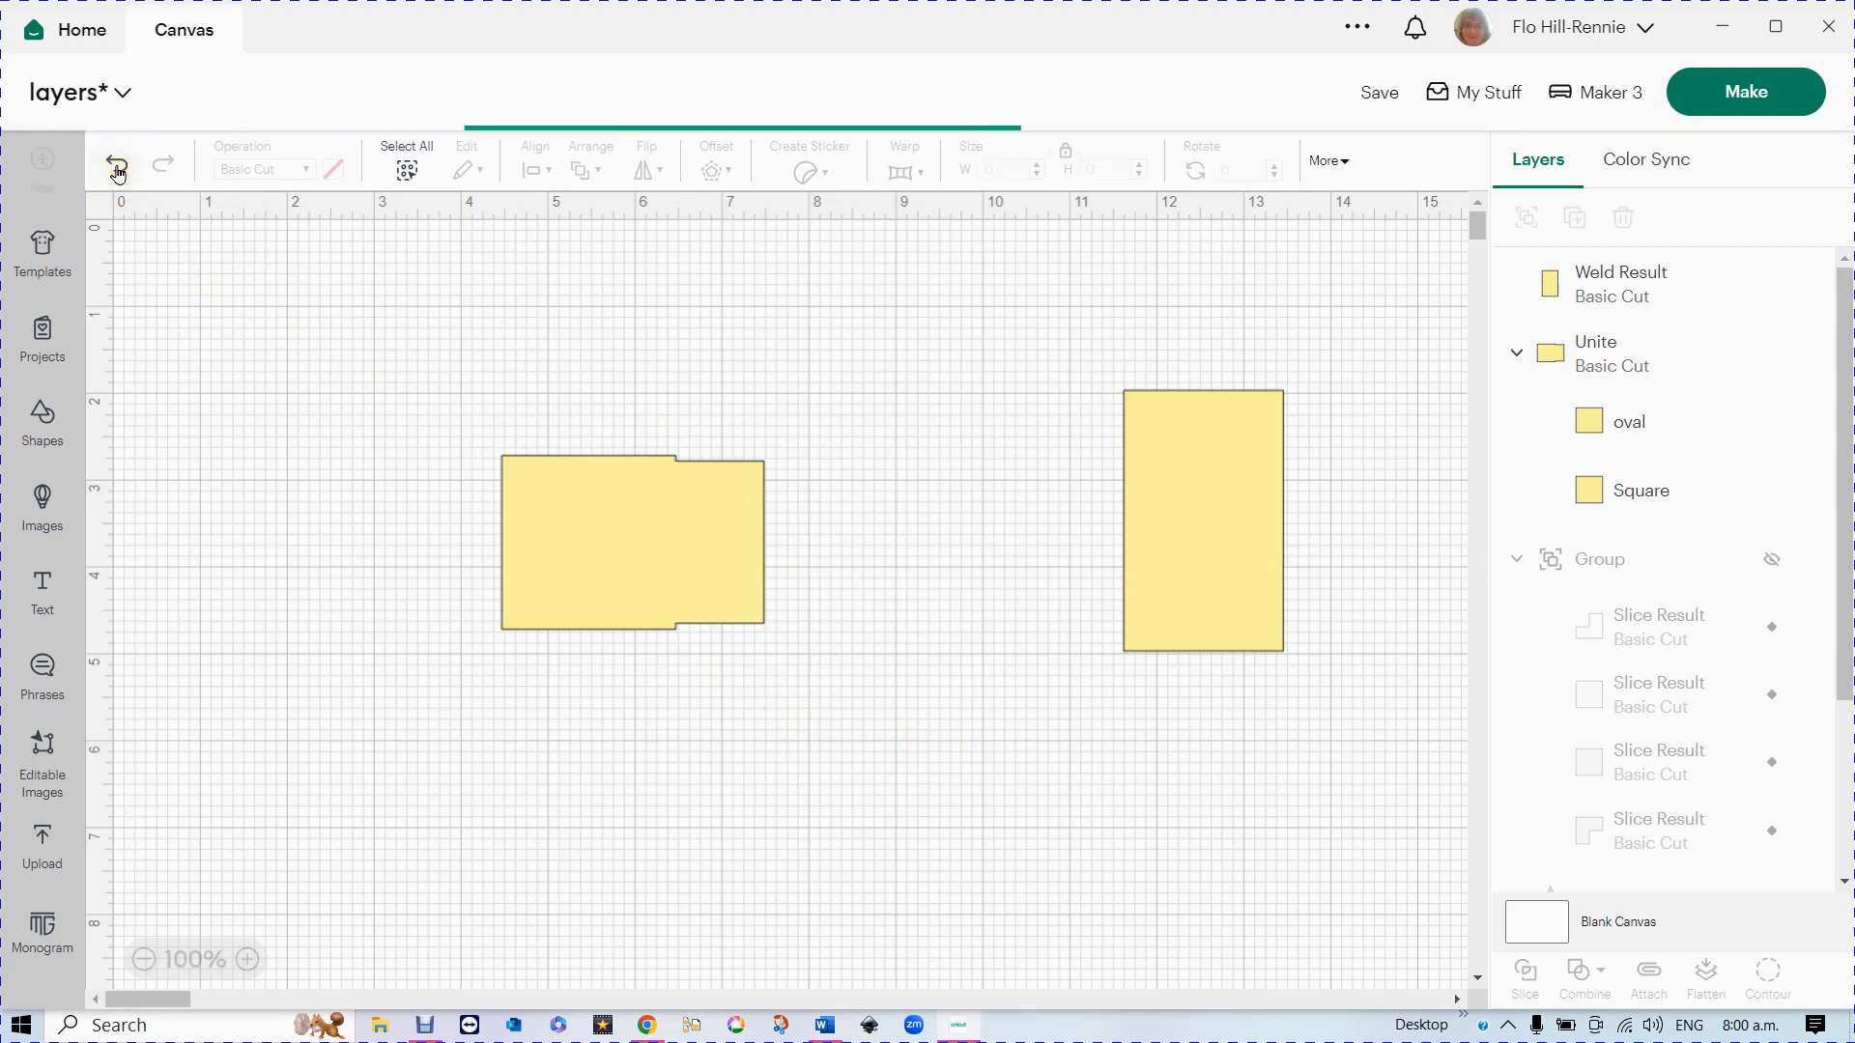
{"action": "left_click", "coordinate": [117, 172]}
{"action": "left_click", "coordinate": [118, 174]}
{"action": "left_click", "coordinate": [119, 178]}
{"action": "left_click", "coordinate": [118, 166]}
{"action": "mouse_move", "coordinate": [1256, 552]}
{"action": "left_mouse_down"}
{"action": "mouse_move", "coordinate": [1217, 512]}
{"action": "mouse_move", "coordinate": [1234, 571]}
{"action": "mouse_move", "coordinate": [1271, 571]}
{"action": "left_mouse_up"}
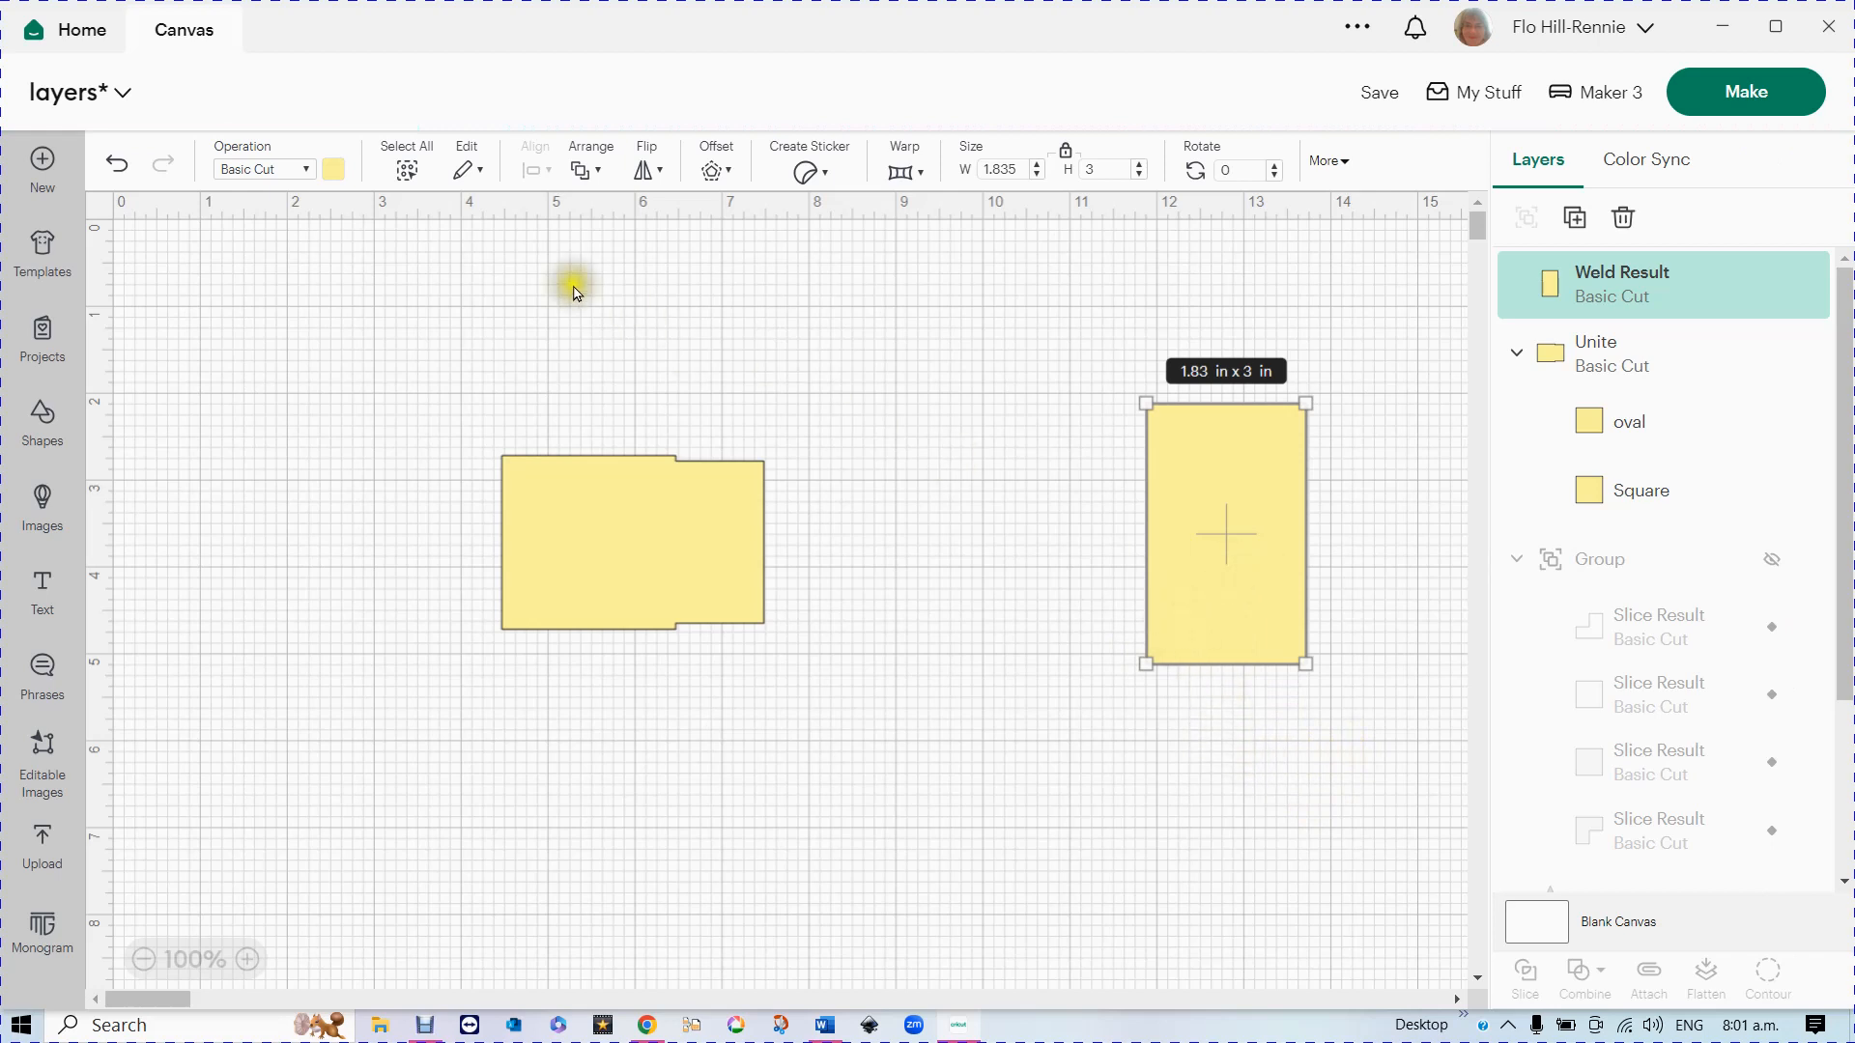
{"action": "left_click", "coordinate": [118, 166]}
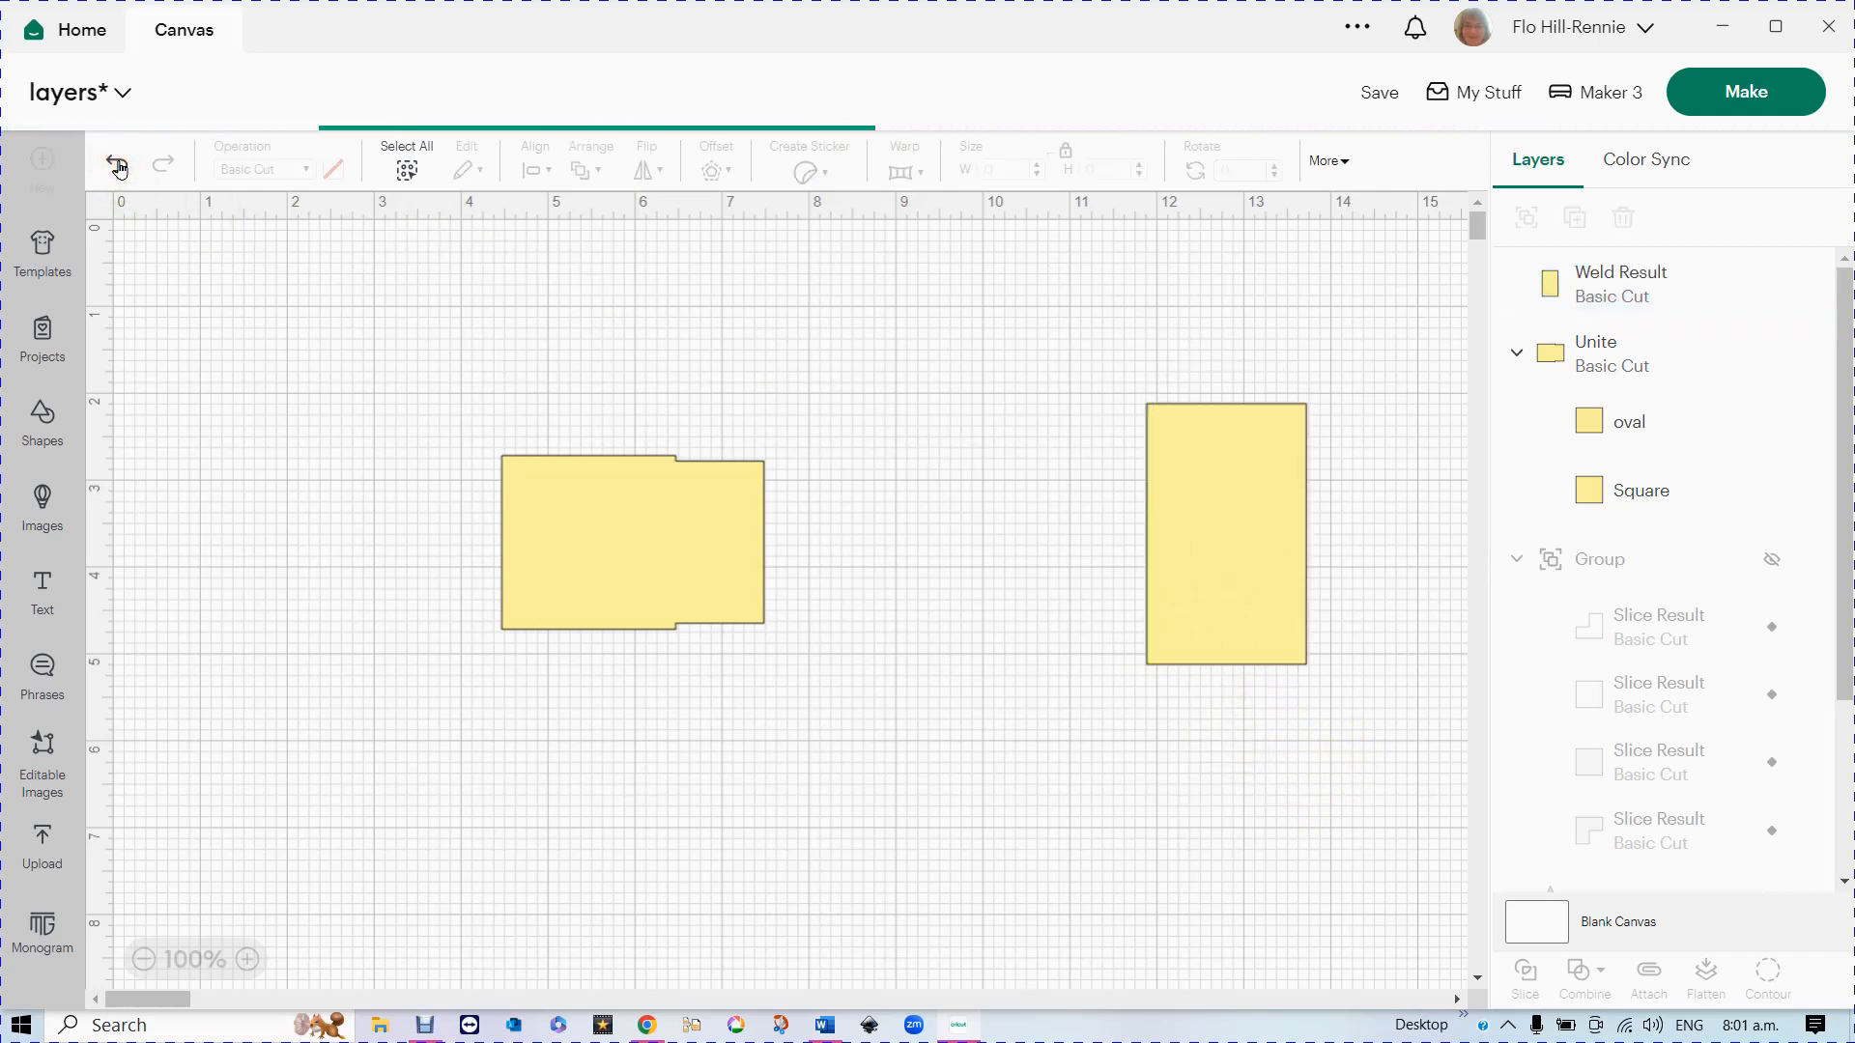
{"action": "left_click", "coordinate": [118, 166]}
{"action": "left_click", "coordinate": [119, 168]}
- Undo the Unite on the left shape and offset its oval layer slightly lower than the Square
{"action": "left_click", "coordinate": [649, 552]}
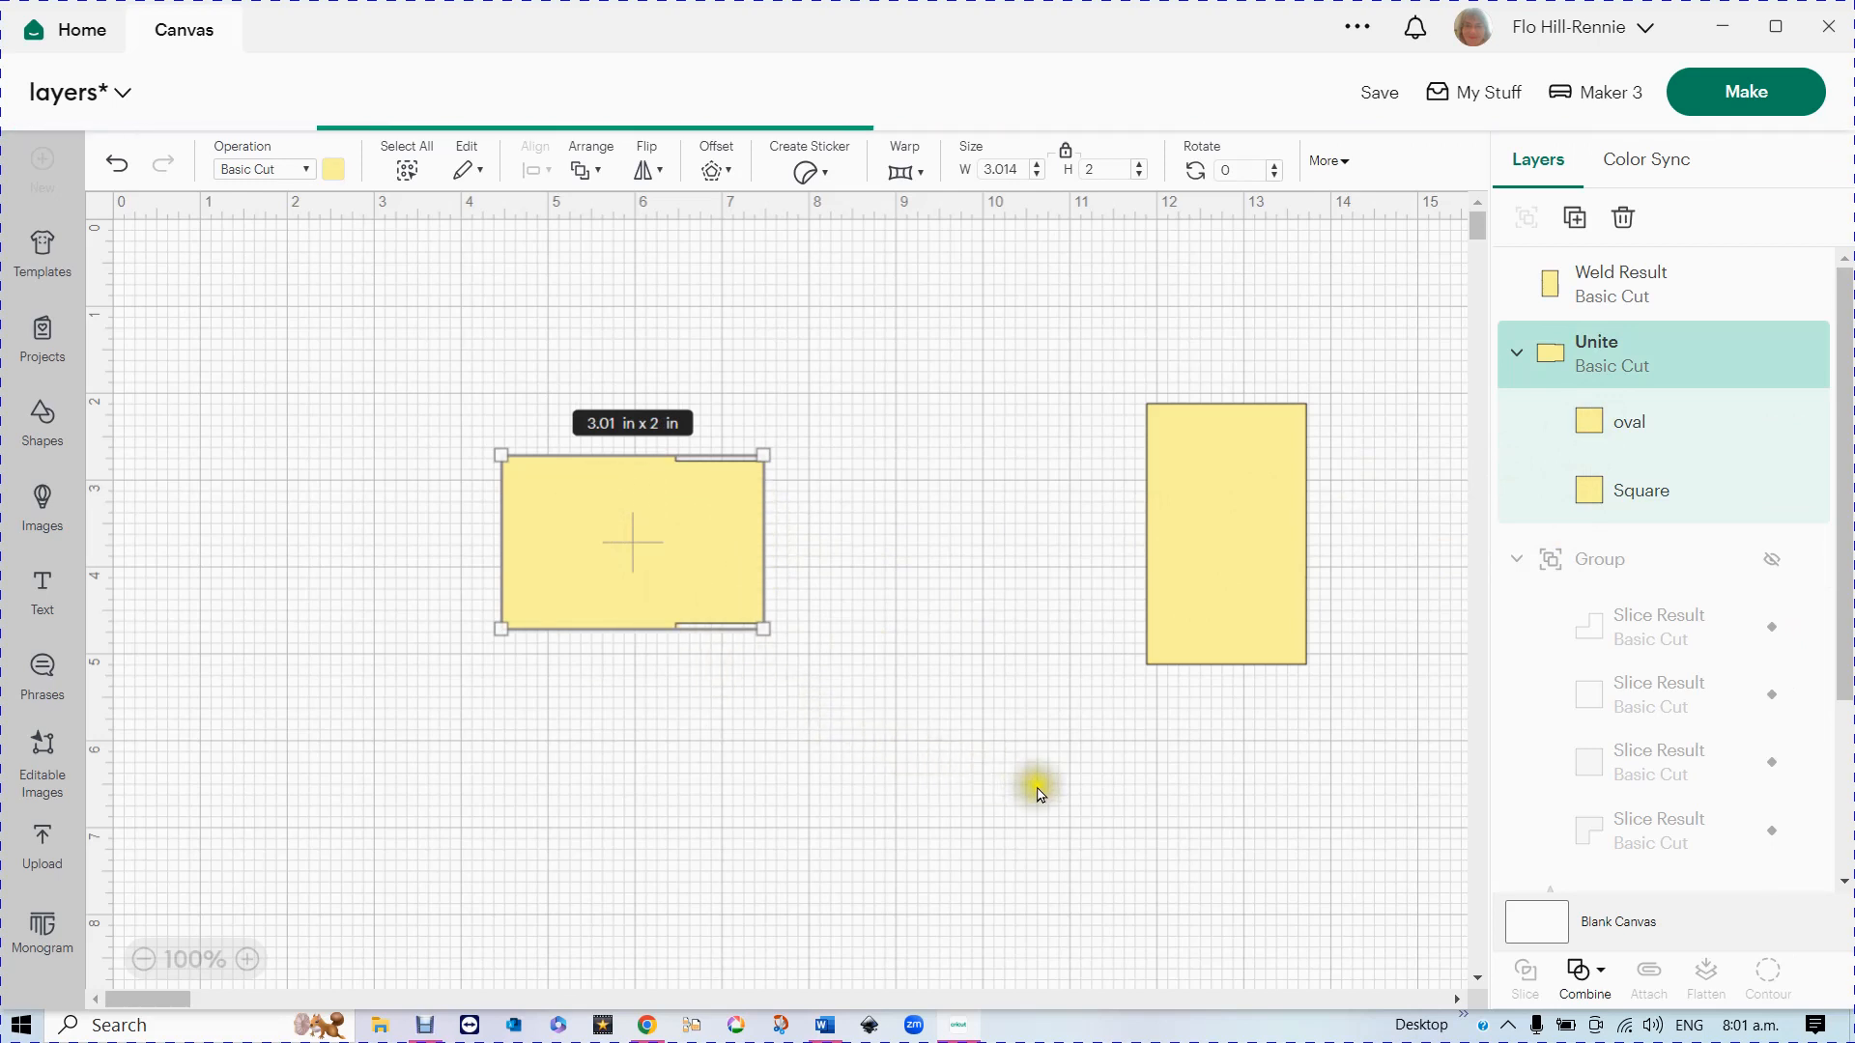
{"action": "left_click", "coordinate": [1585, 981]}
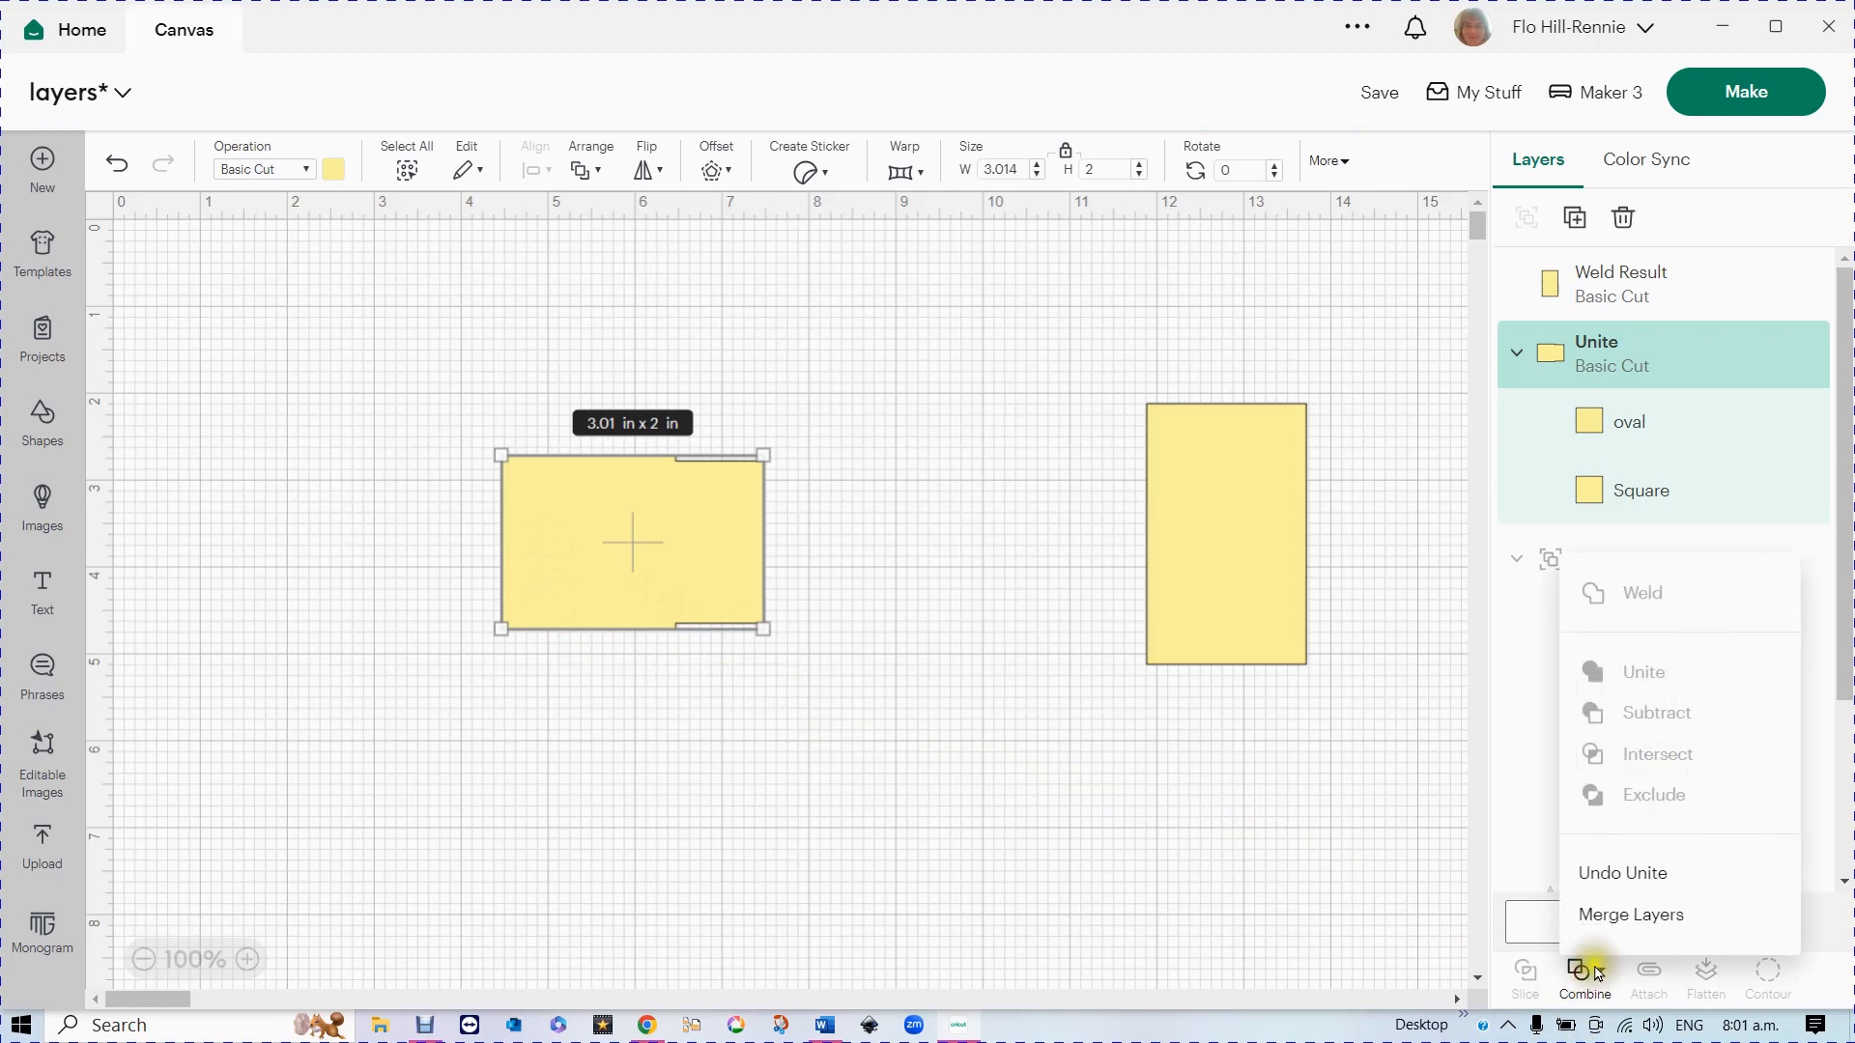
{"action": "left_click", "coordinate": [1616, 874]}
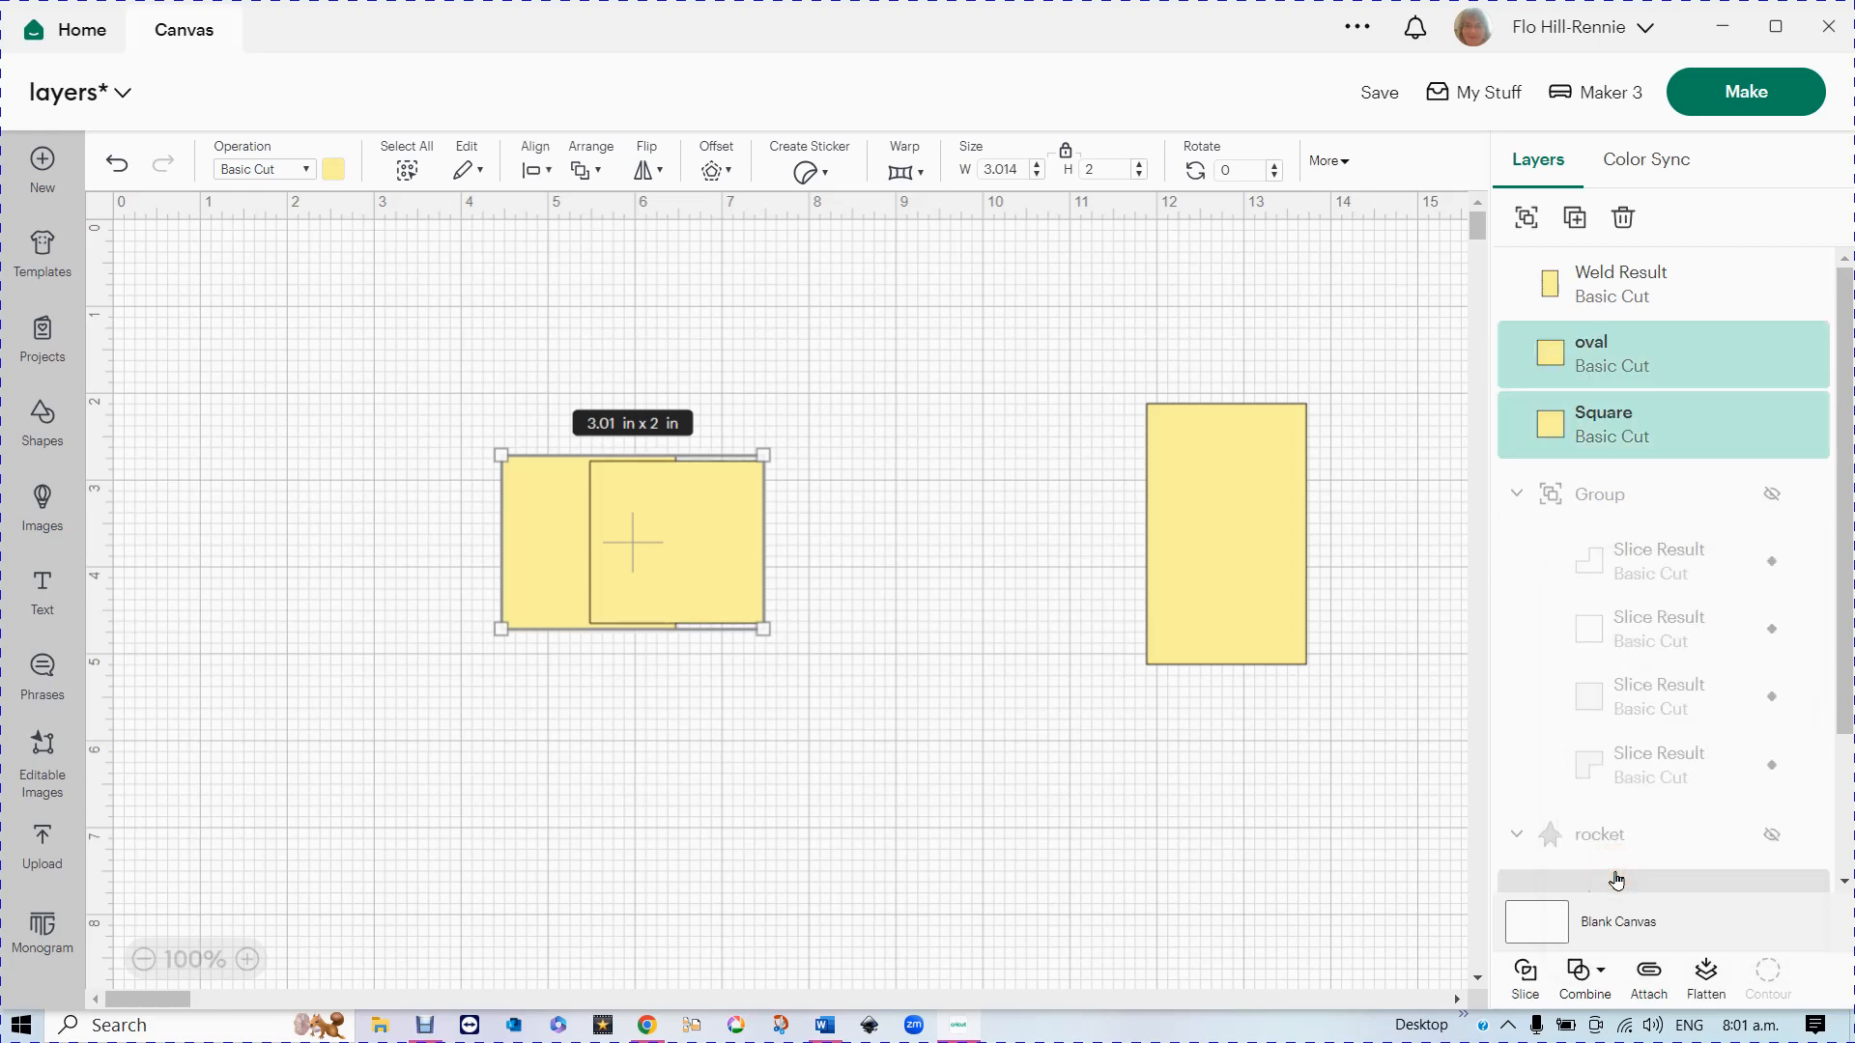
{"action": "left_click_drag", "start_coordinate": [739, 560], "coordinate": [703, 600]}
{"action": "left_click", "coordinate": [712, 763]}
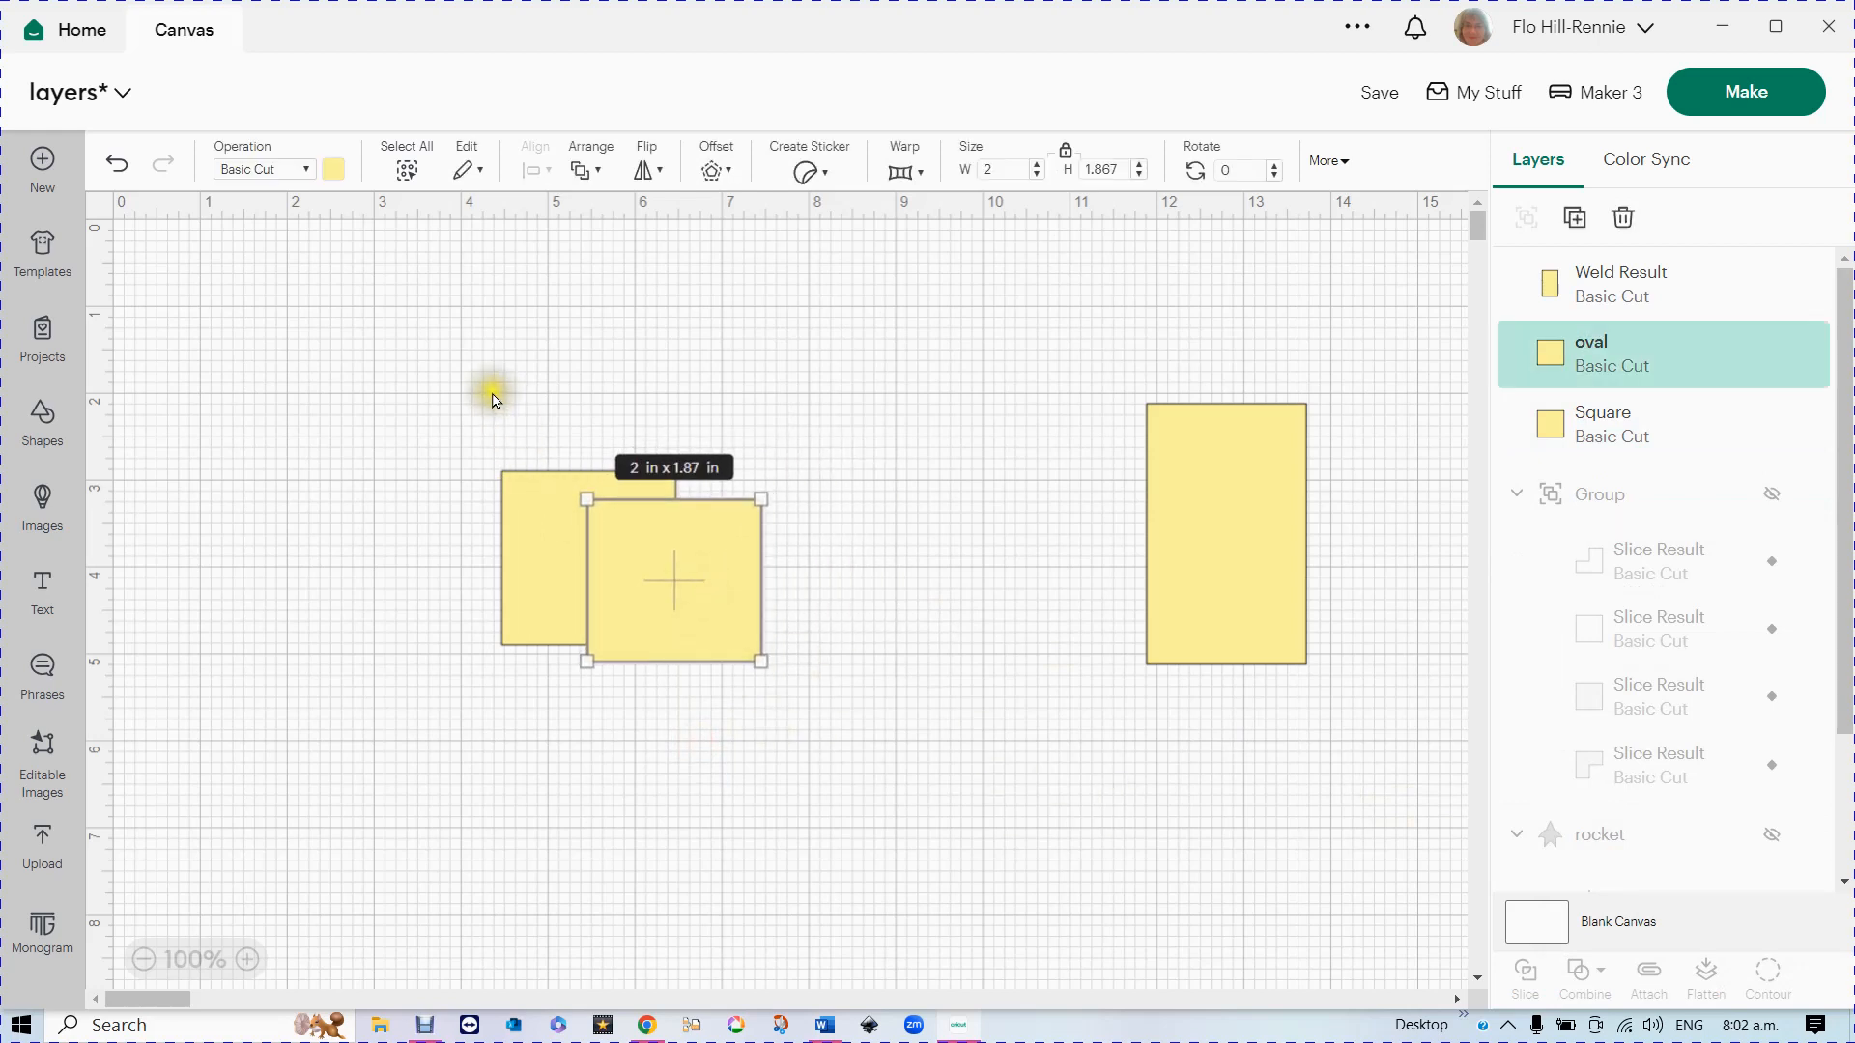
- Select the overlapping oval and Square layers and unite them
{"action": "left_click_drag", "start_coordinate": [493, 396], "coordinate": [690, 609]}
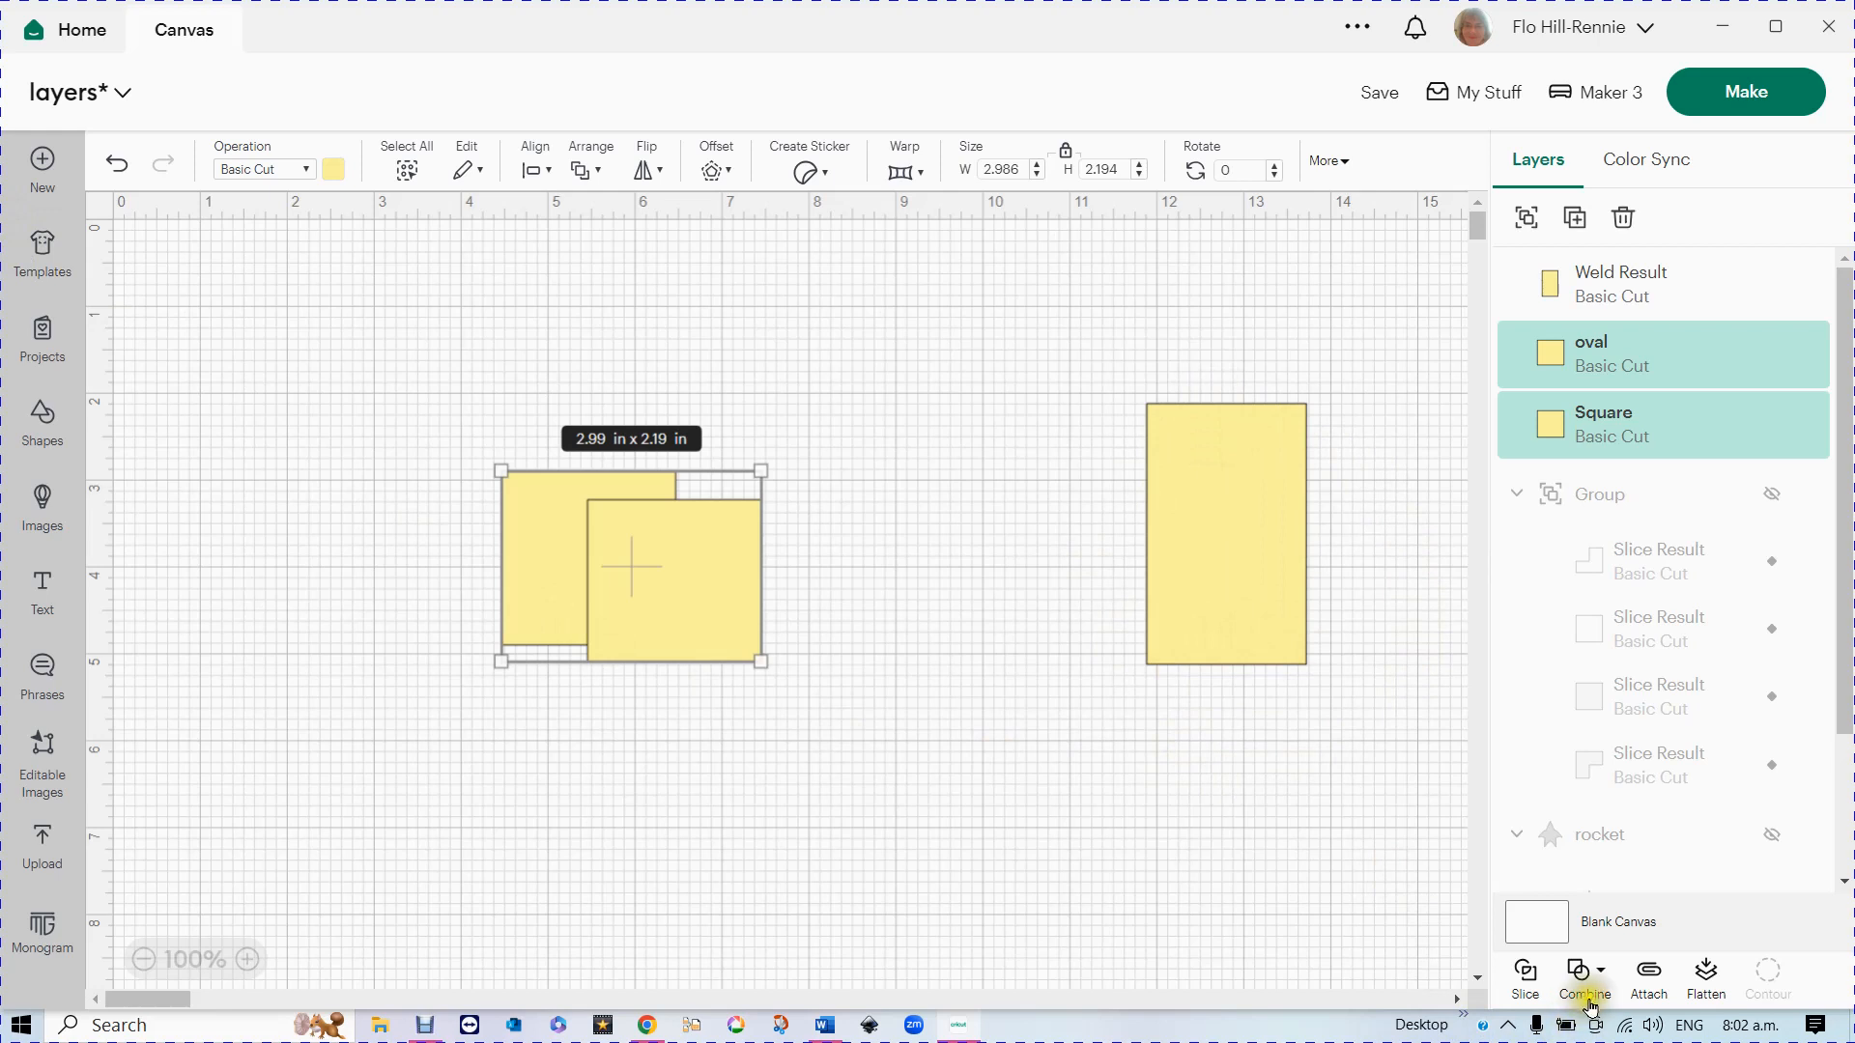
{"action": "left_click", "coordinate": [1590, 977]}
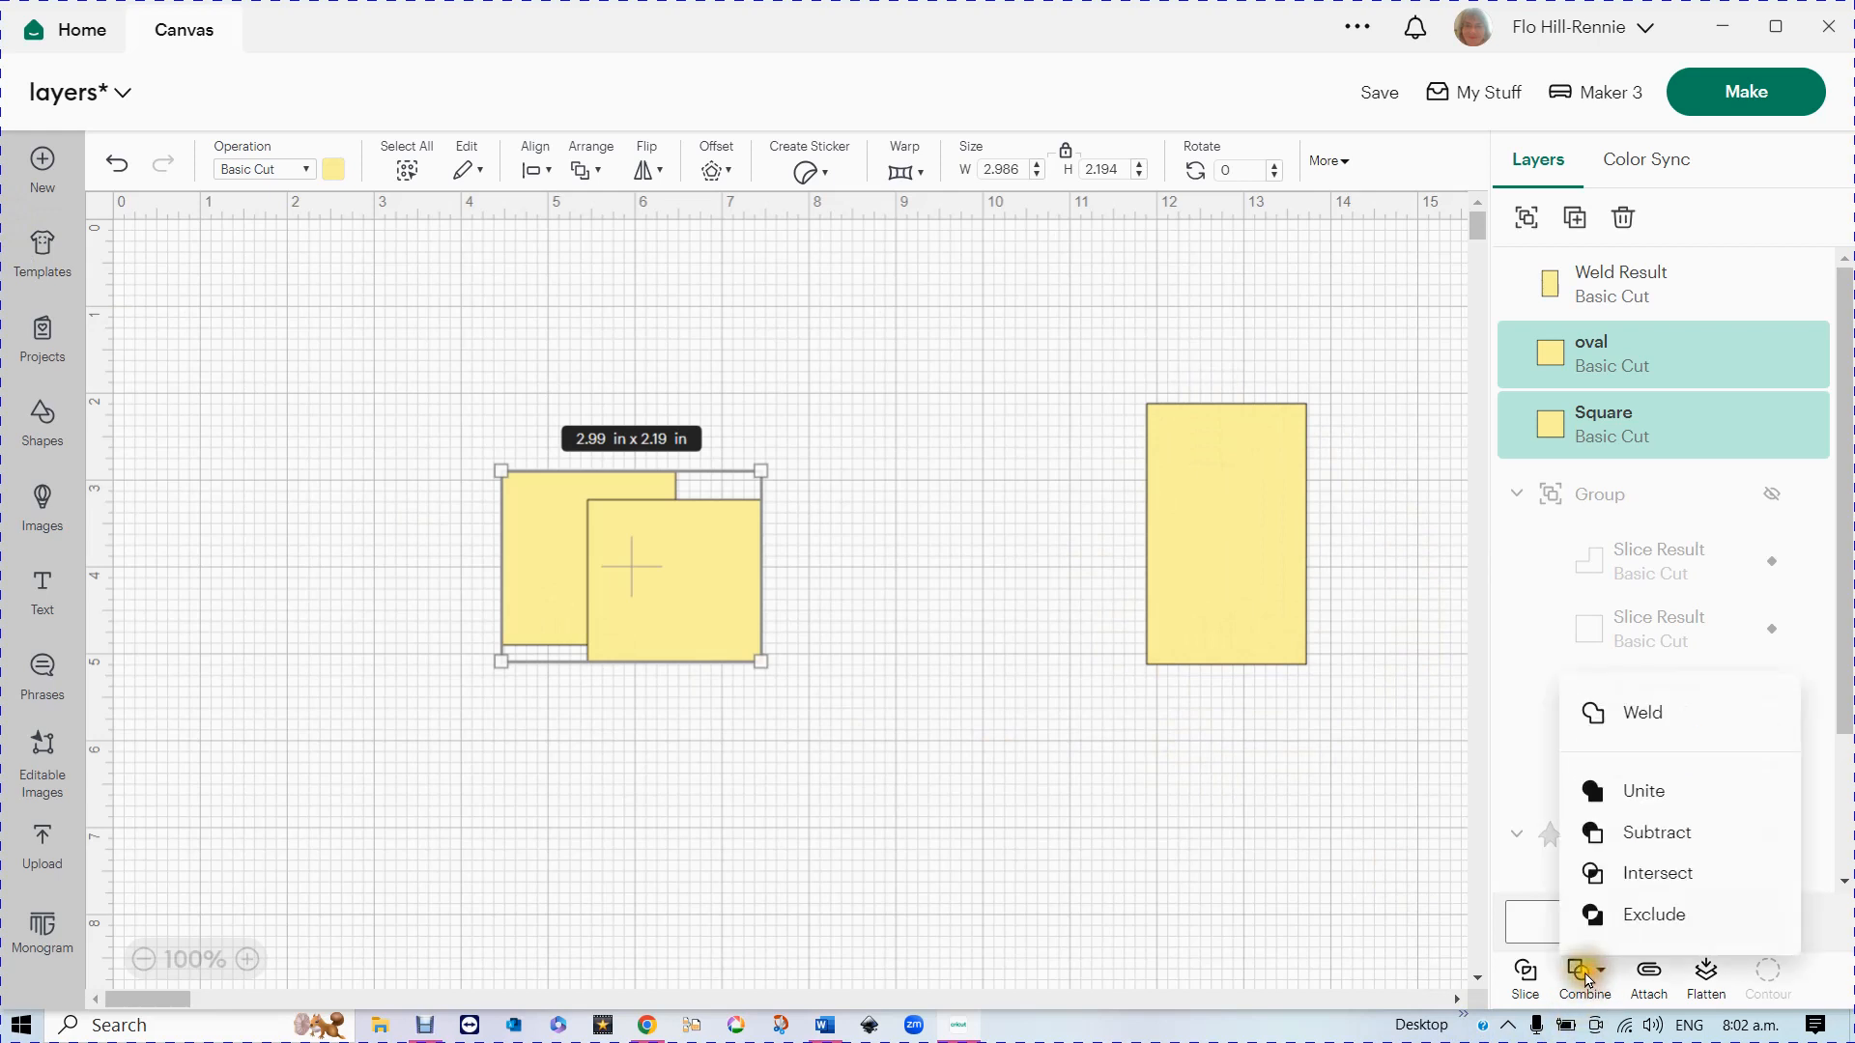
{"action": "left_click", "coordinate": [1659, 801]}
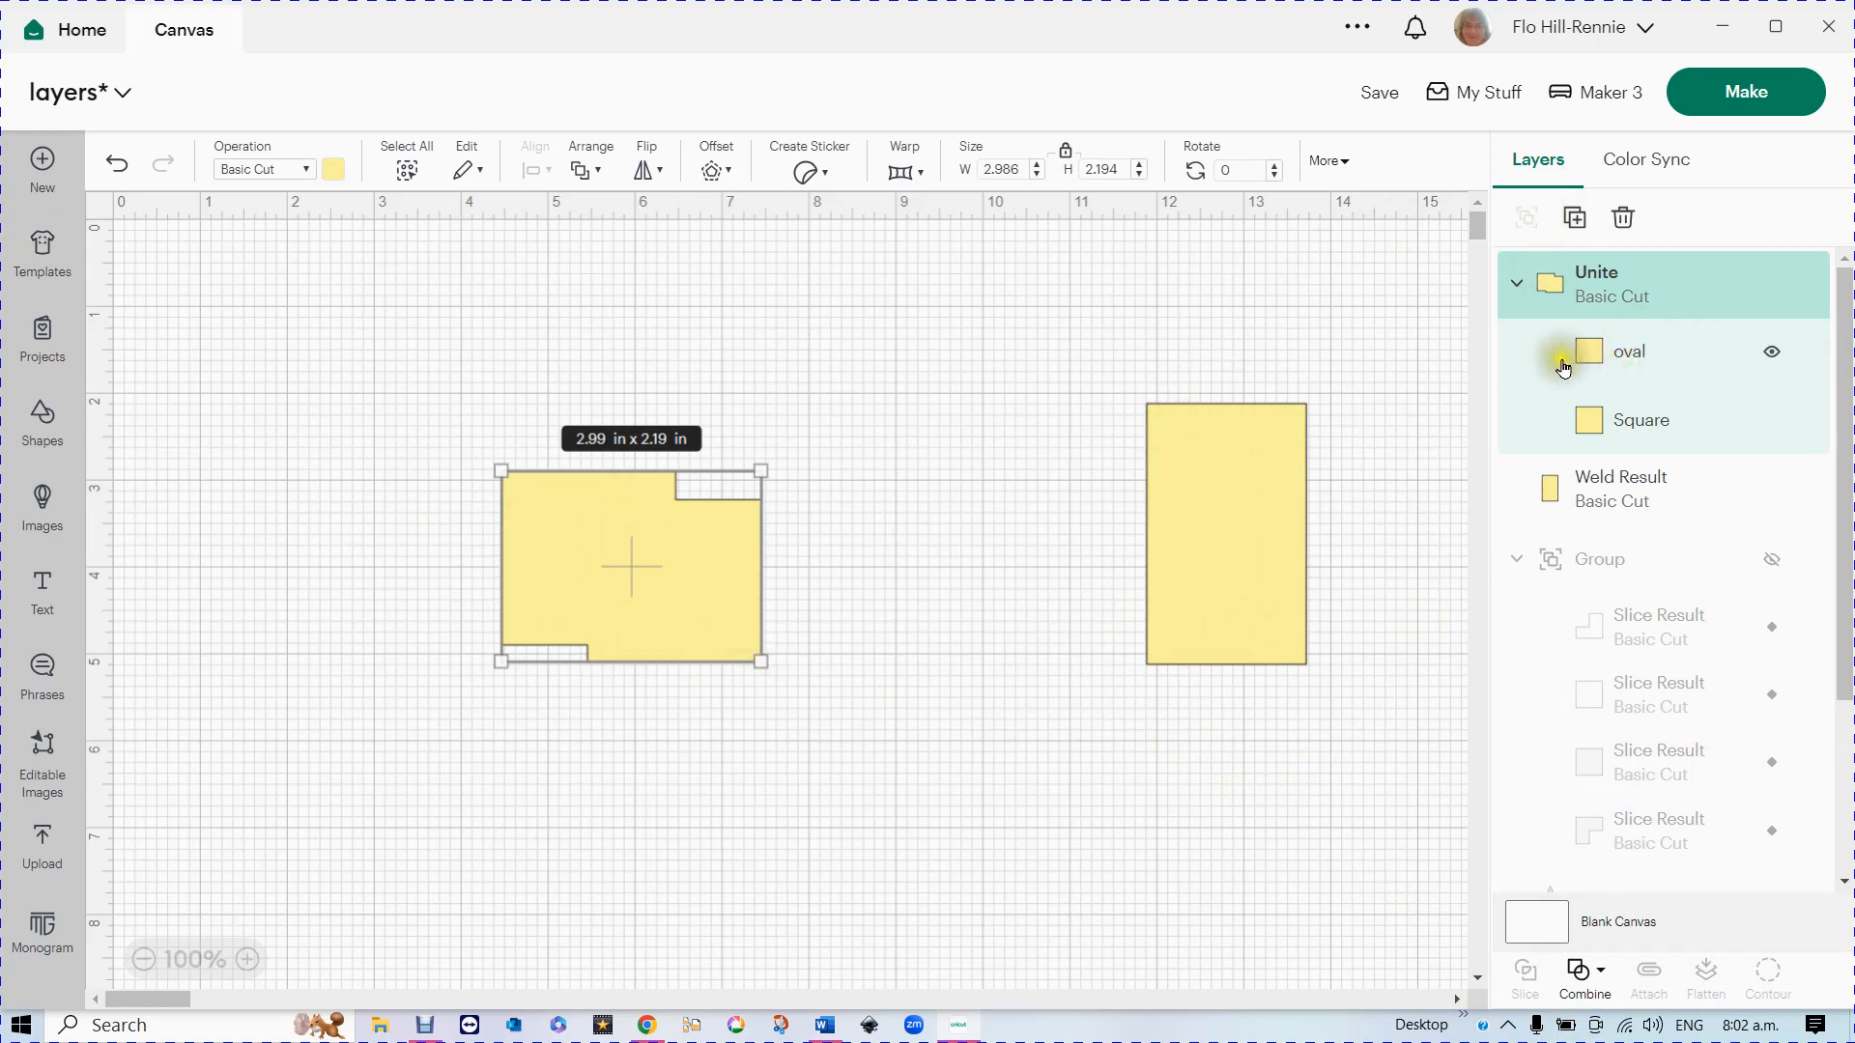
- Reposition the oval layer inside the Unite so its upper edge sits slightly above the Square's
{"action": "left_click", "coordinate": [1611, 359]}
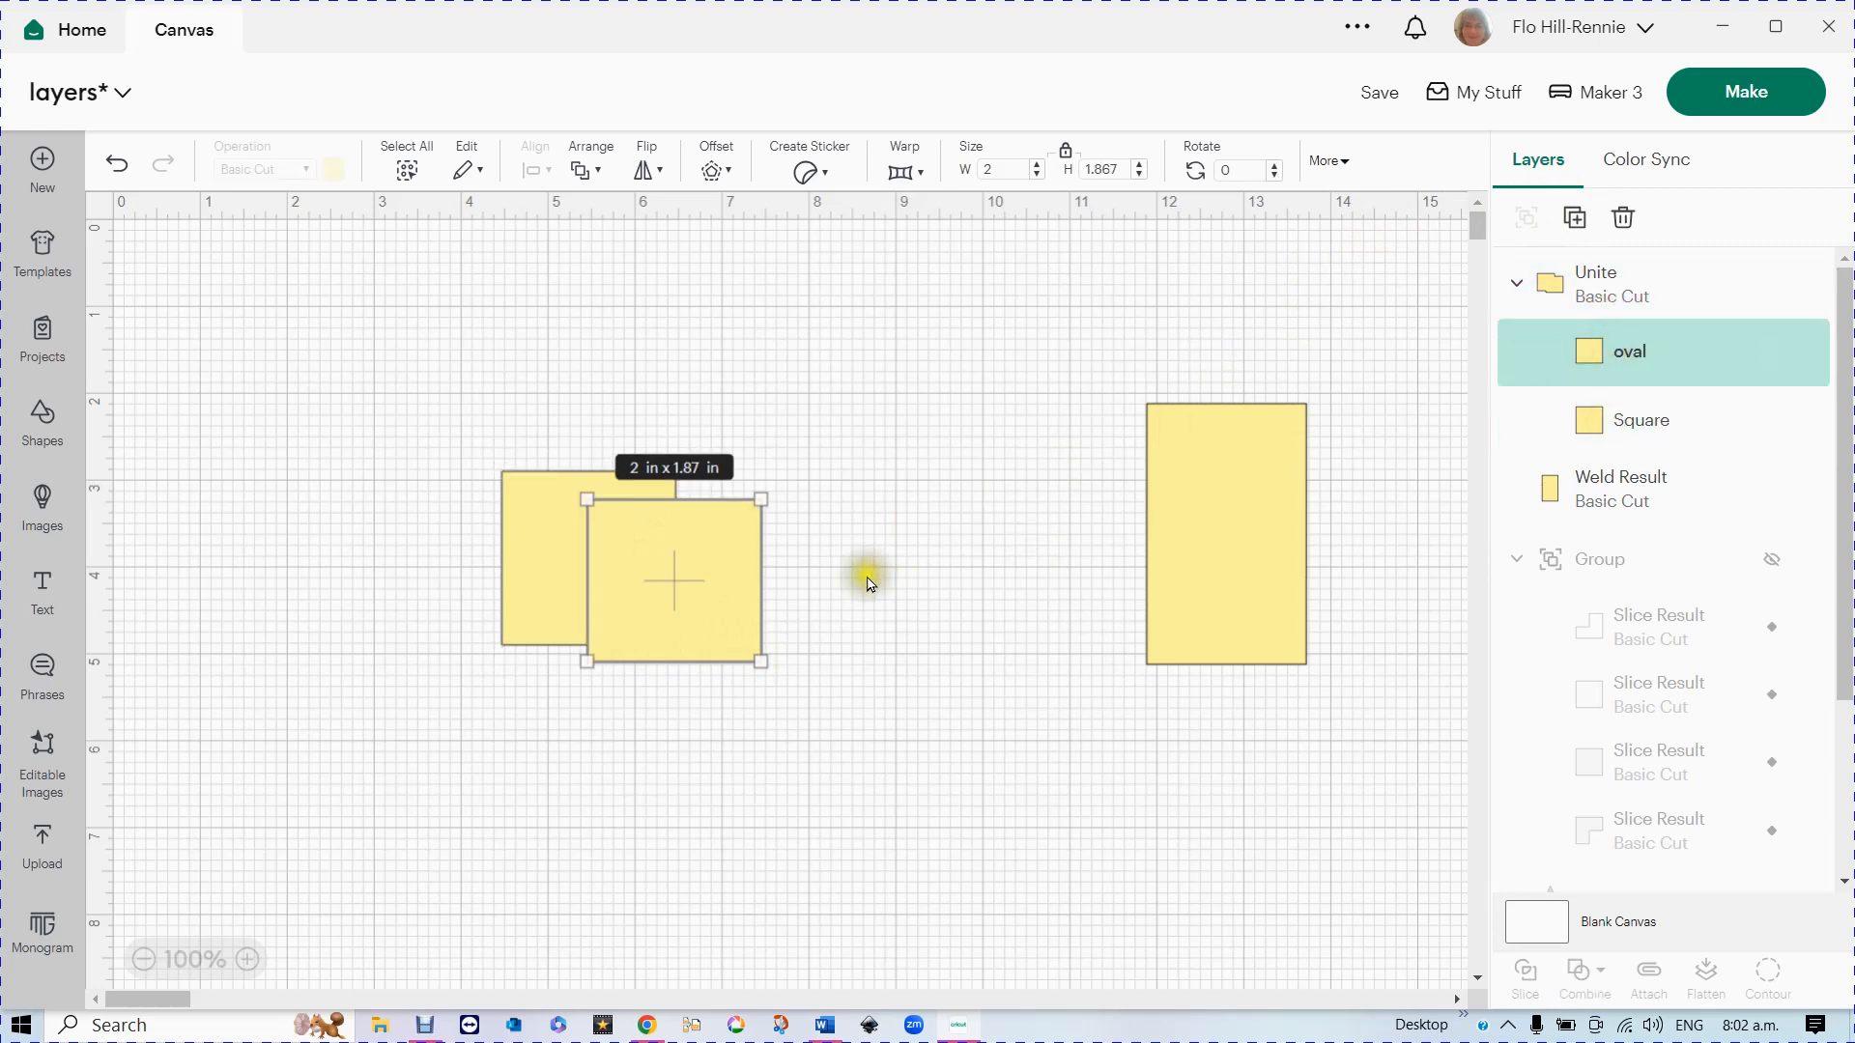
{"action": "left_click_drag", "start_coordinate": [723, 587], "coordinate": [725, 541]}
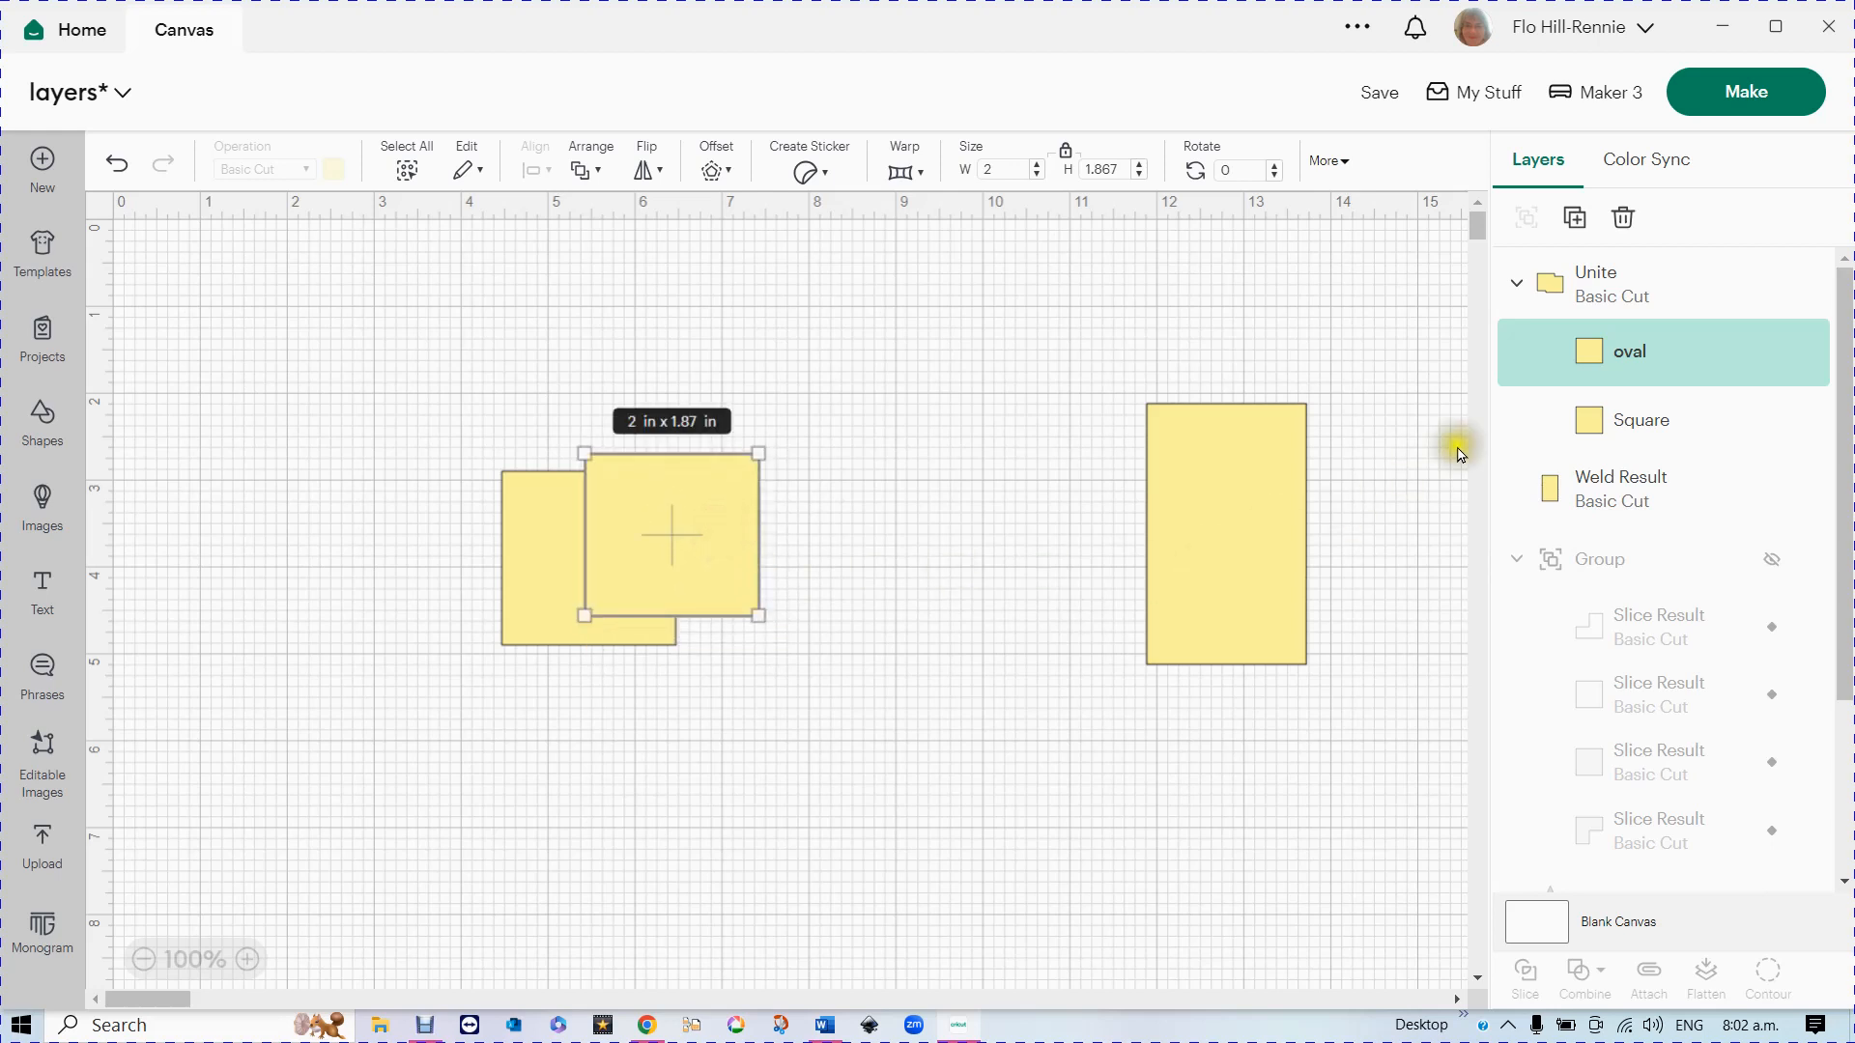
{"action": "left_click", "coordinate": [966, 359]}
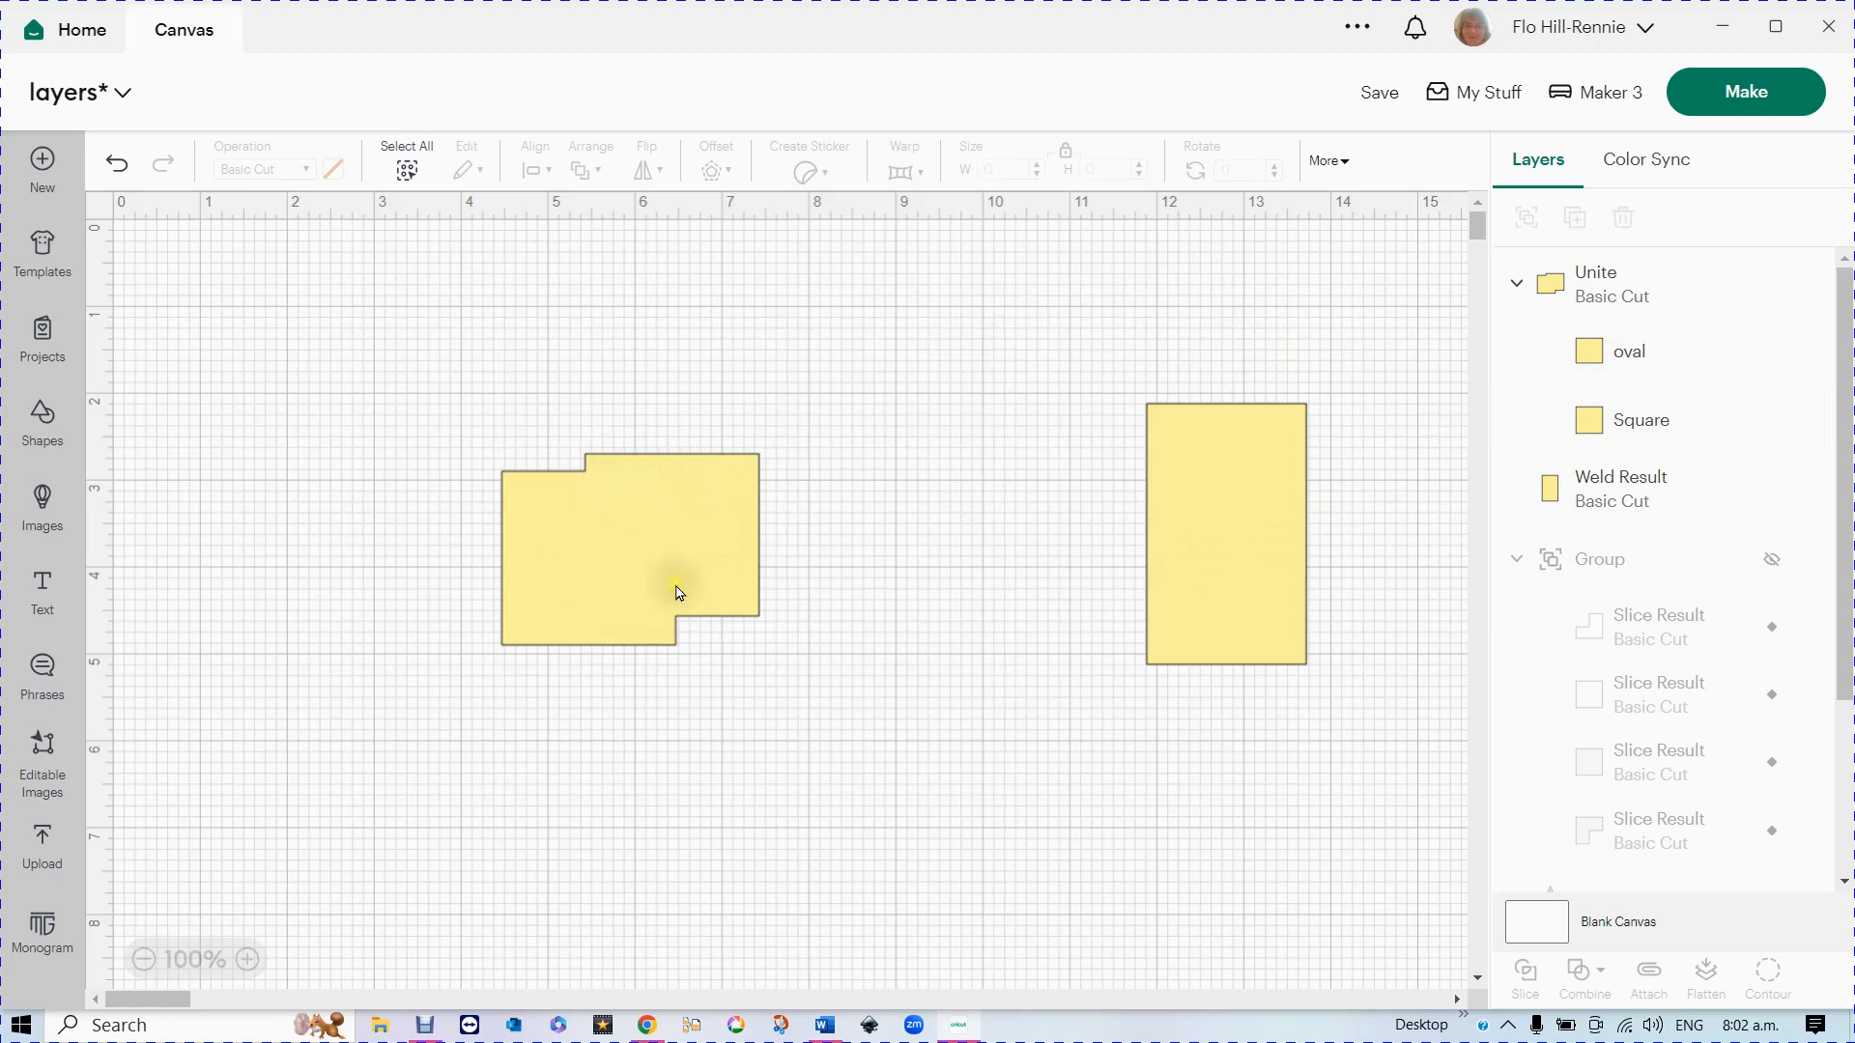
- Preview the cut layout on the mat, space the united and welded shapes apart, and return to the canvas
{"action": "left_click", "coordinate": [1734, 94]}
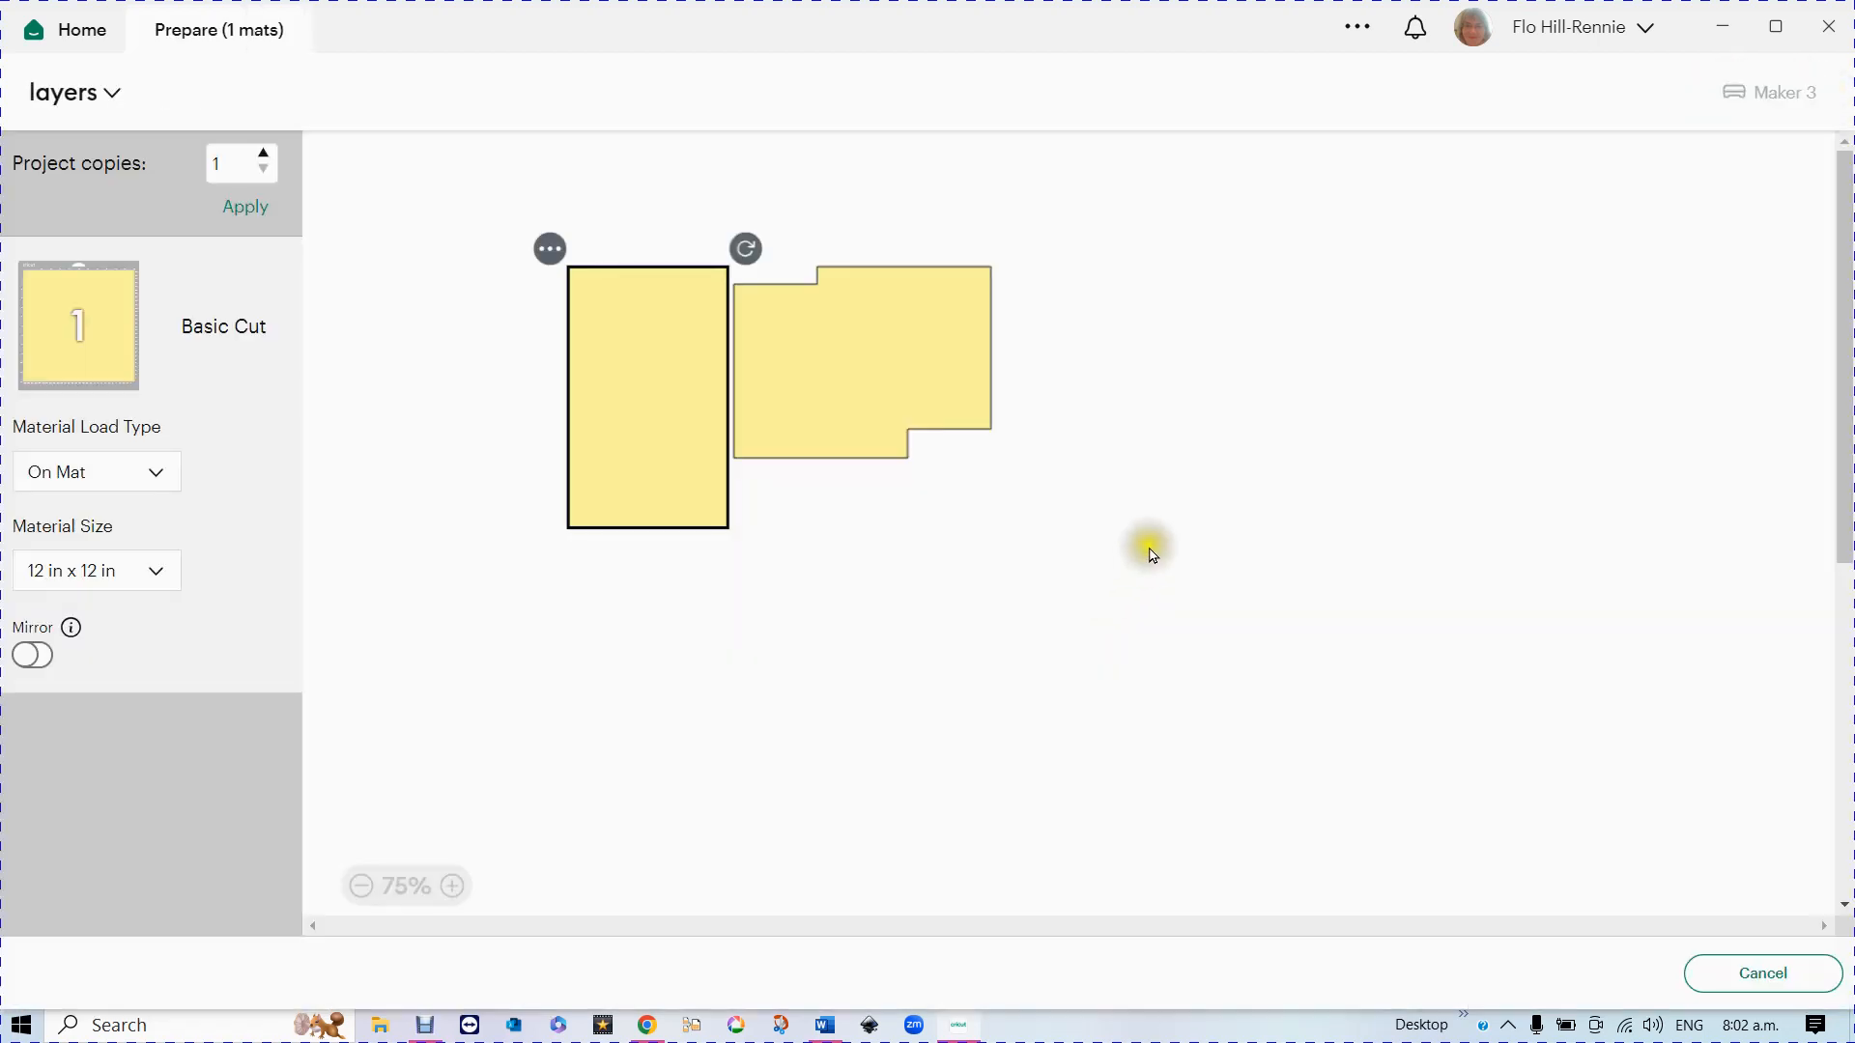
{"action": "left_click_drag", "start_coordinate": [890, 381], "coordinate": [1005, 394]}
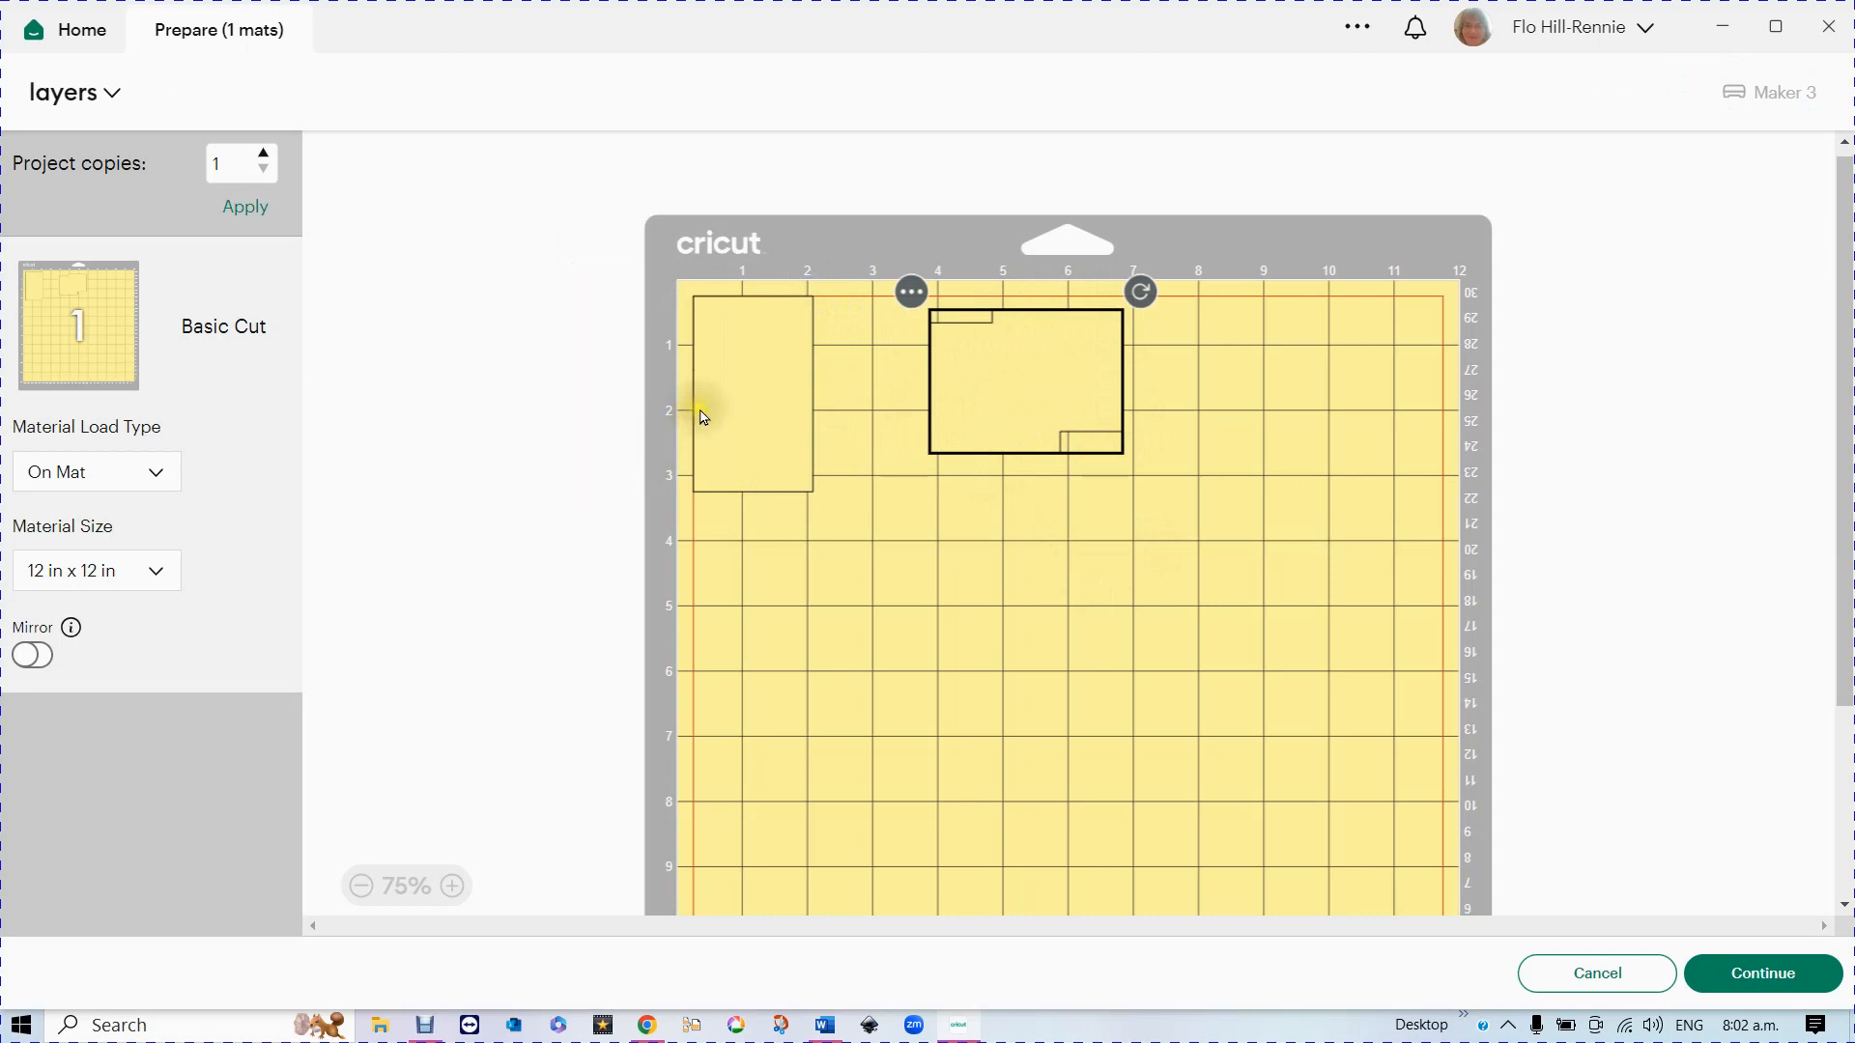
{"action": "mouse_move", "coordinate": [725, 414]}
{"action": "left_mouse_down"}
{"action": "mouse_move", "coordinate": [773, 417]}
{"action": "mouse_move", "coordinate": [752, 415]}
{"action": "left_mouse_up"}
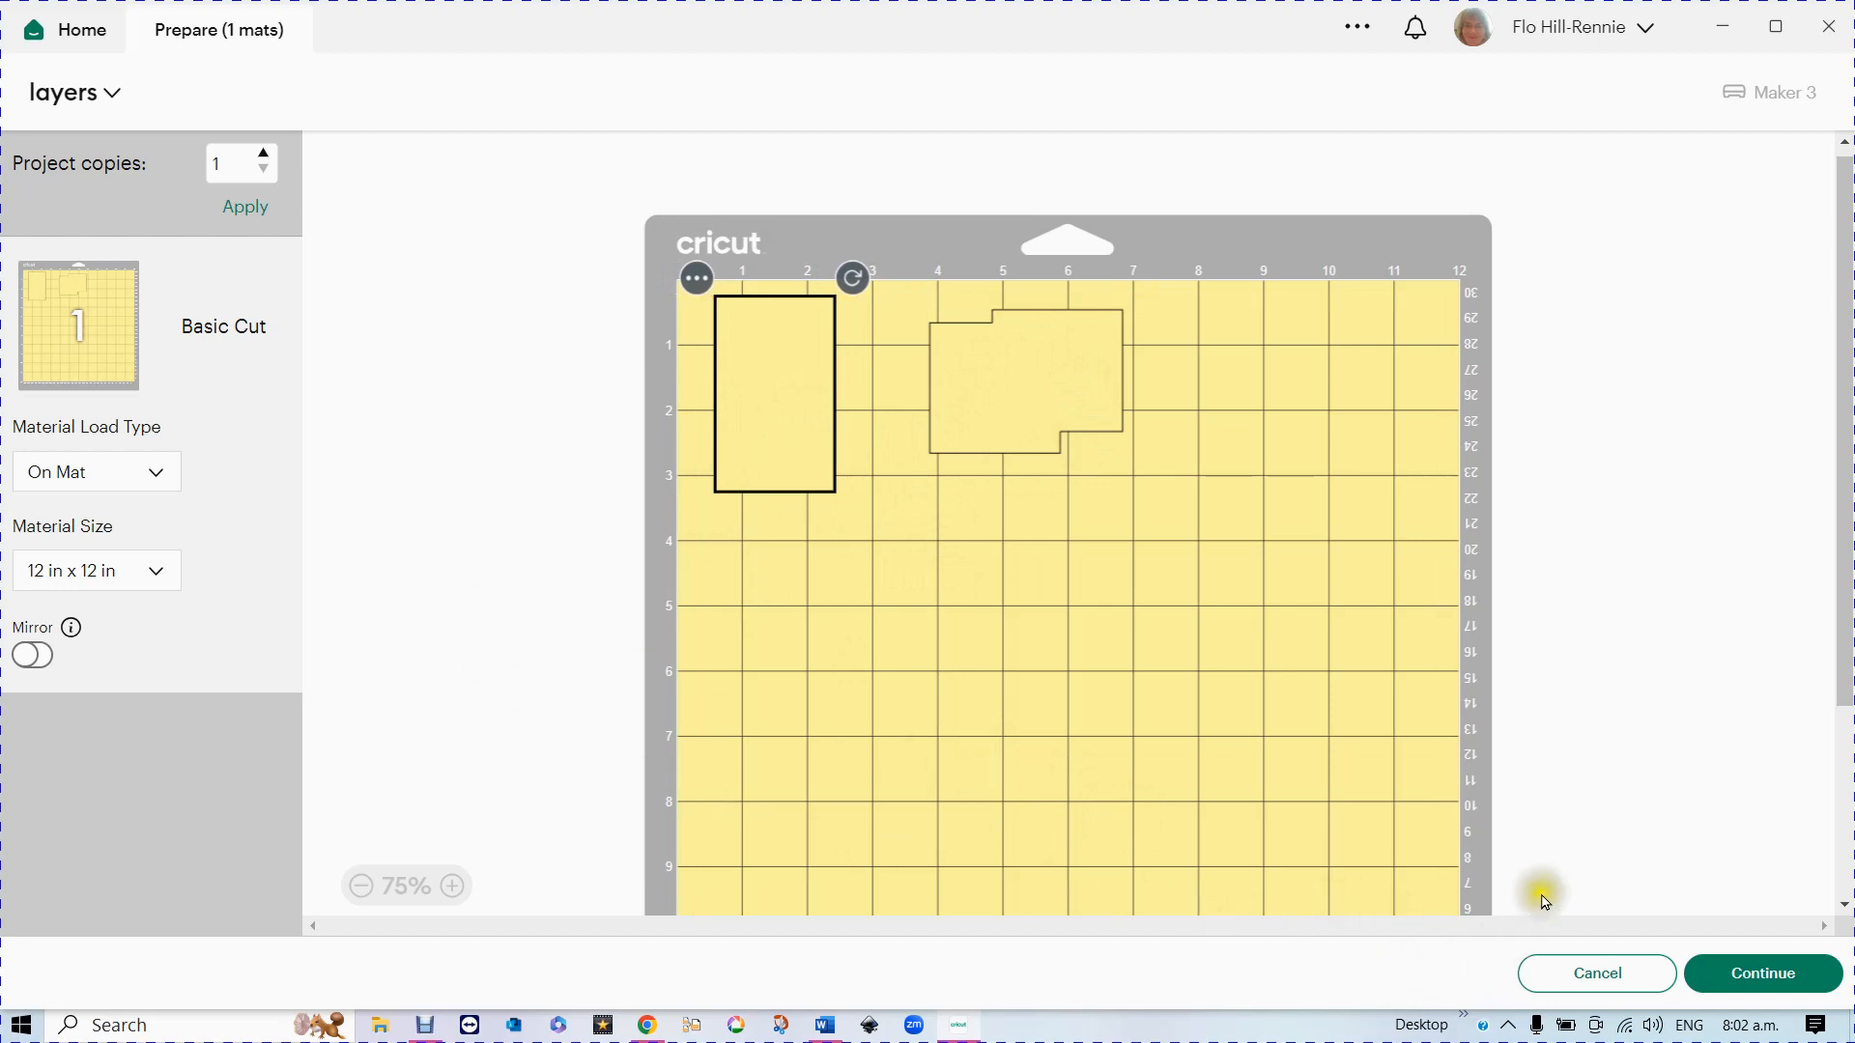
{"action": "left_click", "coordinate": [1609, 977]}
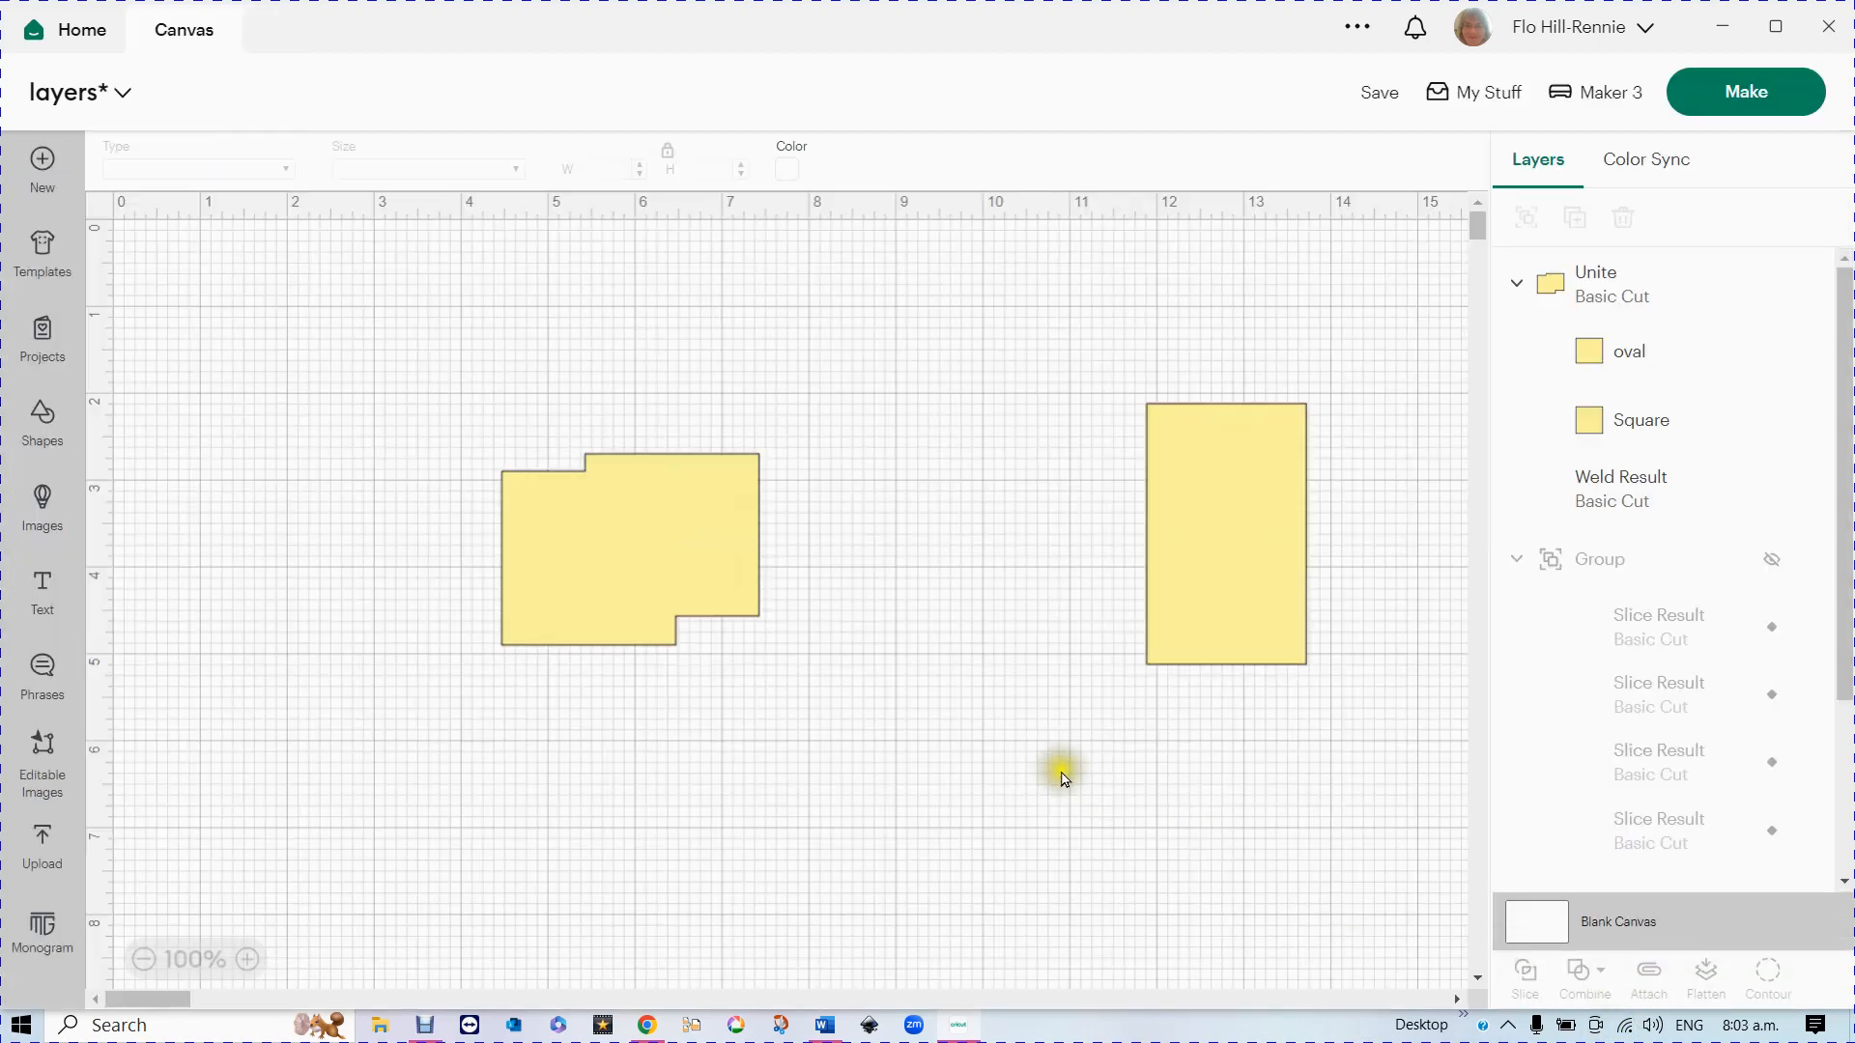
- Move the welded rectangle slightly up toward the united shape, and shift the united shape slightly down toward the rectangle
{"action": "left_click_drag", "start_coordinate": [1236, 546], "coordinate": [1194, 535]}
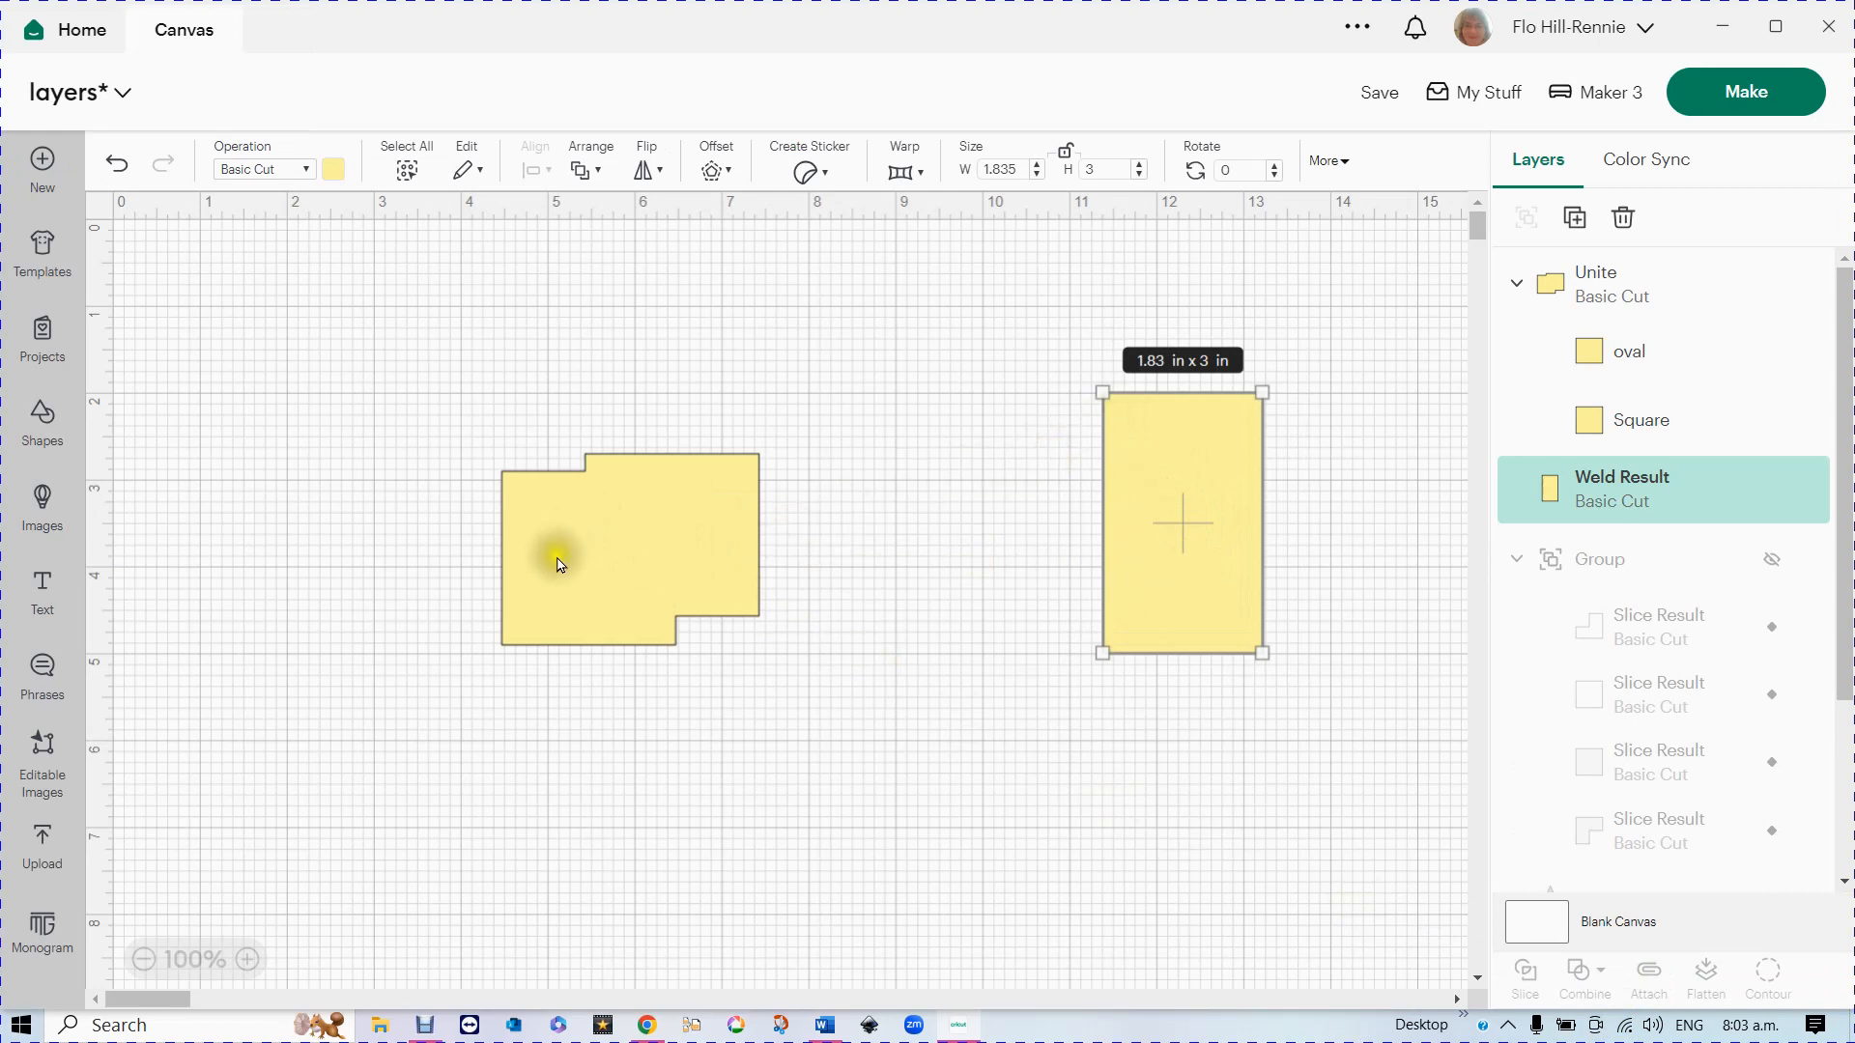
{"action": "left_click", "coordinate": [586, 568]}
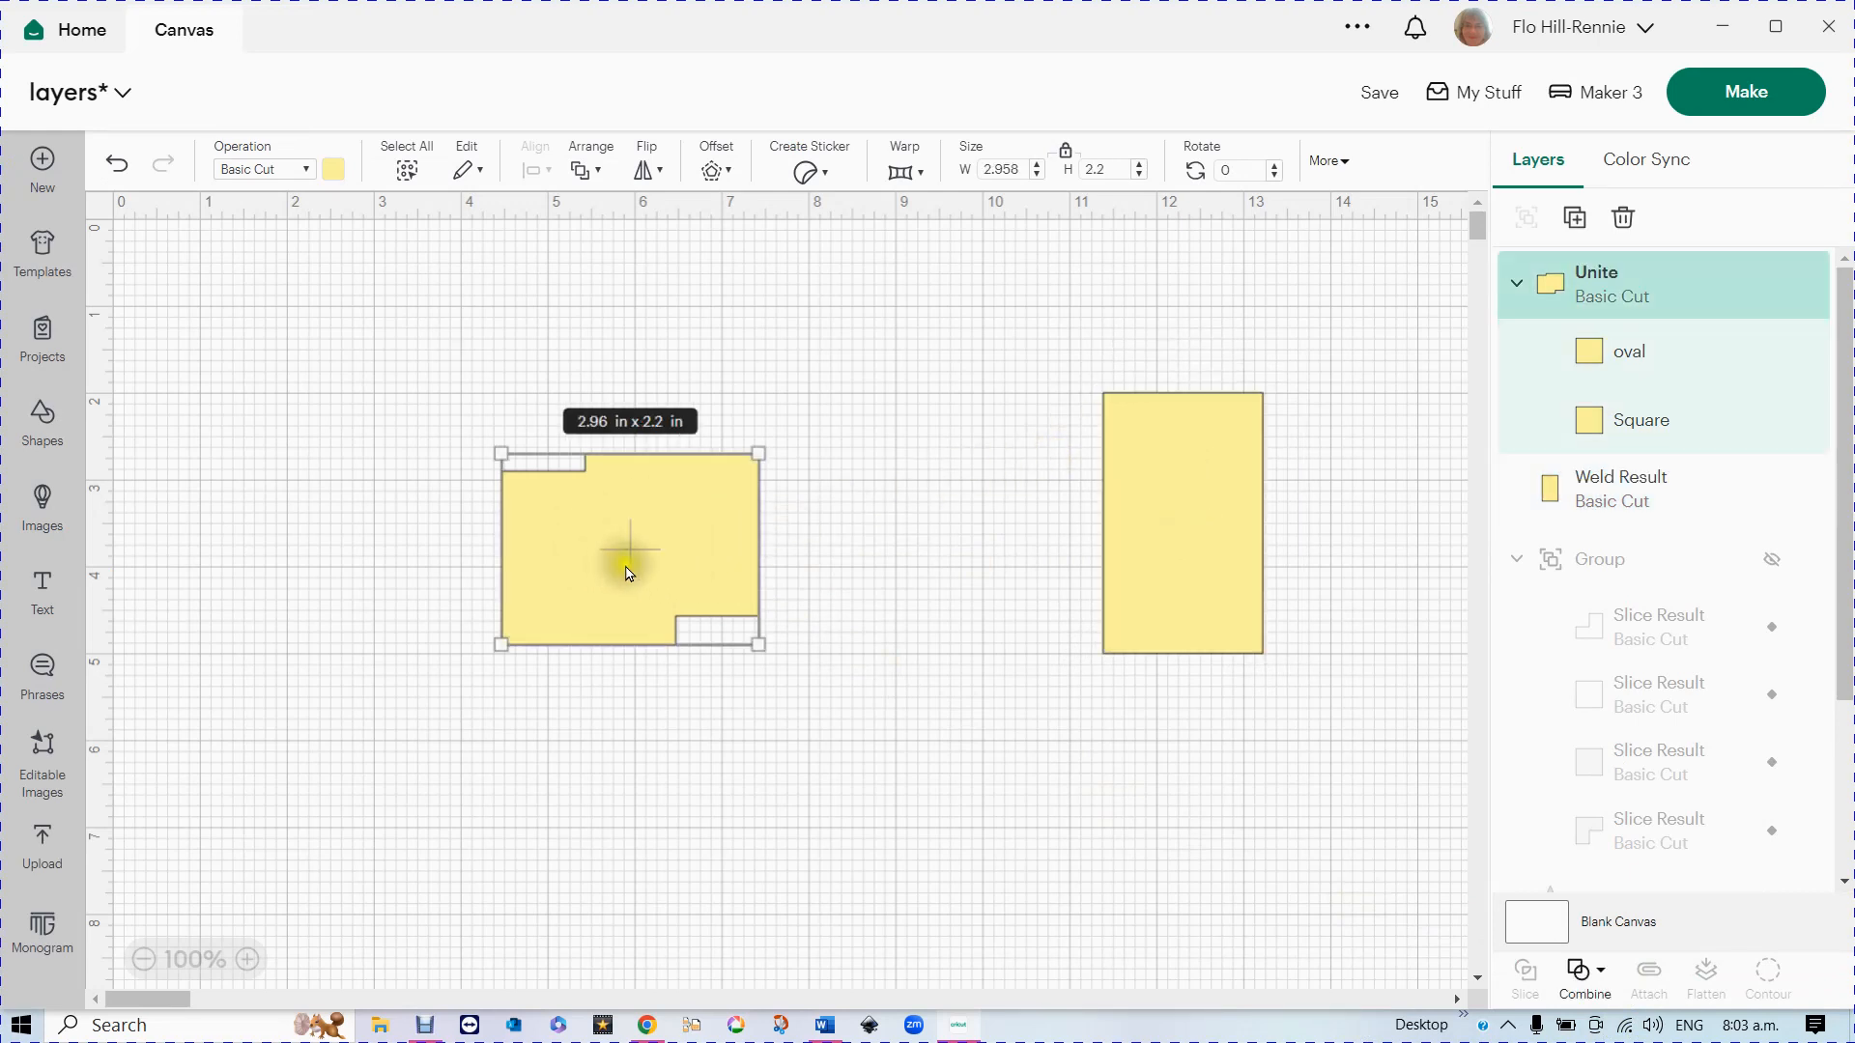
{"action": "left_click_drag", "start_coordinate": [650, 574], "coordinate": [676, 599]}
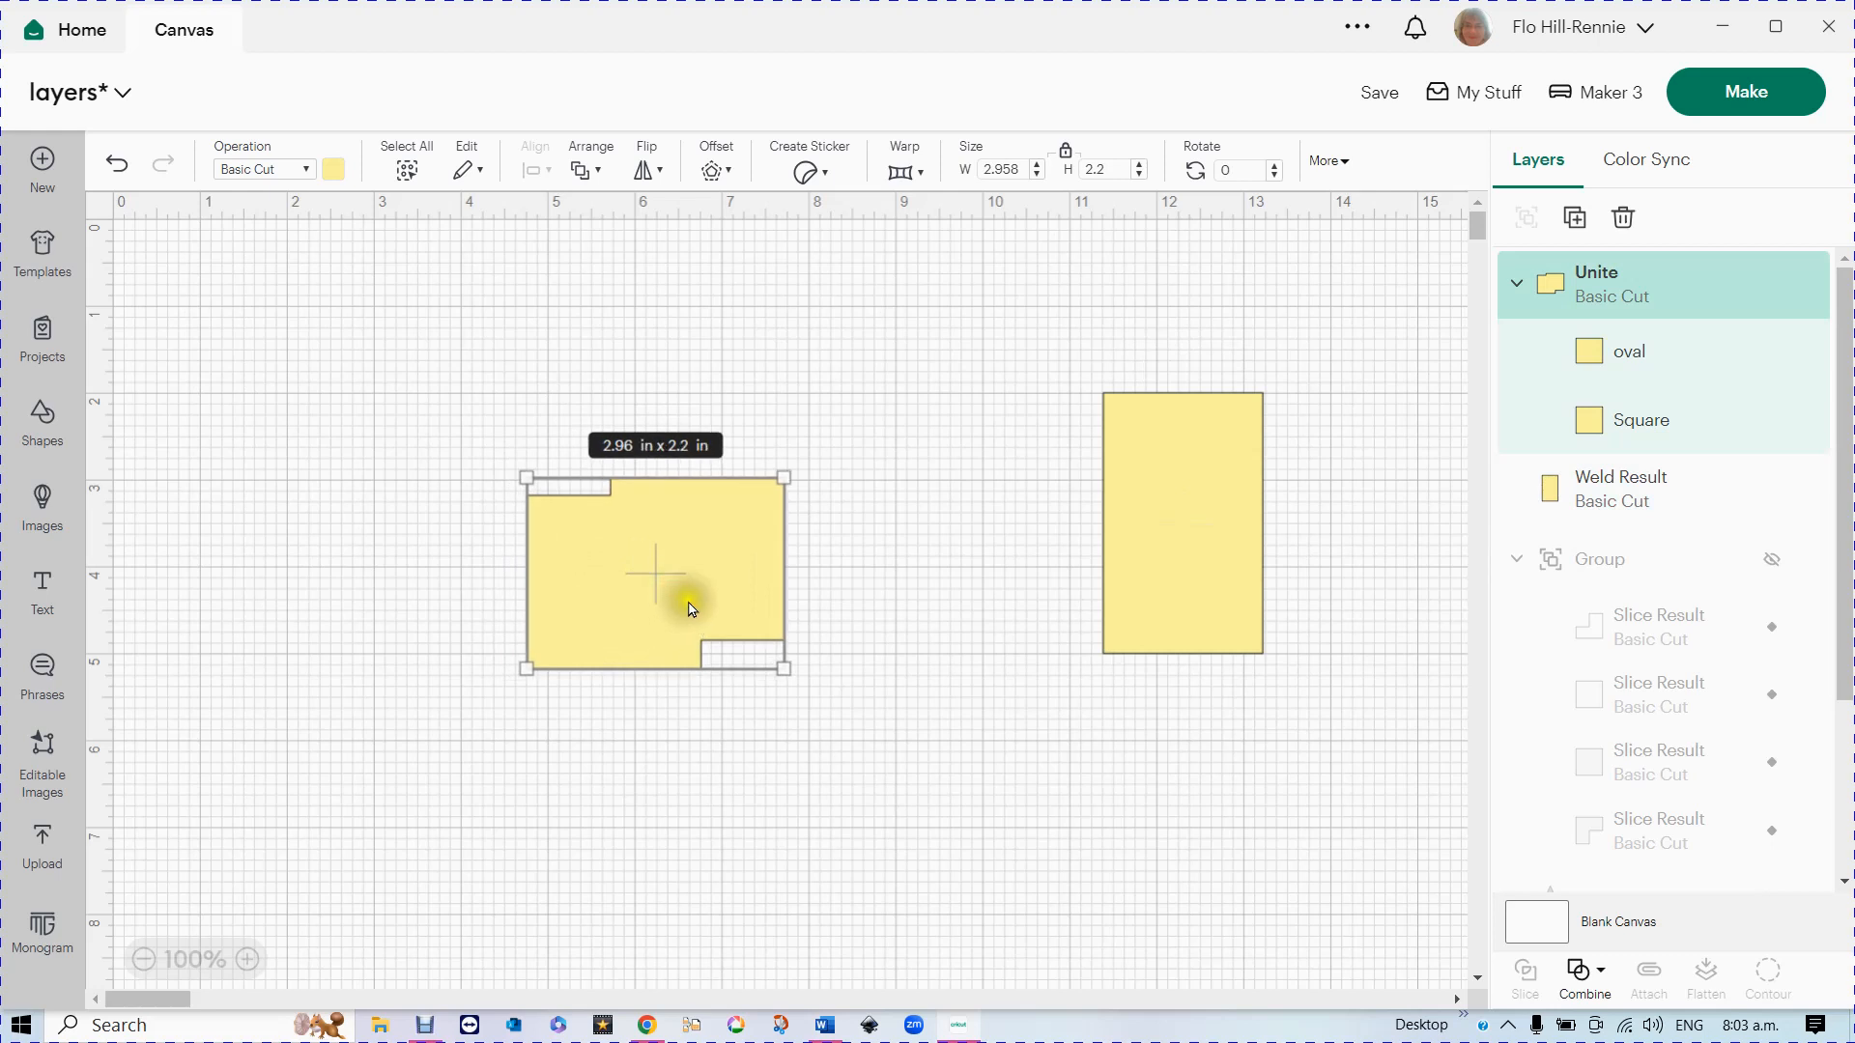
- Add a five-pointed Star, shrink it to about 0.99 x 0.95 in, and place it inside the united shape
{"action": "left_click", "coordinate": [51, 422]}
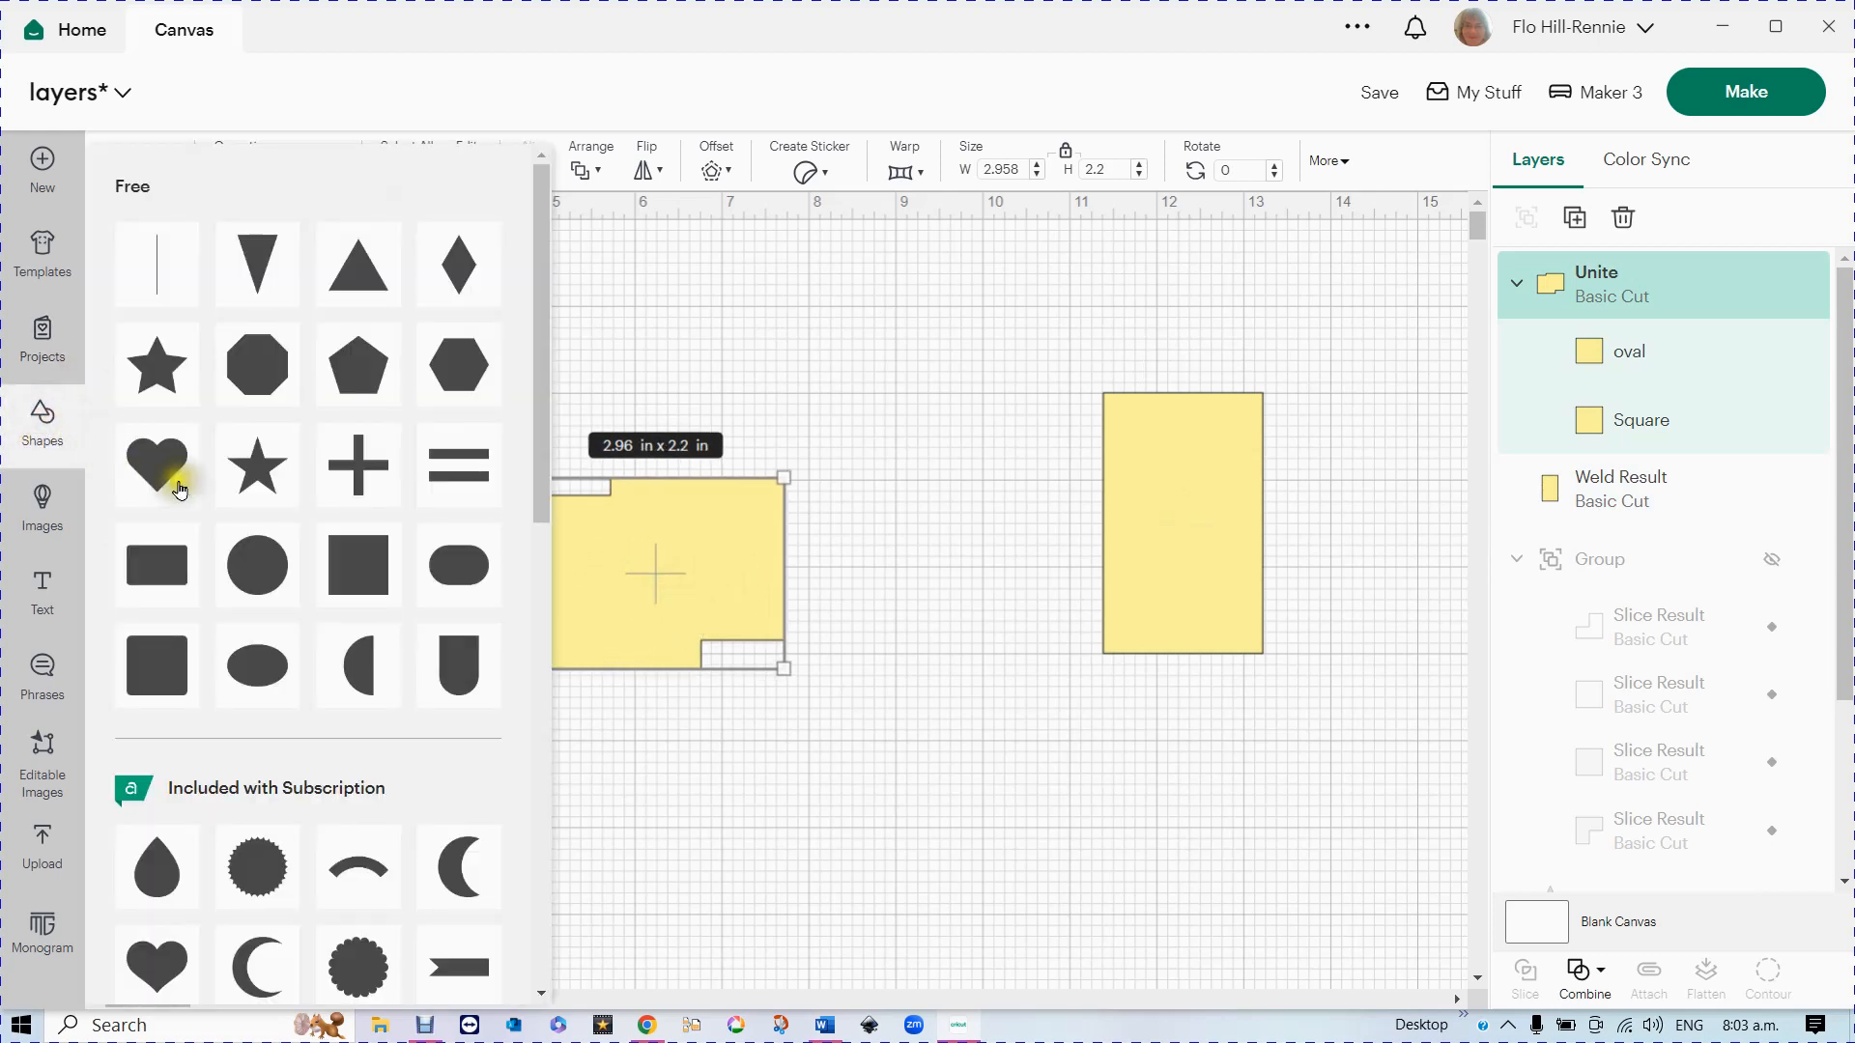
{"action": "left_click", "coordinate": [261, 473]}
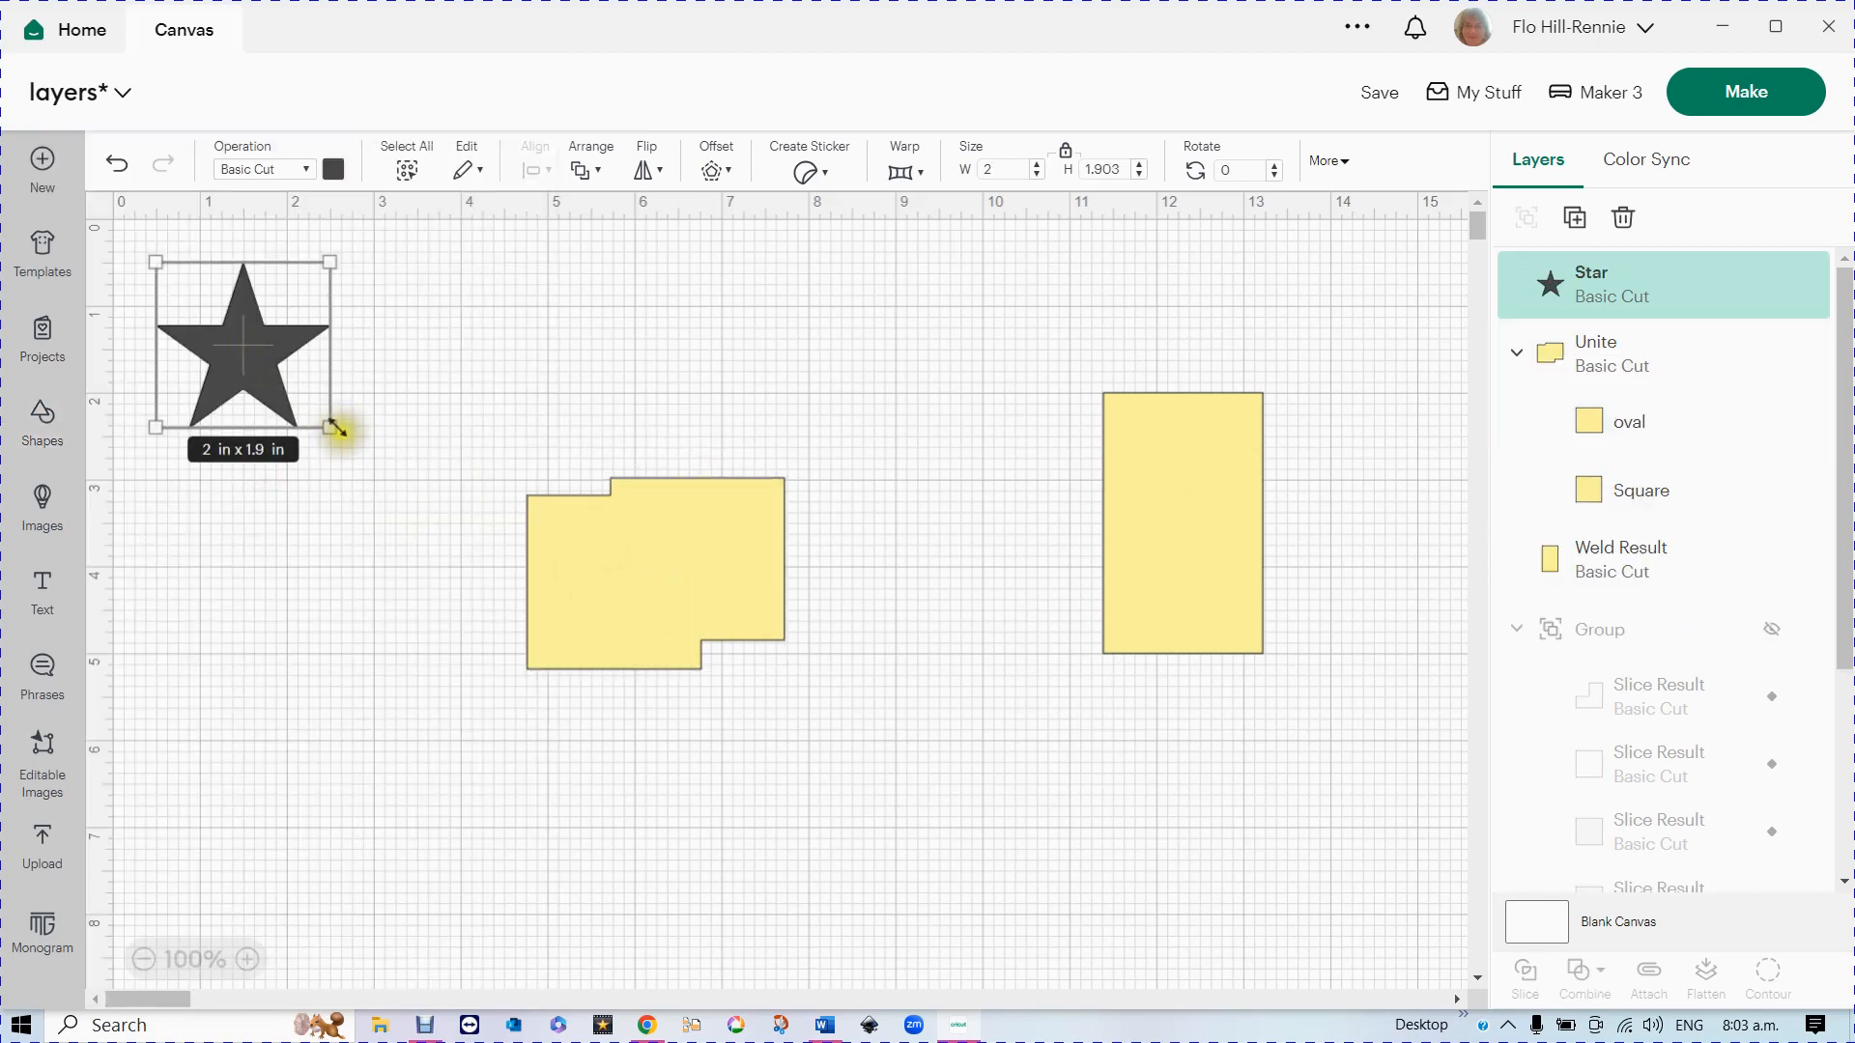
{"action": "left_click_drag", "start_coordinate": [338, 432], "coordinate": [630, 592]}
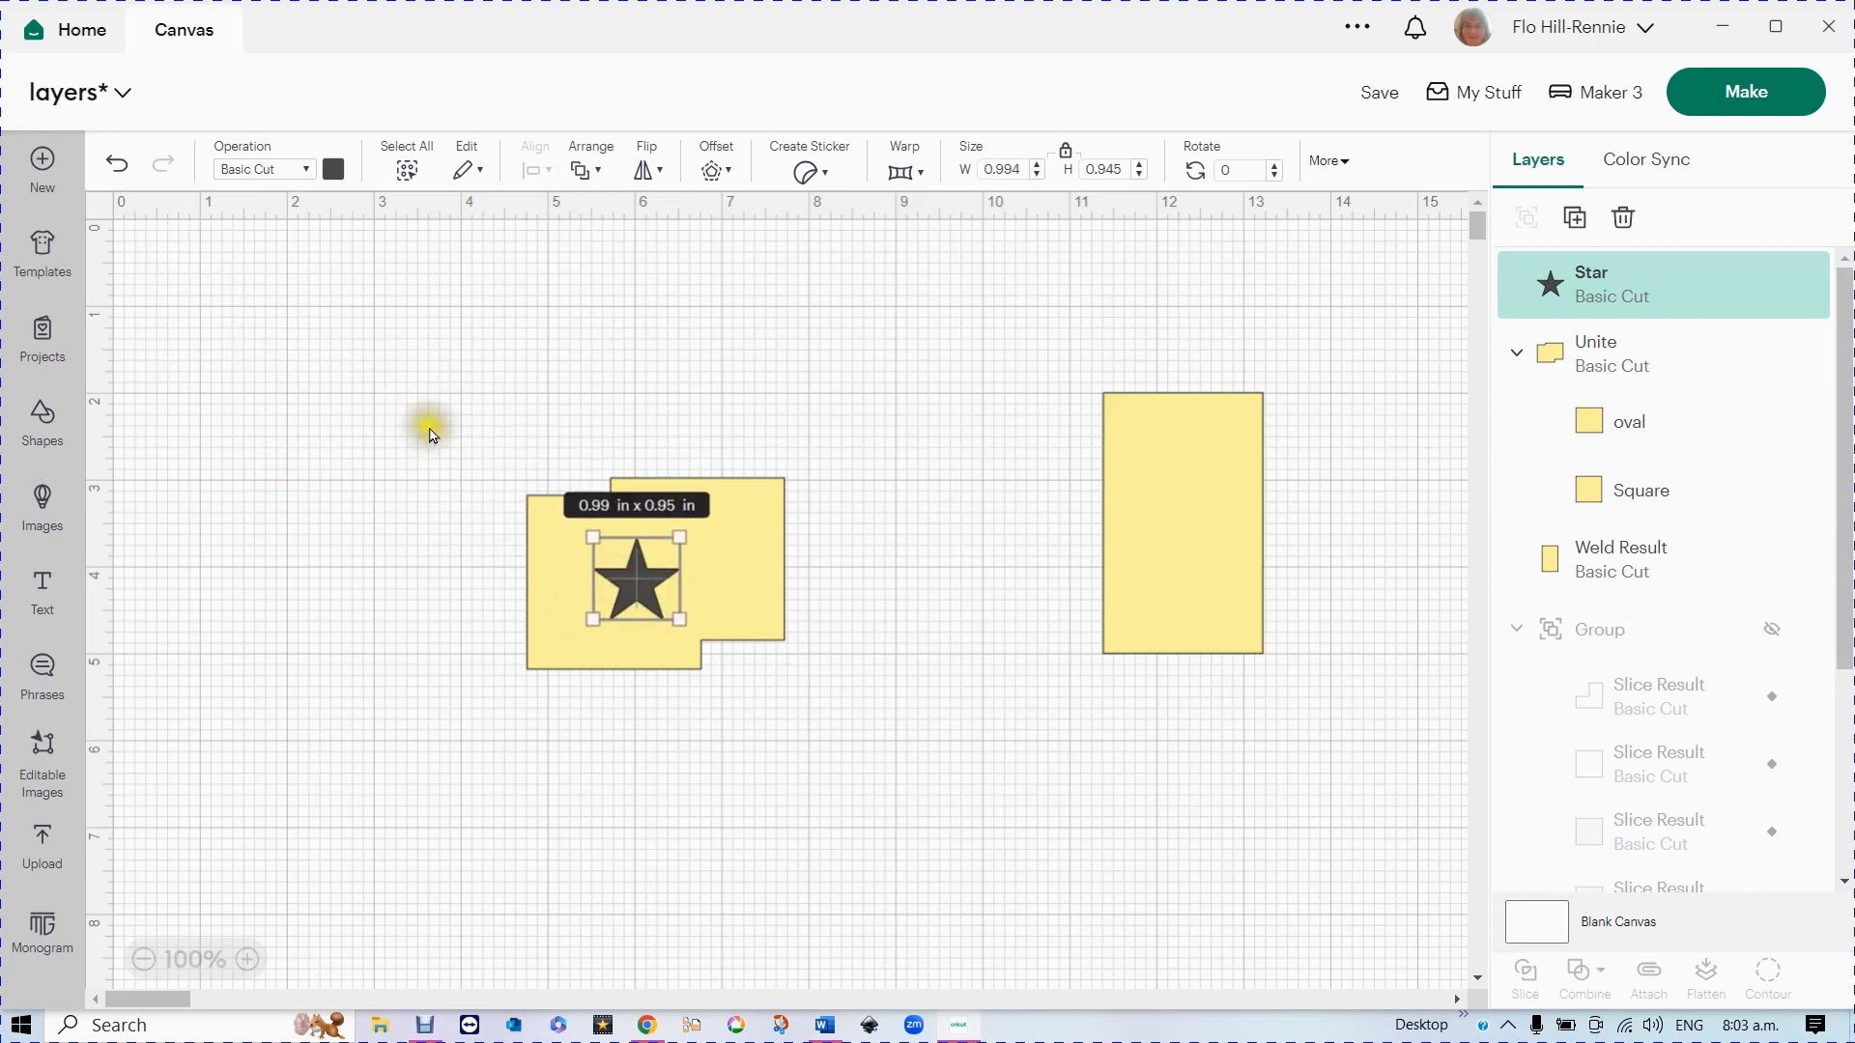
- Slice the Star out of the united shape, then move the two resulting stars and the star-cut shape apart
{"action": "left_click_drag", "start_coordinate": [431, 432], "coordinate": [875, 772]}
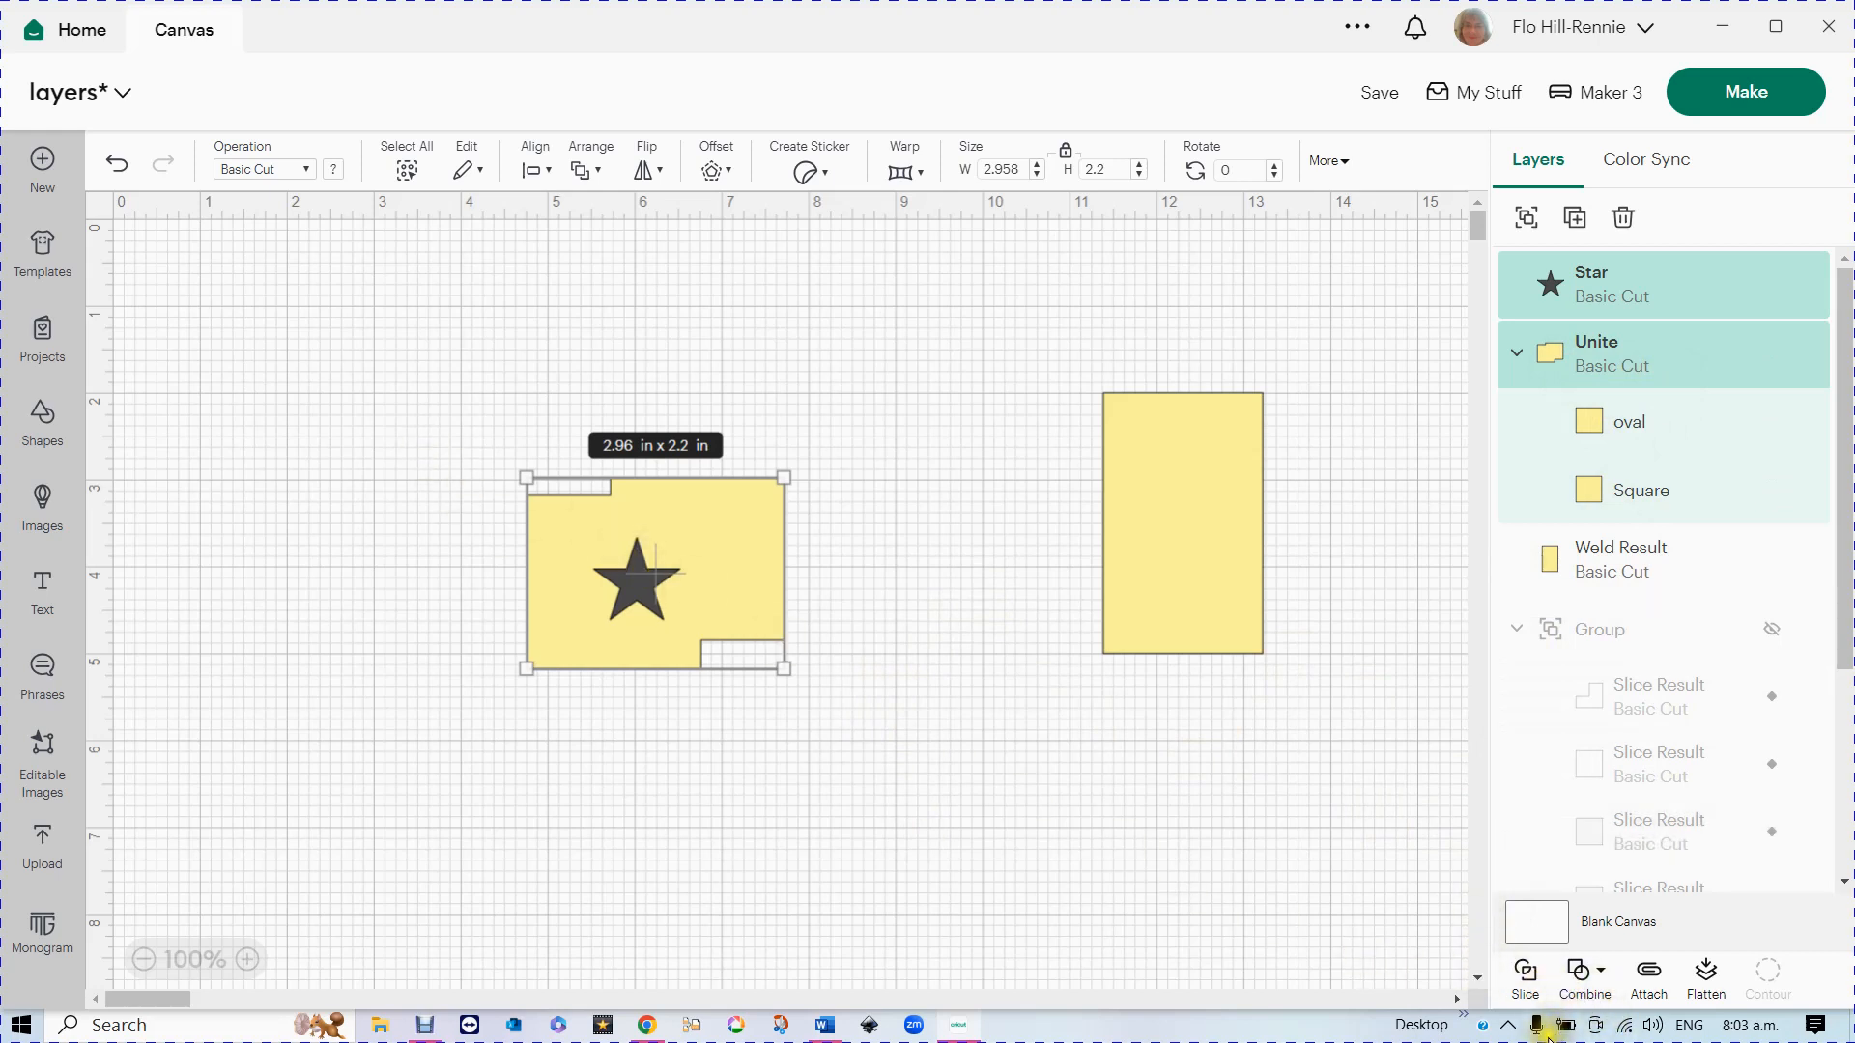
{"action": "left_click", "coordinate": [1526, 985]}
{"action": "left_click", "coordinate": [1525, 984]}
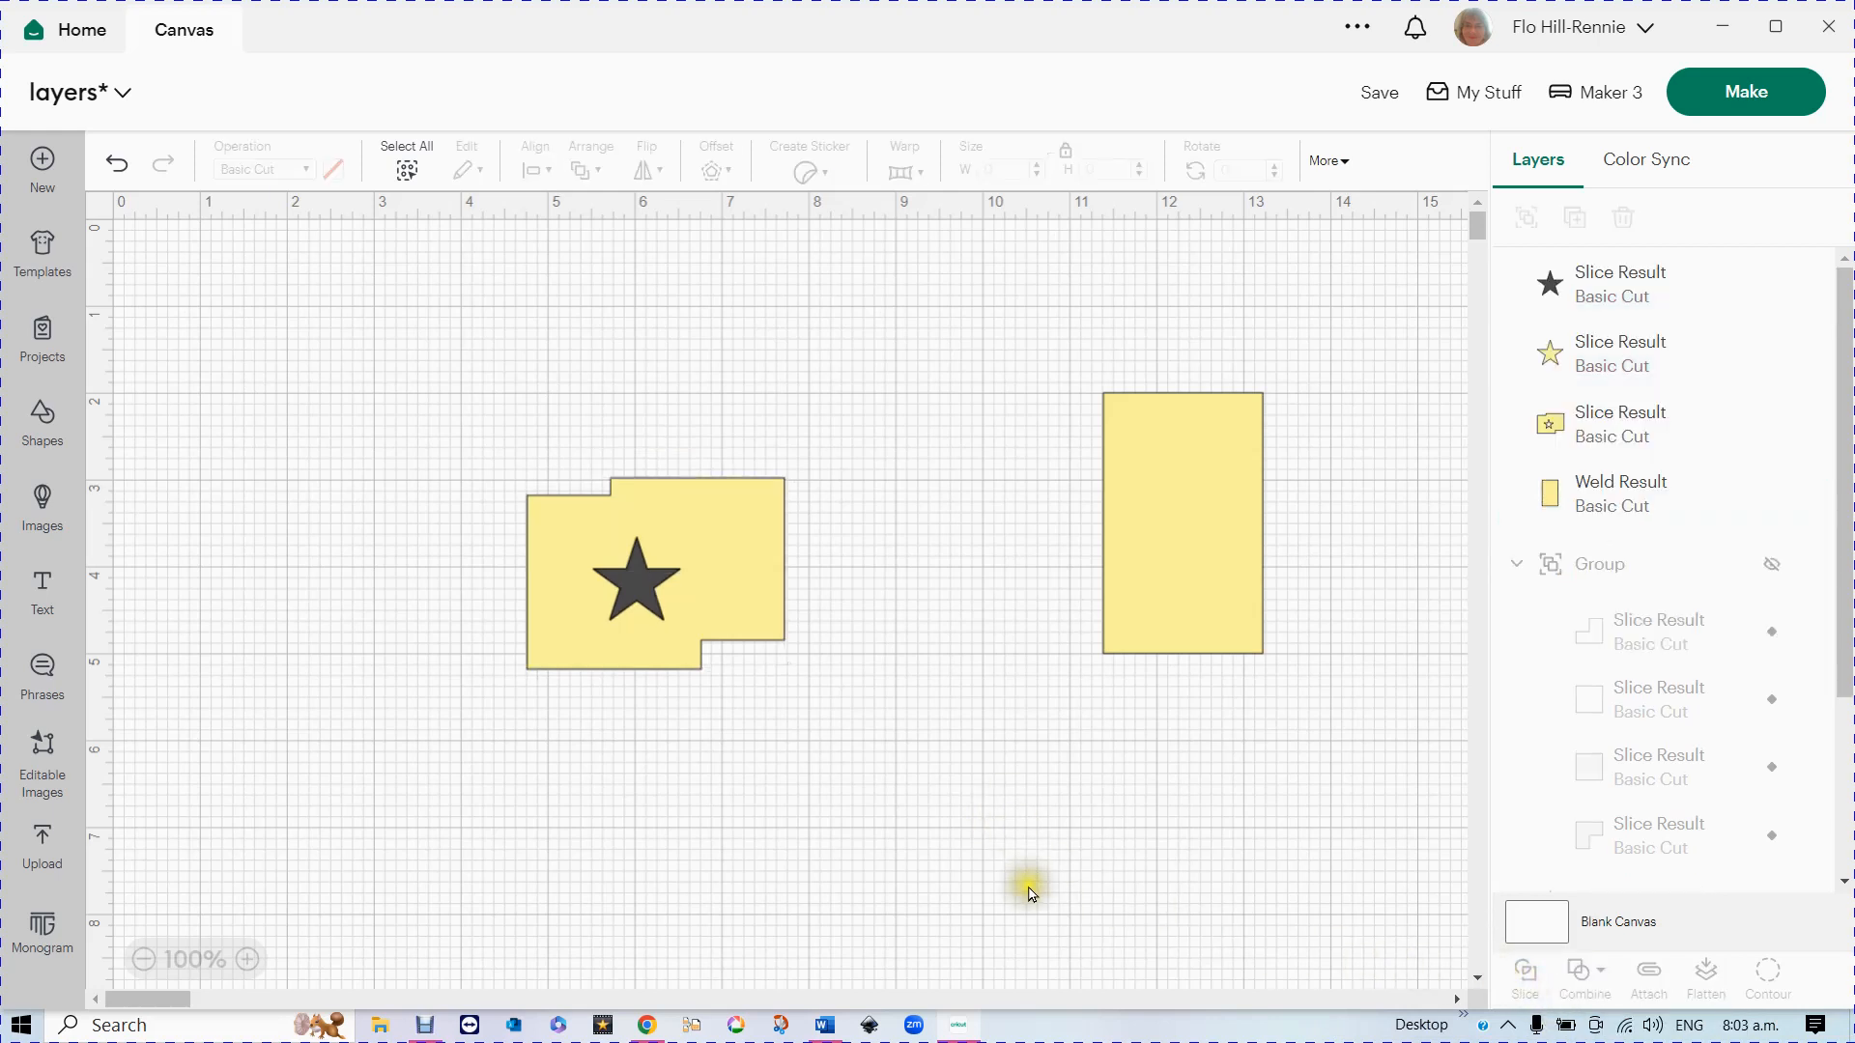
{"action": "left_click_drag", "start_coordinate": [618, 583], "coordinate": [354, 586]}
{"action": "left_click_drag", "start_coordinate": [638, 591], "coordinate": [391, 753]}
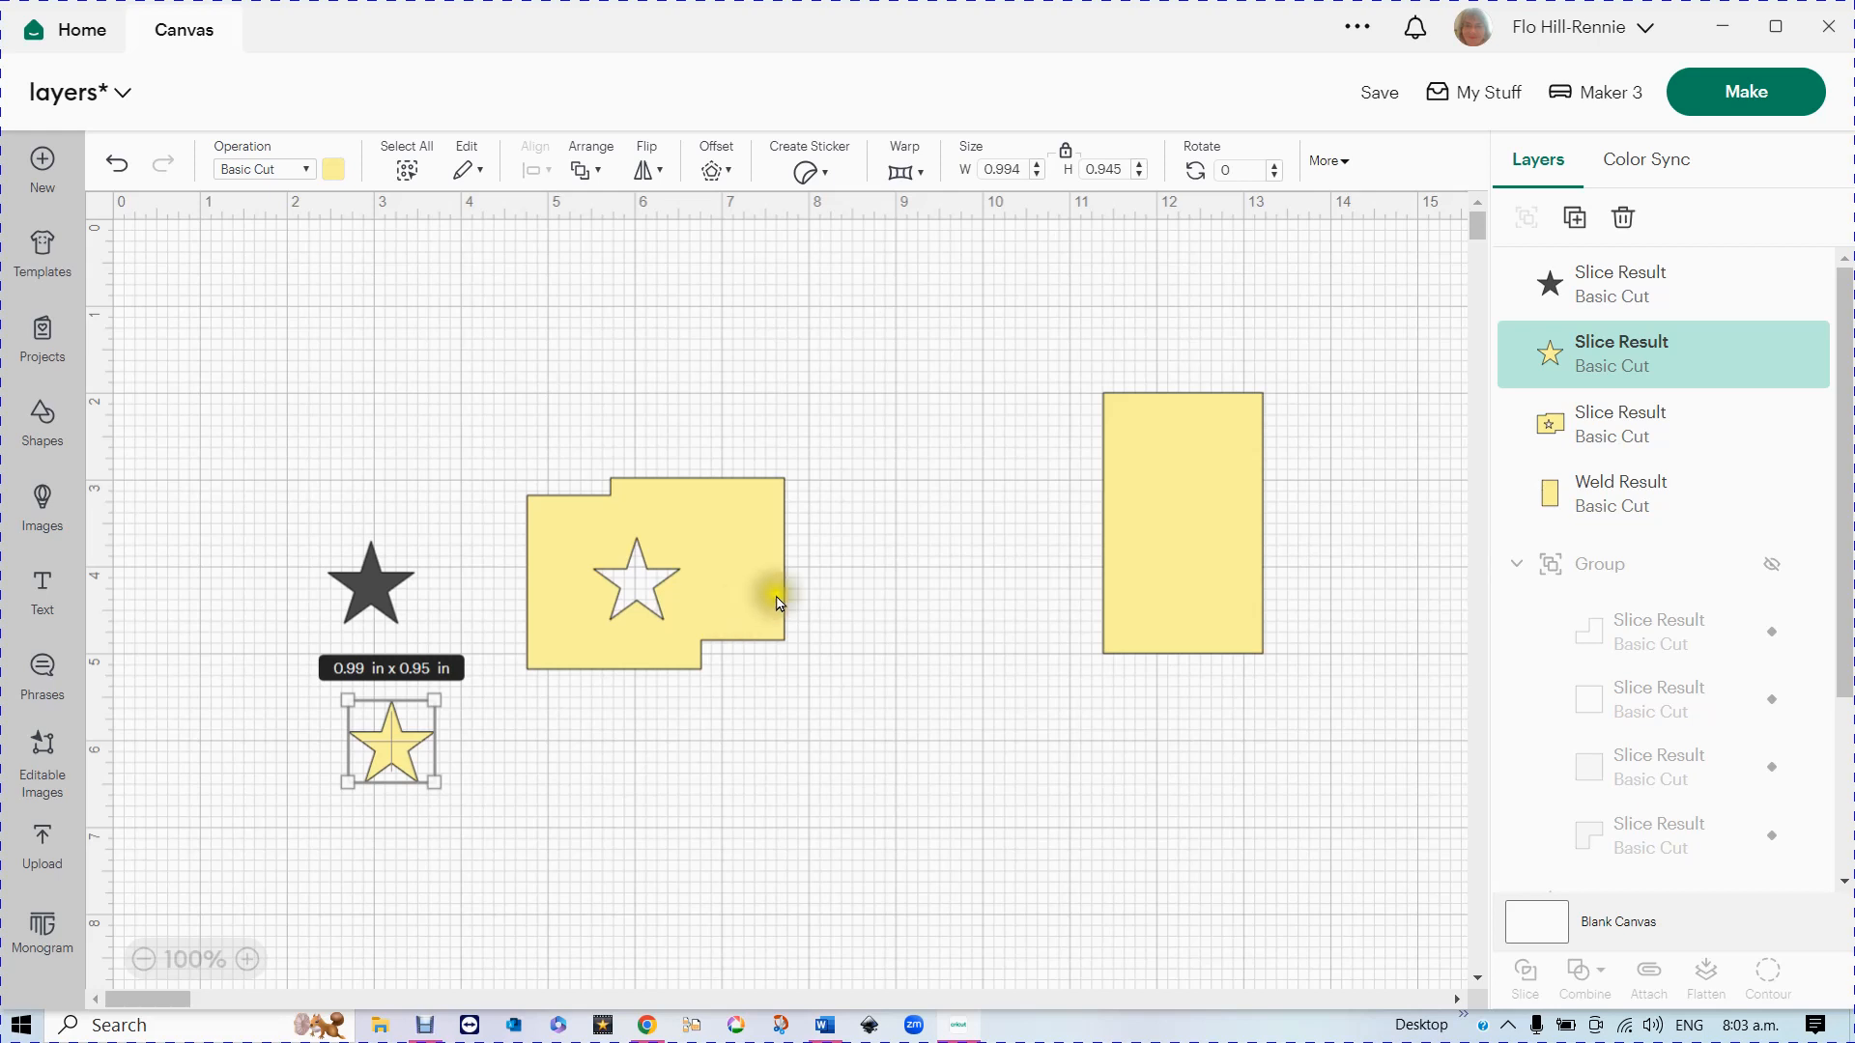
{"action": "left_click_drag", "start_coordinate": [575, 568], "coordinate": [384, 396]}
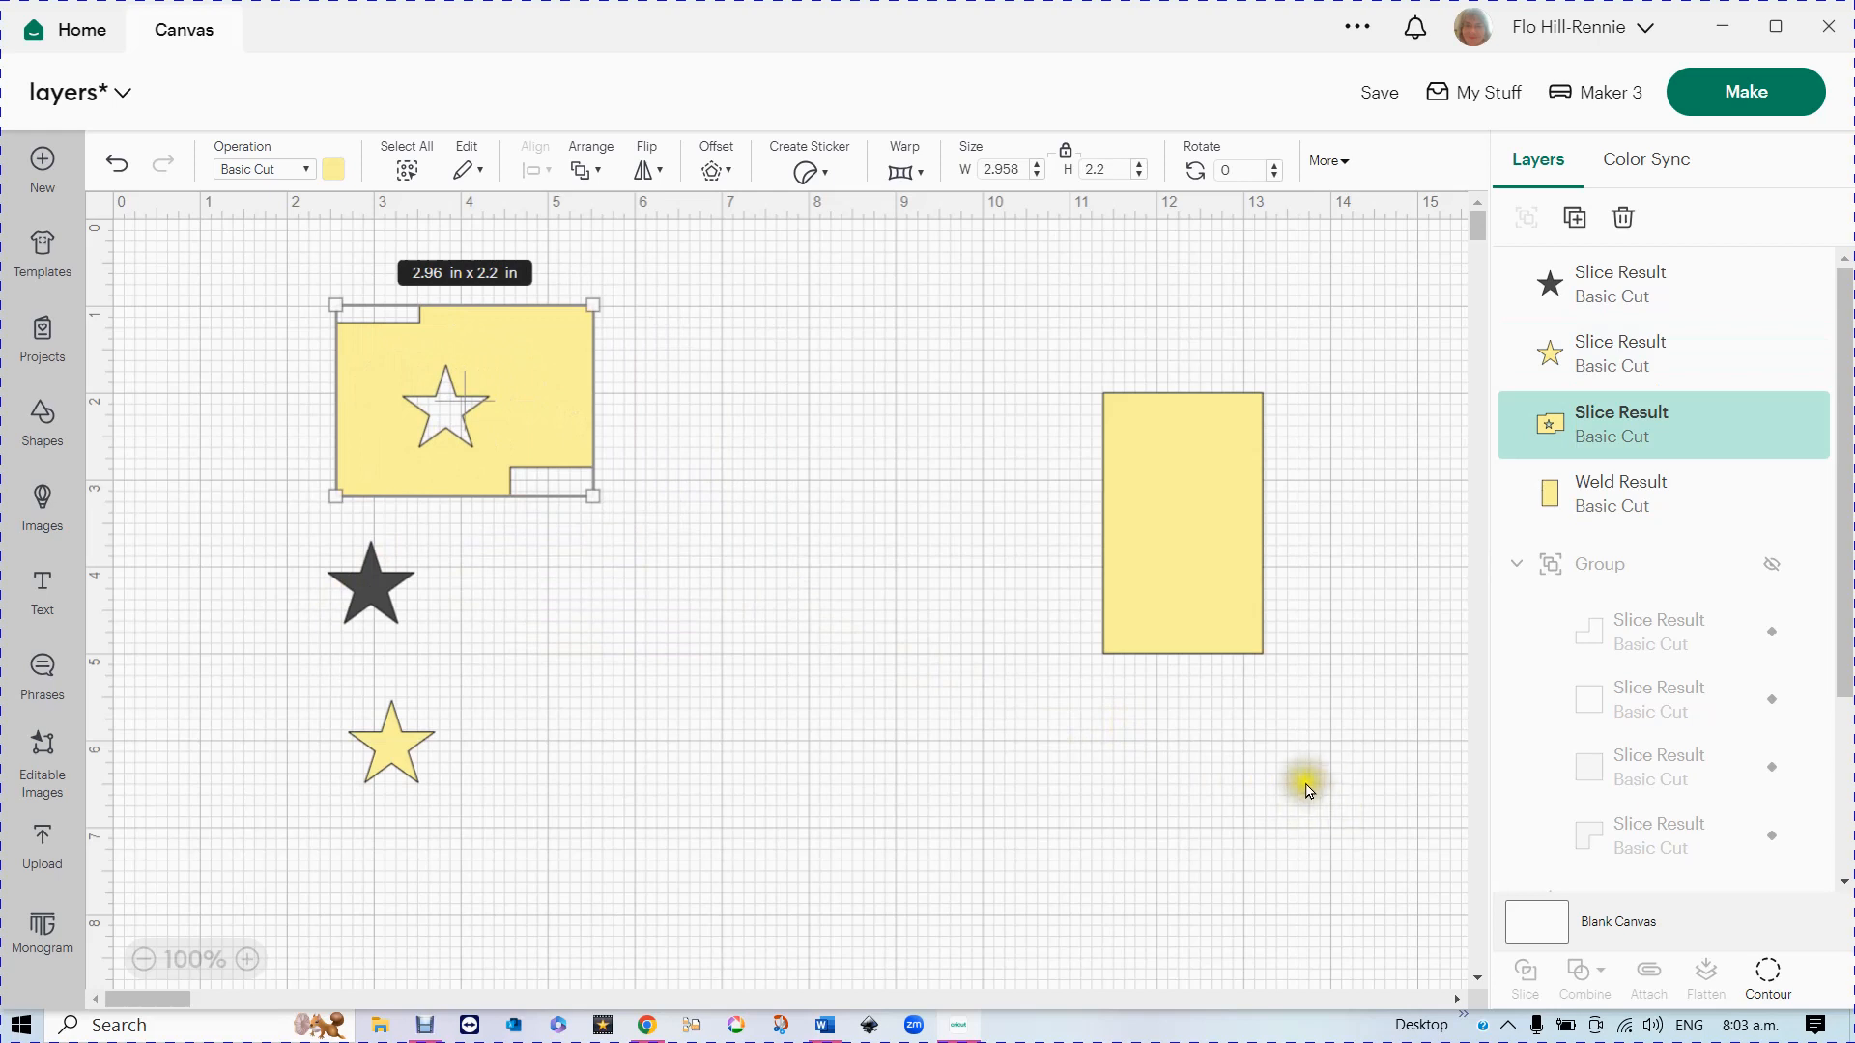
- Enlarge the welded rectangle to about 2.24 x 3.66 in and move the two loose stars side by side into the open area beside it
{"action": "left_click_drag", "start_coordinate": [1165, 614], "coordinate": [965, 692]}
{"action": "left_click_drag", "start_coordinate": [1068, 609], "coordinate": [1195, 605]}
{"action": "left_click_drag", "start_coordinate": [394, 741], "coordinate": [833, 640]}
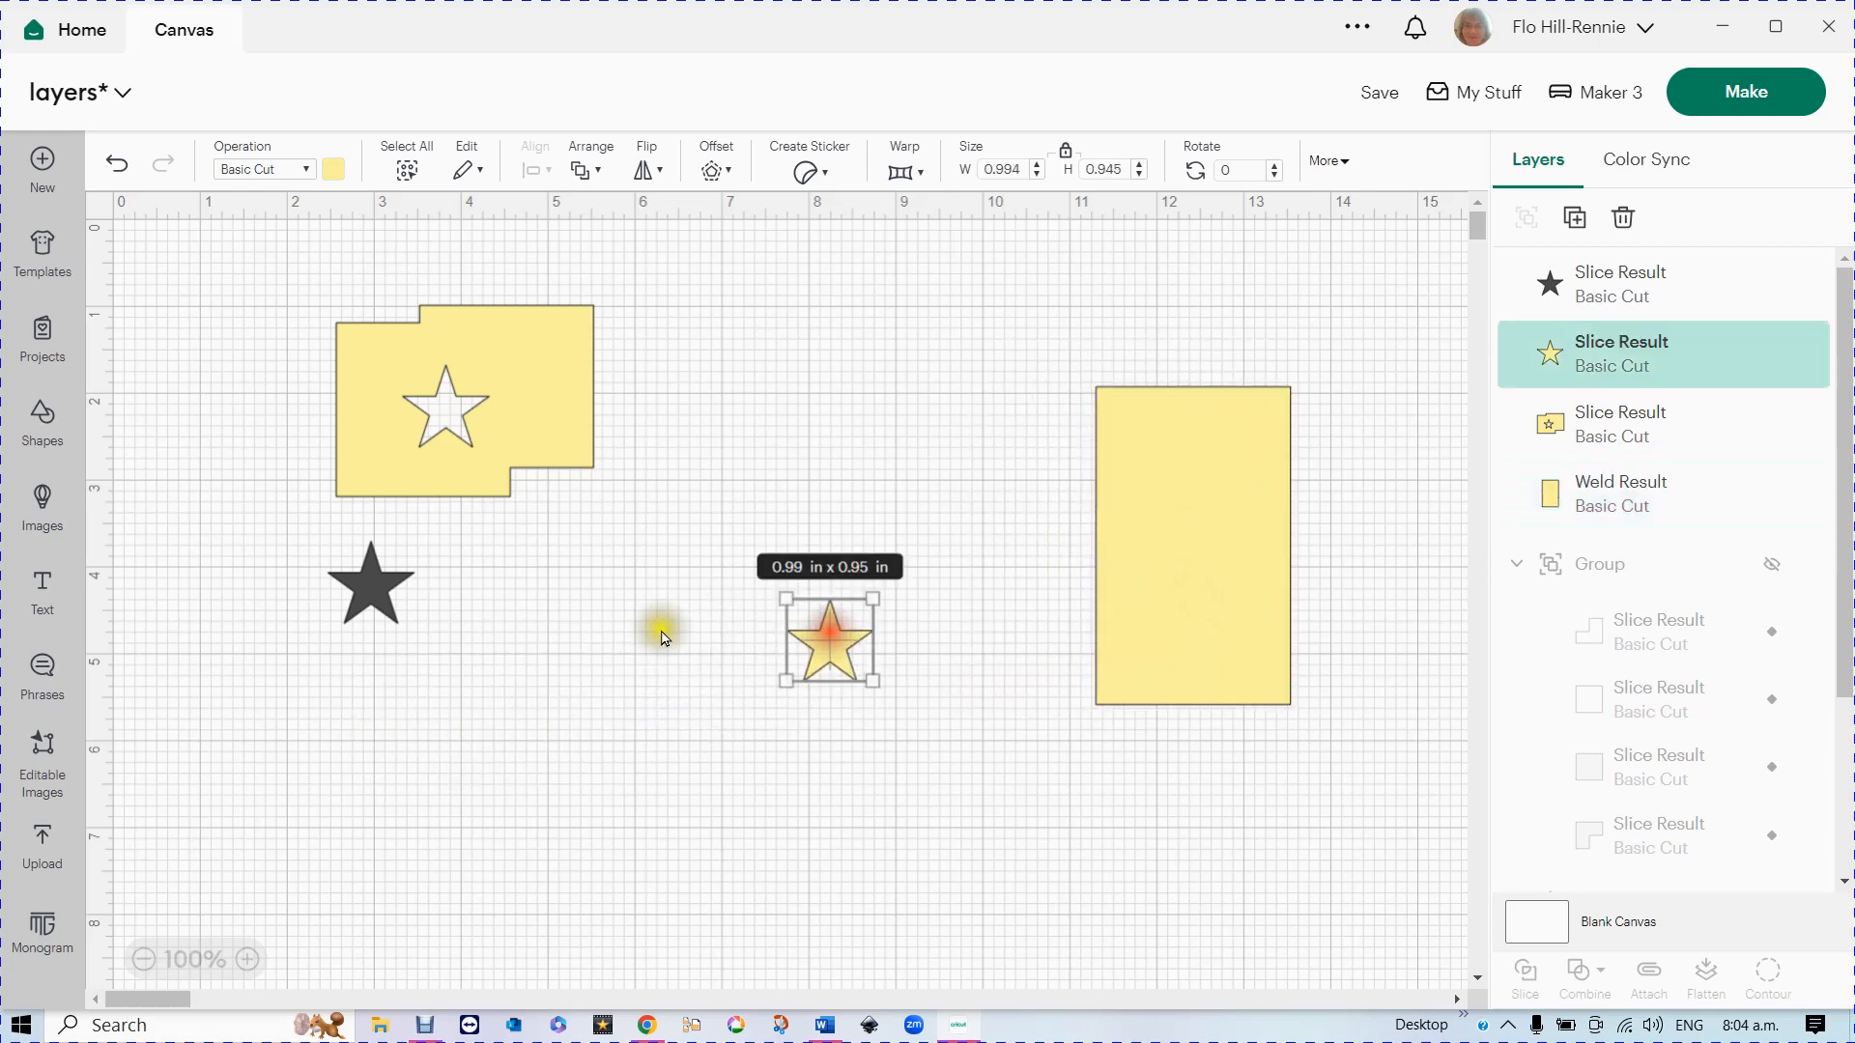
{"action": "left_click_drag", "start_coordinate": [358, 596], "coordinate": [649, 667]}
{"action": "left_click_drag", "start_coordinate": [833, 662], "coordinate": [794, 645]}
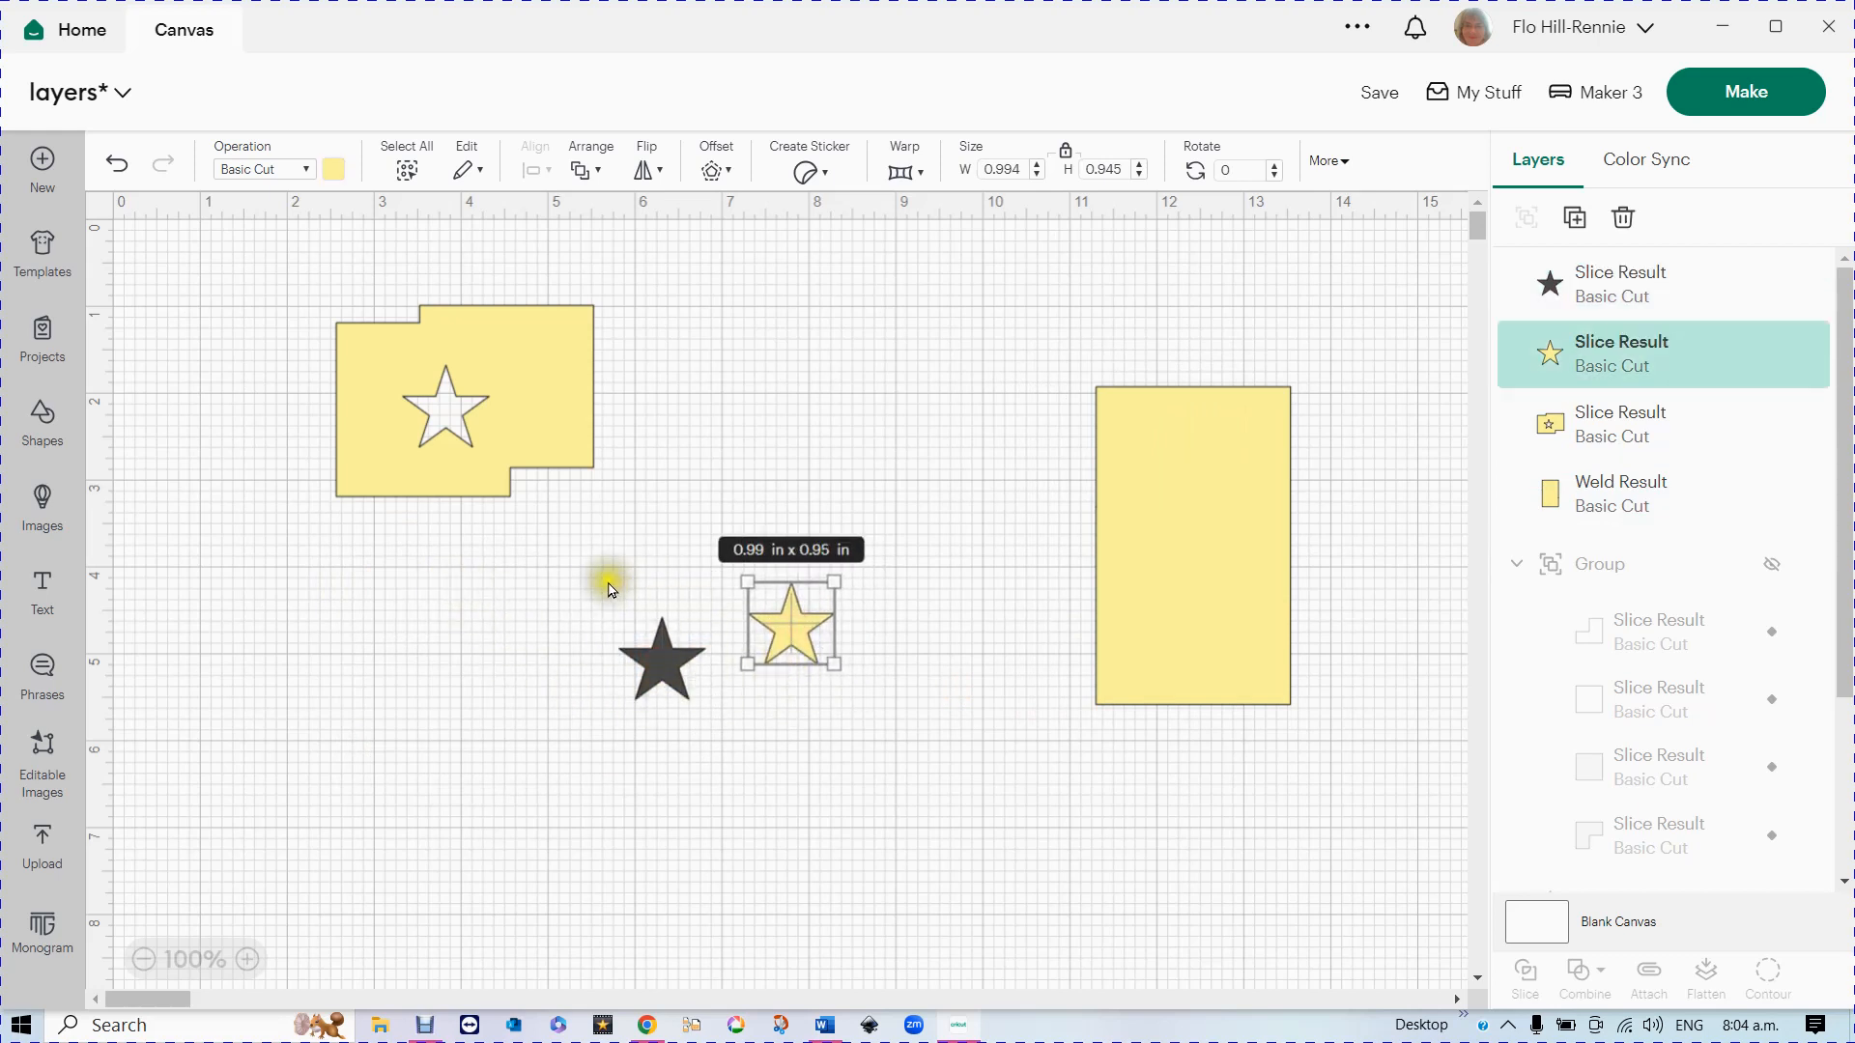
- Duplicate the dark and yellow stars together and arrange the four stars in a loose two-by-two cluster
{"action": "left_click_drag", "start_coordinate": [615, 552], "coordinate": [842, 755]}
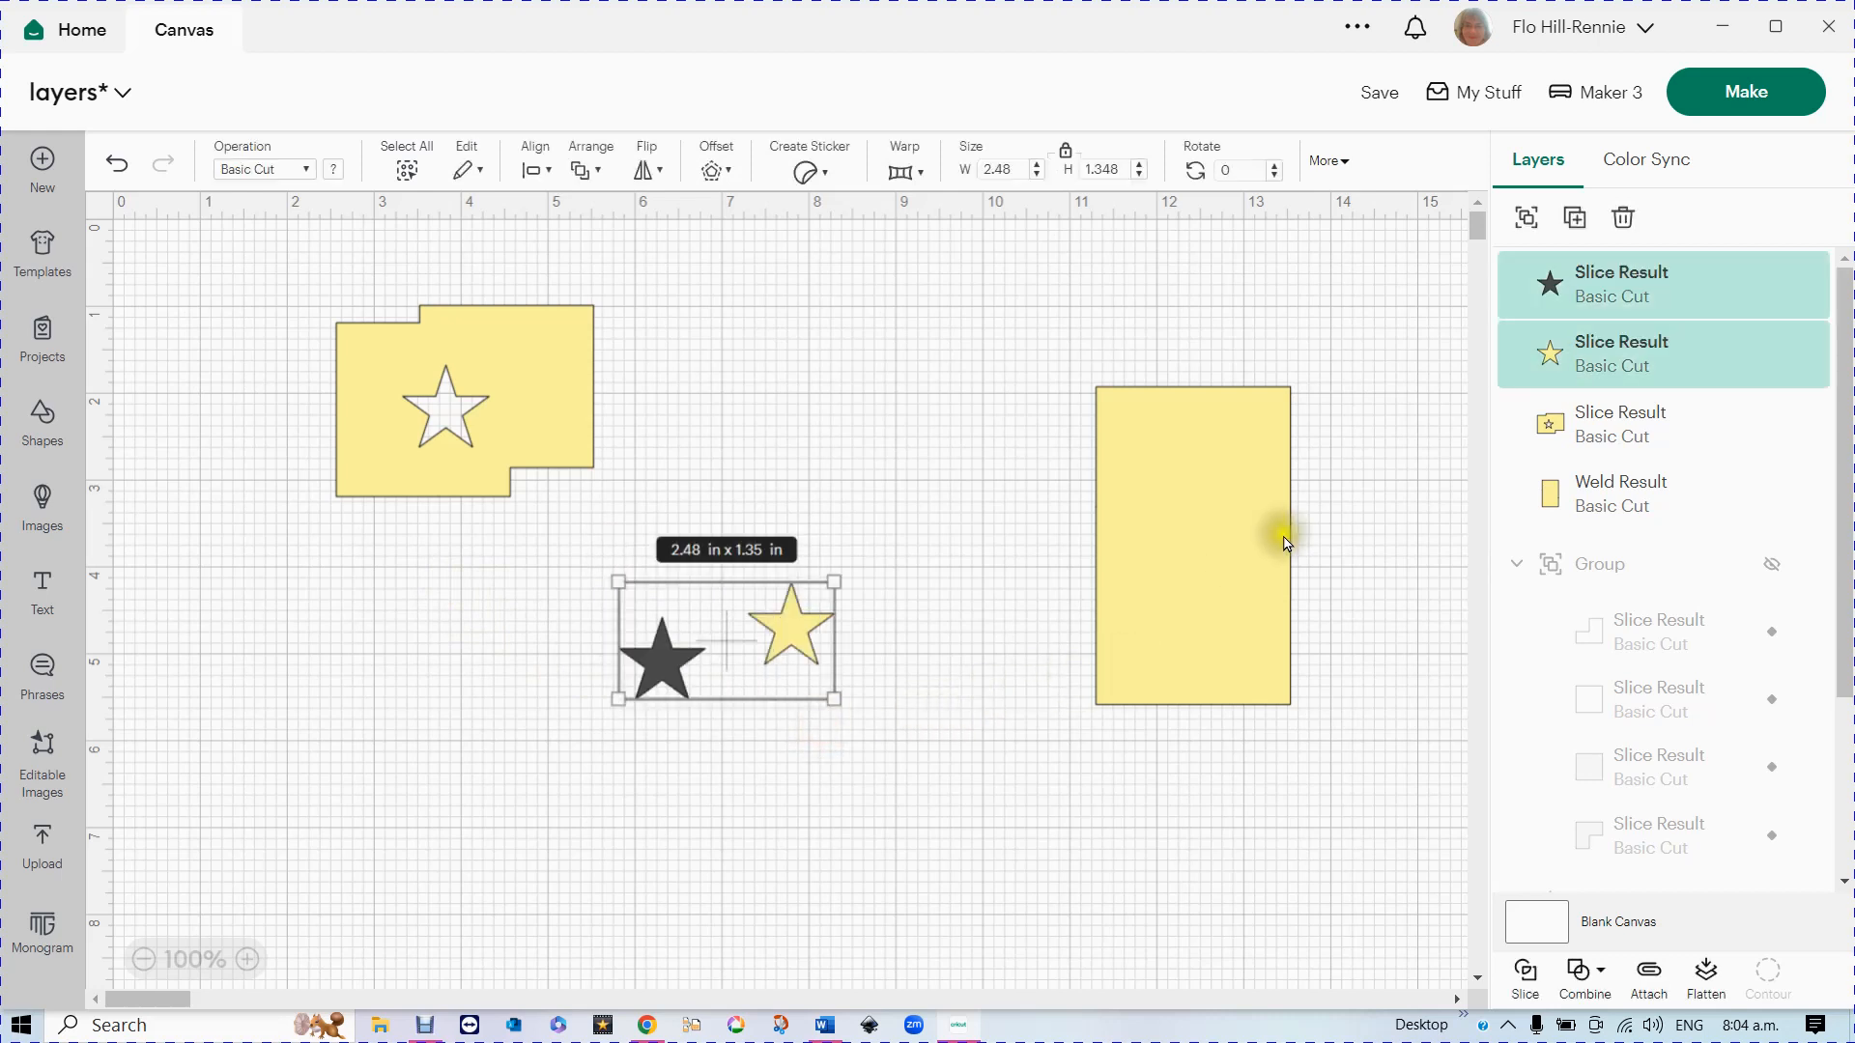
{"action": "left_click", "coordinate": [1576, 218]}
{"action": "left_click_drag", "start_coordinate": [242, 395], "coordinate": [715, 553]}
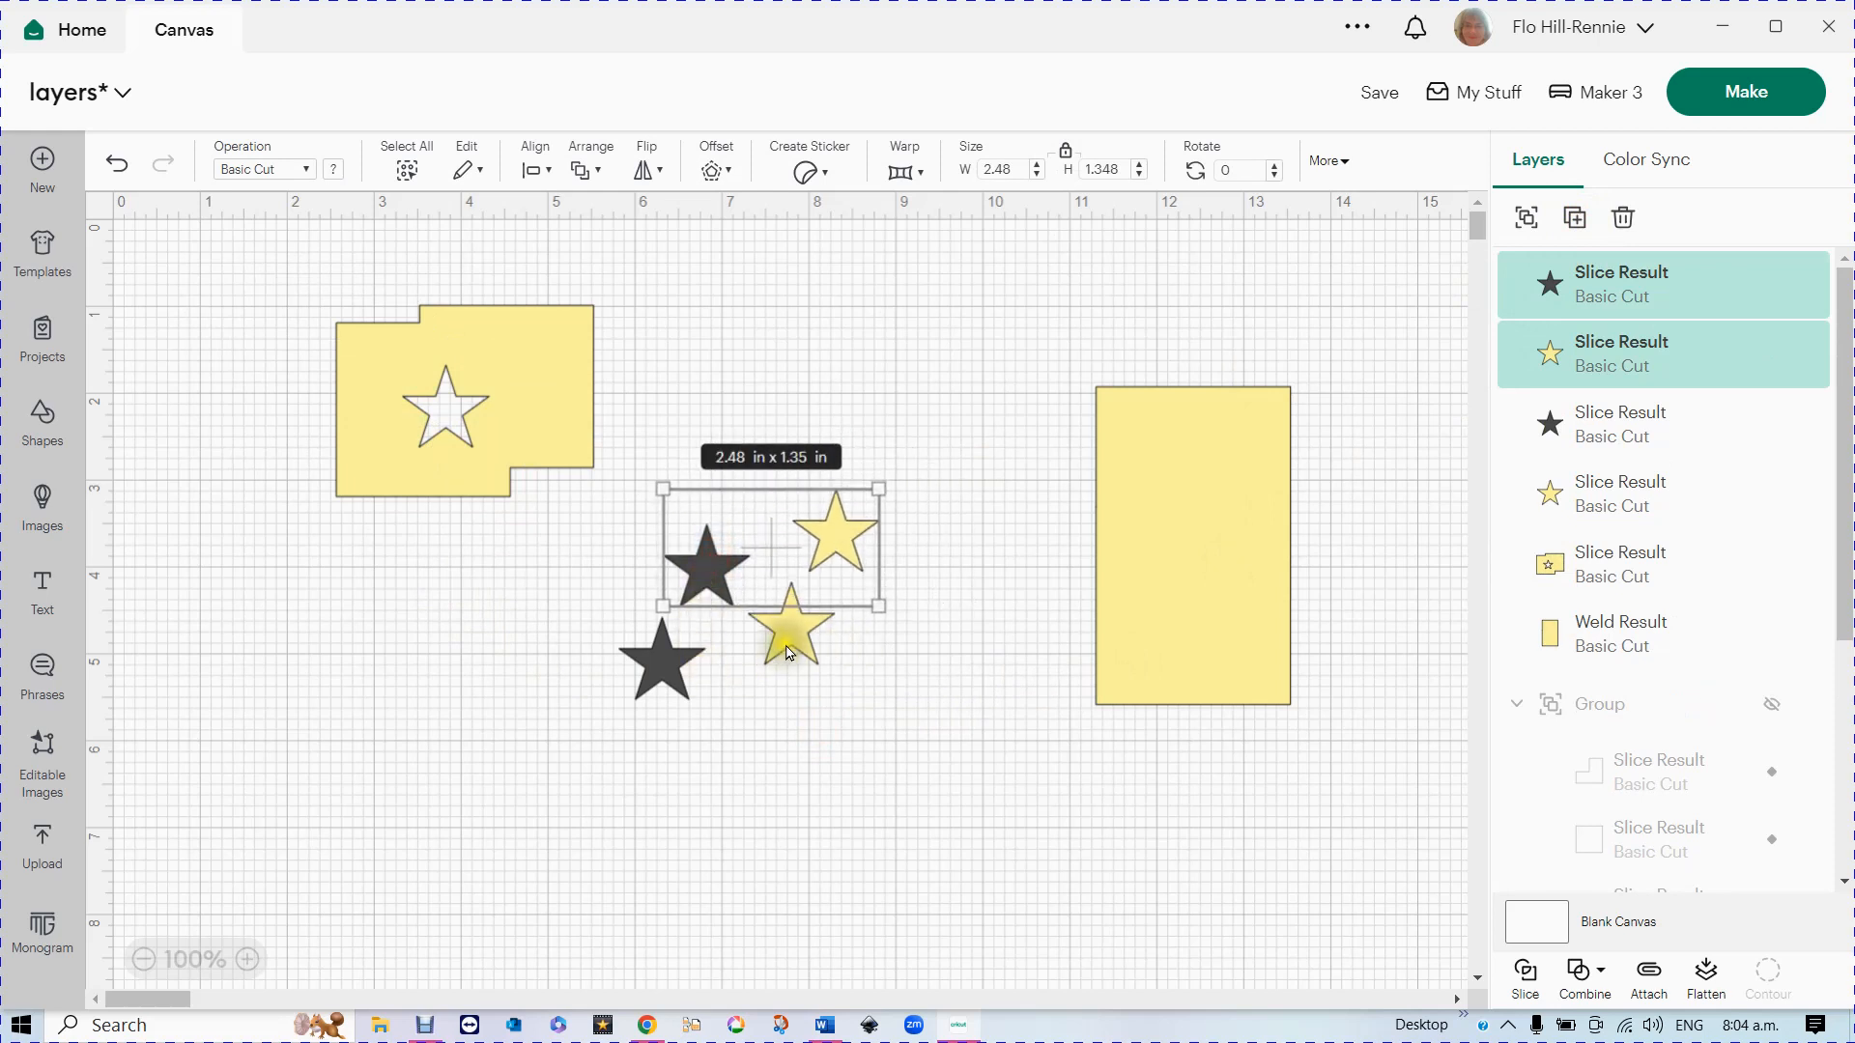
{"action": "left_click_drag", "start_coordinate": [788, 637], "coordinate": [820, 663]}
{"action": "left_click_drag", "start_coordinate": [674, 669], "coordinate": [722, 676]}
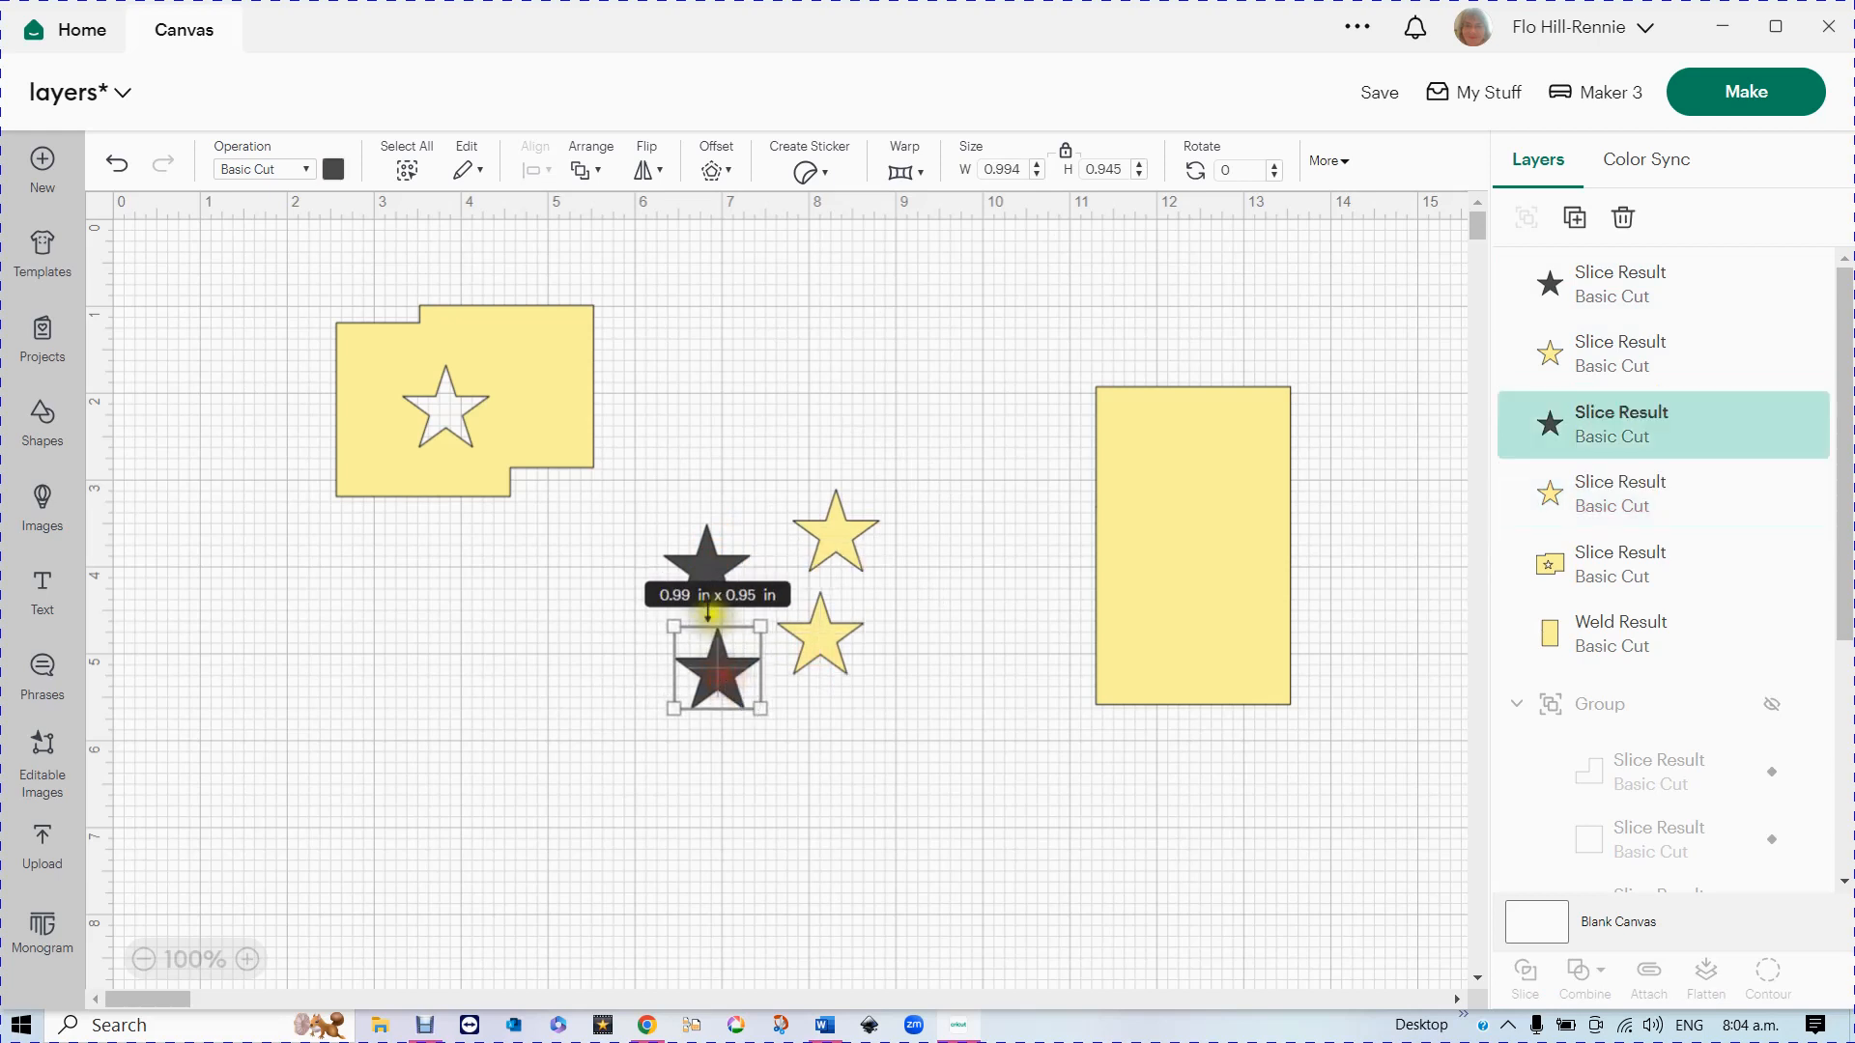
{"action": "left_click", "coordinate": [711, 570]}
{"action": "left_click_drag", "start_coordinate": [722, 560], "coordinate": [719, 567]}
{"action": "left_click", "coordinate": [836, 545]}
{"action": "left_click_drag", "start_coordinate": [837, 546], "coordinate": [814, 548]}
{"action": "left_click", "coordinate": [836, 649]}
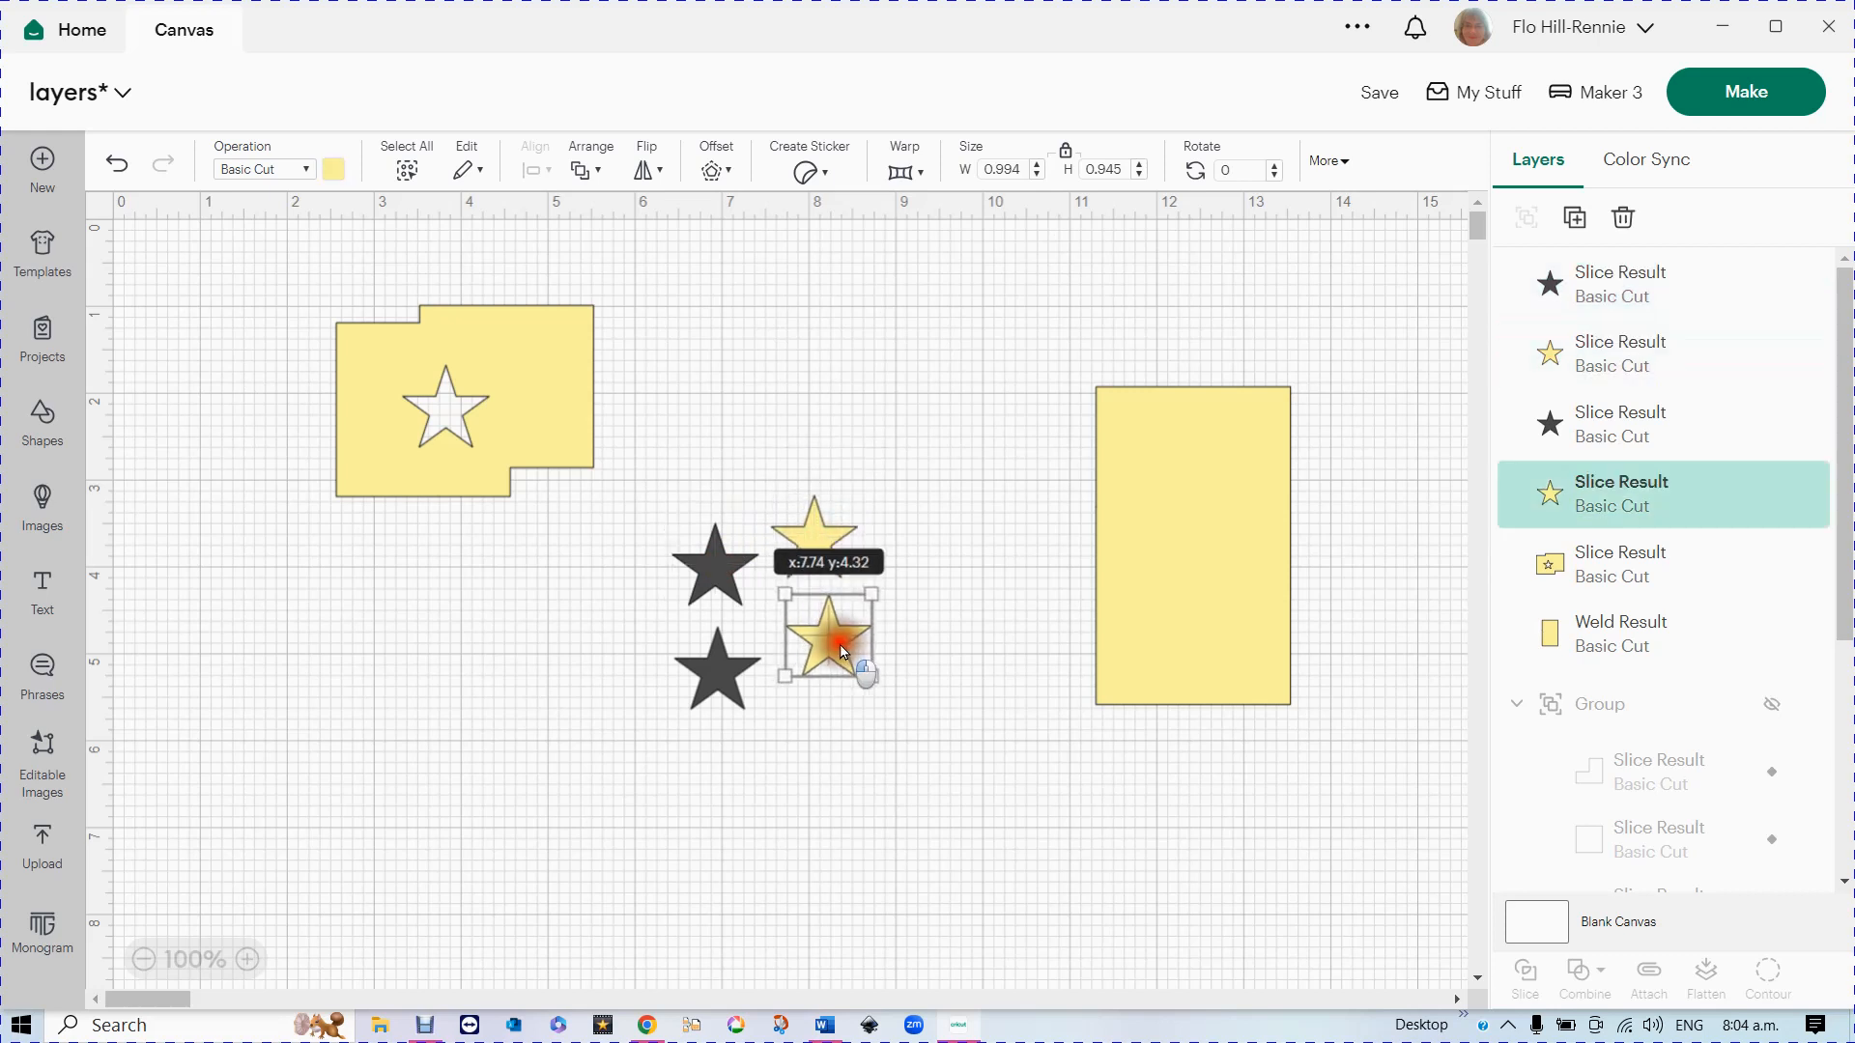
{"action": "left_click_drag", "start_coordinate": [714, 684], "coordinate": [720, 684]}
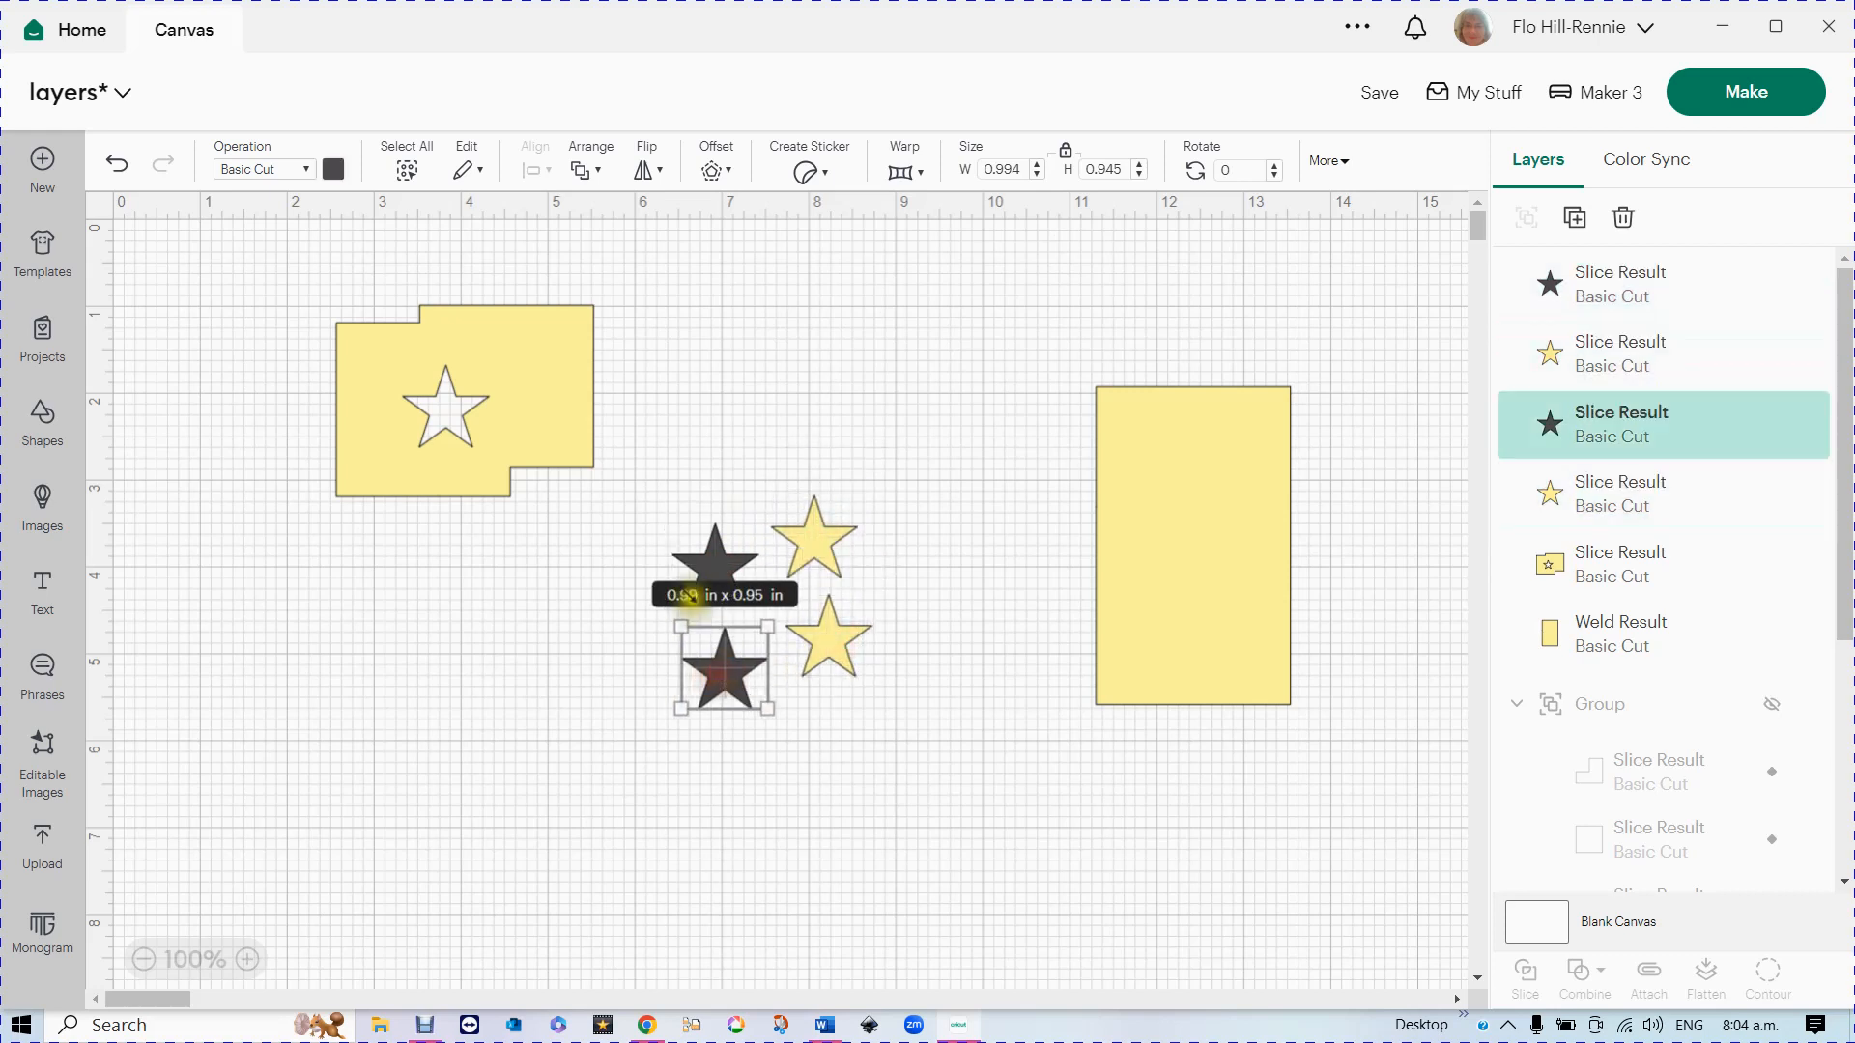
- Move the star-cut shape farther from the stars and widen the welded rectangle to about 3.65 in
{"action": "left_click_drag", "start_coordinate": [539, 386], "coordinate": [457, 398]}
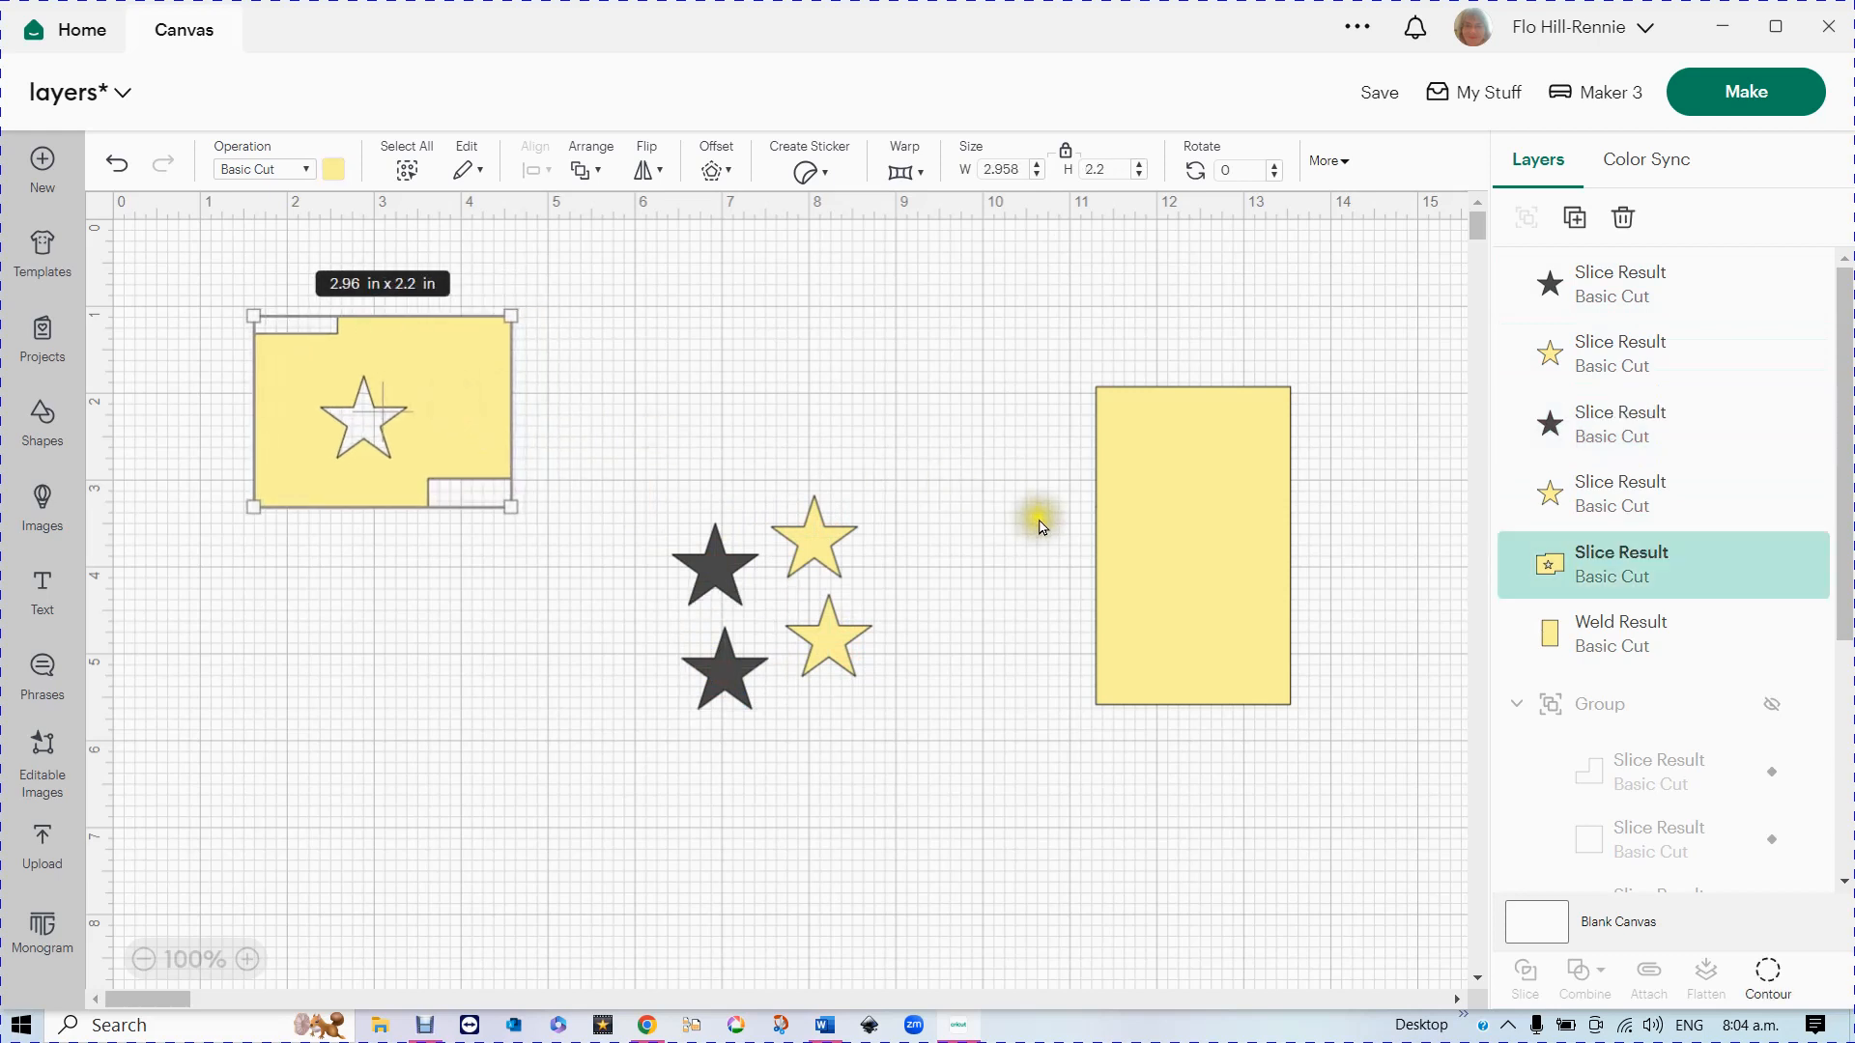
{"action": "left_click", "coordinate": [1099, 547]}
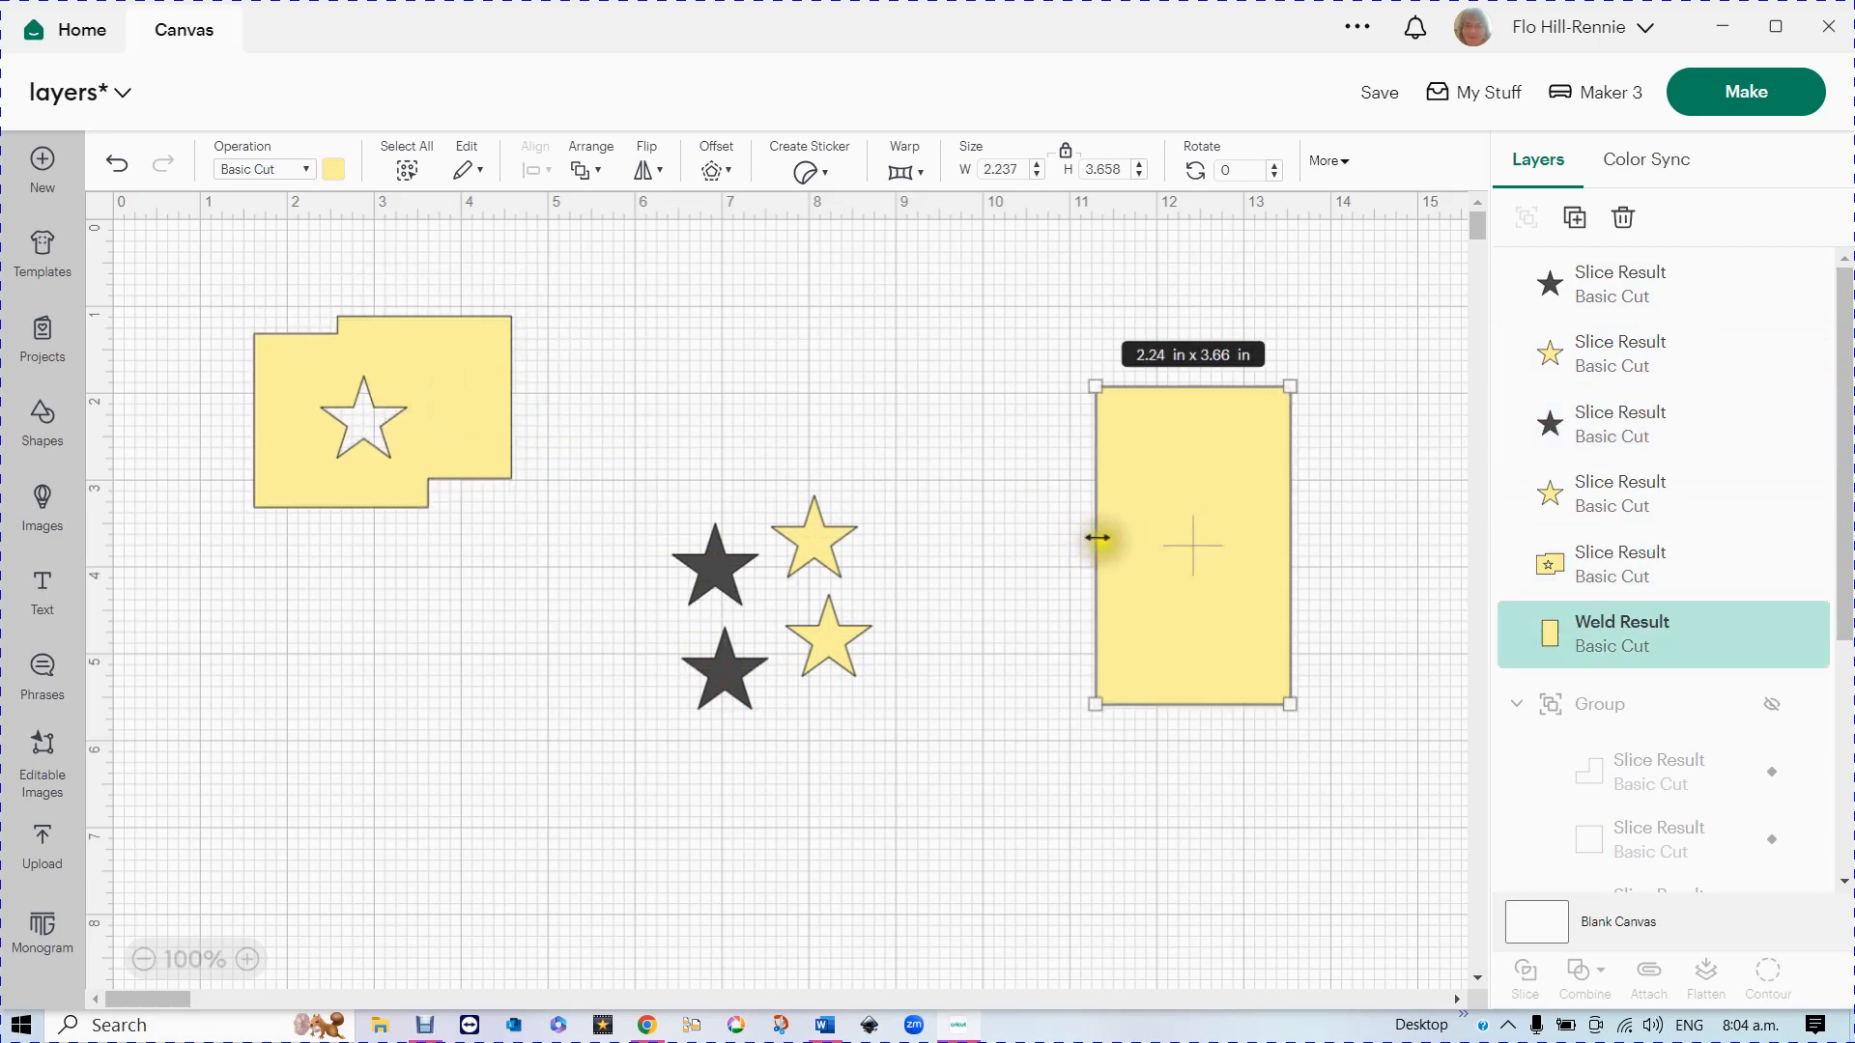
{"action": "left_click_drag", "start_coordinate": [1097, 538], "coordinate": [971, 550]}
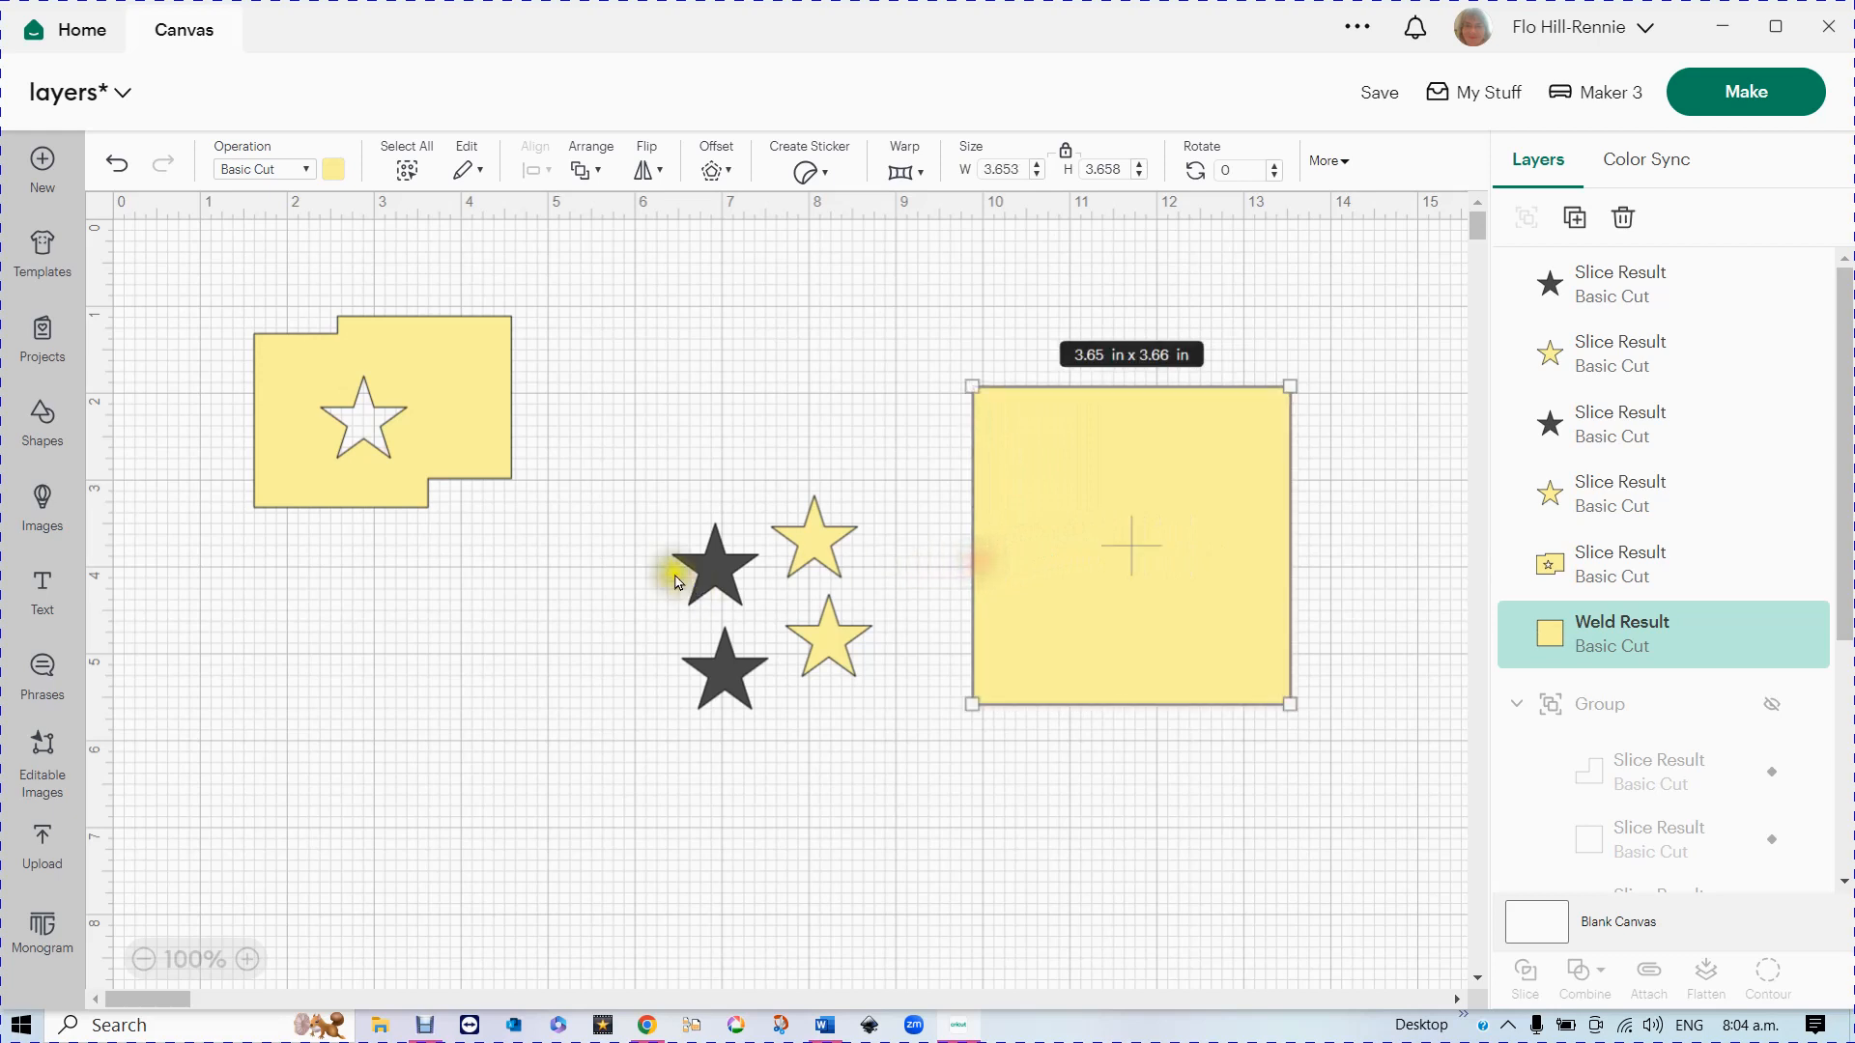
- Weld the four stars into one layer and shift the welded star set slightly down
{"action": "left_click_drag", "start_coordinate": [662, 437], "coordinate": [916, 765]}
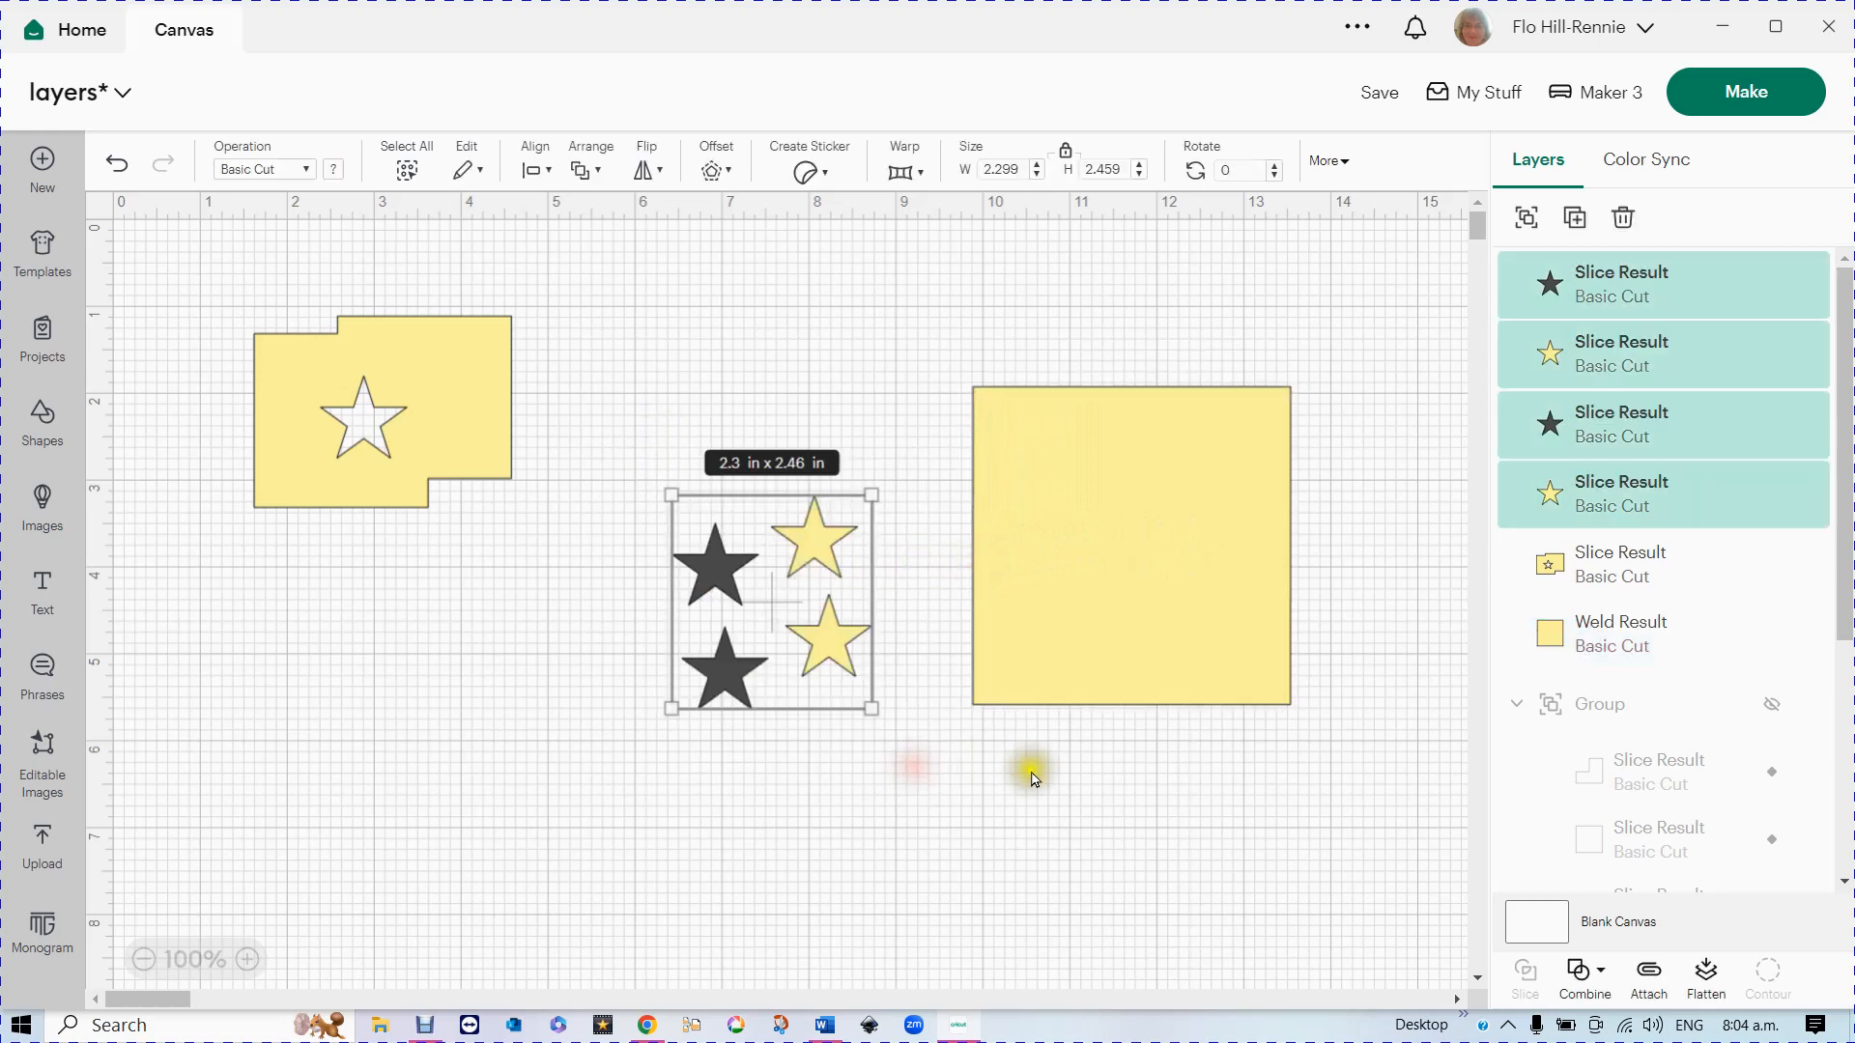
{"action": "left_click", "coordinate": [1584, 985]}
{"action": "left_click", "coordinate": [1621, 722]}
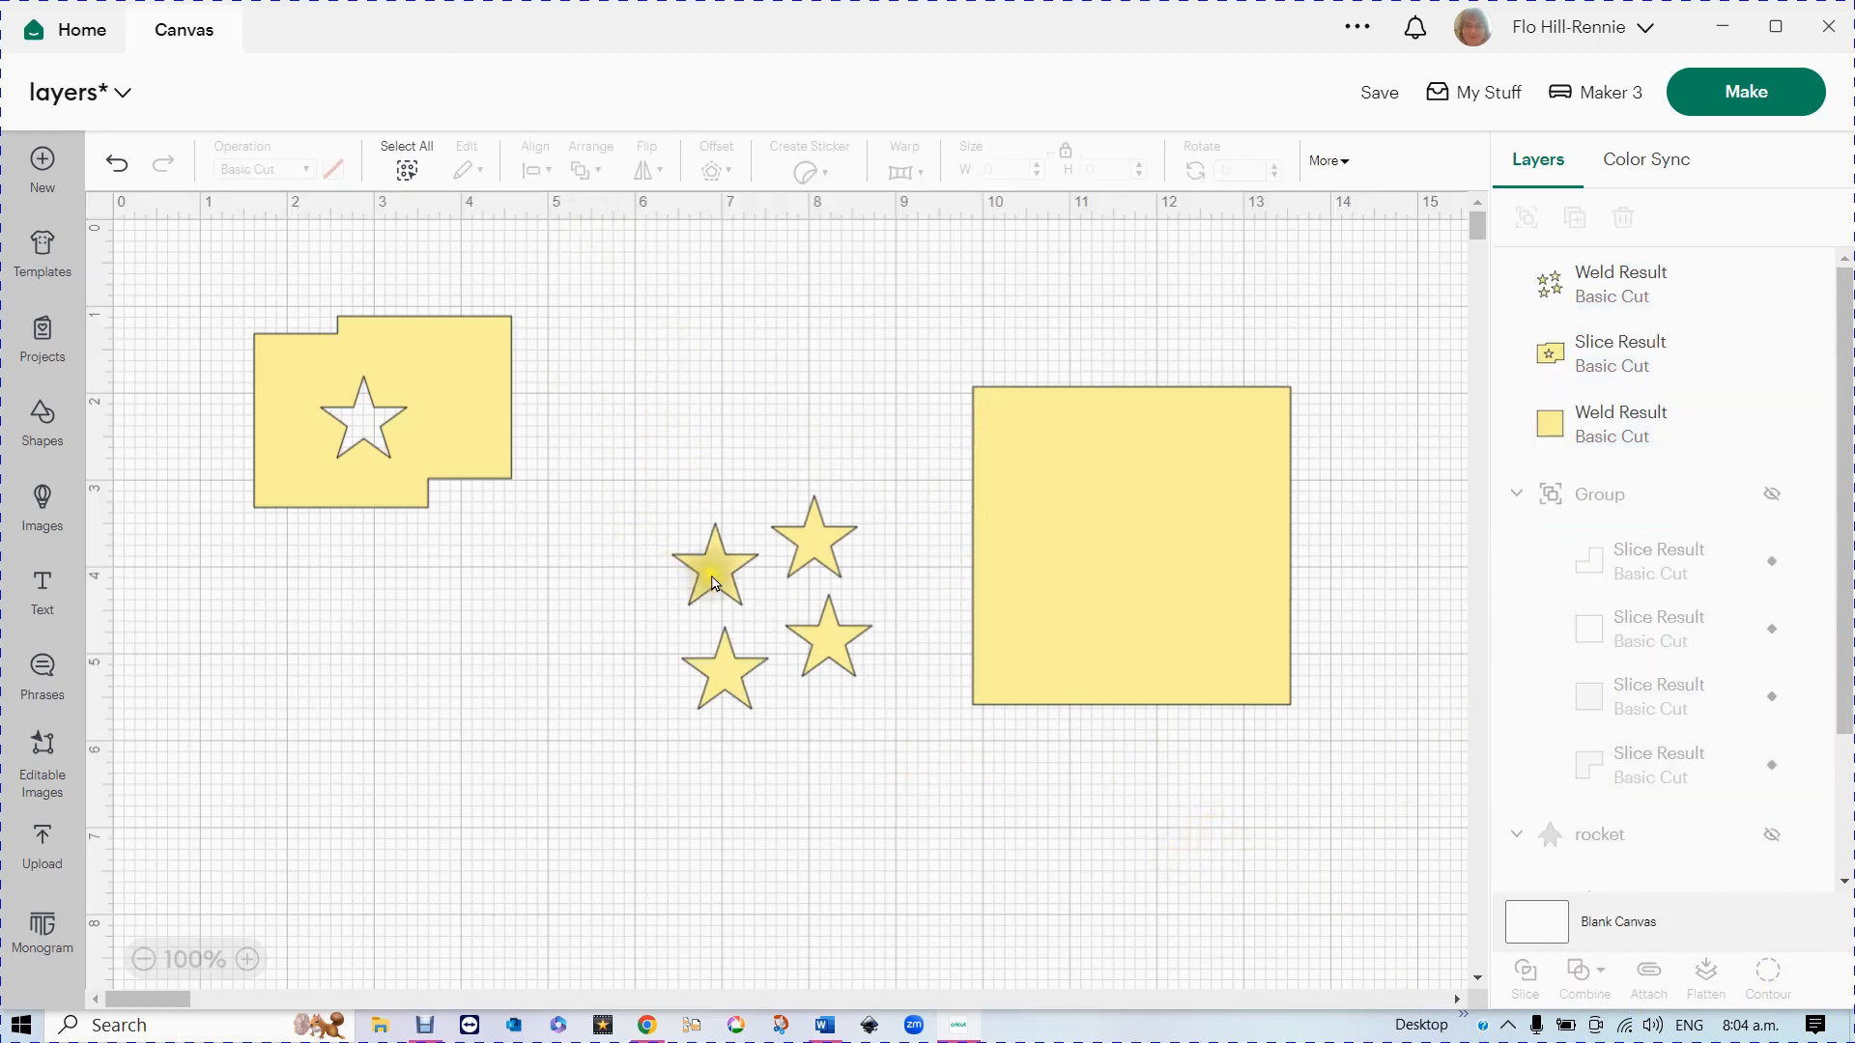
{"action": "mouse_move", "coordinate": [713, 583]}
{"action": "left_mouse_down"}
{"action": "mouse_move", "coordinate": [957, 579]}
{"action": "mouse_move", "coordinate": [1037, 517]}
{"action": "mouse_move", "coordinate": [1063, 526]}
{"action": "mouse_move", "coordinate": [705, 579]}
{"action": "left_mouse_up"}
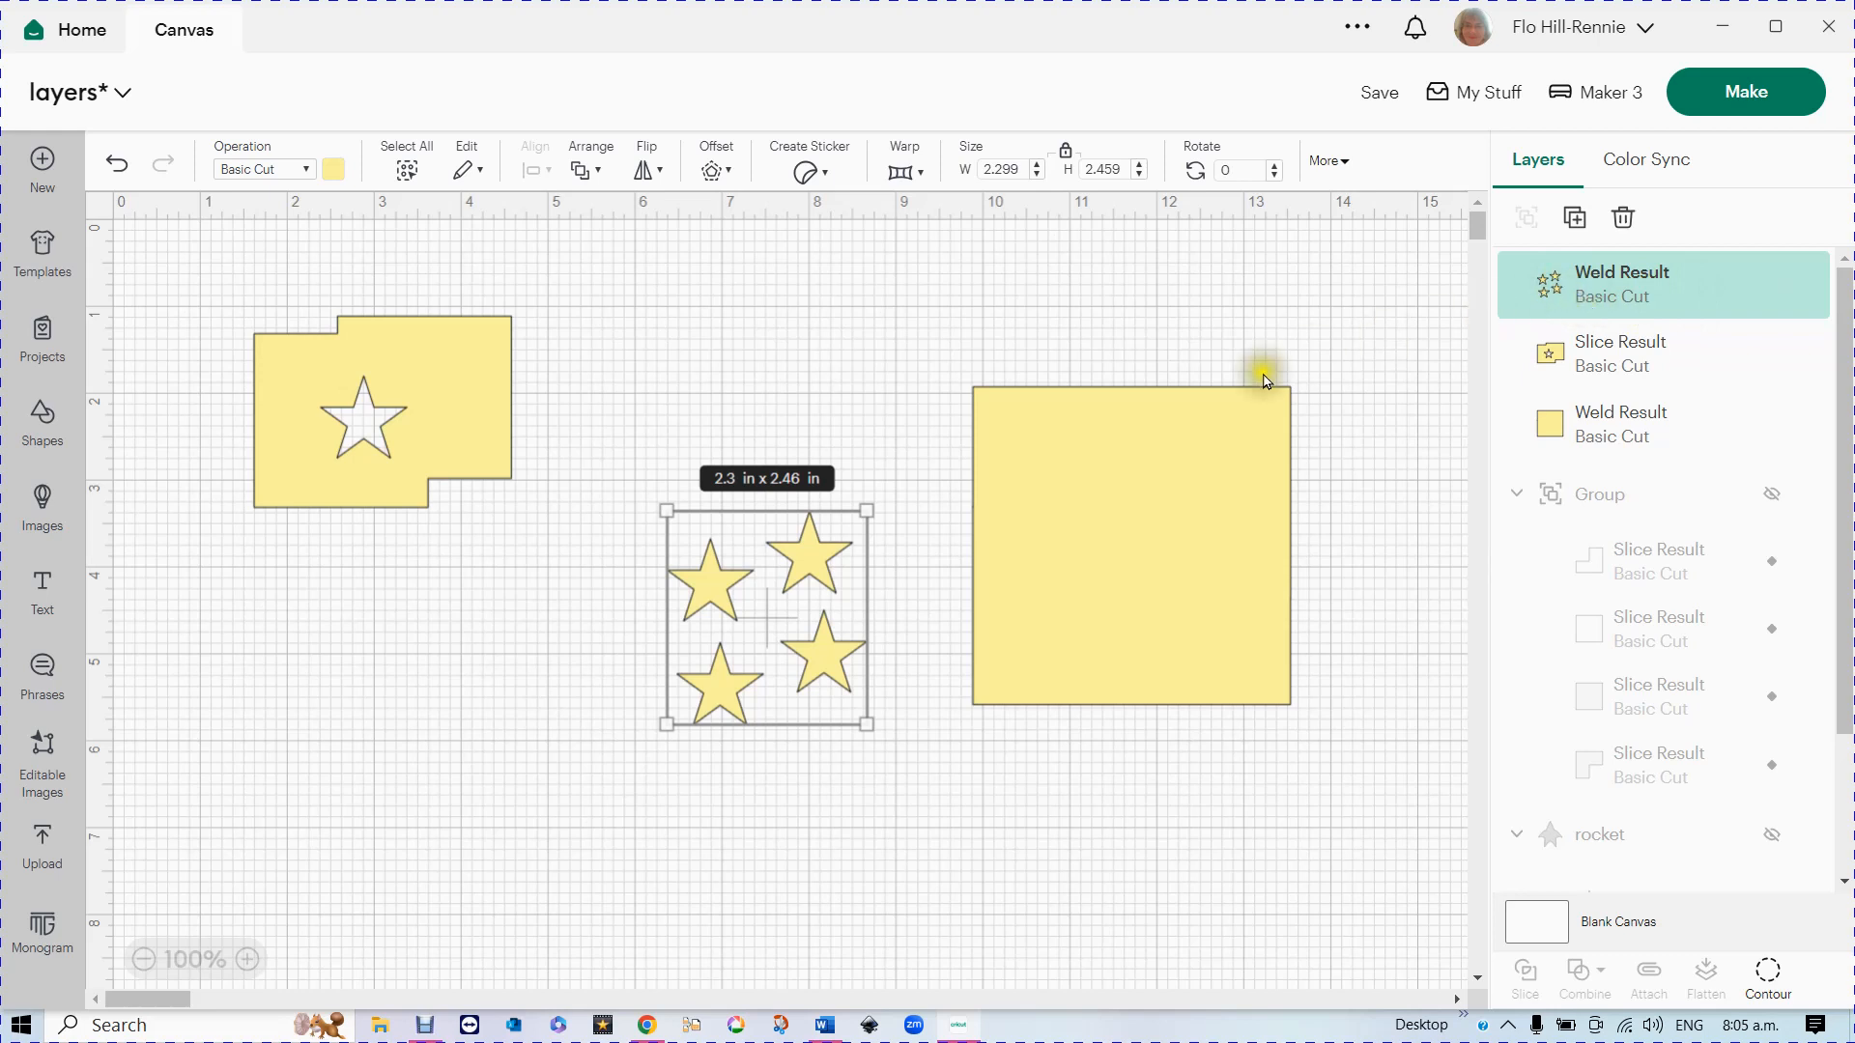
- Place the welded star set over the large yellow square and slice the two layers
{"action": "left_click_drag", "start_coordinate": [745, 663], "coordinate": [1080, 596]}
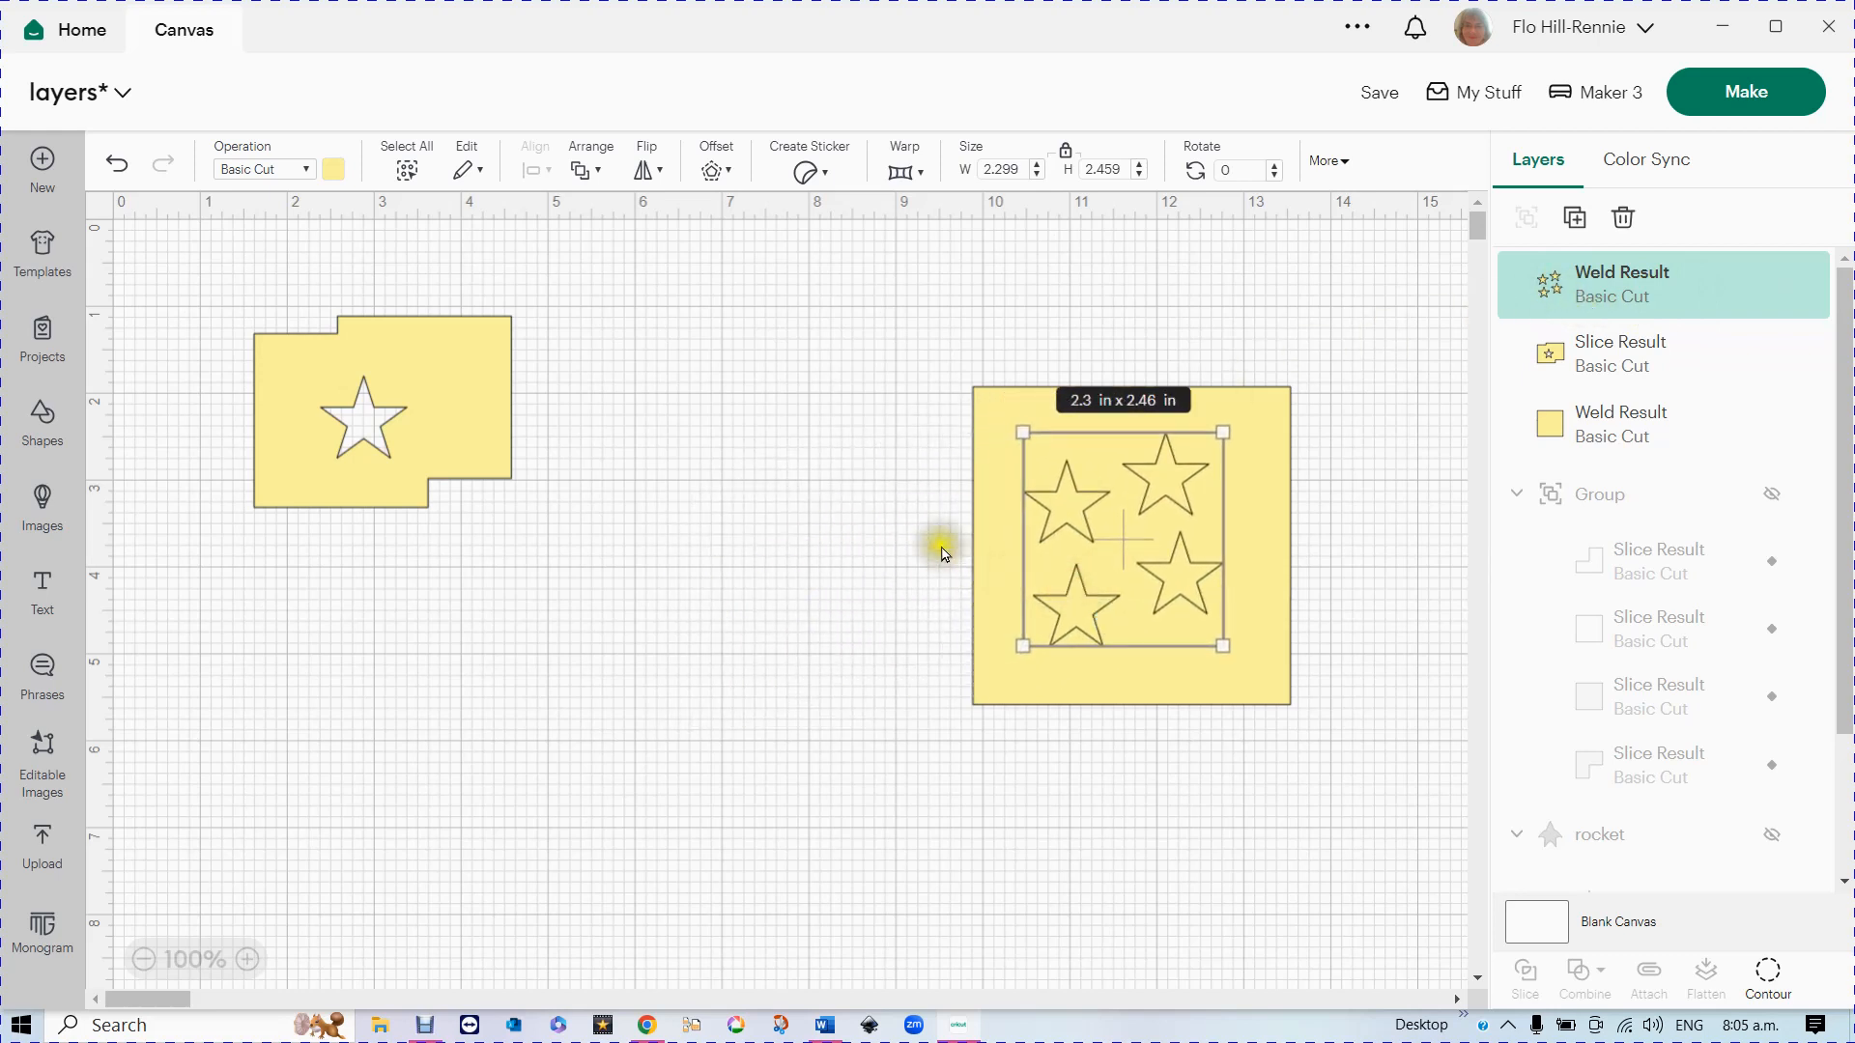
{"action": "left_click_drag", "start_coordinate": [851, 290], "coordinate": [1343, 811]}
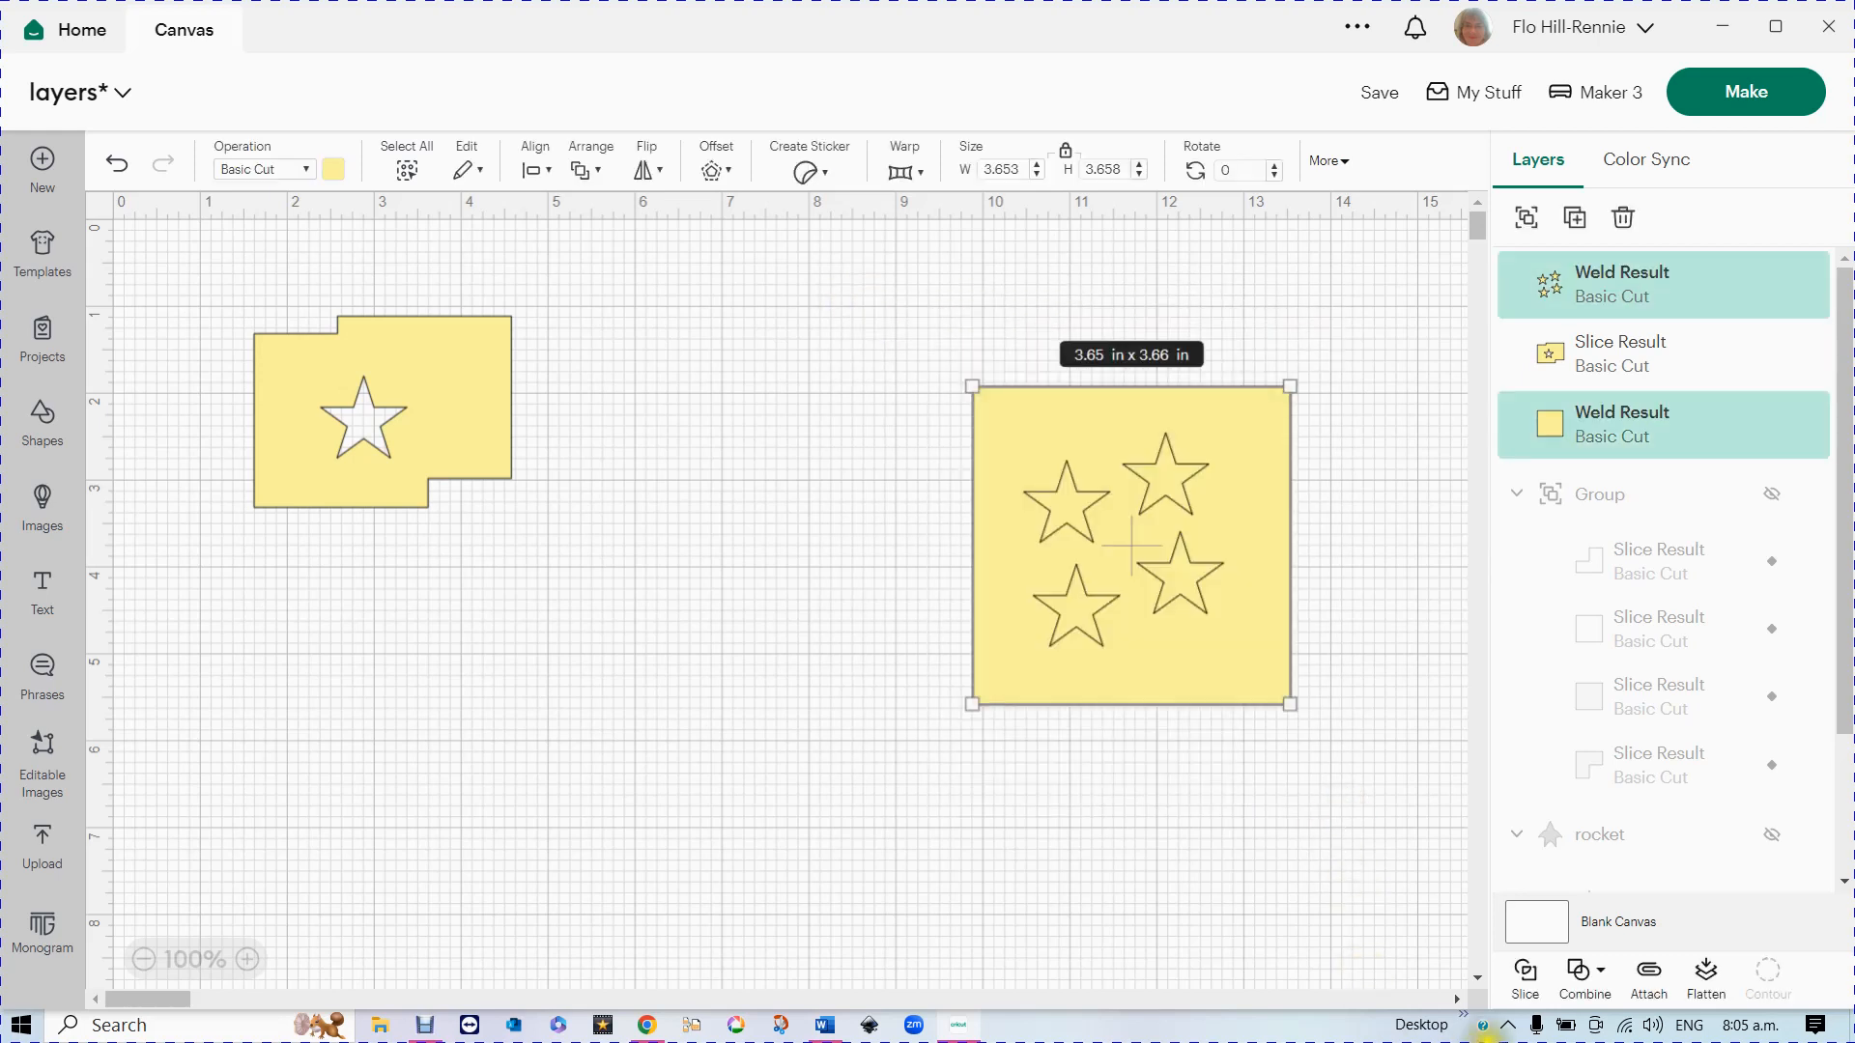
{"action": "left_click", "coordinate": [1525, 980]}
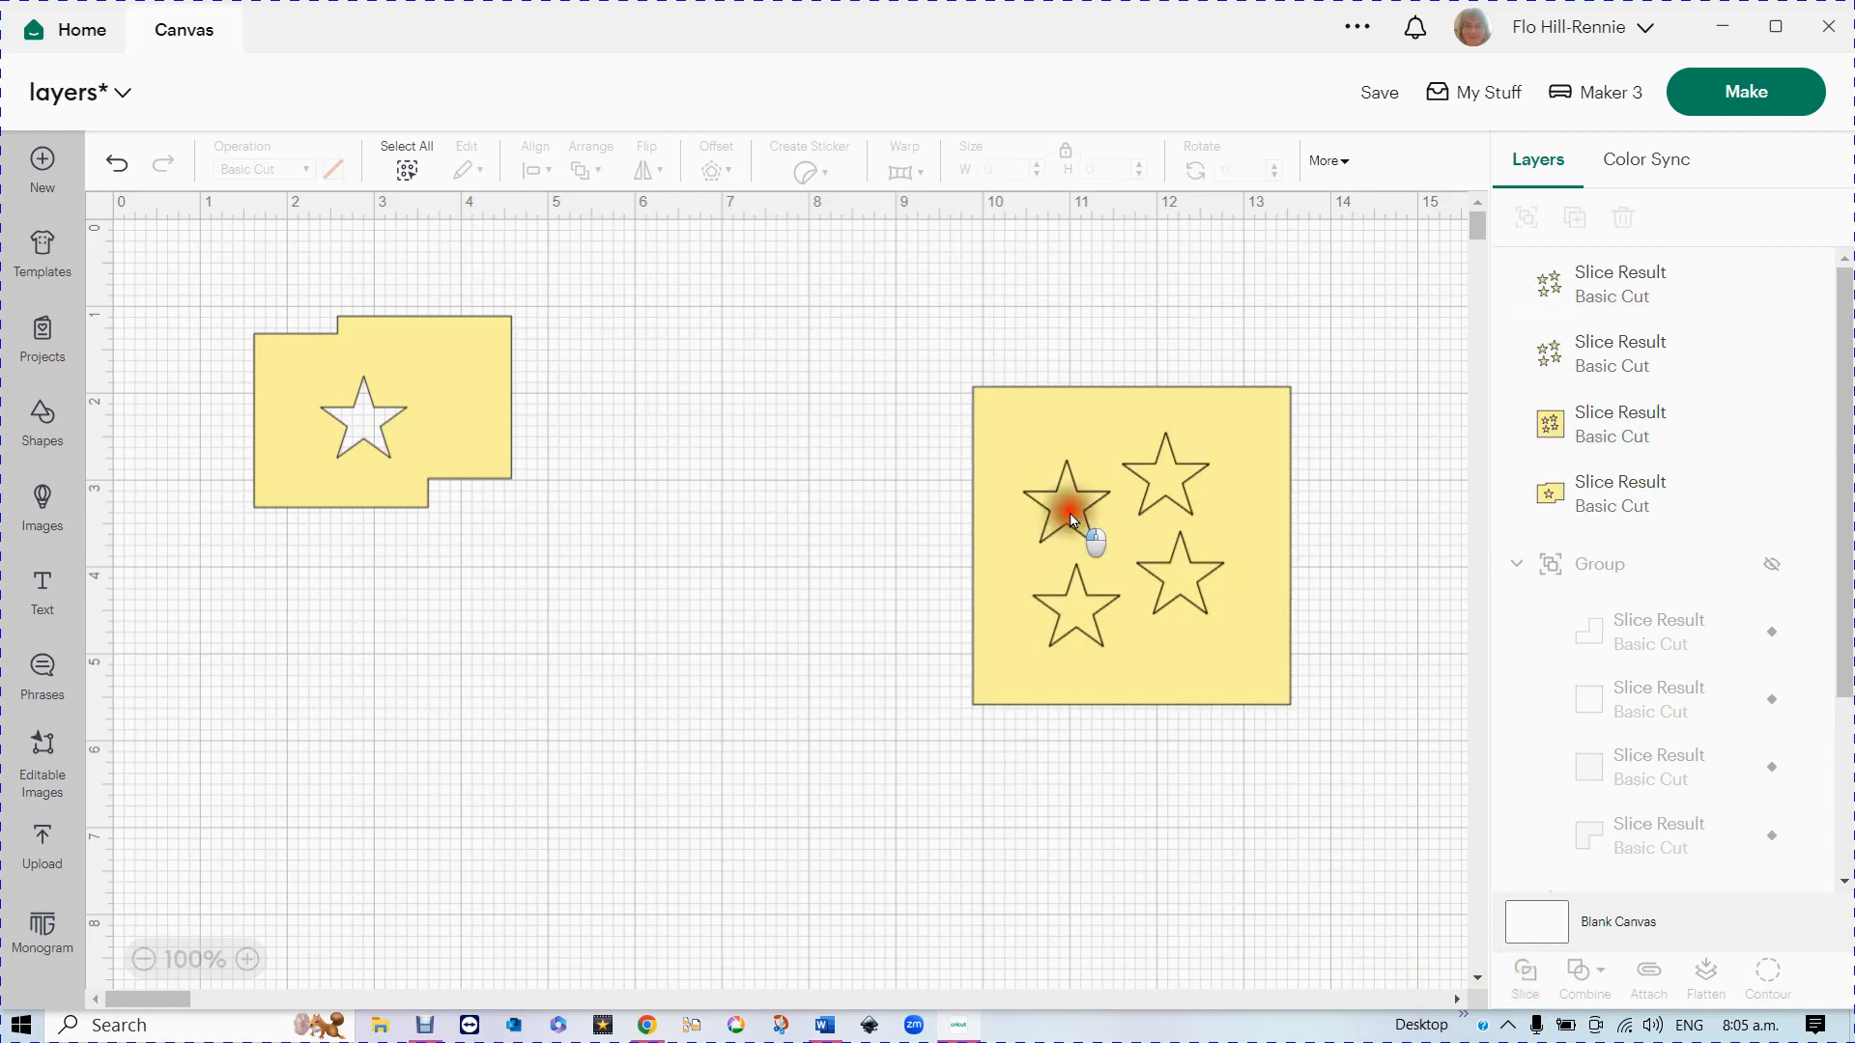
- Separate the slice results by moving both four-star sets off the square and shifting the star-cut square away from them
{"action": "left_click_drag", "start_coordinate": [1071, 519], "coordinate": [758, 551]}
{"action": "left_click_drag", "start_coordinate": [1024, 536], "coordinate": [724, 322]}
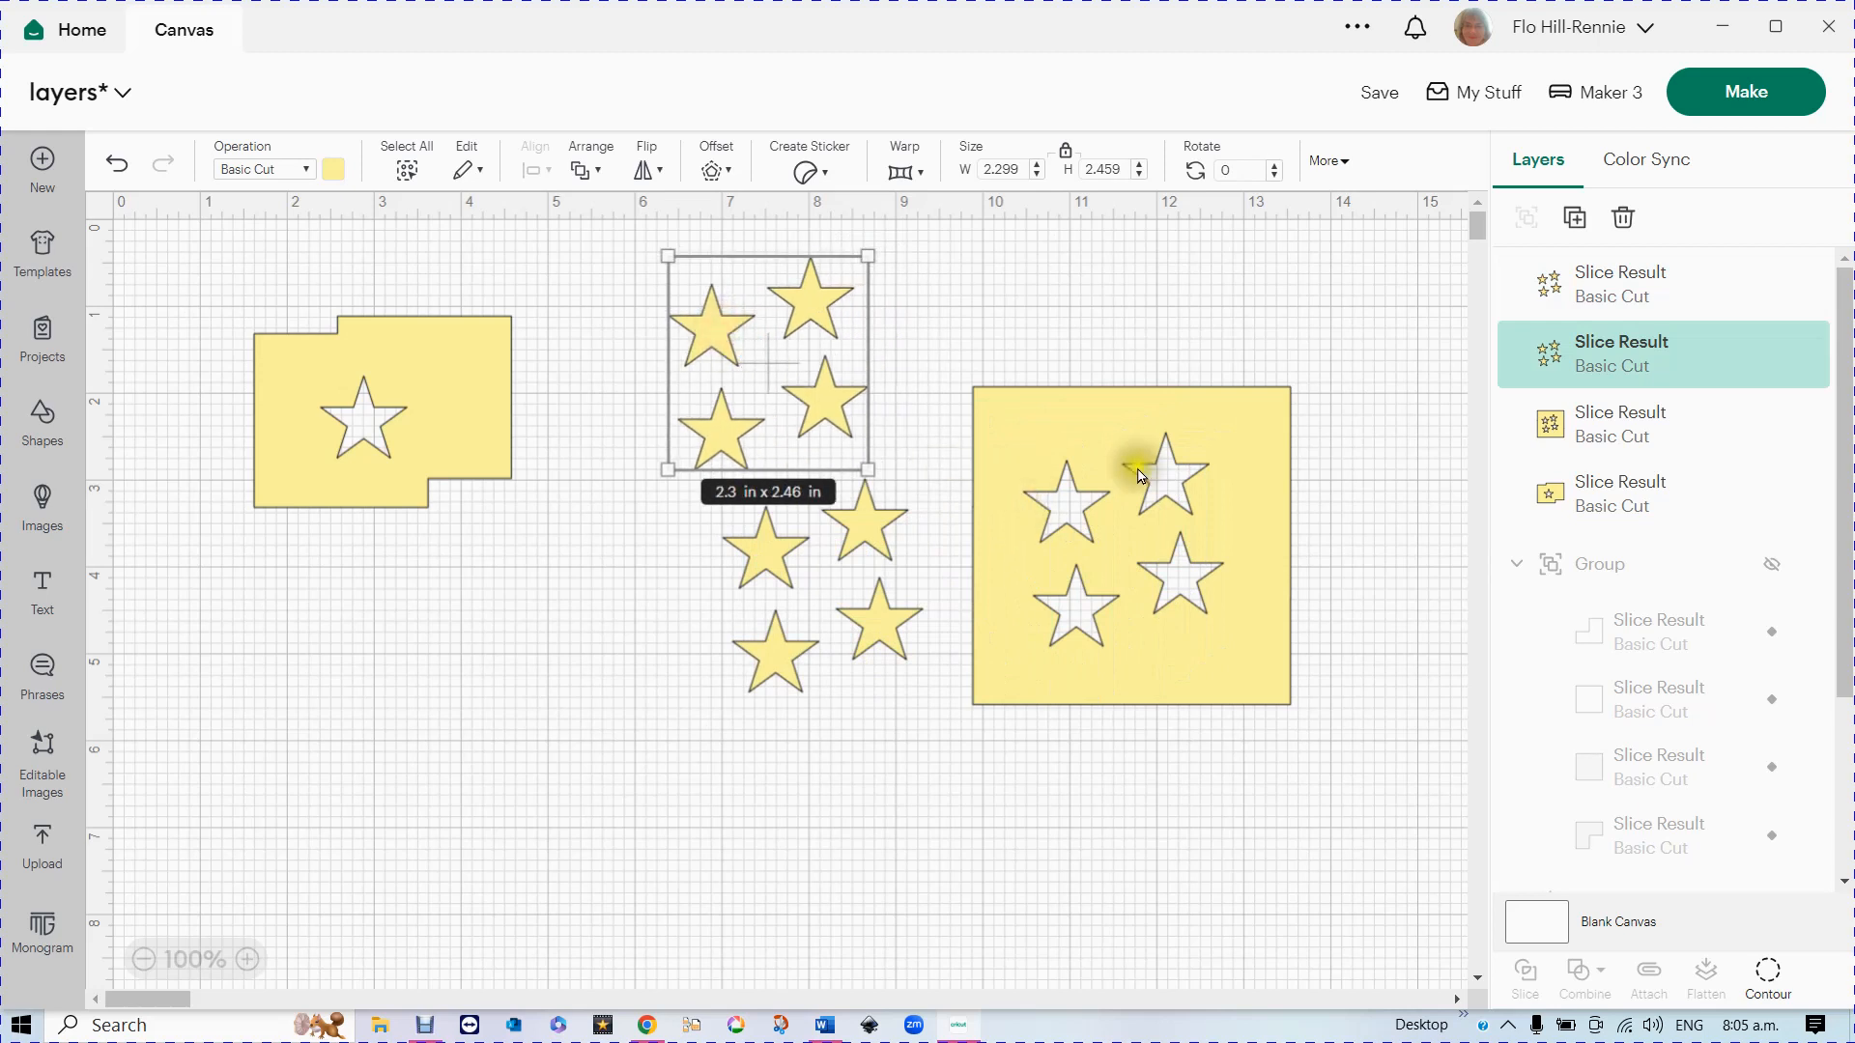
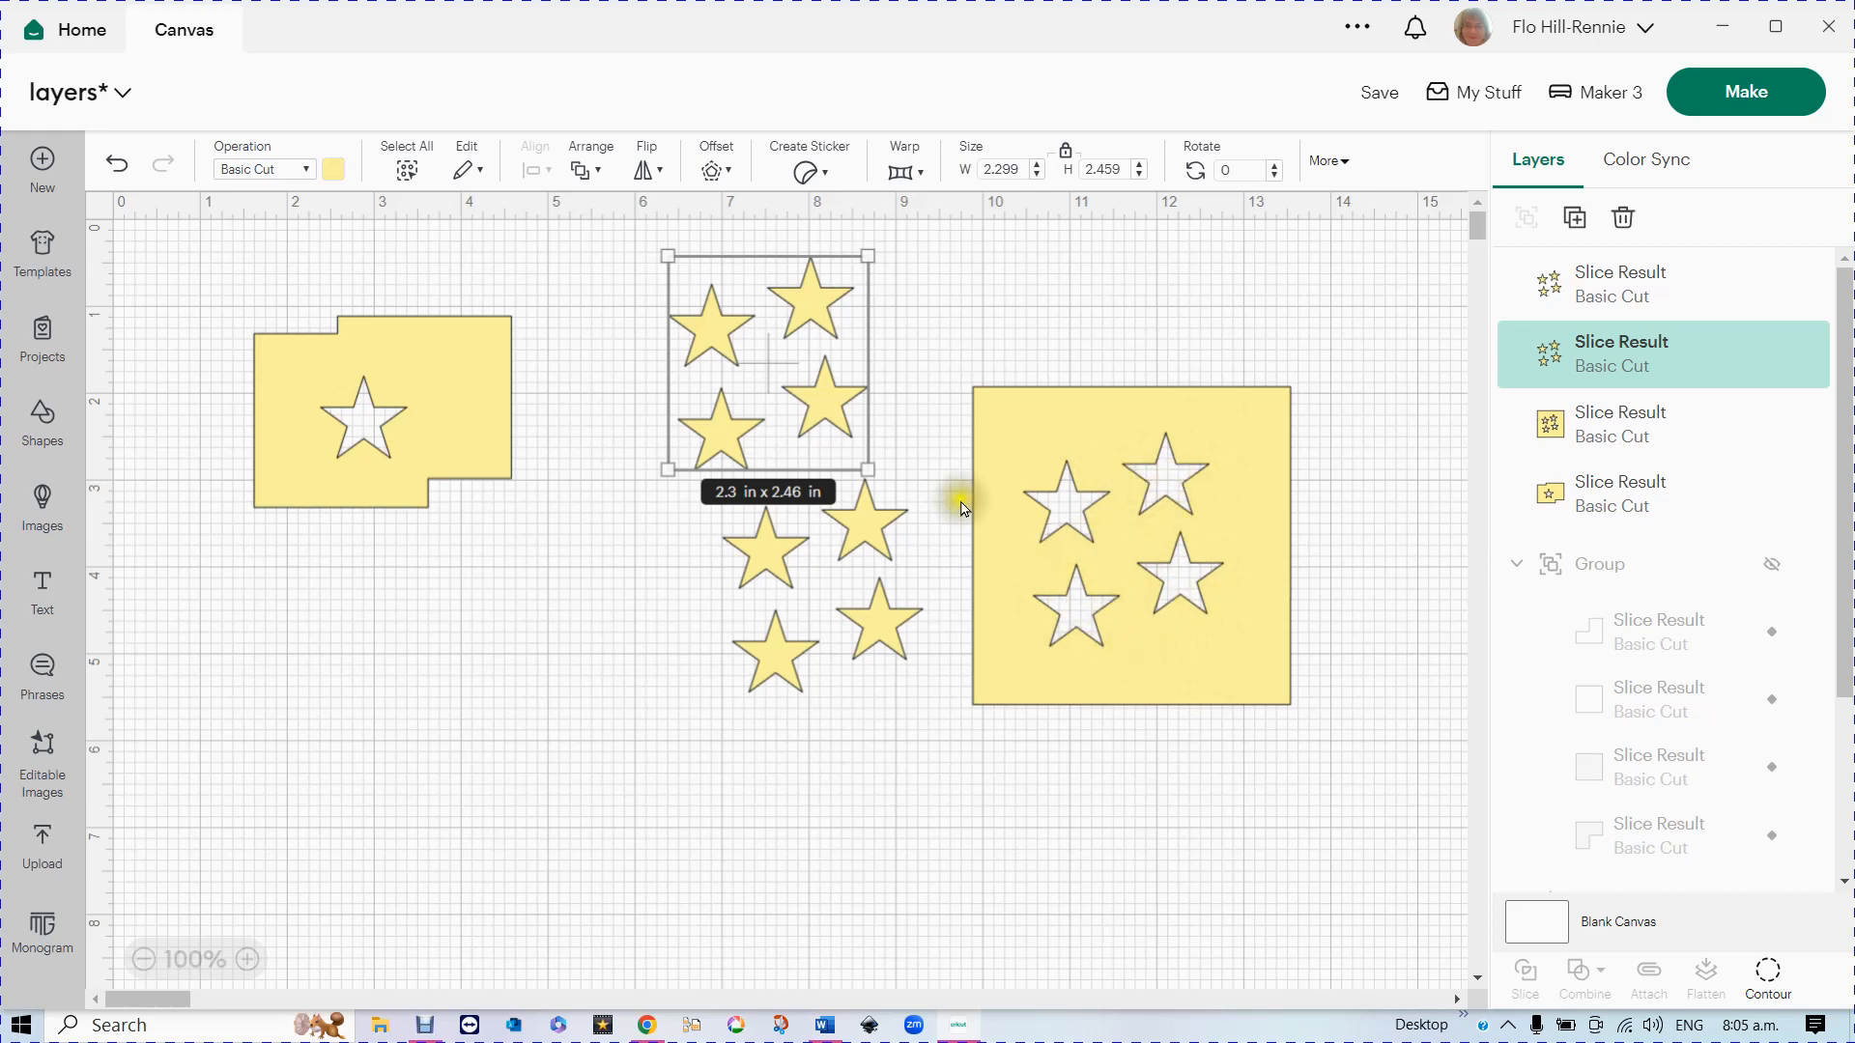
{"action": "left_click_drag", "start_coordinate": [790, 657], "coordinate": [736, 705]}
{"action": "left_click_drag", "start_coordinate": [1155, 652], "coordinate": [1231, 584]}
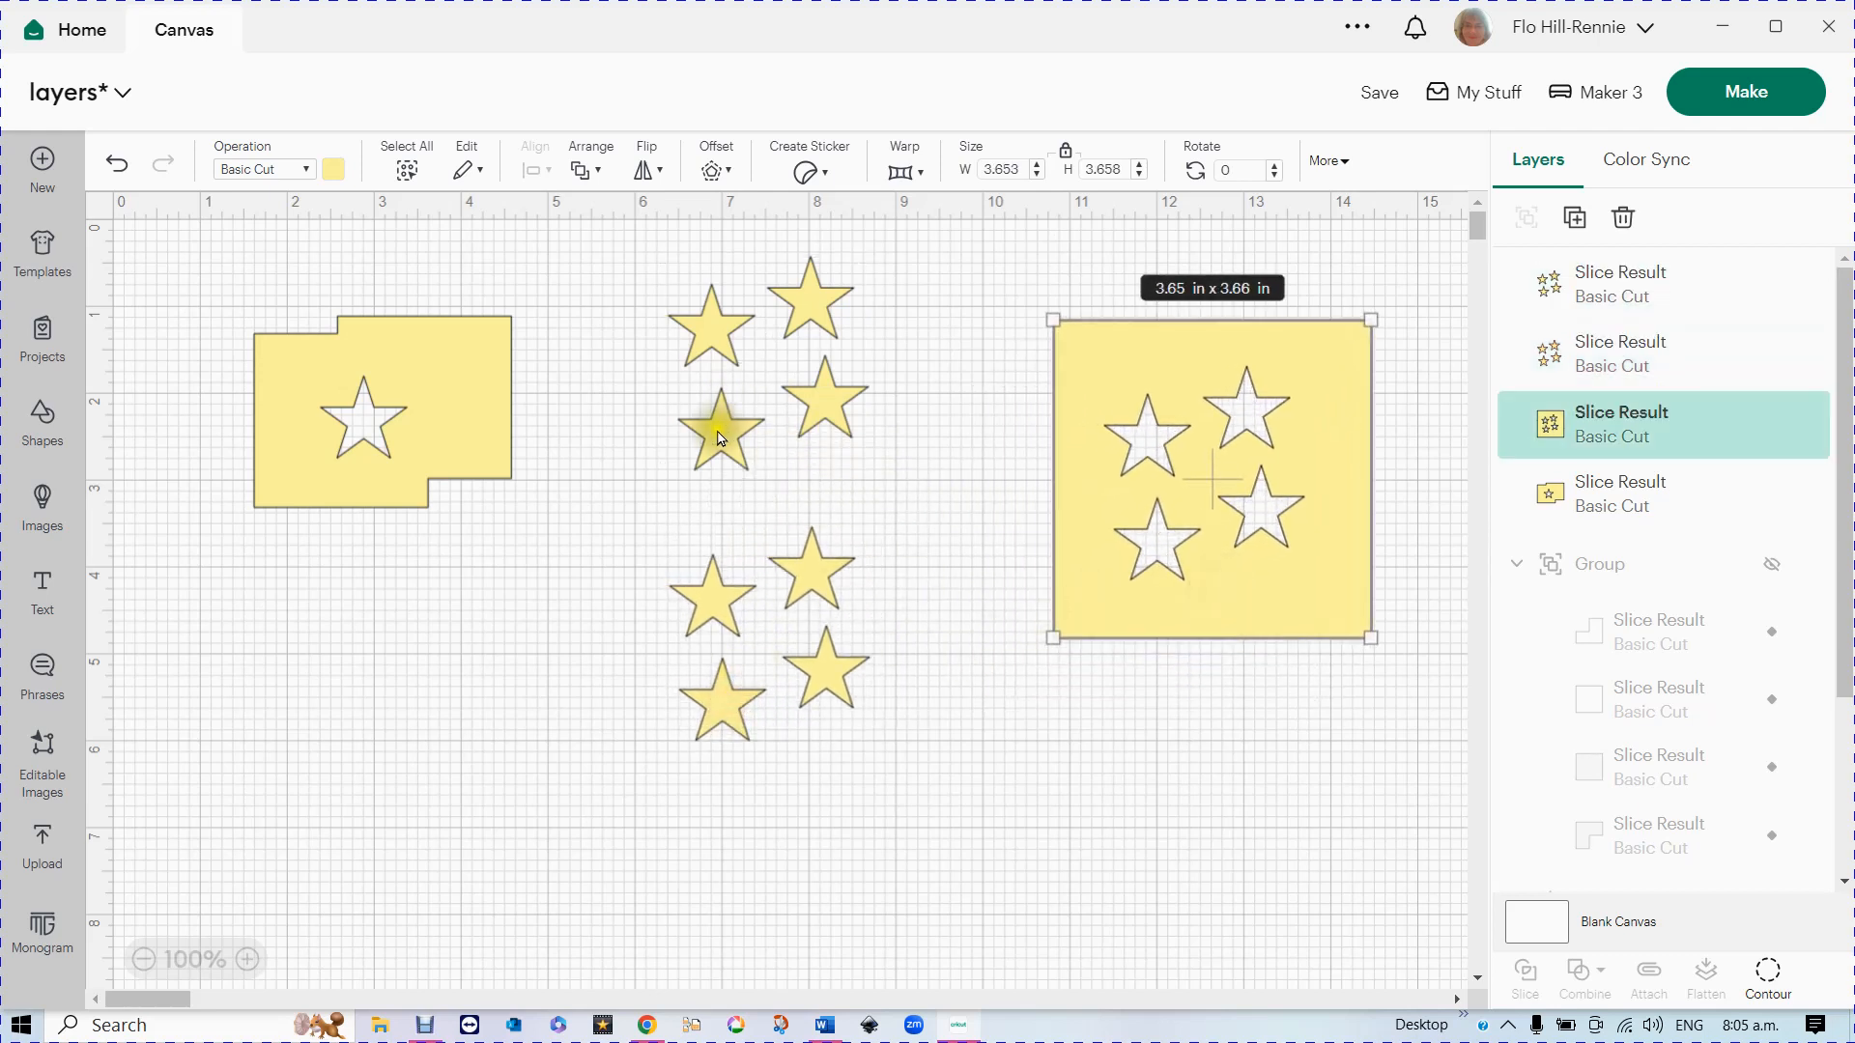
{"action": "left_click_drag", "start_coordinate": [720, 437], "coordinate": [761, 473]}
- Try to undo the last move of the upper four-star set
{"action": "left_click", "coordinate": [118, 164]}
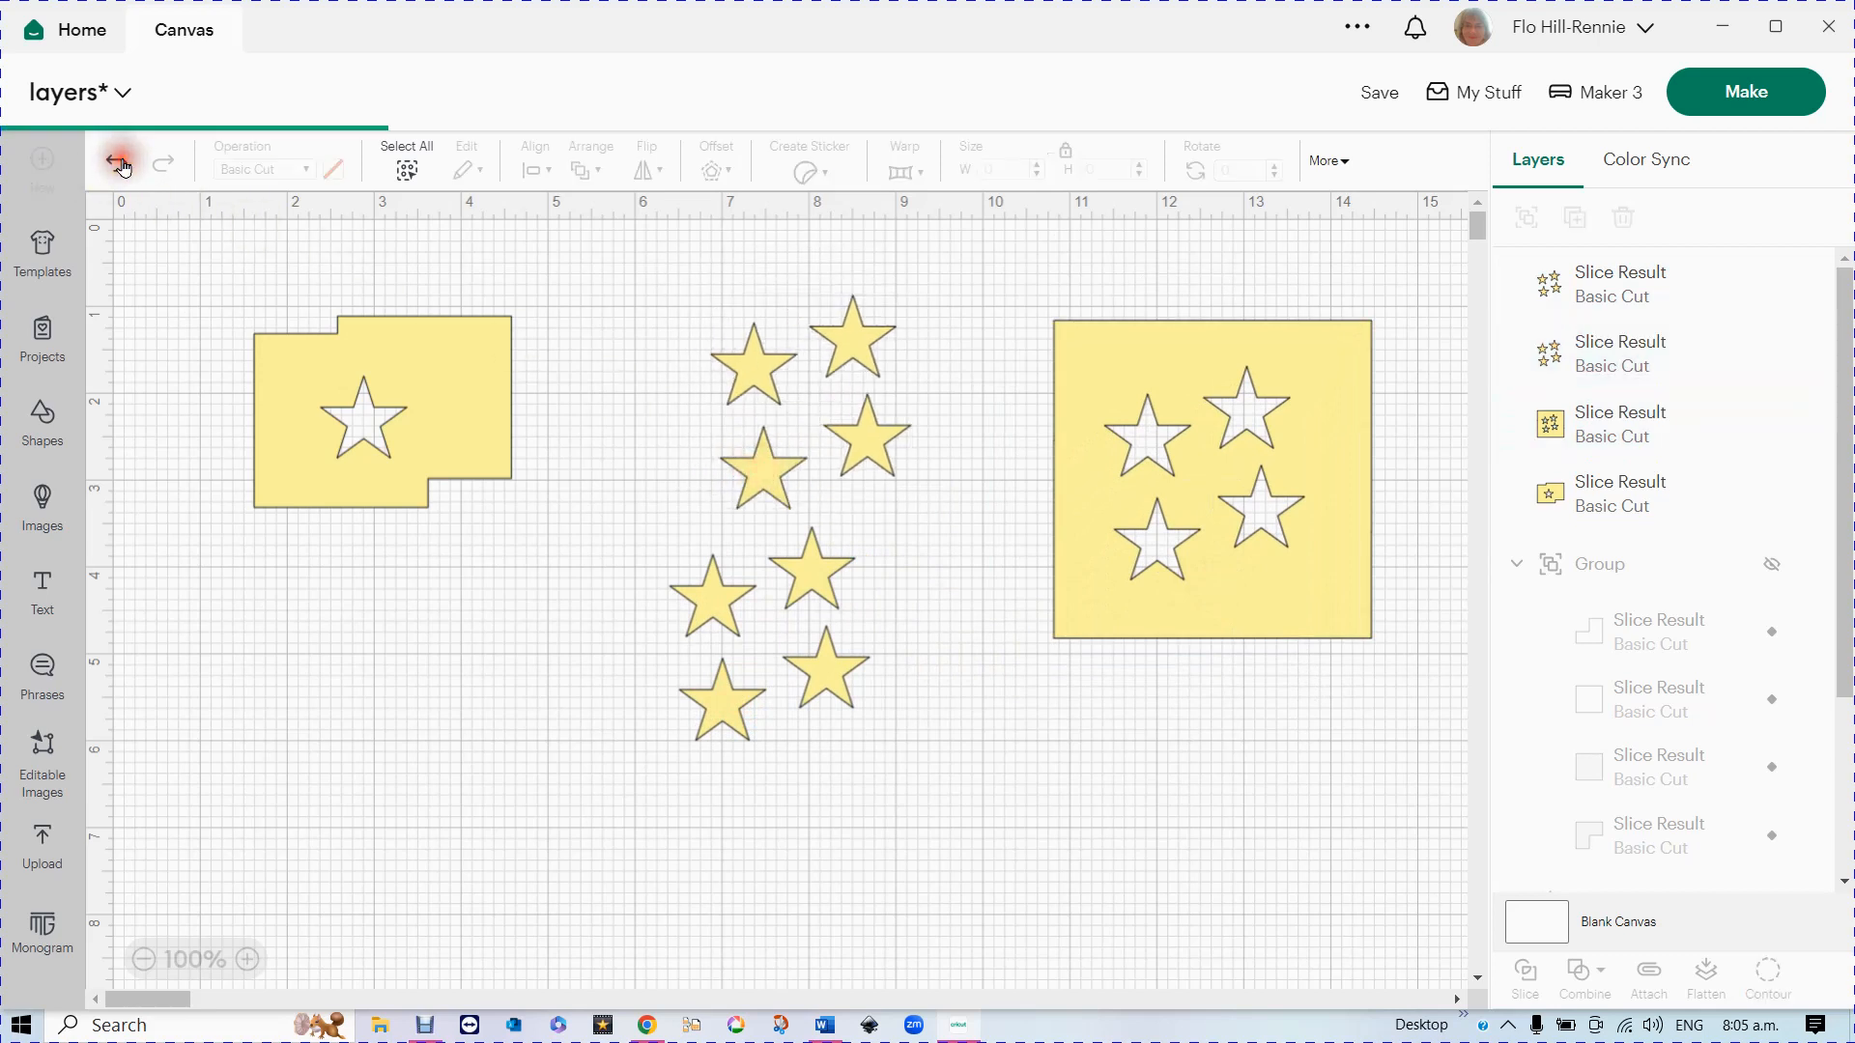
{"action": "left_click", "coordinate": [120, 166]}
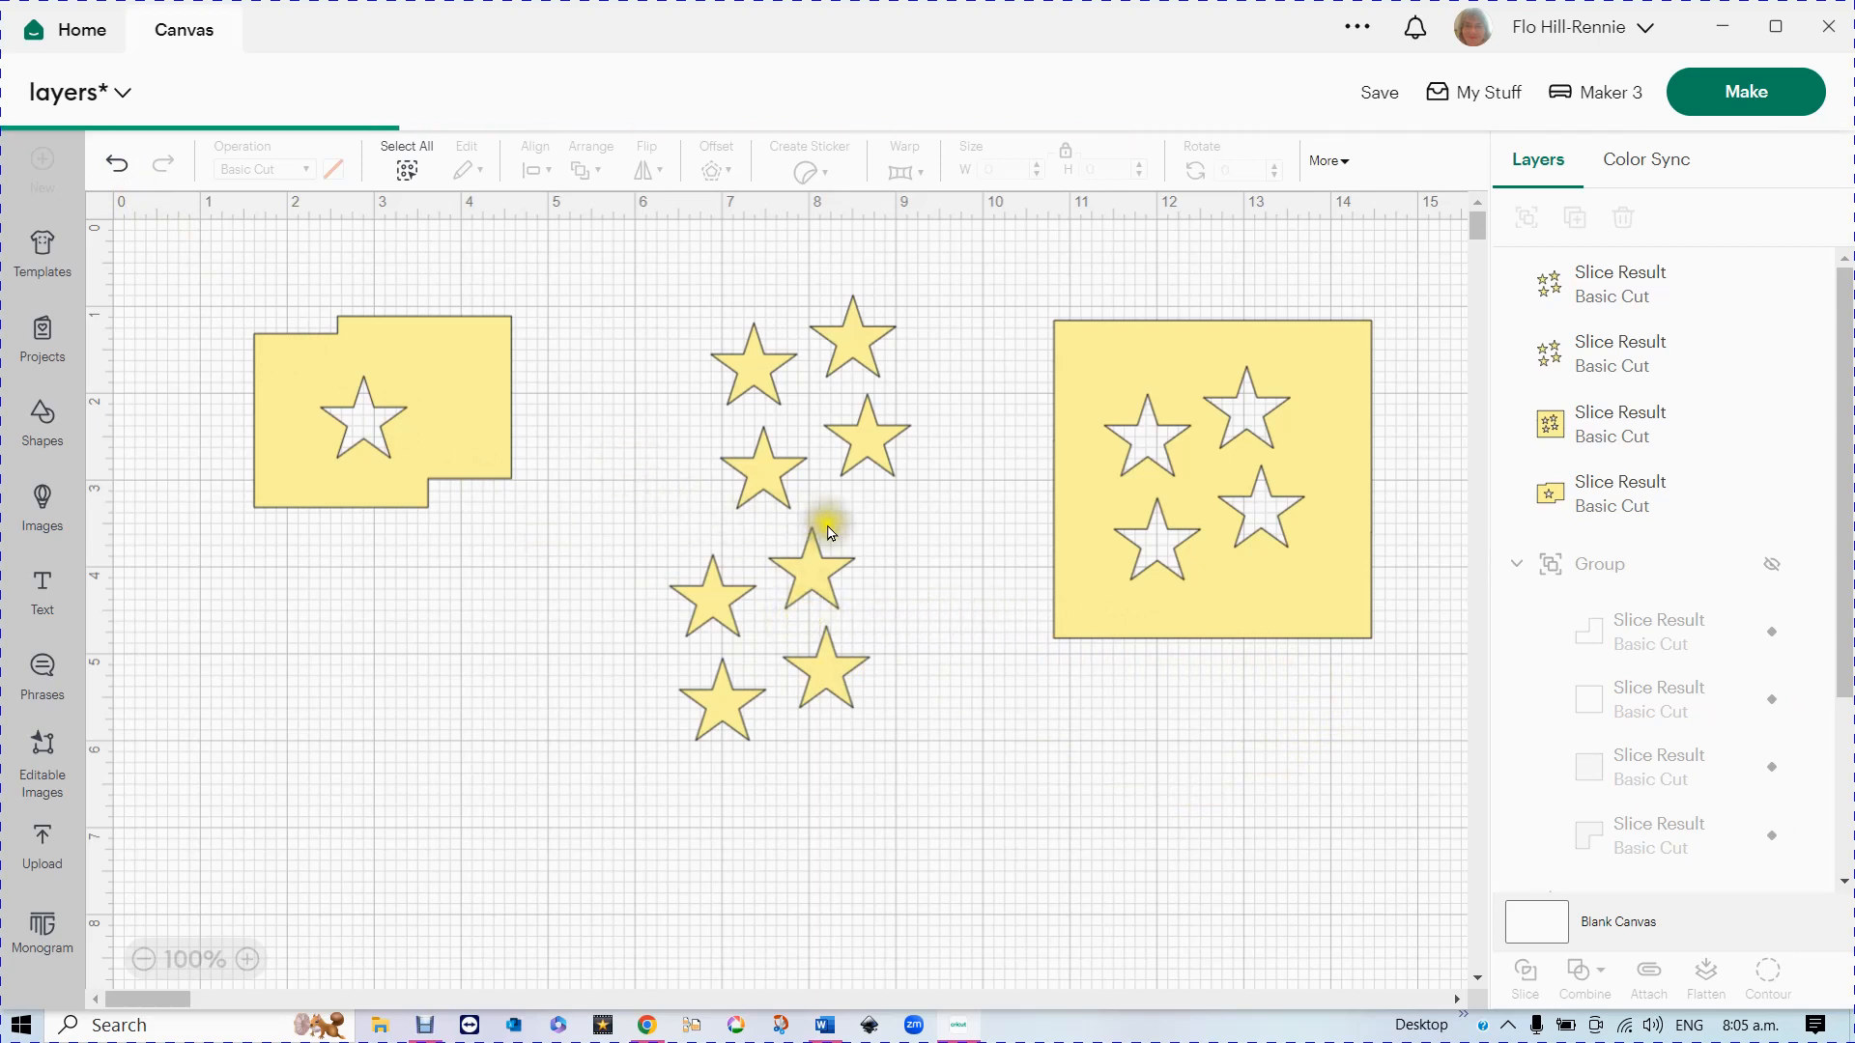
{"action": "left_click", "coordinate": [859, 550]}
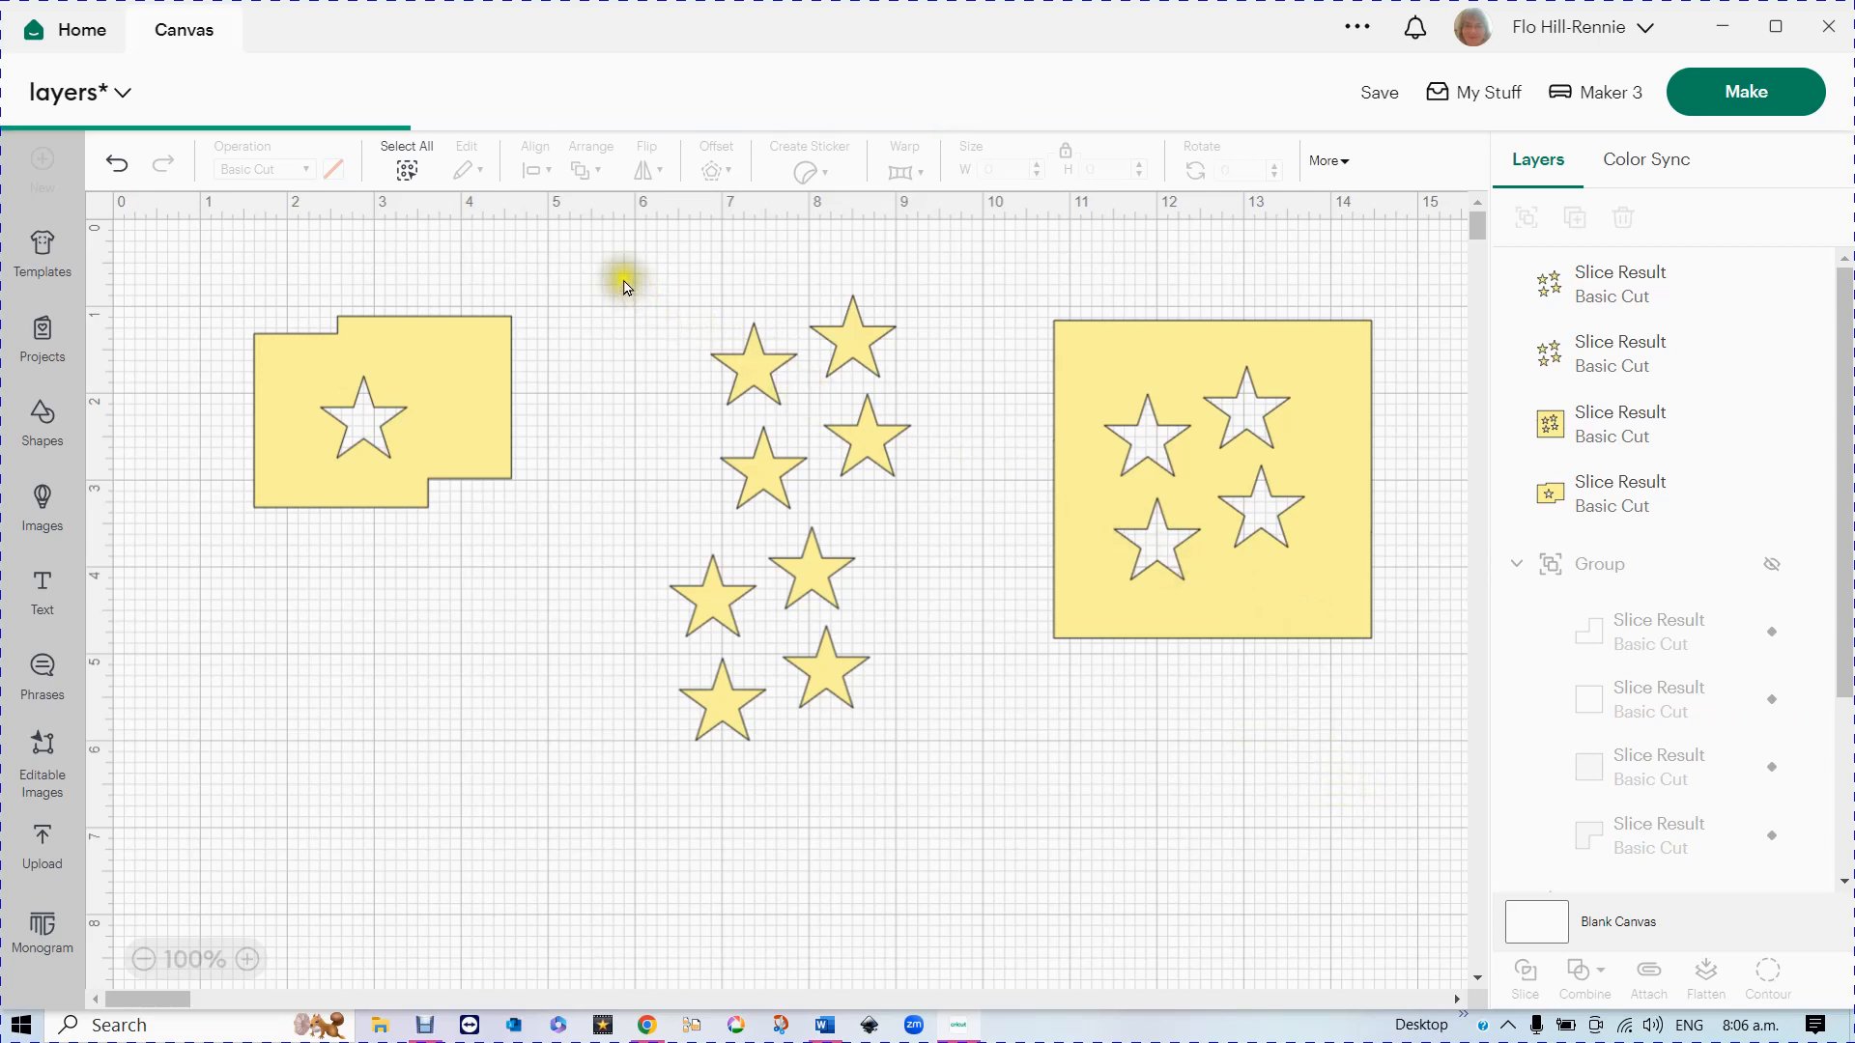
- Delete both loose four-star sets and move the square with four star cutouts next to the single-star cutout shape
{"action": "left_click_drag", "start_coordinate": [617, 271], "coordinate": [932, 770]}
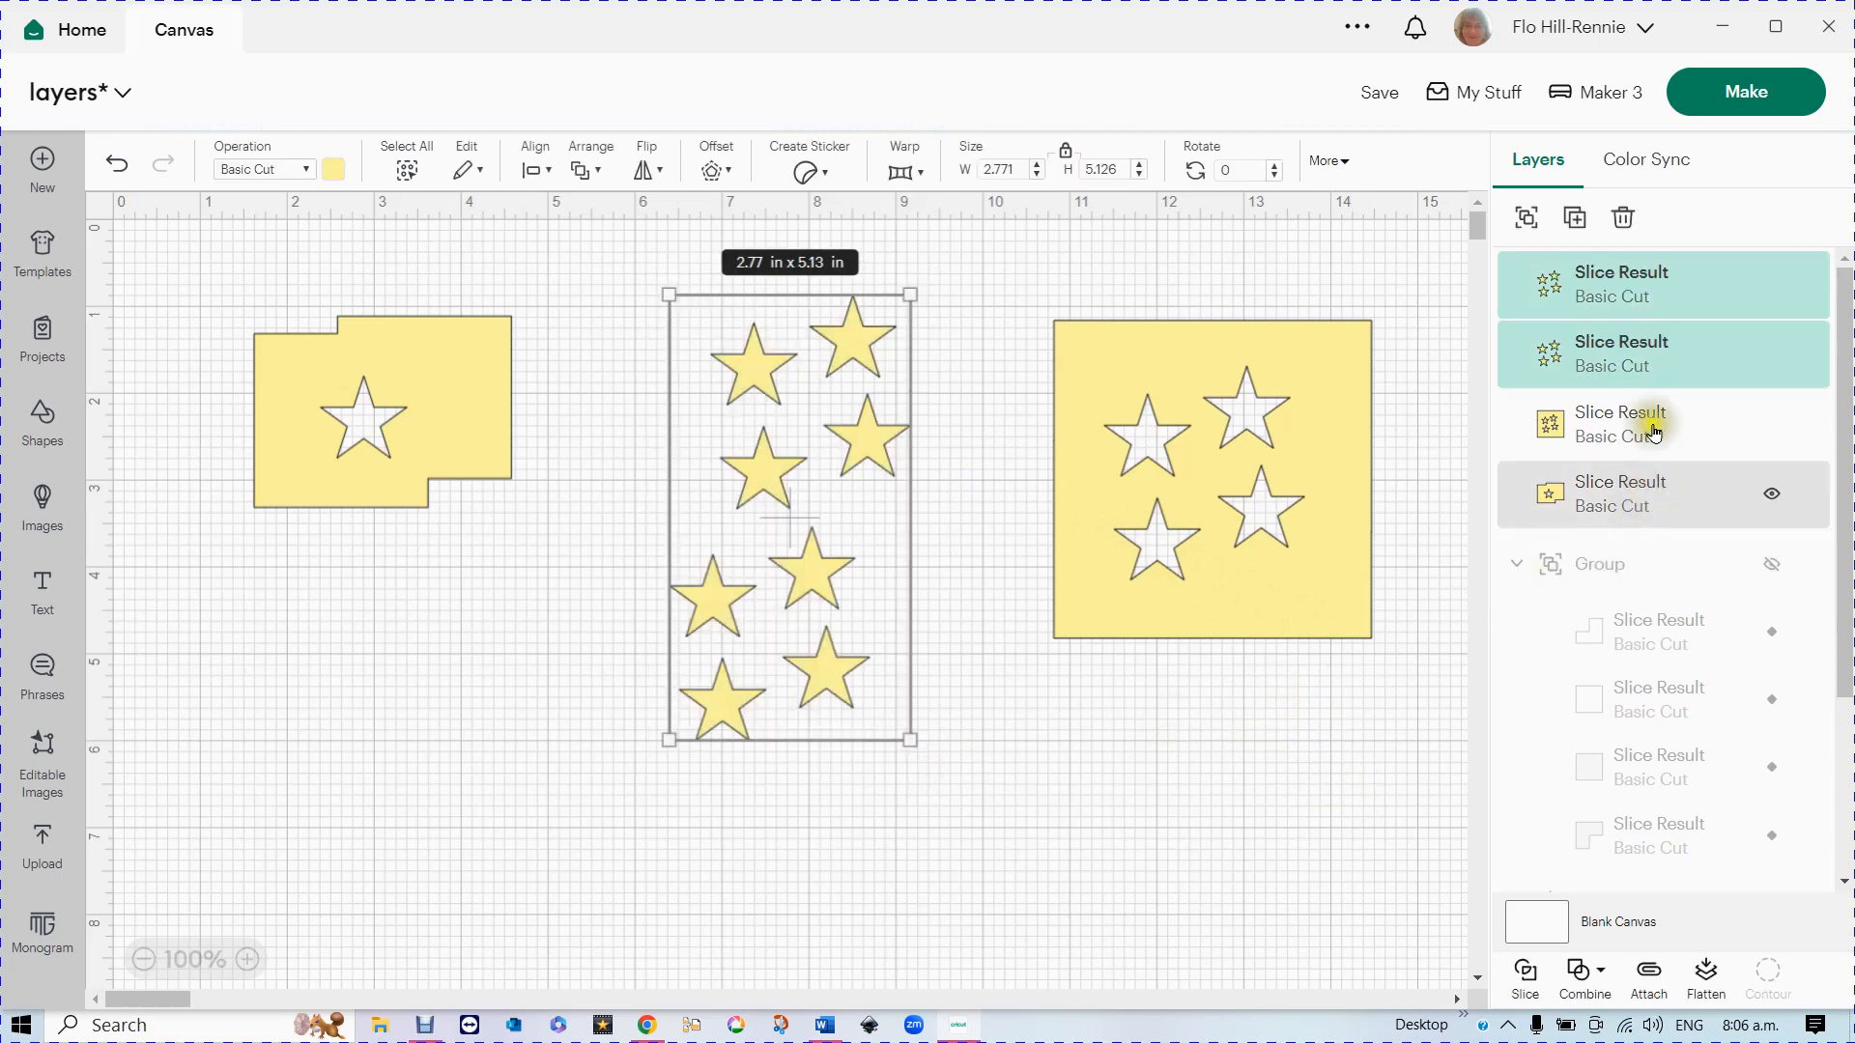
{"action": "left_click", "coordinate": [1626, 220]}
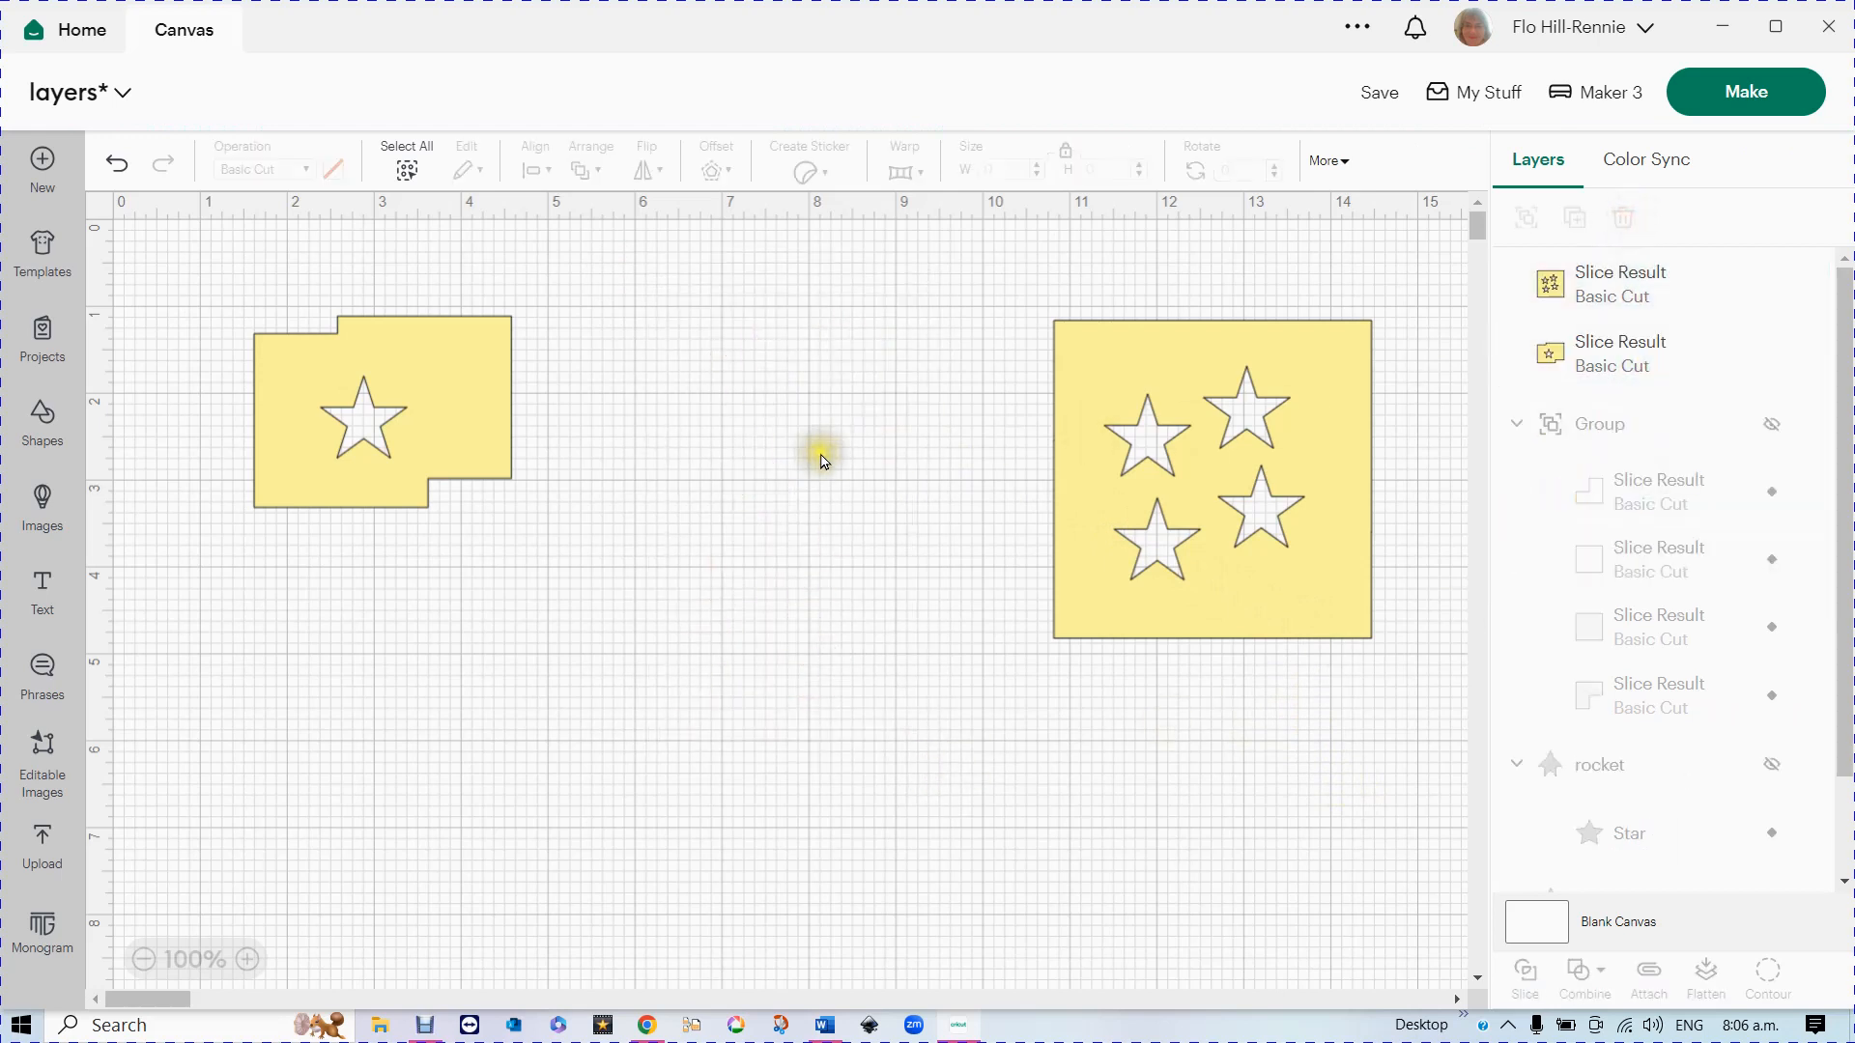
{"action": "left_click_drag", "start_coordinate": [1136, 597], "coordinate": [665, 549]}
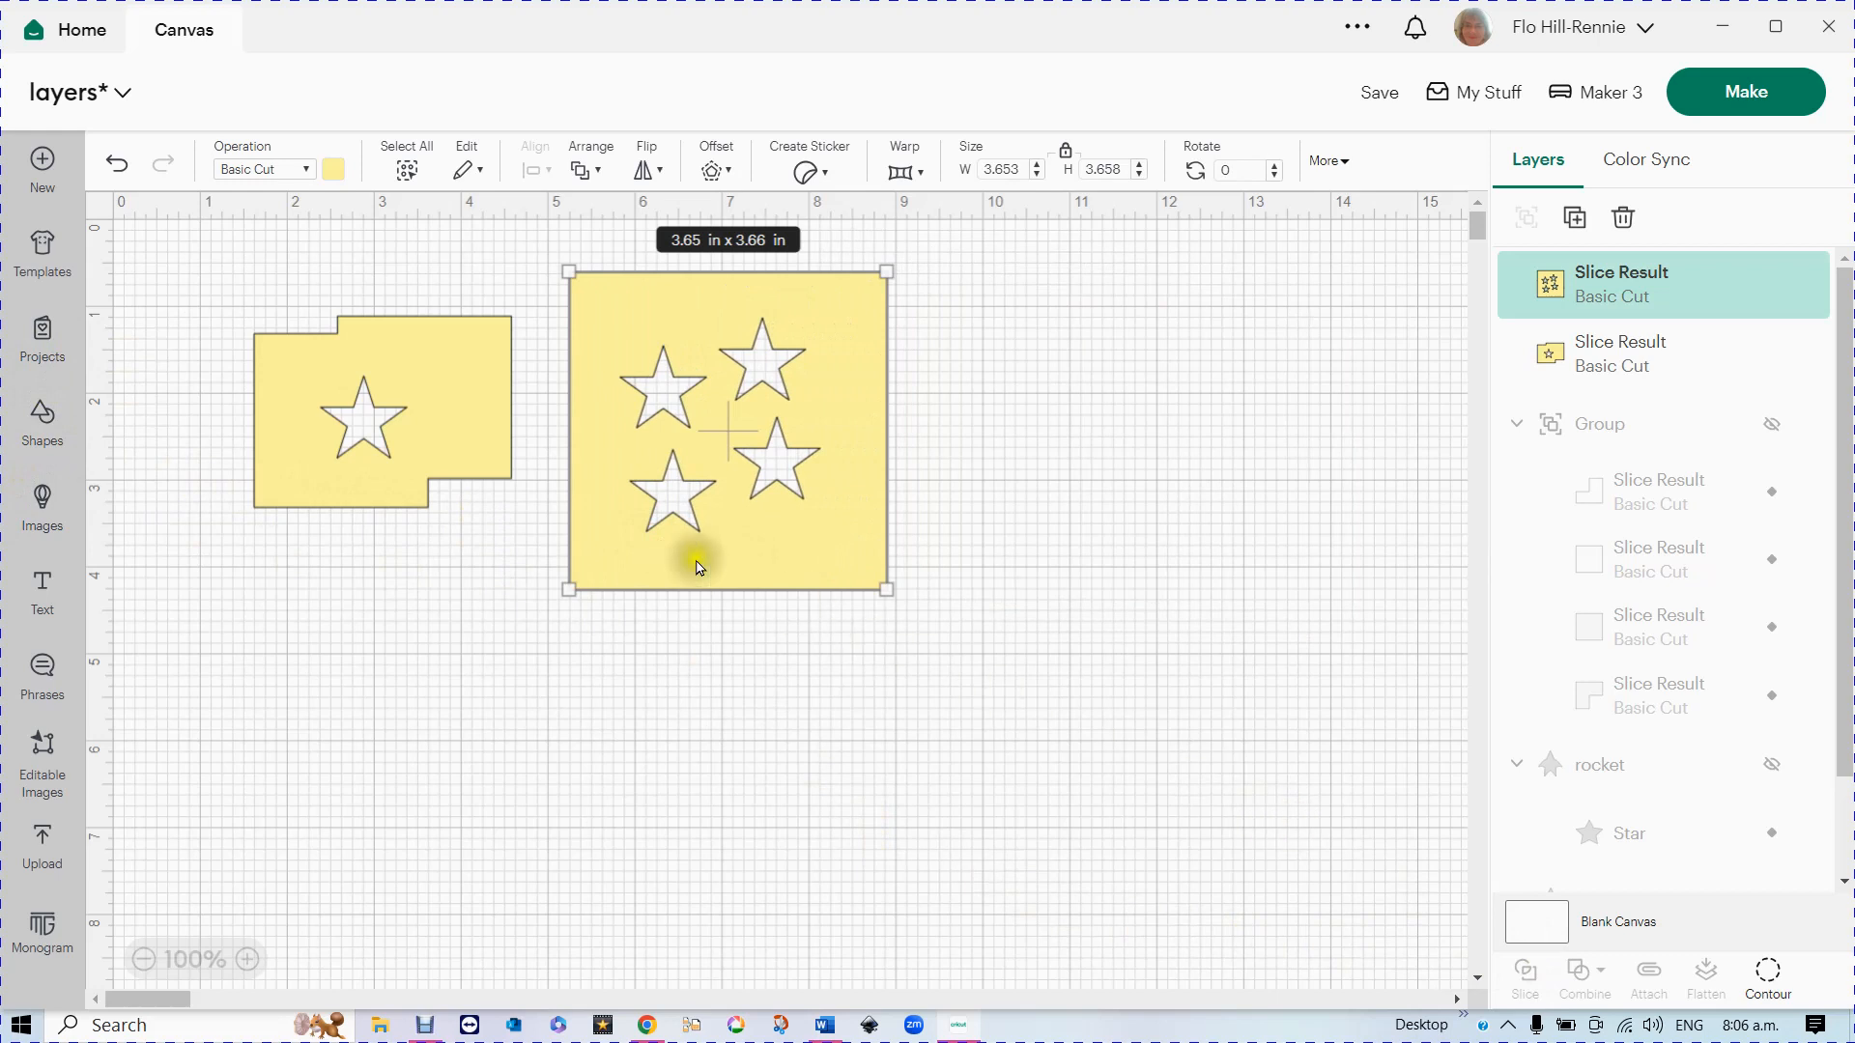
- Add a Square shape from the free shapes and move it clear of the cut-out shapes
{"action": "left_click", "coordinate": [42, 422]}
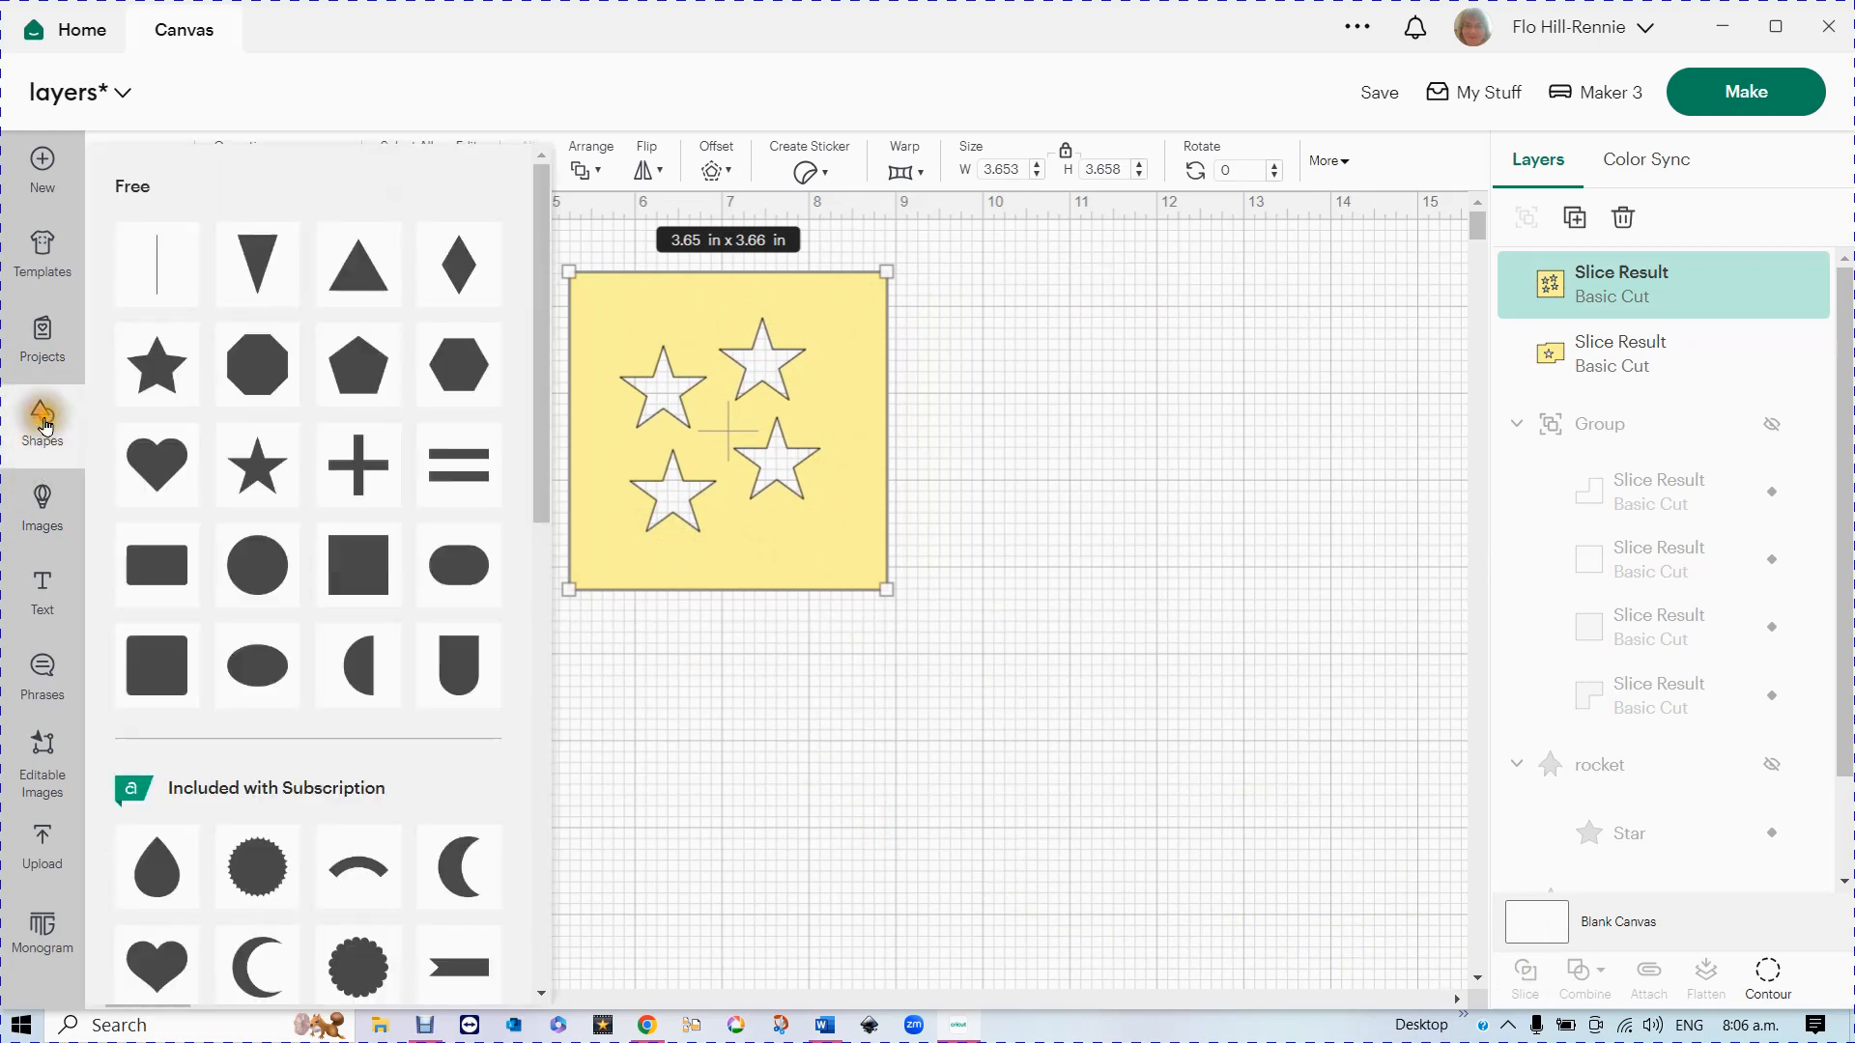
{"action": "left_click", "coordinate": [377, 565]}
{"action": "left_click_drag", "start_coordinate": [377, 483], "coordinate": [1004, 503]}
- Move the four-star cutout square out of the way, then delete it and the single-star cutout shape
{"action": "left_click_drag", "start_coordinate": [763, 530], "coordinate": [414, 795]}
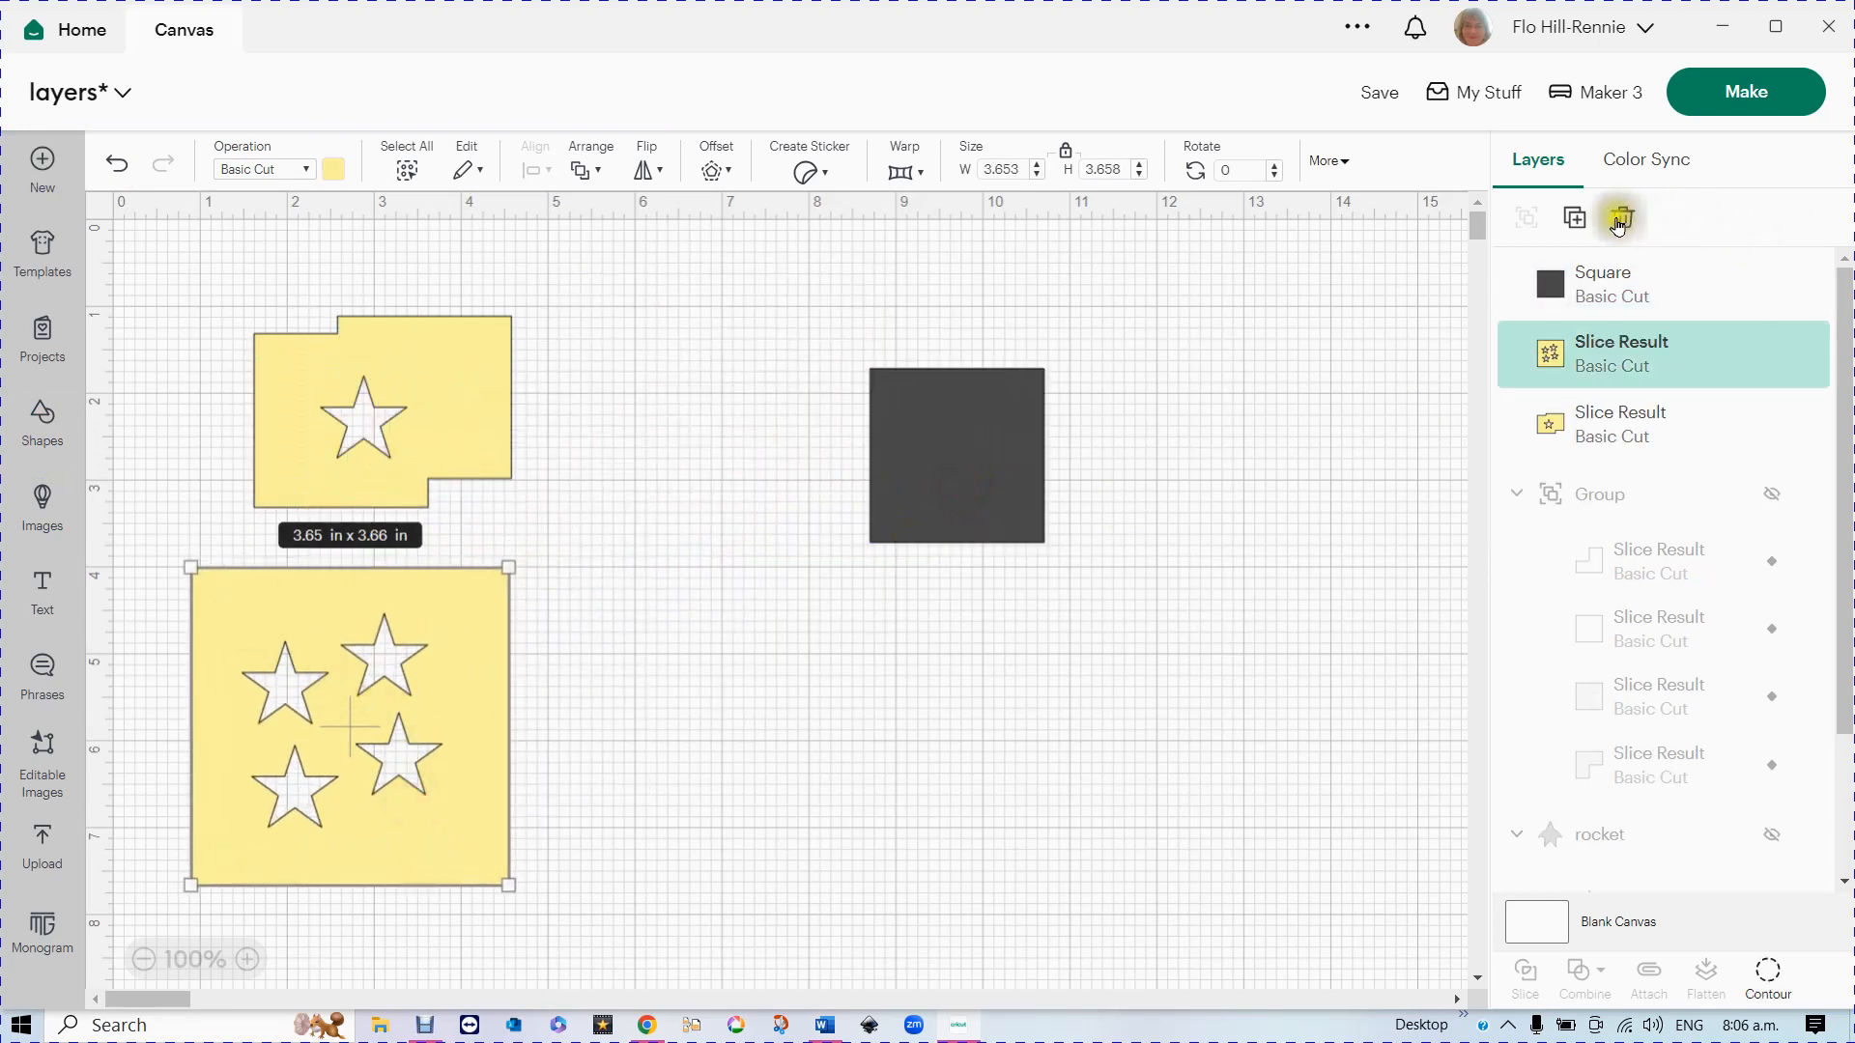
{"action": "left_click", "coordinate": [1623, 221]}
{"action": "right_click", "coordinate": [413, 430]}
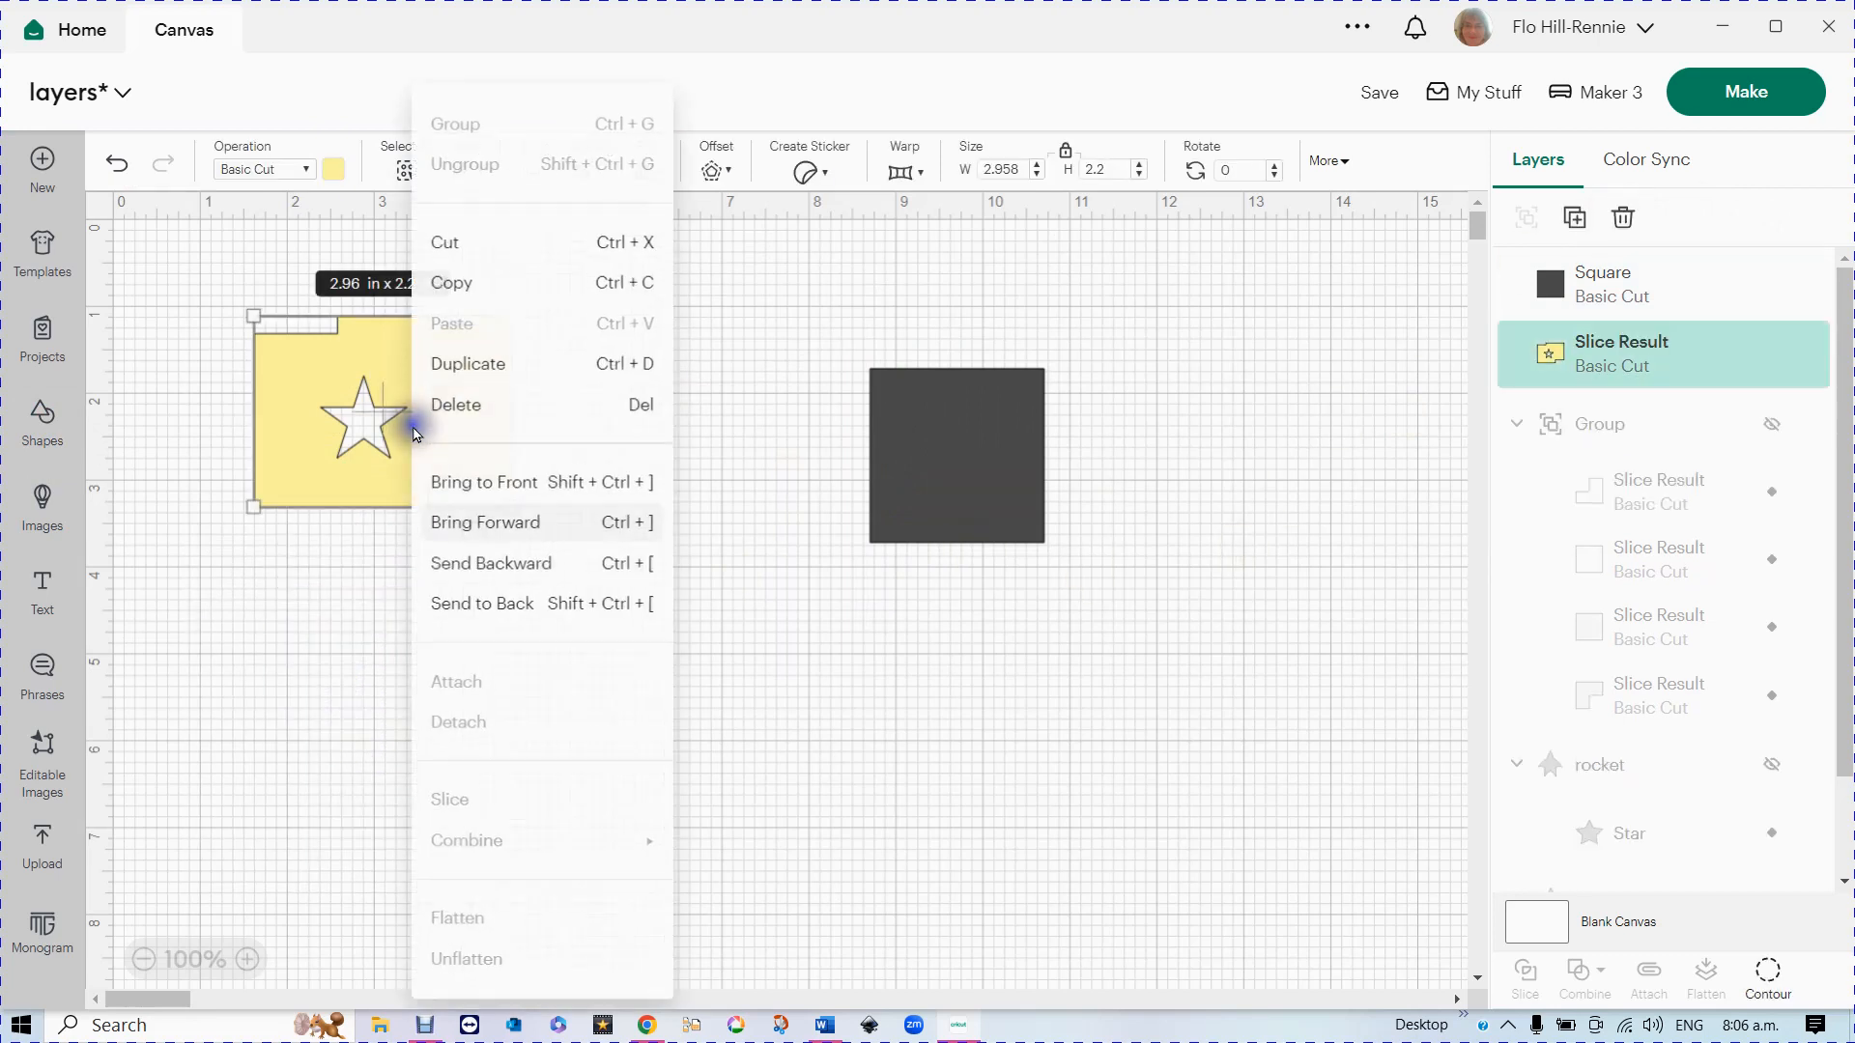
{"action": "left_click", "coordinate": [451, 413]}
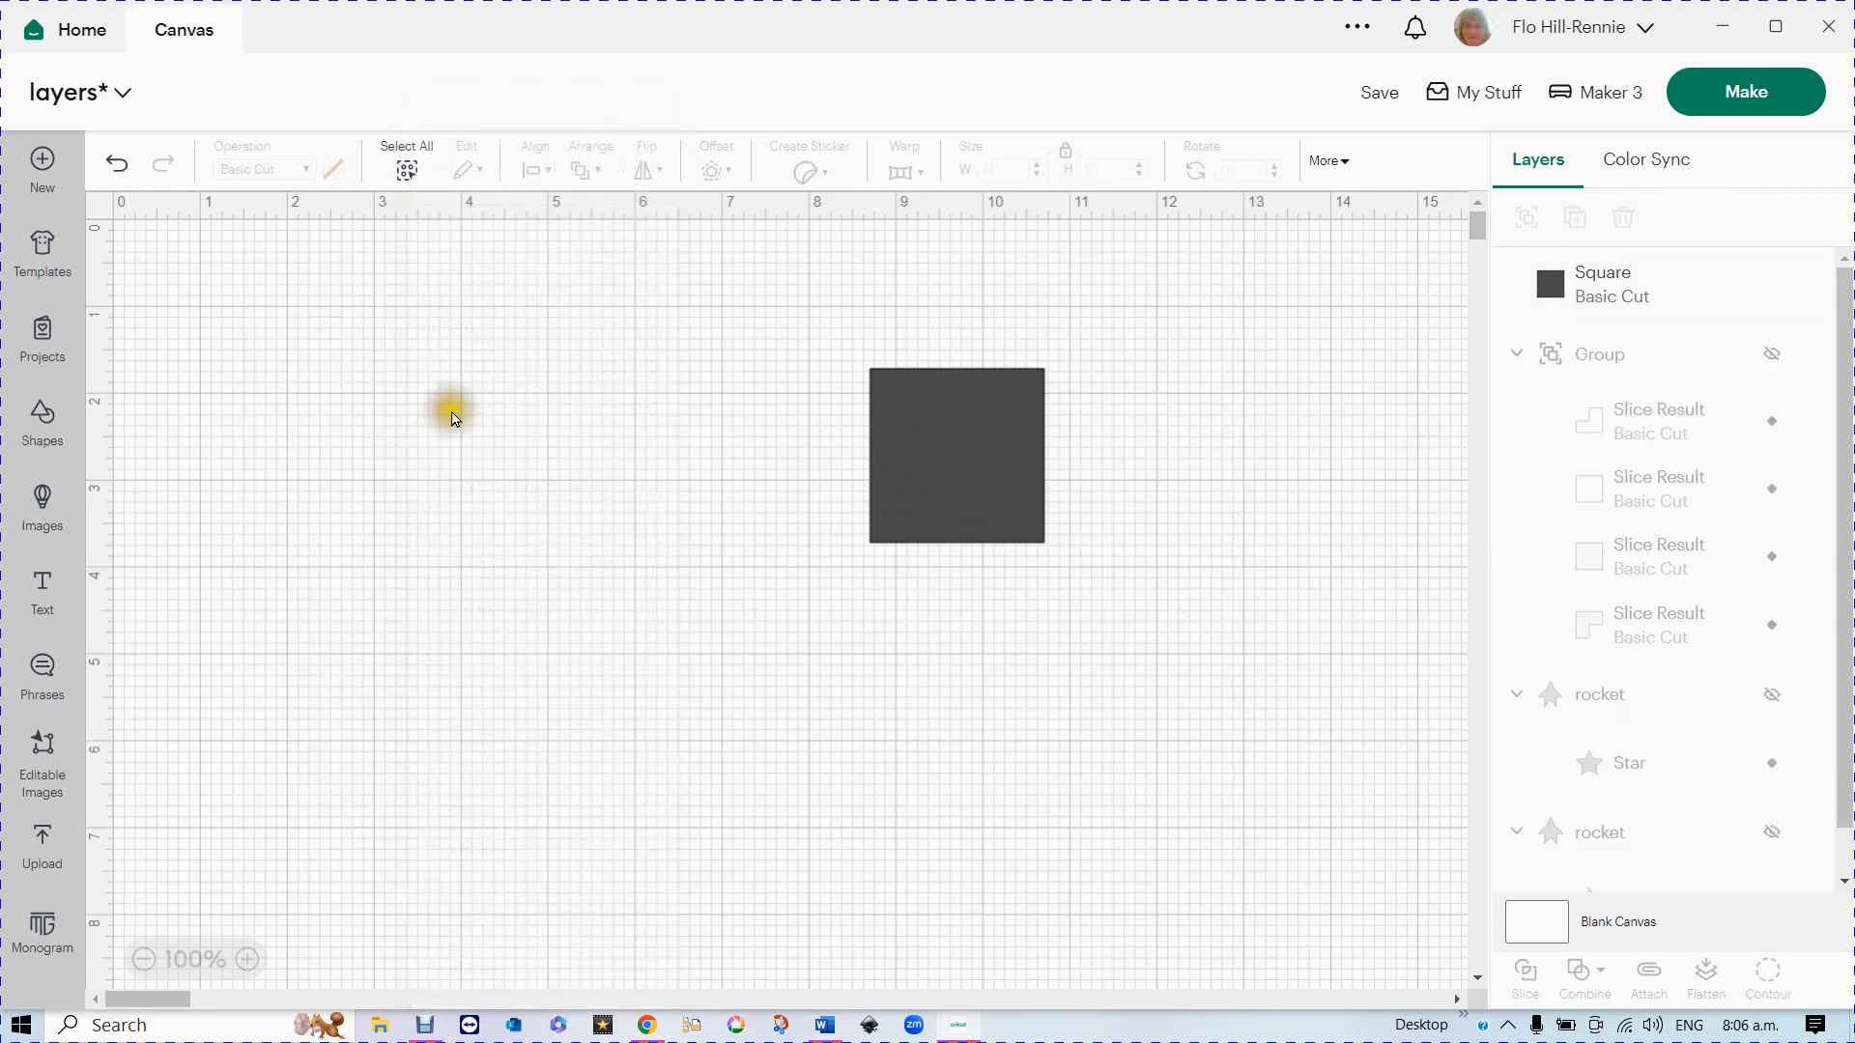
- Move the Square to the open area of the canvas and enlarge it to about 3.54 x 3.54 in
{"action": "left_click_drag", "start_coordinate": [968, 488], "coordinate": [588, 478]}
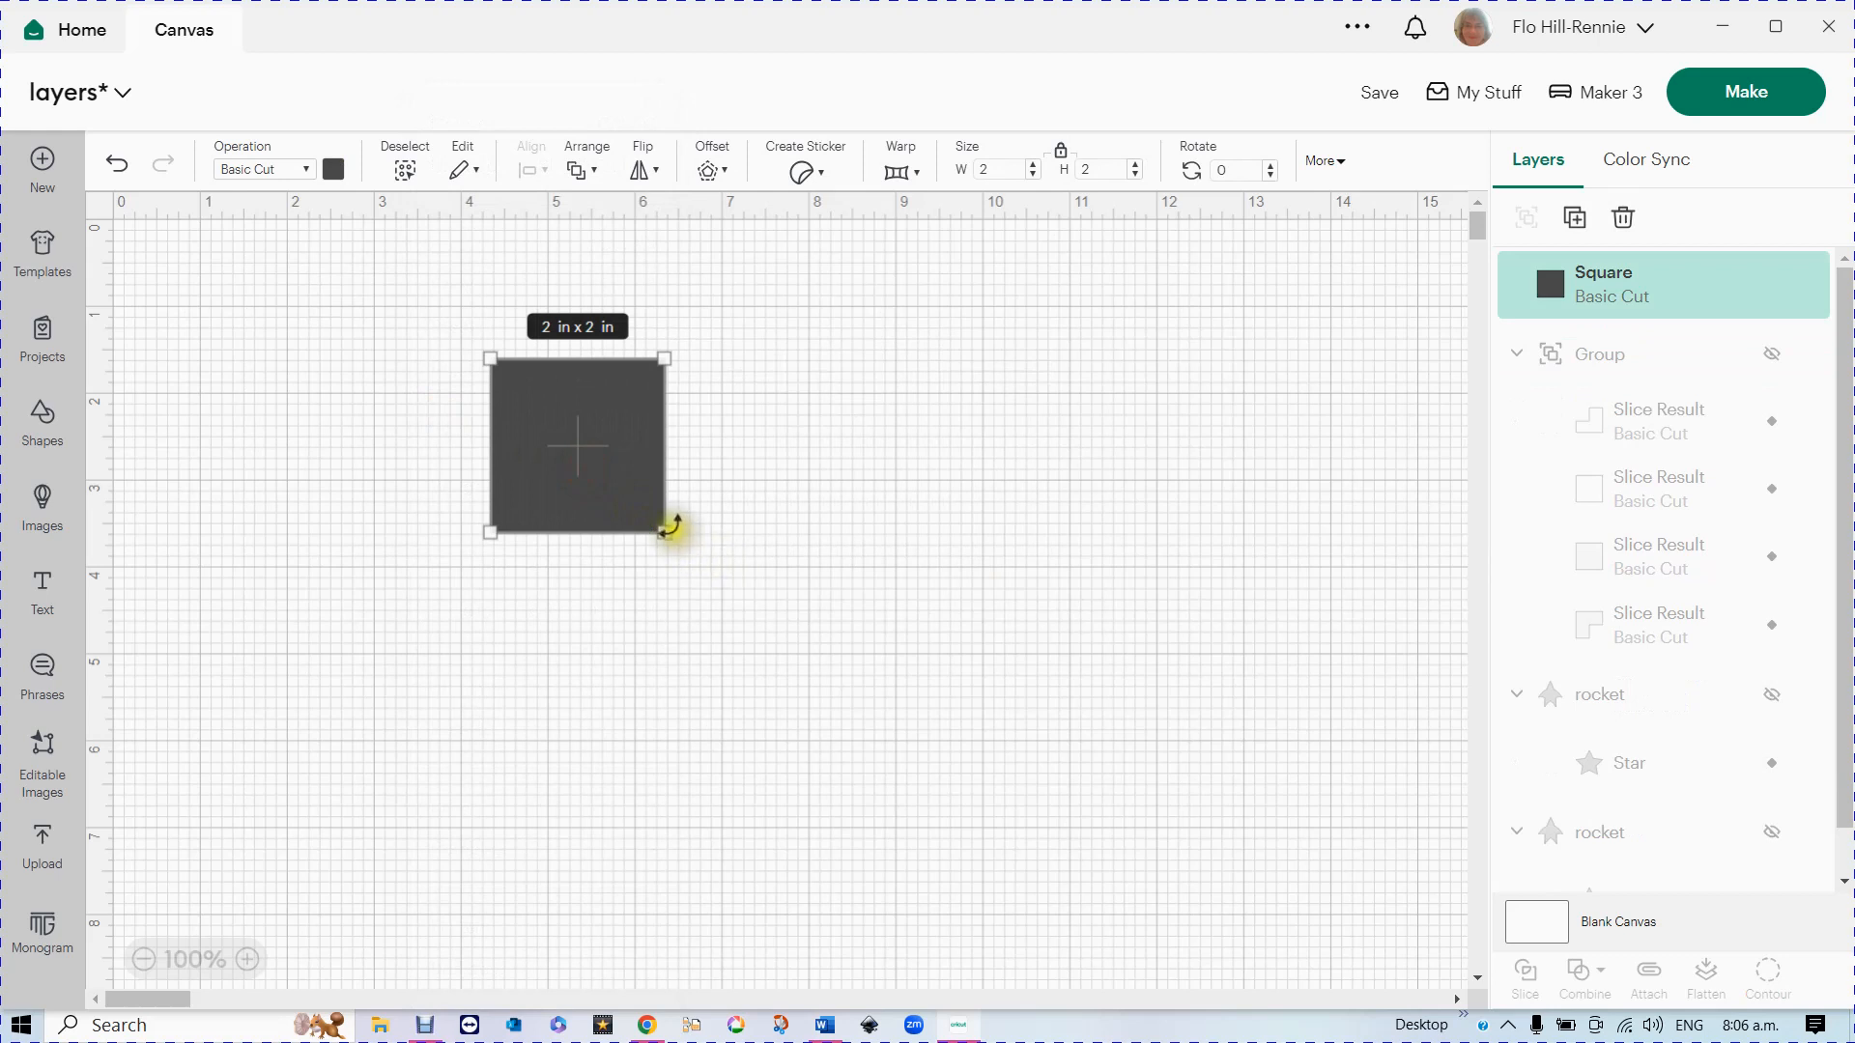
{"action": "left_click_drag", "start_coordinate": [665, 533], "coordinate": [594, 635]}
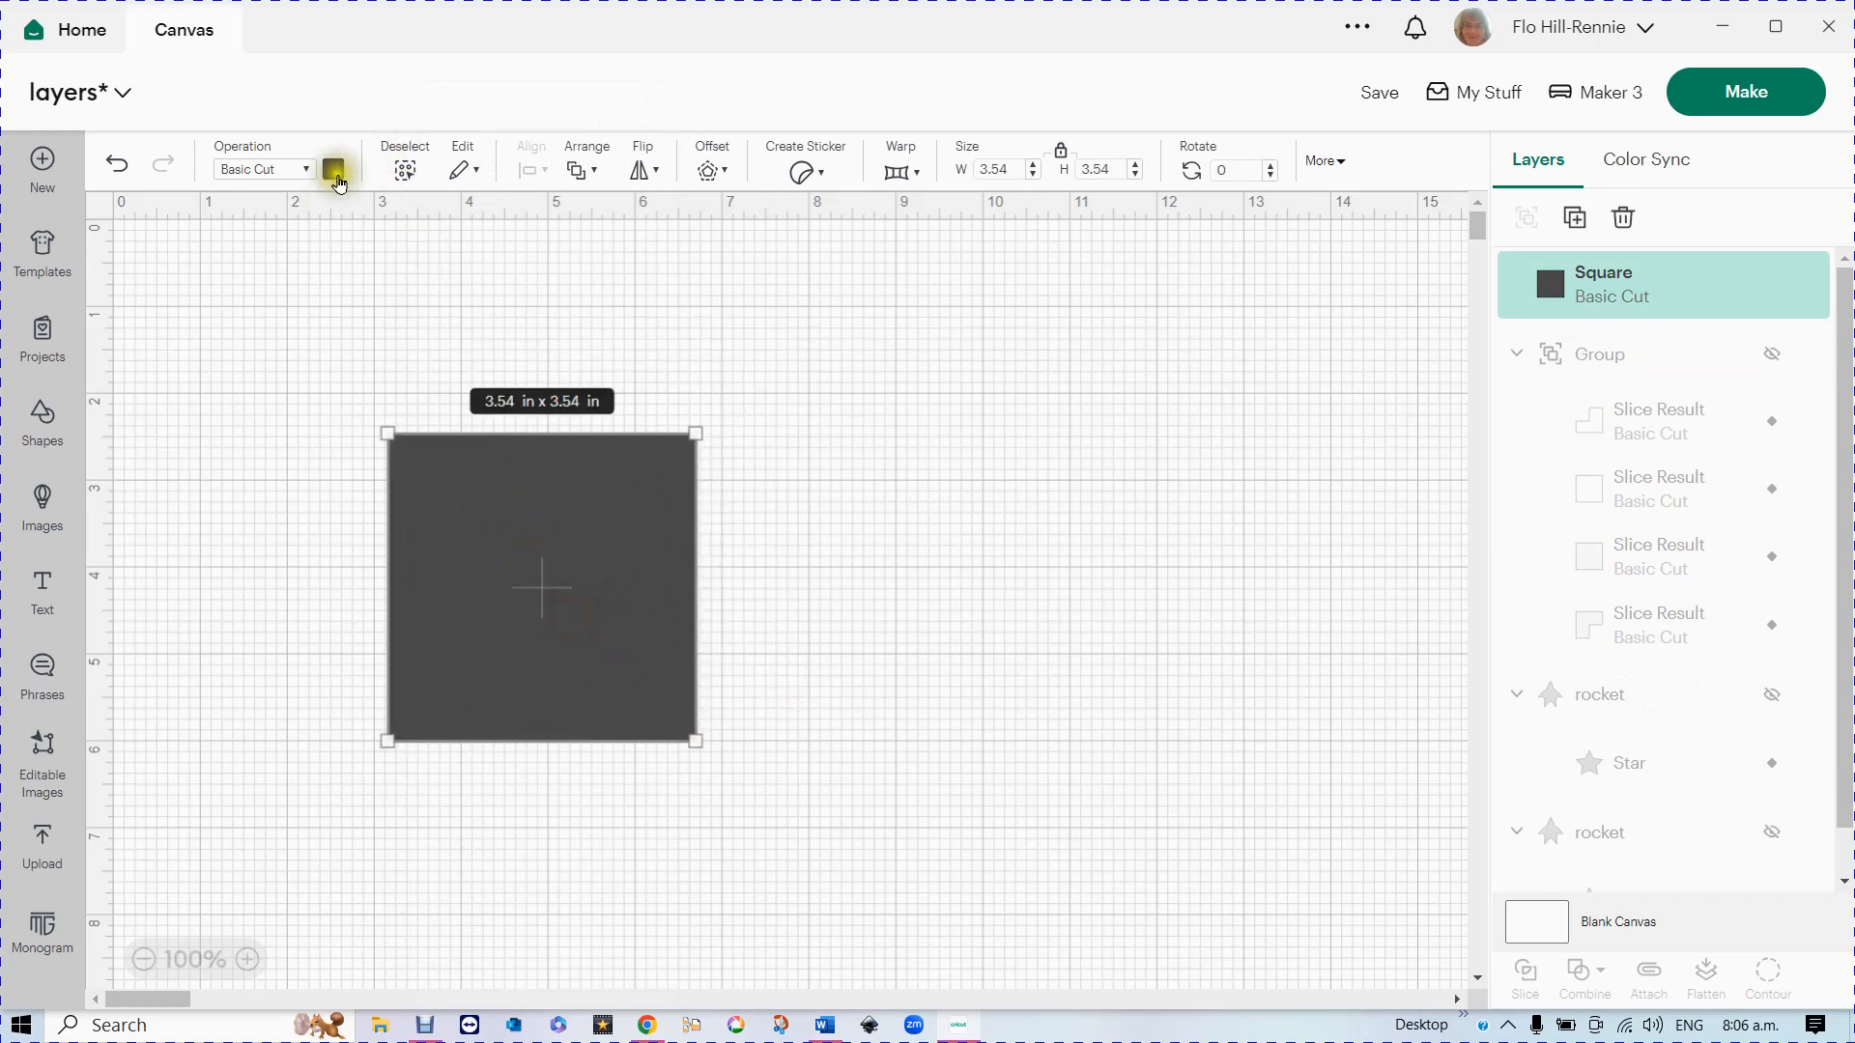
- Change the Square's material color to light yellow and deselect it
{"action": "left_click", "coordinate": [333, 169]}
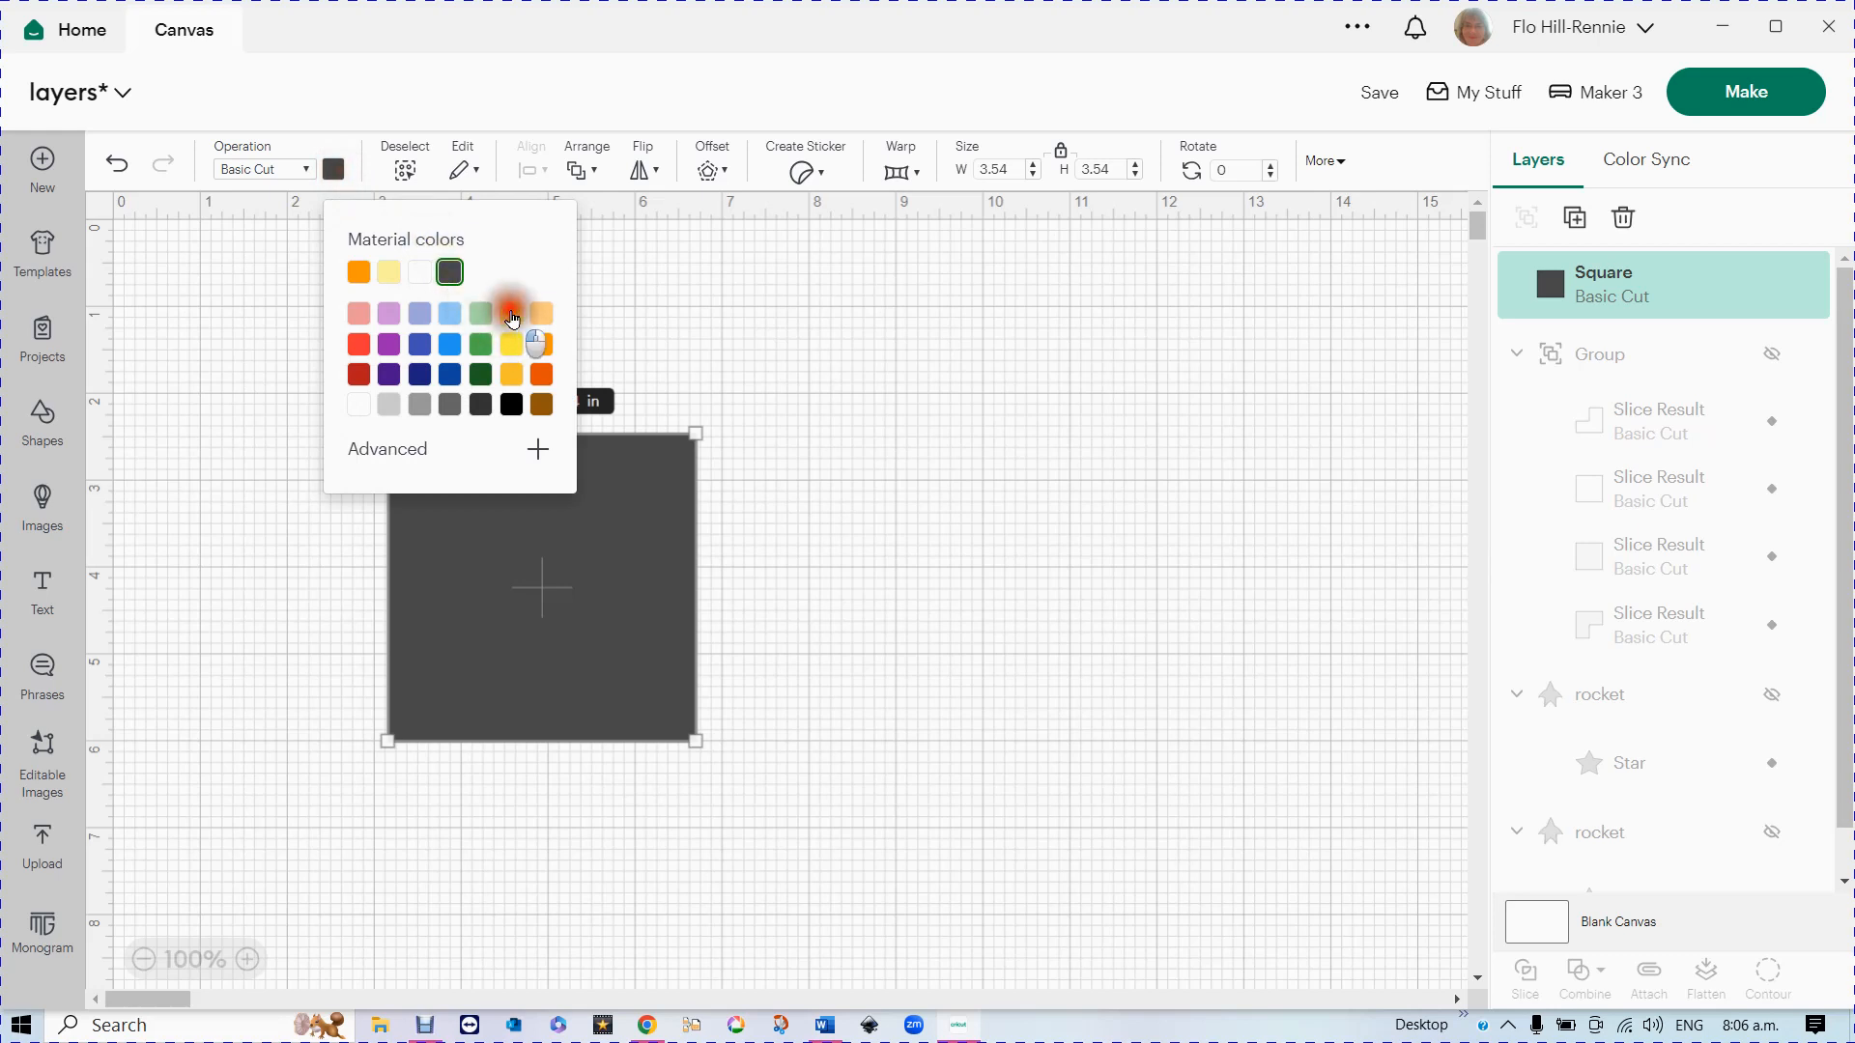
{"action": "left_click", "coordinate": [510, 315]}
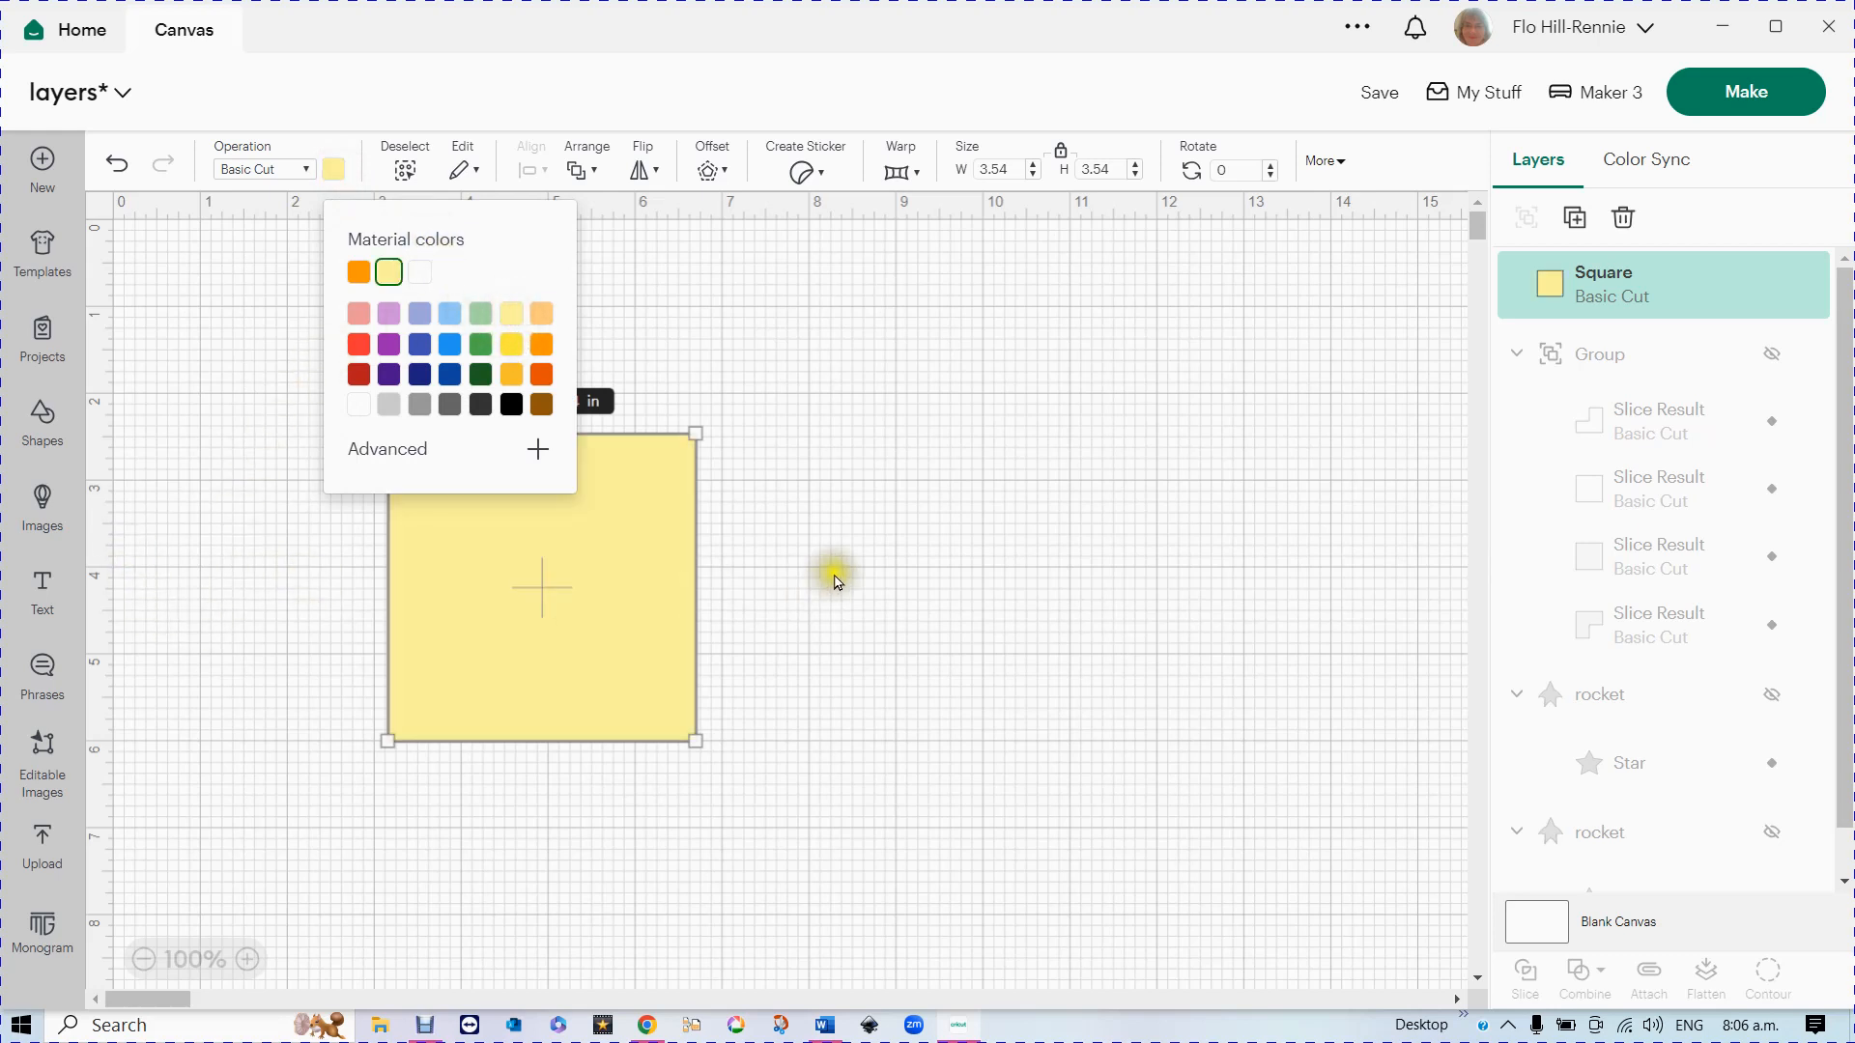
{"action": "left_click", "coordinate": [835, 573]}
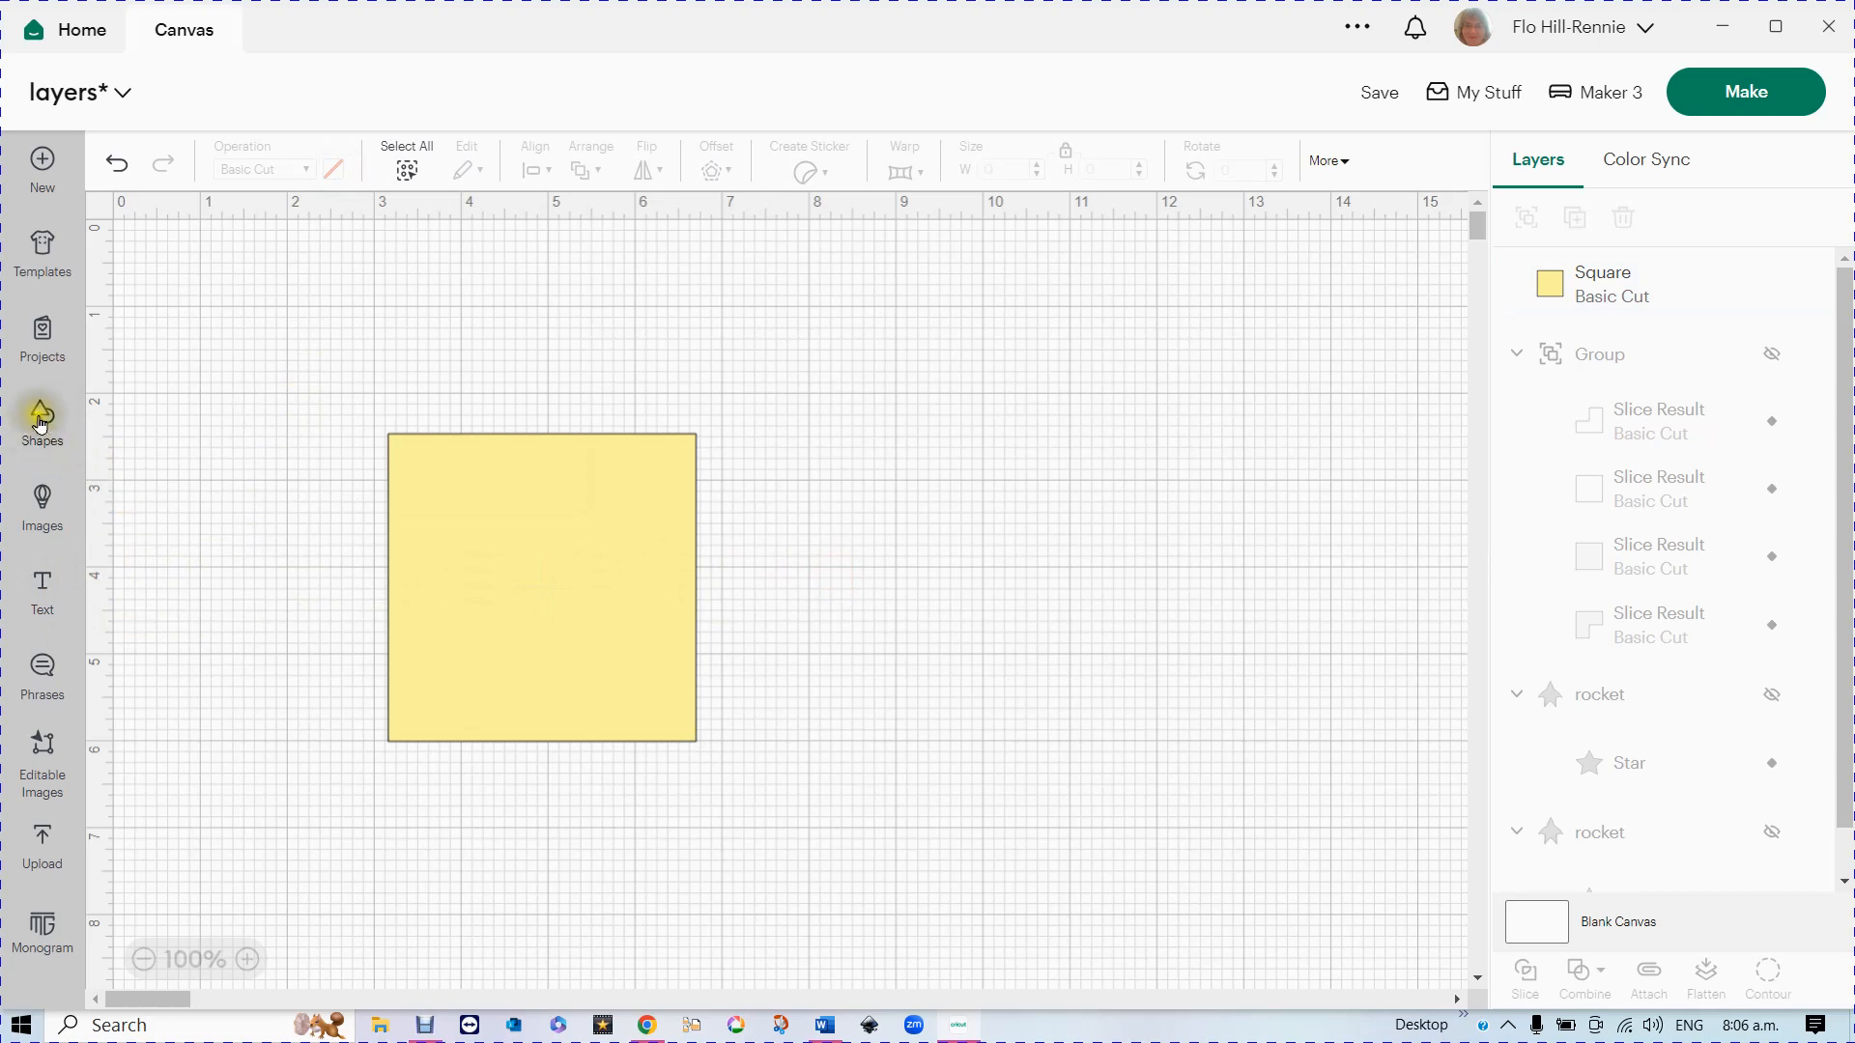
- Add a five-pointed Star from the free shapes and move it off the Square to the open canvas beside it
{"action": "left_click", "coordinate": [38, 423]}
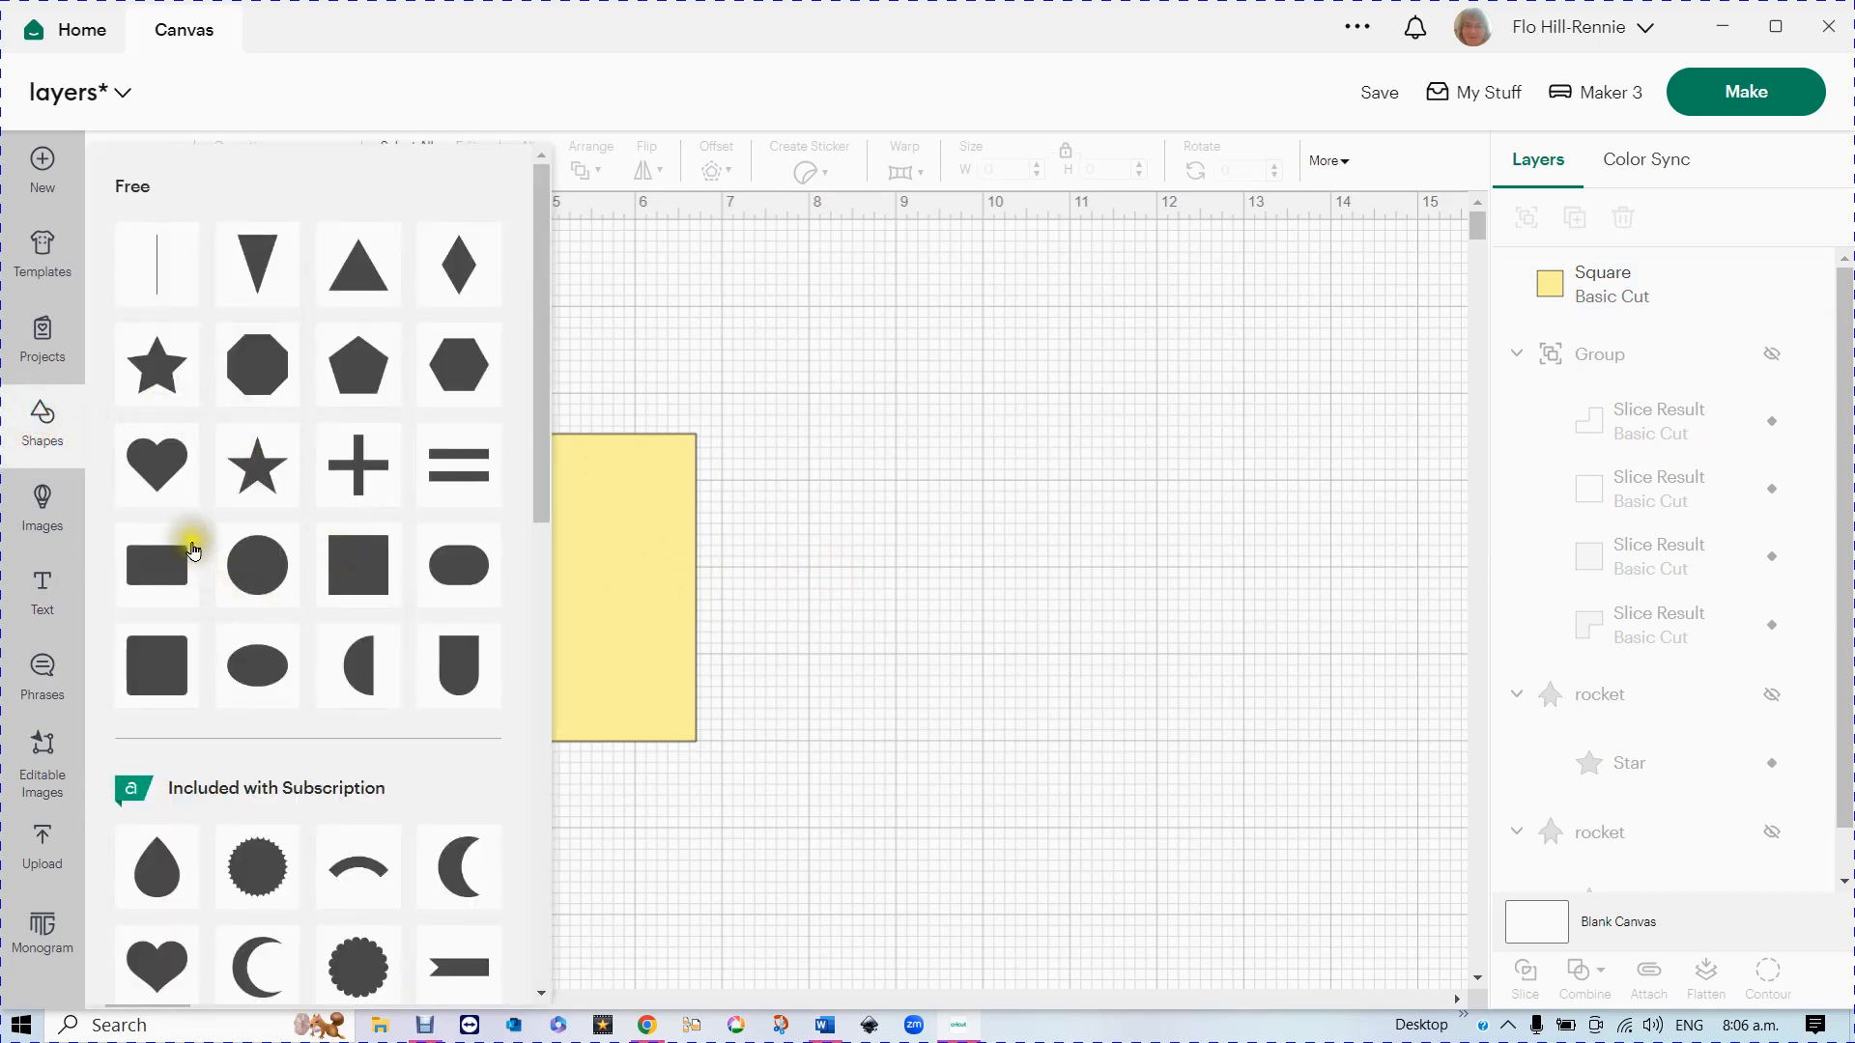
{"action": "left_click", "coordinate": [259, 481]}
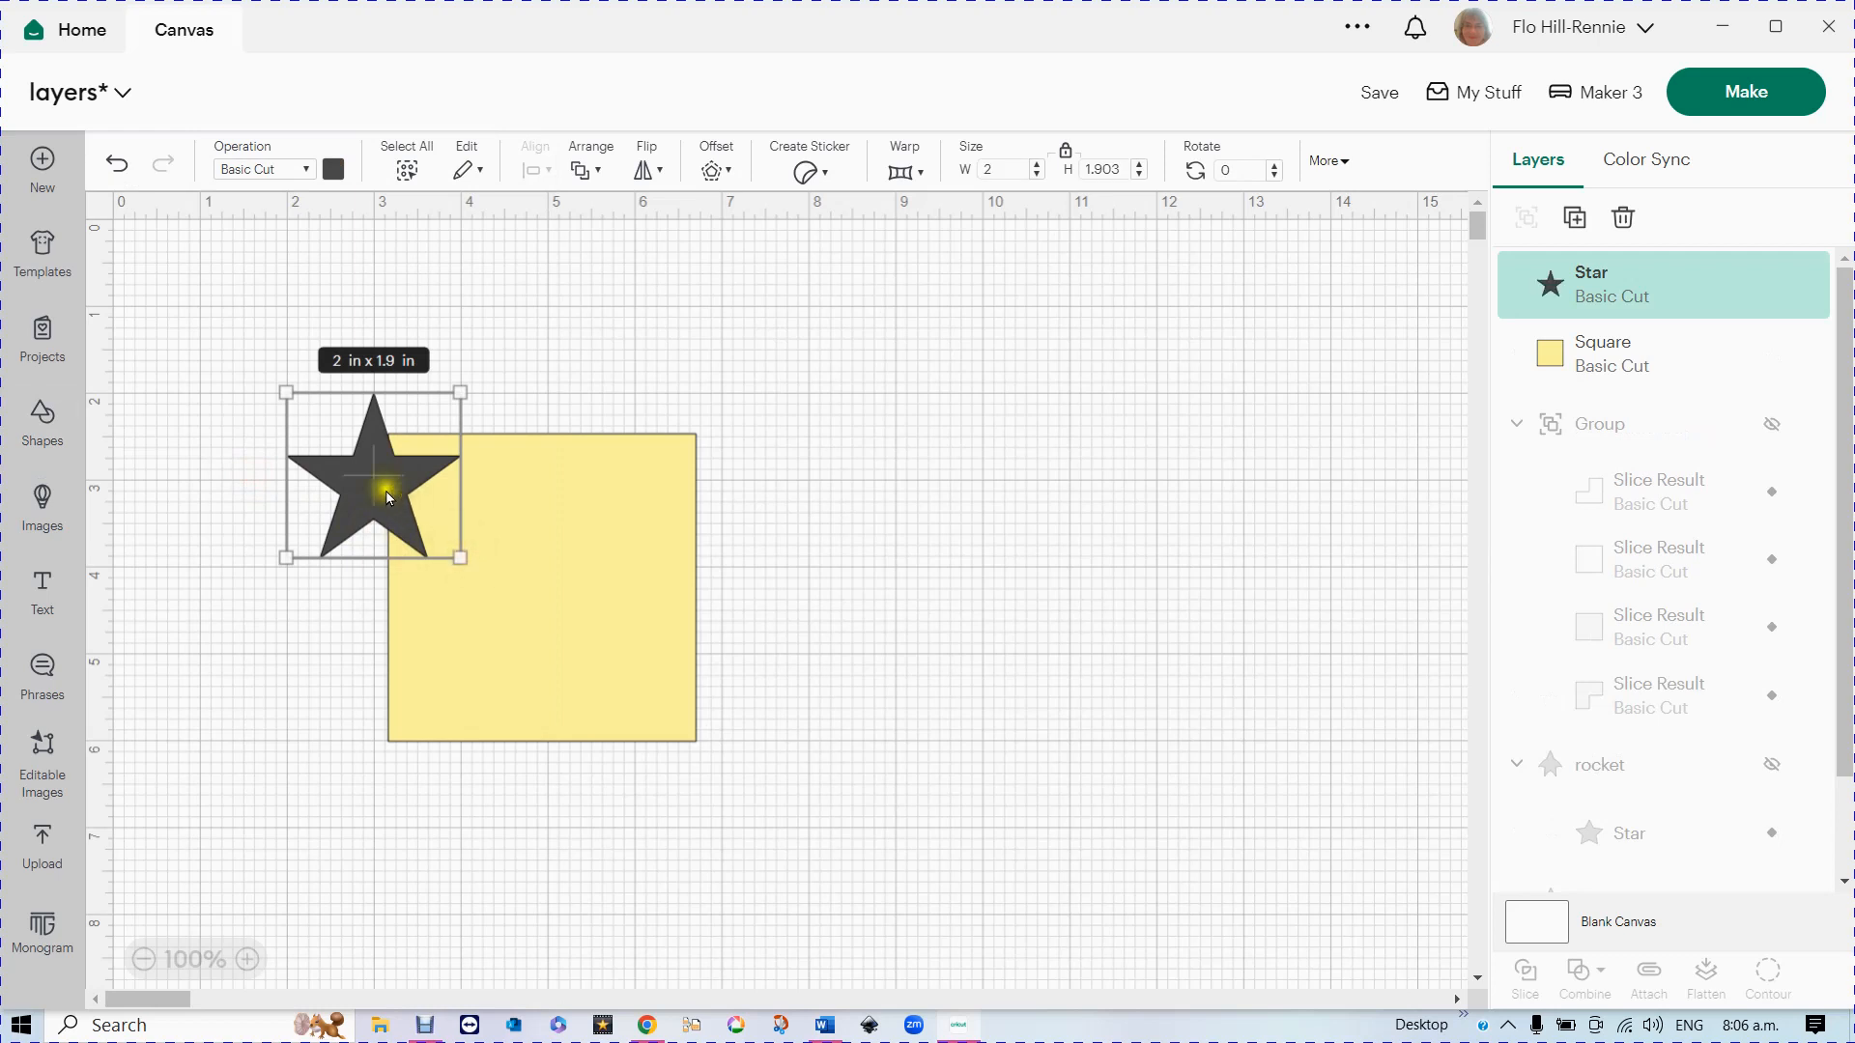
{"action": "left_click_drag", "start_coordinate": [381, 484], "coordinate": [908, 547]}
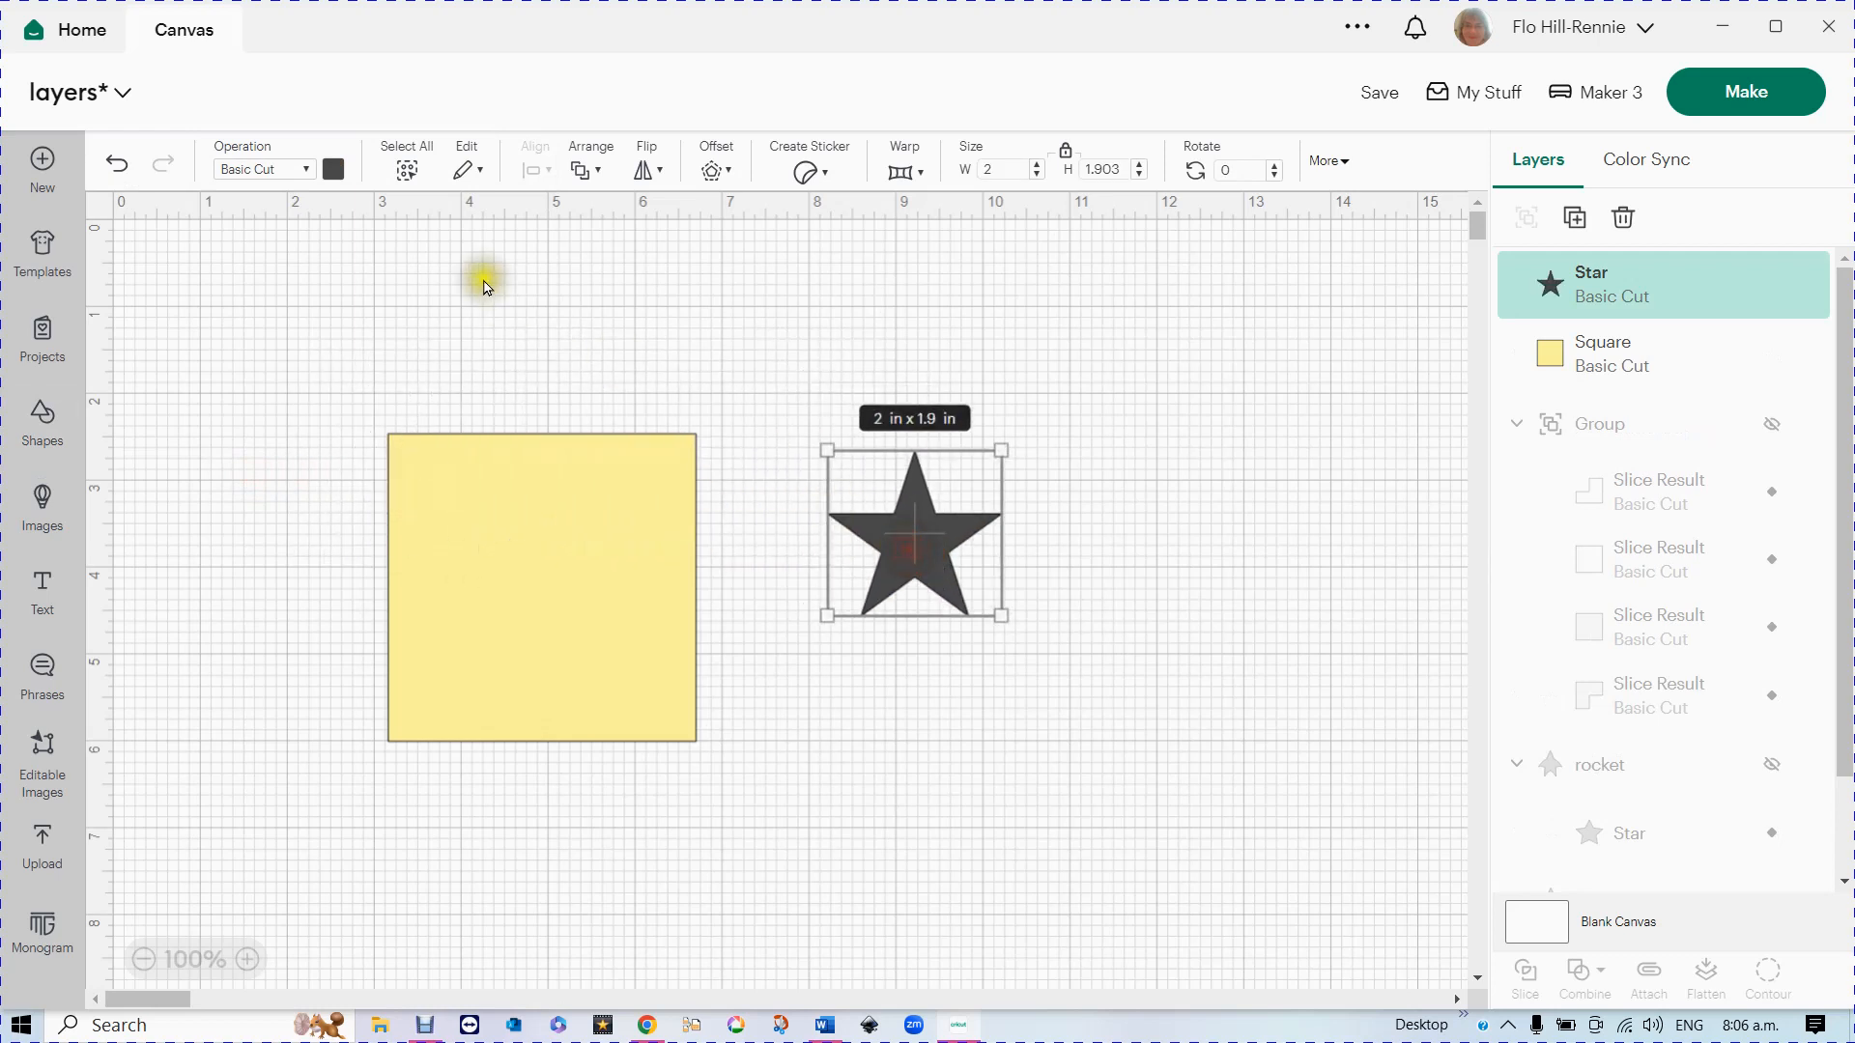
- Change the Star's material color to light green and move it closer to the Square without overlapping
{"action": "left_click", "coordinate": [334, 171]}
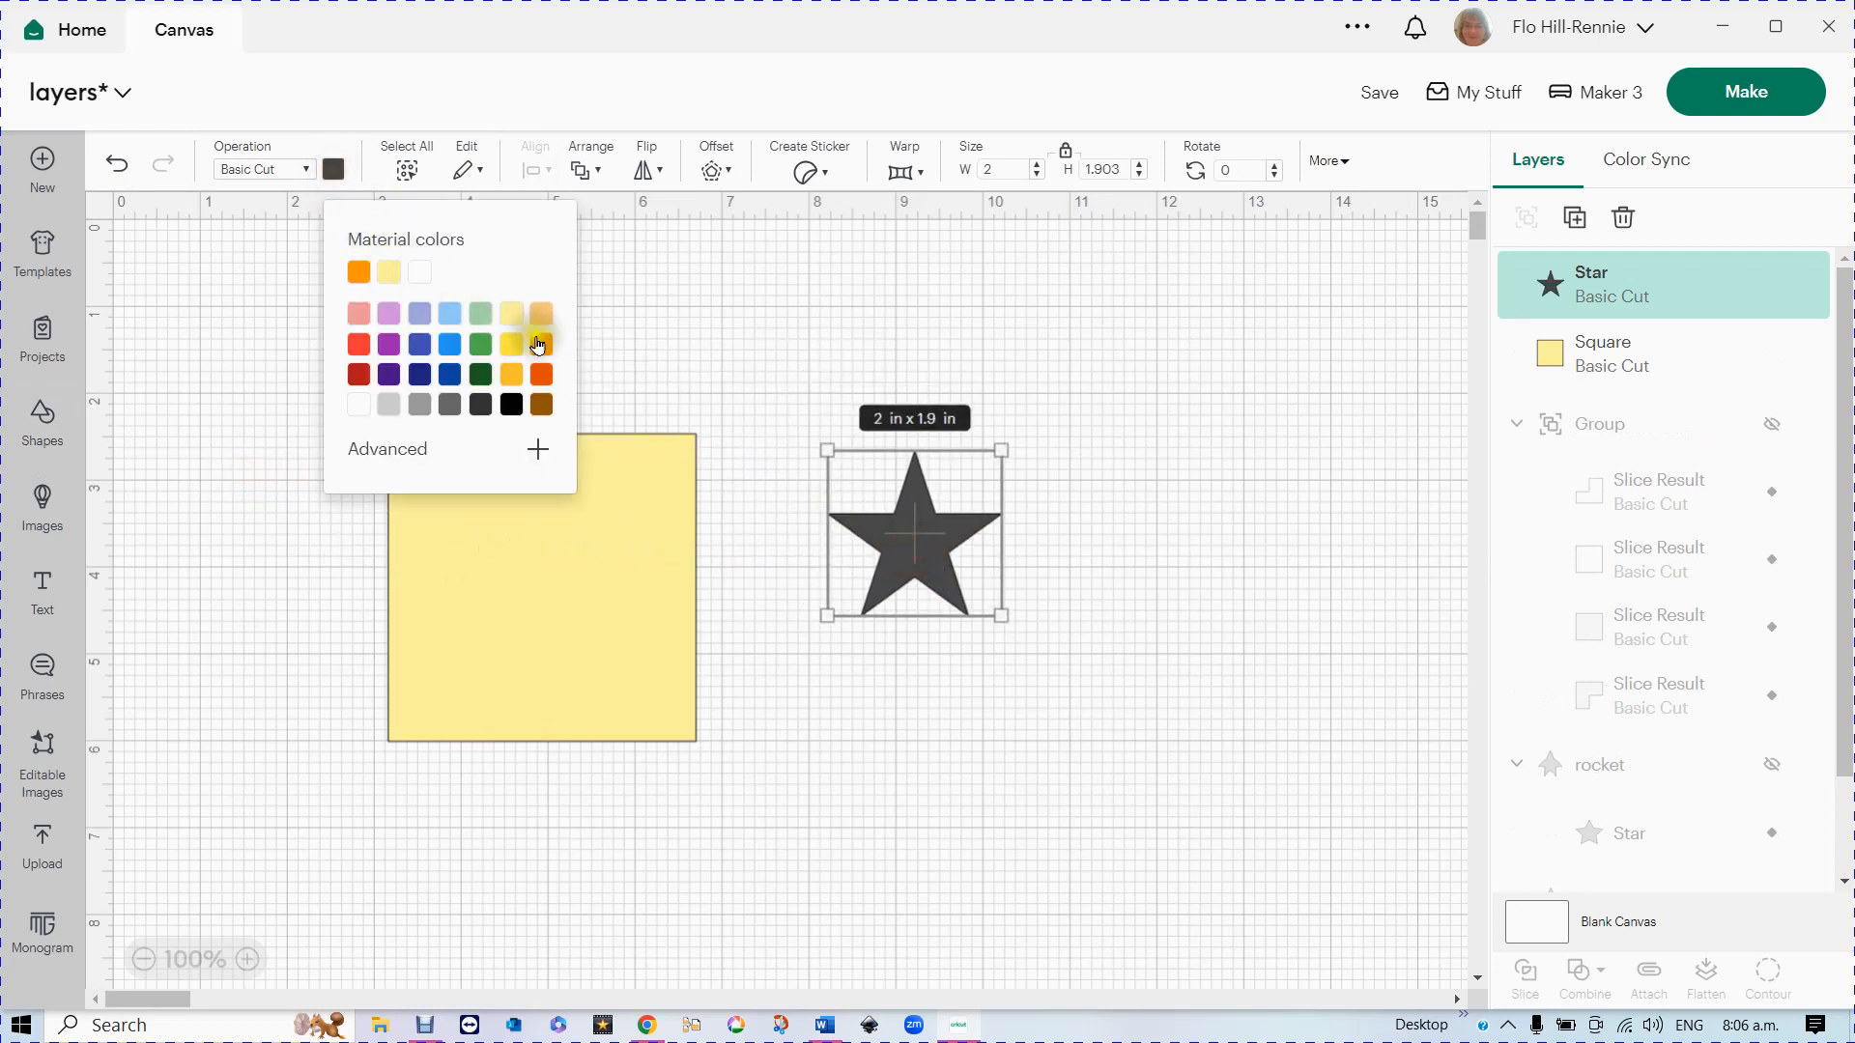
{"action": "left_click", "coordinate": [482, 317]}
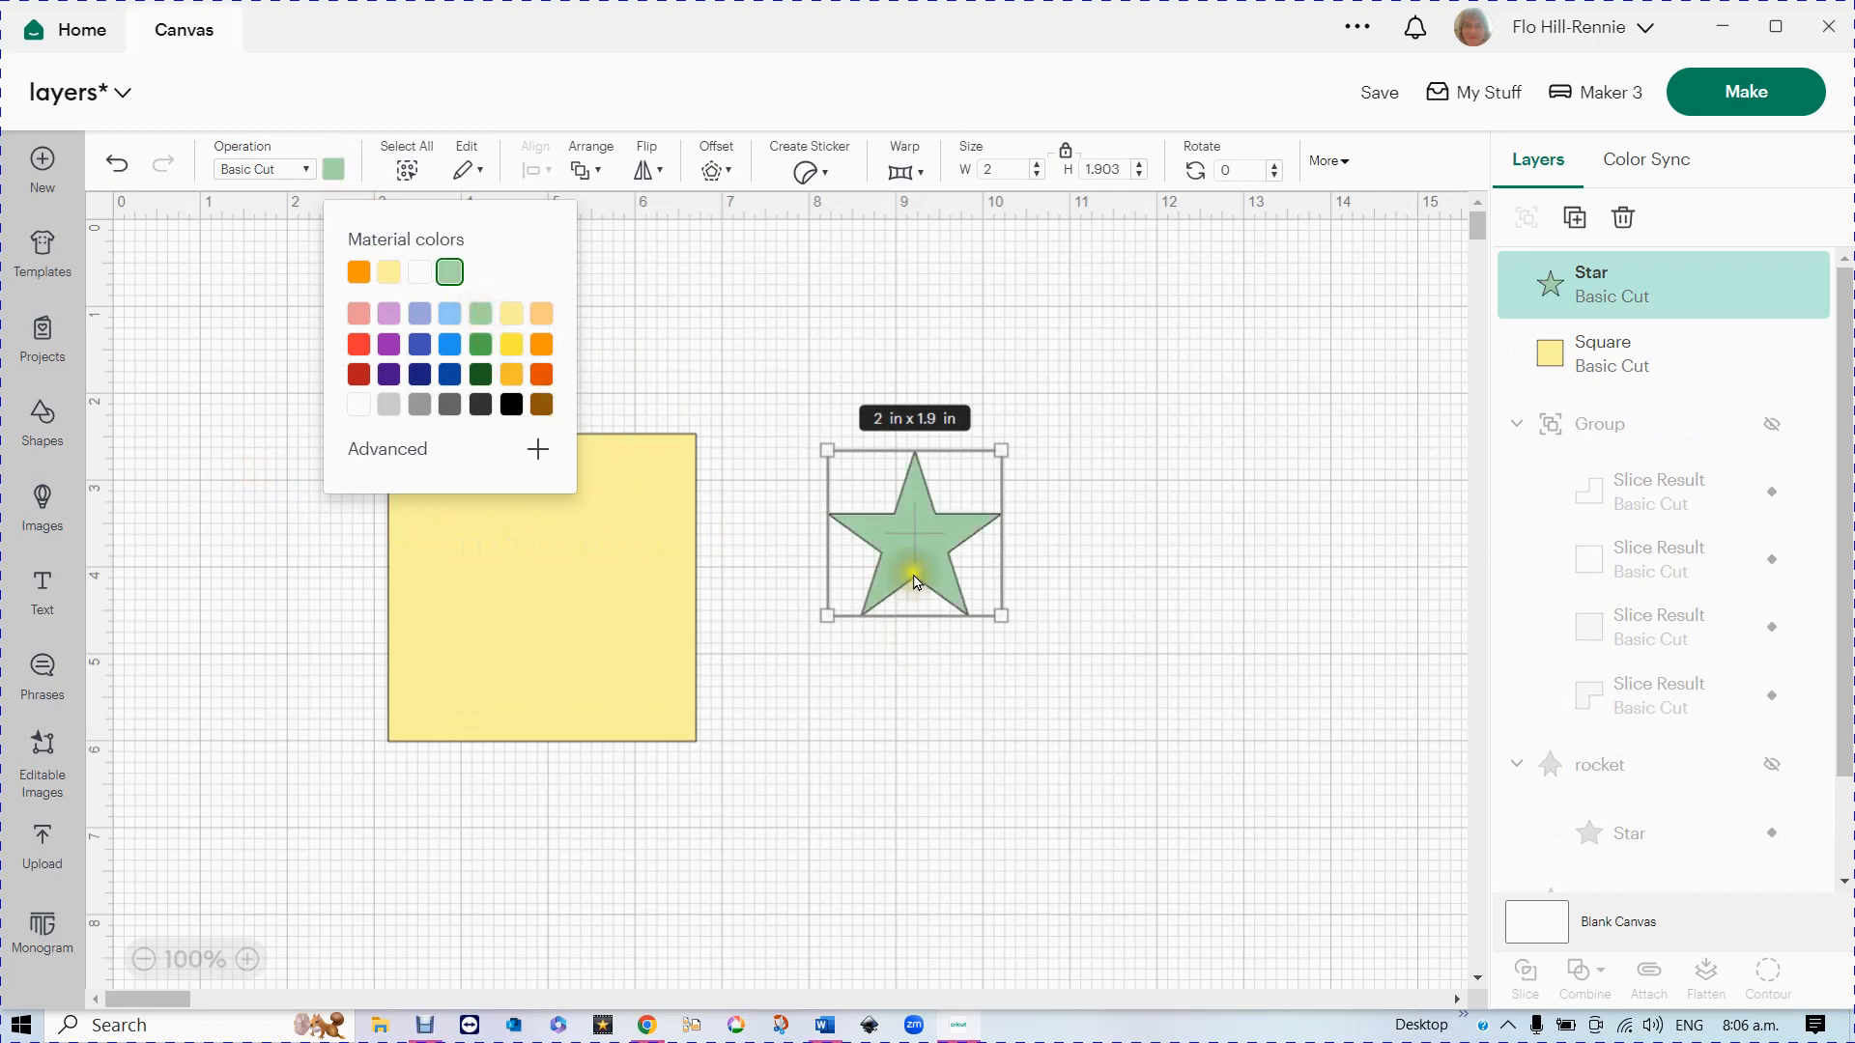
{"action": "left_click_drag", "start_coordinate": [911, 572], "coordinate": [870, 627]}
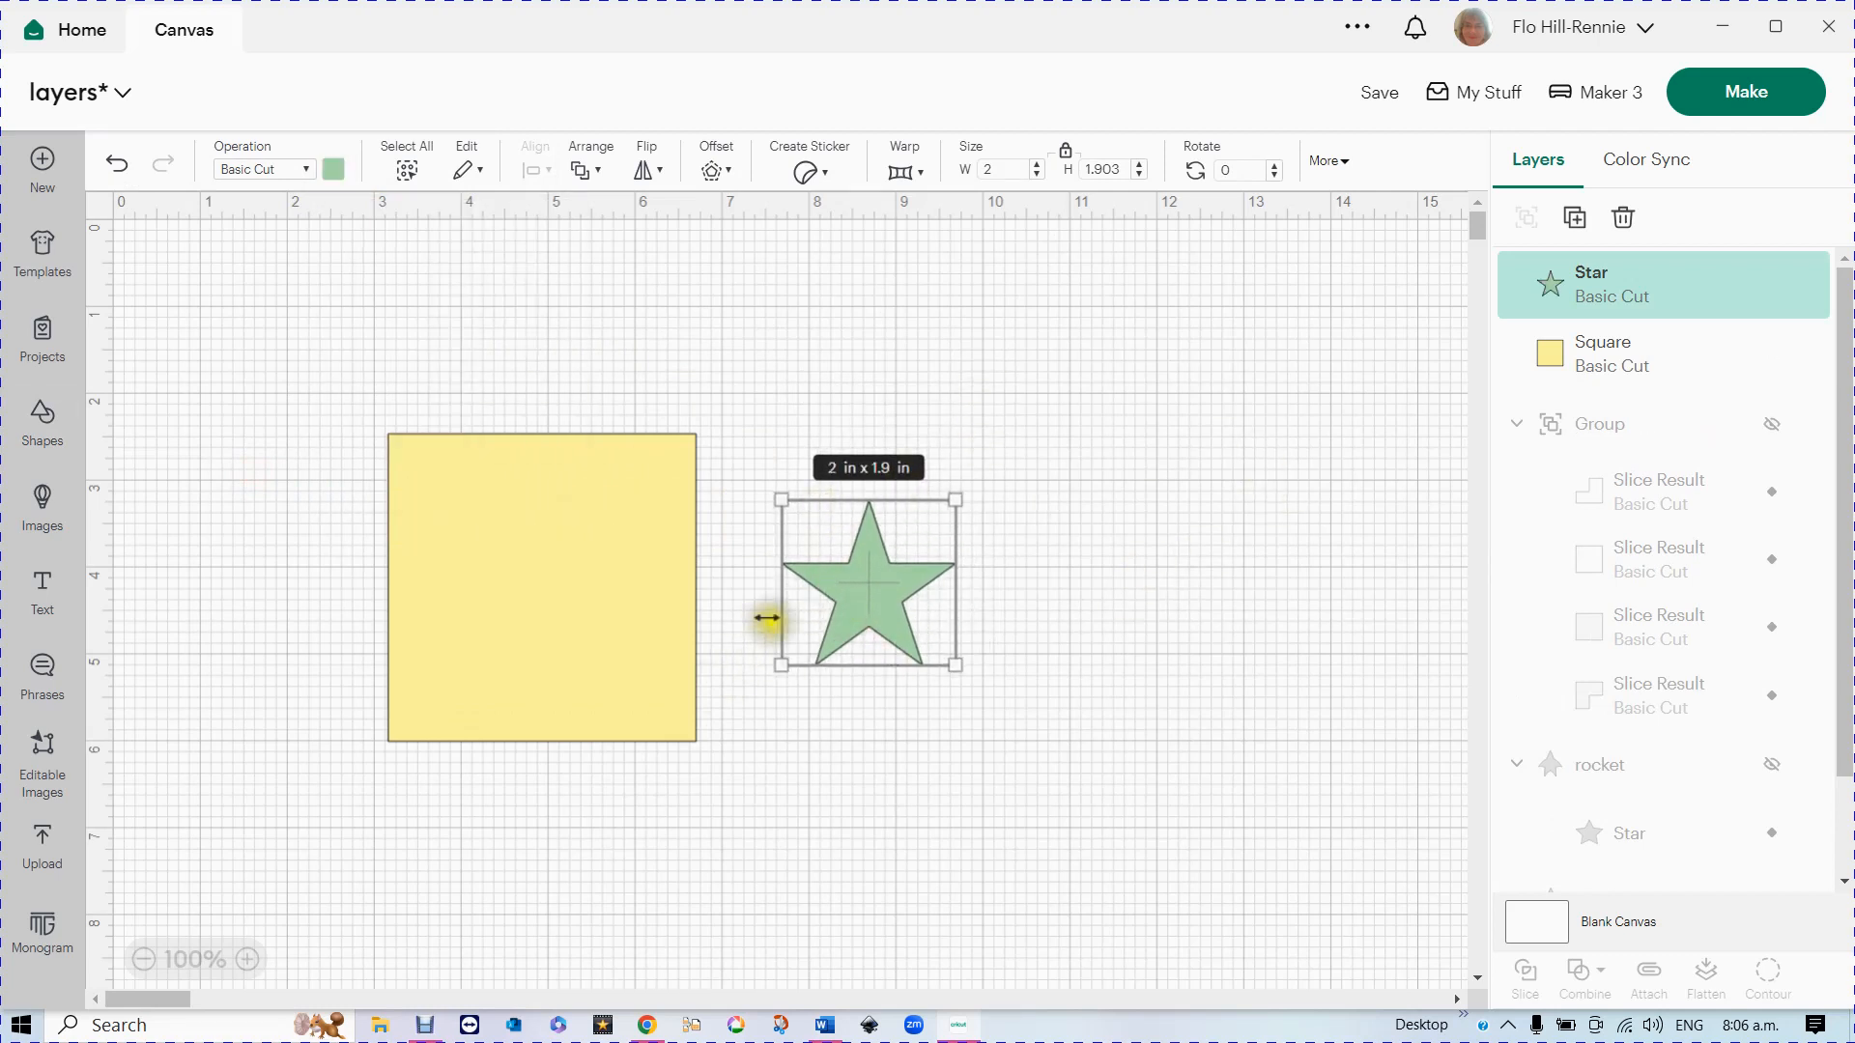
{"action": "left_click_drag", "start_coordinate": [844, 615], "coordinate": [800, 621]}
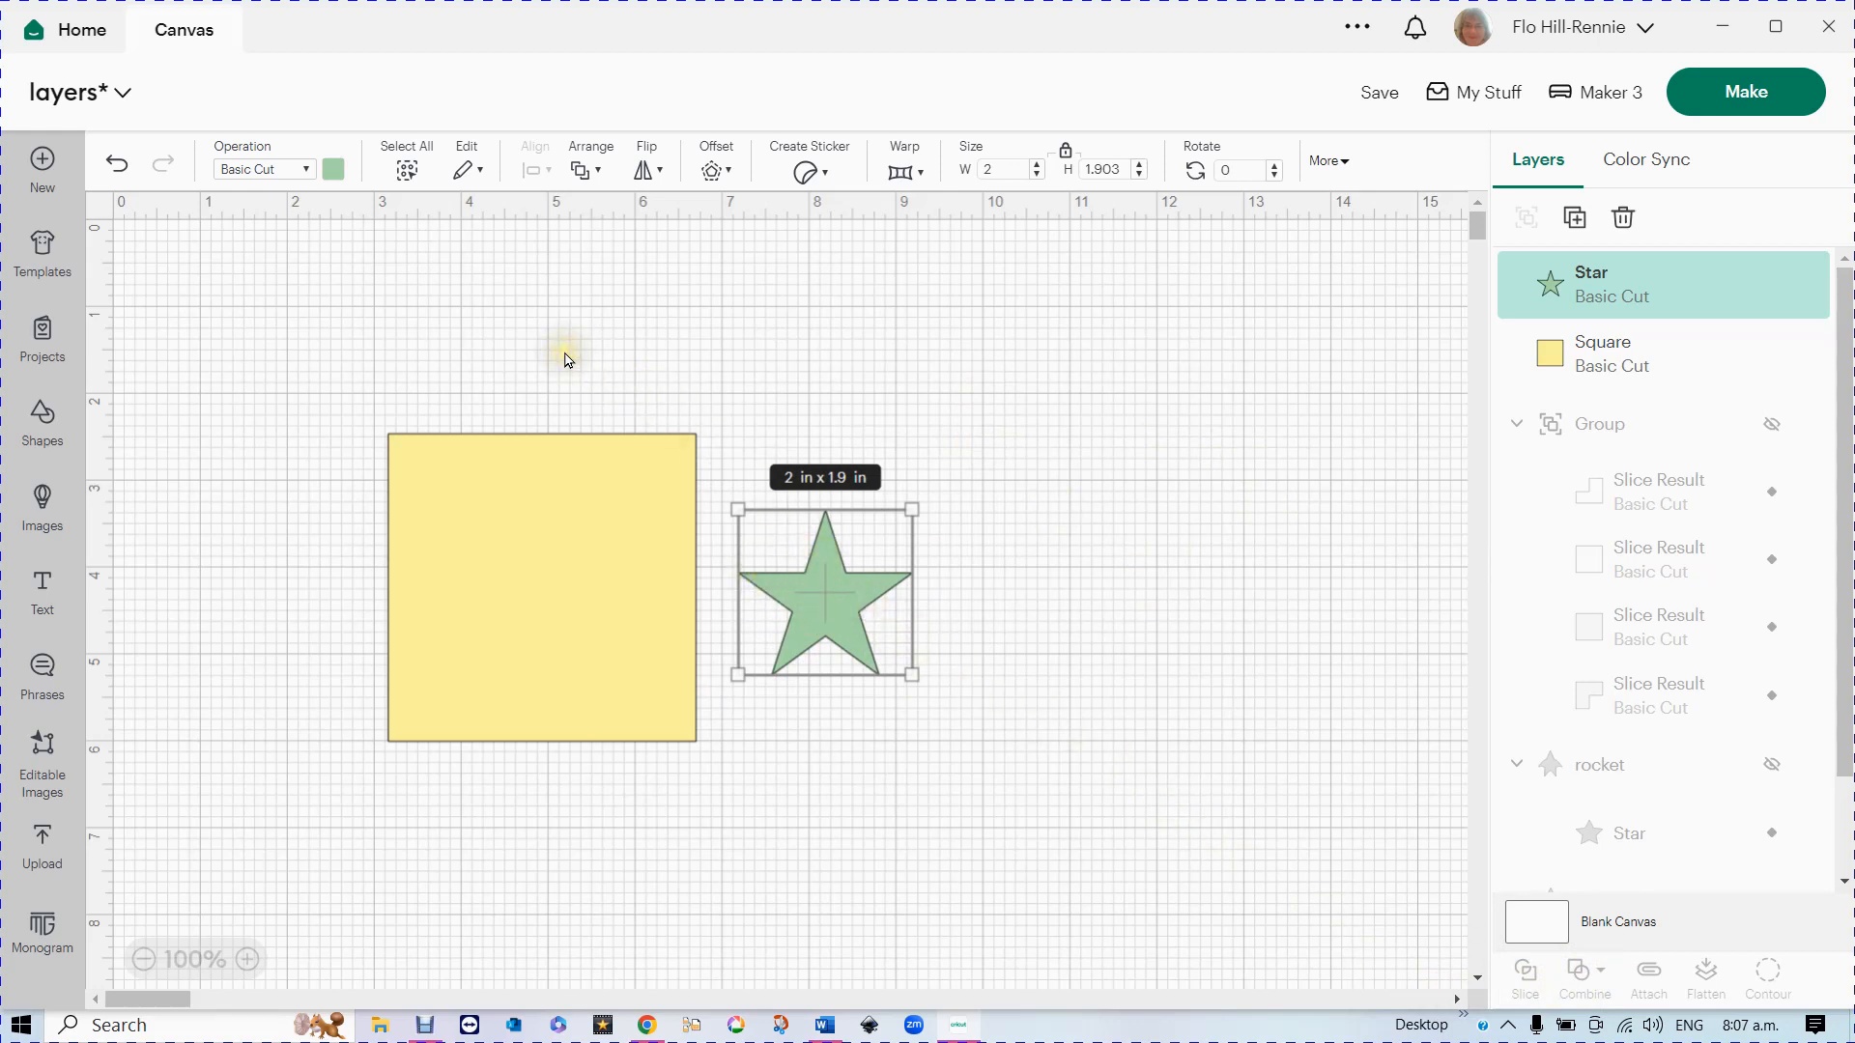
{"action": "left_click_drag", "start_coordinate": [563, 350], "coordinate": [844, 693]}
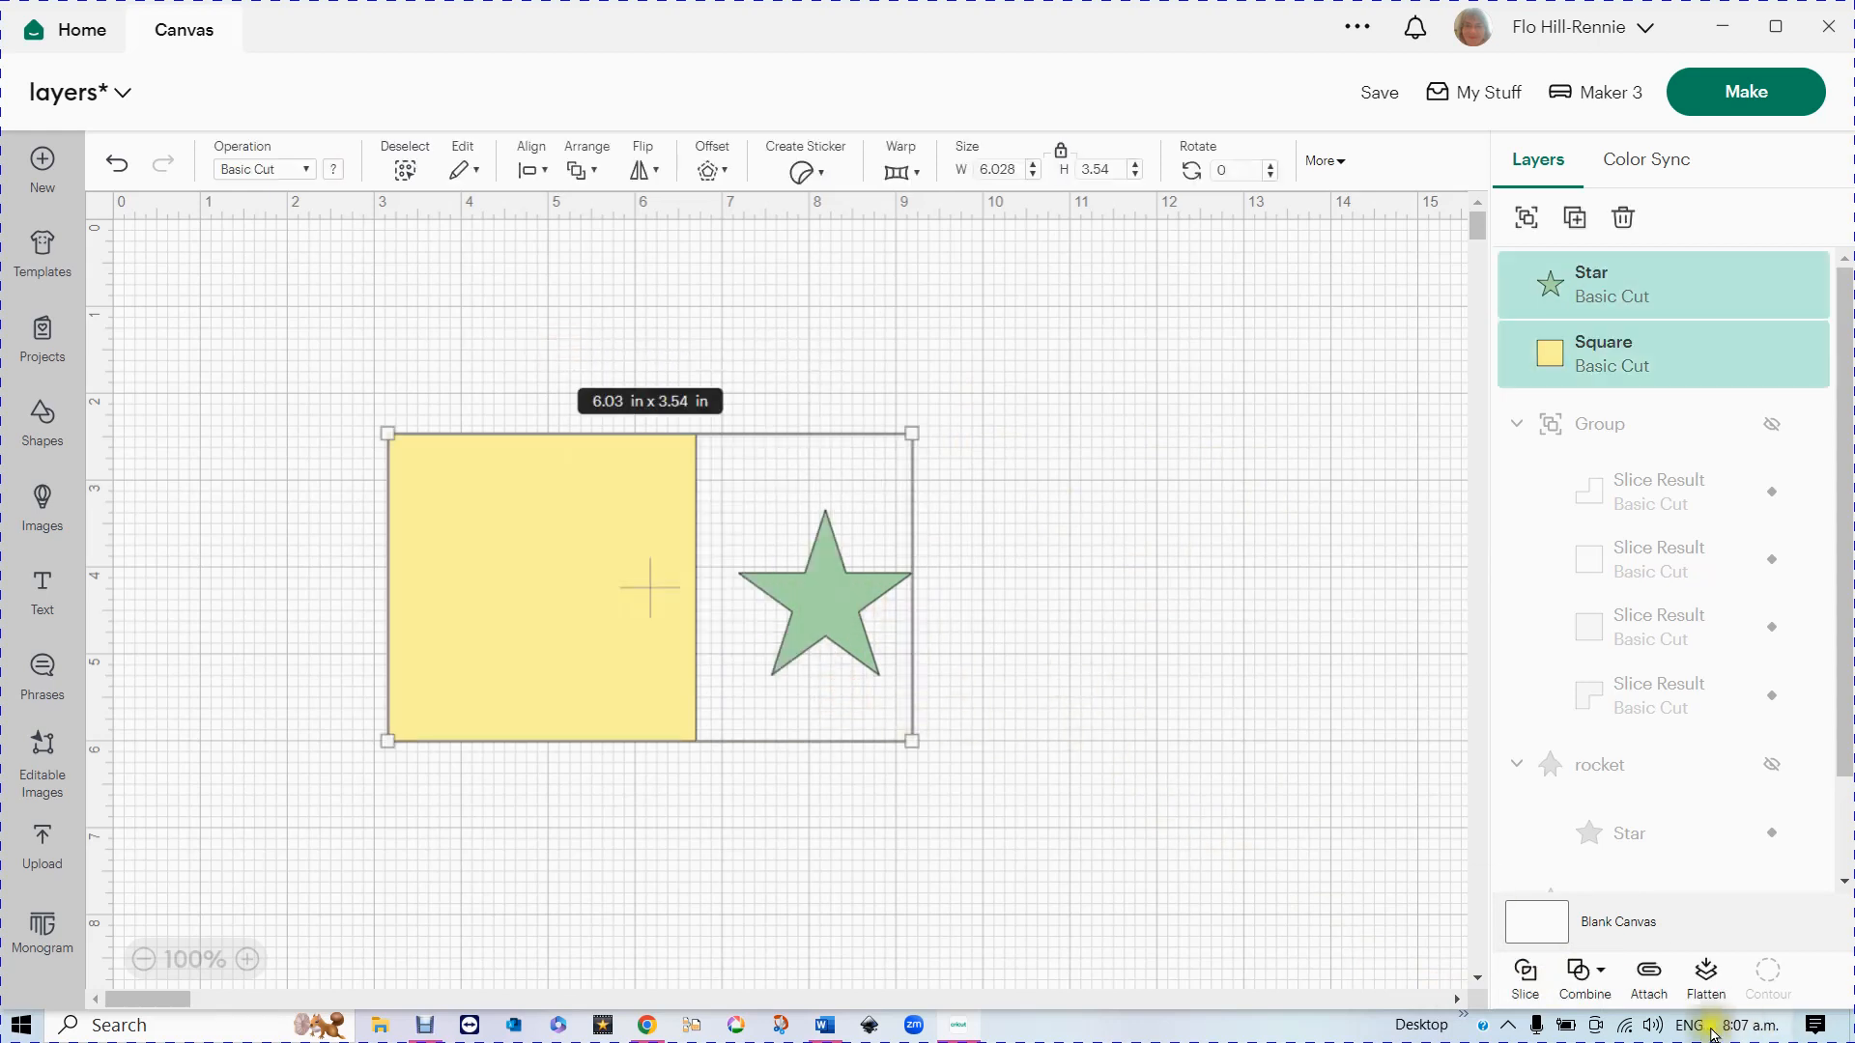
{"action": "left_click", "coordinate": [1584, 979]}
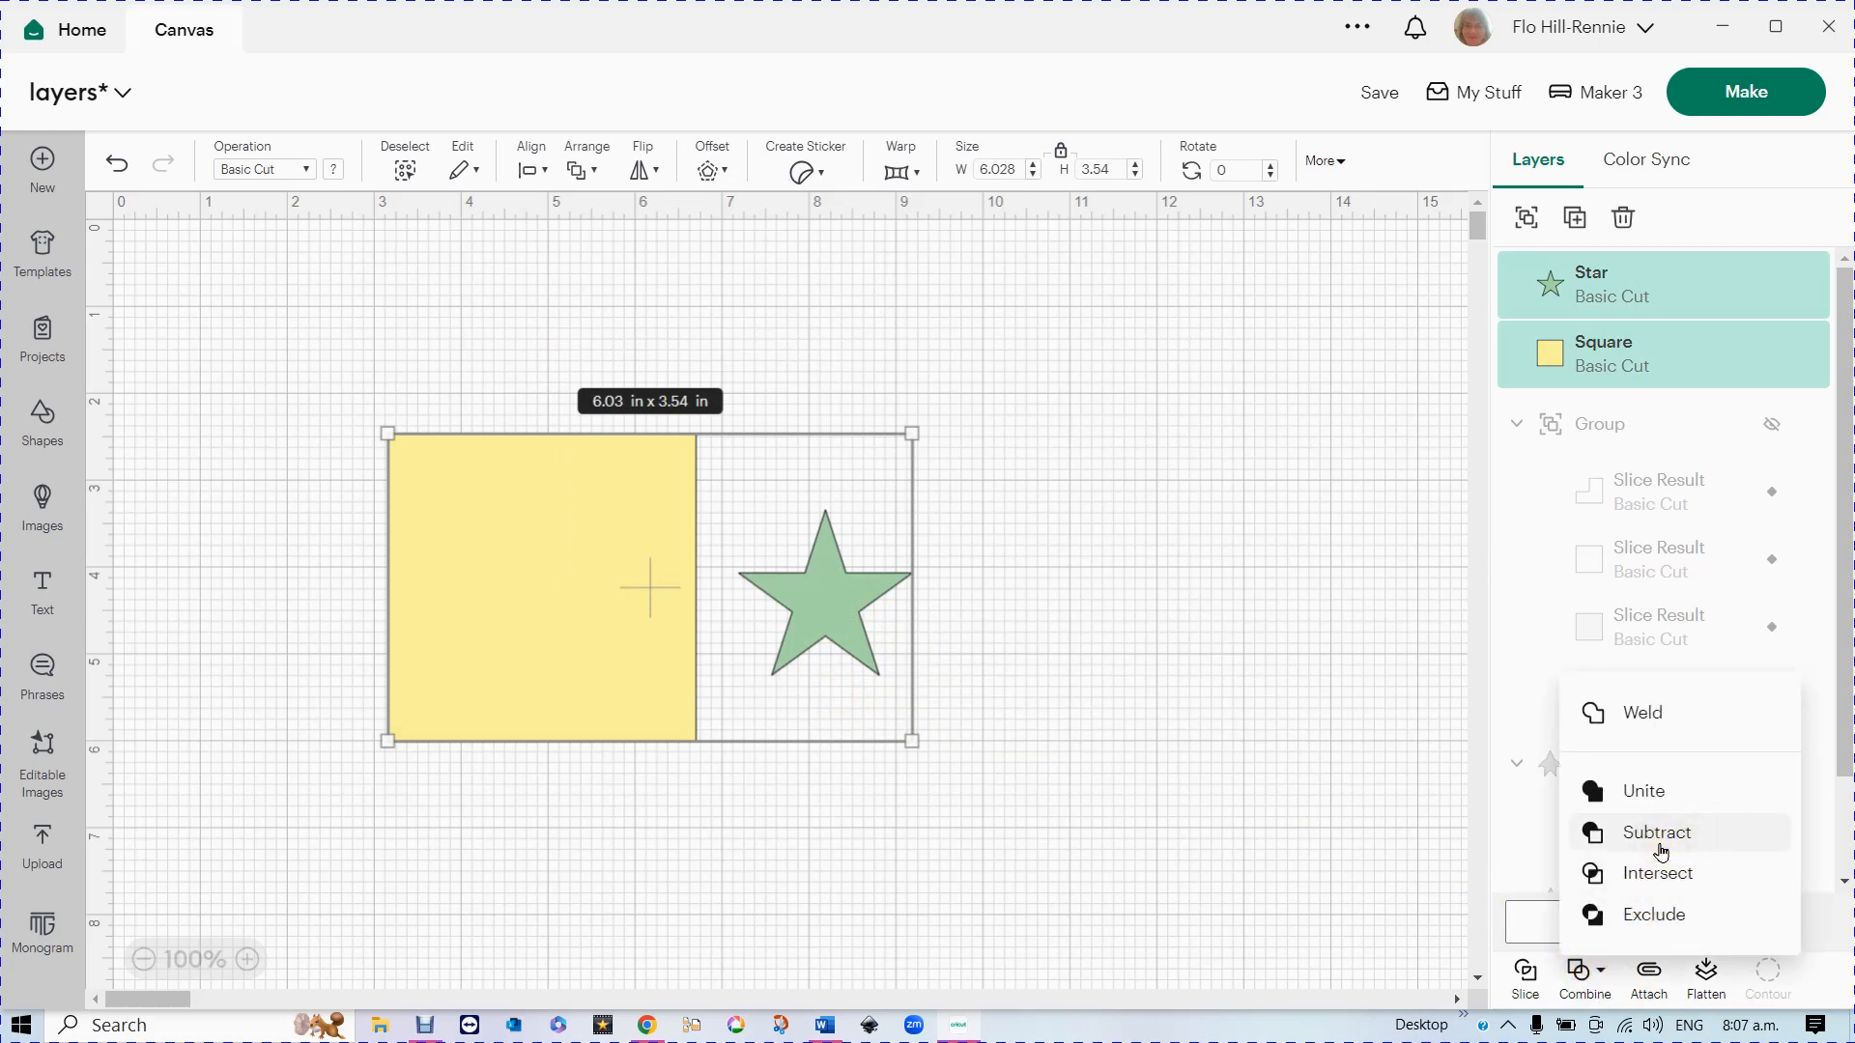
{"action": "left_click", "coordinate": [934, 651]}
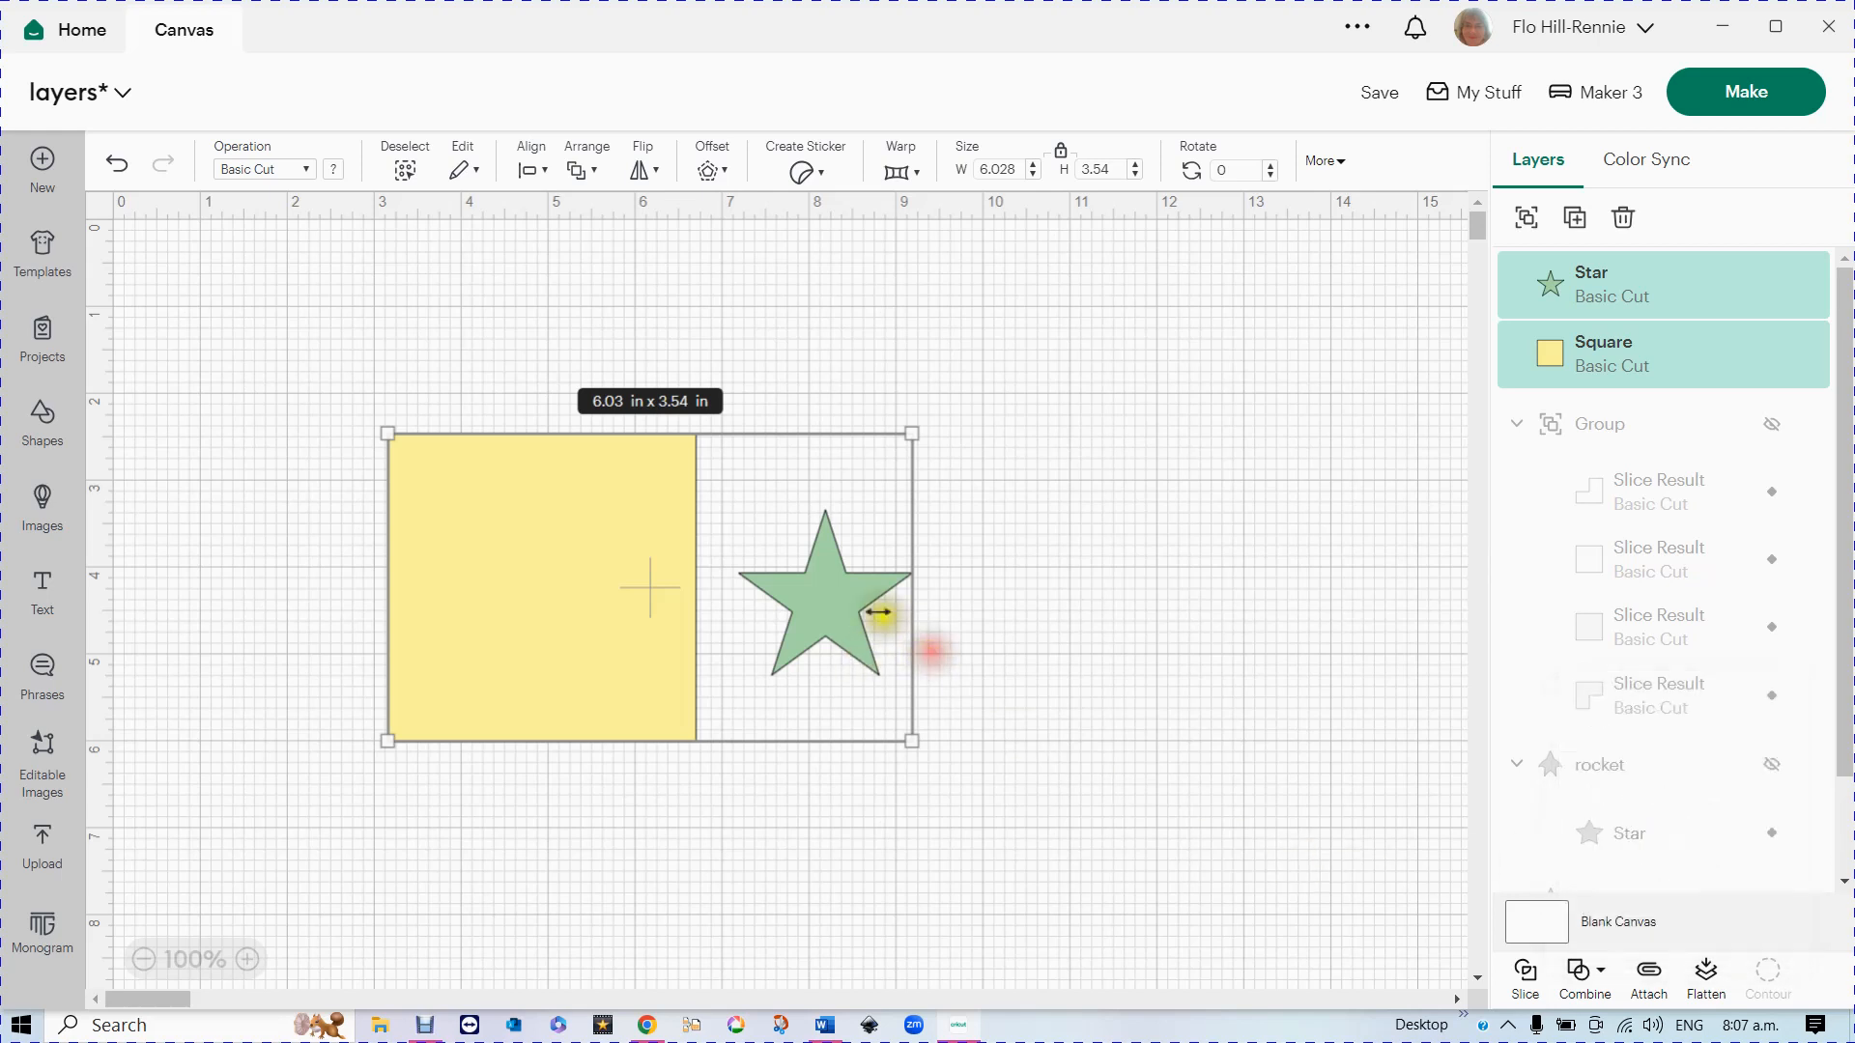
{"action": "left_click", "coordinate": [960, 642]}
- Overlap the Star with the Square's right edge and combine both shapes with Subtract
{"action": "left_click_drag", "start_coordinate": [822, 599], "coordinate": [709, 599]}
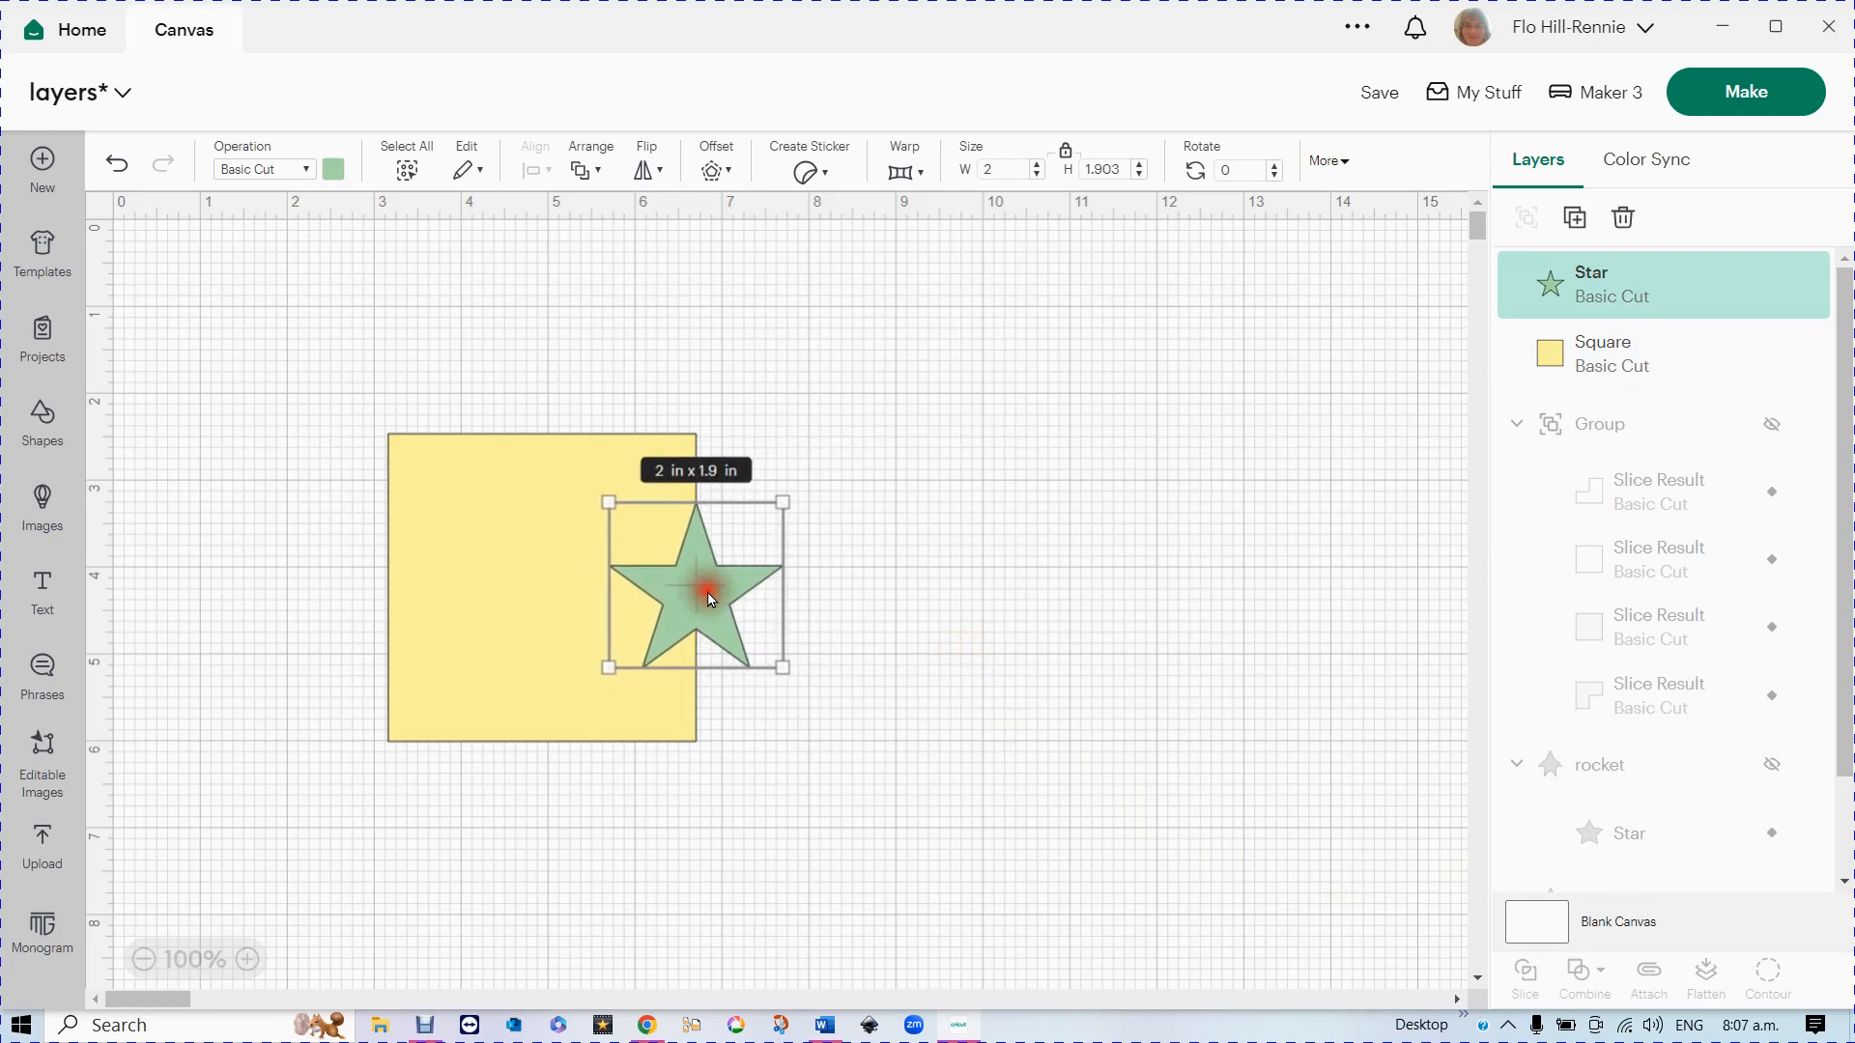
{"action": "left_click_drag", "start_coordinate": [522, 351], "coordinate": [797, 771]}
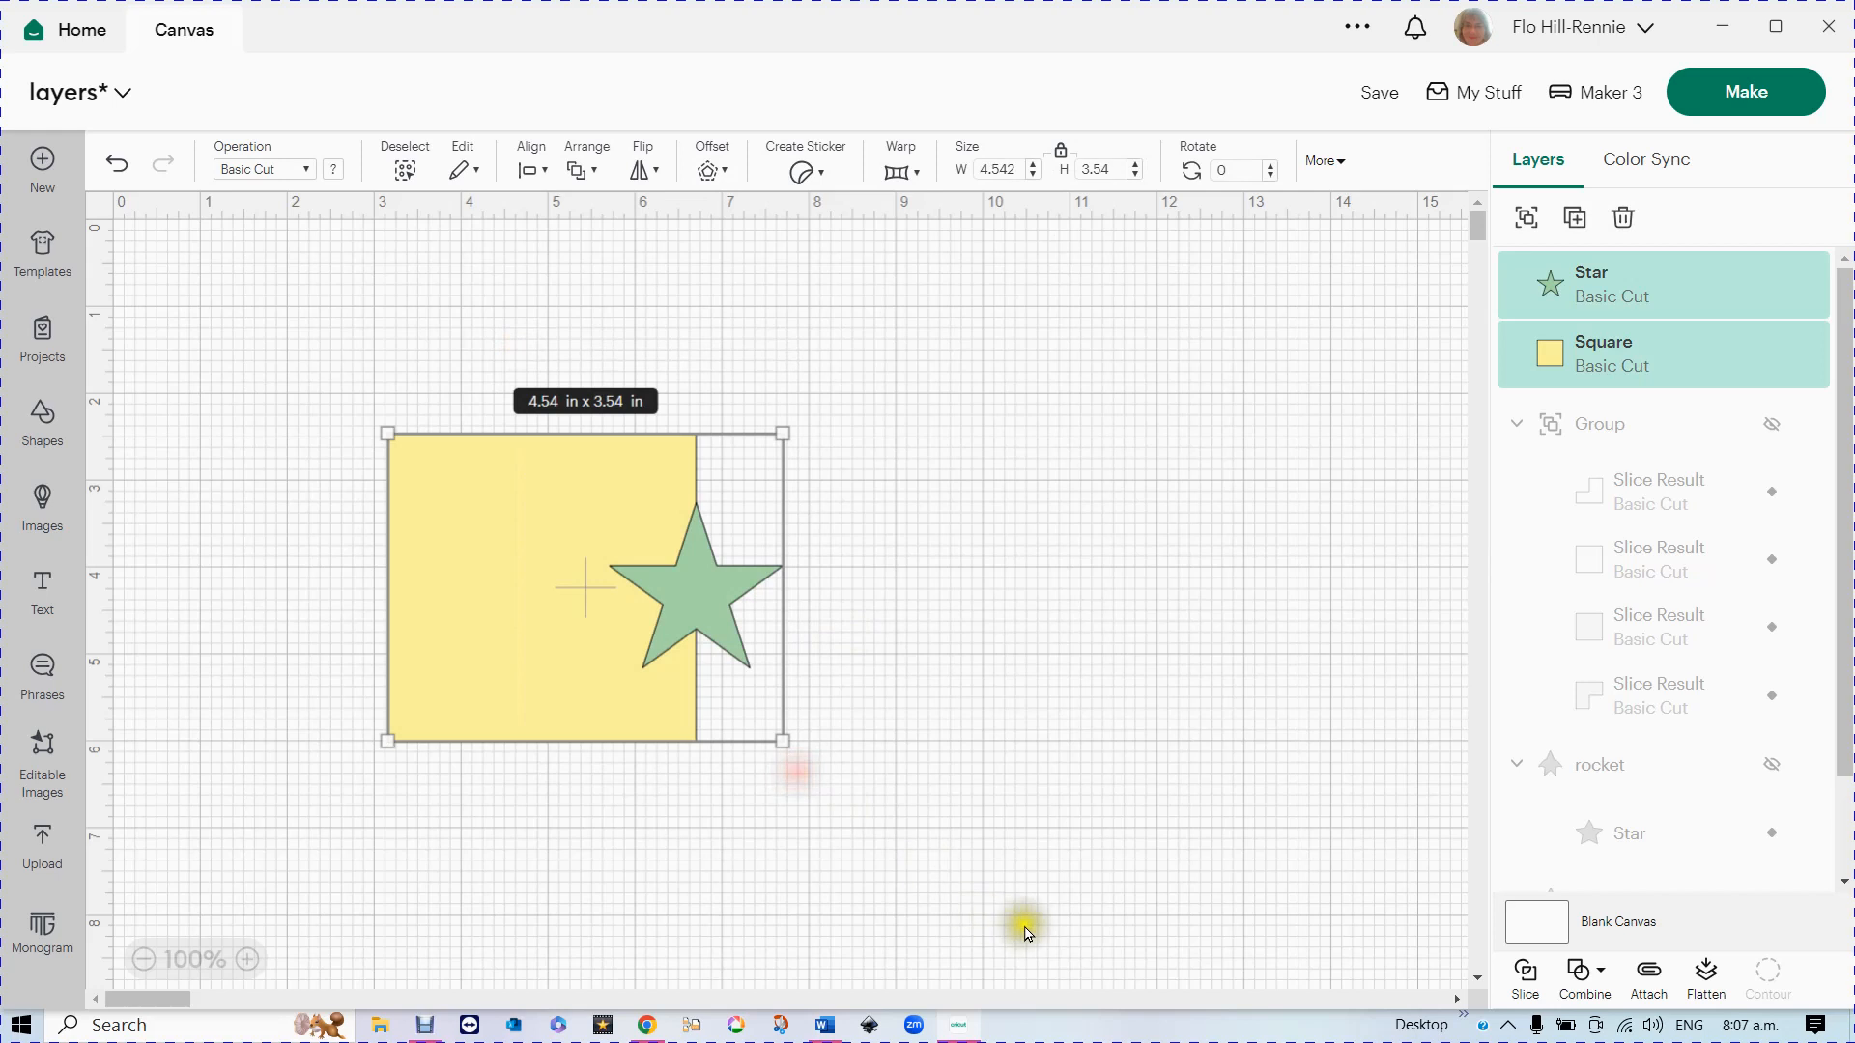
{"action": "left_click", "coordinate": [1582, 979]}
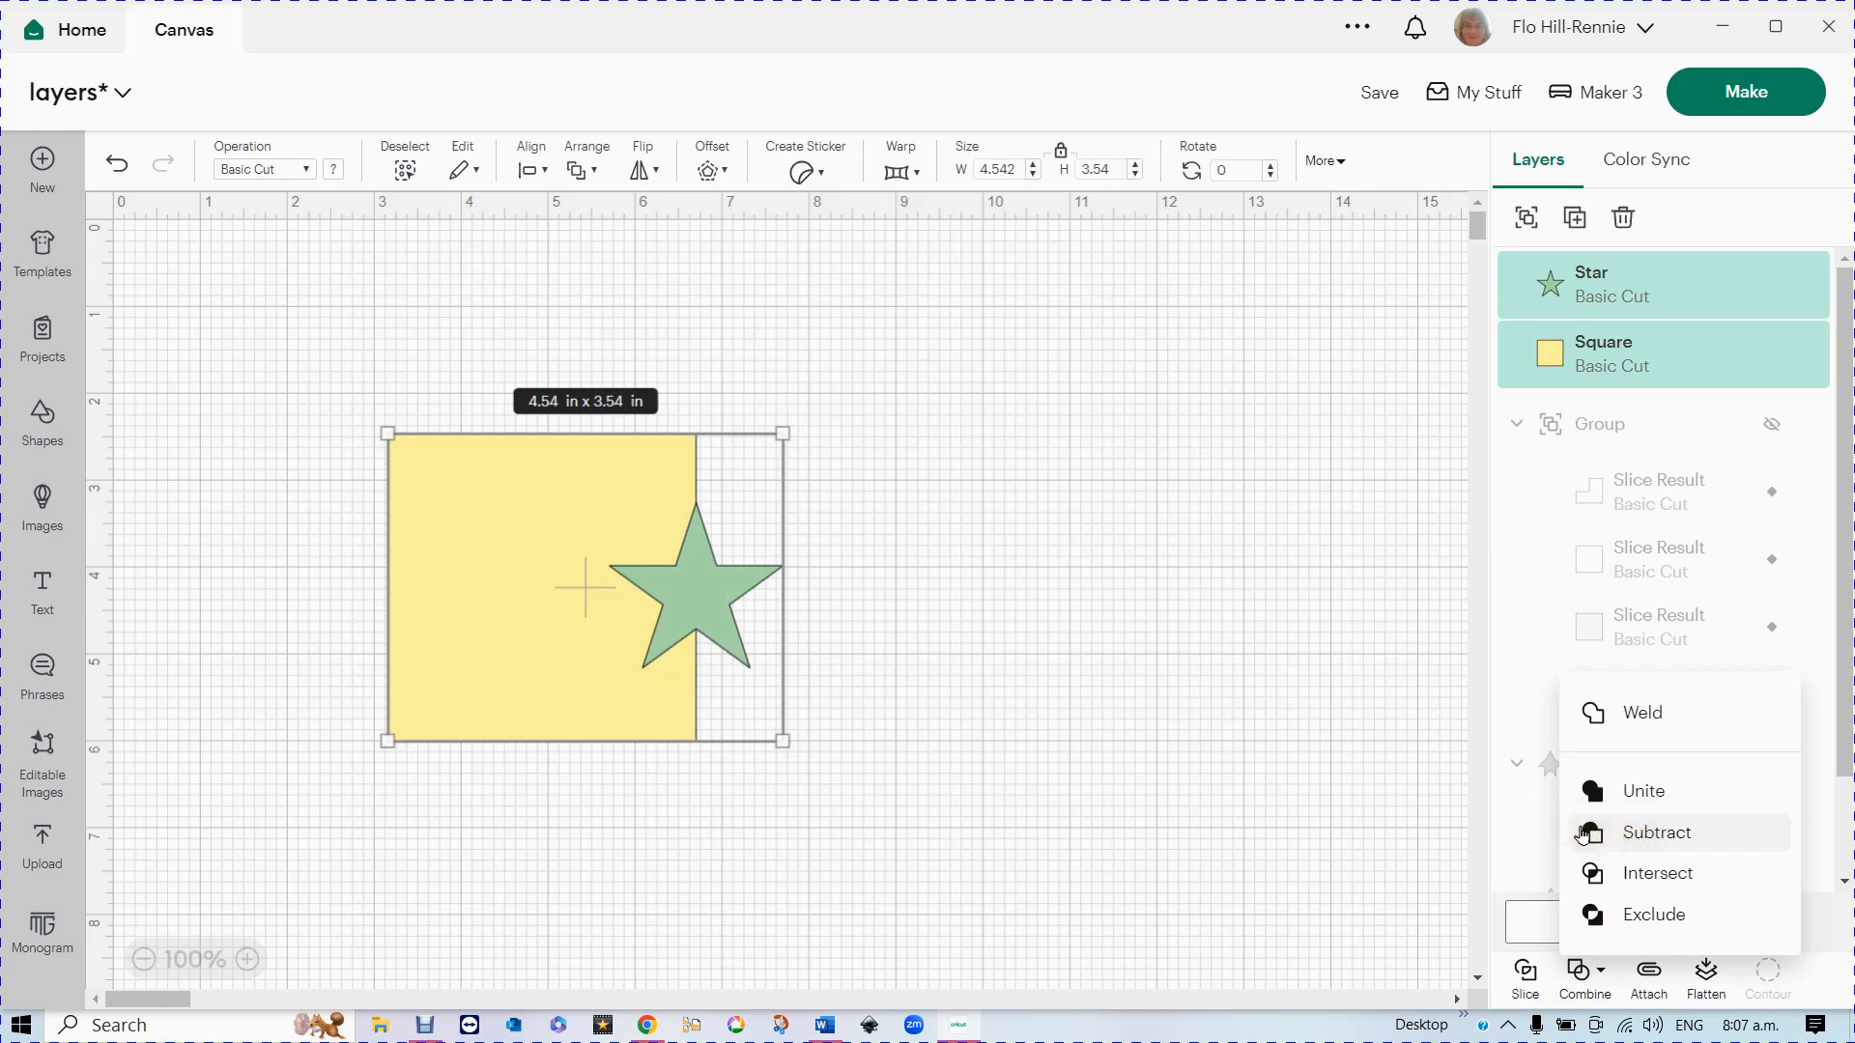
{"action": "left_click", "coordinate": [1658, 832]}
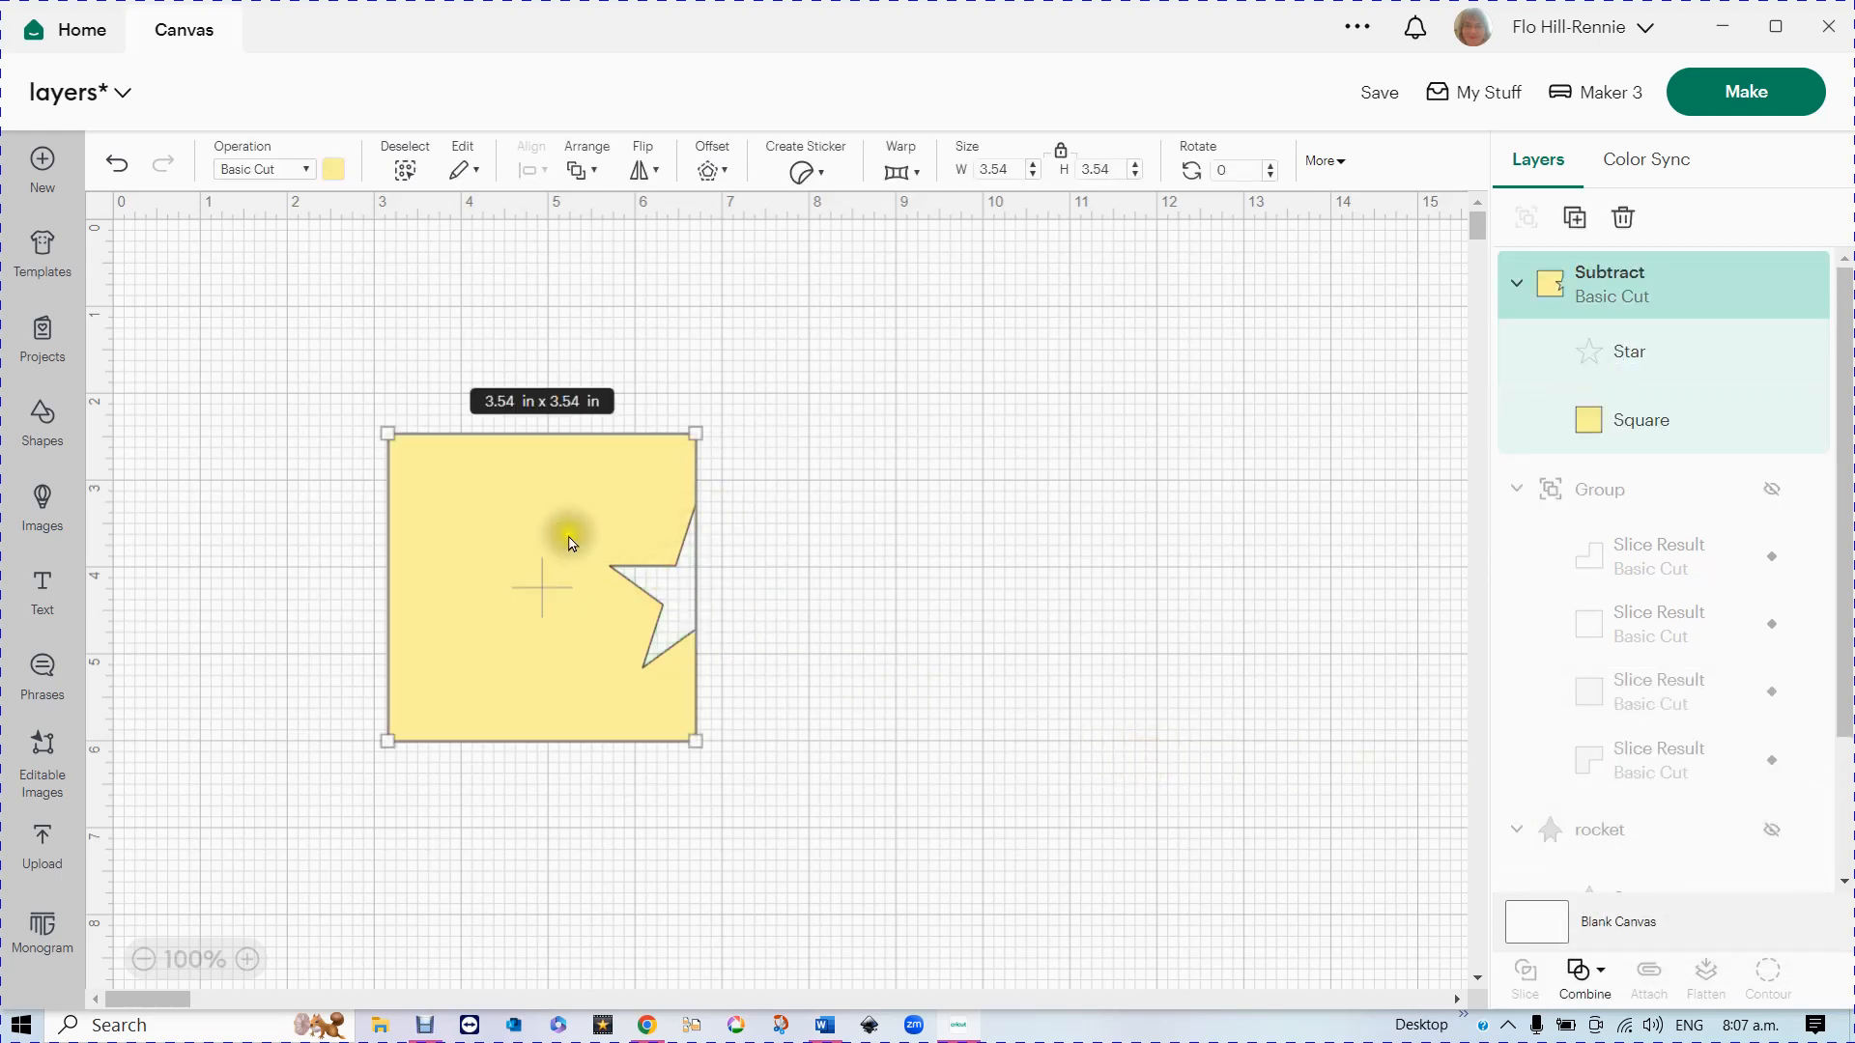
- Move the subtracted shape slightly up and to the left, then undo the Subtract to restore the separate shapes
{"action": "left_click_drag", "start_coordinate": [539, 570], "coordinate": [490, 526]}
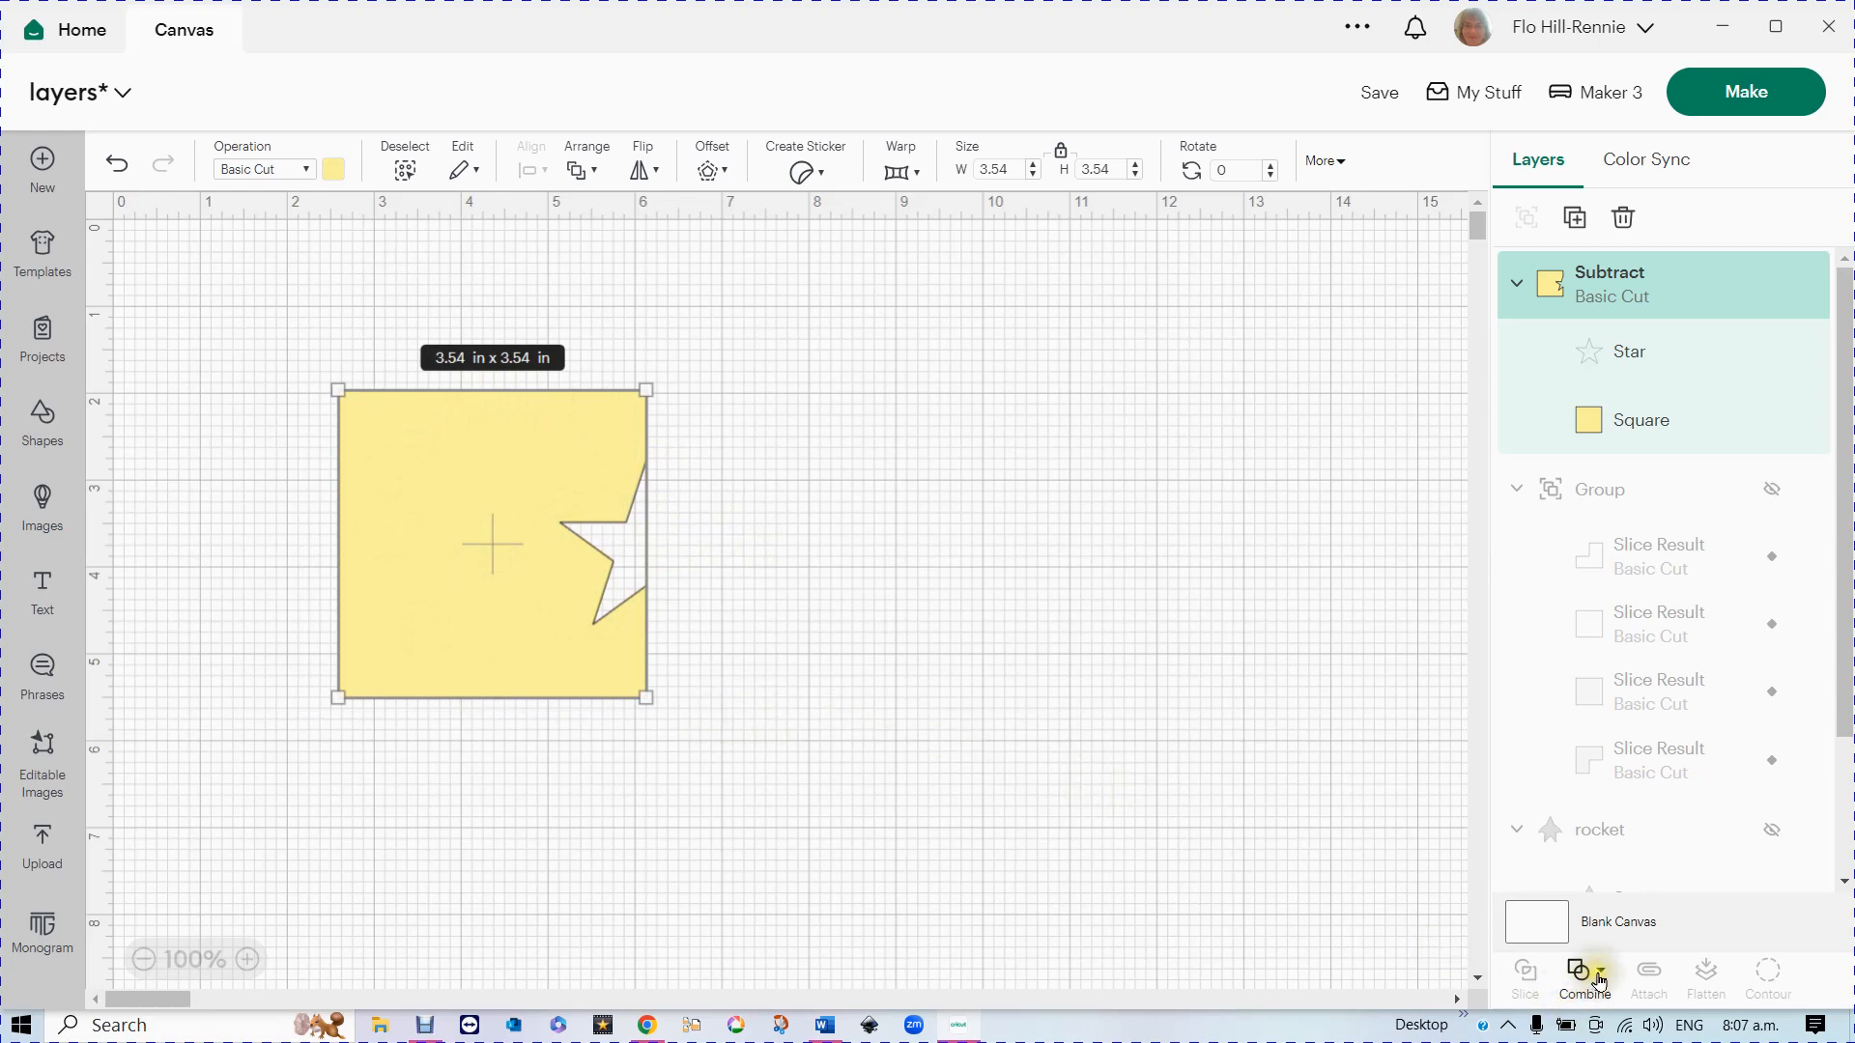
{"action": "left_click", "coordinate": [1585, 977]}
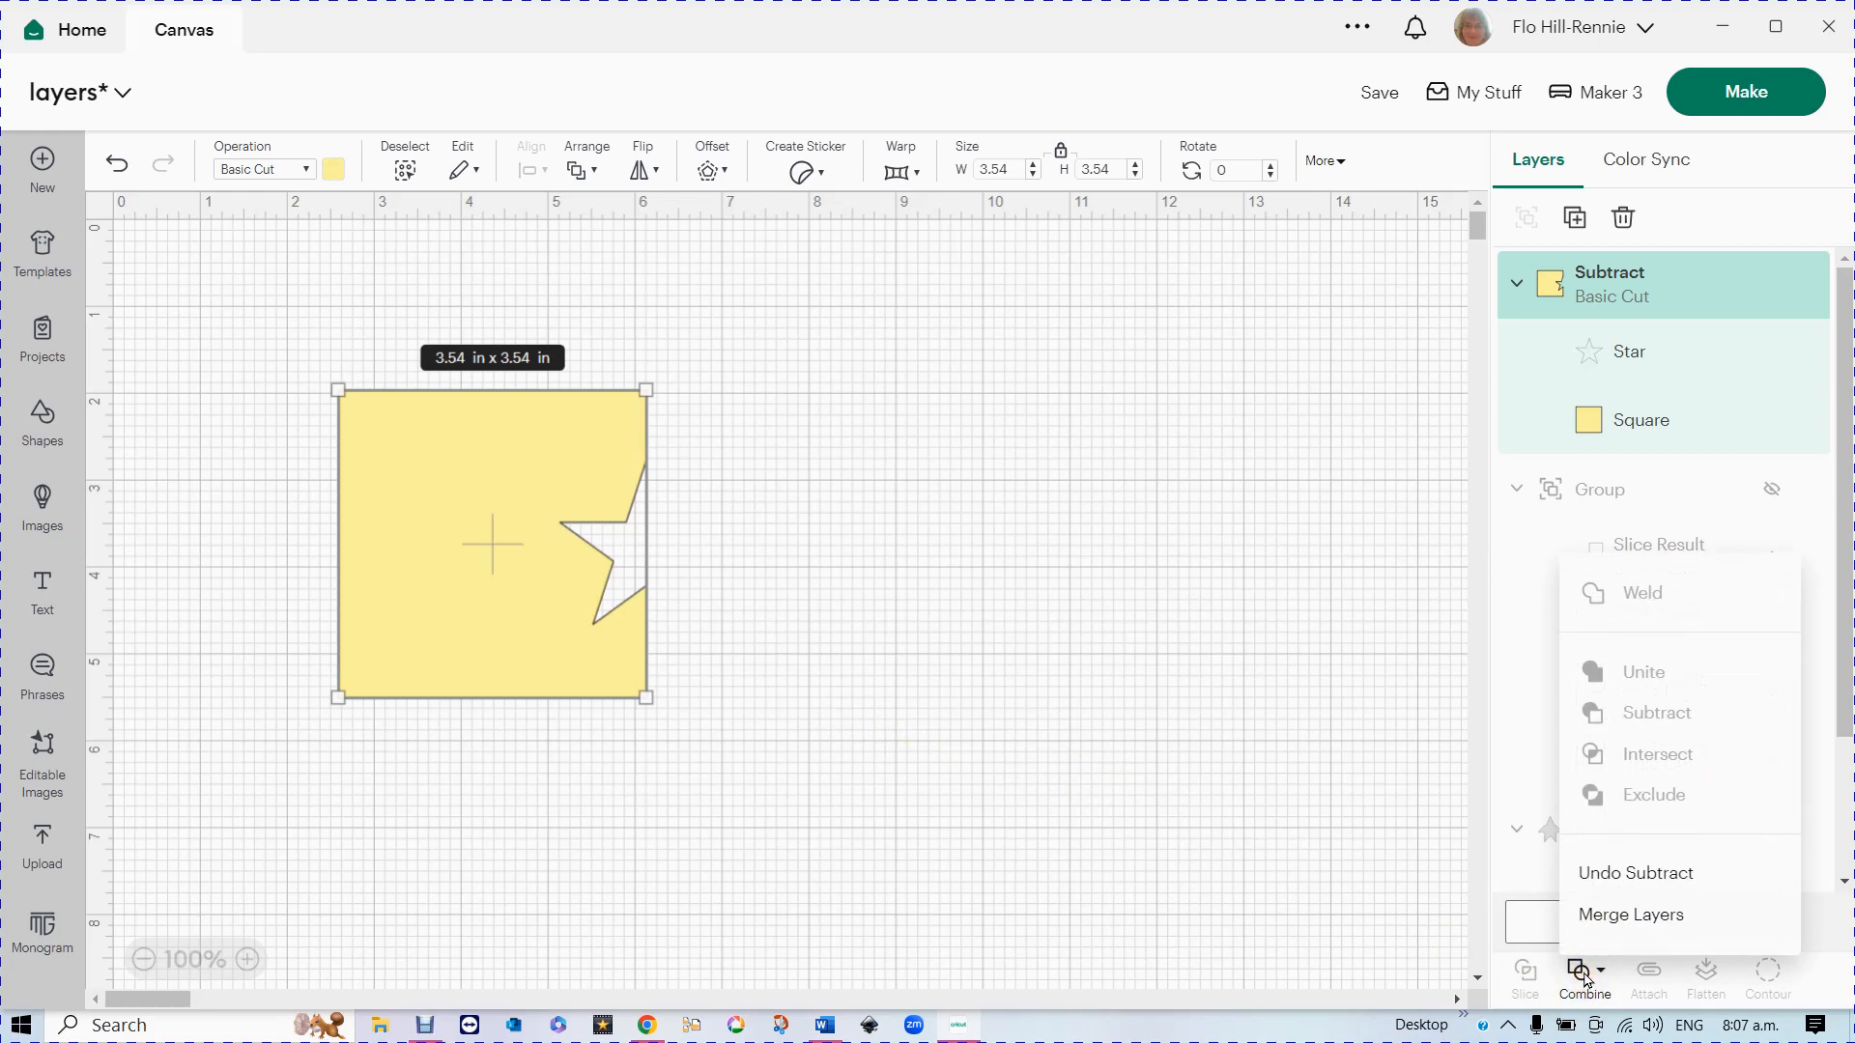
{"action": "left_click", "coordinate": [1628, 877]}
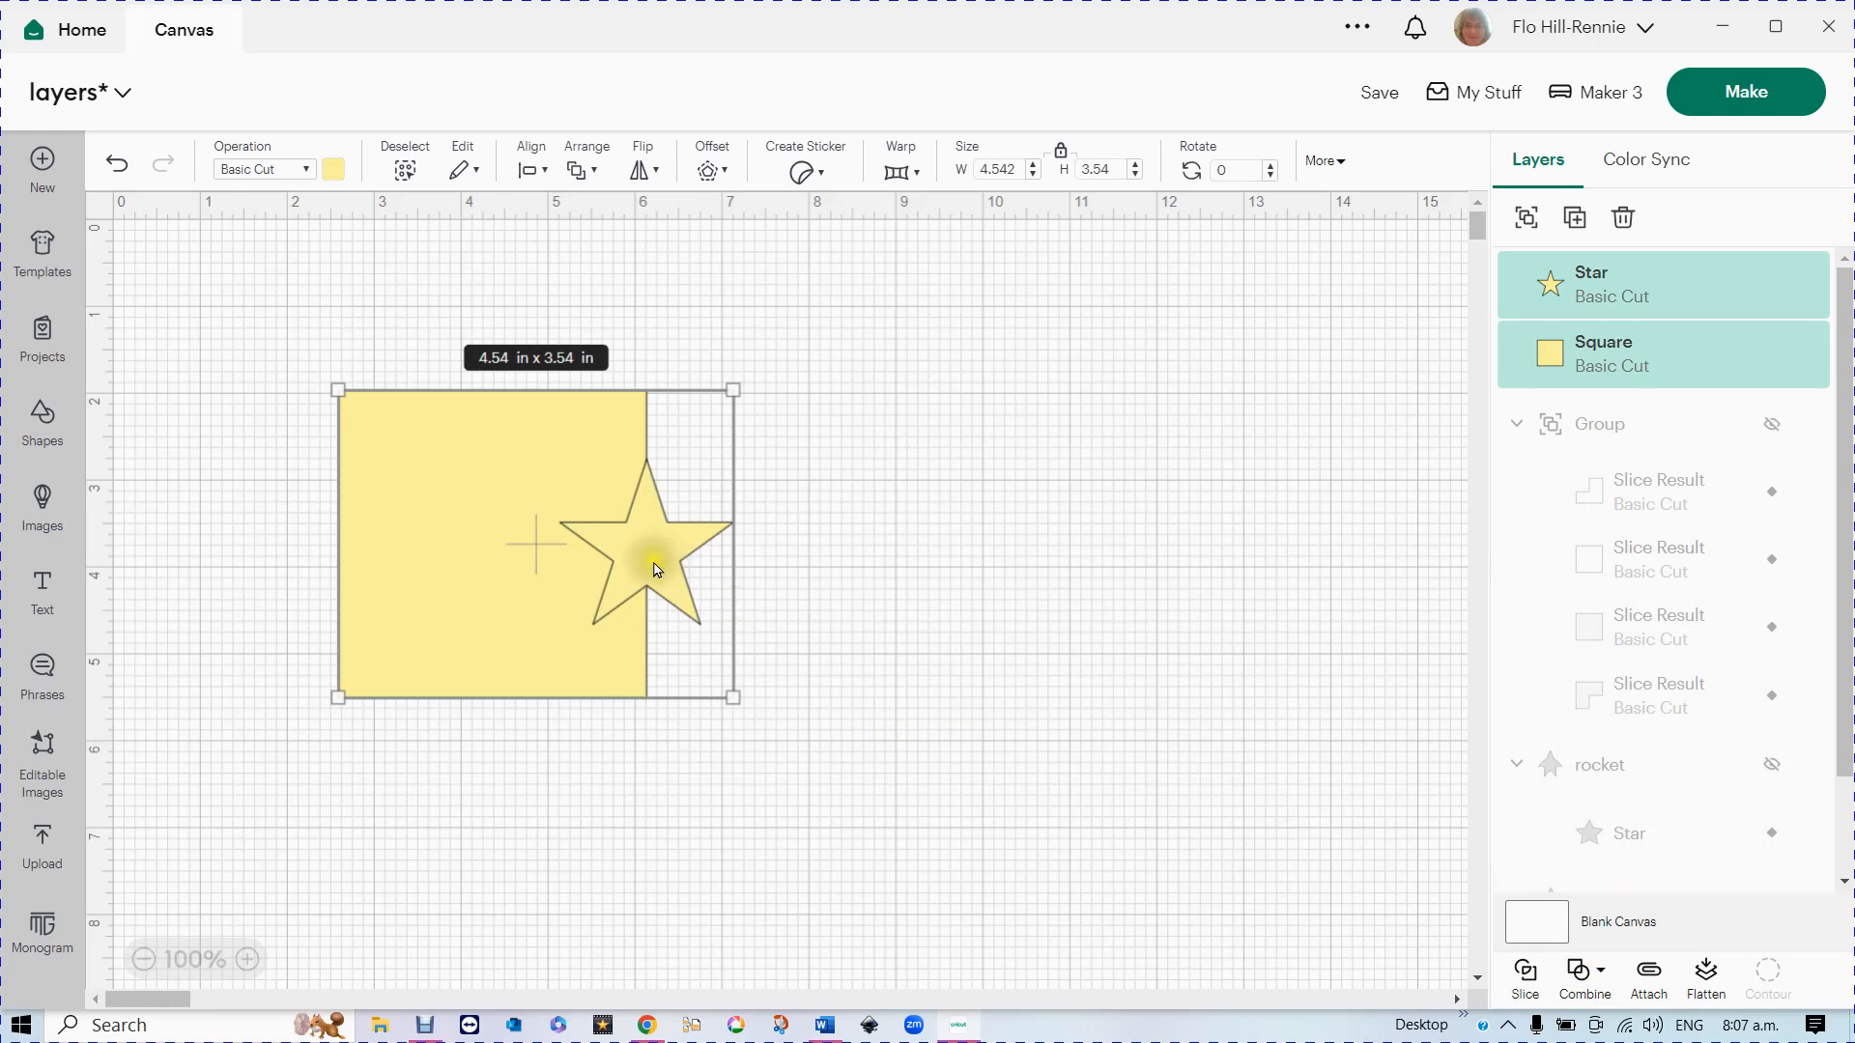
- Move the Star clear of the Square and shrink it to about 0.98 x 0.93 in
{"action": "left_click", "coordinate": [771, 564]}
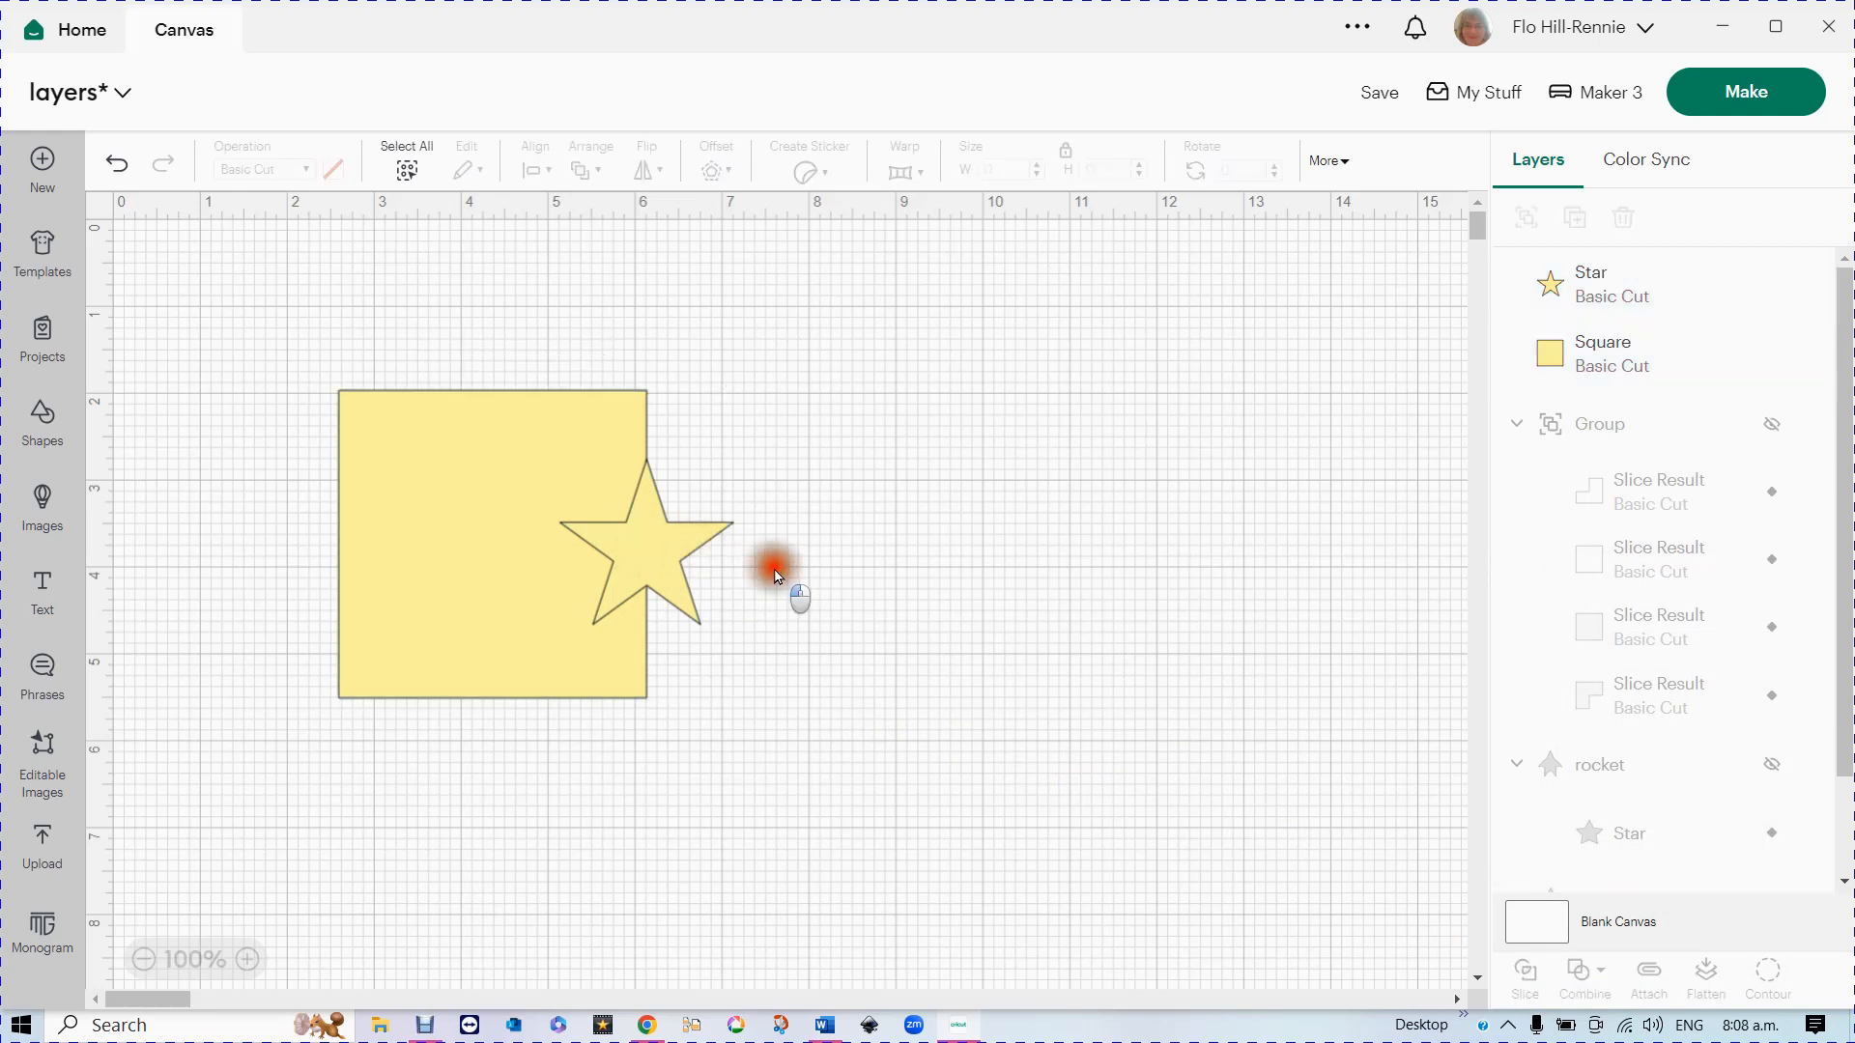
{"action": "left_click", "coordinate": [671, 555]}
{"action": "left_click_drag", "start_coordinate": [670, 554], "coordinate": [894, 577]}
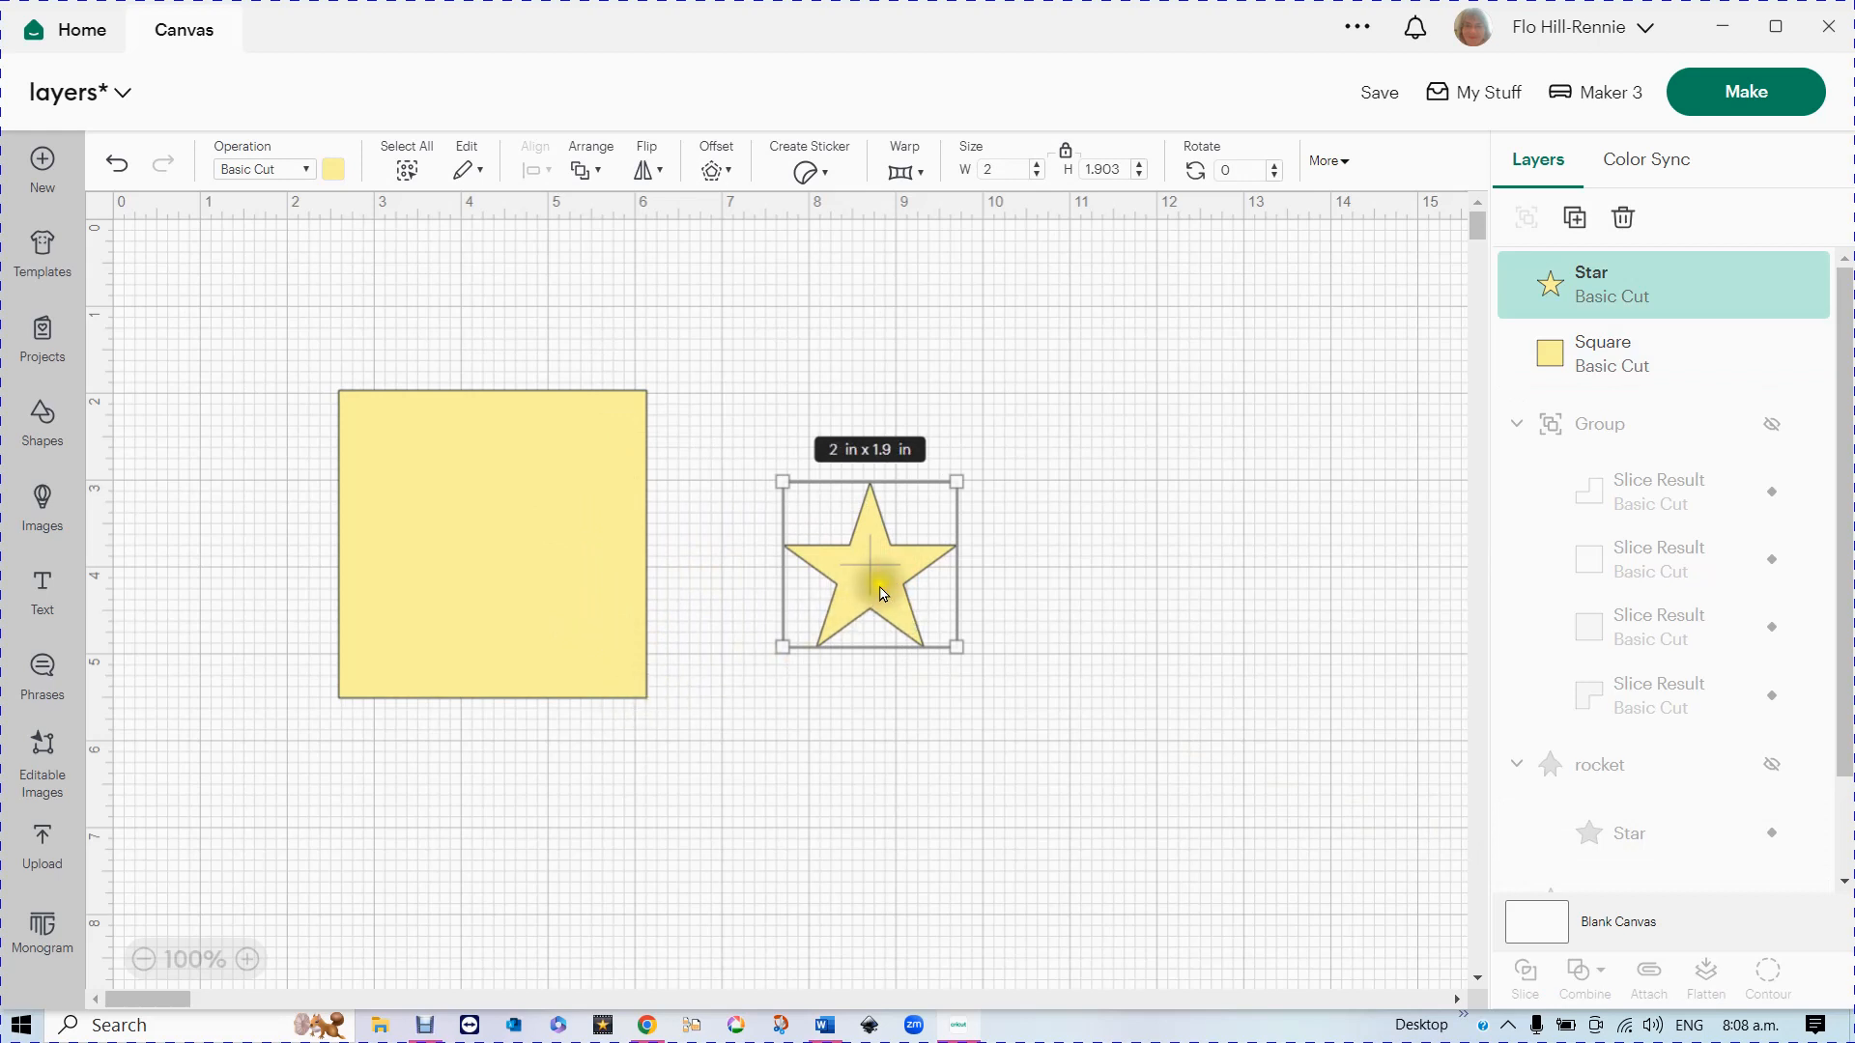
{"action": "left_click_drag", "start_coordinate": [954, 645], "coordinate": [867, 562]}
- Enlarge the Square to about 4.54 x 4.54 in and move the small Star slightly farther away from it
{"action": "left_click", "coordinate": [600, 650]}
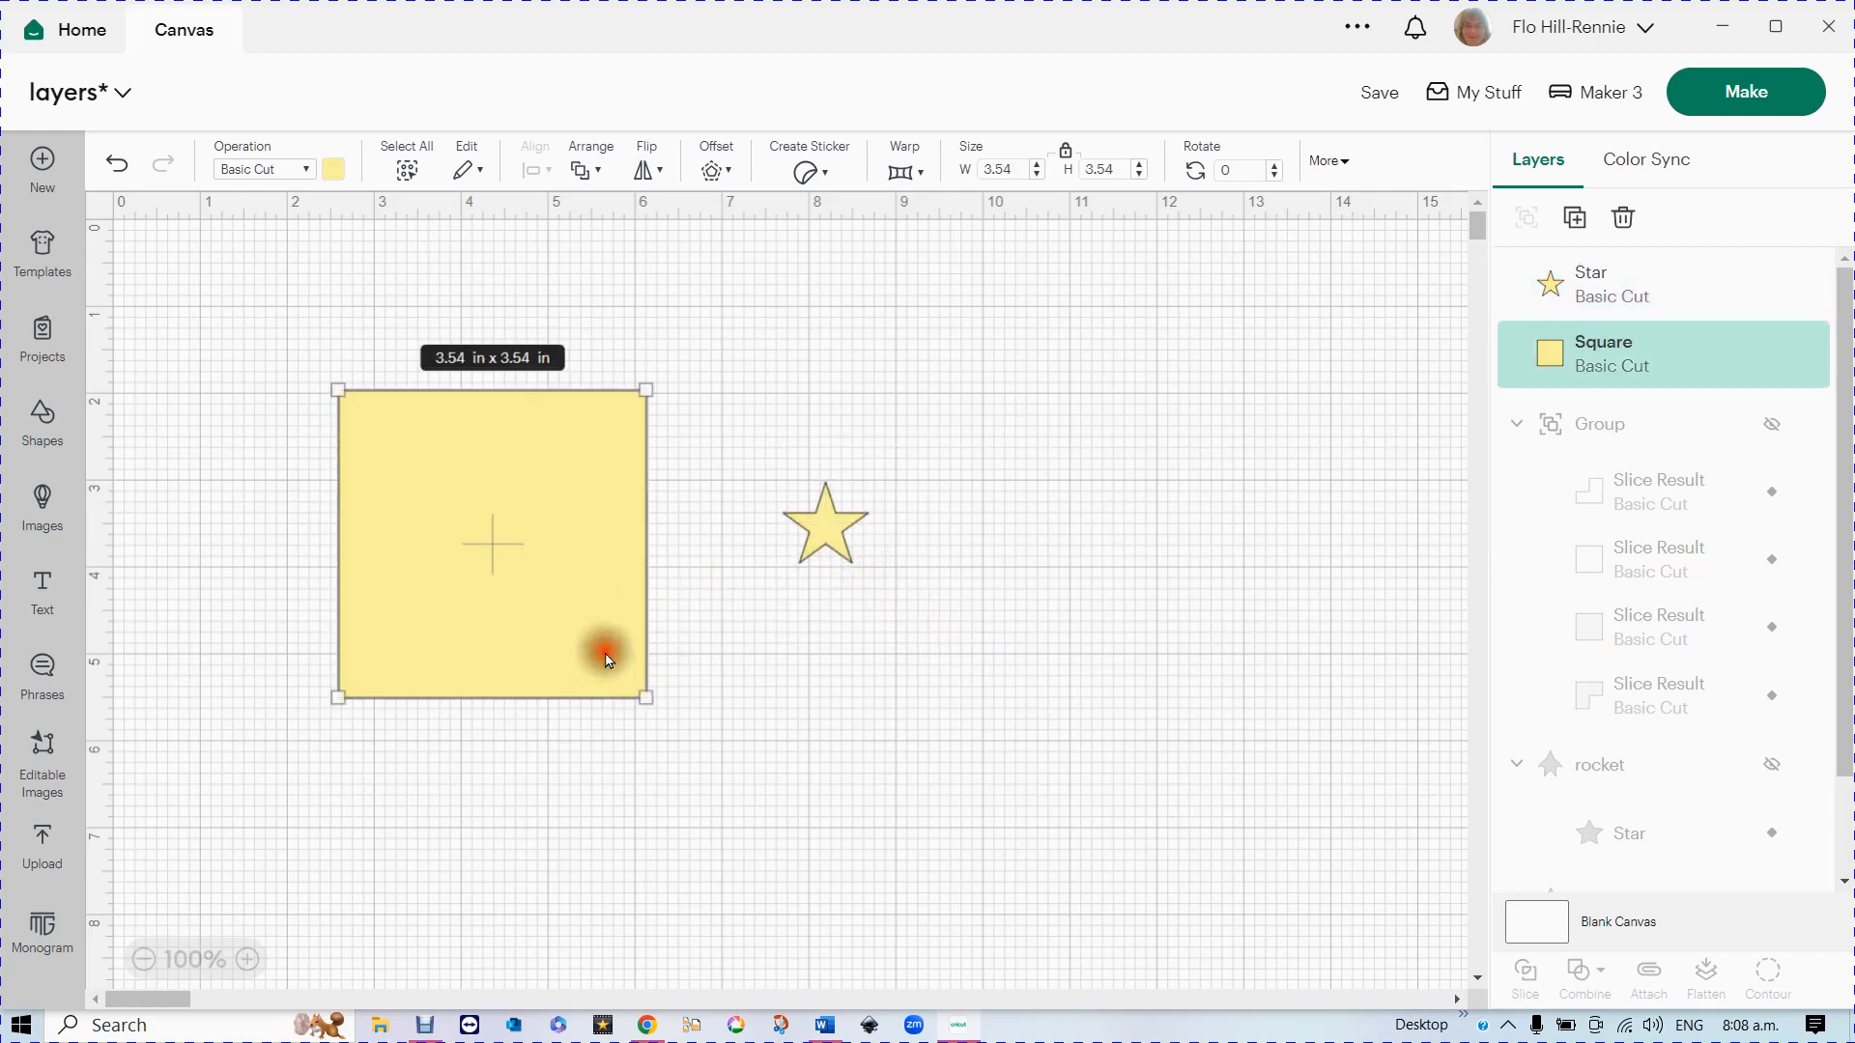
{"action": "left_click_drag", "start_coordinate": [644, 697], "coordinate": [734, 784]}
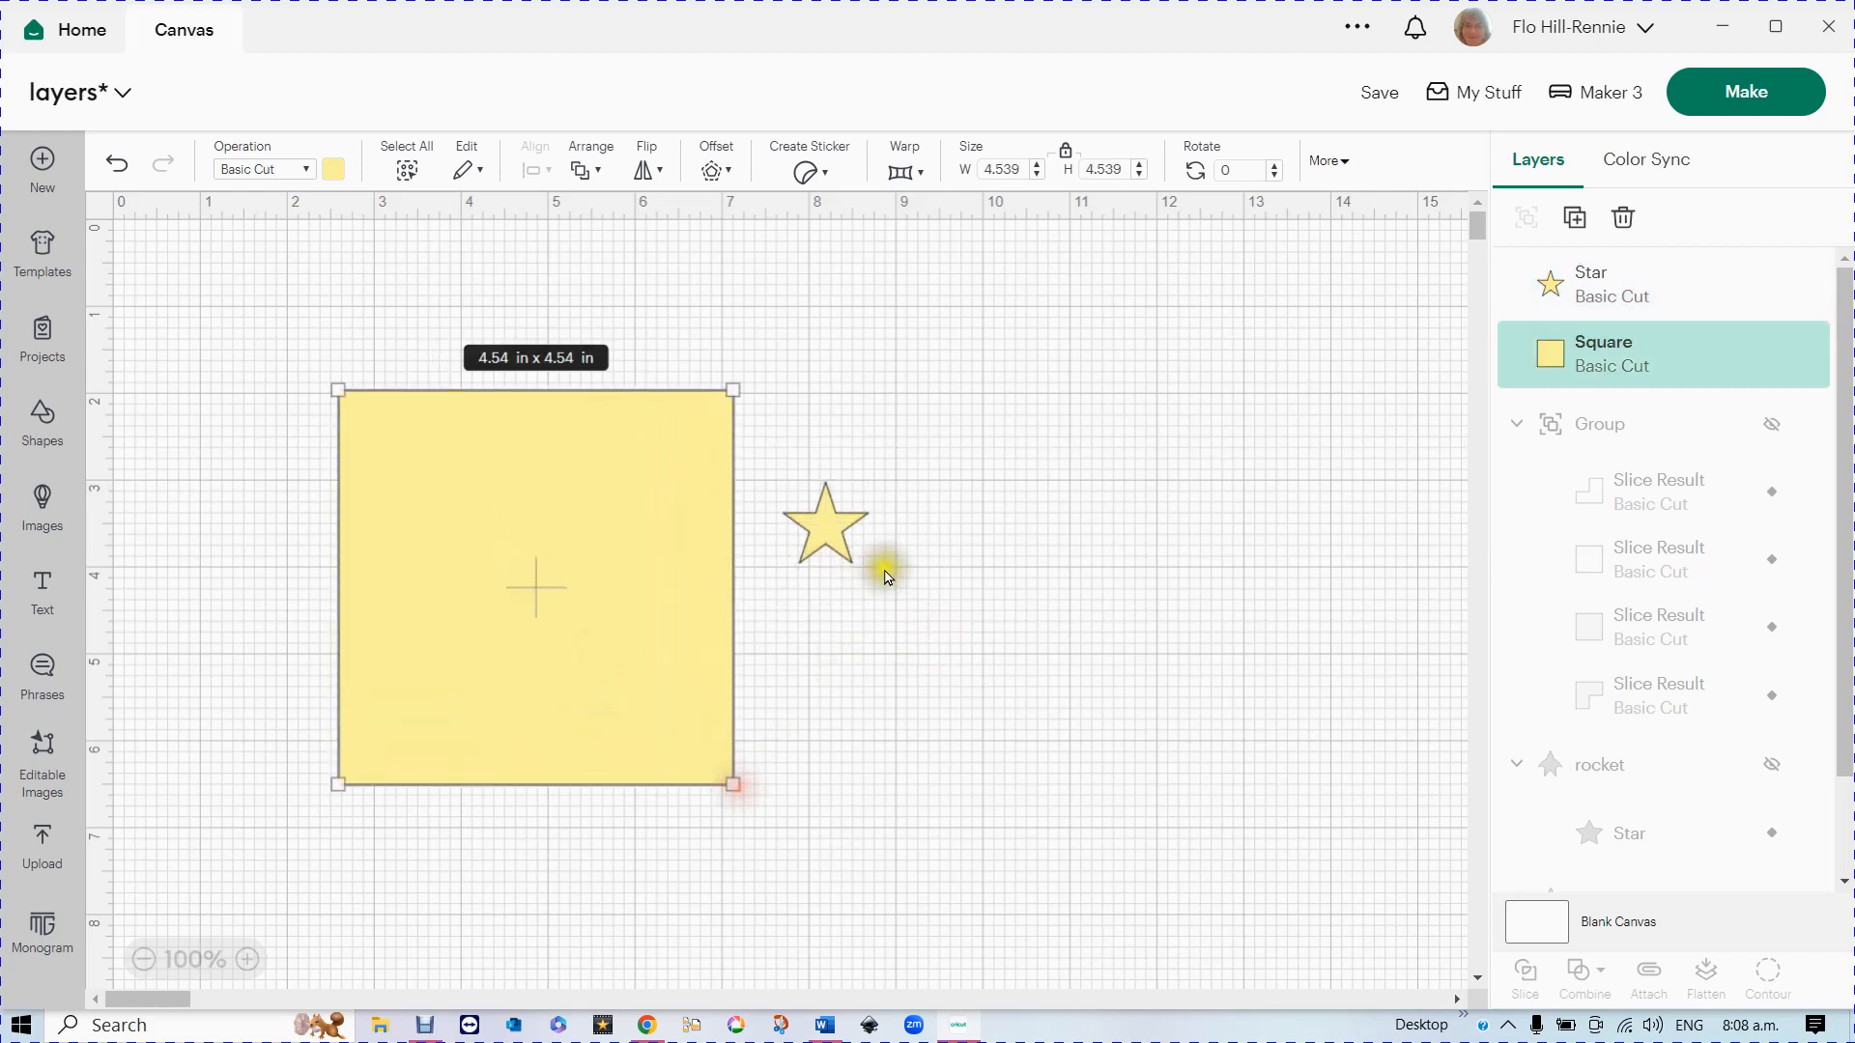
{"action": "left_click_drag", "start_coordinate": [829, 530], "coordinate": [872, 527]}
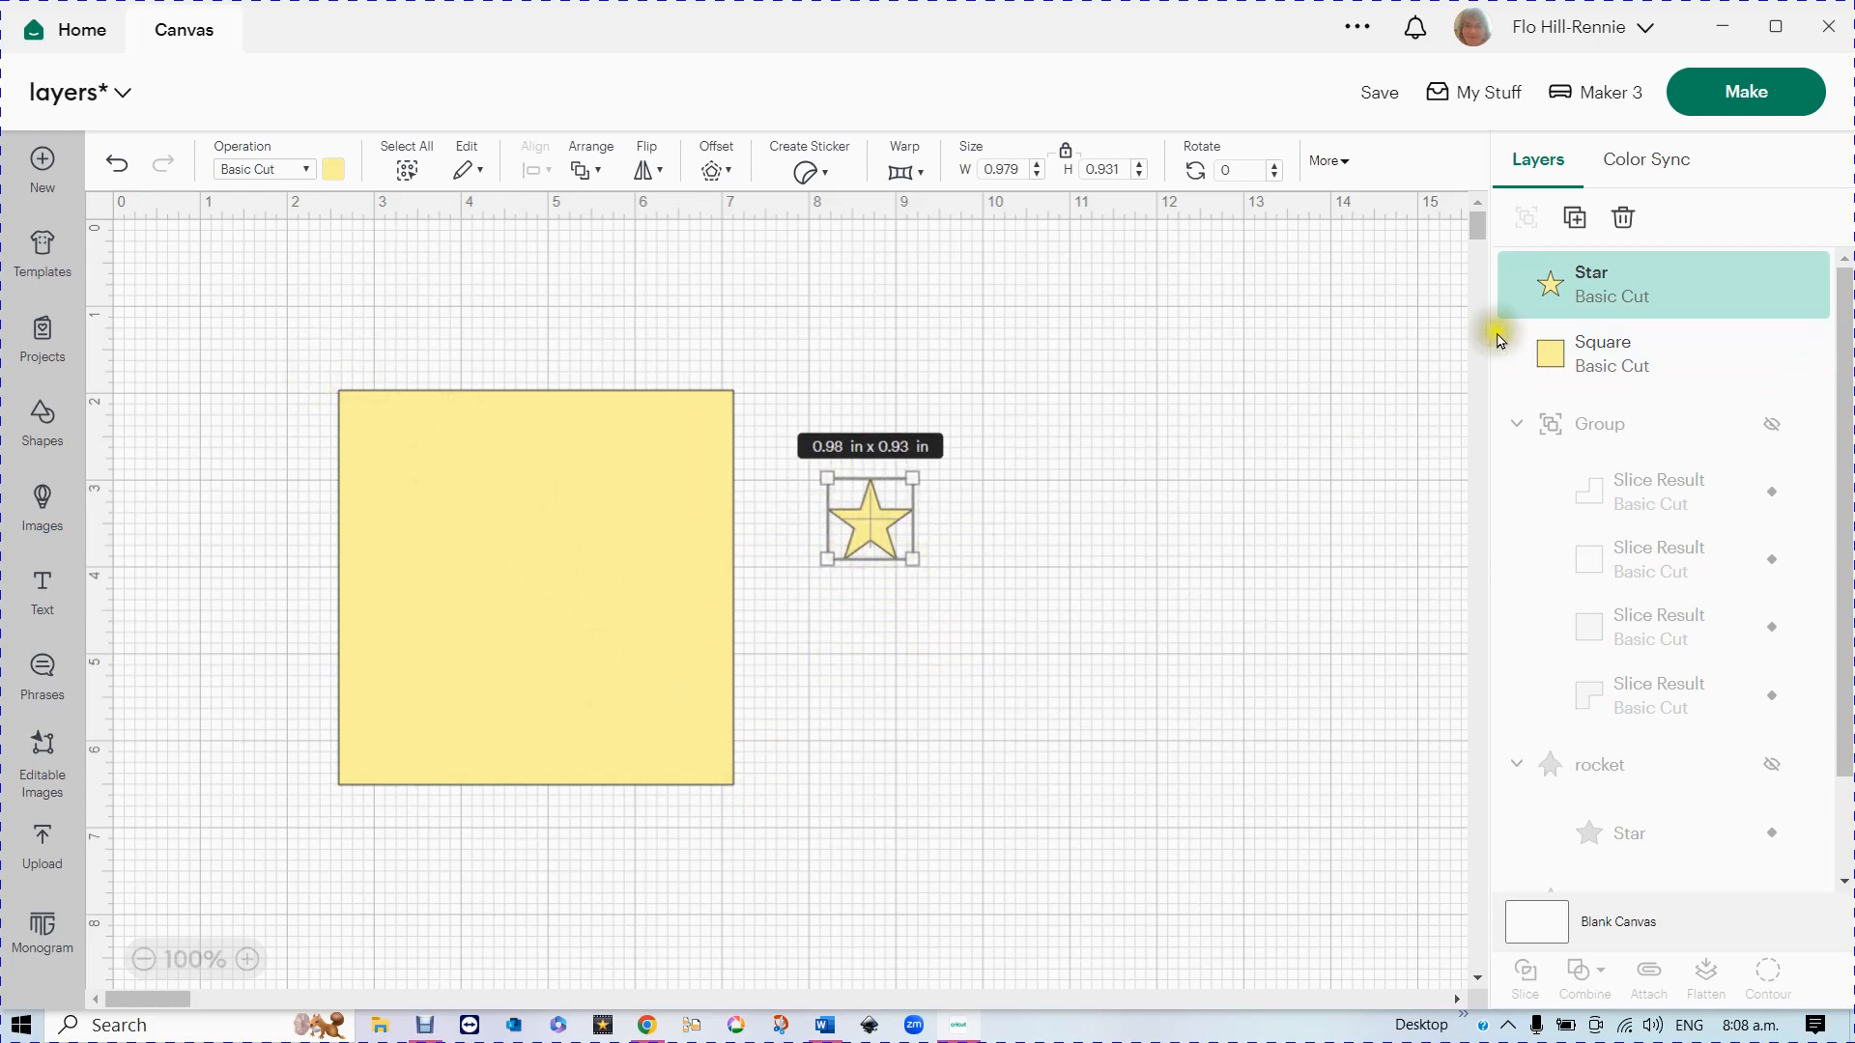
- Duplicate the small Star three times
{"action": "left_click", "coordinate": [1576, 228]}
{"action": "left_click", "coordinate": [1577, 216]}
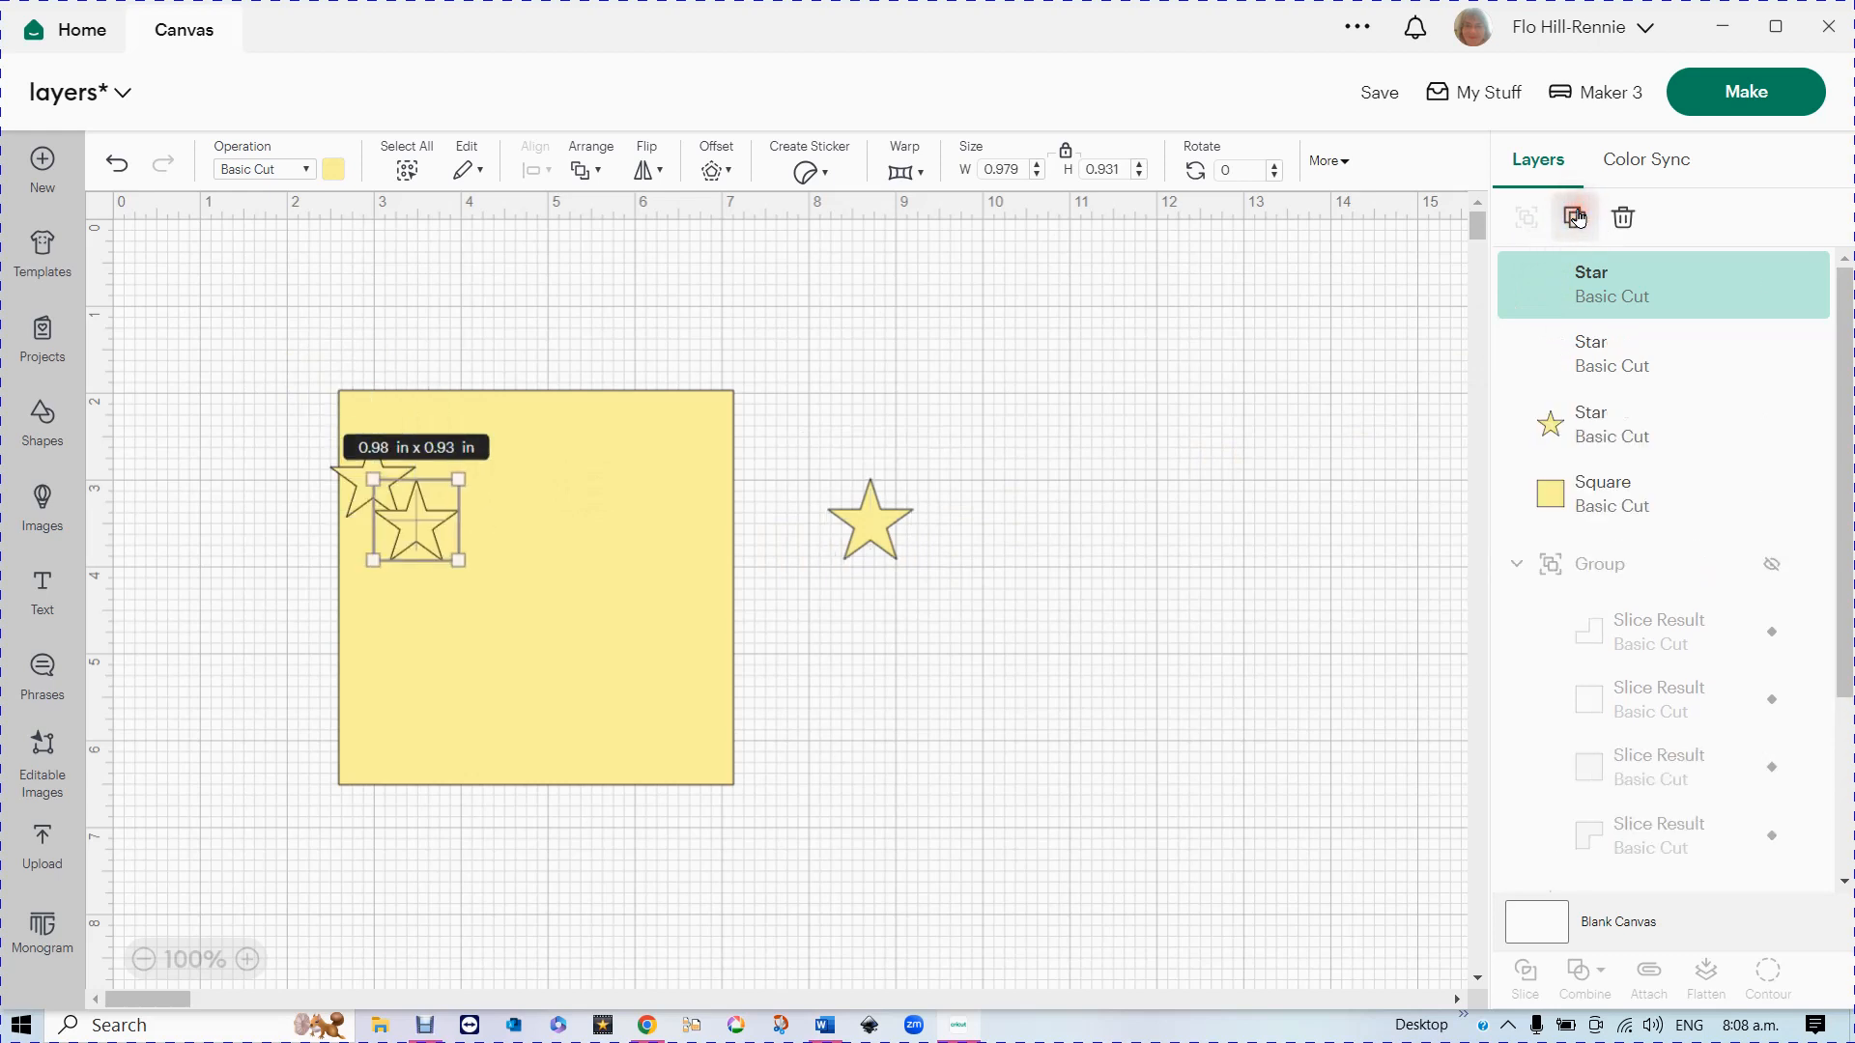
{"action": "left_click", "coordinate": [1576, 217]}
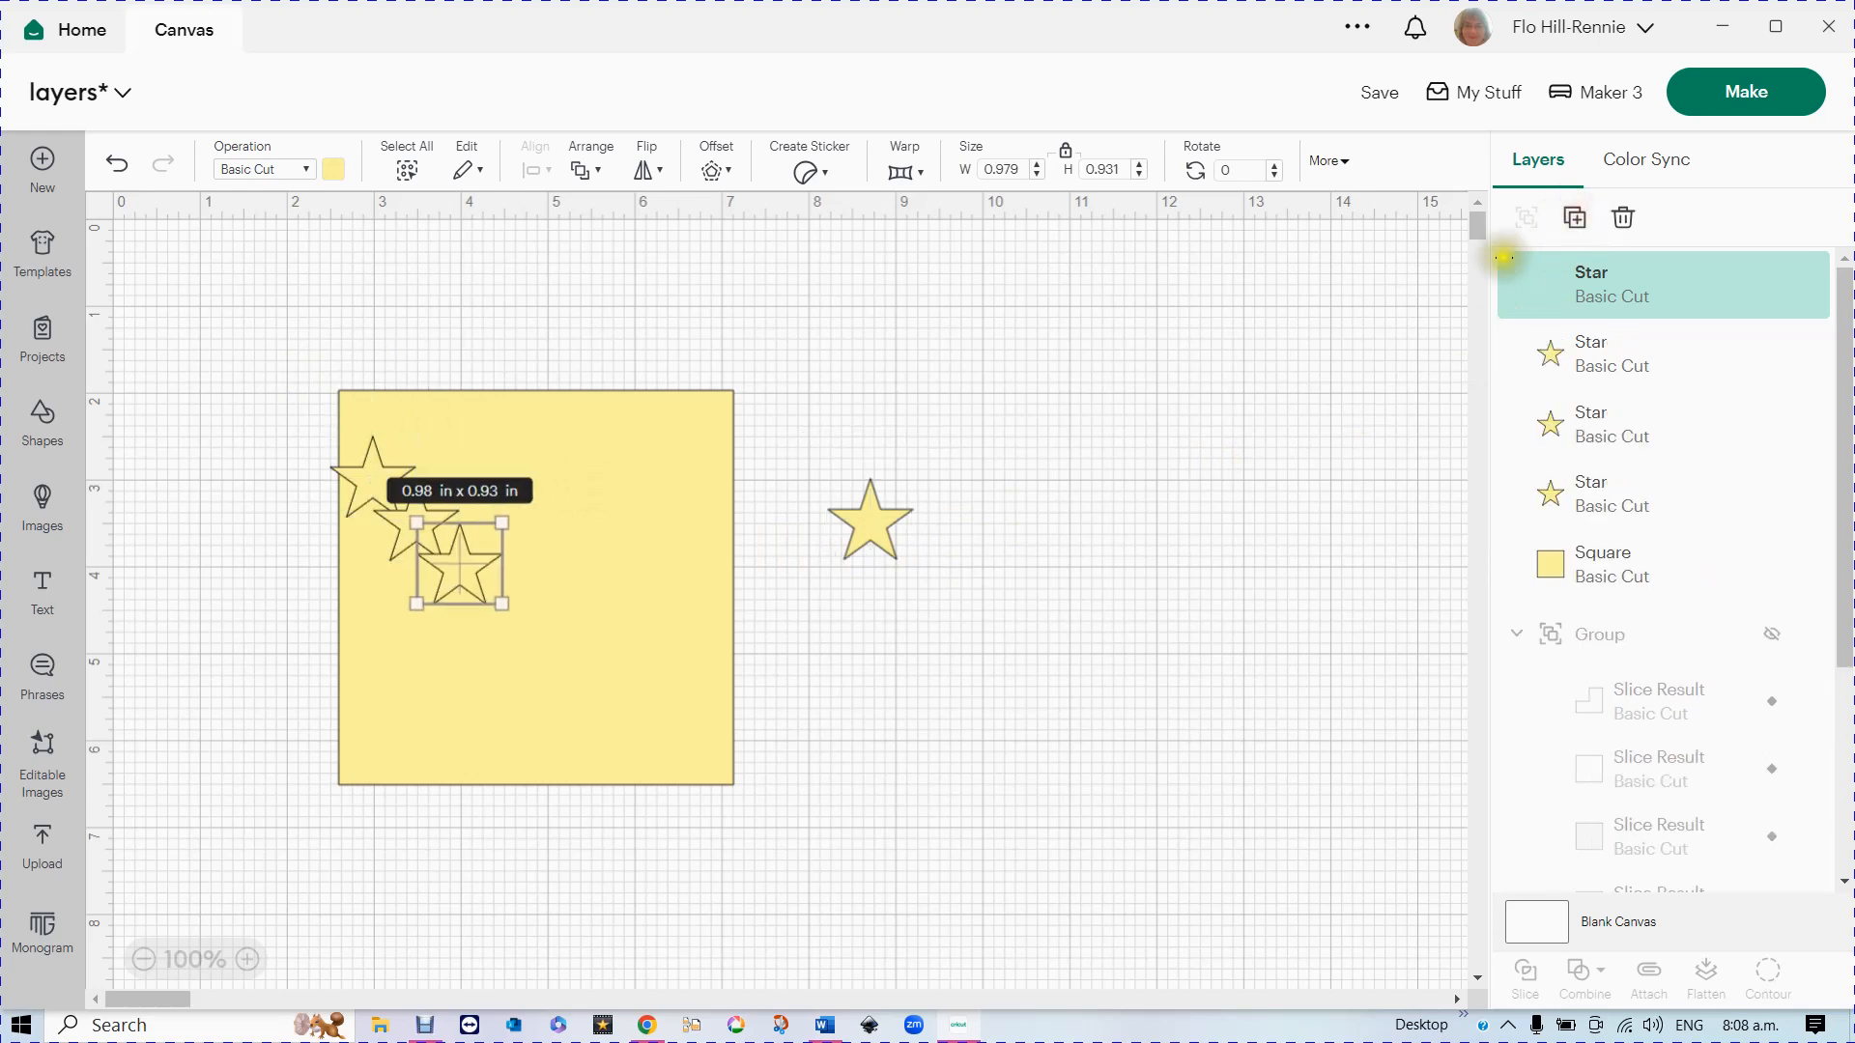
- Spread the duplicated stars over the Square, placing one in its upper right area and one in its lower right area
{"action": "left_click", "coordinate": [464, 578]}
{"action": "left_click_drag", "start_coordinate": [465, 578], "coordinate": [617, 495]}
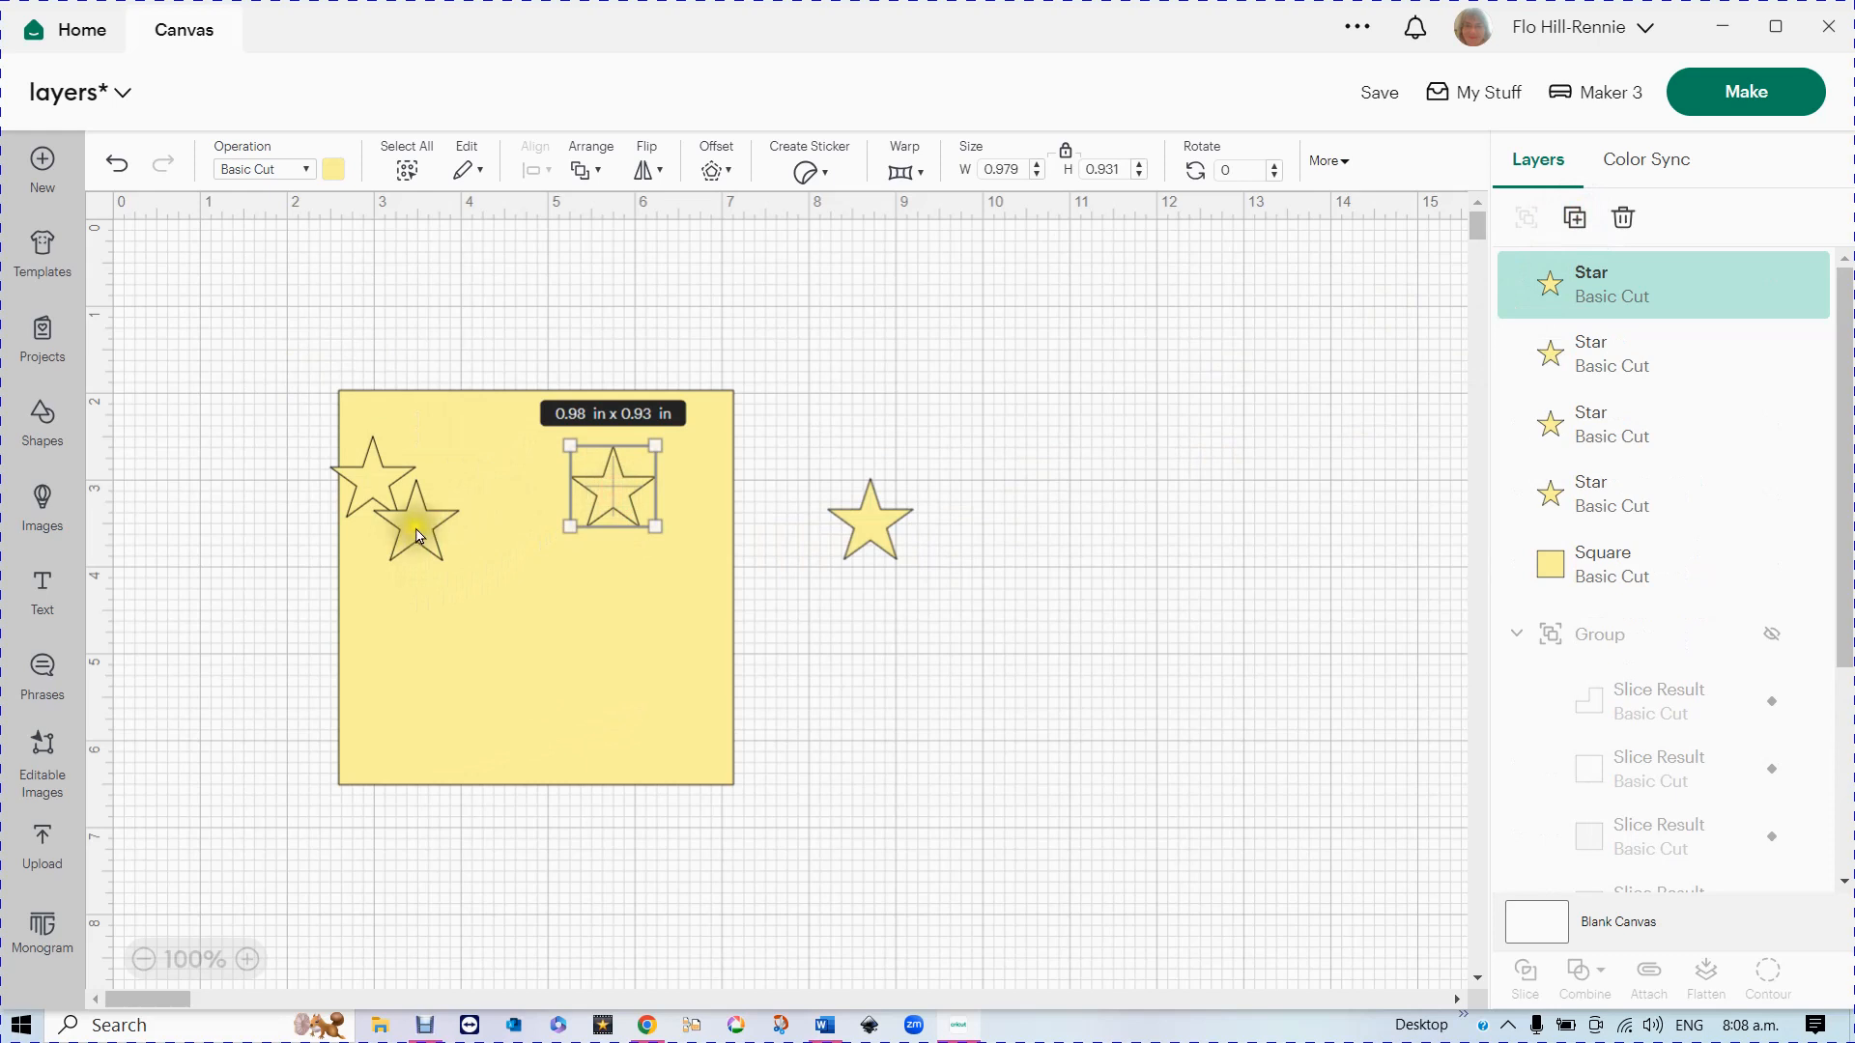
{"action": "left_click_drag", "start_coordinate": [420, 547], "coordinate": [641, 685]}
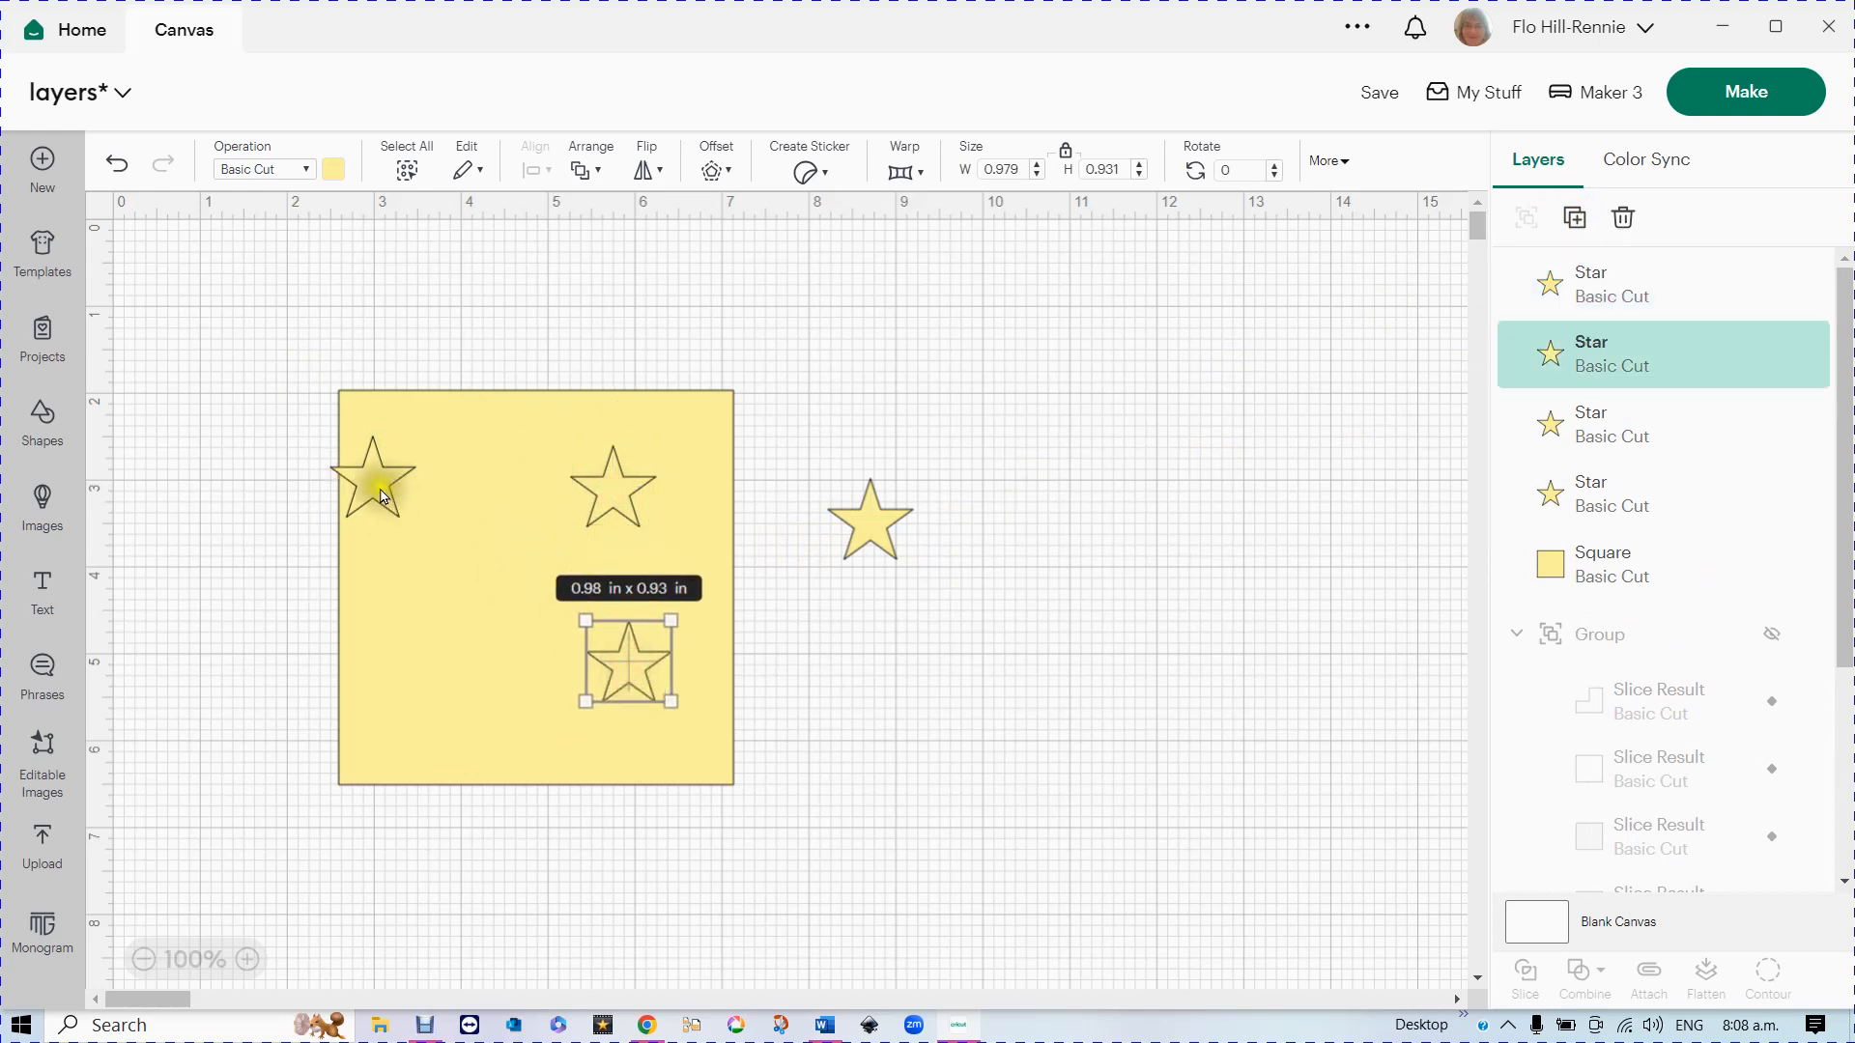
- Arrange the four small stars inside the yellow square, spaced apart in two staggered rows
{"action": "left_click_drag", "start_coordinate": [384, 486], "coordinate": [471, 476]}
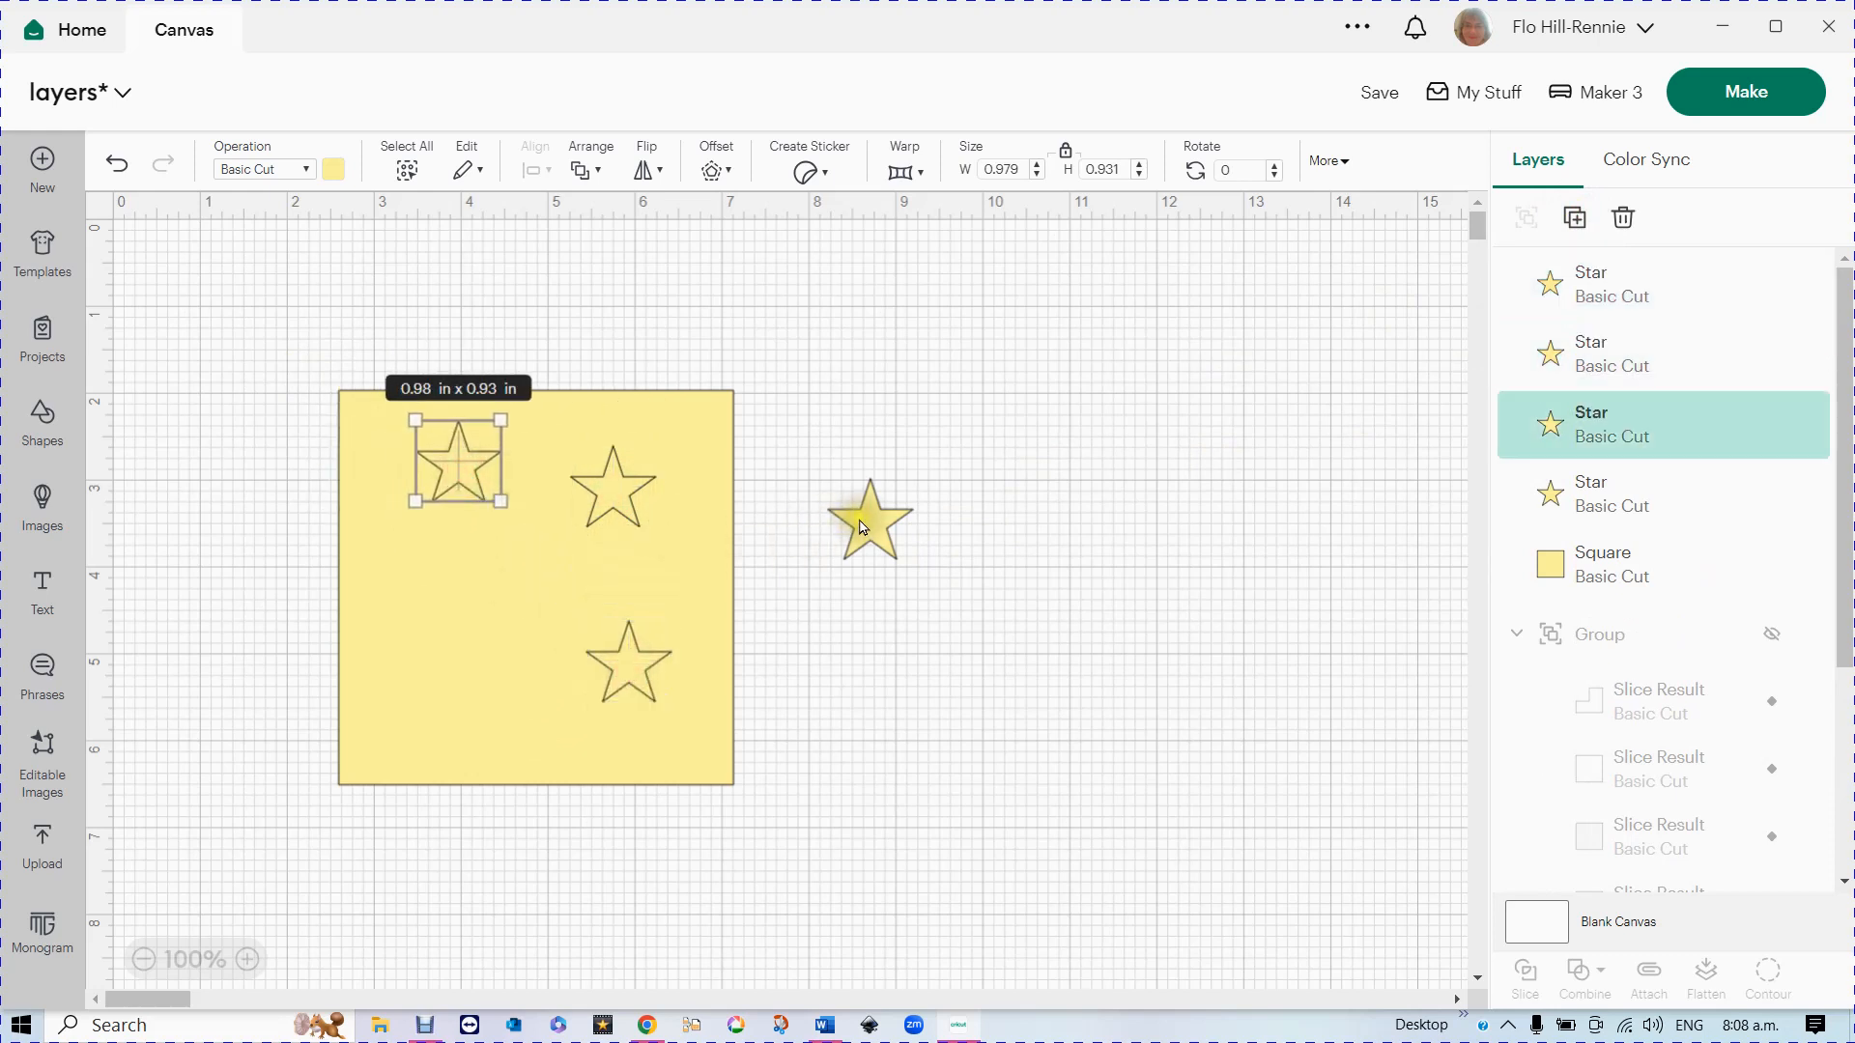
{"action": "left_click_drag", "start_coordinate": [866, 532], "coordinate": [470, 662]}
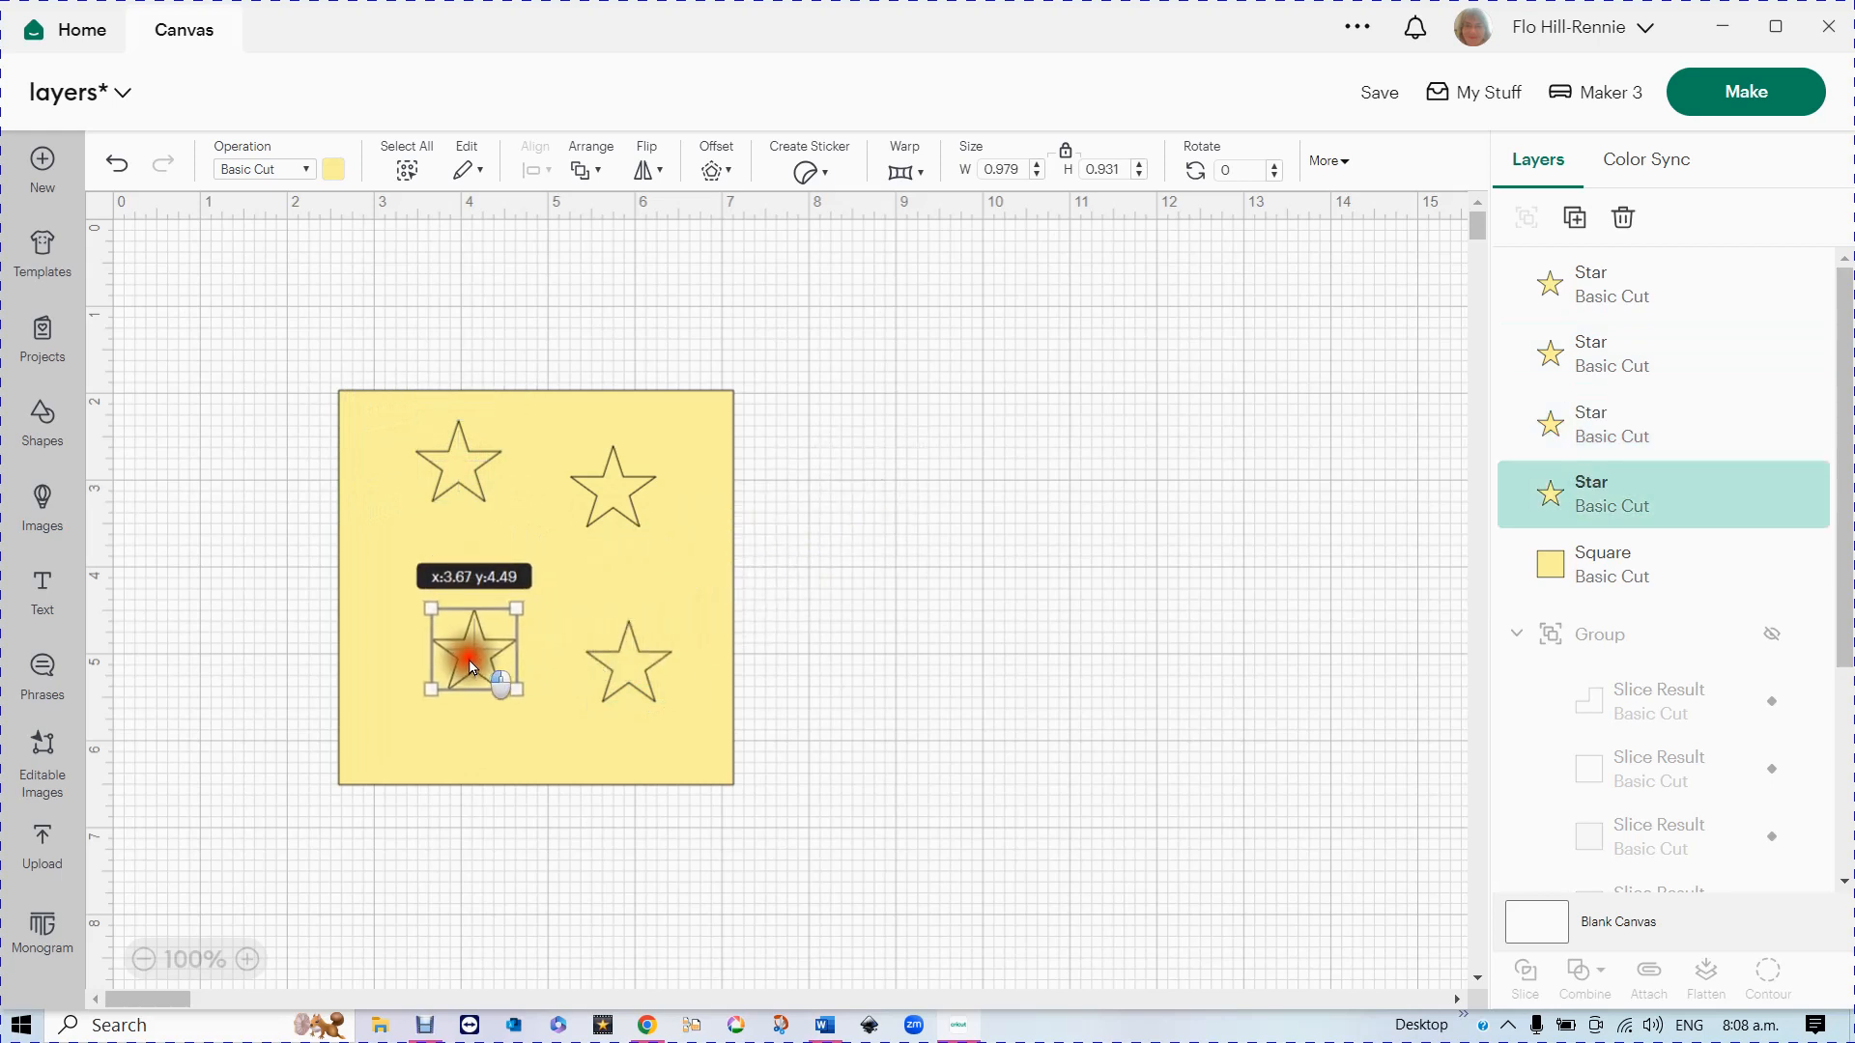
{"action": "left_click_drag", "start_coordinate": [613, 497], "coordinate": [588, 529]}
{"action": "left_click_drag", "start_coordinate": [299, 354], "coordinate": [855, 864]}
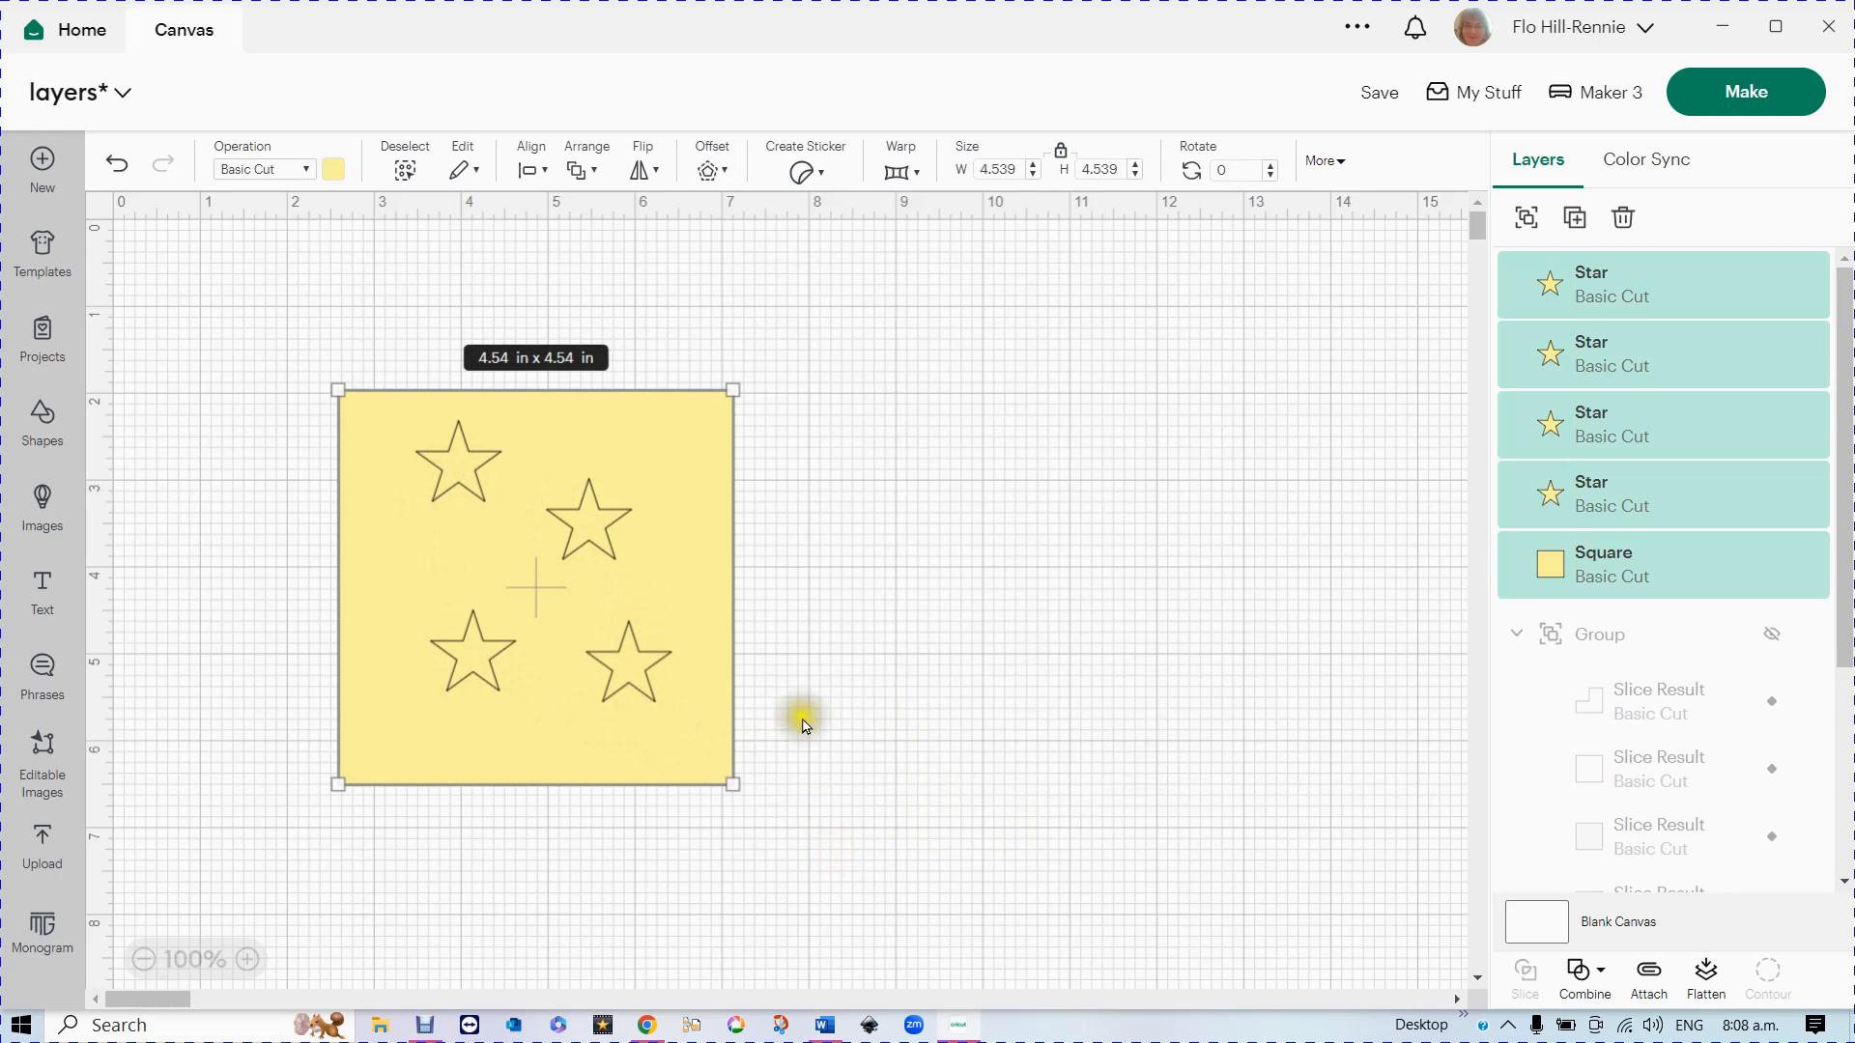
{"action": "left_click", "coordinate": [837, 693]}
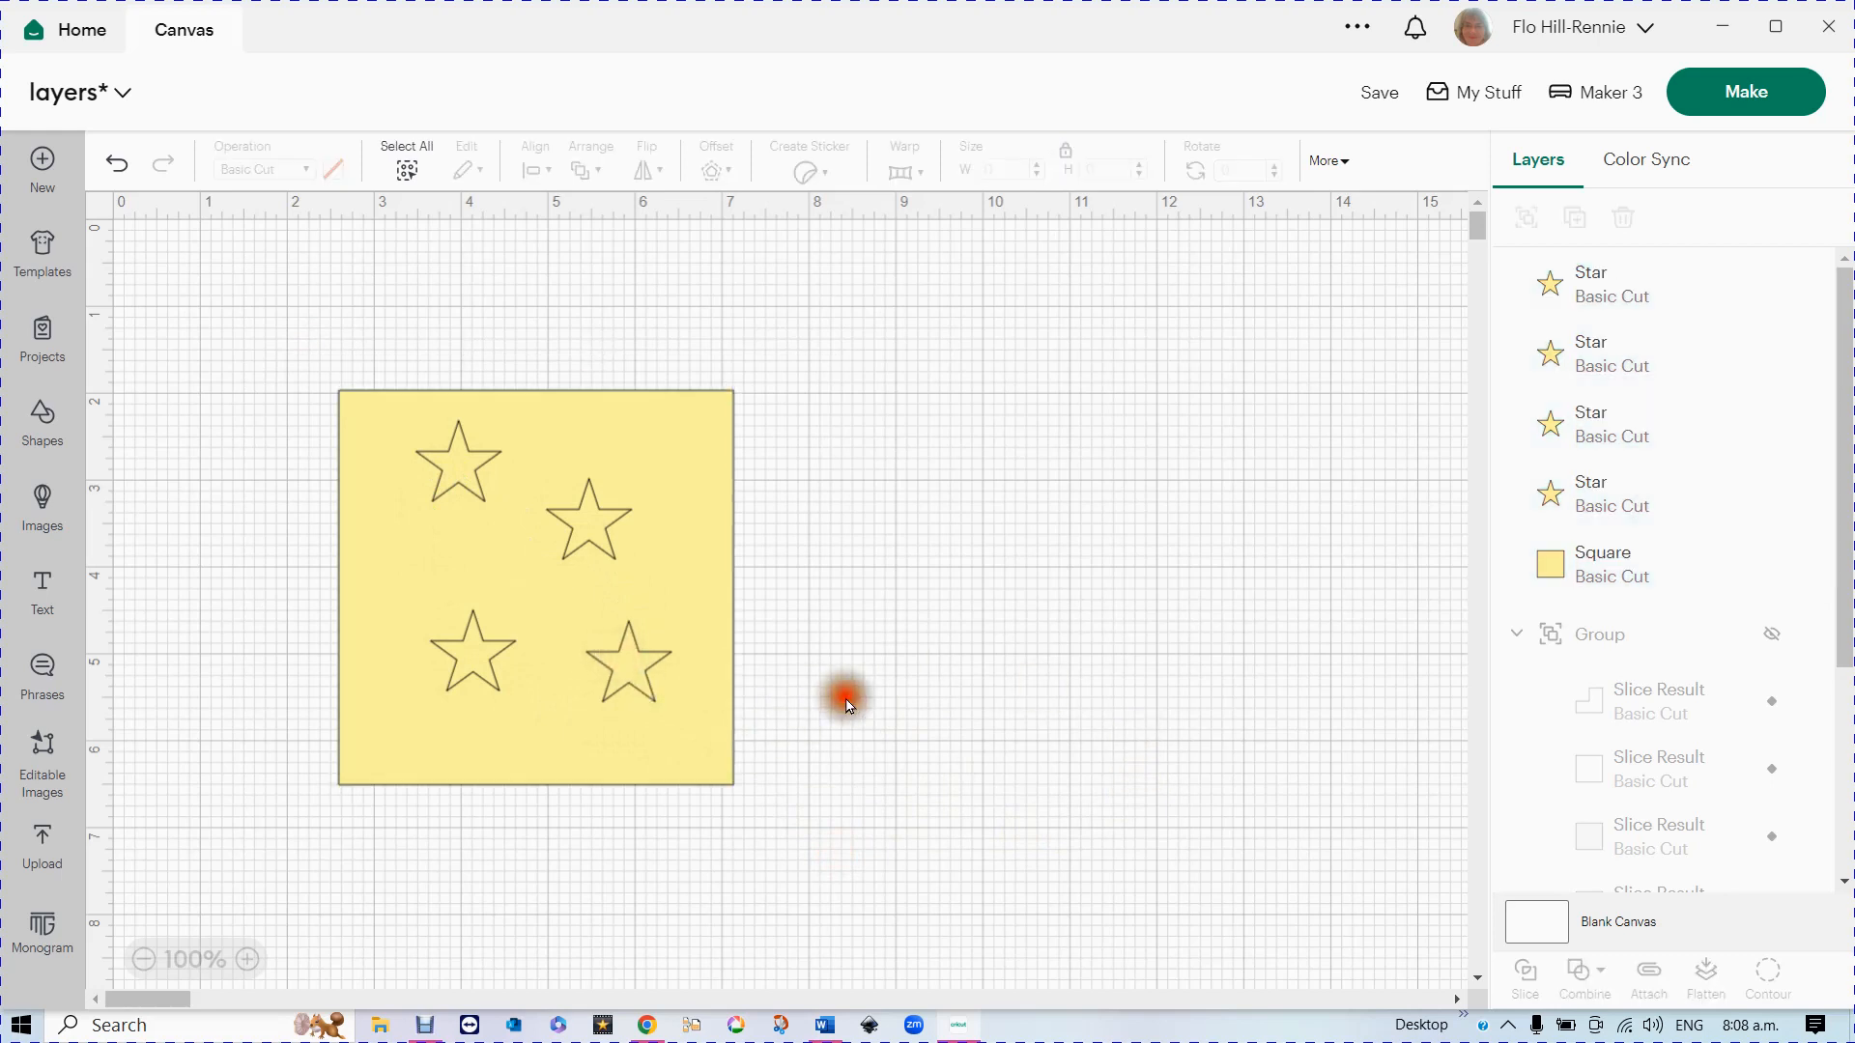
- Send the lower-right star to the back, behind the yellow square
{"action": "left_click", "coordinate": [645, 666]}
{"action": "right_click", "coordinate": [645, 666]}
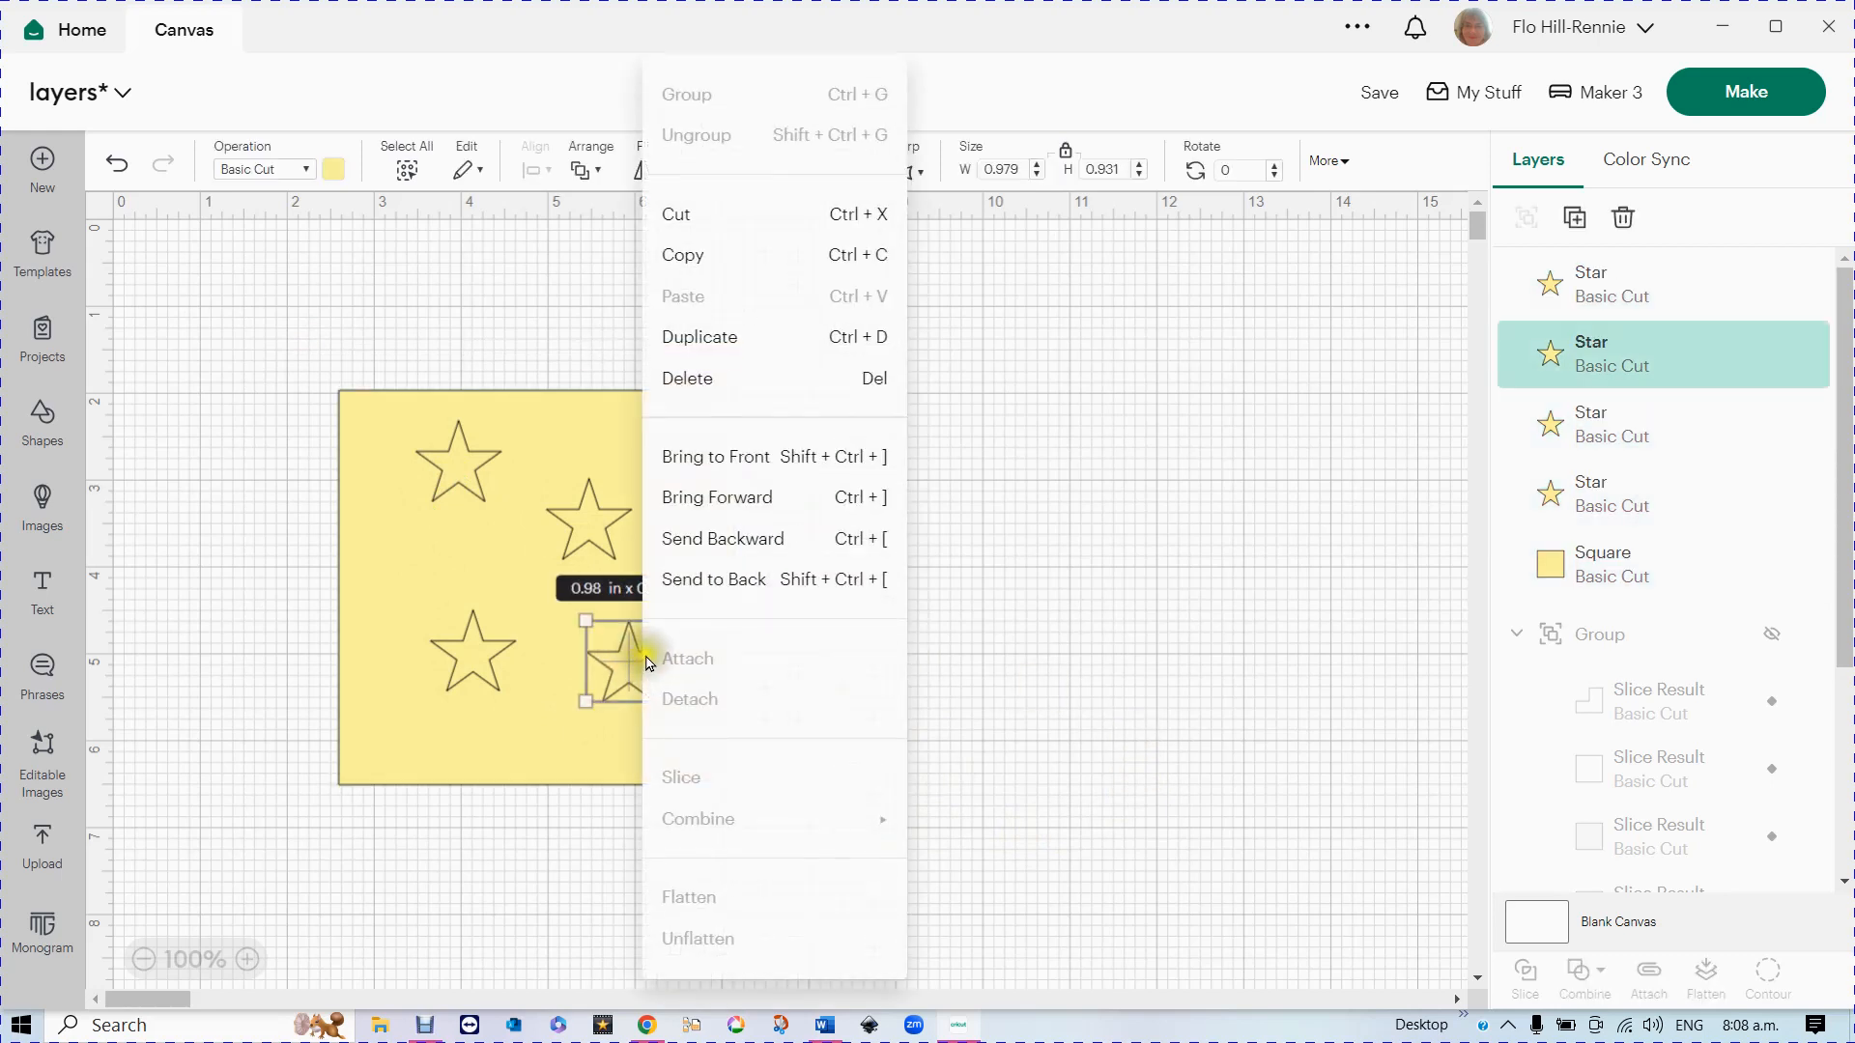
{"action": "left_click", "coordinate": [734, 579]}
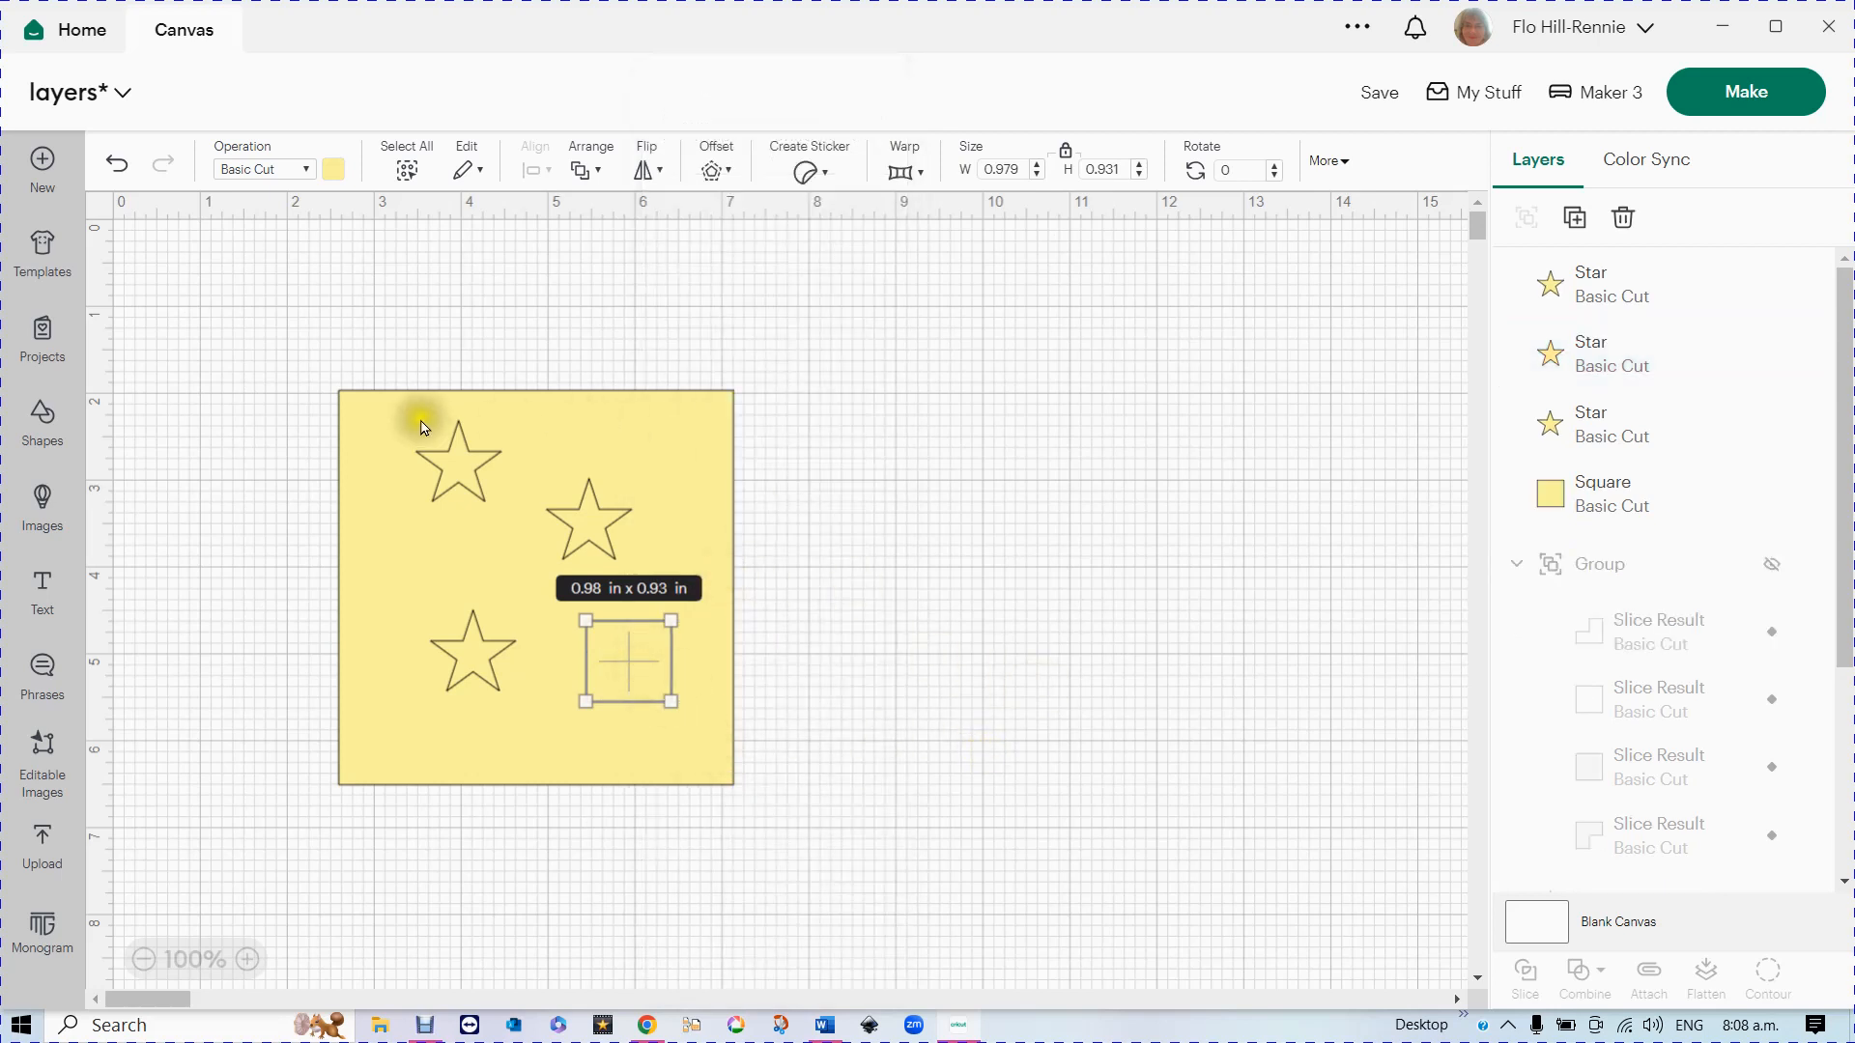
- Try to combine the square and all the stars with Subtract, and undo that subtraction
{"action": "left_click_drag", "start_coordinate": [298, 356], "coordinate": [855, 889]}
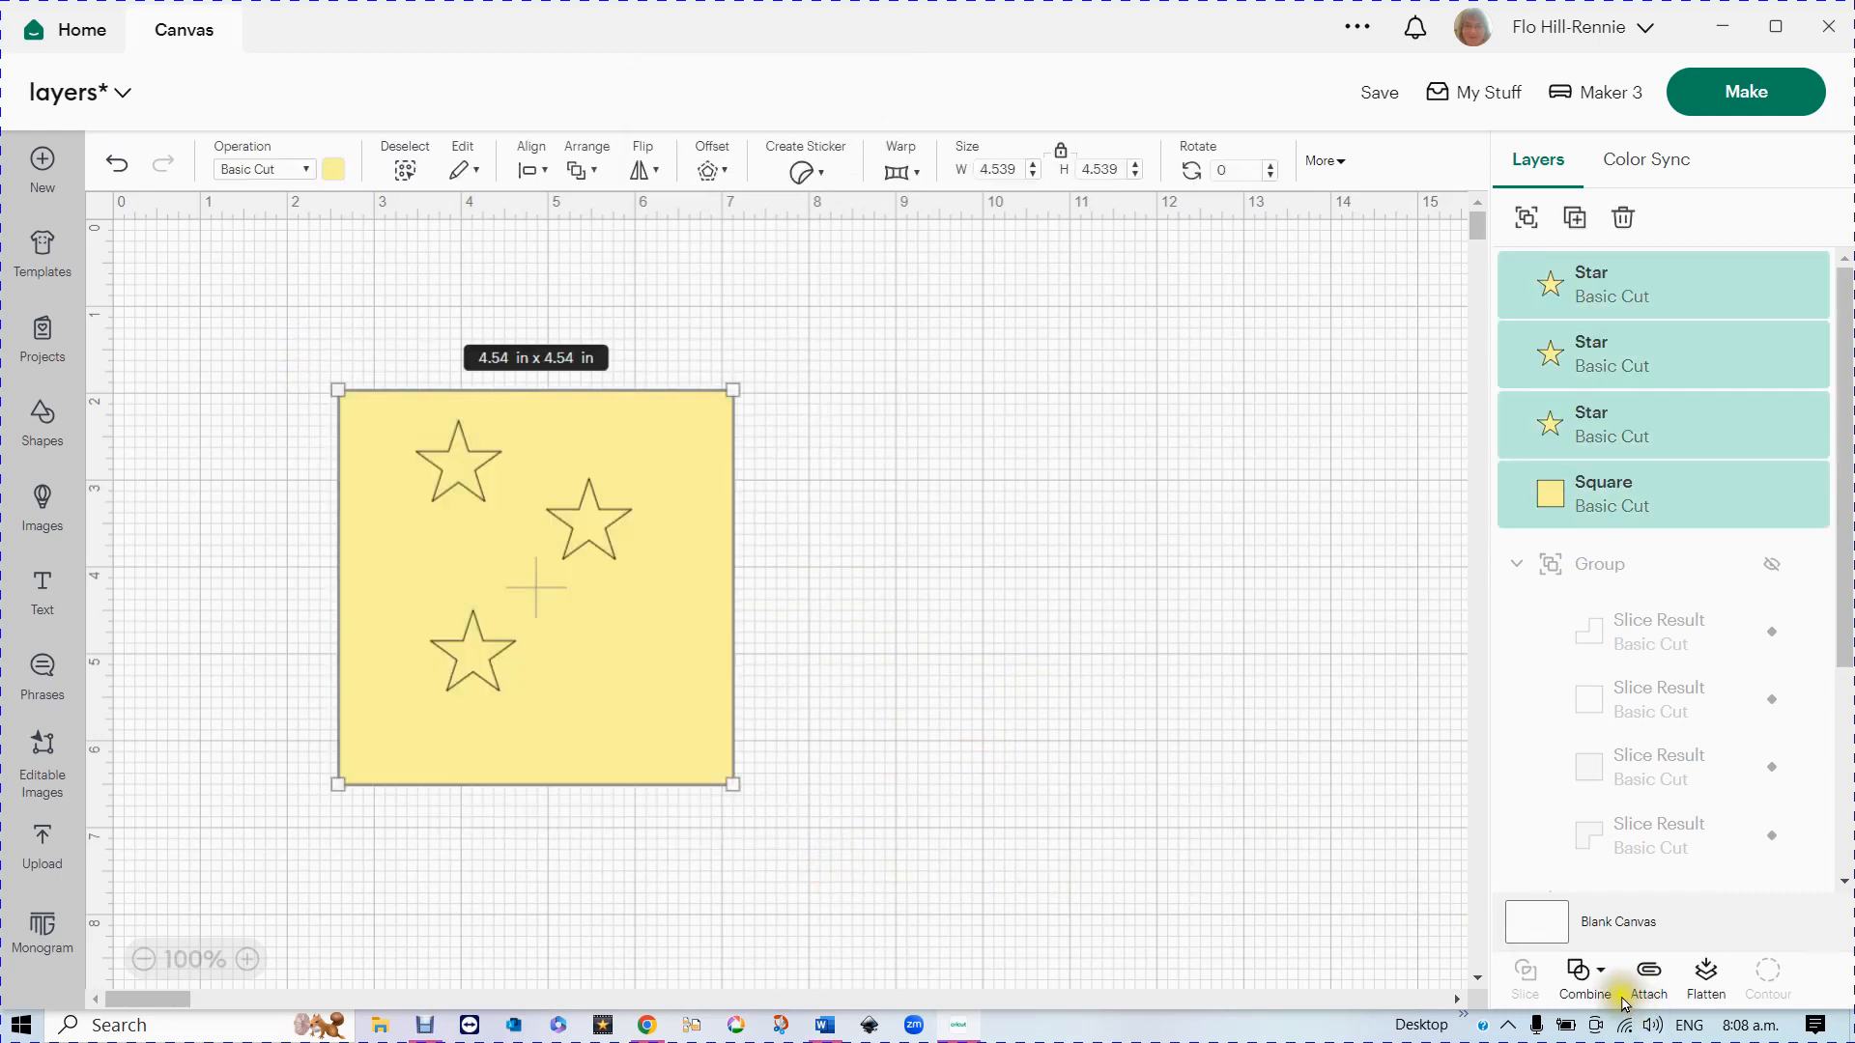
{"action": "left_click", "coordinate": [1582, 986]}
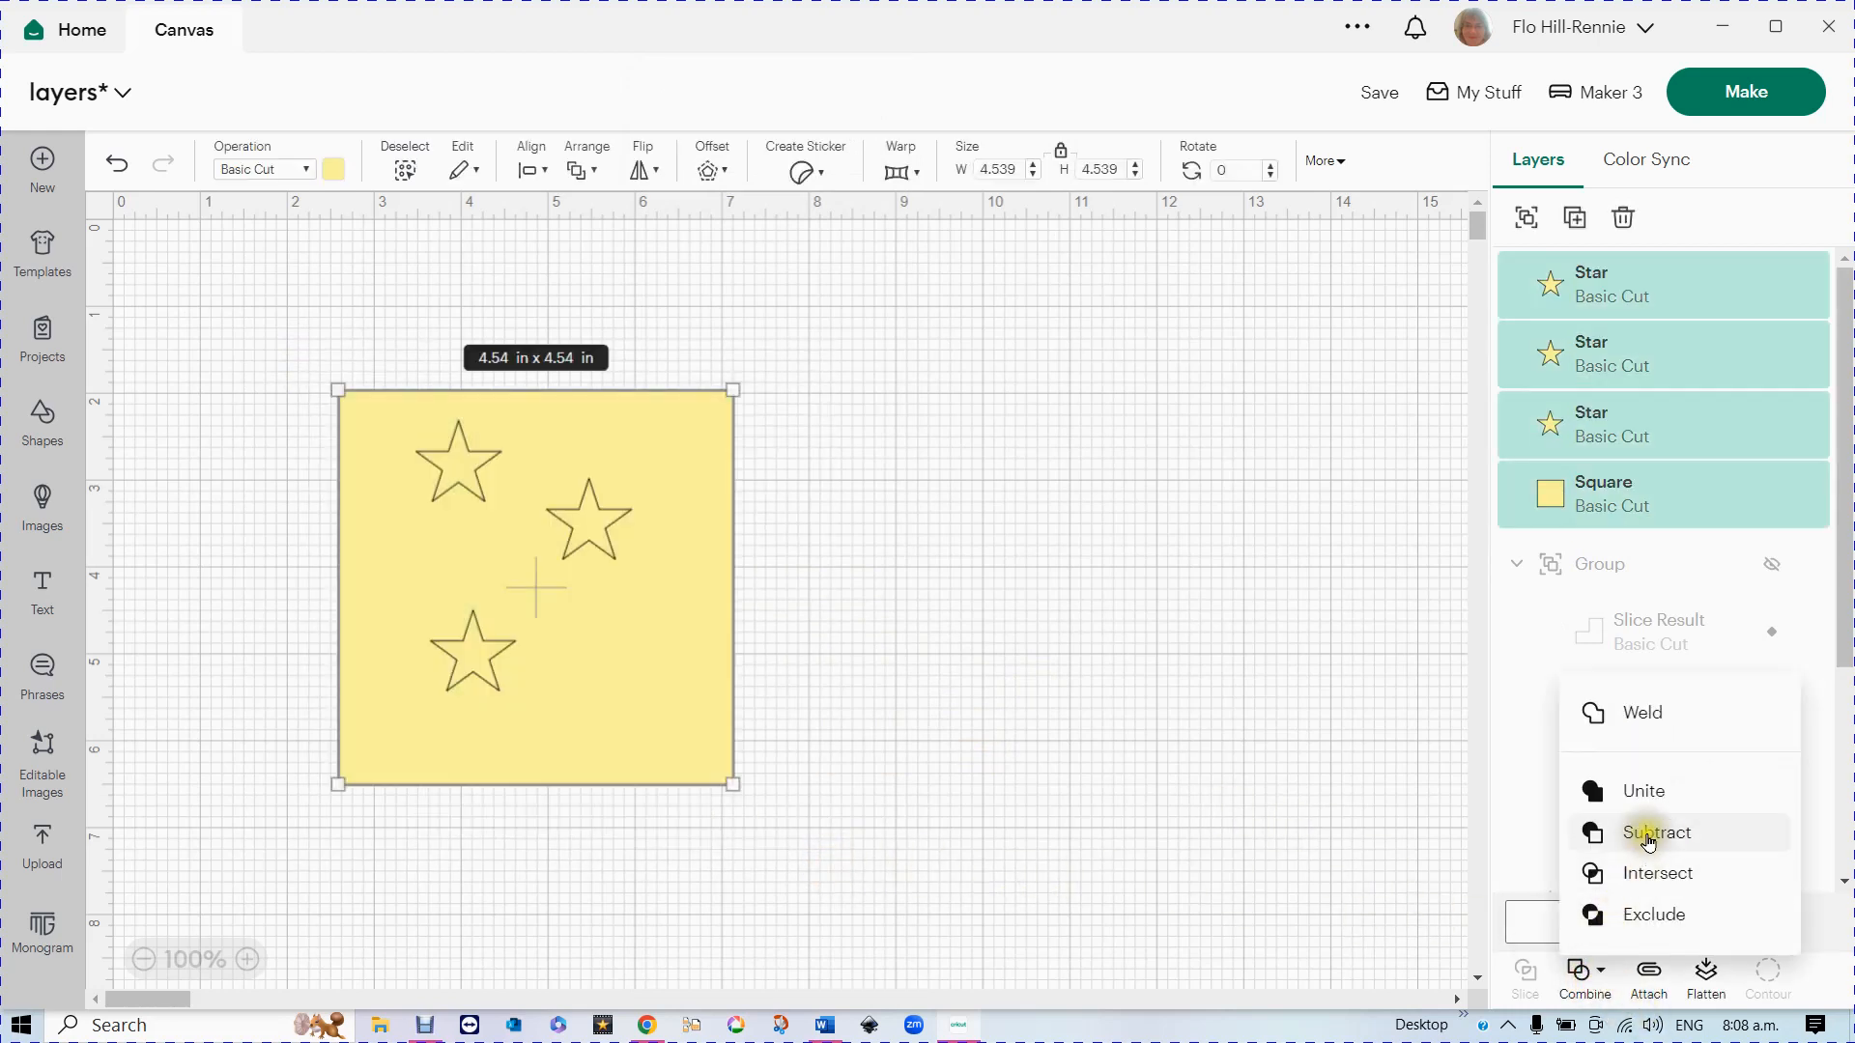
{"action": "left_click", "coordinate": [1649, 837]}
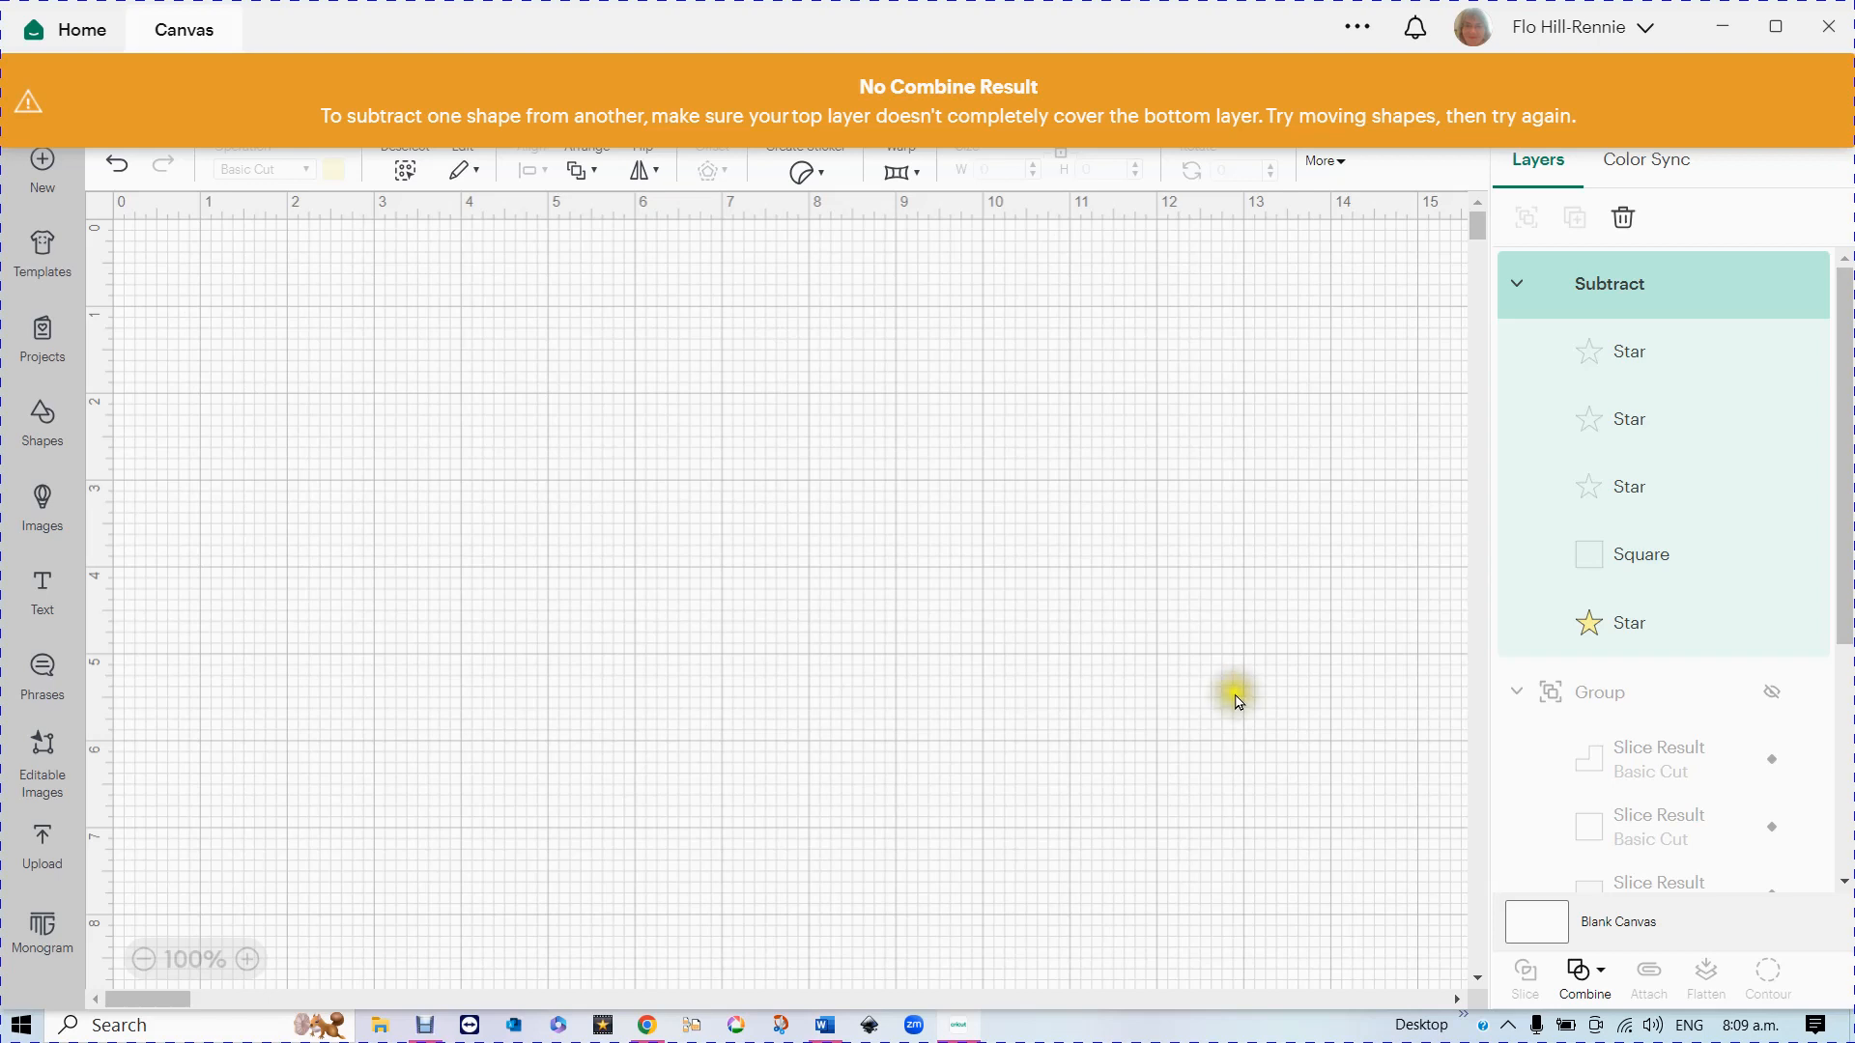
{"action": "left_click", "coordinate": [1592, 981]}
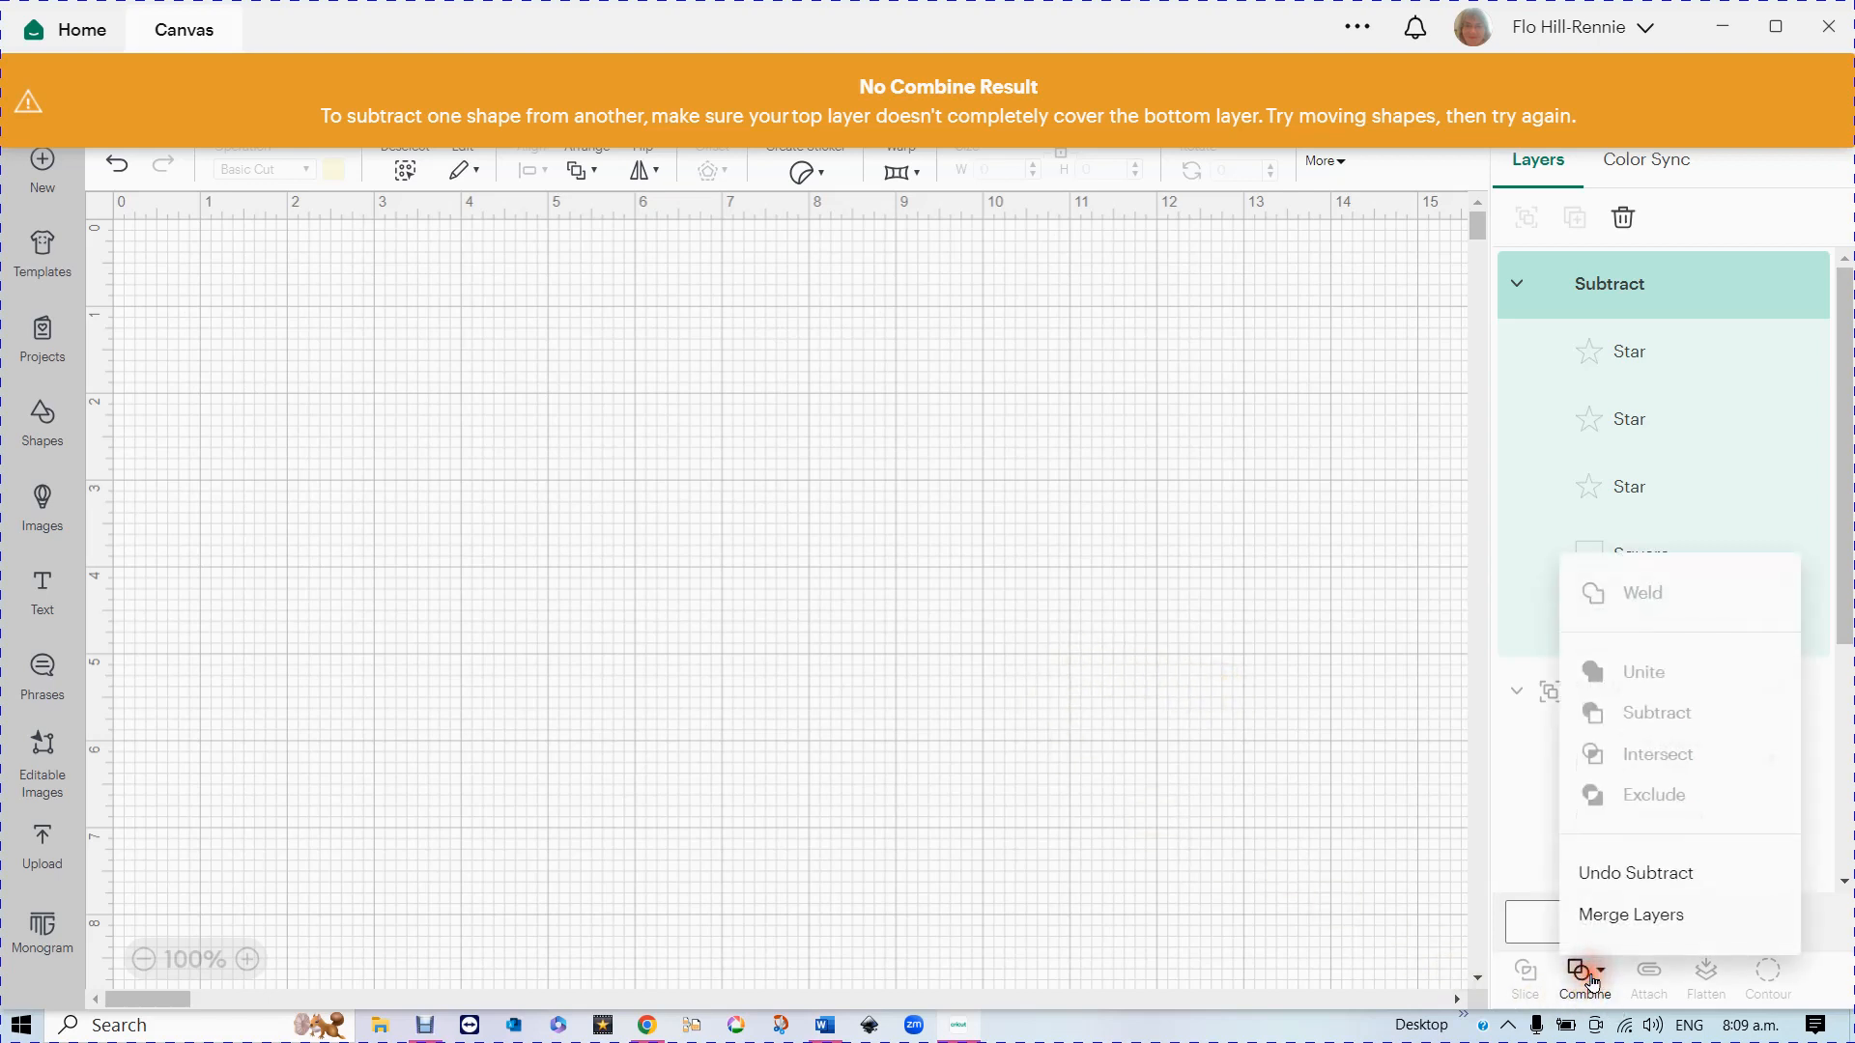
{"action": "left_click", "coordinate": [1622, 873]}
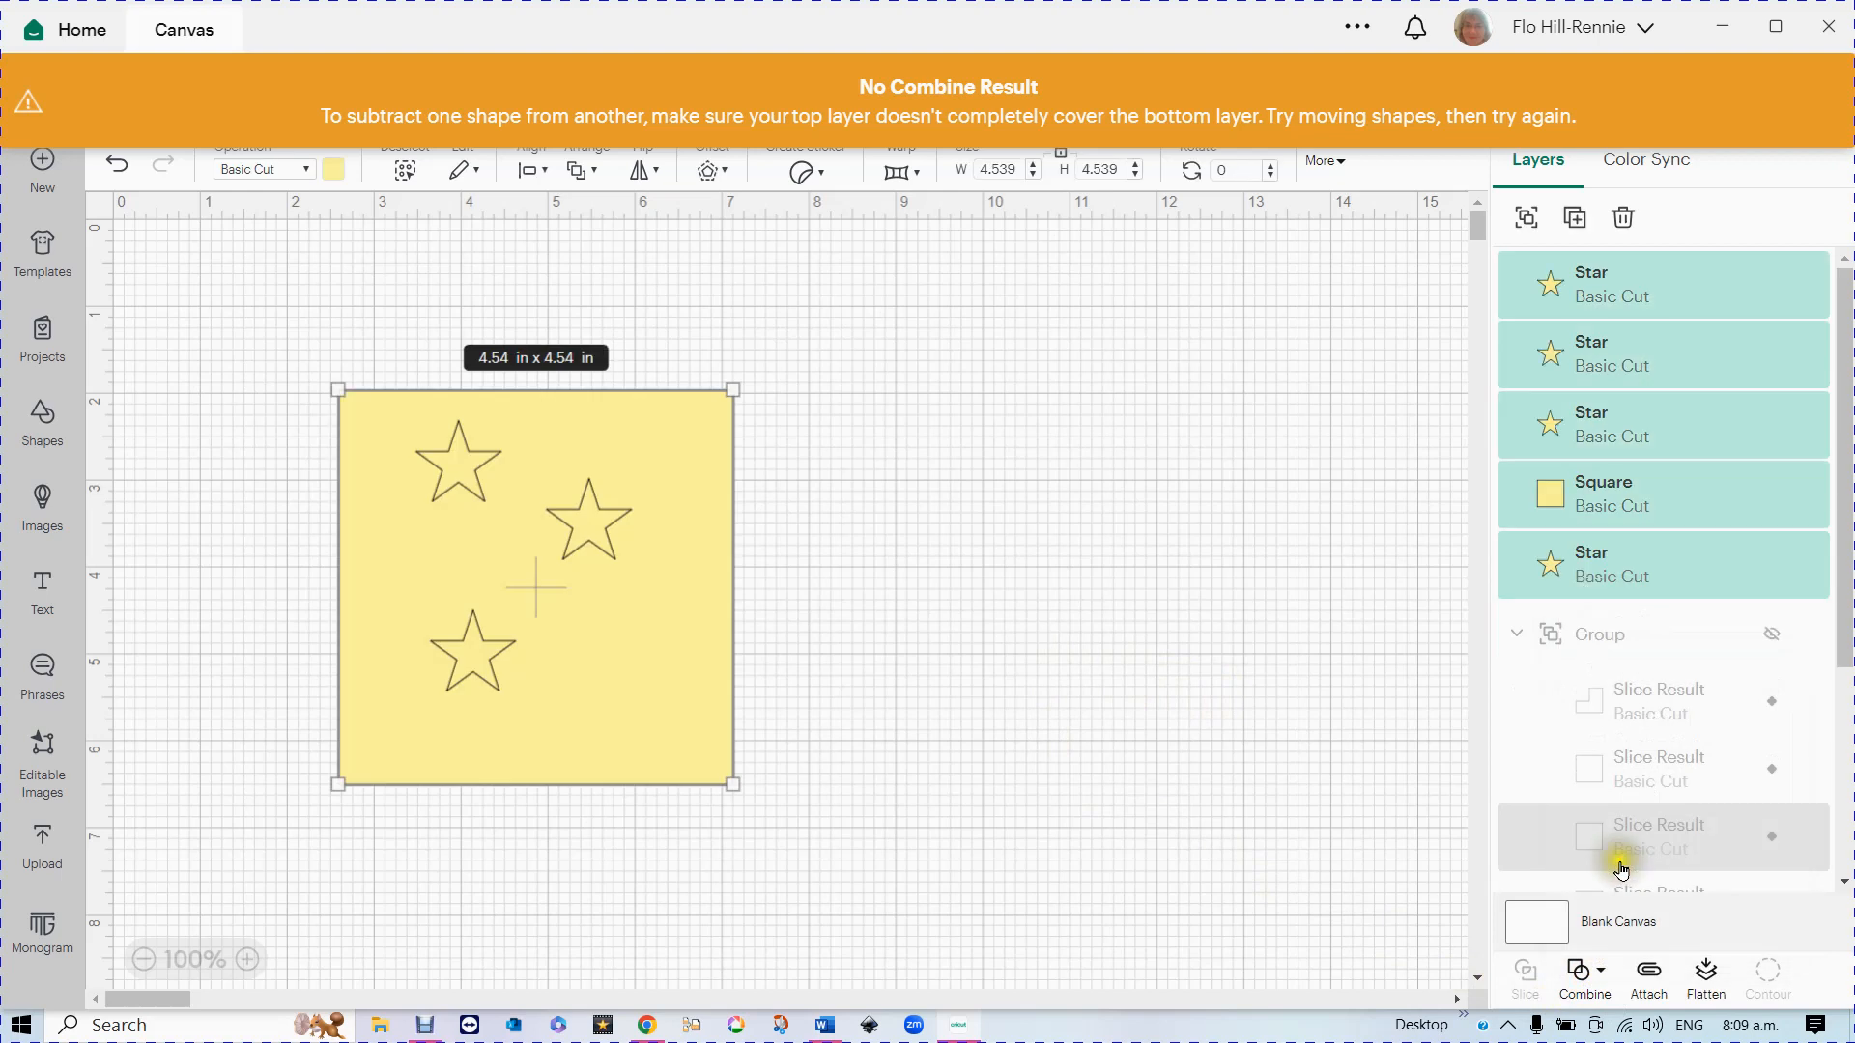
- Send the selected square and stars together to the back and nudge them slightly down
{"action": "right_click", "coordinate": [628, 673]}
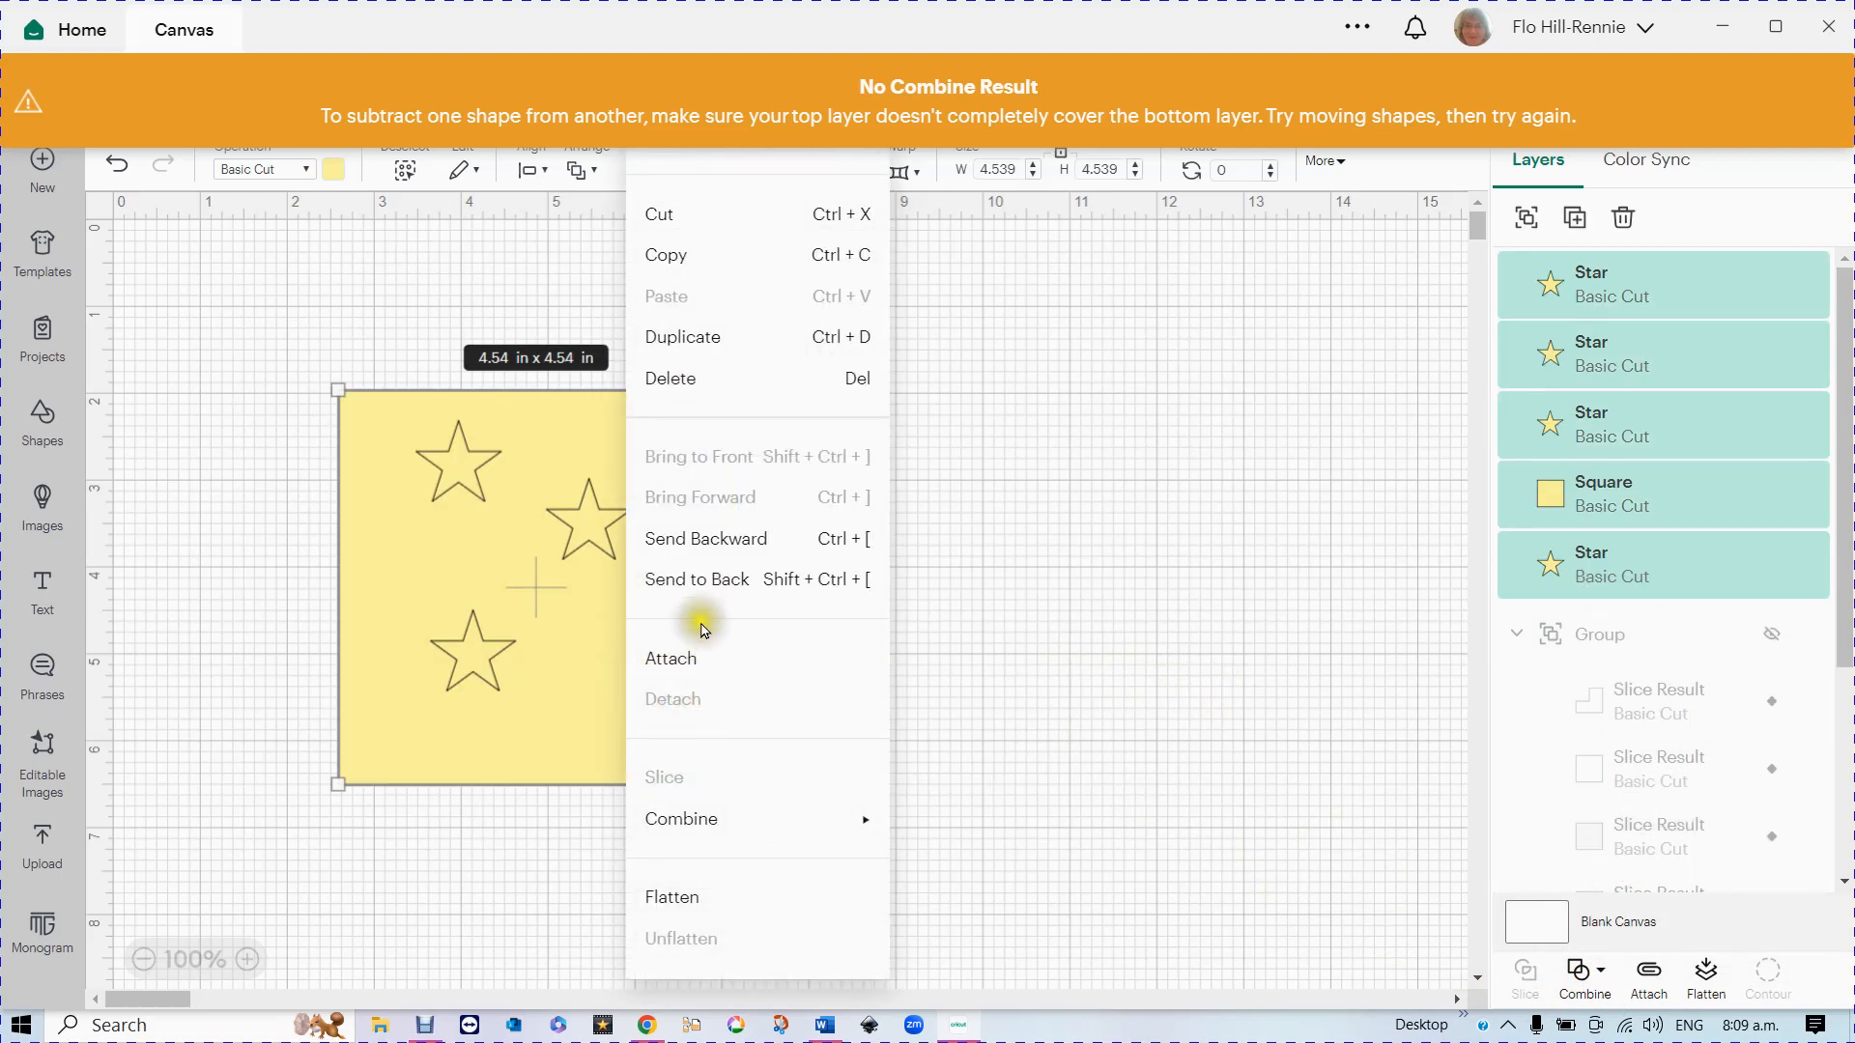
{"action": "left_click", "coordinate": [710, 578]}
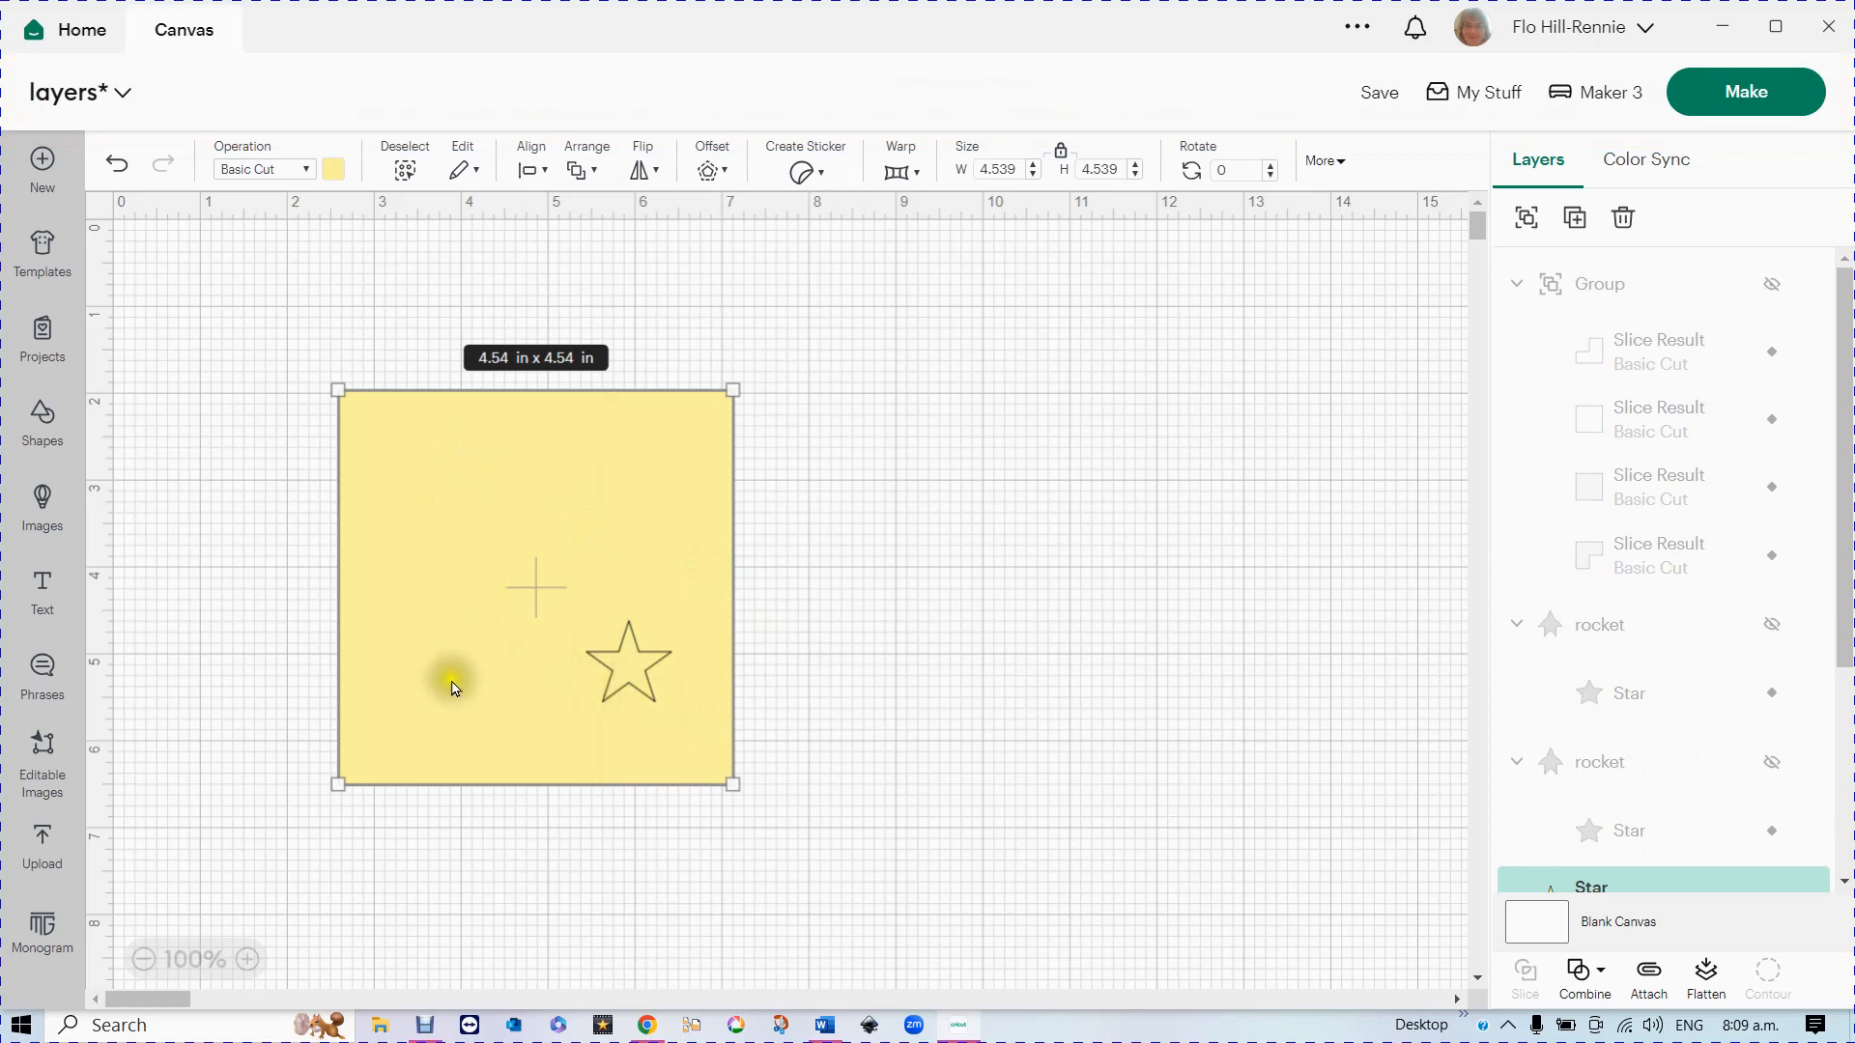
{"action": "left_click_drag", "start_coordinate": [422, 726], "coordinate": [418, 744]}
{"action": "right_click", "coordinate": [418, 743]}
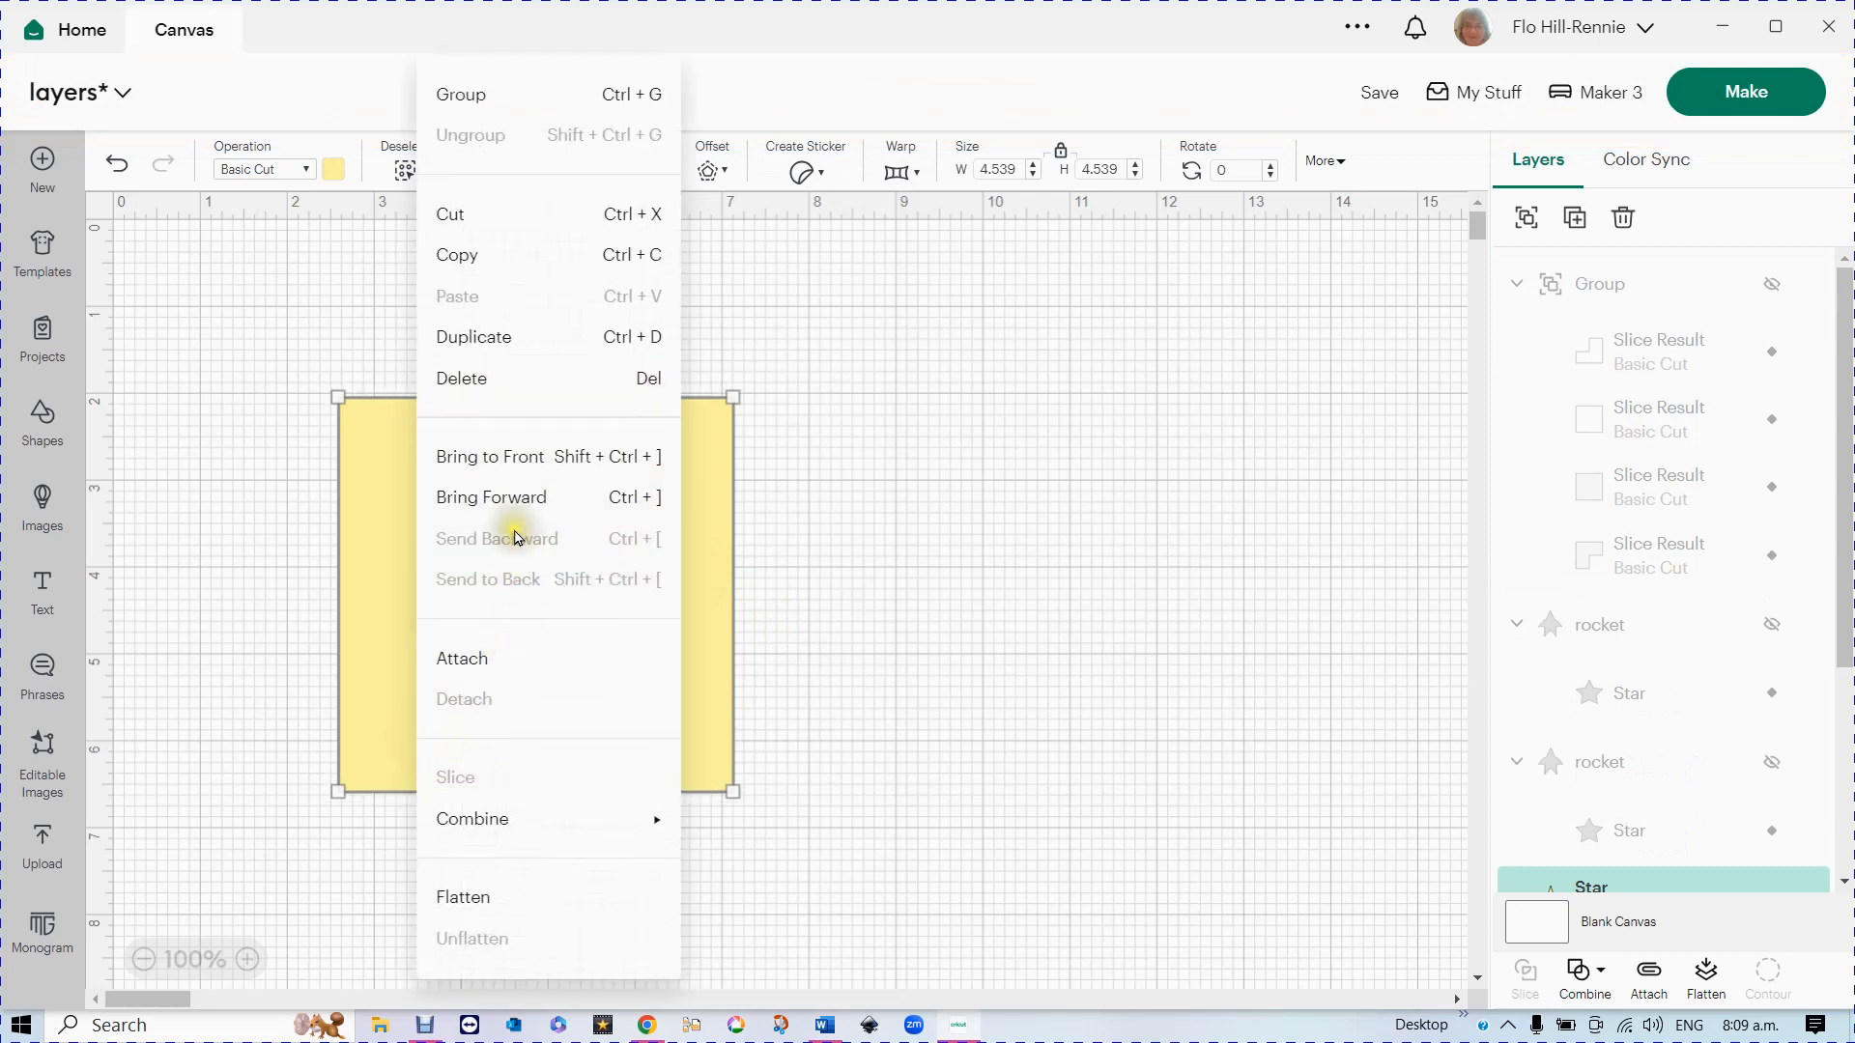
{"action": "left_click", "coordinate": [939, 676]}
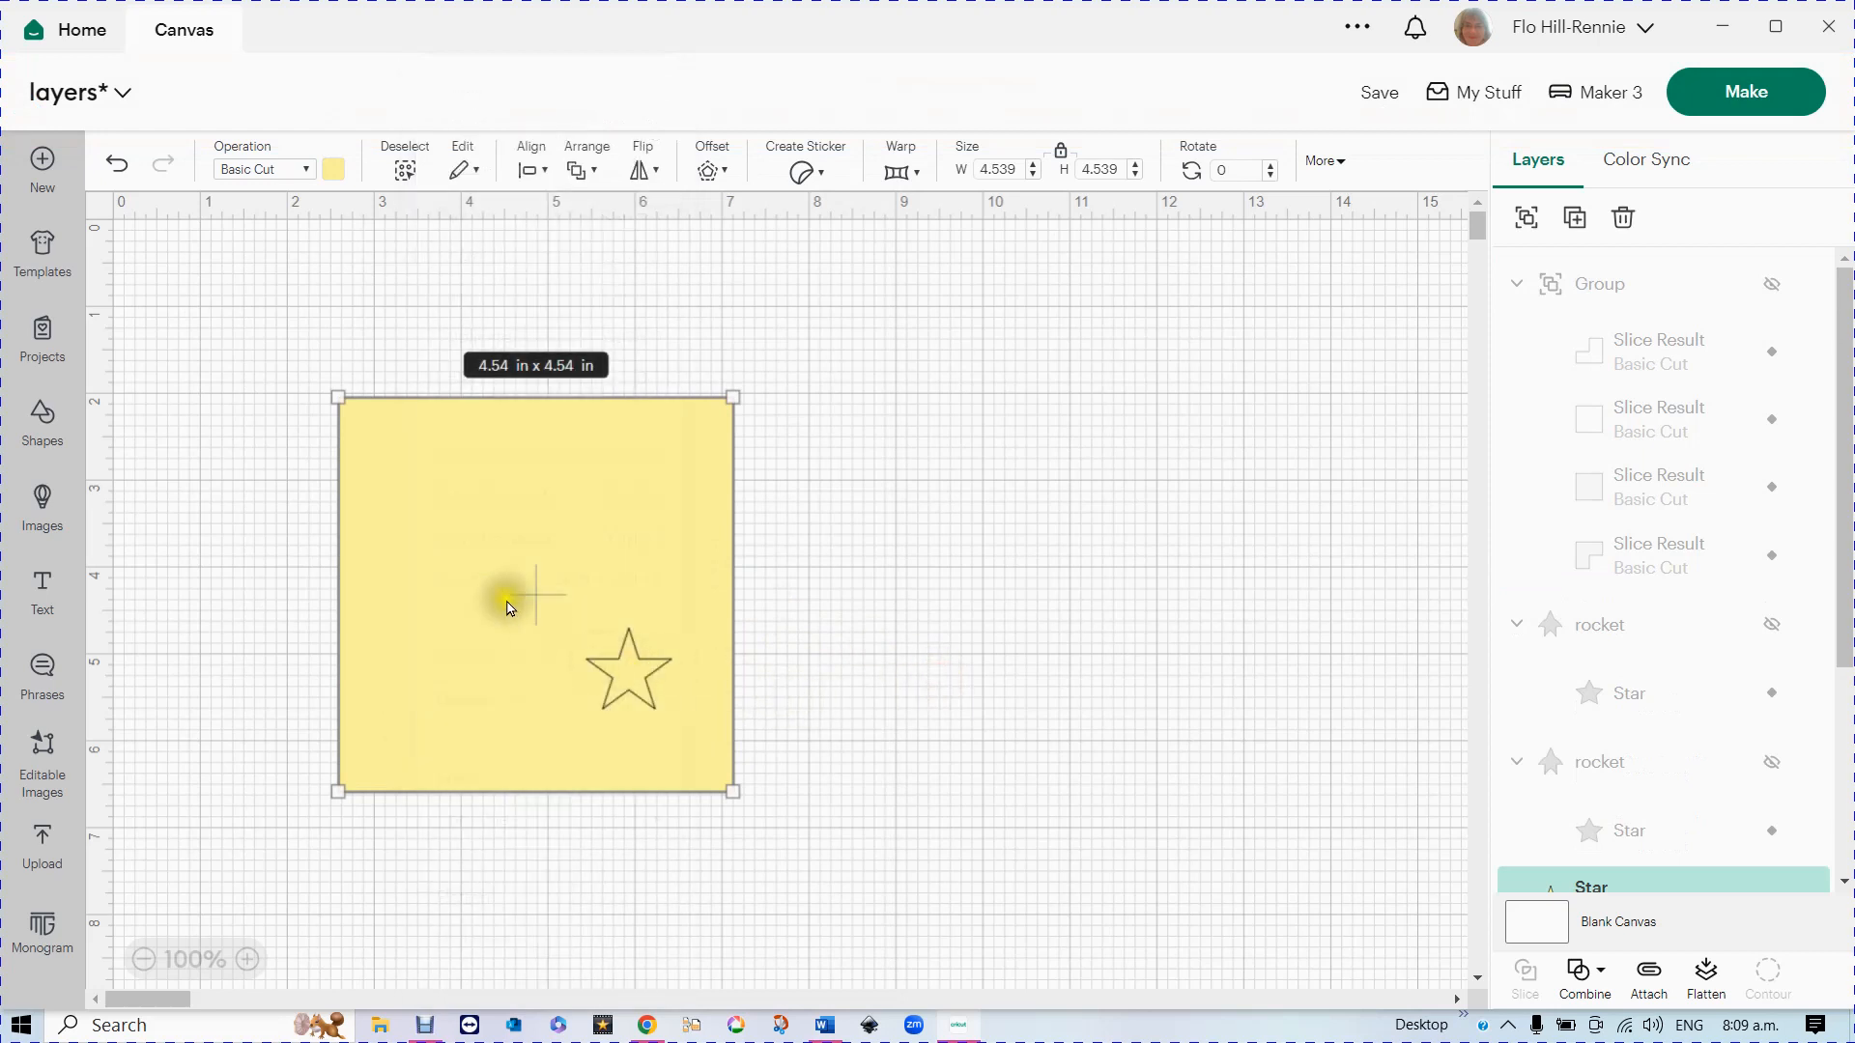
- Move the selected square and stars together closer to the middle of the canvas
{"action": "left_click", "coordinate": [474, 575]}
{"action": "left_click_drag", "start_coordinate": [473, 574], "coordinate": [808, 517]}
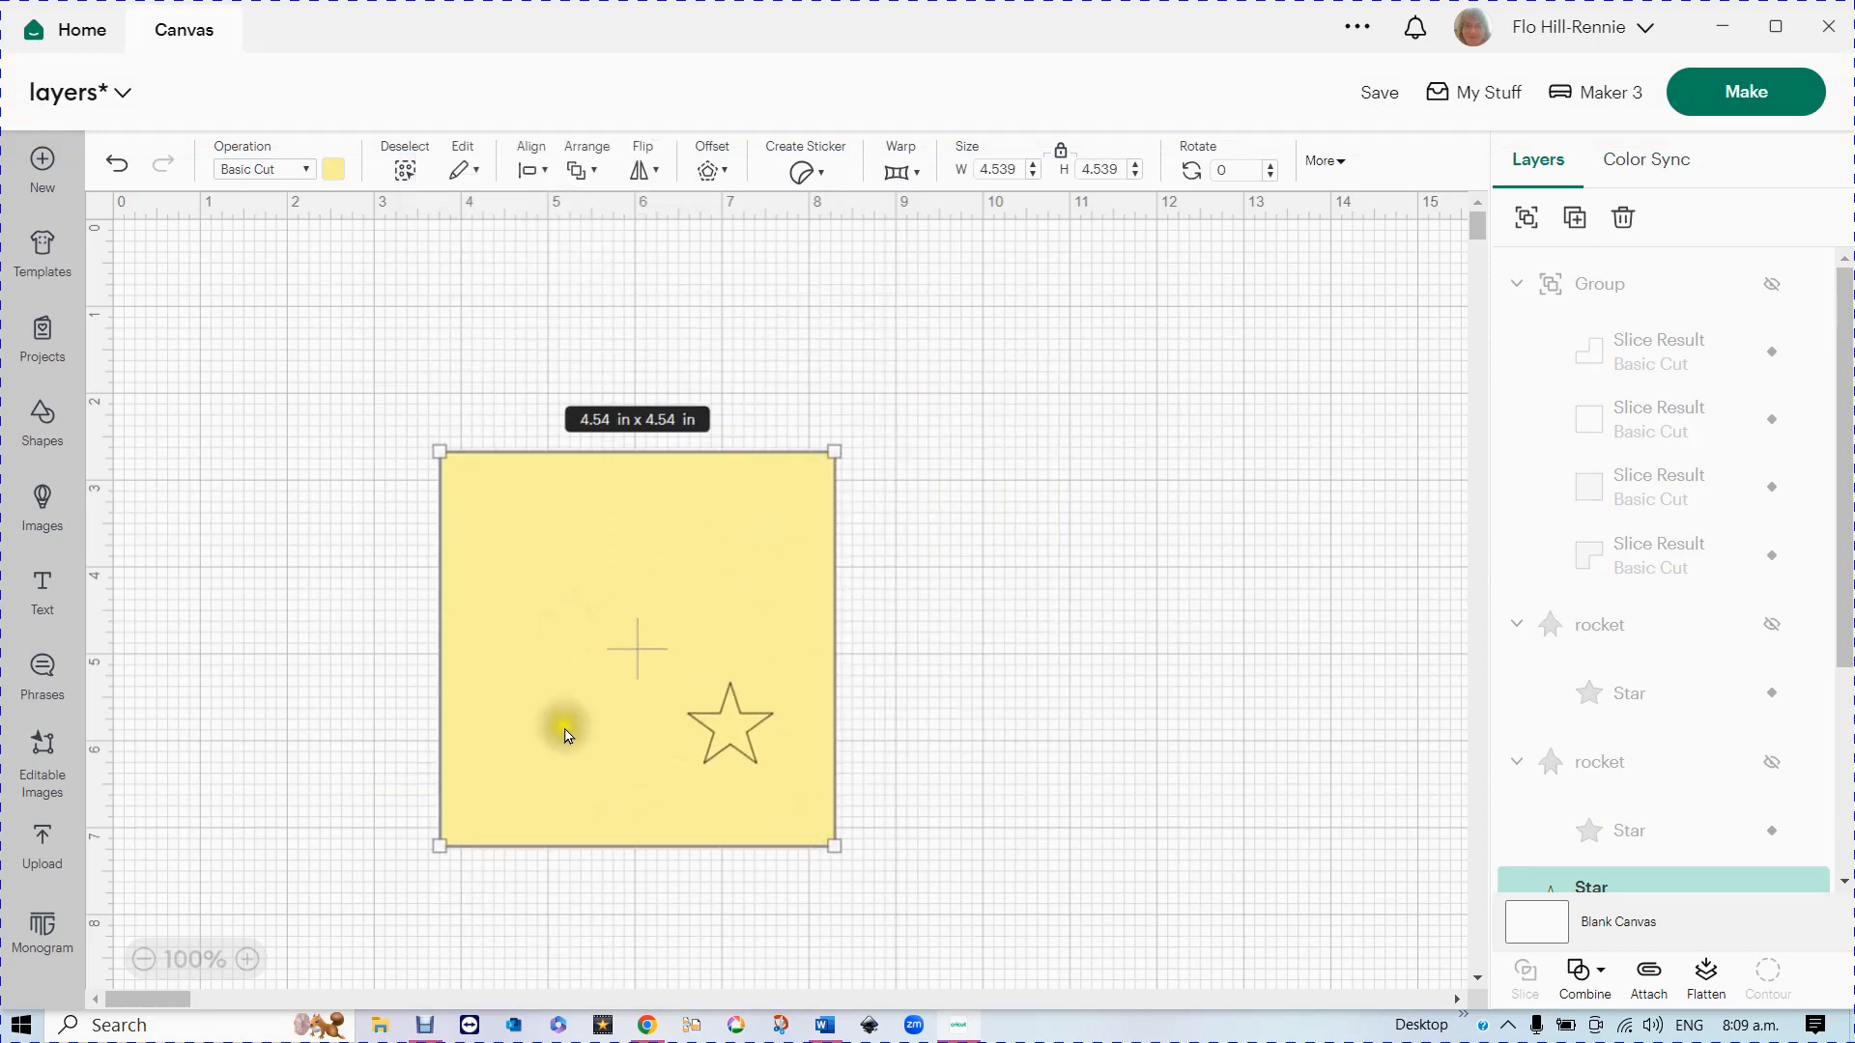
{"action": "left_click_drag", "start_coordinate": [563, 726], "coordinate": [621, 530]}
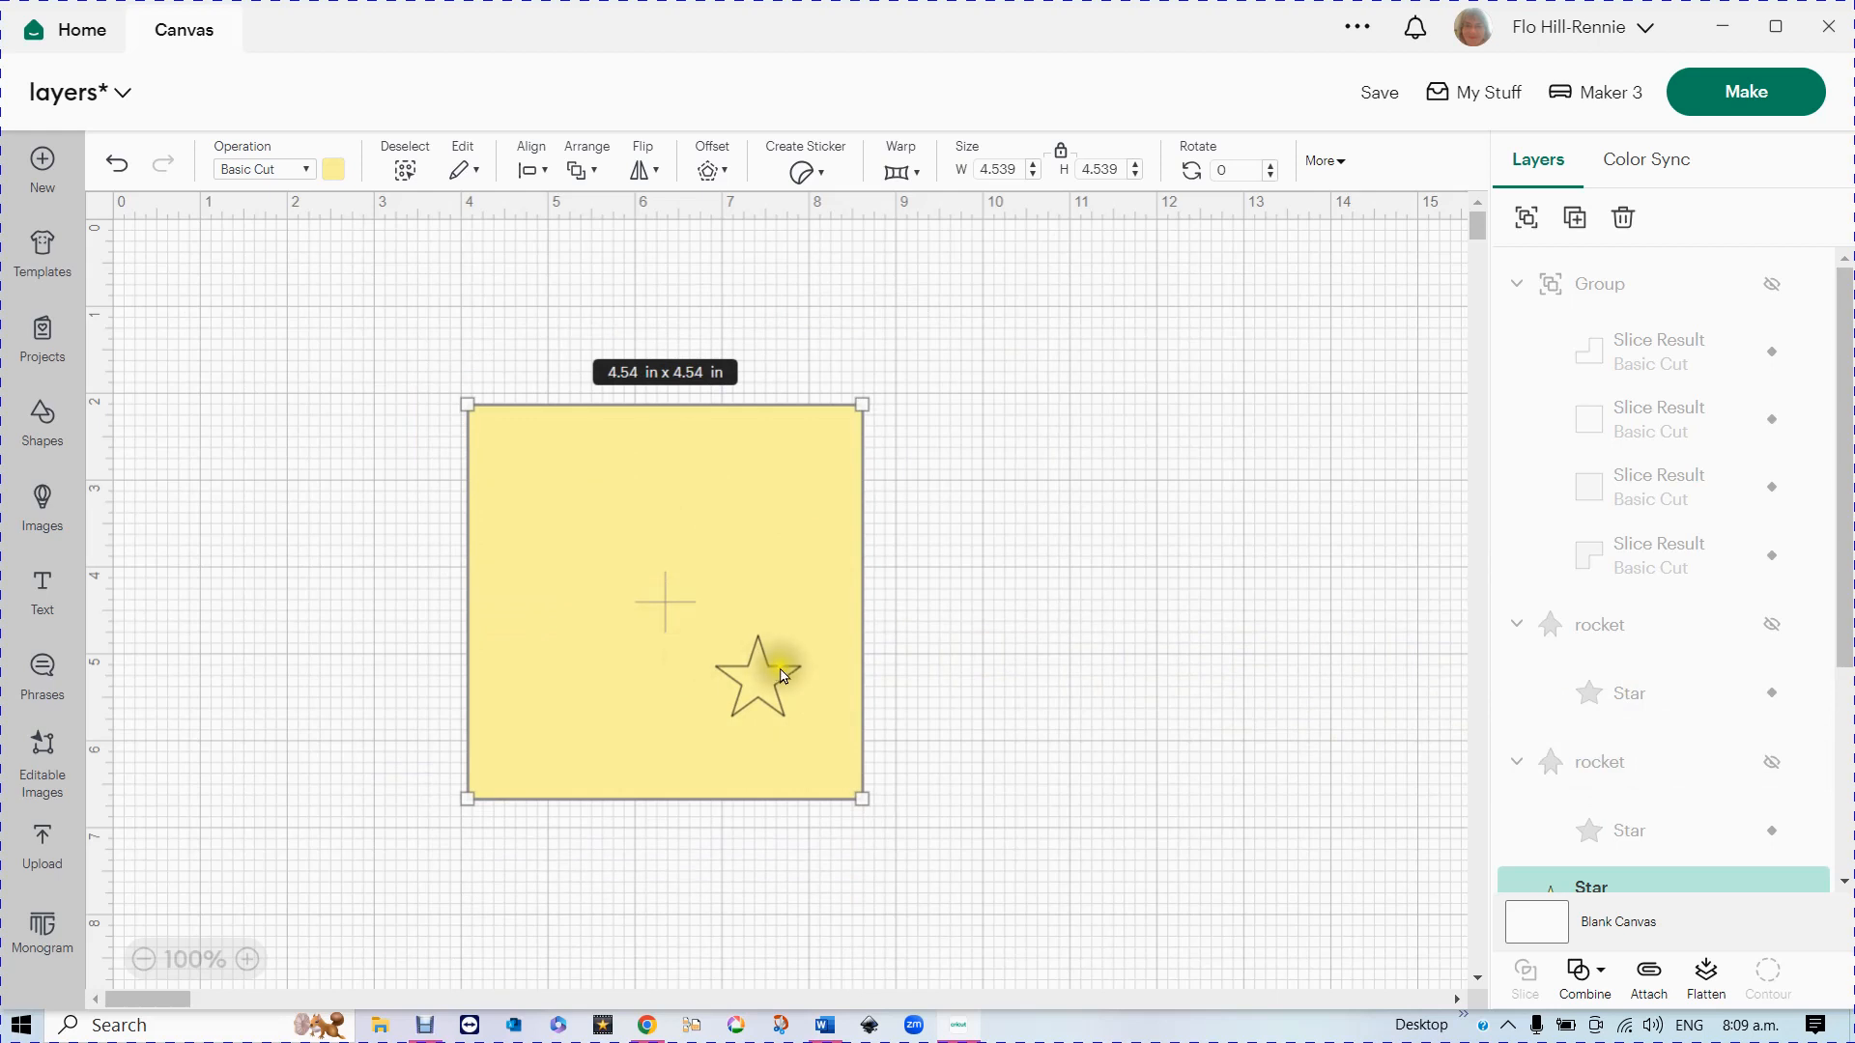
{"action": "left_click", "coordinate": [770, 694]}
{"action": "left_click_drag", "start_coordinate": [769, 694], "coordinate": [785, 613]}
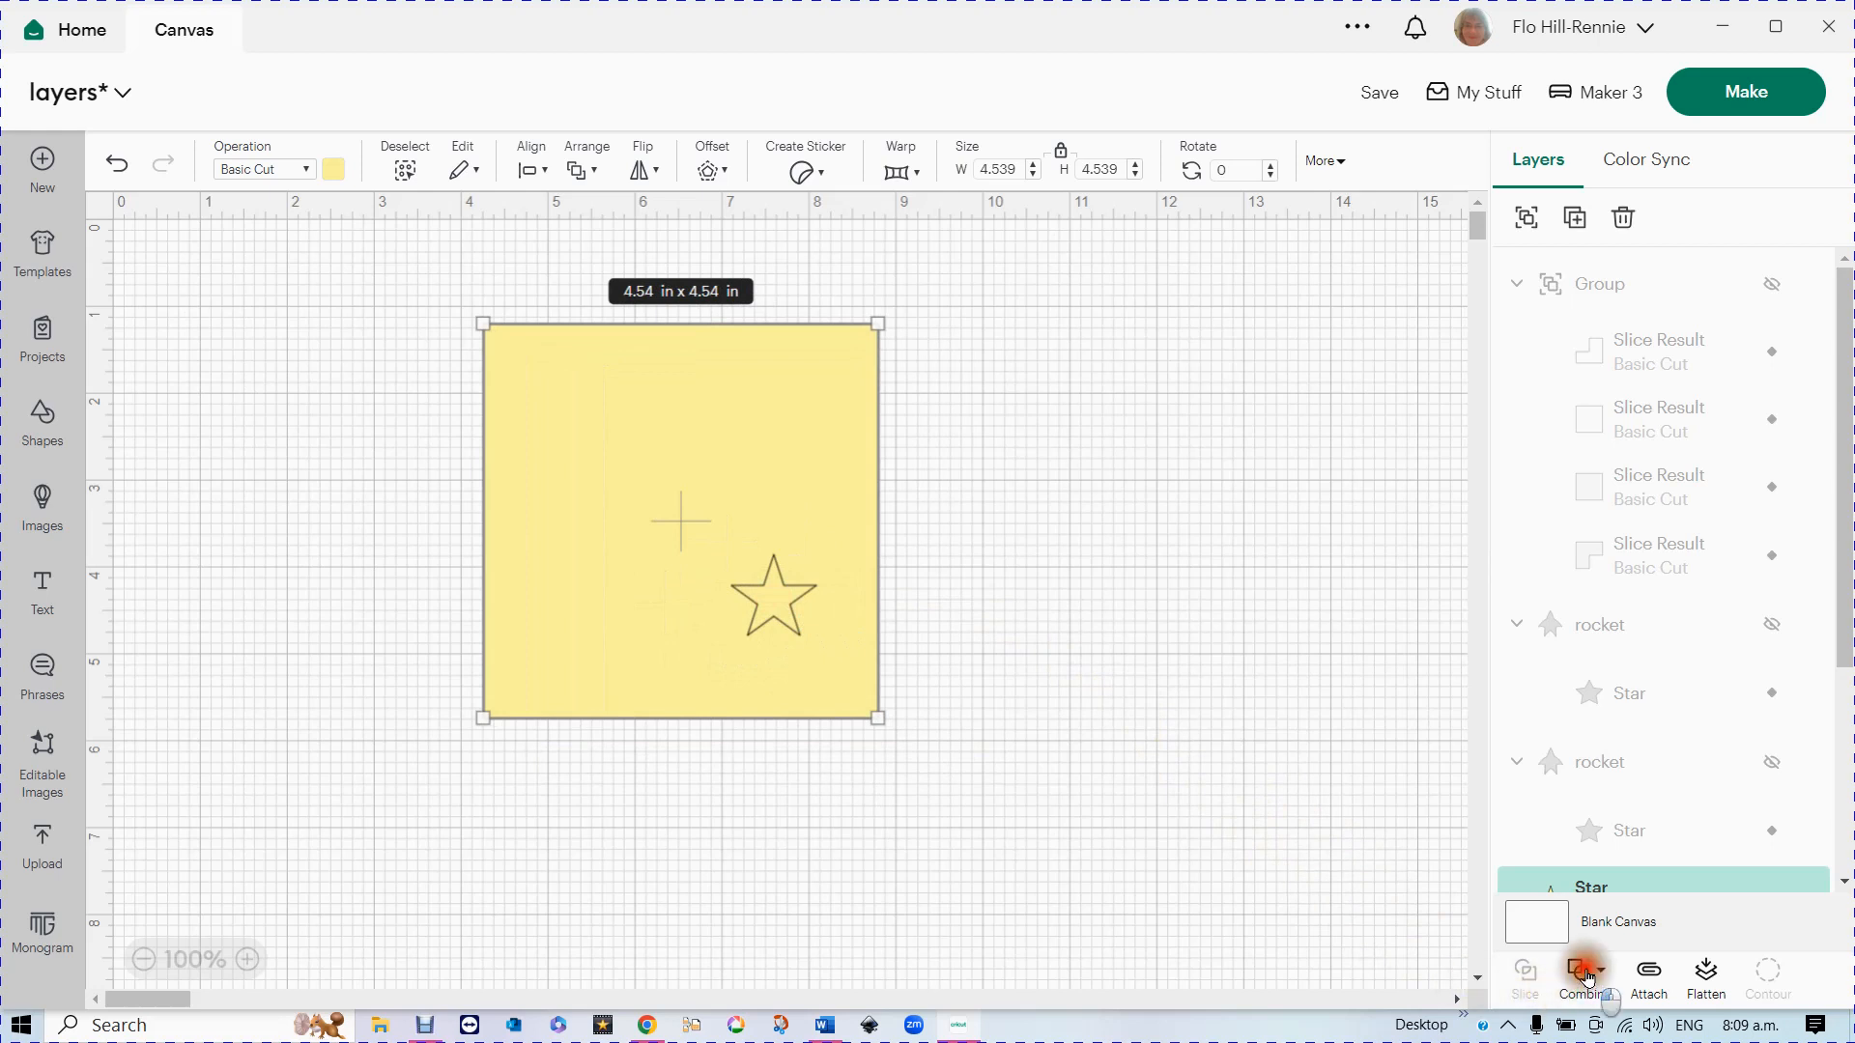
{"action": "left_click", "coordinate": [1587, 974]}
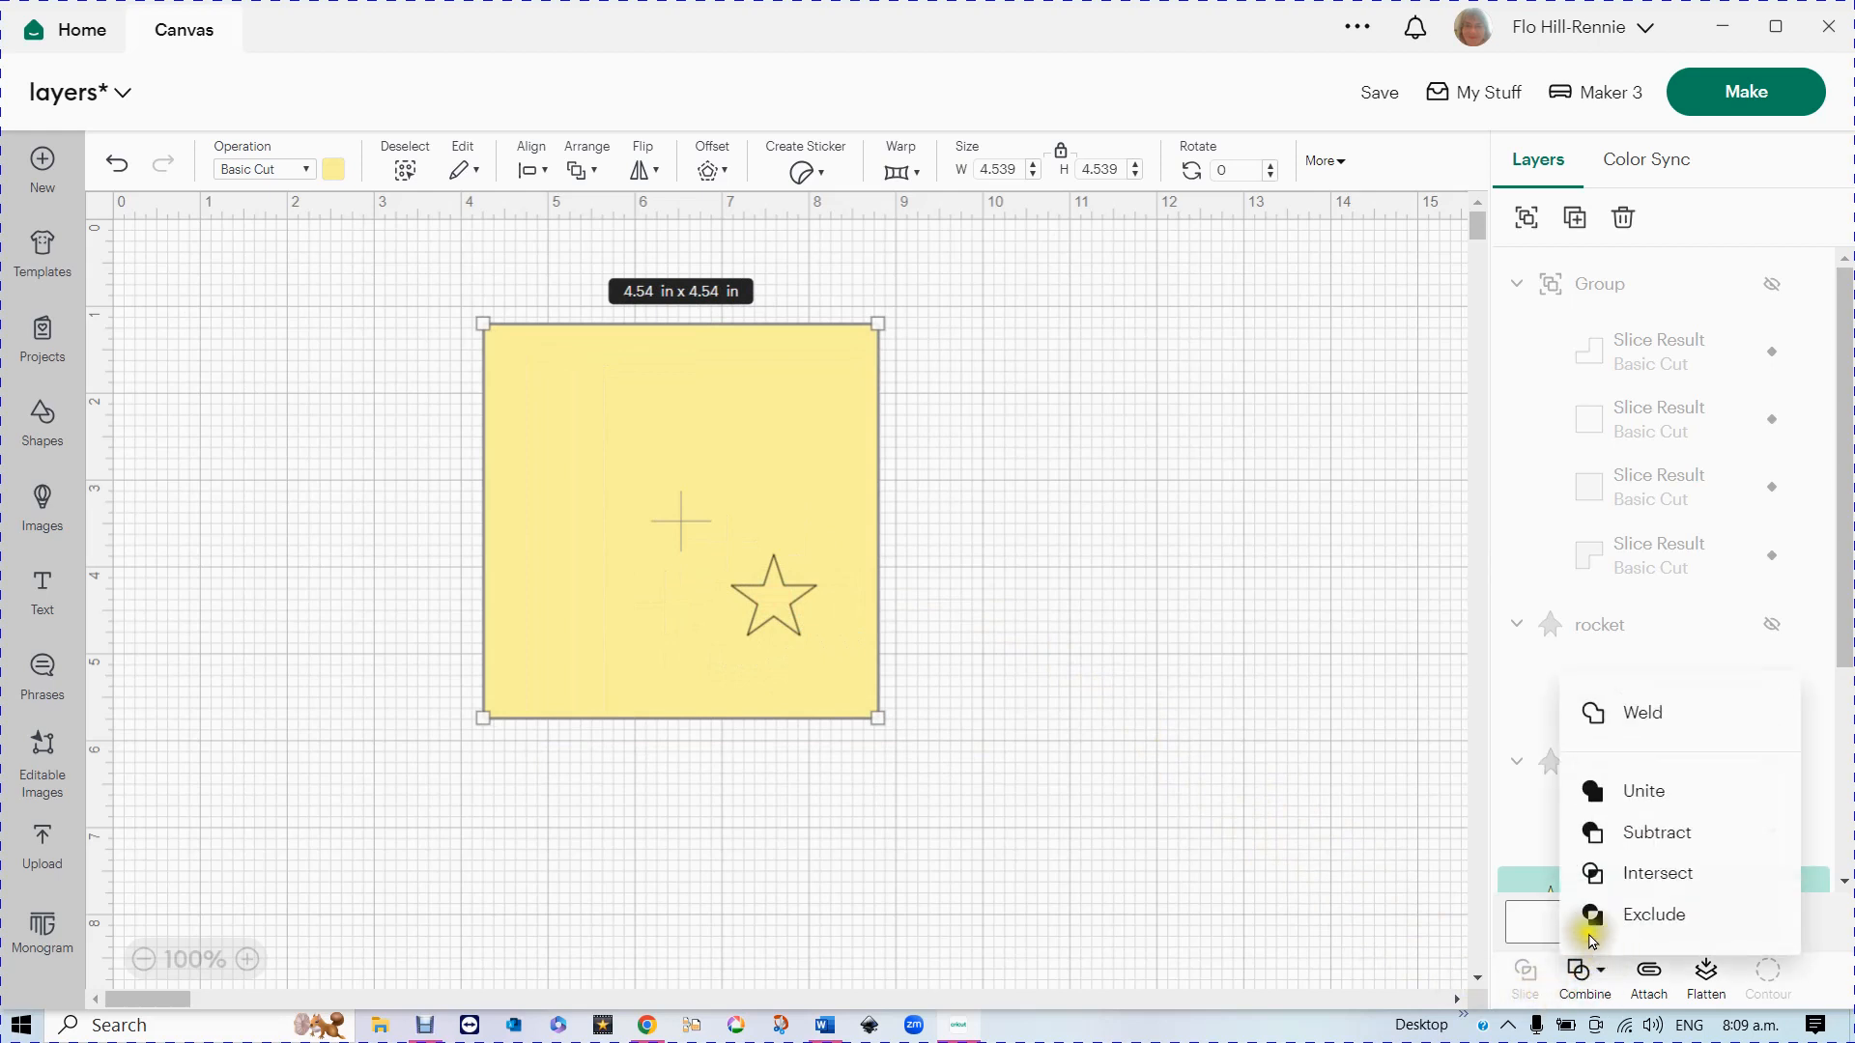
{"action": "left_click", "coordinate": [778, 608]}
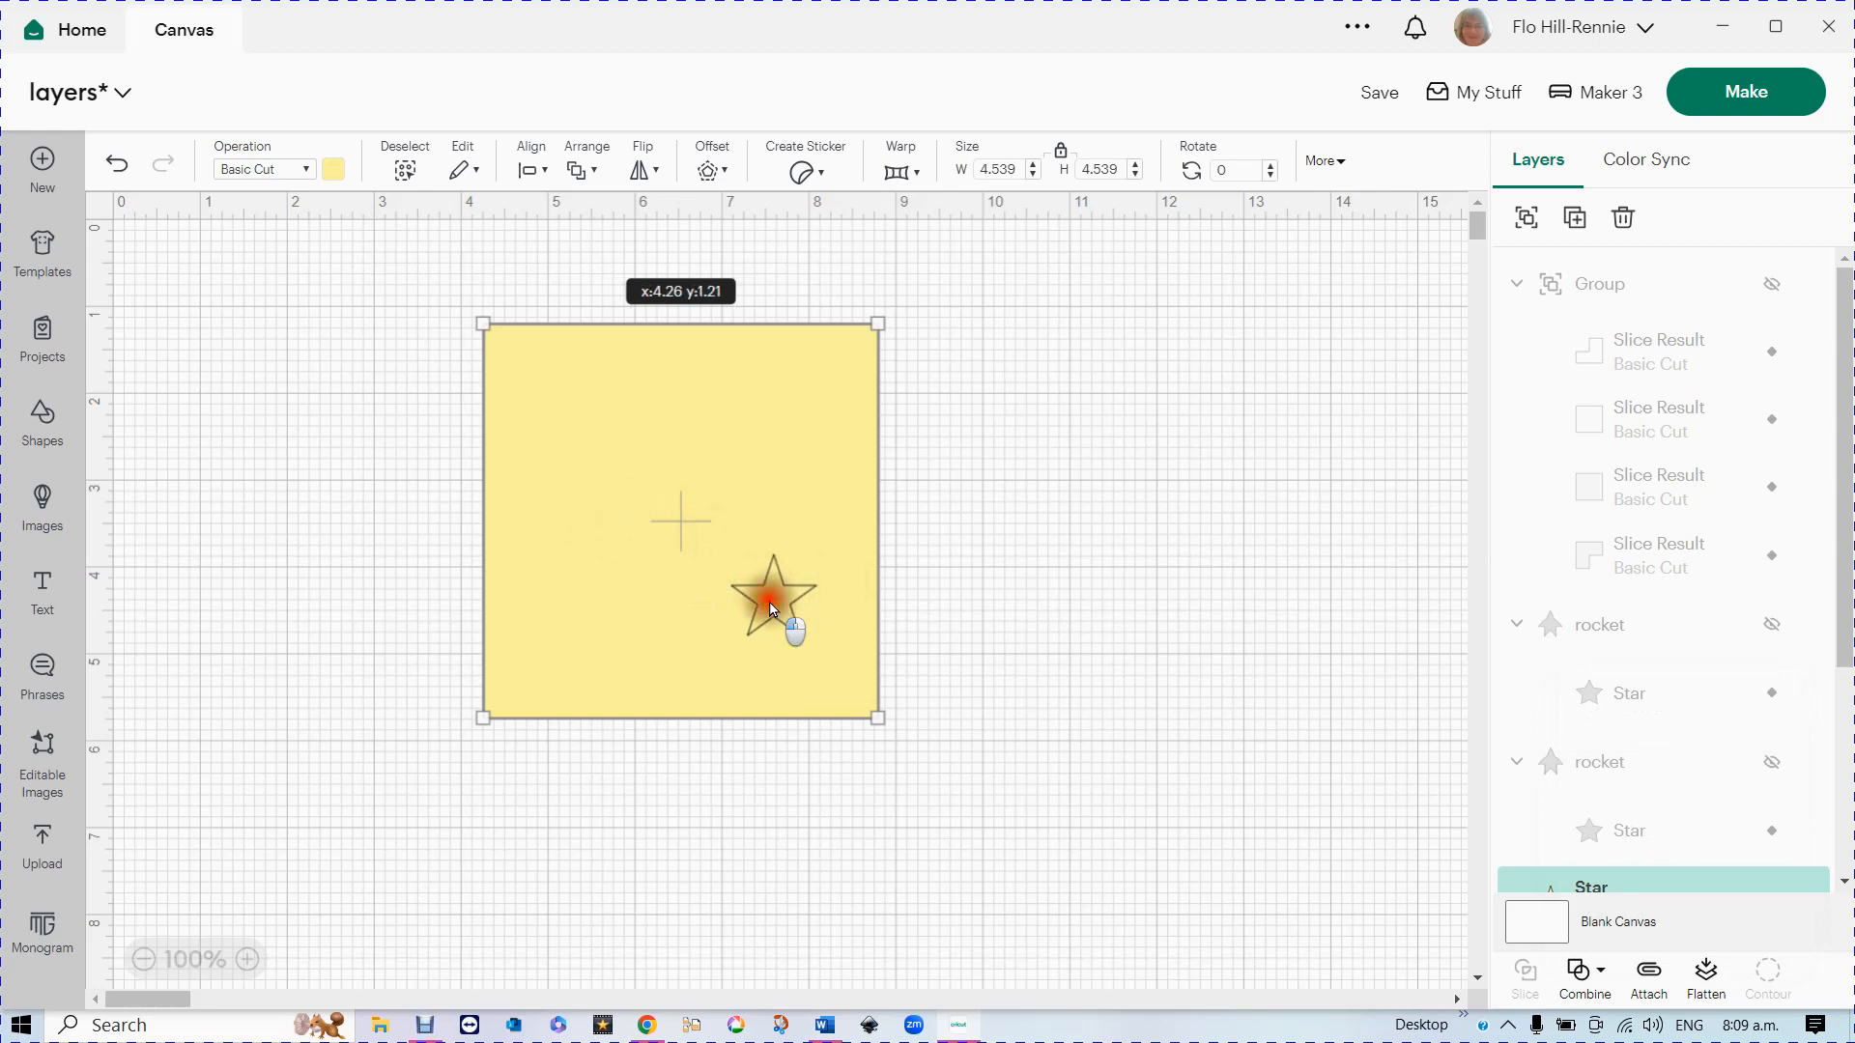
{"action": "left_click_drag", "start_coordinate": [786, 629], "coordinate": [803, 671]}
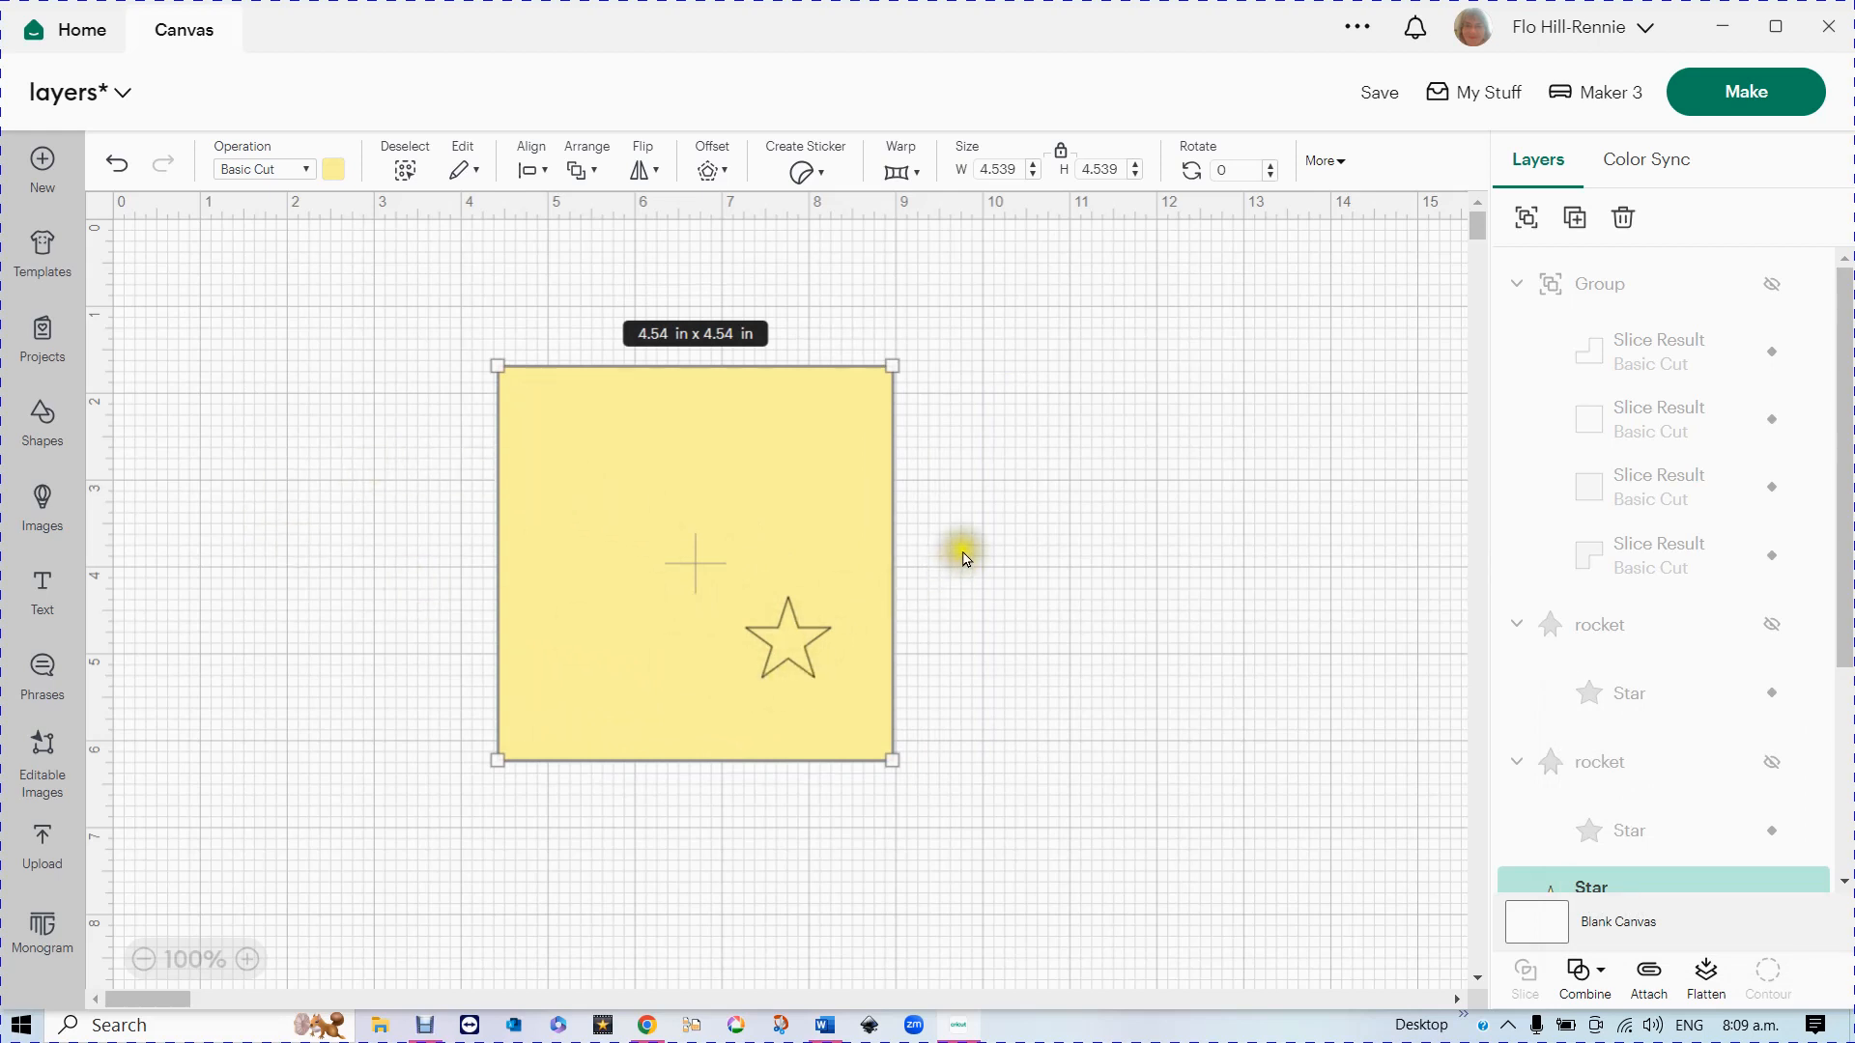
- Select the square with its stars and examine their stacking order in the layer list
{"action": "left_click", "coordinate": [962, 552]}
{"action": "left_click", "coordinate": [784, 647]}
{"action": "left_click", "coordinate": [684, 731], "text": "shift"}
{"action": "left_click", "coordinate": [373, 529]}
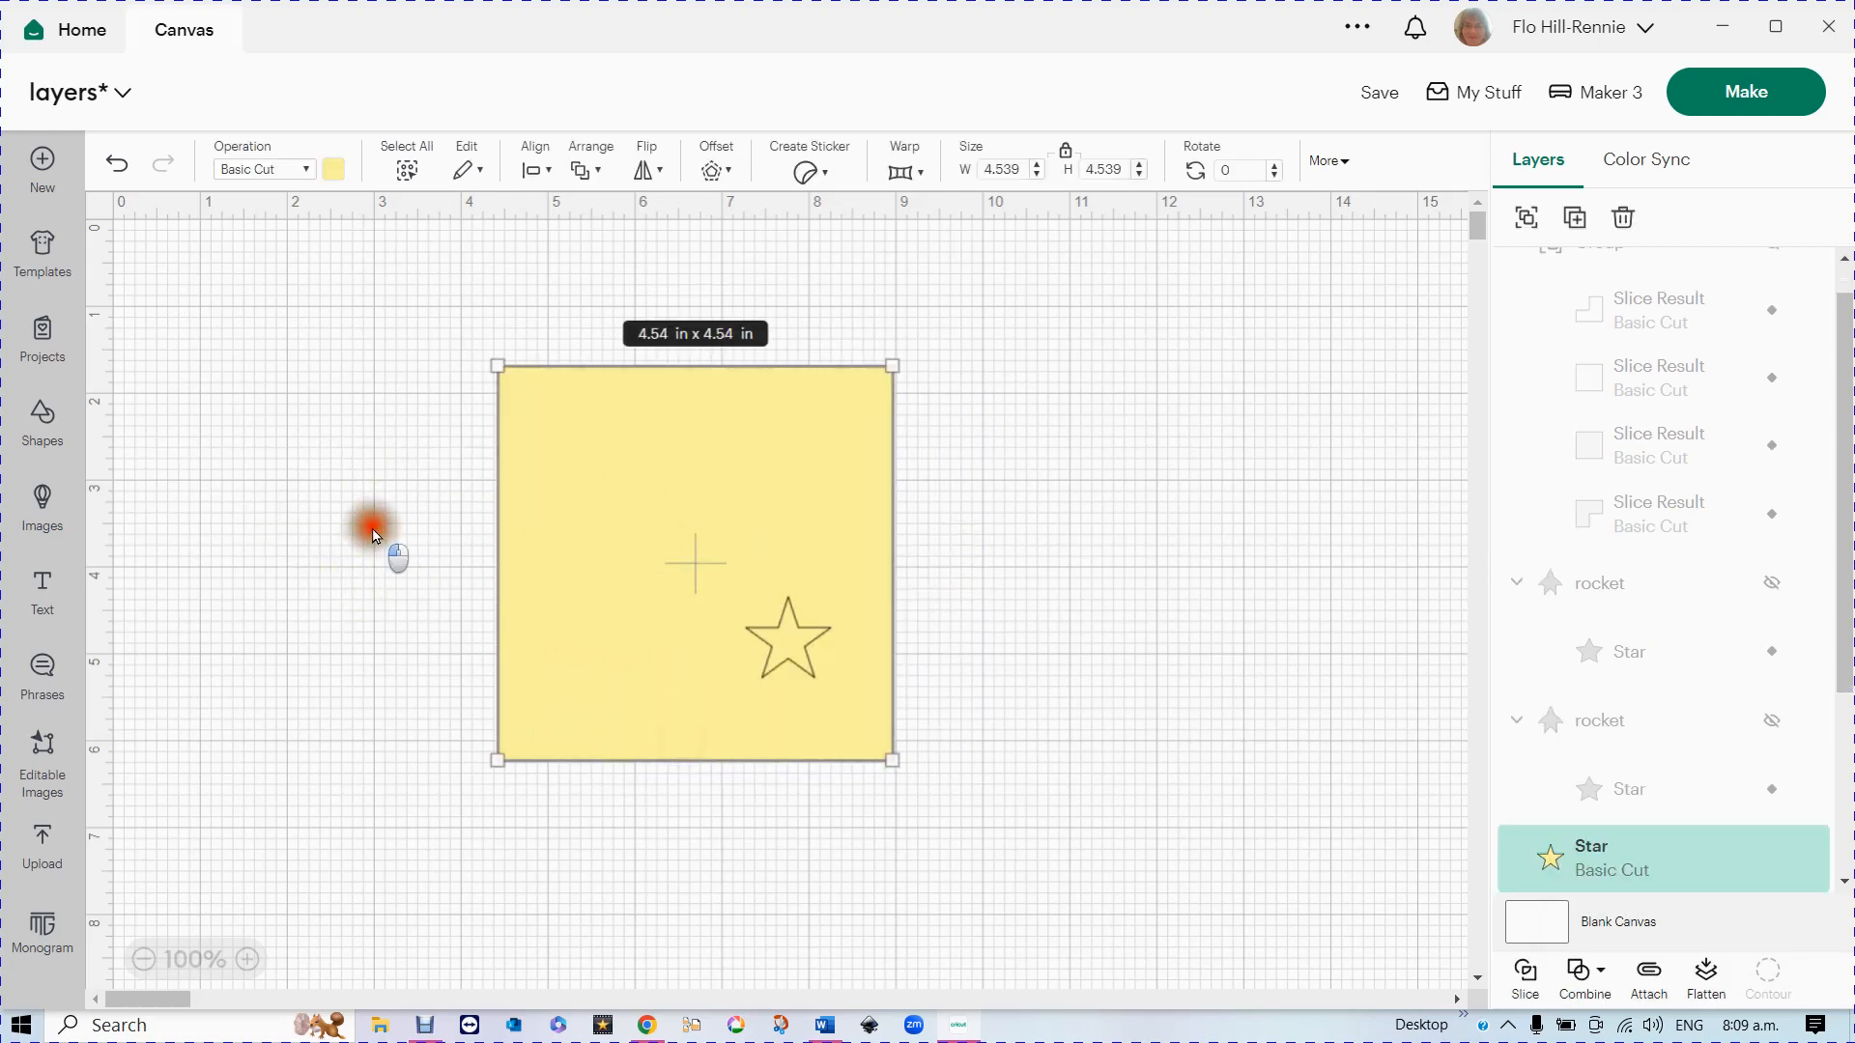
{"action": "left_click_drag", "start_coordinate": [372, 528], "coordinate": [989, 757]}
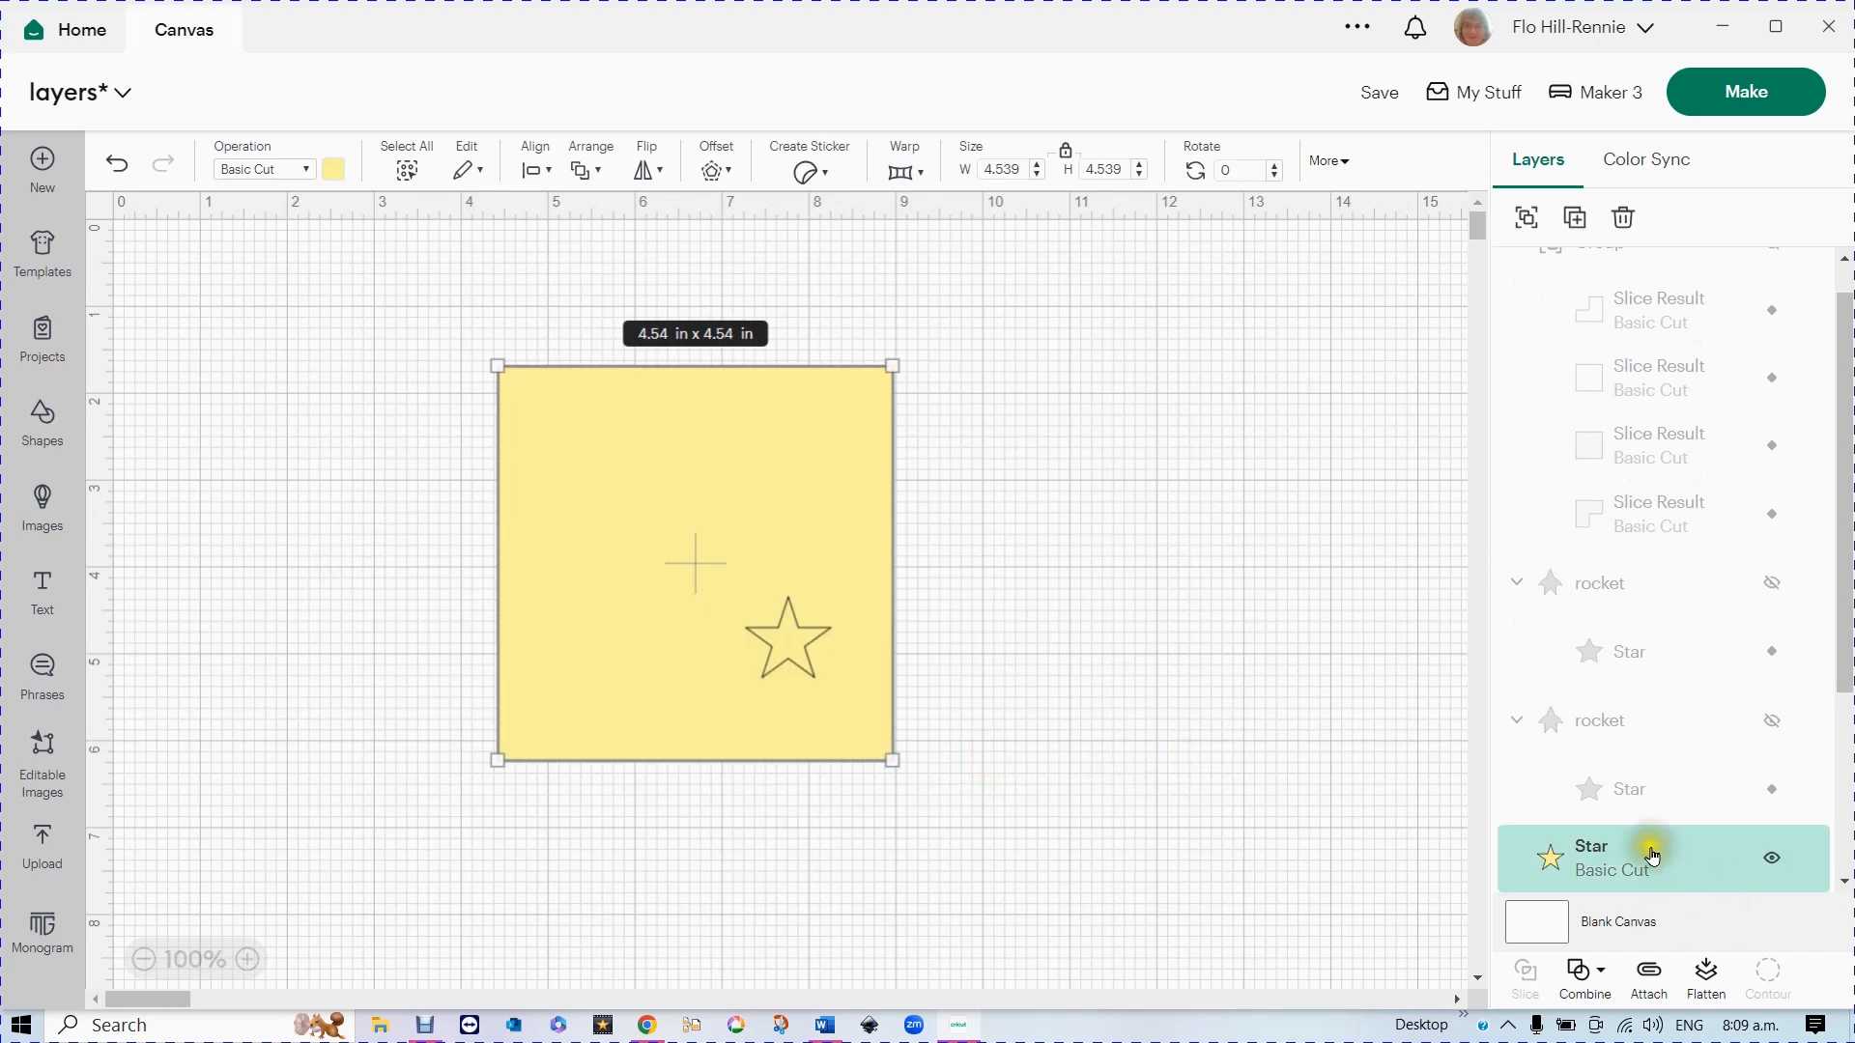
{"action": "scroll", "coordinate": [1652, 855], "scroll_direction": "down", "scroll_amount": 3}
{"action": "scroll", "coordinate": [1635, 749], "scroll_direction": "down", "scroll_amount": 1}
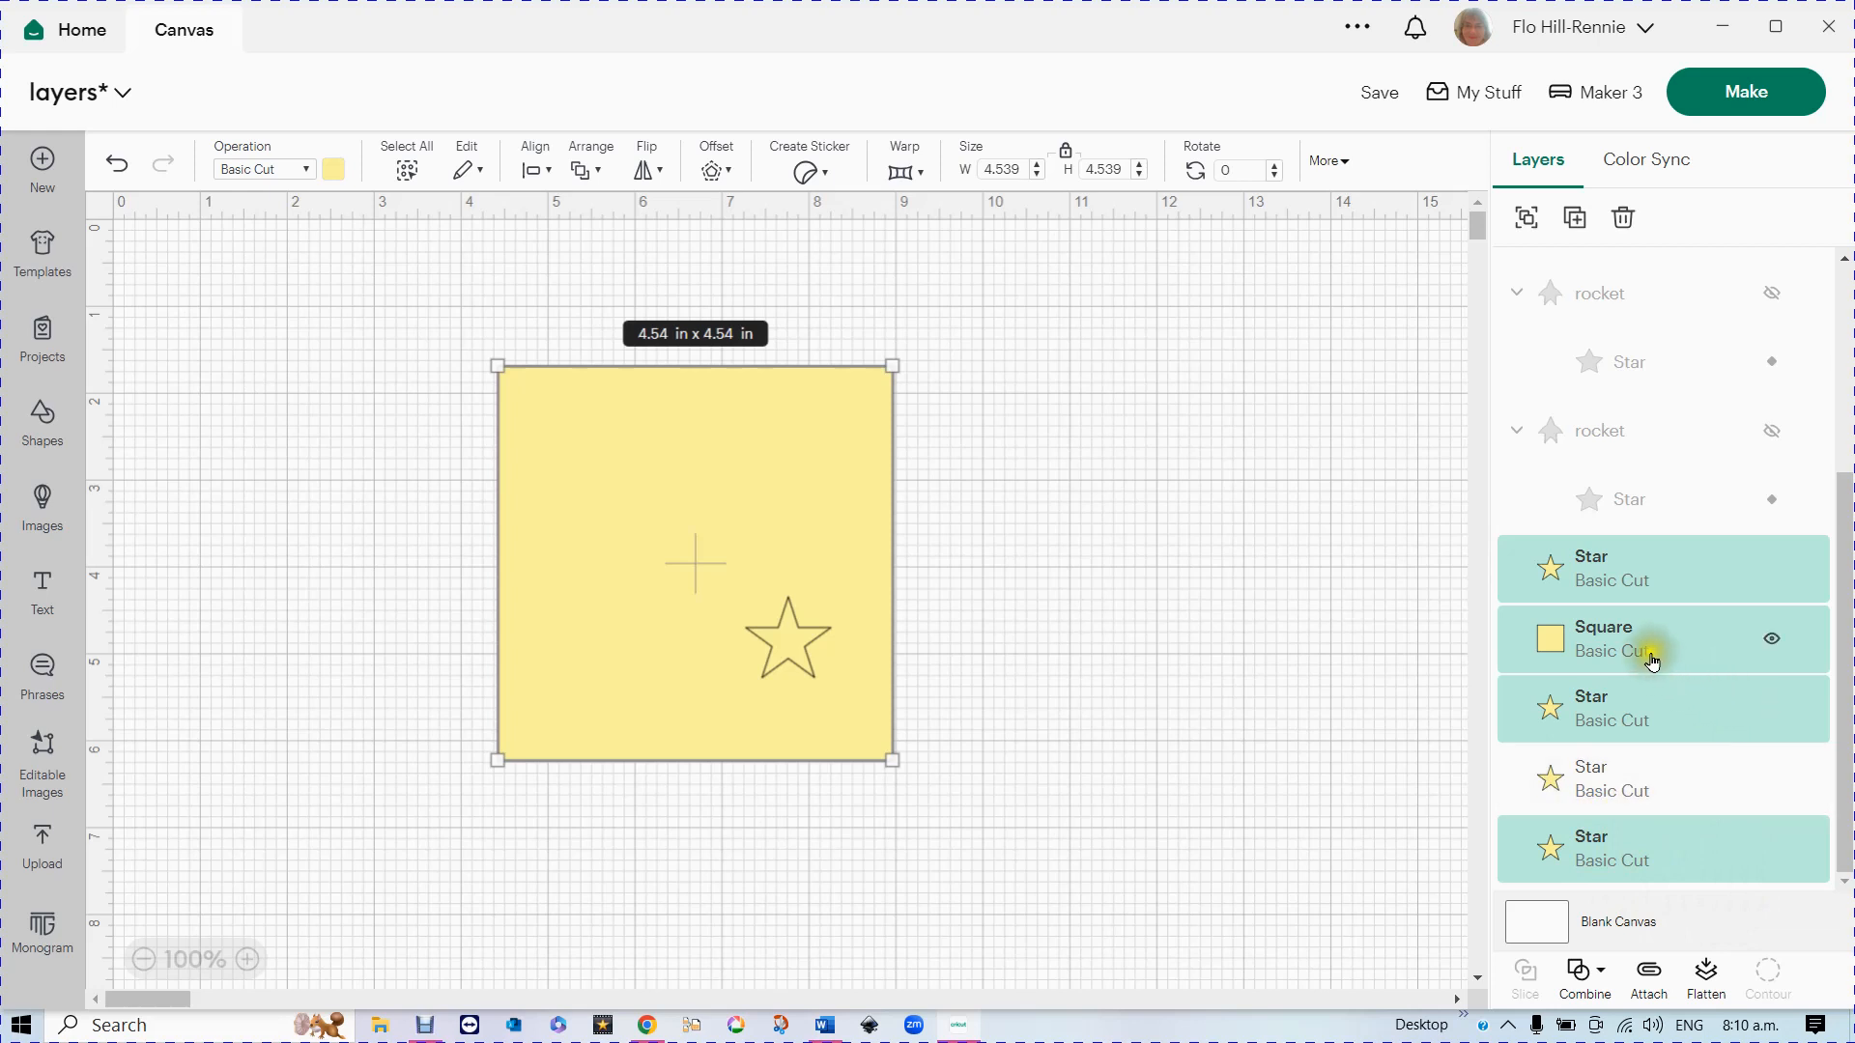
{"action": "left_click", "coordinate": [1631, 653]}
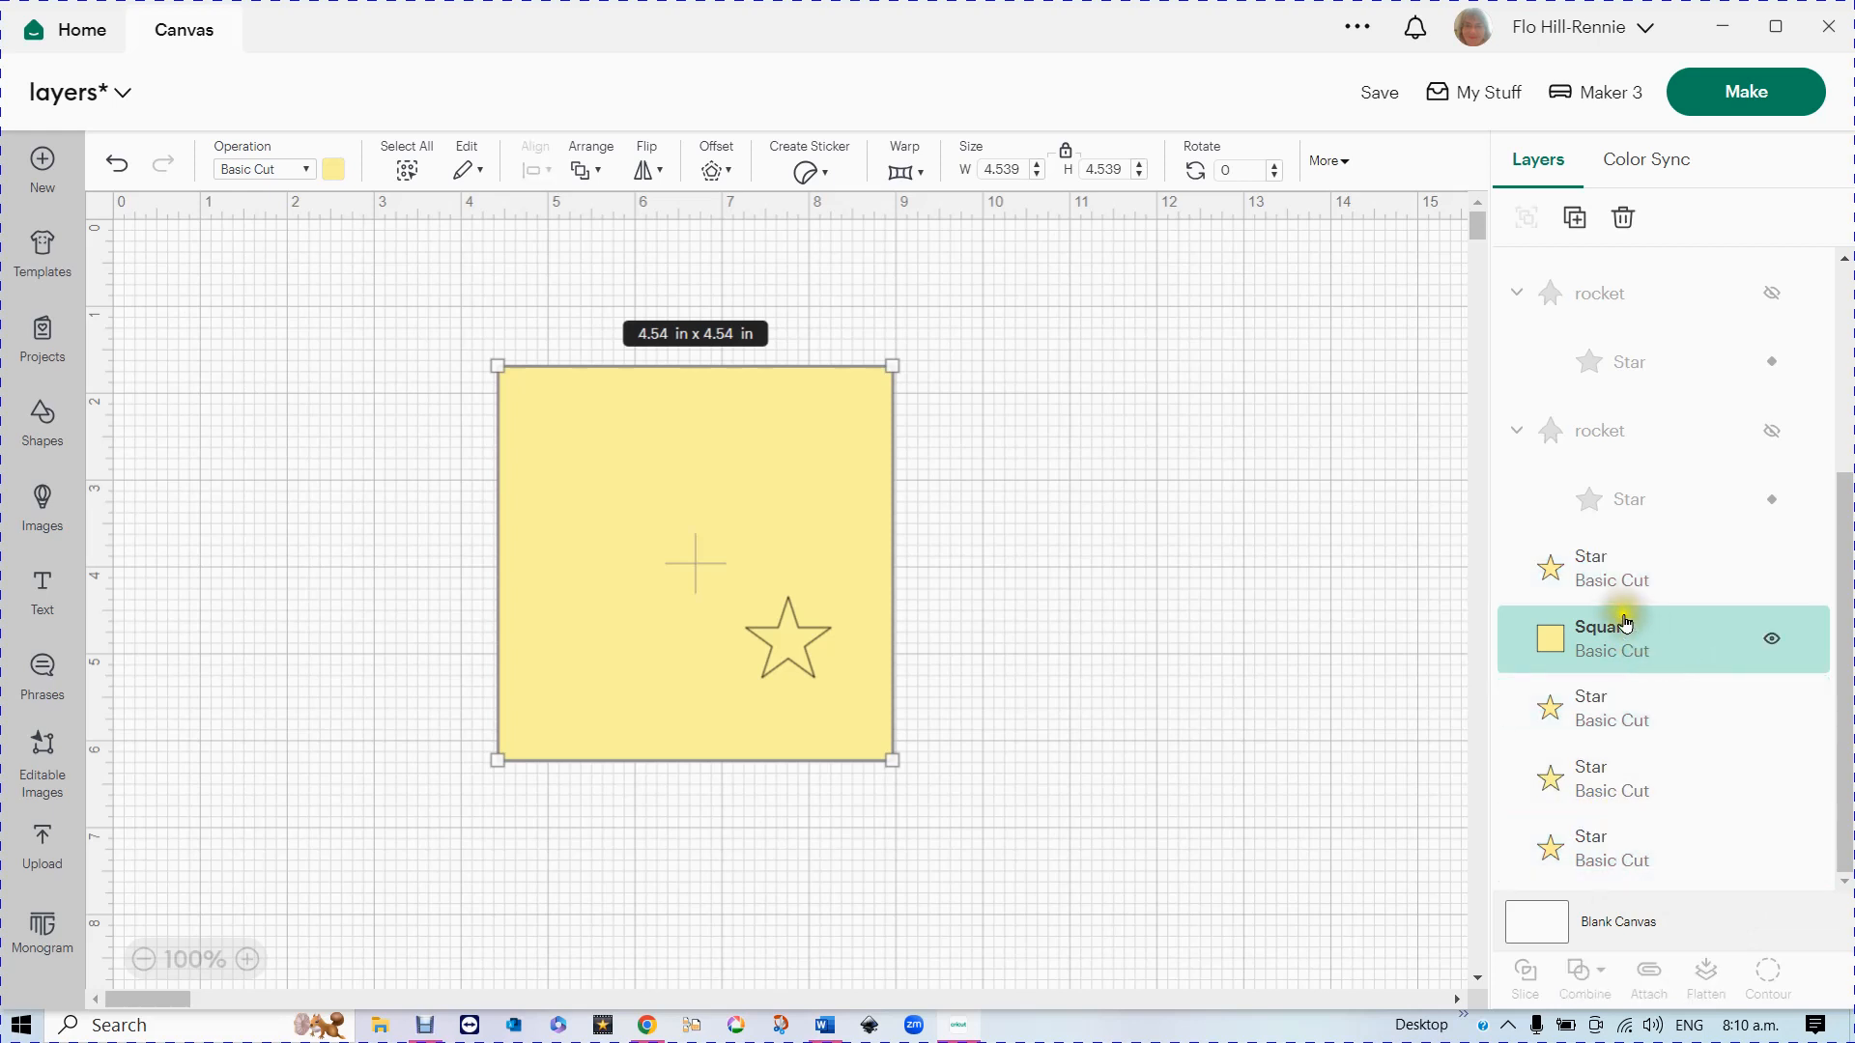
- Bring all four stars to the front, above the yellow square
{"action": "left_click", "coordinate": [1588, 565]}
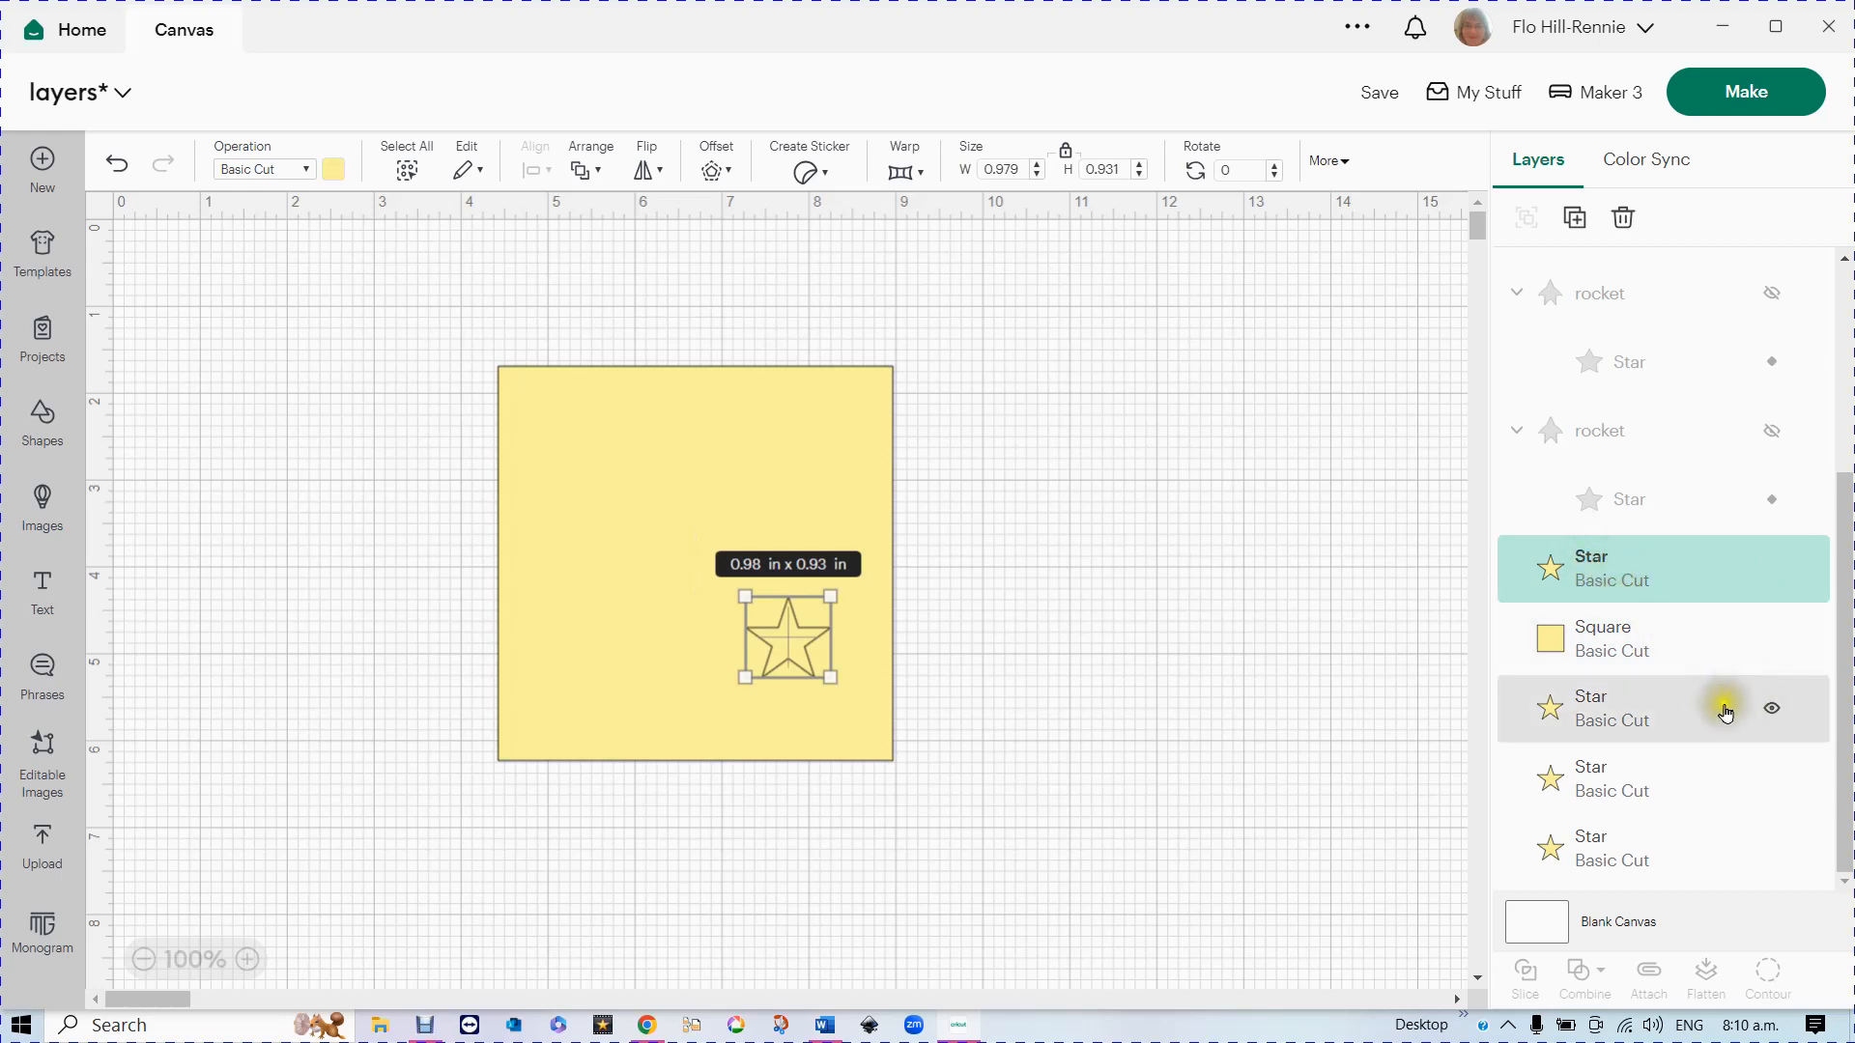
{"action": "left_click", "coordinate": [1683, 717], "text": "shift"}
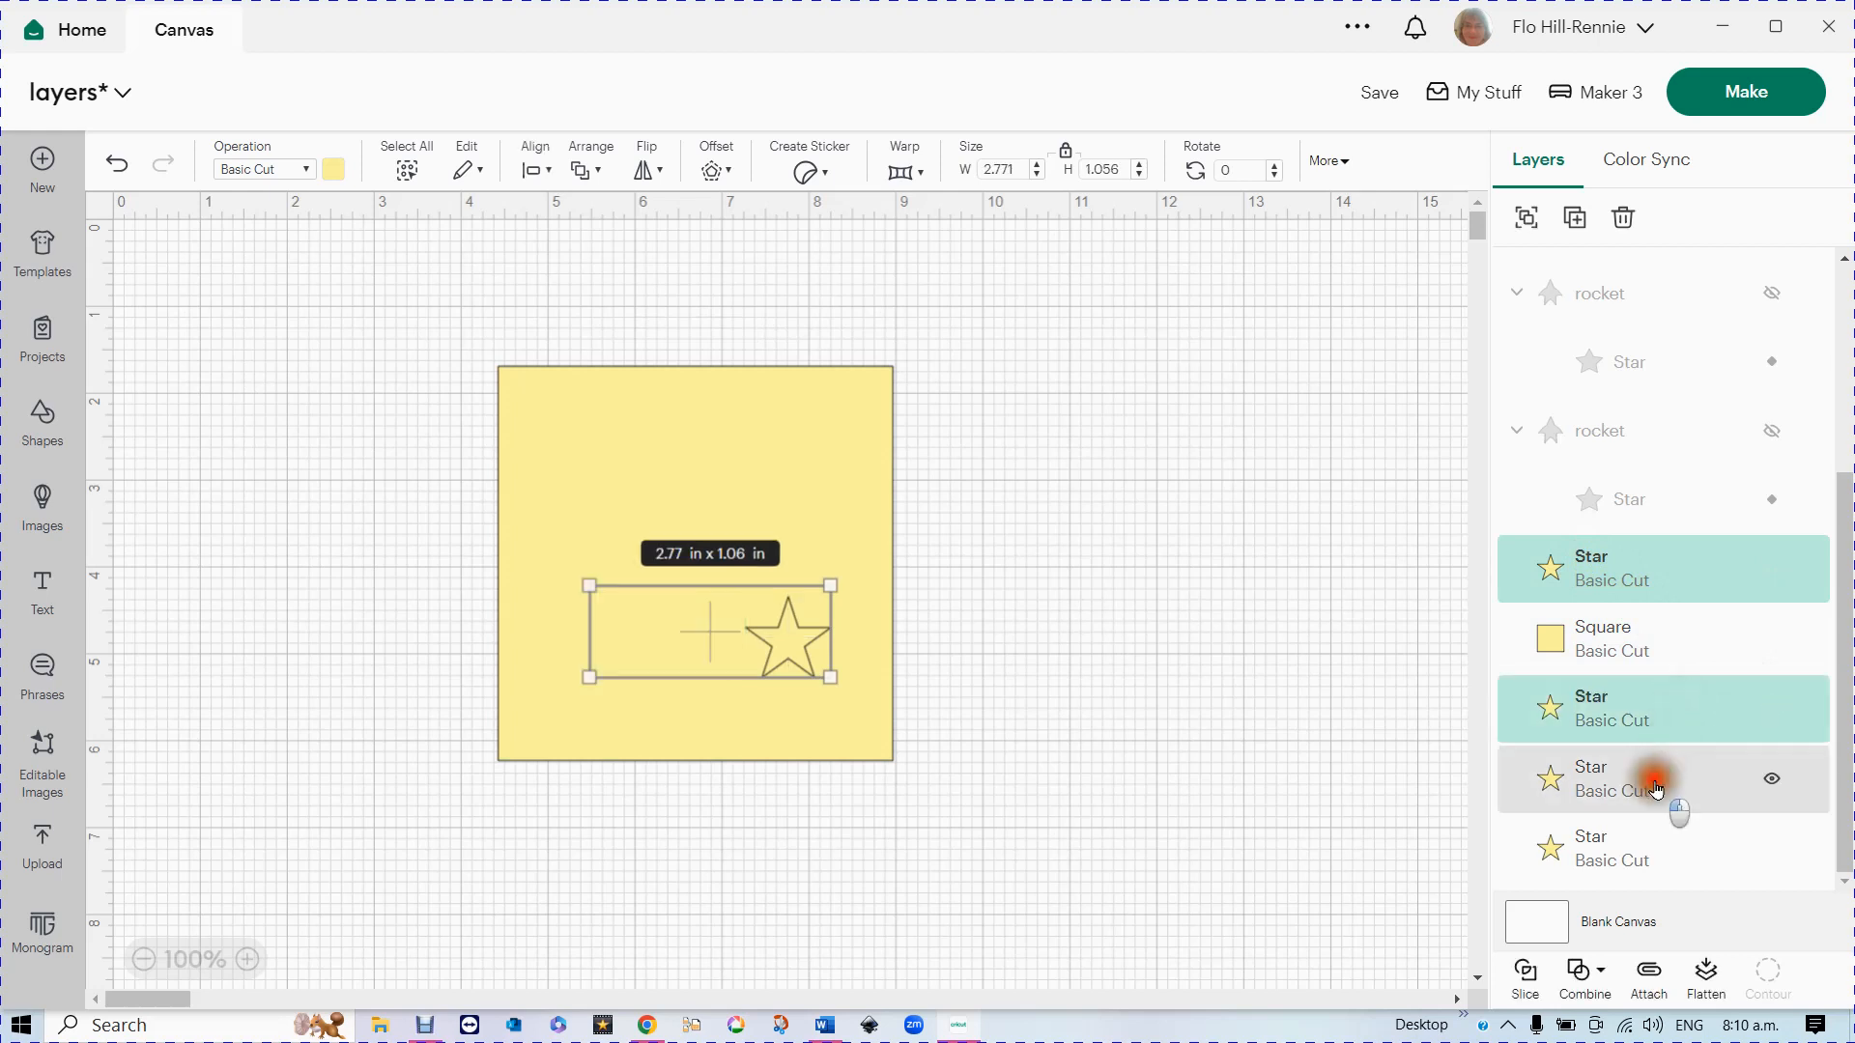
{"action": "left_click", "coordinate": [1652, 774], "text": "shift"}
{"action": "left_click", "coordinate": [1639, 860], "text": "shift"}
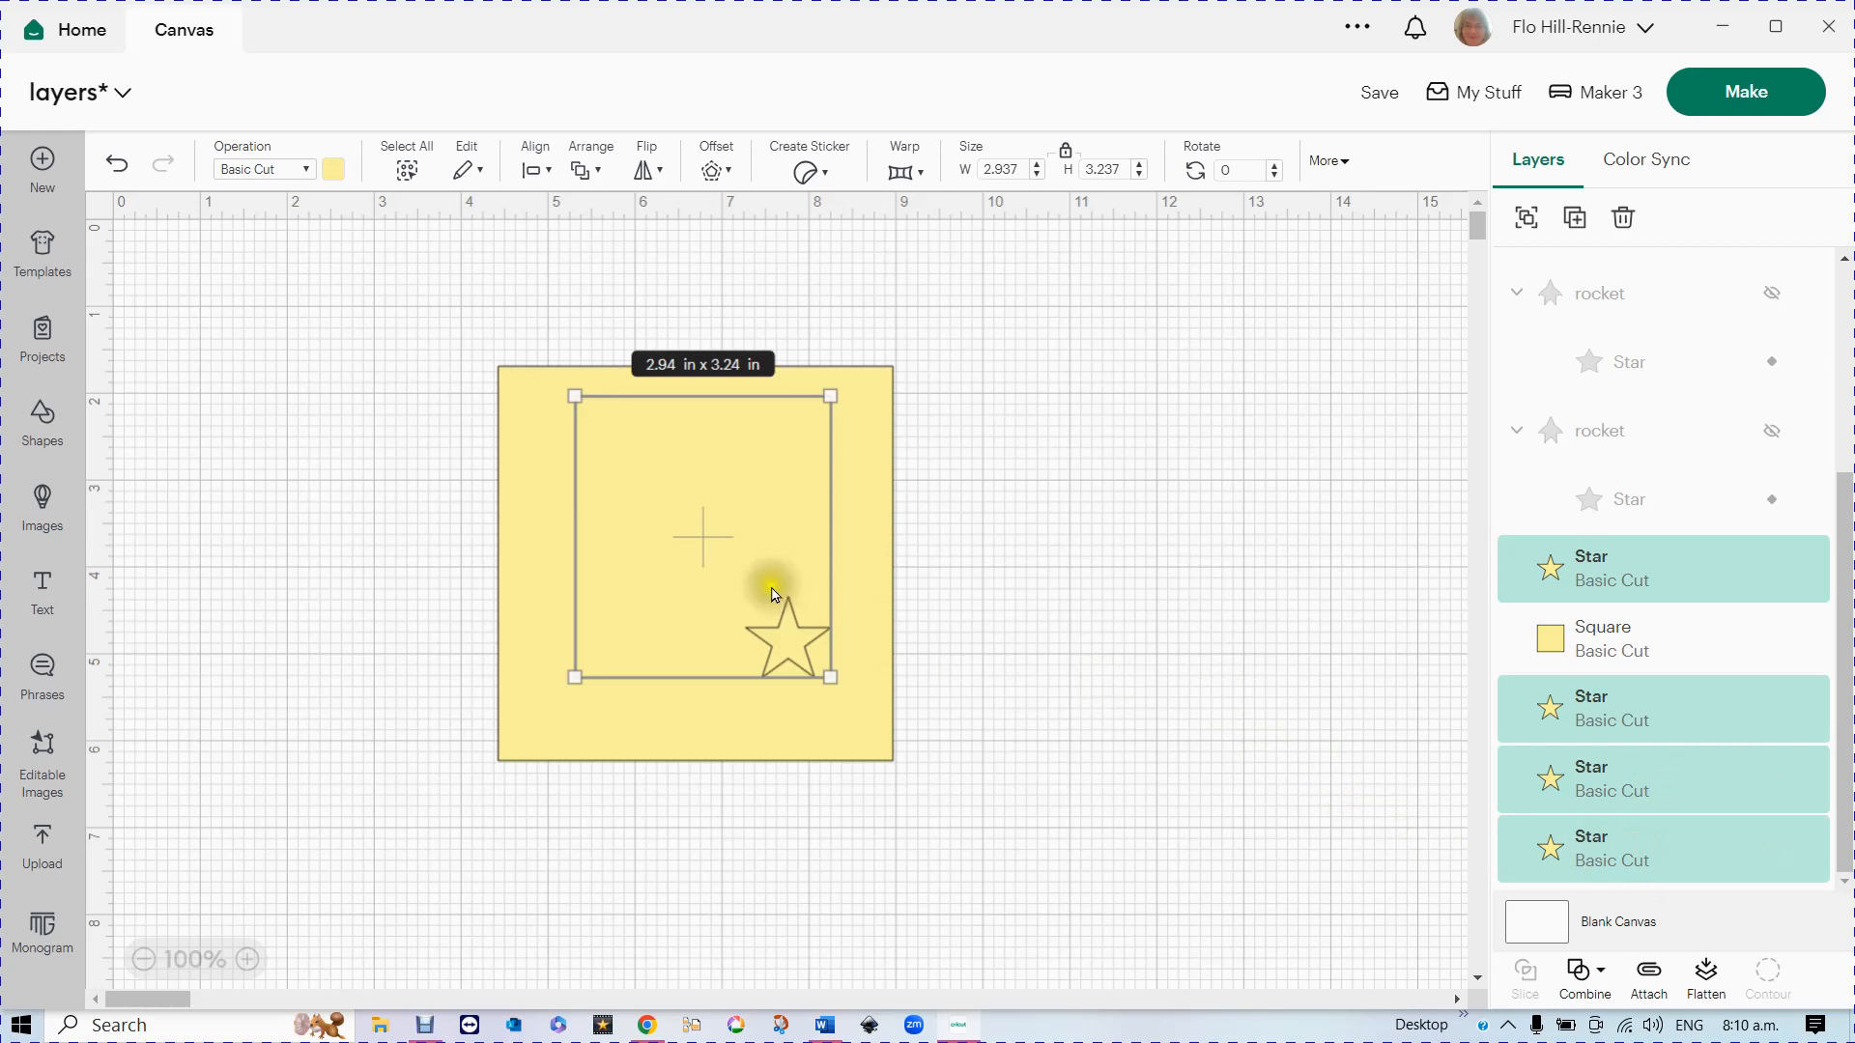
{"action": "right_click", "coordinate": [696, 579]}
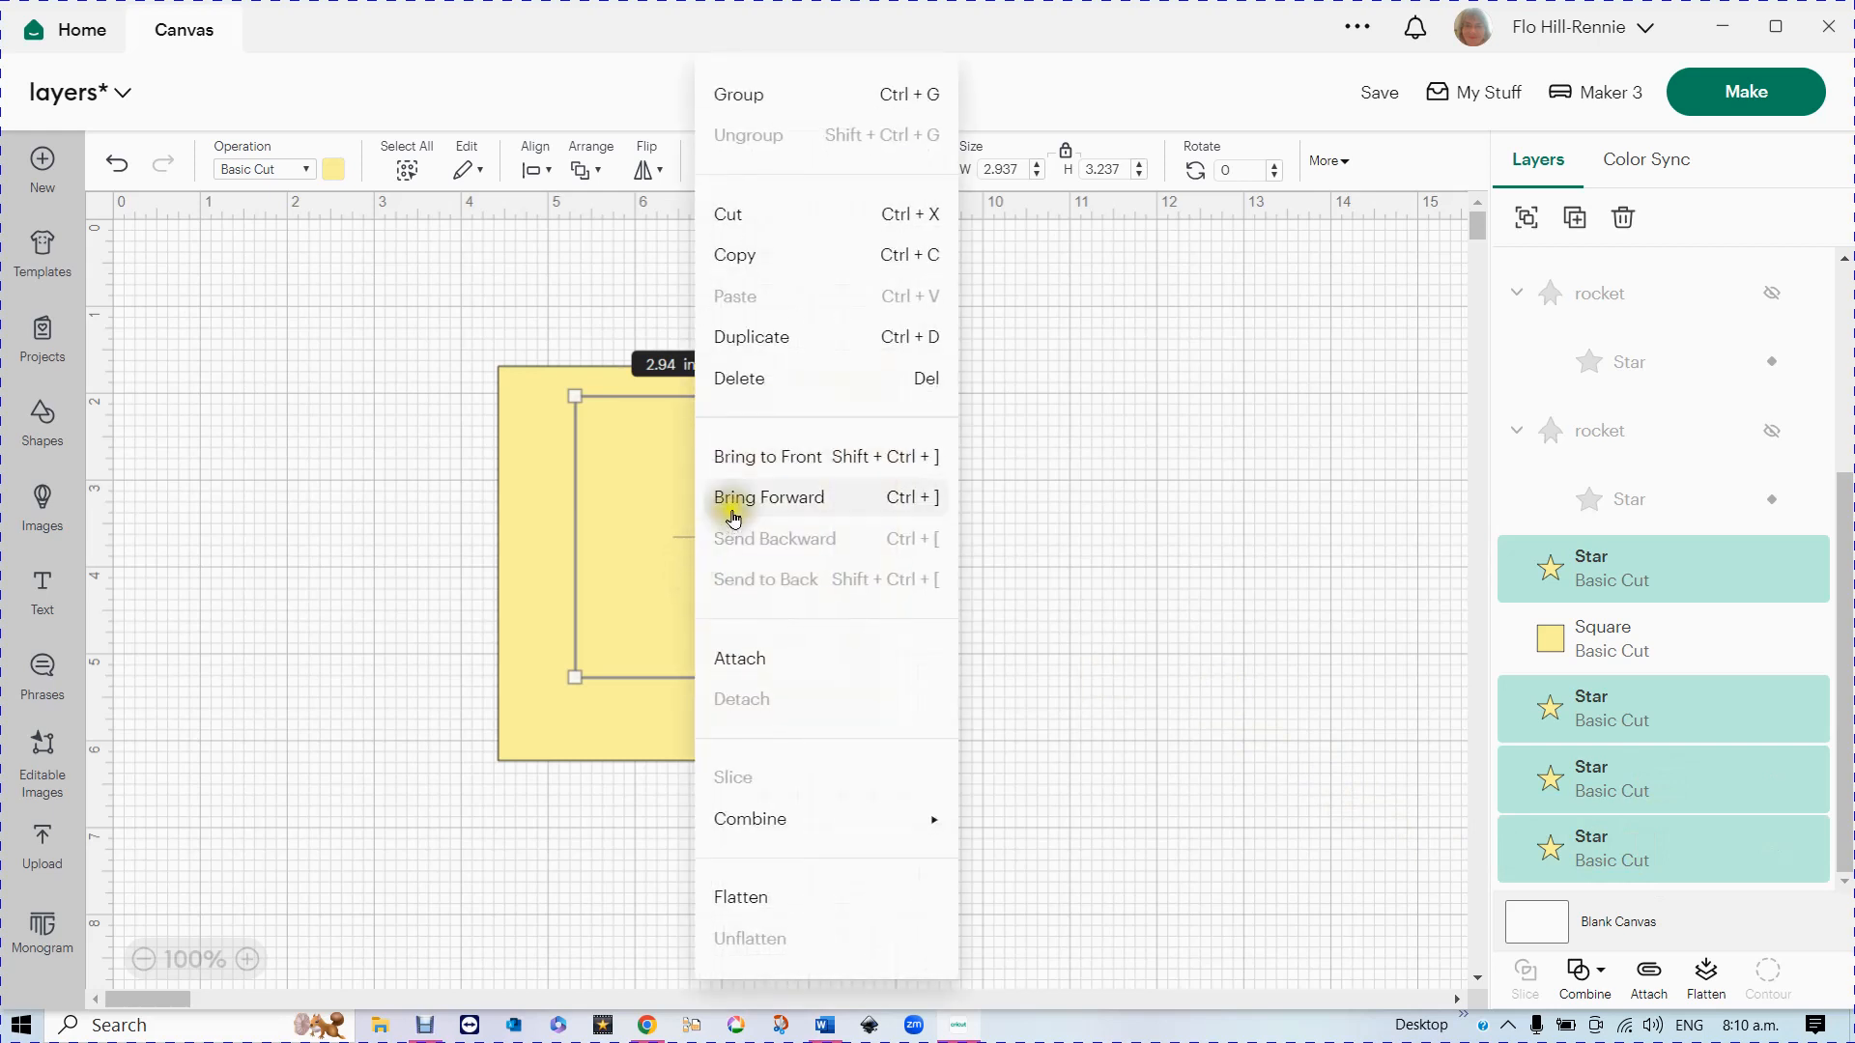
{"action": "left_click", "coordinate": [763, 456]}
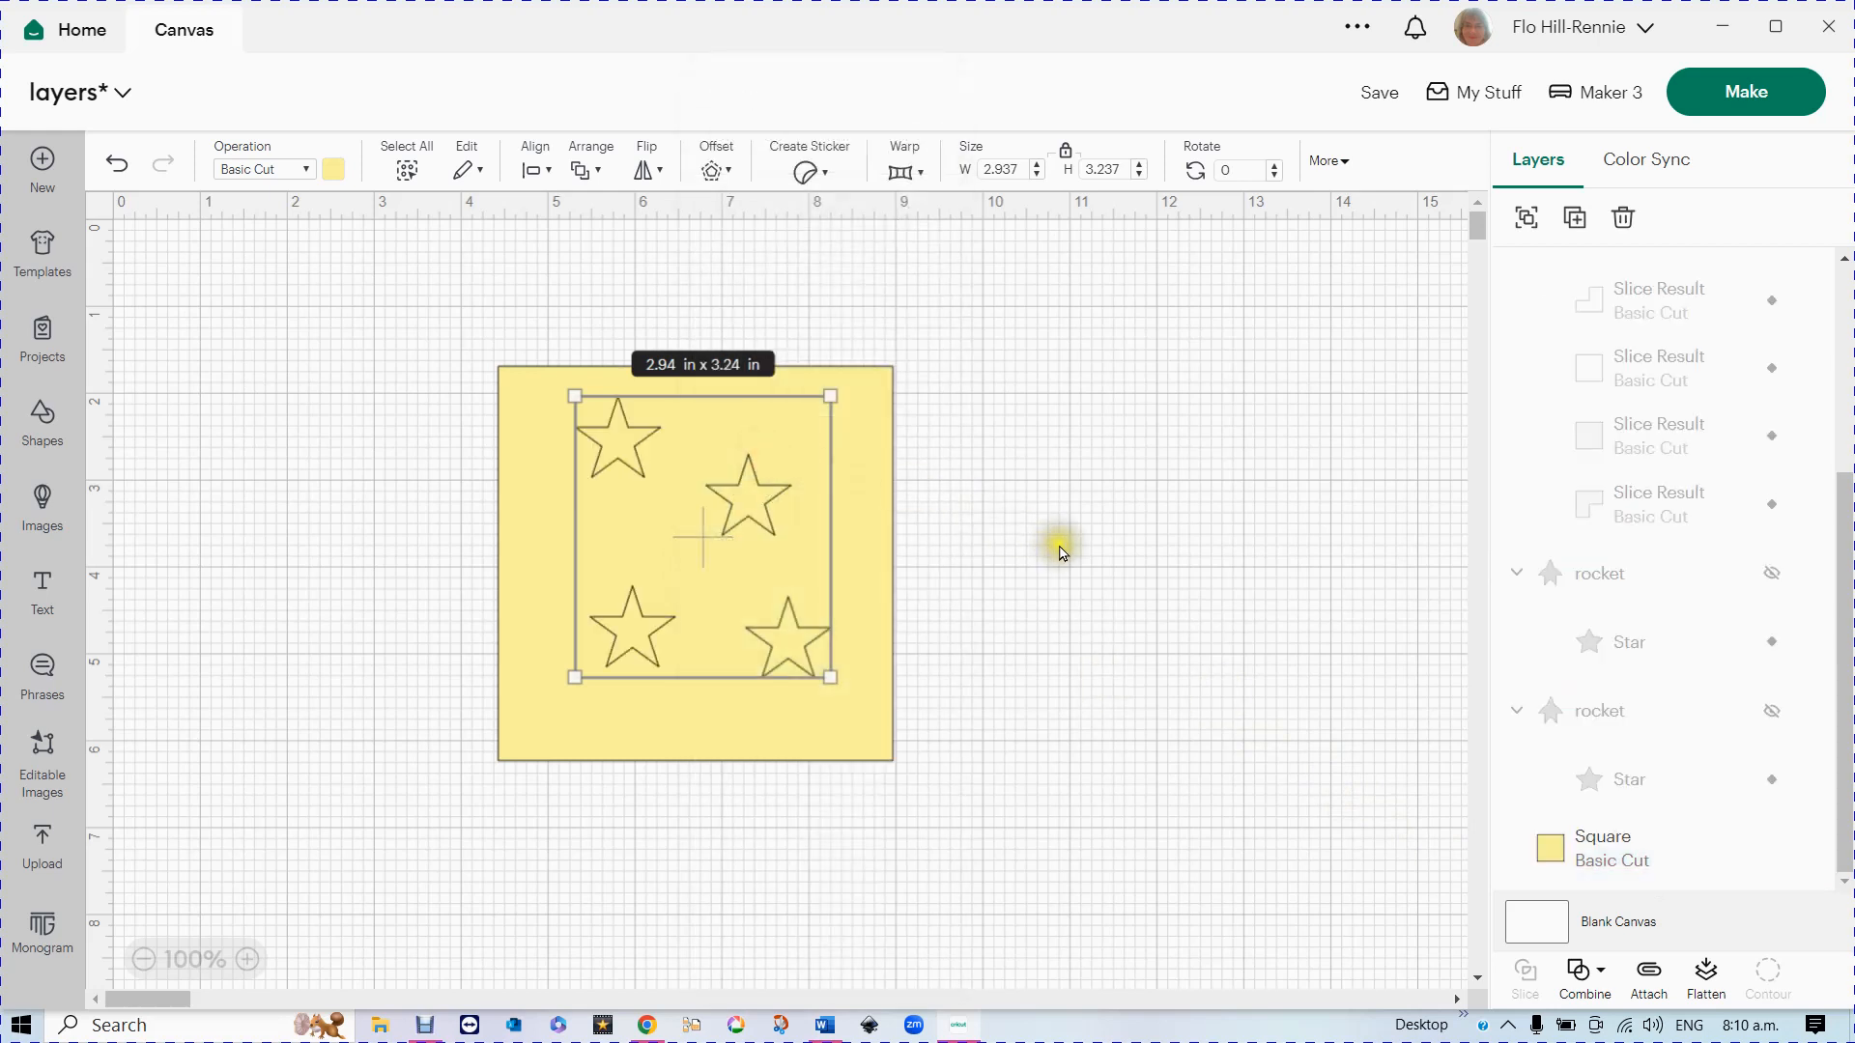
{"action": "left_click", "coordinate": [1063, 553]}
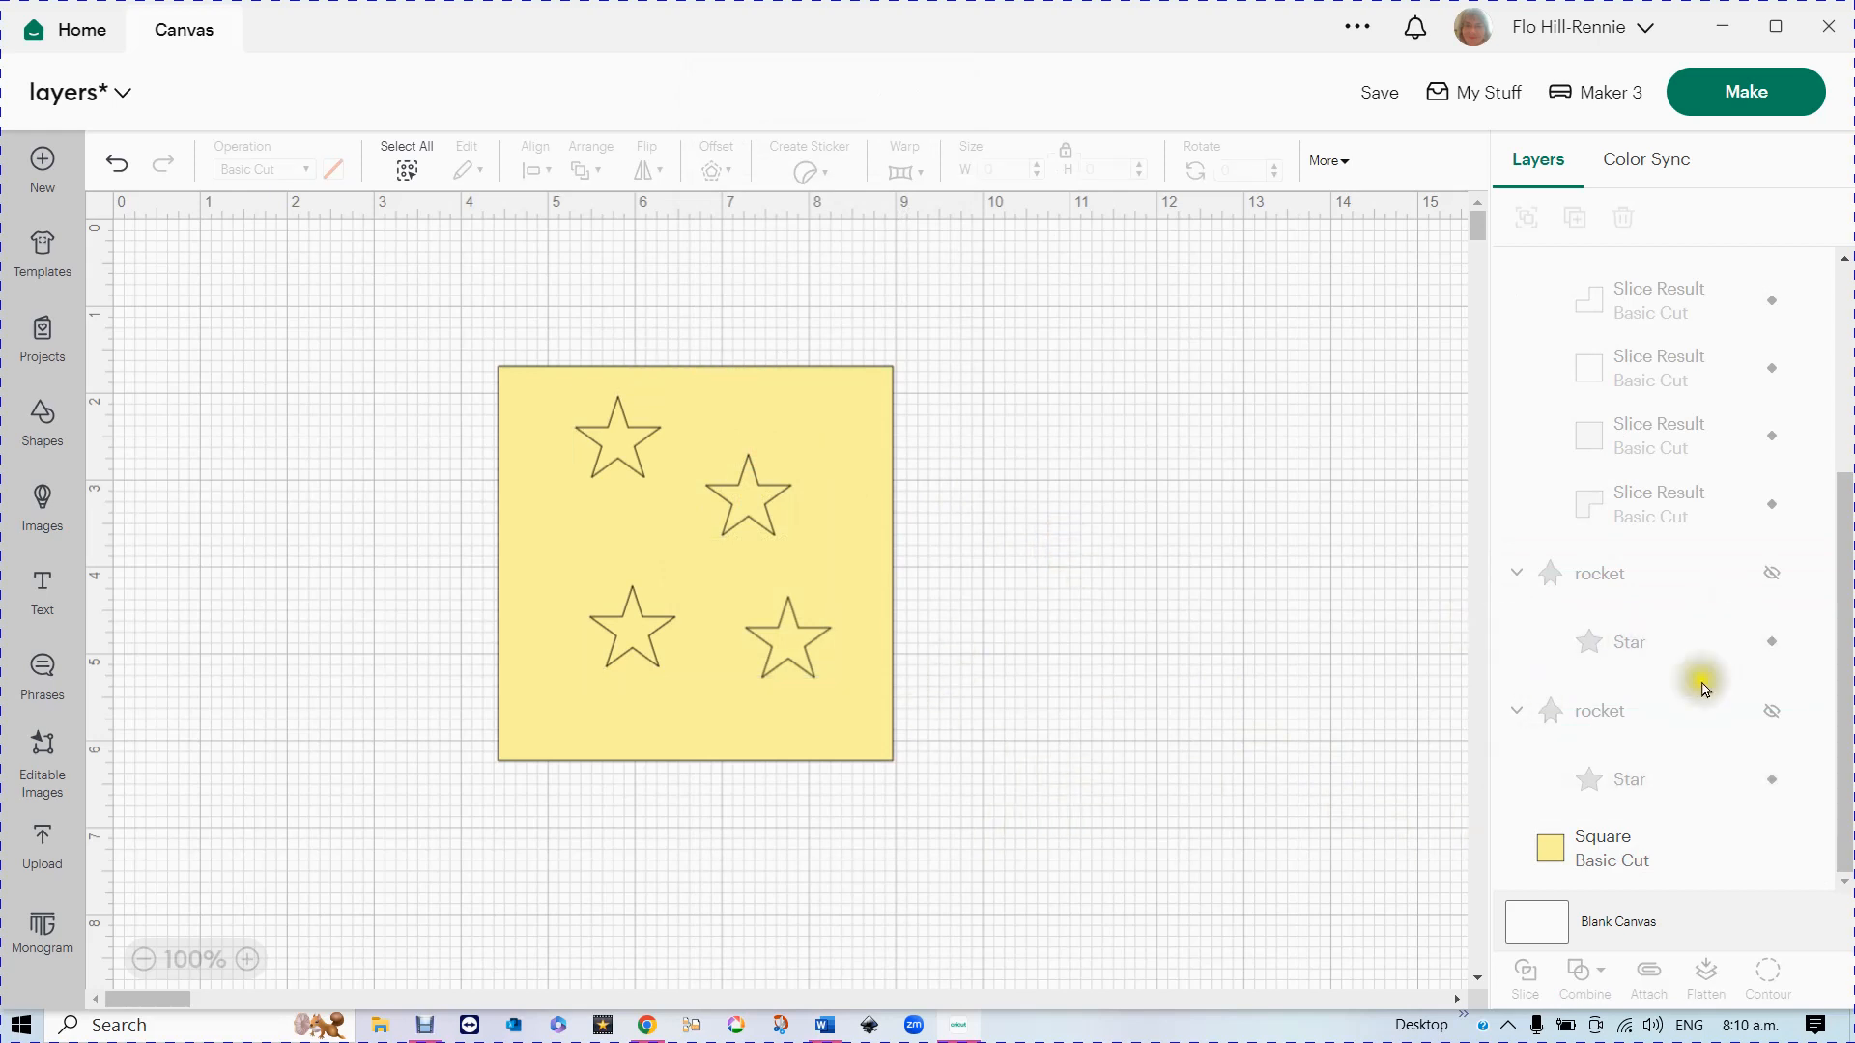
{"action": "scroll", "coordinate": [1706, 749], "scroll_direction": "down", "scroll_amount": 1}
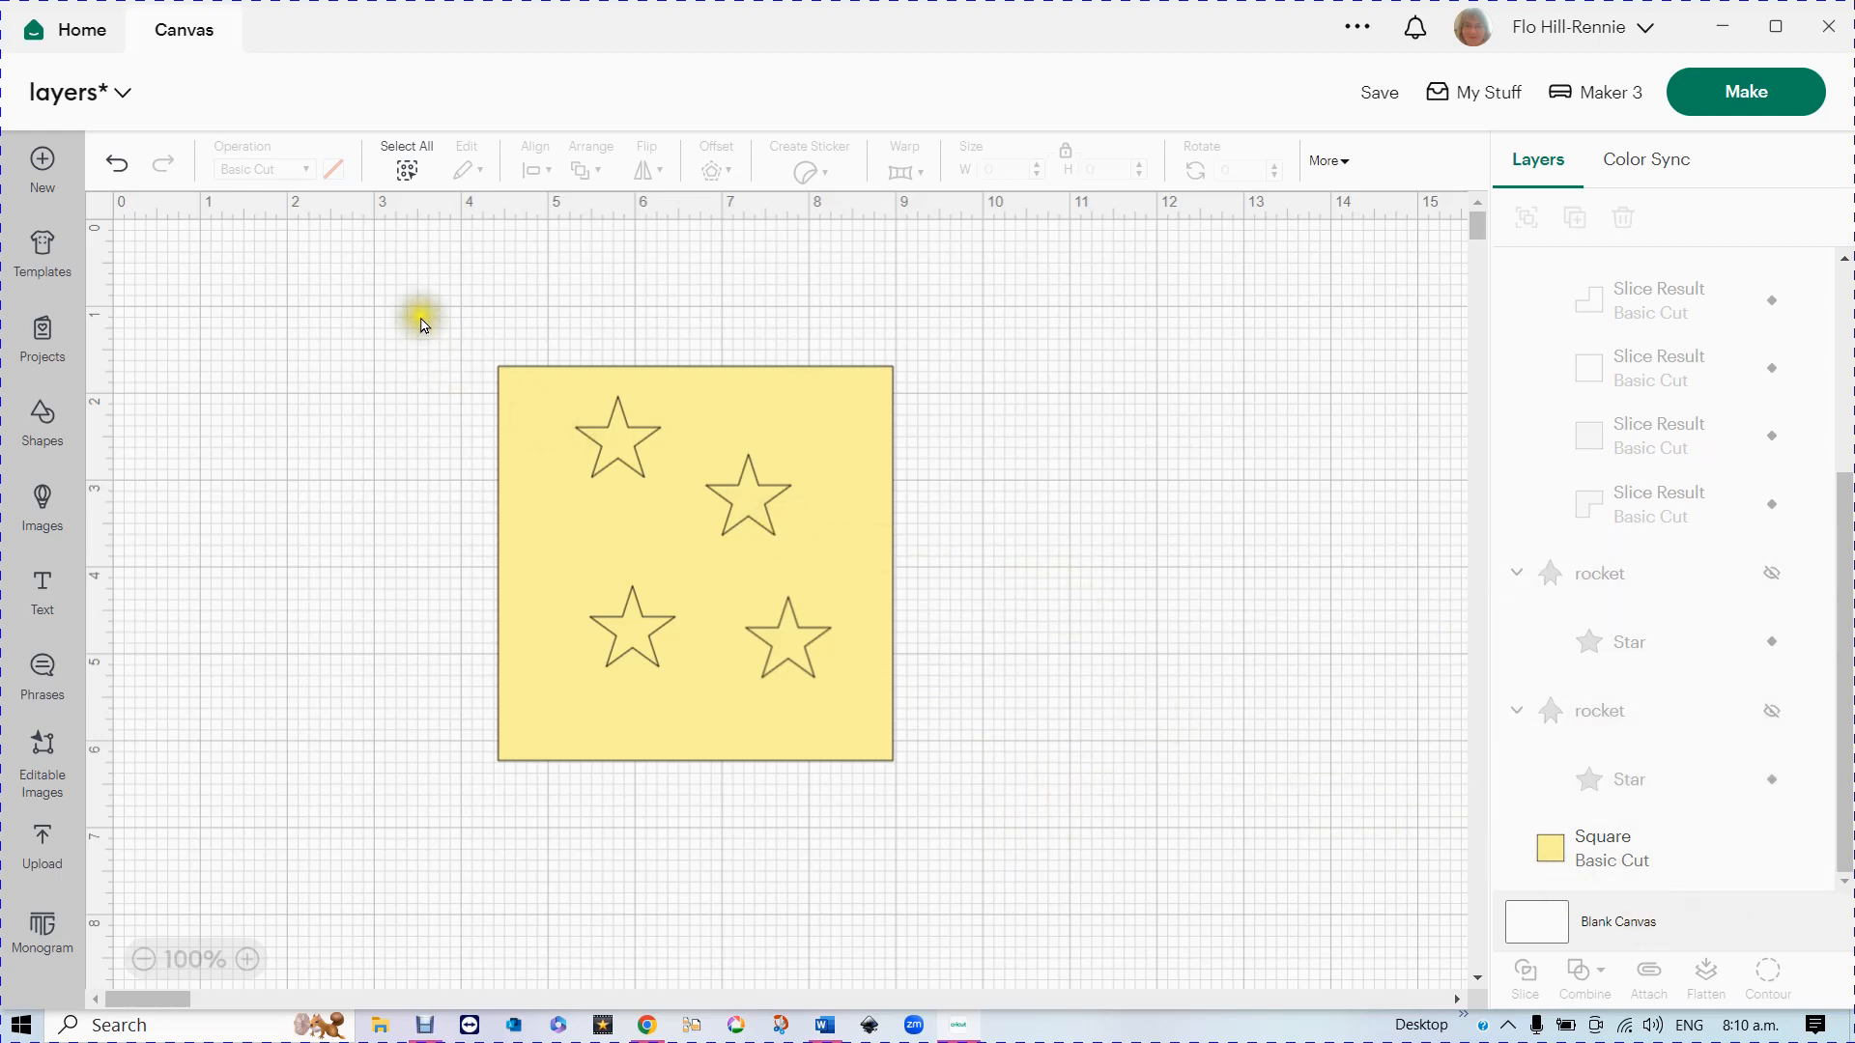
- Subtract the four stars from the yellow square and move the cut-out shape to the canvas's upper-left area
{"action": "left_click_drag", "start_coordinate": [420, 324], "coordinate": [947, 807]}
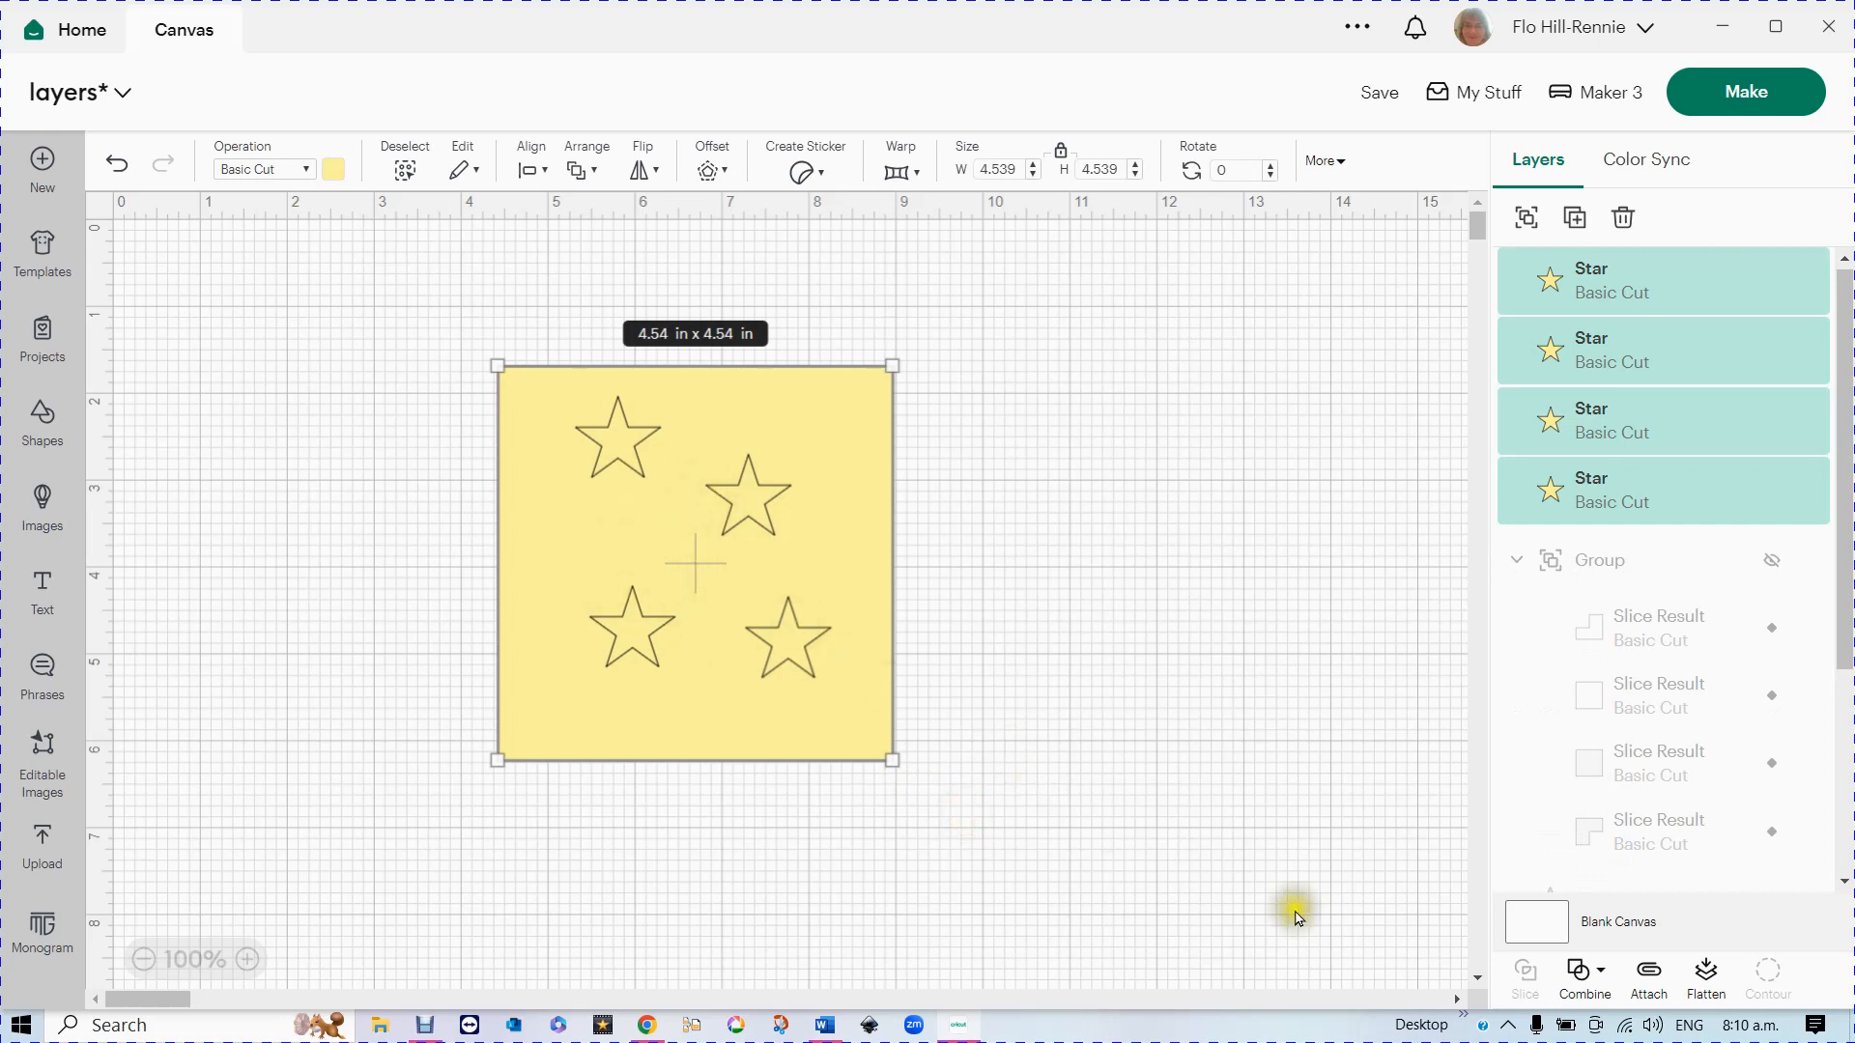
{"action": "left_click", "coordinate": [1590, 978]}
{"action": "left_click", "coordinate": [1630, 836]}
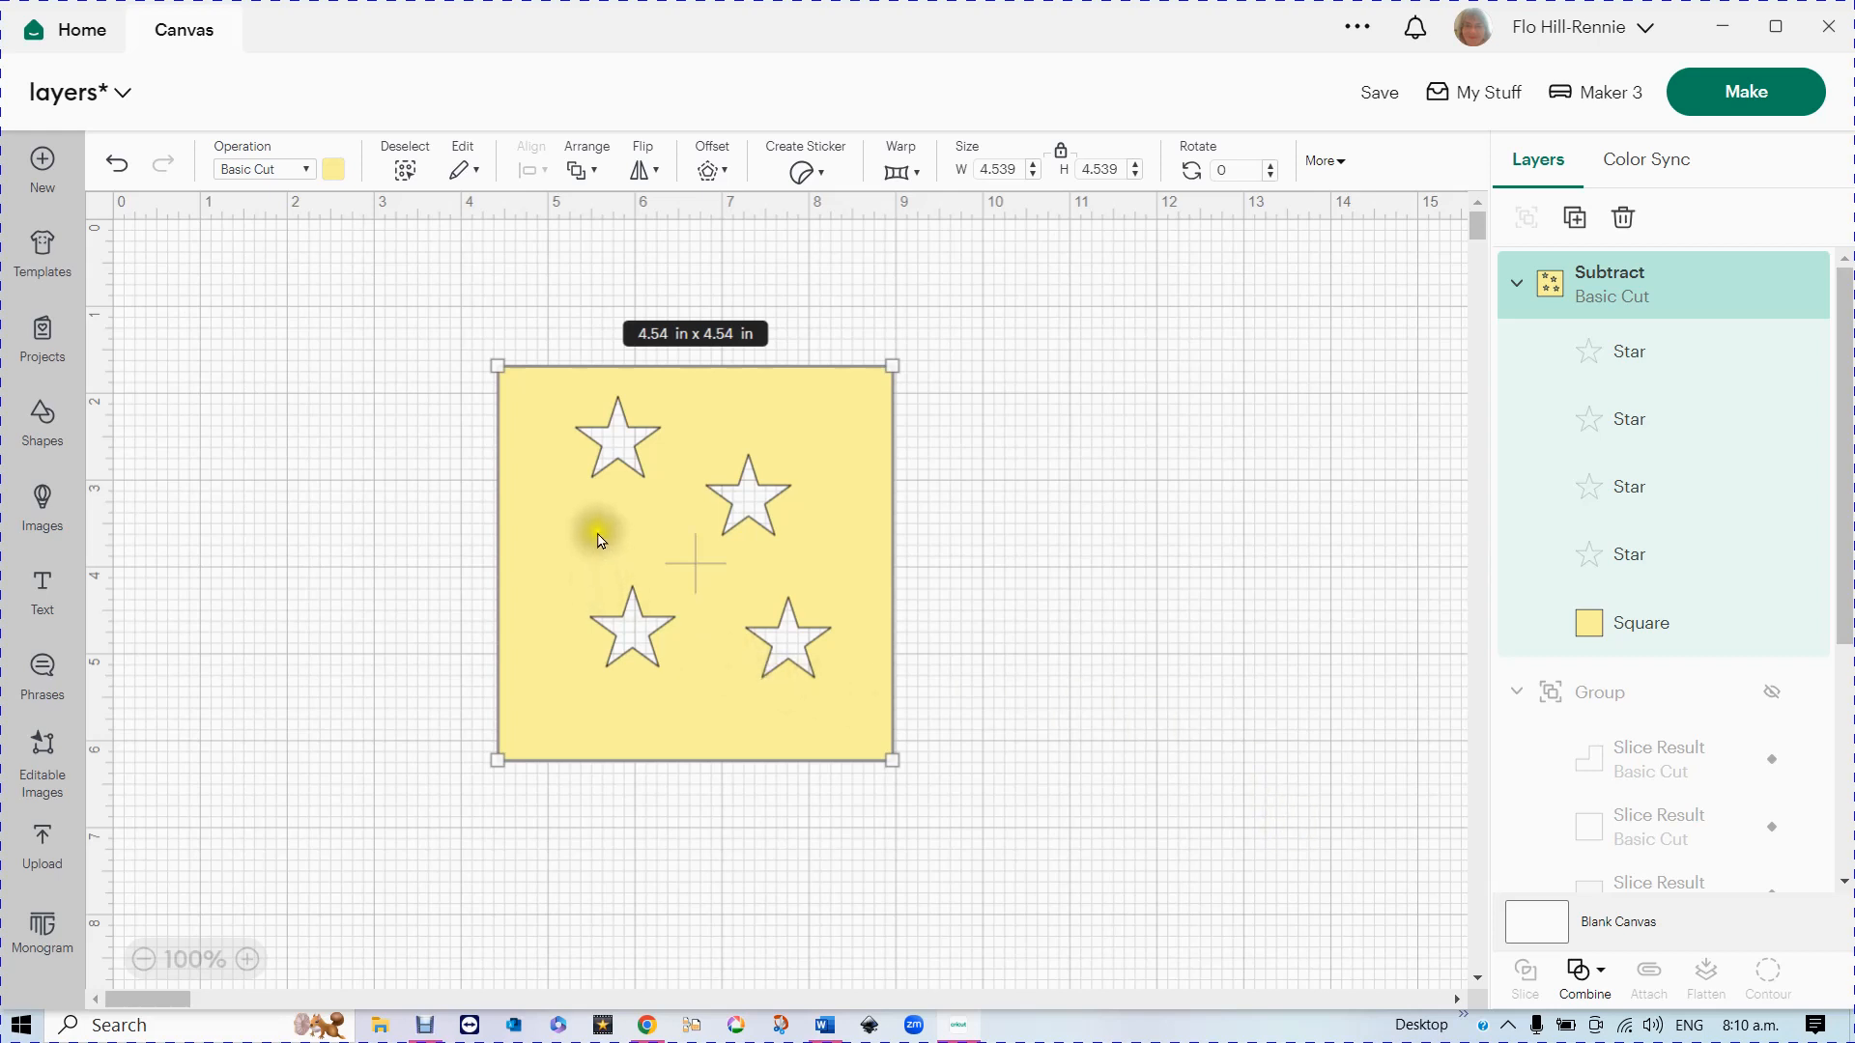
{"action": "left_click_drag", "start_coordinate": [587, 529], "coordinate": [330, 448]}
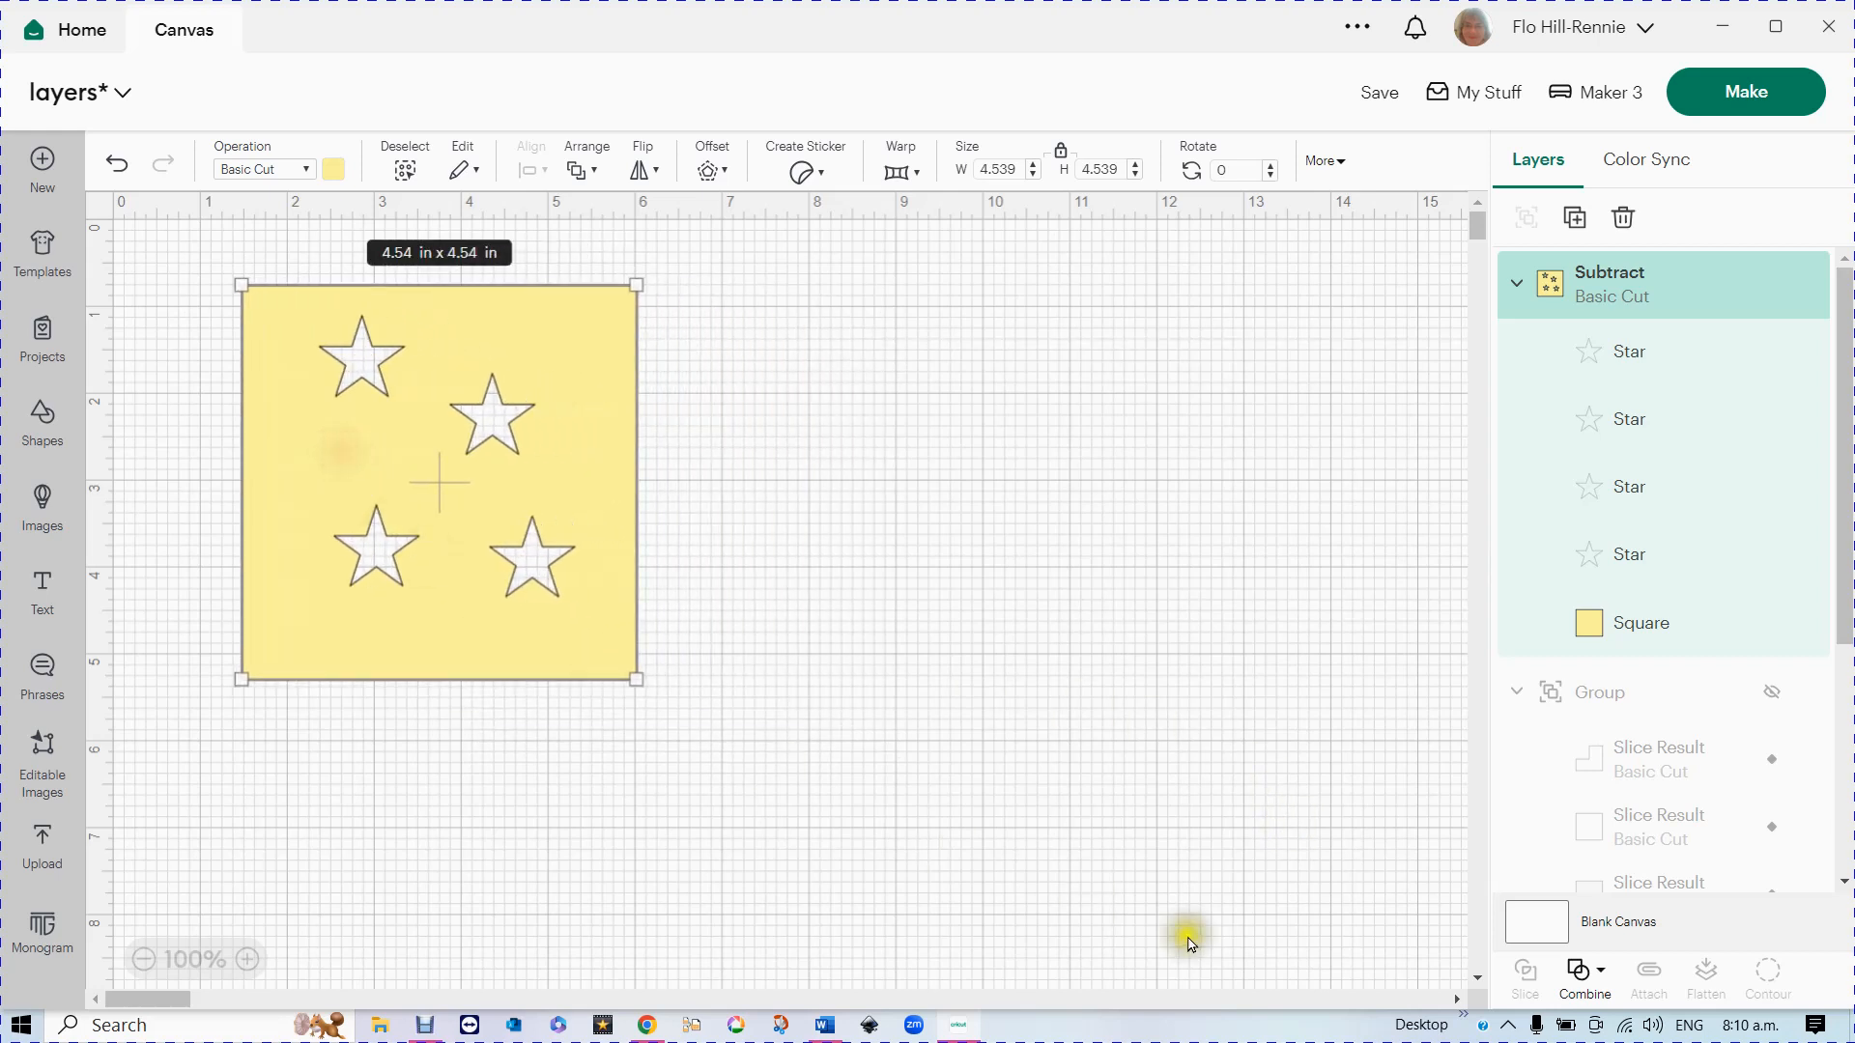
{"action": "left_click", "coordinate": [1579, 978]}
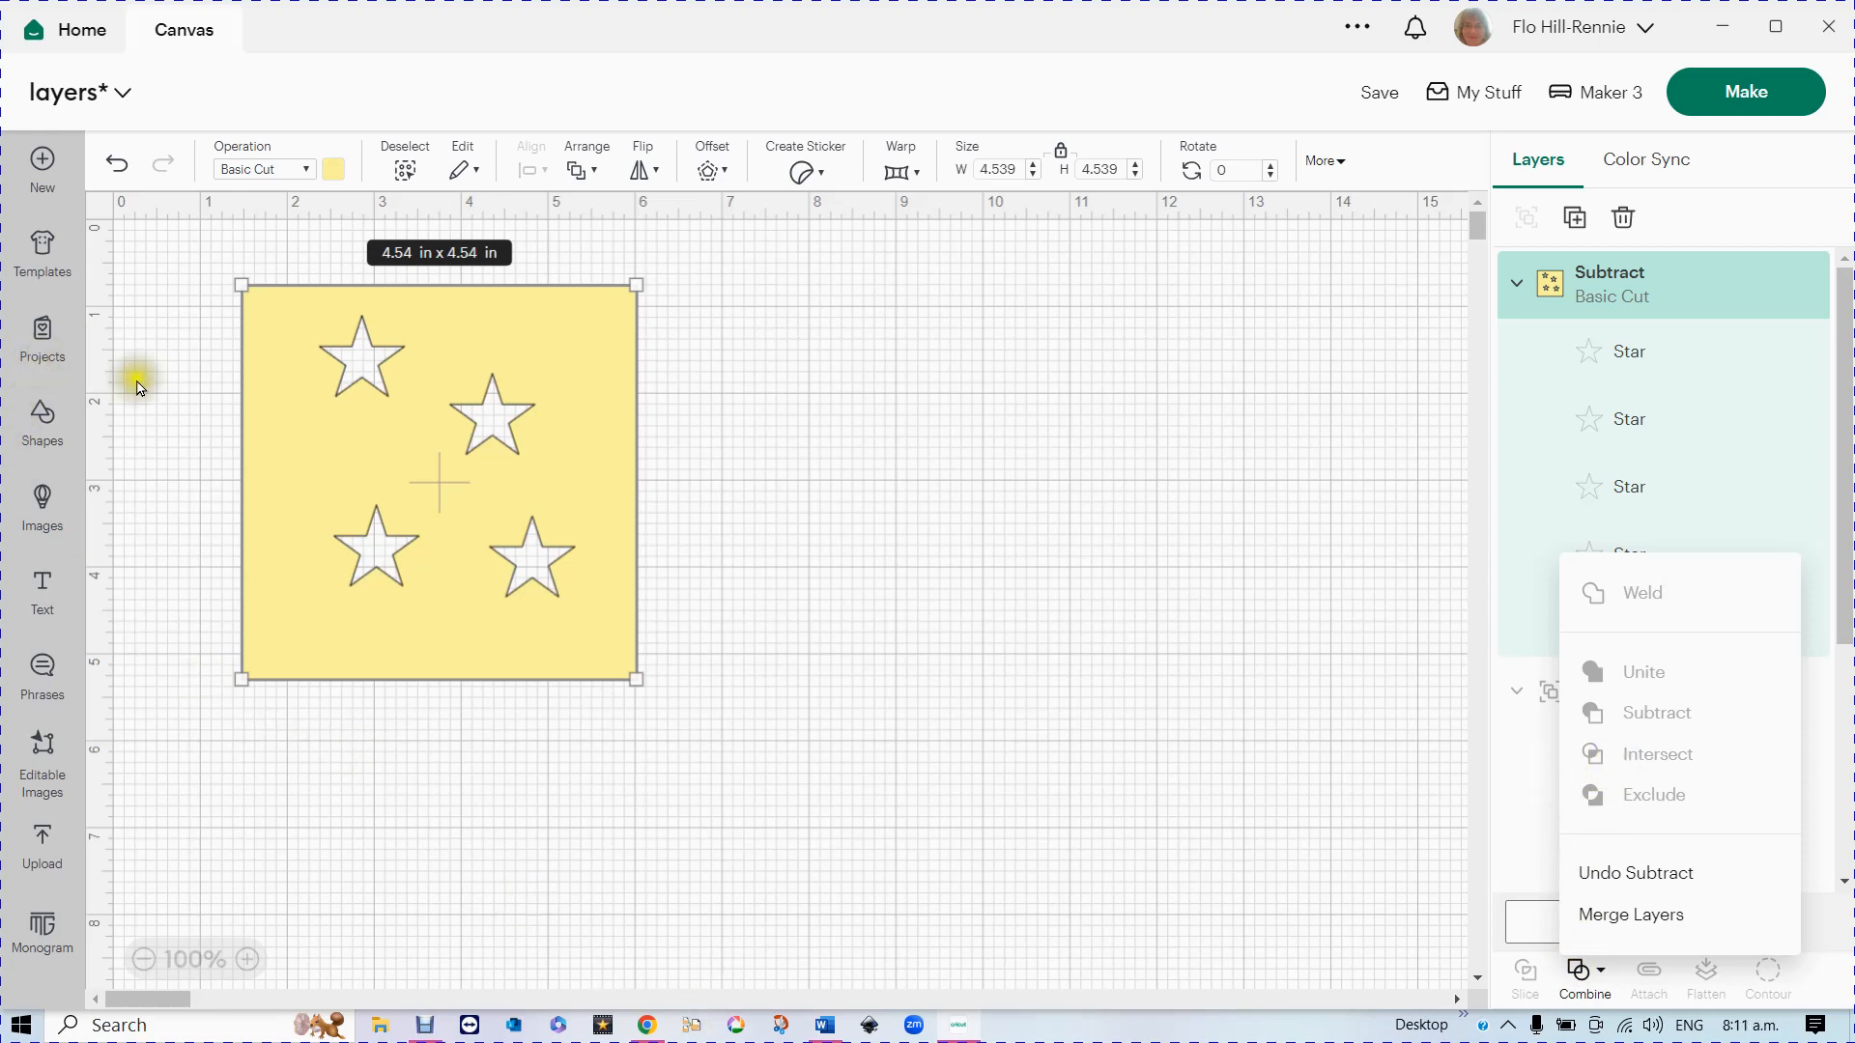
{"action": "left_click", "coordinate": [44, 418]}
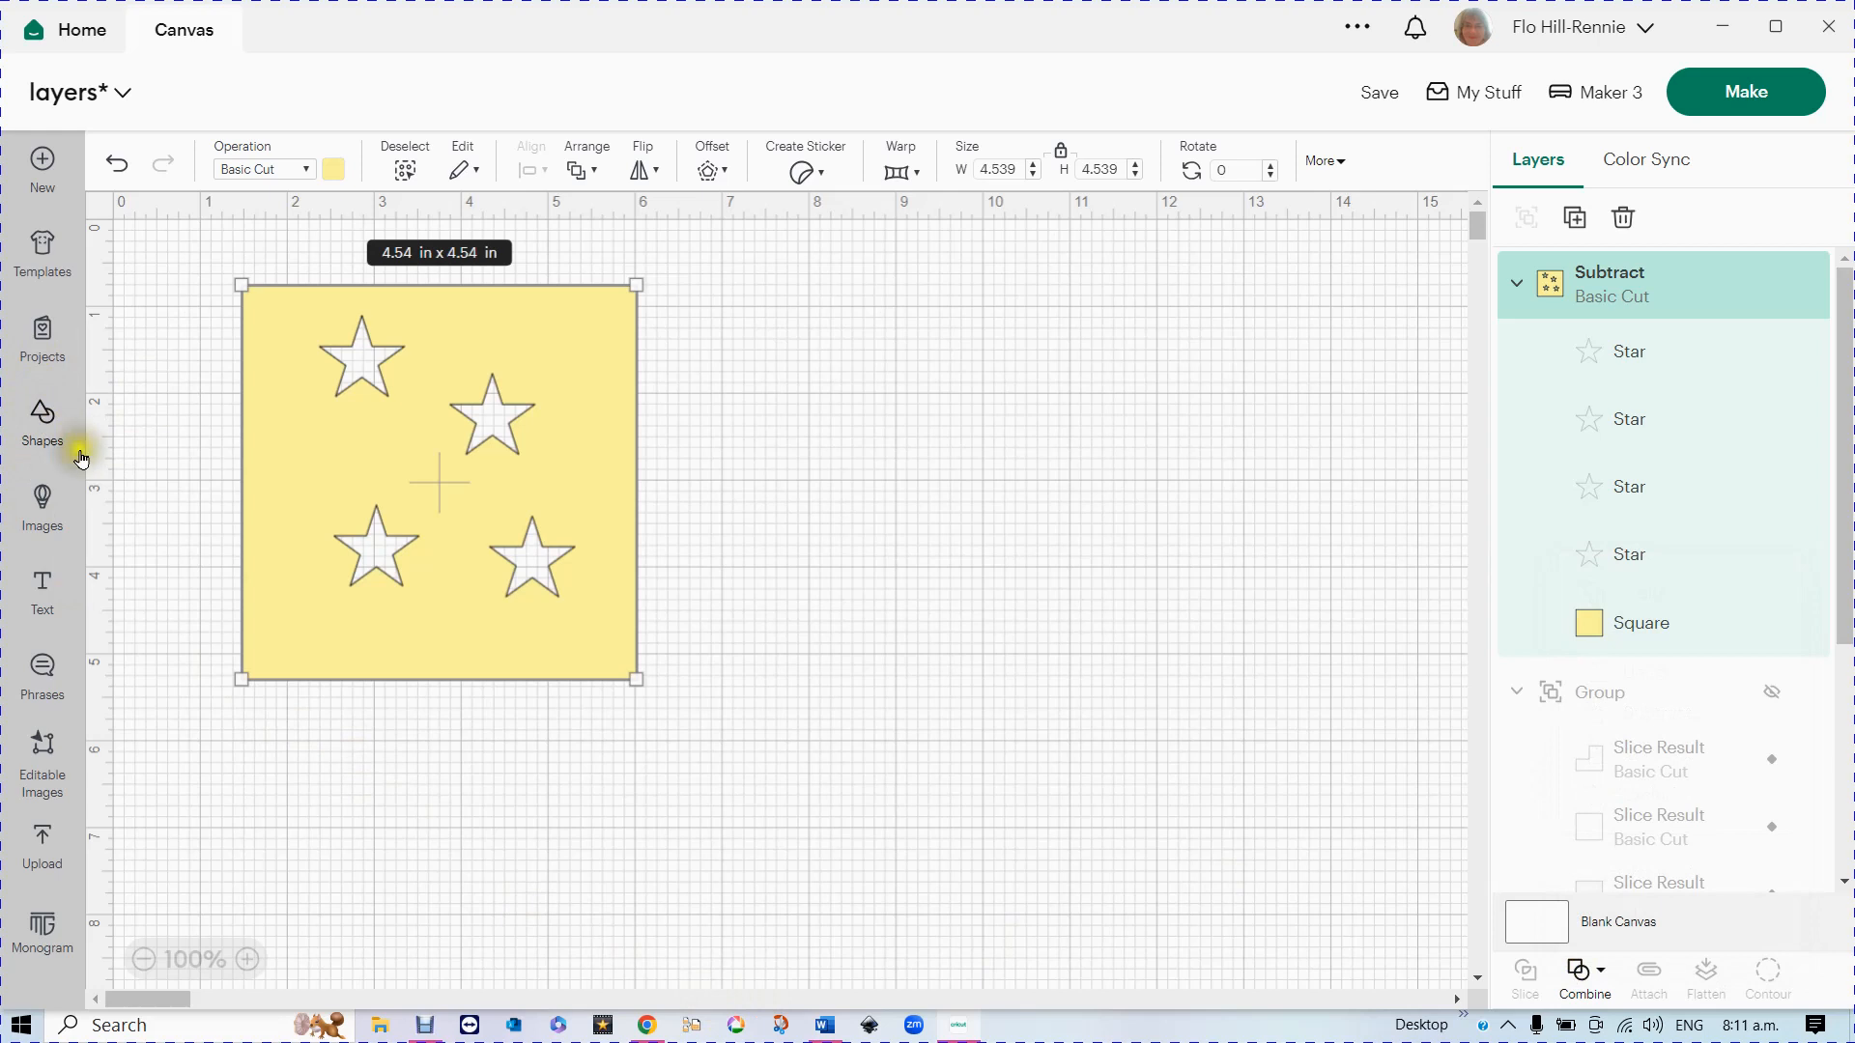
{"action": "left_click", "coordinate": [44, 417]}
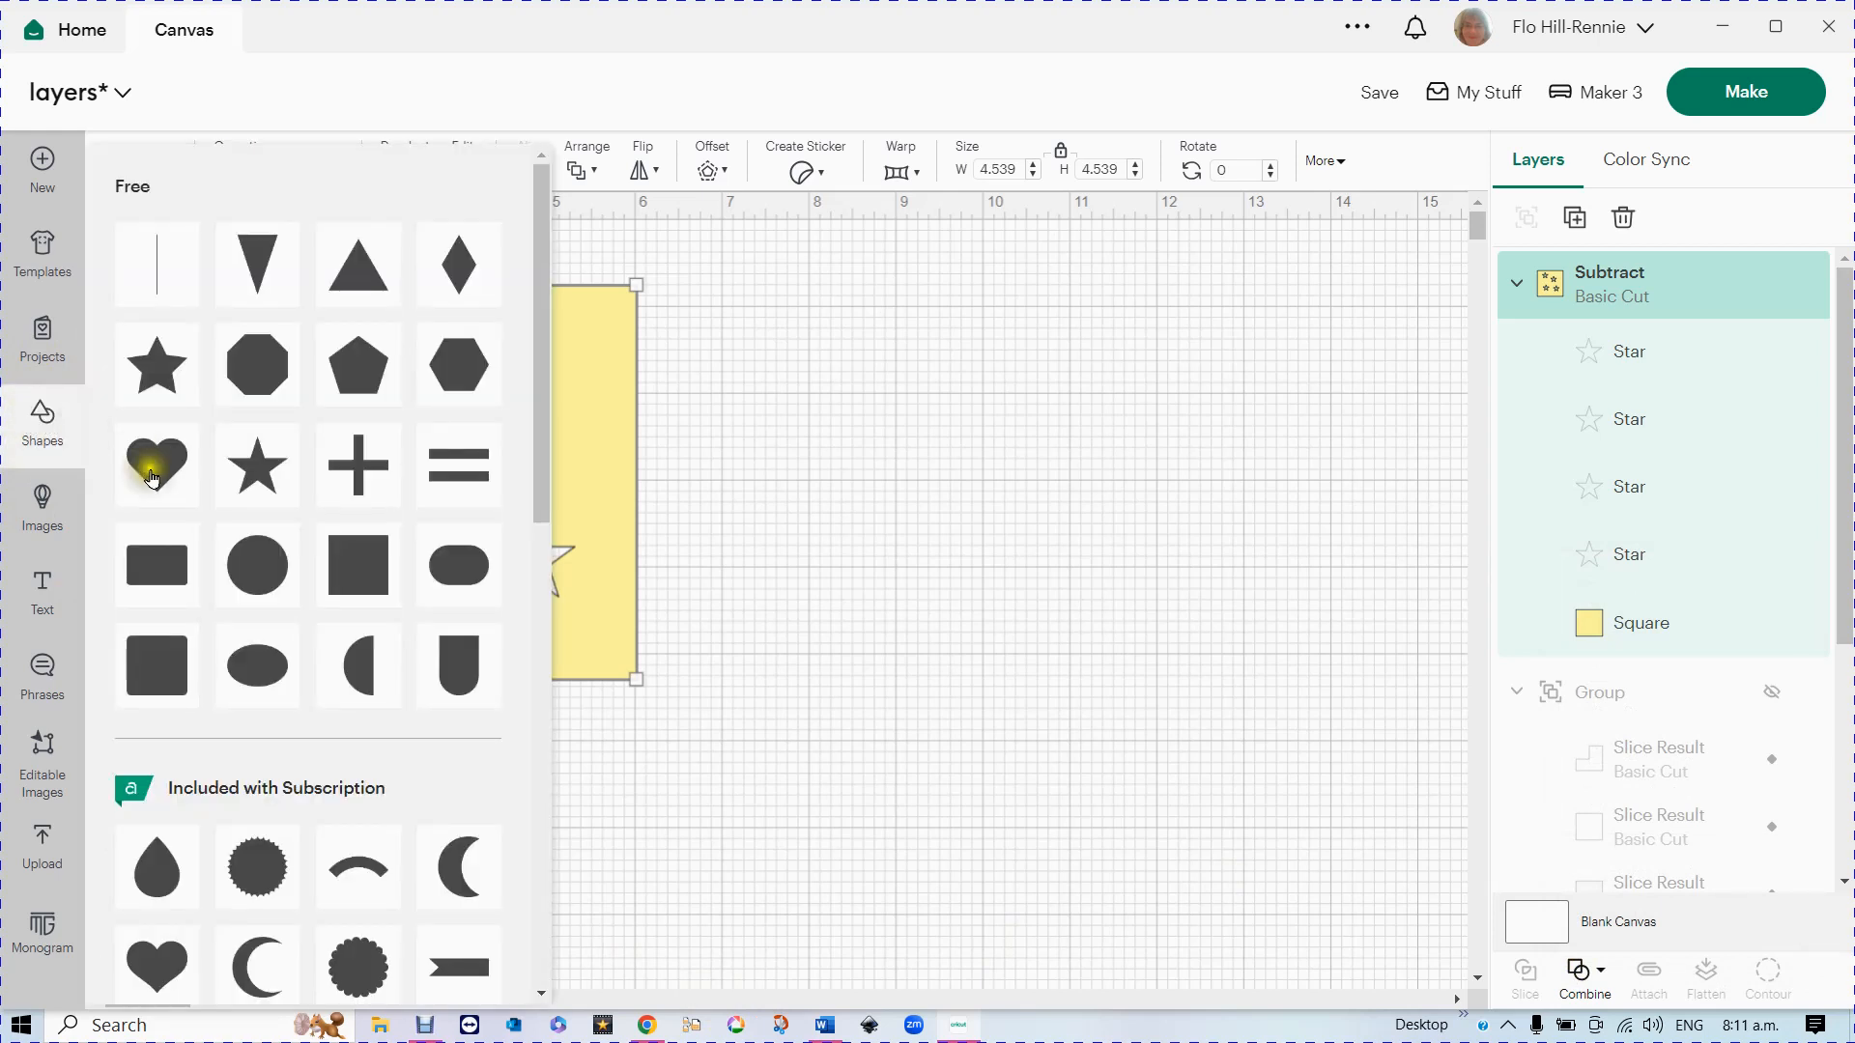
{"action": "left_click_drag", "start_coordinate": [367, 572], "coordinate": [710, 601]}
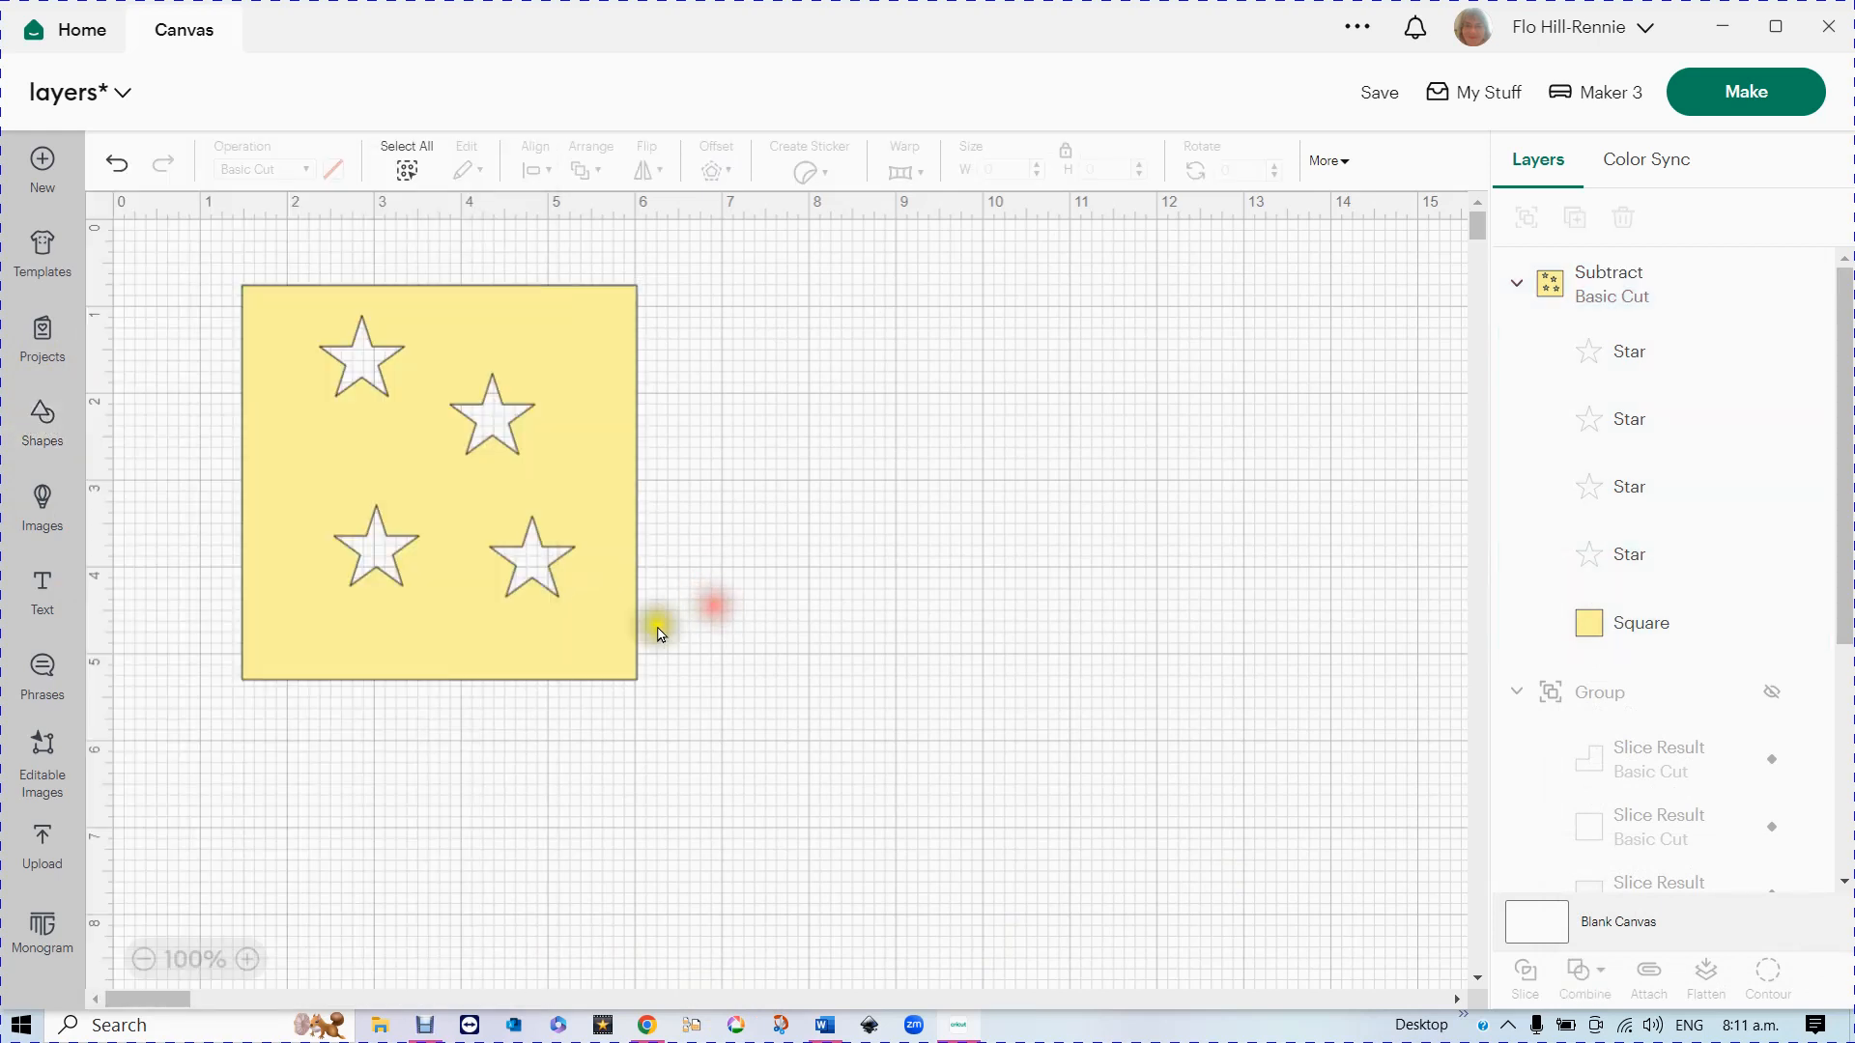
- Add a square about 2.8 in wide beside the star-cut square and shift the star-cut square further left
{"action": "left_click", "coordinate": [37, 429]}
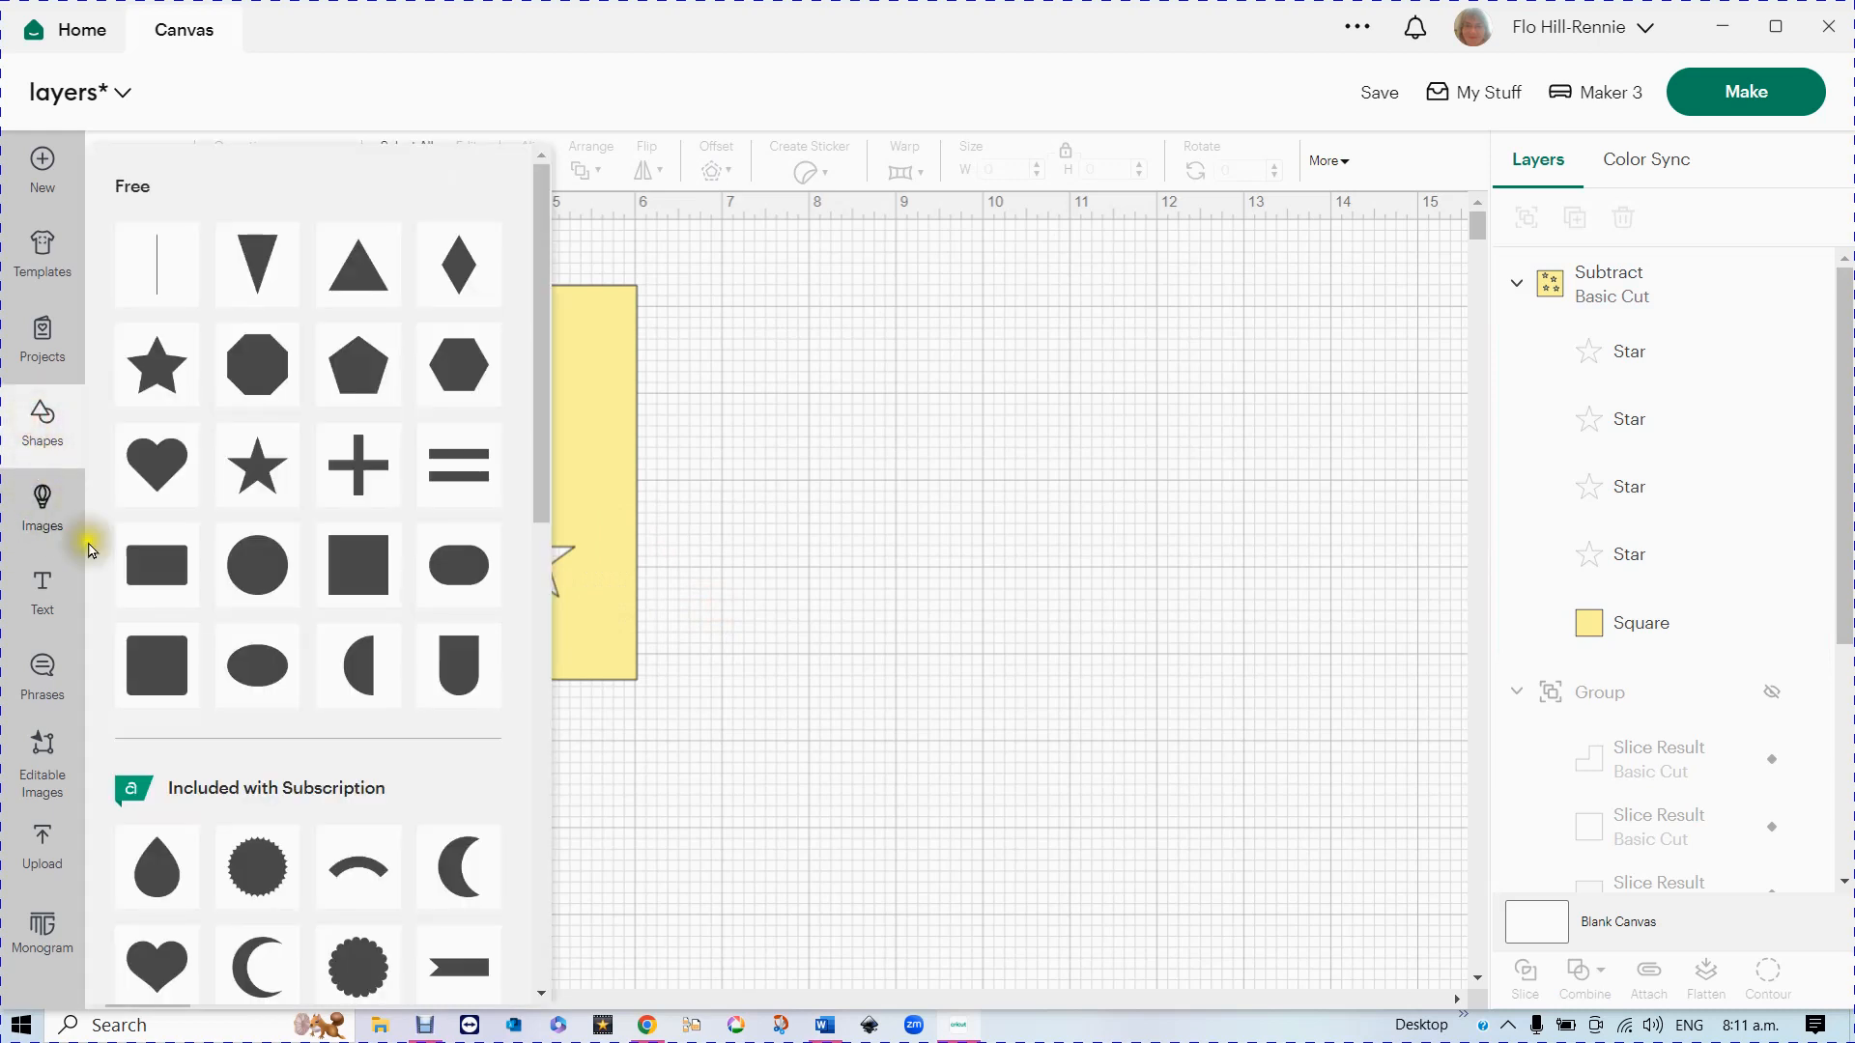
{"action": "left_click", "coordinate": [358, 571]}
{"action": "left_click_drag", "start_coordinate": [567, 712], "coordinate": [821, 526]}
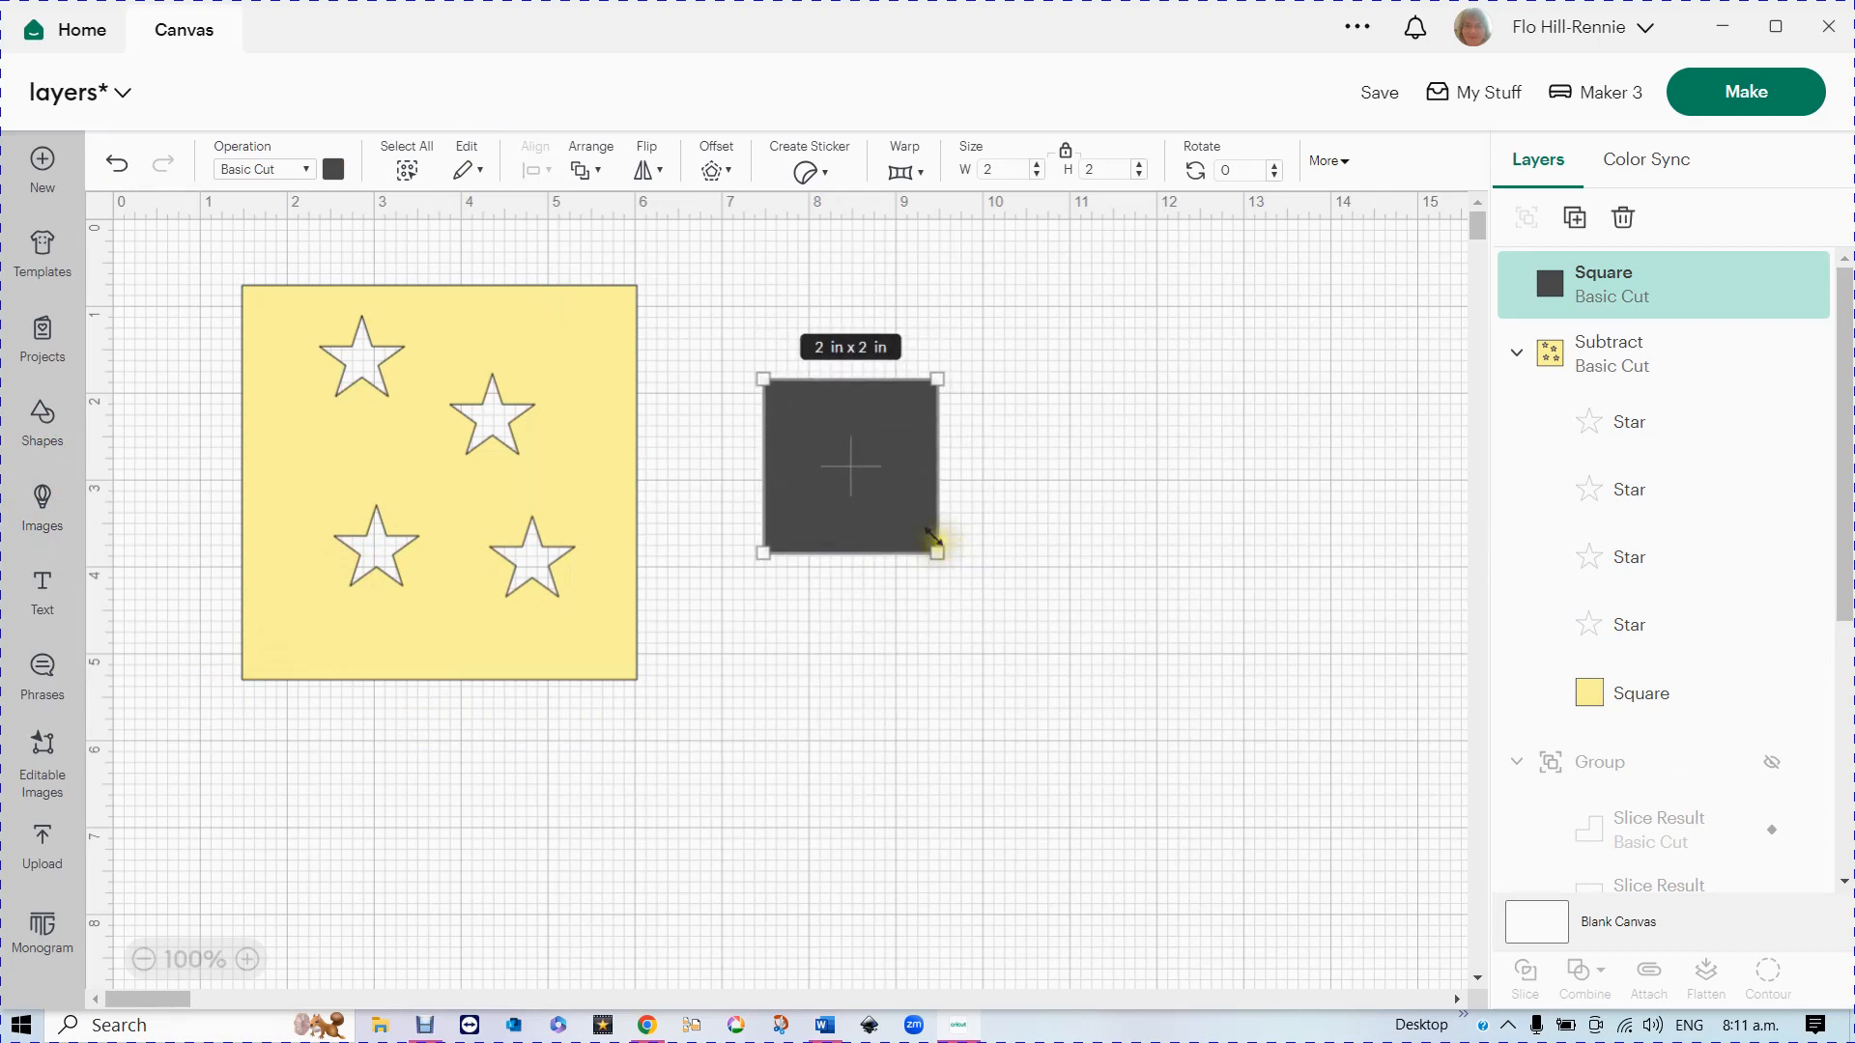
{"action": "left_click_drag", "start_coordinate": [940, 557], "coordinate": [1011, 623]}
{"action": "left_click_drag", "start_coordinate": [563, 524], "coordinate": [492, 517]}
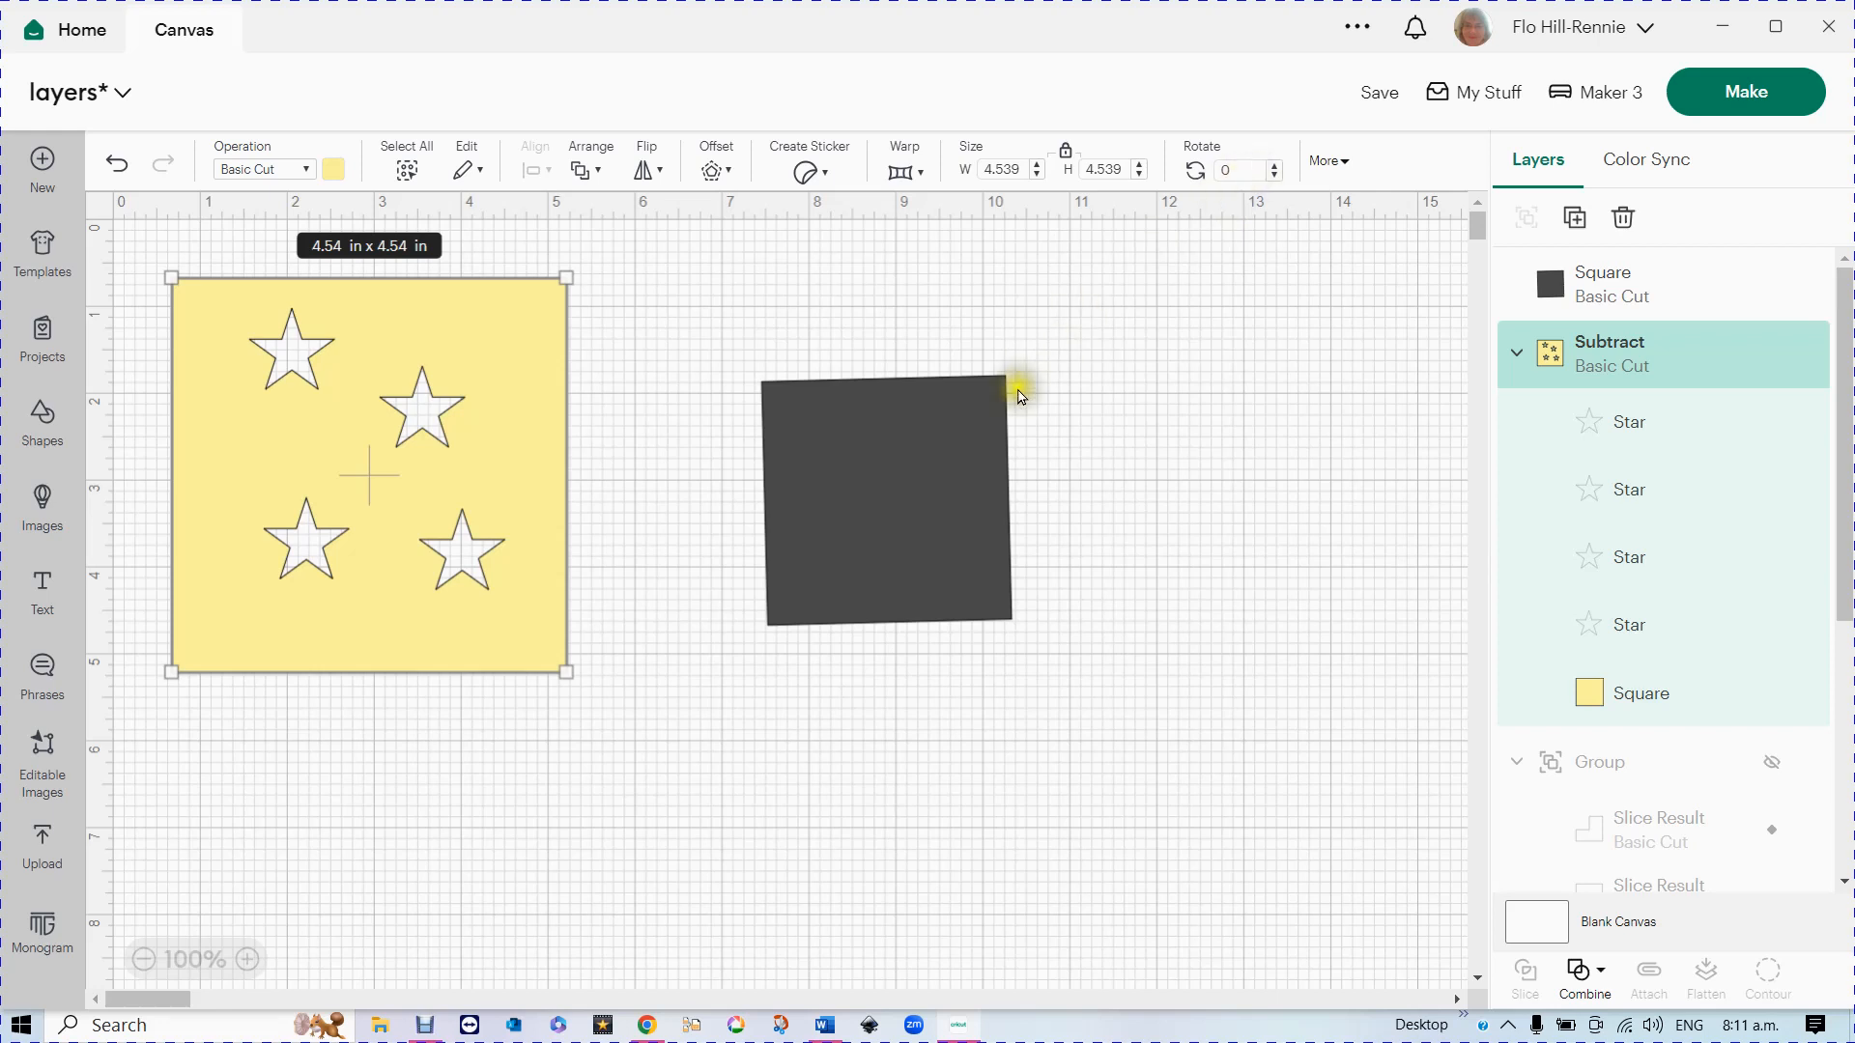
- Straighten the dark square by setting its rotation to 0 and recolor it light orange
{"action": "left_click_drag", "start_coordinate": [879, 501], "coordinate": [892, 483]}
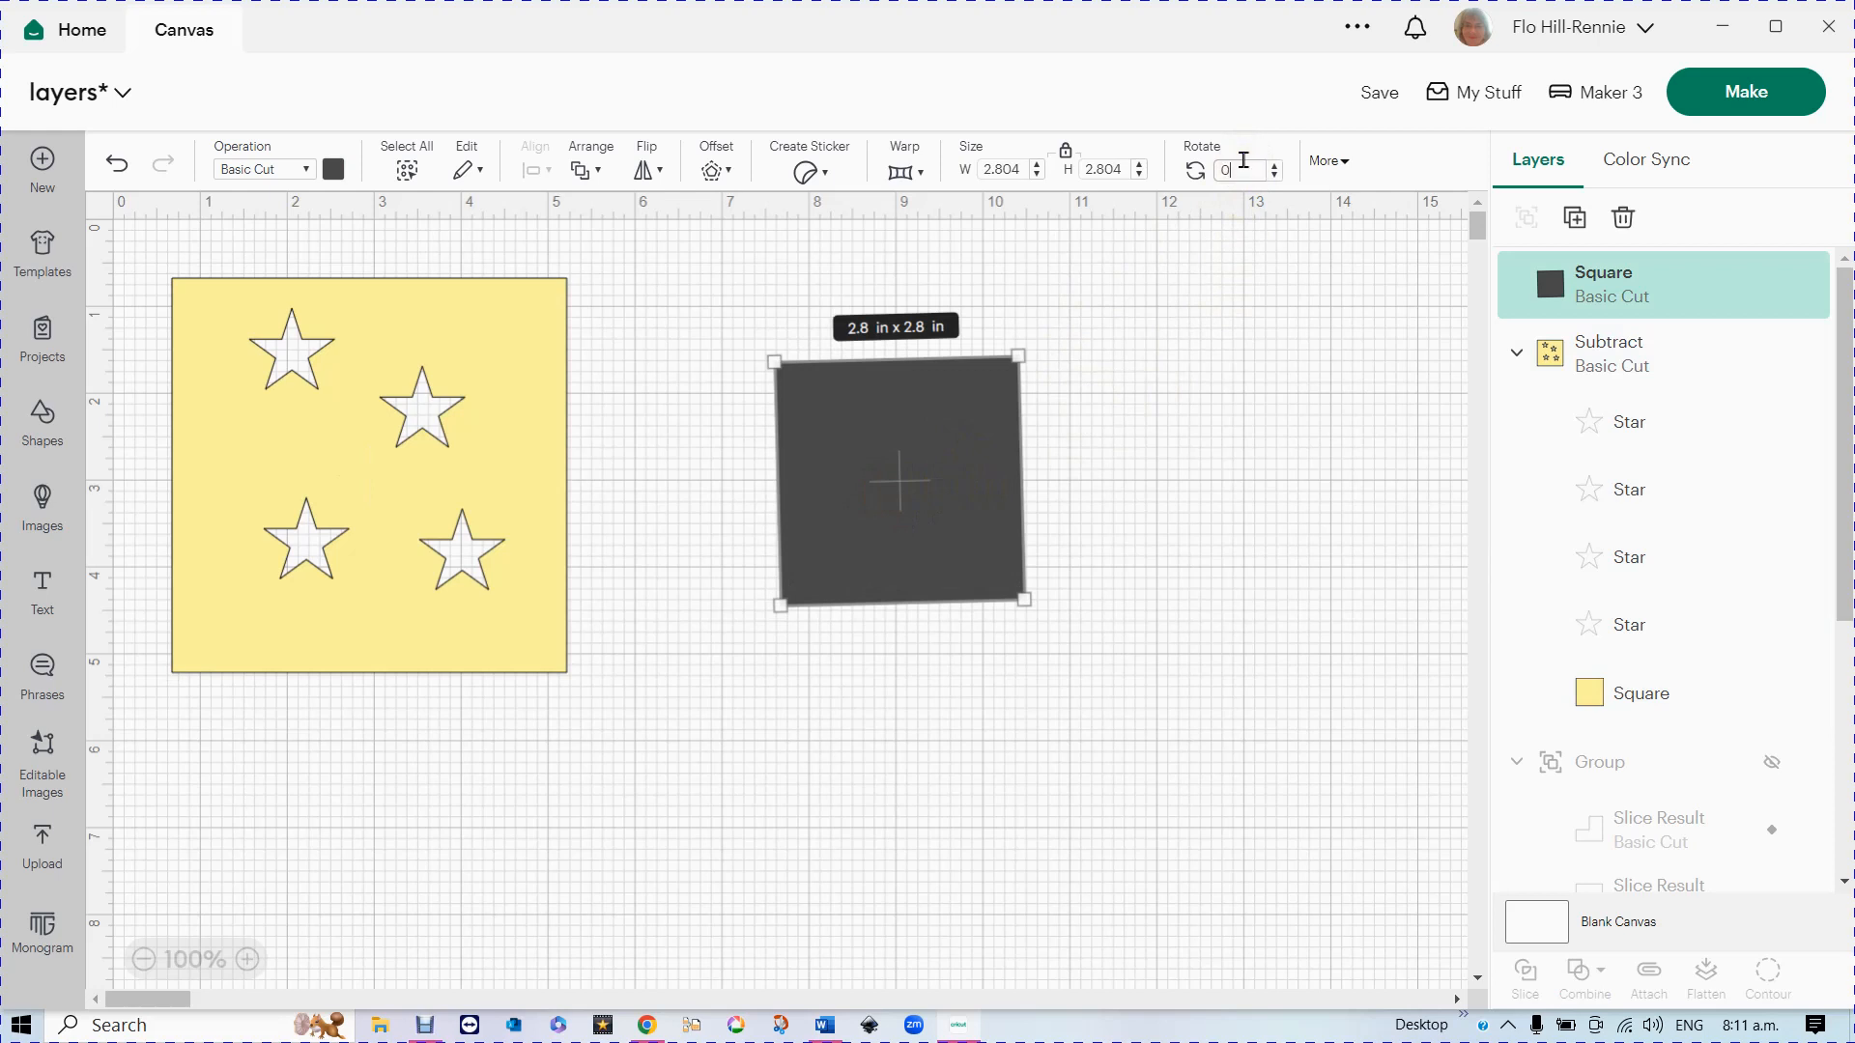
{"action": "key", "text": "Return"}
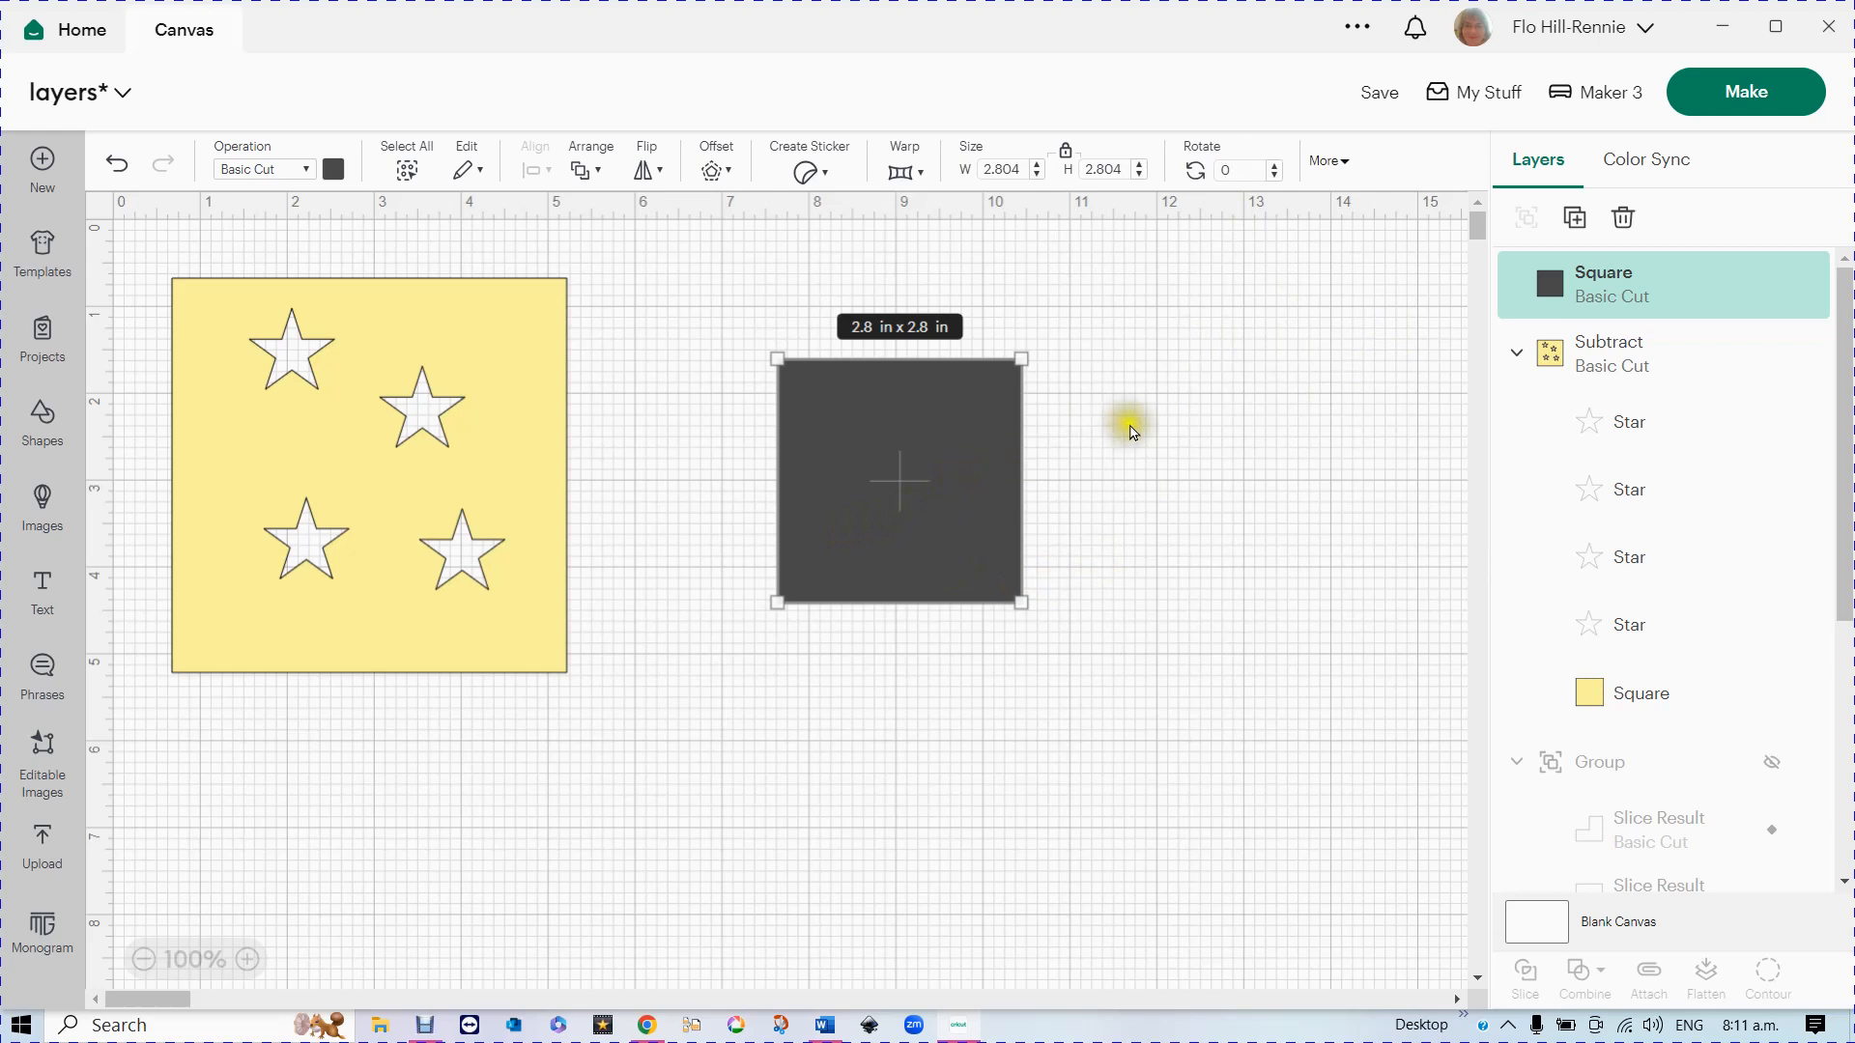
{"action": "left_click", "coordinate": [328, 171]}
{"action": "left_click", "coordinate": [542, 314]}
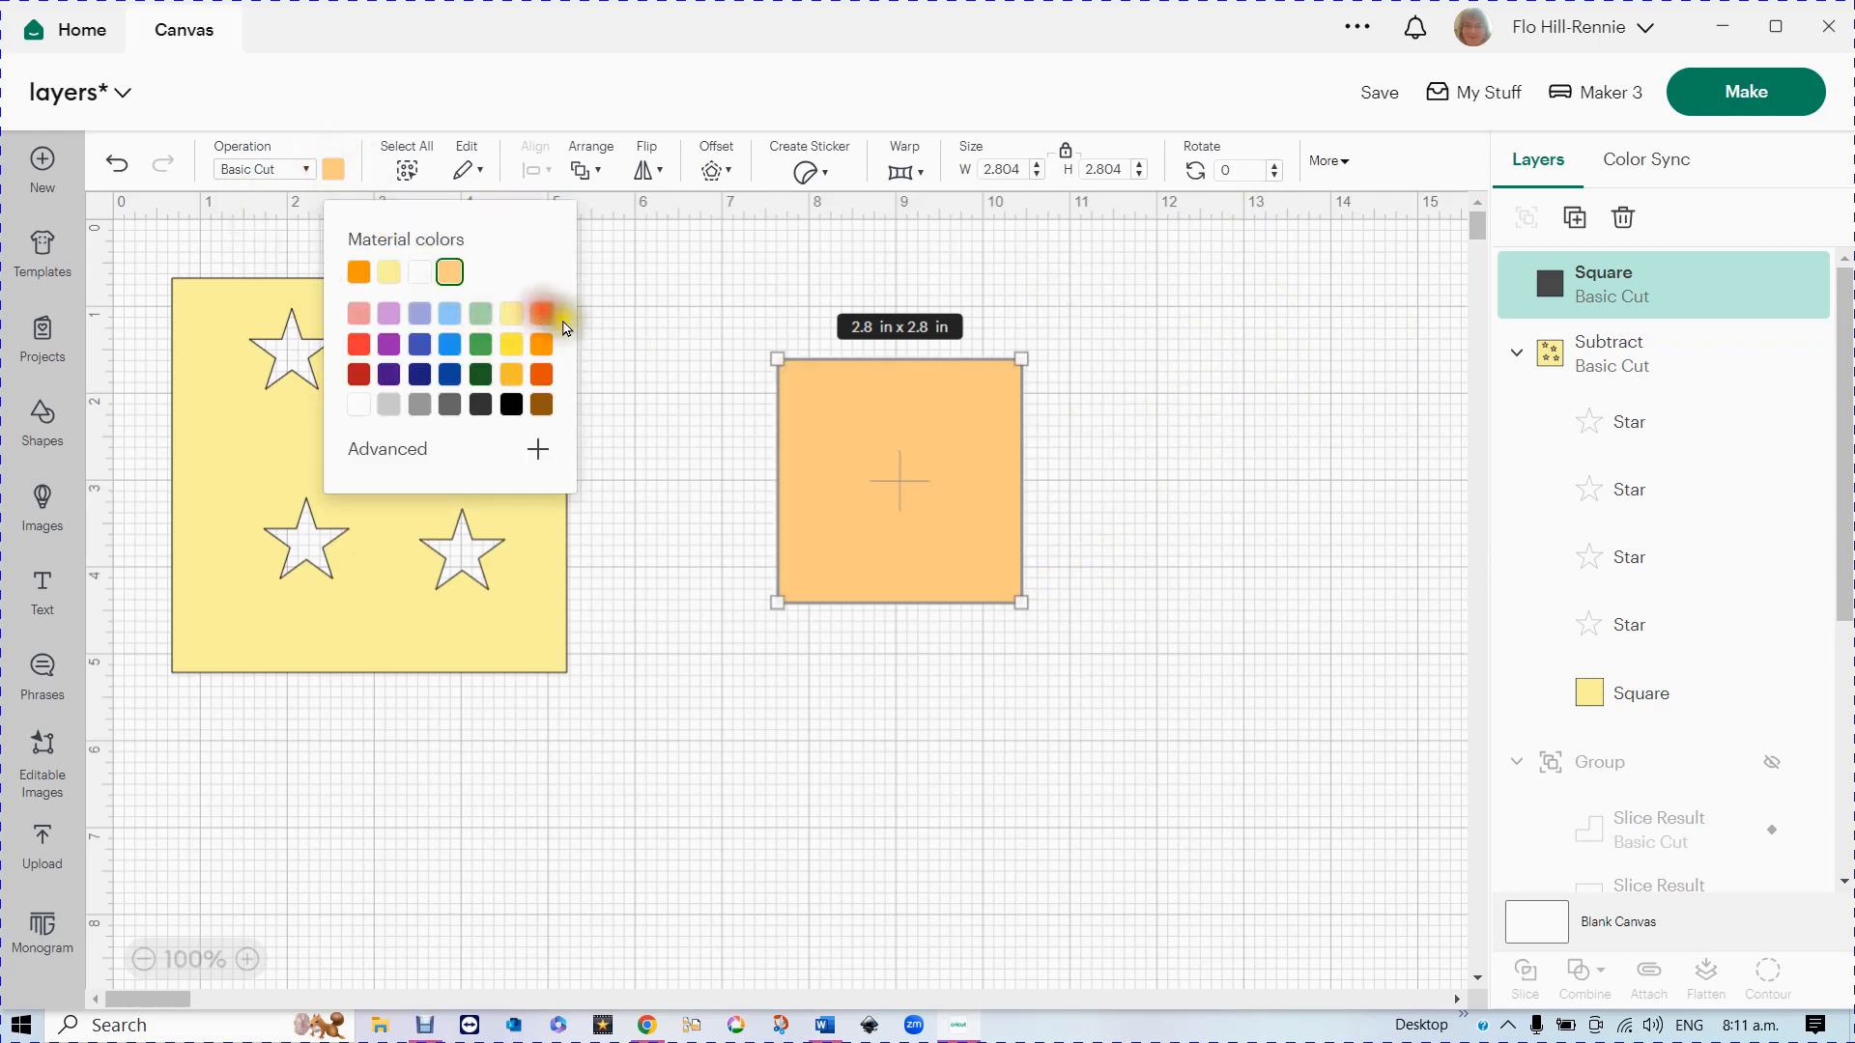
- Duplicate the orange square and place the copy so it overlaps the original's lower-right corner
{"action": "right_click", "coordinate": [905, 486]}
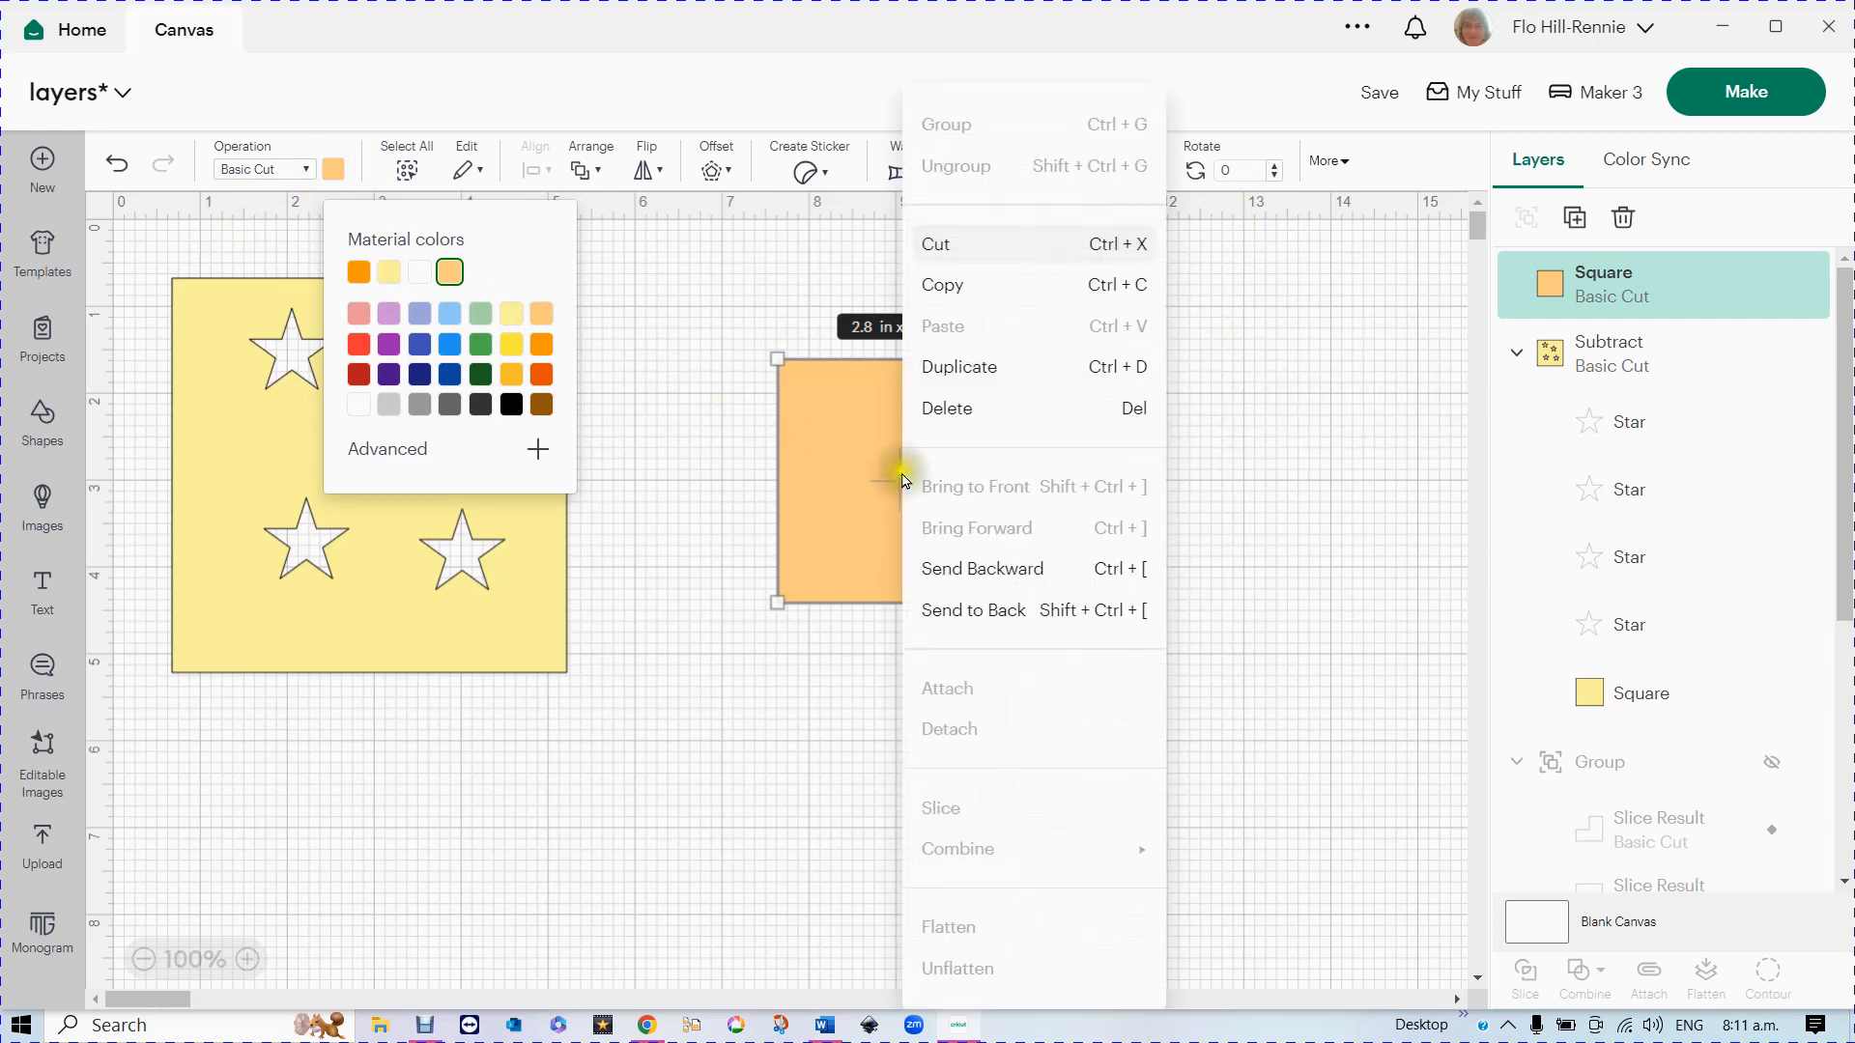
{"action": "left_click", "coordinate": [978, 372]}
{"action": "left_click_drag", "start_coordinate": [719, 704], "coordinate": [1101, 570]}
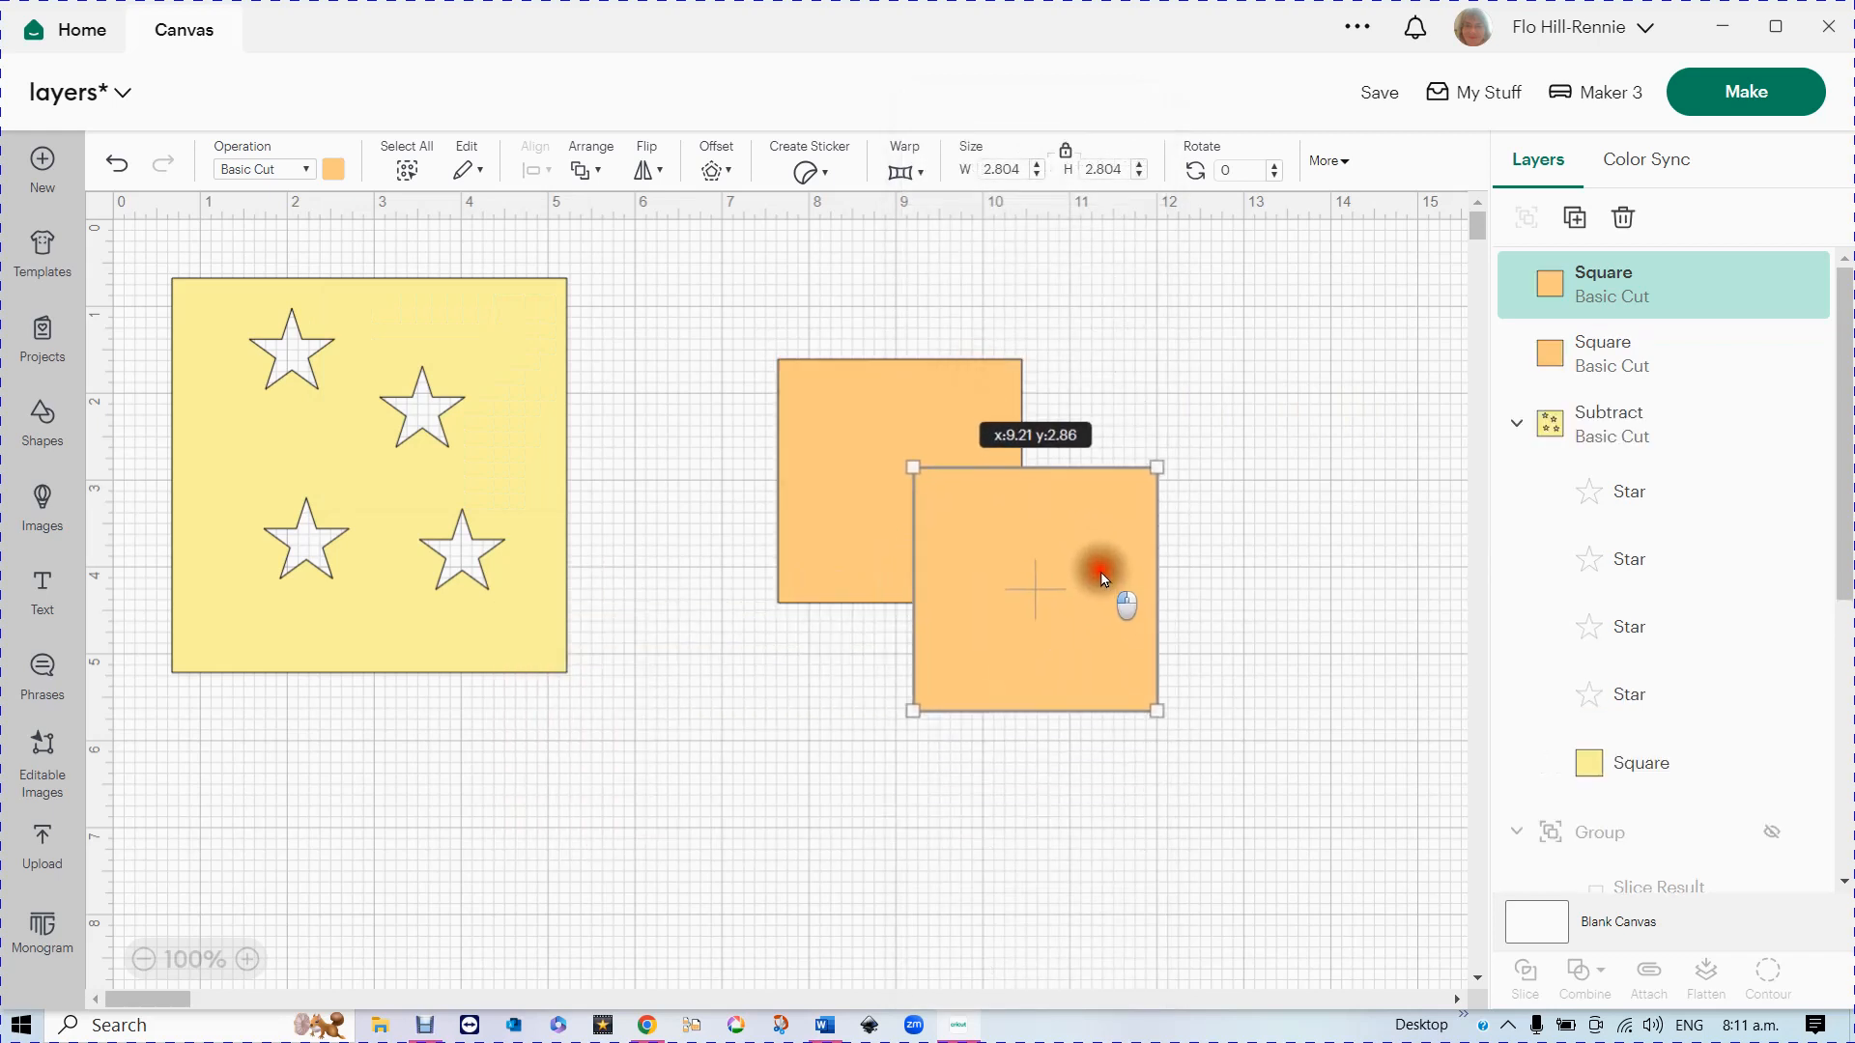
- Intersect the two overlapping orange squares, nudge the overlap piece slightly, and undo the Intersect
{"action": "left_click_drag", "start_coordinate": [712, 309], "coordinate": [1229, 802]}
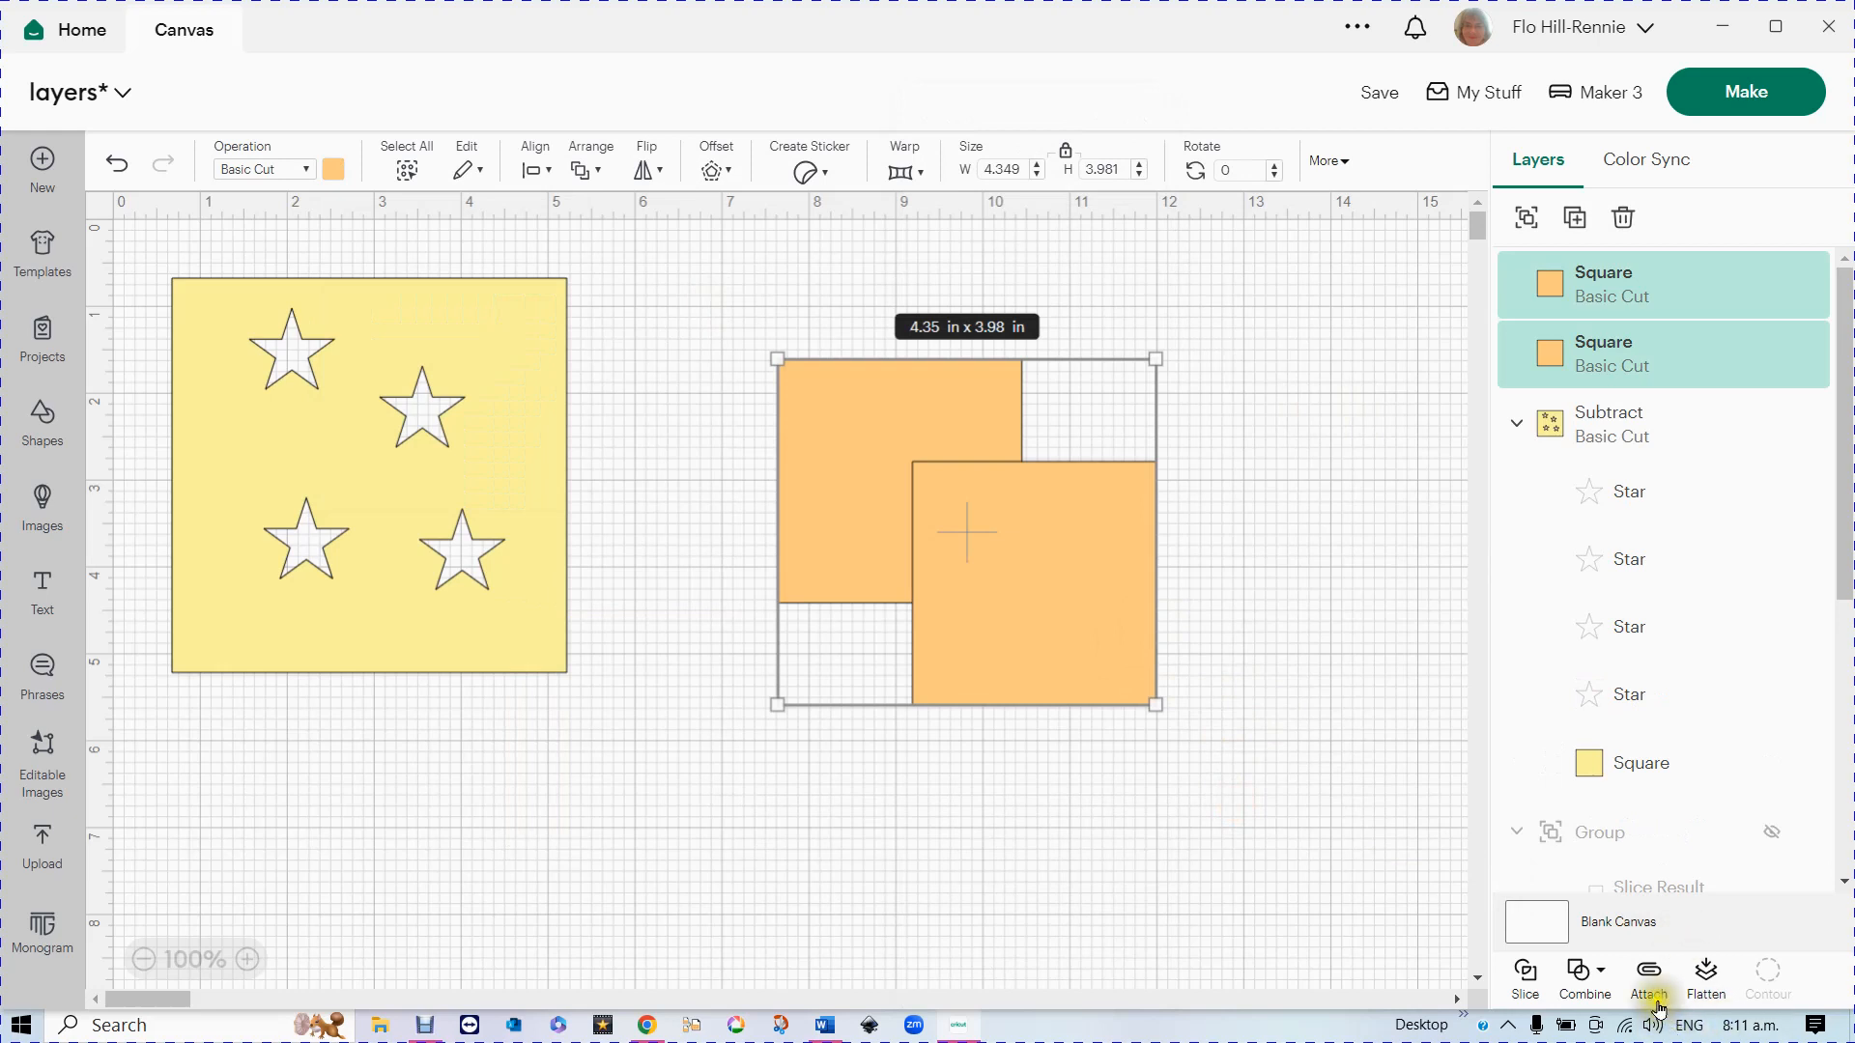
{"action": "left_click", "coordinate": [1584, 974]}
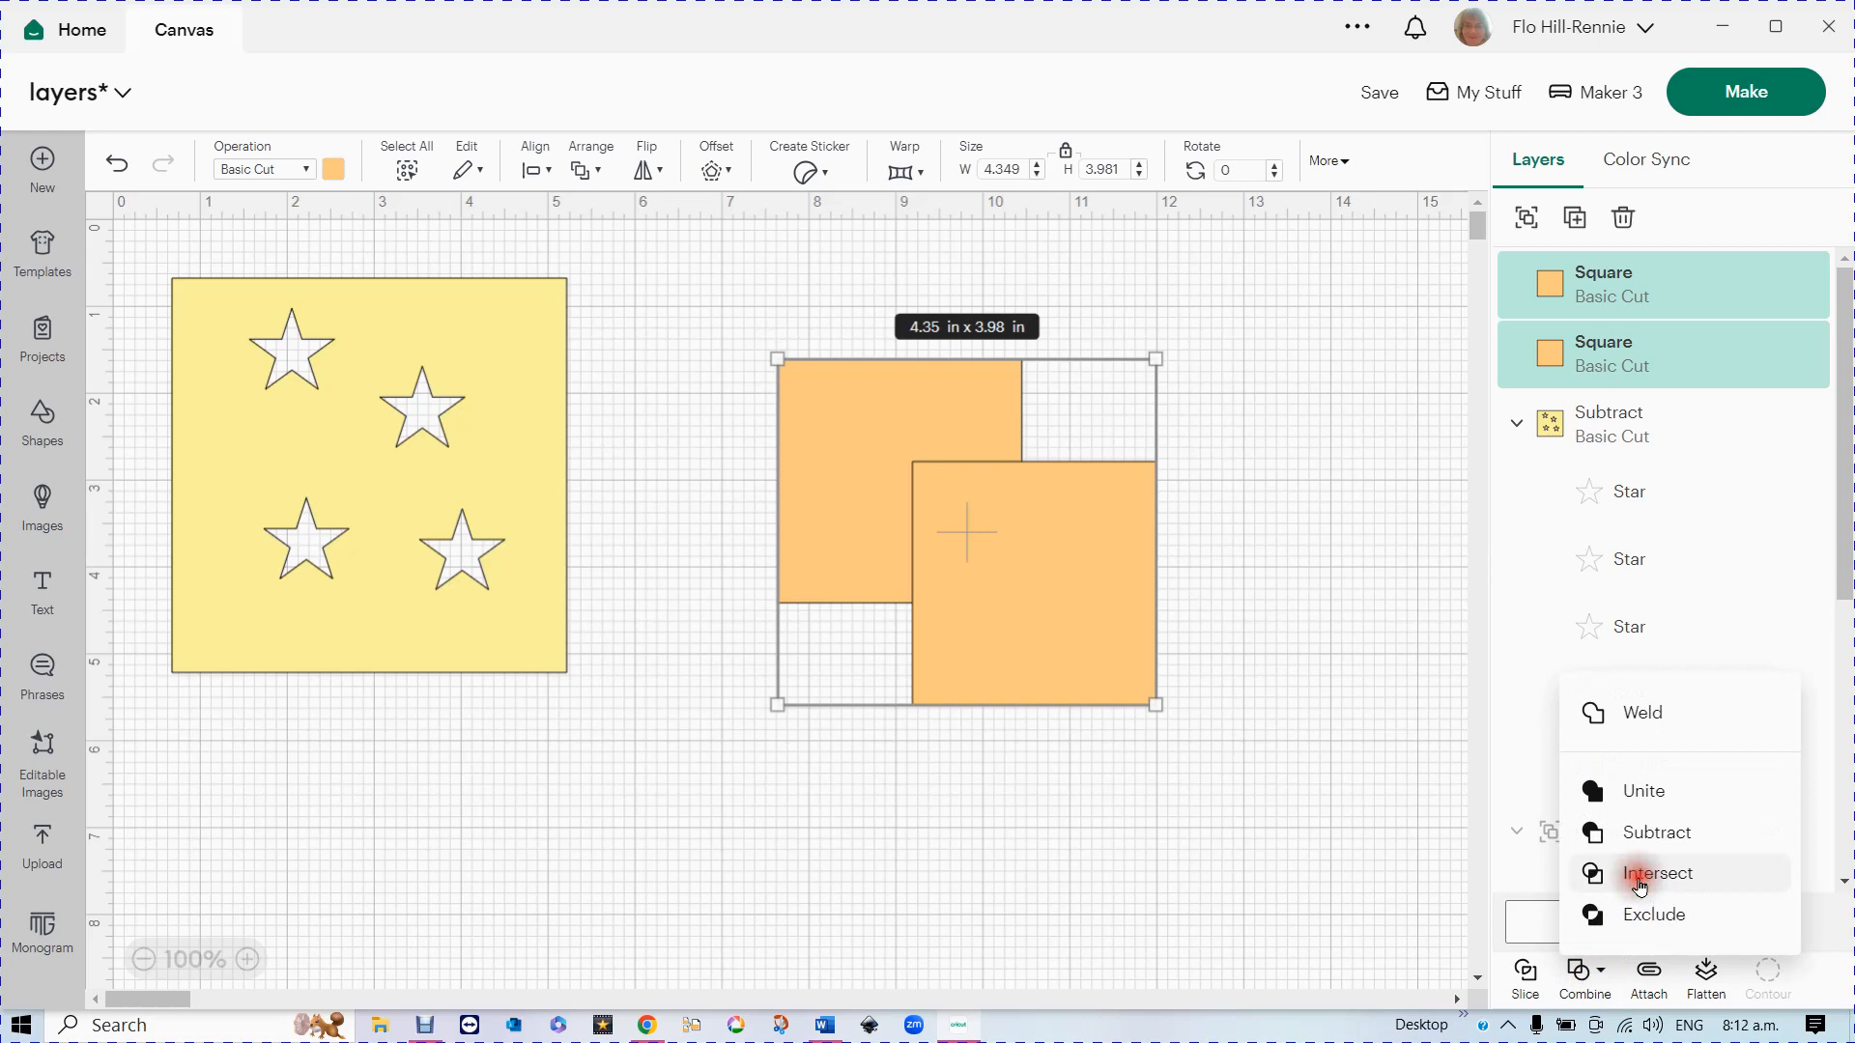
{"action": "left_click", "coordinate": [1639, 879]}
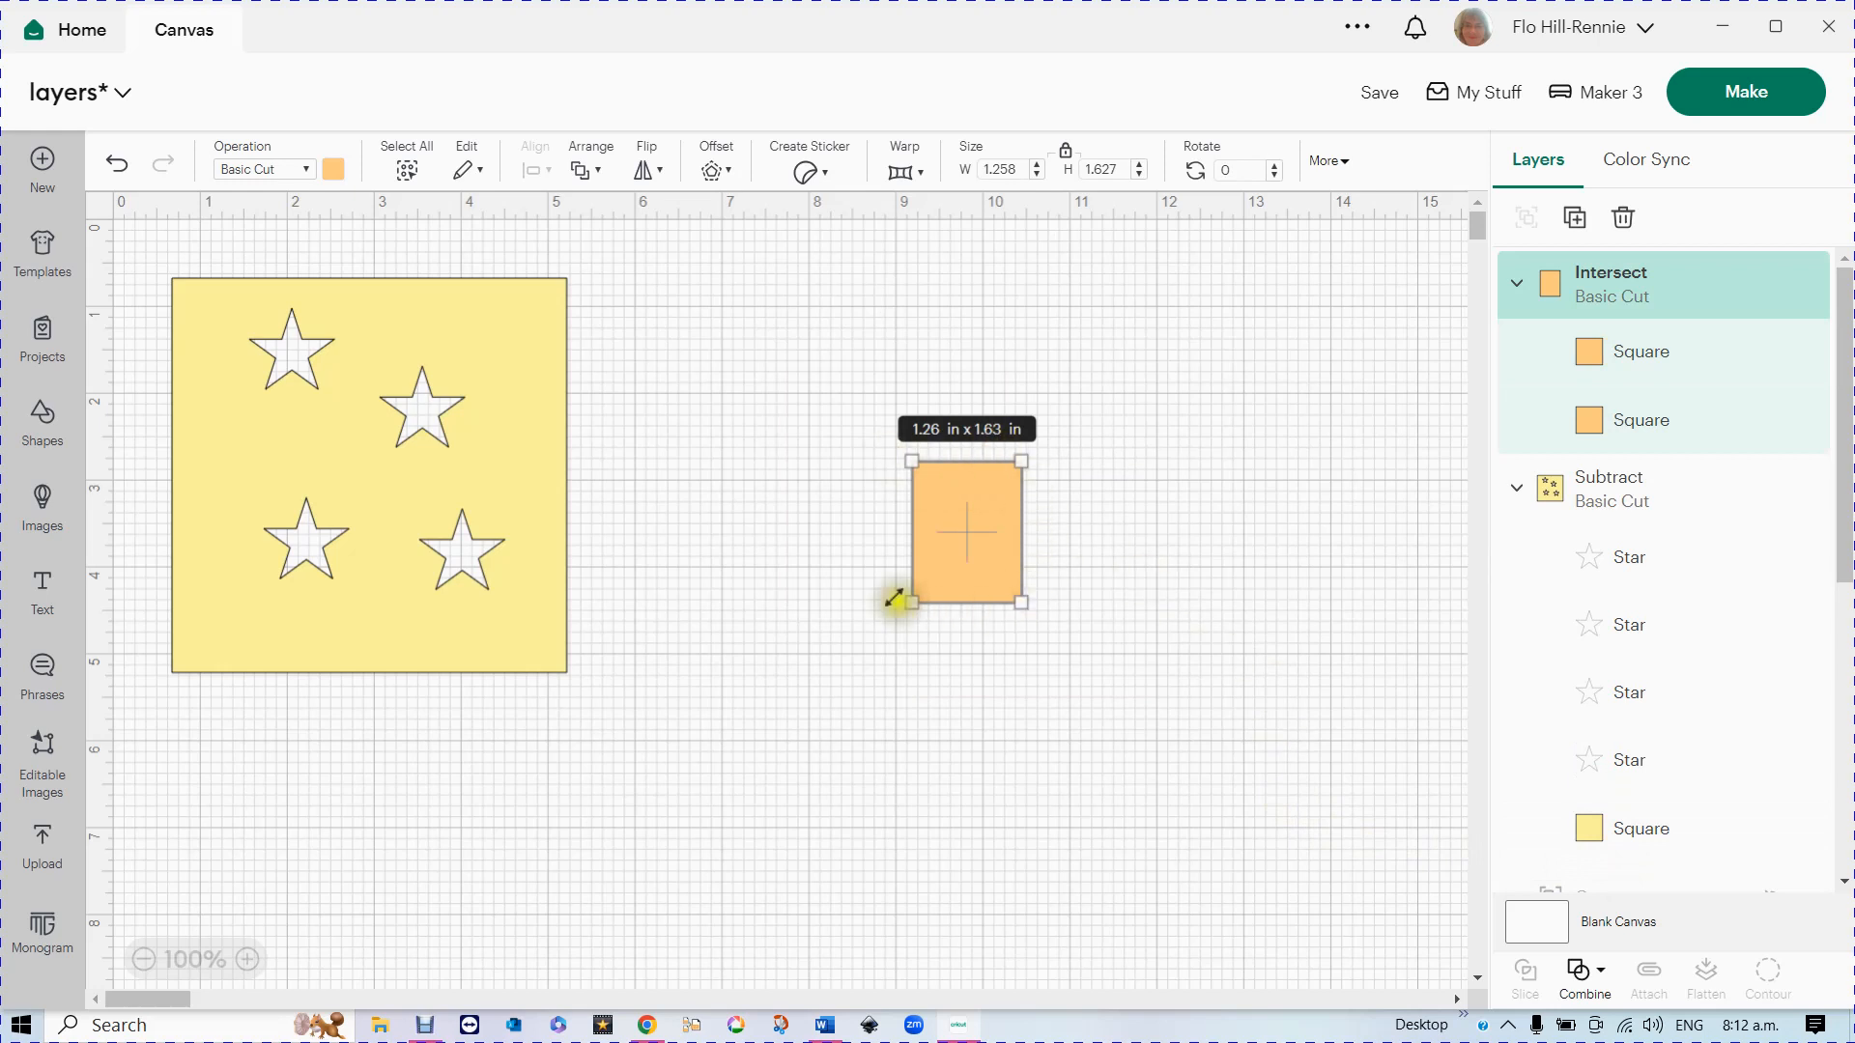
{"action": "mouse_move", "coordinate": [970, 538]}
{"action": "left_mouse_down"}
{"action": "mouse_move", "coordinate": [1125, 539]}
{"action": "mouse_move", "coordinate": [961, 520]}
{"action": "left_mouse_up"}
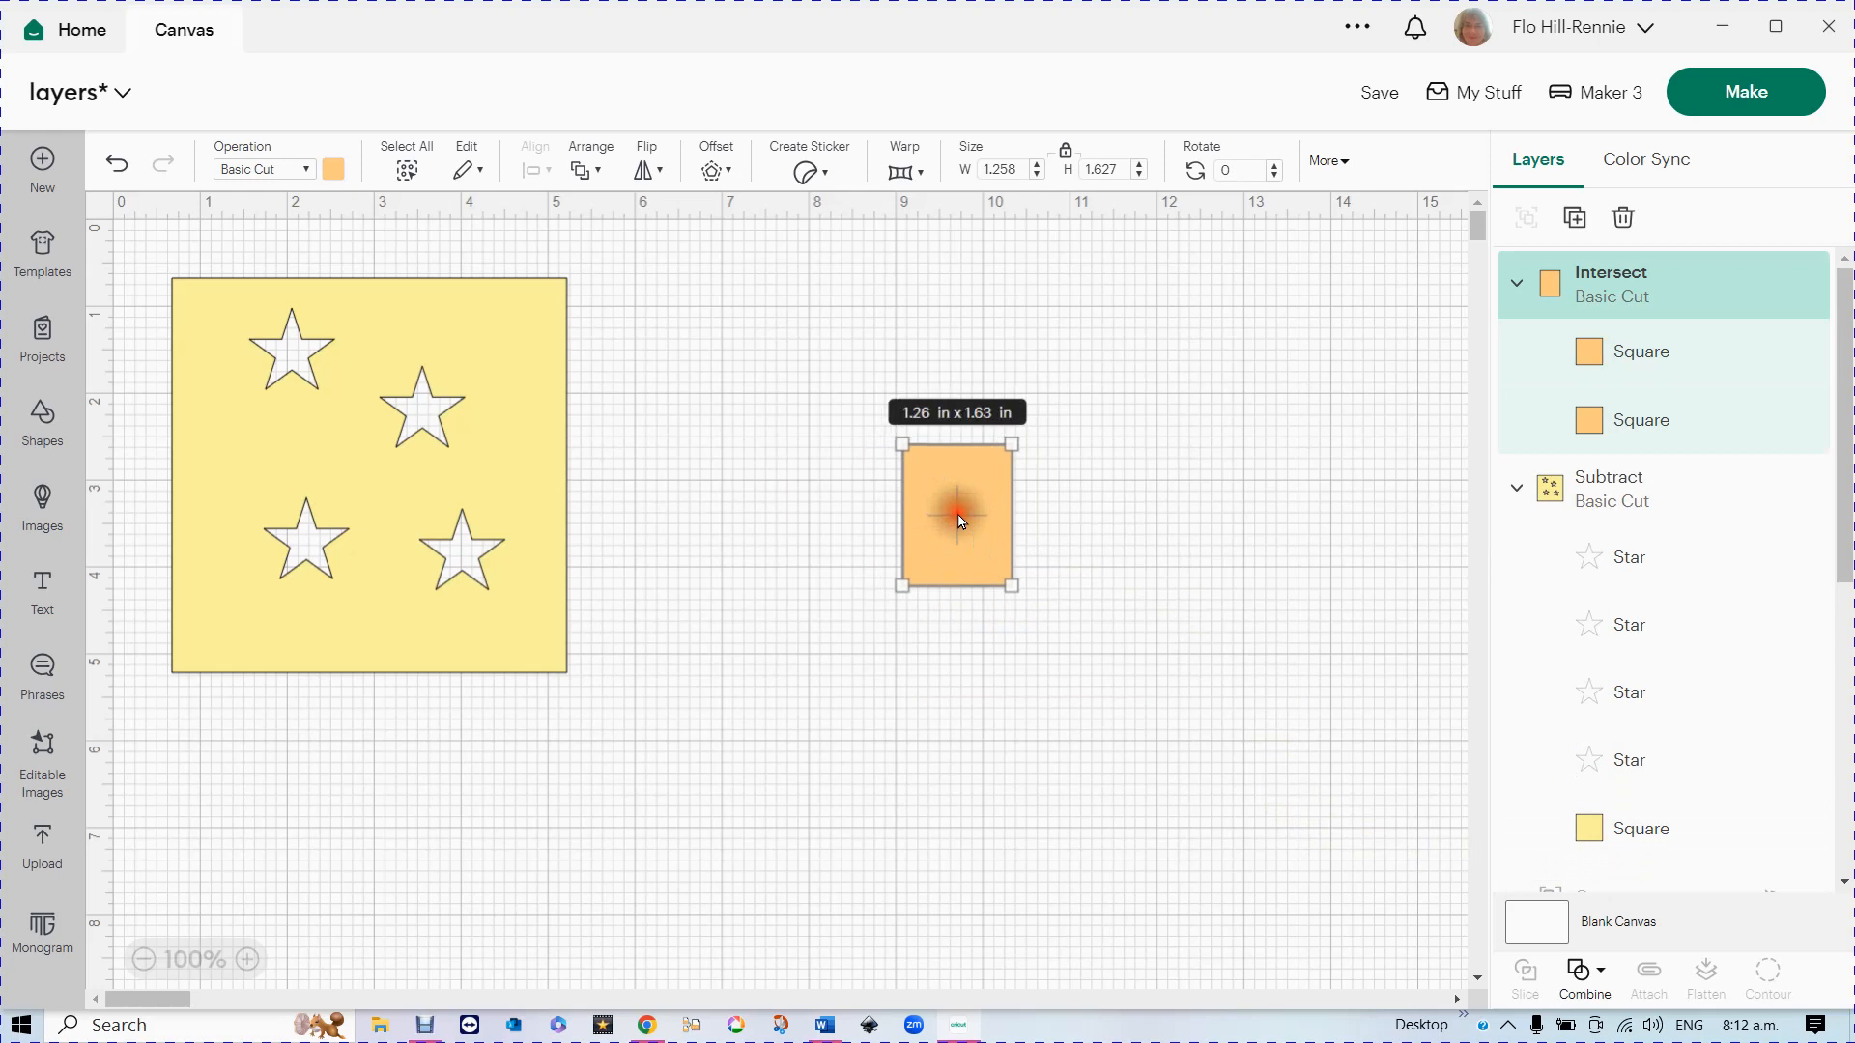
{"action": "left_click", "coordinate": [1583, 974]}
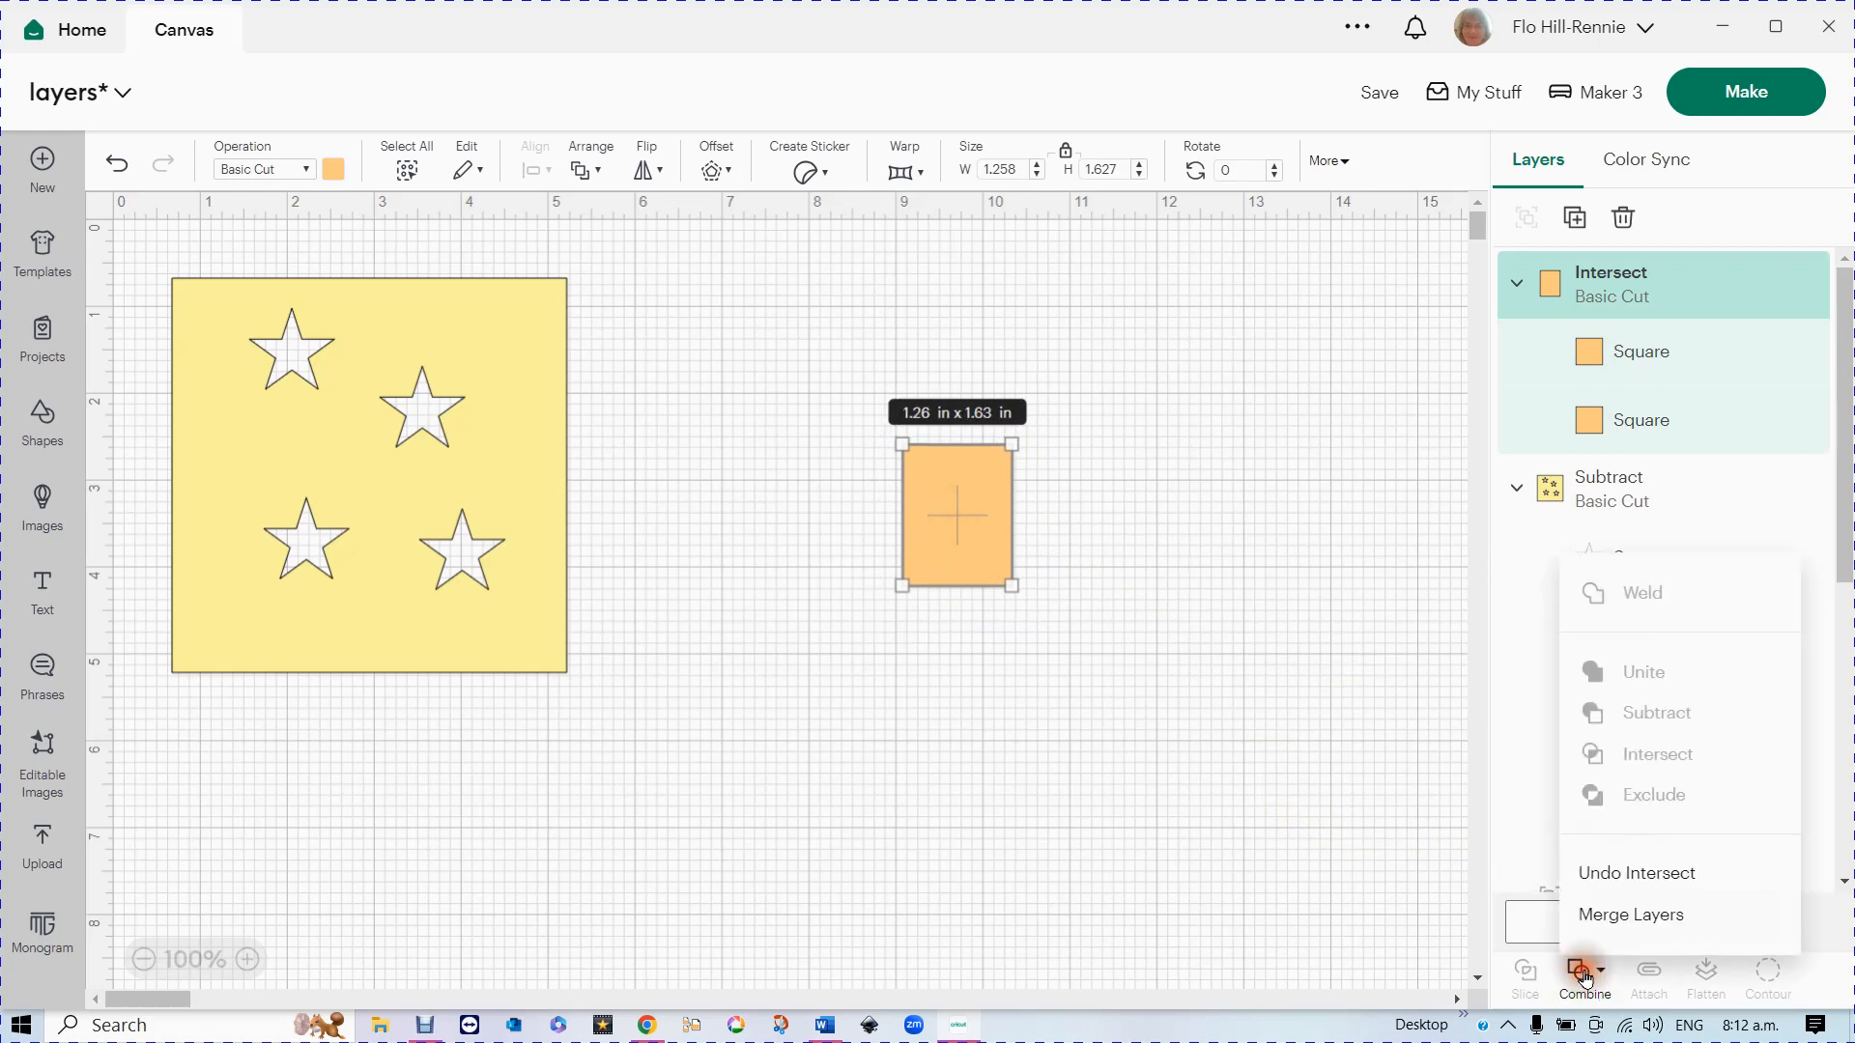
{"action": "left_click", "coordinate": [1630, 875]}
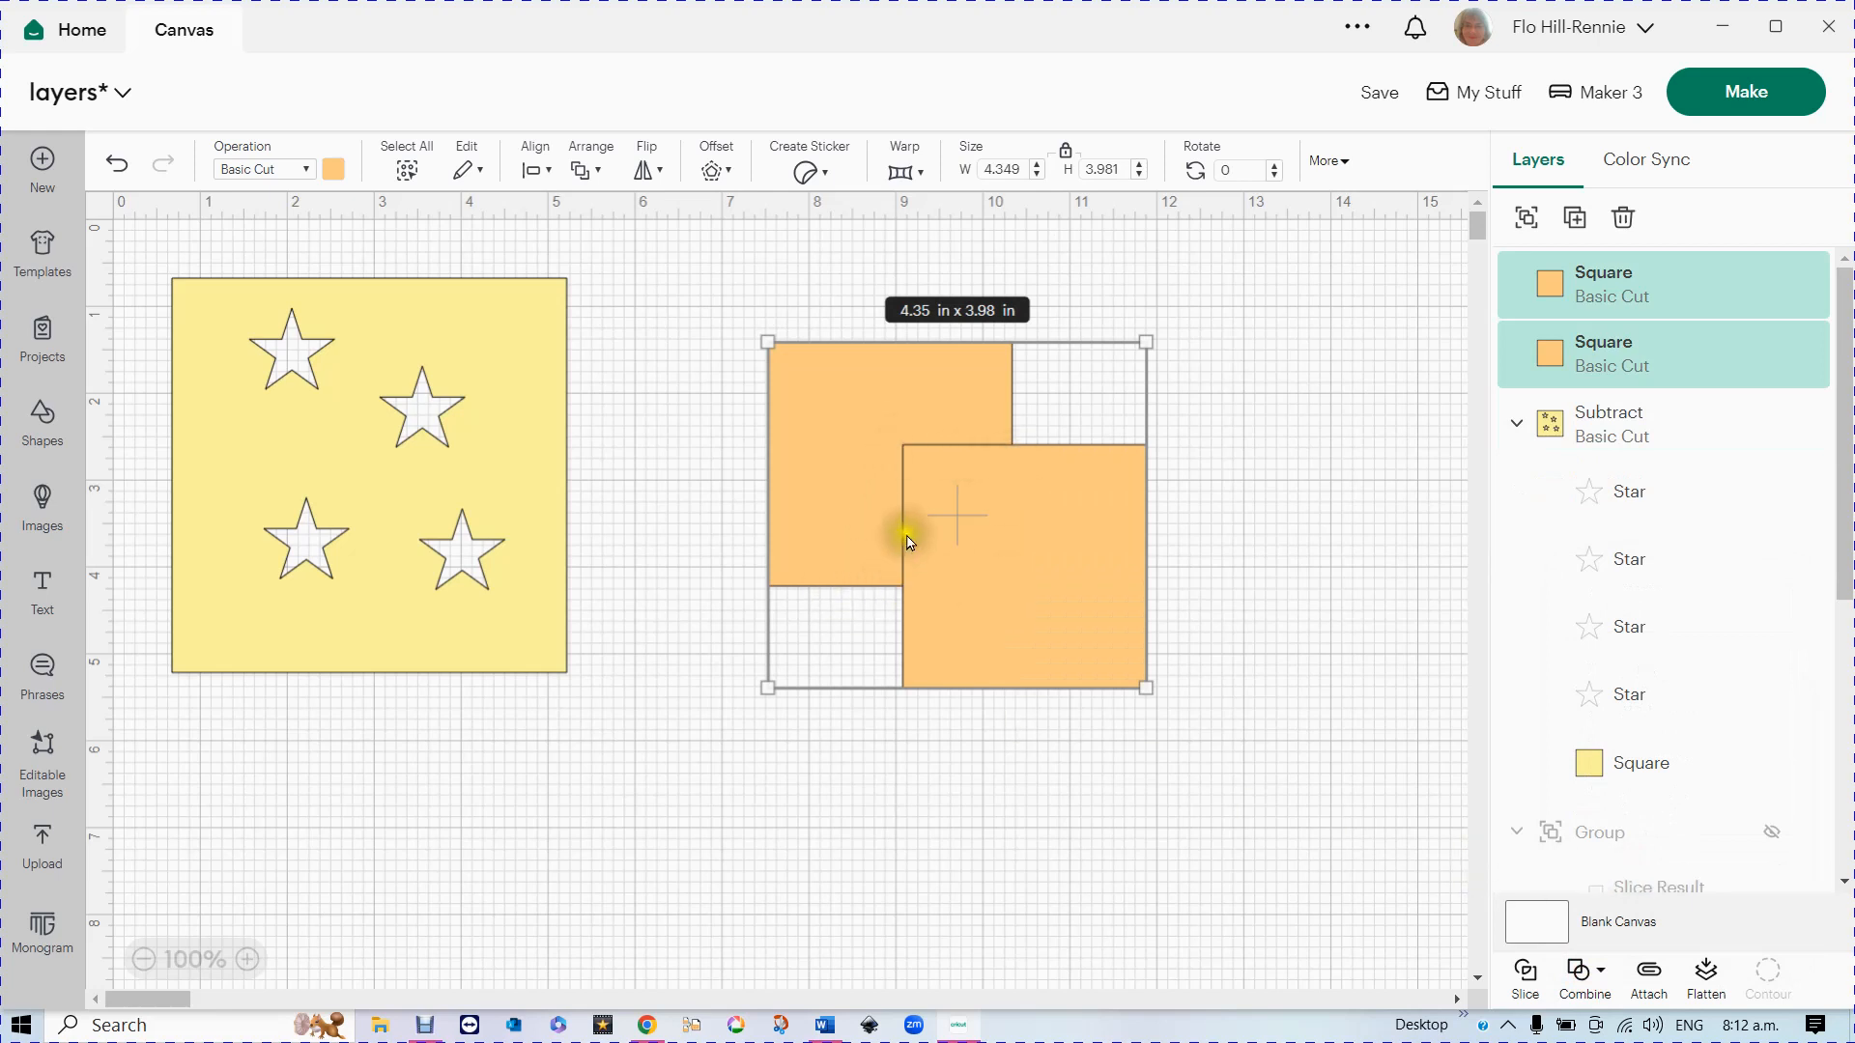
- Separate the two orange squares, shrink the front one to about 1.53 in, and place it inside the larger one
{"action": "left_click_drag", "start_coordinate": [1039, 609], "coordinate": [1270, 546]}
{"action": "left_click", "coordinate": [1304, 693]}
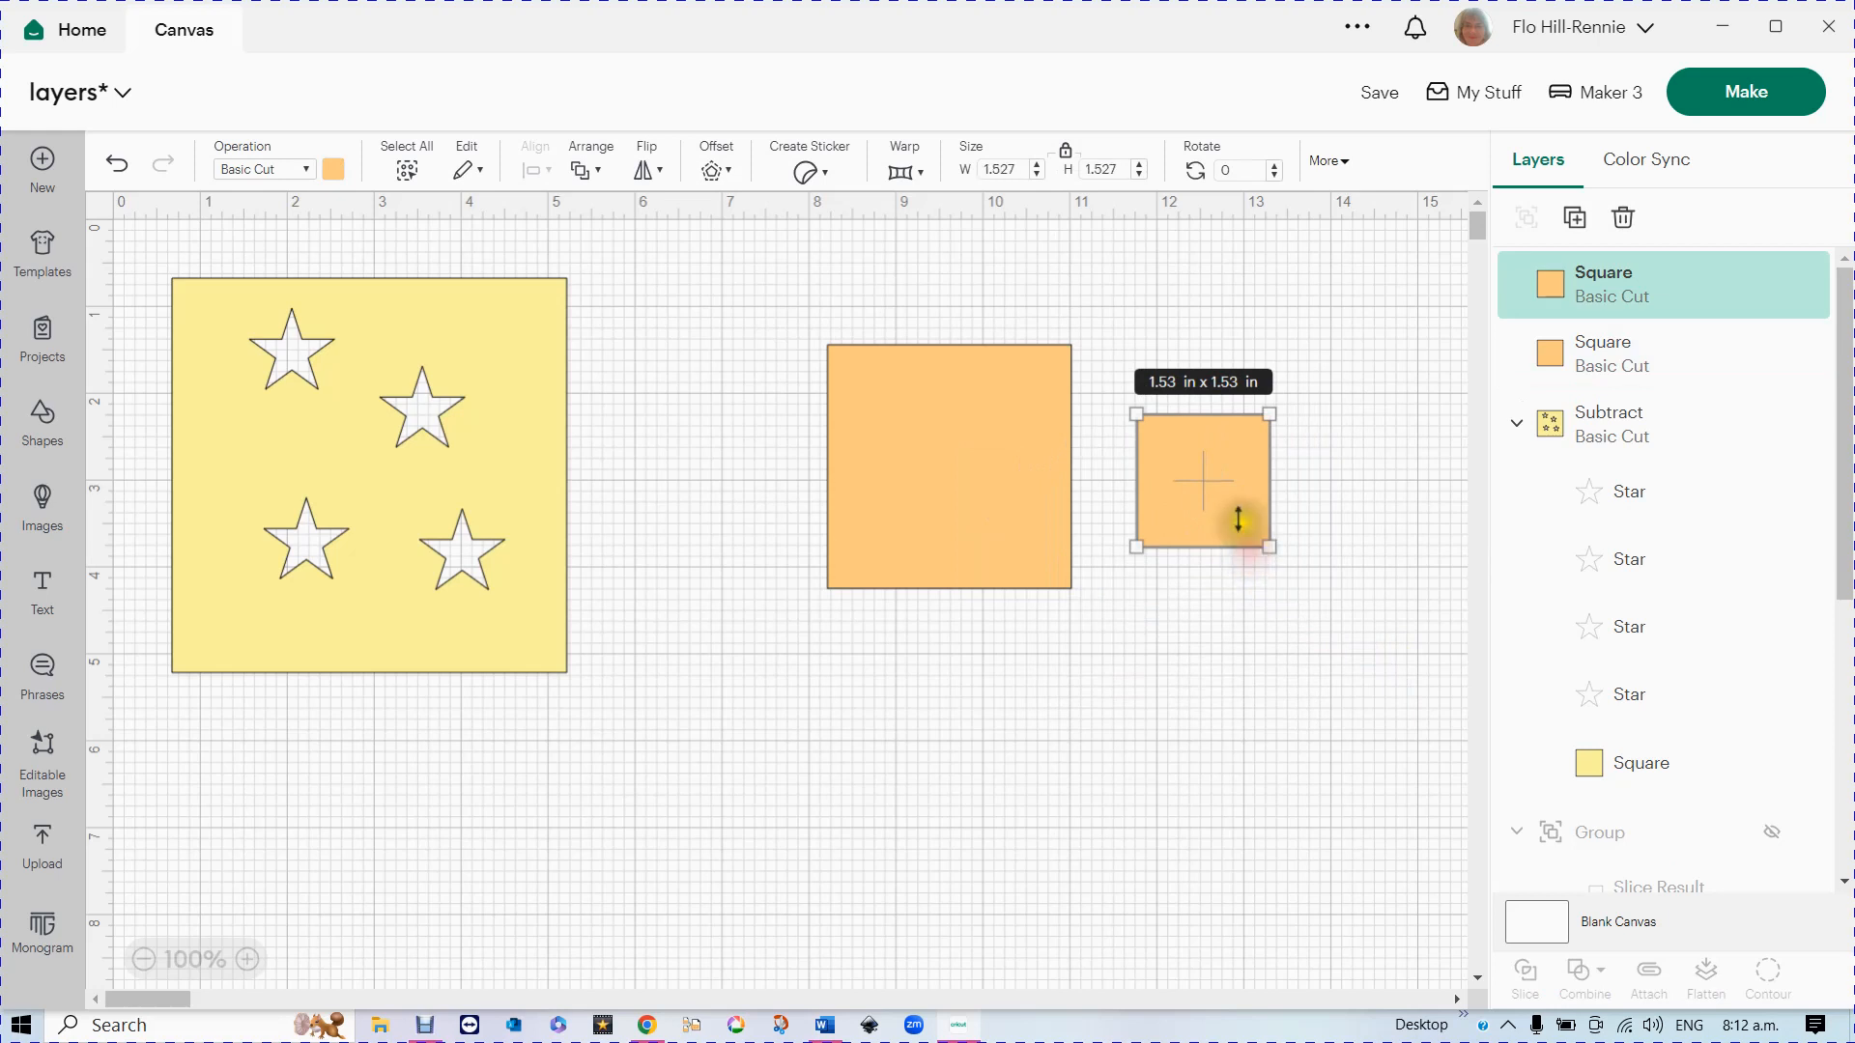
{"action": "left_click_drag", "start_coordinate": [1207, 473], "coordinate": [949, 460]}
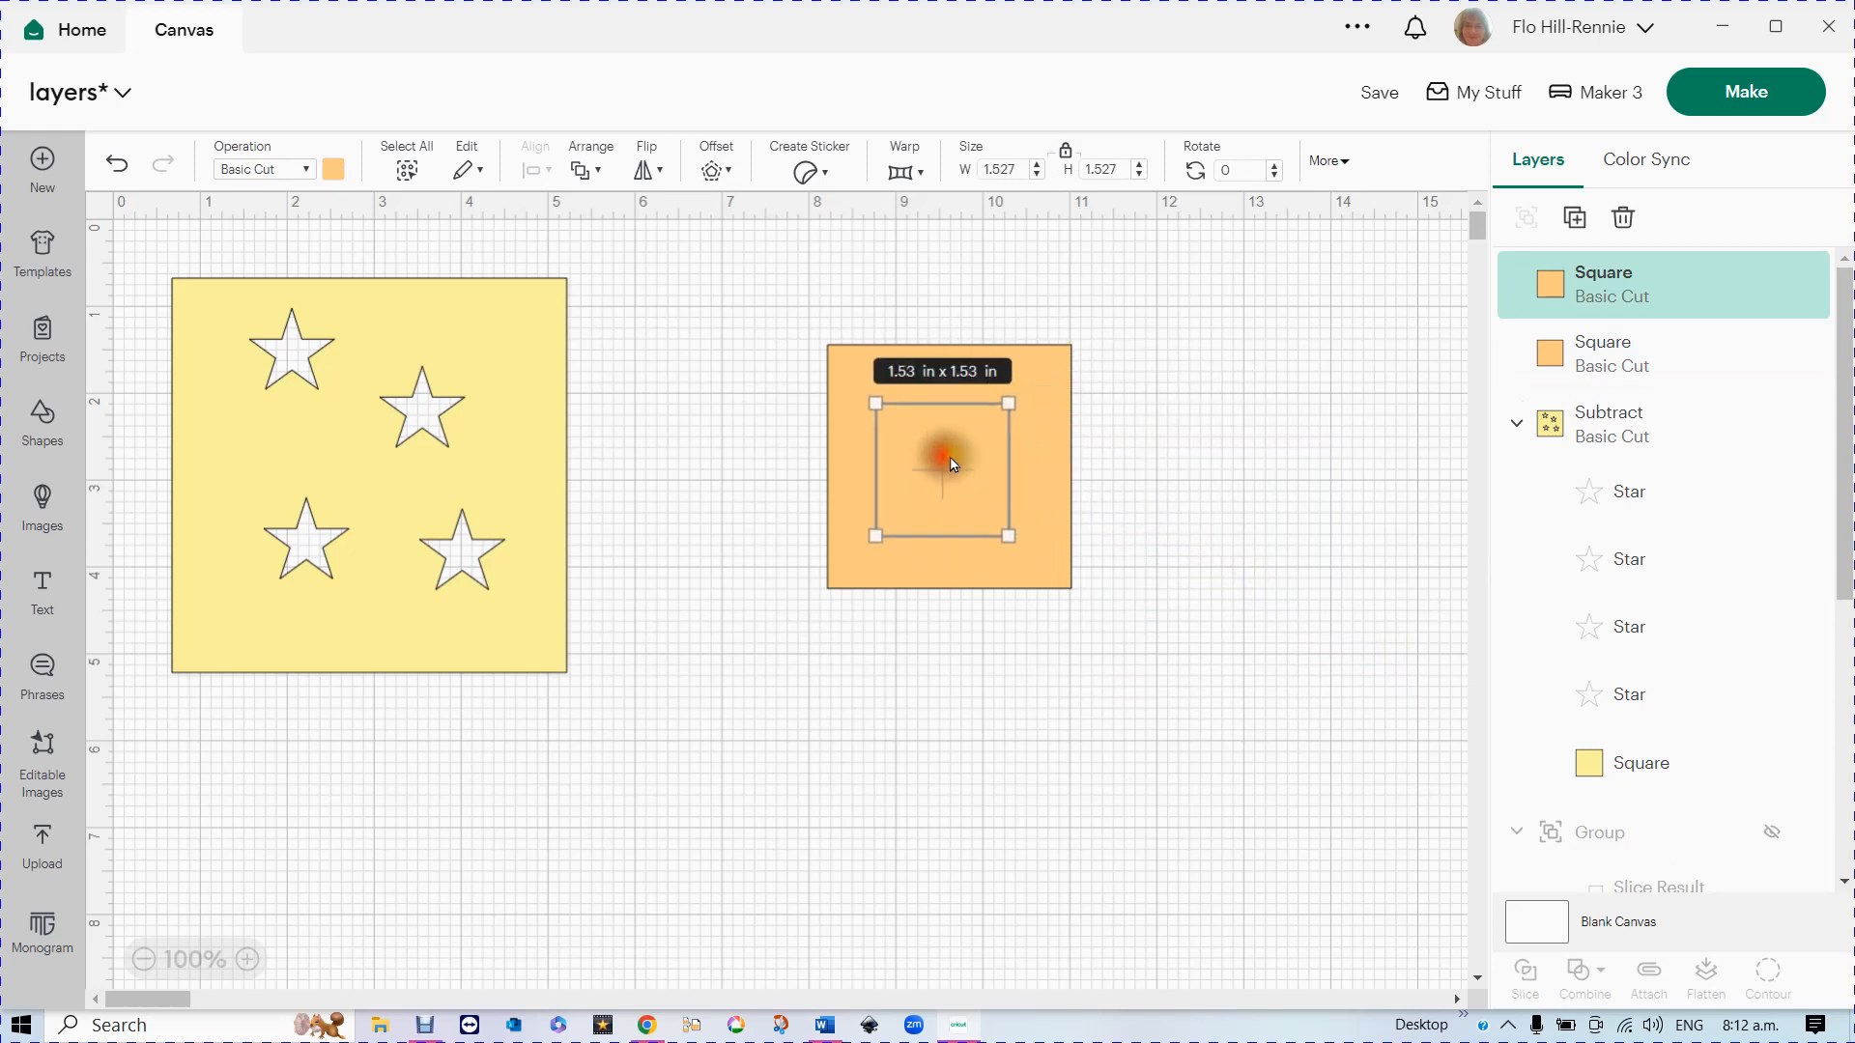
- Select both orange squares and align the small one to the center of the large one
{"action": "left_click_drag", "start_coordinate": [769, 282], "coordinate": [1159, 635]}
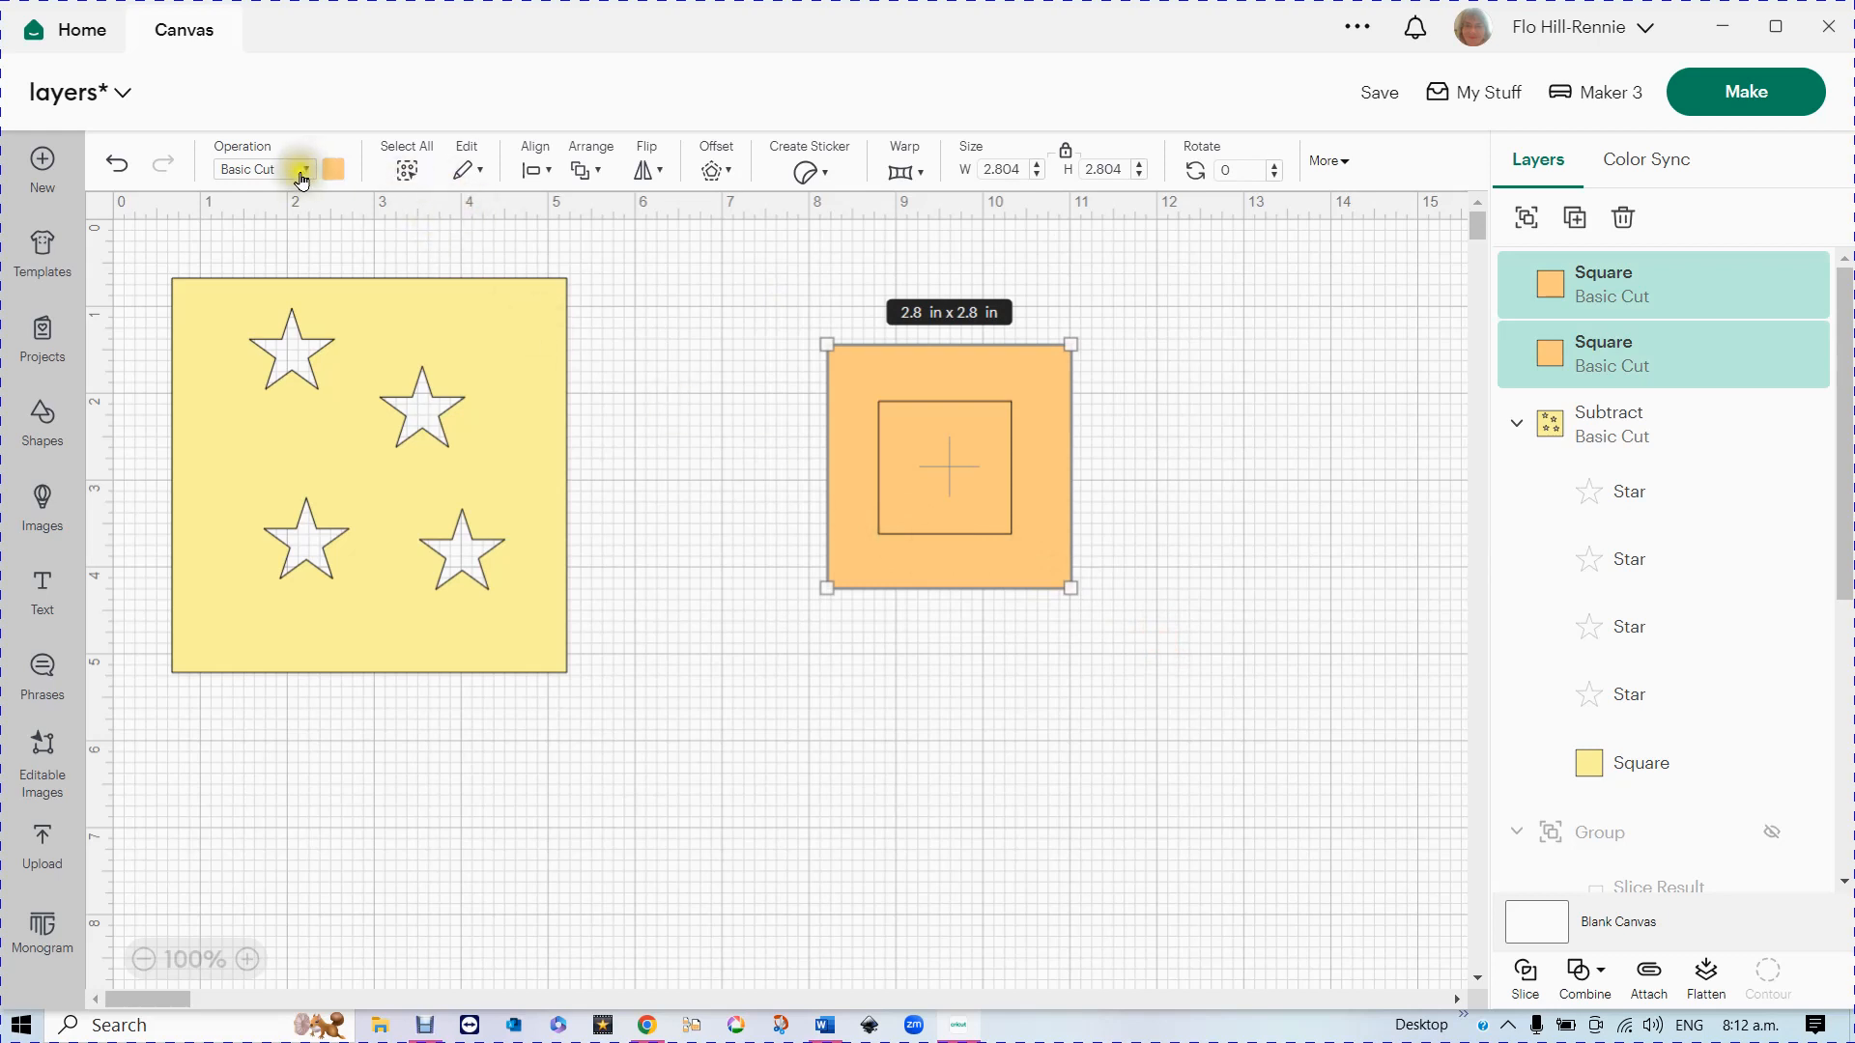
{"action": "left_click", "coordinate": [536, 172]}
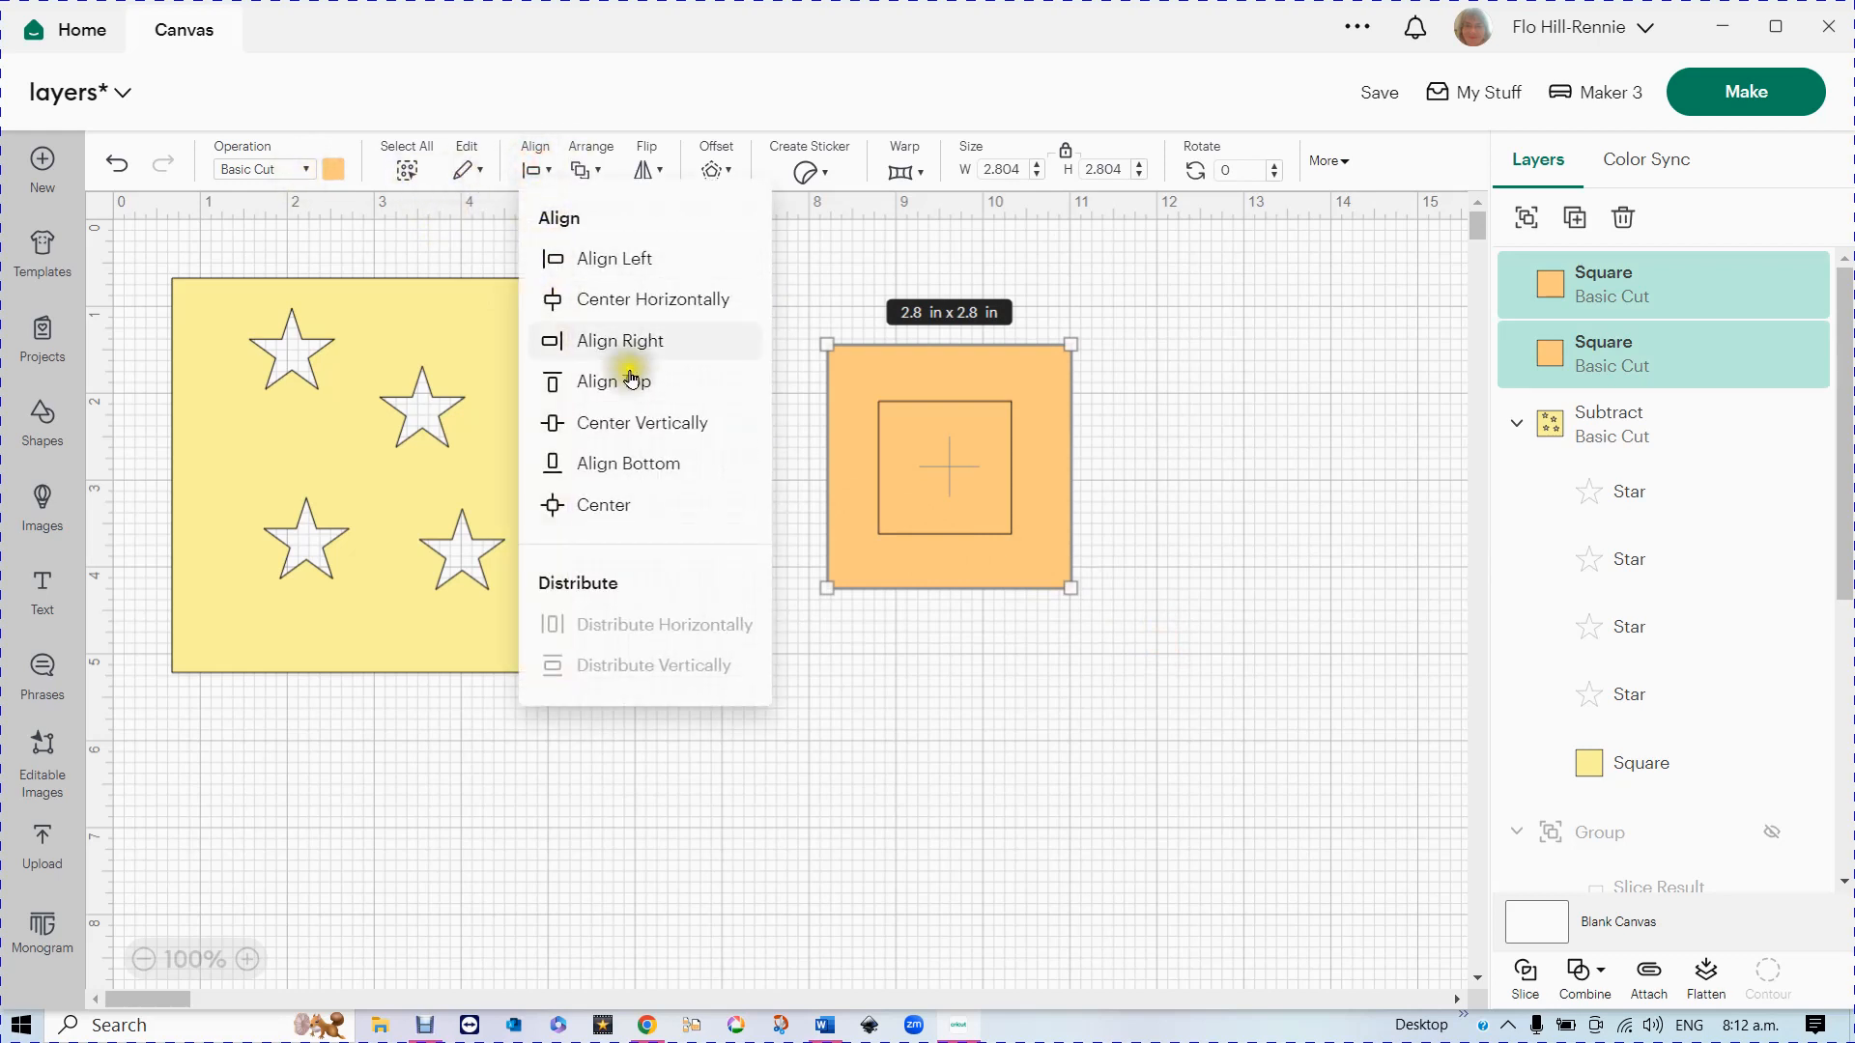
{"action": "left_click", "coordinate": [588, 506]}
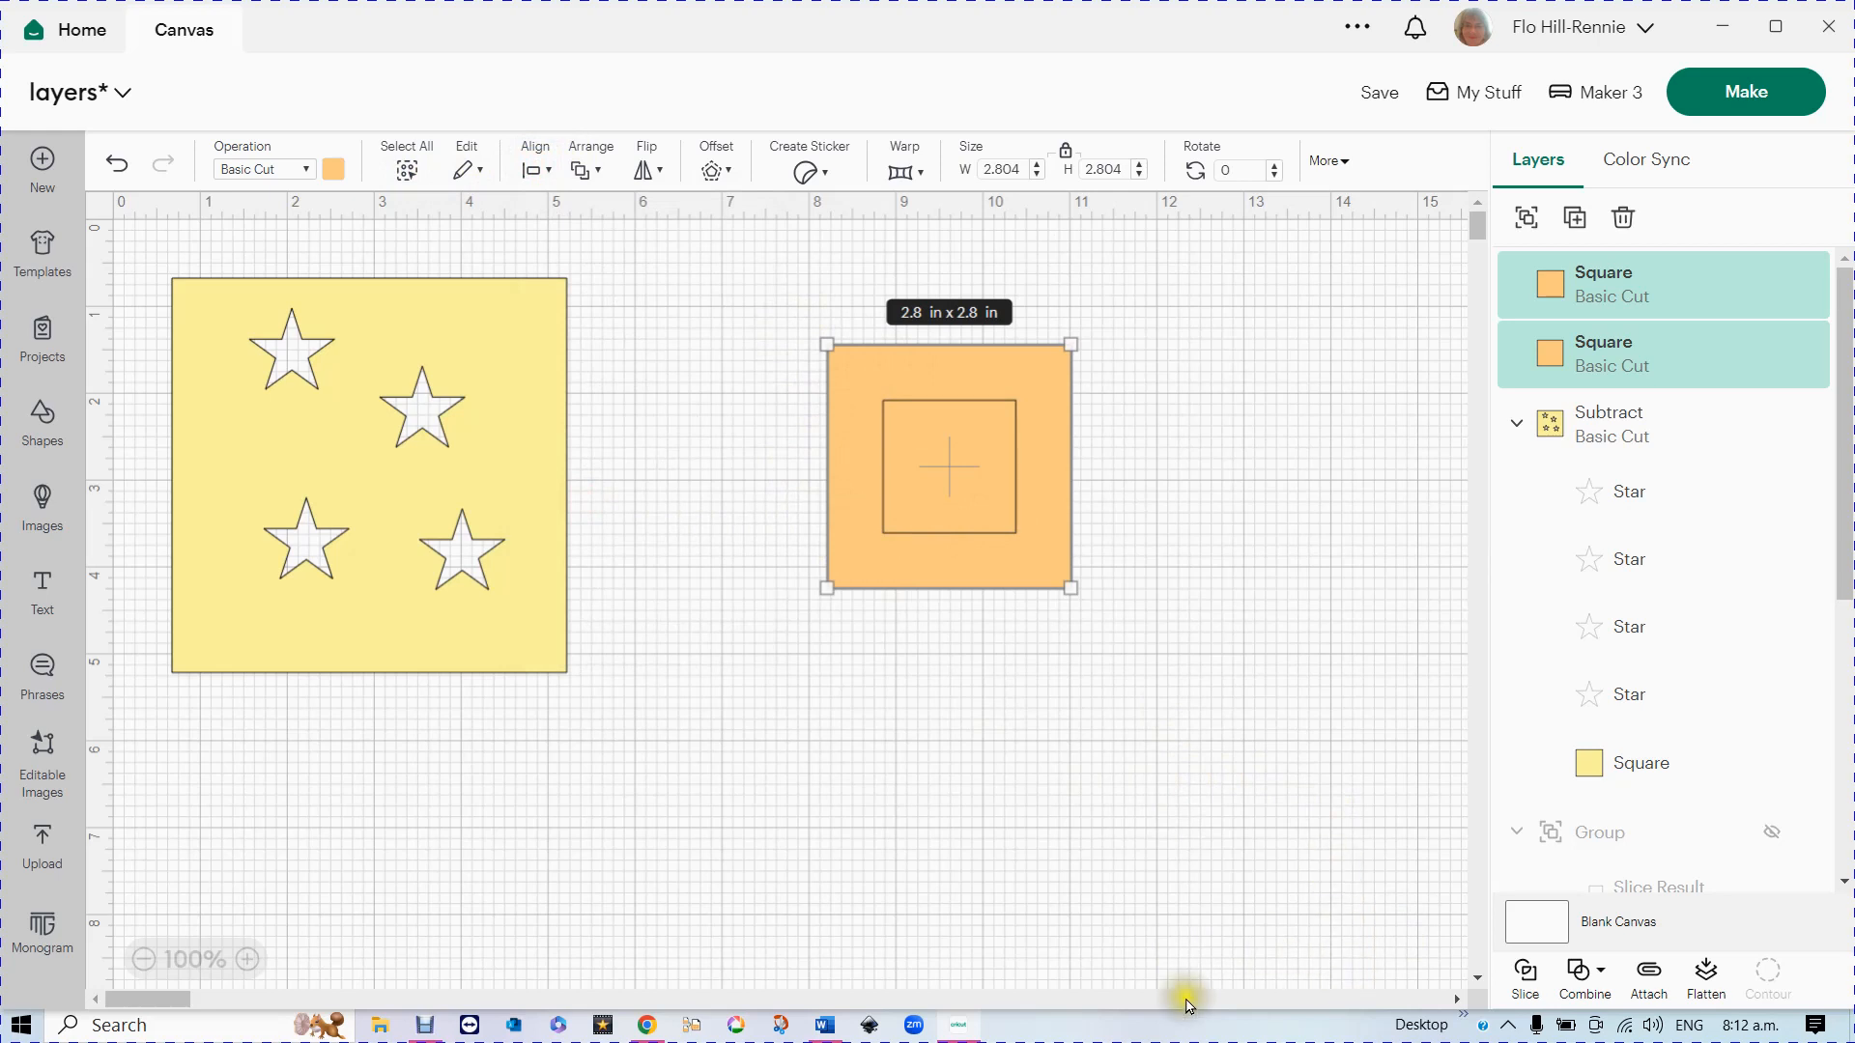
- Intersect the two centered orange squares and undo the Intersect
{"action": "left_click", "coordinate": [1582, 981]}
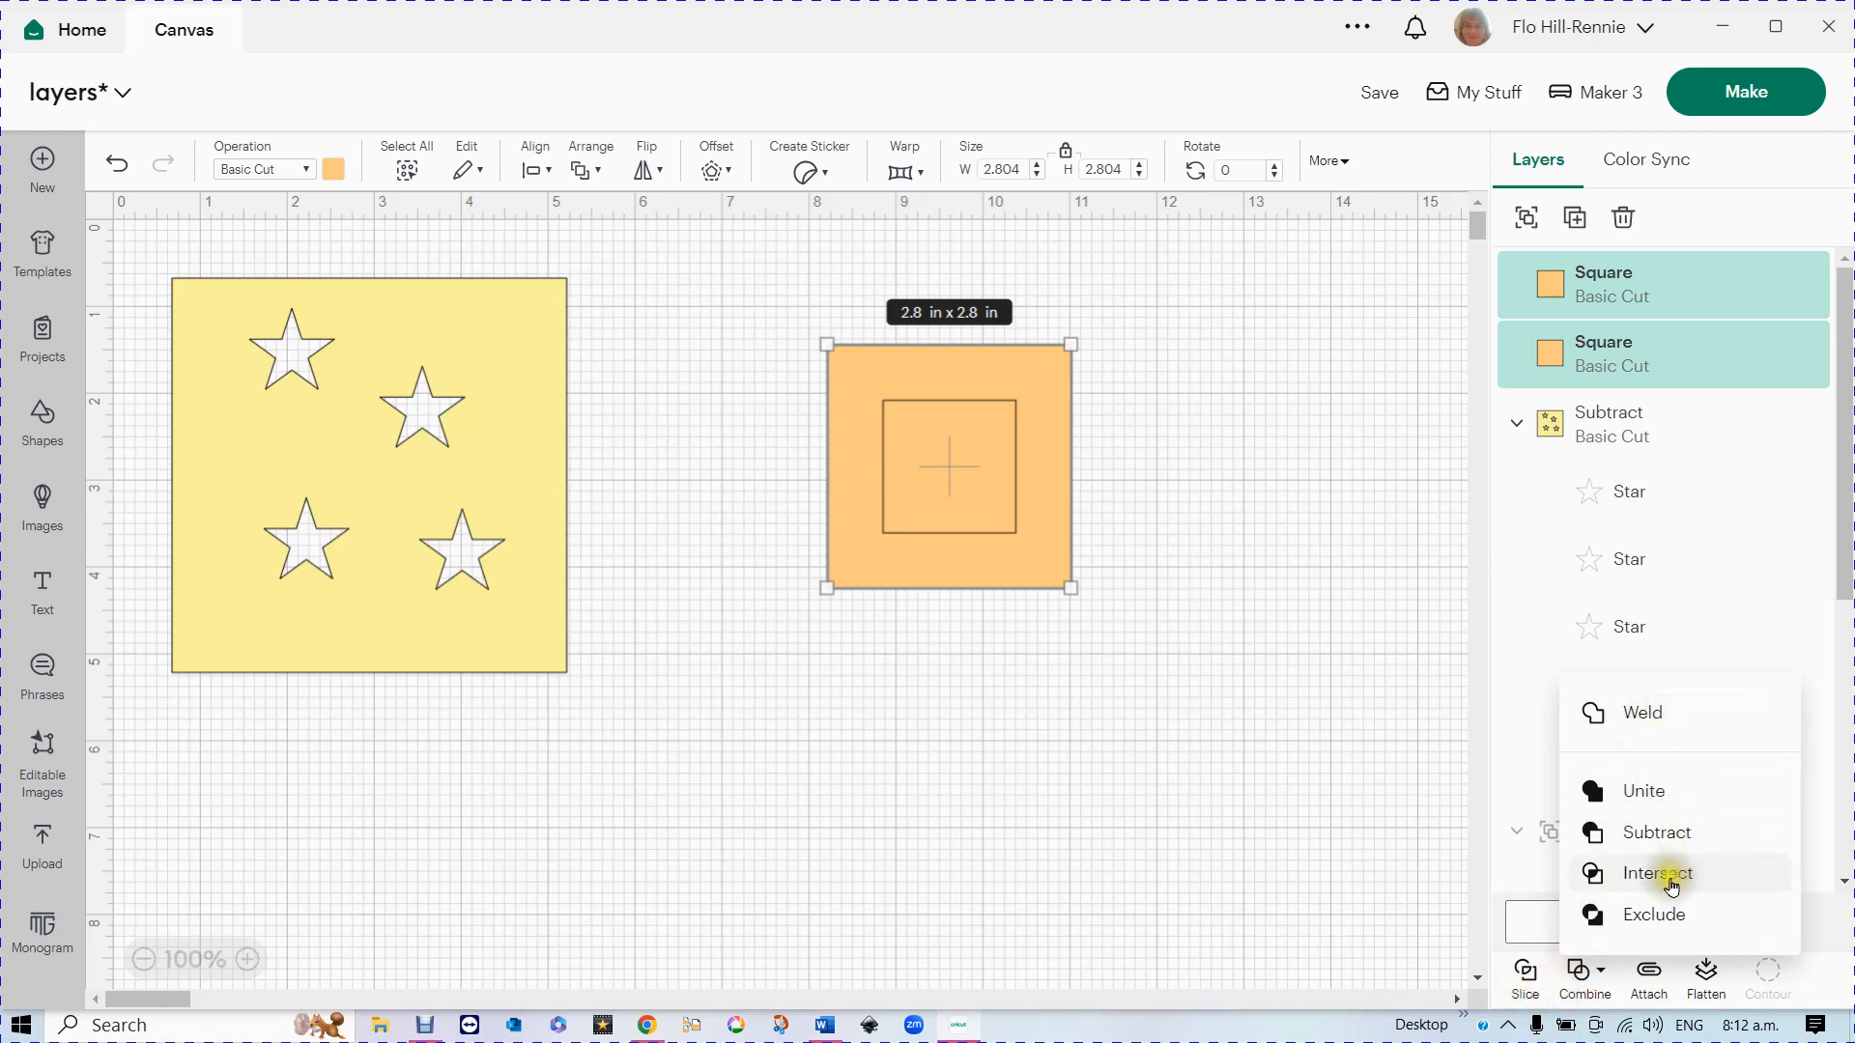
{"action": "left_click", "coordinate": [1654, 874]}
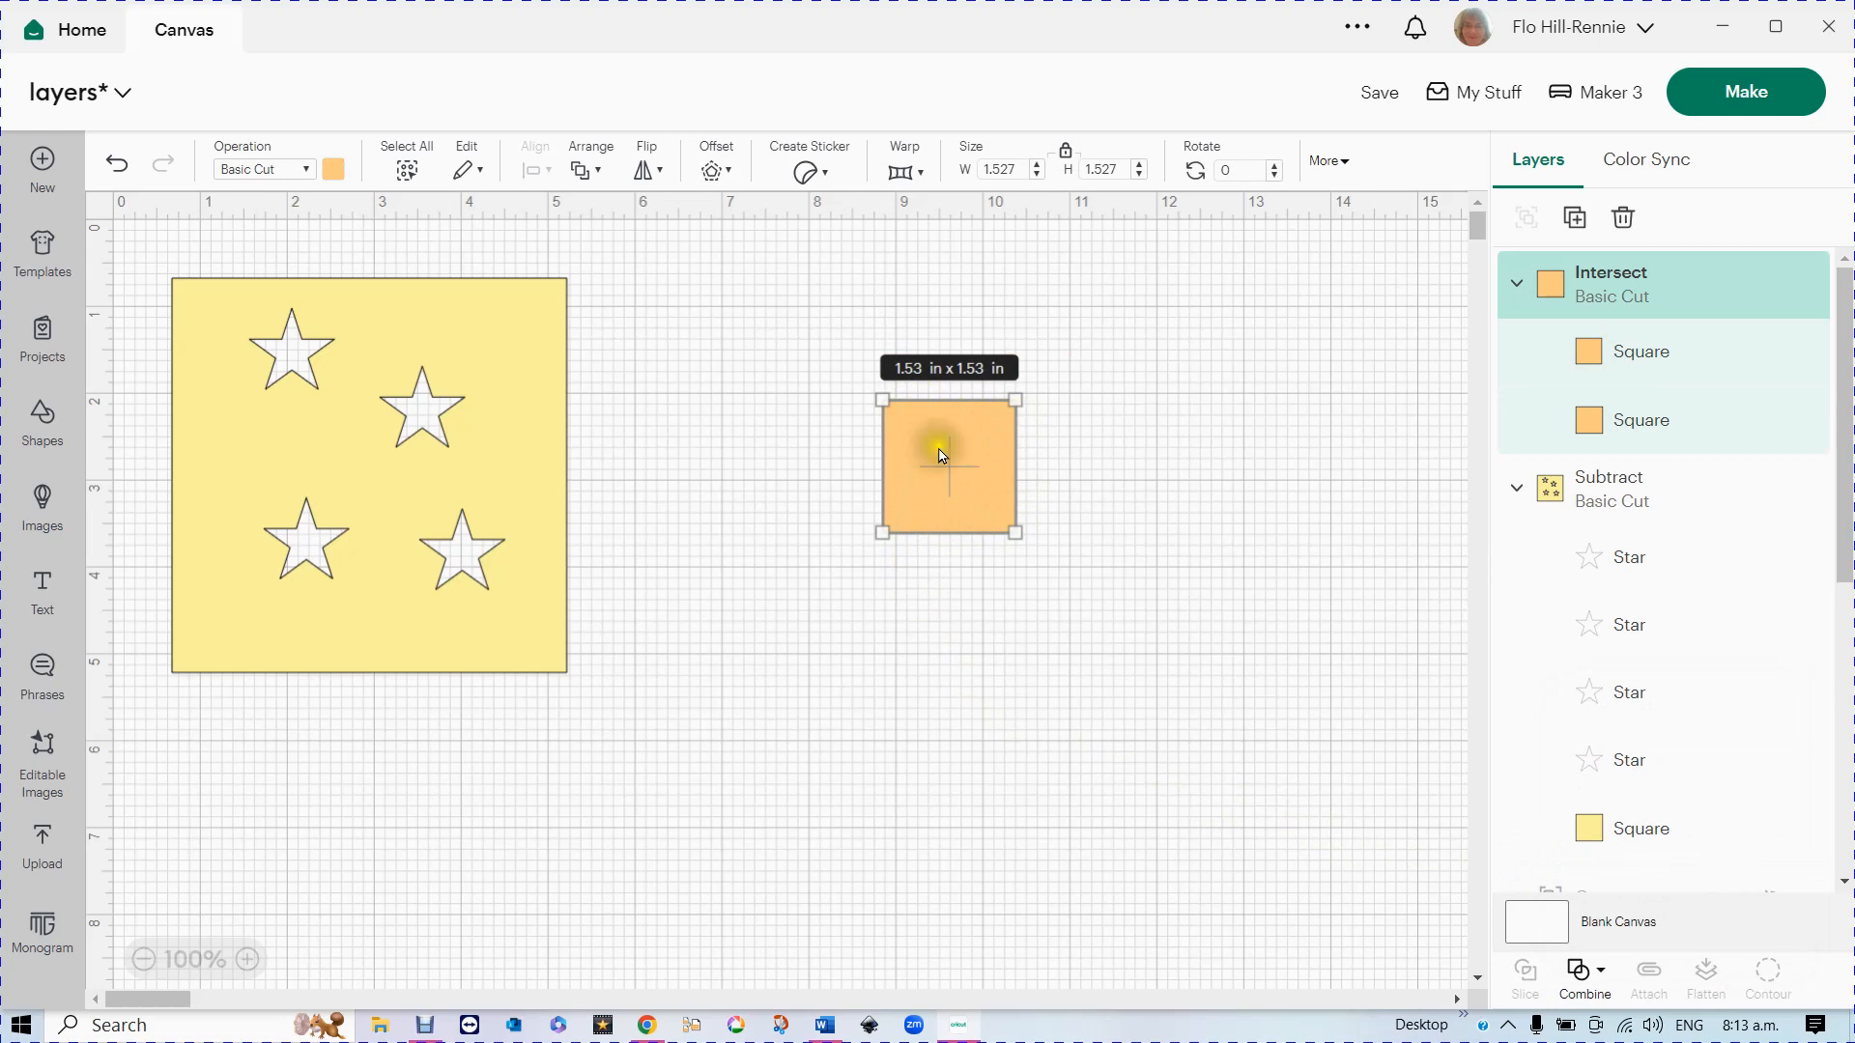
{"action": "left_click", "coordinate": [1587, 973]}
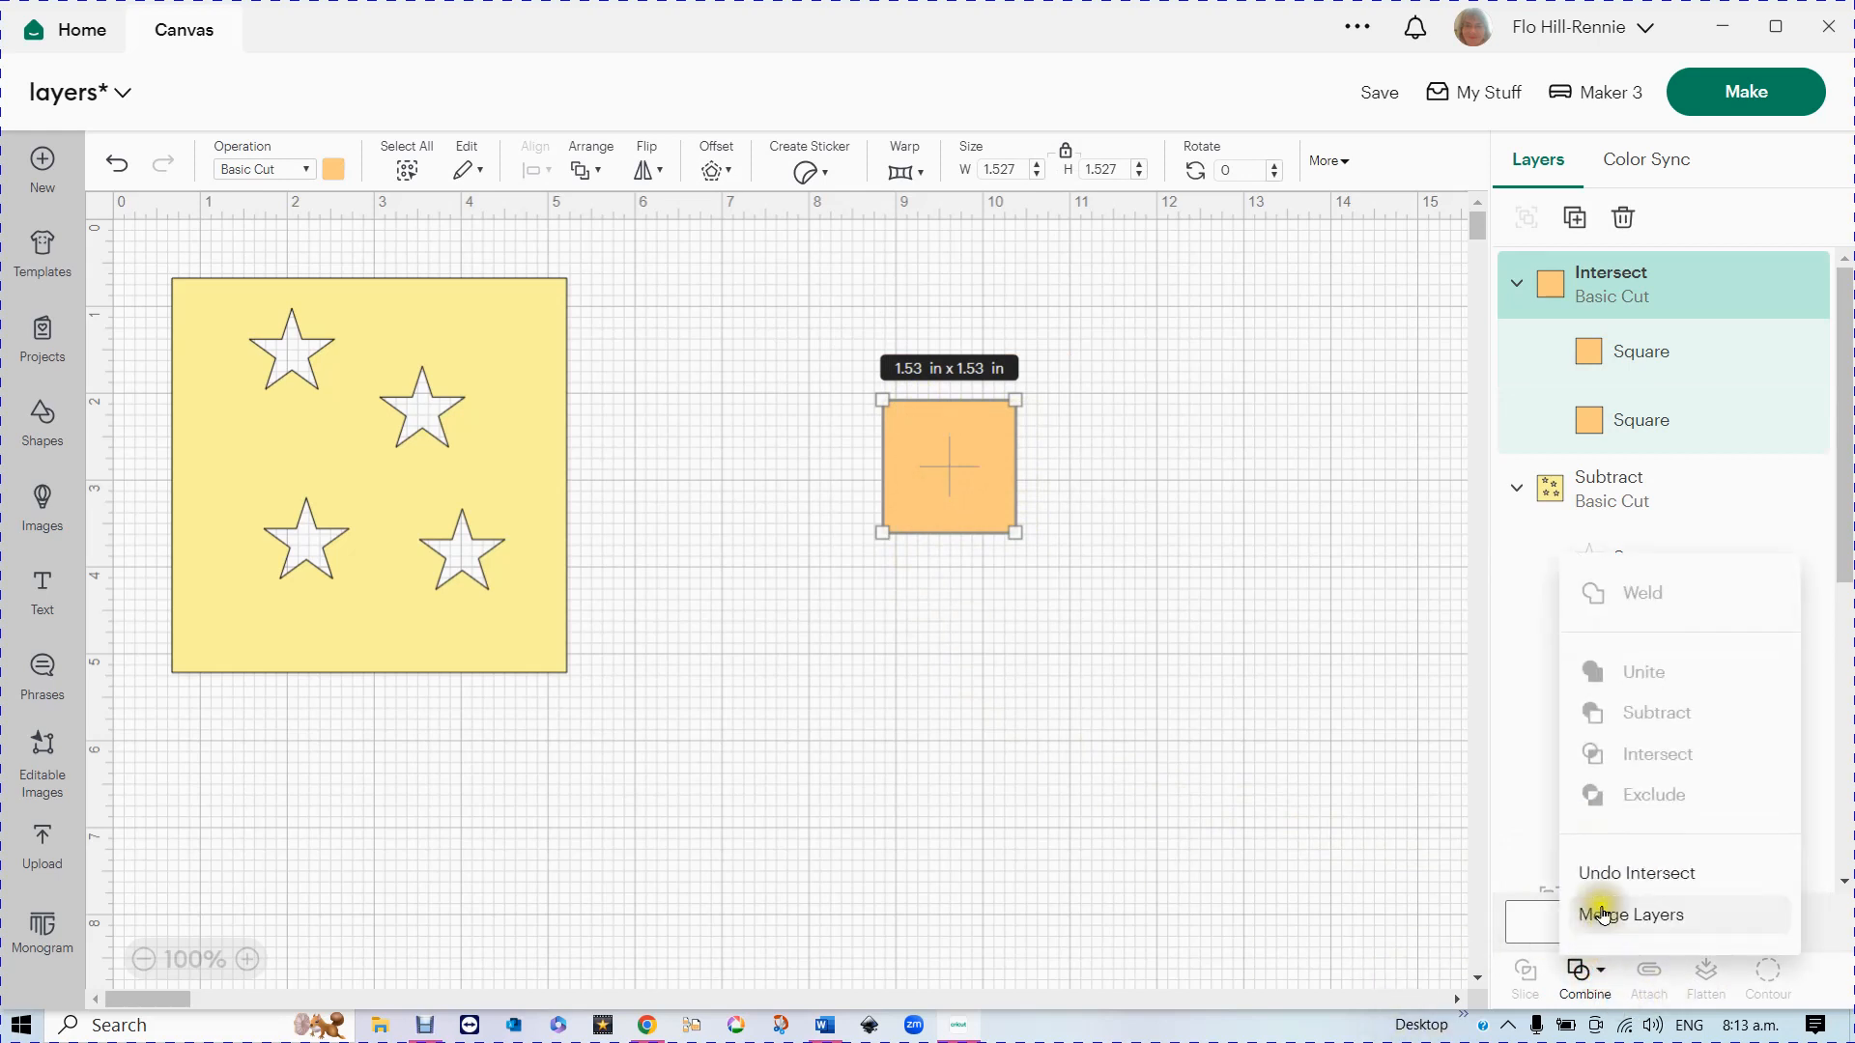
{"action": "left_click", "coordinate": [1600, 875]}
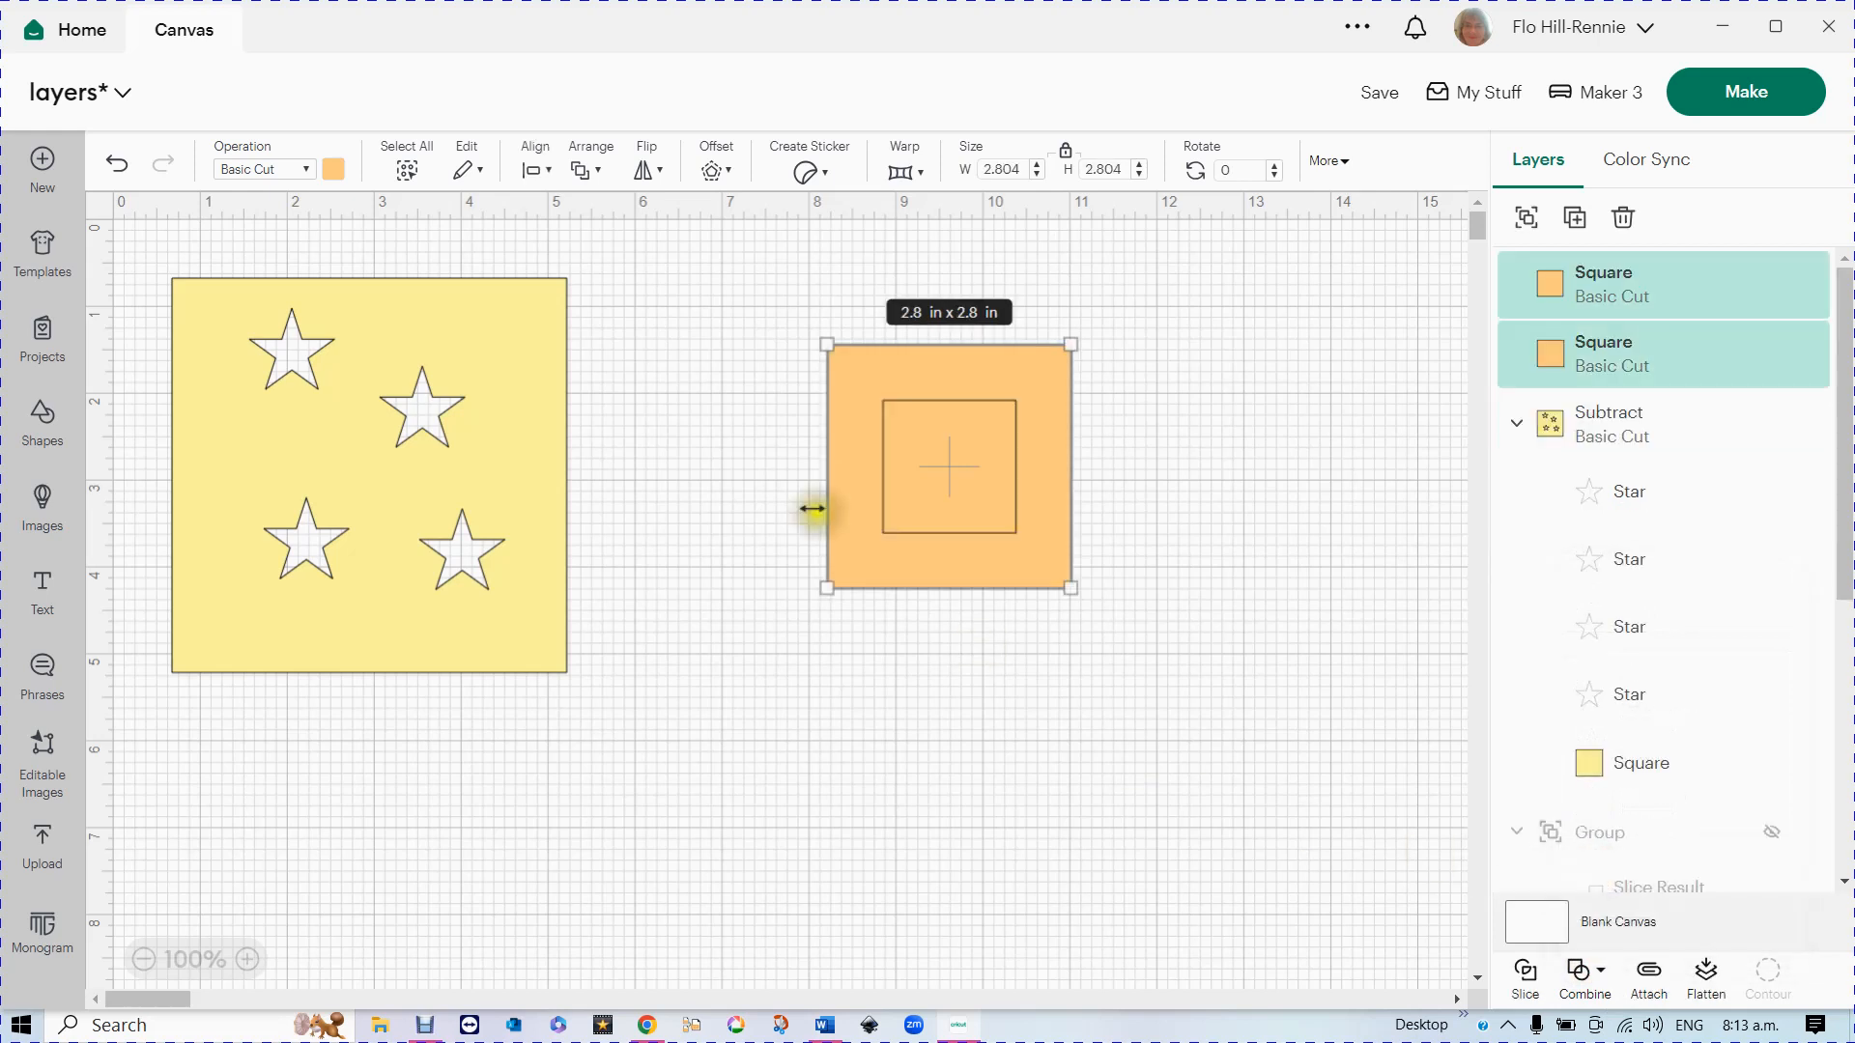
- Move the nested orange squares closer to the star-cut square, duplicate the pair, and place the copy to its right
{"action": "left_click_drag", "start_coordinate": [792, 296], "coordinate": [1184, 662]}
{"action": "left_click_drag", "start_coordinate": [952, 477], "coordinate": [813, 479]}
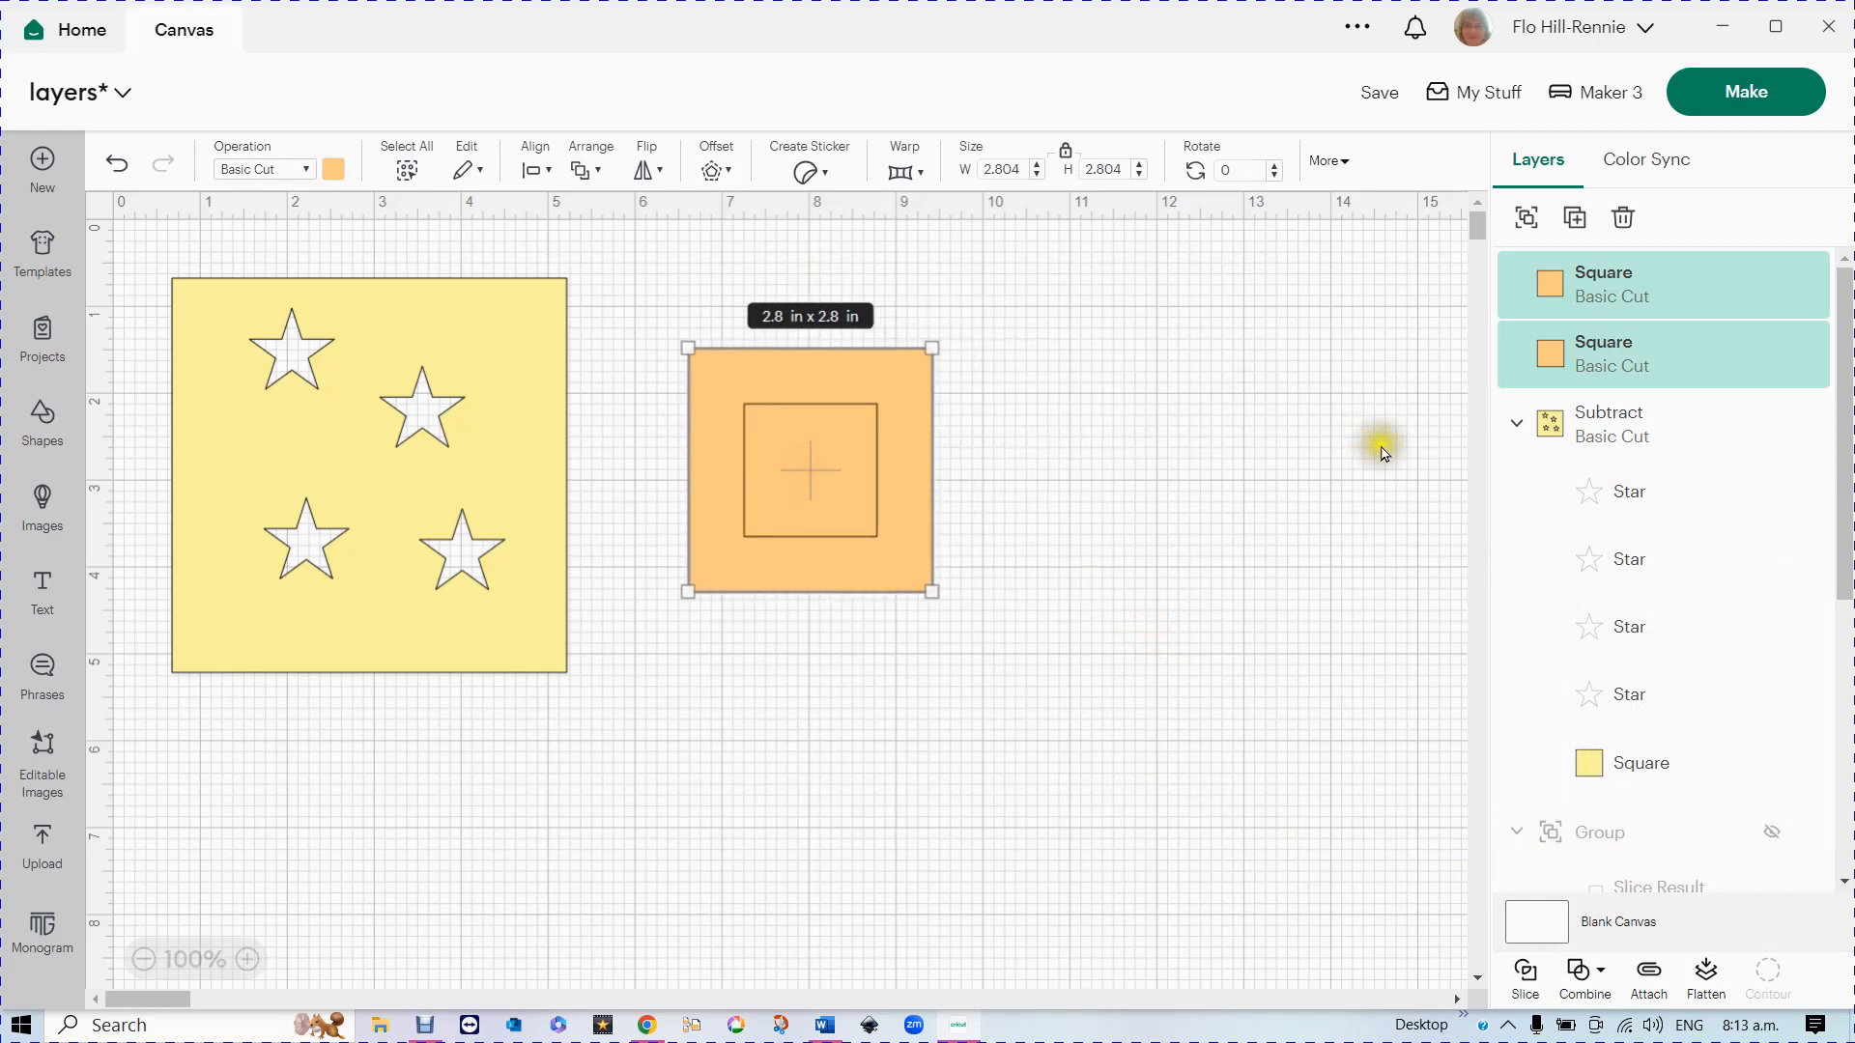
{"action": "left_click", "coordinate": [1573, 220]}
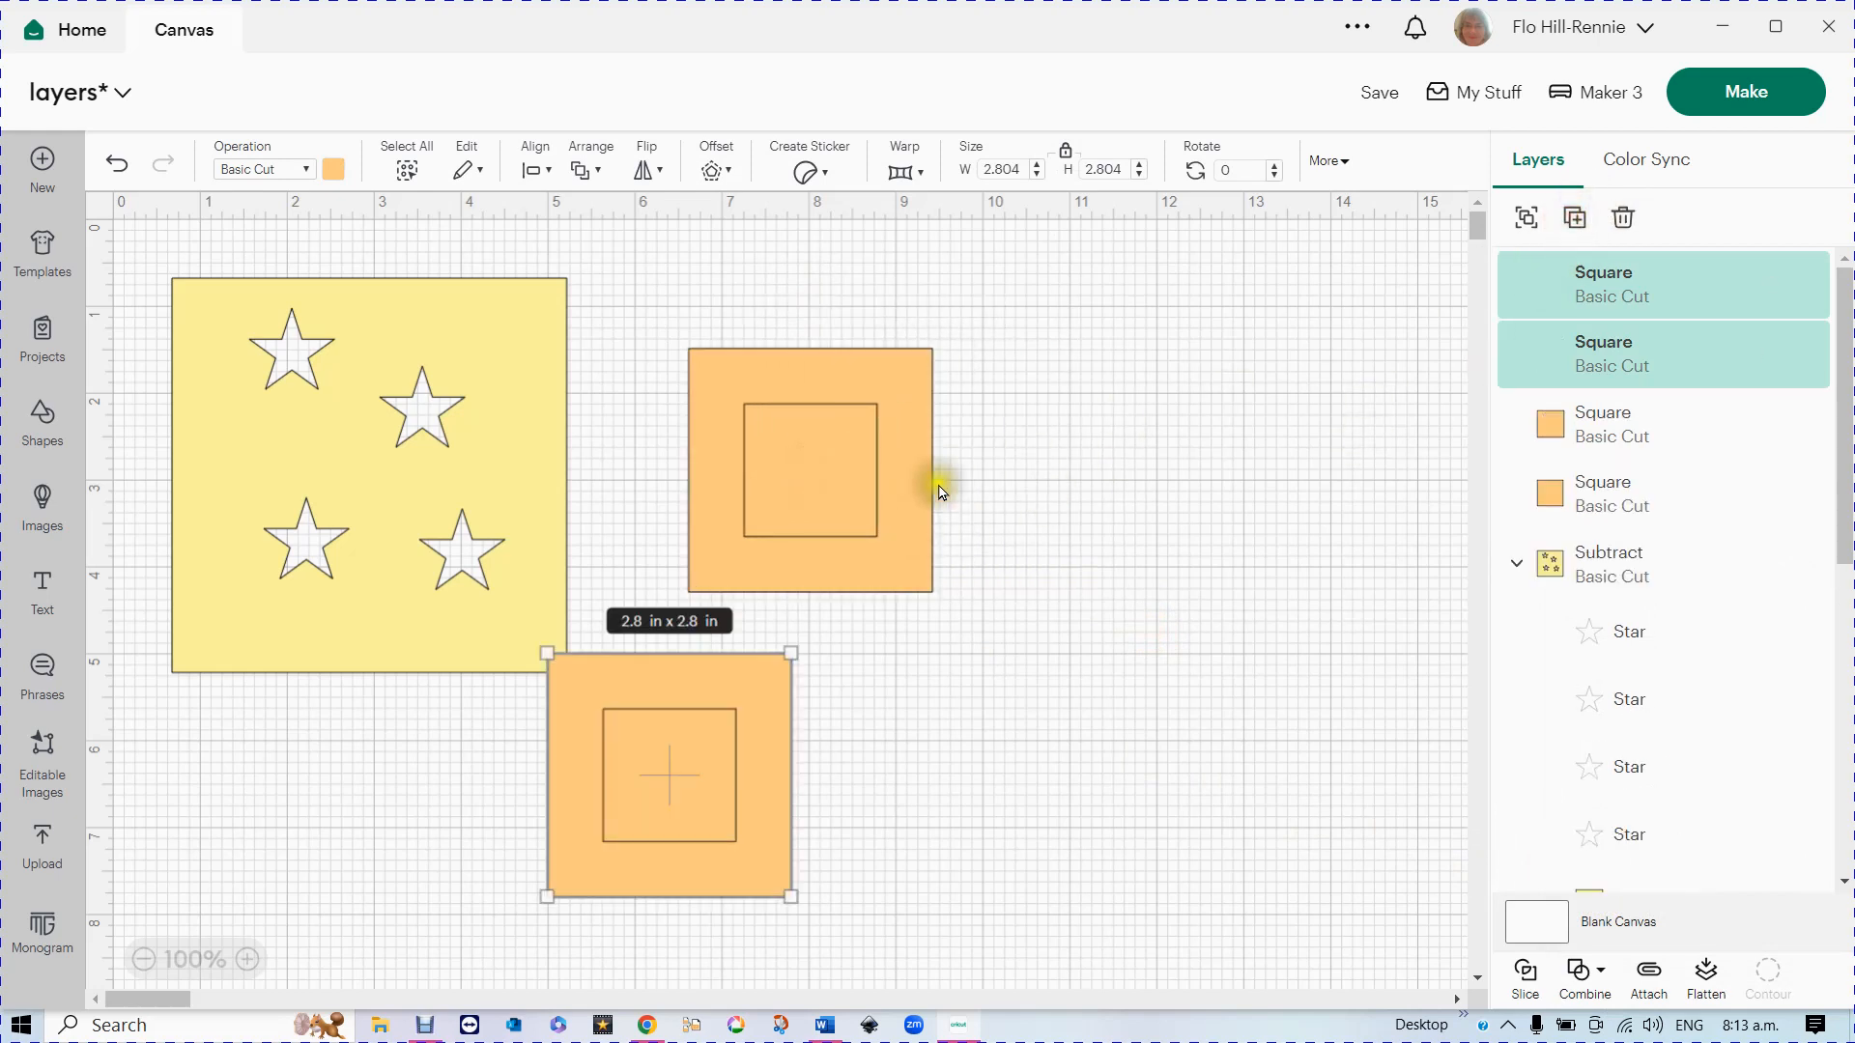
{"action": "left_click_drag", "start_coordinate": [678, 778], "coordinate": [1163, 469]}
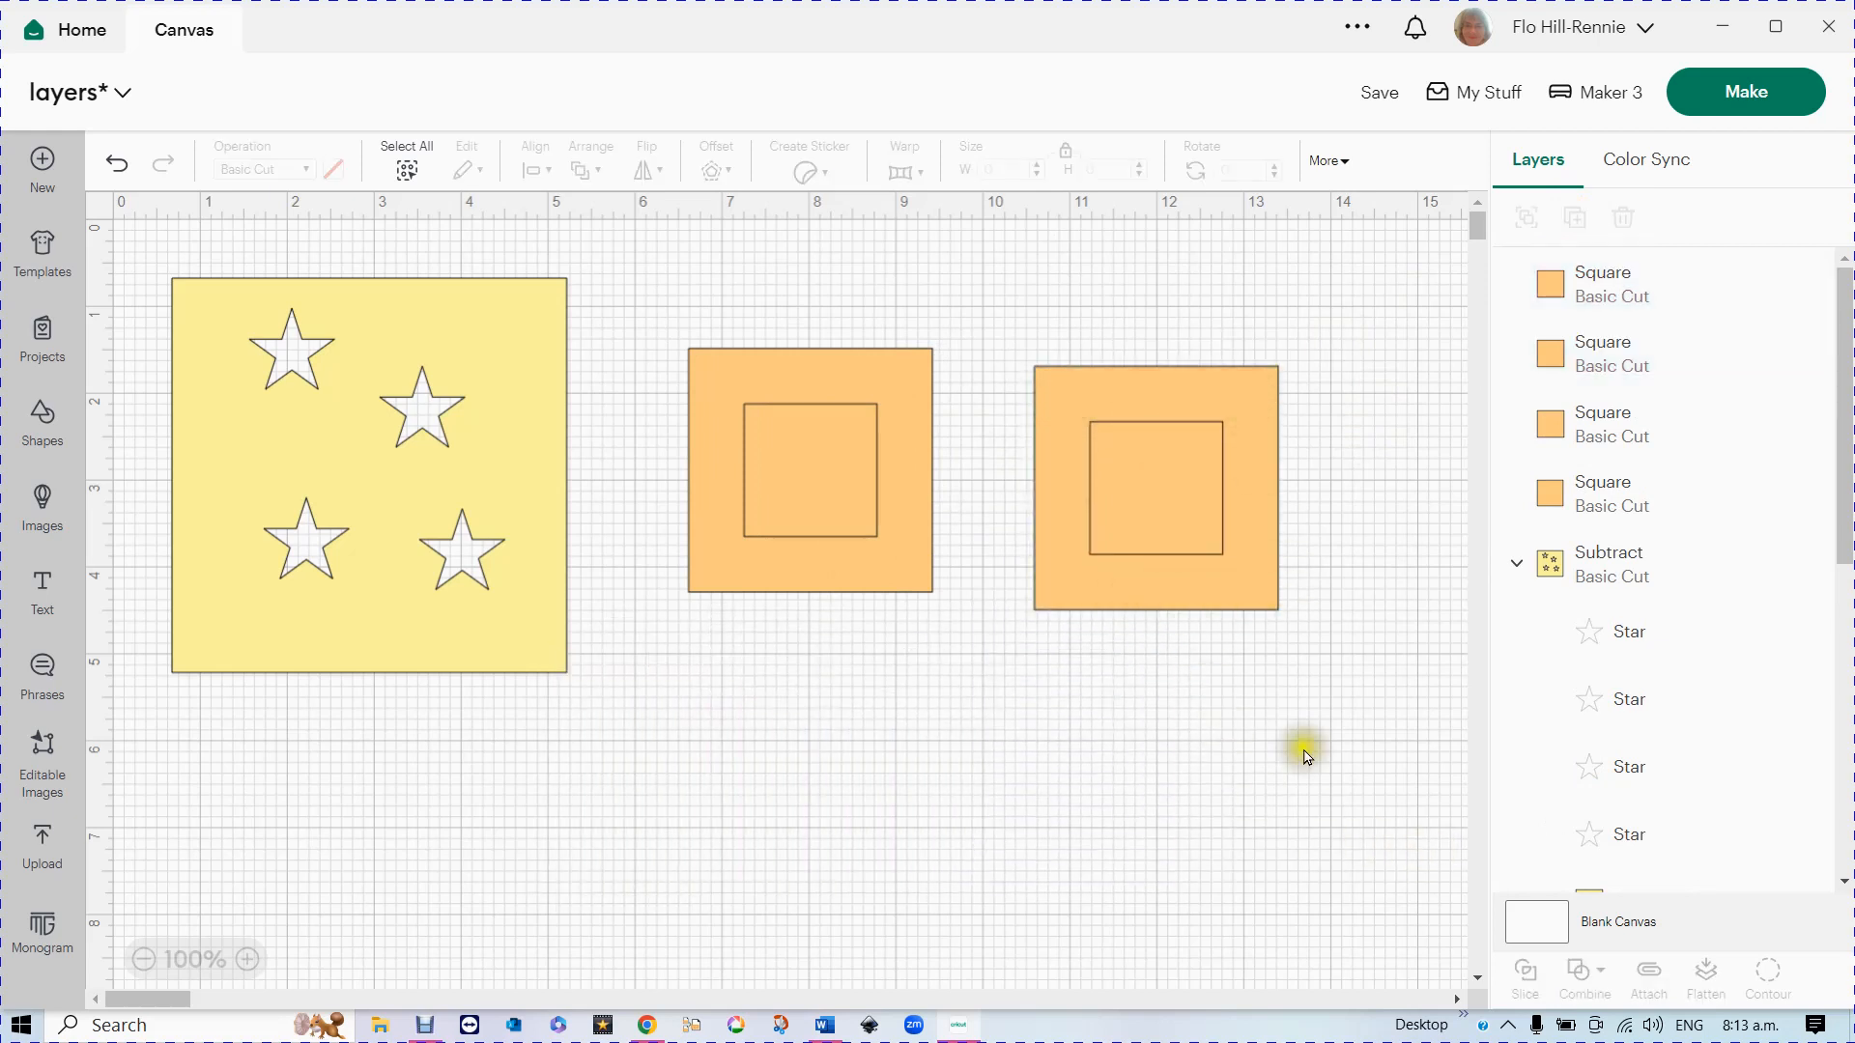
- Slice the duplicated pair of nested squares and pull both small square pieces out below the frame
{"action": "left_click_drag", "start_coordinate": [1019, 307], "coordinate": [1333, 754]}
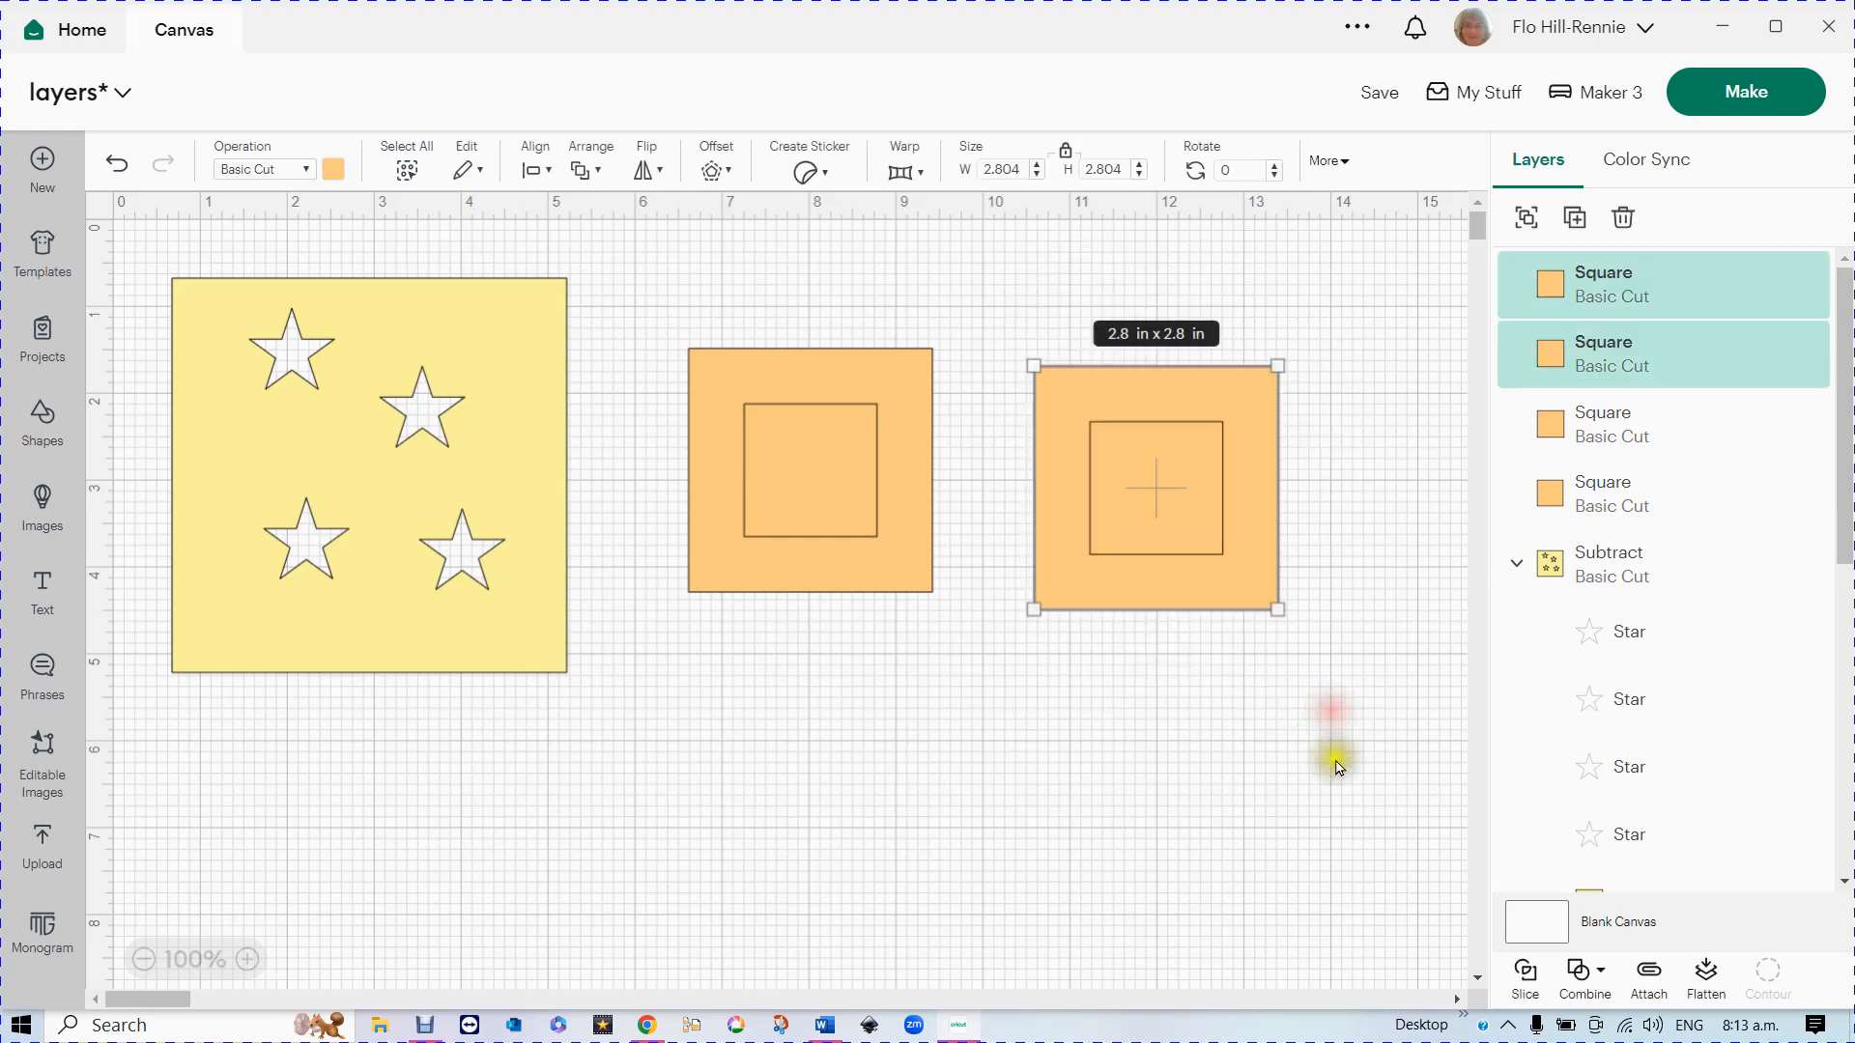
{"action": "left_click", "coordinate": [1529, 980]}
{"action": "left_click_drag", "start_coordinate": [1180, 488], "coordinate": [1219, 763]}
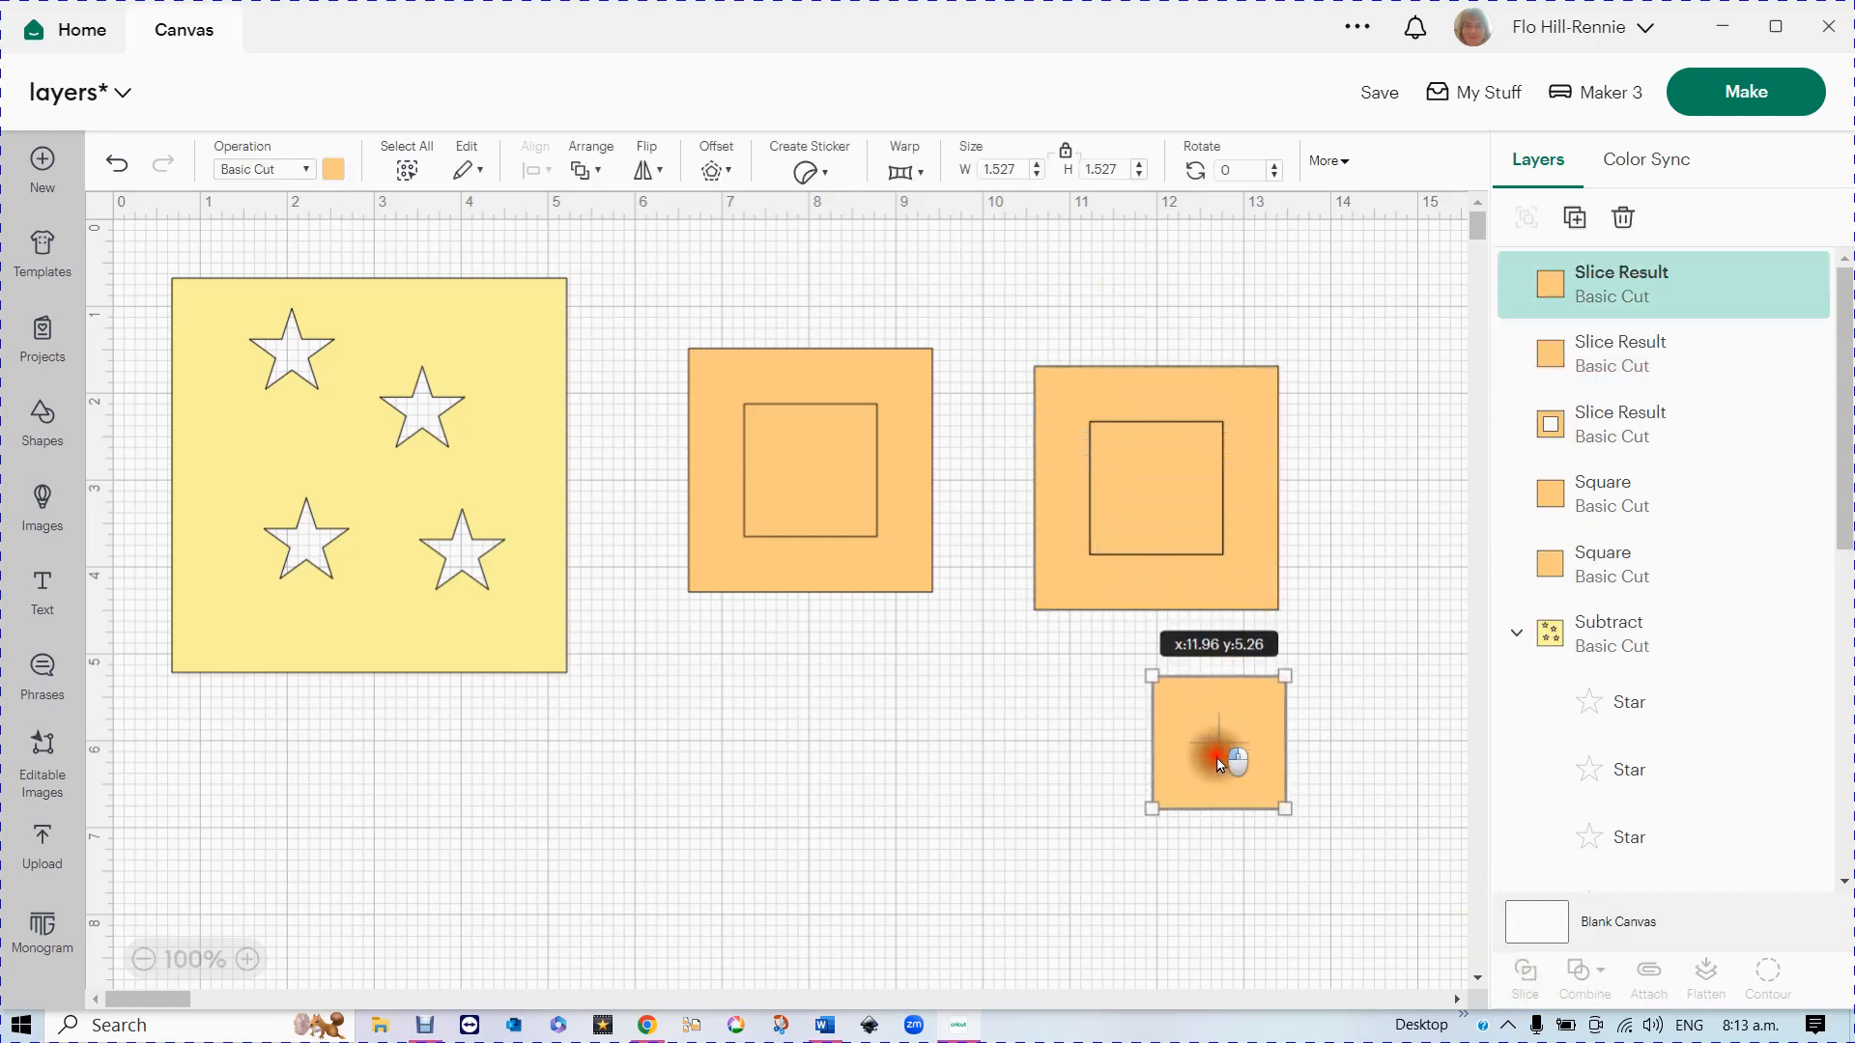
{"action": "left_click_drag", "start_coordinate": [1154, 522], "coordinate": [1118, 765]}
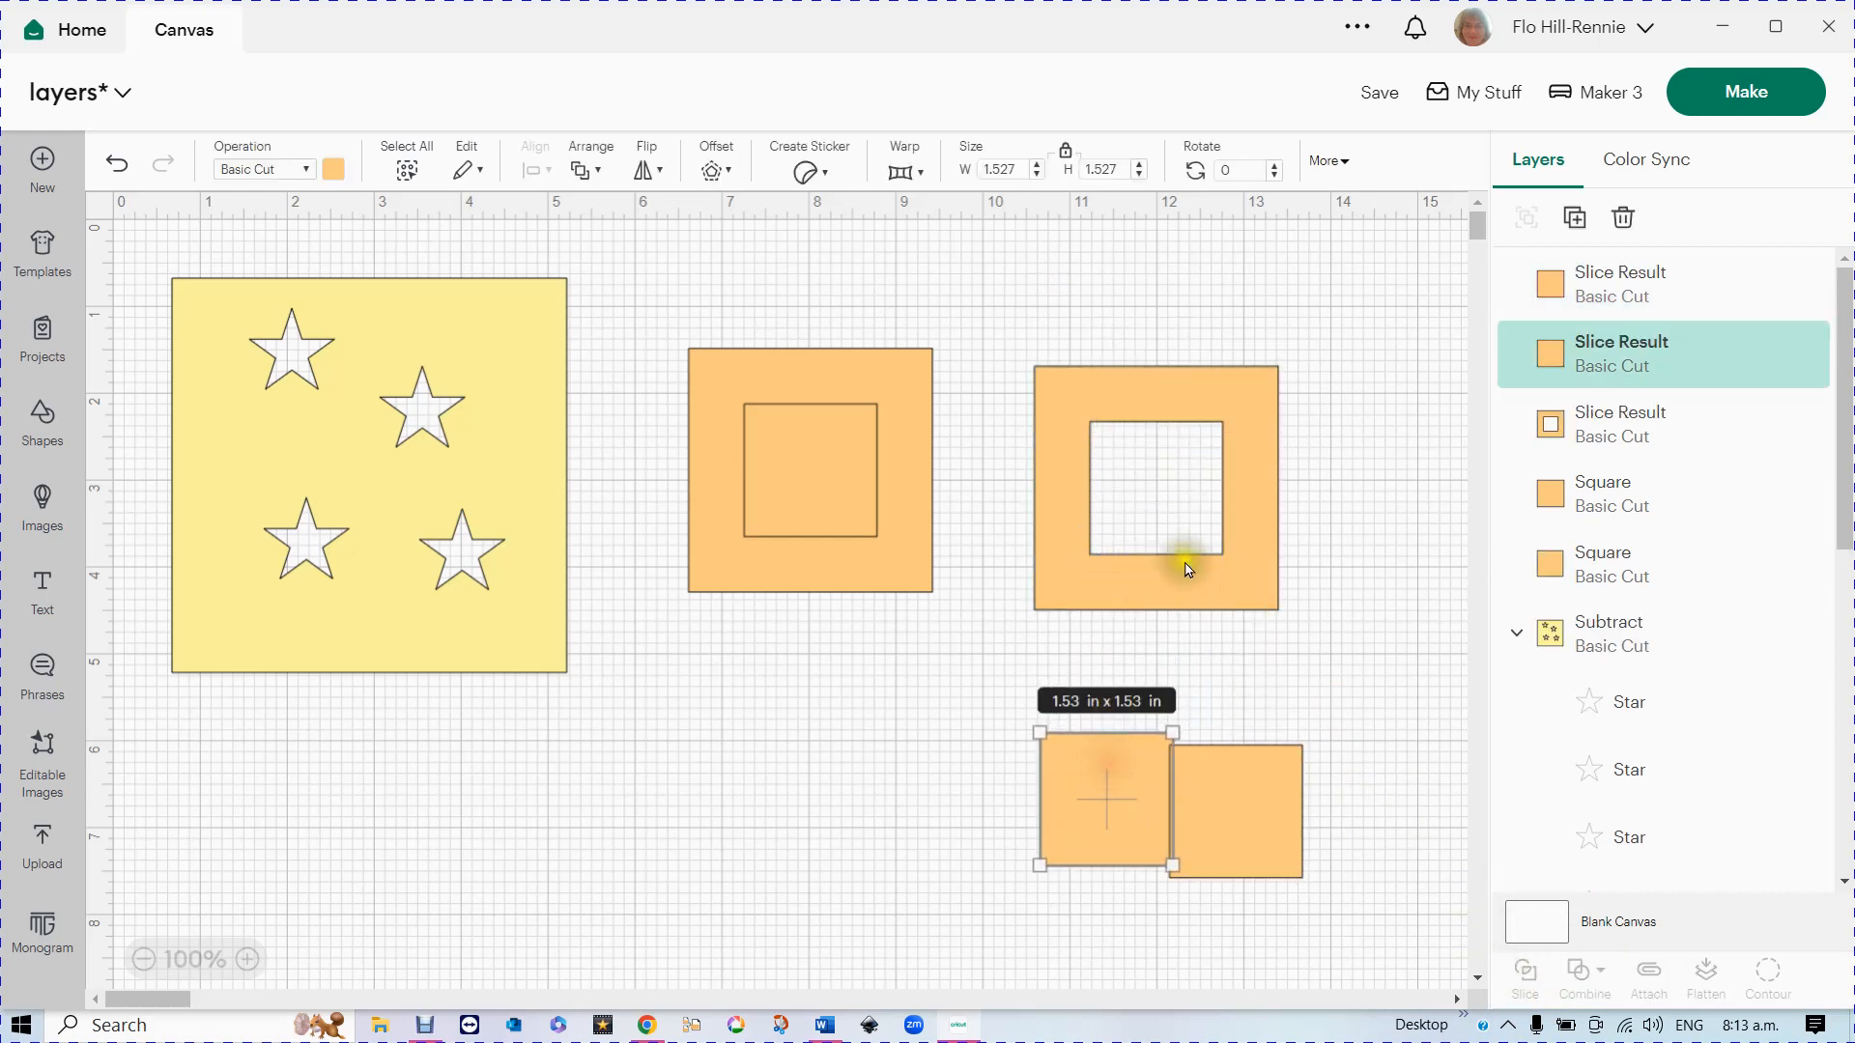
- Shift the sliced frame to the right, fit one small square back into its opening, and reposition the other below
{"action": "left_click_drag", "start_coordinate": [1187, 570], "coordinate": [1250, 562]}
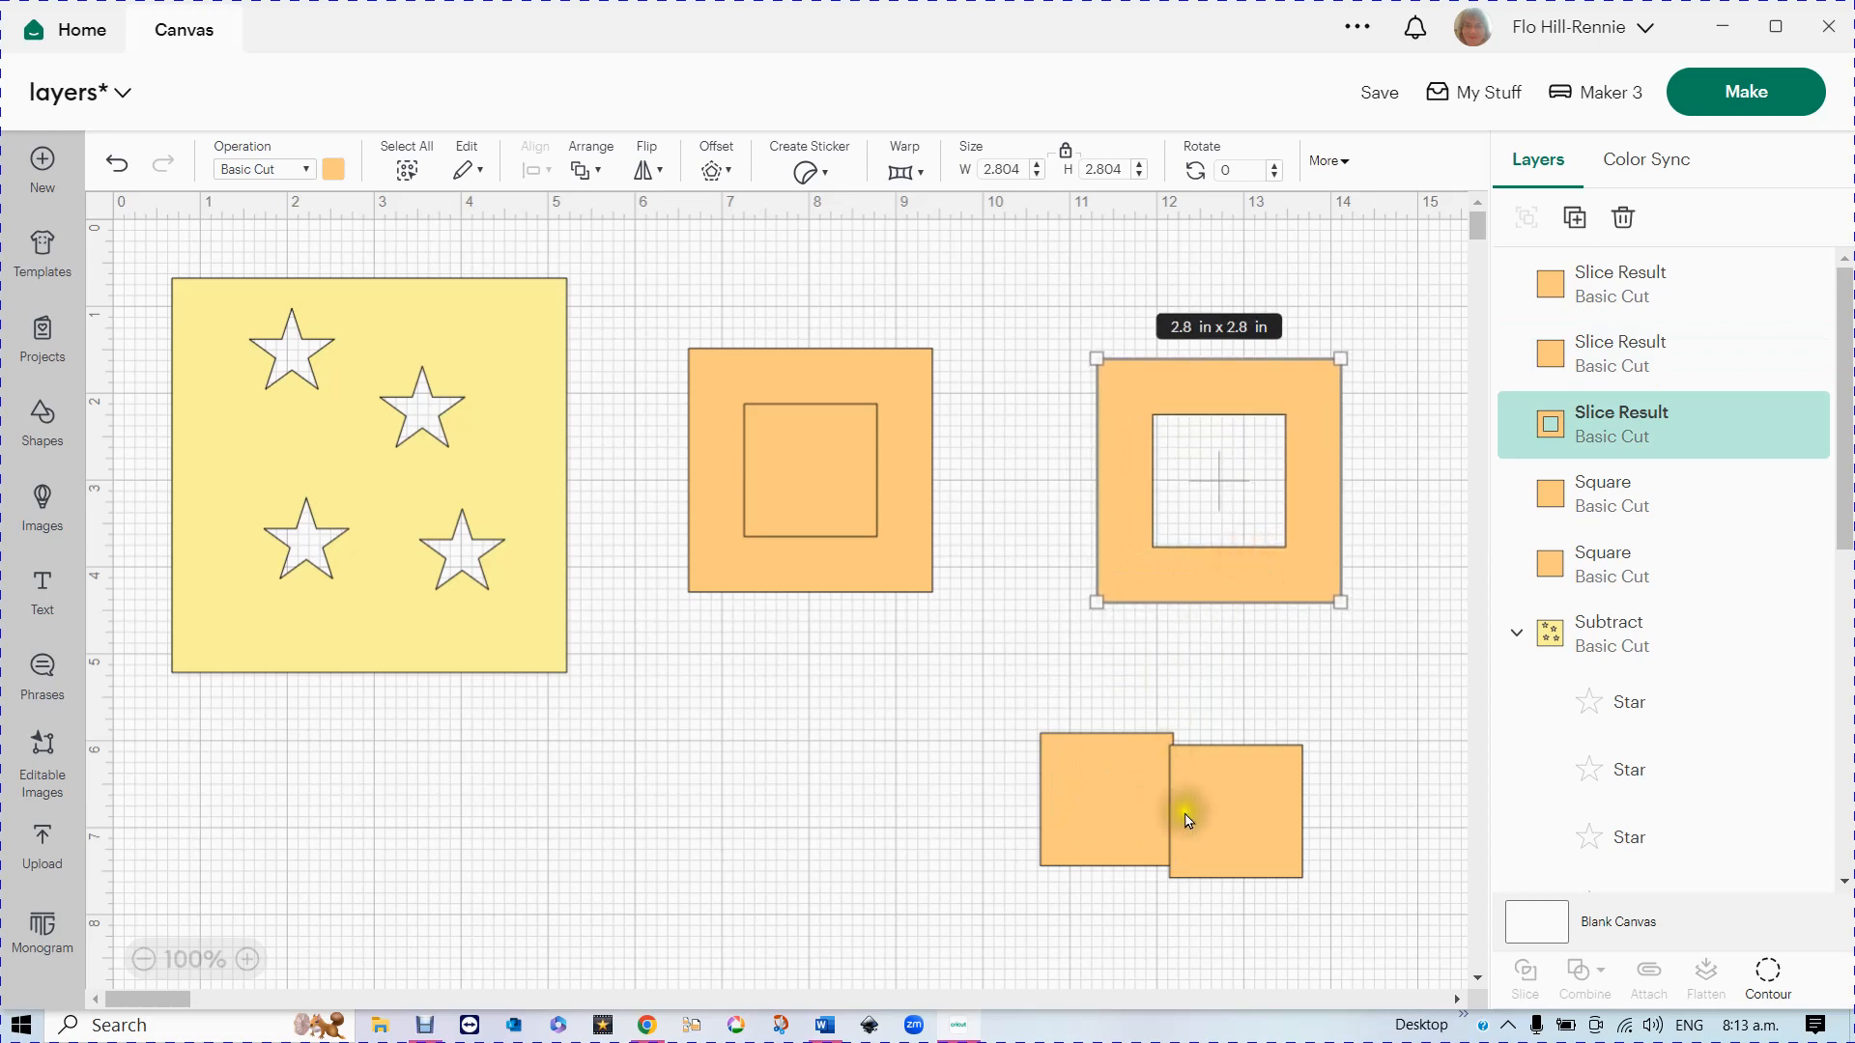
{"action": "left_click_drag", "start_coordinate": [1187, 820], "coordinate": [1201, 489]}
{"action": "left_click_drag", "start_coordinate": [1096, 826], "coordinate": [1185, 832]}
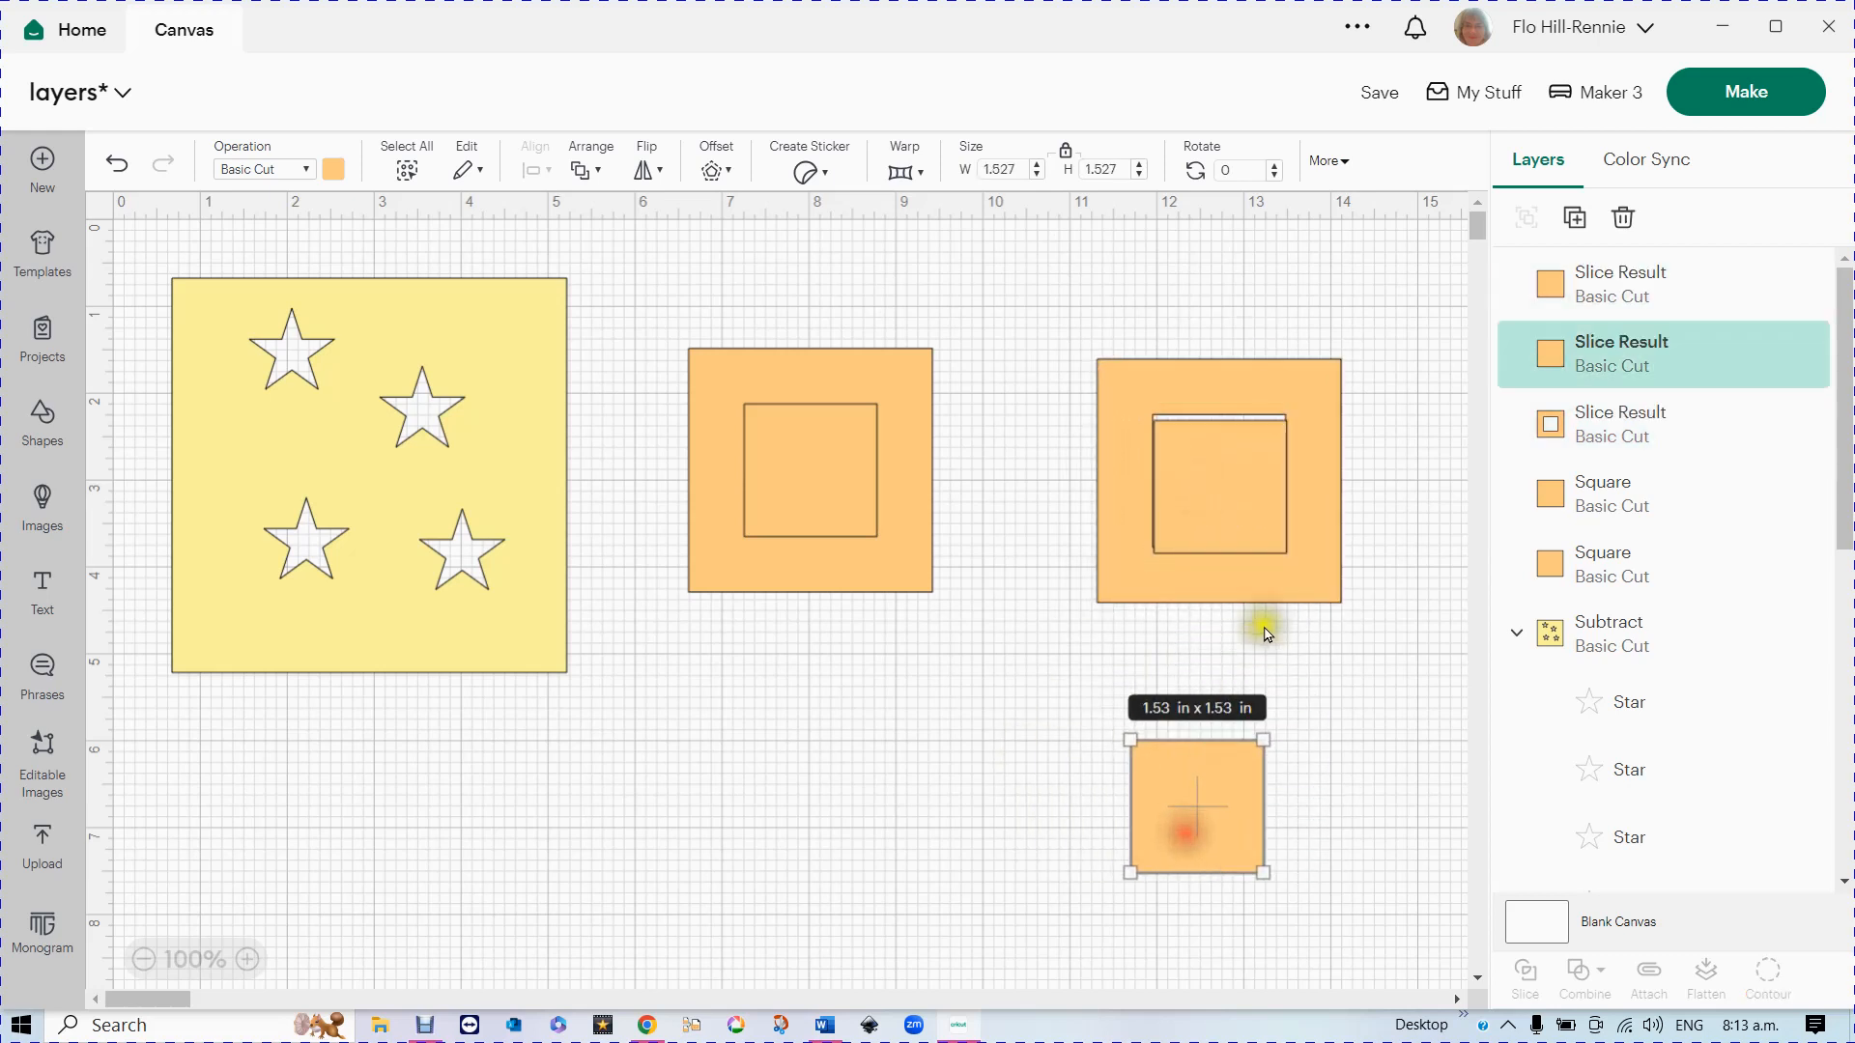
- Pull the small square out over the sliced frame's lower-right corner and send the middle pair's inner square to the back
{"action": "left_click_drag", "start_coordinate": [1258, 530], "coordinate": [1296, 640]}
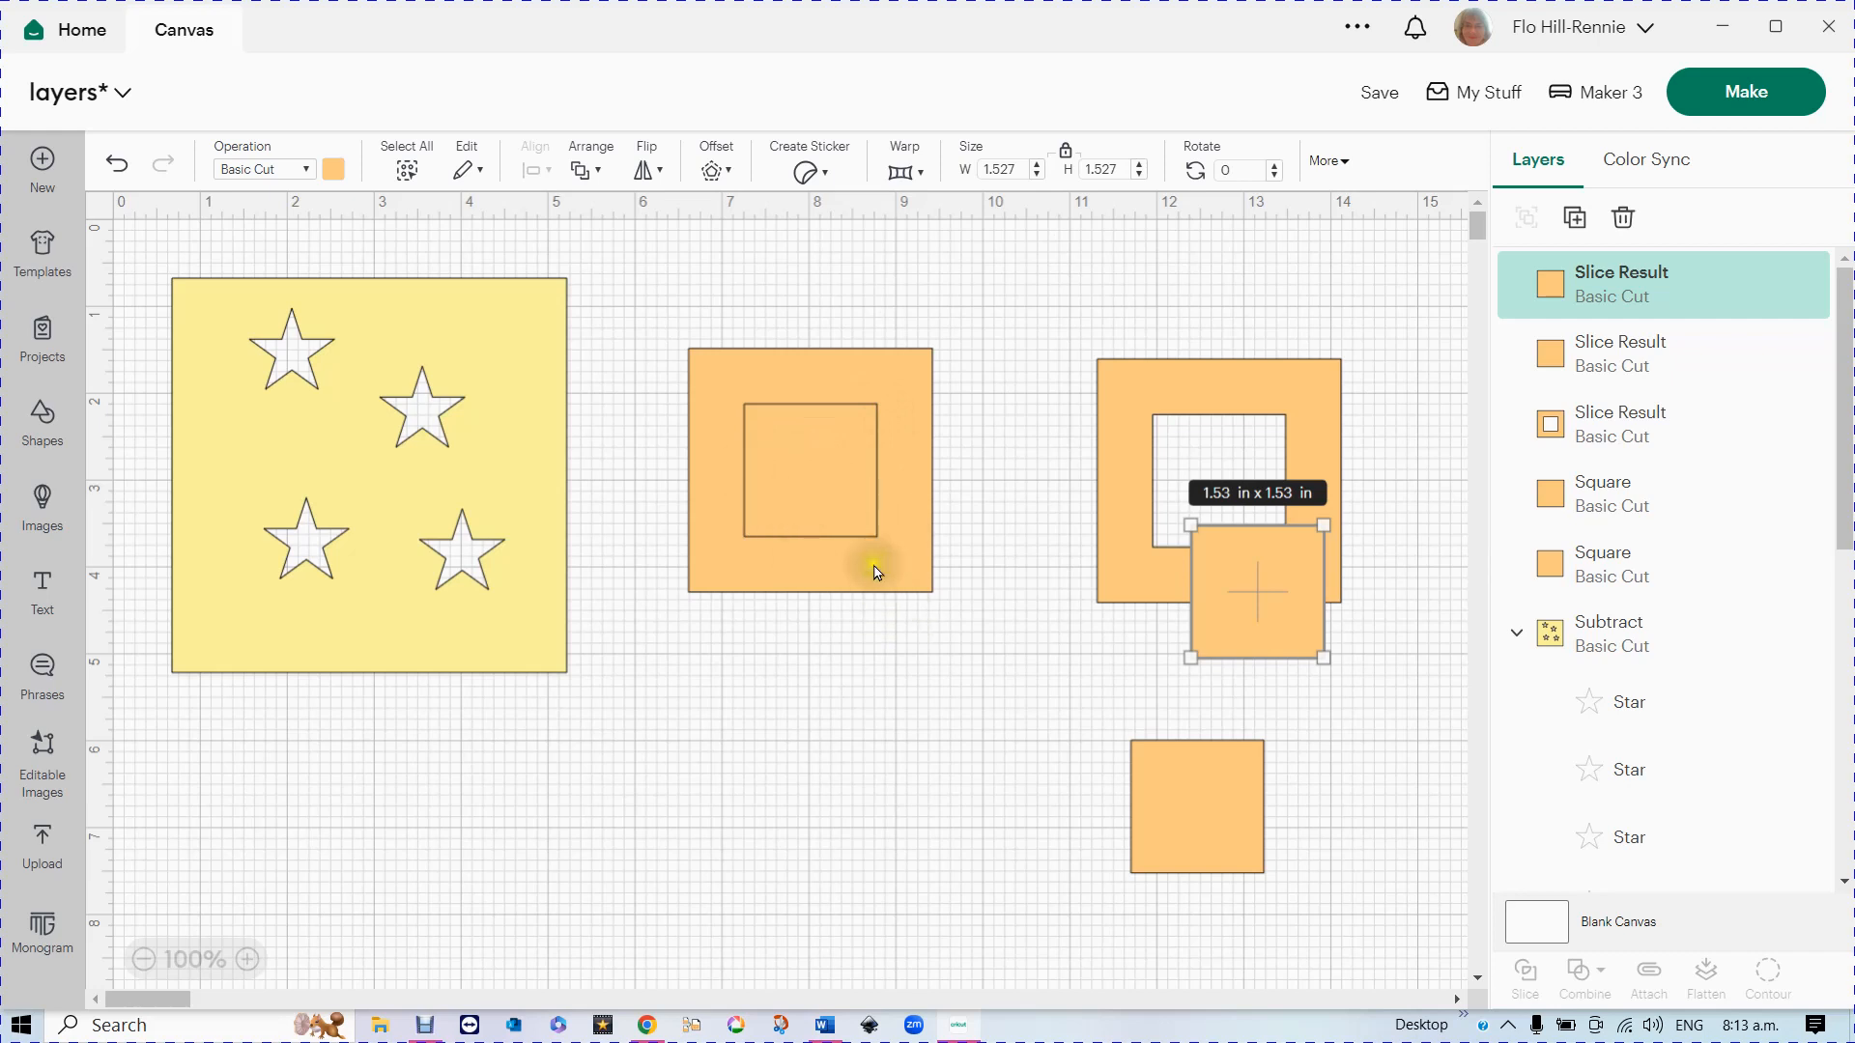
{"action": "left_click", "coordinate": [820, 490]}
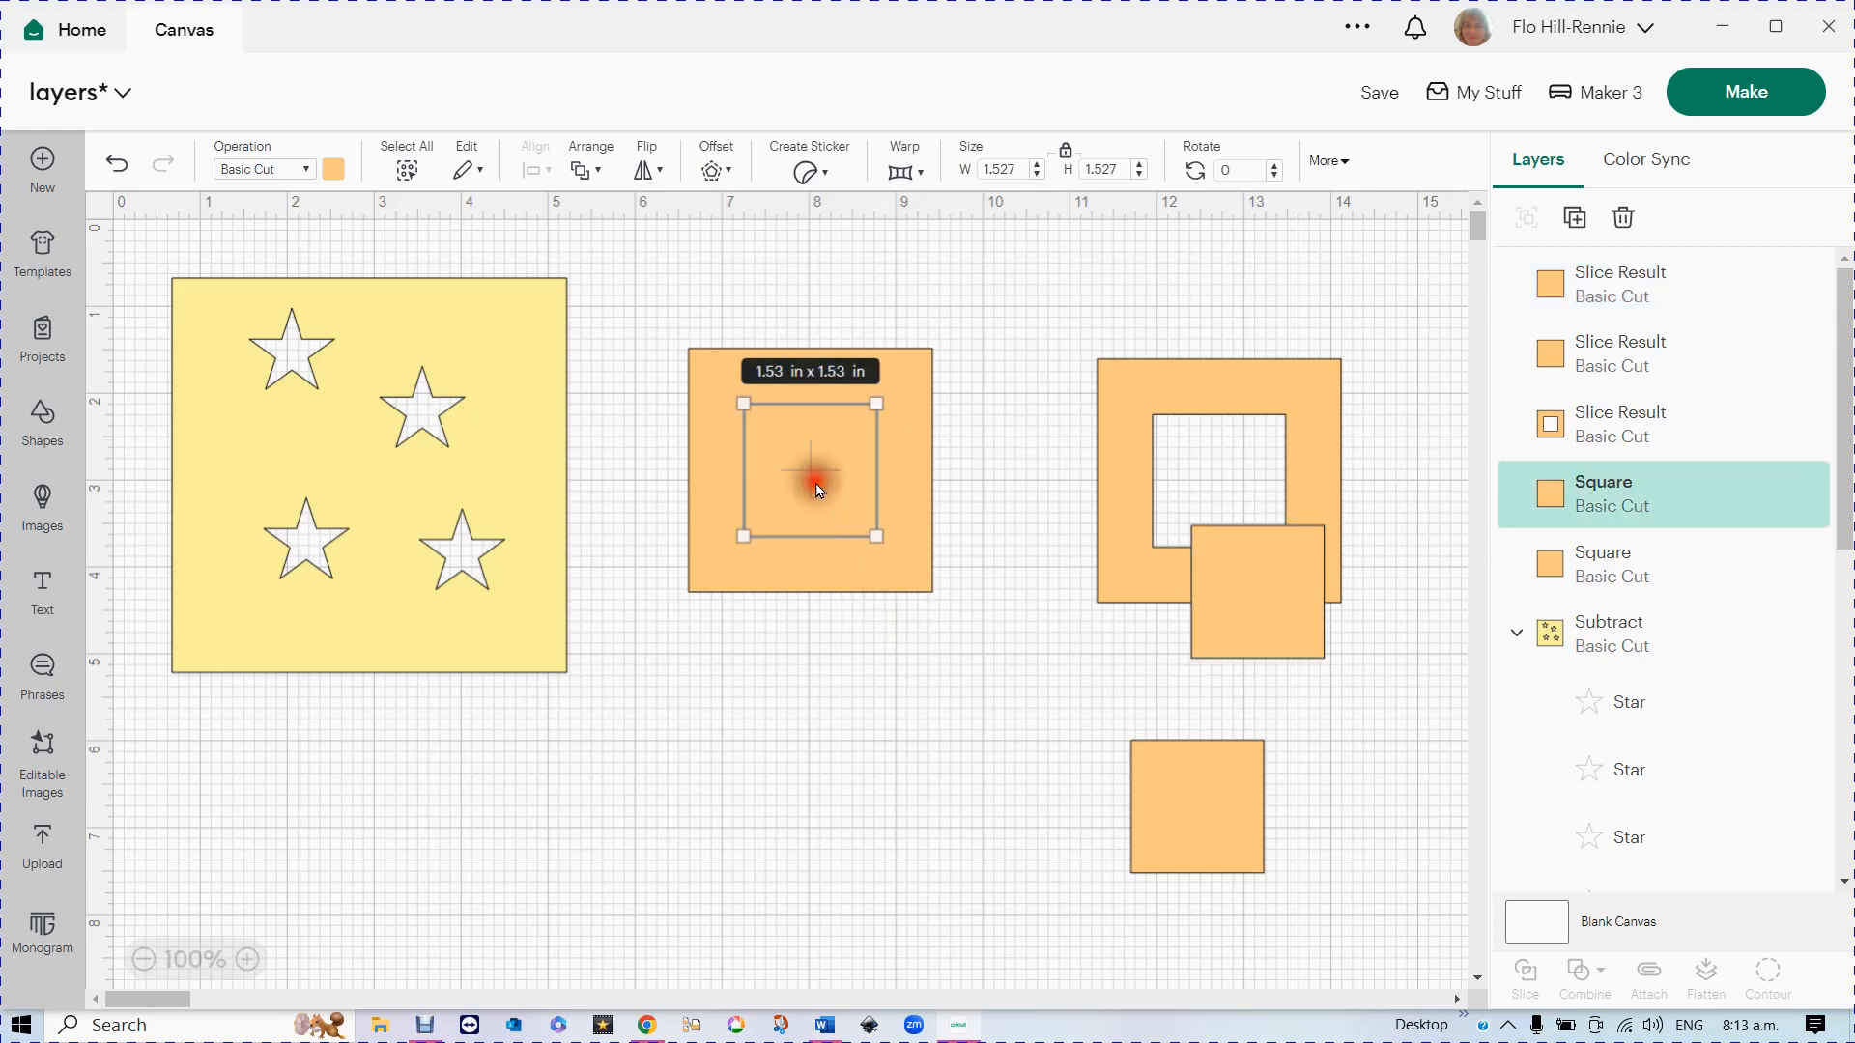
{"action": "right_click", "coordinate": [819, 489]}
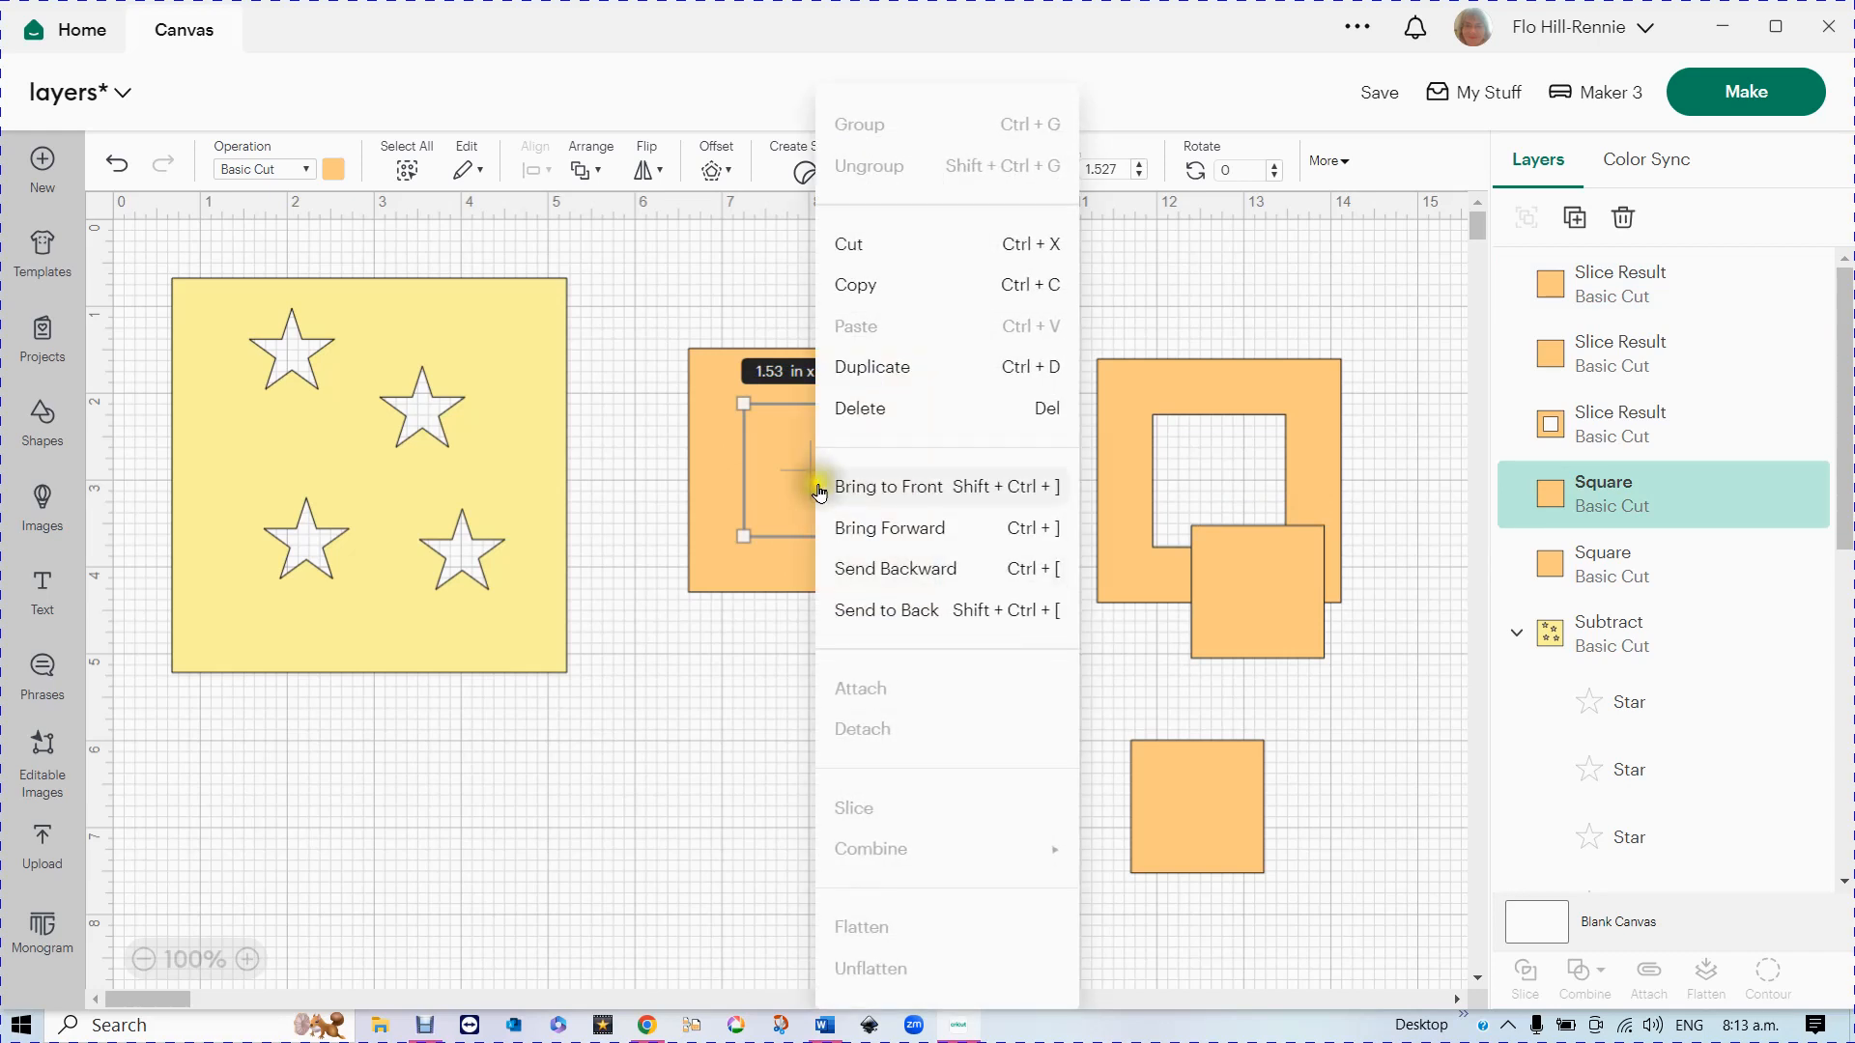
{"action": "left_click", "coordinate": [896, 610]}
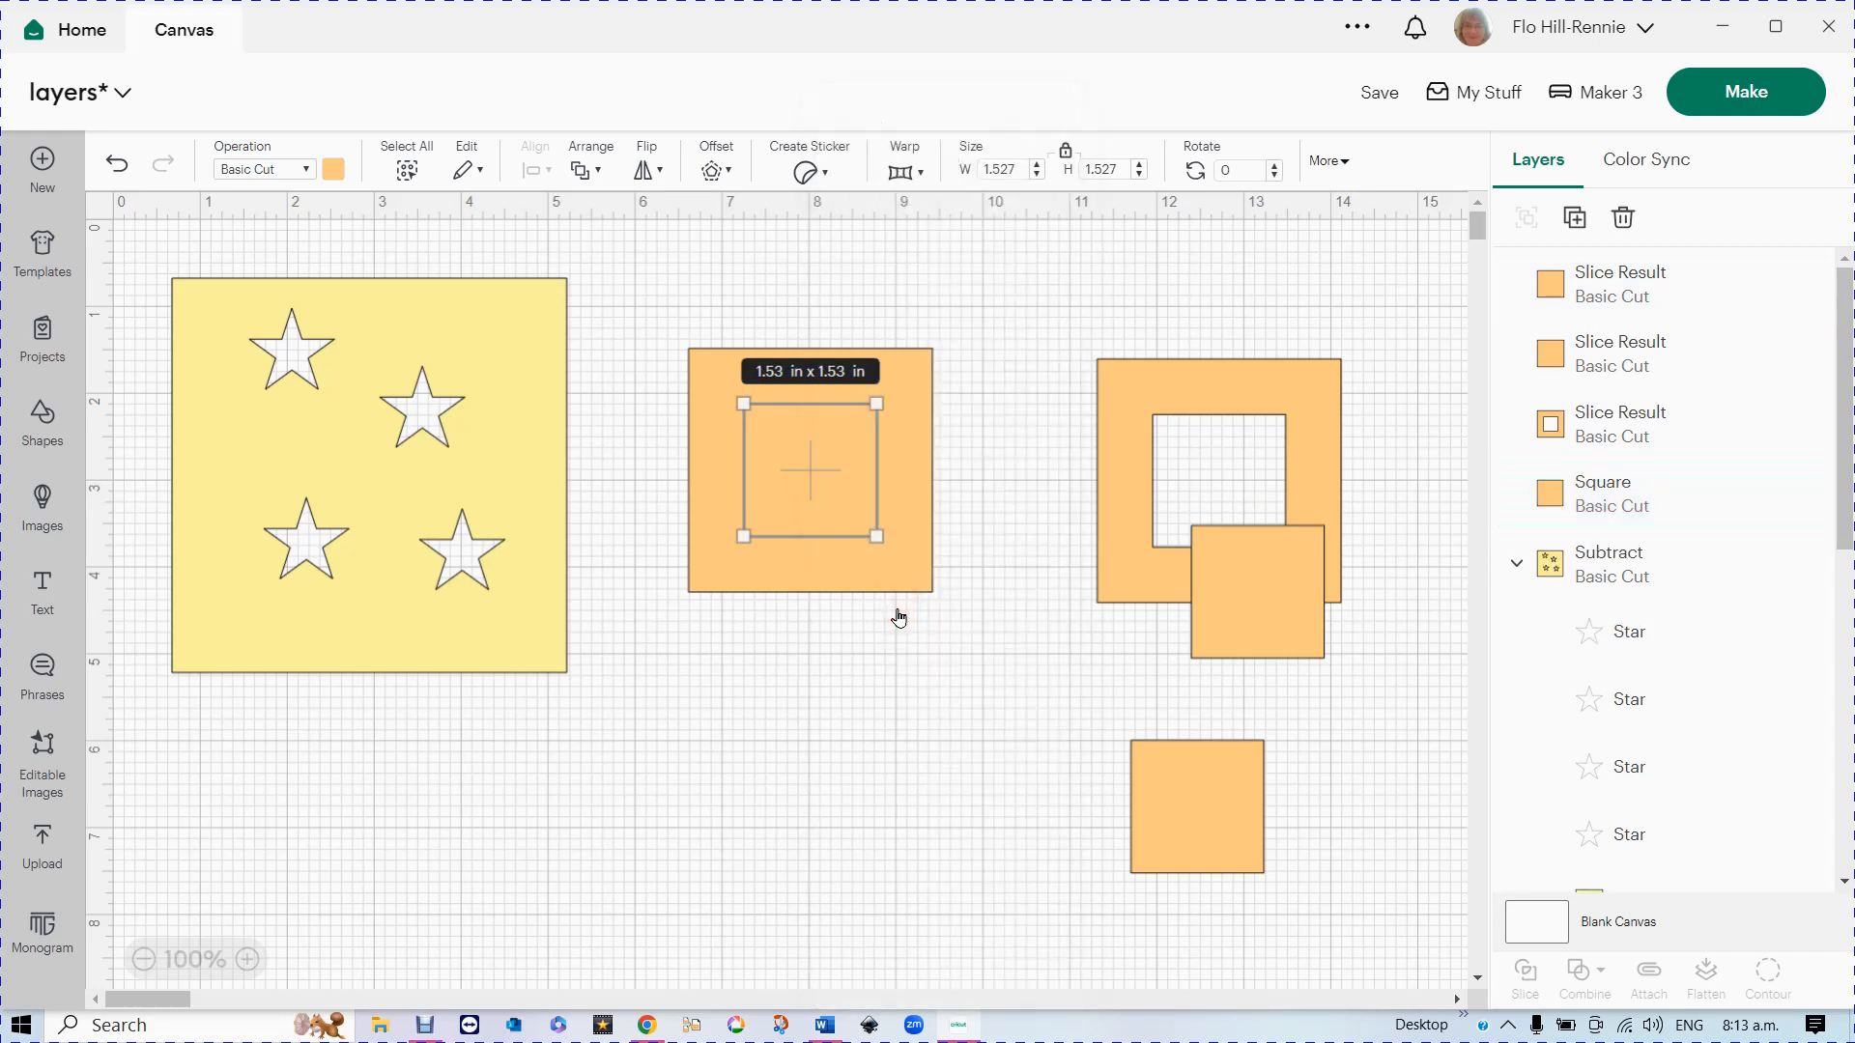
{"action": "left_click", "coordinate": [824, 666]}
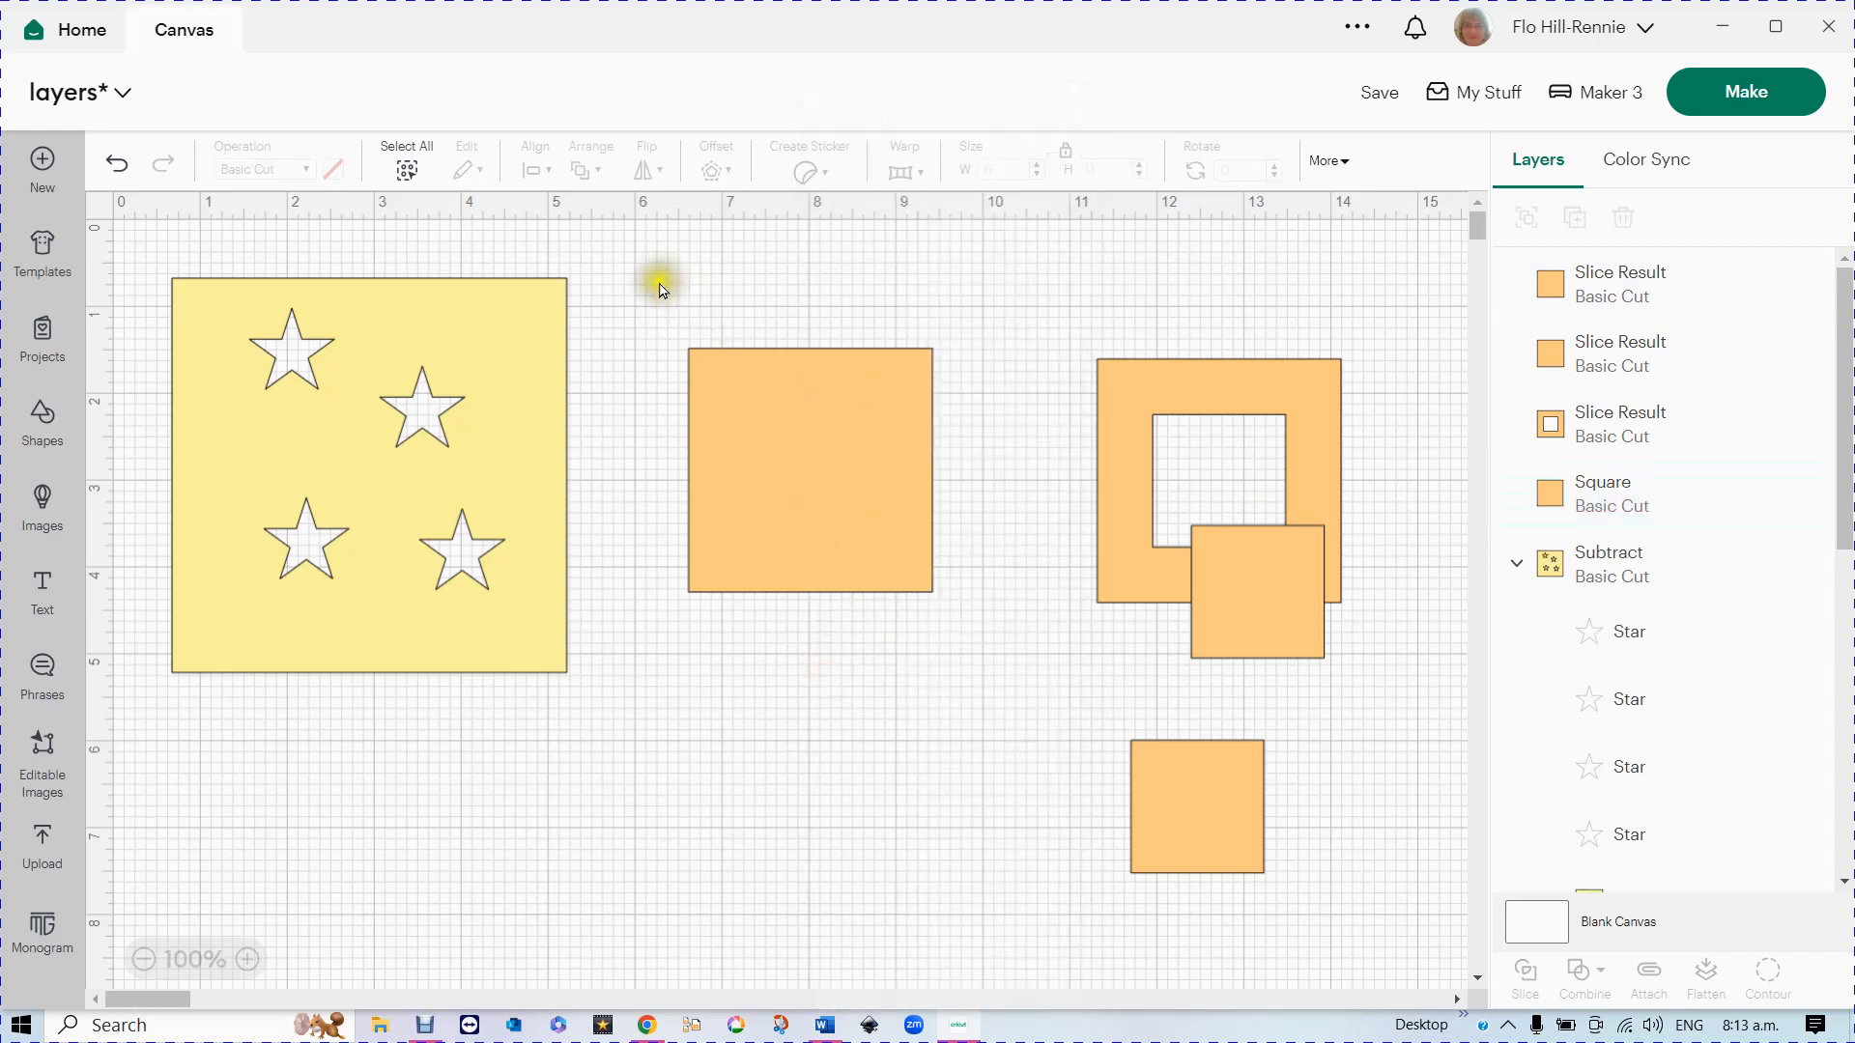
- Intersect the two stacked orange squares between the star-cut square and the sliced frame
{"action": "left_click_drag", "start_coordinate": [642, 284], "coordinate": [981, 654]}
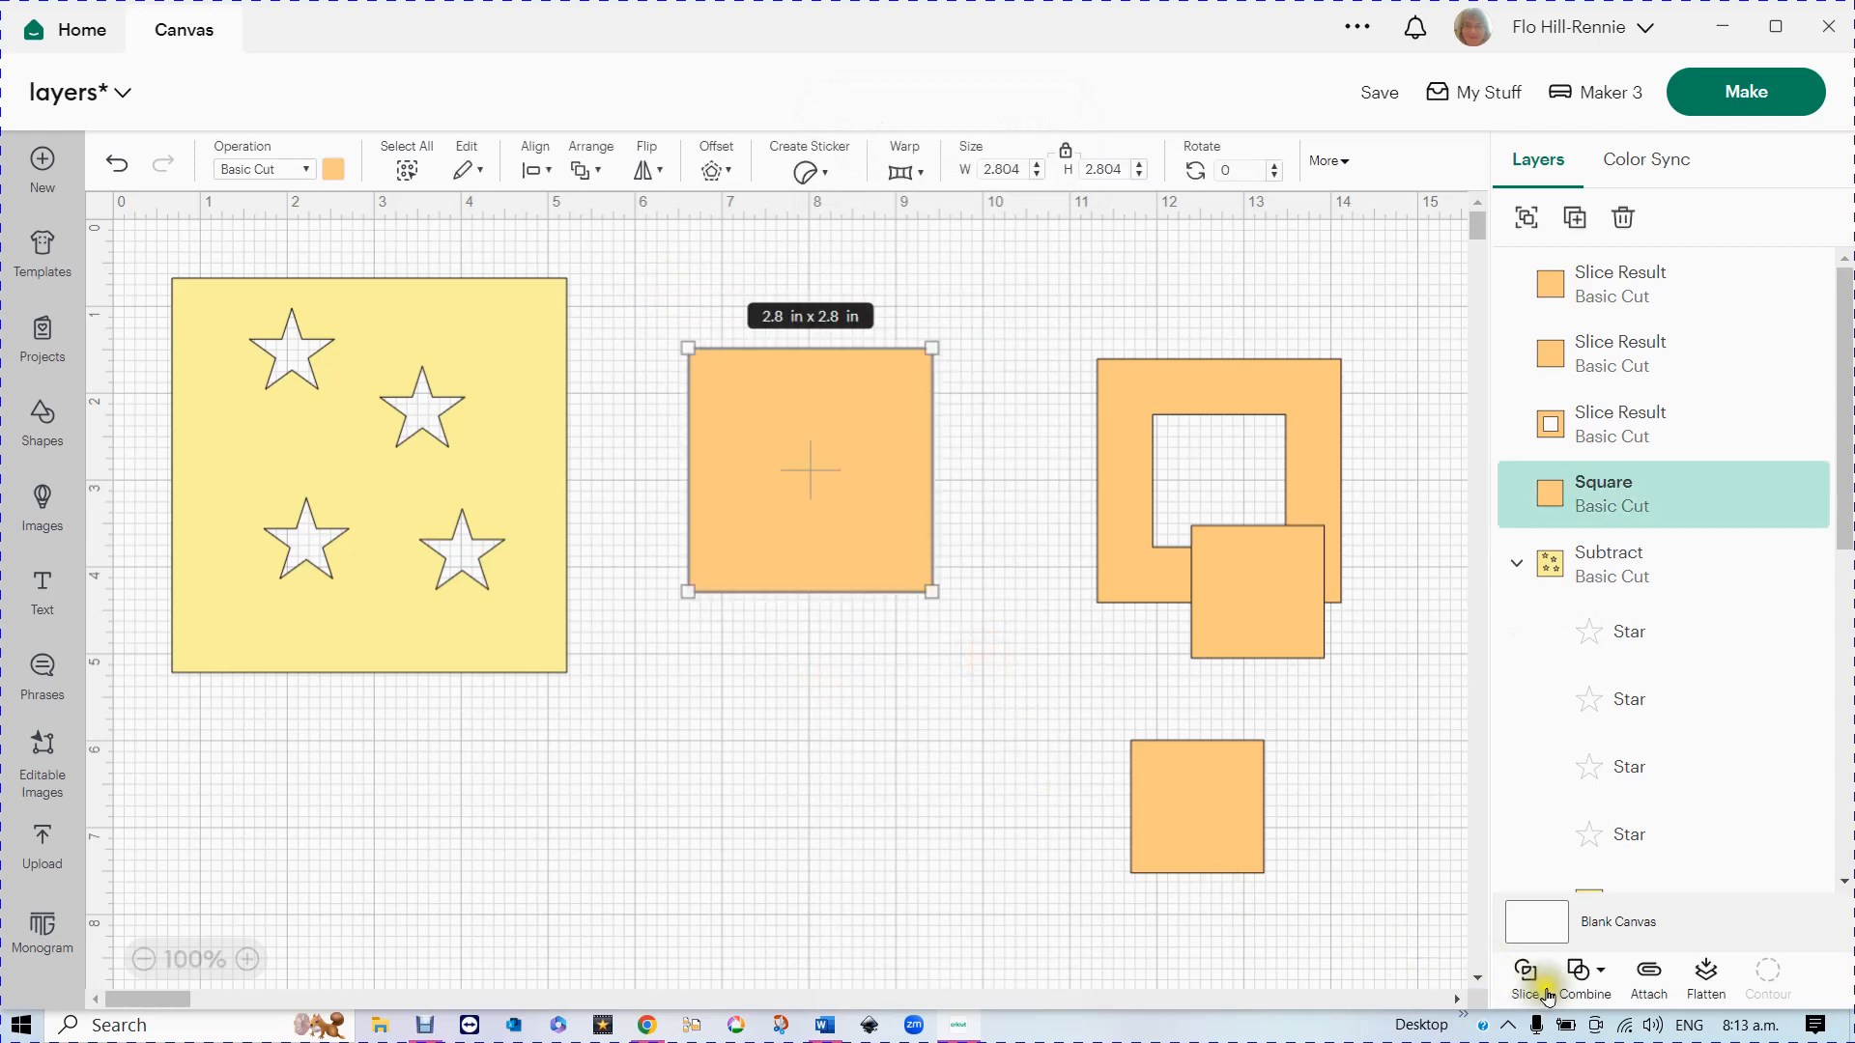
{"action": "left_click", "coordinate": [1586, 973]}
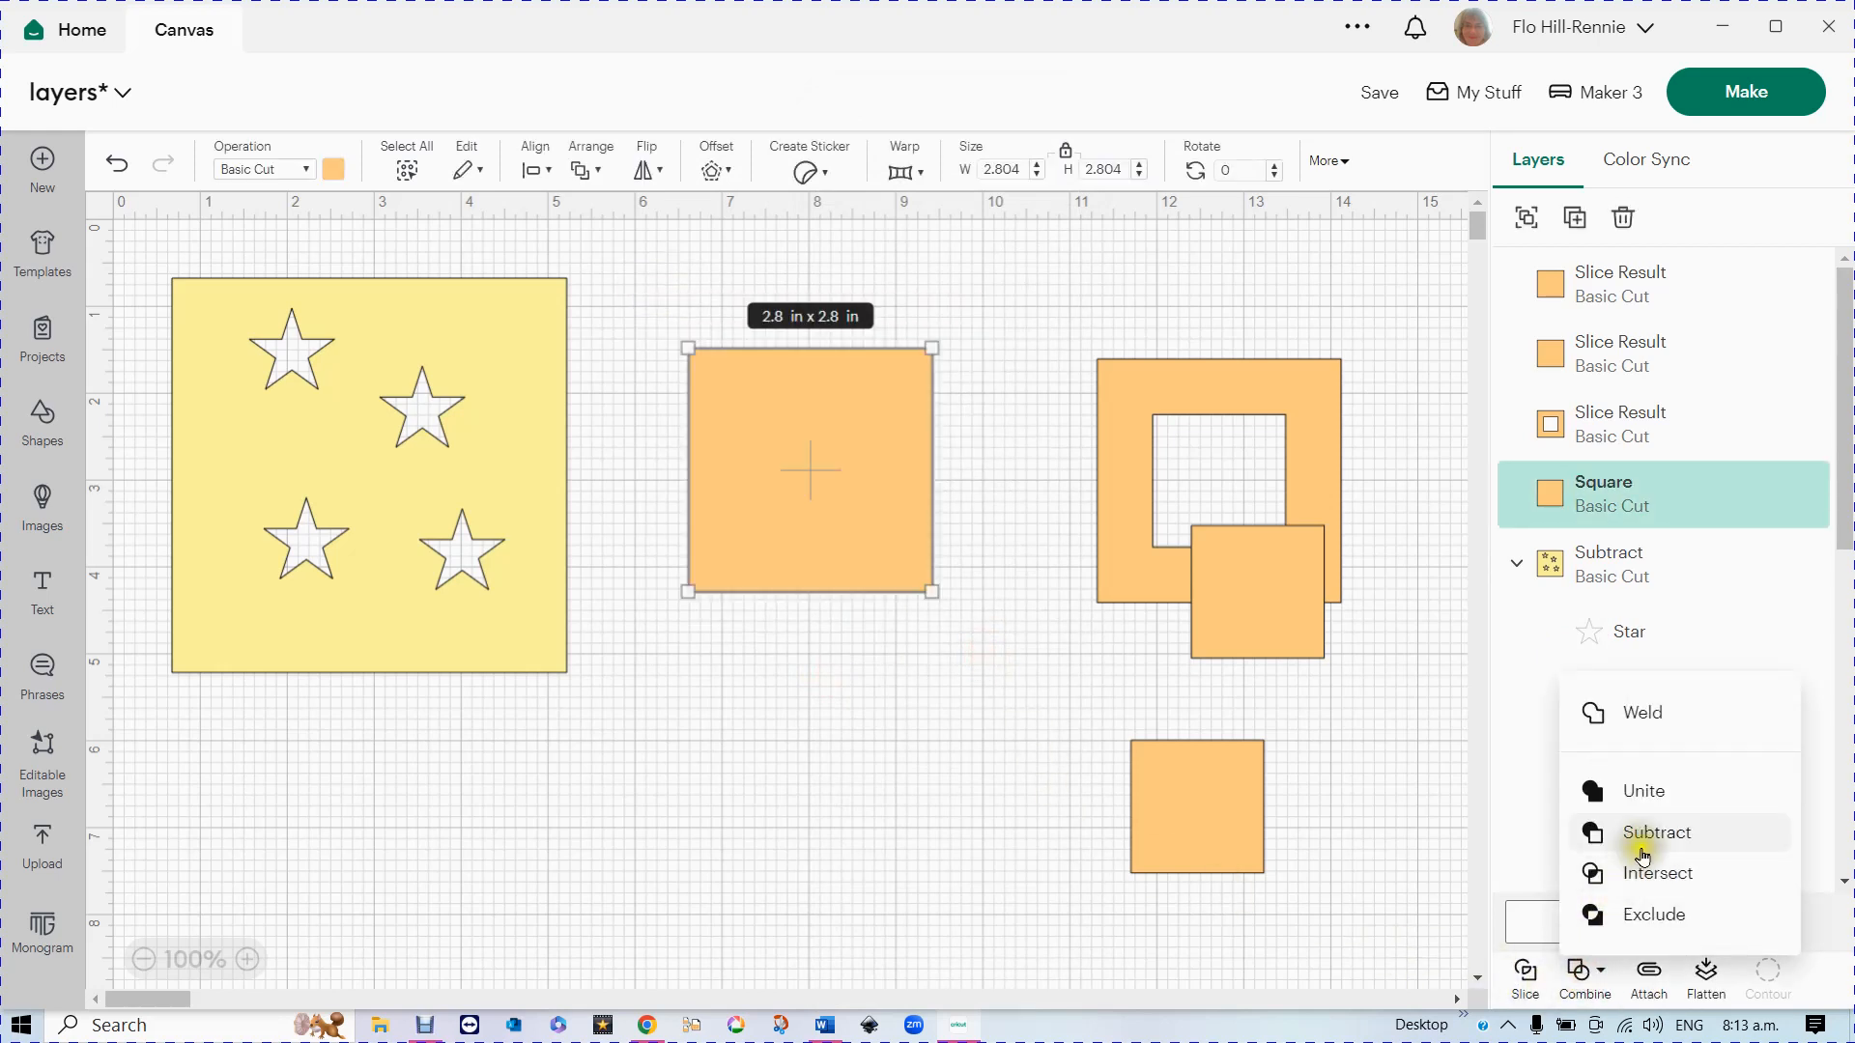
{"action": "left_click", "coordinate": [1645, 875]}
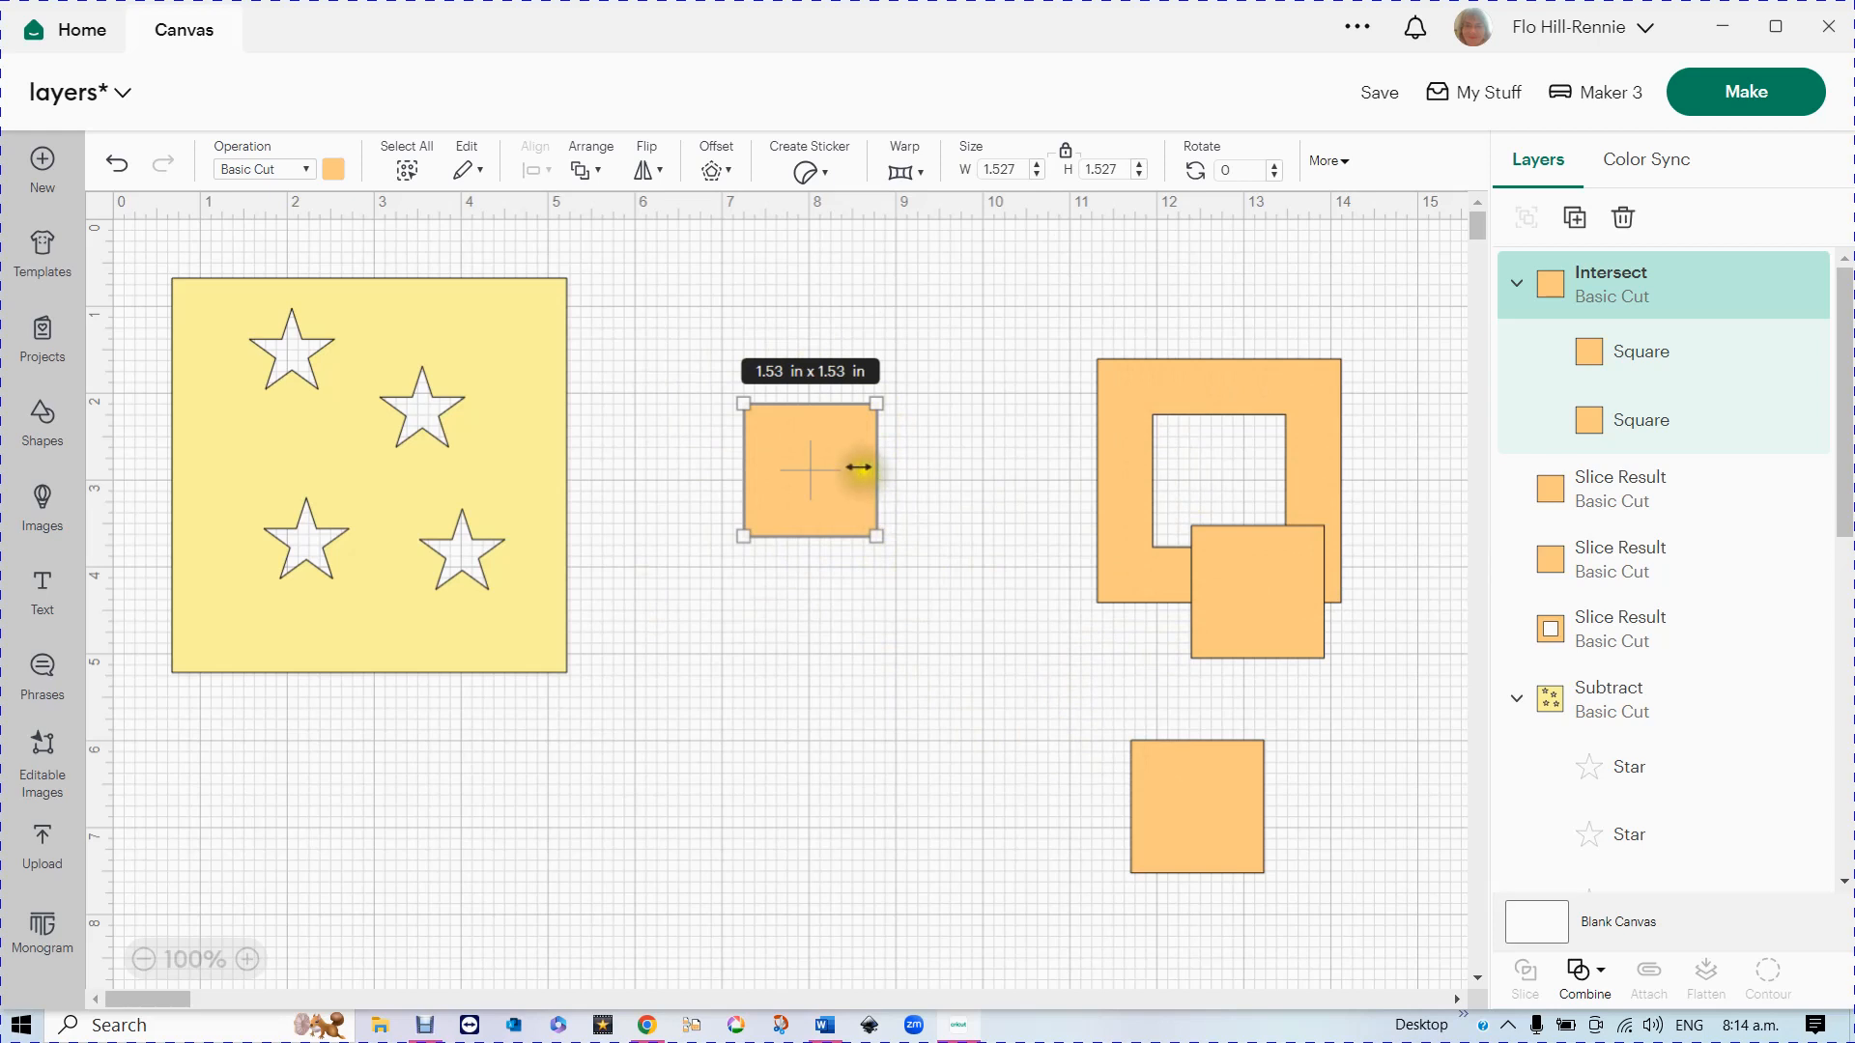
{"action": "left_click", "coordinate": [1597, 975]}
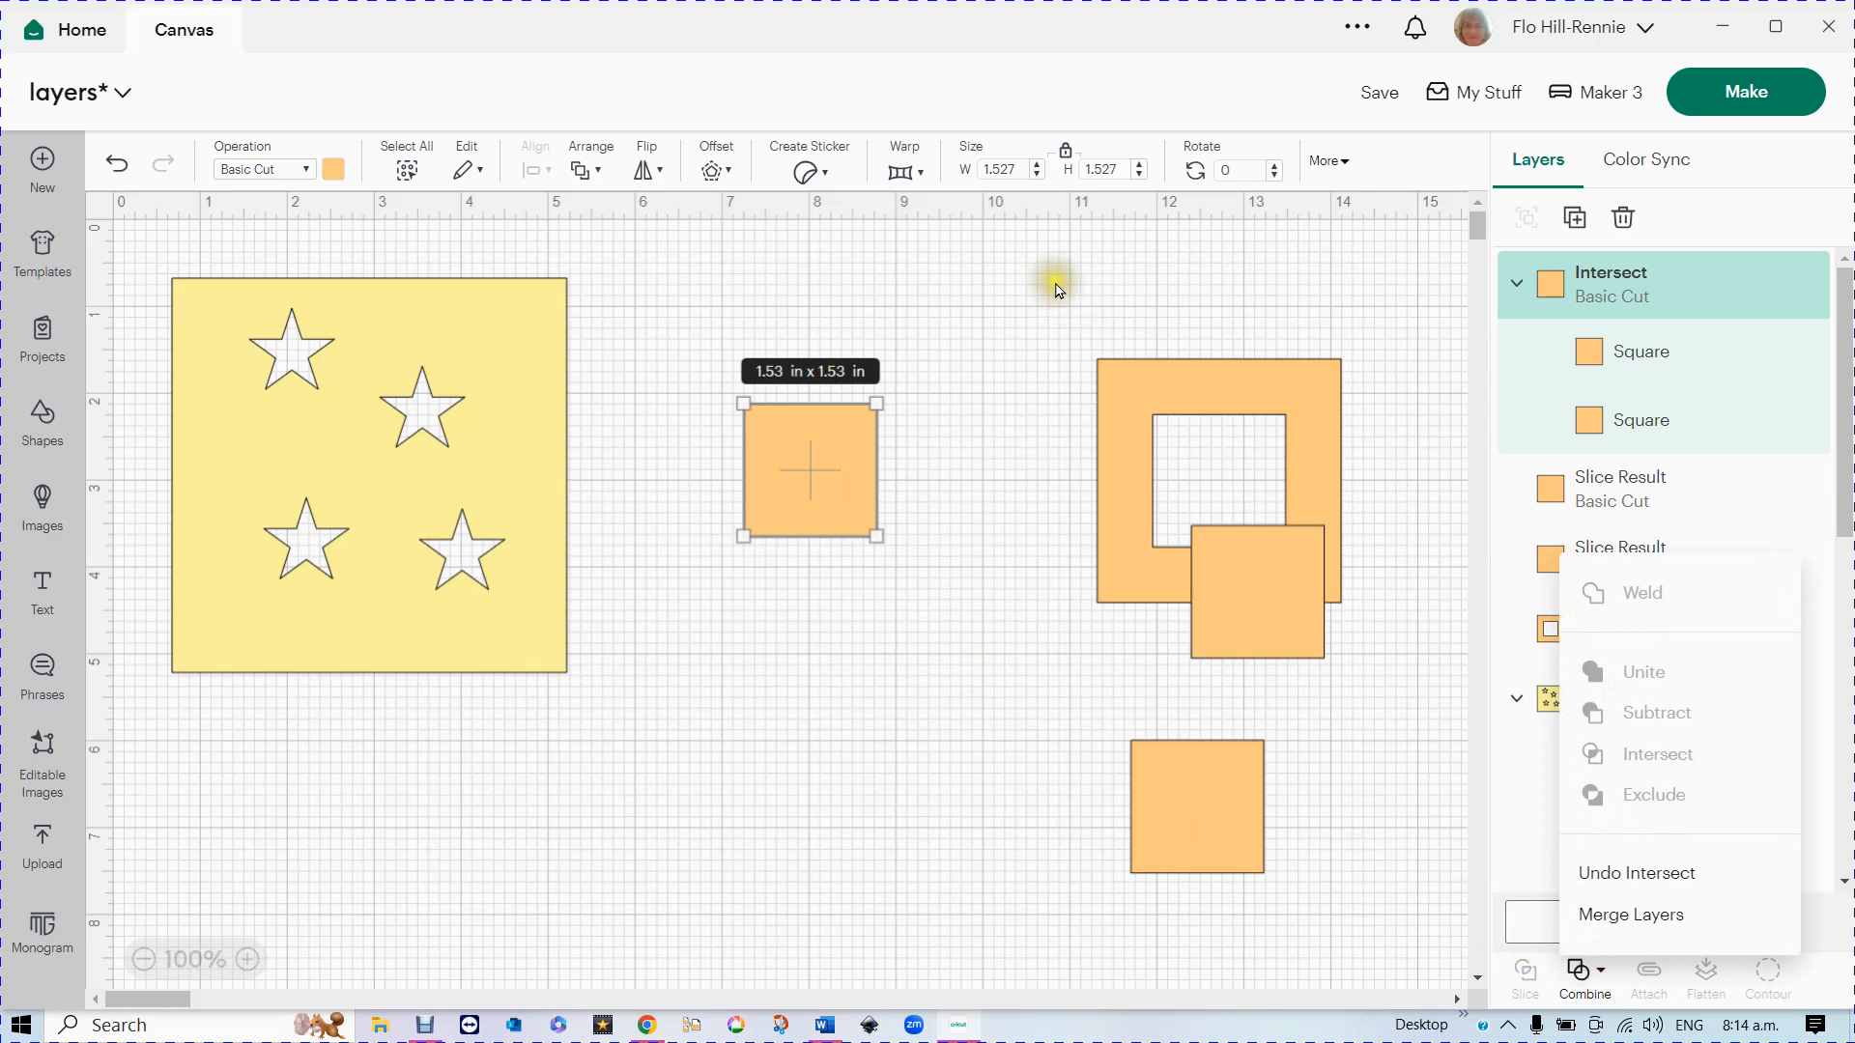
{"action": "left_click_drag", "start_coordinate": [1061, 290], "coordinate": [1365, 666]}
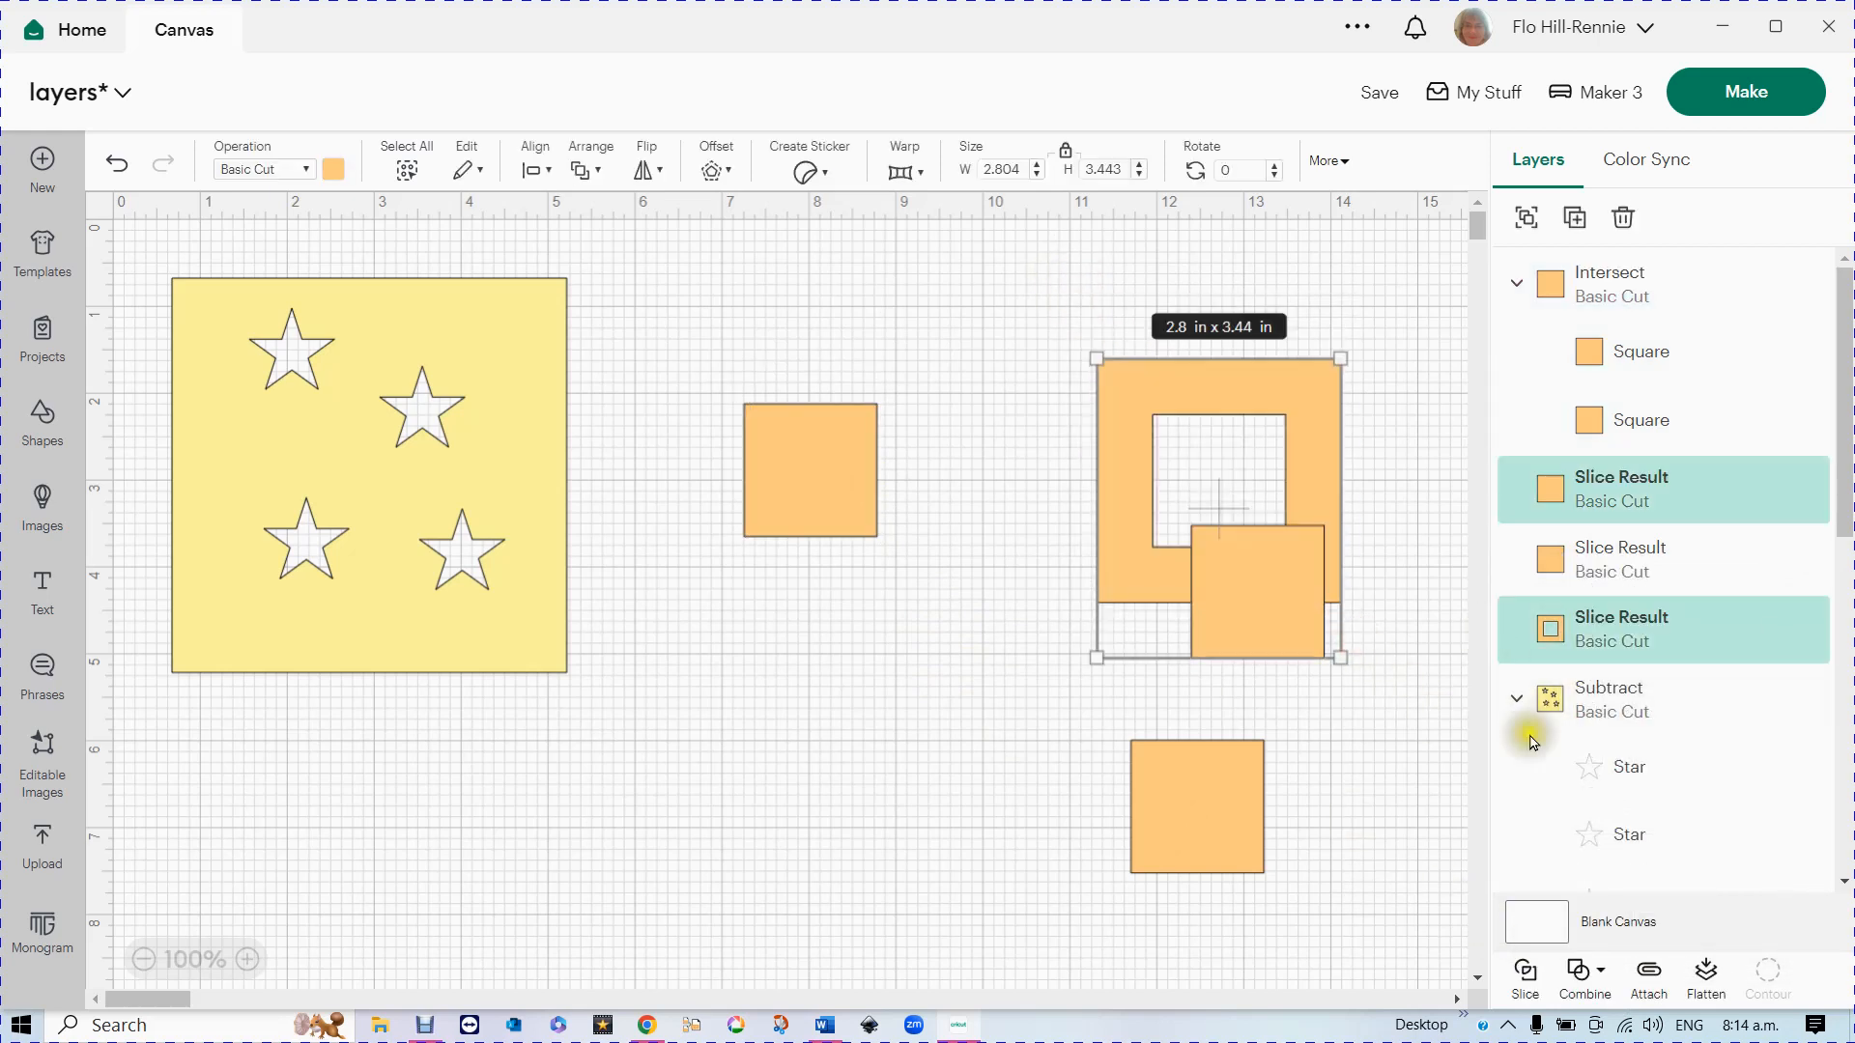
{"action": "left_click", "coordinate": [1596, 980]}
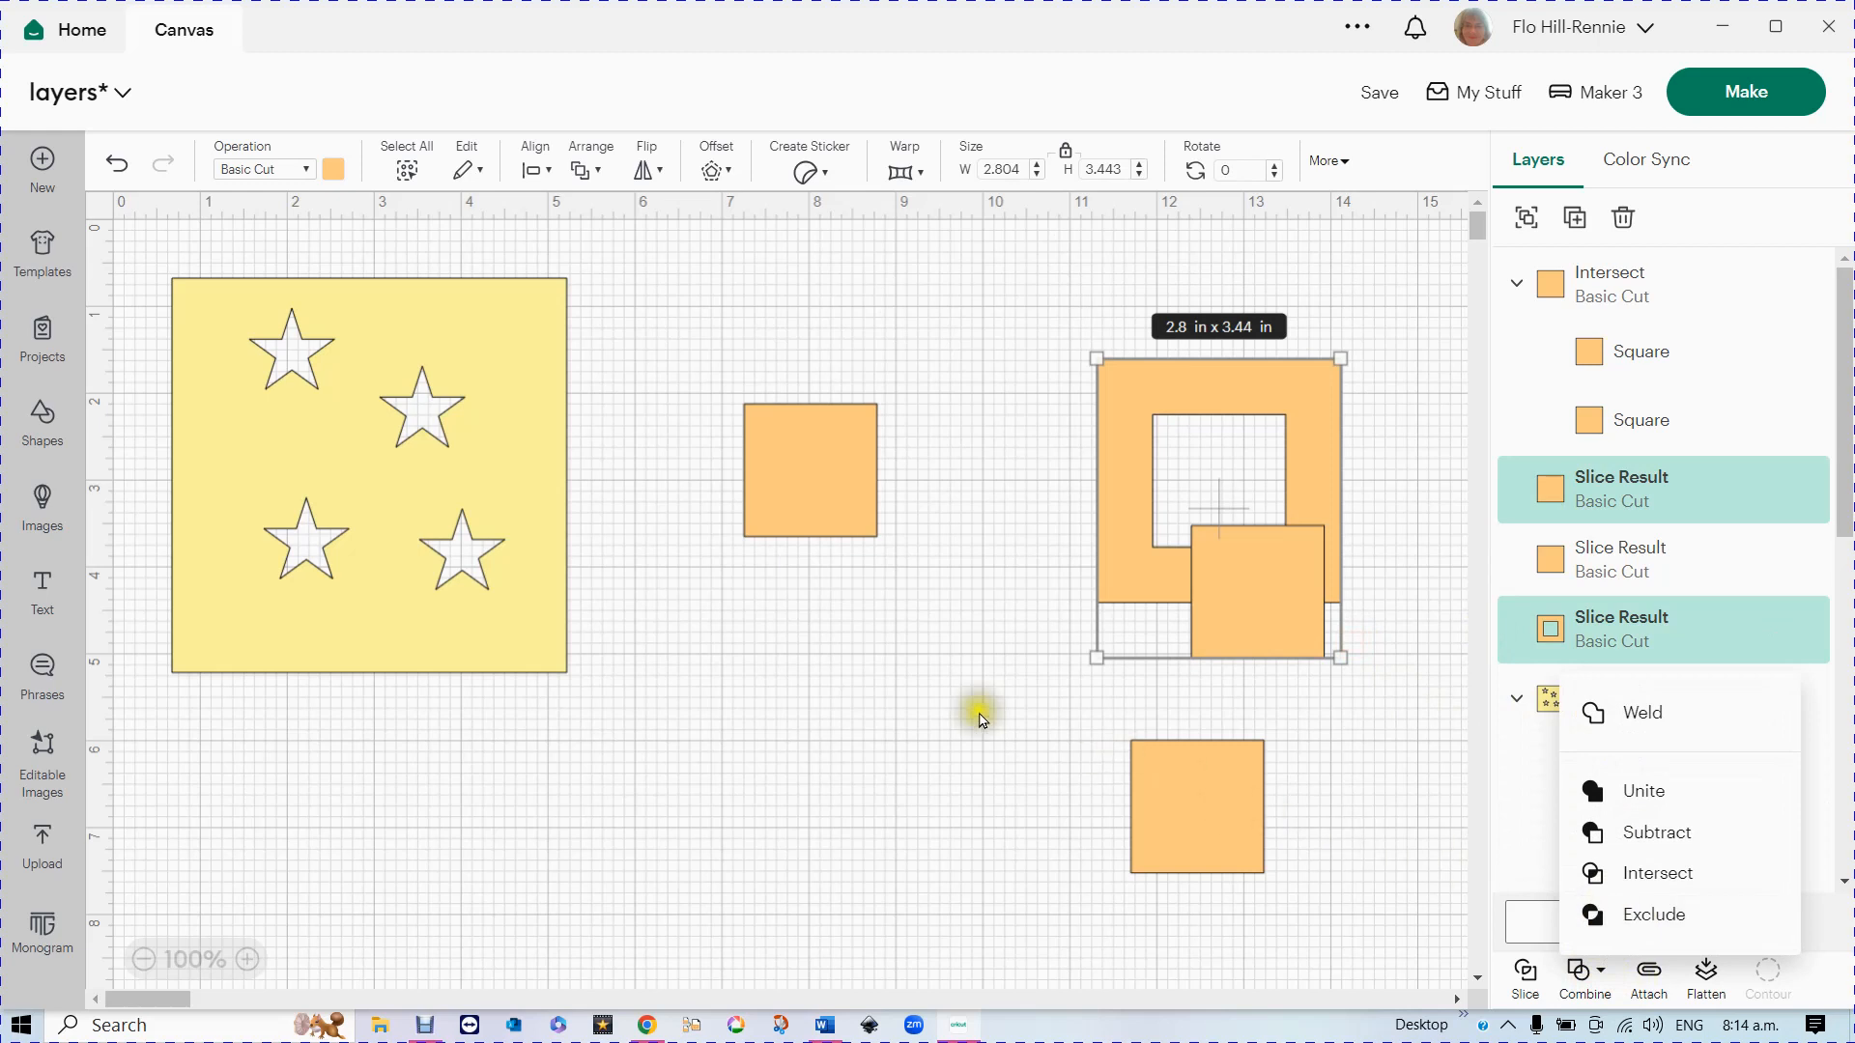
{"action": "left_click", "coordinate": [747, 420]}
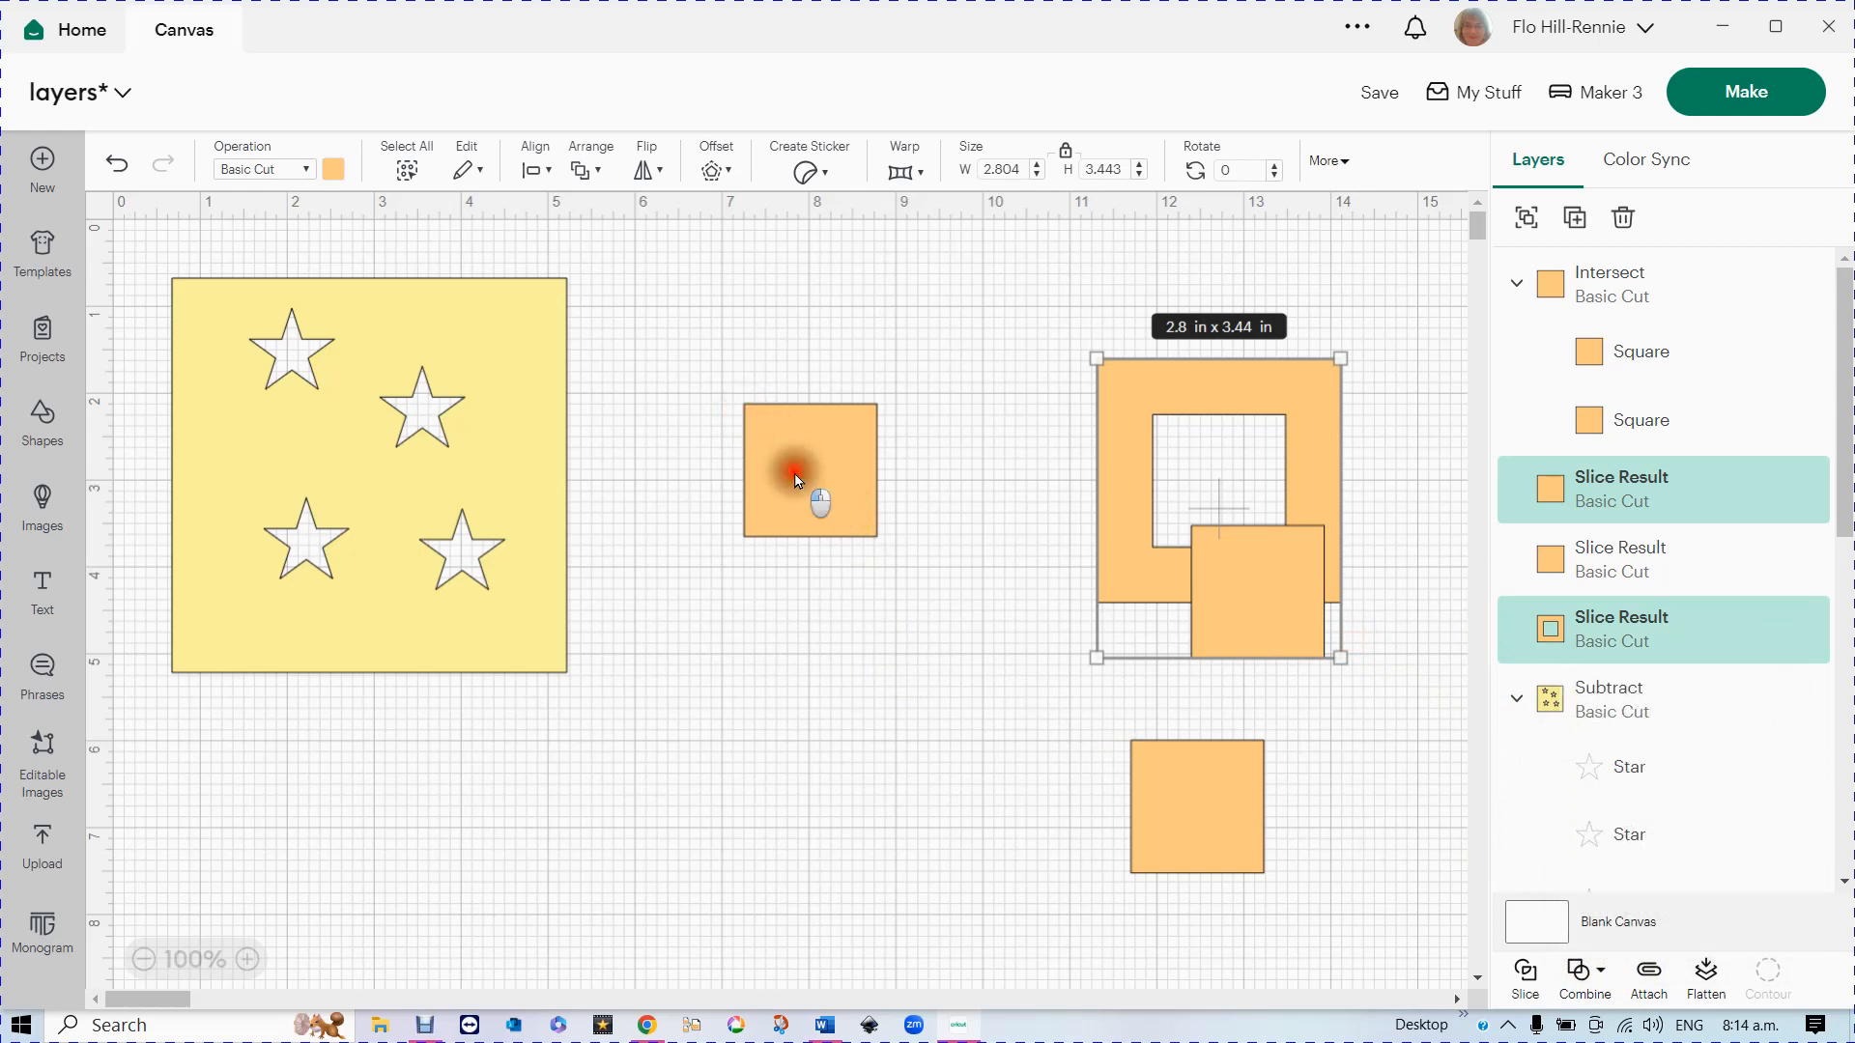
- Overlap a small sliced square with the lower-right corner of the intersected square, and shift the spare small square up and left
{"action": "left_click_drag", "start_coordinate": [811, 493], "coordinate": [731, 437]}
{"action": "left_click_drag", "start_coordinate": [1239, 605], "coordinate": [776, 490]}
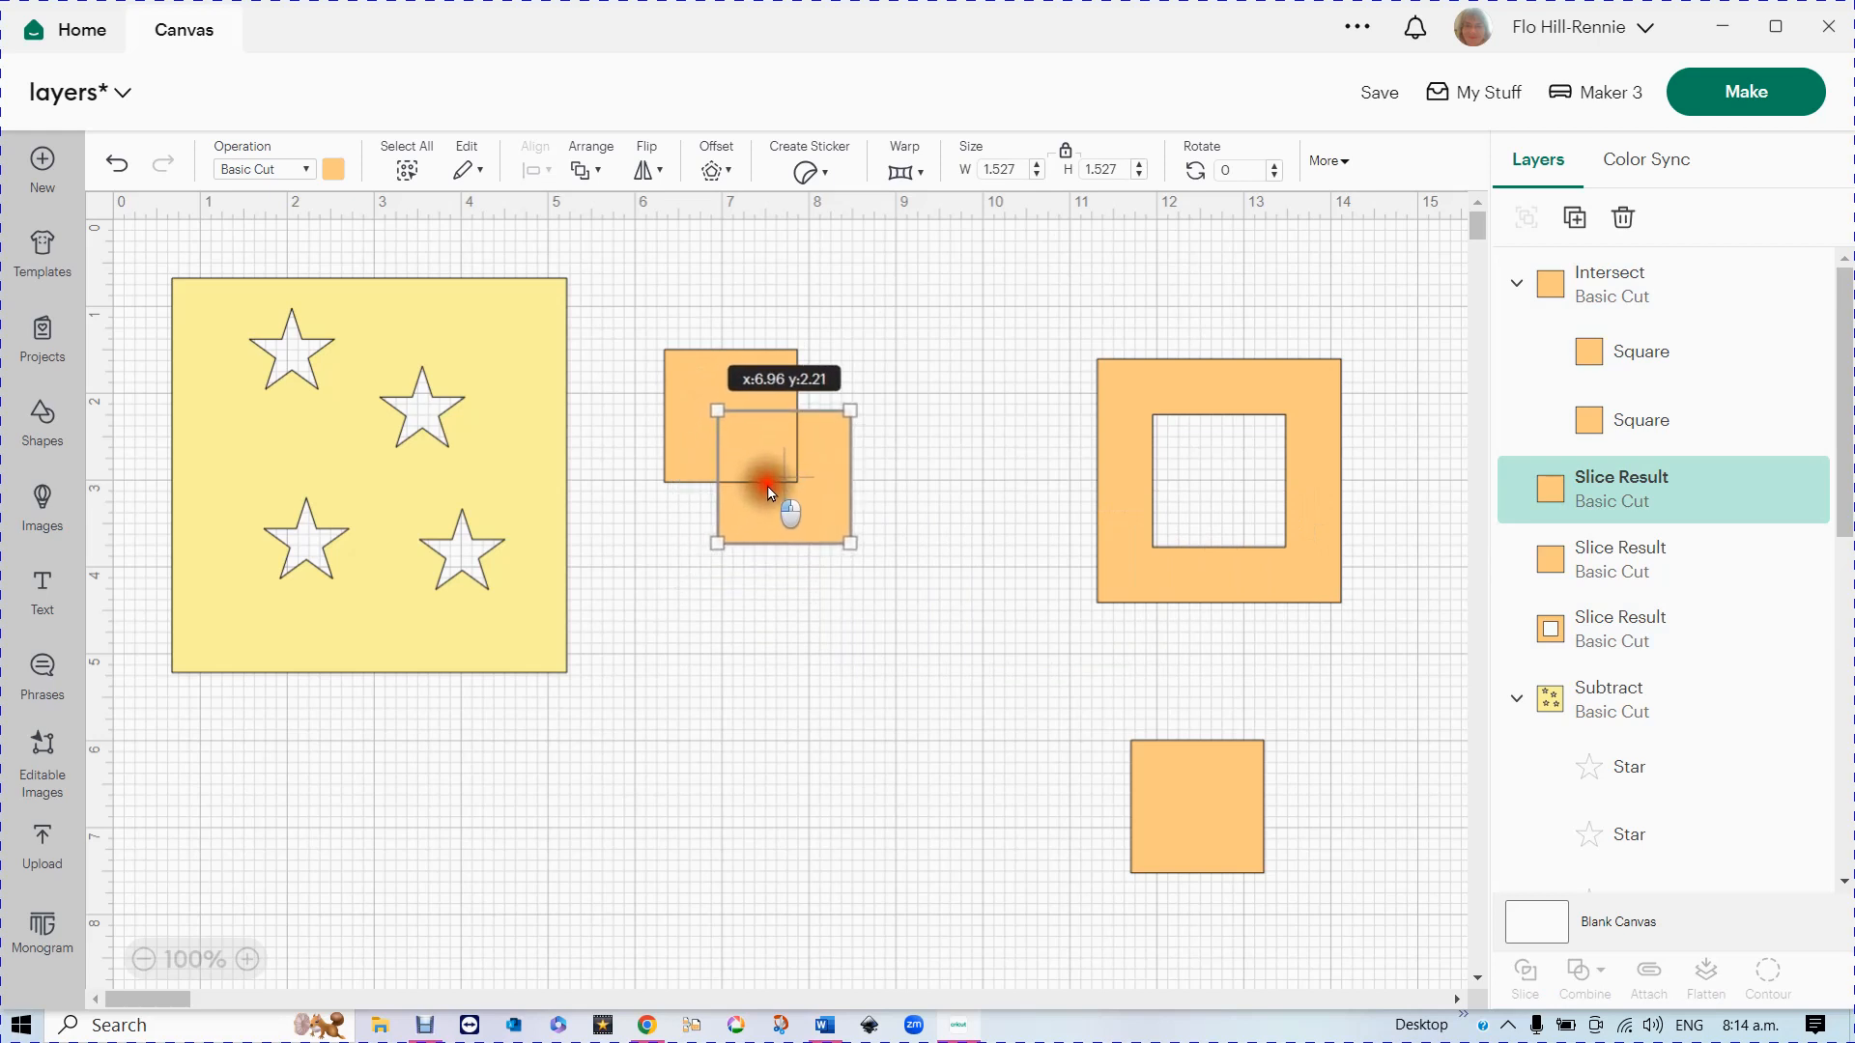
{"action": "left_click_drag", "start_coordinate": [1191, 798], "coordinate": [1104, 752]}
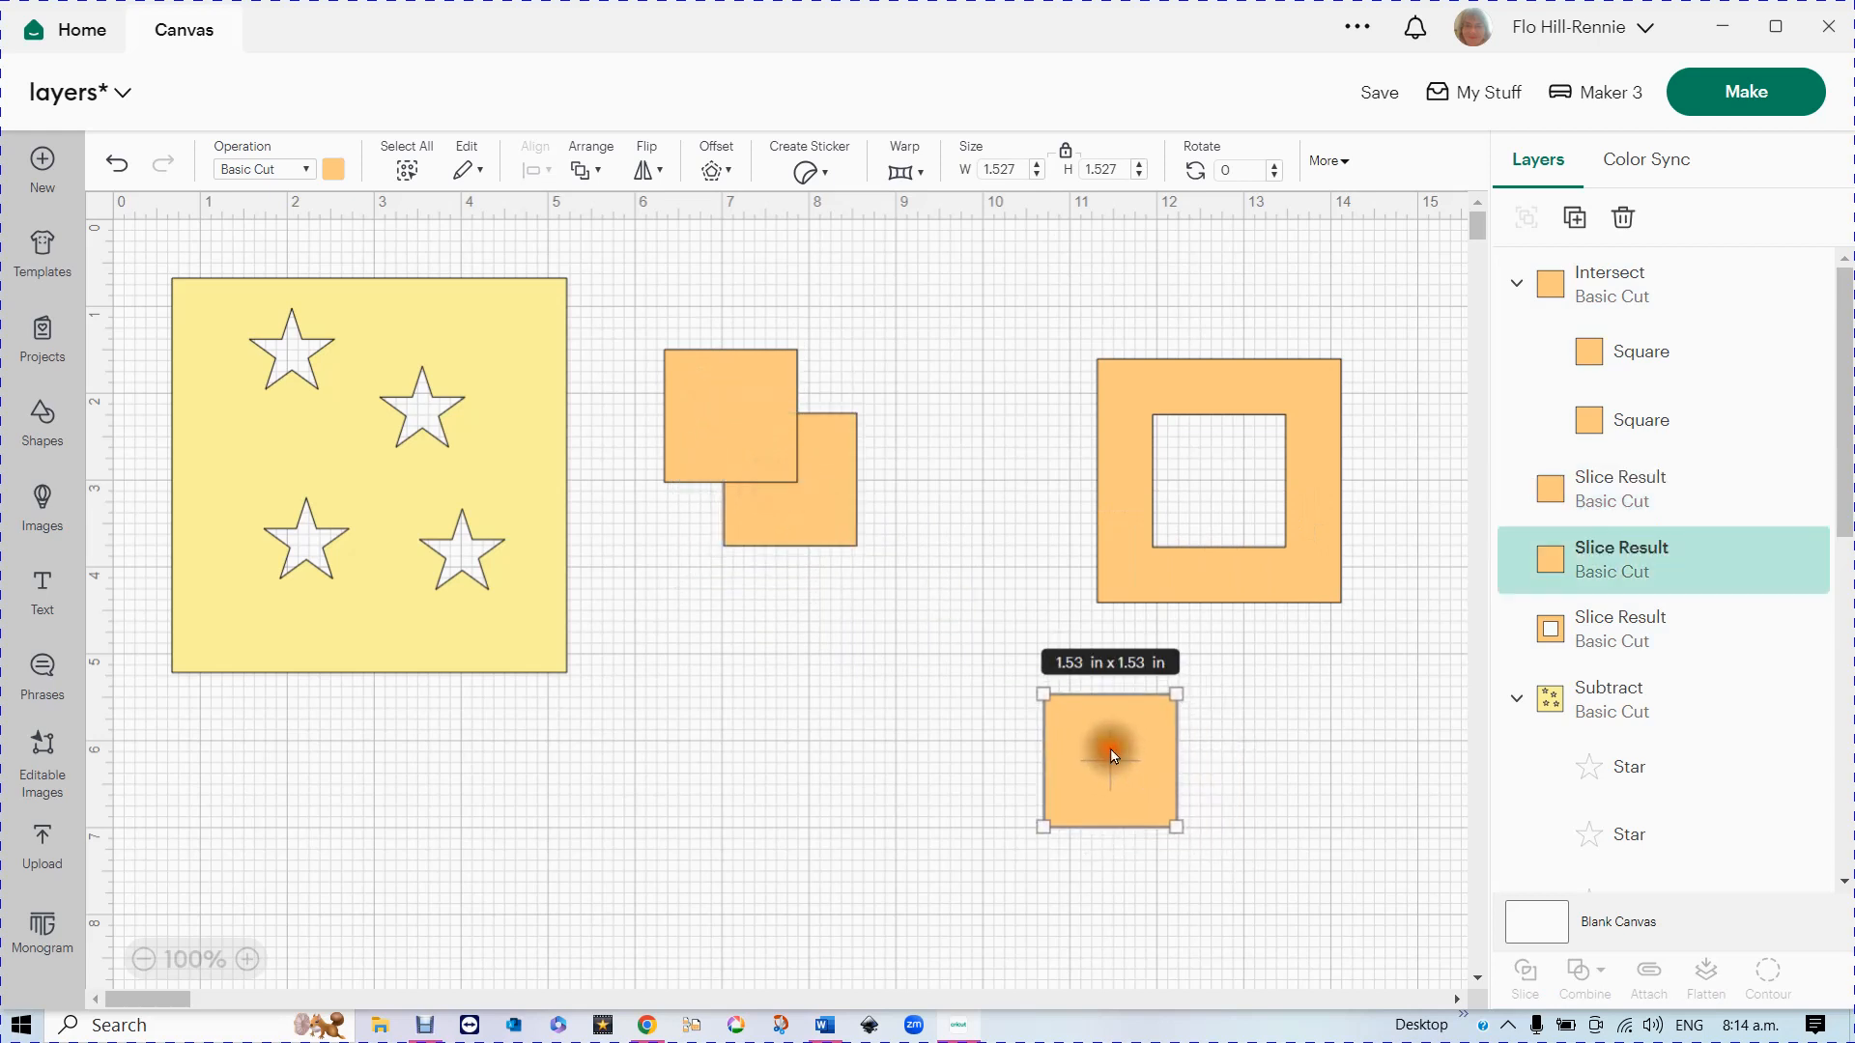
- Exclude the two overlapping small orange squares beside the yellow star-cut square
{"action": "left_click_drag", "start_coordinate": [634, 290], "coordinate": [922, 628]}
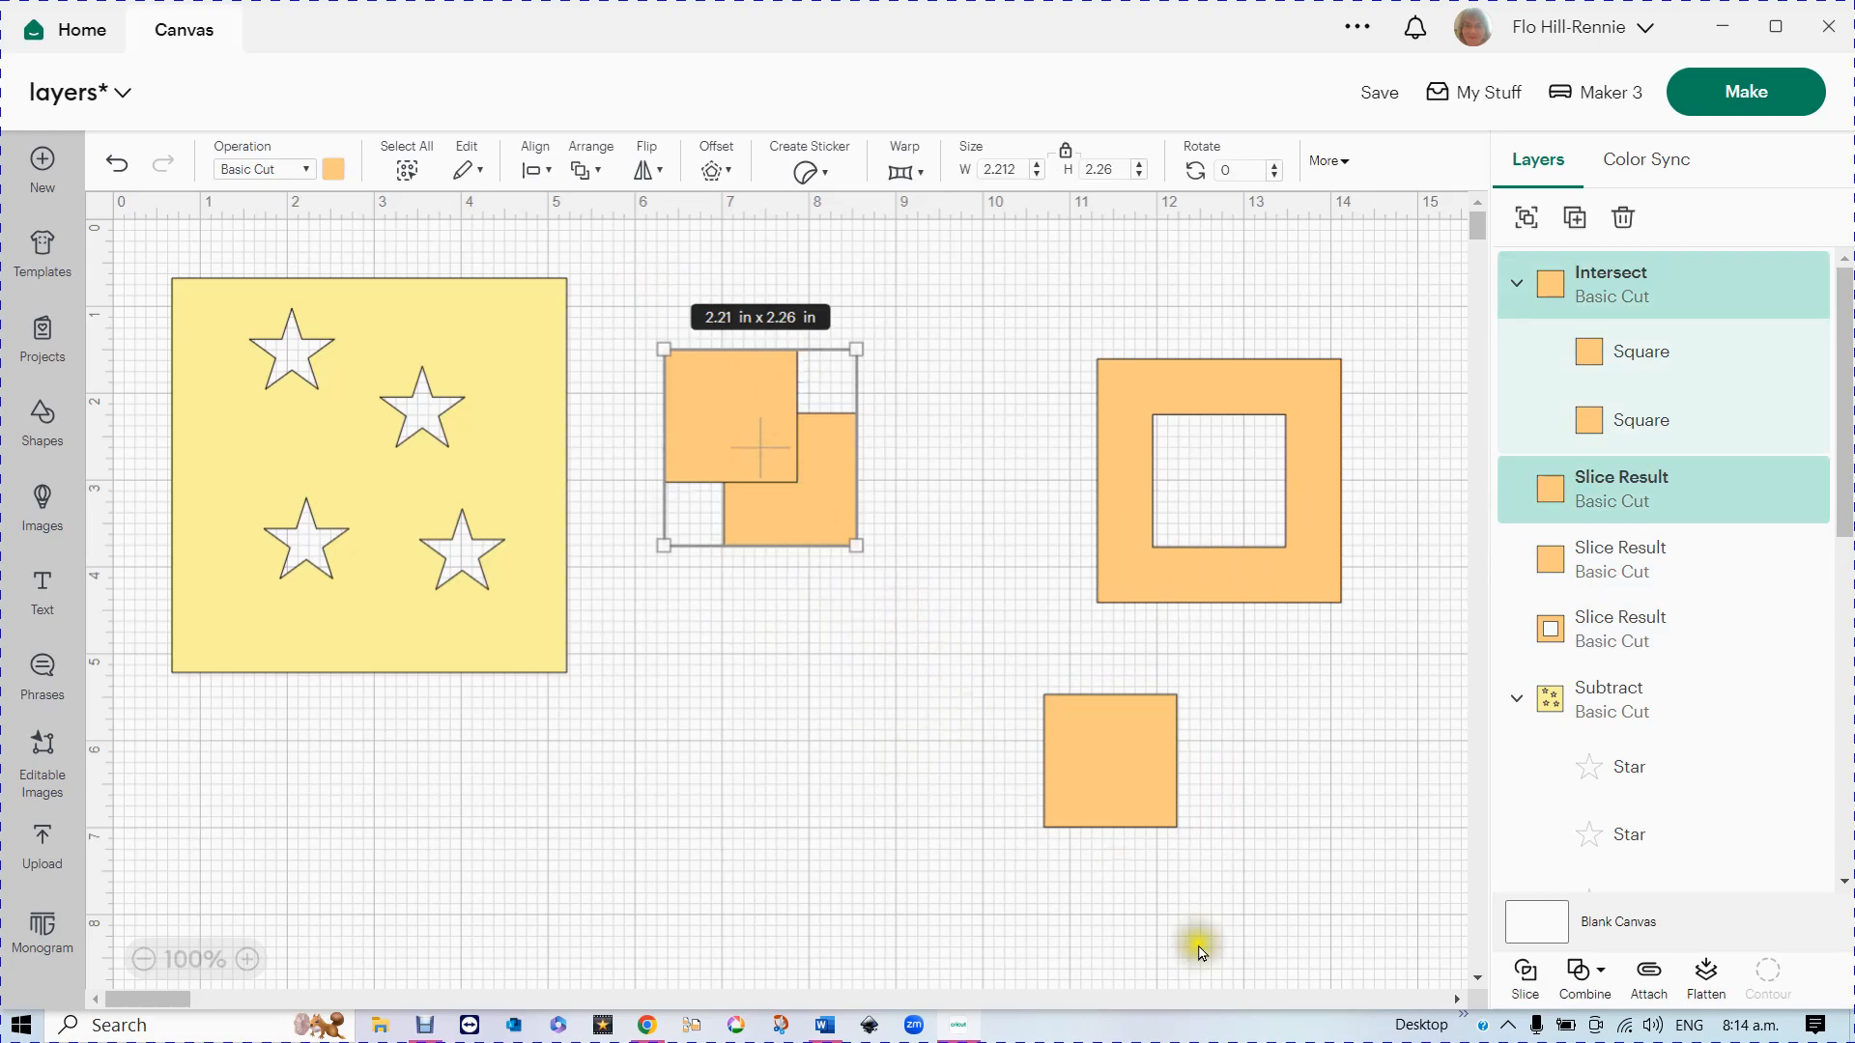
{"action": "left_click", "coordinate": [1590, 978]}
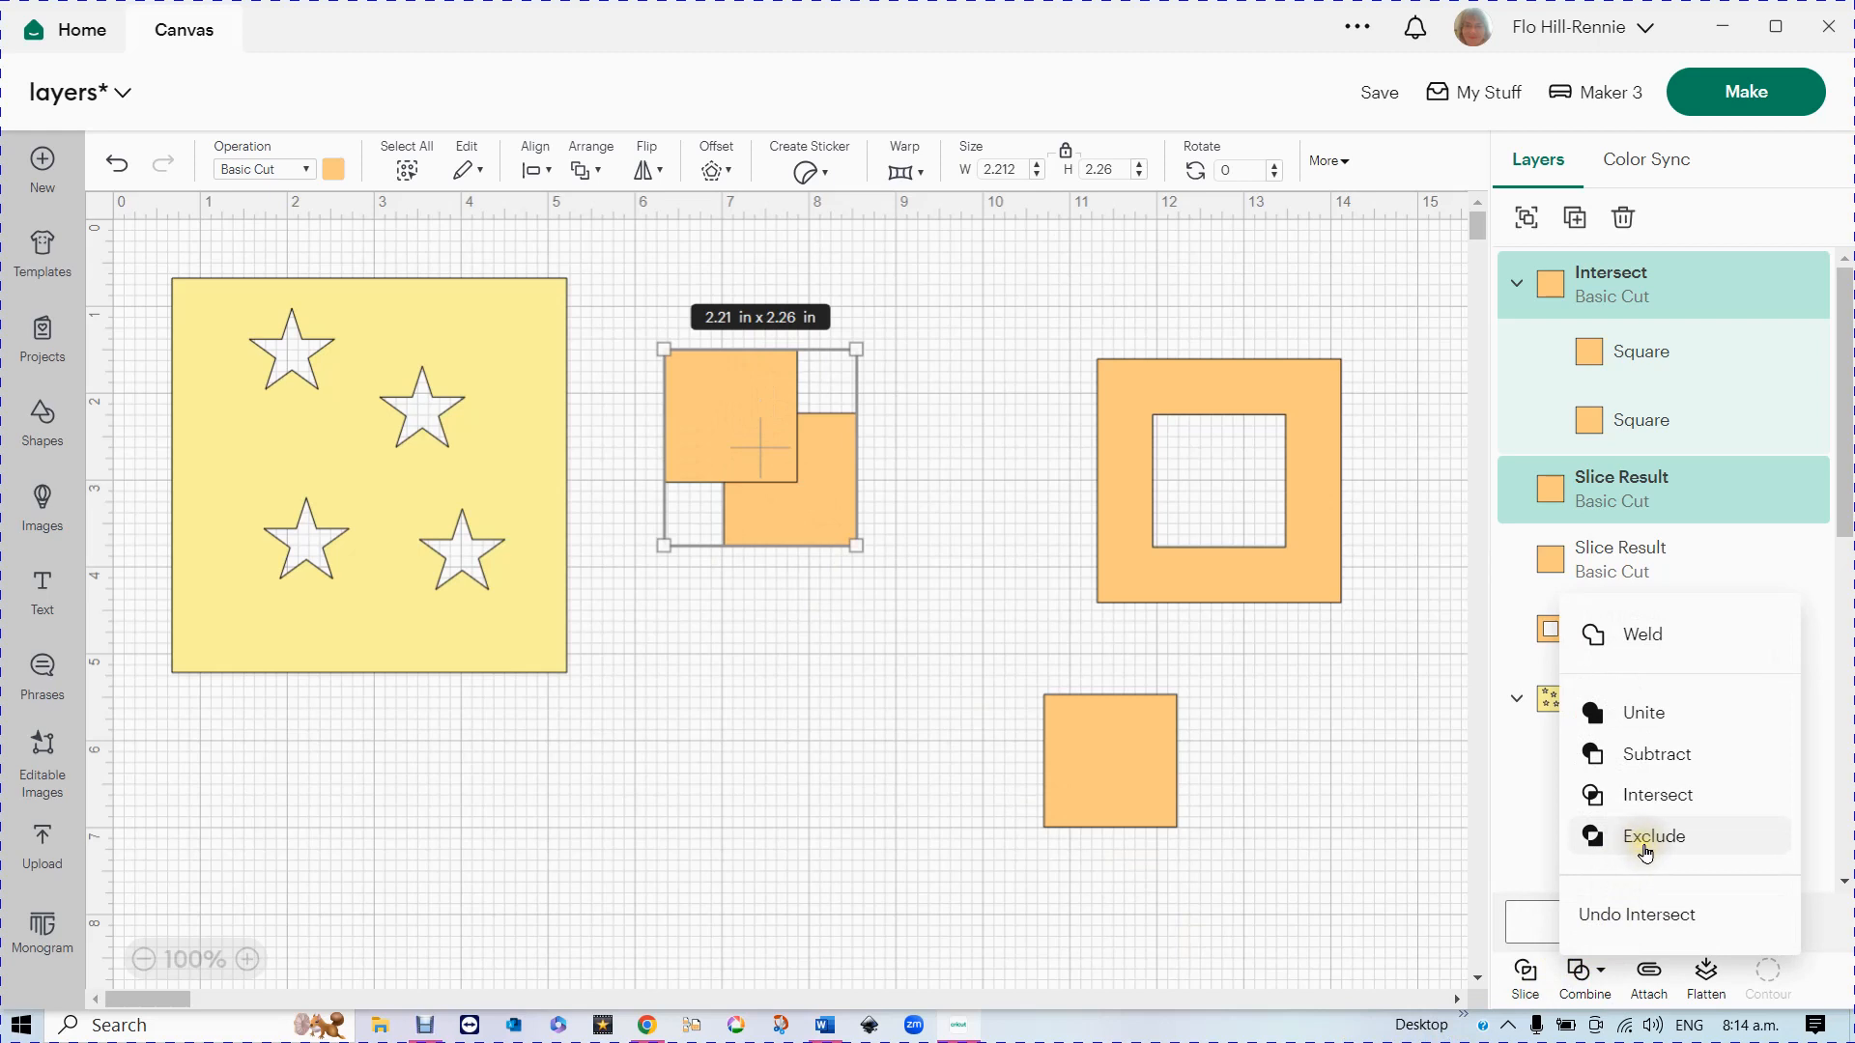
{"action": "left_click", "coordinate": [1645, 850]}
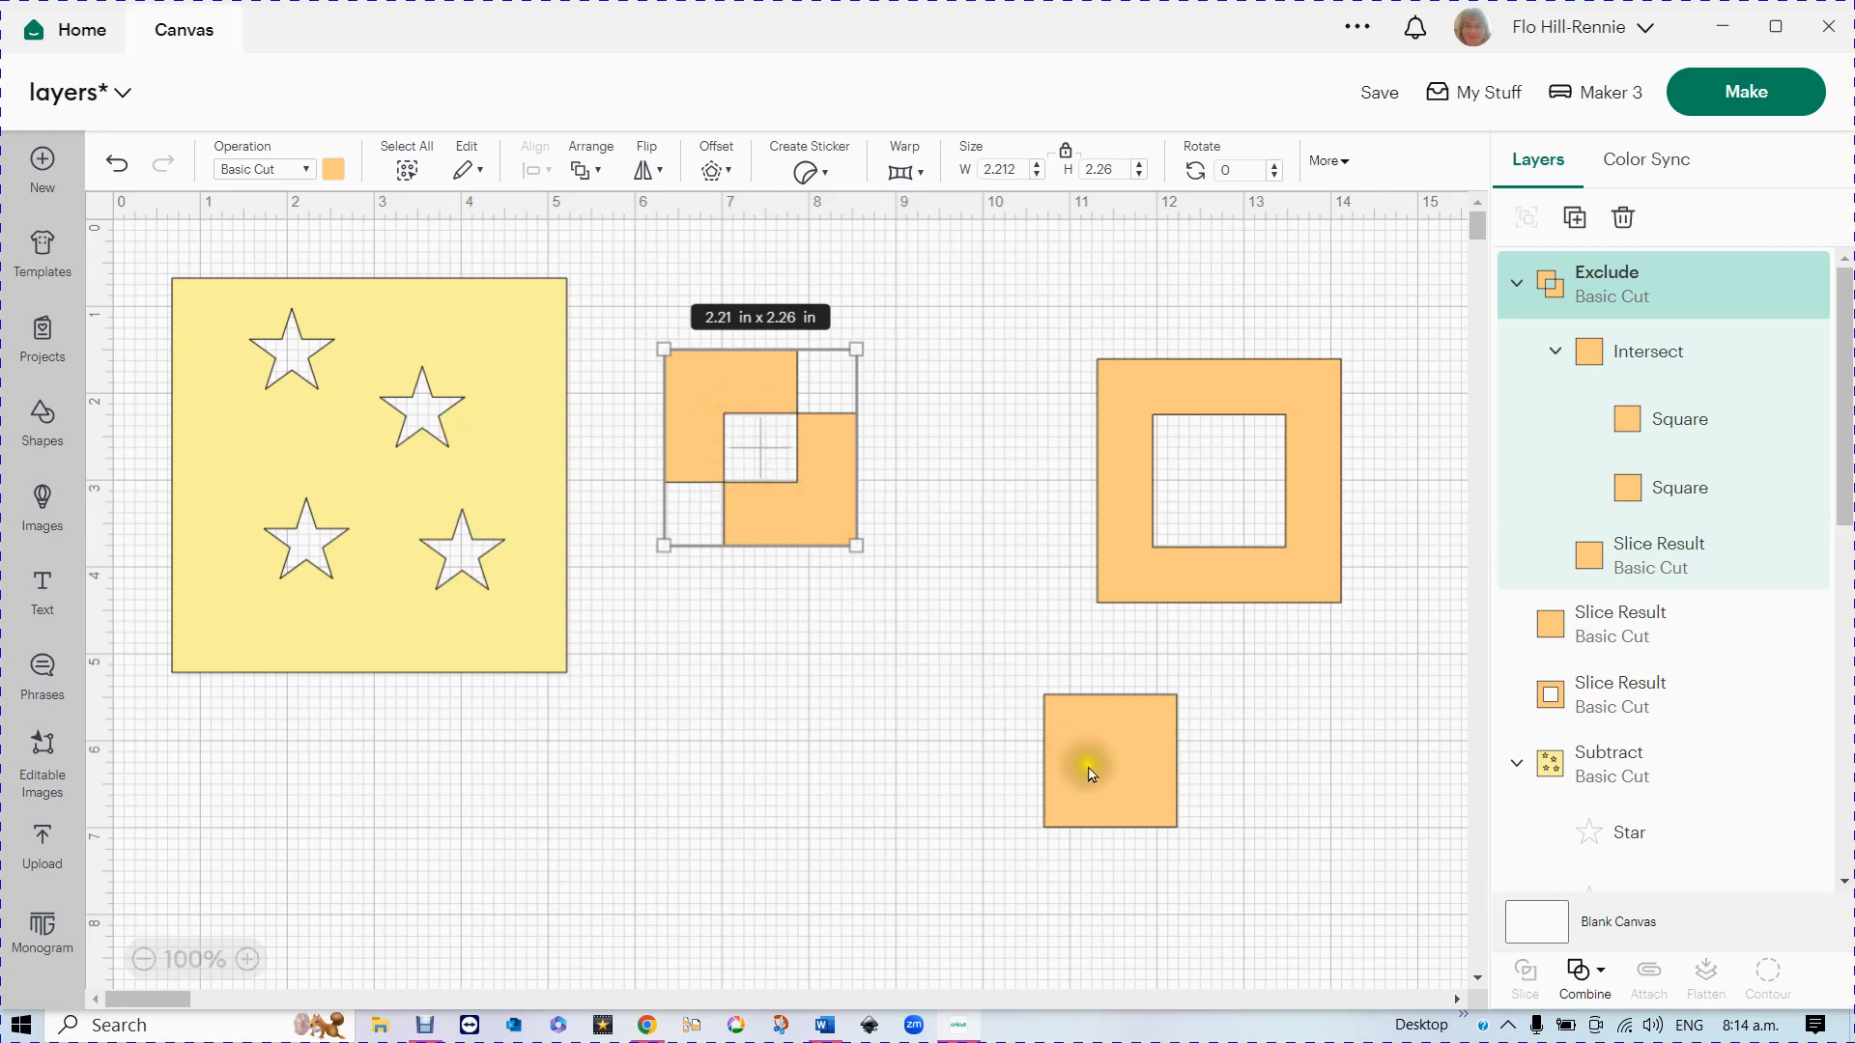
- Move the spare square below the excluded squares and enlarge it to about 4.4 x 4.4 in
{"action": "left_click_drag", "start_coordinate": [1084, 766], "coordinate": [753, 698]}
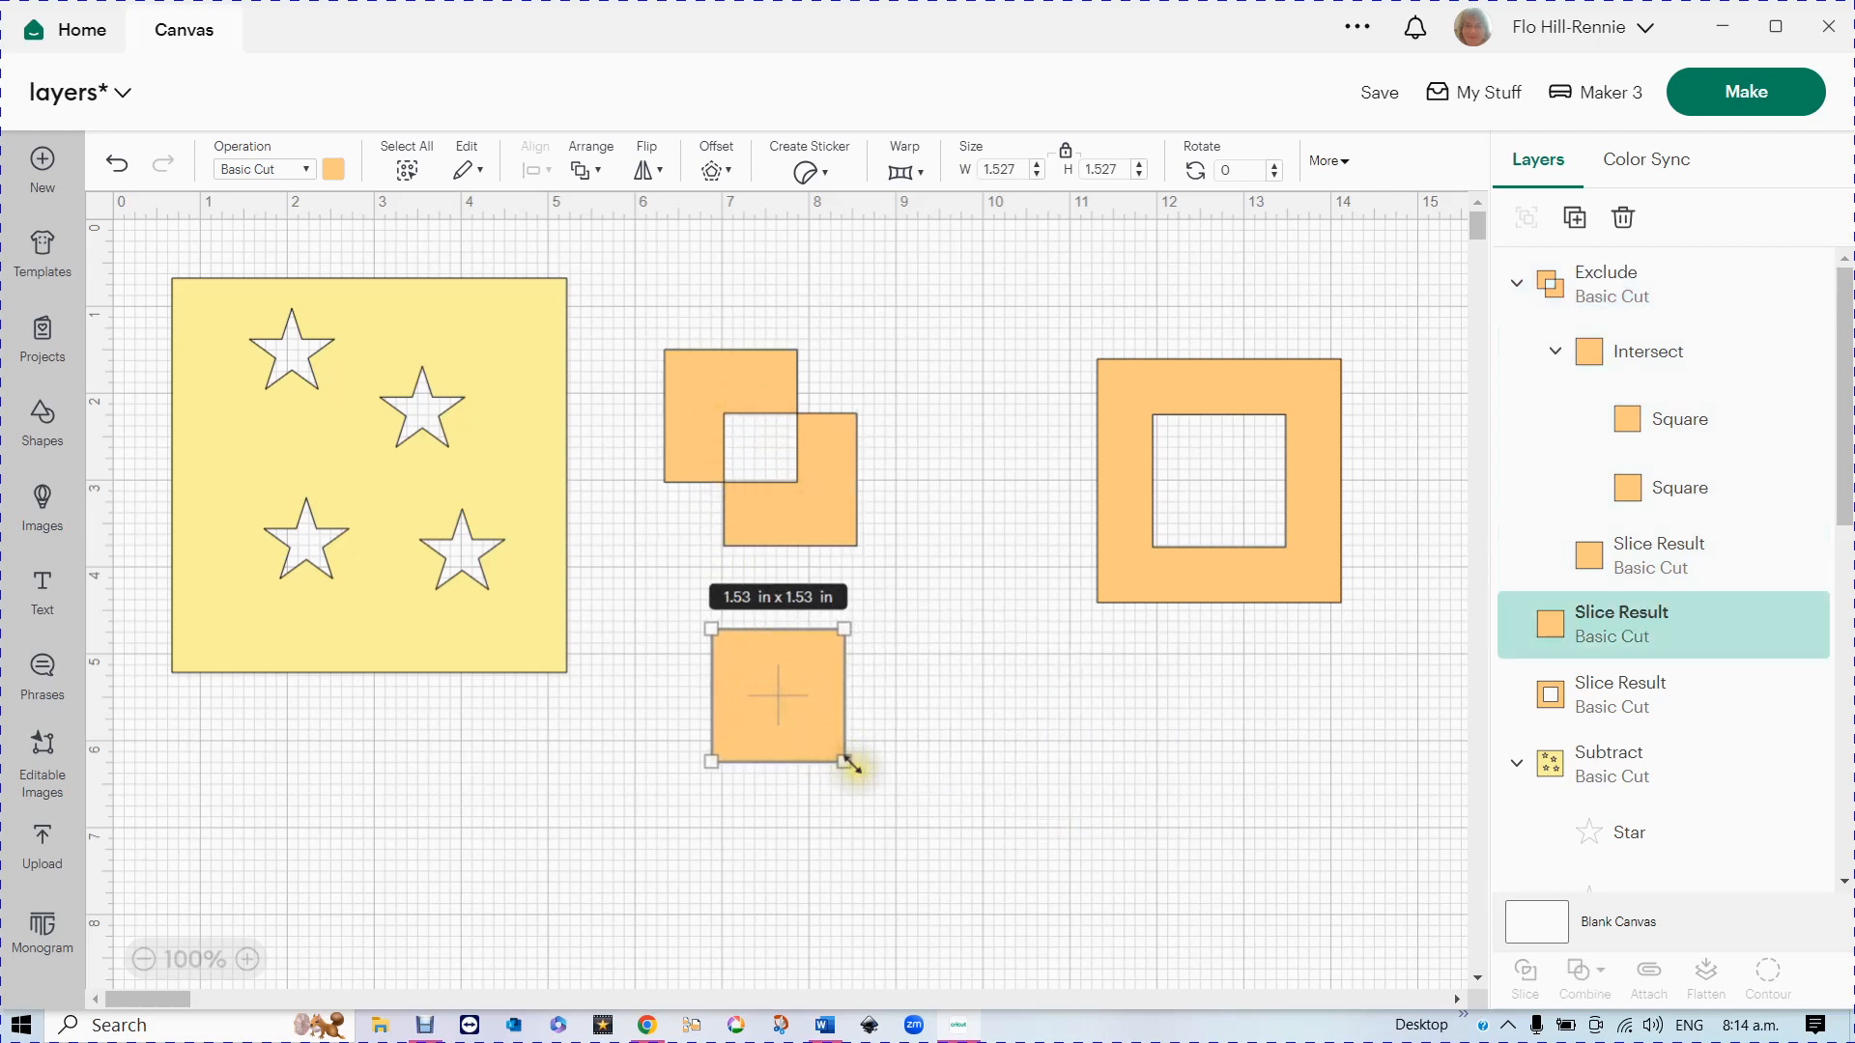
{"action": "left_click_drag", "start_coordinate": [848, 763], "coordinate": [1109, 944]}
{"action": "left_click_drag", "start_coordinate": [919, 832], "coordinate": [916, 765]}
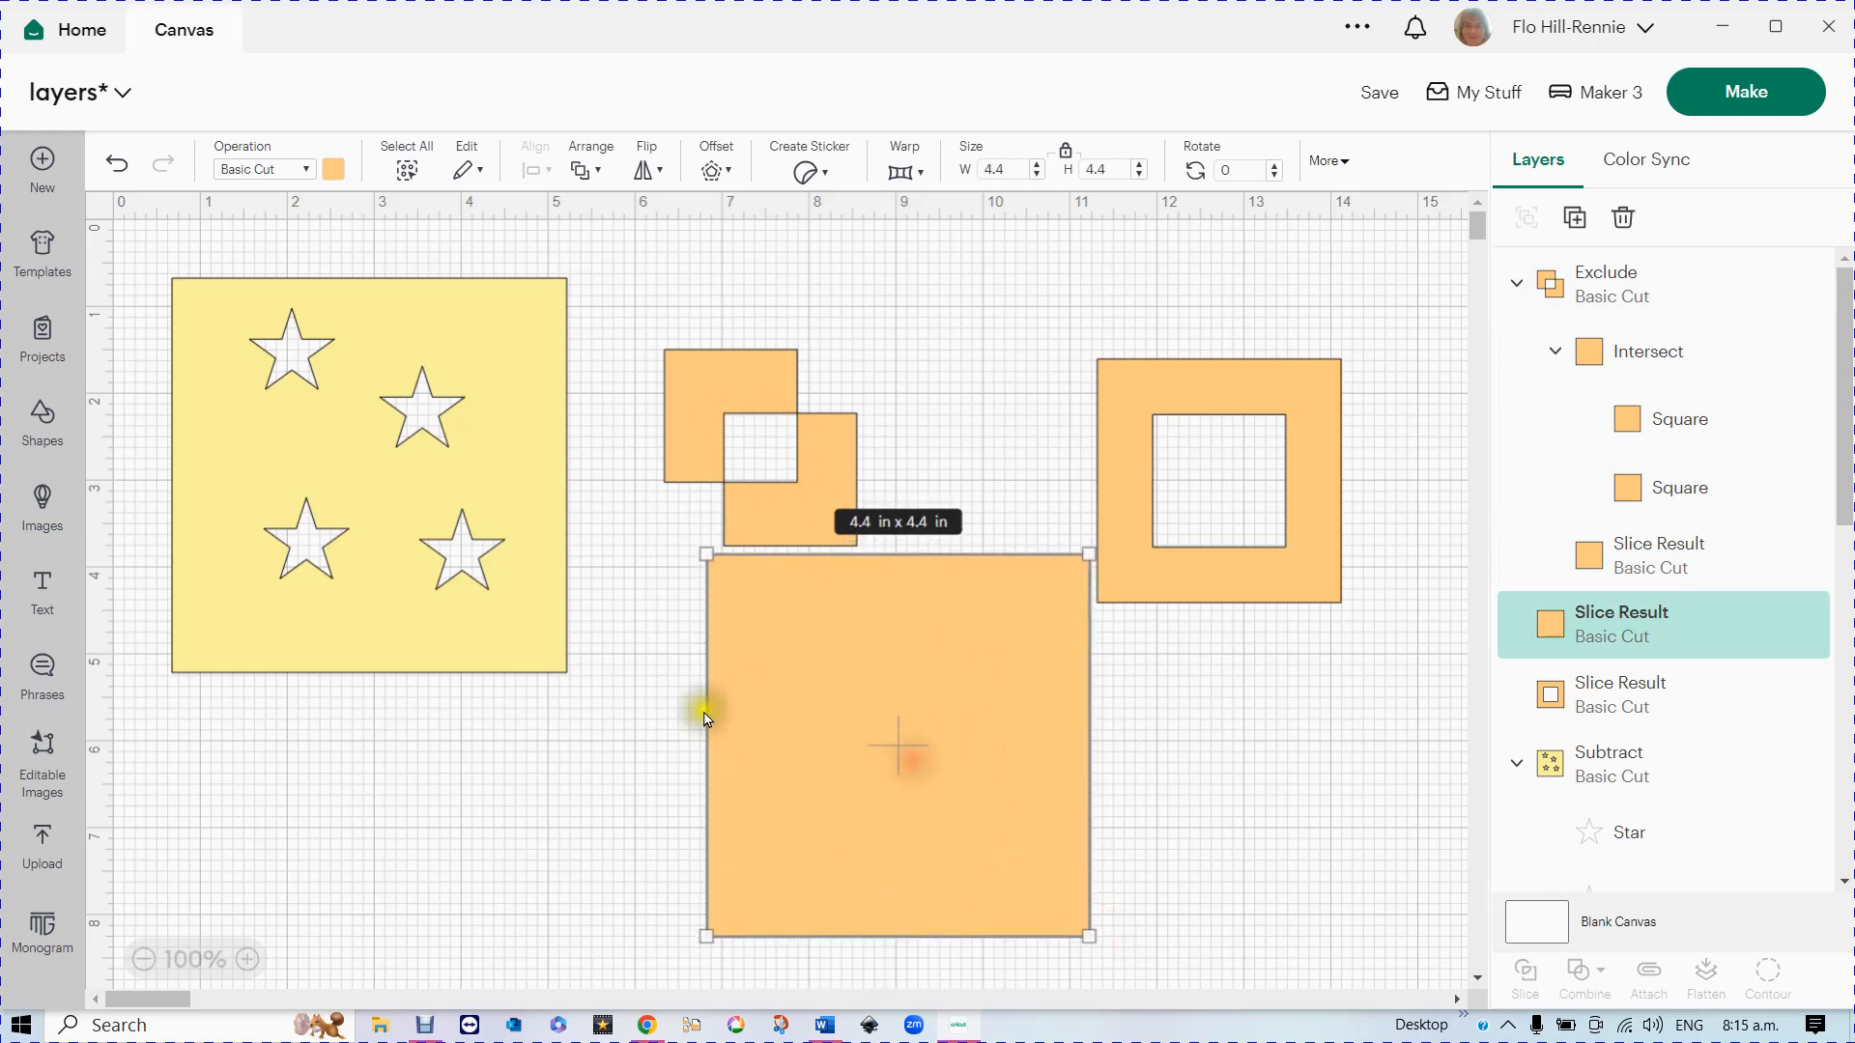
- Insert a five-pointed star, shrink it to about 1.02 x 0.97 in, and place it on the large orange square's upper-left area
{"action": "left_click", "coordinate": [48, 417]}
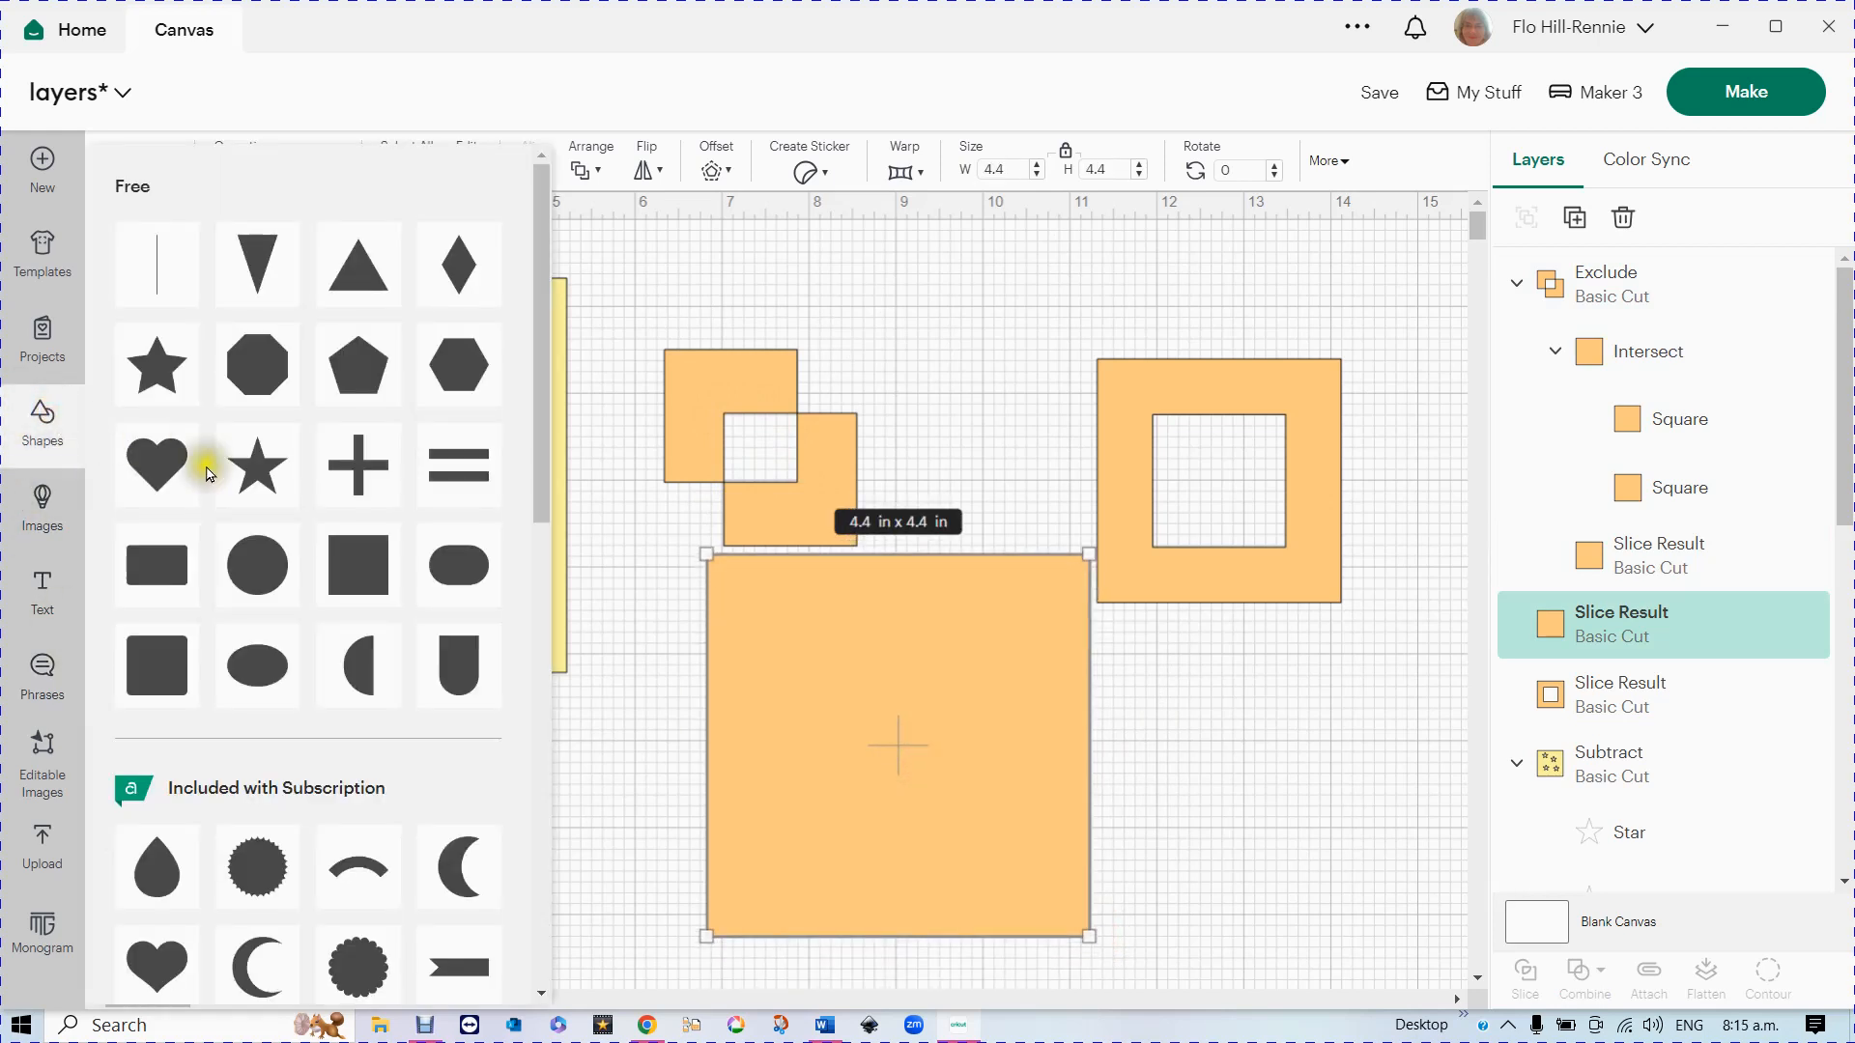
{"action": "left_click", "coordinate": [257, 474]}
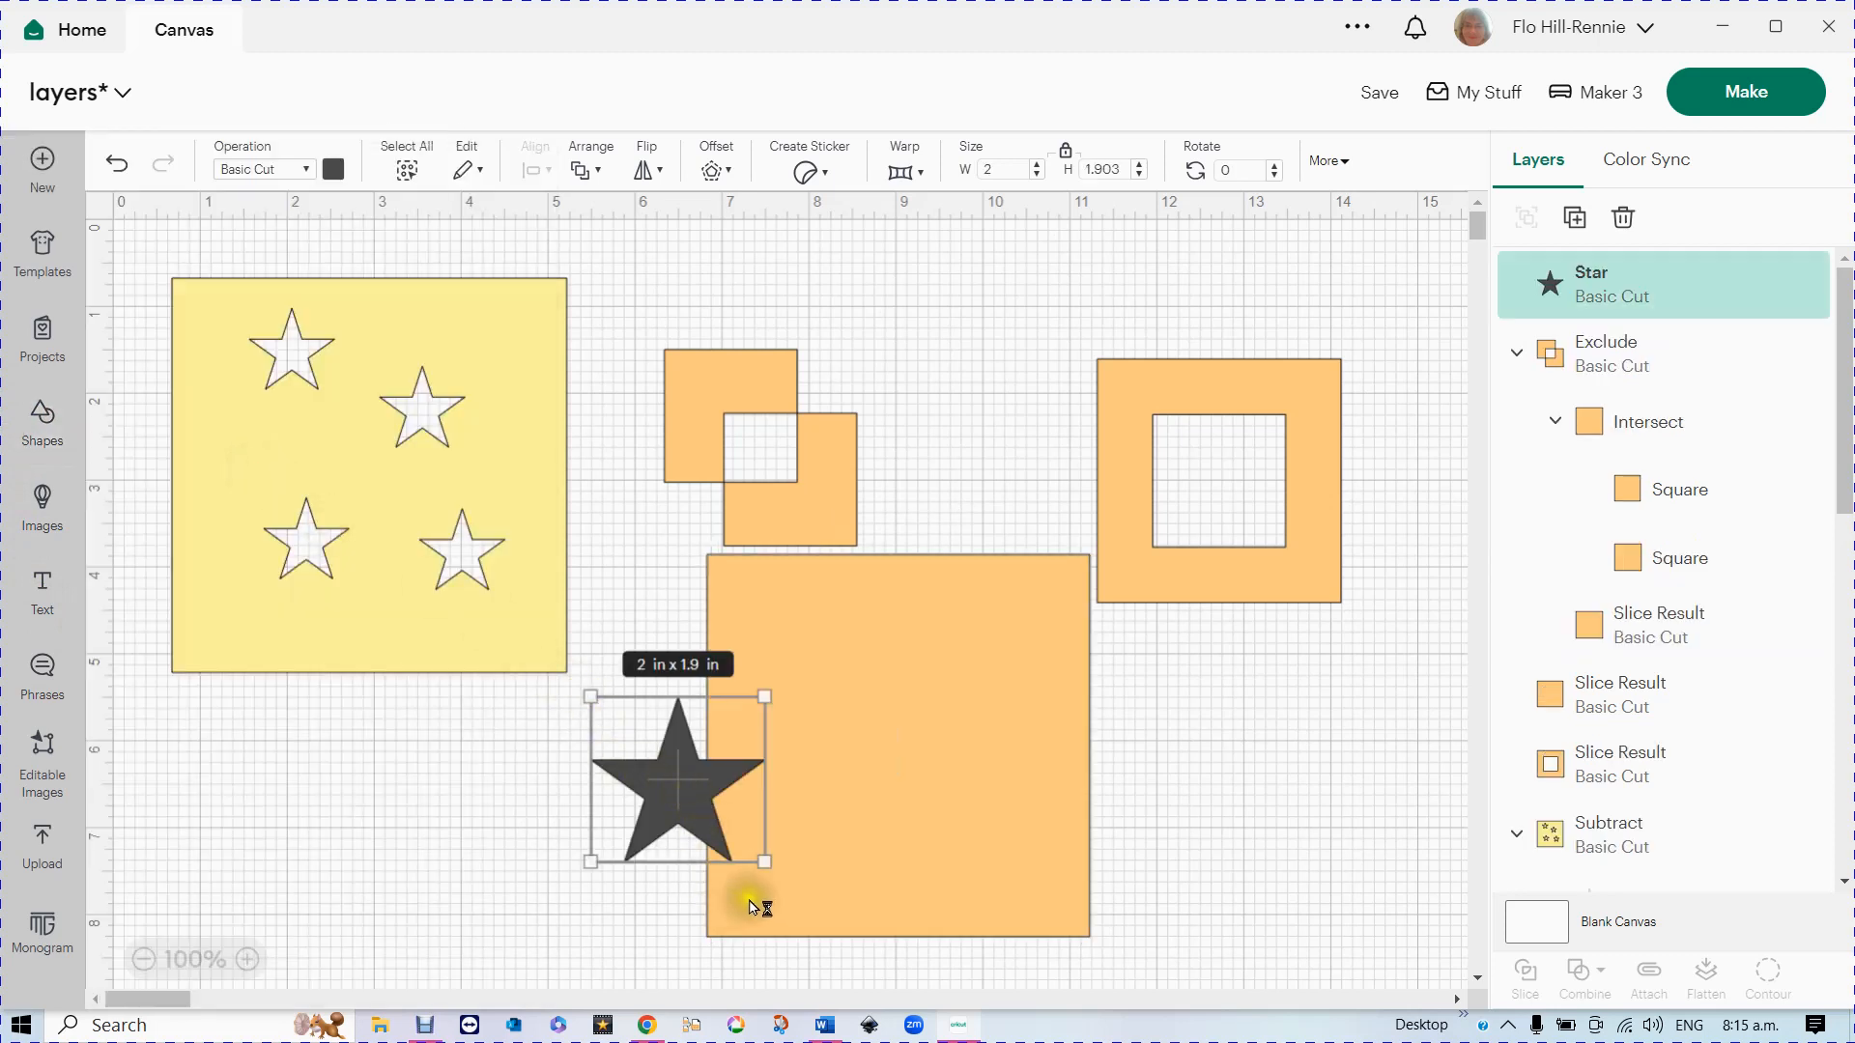
{"action": "left_click_drag", "start_coordinate": [768, 865], "coordinate": [819, 666]}
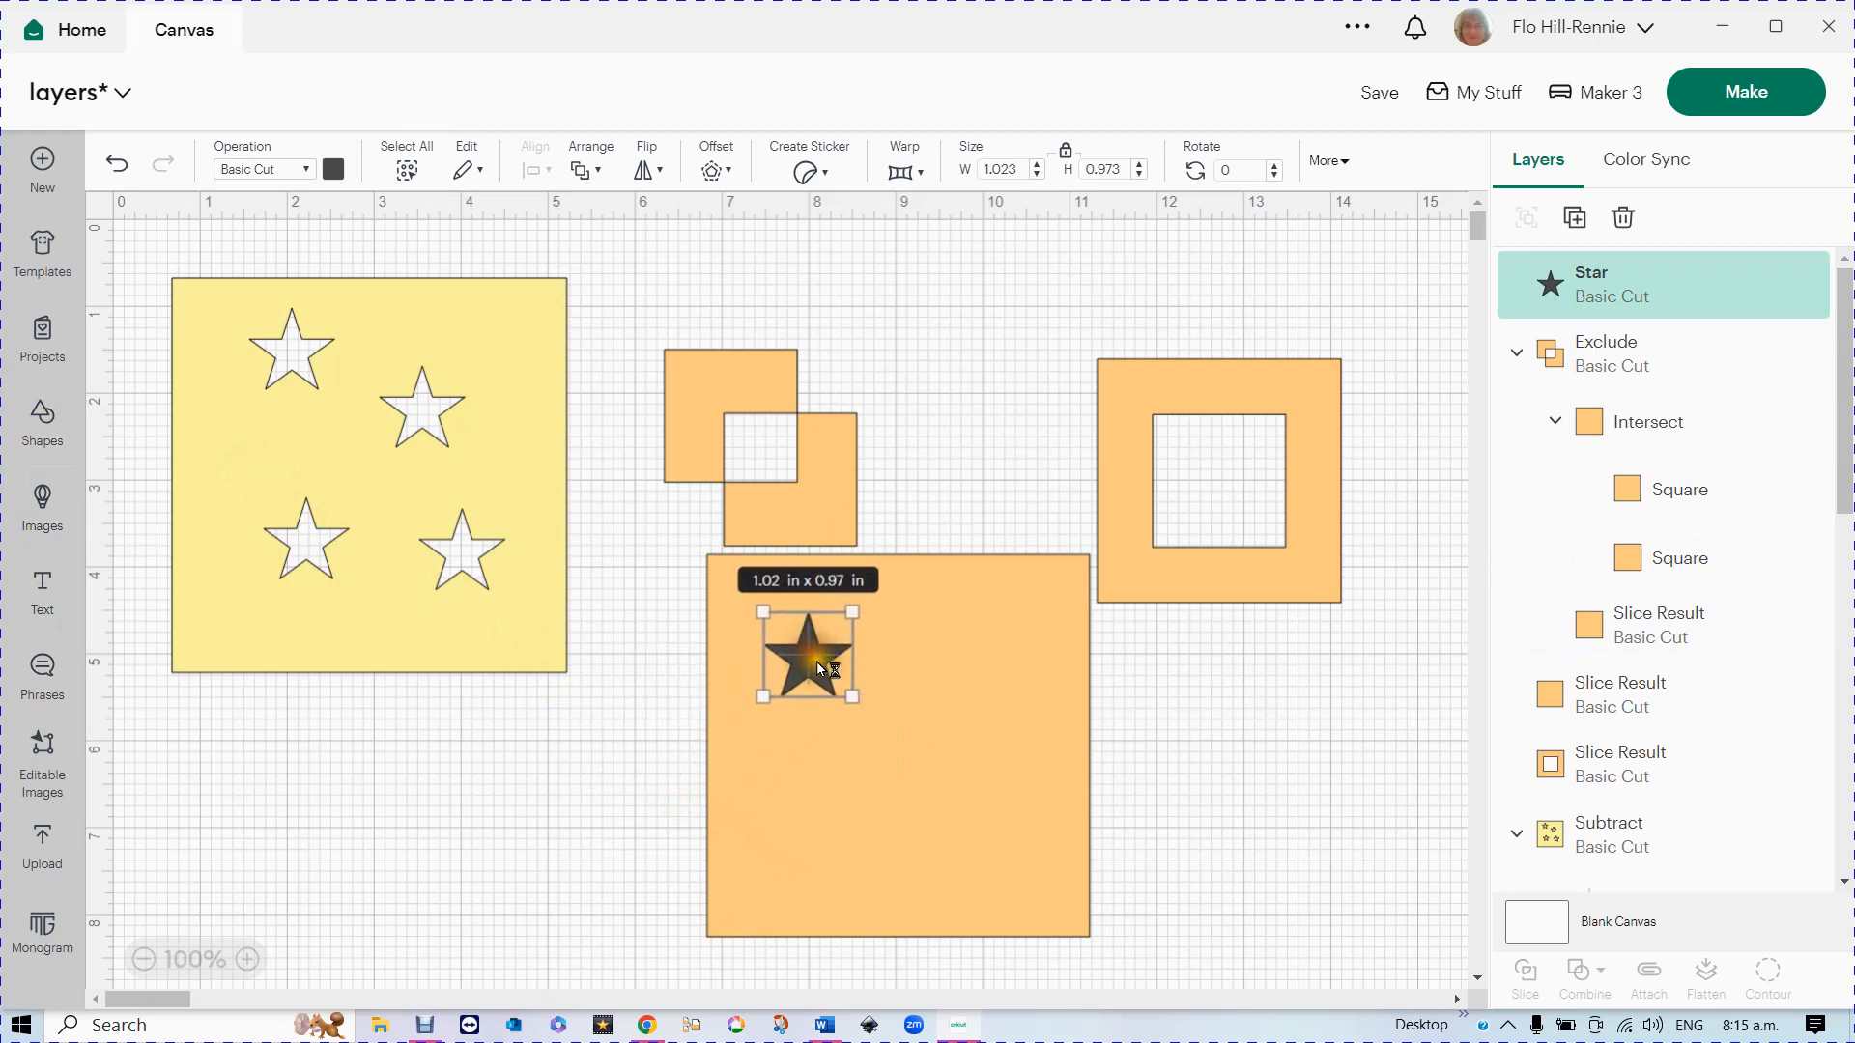
- Duplicate the star twice and arrange the copies near the center of the large orange square
{"action": "left_click", "coordinate": [1577, 219]}
{"action": "left_click", "coordinate": [1577, 218]}
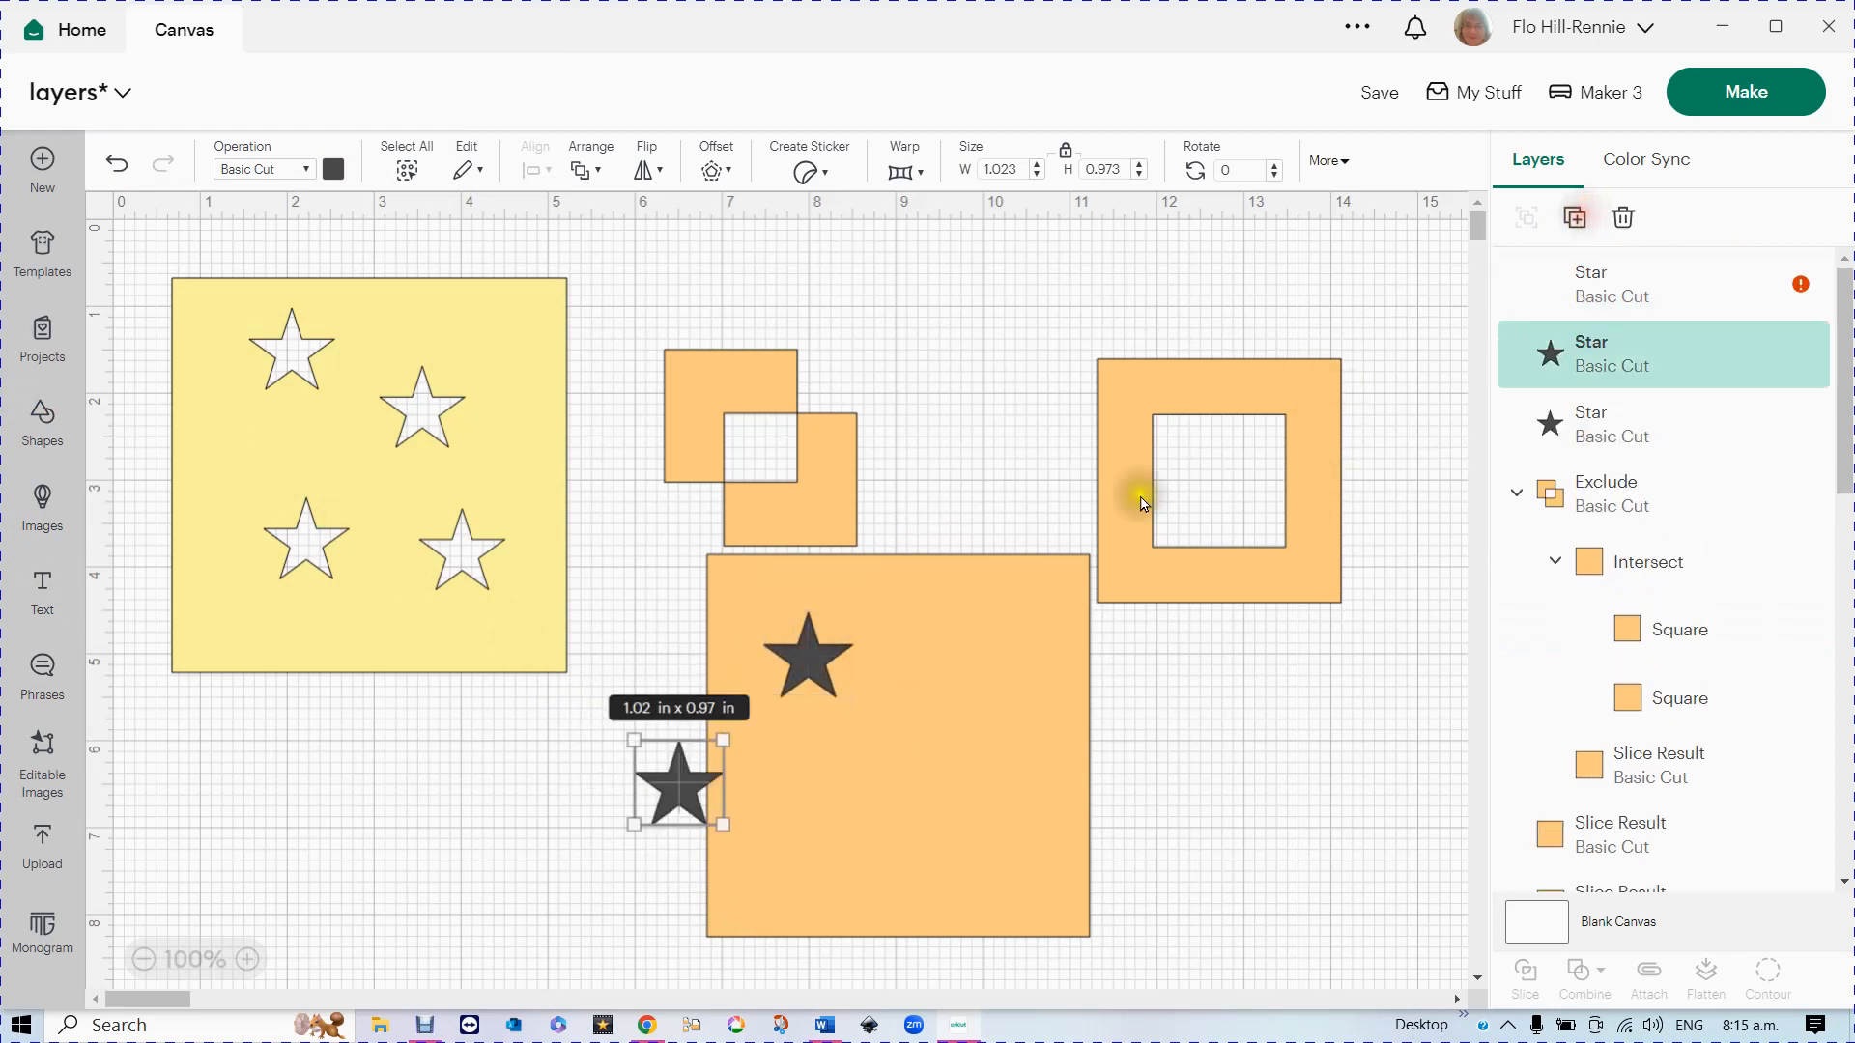
{"action": "left_click_drag", "start_coordinate": [713, 848], "coordinate": [924, 717]}
{"action": "left_click_drag", "start_coordinate": [676, 796], "coordinate": [884, 813]}
- Exclude the three stars from the large orange square and move the resulting shape slightly down
{"action": "left_click_drag", "start_coordinate": [652, 618], "coordinate": [1086, 903]}
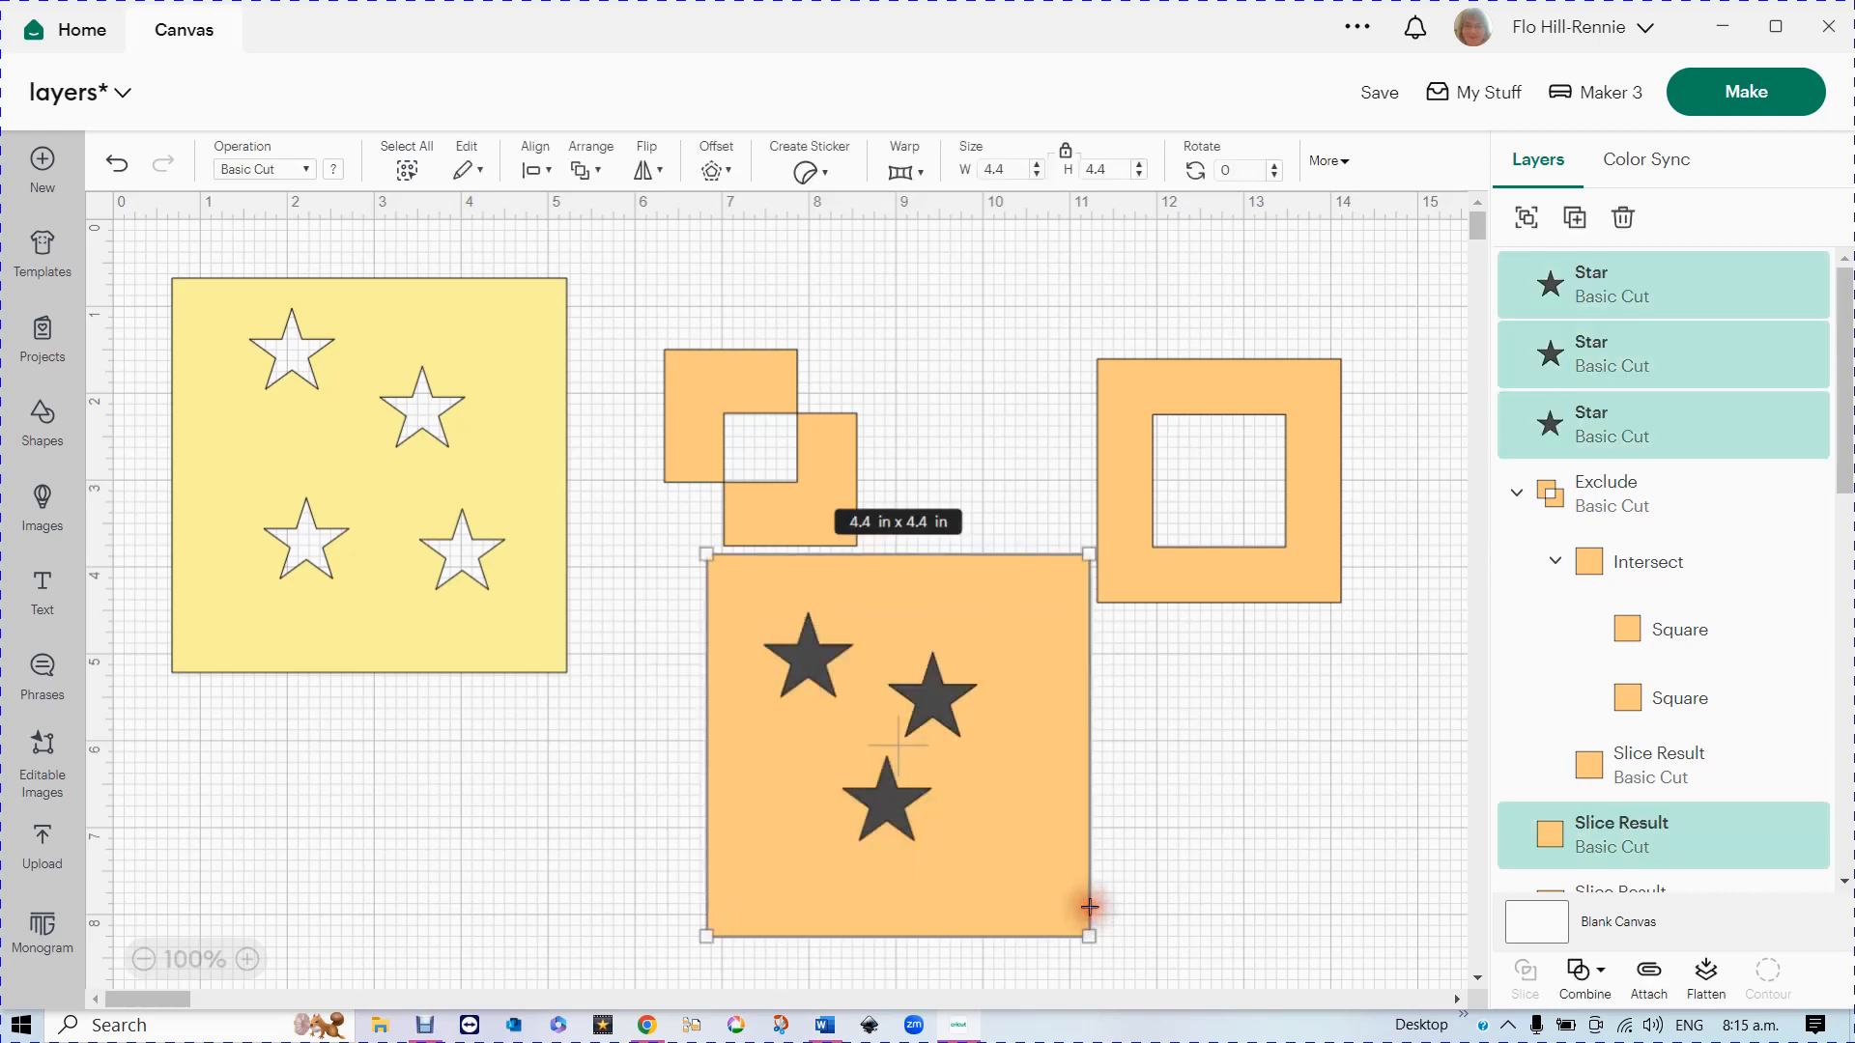
{"action": "left_click", "coordinate": [1594, 975]}
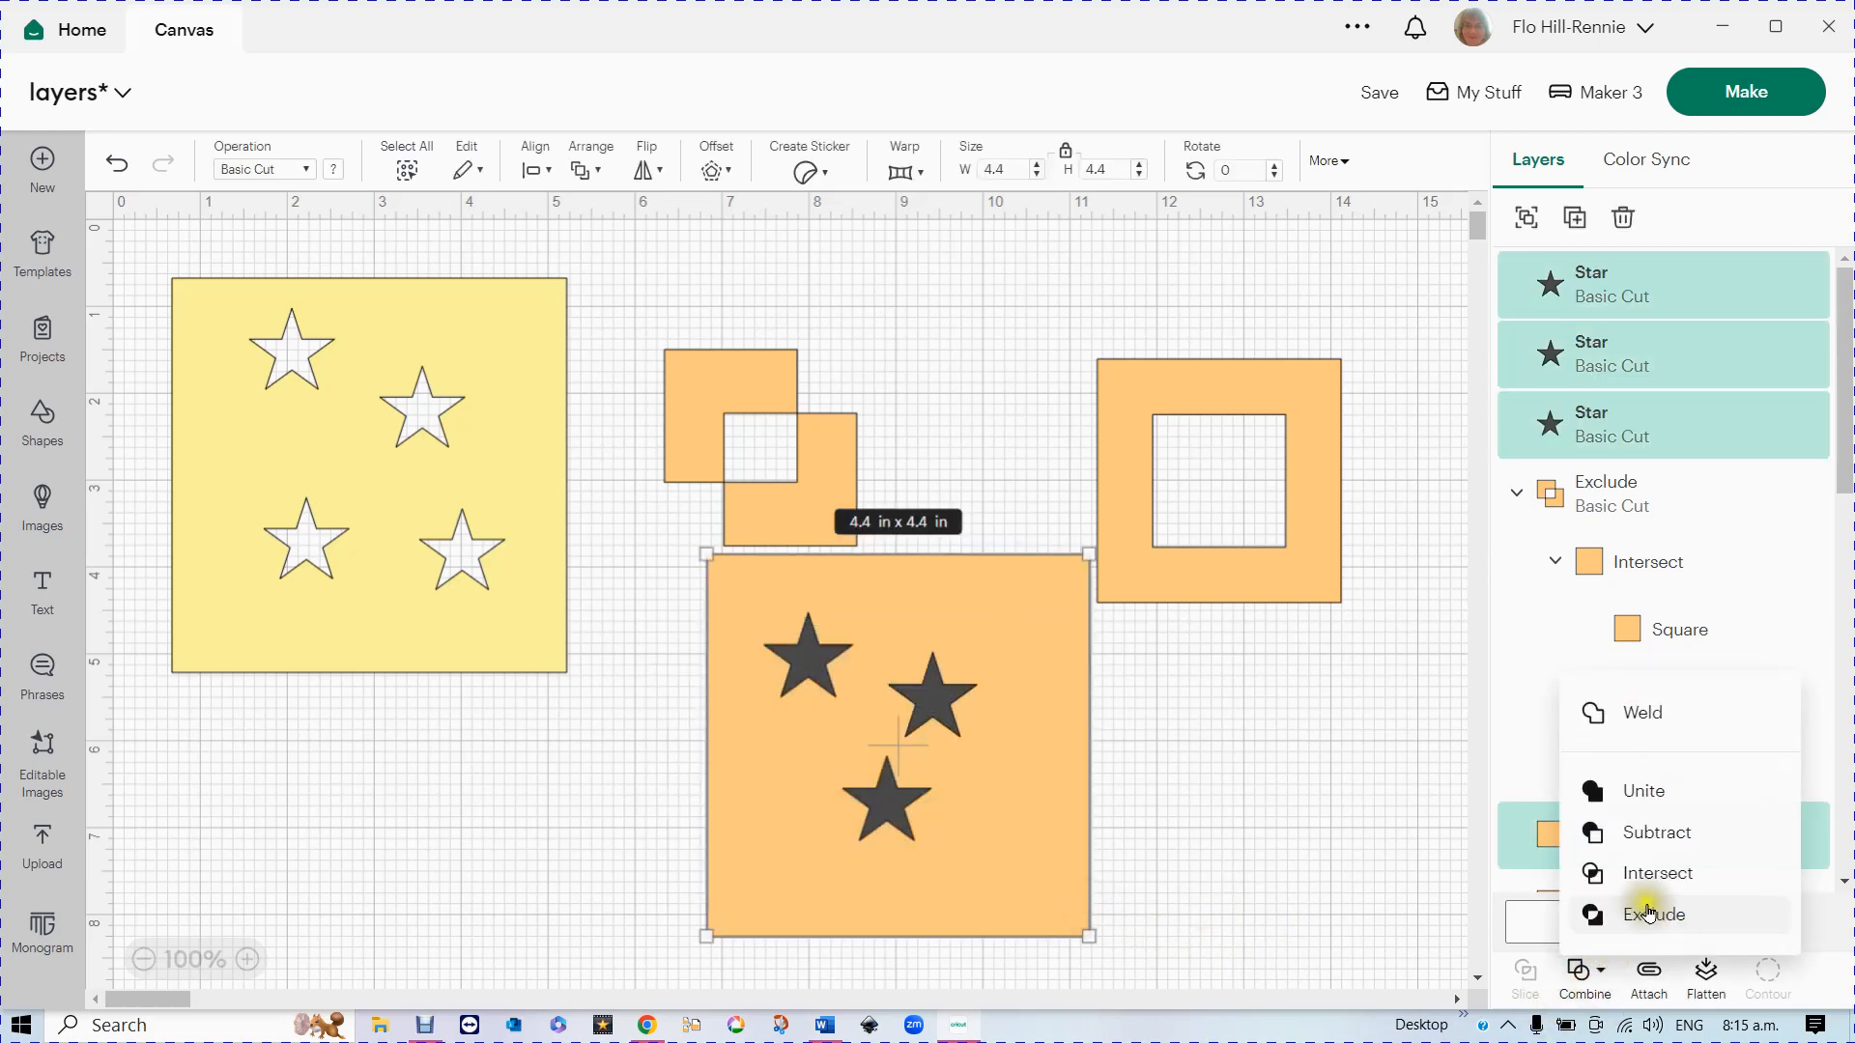
{"action": "left_click", "coordinate": [1648, 918]}
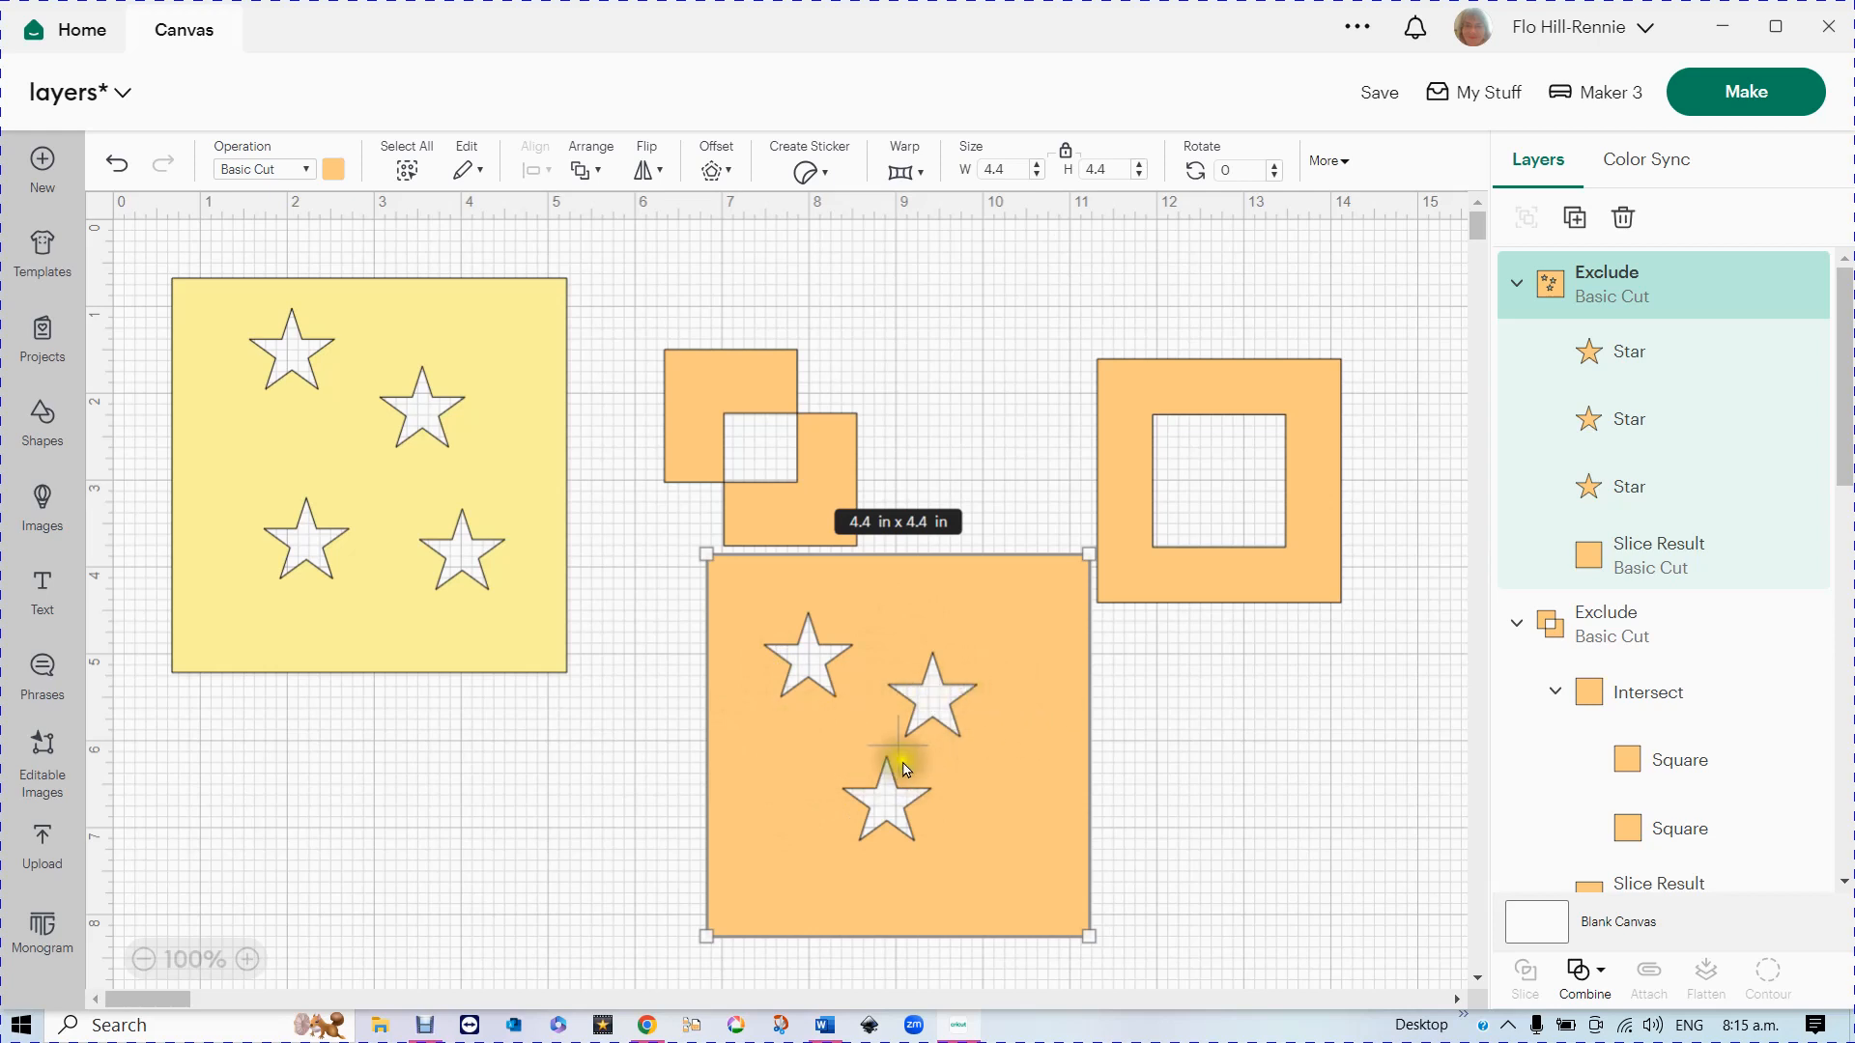
{"action": "left_click_drag", "start_coordinate": [935, 764], "coordinate": [921, 817]}
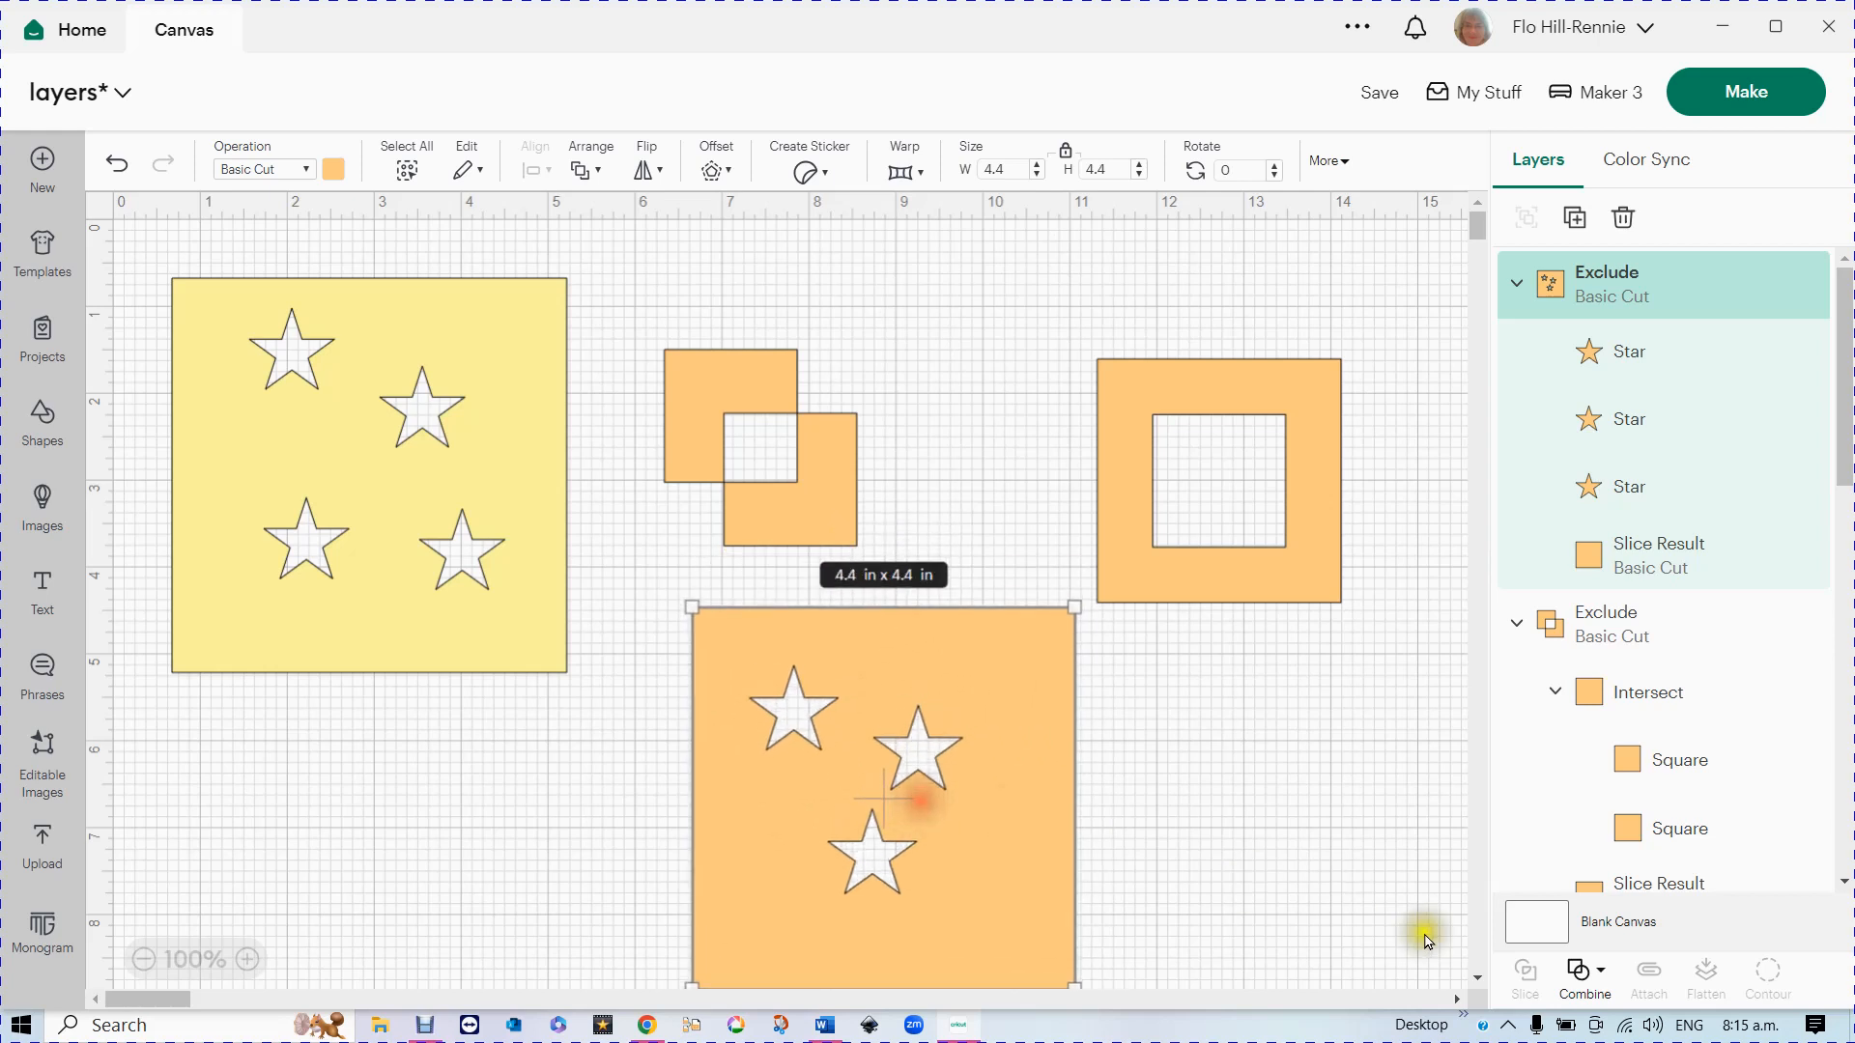
{"action": "left_click", "coordinate": [1600, 971]}
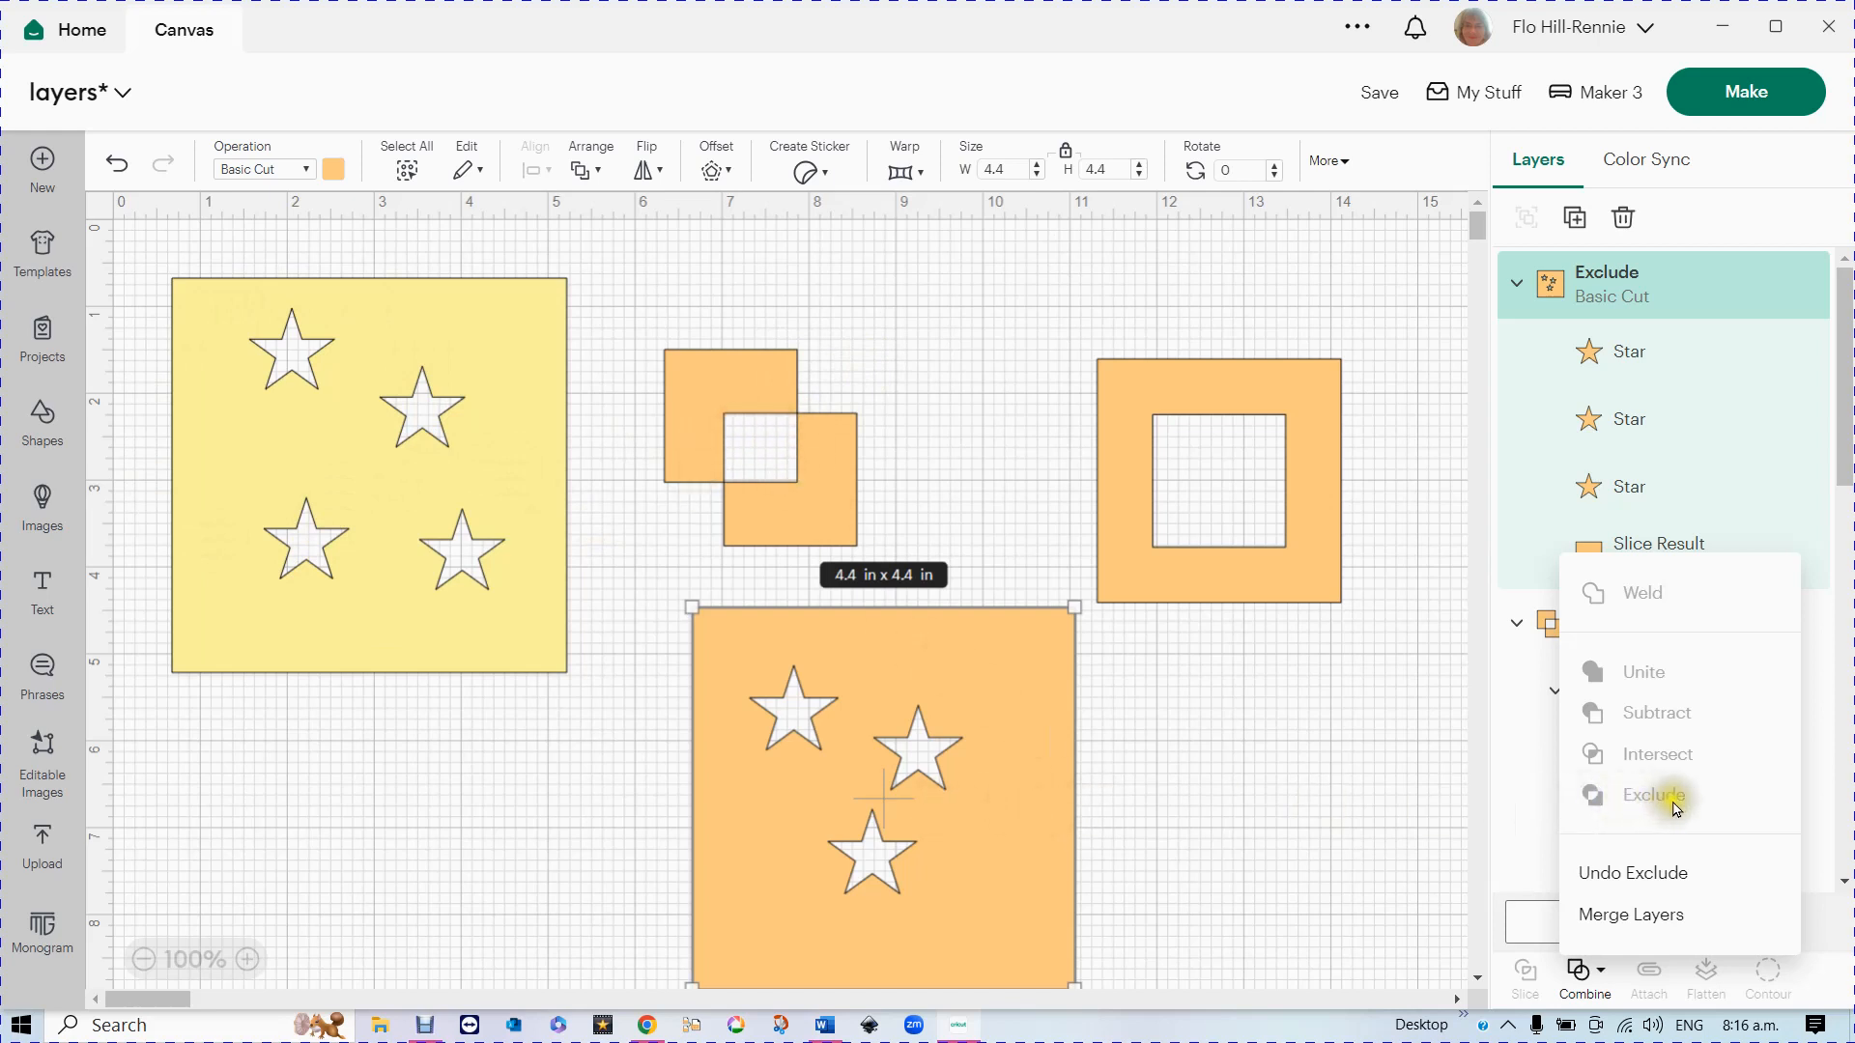
{"action": "left_click", "coordinate": [1210, 611]}
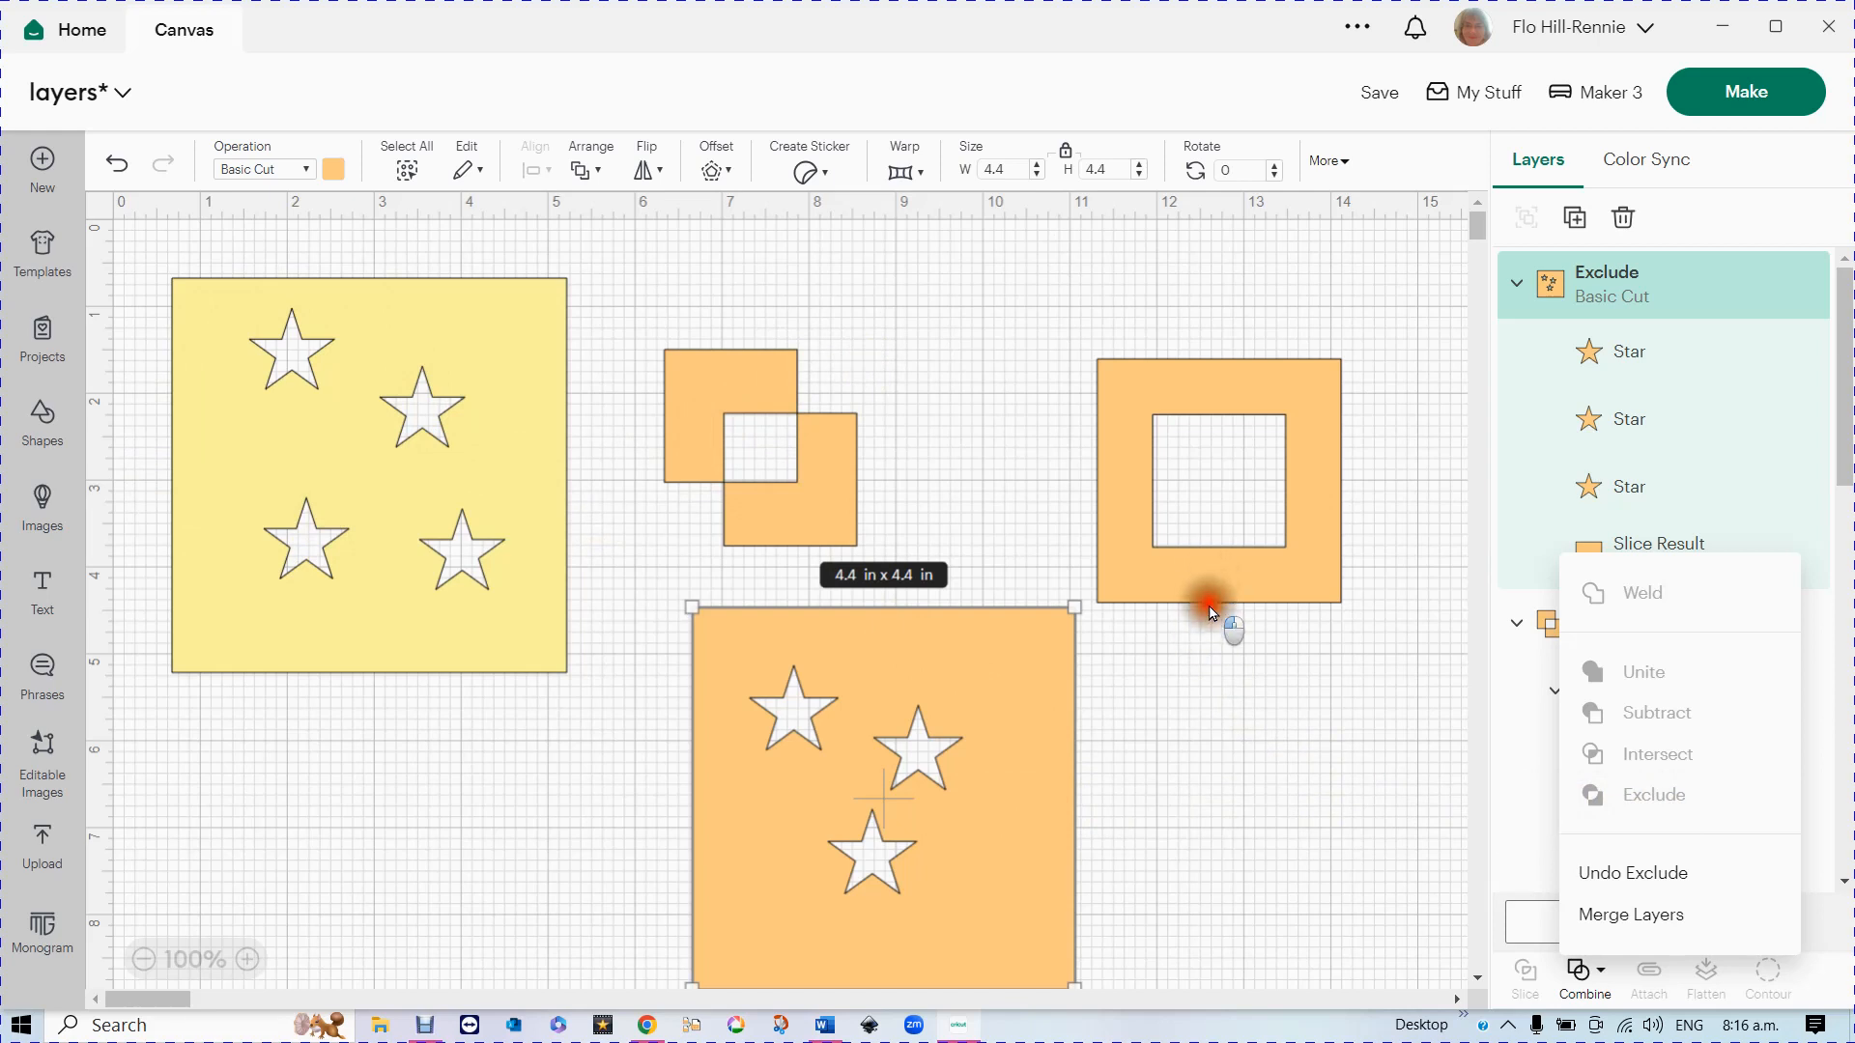
- Overlap the sliced frame with the upper-right corner of the orange star-cut square and Exclude the two shapes
{"action": "left_click", "coordinate": [1123, 543]}
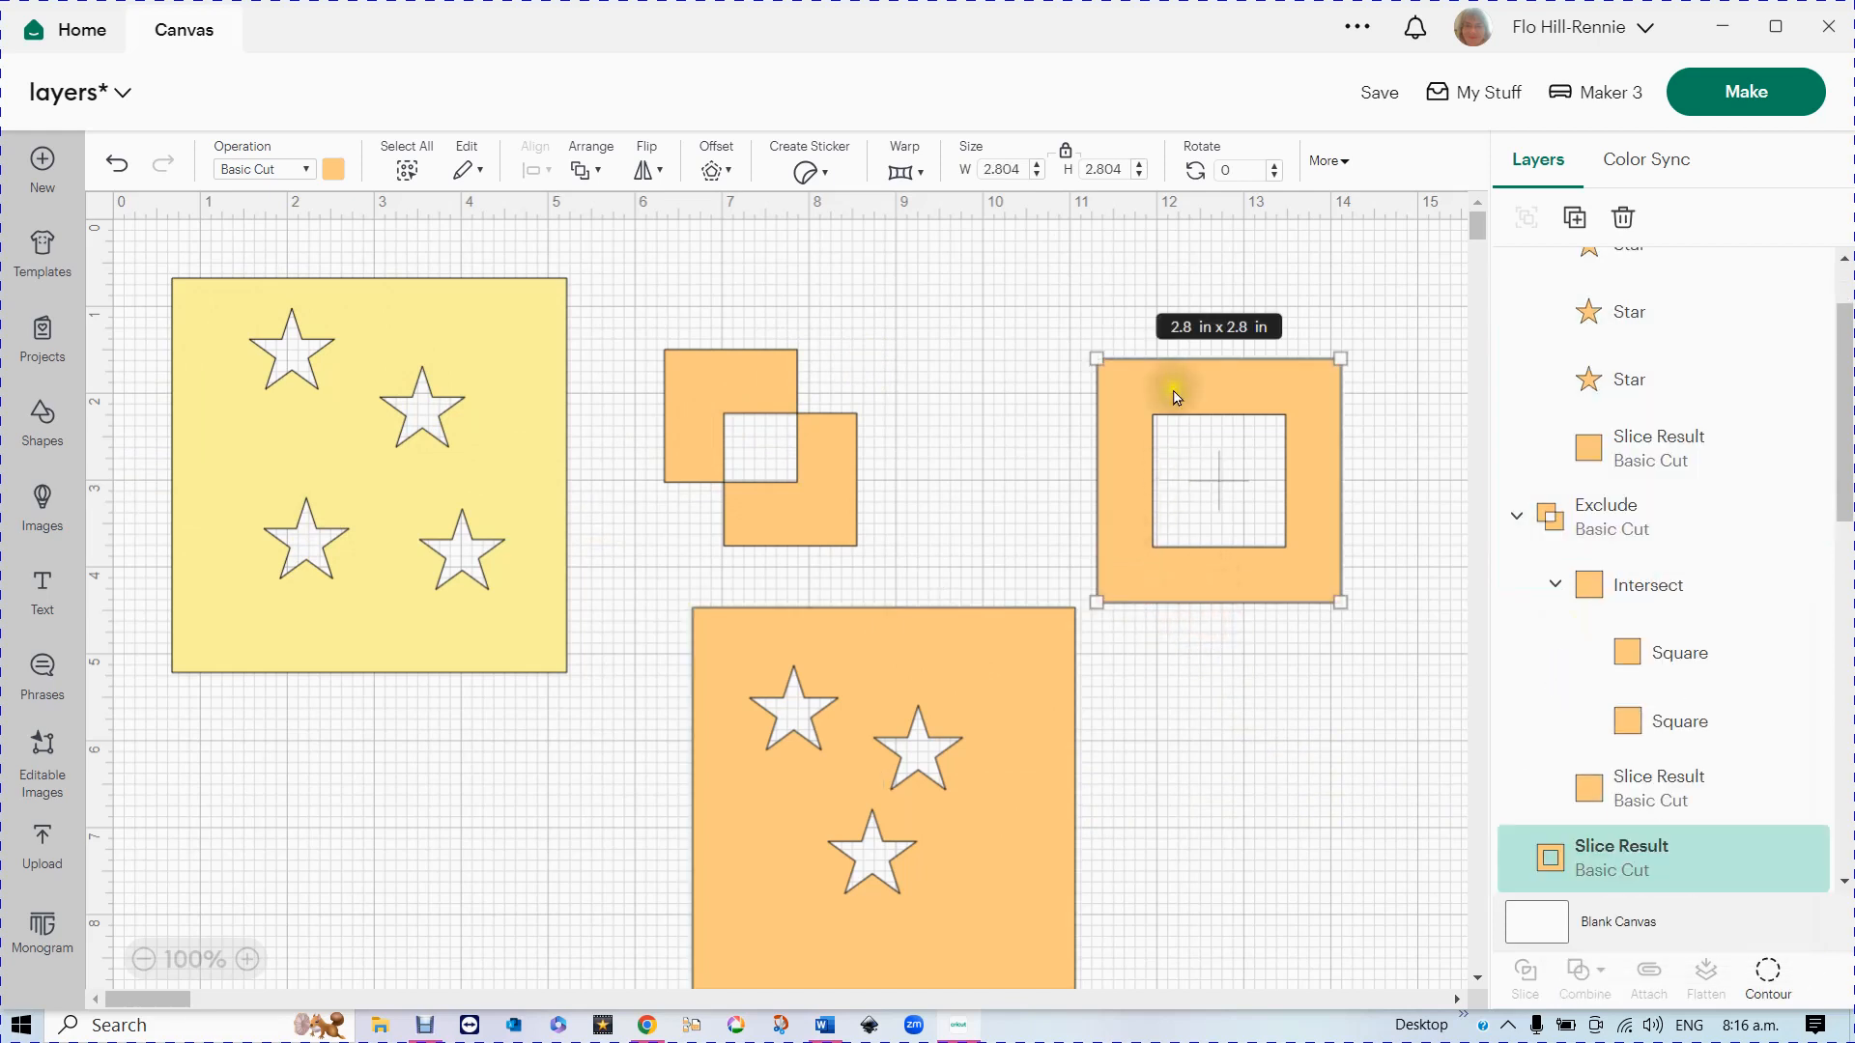
{"action": "left_click_drag", "start_coordinate": [1176, 396], "coordinate": [1089, 470]}
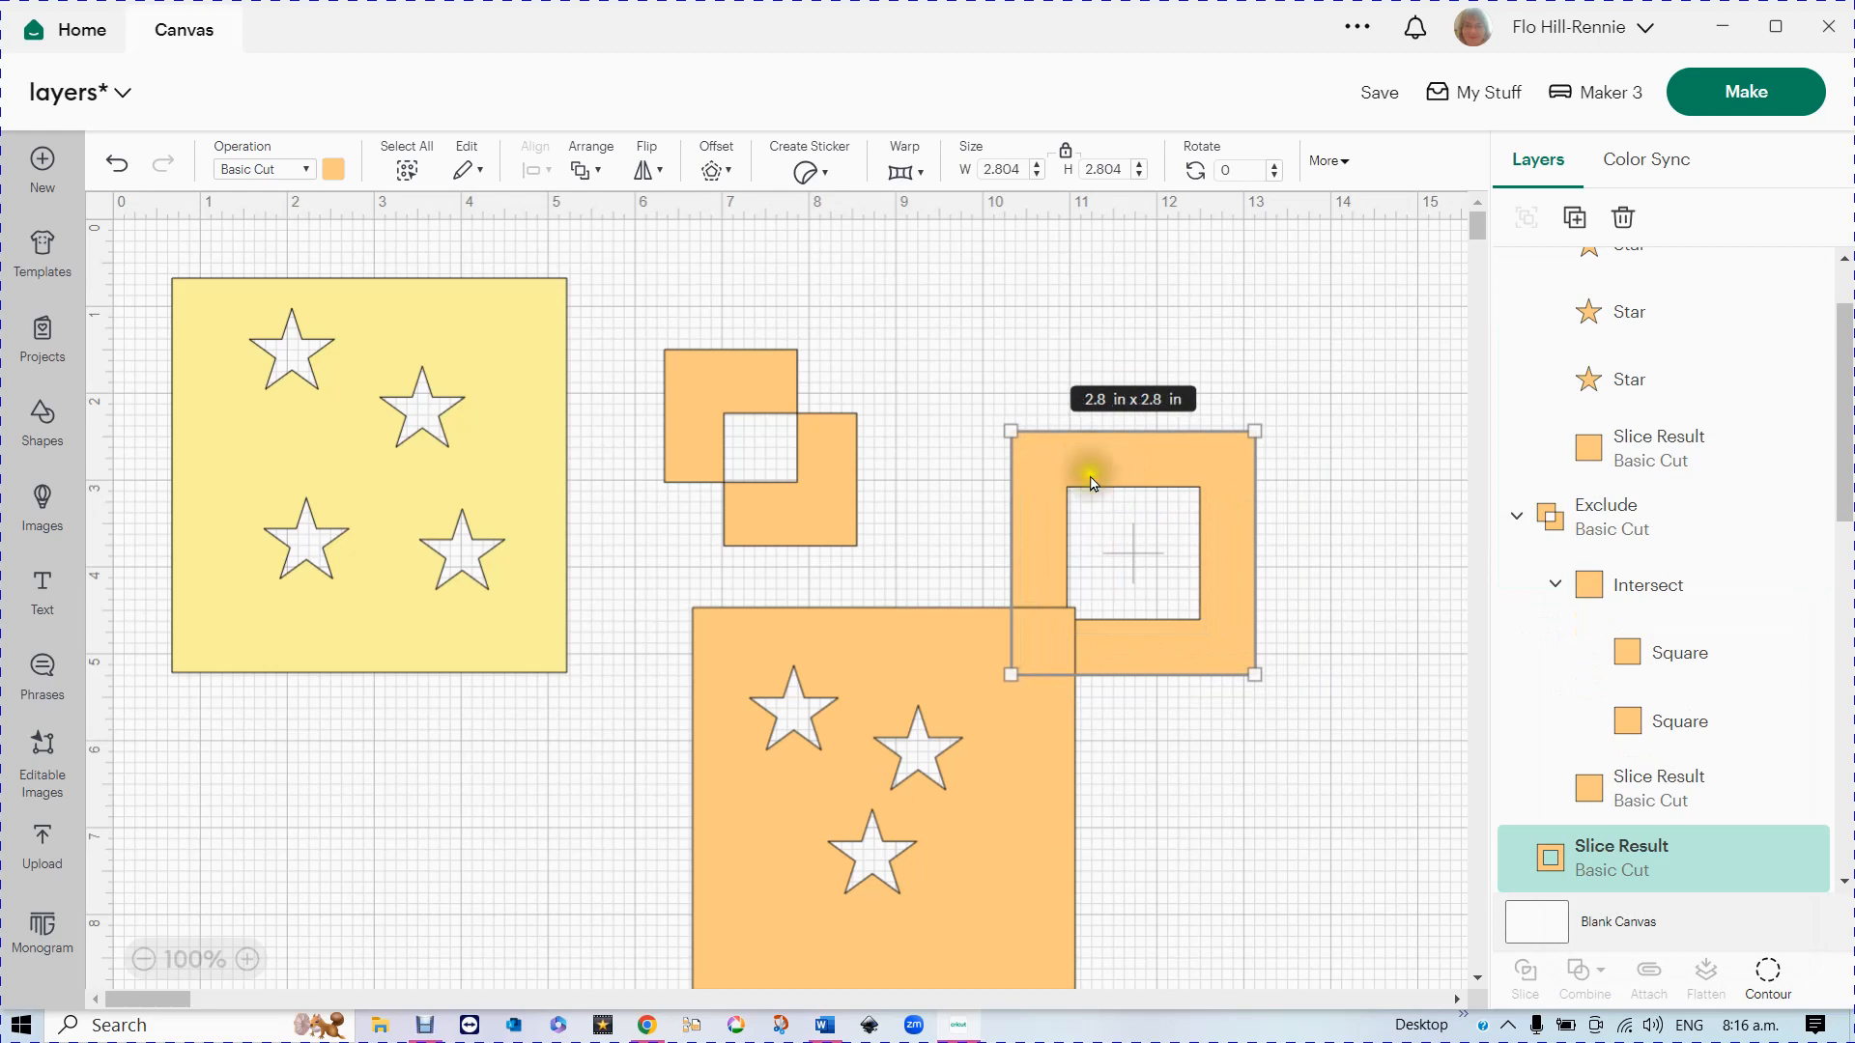
{"action": "left_click", "coordinate": [1350, 648]}
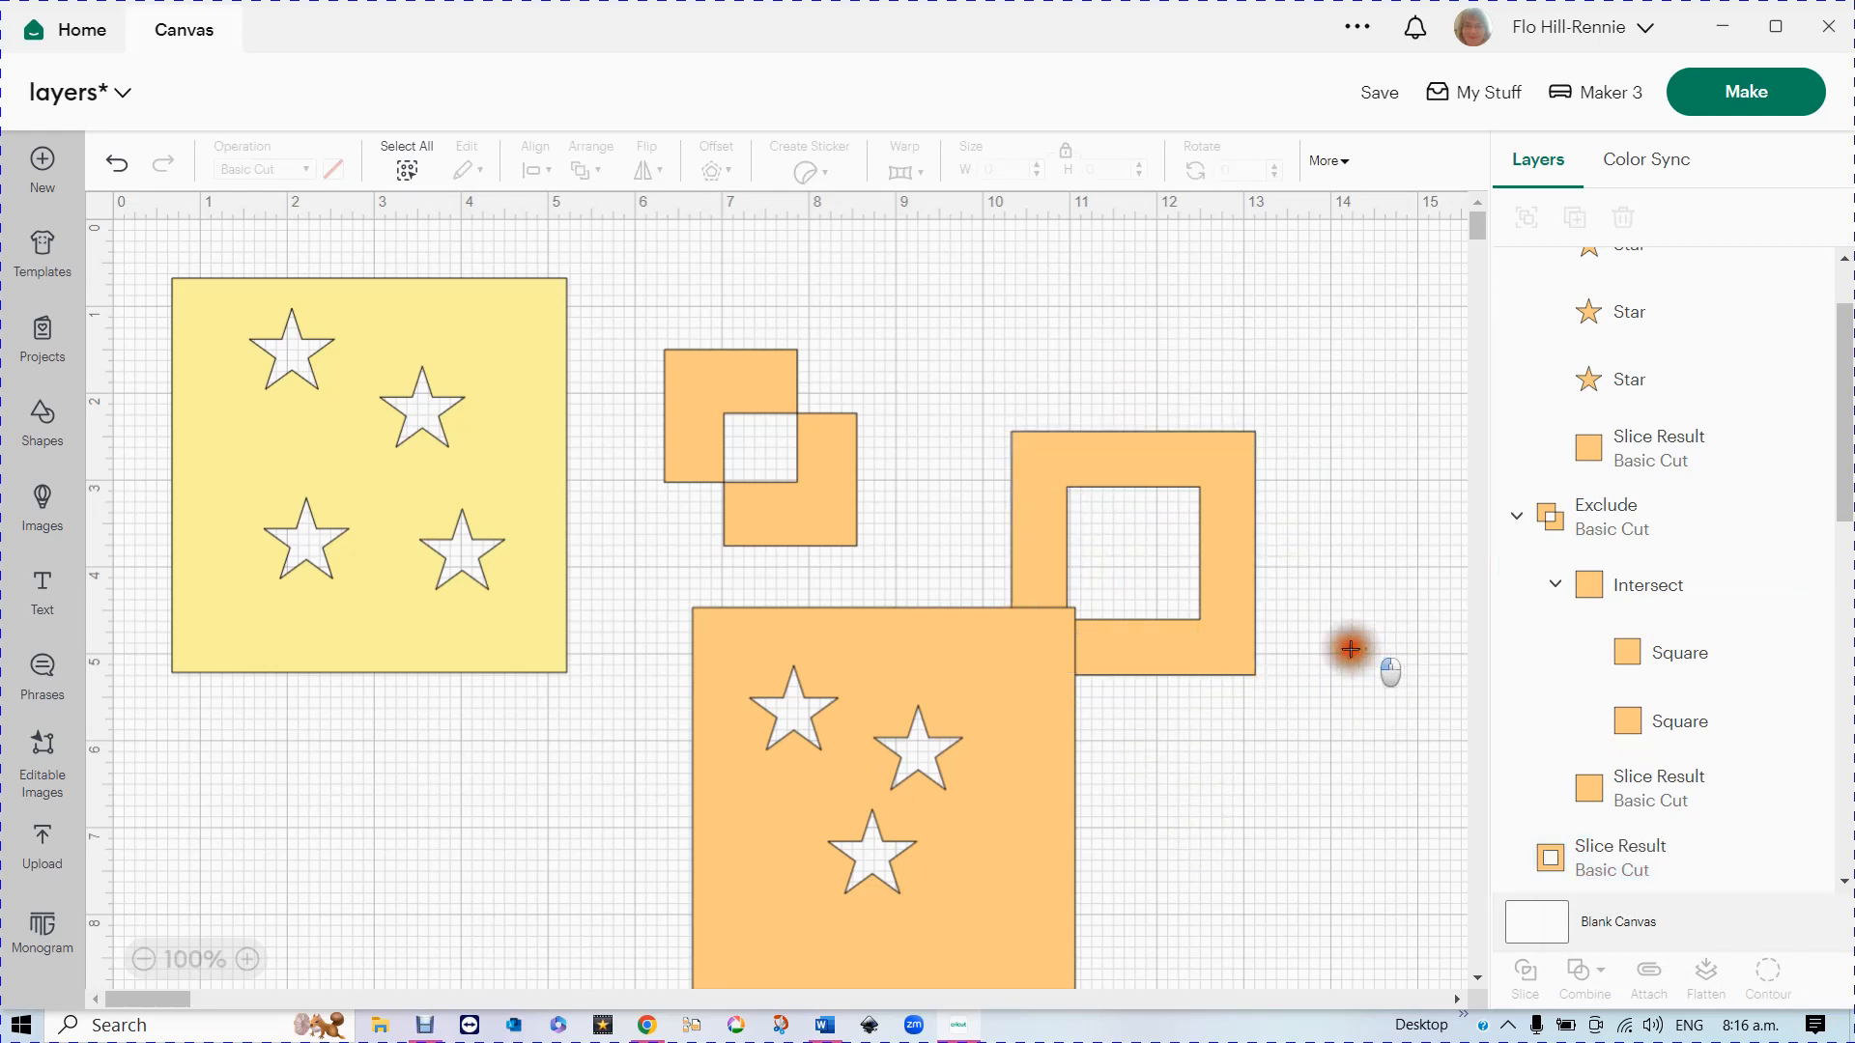
{"action": "left_click_drag", "start_coordinate": [1351, 648], "coordinate": [927, 695]}
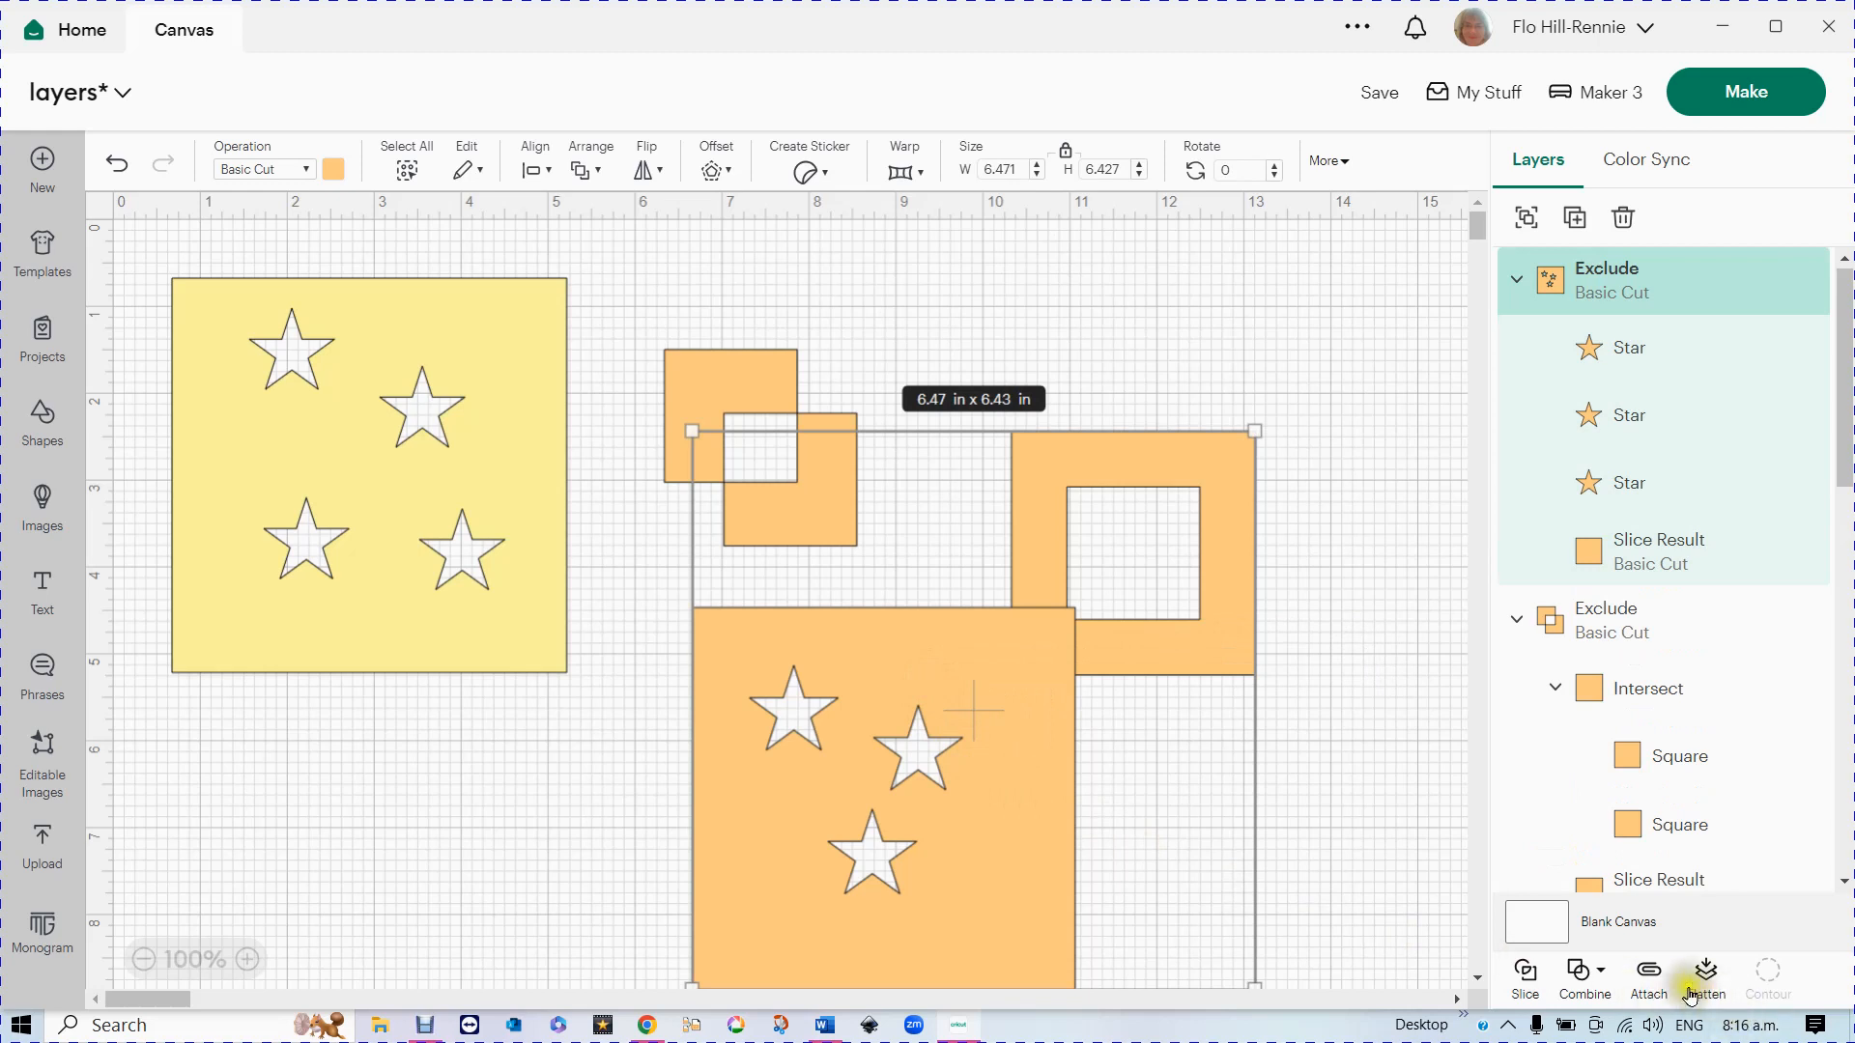
{"action": "left_click", "coordinate": [1584, 983]}
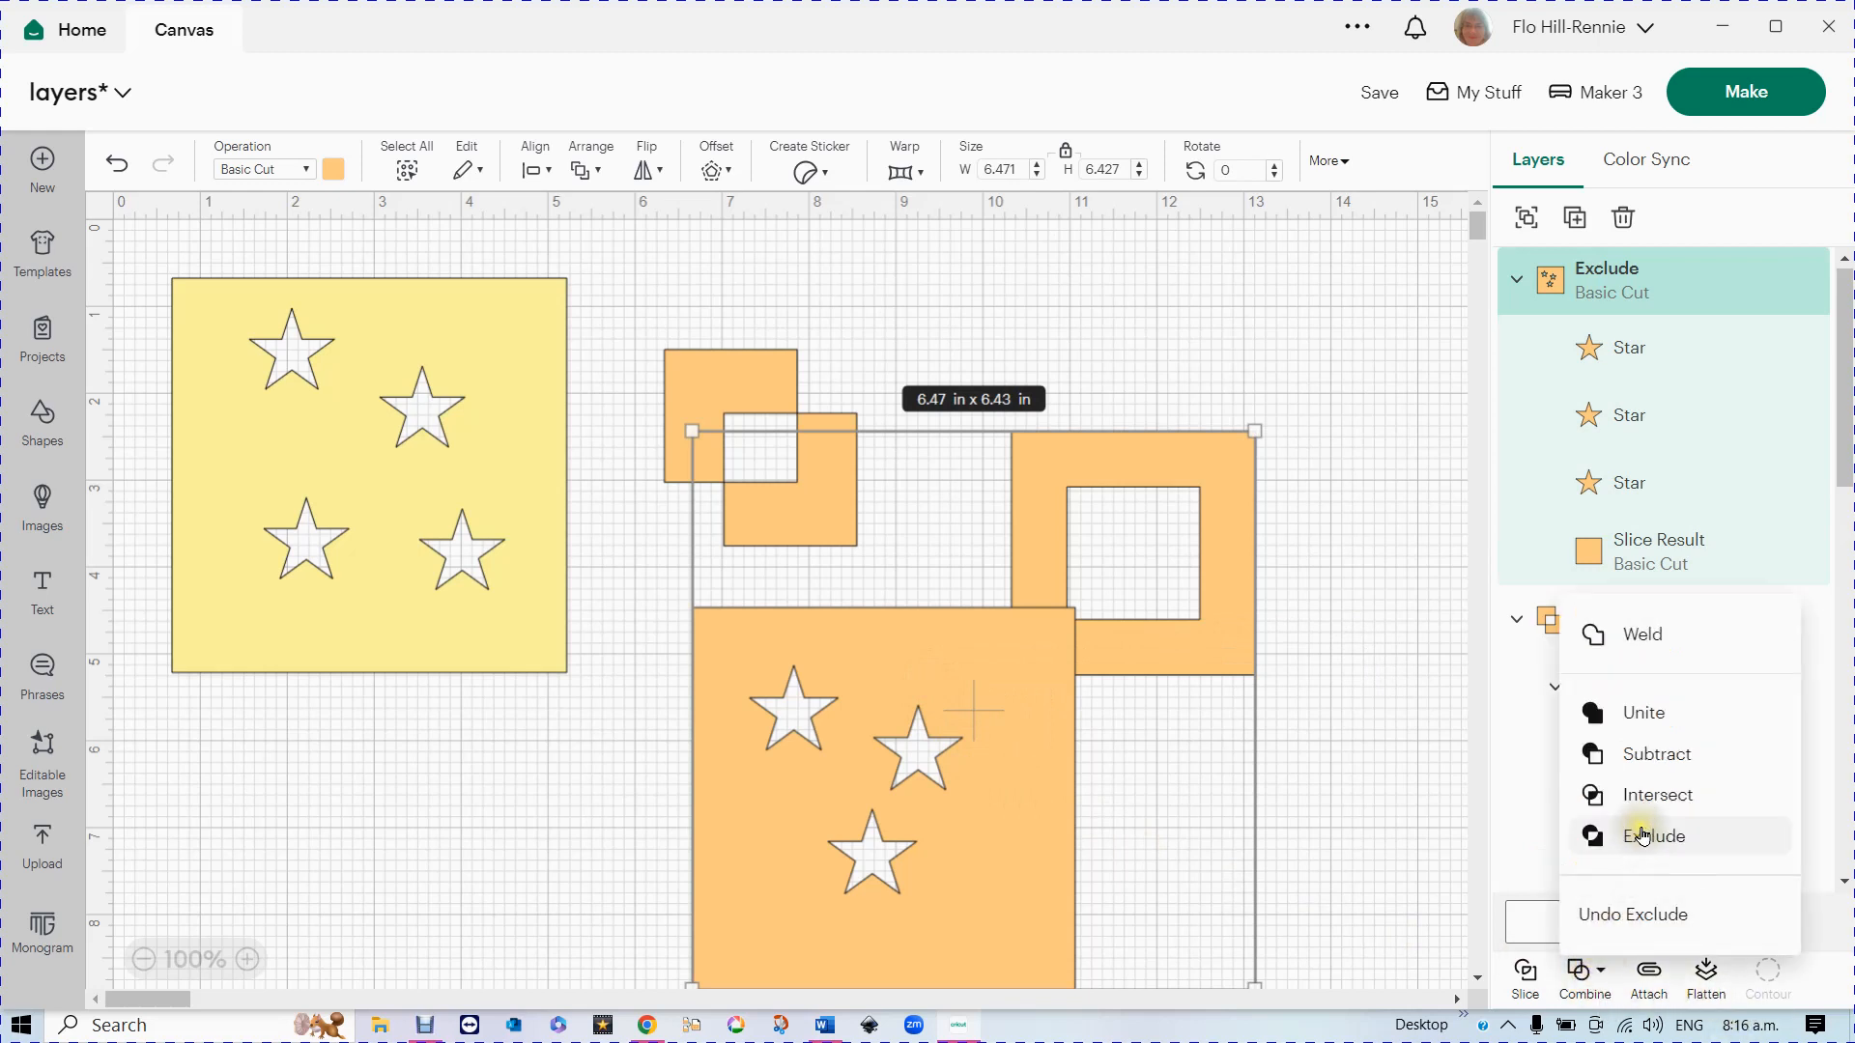
{"action": "left_click", "coordinate": [1642, 837]}
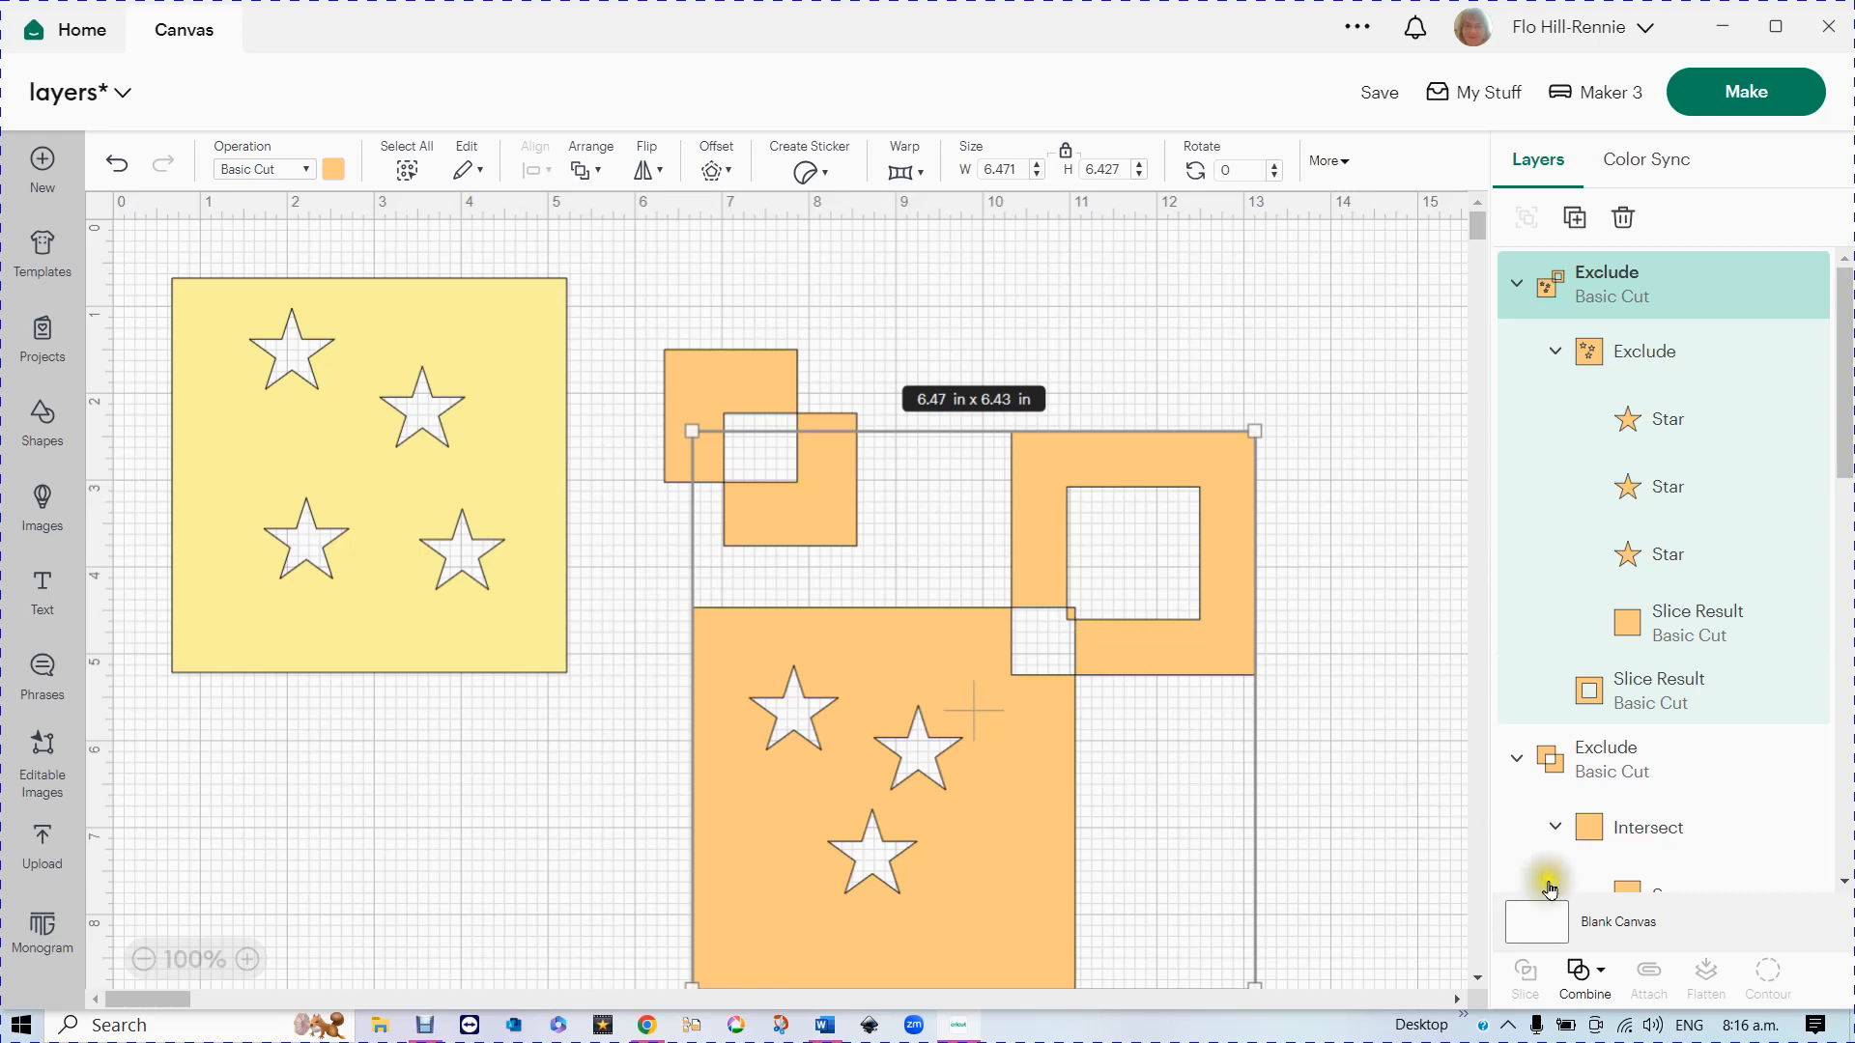
- Undo the Exclude between the sliced frame and the star-cut square
{"action": "left_click", "coordinate": [1590, 980]}
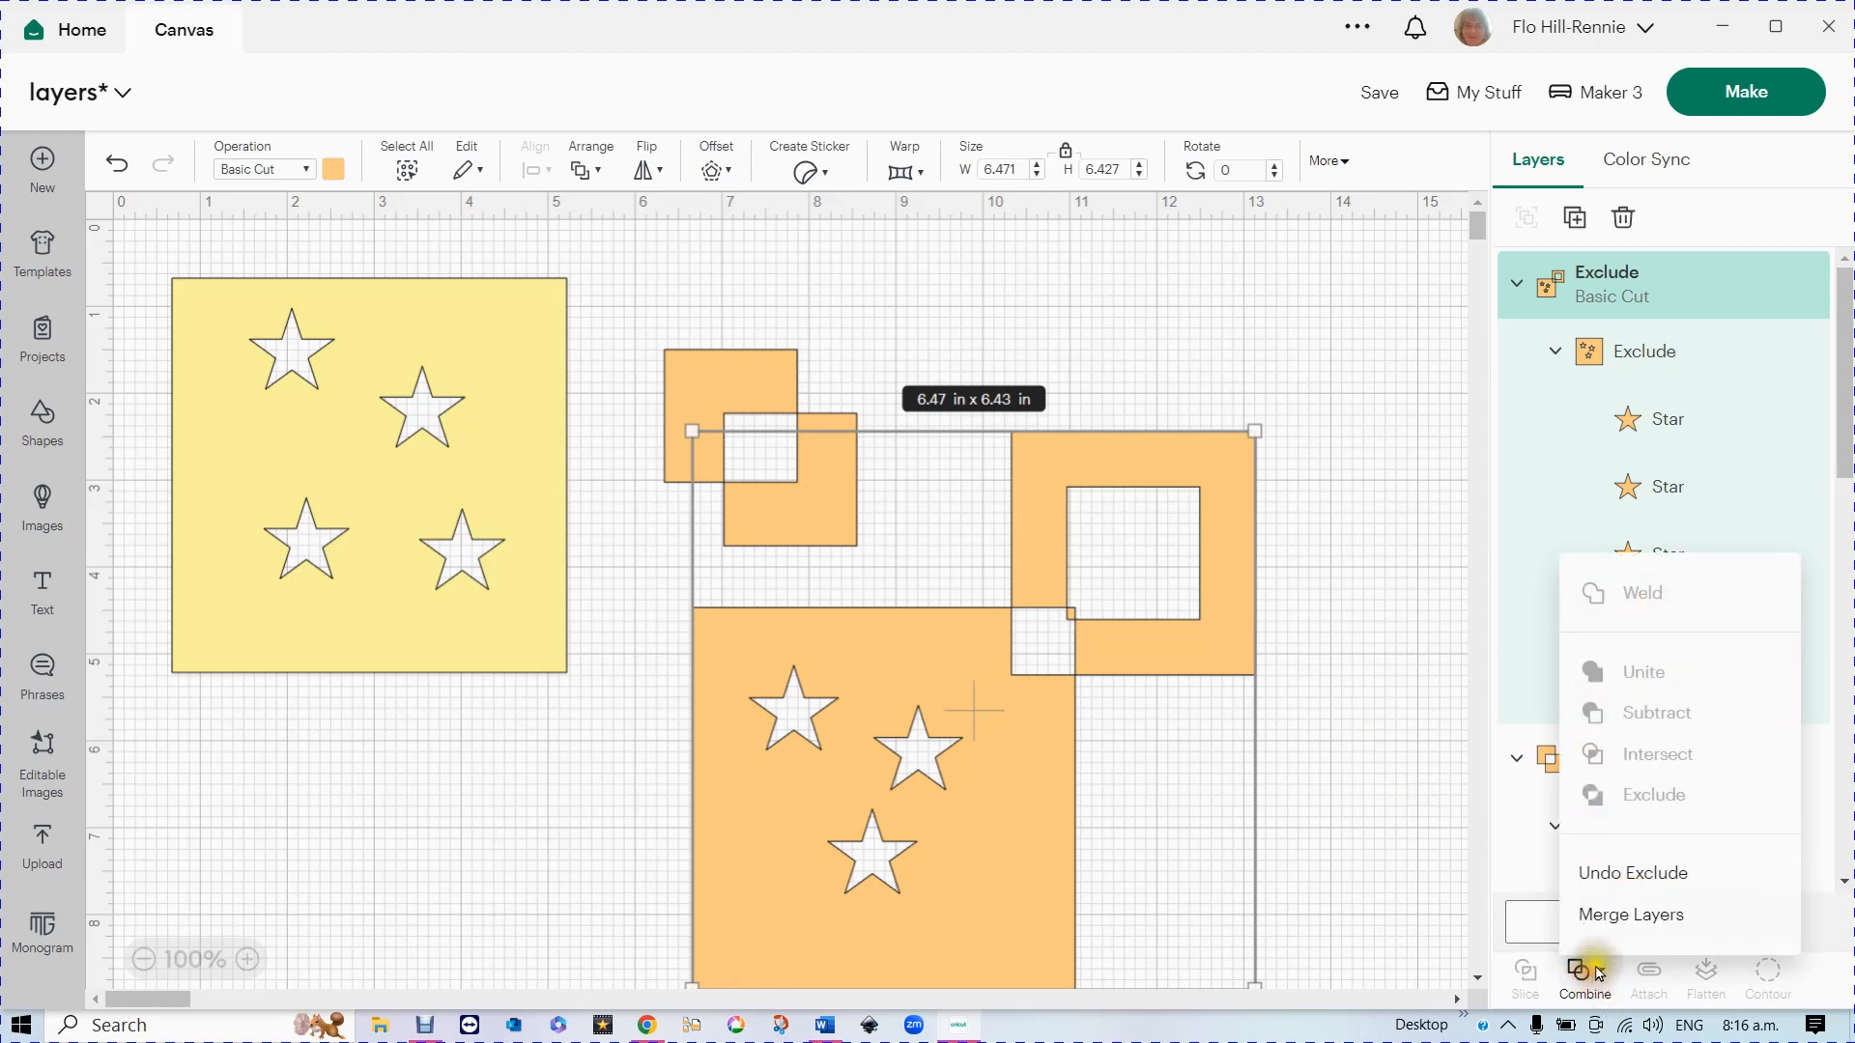
{"action": "left_click", "coordinate": [1632, 874]}
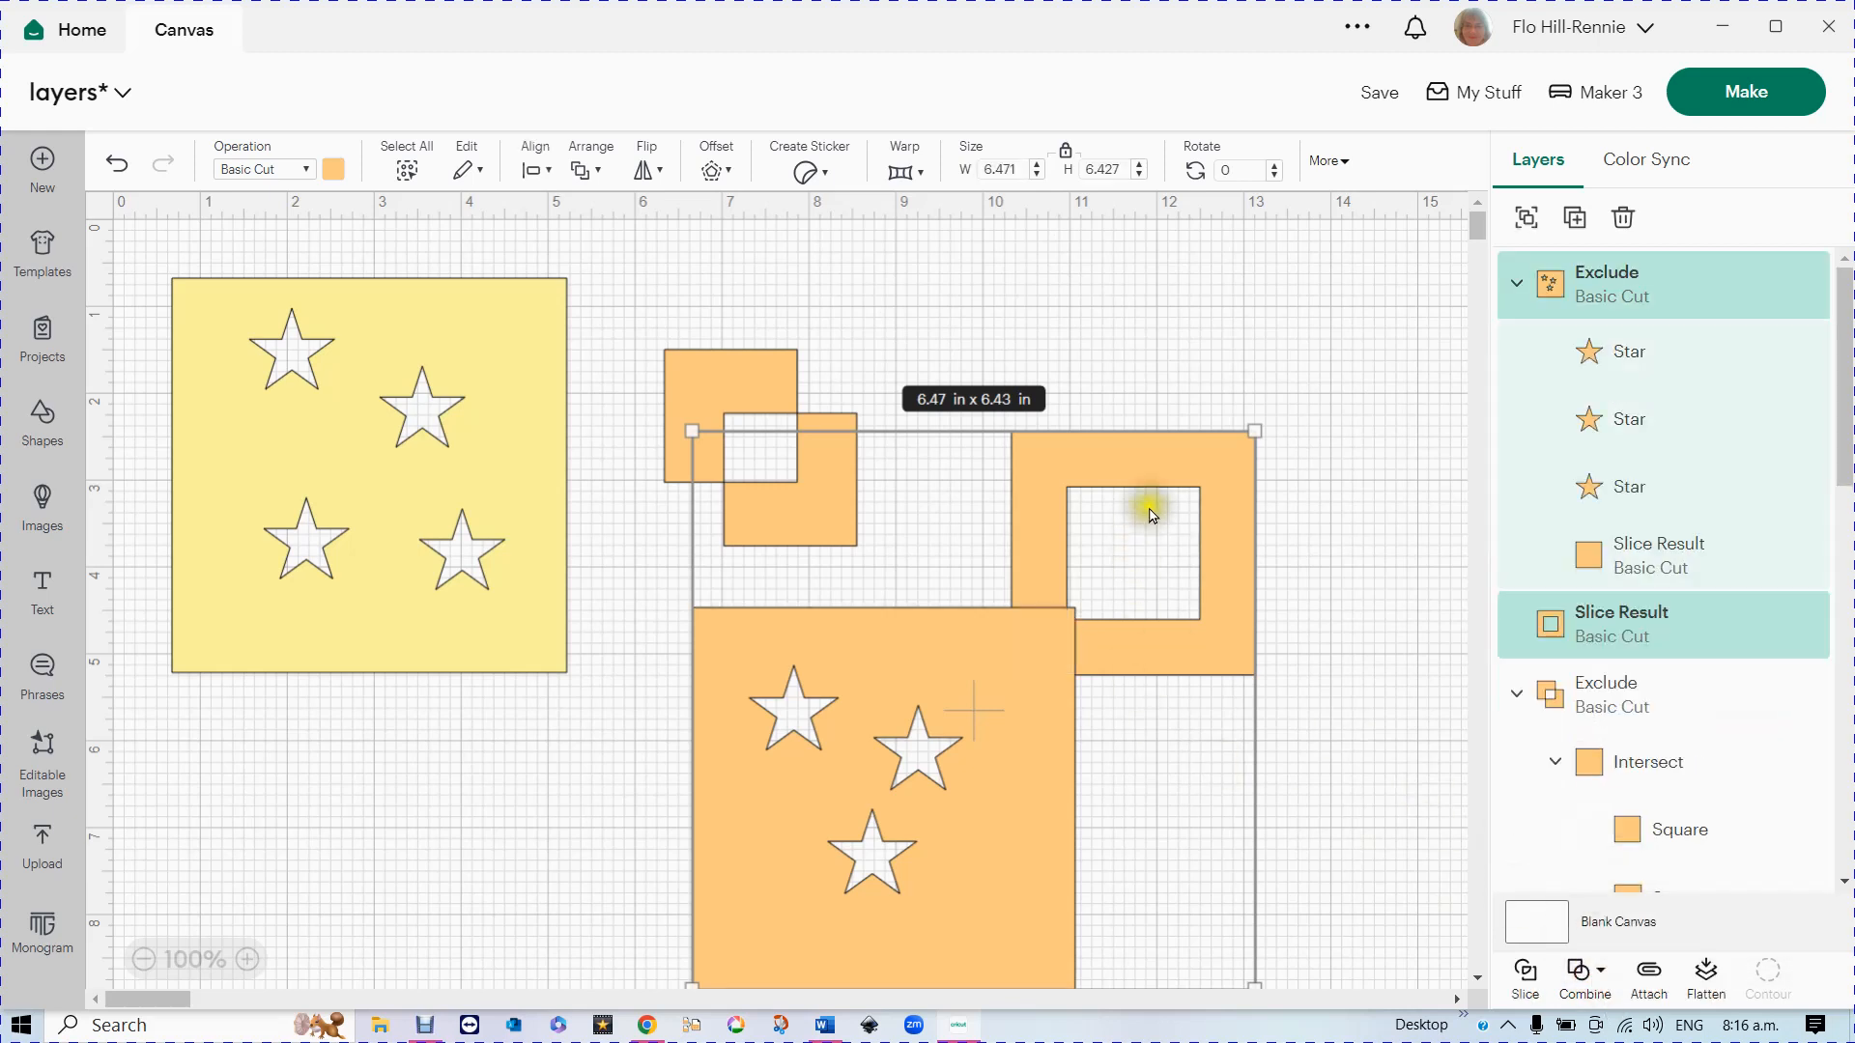
- Subtract the star-cut square from the sliced frame, and undo the Subtract
{"action": "left_click_drag", "start_coordinate": [1309, 483], "coordinate": [952, 753]}
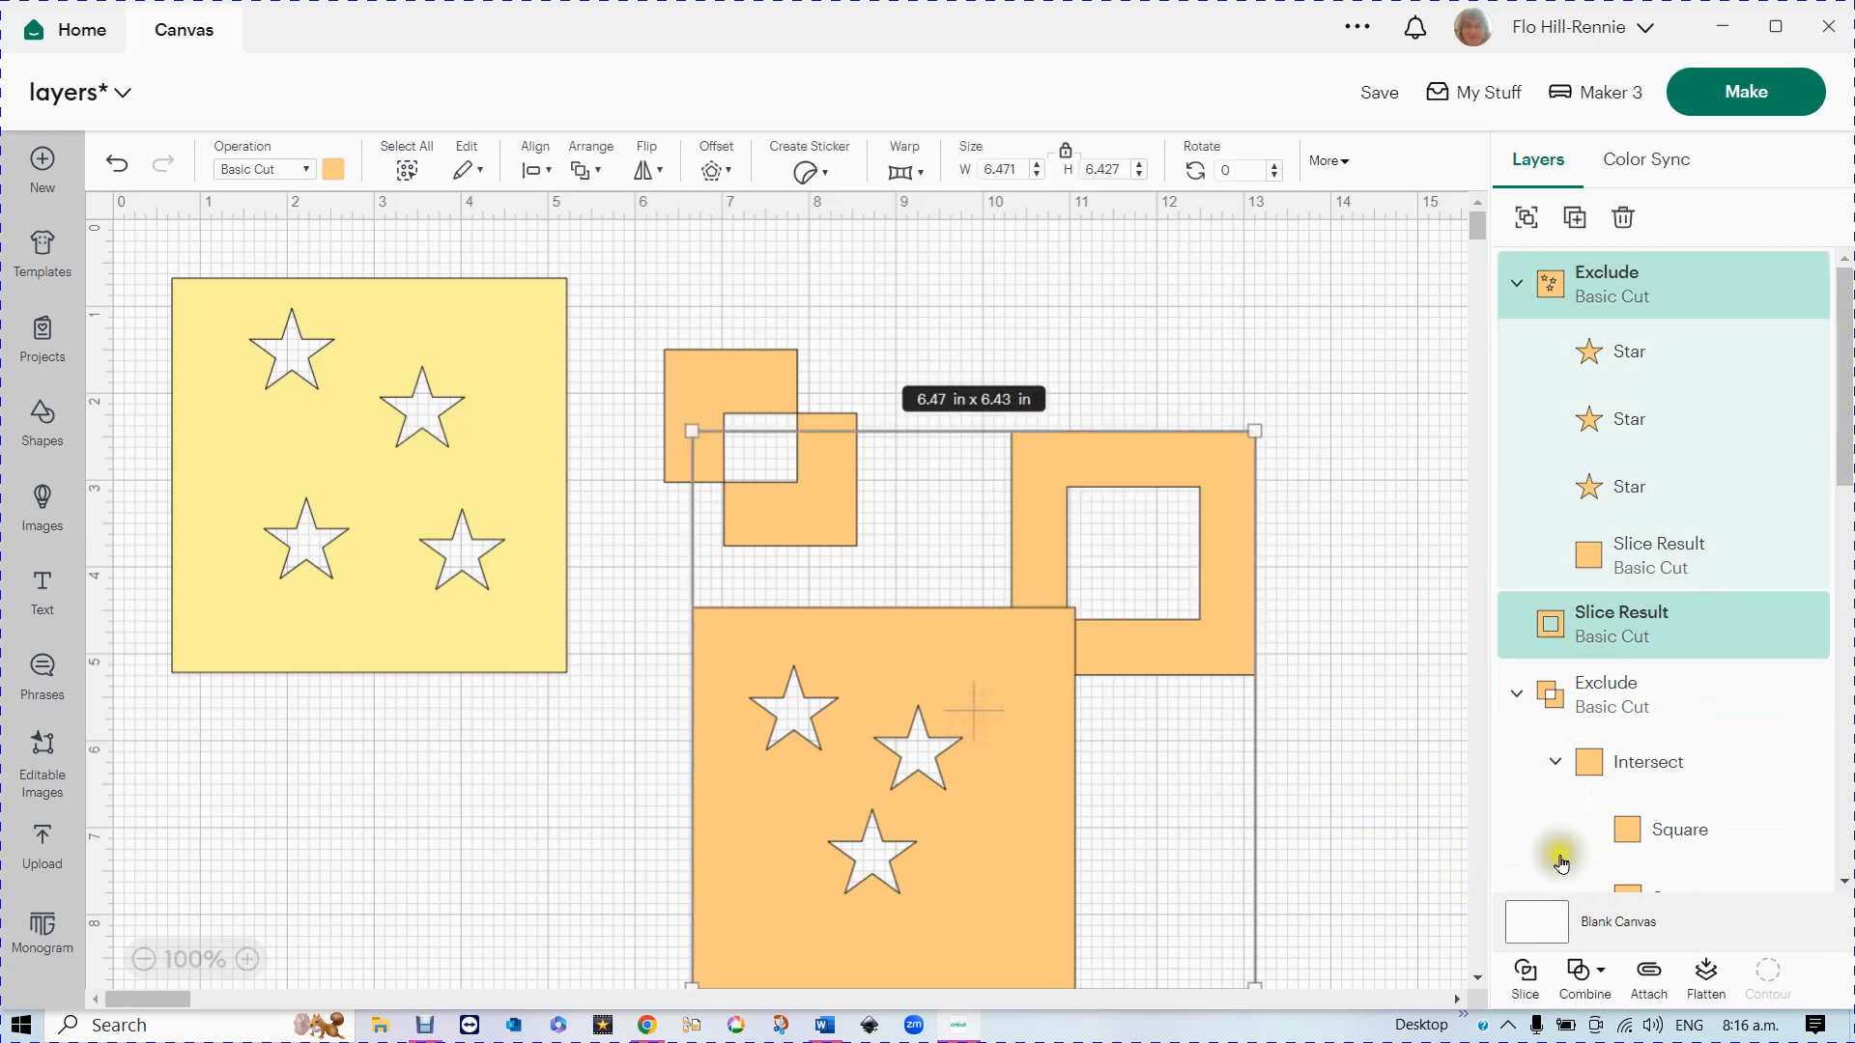
{"action": "left_click", "coordinate": [1589, 978]}
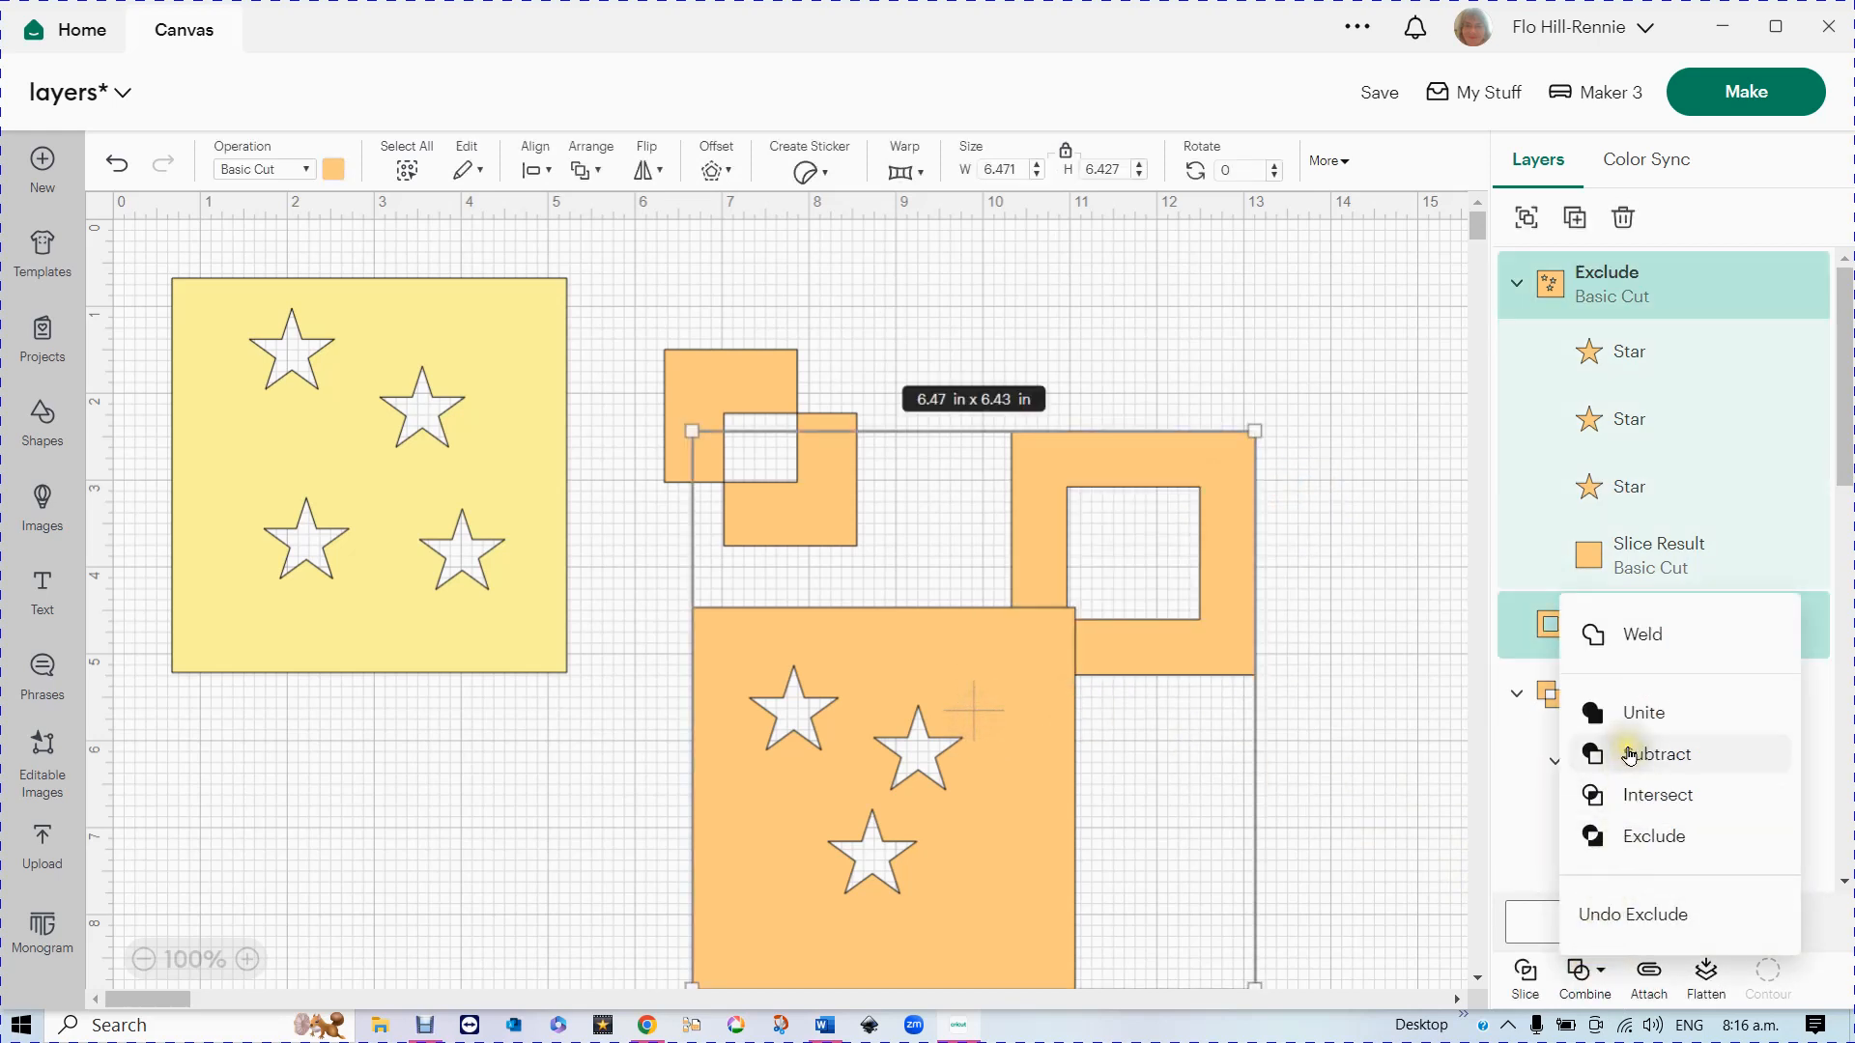
{"action": "left_click", "coordinate": [1628, 755]}
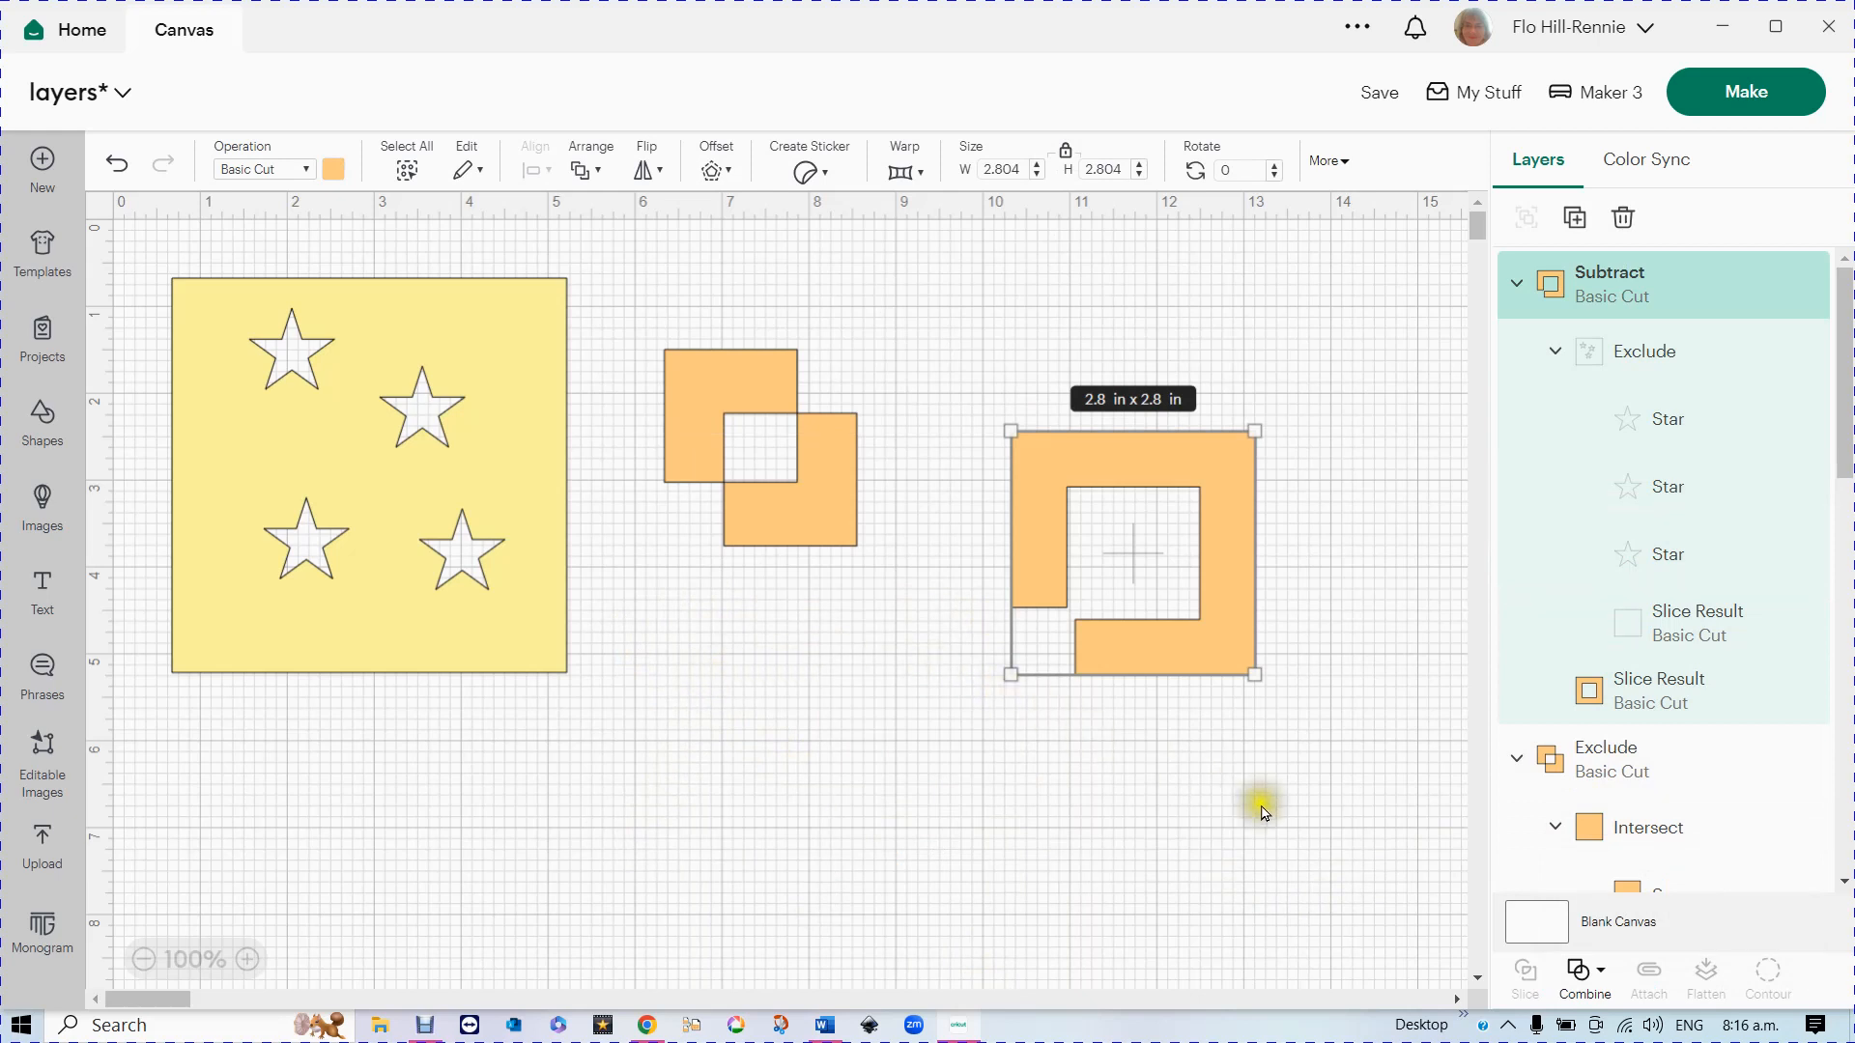
{"action": "left_click", "coordinate": [1589, 985]}
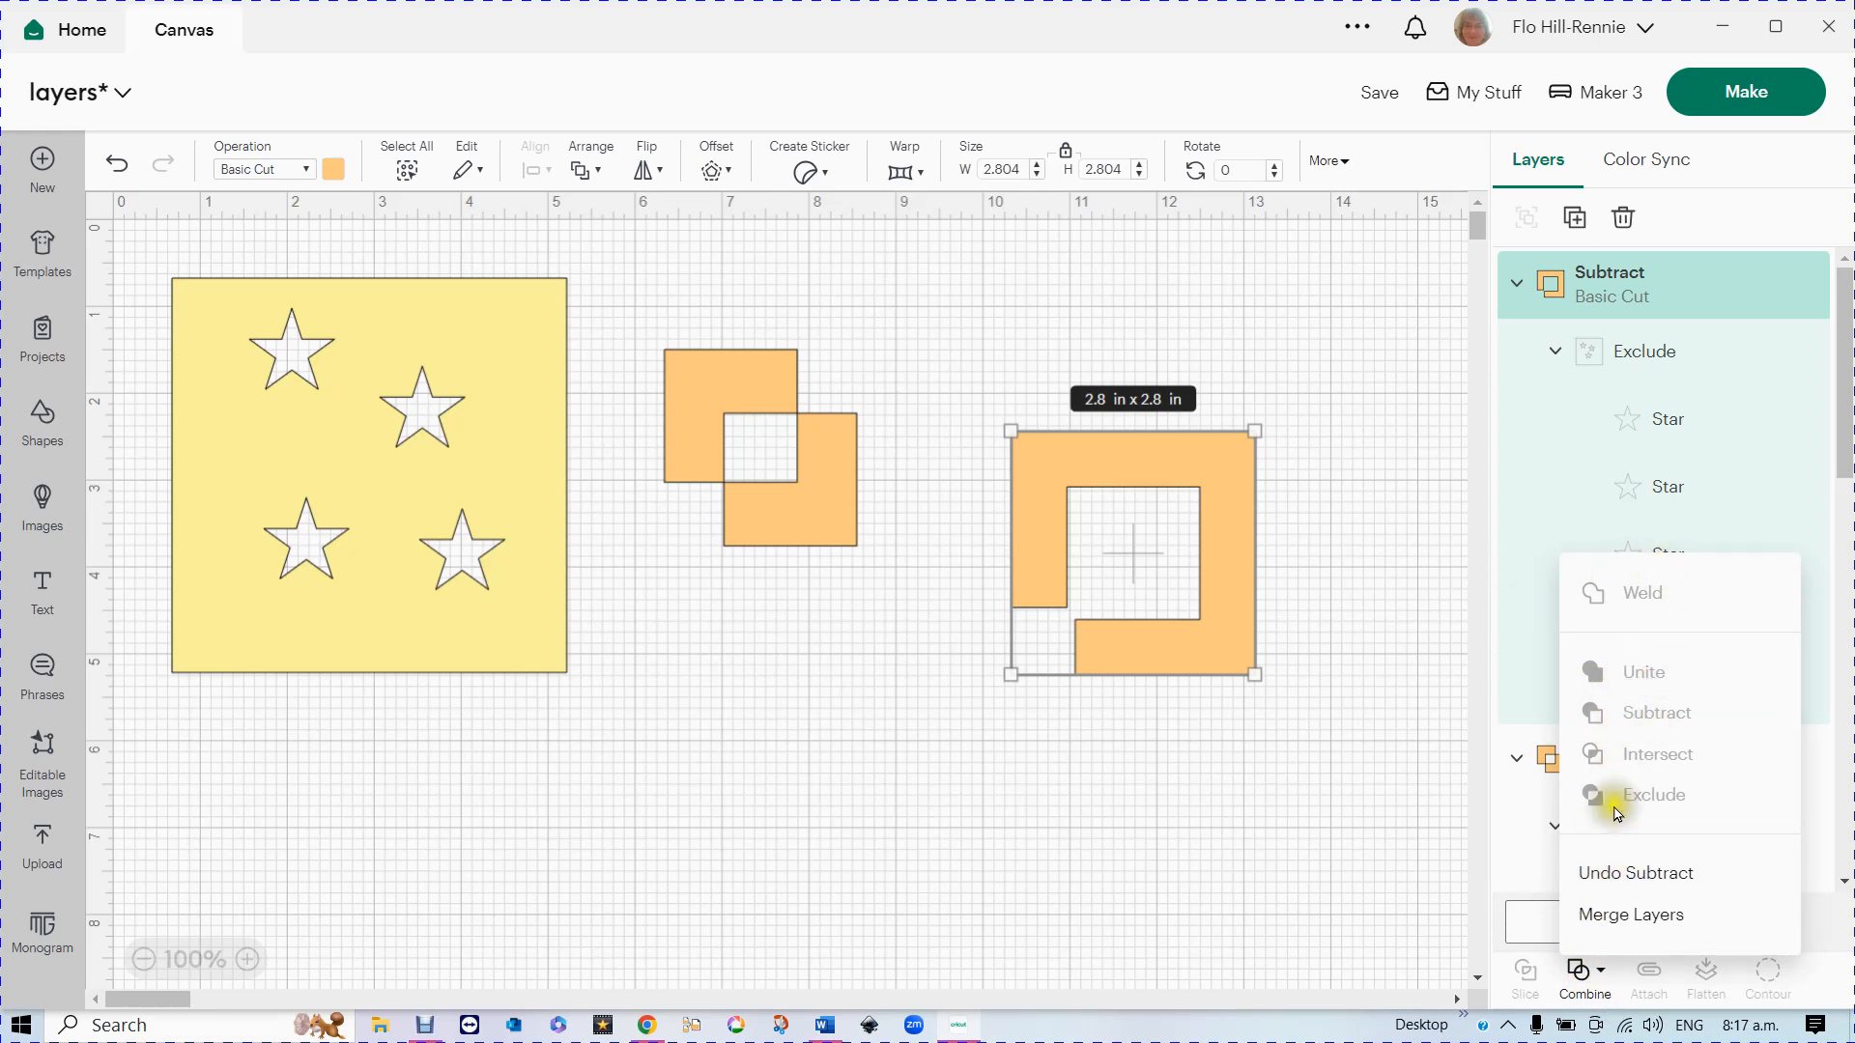
{"action": "left_click", "coordinate": [1651, 882]}
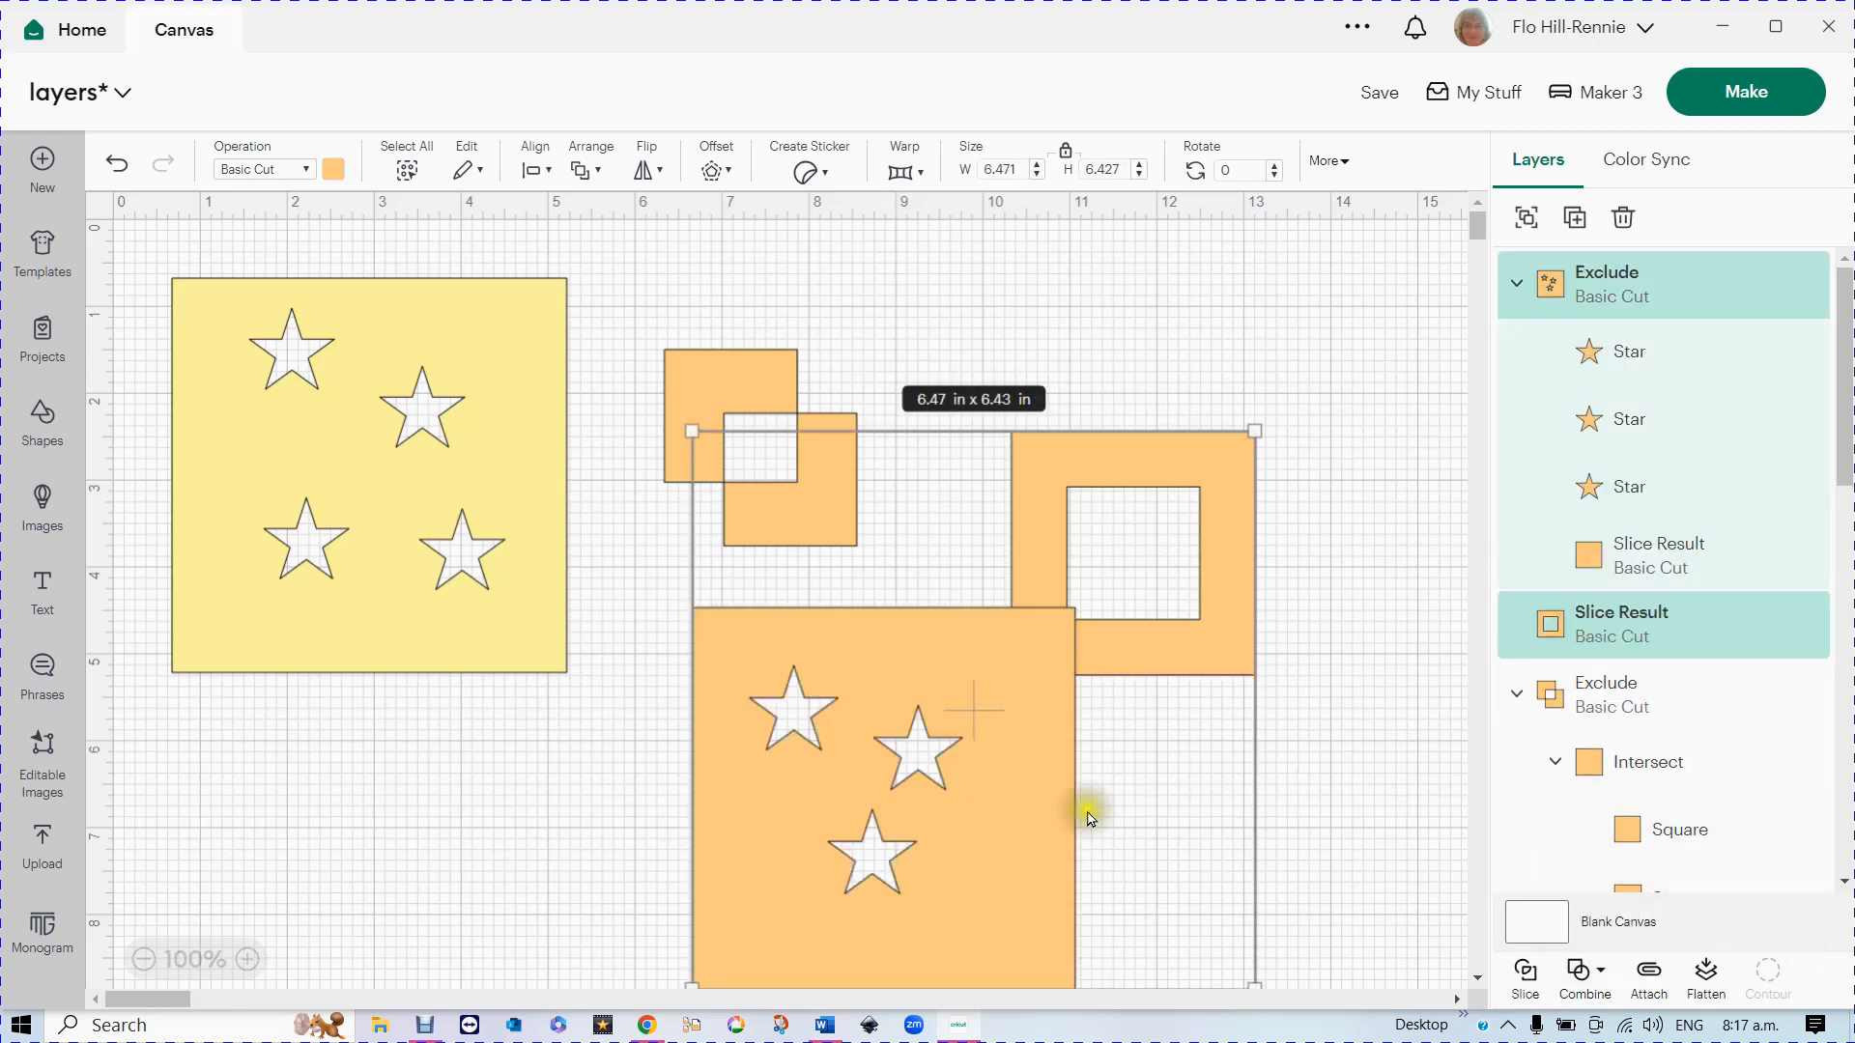
- Shift the star-cut square and frame slightly up and to the right, and undo the Exclude of the three stars
{"action": "left_click_drag", "start_coordinate": [972, 819], "coordinate": [479, 786]}
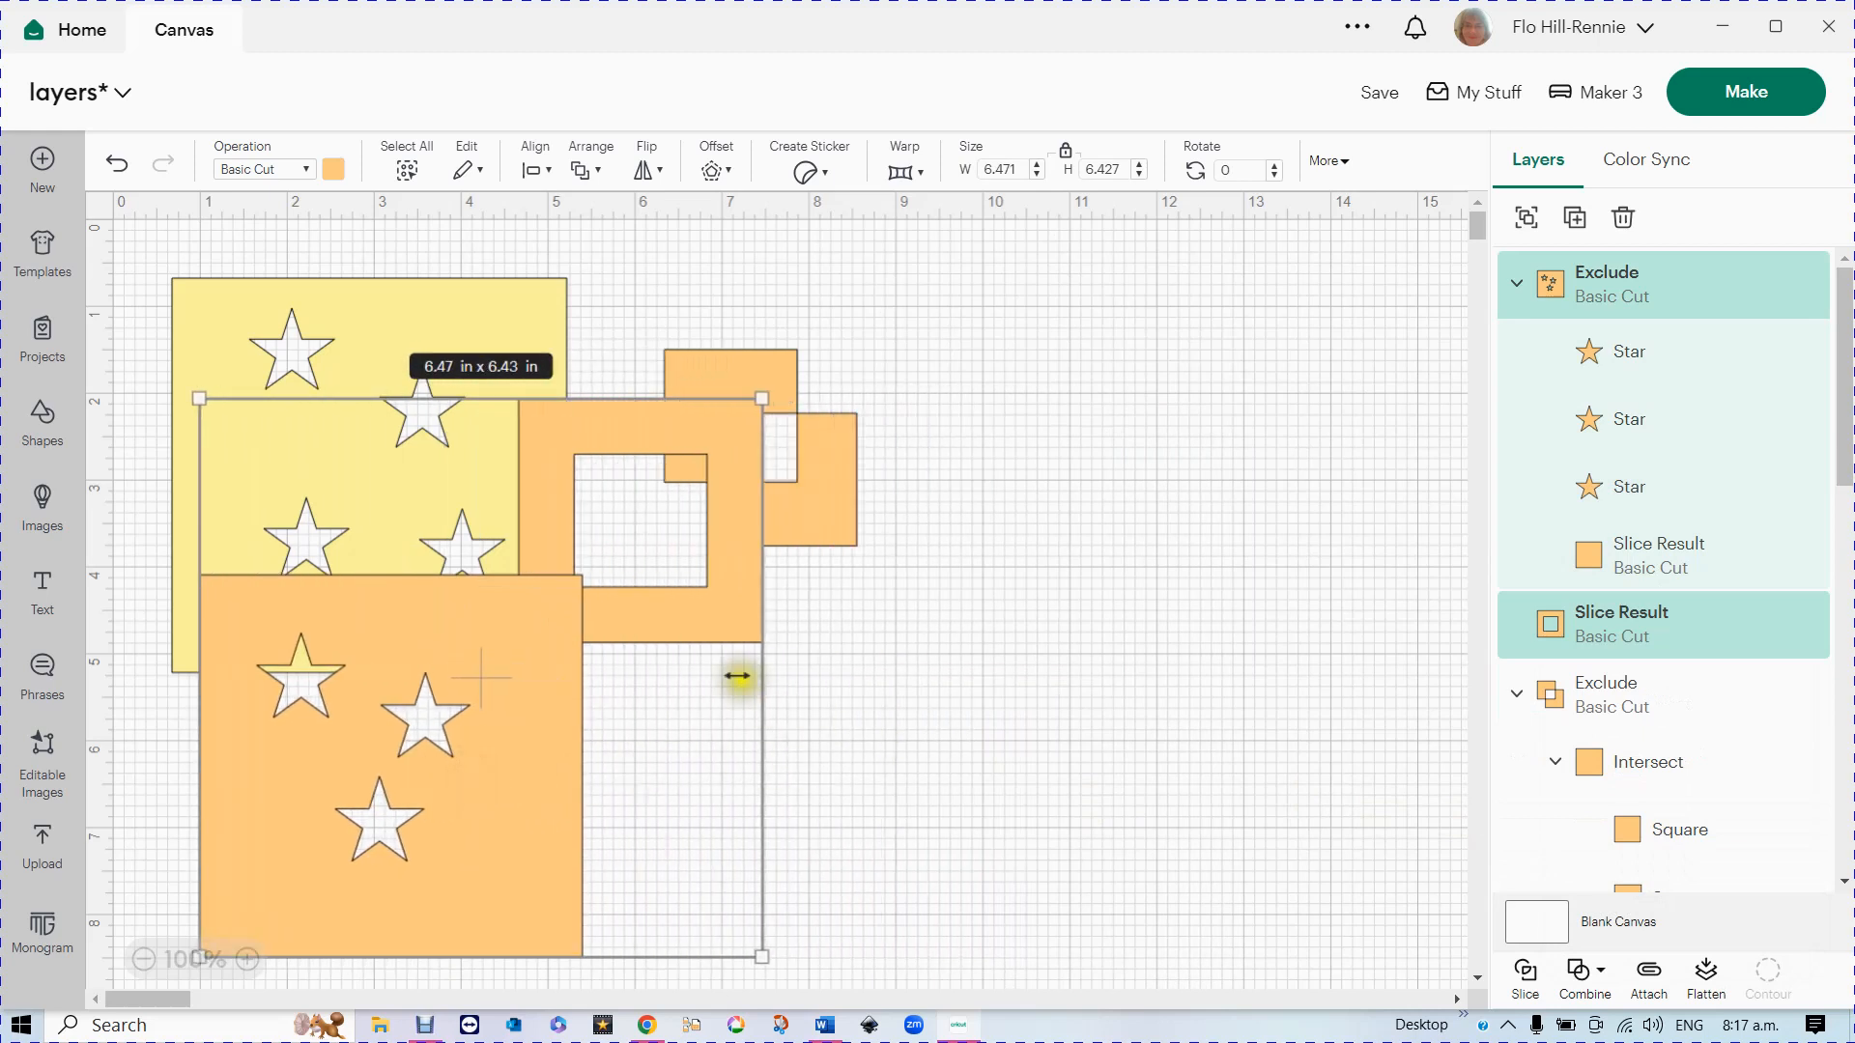
{"action": "left_click_drag", "start_coordinate": [712, 607], "coordinate": [1219, 677]}
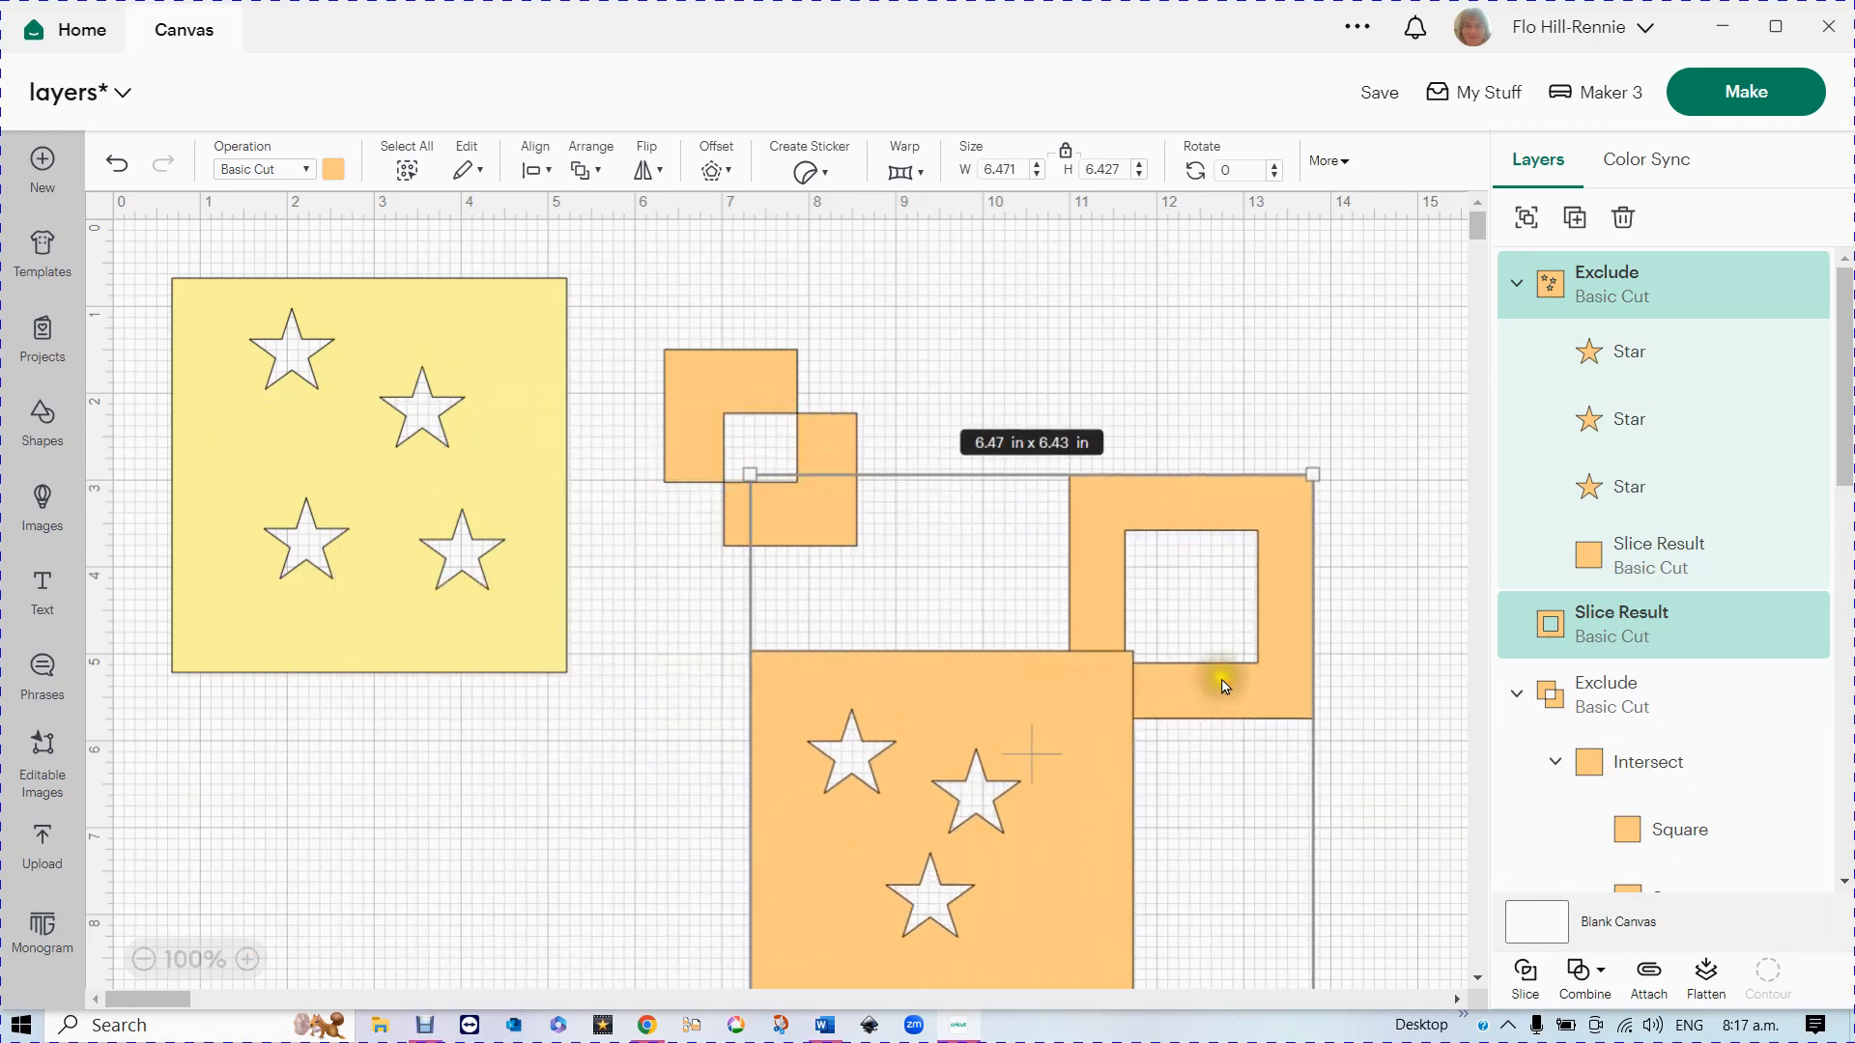
{"action": "left_click_drag", "start_coordinate": [1038, 719], "coordinate": [1045, 627]}
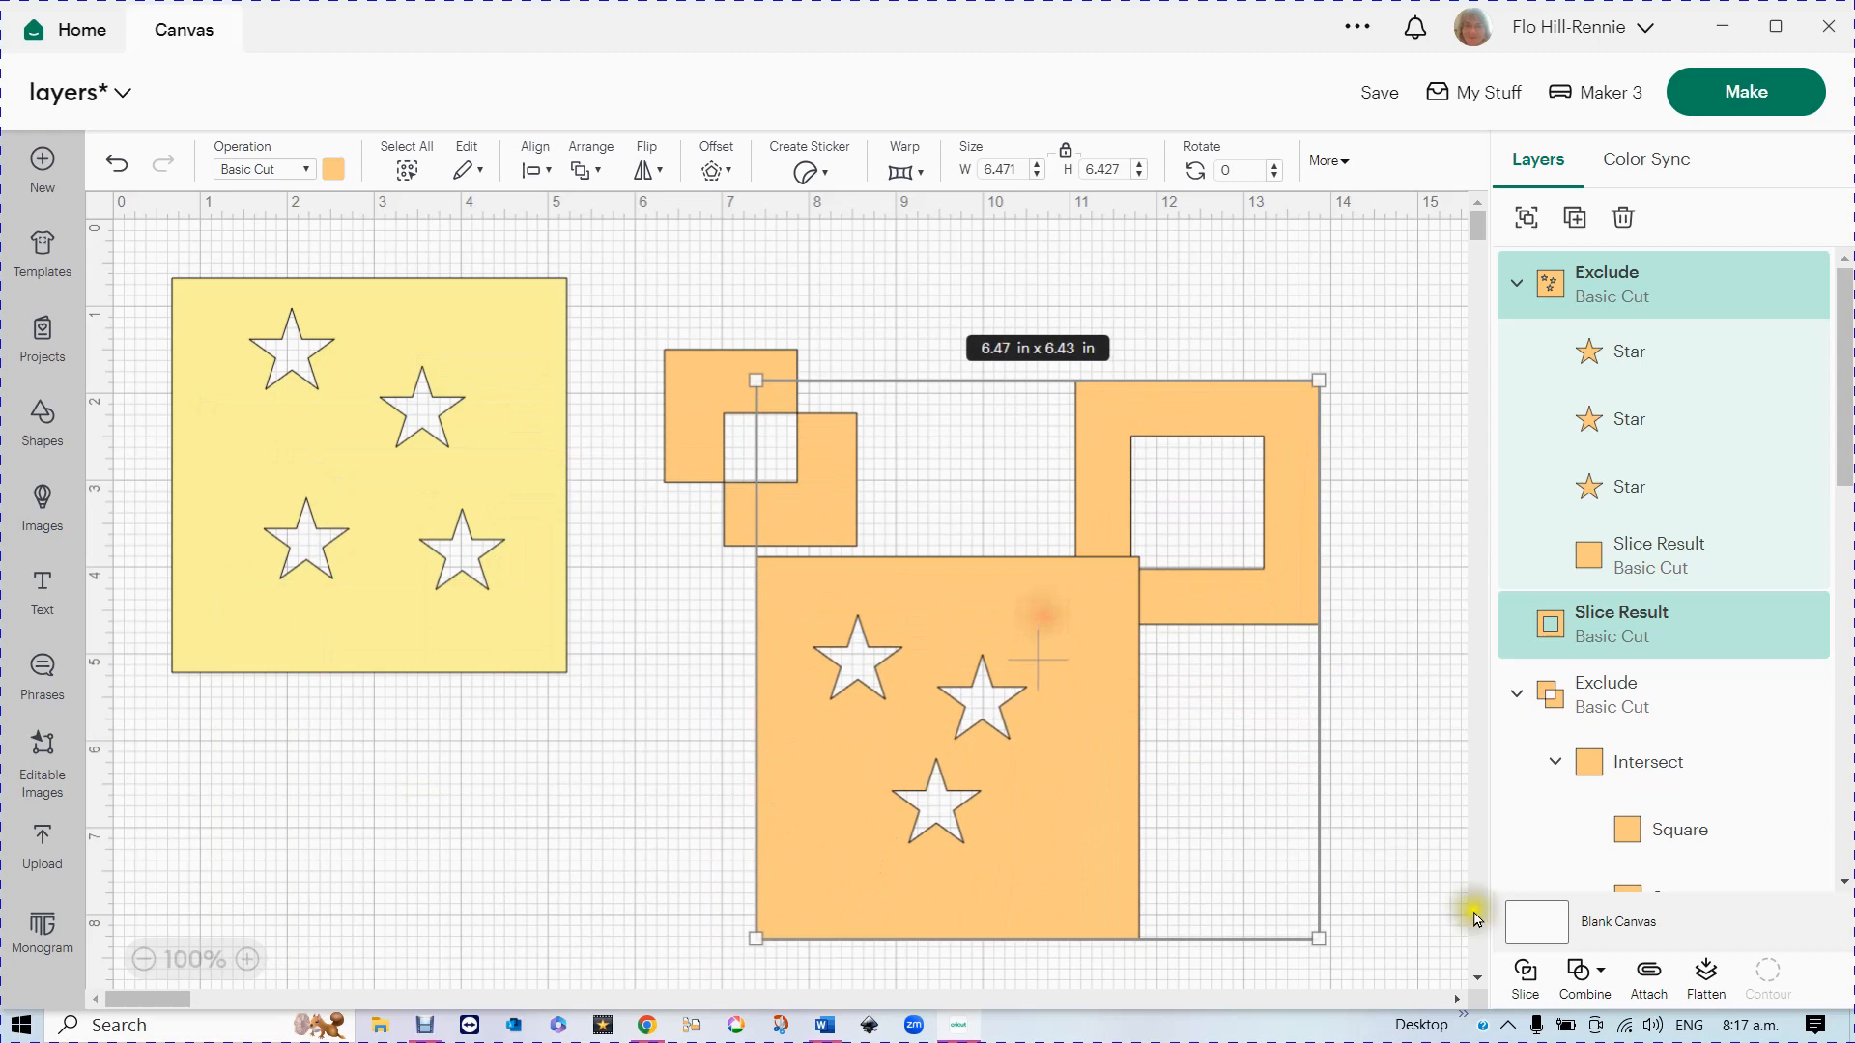
{"action": "left_click", "coordinate": [1584, 975]}
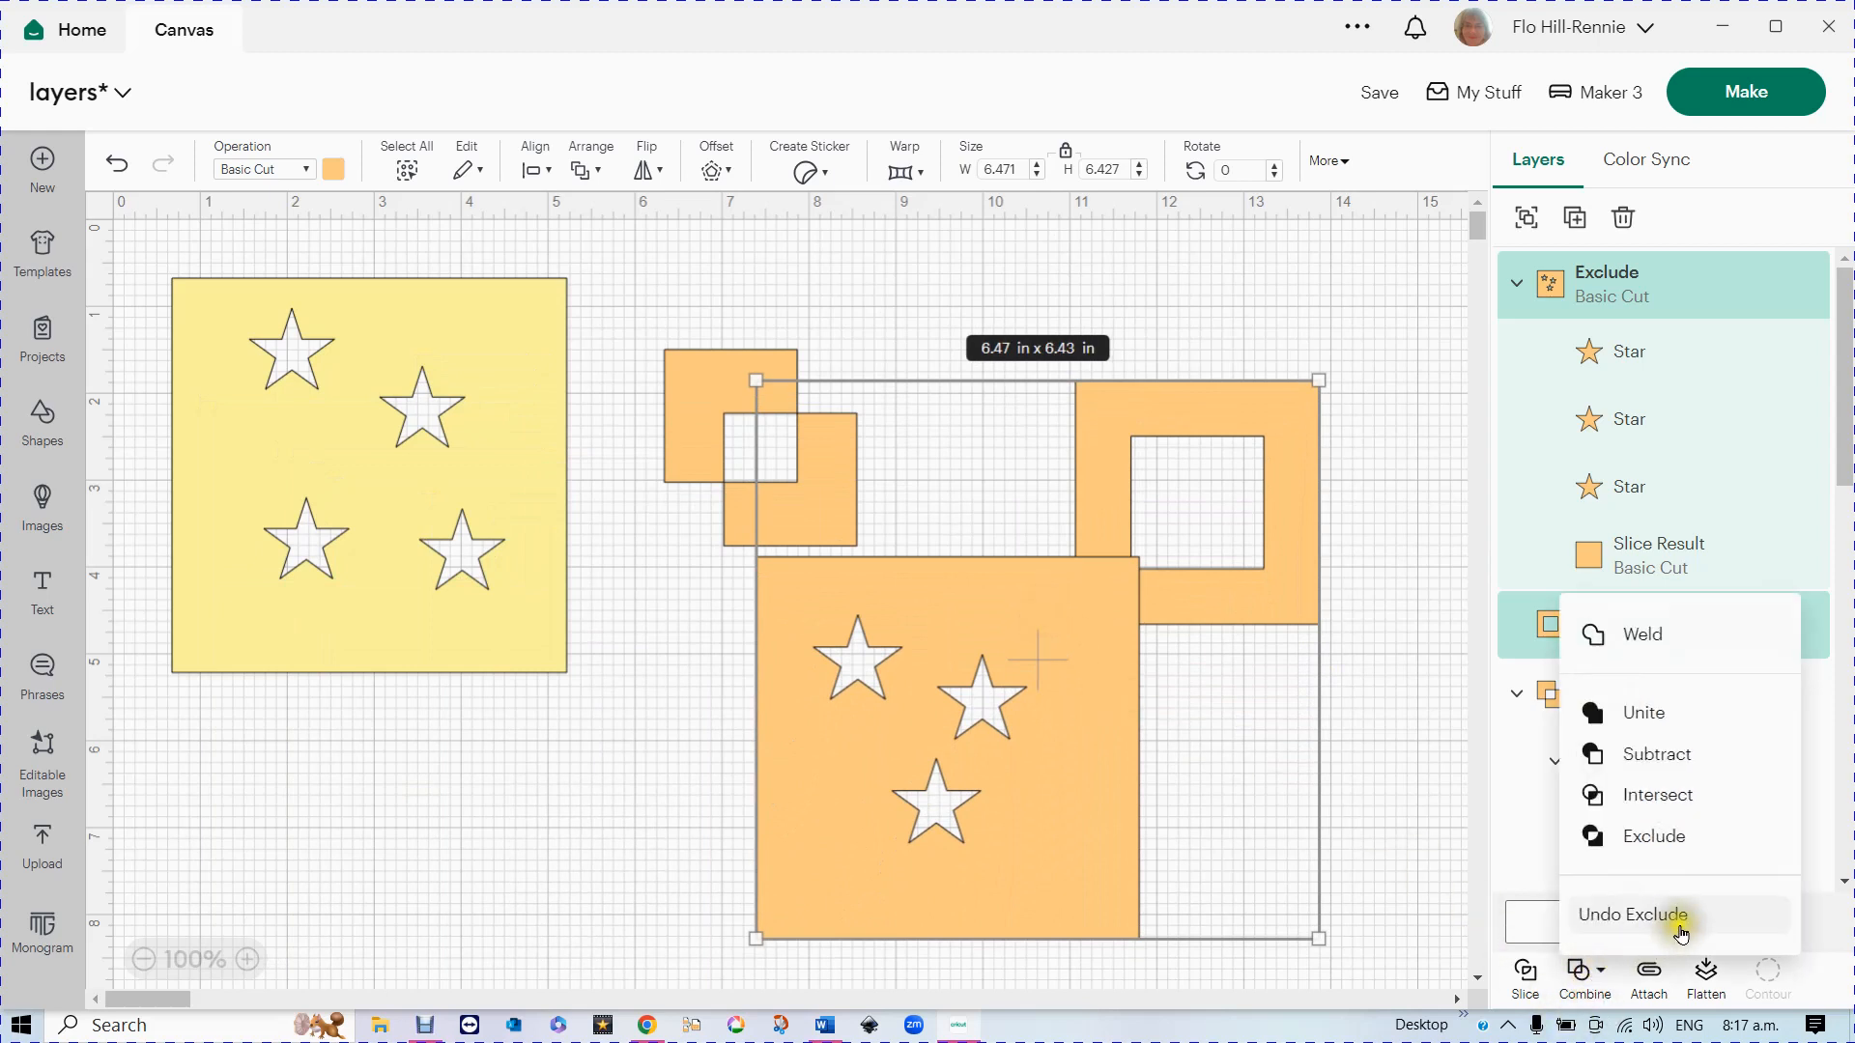
{"action": "left_click", "coordinate": [1653, 920]}
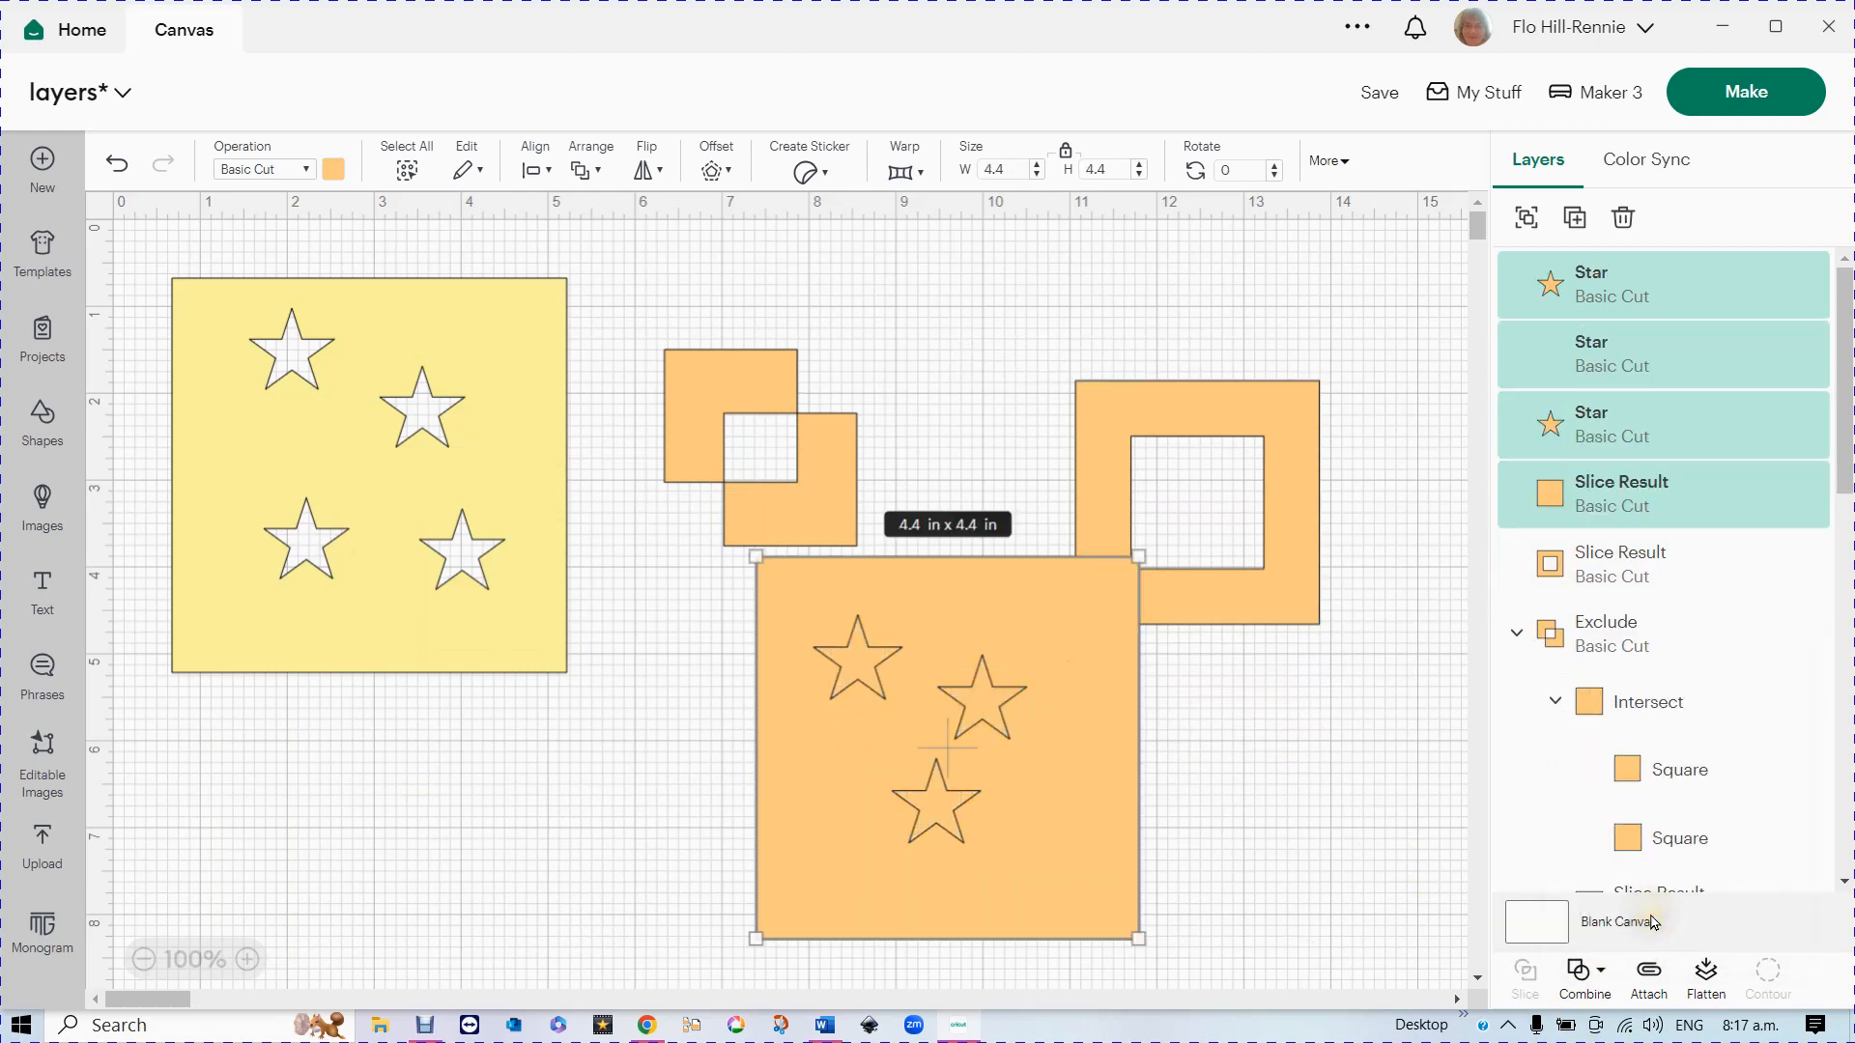
- Overlap the frame with the star square's upper-right corner and Unite the three stars, the square and the frame
{"action": "left_click_drag", "start_coordinate": [1042, 770], "coordinate": [964, 805]}
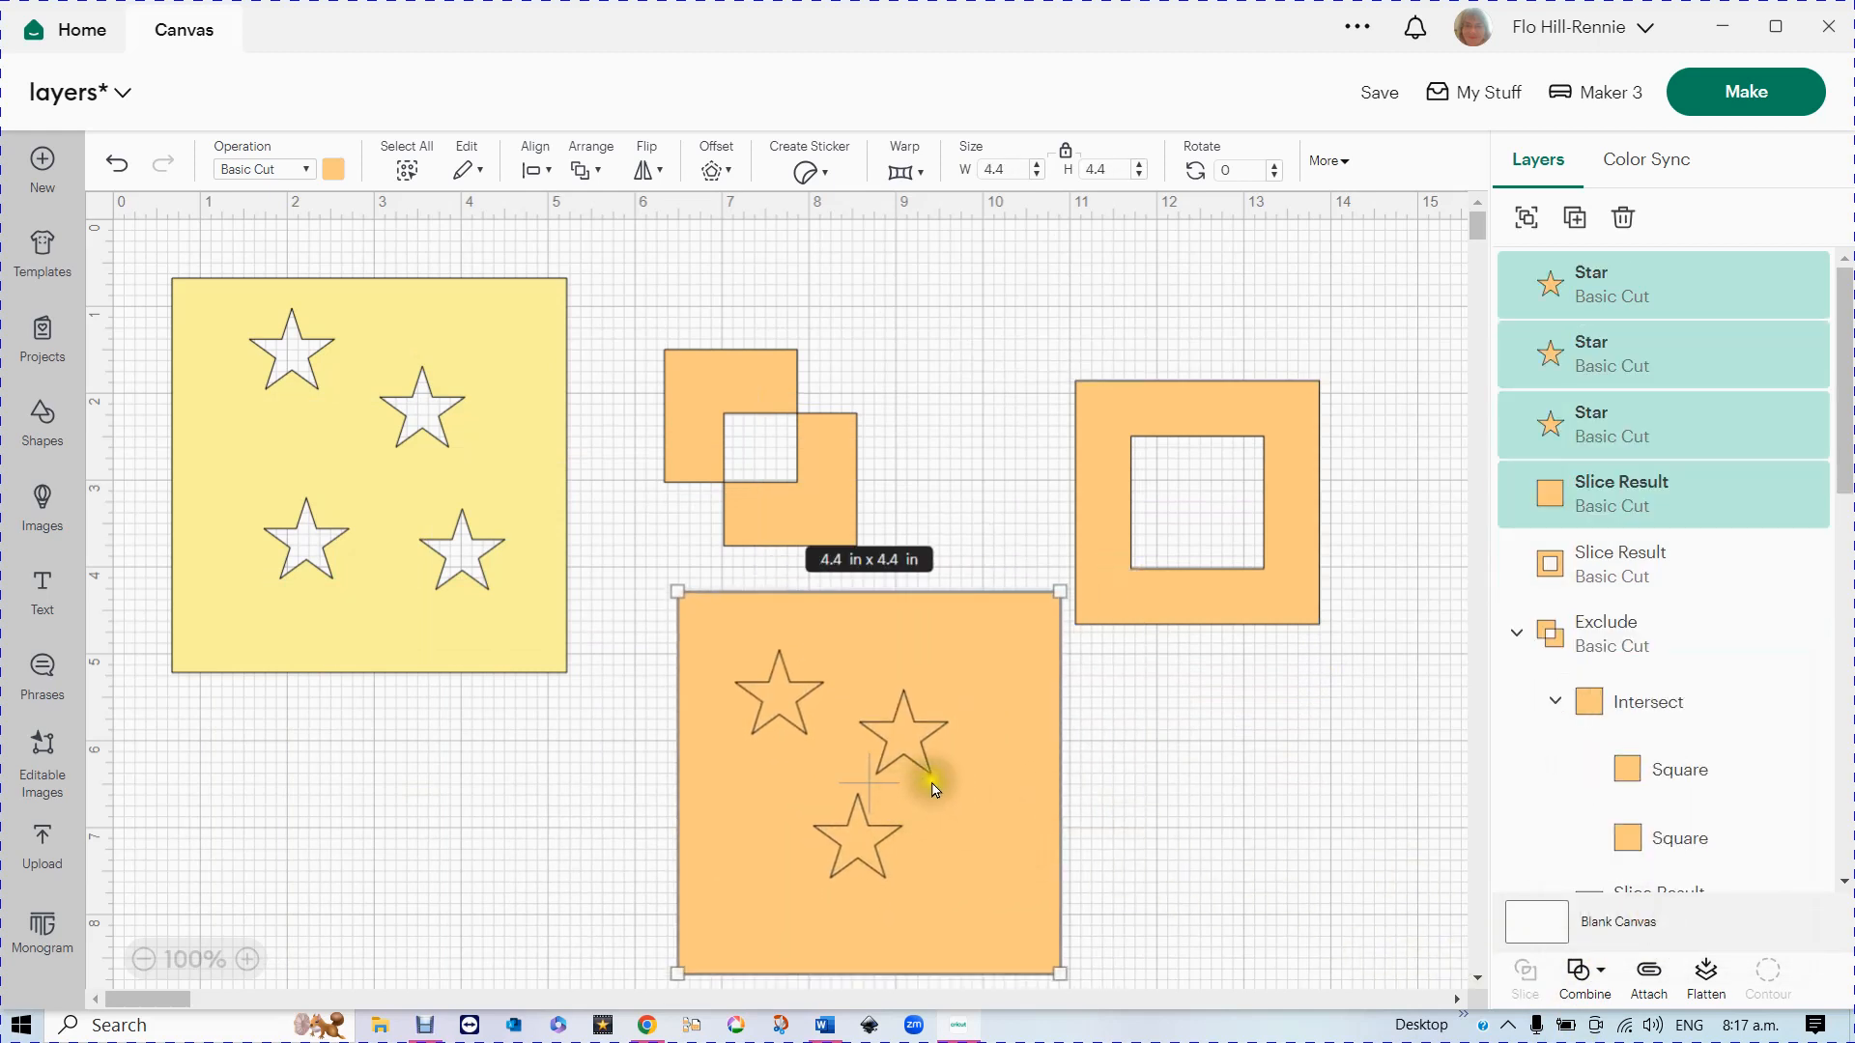
{"action": "left_click_drag", "start_coordinate": [1164, 585], "coordinate": [1068, 674]}
{"action": "left_click_drag", "start_coordinate": [1304, 658], "coordinate": [640, 890]}
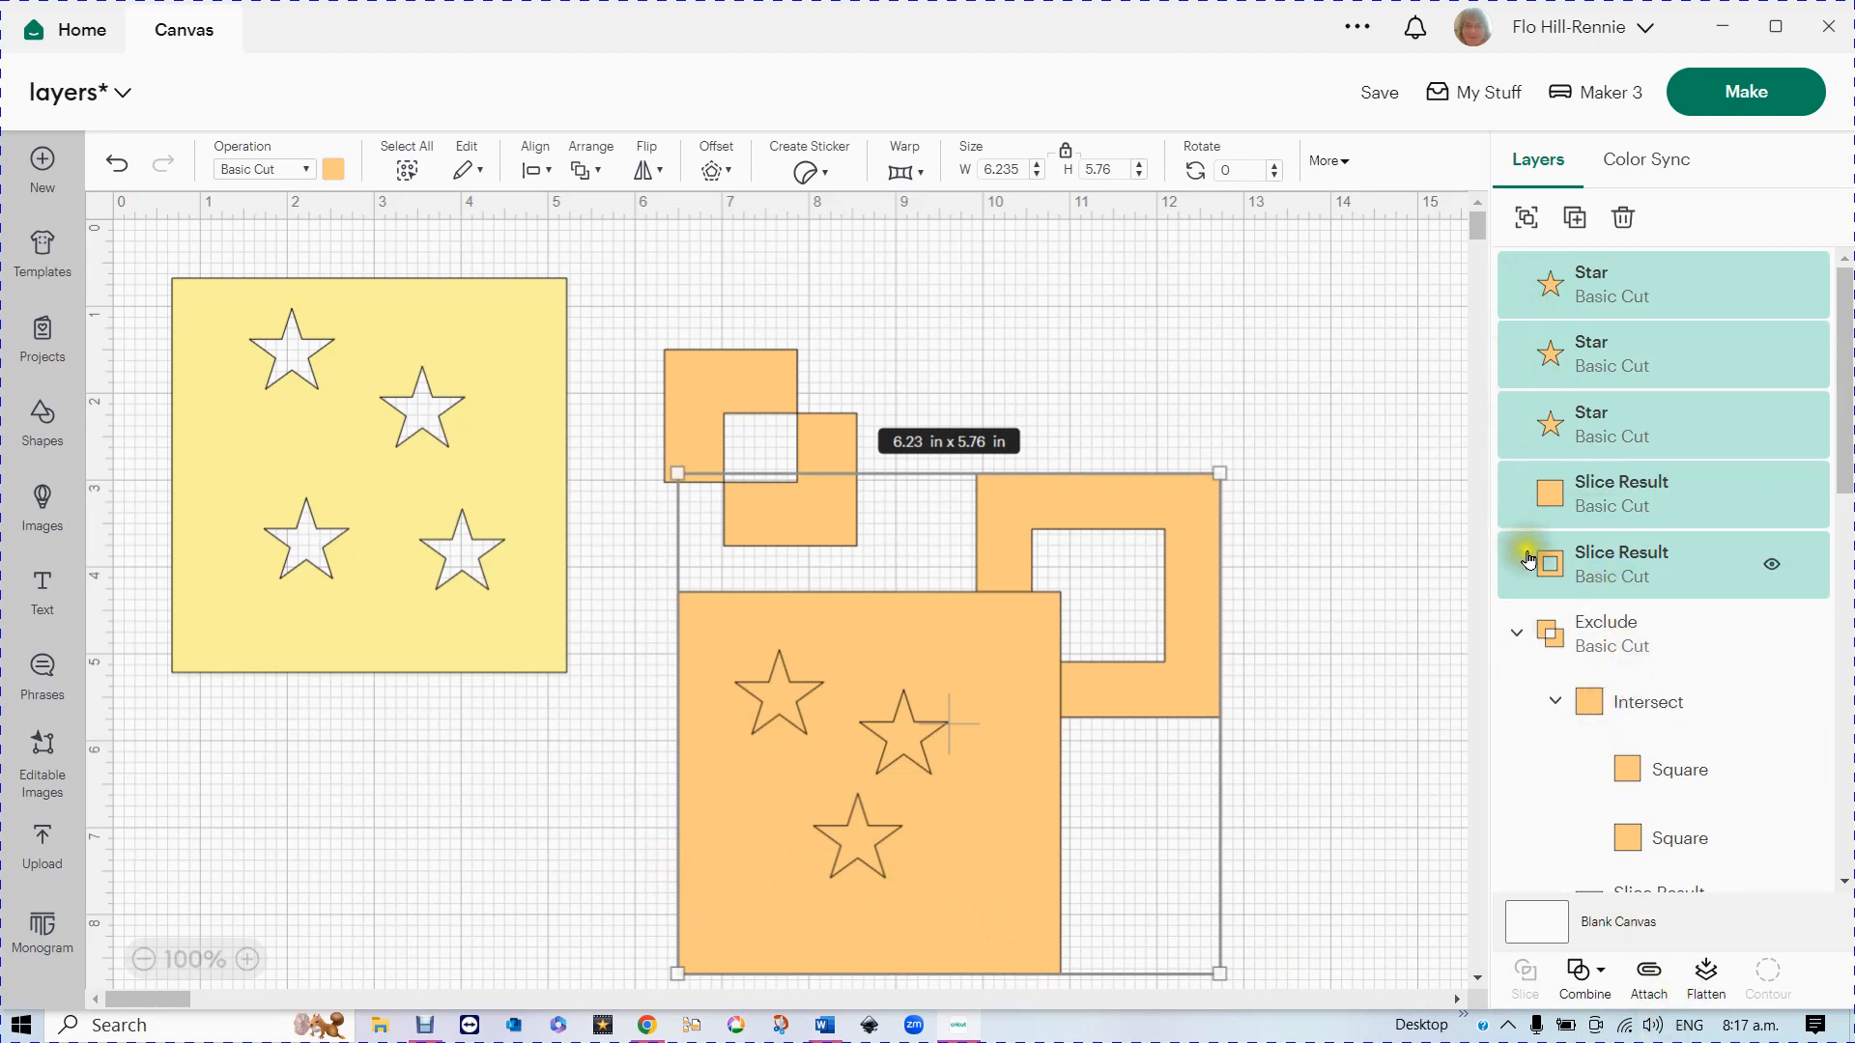
{"action": "left_click", "coordinate": [1593, 994]}
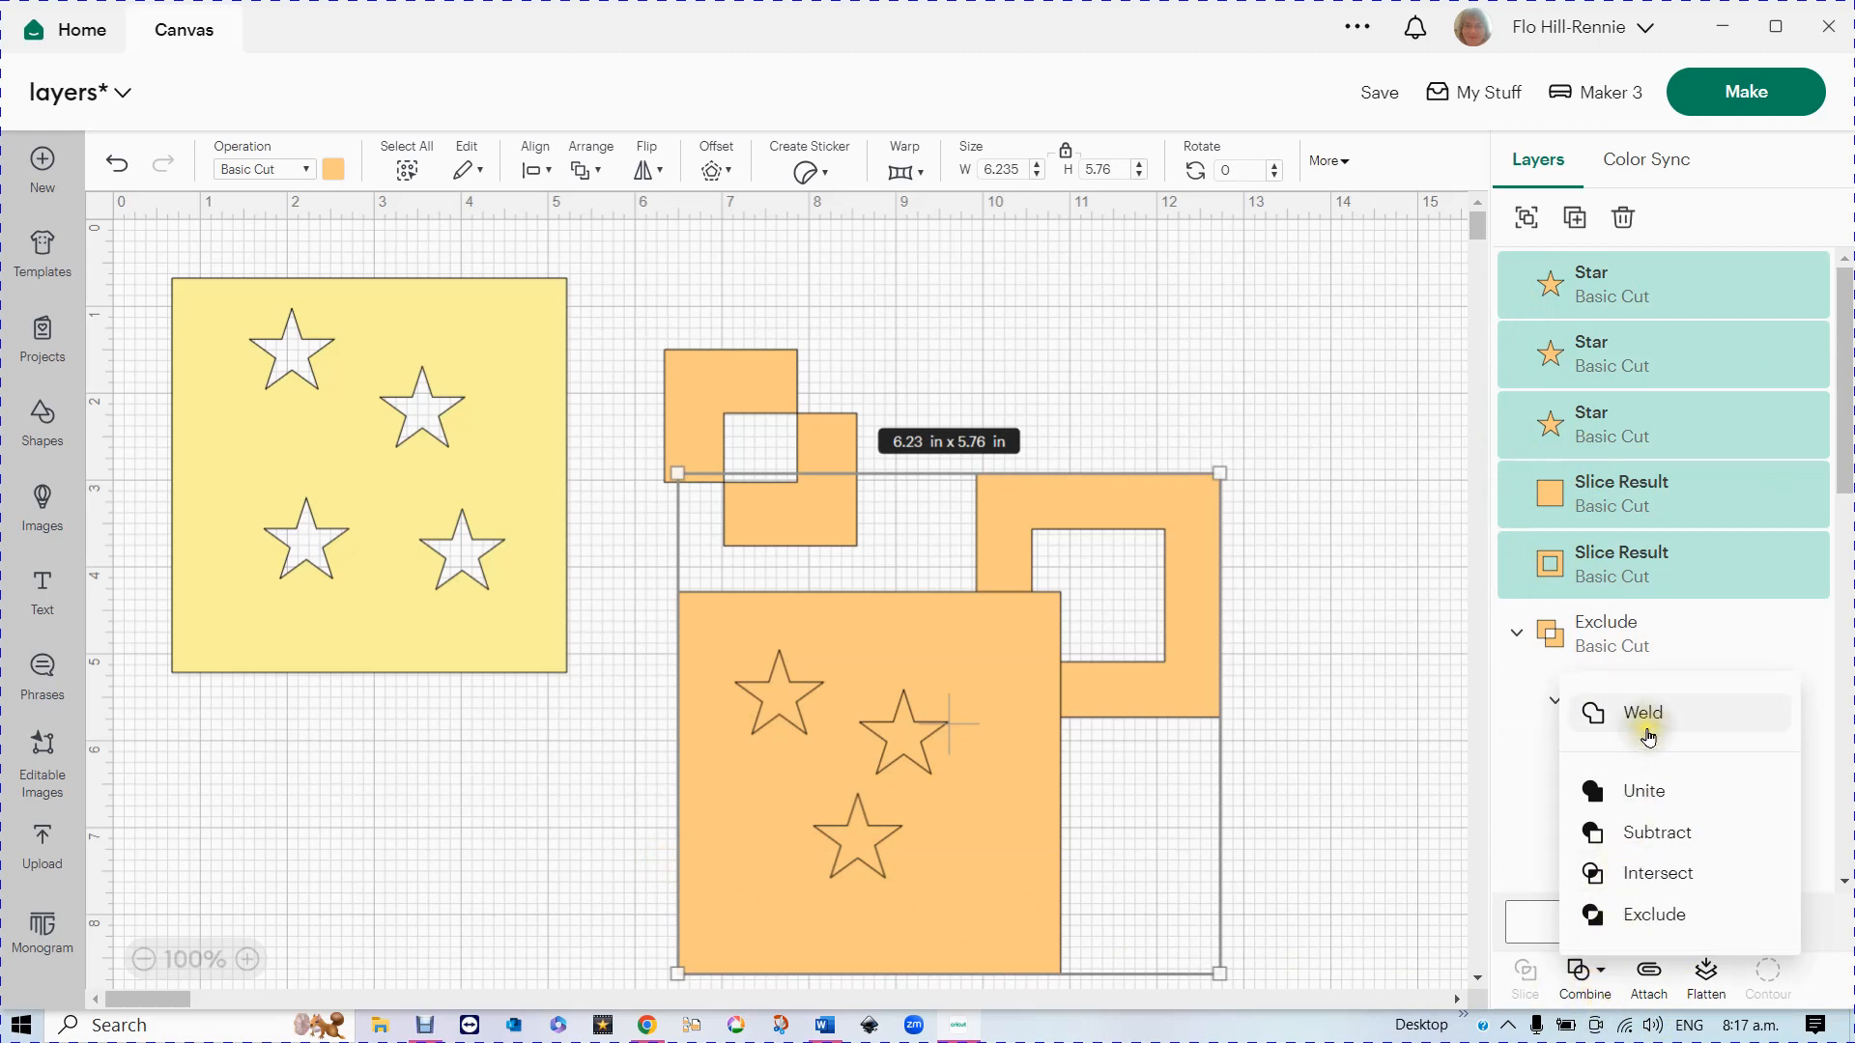
{"action": "left_click", "coordinate": [1643, 798]}
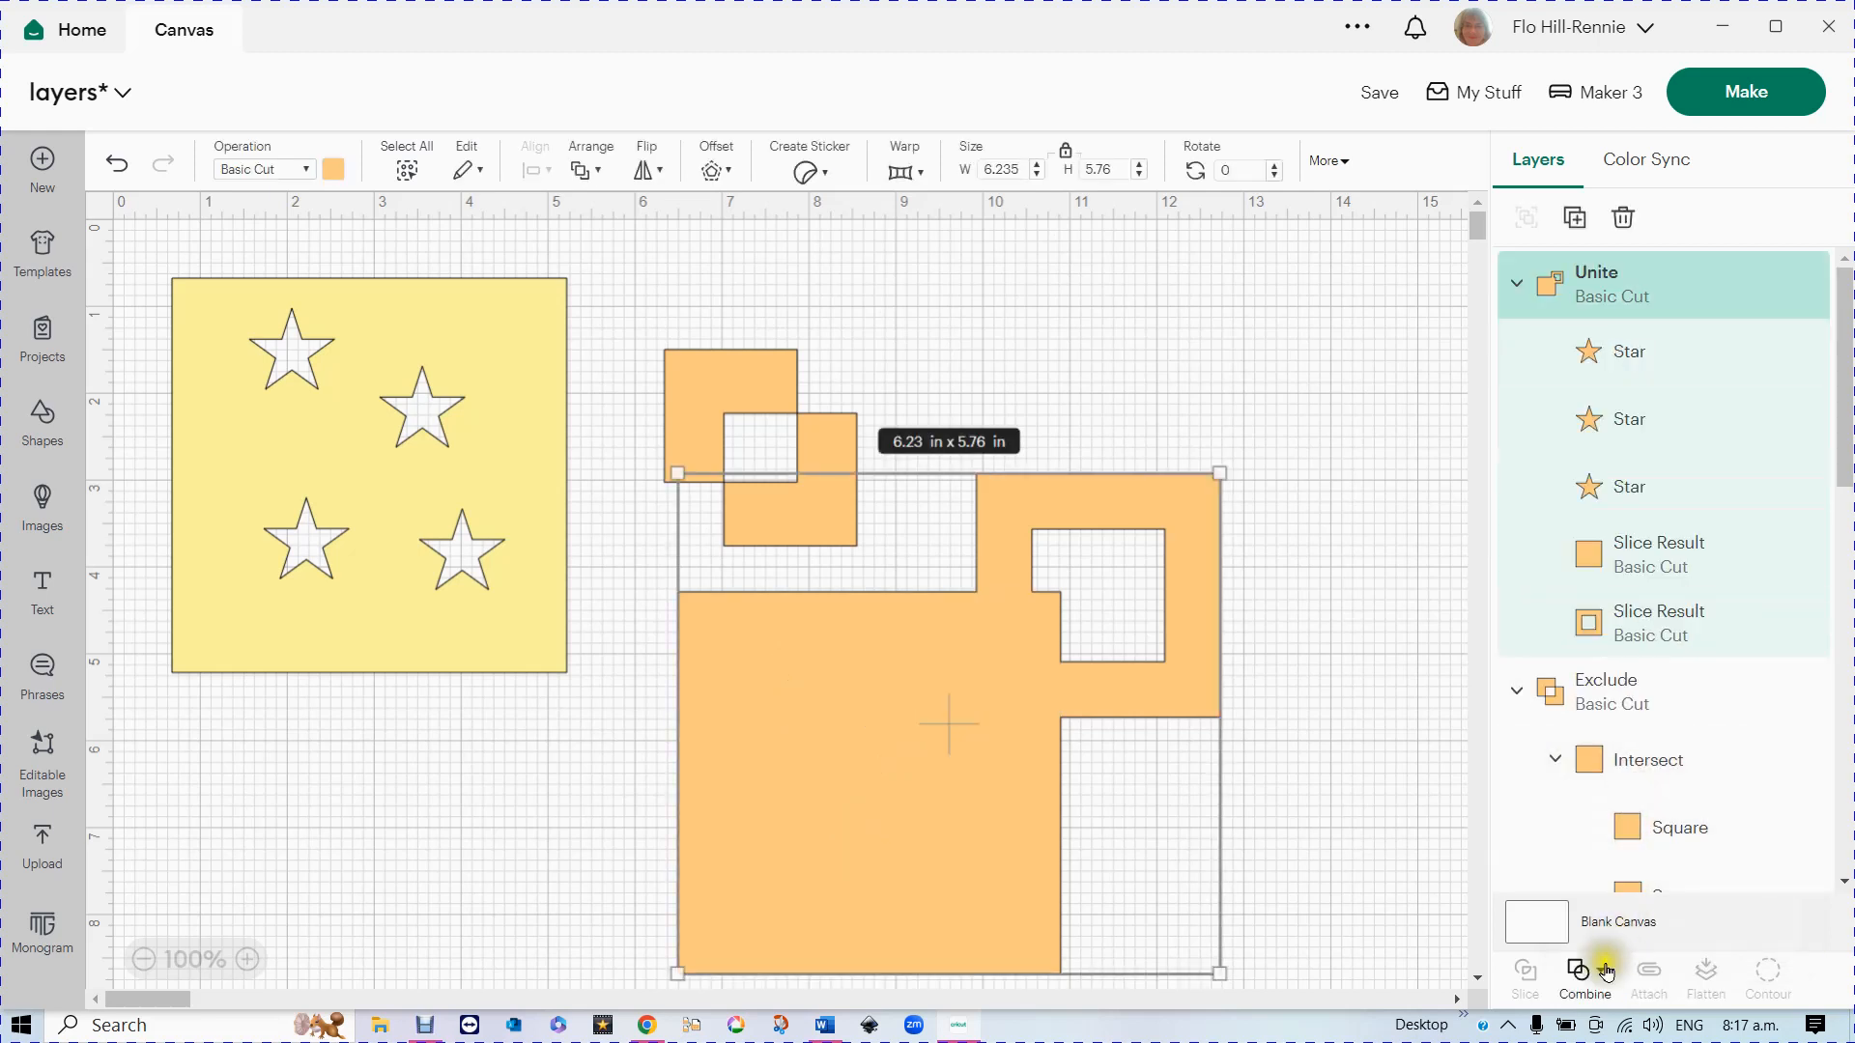
- Move the united shape to the right and merge its layers into a single layer
{"action": "left_click", "coordinate": [1591, 986]}
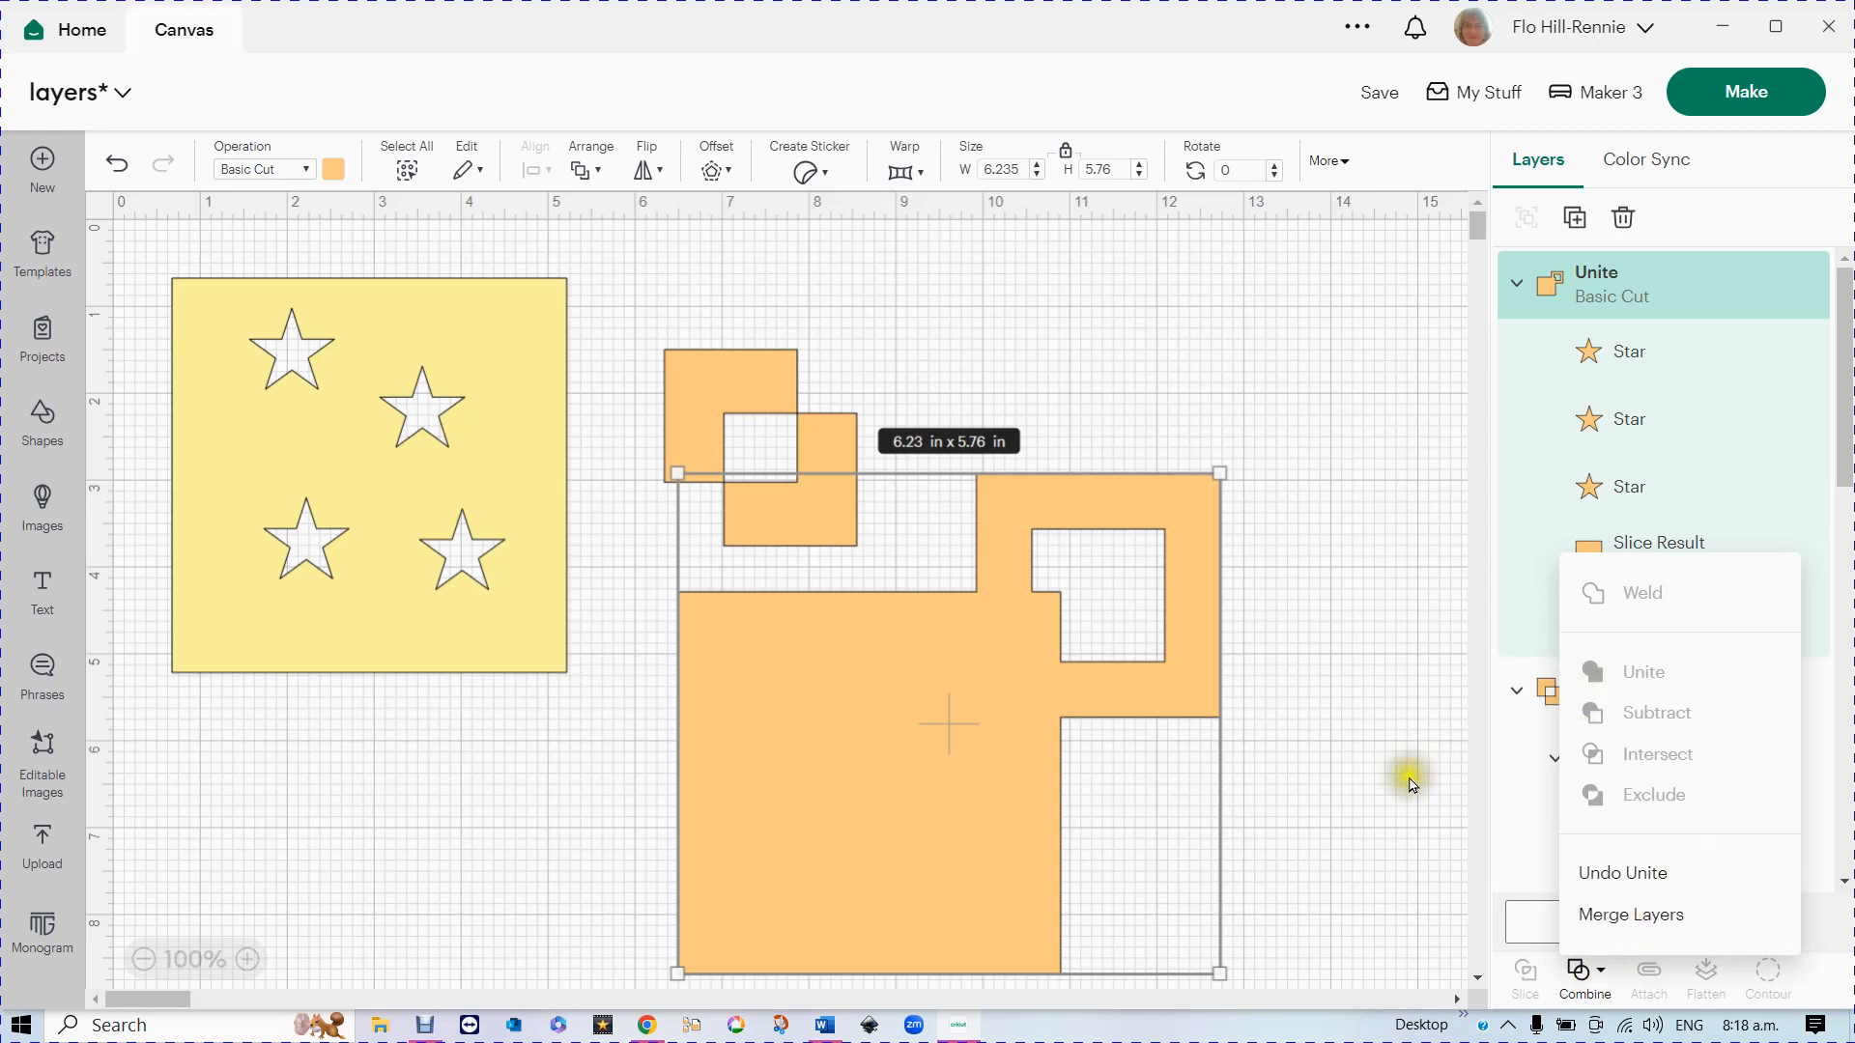
{"action": "left_click", "coordinate": [1387, 833]}
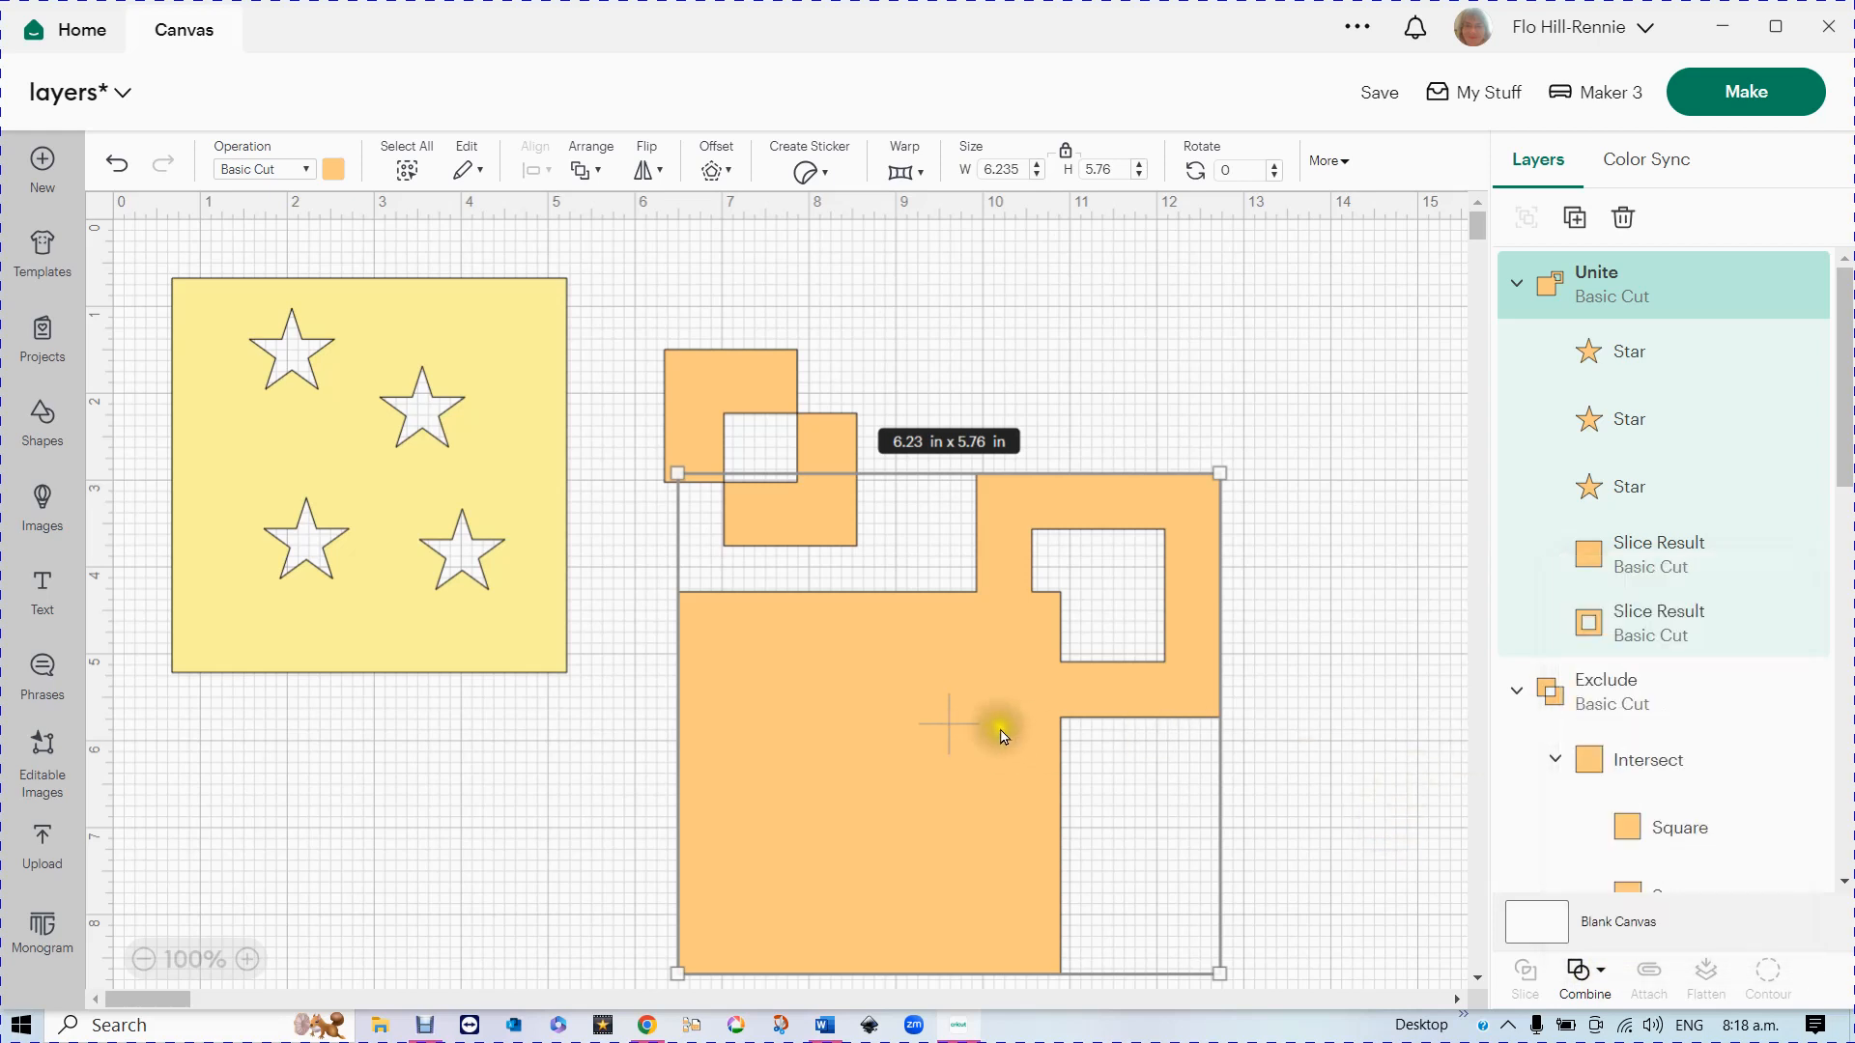
{"action": "left_click_drag", "start_coordinate": [998, 732], "coordinate": [1131, 734]}
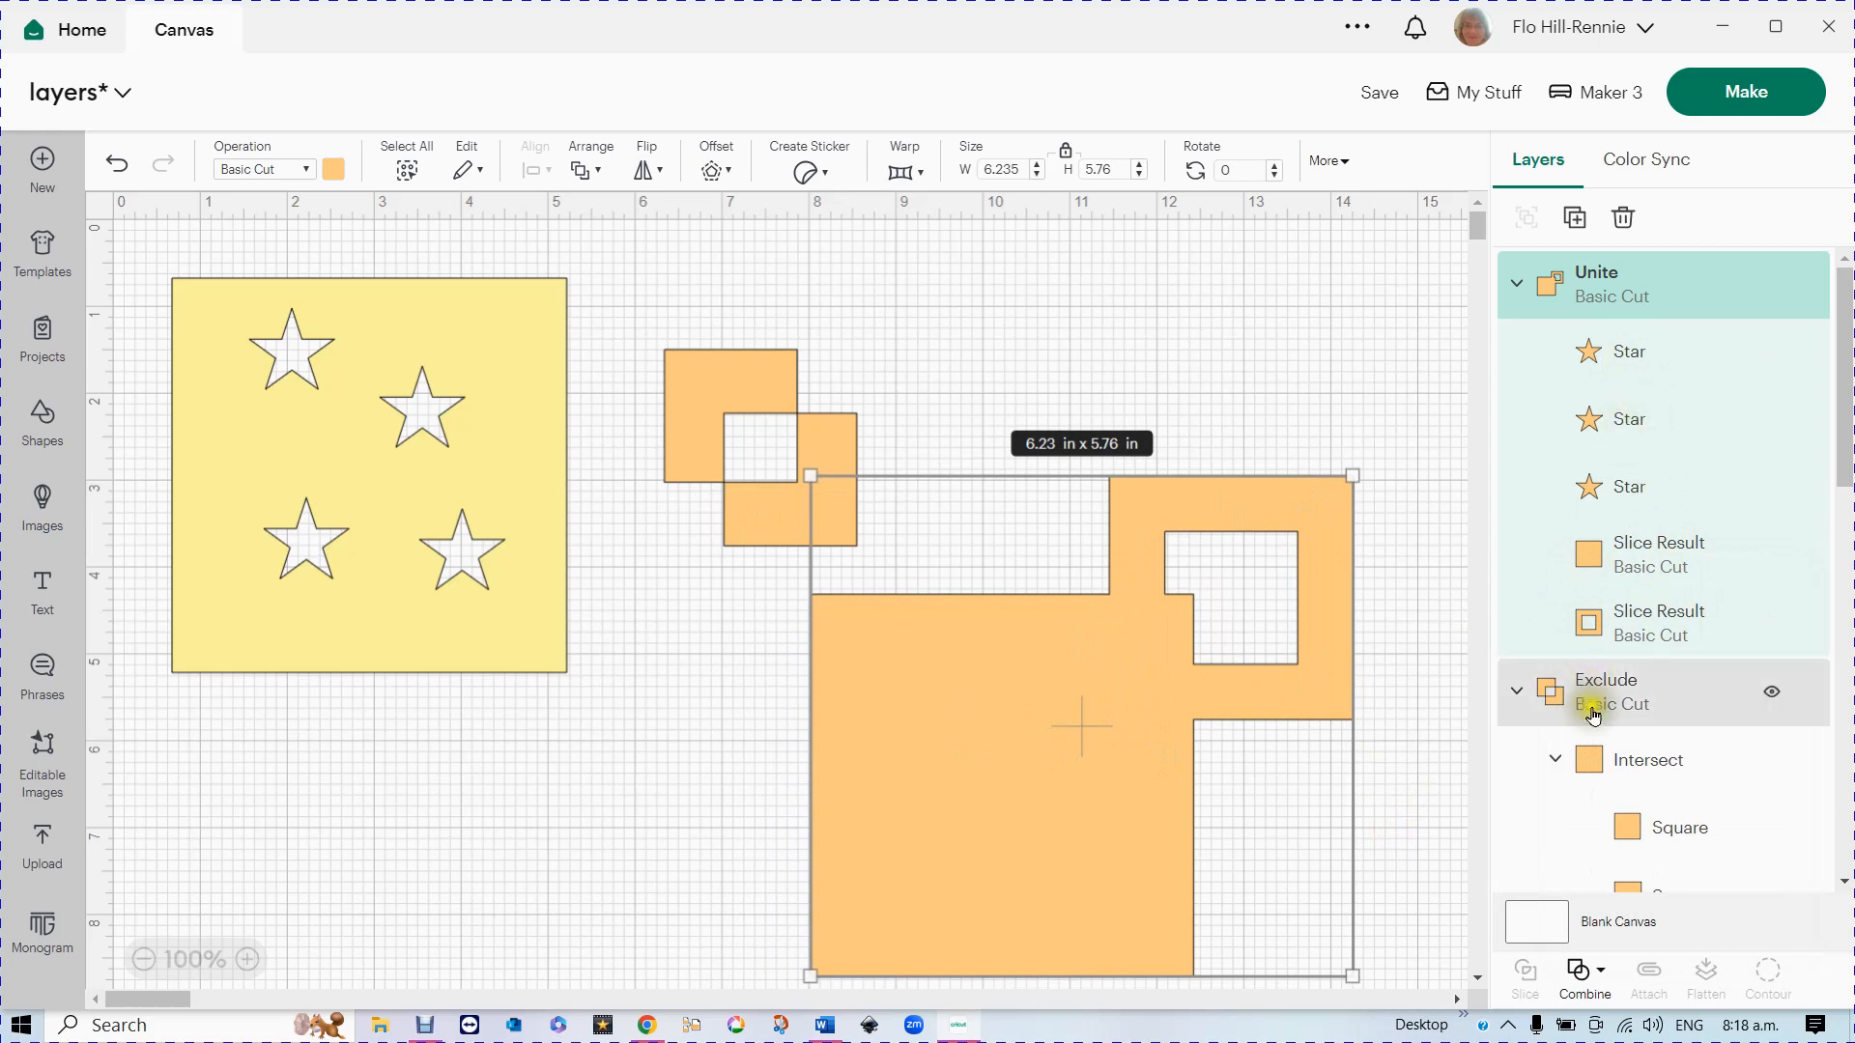
{"action": "left_click", "coordinate": [1594, 984]}
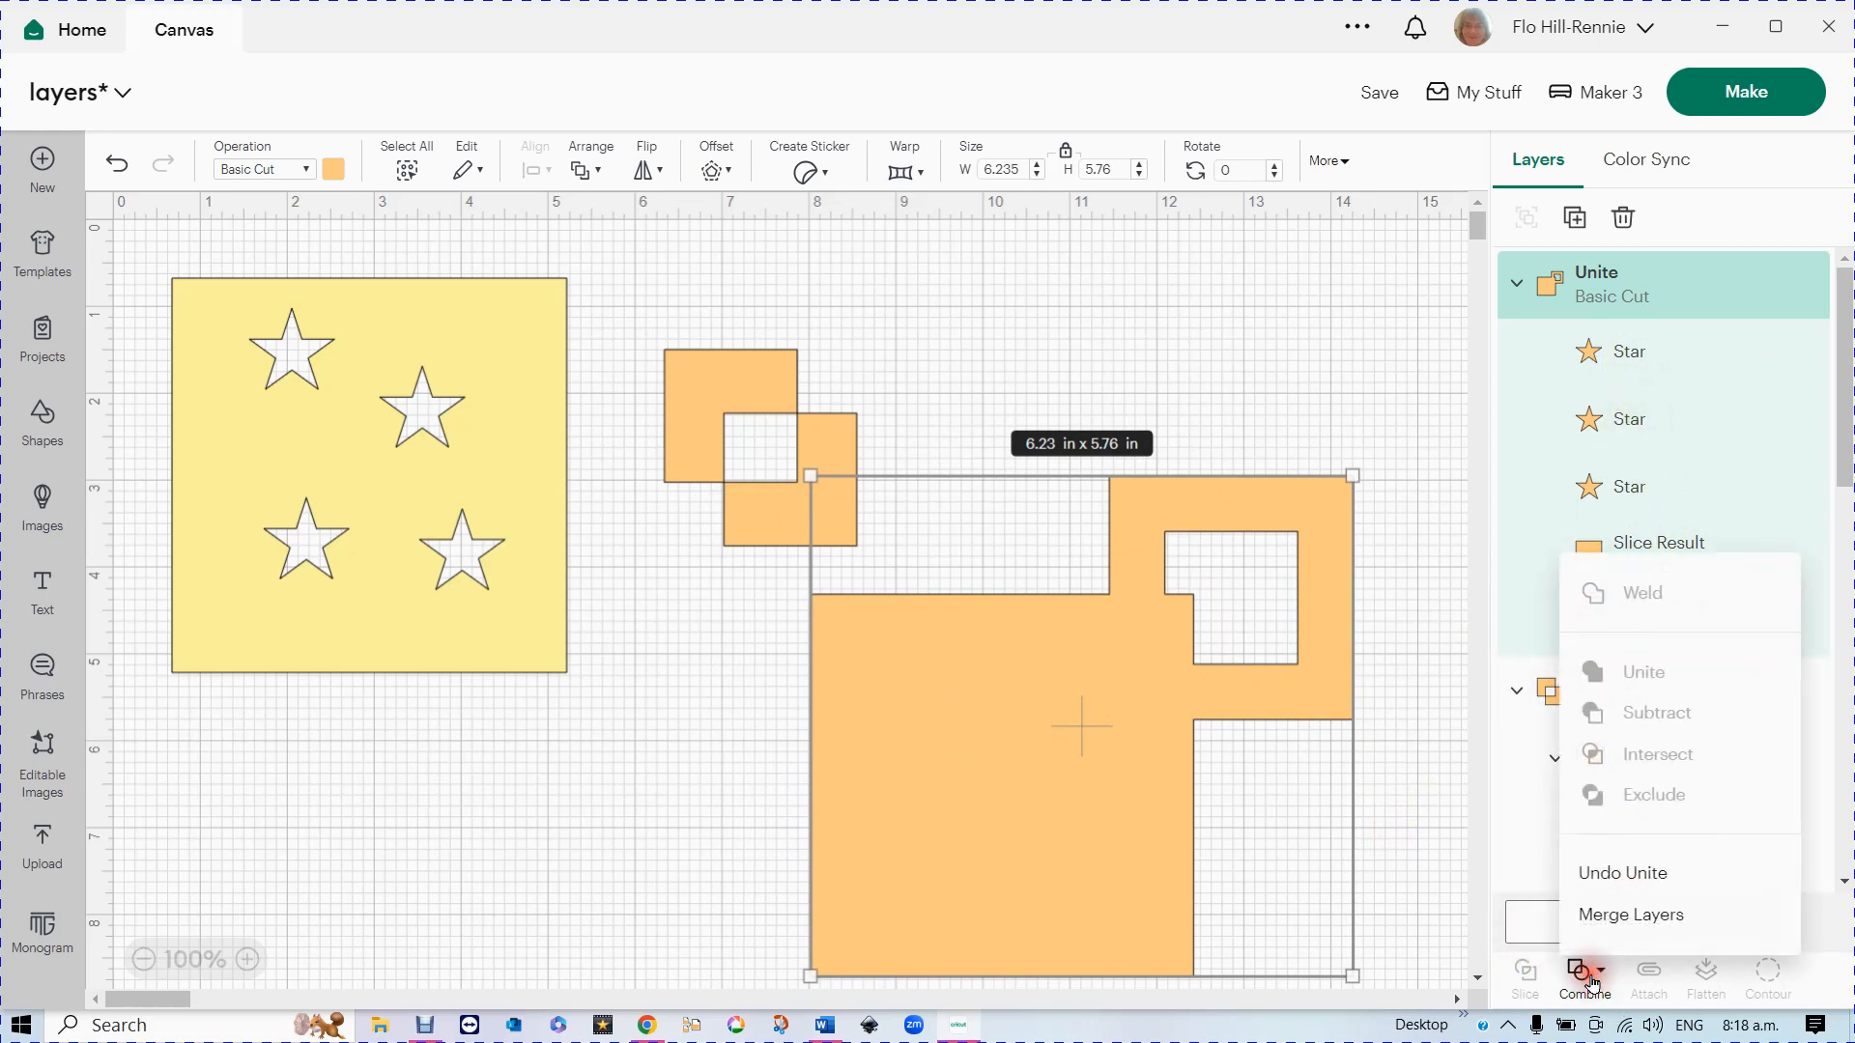
{"action": "left_click", "coordinate": [1629, 915]}
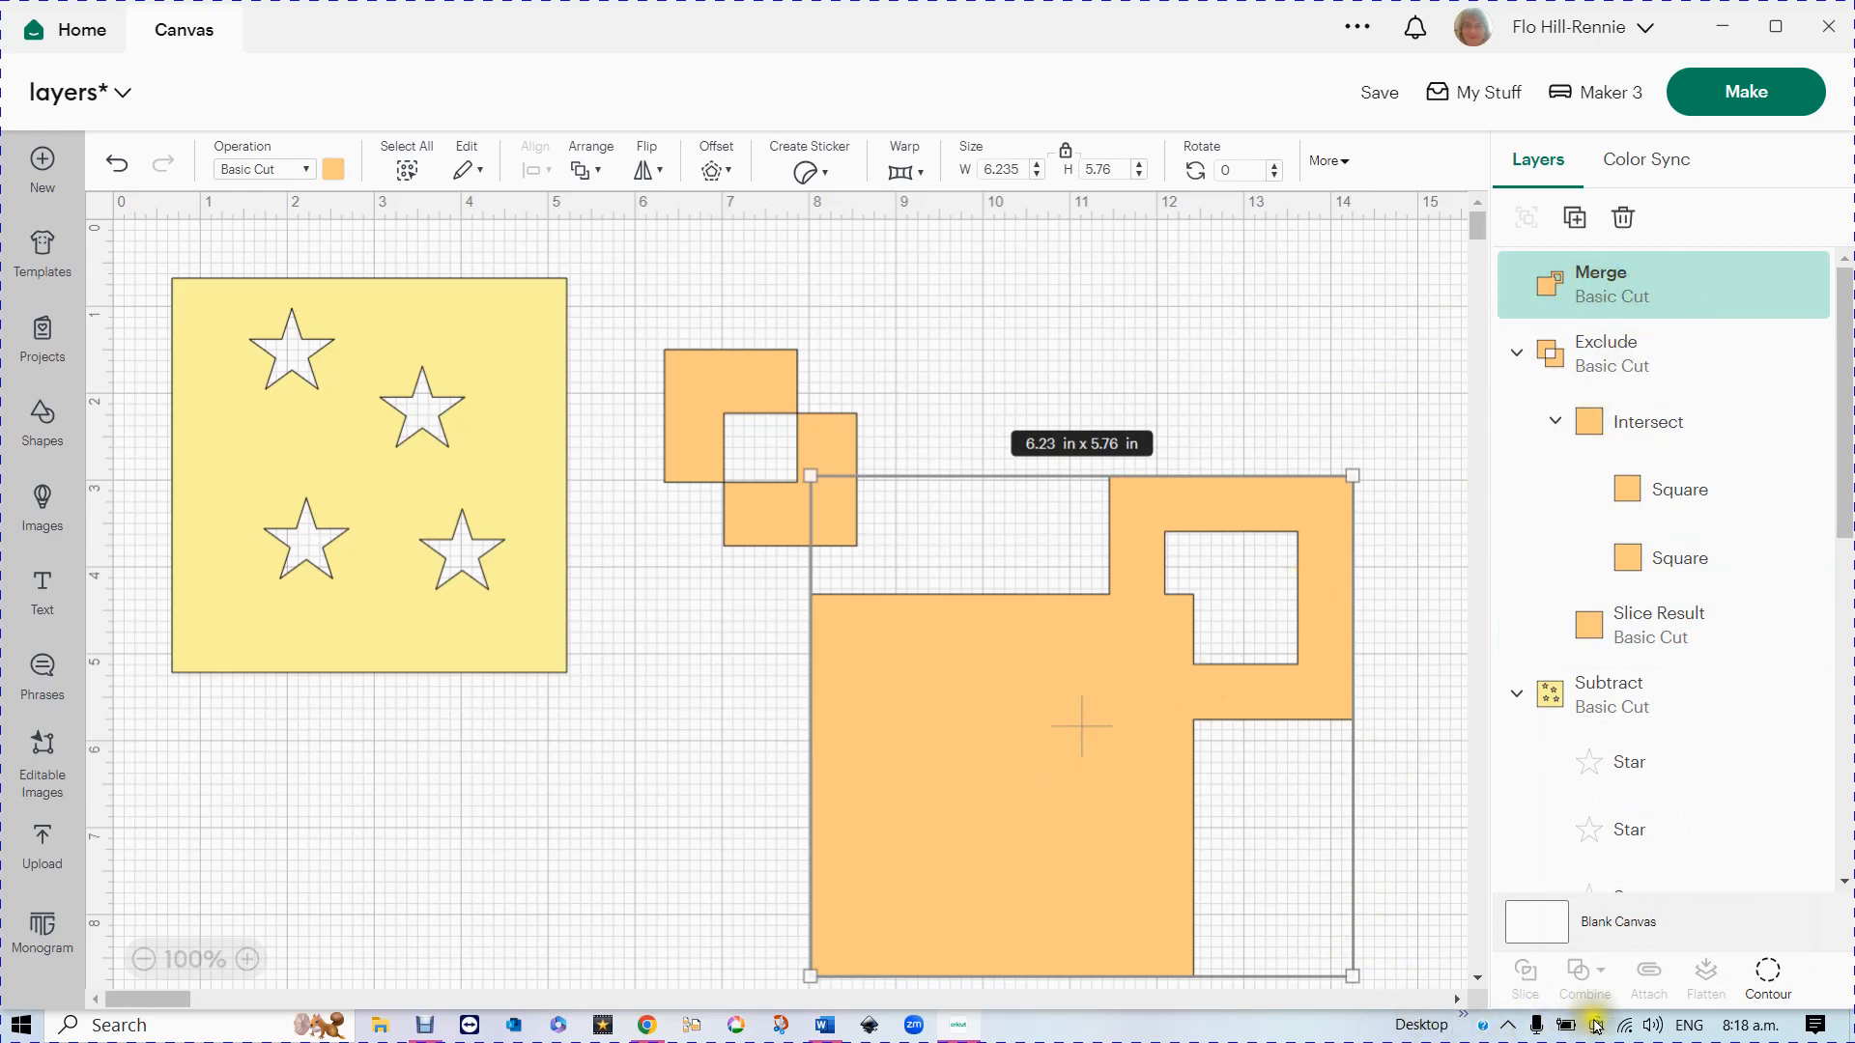
- Check which Combine and context options are available for the merged shape
{"action": "left_click", "coordinate": [1585, 972]}
{"action": "left_click", "coordinate": [1080, 854]}
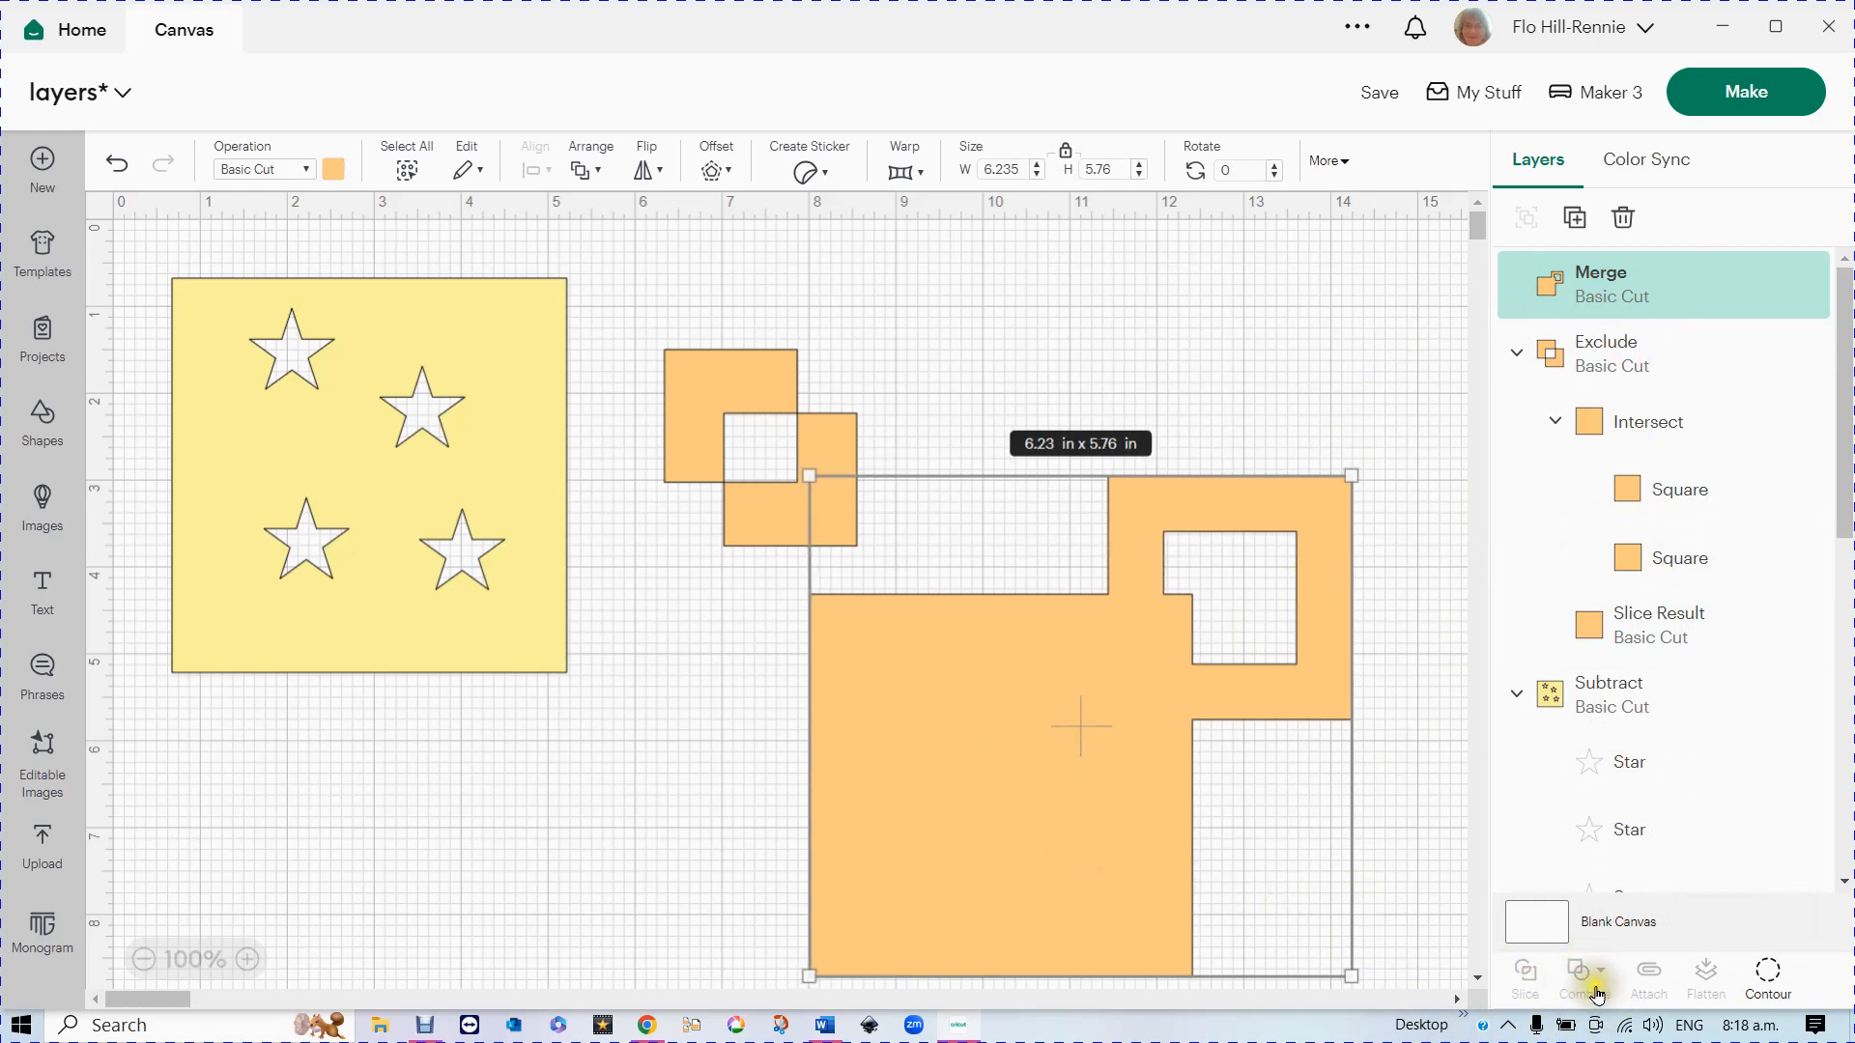
{"action": "left_click", "coordinate": [1557, 986]}
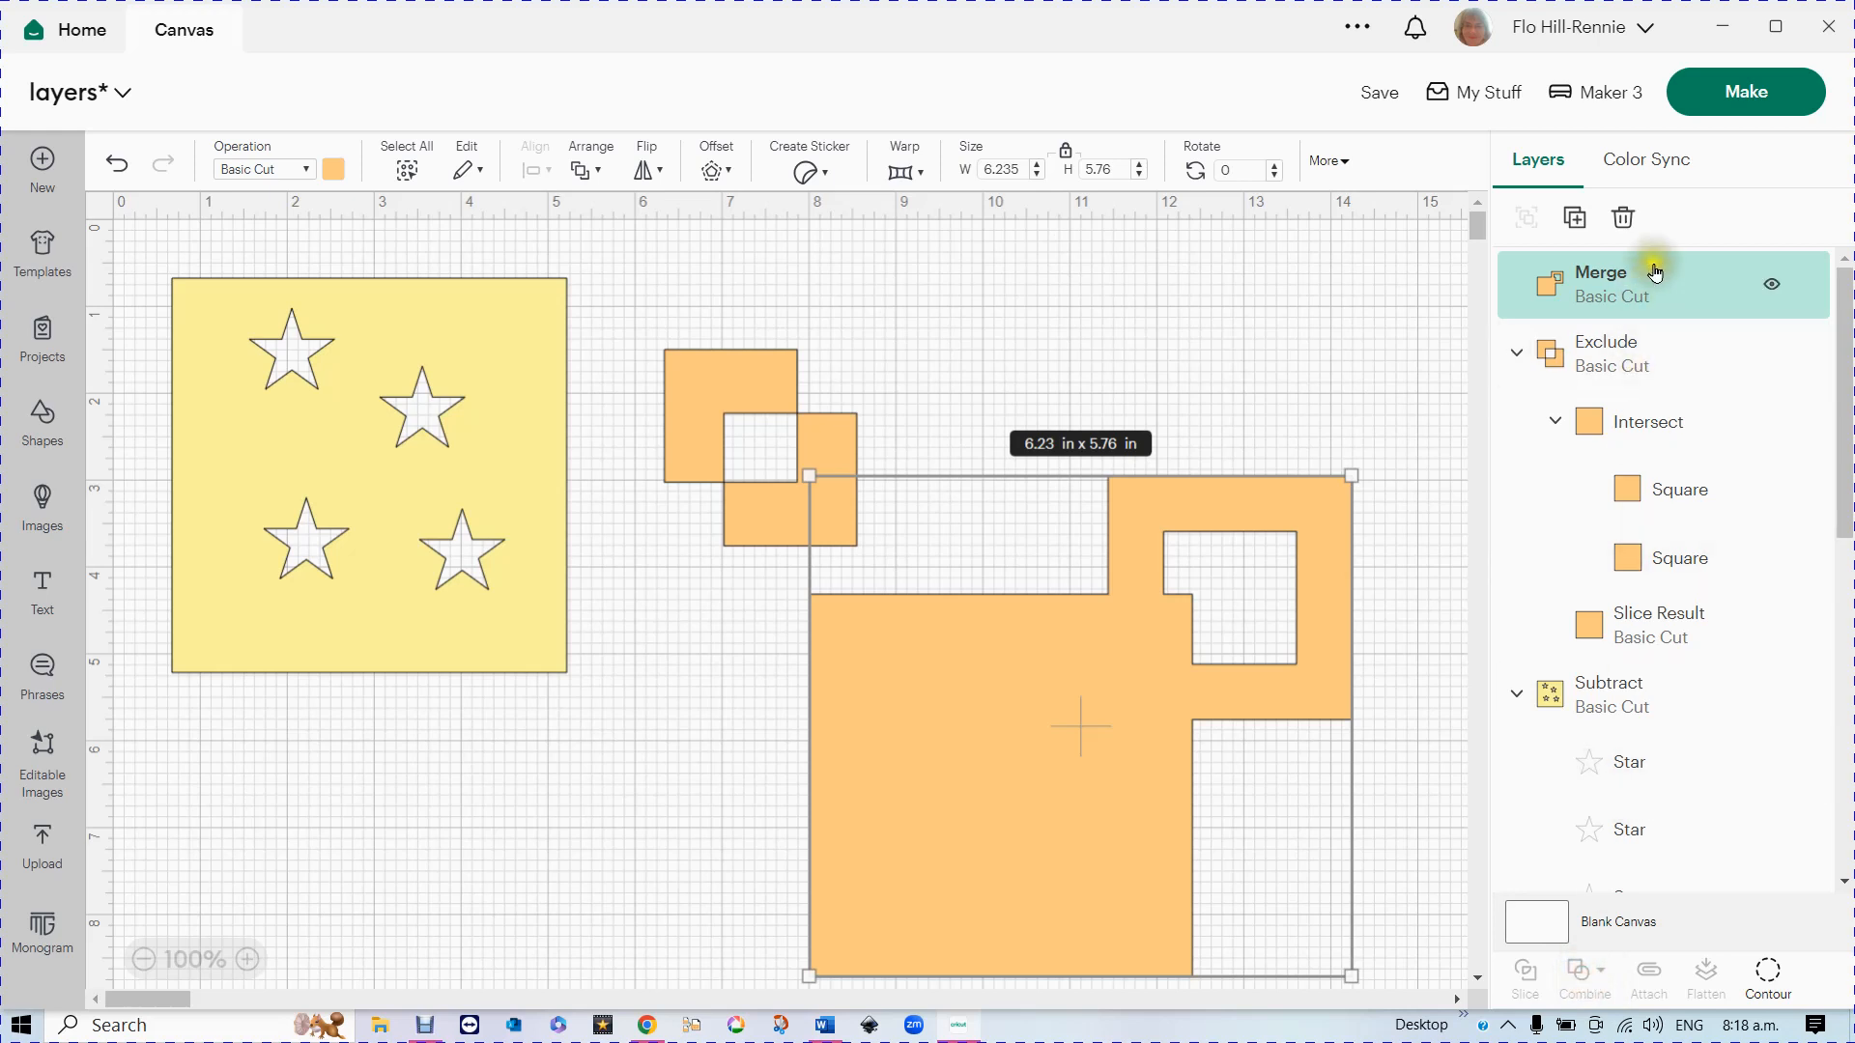
{"action": "right_click", "coordinate": [1556, 300]}
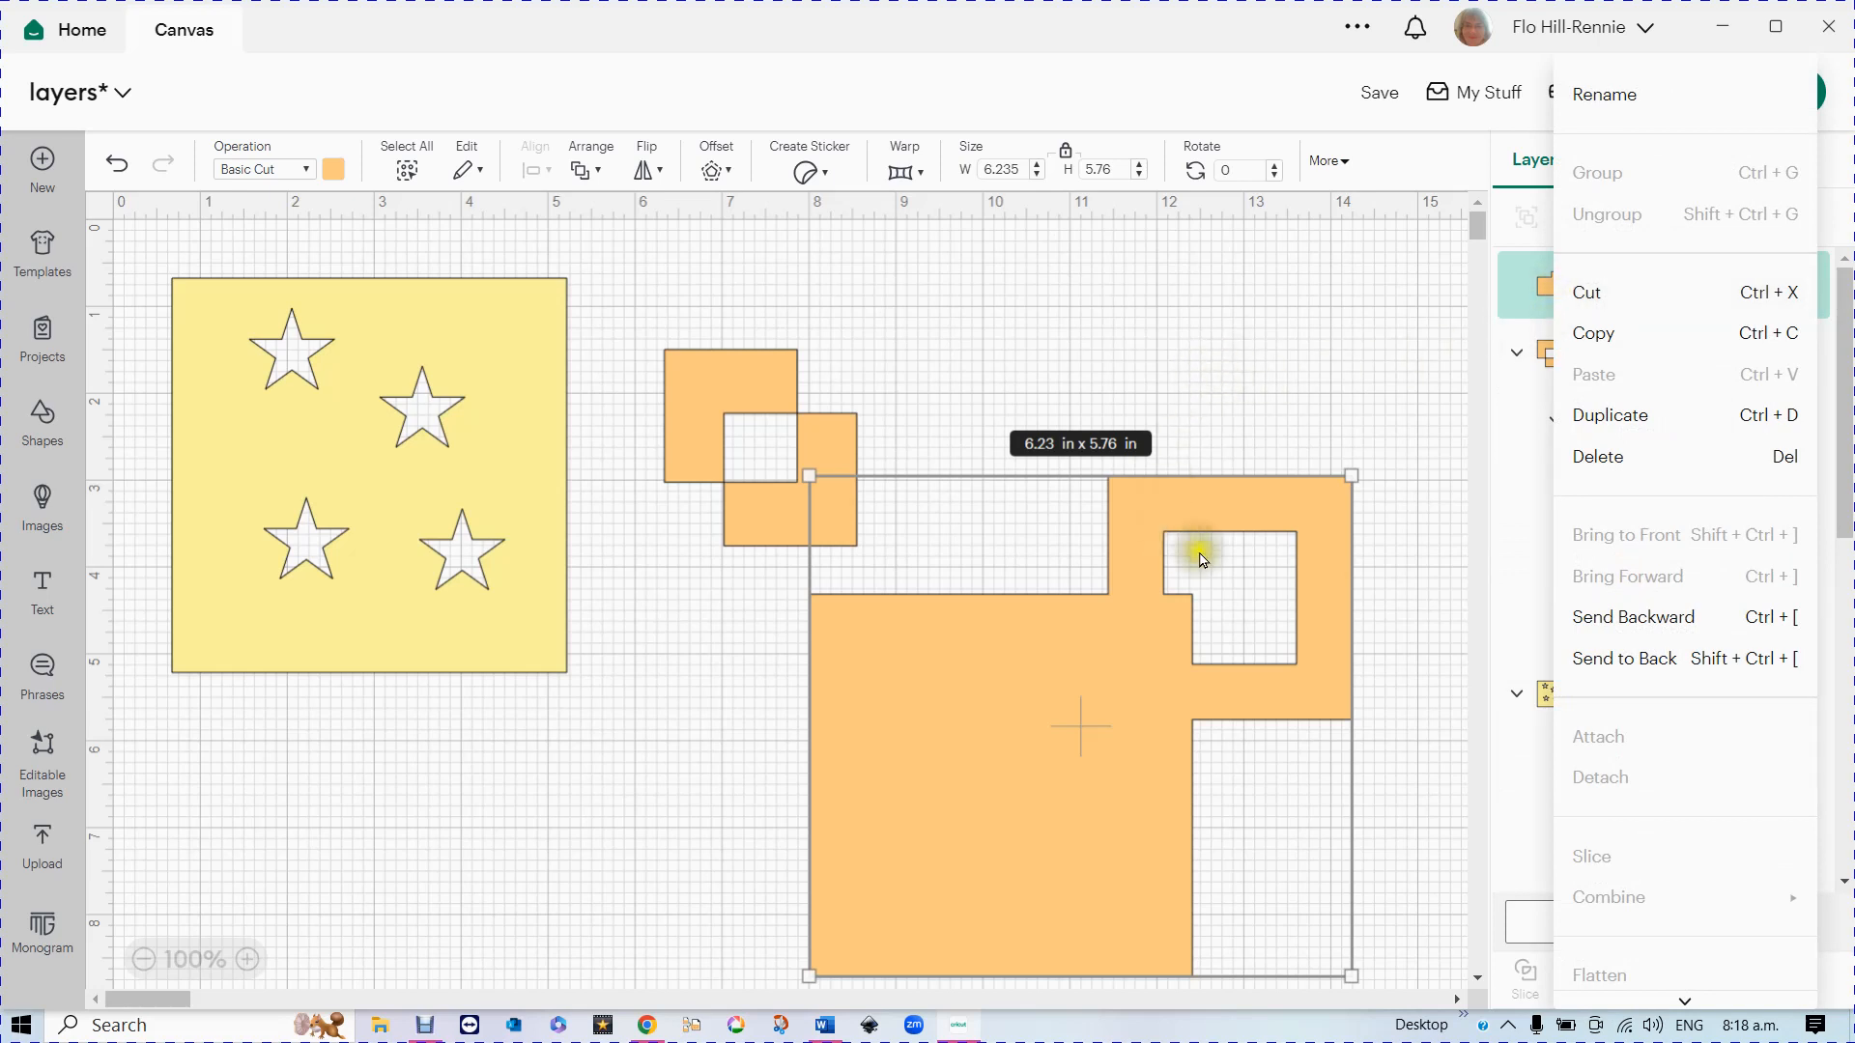
{"action": "left_click", "coordinate": [1323, 334]}
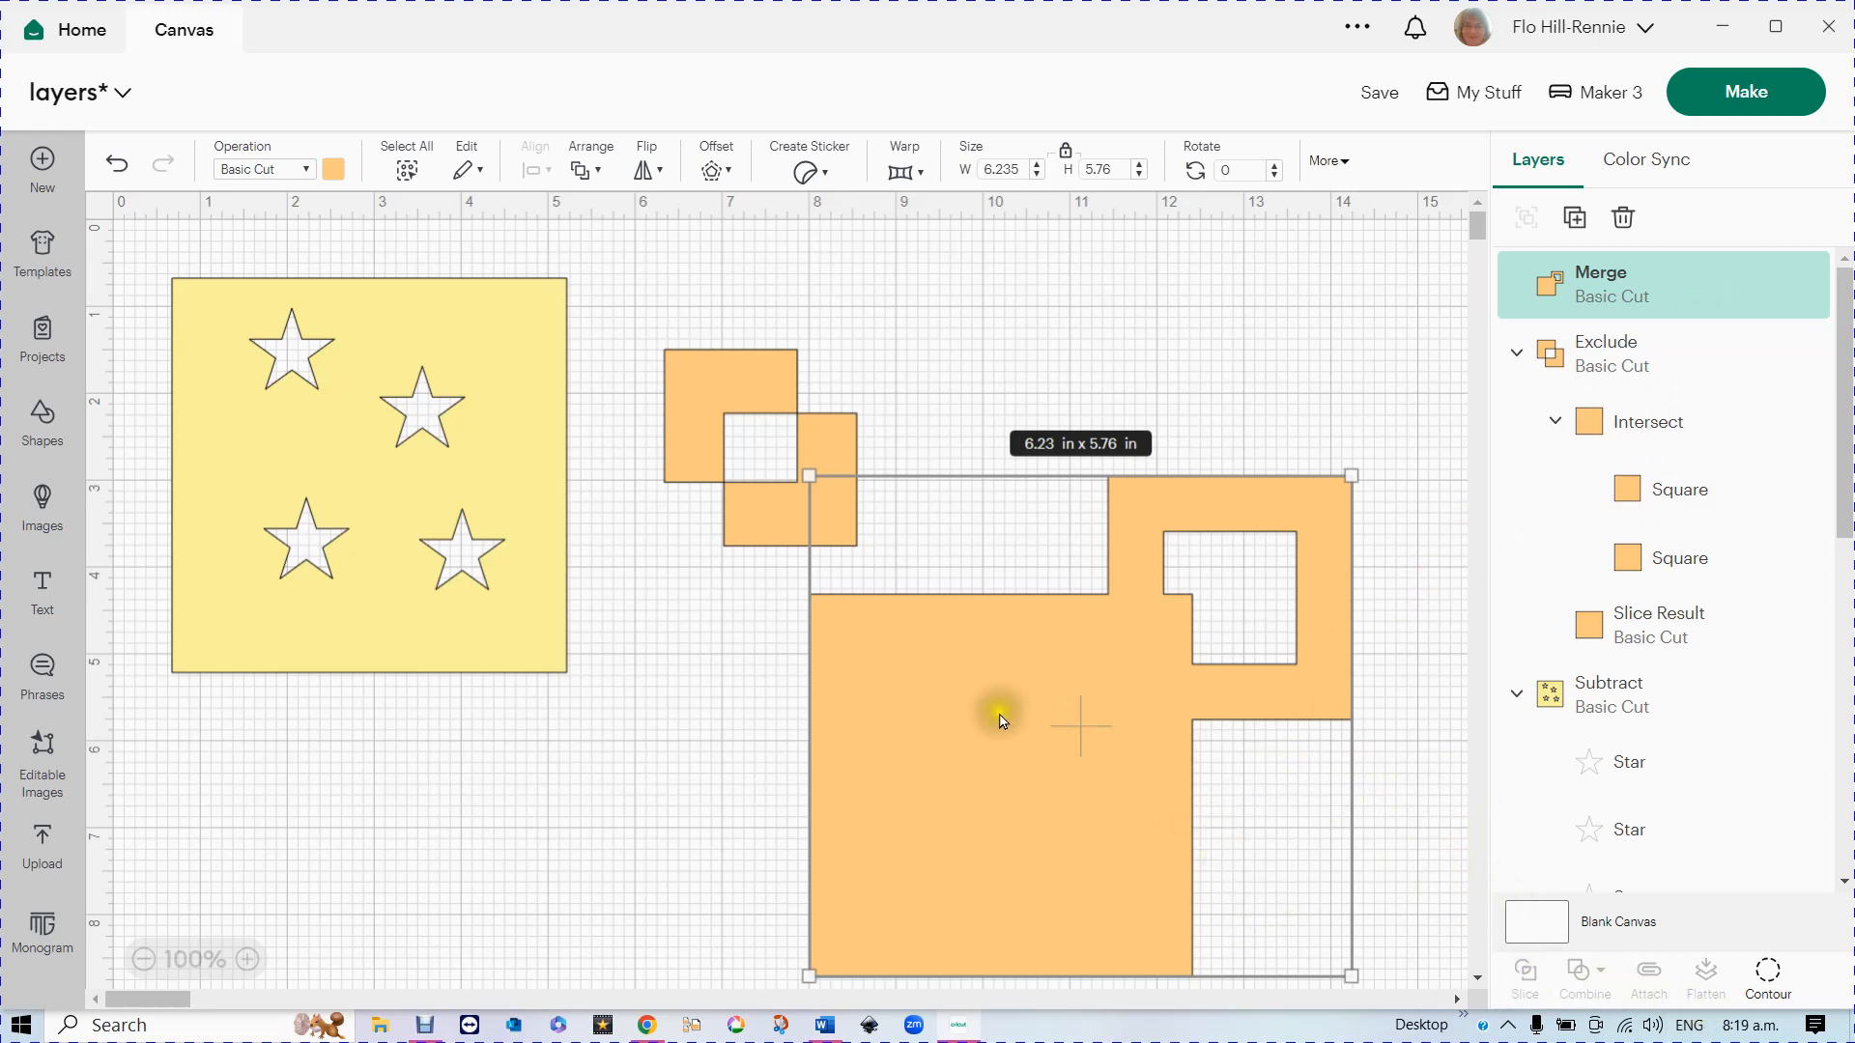
- Move the merged shape back left and lift the two excluded small squares clear above it
{"action": "left_click_drag", "start_coordinate": [975, 767], "coordinate": [850, 770]}
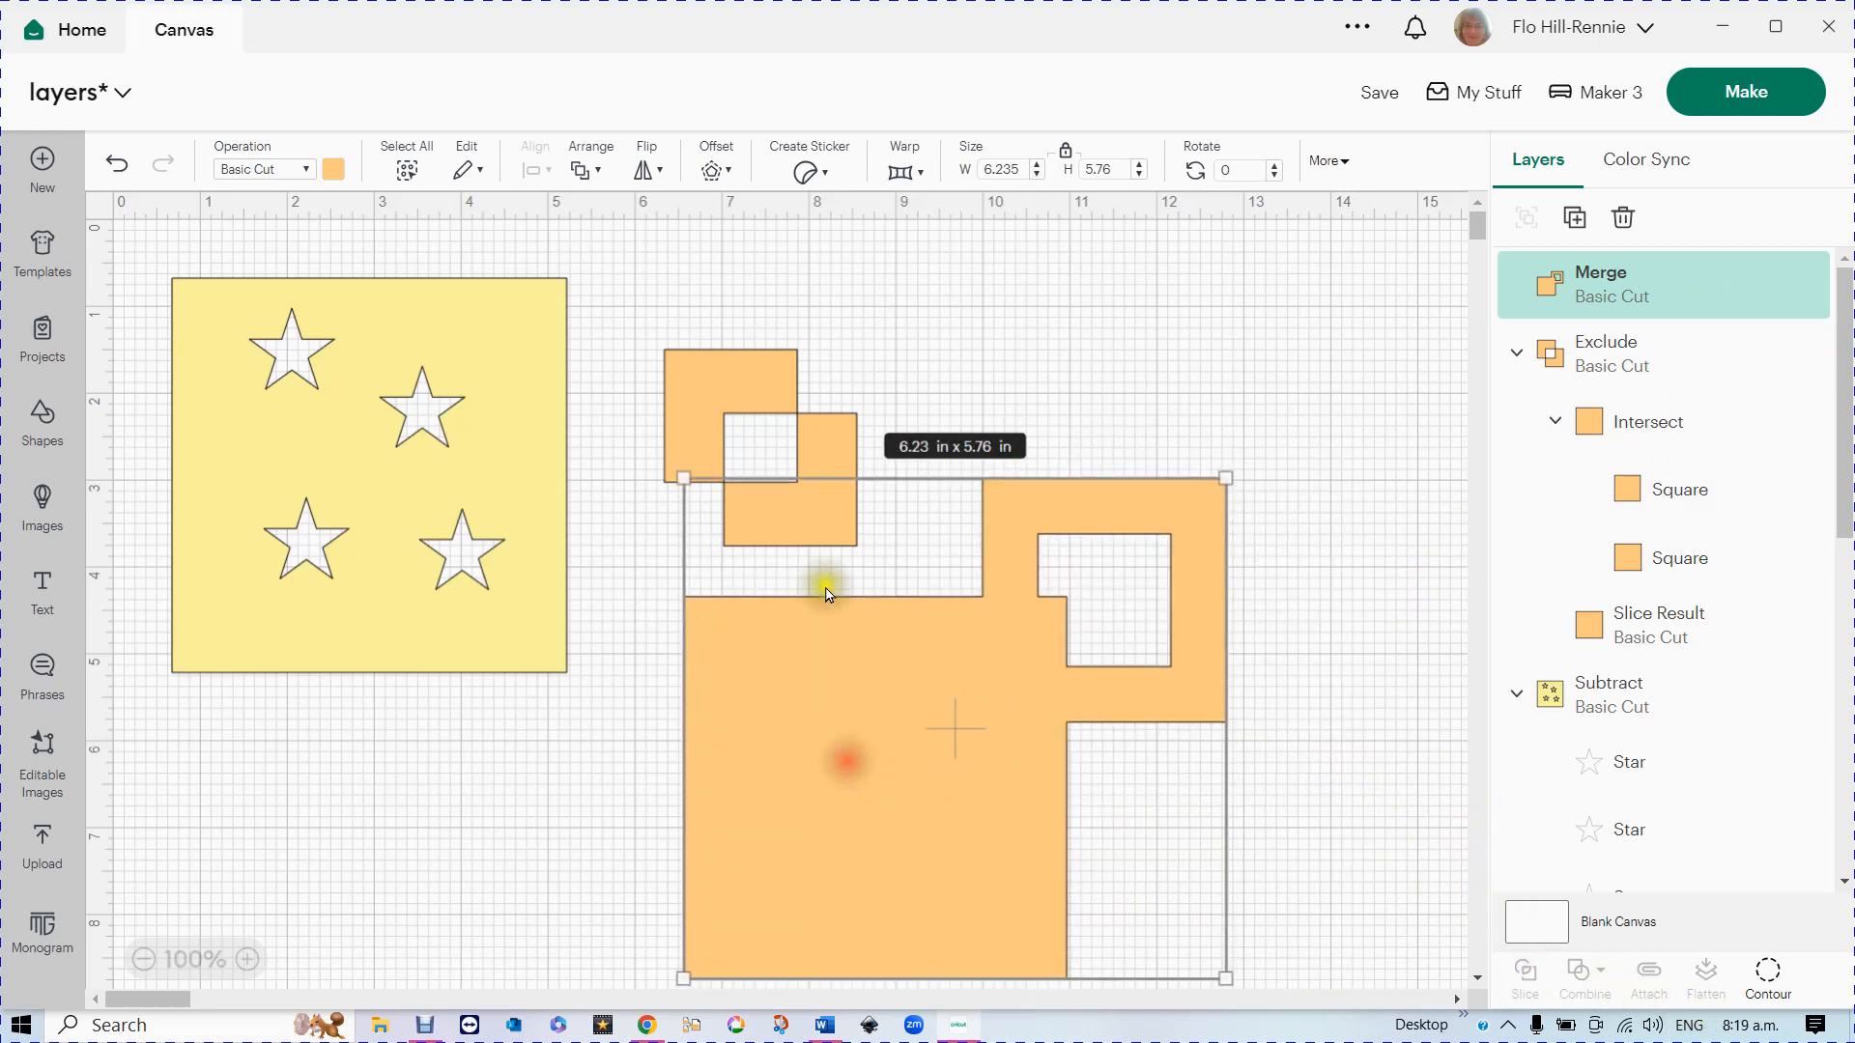
{"action": "left_click_drag", "start_coordinate": [824, 455], "coordinate": [861, 409]}
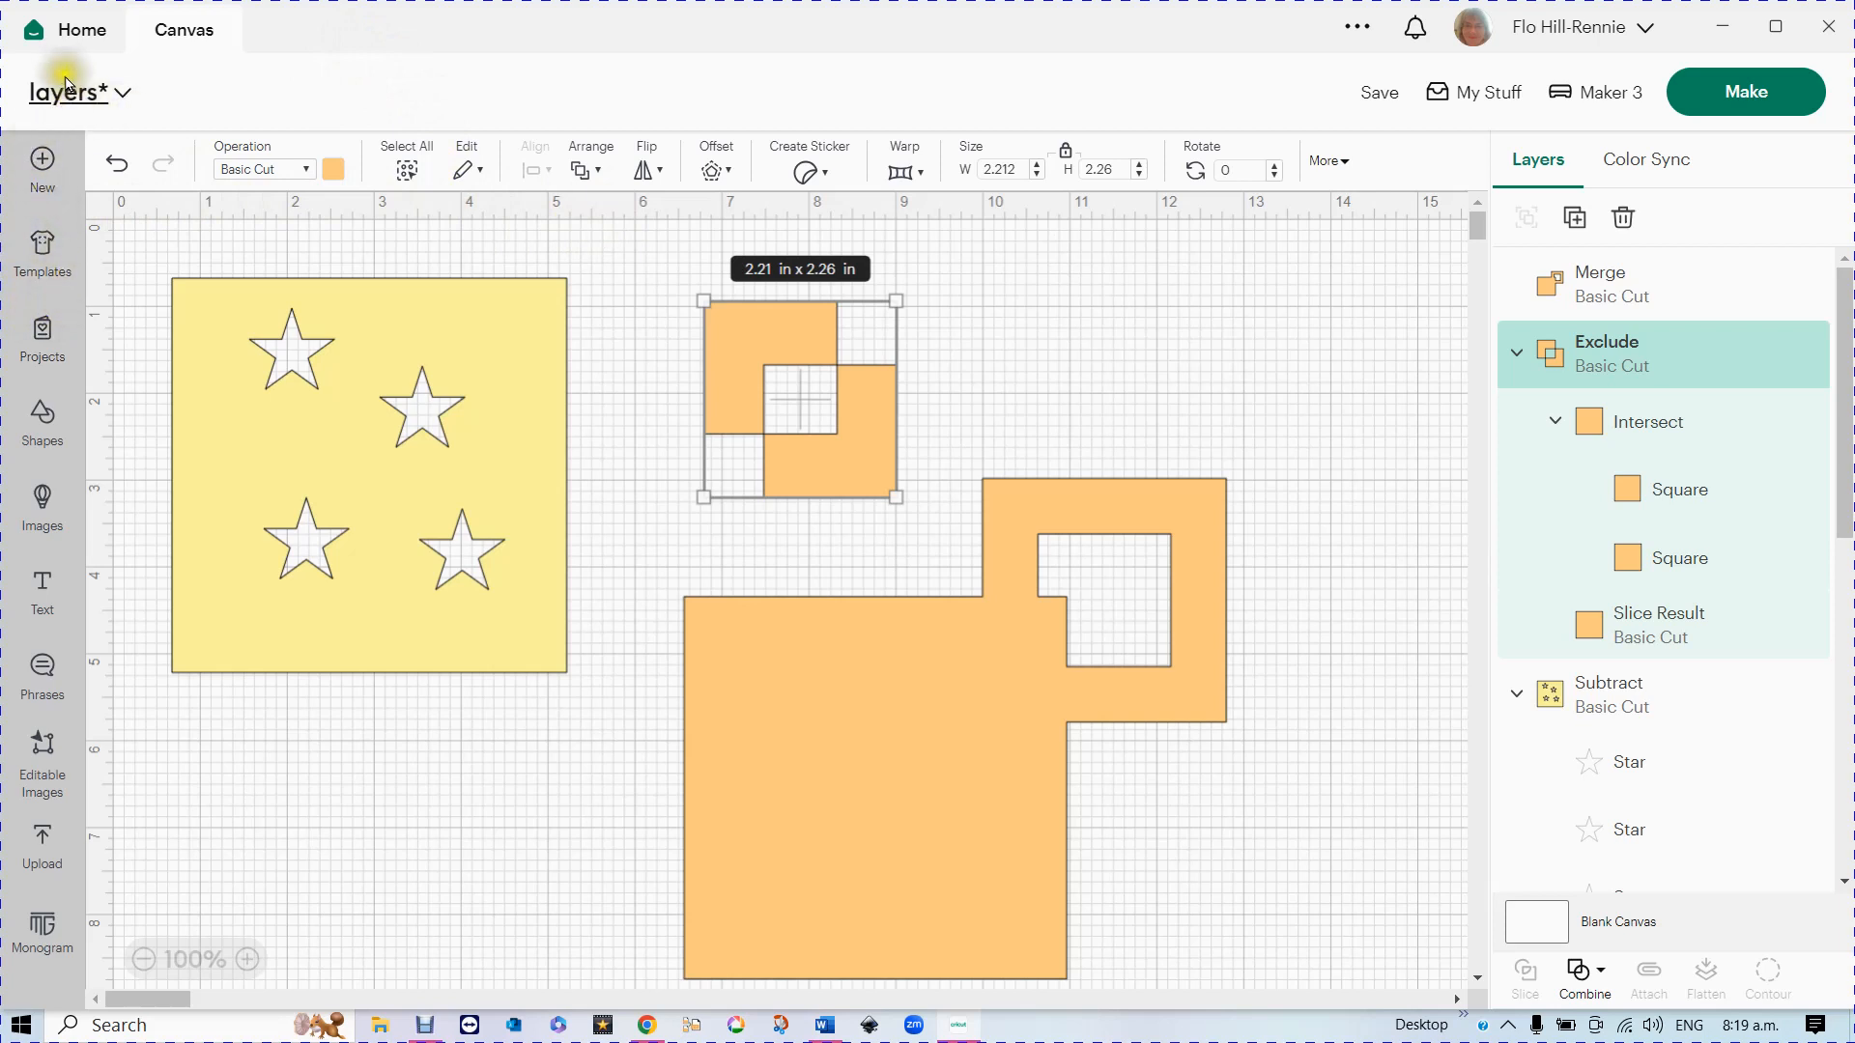
- Add the Bee image with black antennae and yellow stripes from the suggested images, and return to the canvas
{"action": "left_click", "coordinate": [89, 39]}
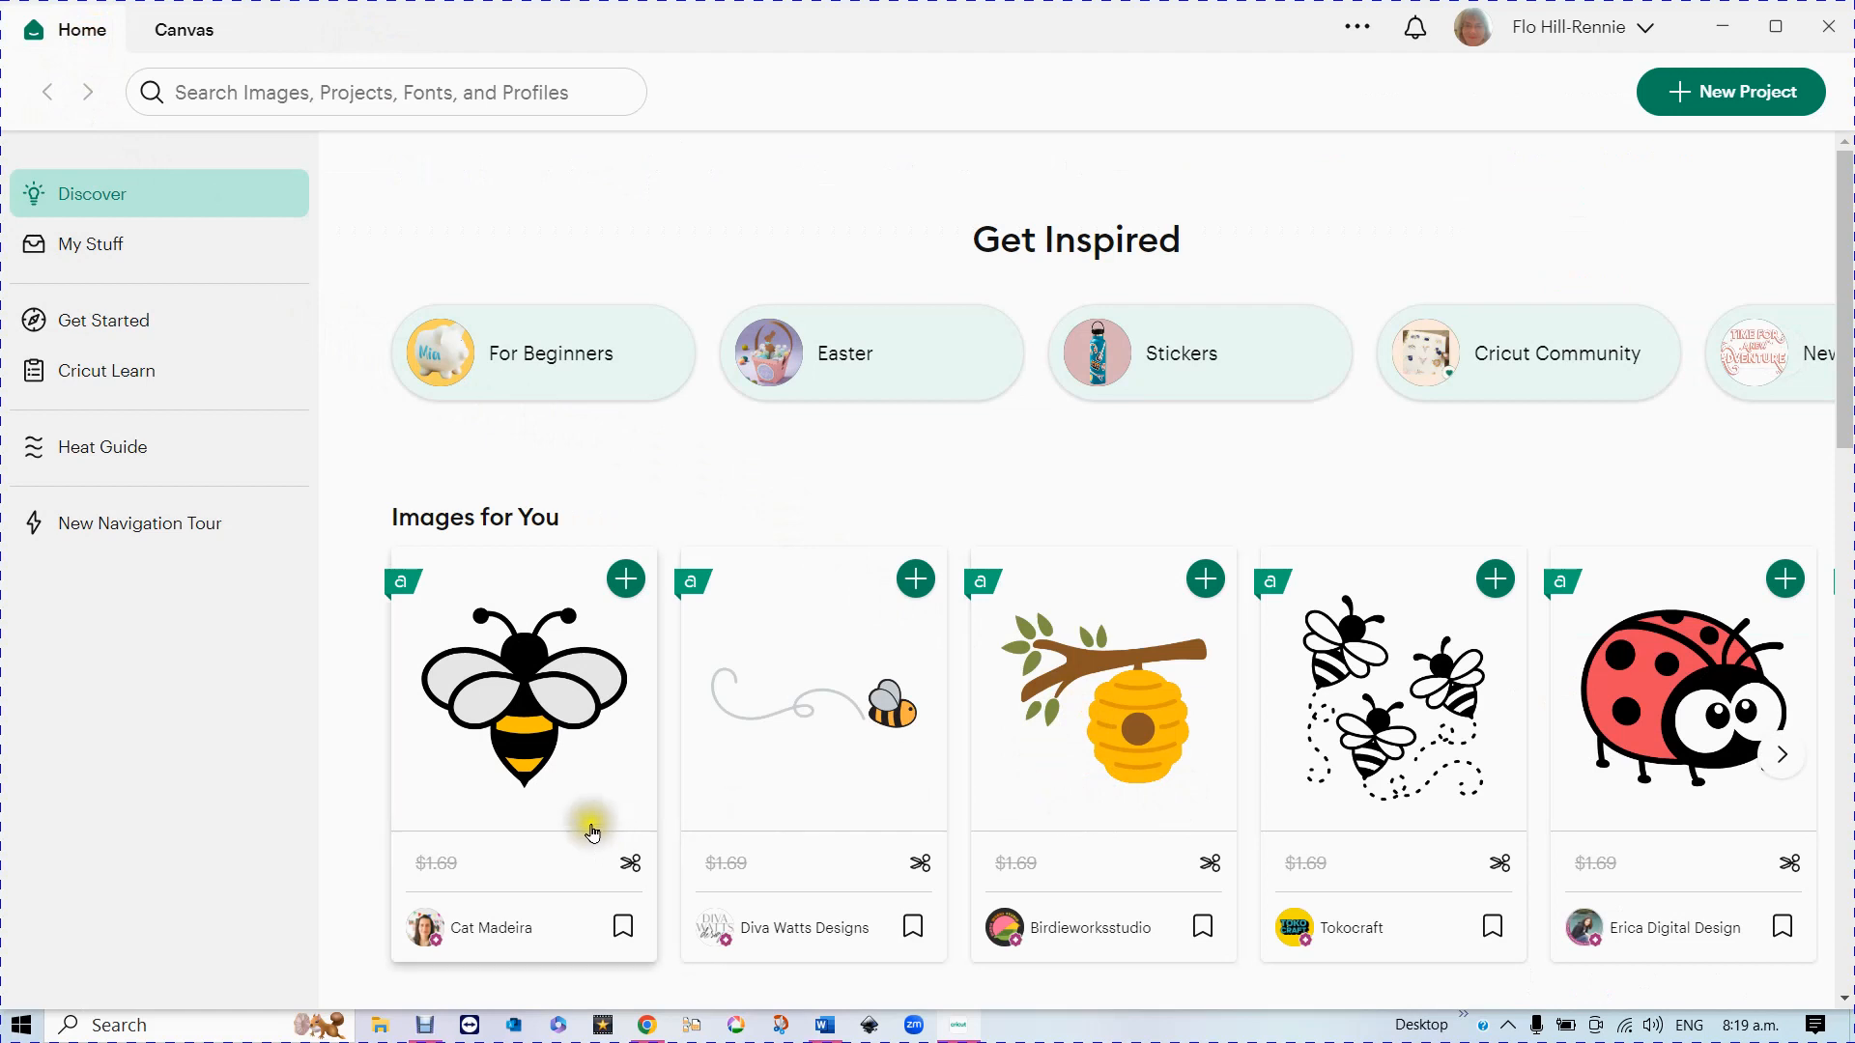
{"action": "left_click", "coordinate": [524, 702]}
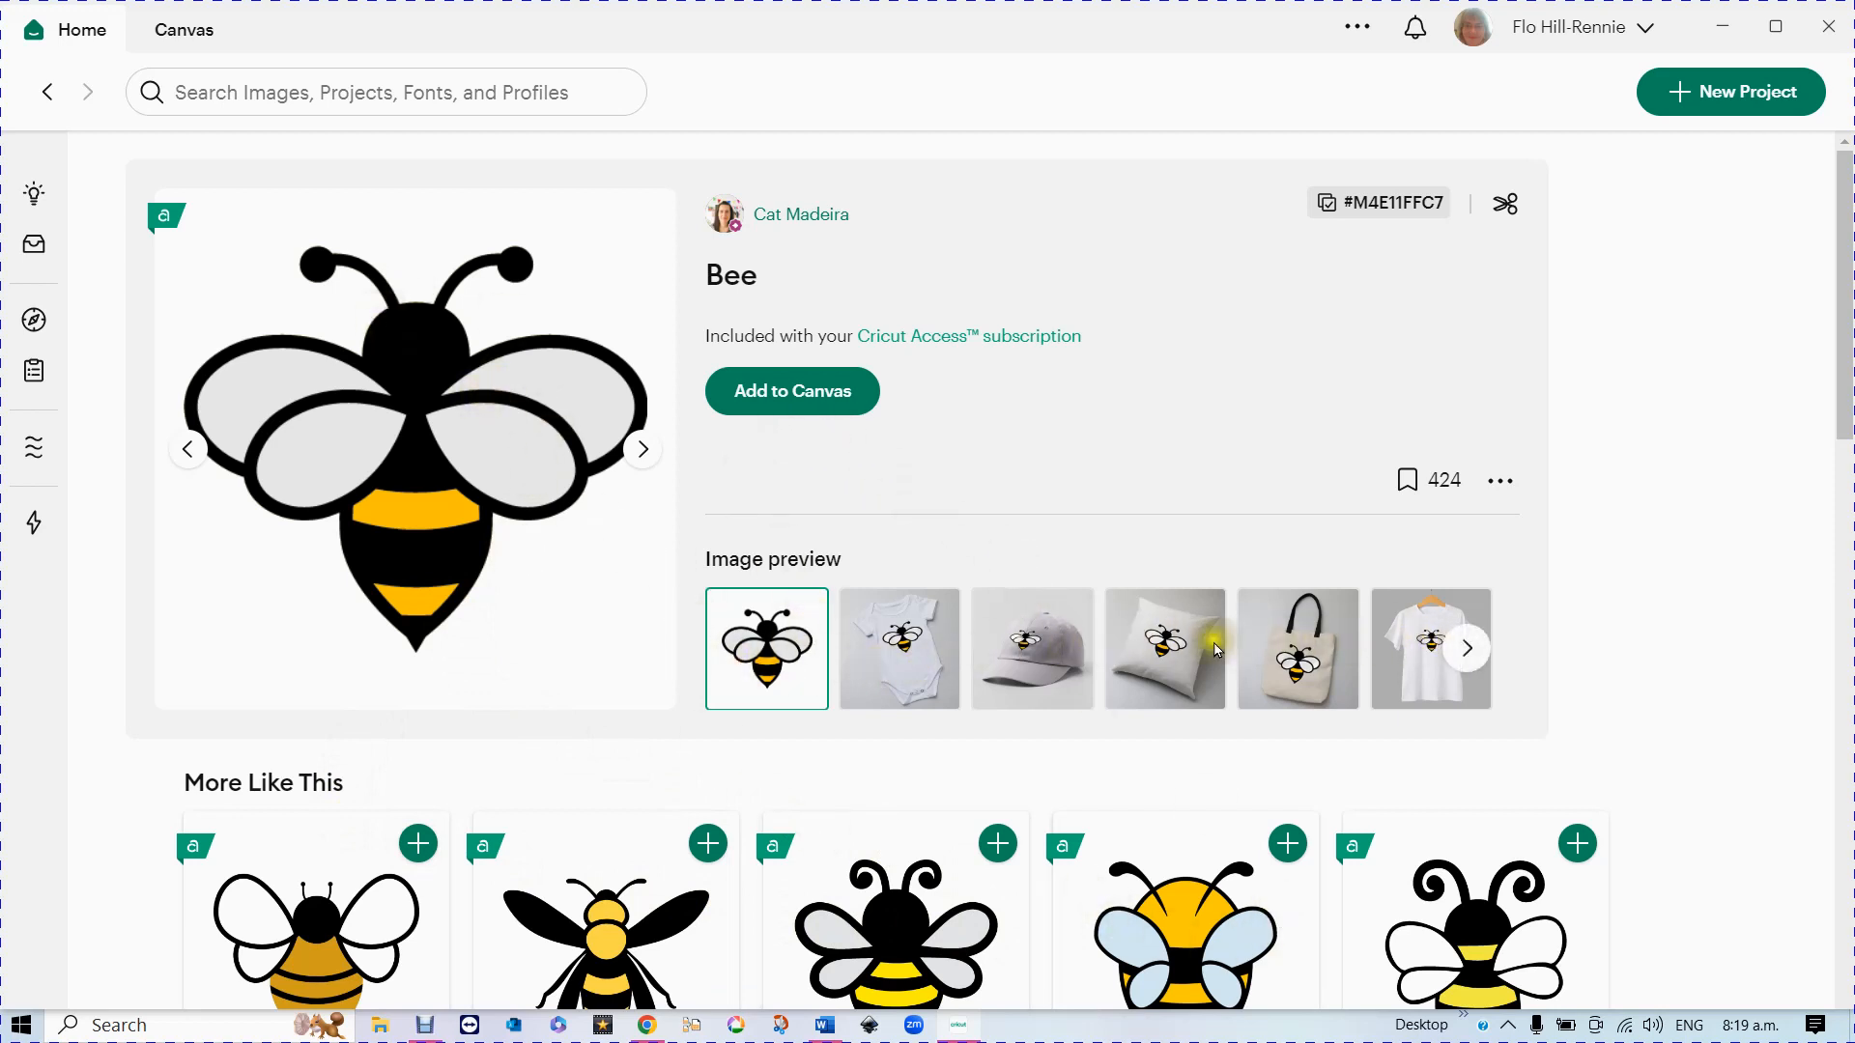
{"action": "left_click", "coordinate": [779, 391]}
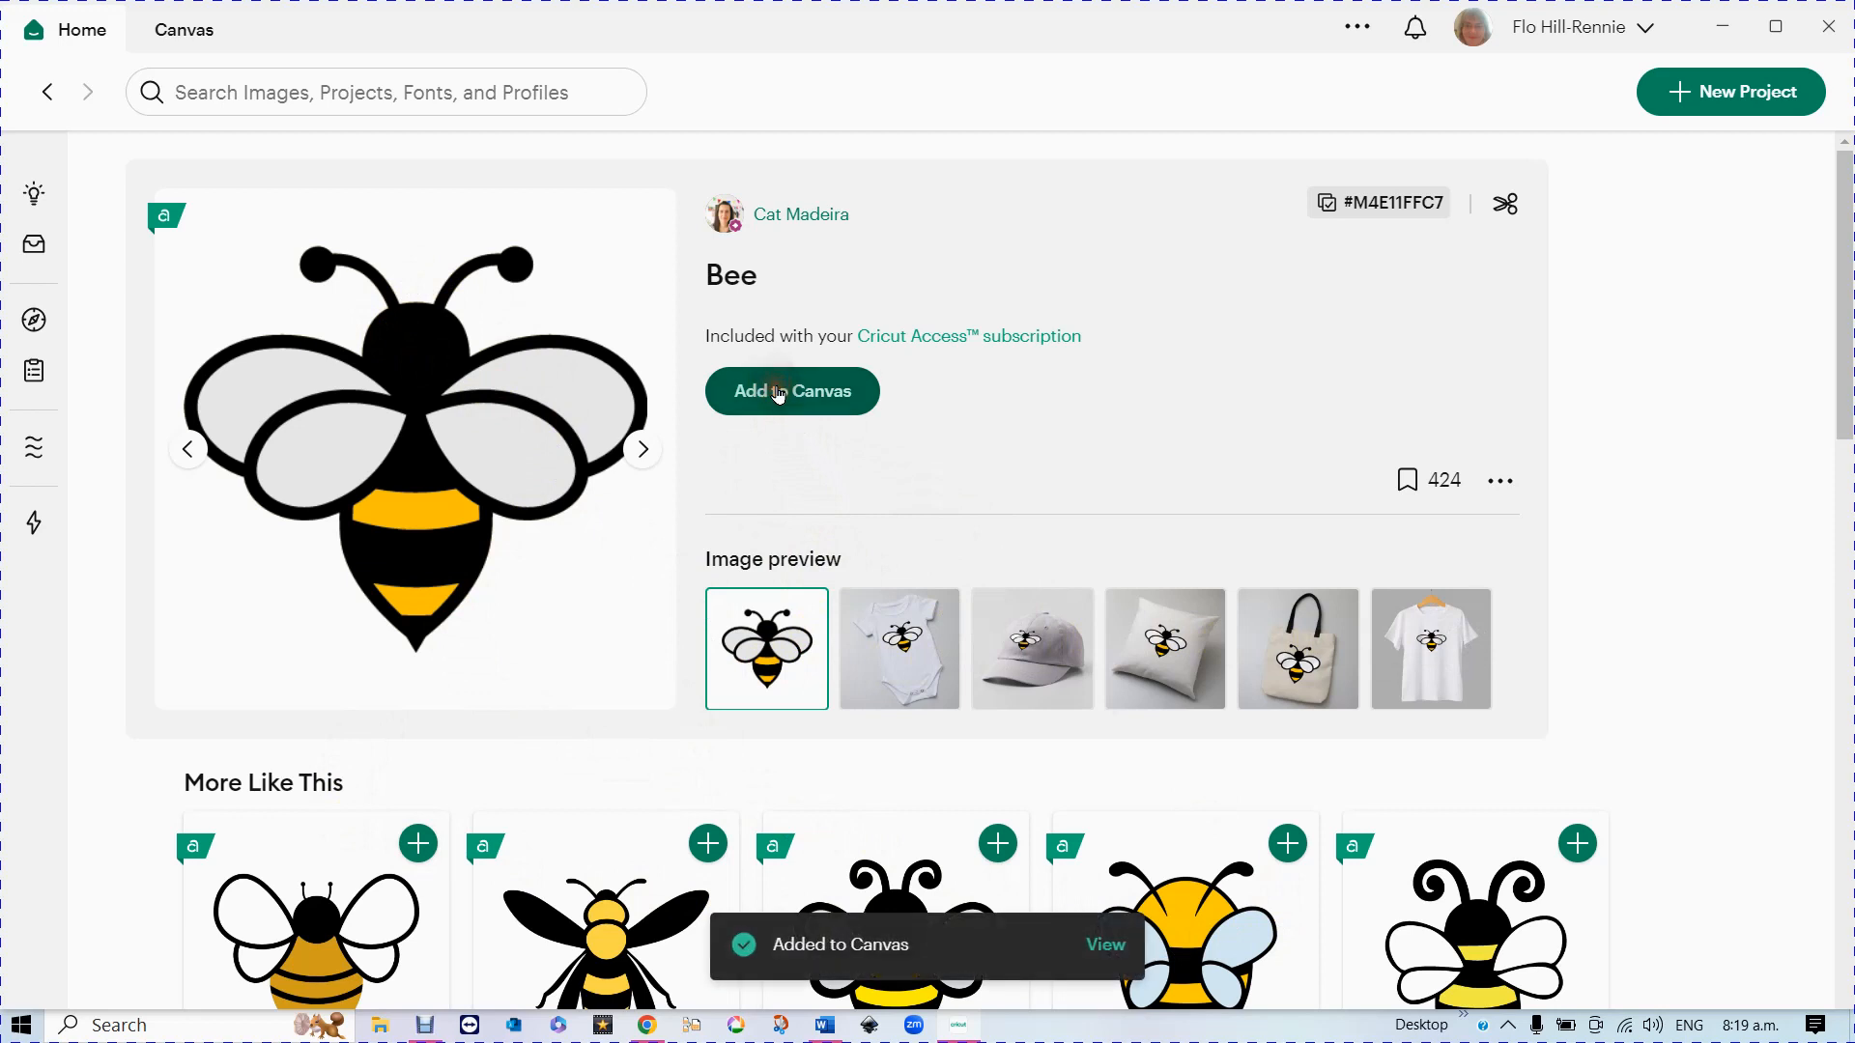
{"action": "left_click", "coordinate": [1089, 952]}
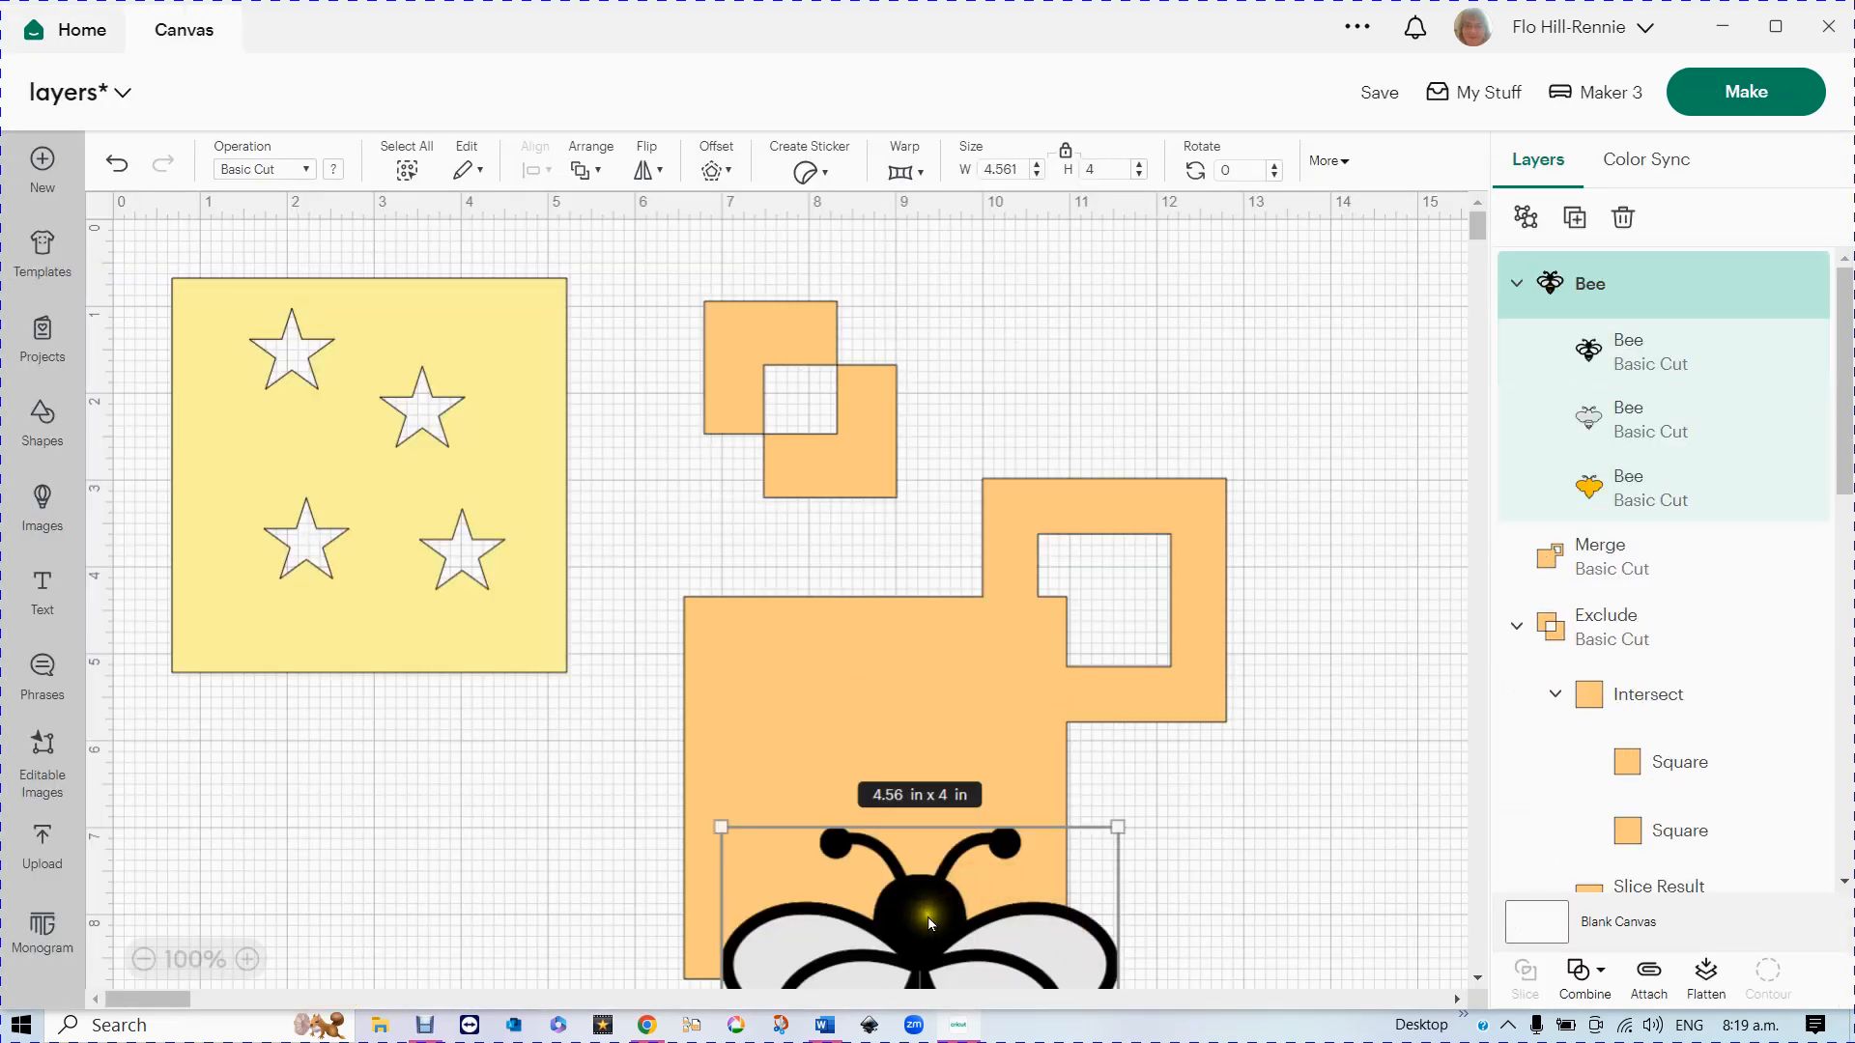
- Shrink the bee to about 3.49 x 3.06 in, center it on the merged shape's large square, and nudge the merged shape
{"action": "left_click_drag", "start_coordinate": [928, 918], "coordinate": [896, 692]}
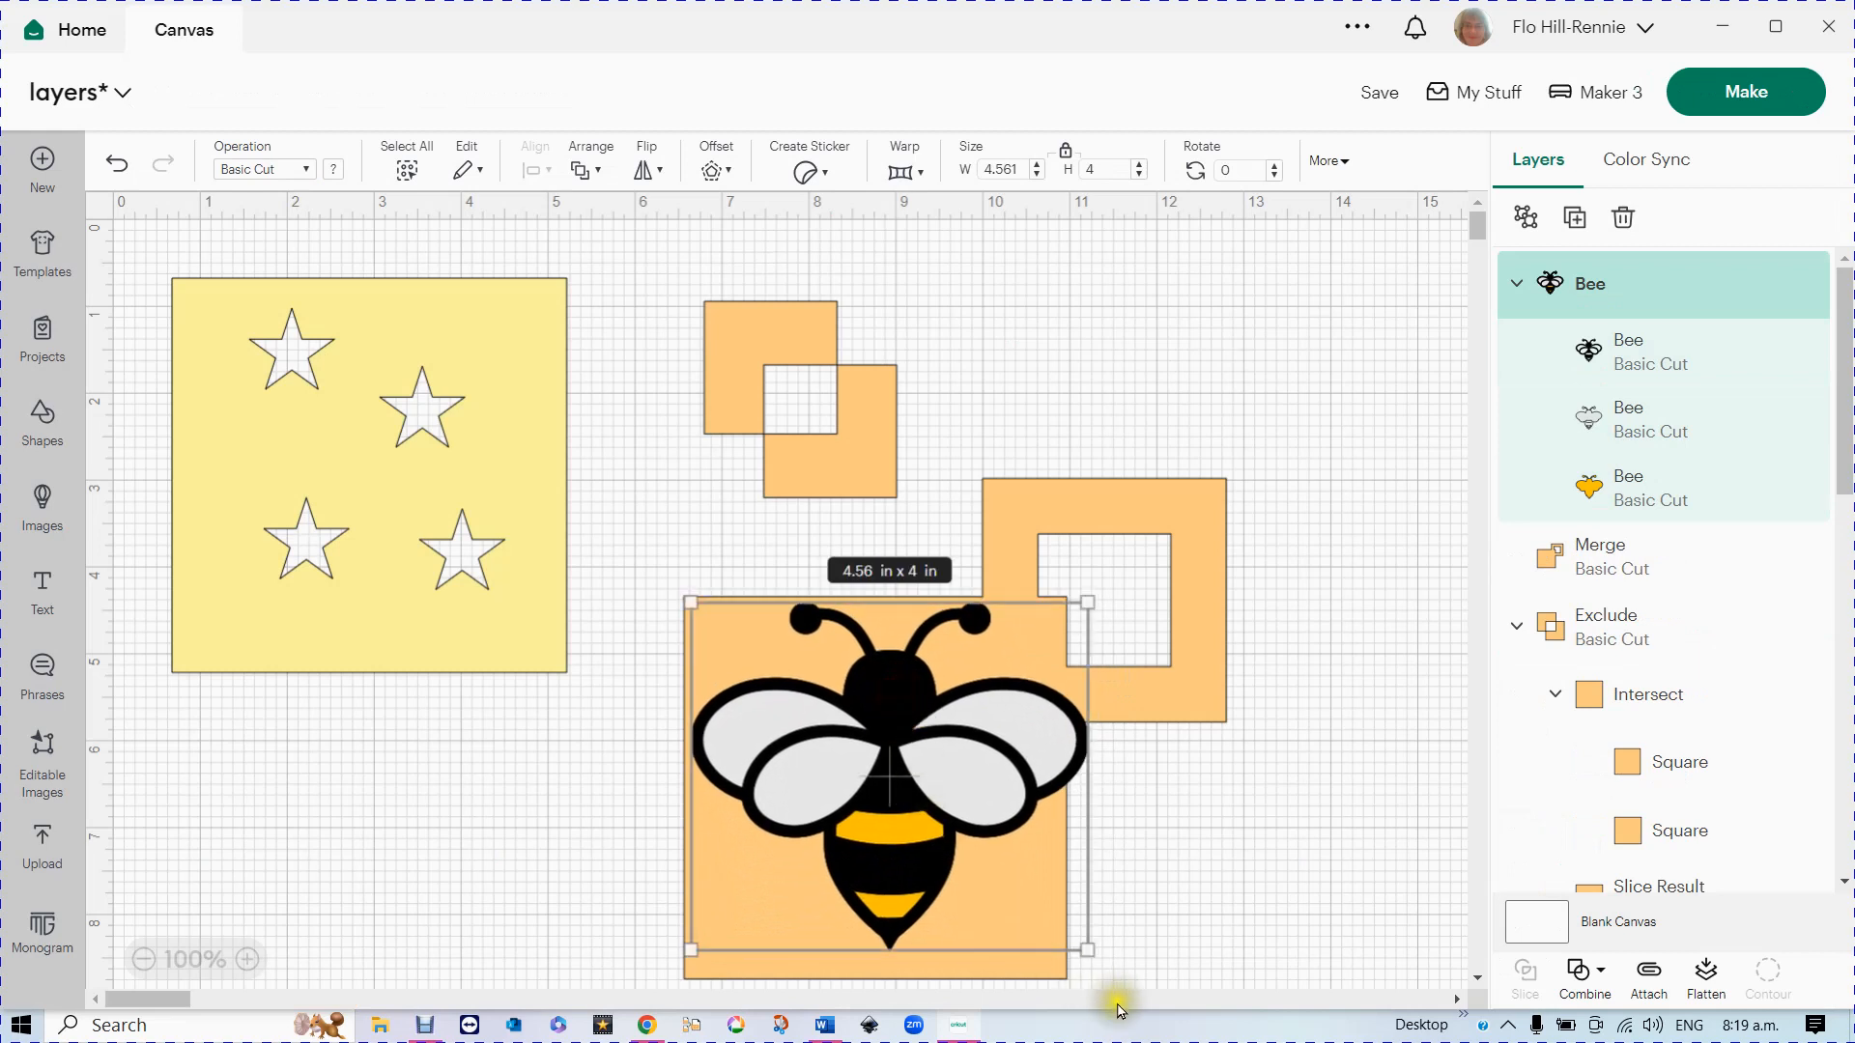
{"action": "left_click_drag", "start_coordinate": [1086, 956], "coordinate": [989, 869]}
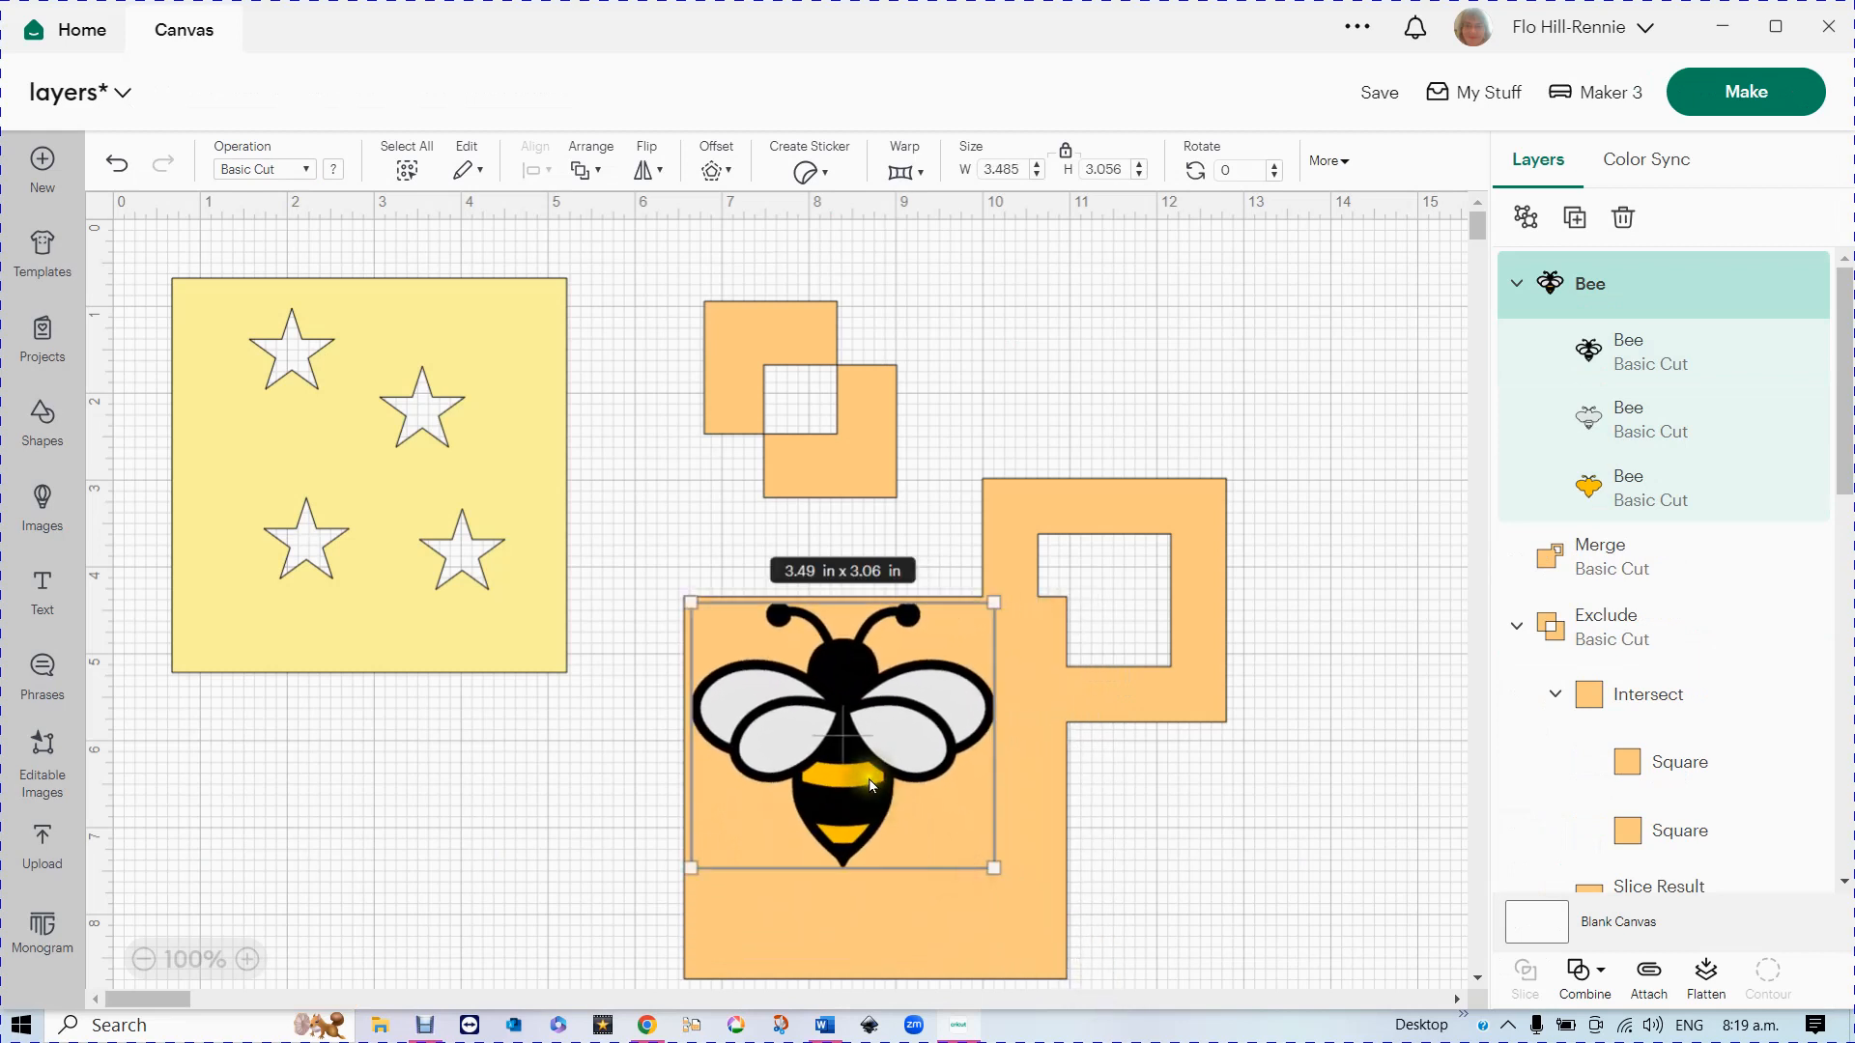
{"action": "left_click_drag", "start_coordinate": [864, 776], "coordinate": [899, 839]}
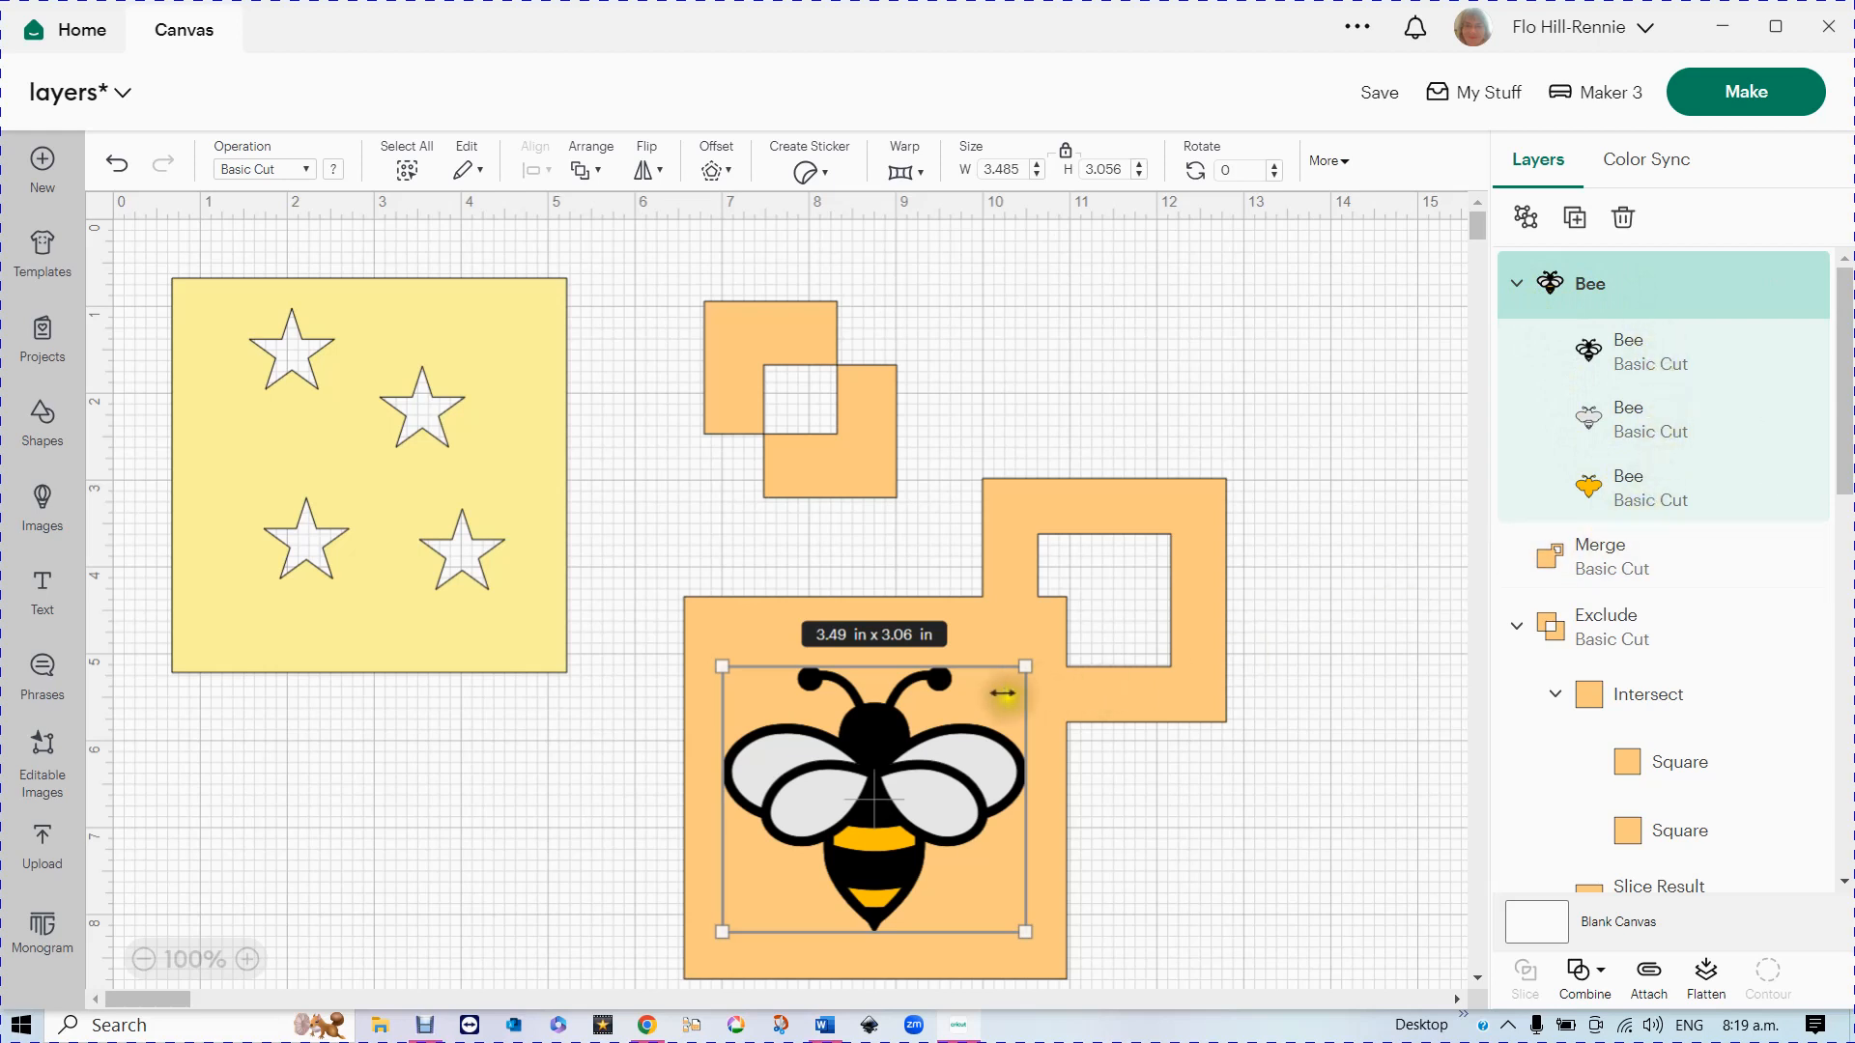
{"action": "mouse_move", "coordinate": [1117, 503]}
{"action": "left_mouse_down"}
{"action": "mouse_move", "coordinate": [1167, 489]}
{"action": "mouse_move", "coordinate": [1124, 499]}
{"action": "left_mouse_up"}
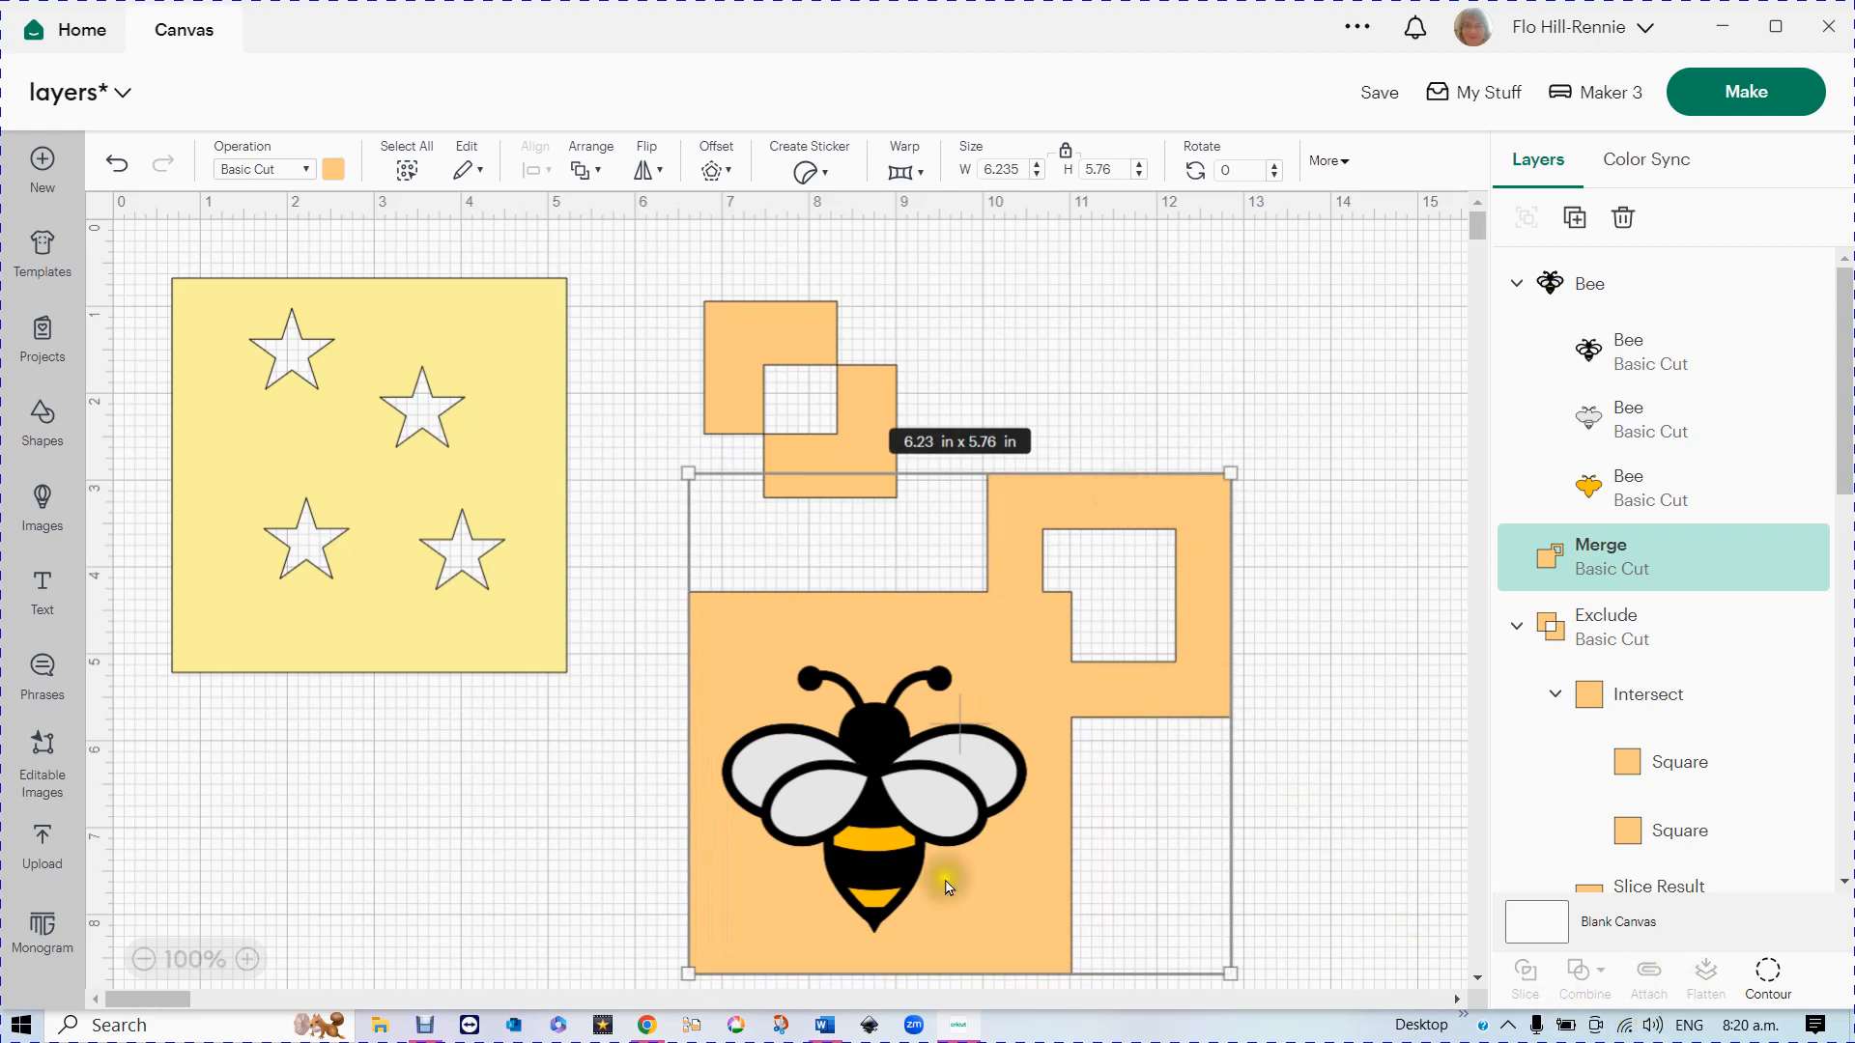
- Move the merged shape well to the right of the bee and flatten the bee's layers into one printable image
{"action": "left_click_drag", "start_coordinate": [1056, 774], "coordinate": [1242, 560]}
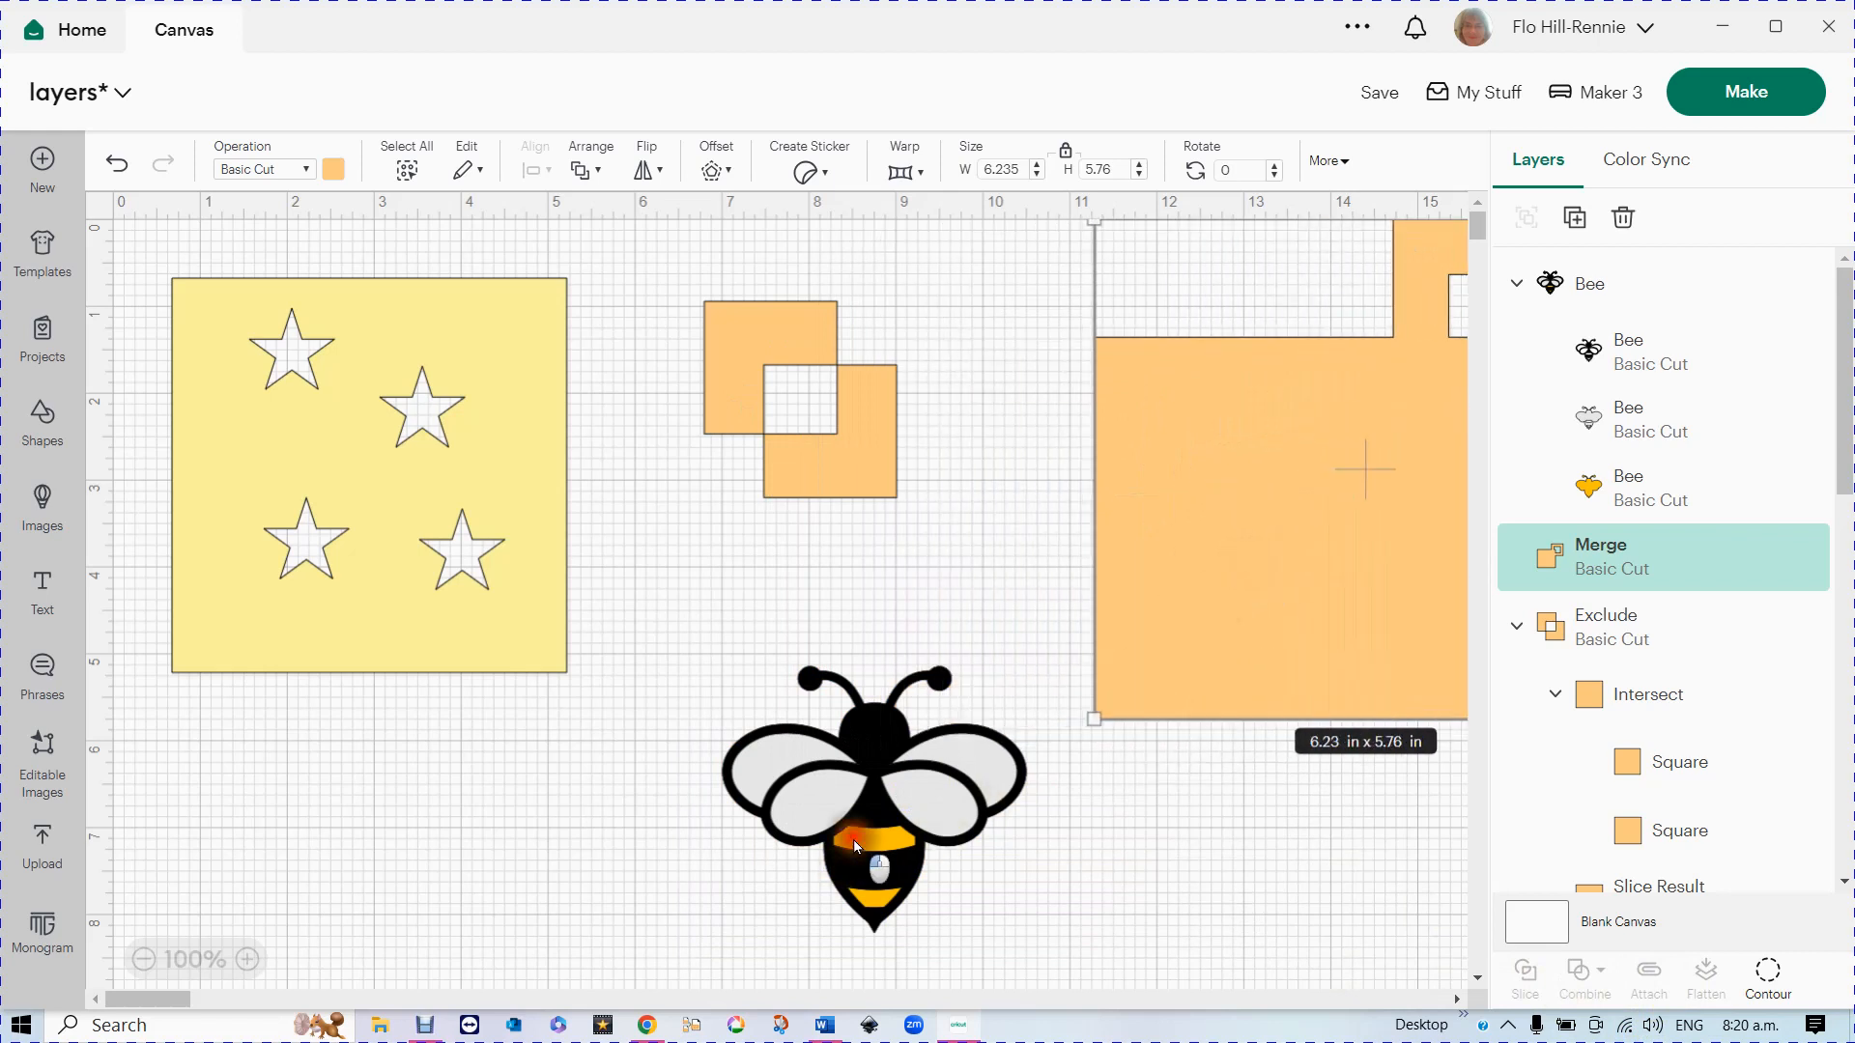
{"action": "left_click_drag", "start_coordinate": [854, 839], "coordinate": [818, 798]}
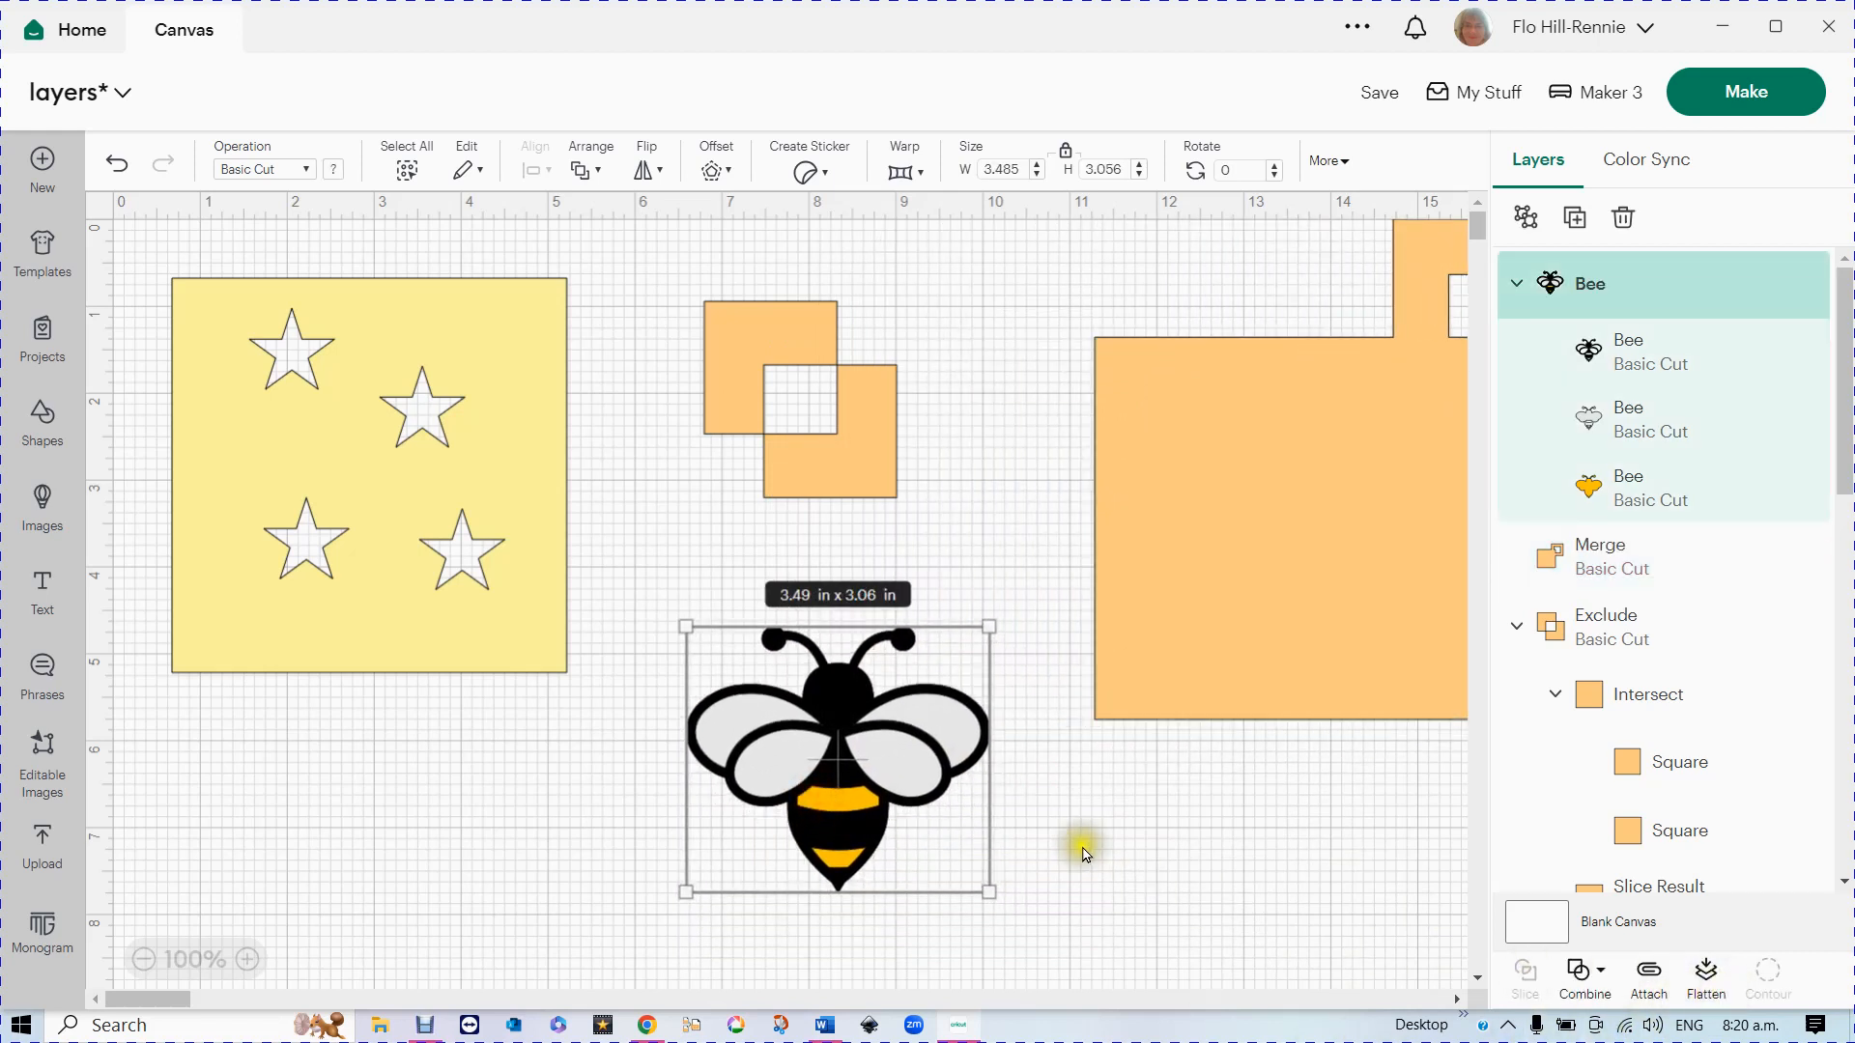
{"action": "left_click_drag", "start_coordinate": [853, 829], "coordinate": [854, 829]}
{"action": "left_click", "coordinate": [1707, 974]}
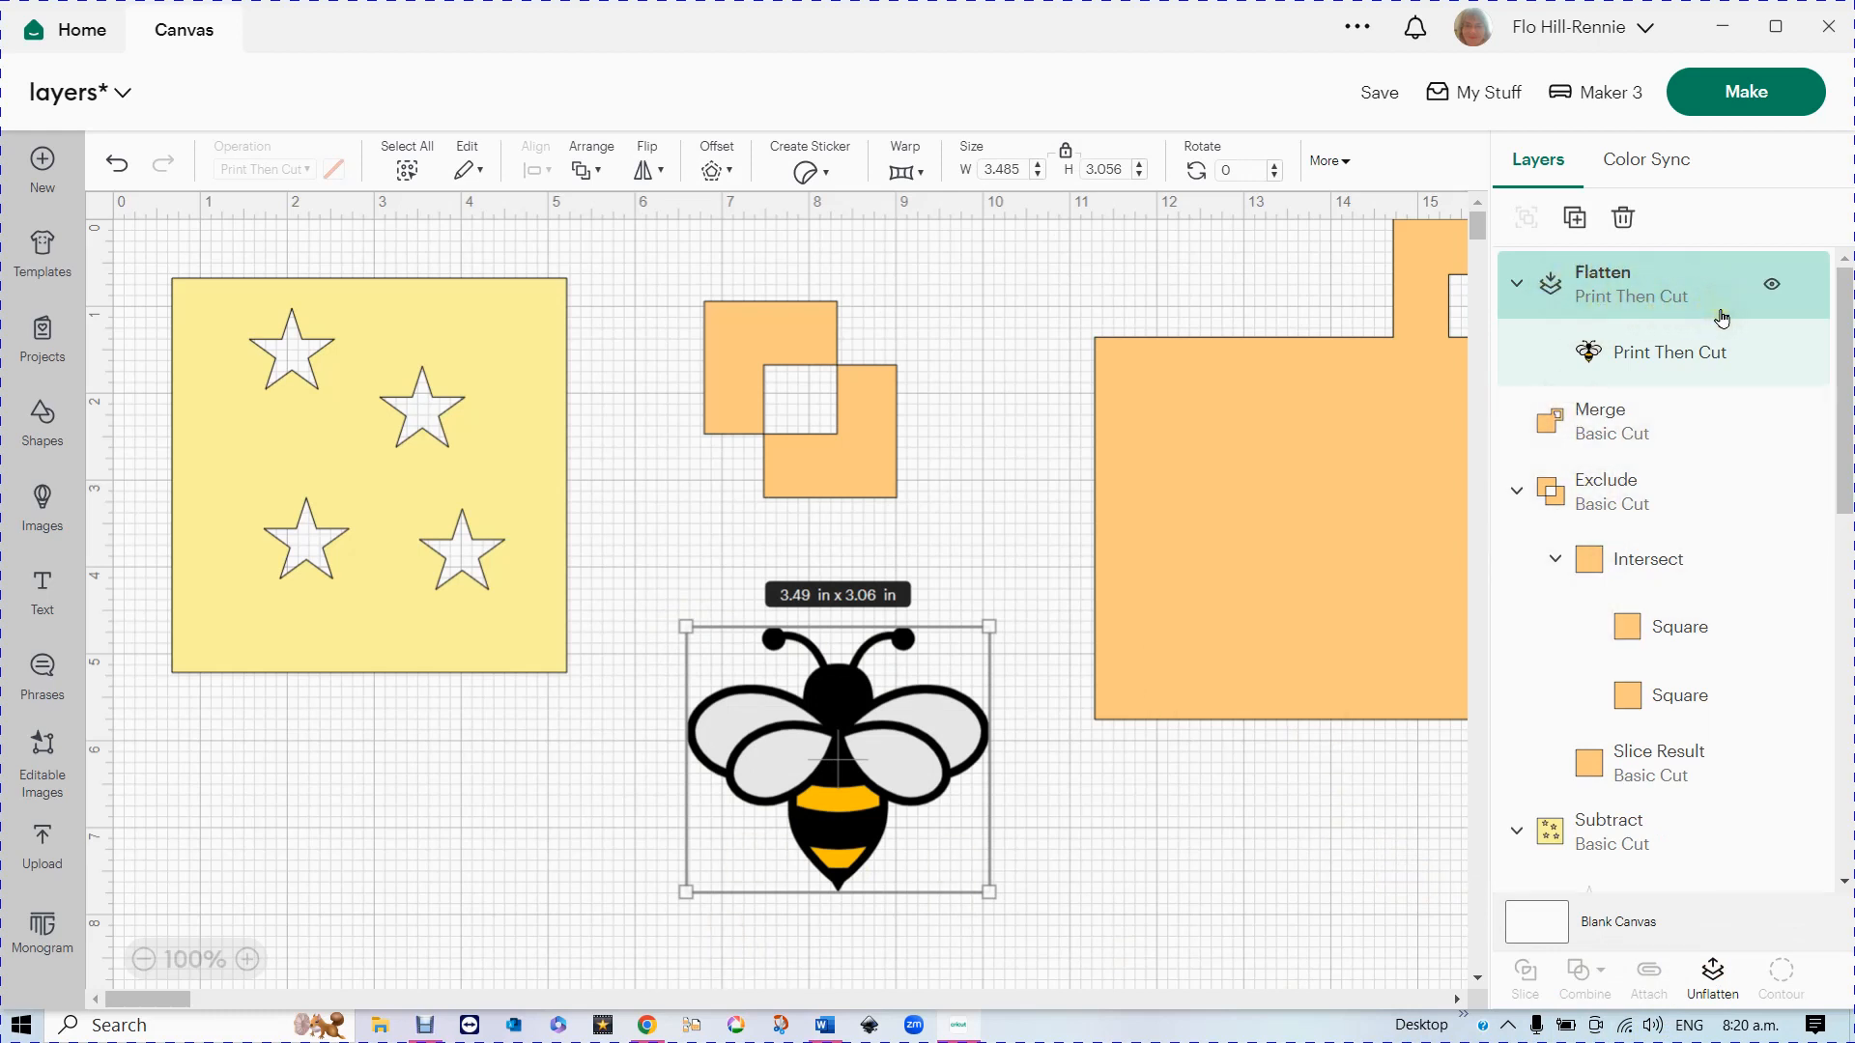
- Preview the flattened bee on its Print Then Cut mat and return to the canvas without making the project
{"action": "left_click", "coordinate": [1748, 94]}
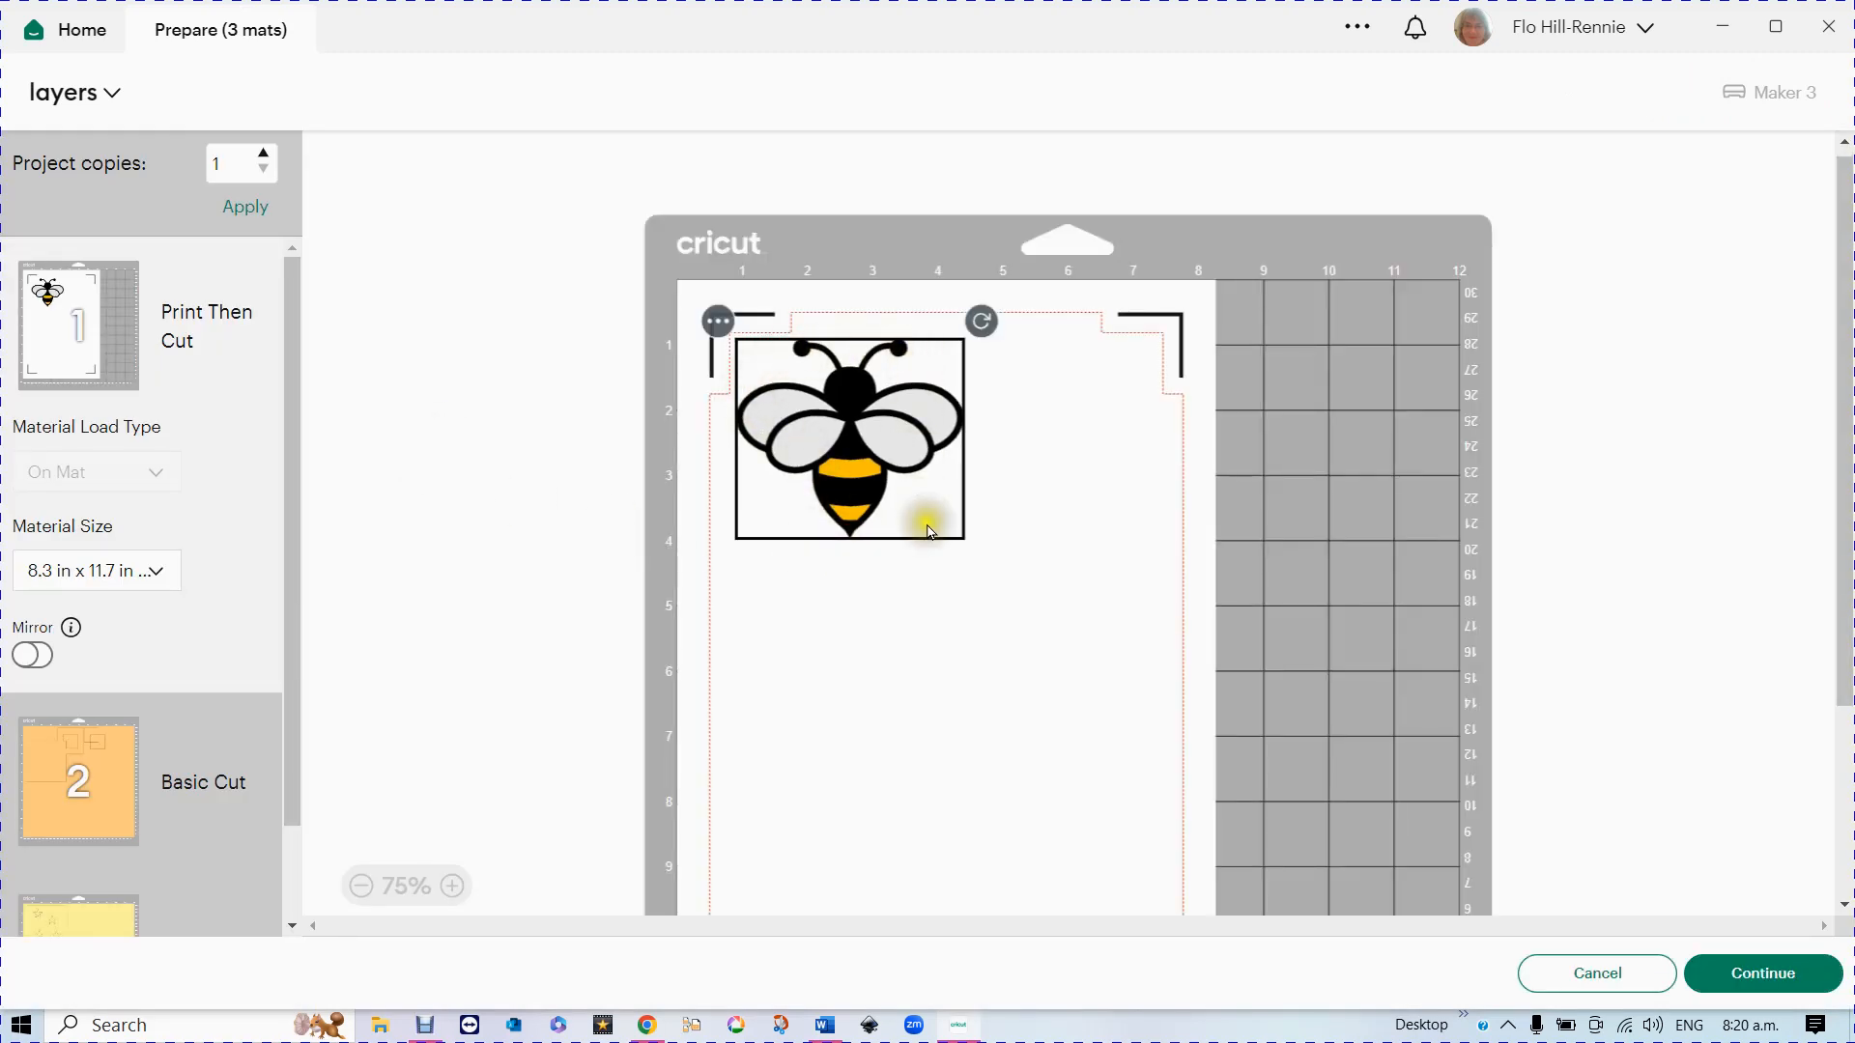
{"action": "mouse_move", "coordinate": [835, 461]}
{"action": "left_mouse_down"}
{"action": "mouse_move", "coordinate": [877, 479]}
{"action": "mouse_move", "coordinate": [863, 452]}
{"action": "mouse_move", "coordinate": [923, 531]}
{"action": "mouse_move", "coordinate": [852, 467]}
{"action": "mouse_move", "coordinate": [902, 444]}
{"action": "mouse_move", "coordinate": [877, 484]}
{"action": "mouse_move", "coordinate": [854, 471]}
{"action": "left_mouse_up"}
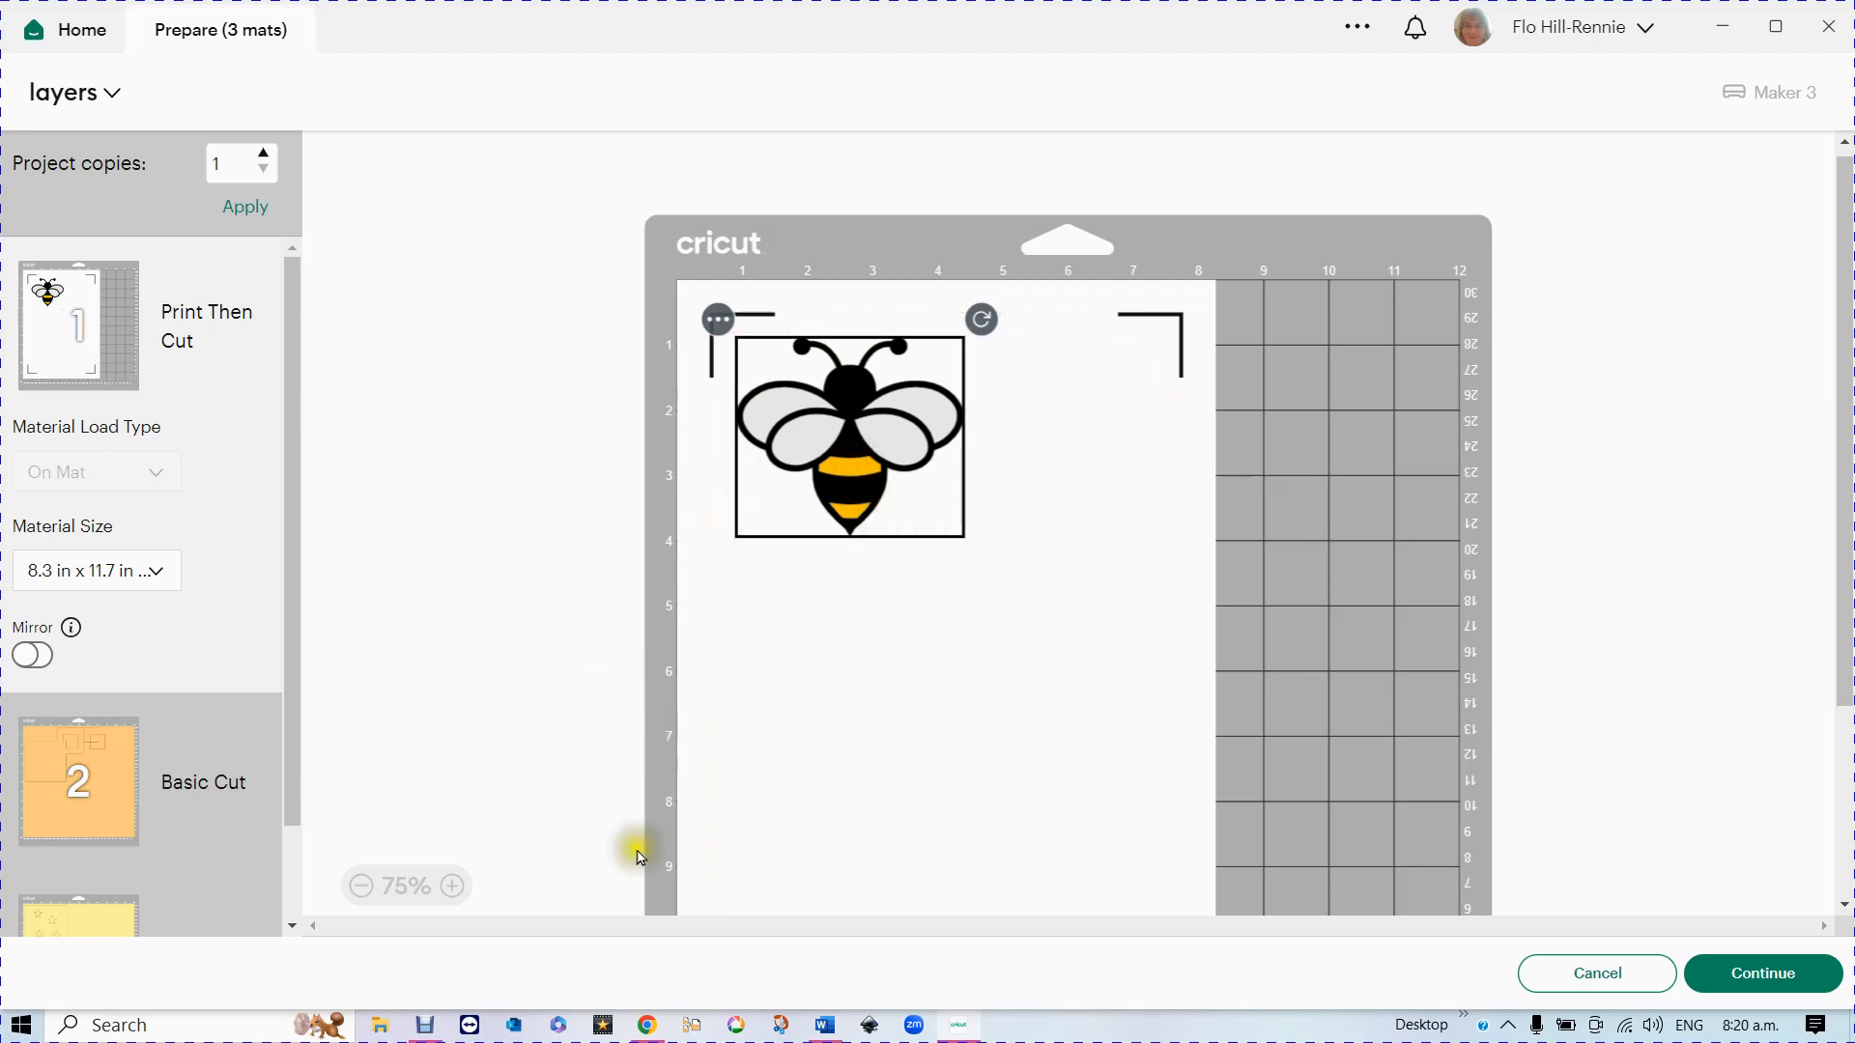
{"action": "left_click", "coordinate": [1589, 981]}
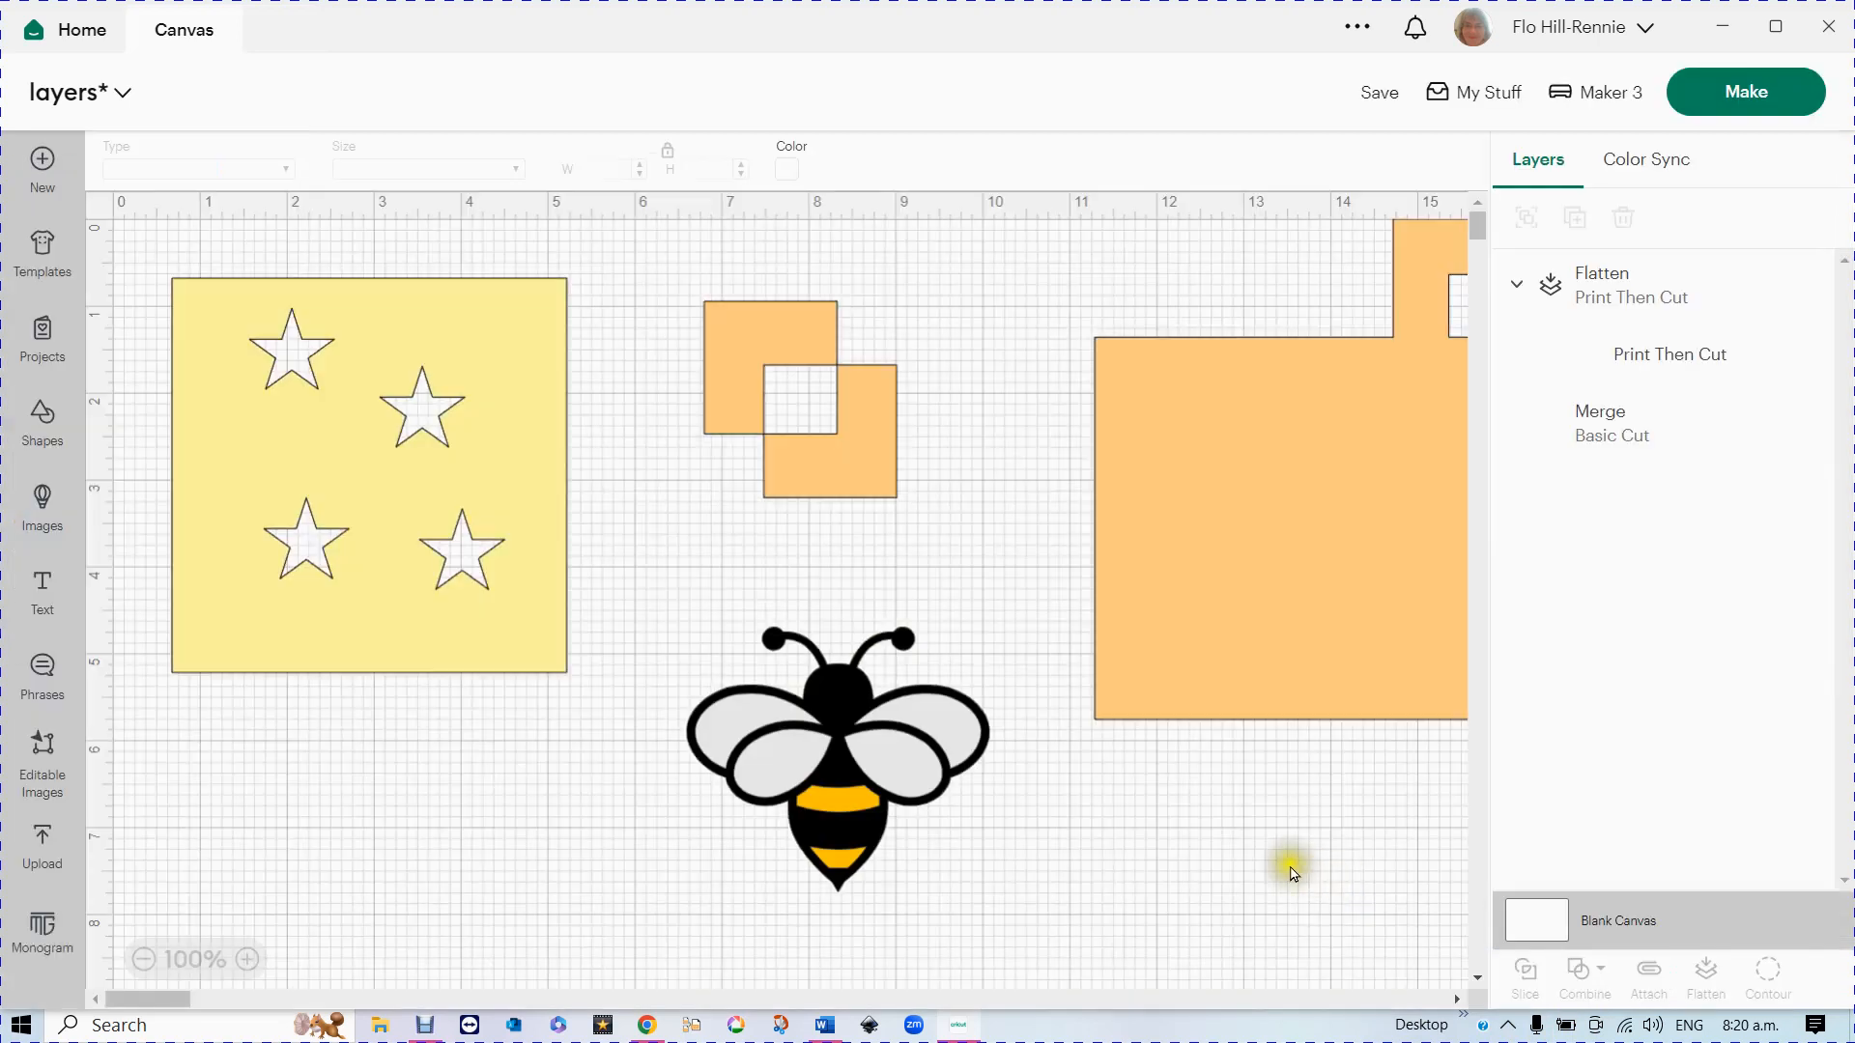
- Unflatten the bee and ungroup it into its separate black, grey and yellow layers
{"action": "left_click", "coordinate": [847, 814]}
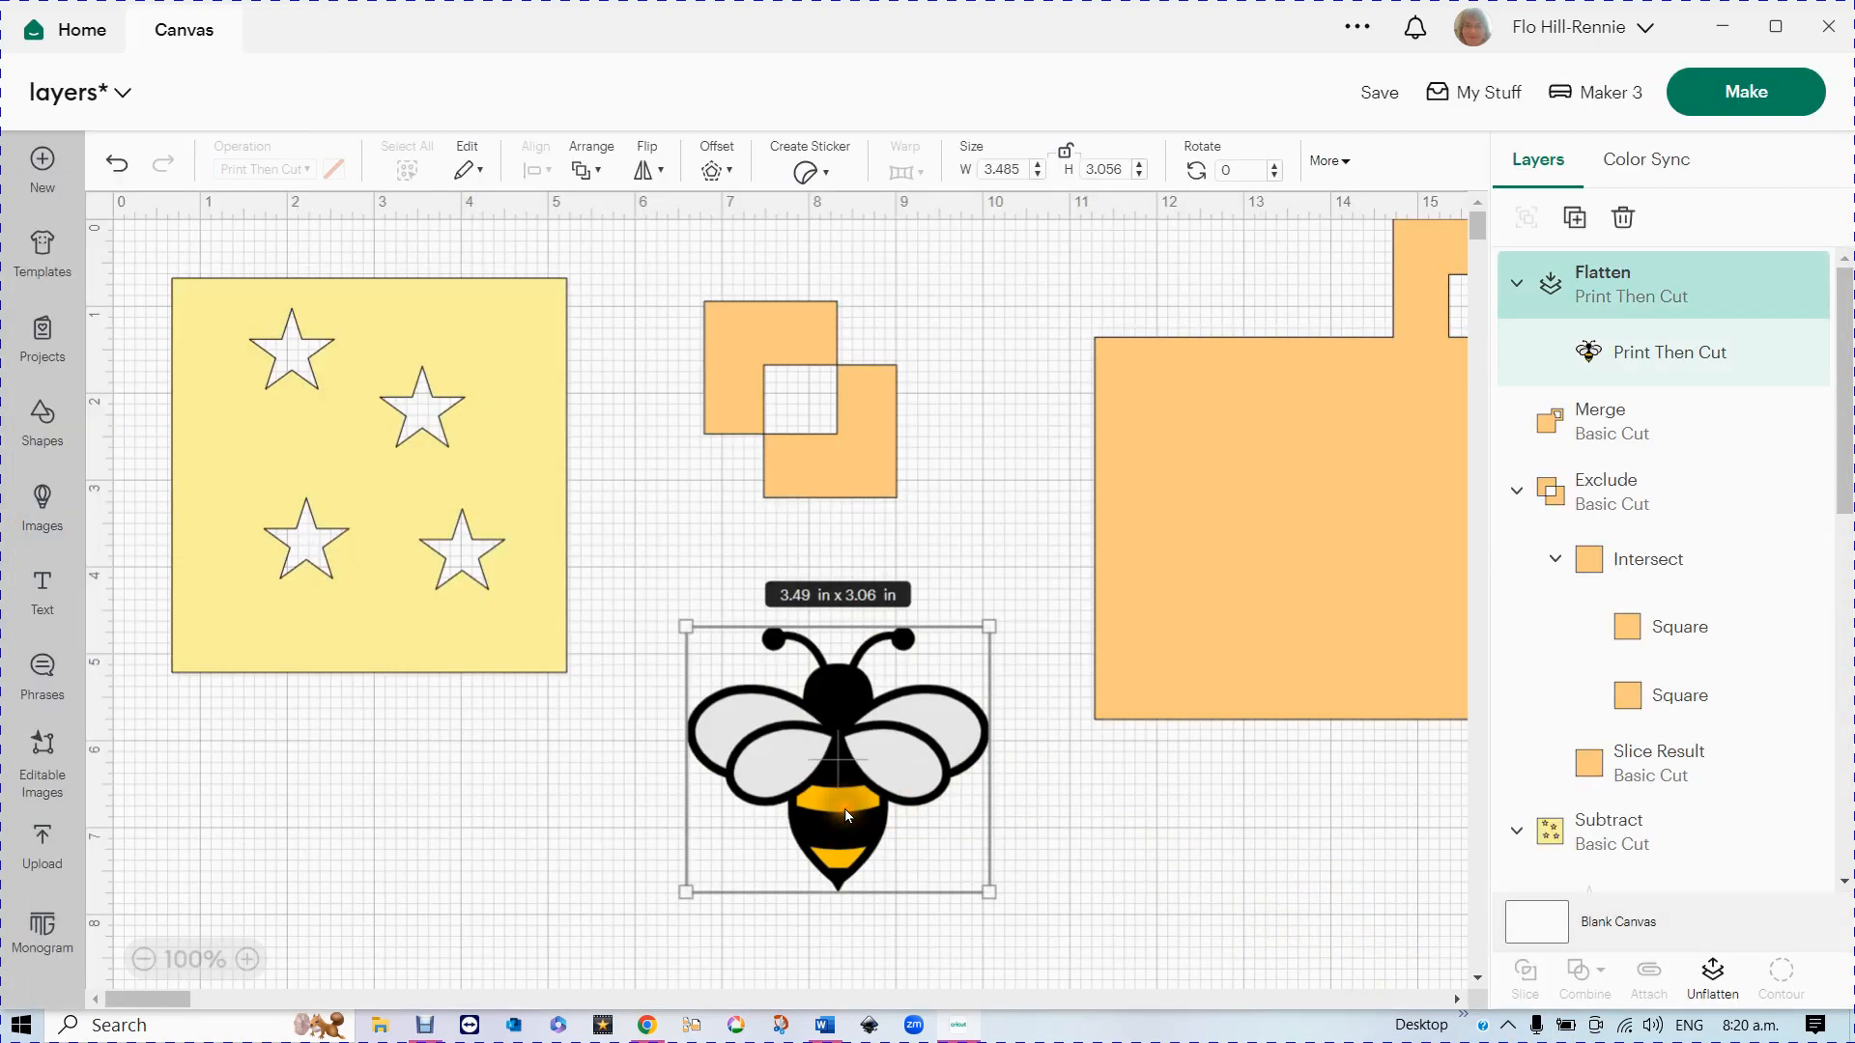
{"action": "left_click", "coordinate": [1712, 975]}
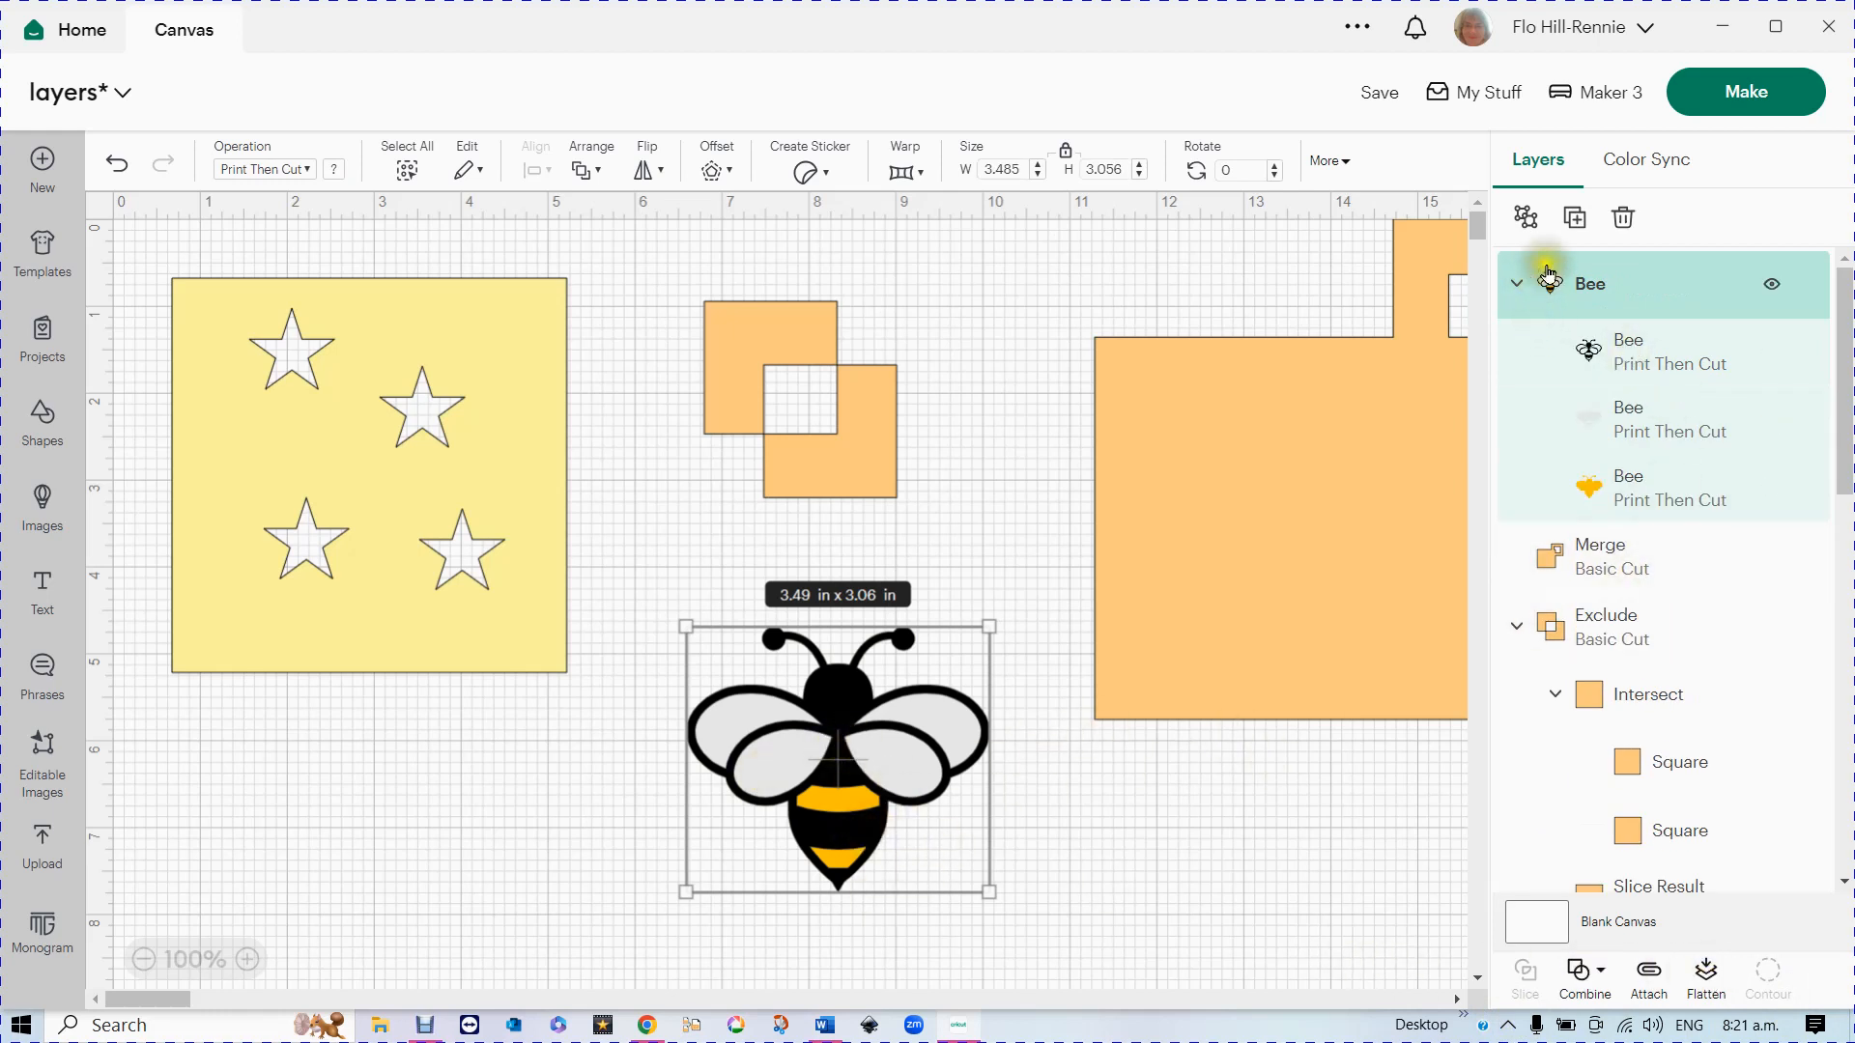
{"action": "left_click", "coordinate": [1526, 221]}
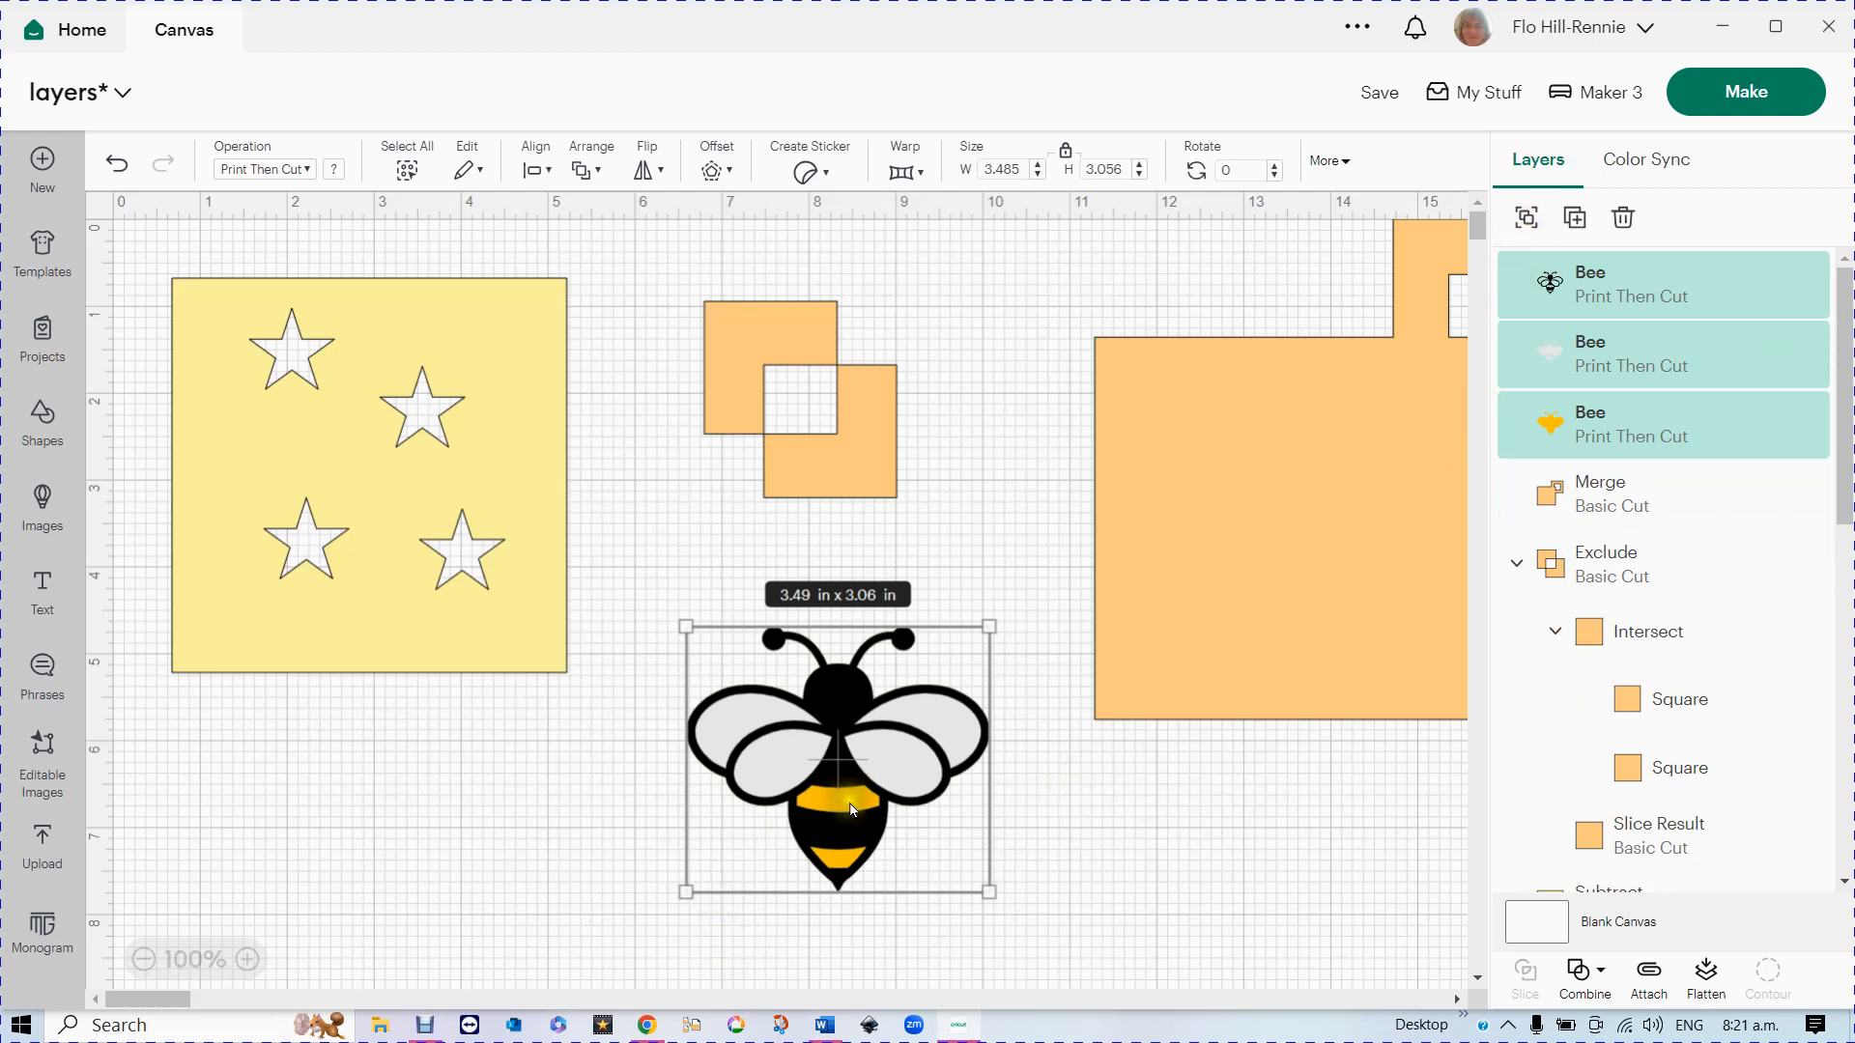
- Spread the bee's layers apart, with the black outline left and the grey layer right of the yellow silhouette
{"action": "left_click", "coordinate": [1030, 854]}
{"action": "left_click_drag", "start_coordinate": [790, 765], "coordinate": [467, 849]}
{"action": "left_click", "coordinate": [848, 729]}
{"action": "left_click_drag", "start_coordinate": [848, 729], "coordinate": [1147, 848]}
{"action": "left_click_drag", "start_coordinate": [805, 762], "coordinate": [779, 751]}
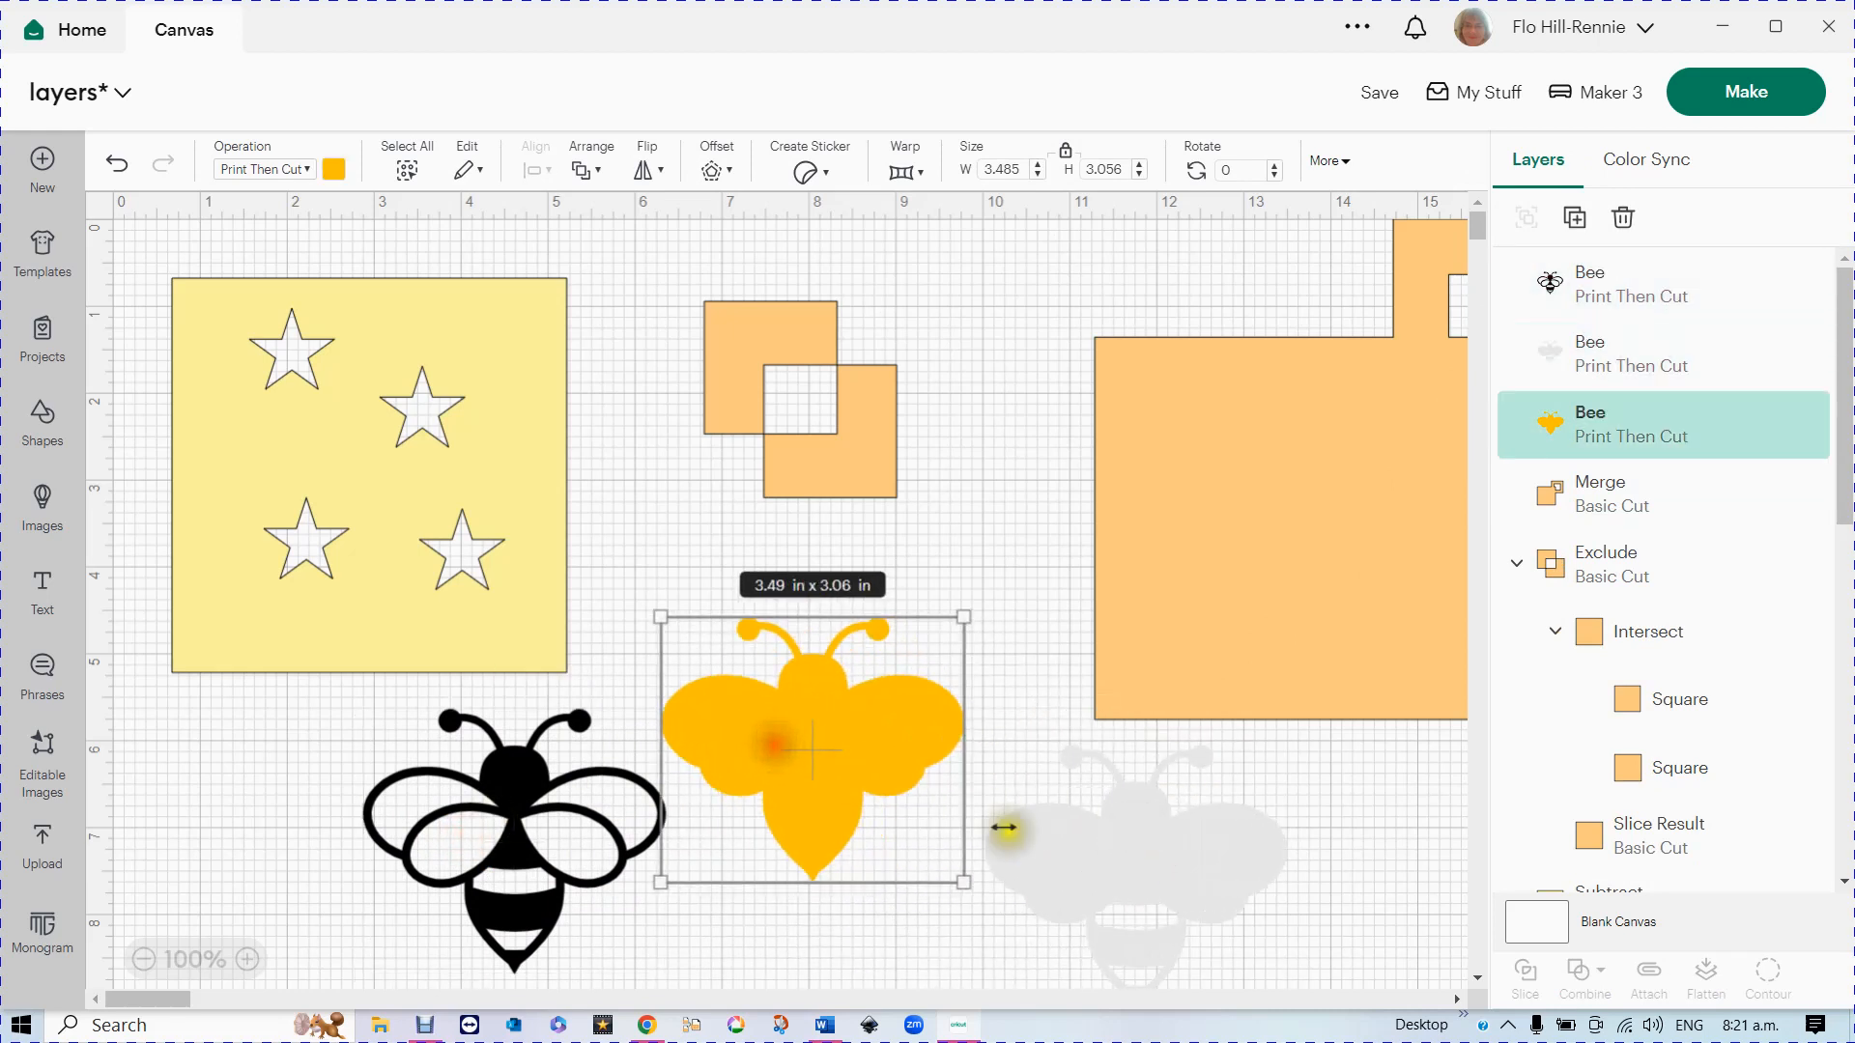
- Place the grey bee layer over the yellow one, pull it away, and lay the black outline over the yellow layer
{"action": "left_click_drag", "start_coordinate": [1061, 850], "coordinate": [763, 725]}
{"action": "left_click_drag", "start_coordinate": [540, 840], "coordinate": [614, 806]}
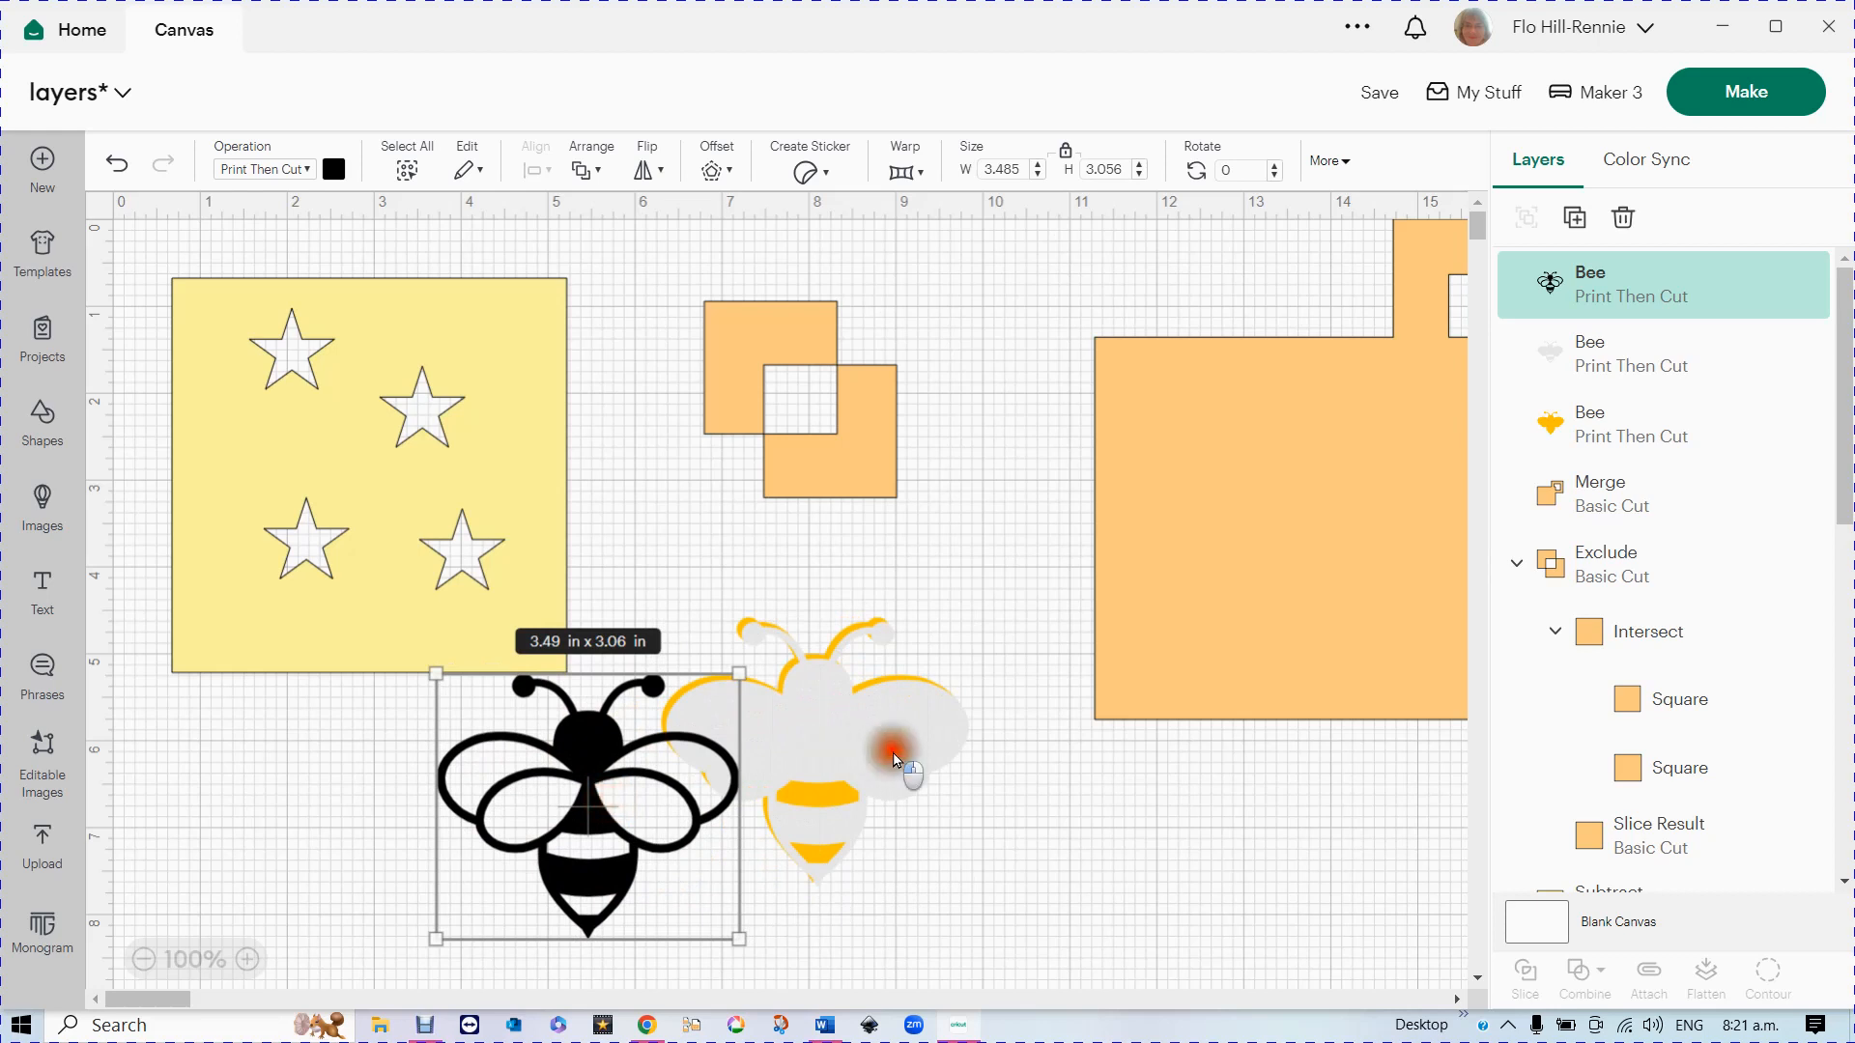
{"action": "left_click_drag", "start_coordinate": [888, 746], "coordinate": [1130, 846]}
{"action": "left_click_drag", "start_coordinate": [841, 774], "coordinate": [798, 803]}
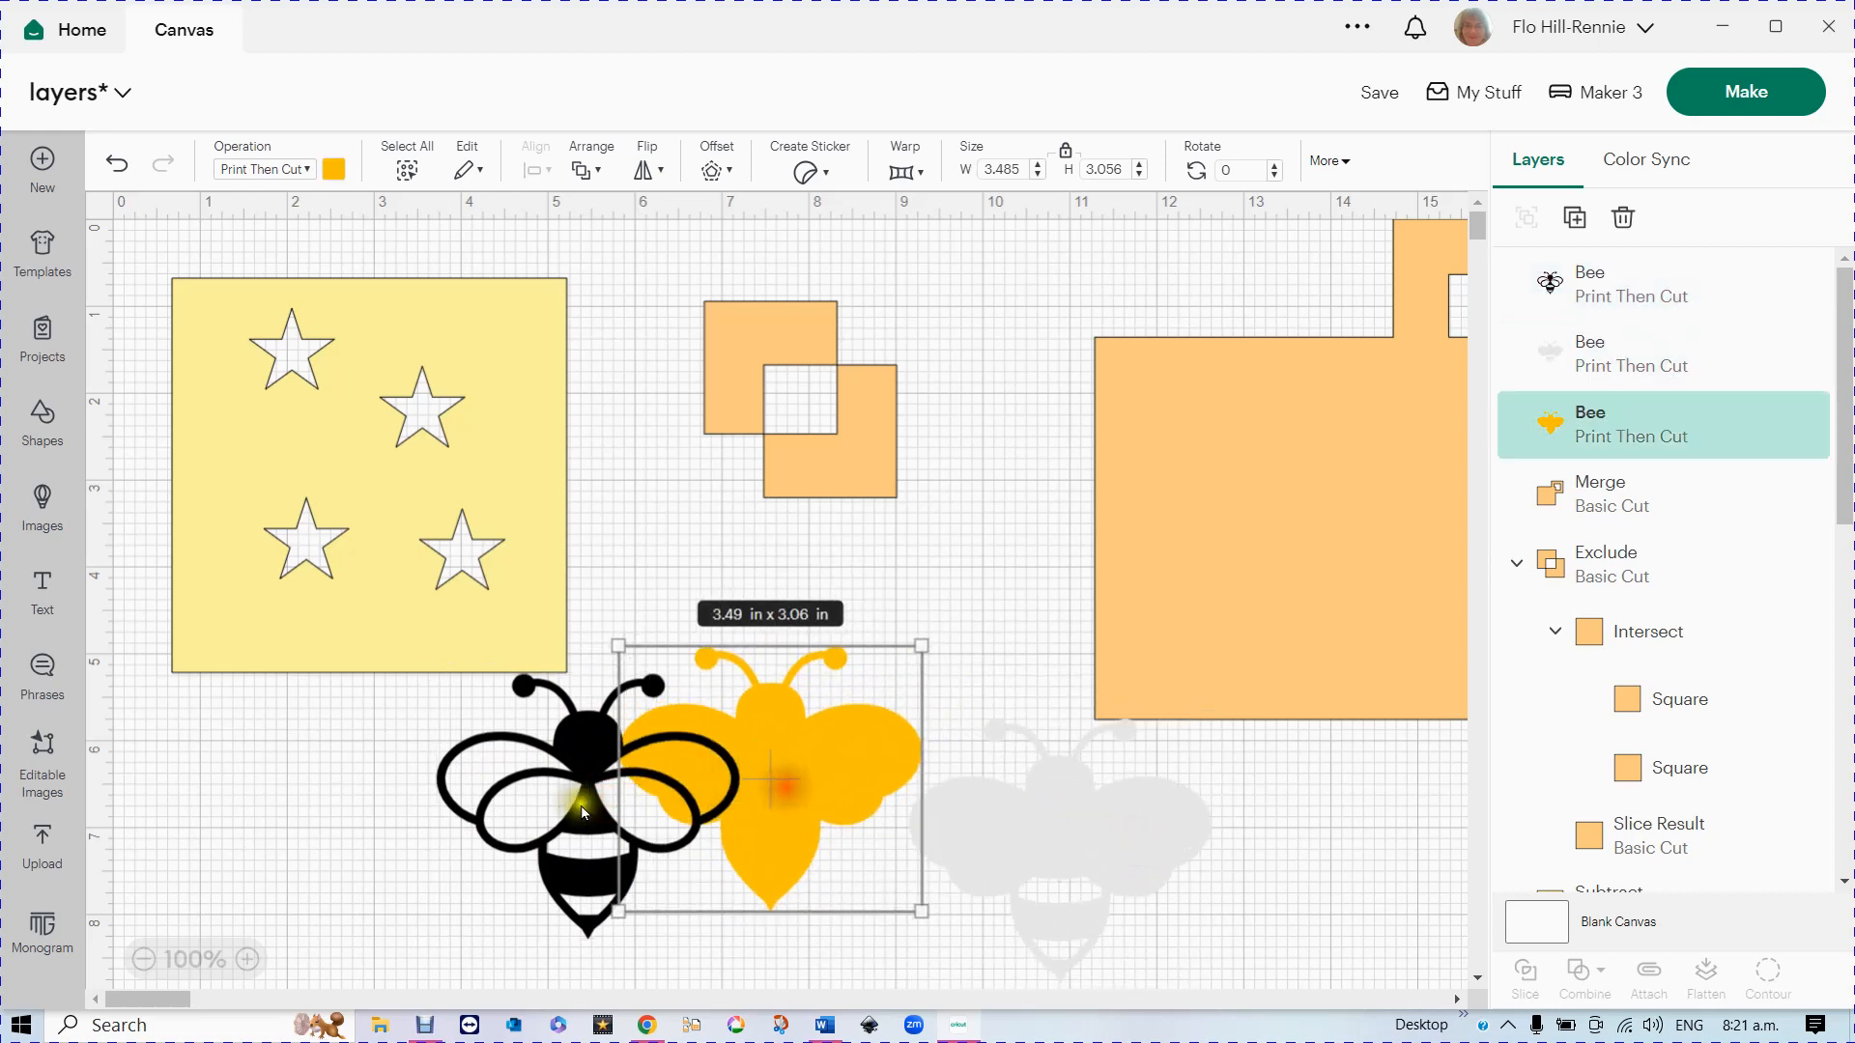
{"action": "left_click", "coordinate": [529, 828]}
{"action": "left_click_drag", "start_coordinate": [529, 829], "coordinate": [711, 796]}
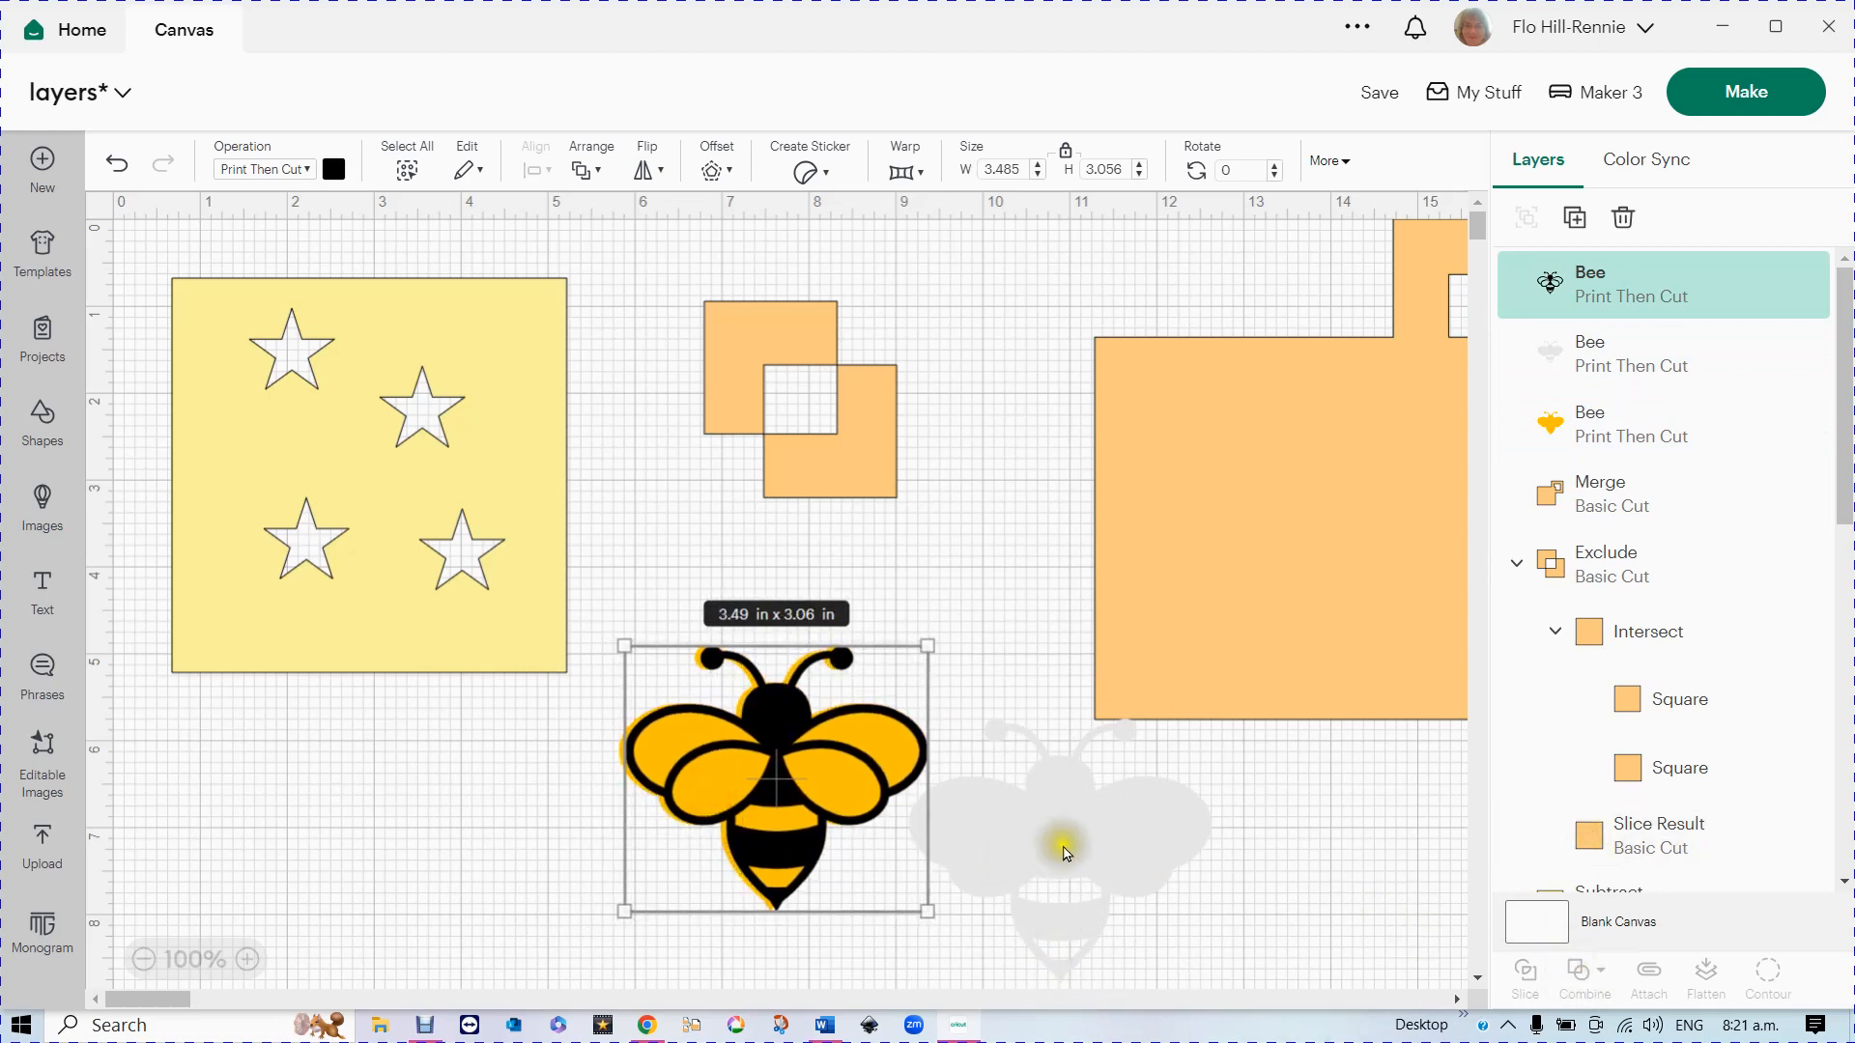
- Separate the bee layers again, with yellow to the left of the black outline and grey to its right
{"action": "left_click_drag", "start_coordinate": [1079, 848], "coordinate": [1231, 850]}
{"action": "left_click_drag", "start_coordinate": [850, 789], "coordinate": [973, 792]}
{"action": "left_click_drag", "start_coordinate": [681, 770], "coordinate": [440, 833]}
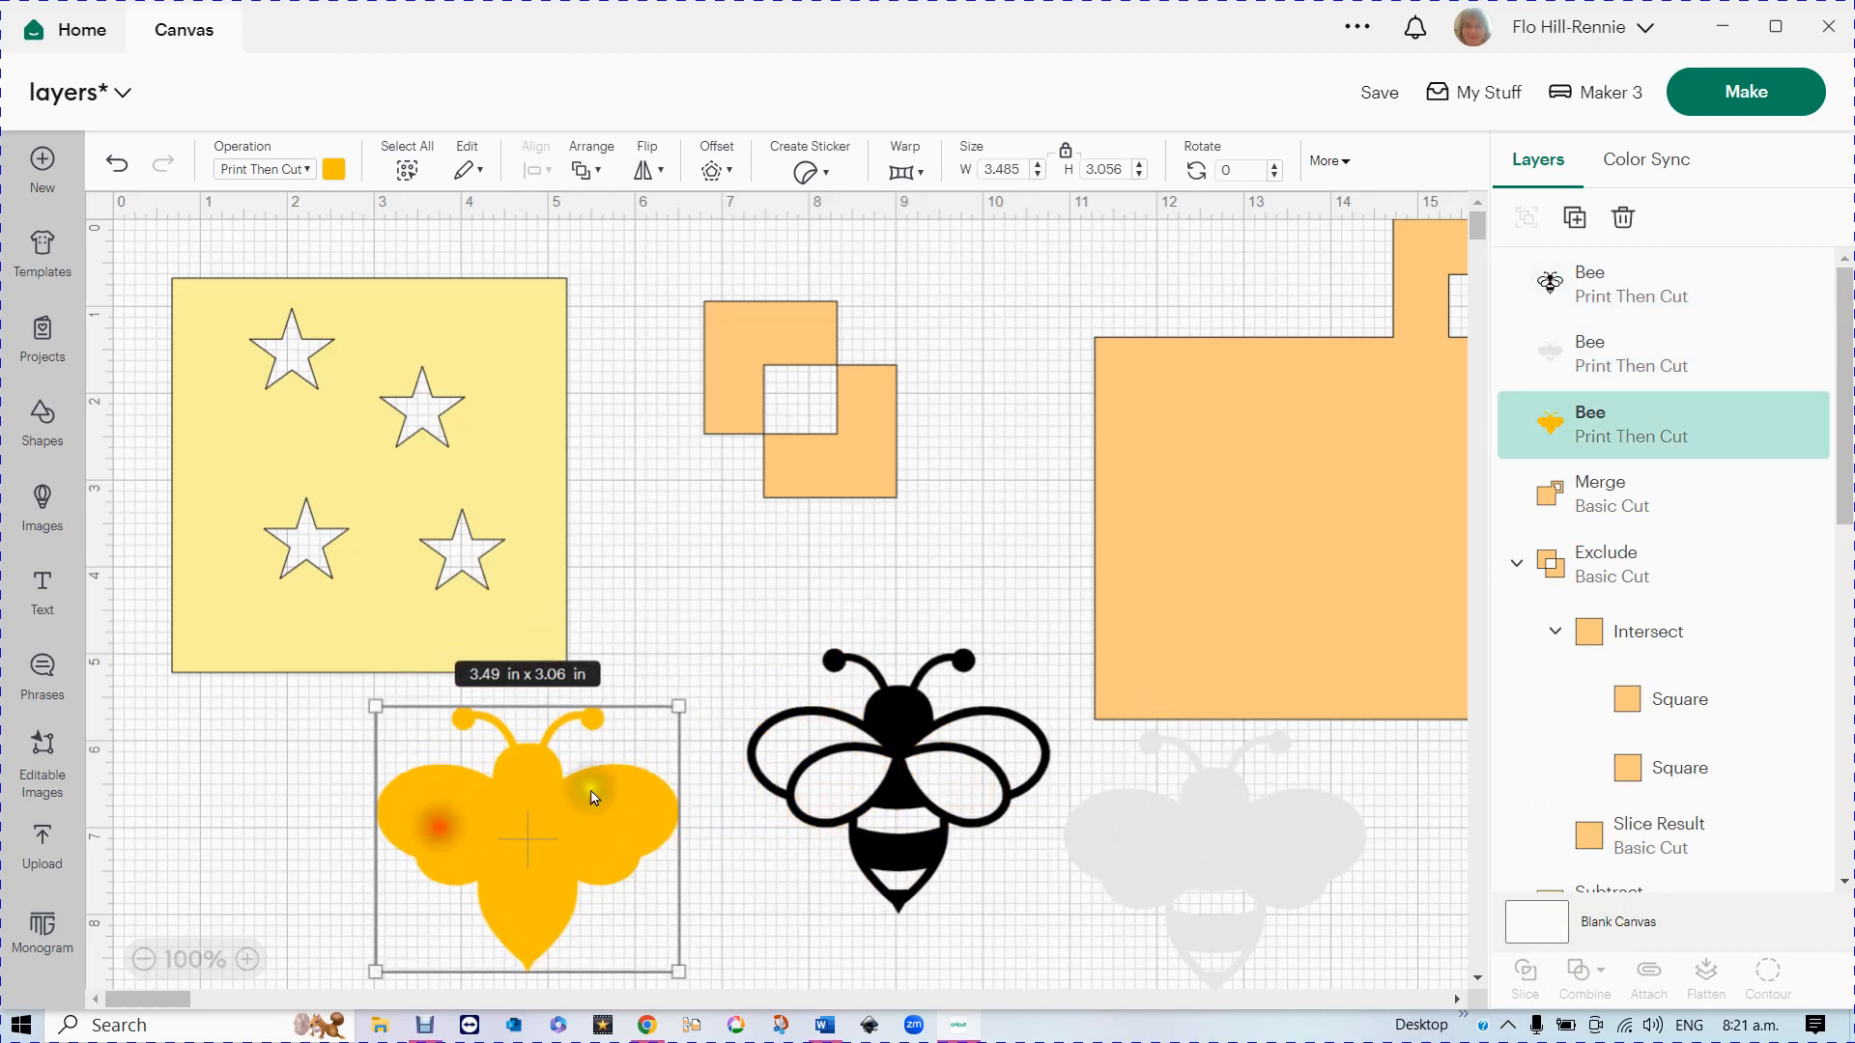
{"action": "left_click_drag", "start_coordinate": [929, 773], "coordinate": [902, 754]}
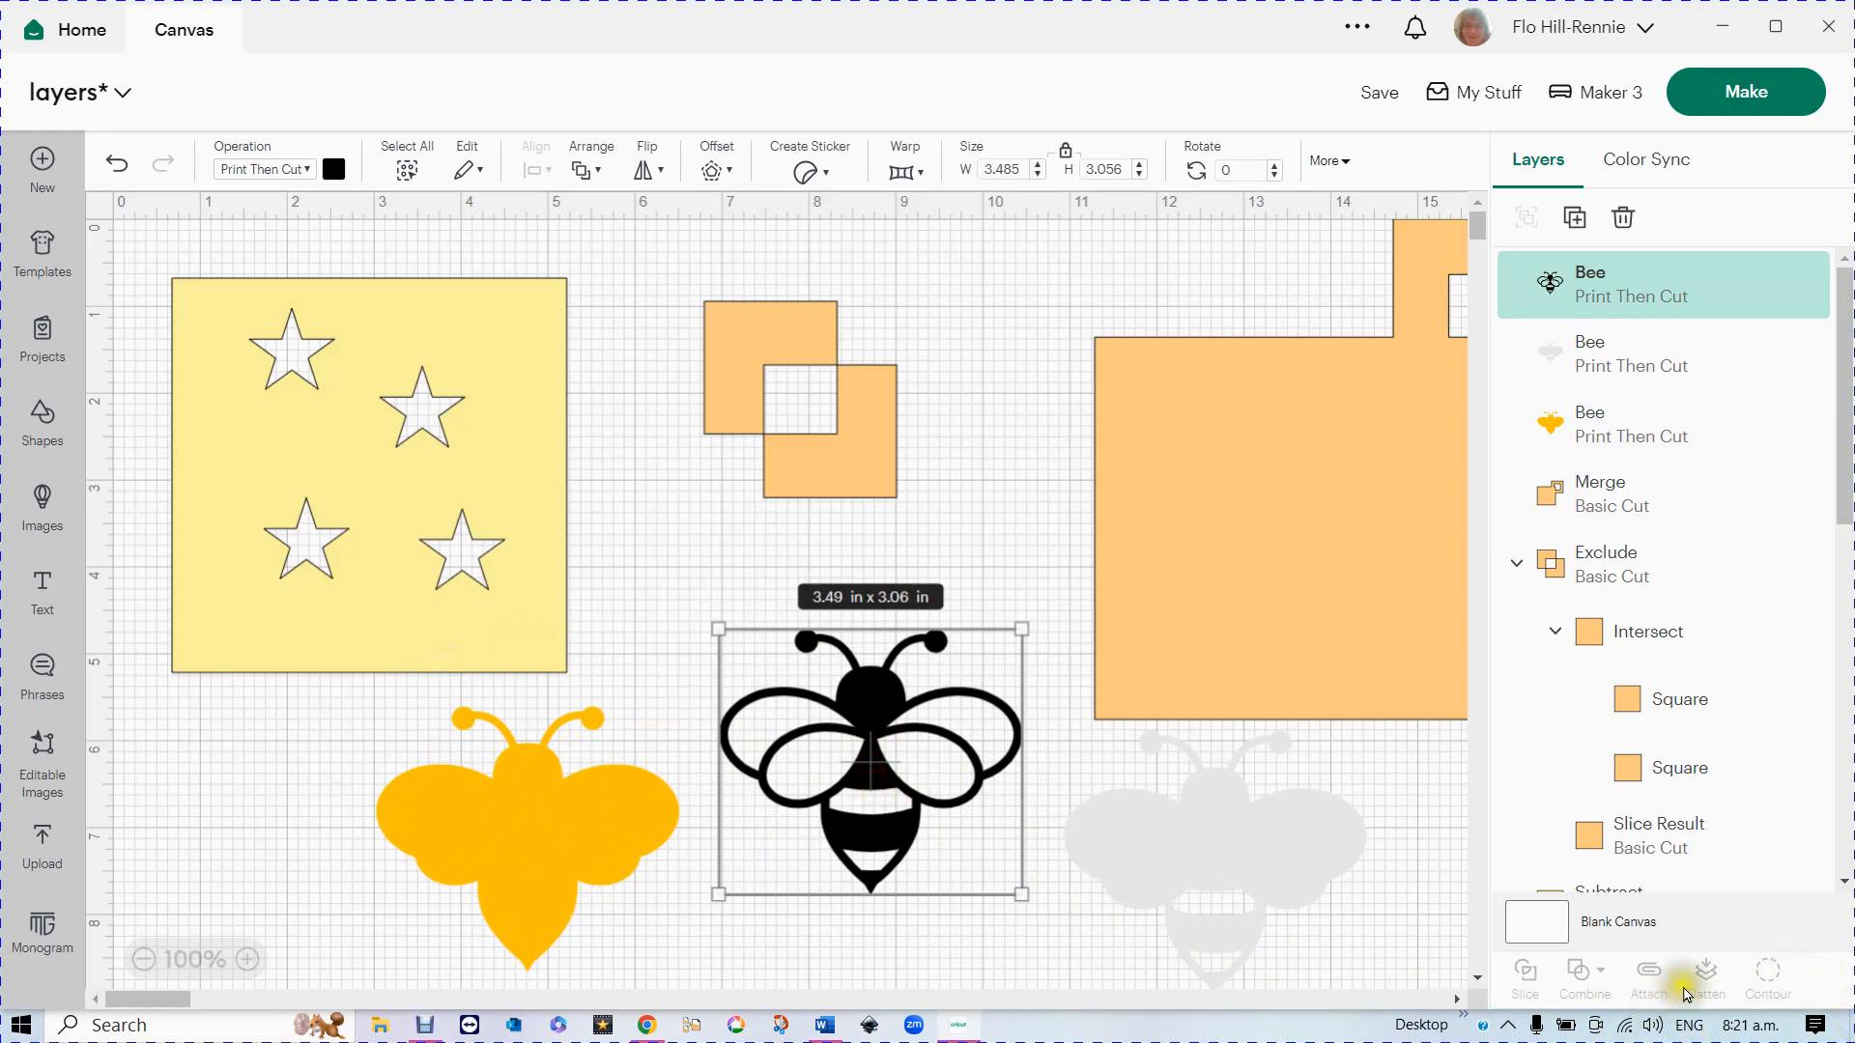
- Slide the yellow and grey layers behind the black bee, then pull them out together to the left of the outline
{"action": "left_click_drag", "start_coordinate": [559, 818], "coordinate": [874, 736]}
{"action": "mouse_move", "coordinate": [1227, 879]}
{"action": "left_mouse_down"}
{"action": "mouse_move", "coordinate": [1073, 830]}
{"action": "mouse_move", "coordinate": [844, 809]}
{"action": "left_mouse_up"}
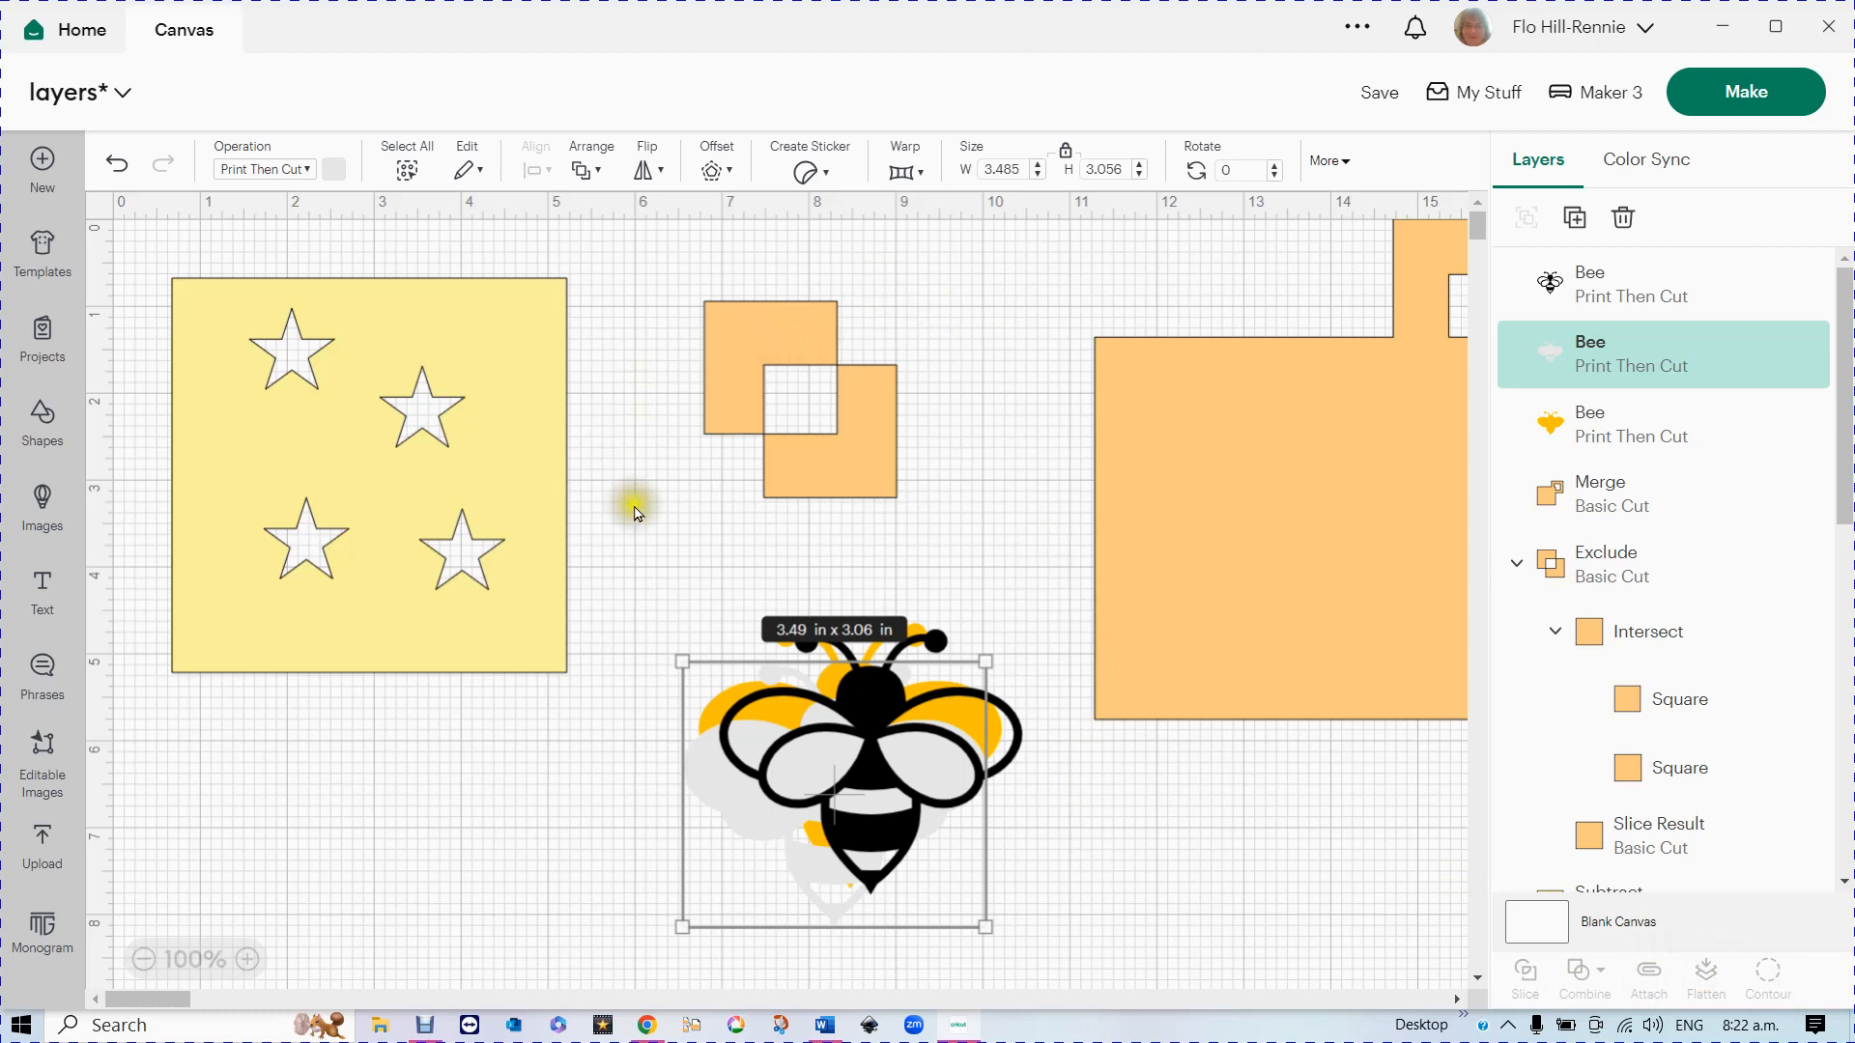
{"action": "left_click_drag", "start_coordinate": [868, 785], "coordinate": [1096, 830]}
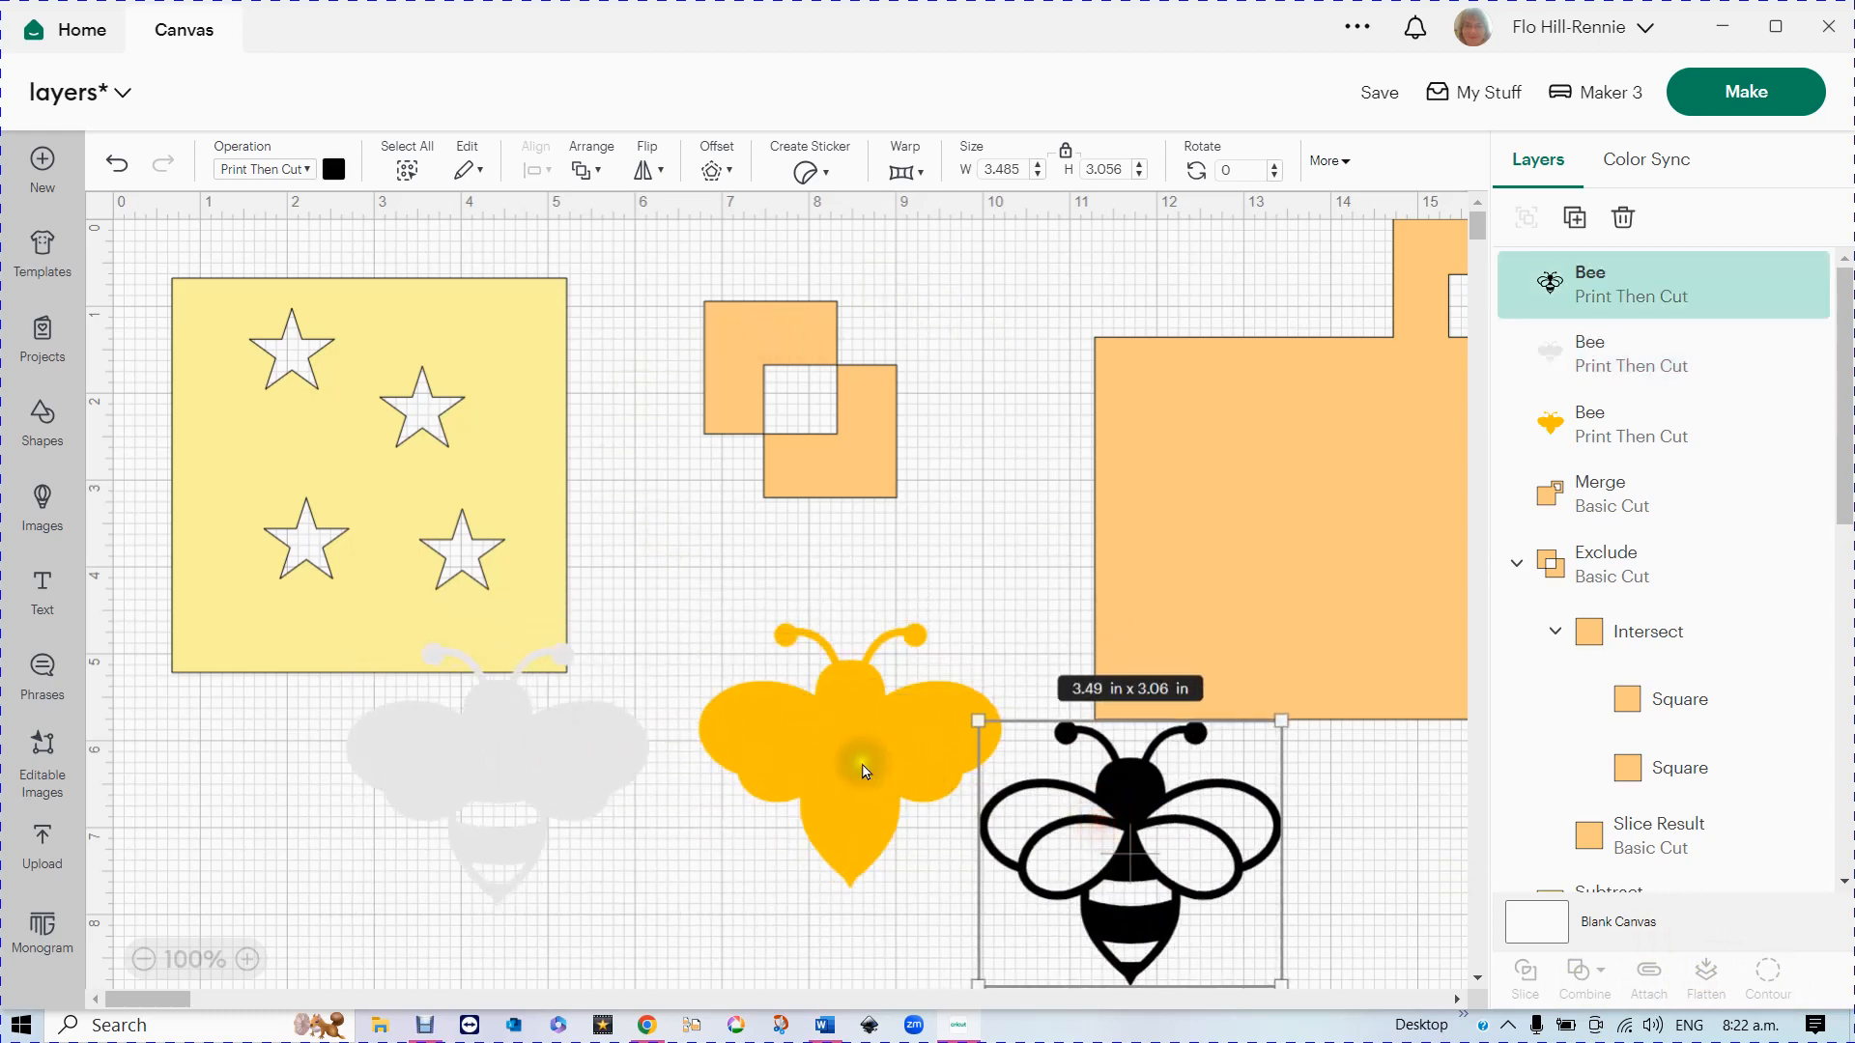
{"action": "left_click_drag", "start_coordinate": [857, 766], "coordinate": [526, 816]}
{"action": "left_click_drag", "start_coordinate": [1082, 820], "coordinate": [868, 743]}
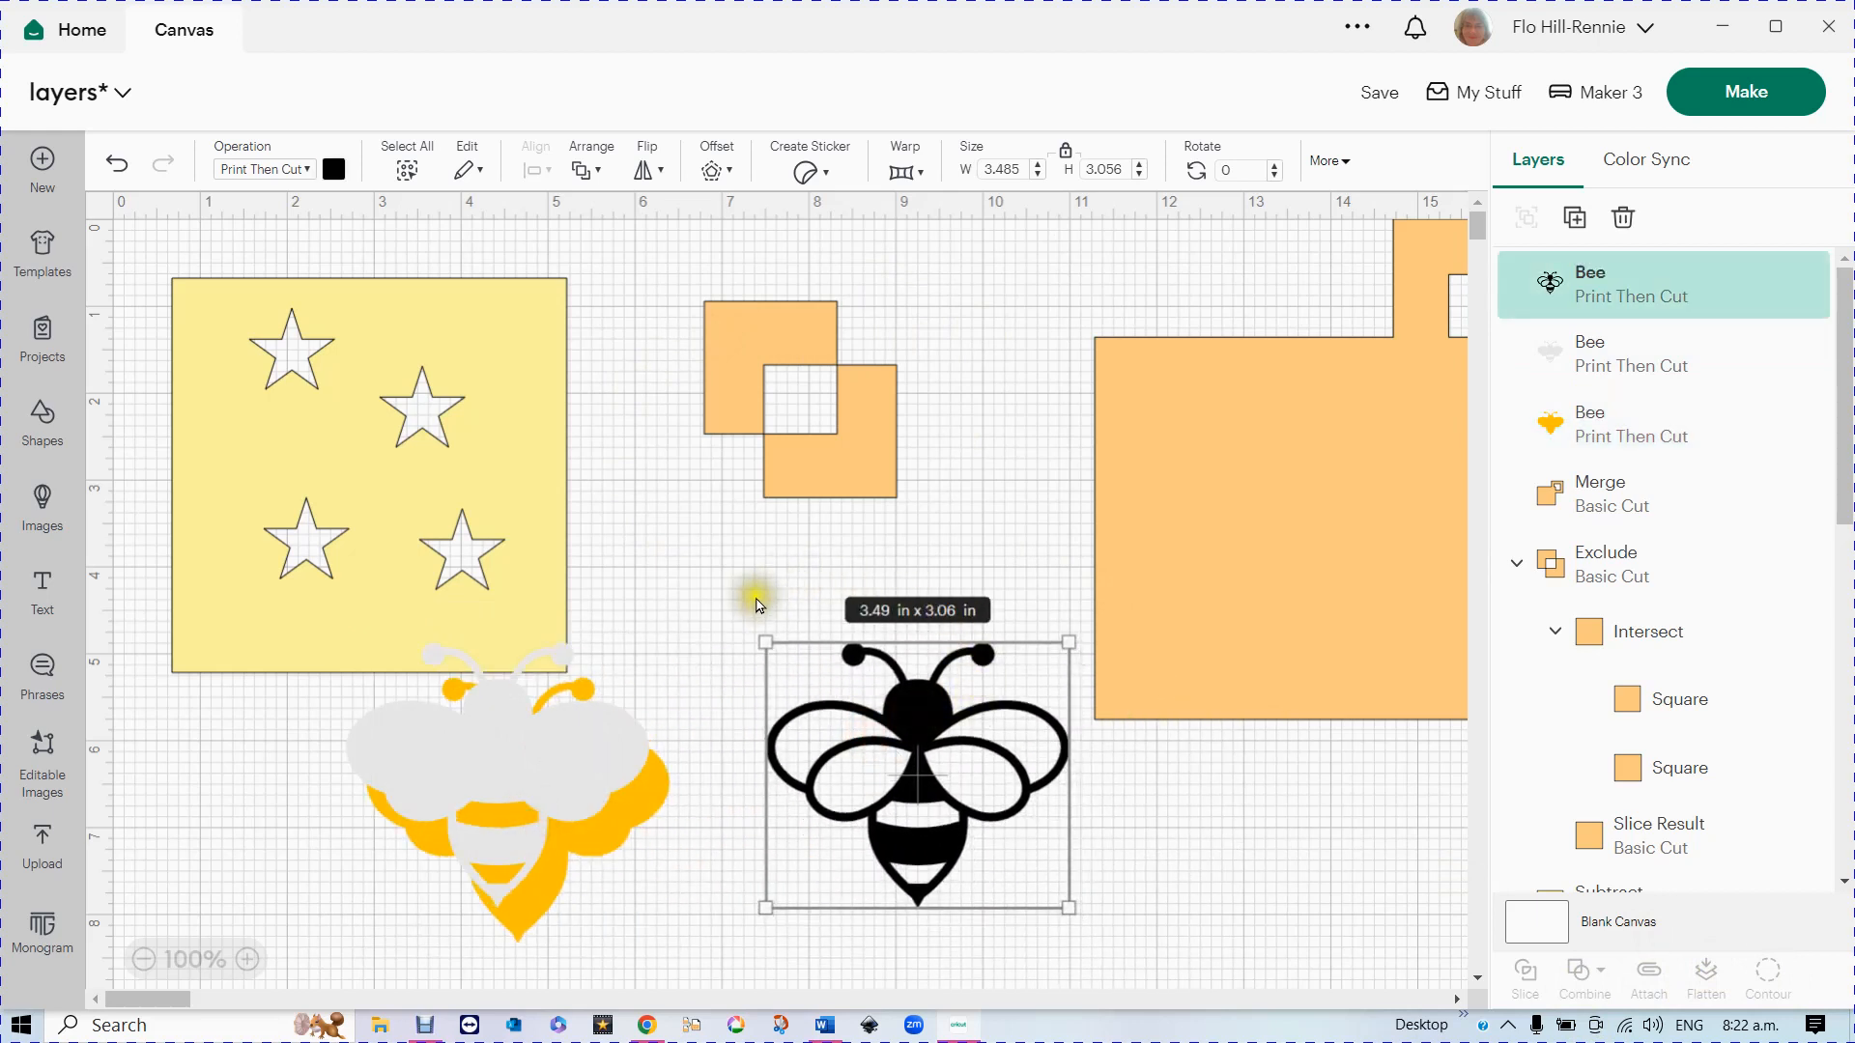
- Add the Bees image of three bees with dashed flight trails from the home page's suggested images and view it on the canvas
{"action": "left_click_drag", "start_coordinate": [753, 592], "coordinate": [1028, 894]}
{"action": "left_click", "coordinate": [44, 502]}
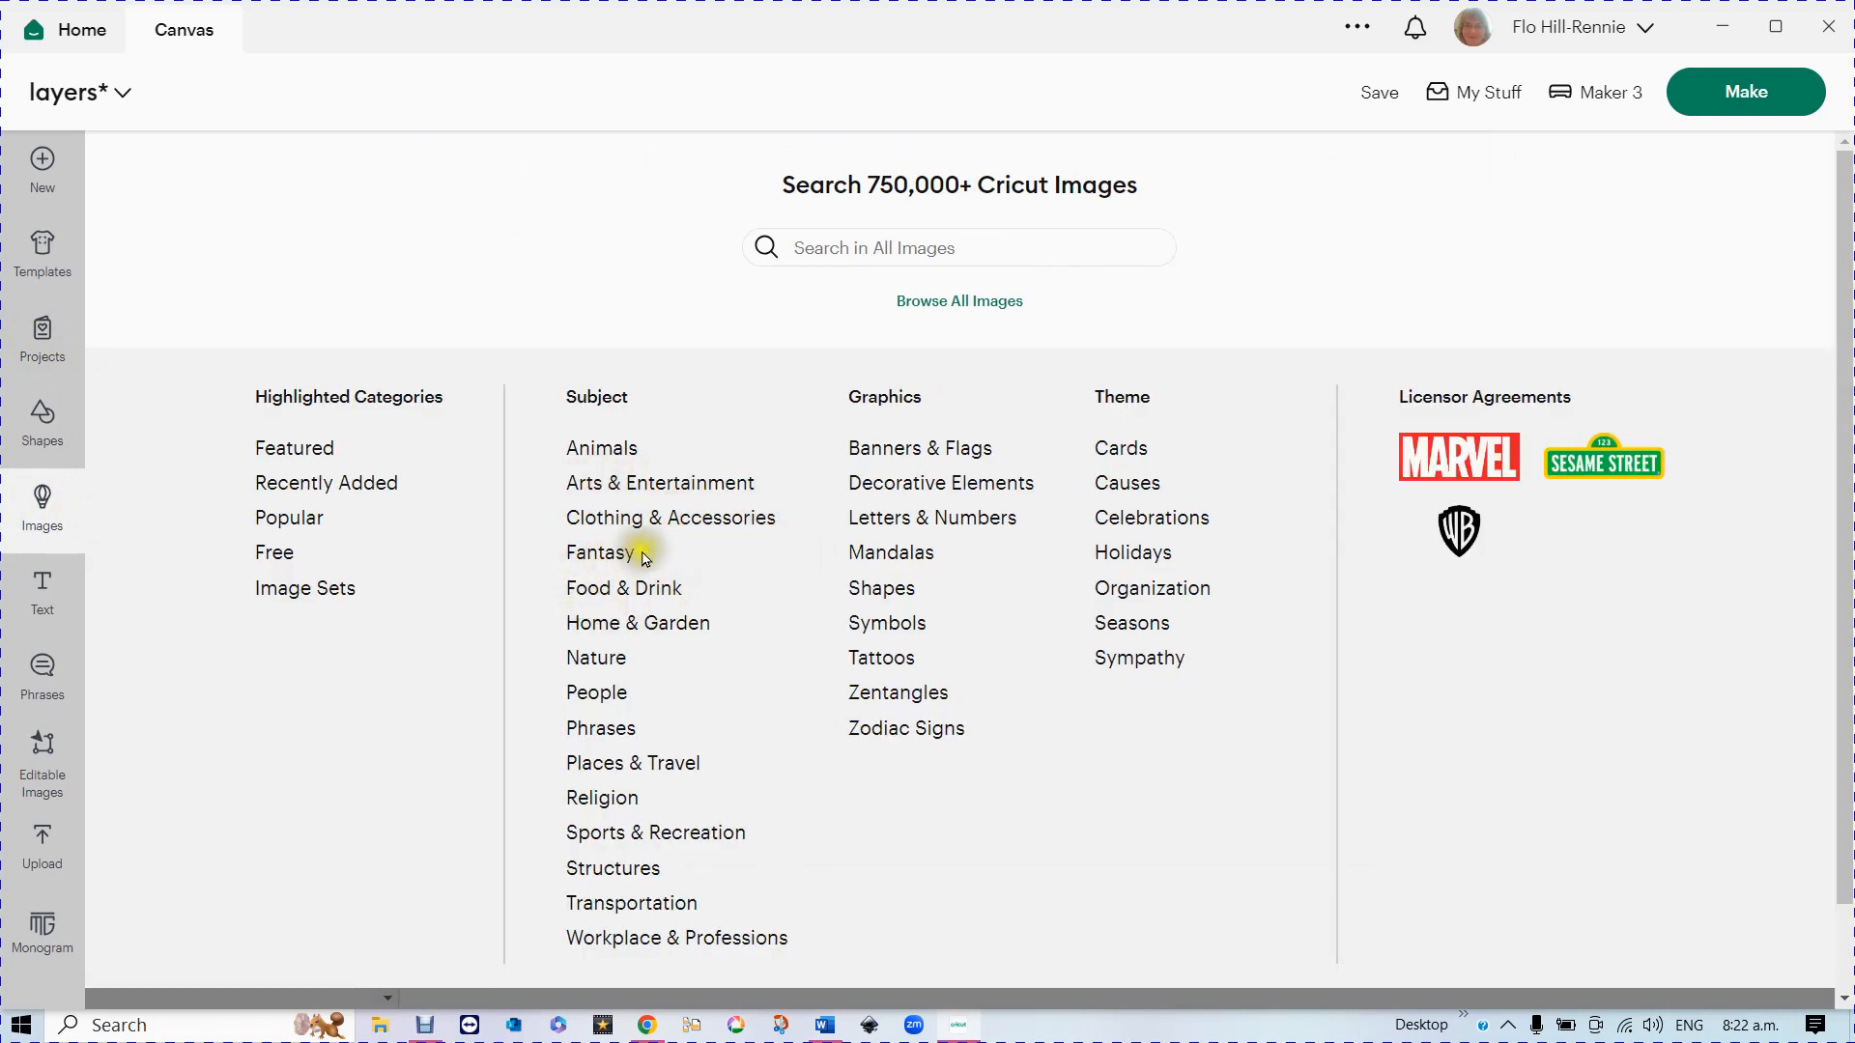
{"action": "left_click", "coordinate": [610, 560]}
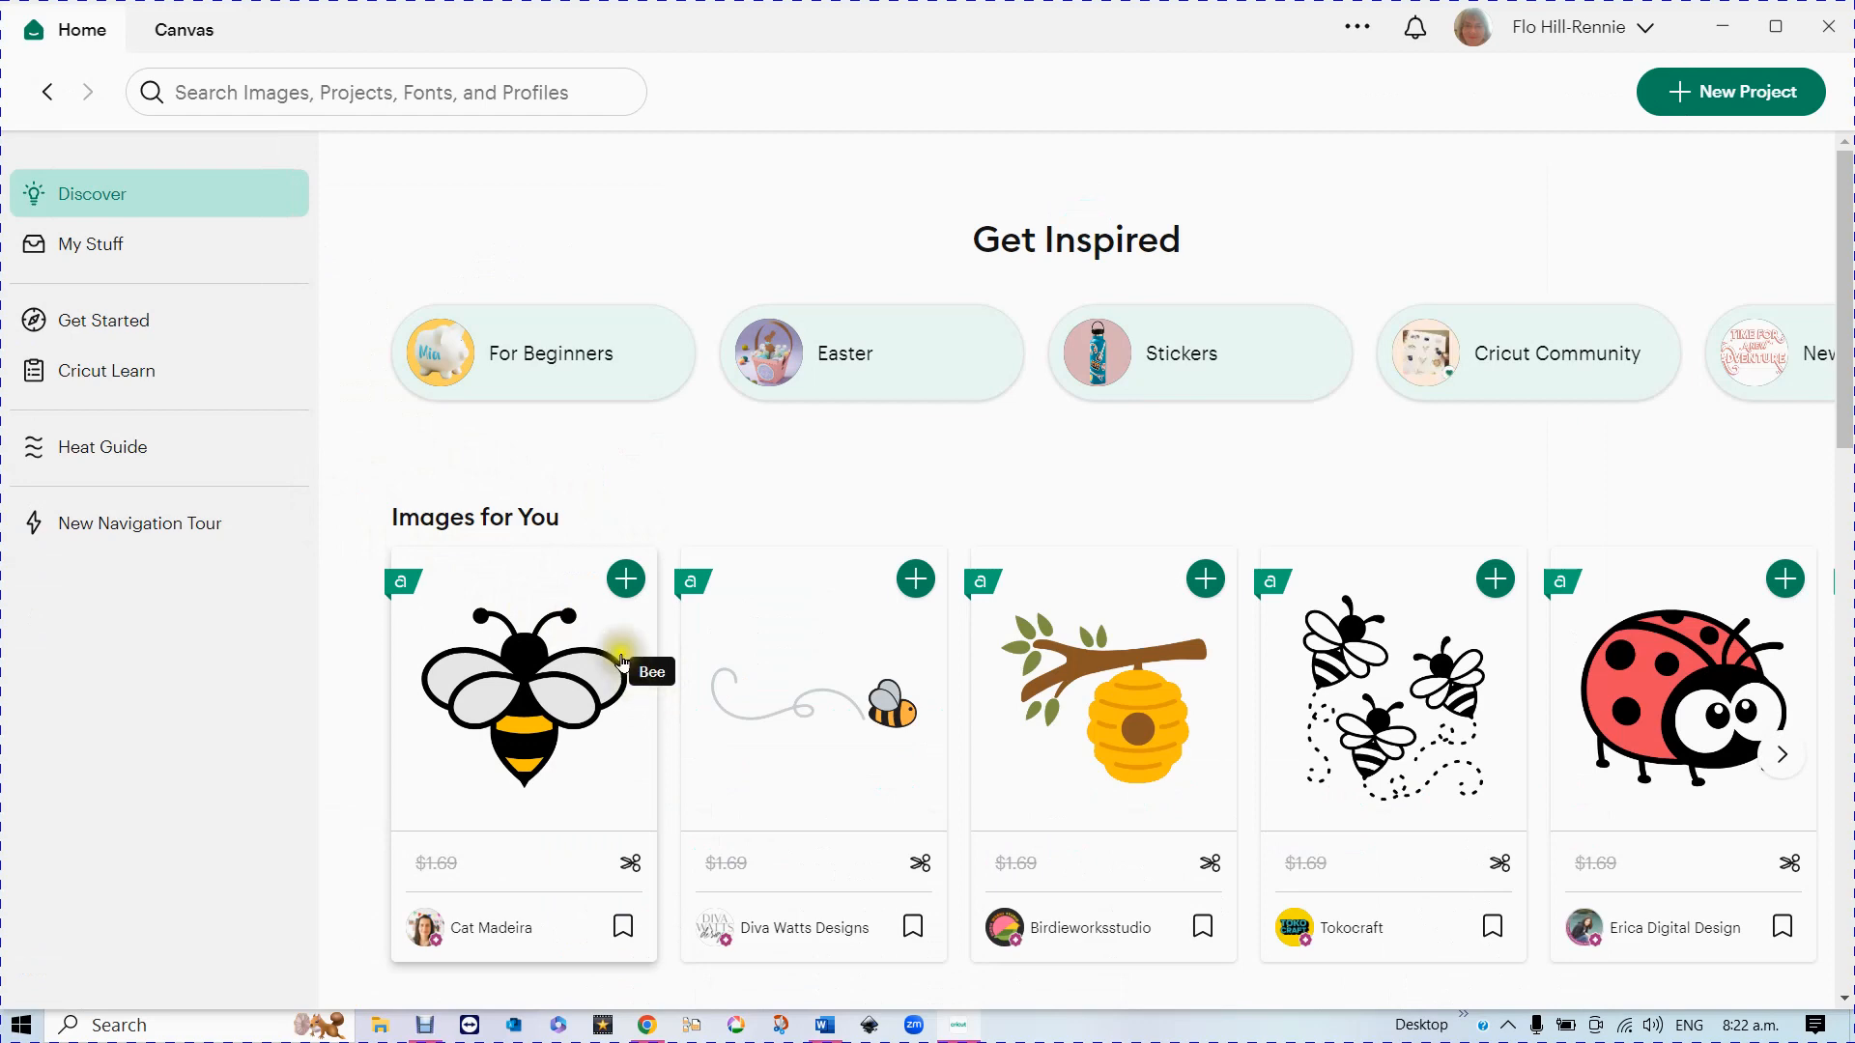
{"action": "scroll", "coordinate": [573, 618], "scroll_direction": "down", "scroll_amount": 5}
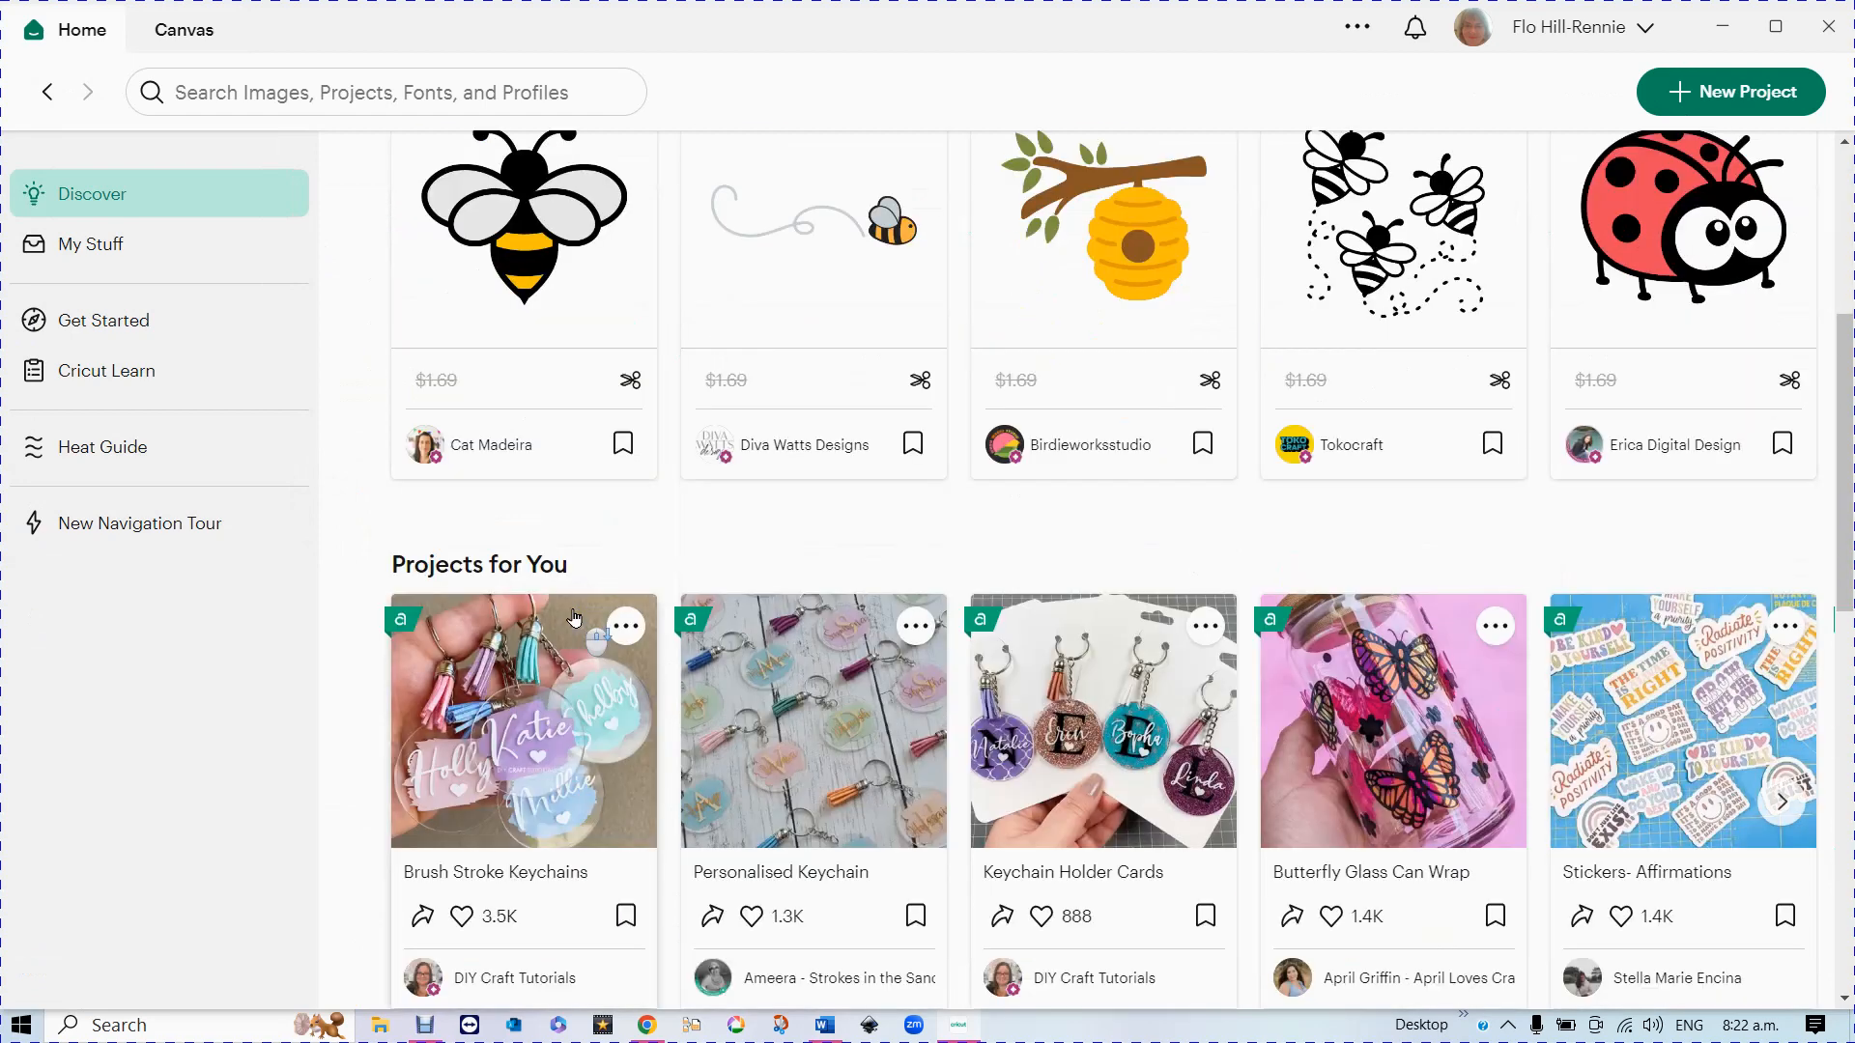
{"action": "scroll", "coordinate": [575, 614], "scroll_direction": "up", "scroll_amount": 4}
{"action": "scroll", "coordinate": [576, 612], "scroll_direction": "up", "scroll_amount": 1}
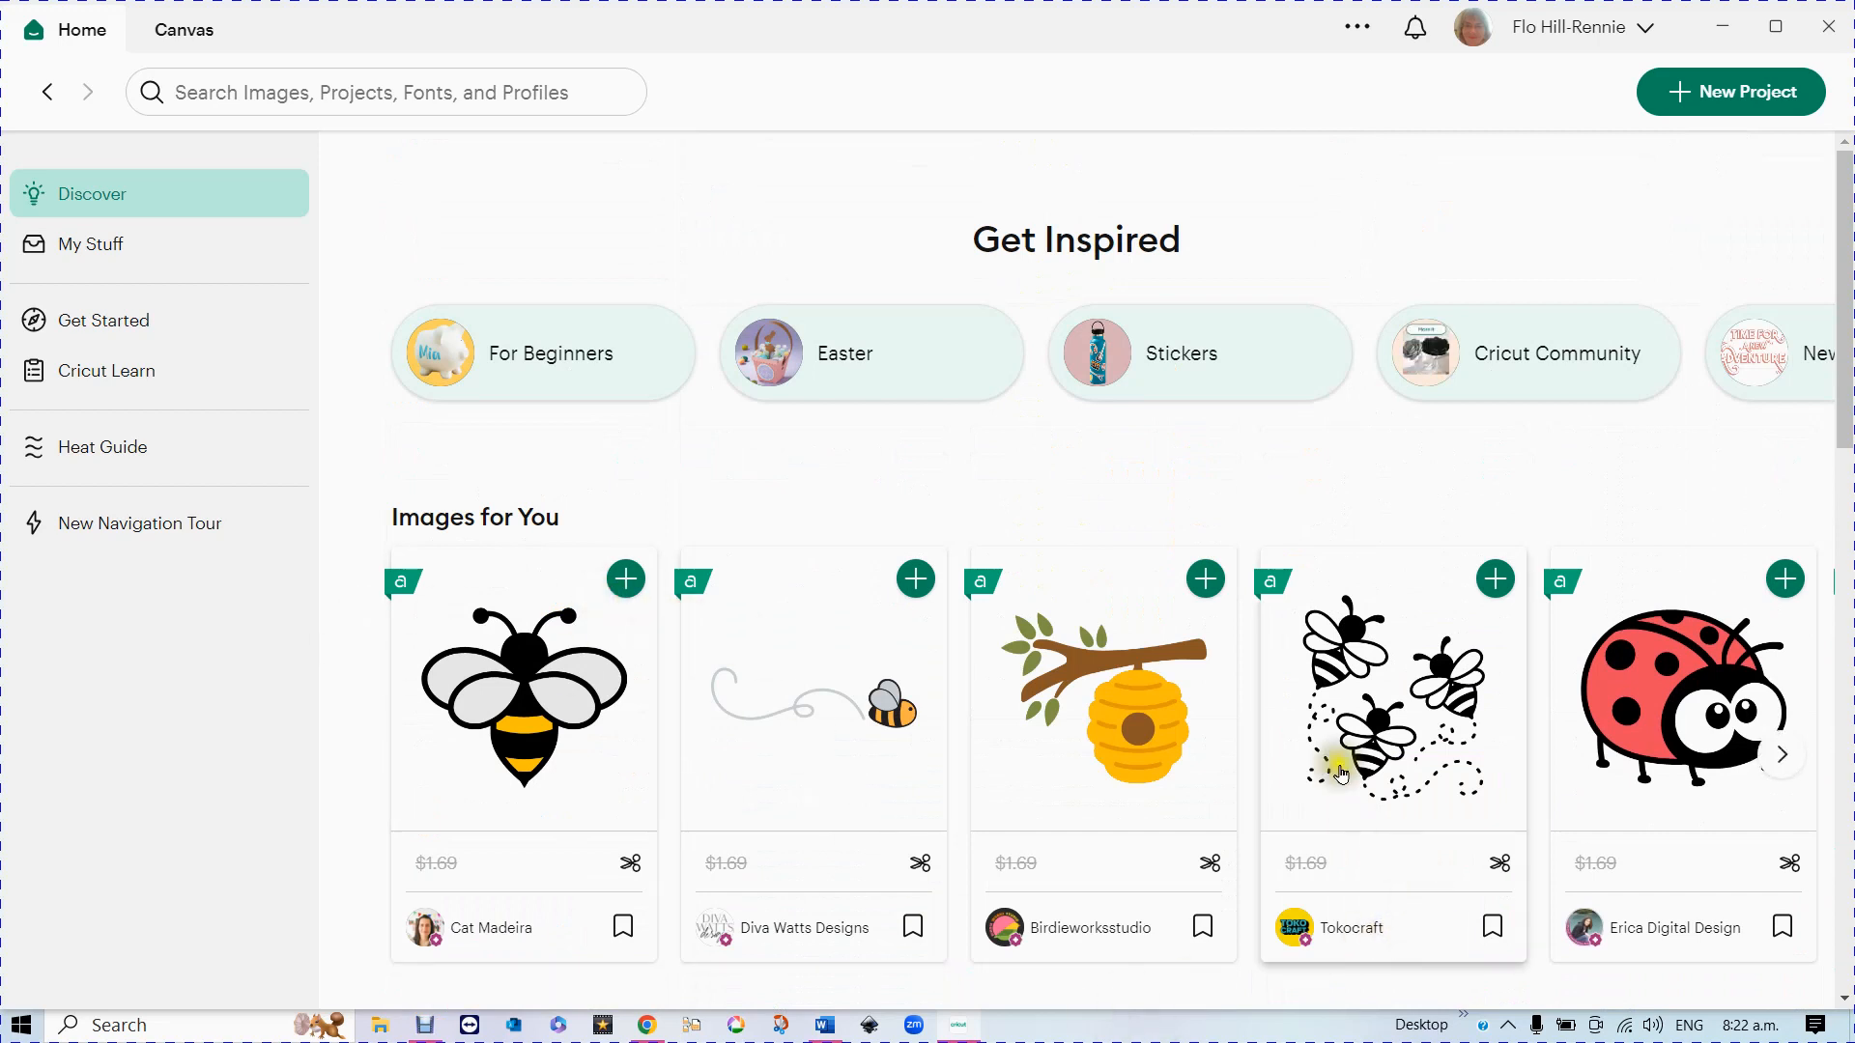
{"action": "left_click", "coordinate": [1376, 695]}
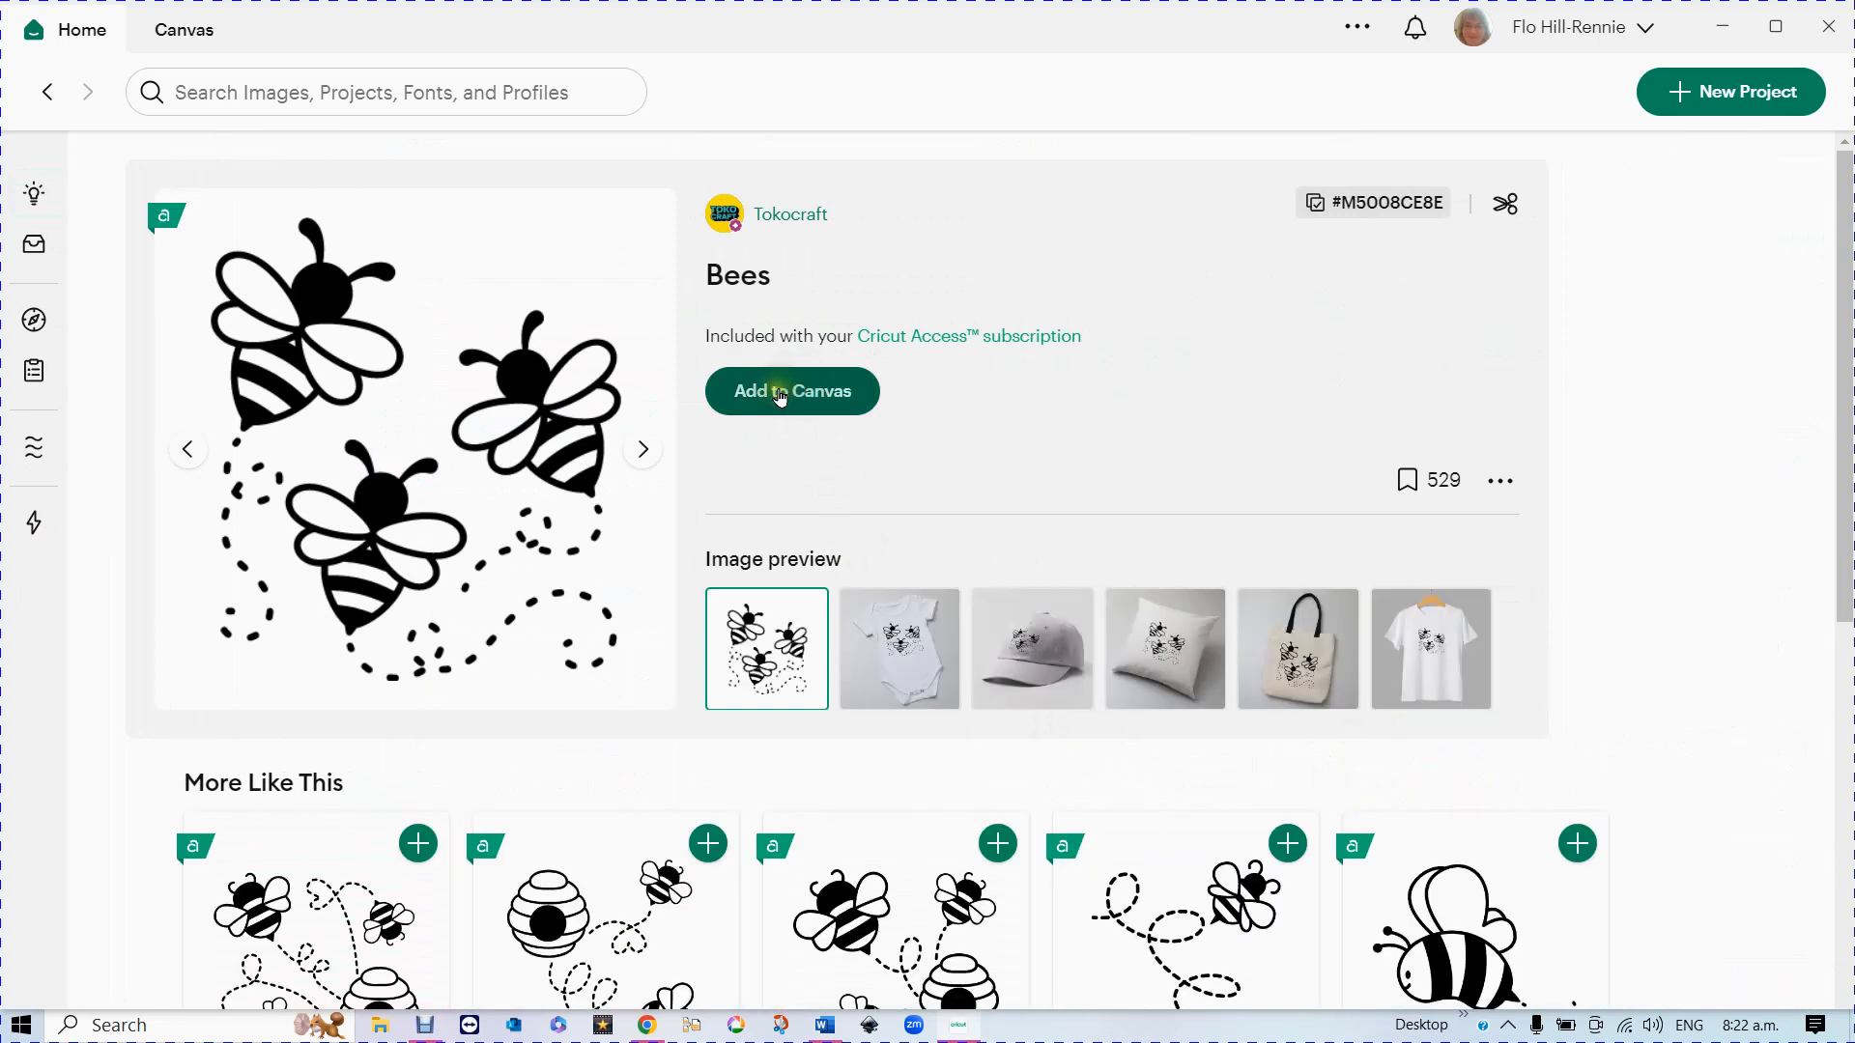
{"action": "left_click", "coordinate": [781, 396]}
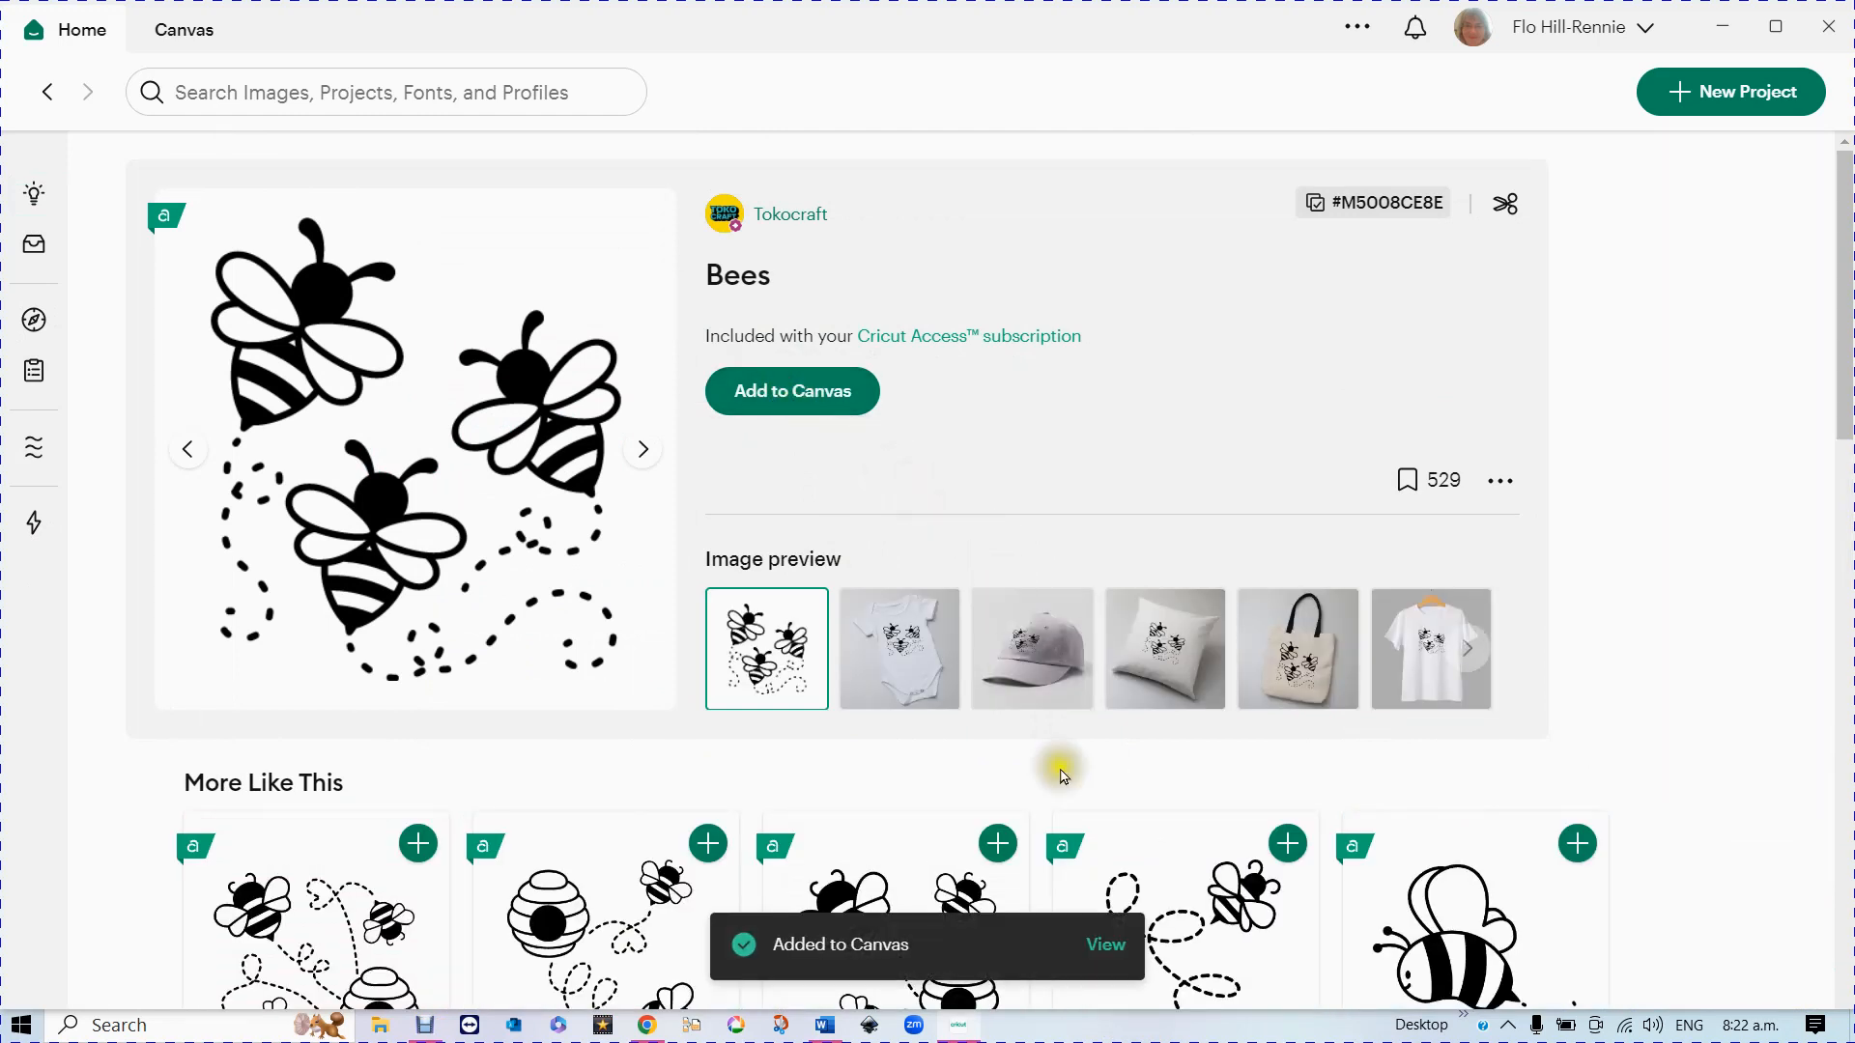
{"action": "left_click", "coordinate": [1110, 945]}
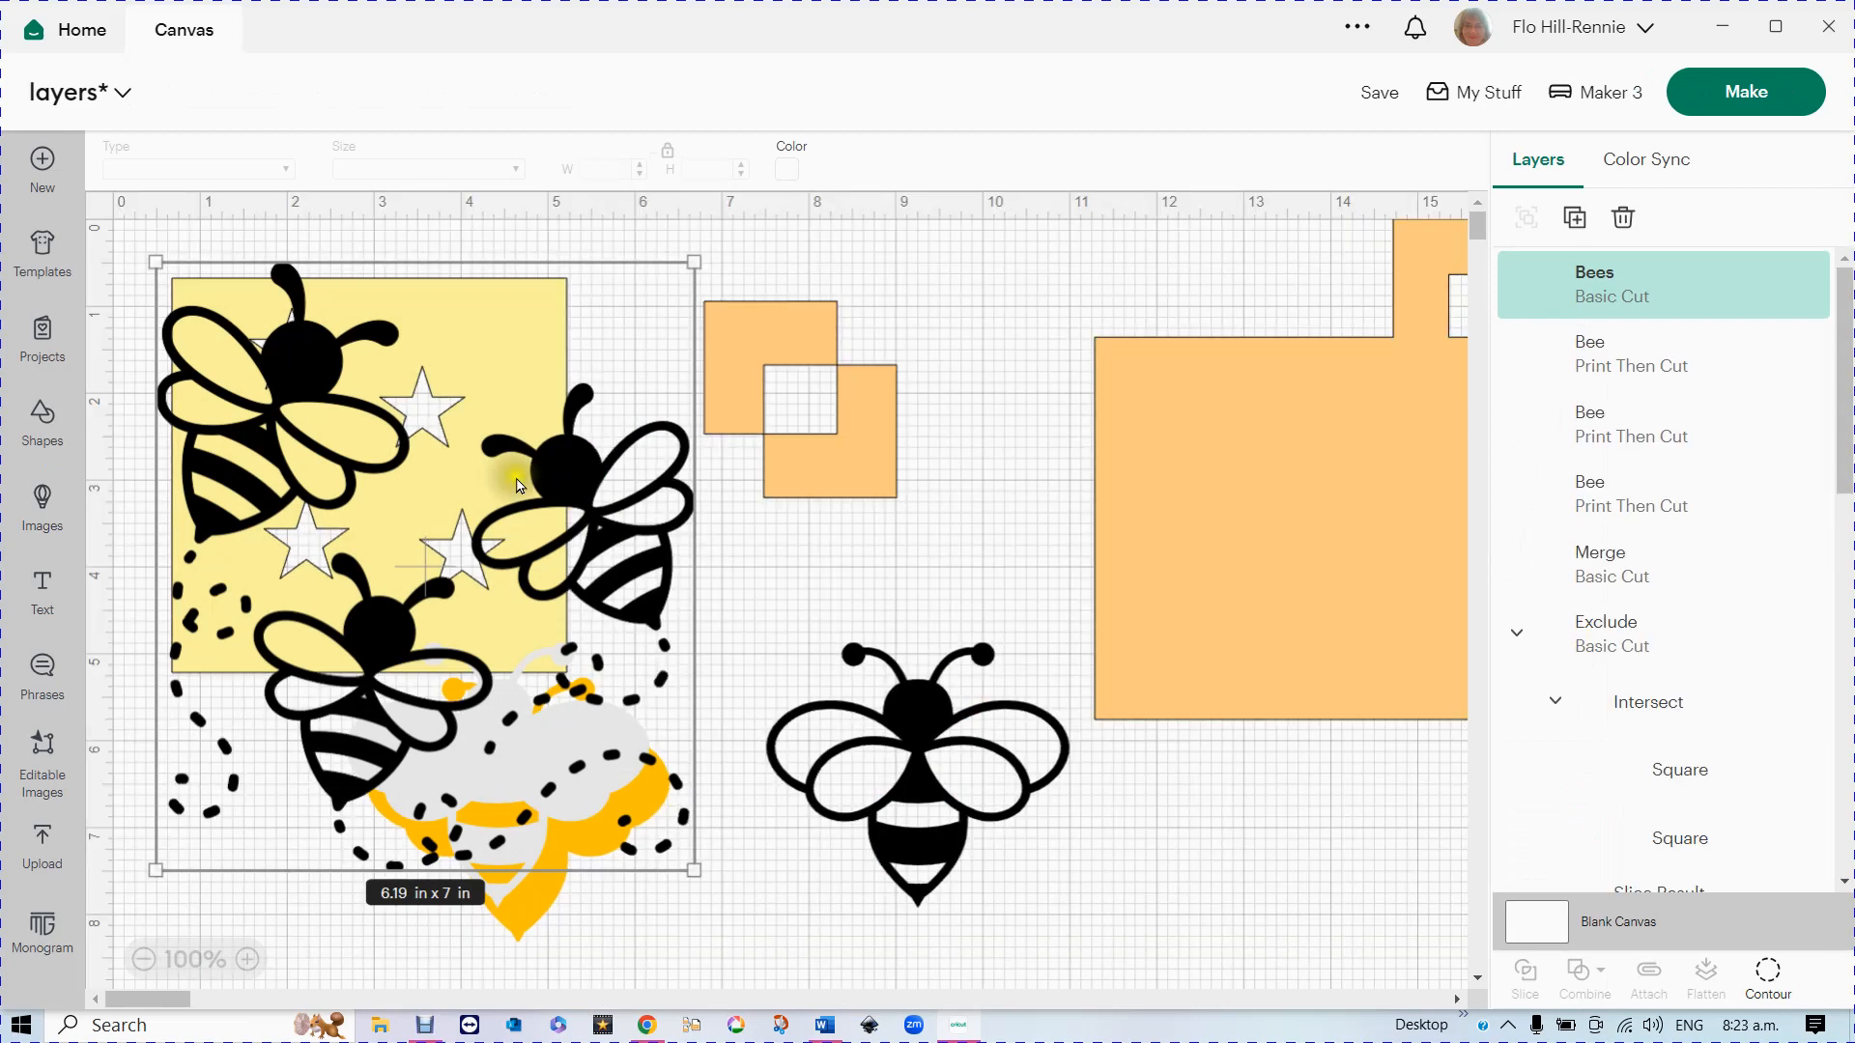
- Move the Bees image to the right and gather the single bee's black, grey and yellow layers below the starred square
{"action": "left_click_drag", "start_coordinate": [619, 514], "coordinate": [637, 733]}
{"action": "left_click_drag", "start_coordinate": [908, 787], "coordinate": [958, 562]}
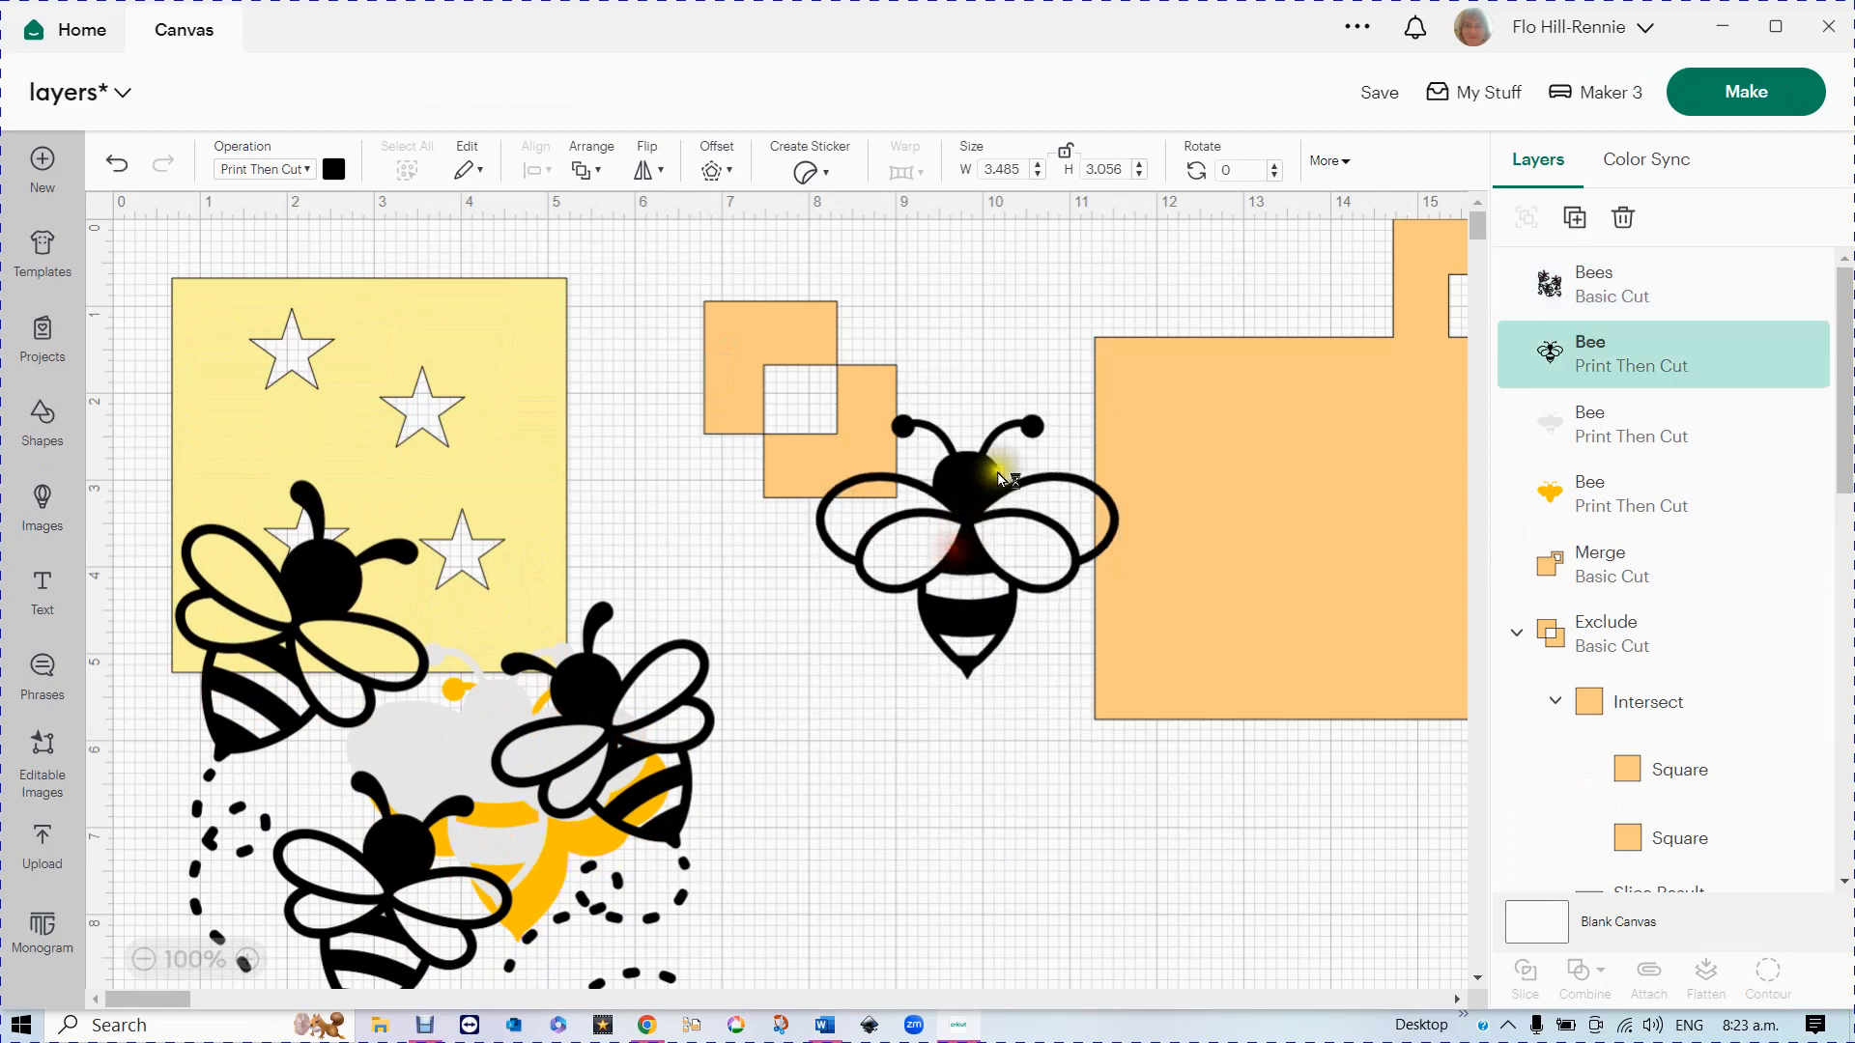
{"action": "left_click_drag", "start_coordinate": [634, 748], "coordinate": [1072, 887]}
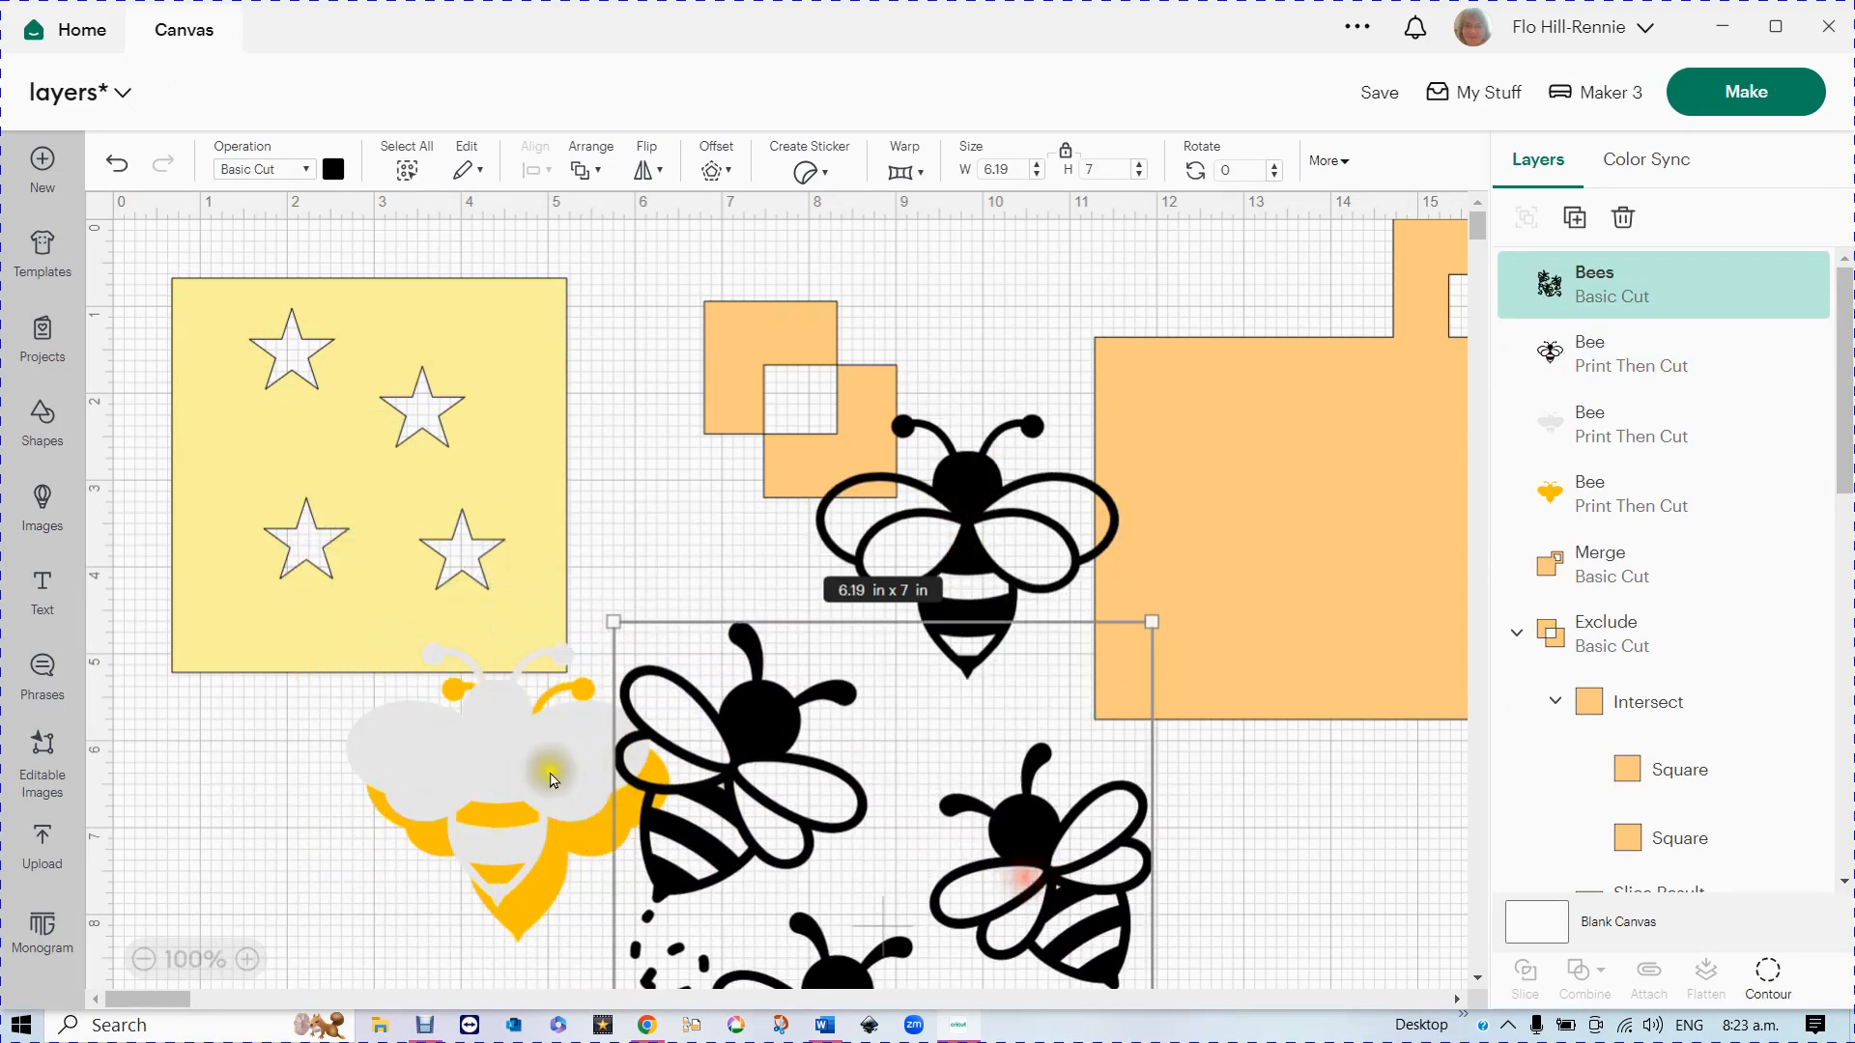
{"action": "left_click_drag", "start_coordinate": [305, 755], "coordinate": [324, 794]}
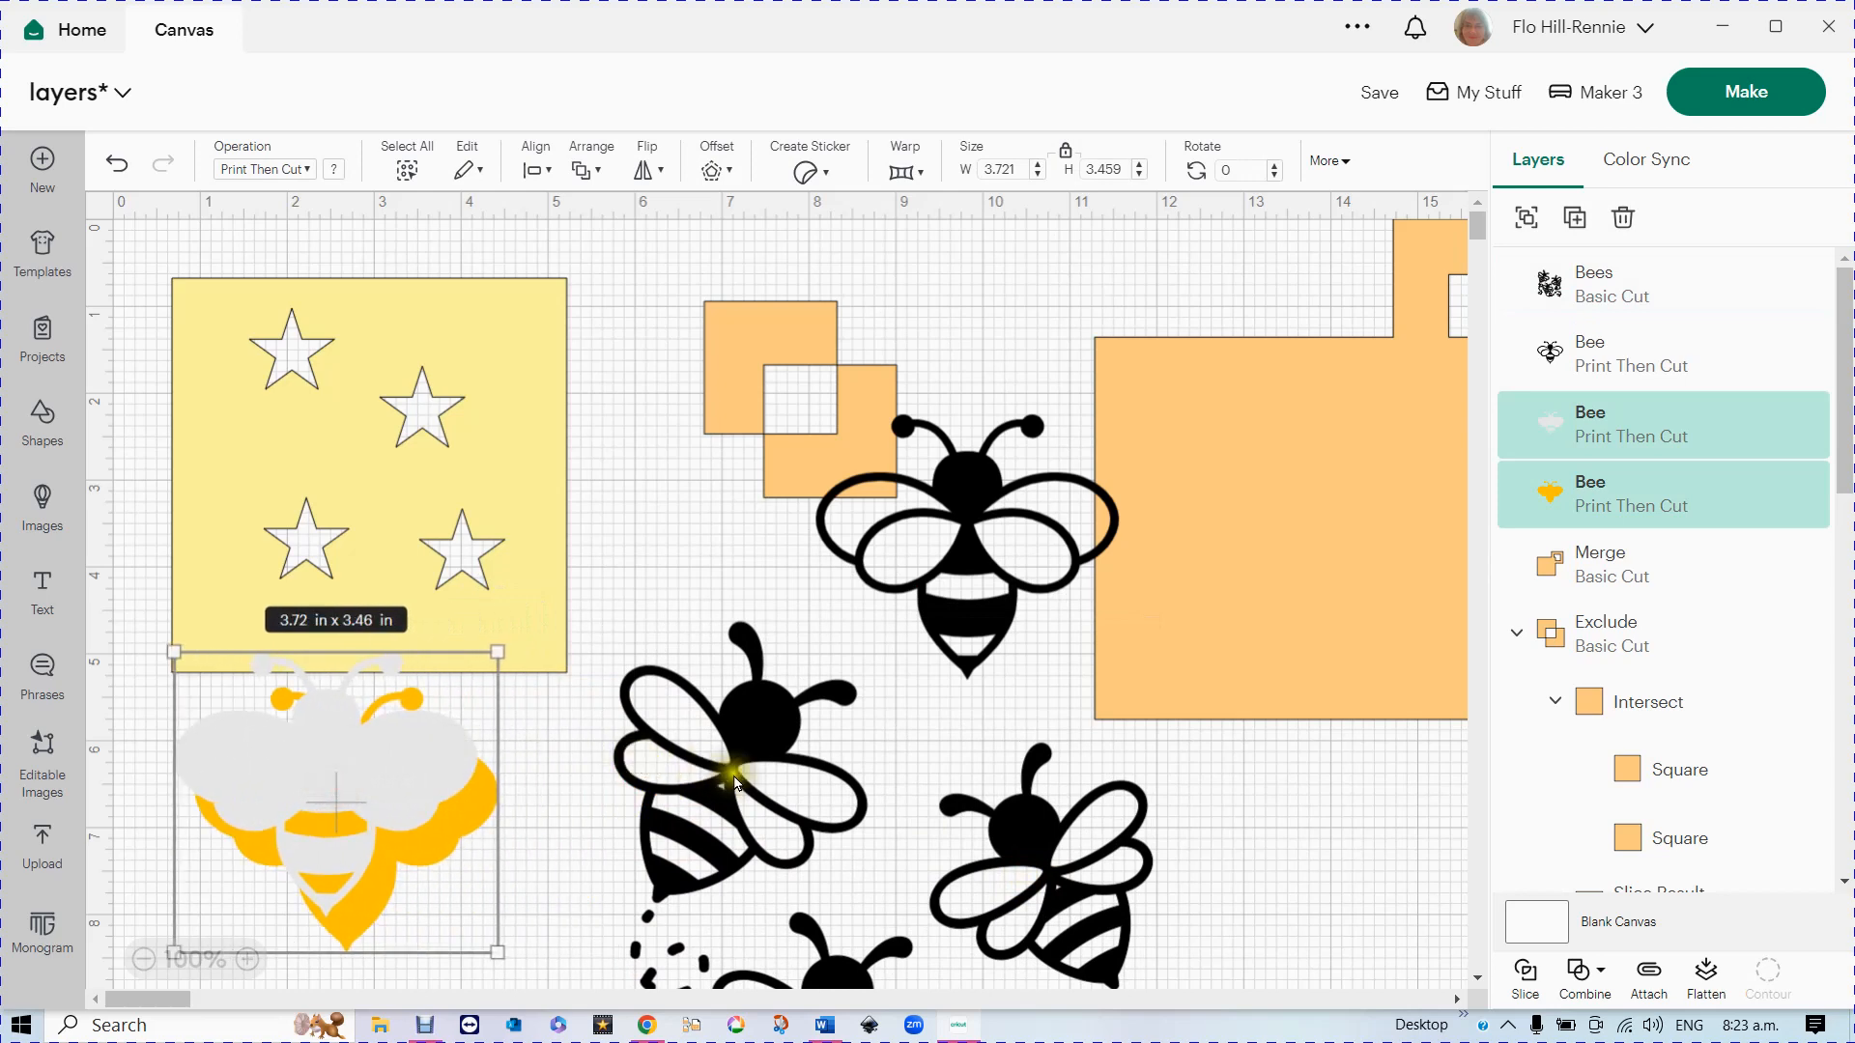
{"action": "left_click_drag", "start_coordinate": [725, 778], "coordinate": [795, 801]}
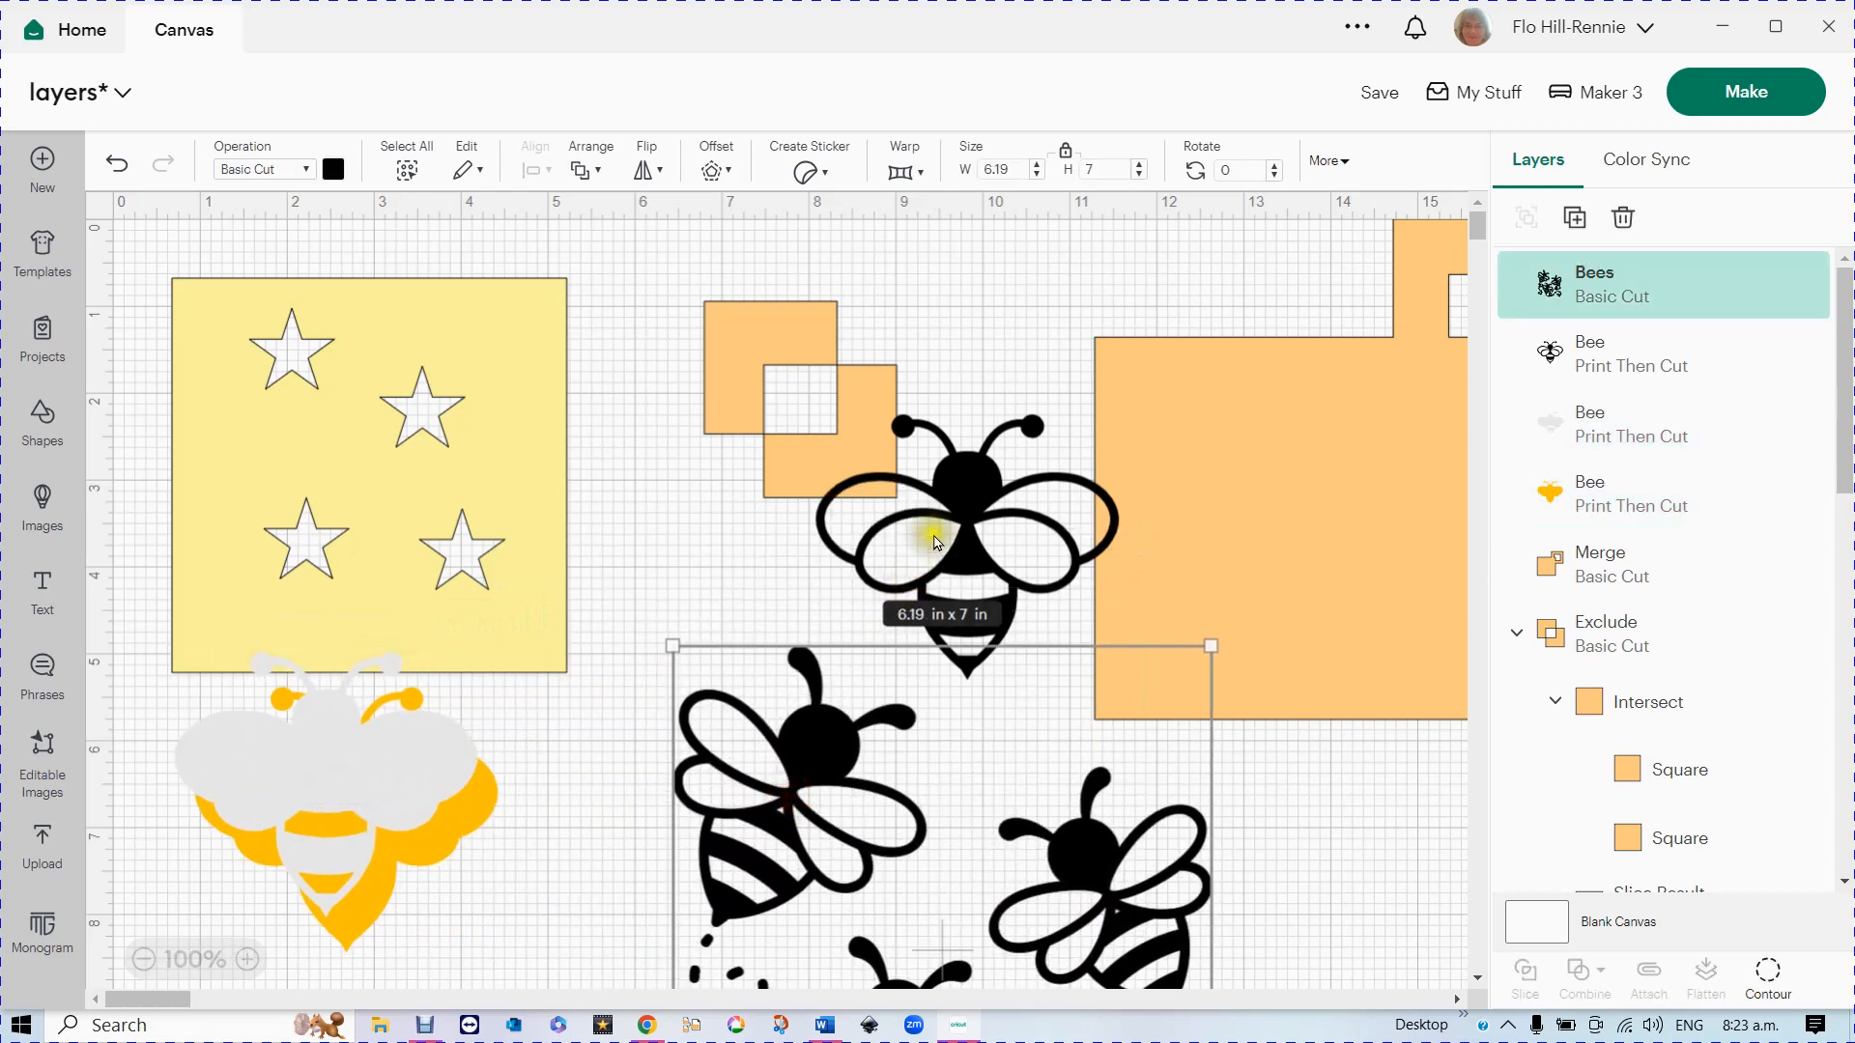
{"action": "left_click_drag", "start_coordinate": [953, 517], "coordinate": [420, 773]}
- Move the excluded squares and merged shape over the starred square, and place the Bees image alone on the empty canvas area
{"action": "left_click_drag", "start_coordinate": [786, 792], "coordinate": [795, 503]}
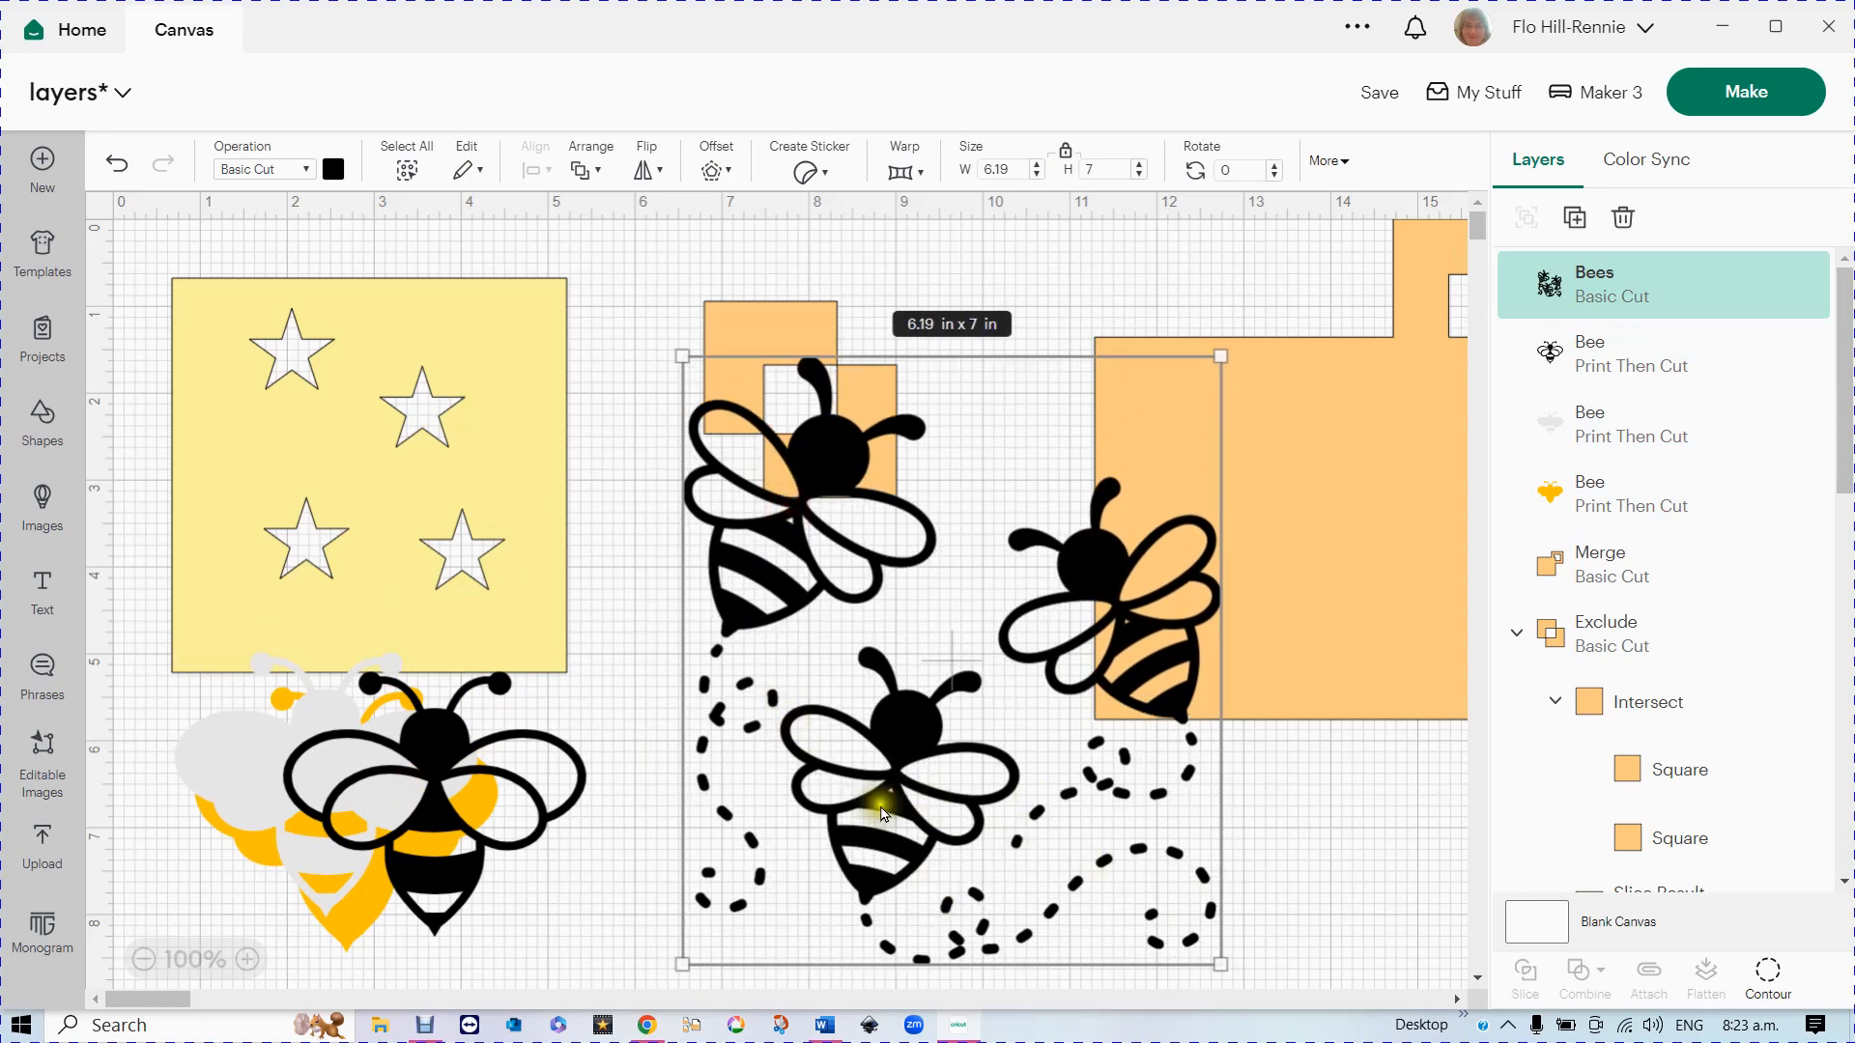
{"action": "left_click_drag", "start_coordinate": [745, 323], "coordinate": [193, 389]}
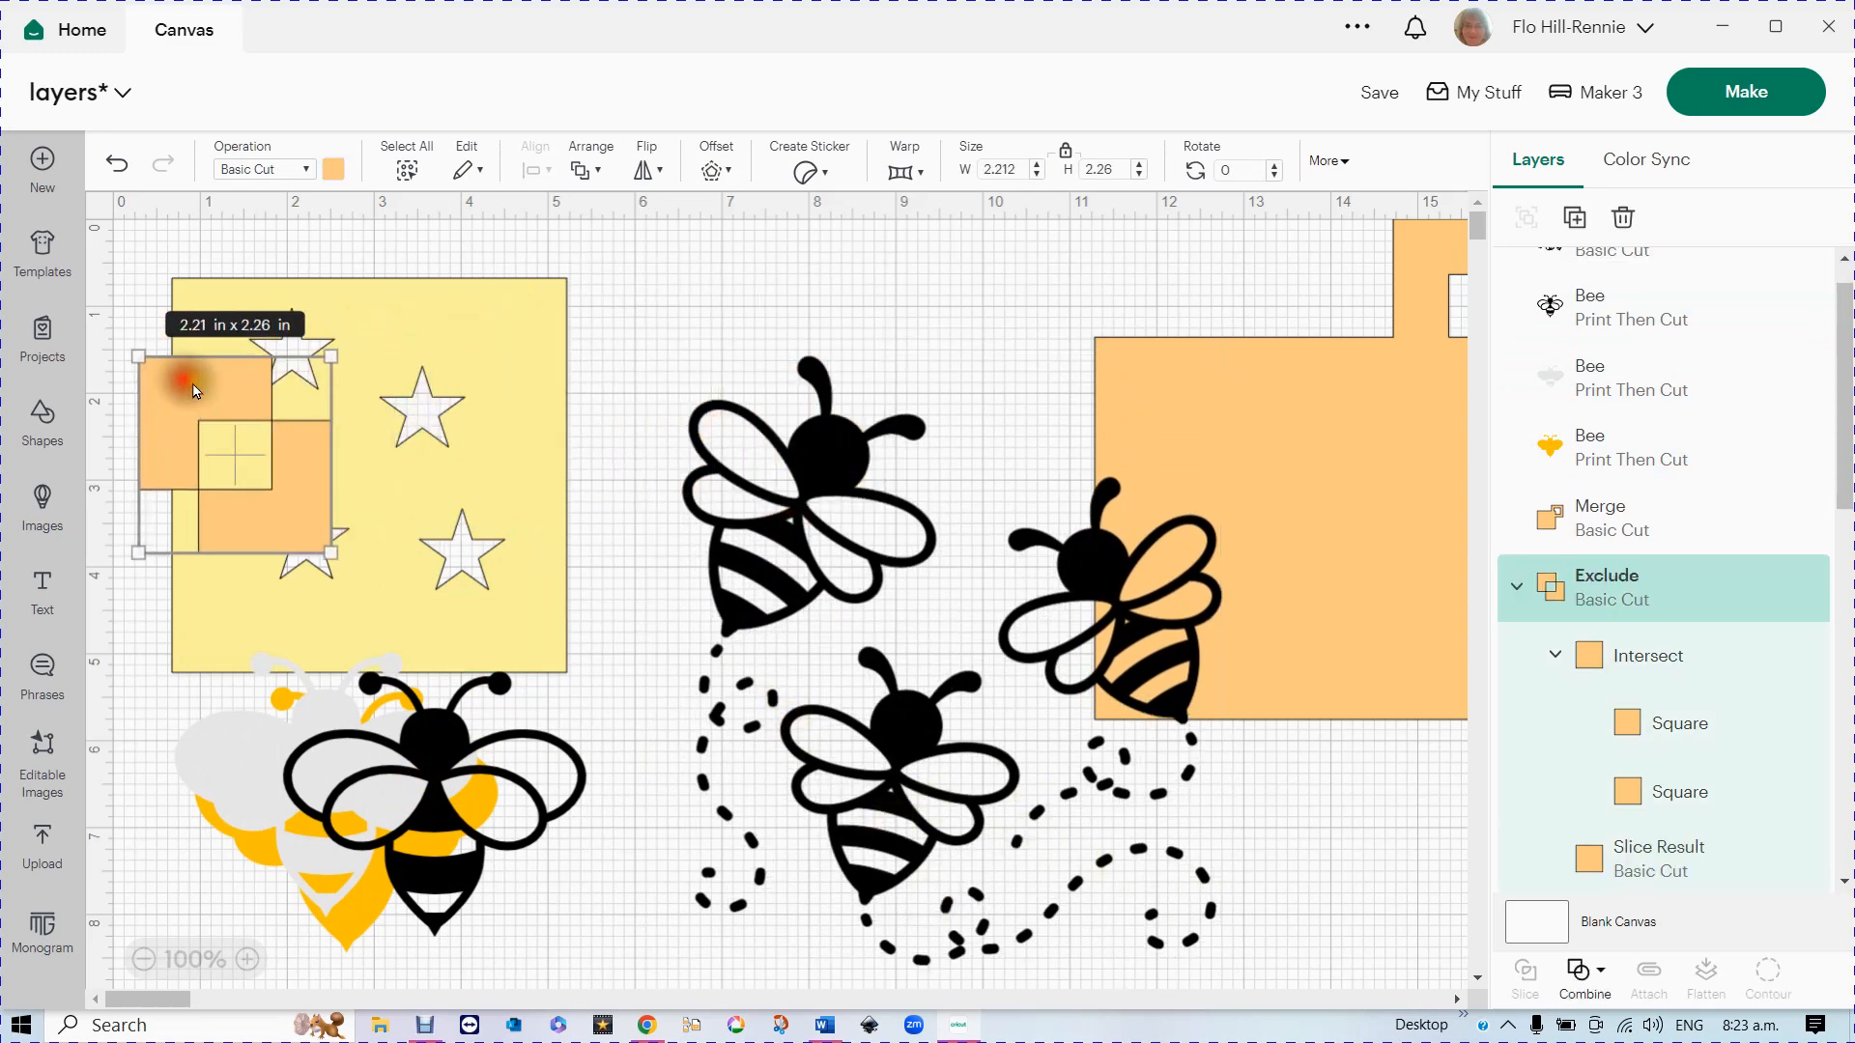
{"action": "left_click_drag", "start_coordinate": [1275, 462], "coordinate": [208, 594]}
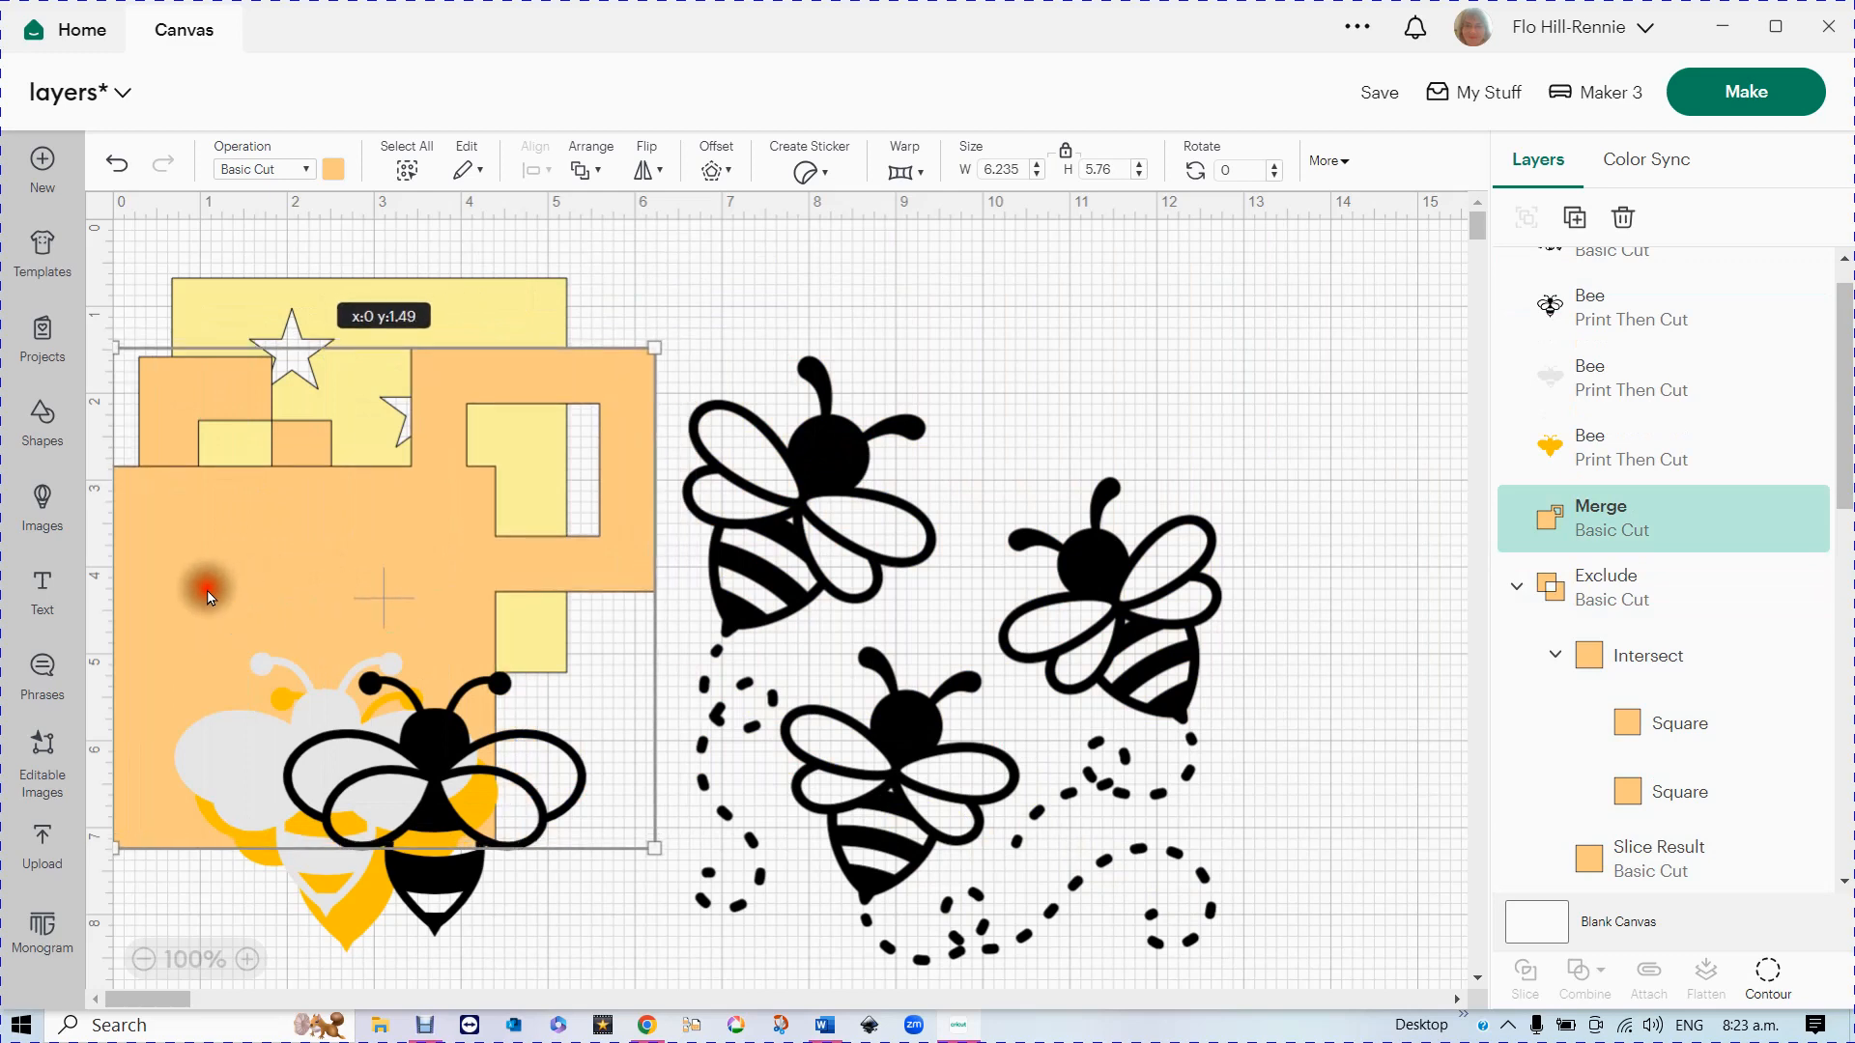
{"action": "left_click_drag", "start_coordinate": [894, 773], "coordinate": [966, 734]}
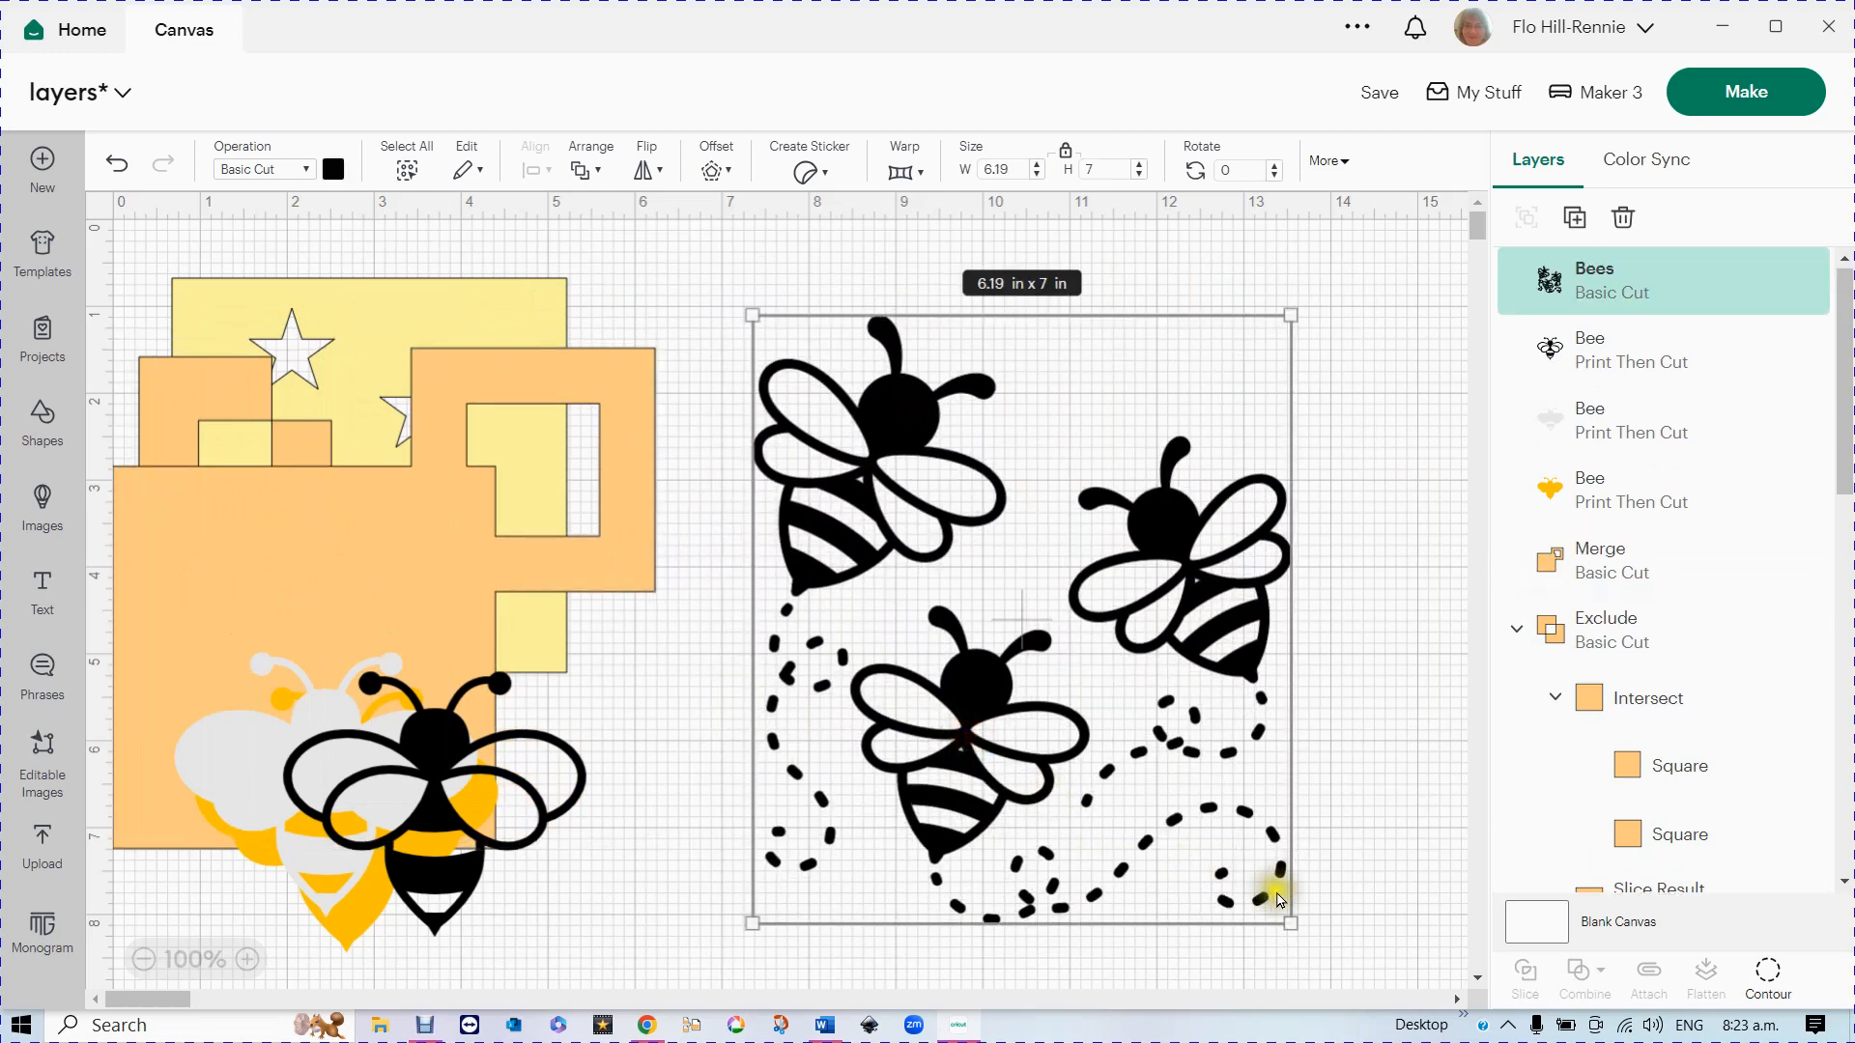
- Hide the four wing contours of the lower bee in the Bees image and return to the canvas
{"action": "left_click", "coordinate": [1767, 982]}
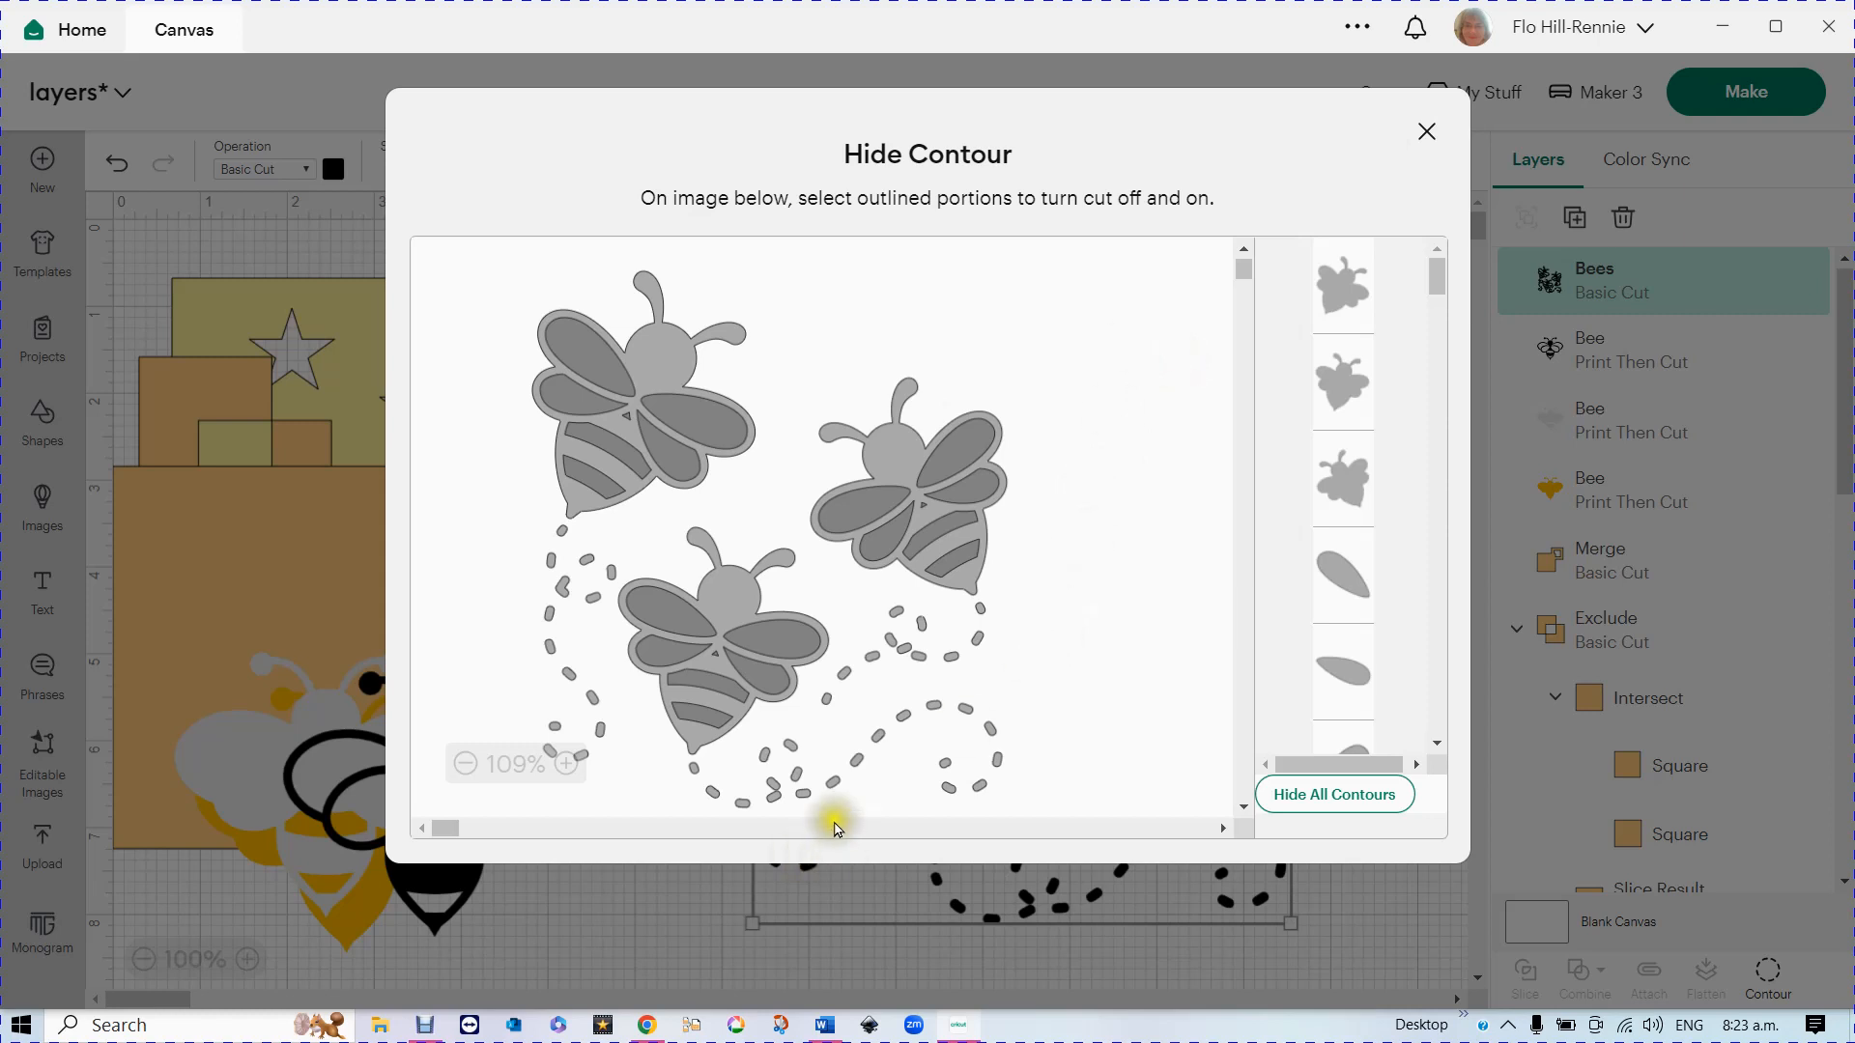
{"action": "left_click", "coordinate": [773, 661]}
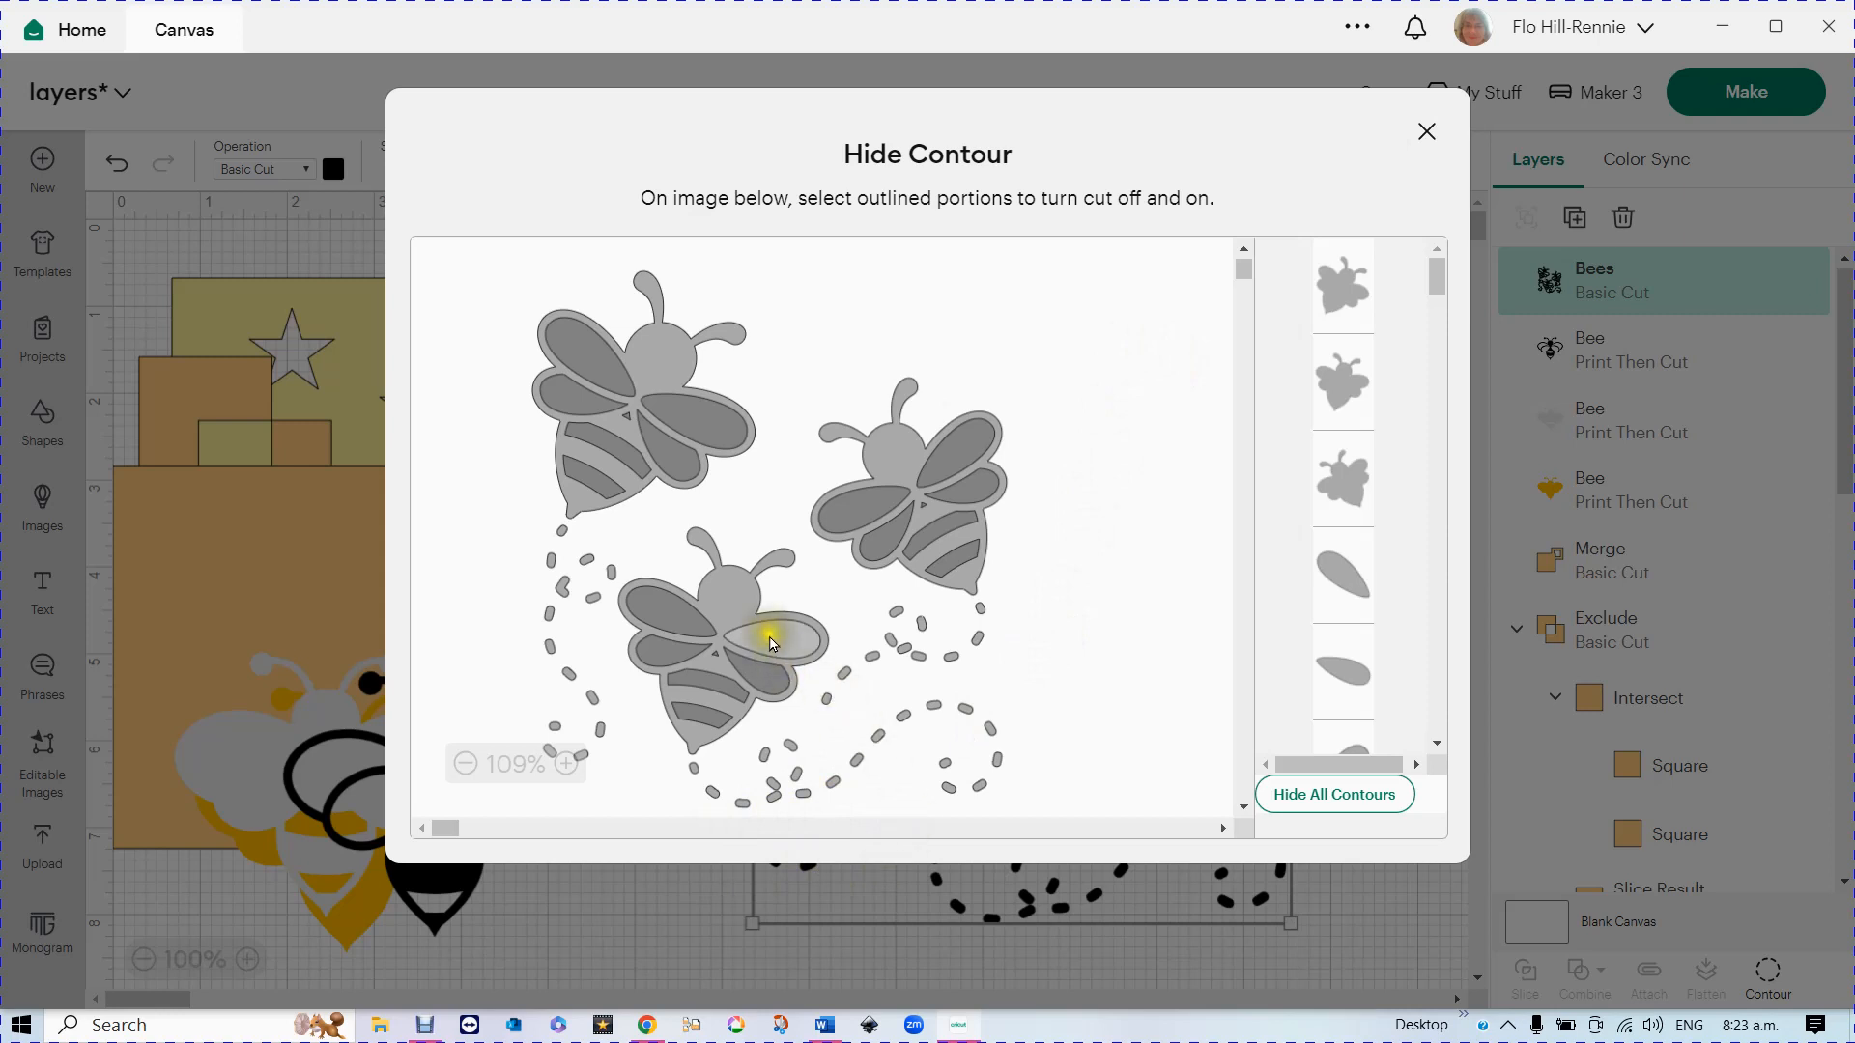
{"action": "left_click", "coordinate": [650, 608]}
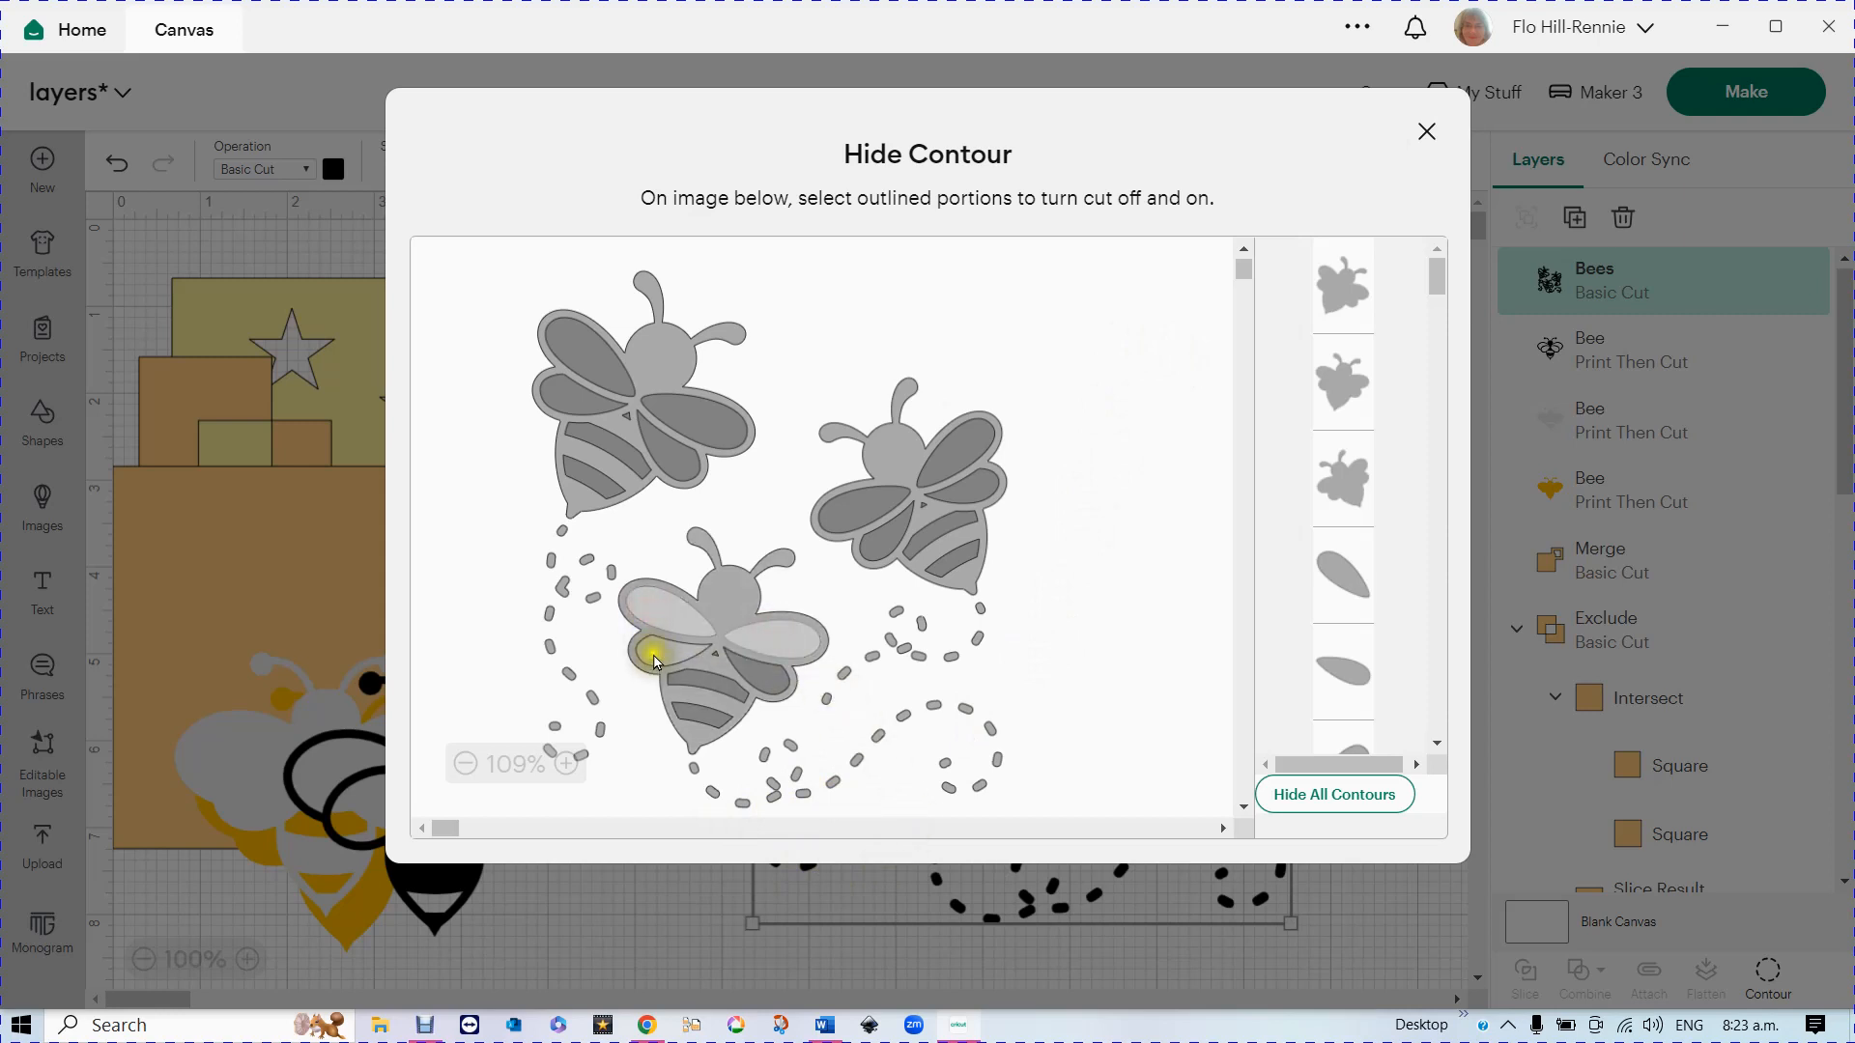
{"action": "left_click", "coordinate": [769, 688]}
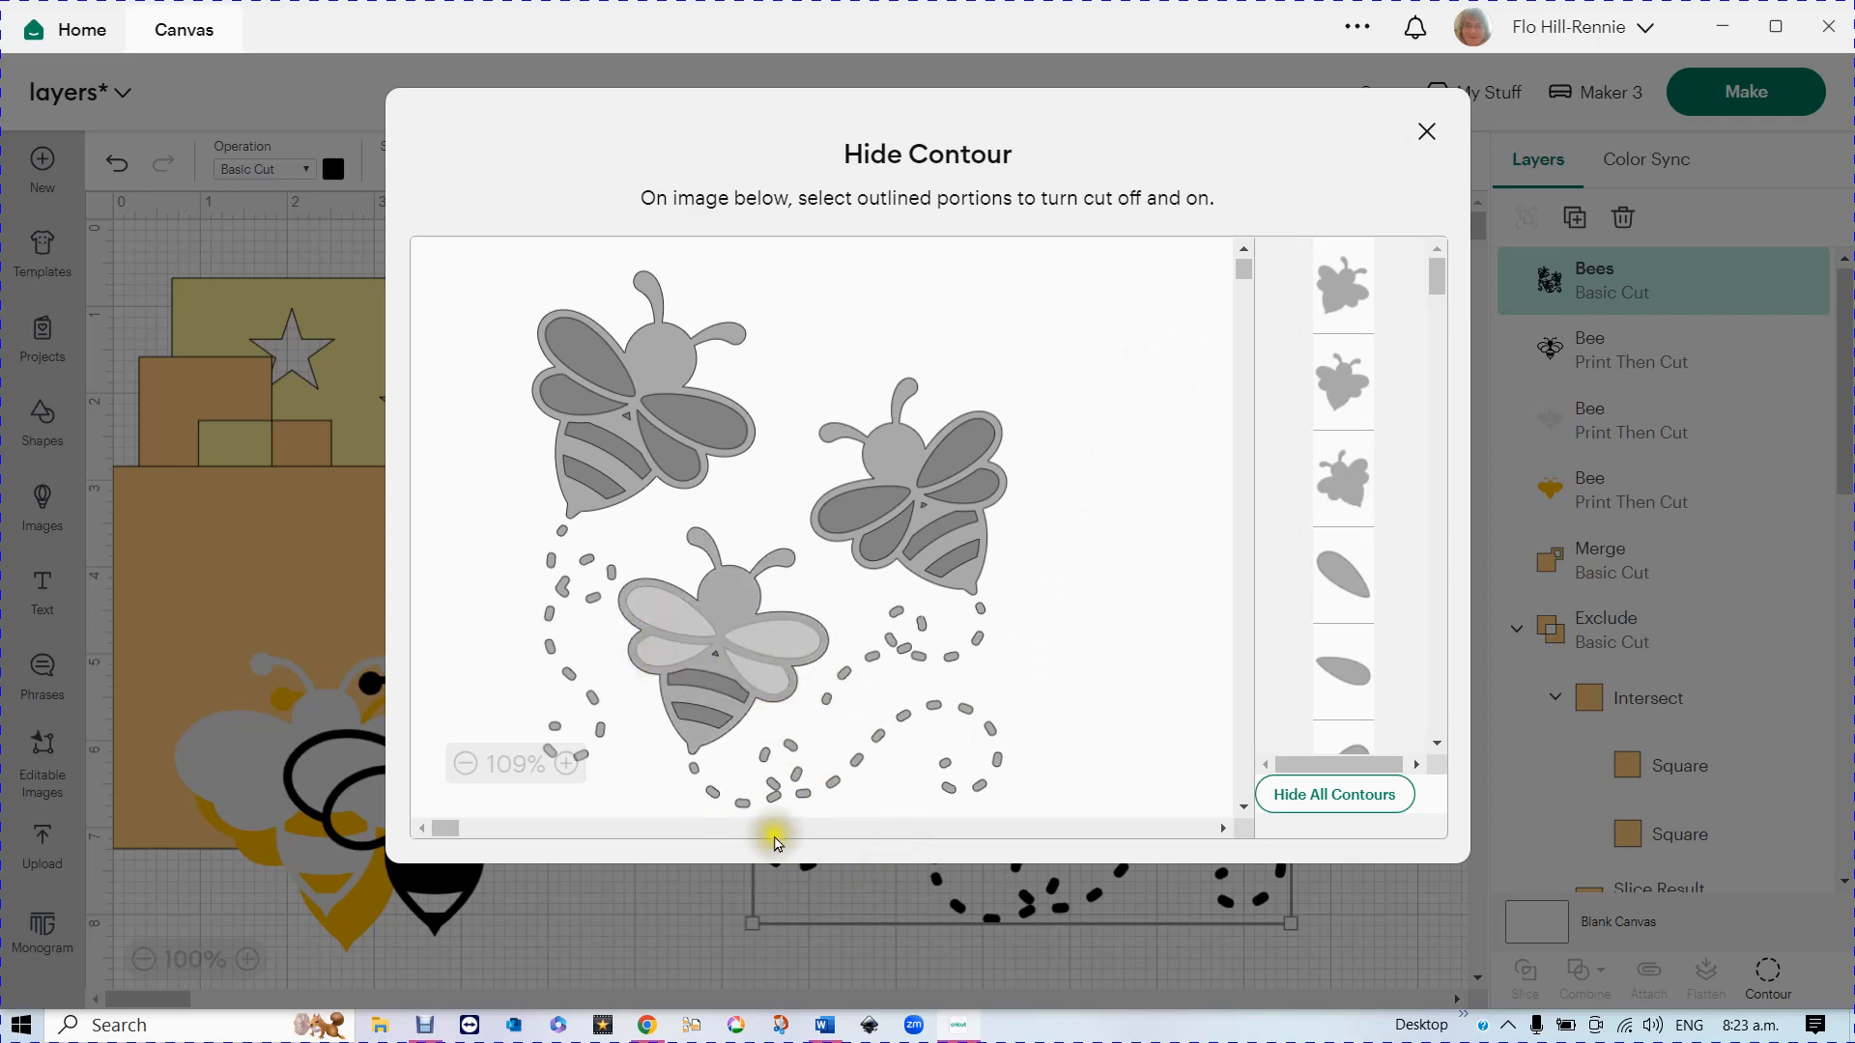
{"action": "mouse_move", "coordinate": [1121, 131]}
{"action": "left_mouse_down"}
{"action": "mouse_move", "coordinate": [1007, 126]}
{"action": "mouse_move", "coordinate": [1155, 136]}
{"action": "left_mouse_up"}
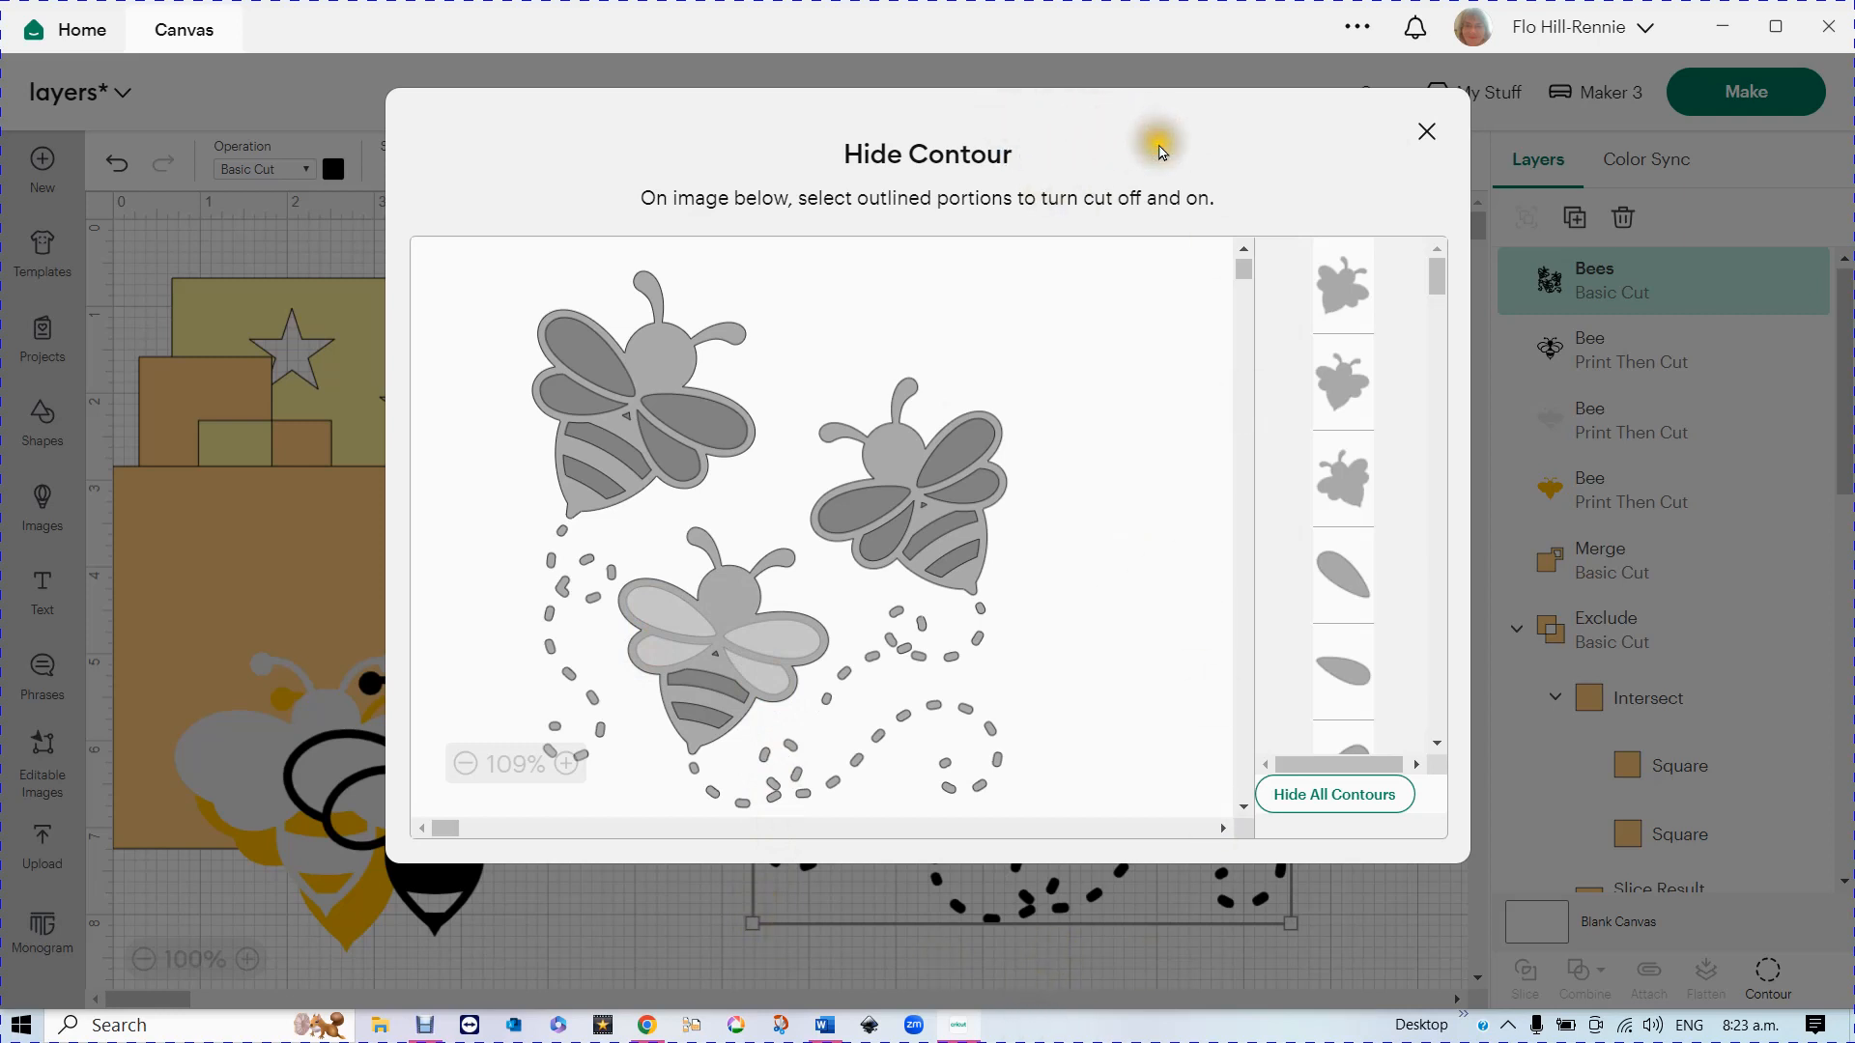
{"action": "left_click", "coordinate": [1343, 478]}
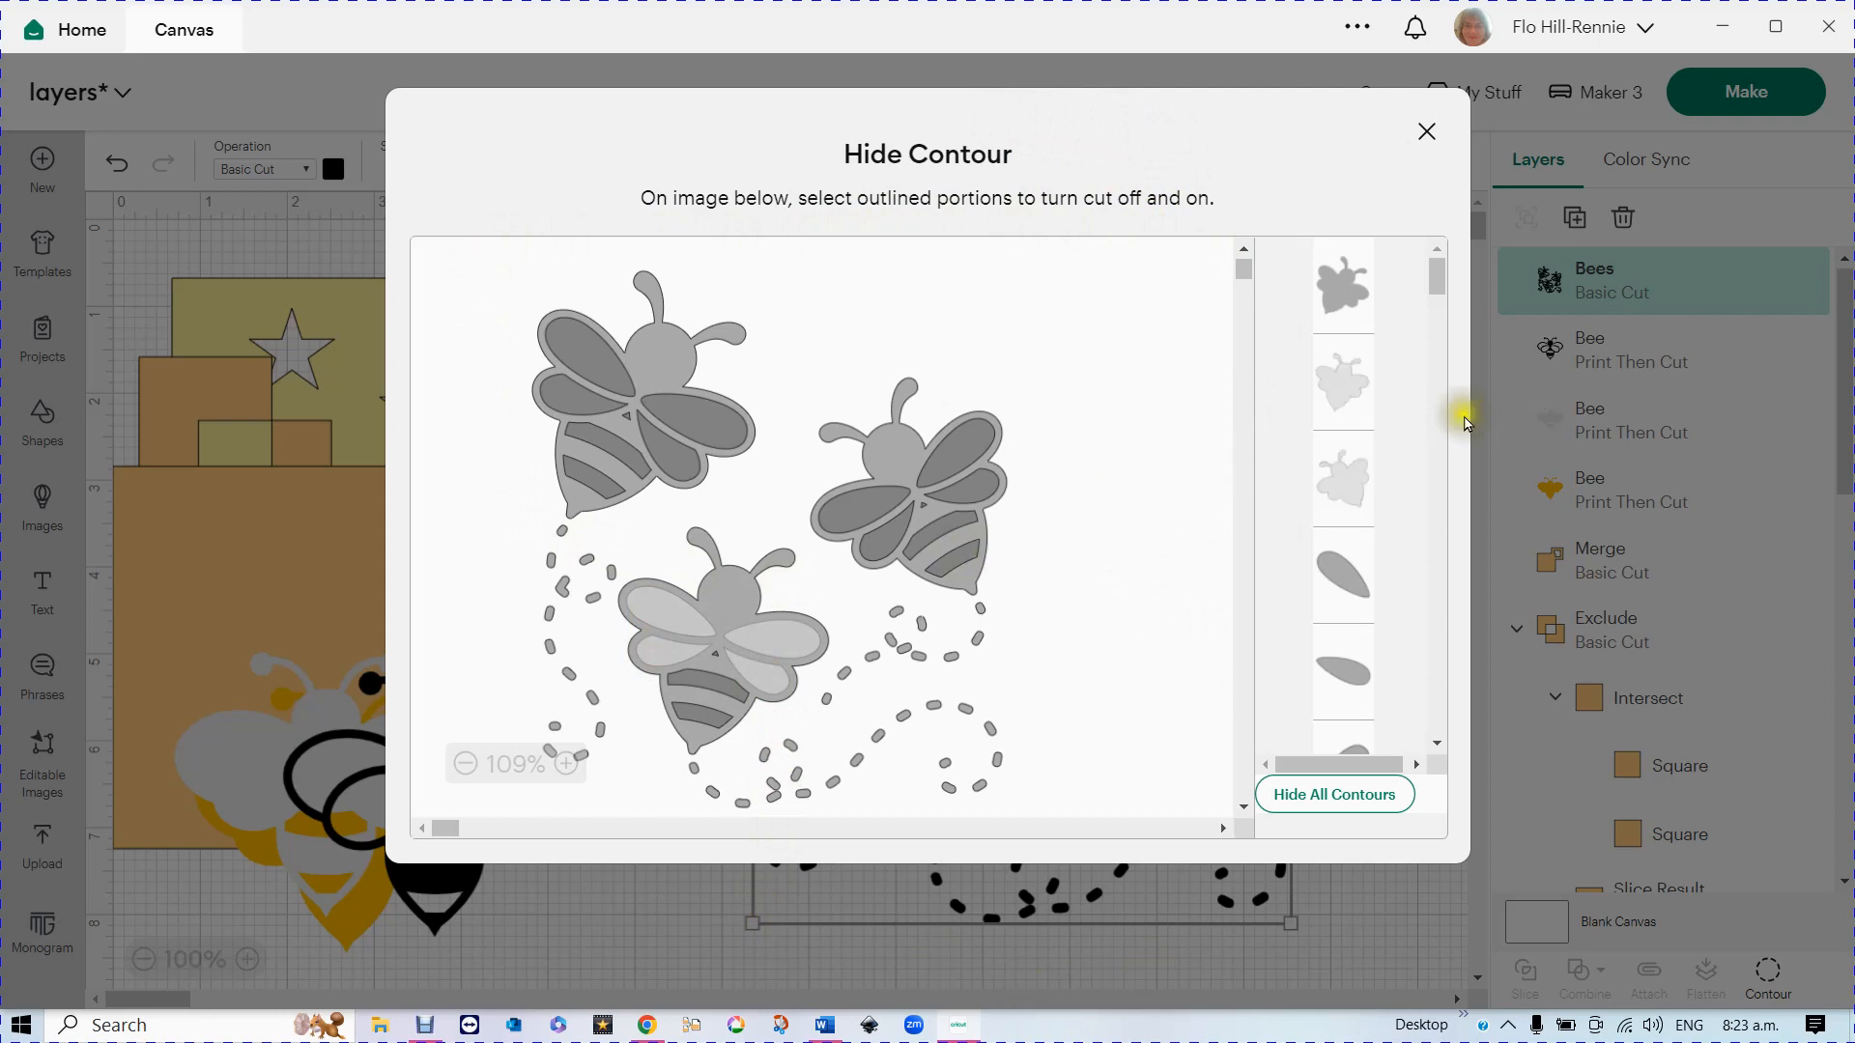
{"action": "left_click", "coordinate": [1360, 512]}
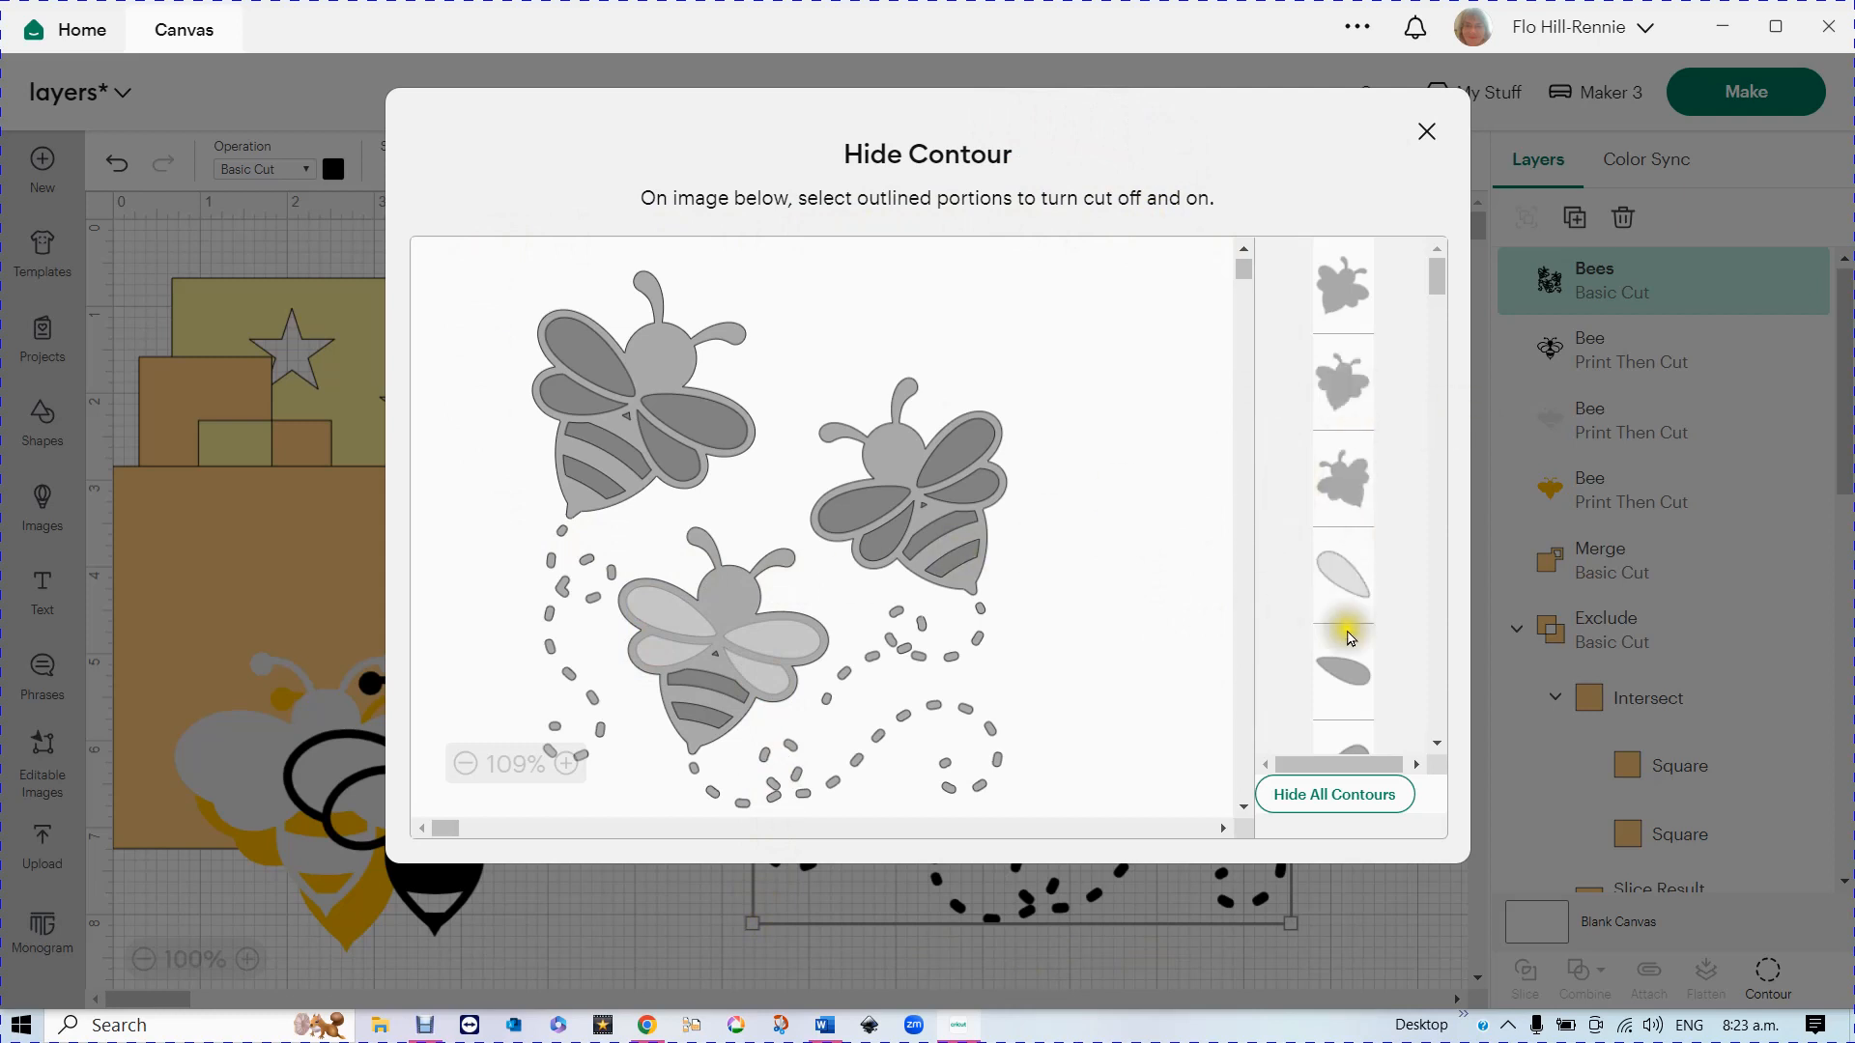
{"action": "left_click", "coordinate": [1115, 925]}
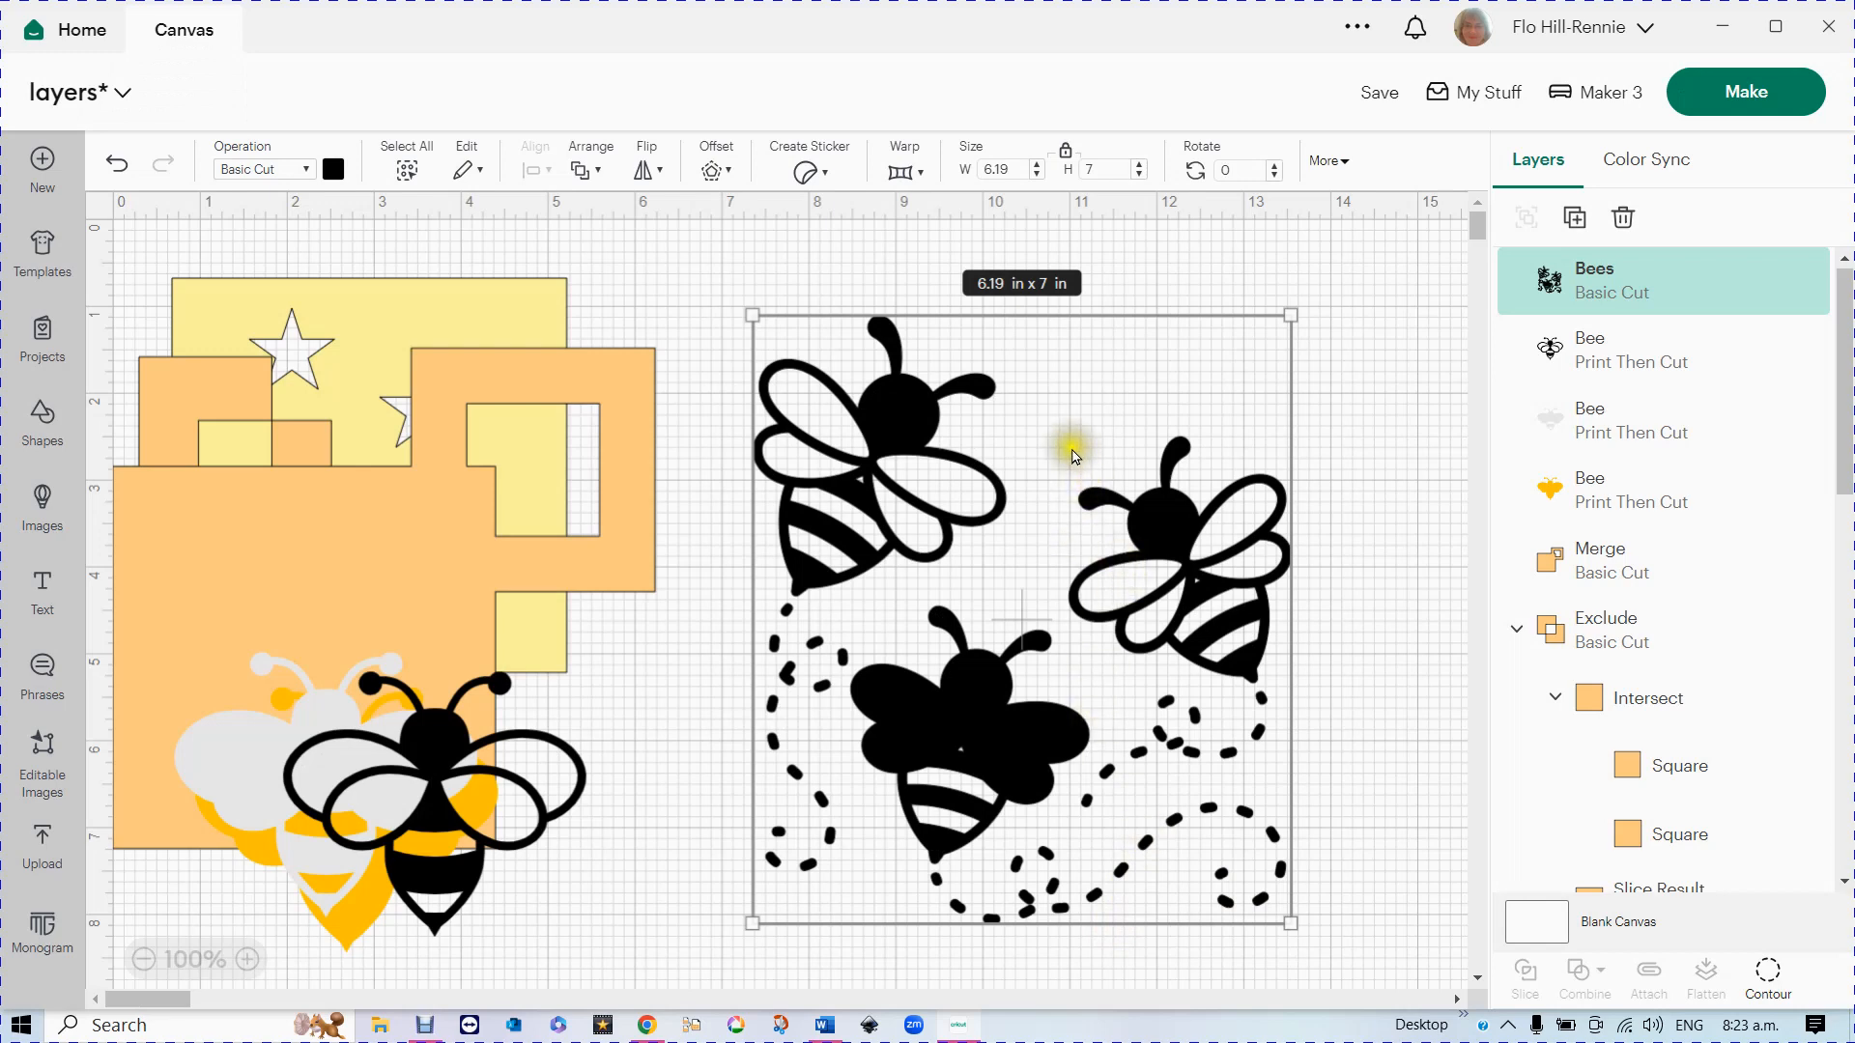
- Delete the overlapping squares, merged shape and single bee's layers, and move the Bees image into the space they occupied
{"action": "left_click_drag", "start_coordinate": [1074, 455], "coordinate": [1157, 487]}
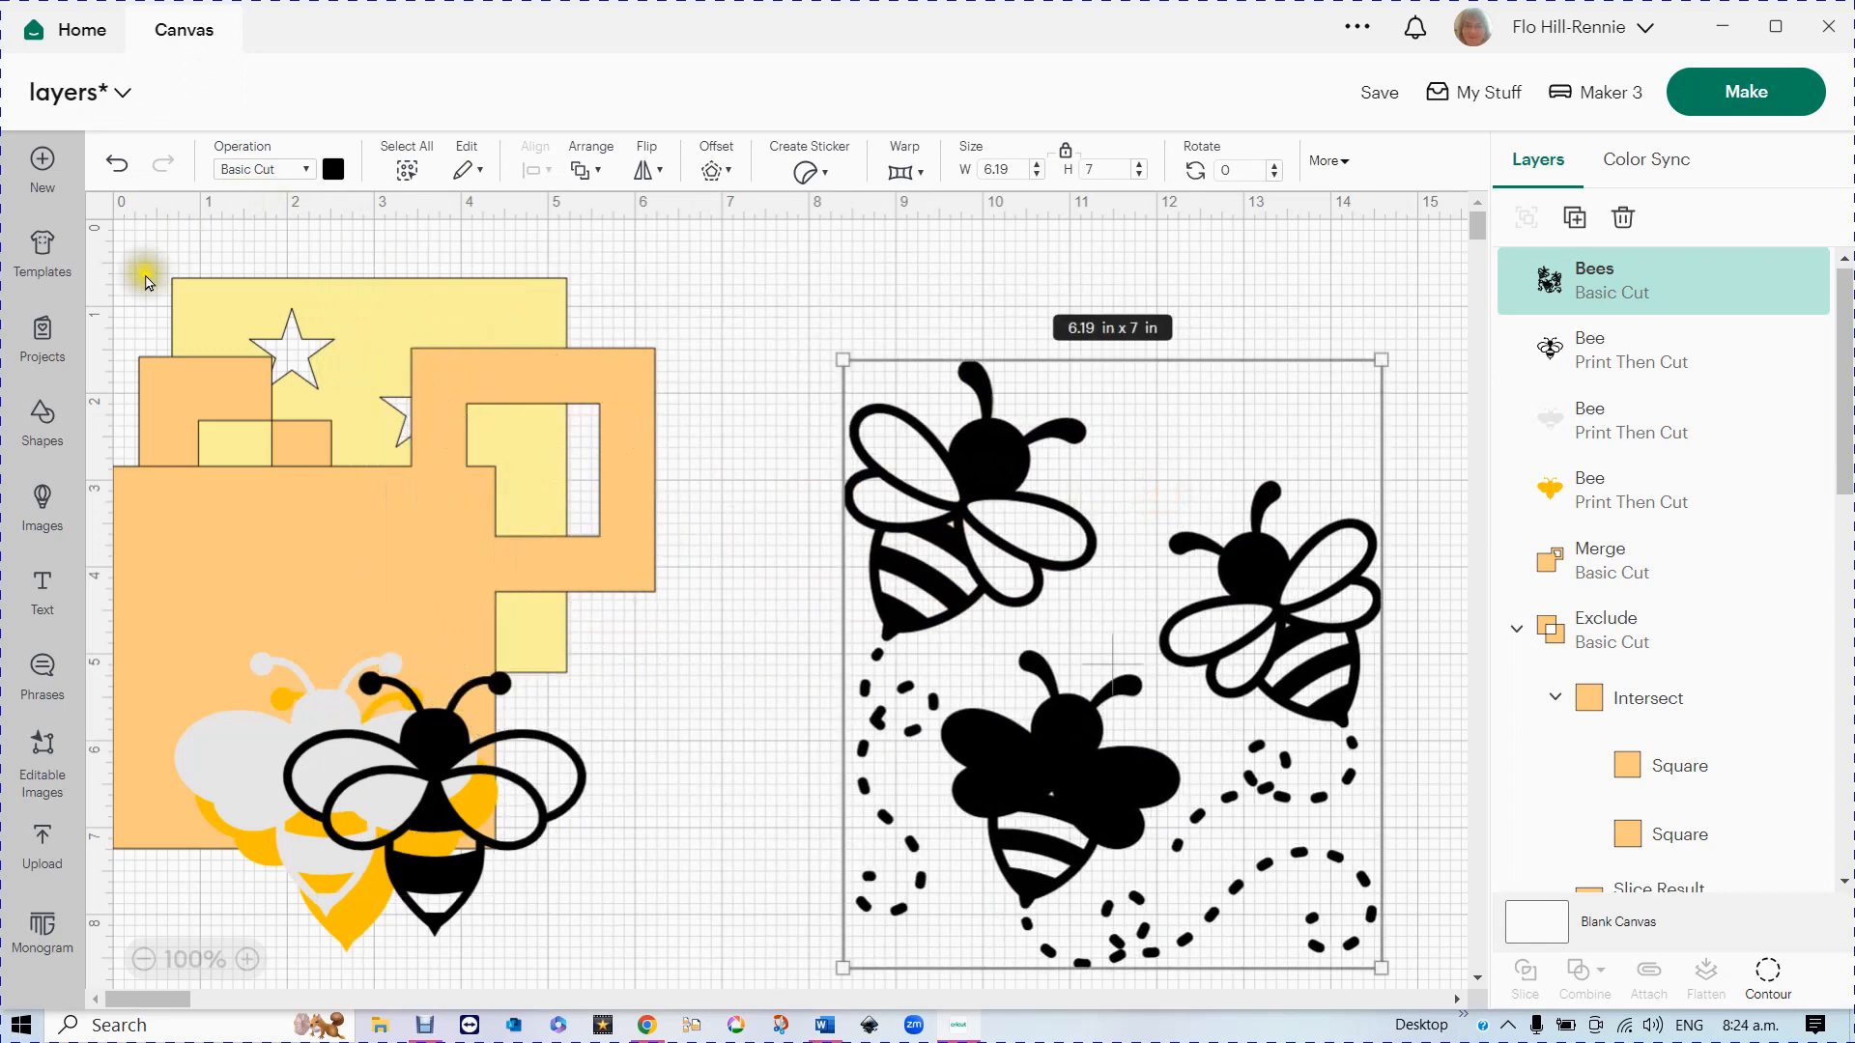
{"action": "left_click_drag", "start_coordinate": [126, 242], "coordinate": [637, 989]}
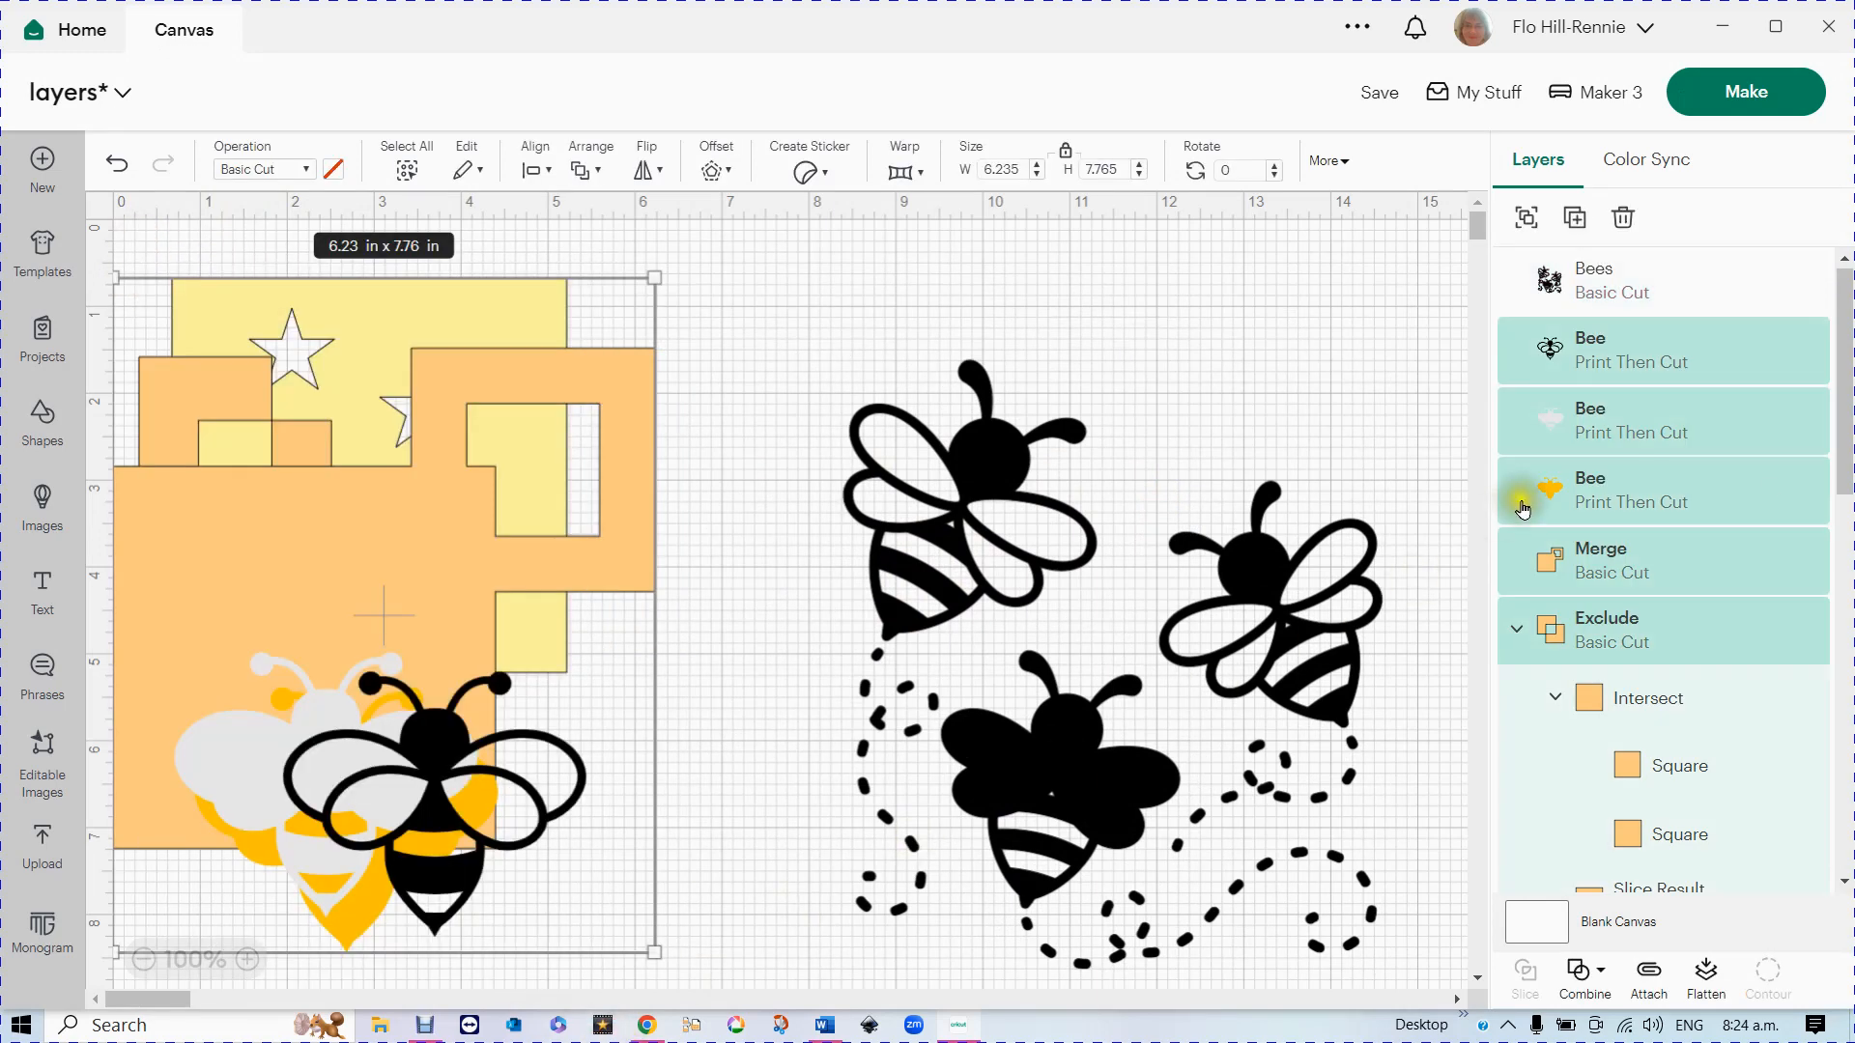
{"action": "left_click", "coordinate": [1620, 222]}
{"action": "left_click_drag", "start_coordinate": [994, 518], "coordinate": [254, 481]}
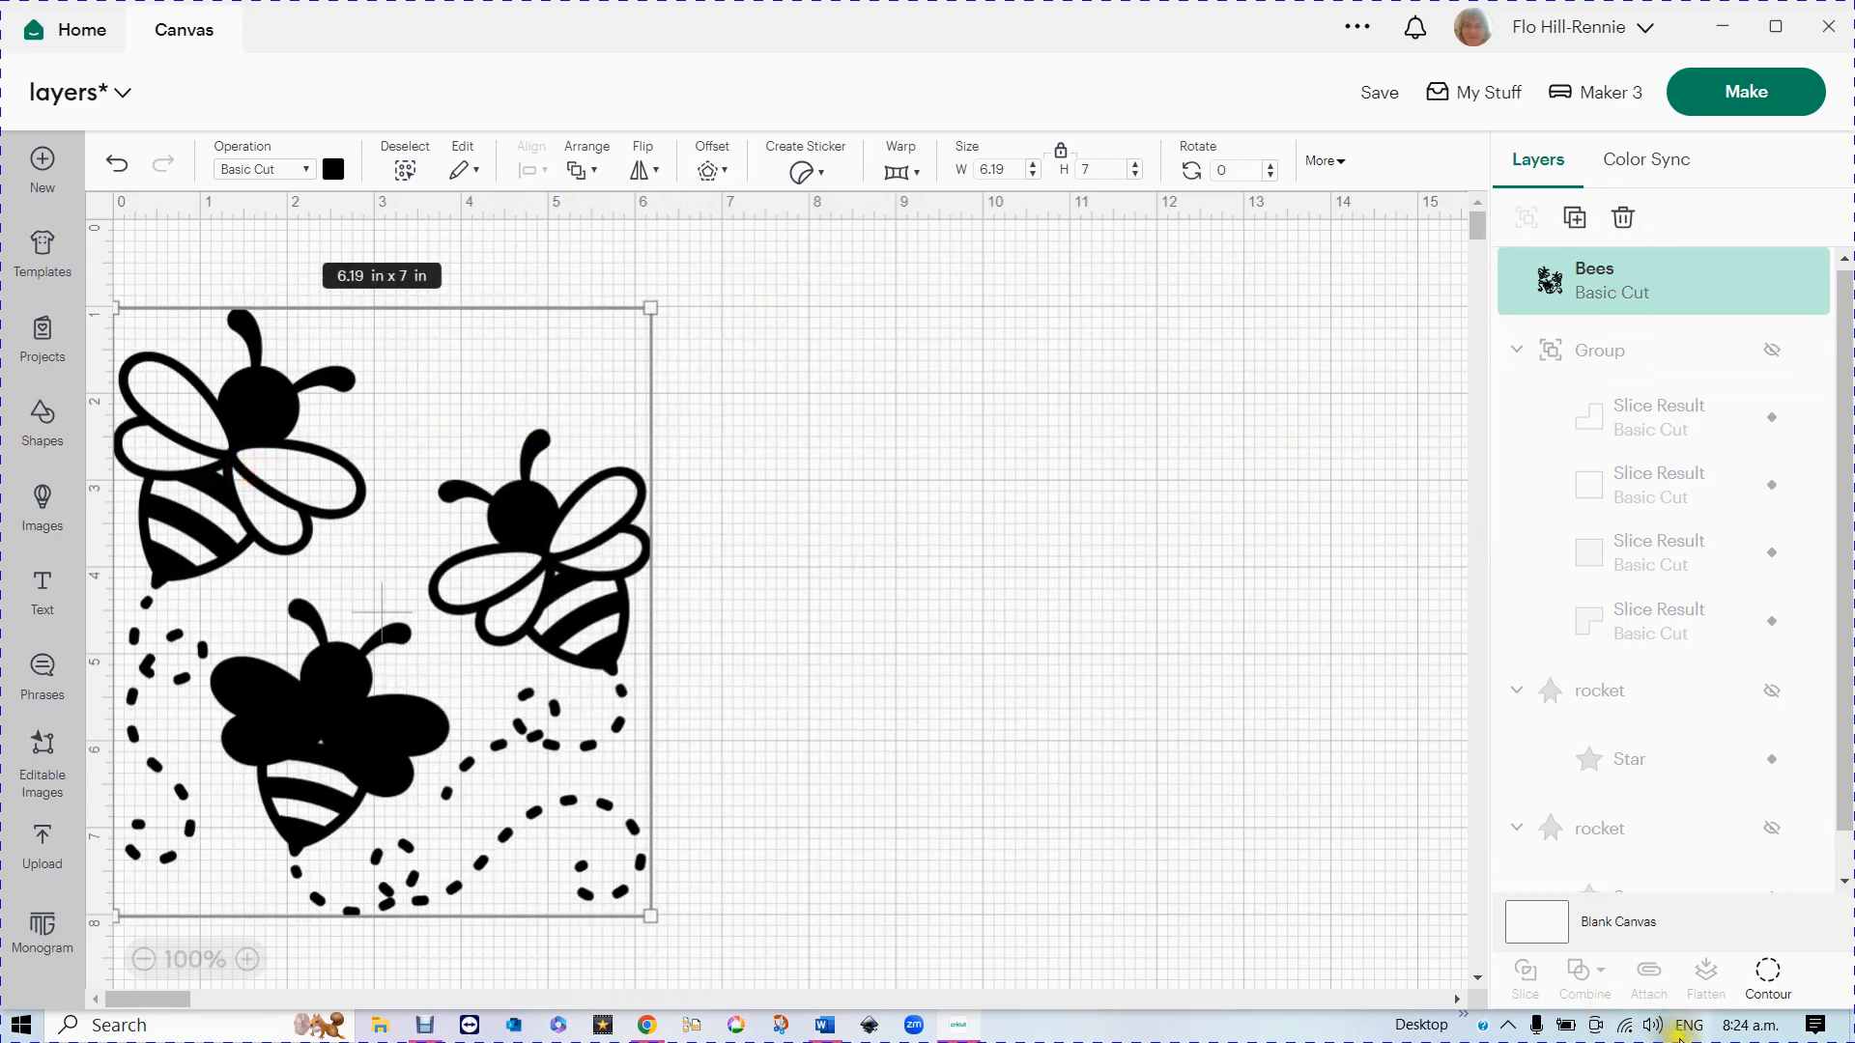
- Hide the contours of the lower bee's body stripes and of the right-hand bee's large near wing
{"action": "left_click", "coordinate": [1773, 974]}
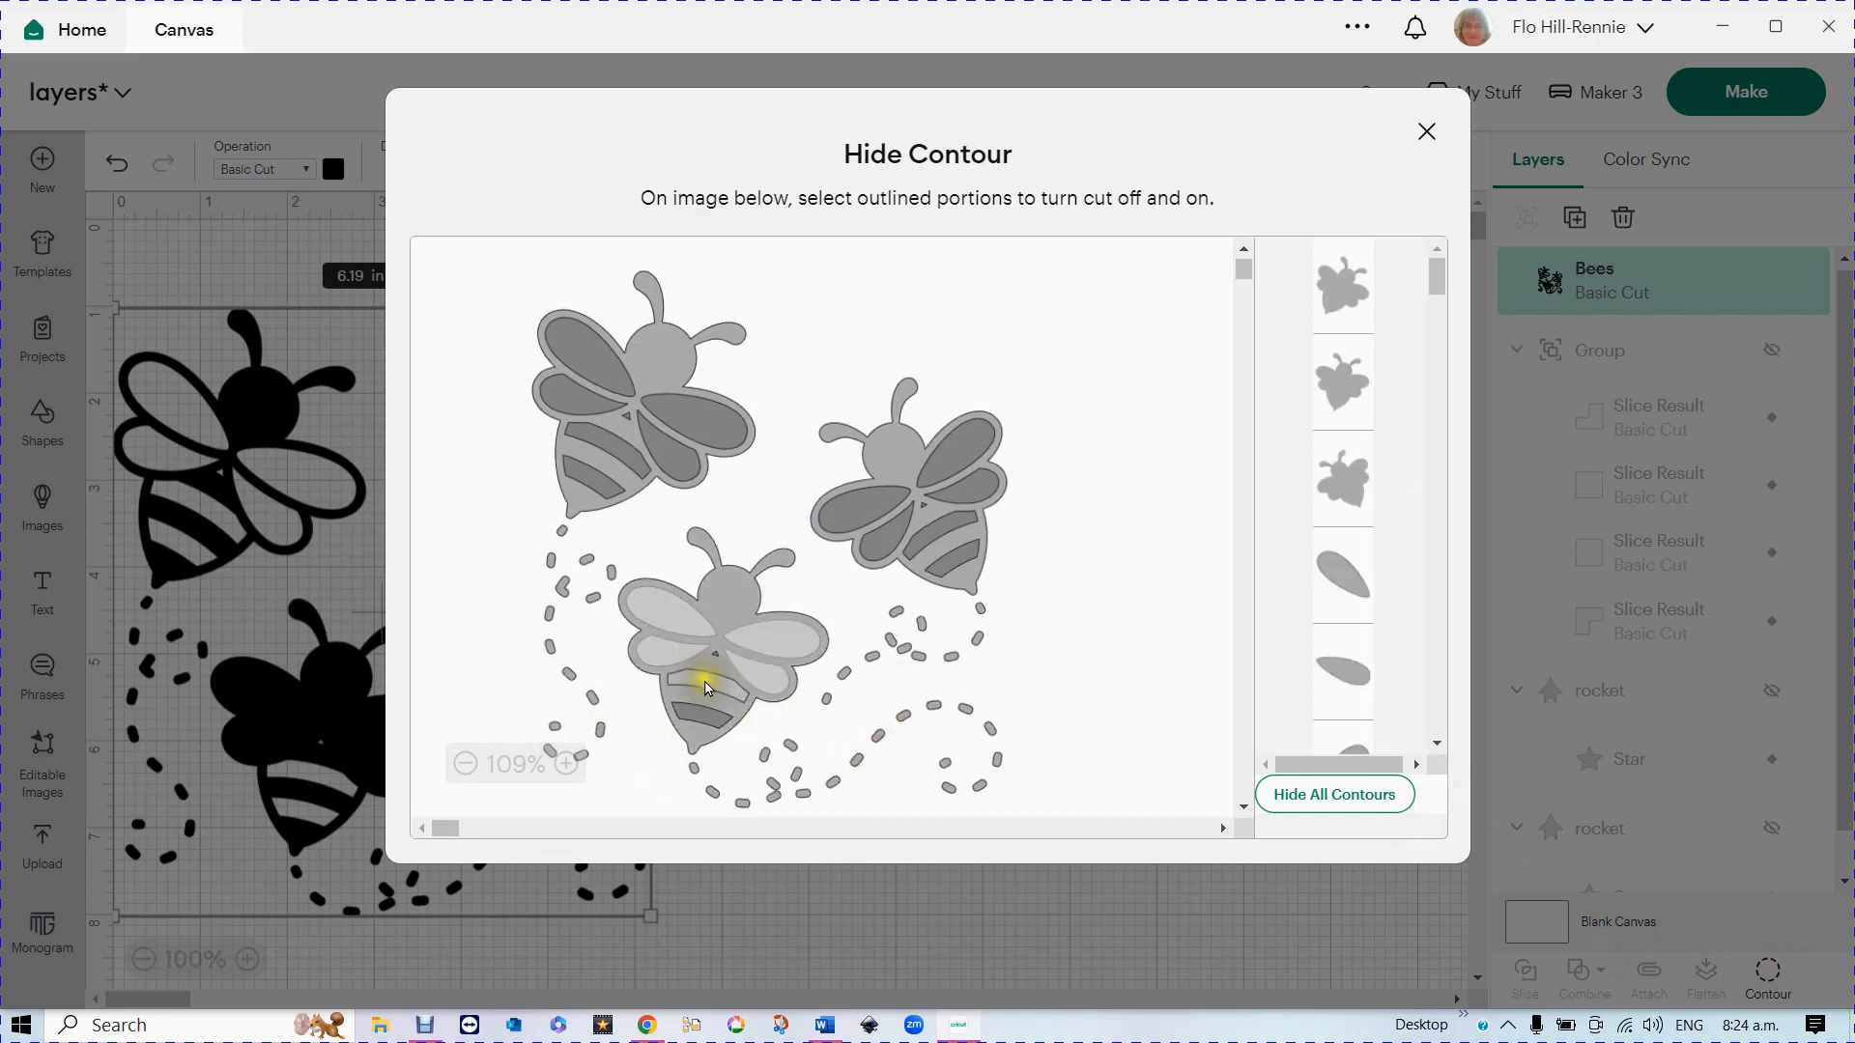
{"action": "left_click", "coordinate": [706, 689]}
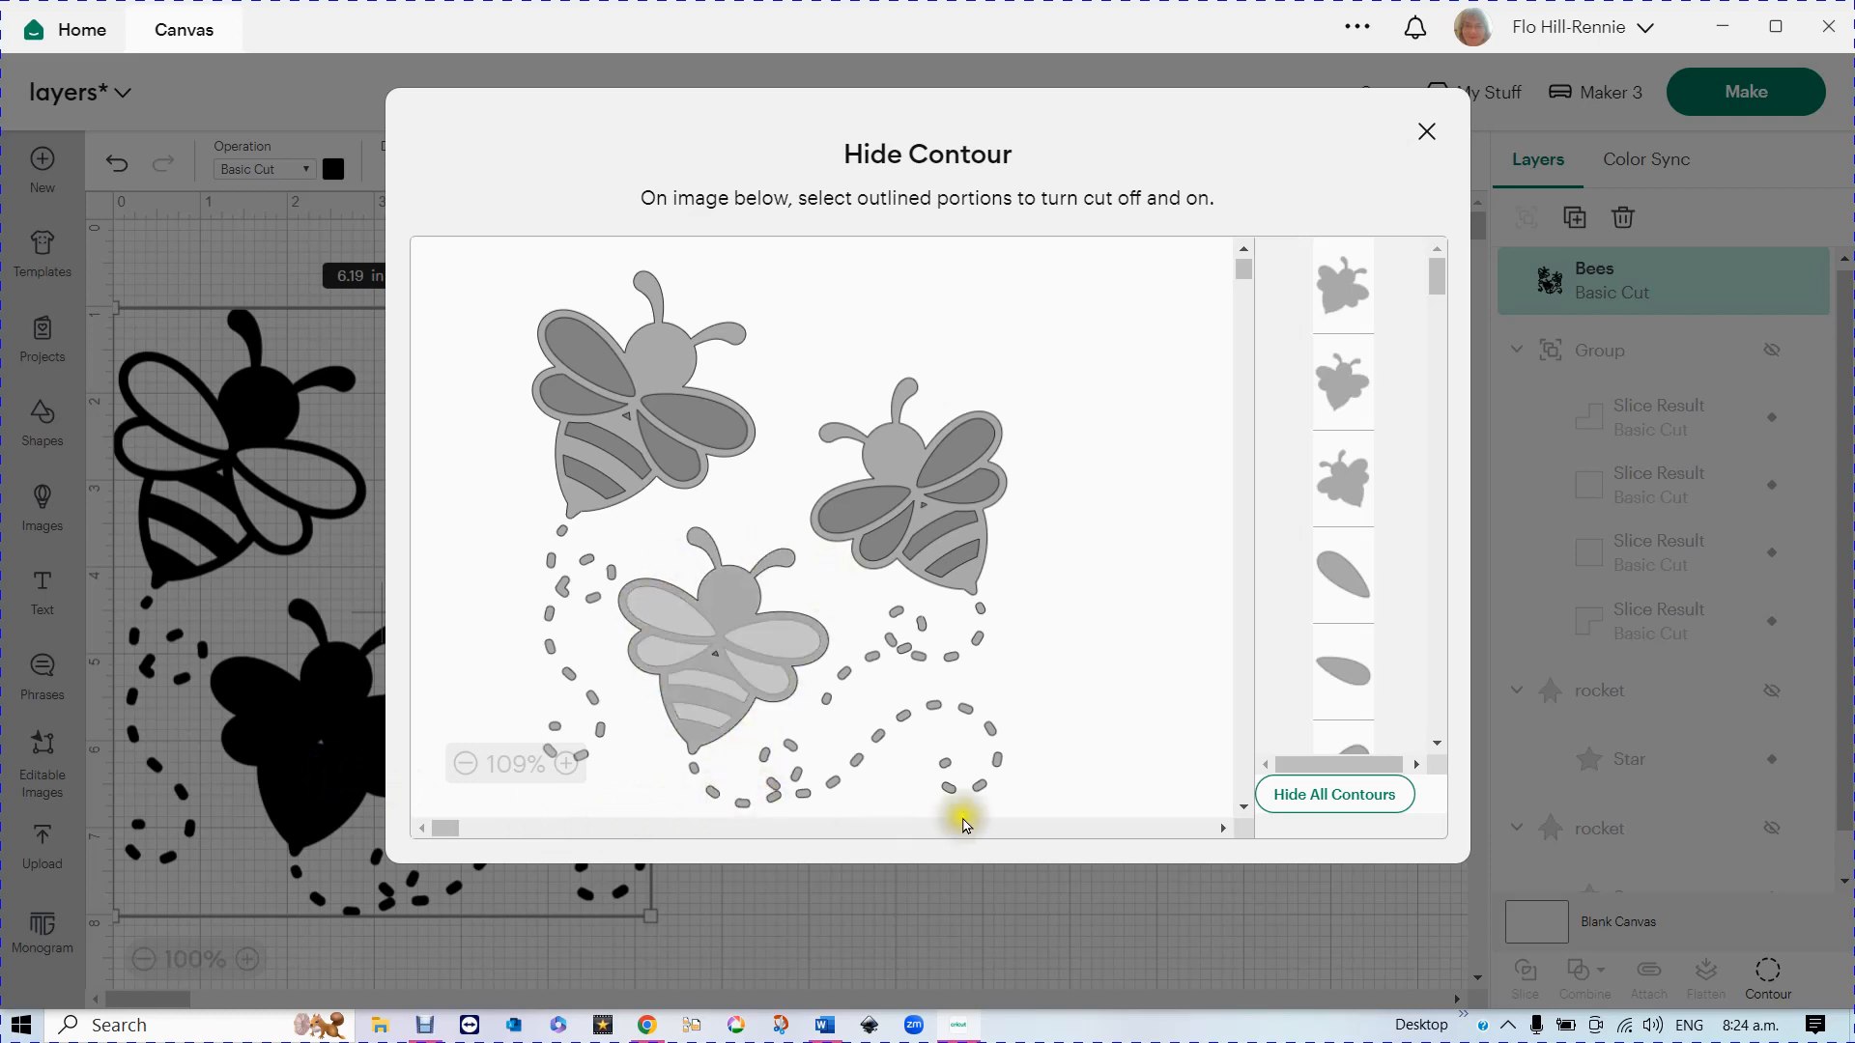
{"action": "scroll", "coordinate": [1448, 565], "scroll_direction": "down", "scroll_amount": 5}
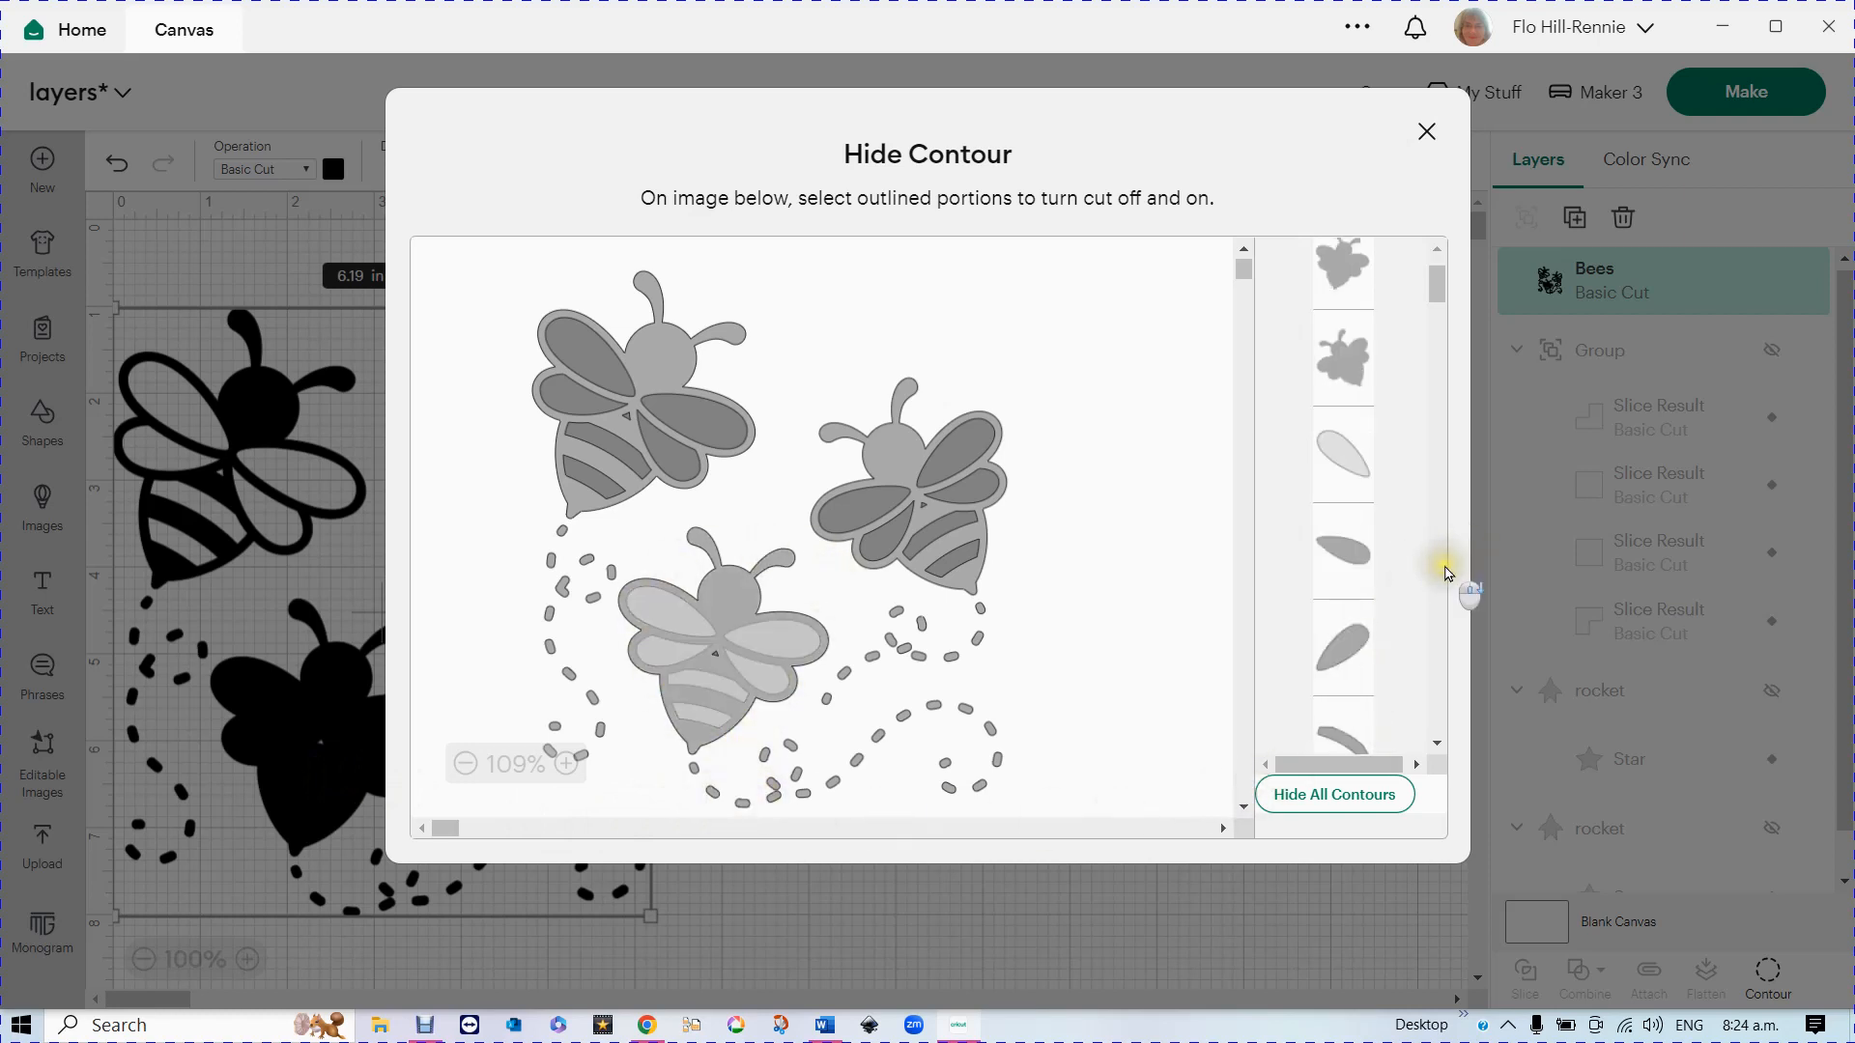
{"action": "left_click", "coordinate": [1317, 380]}
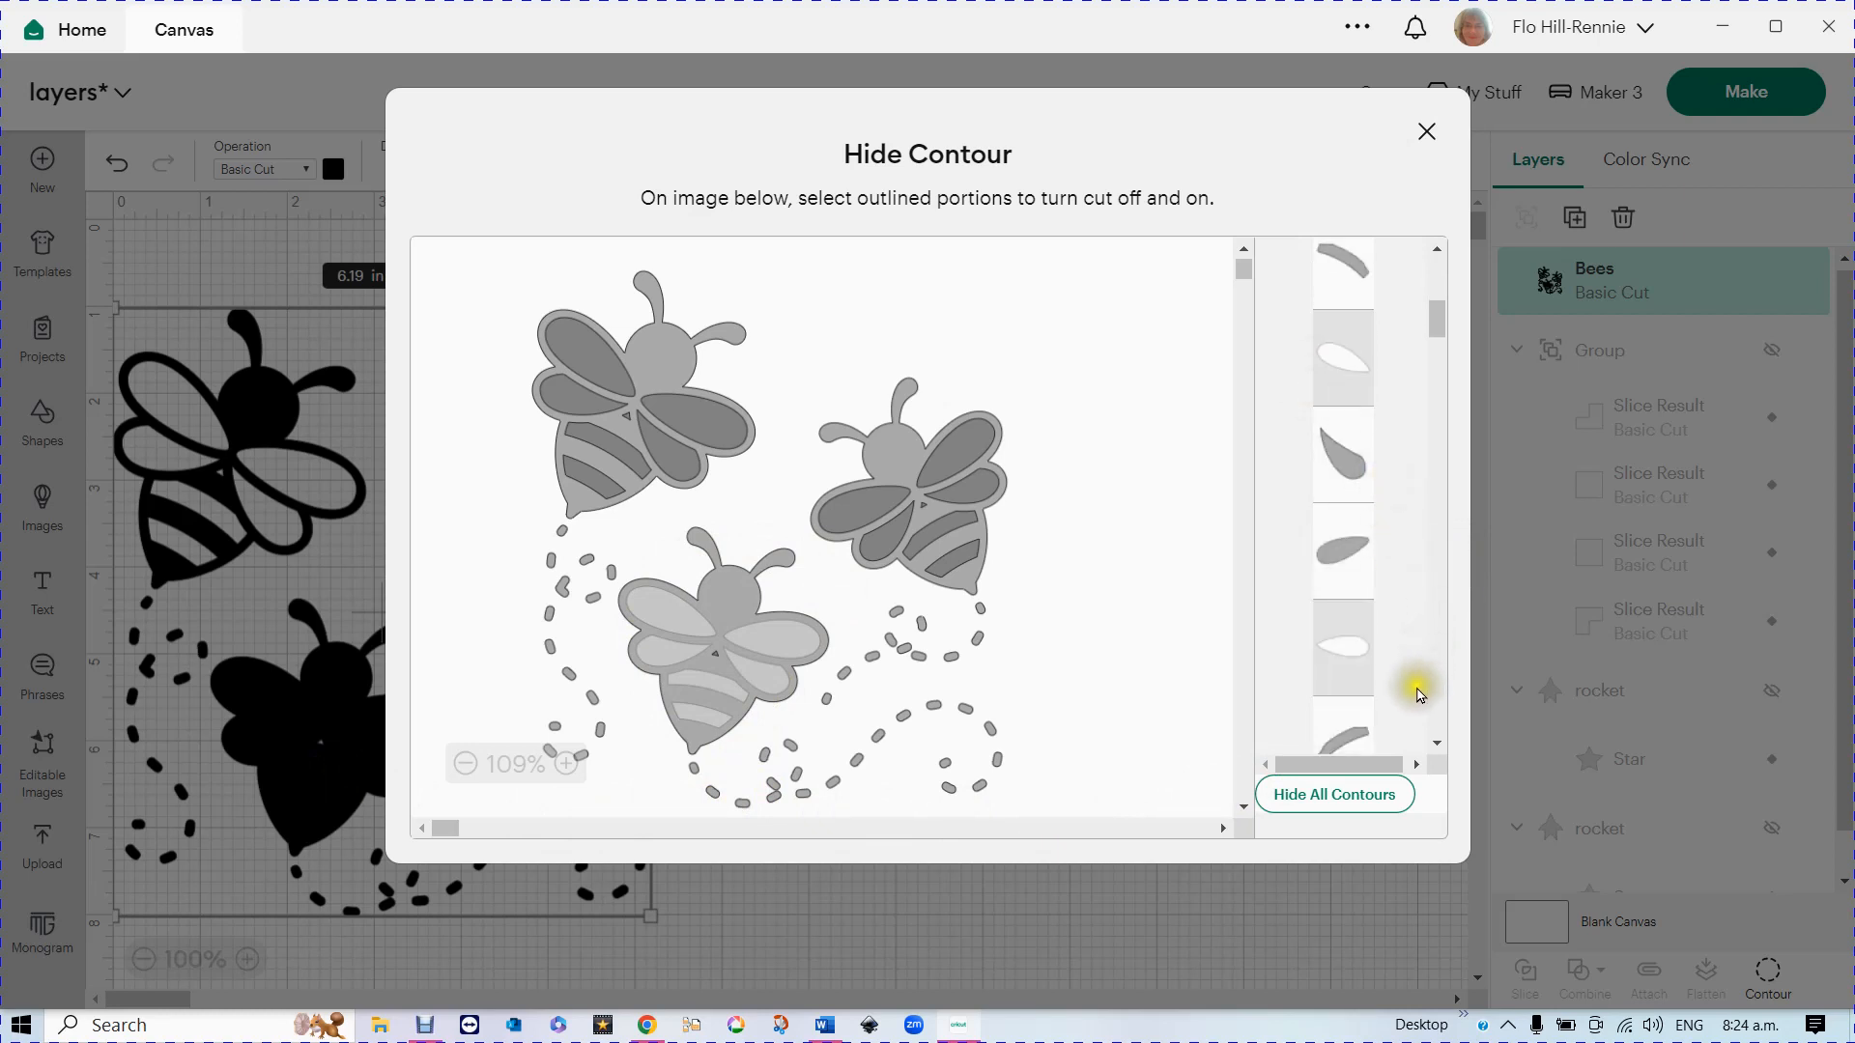
{"action": "left_click", "coordinate": [1342, 554]}
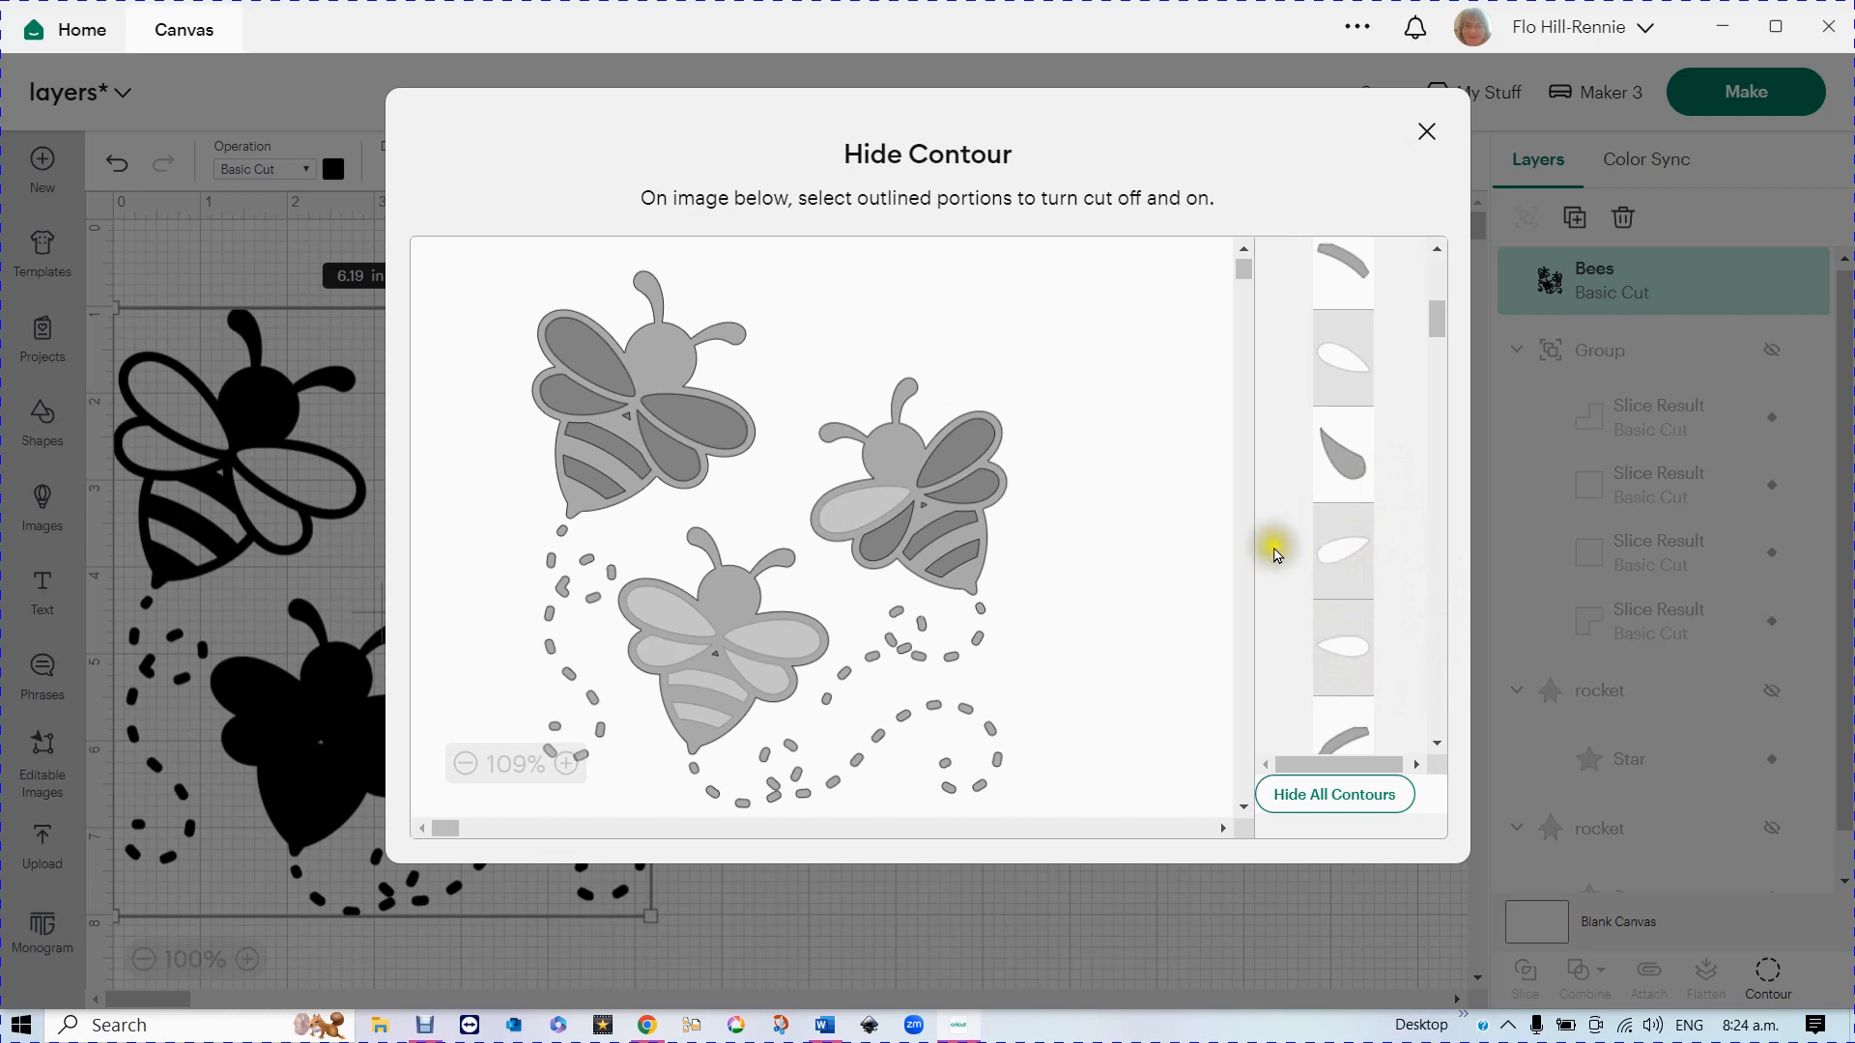
{"action": "left_click", "coordinate": [1331, 564]}
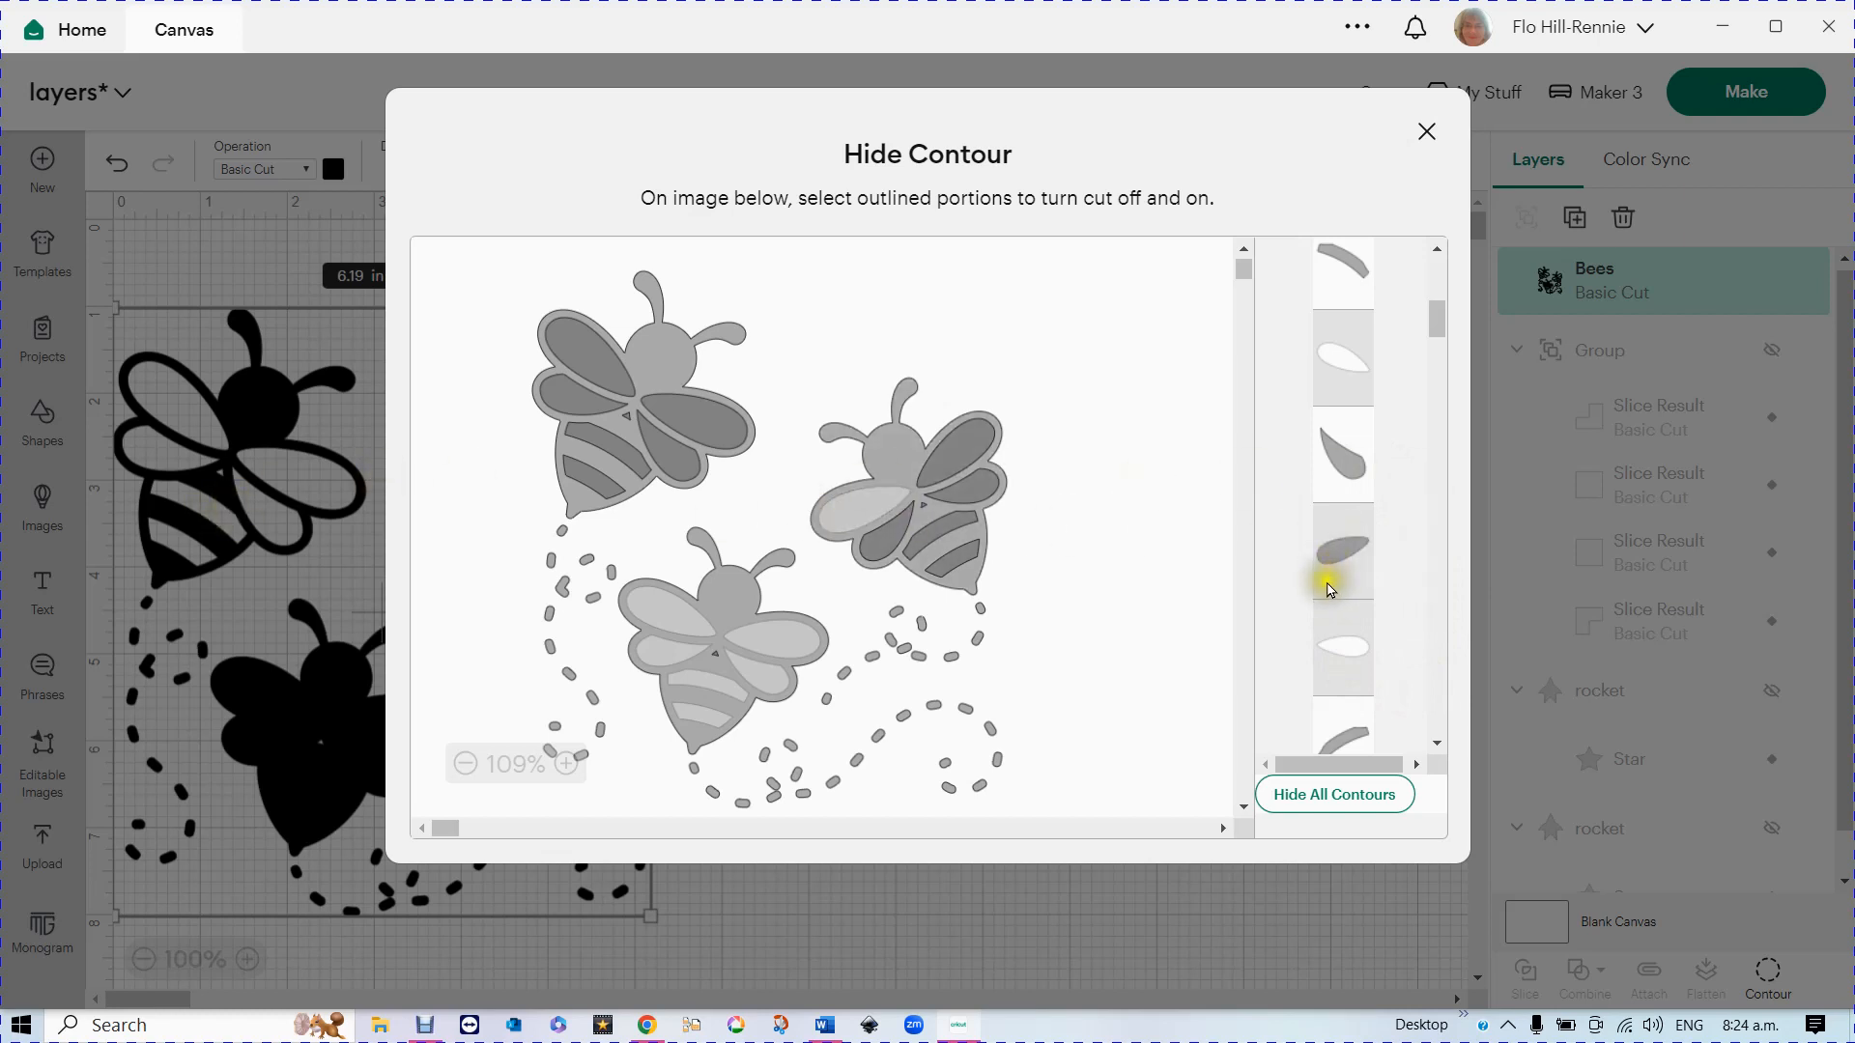
- Turn the upper-left bee's large upper wing contour off and on again while looking through the contour list
{"action": "scroll", "coordinate": [616, 378], "scroll_direction": "down", "scroll_amount": 2}
{"action": "scroll", "coordinate": [667, 527], "scroll_direction": "up", "scroll_amount": 3}
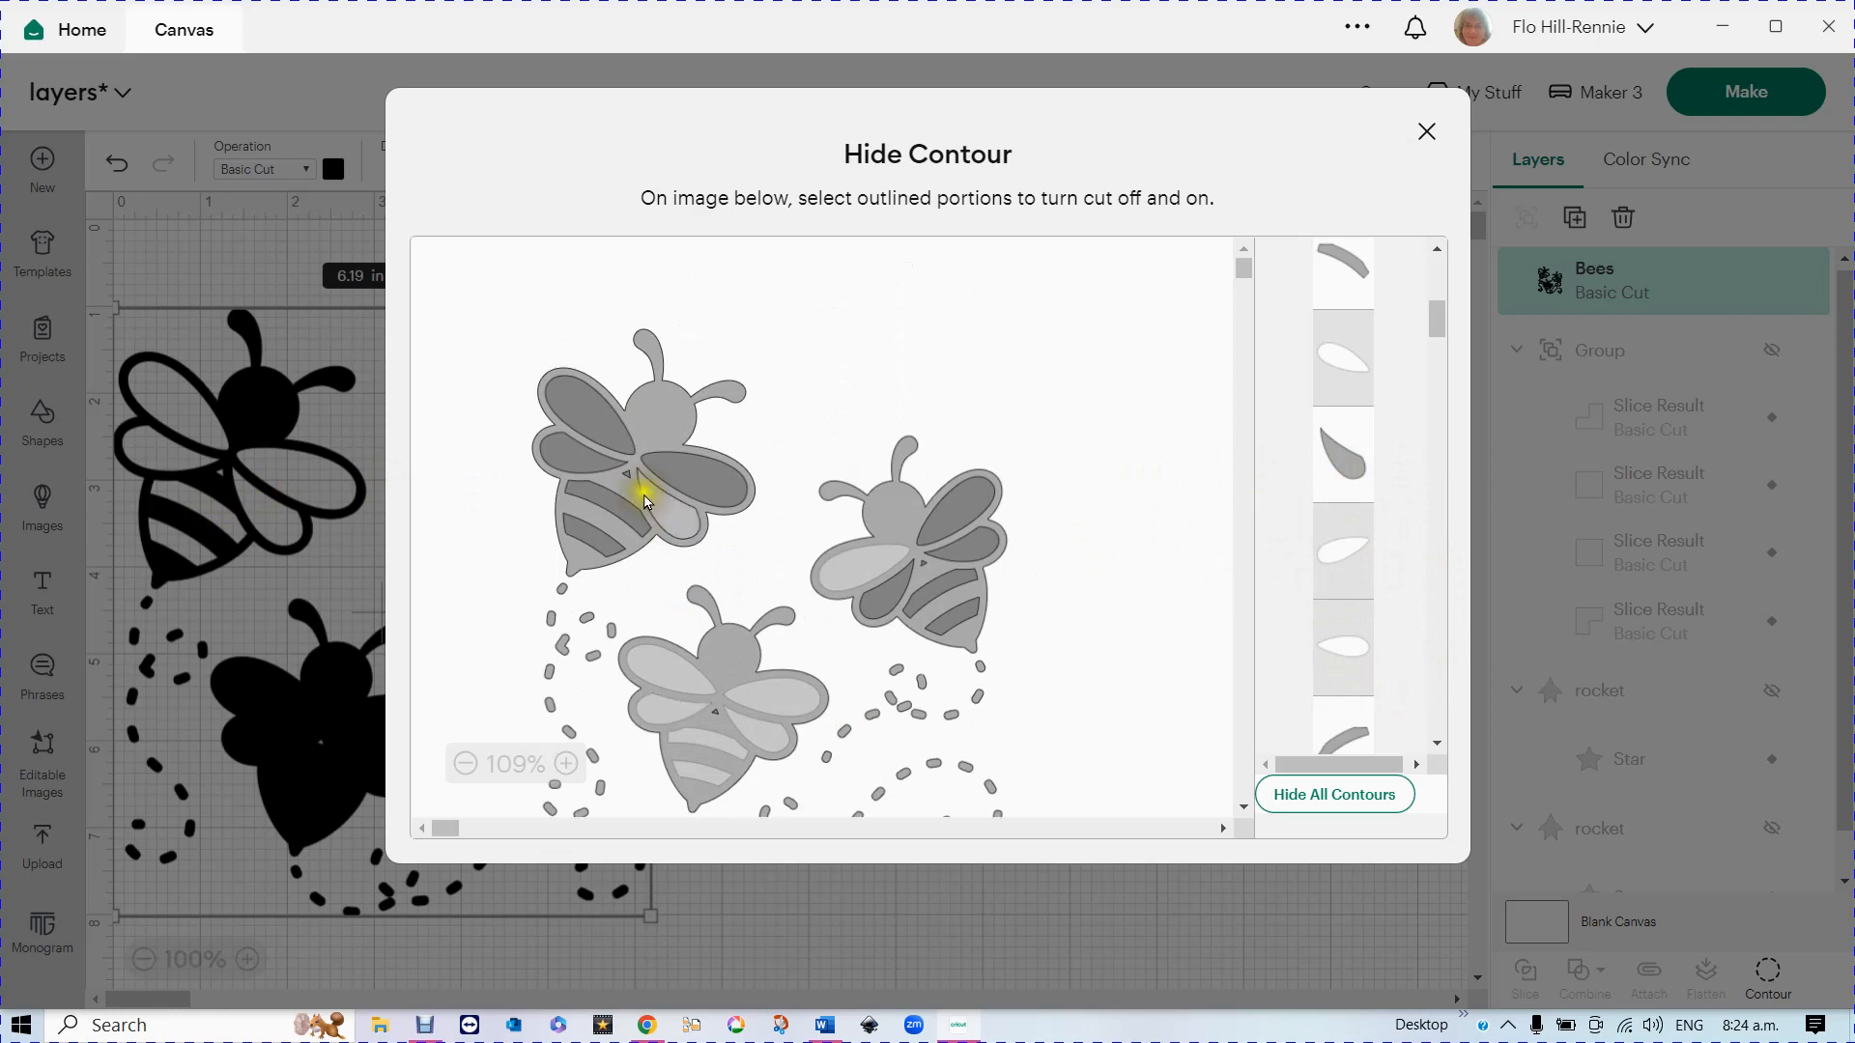
{"action": "left_click", "coordinate": [573, 403]}
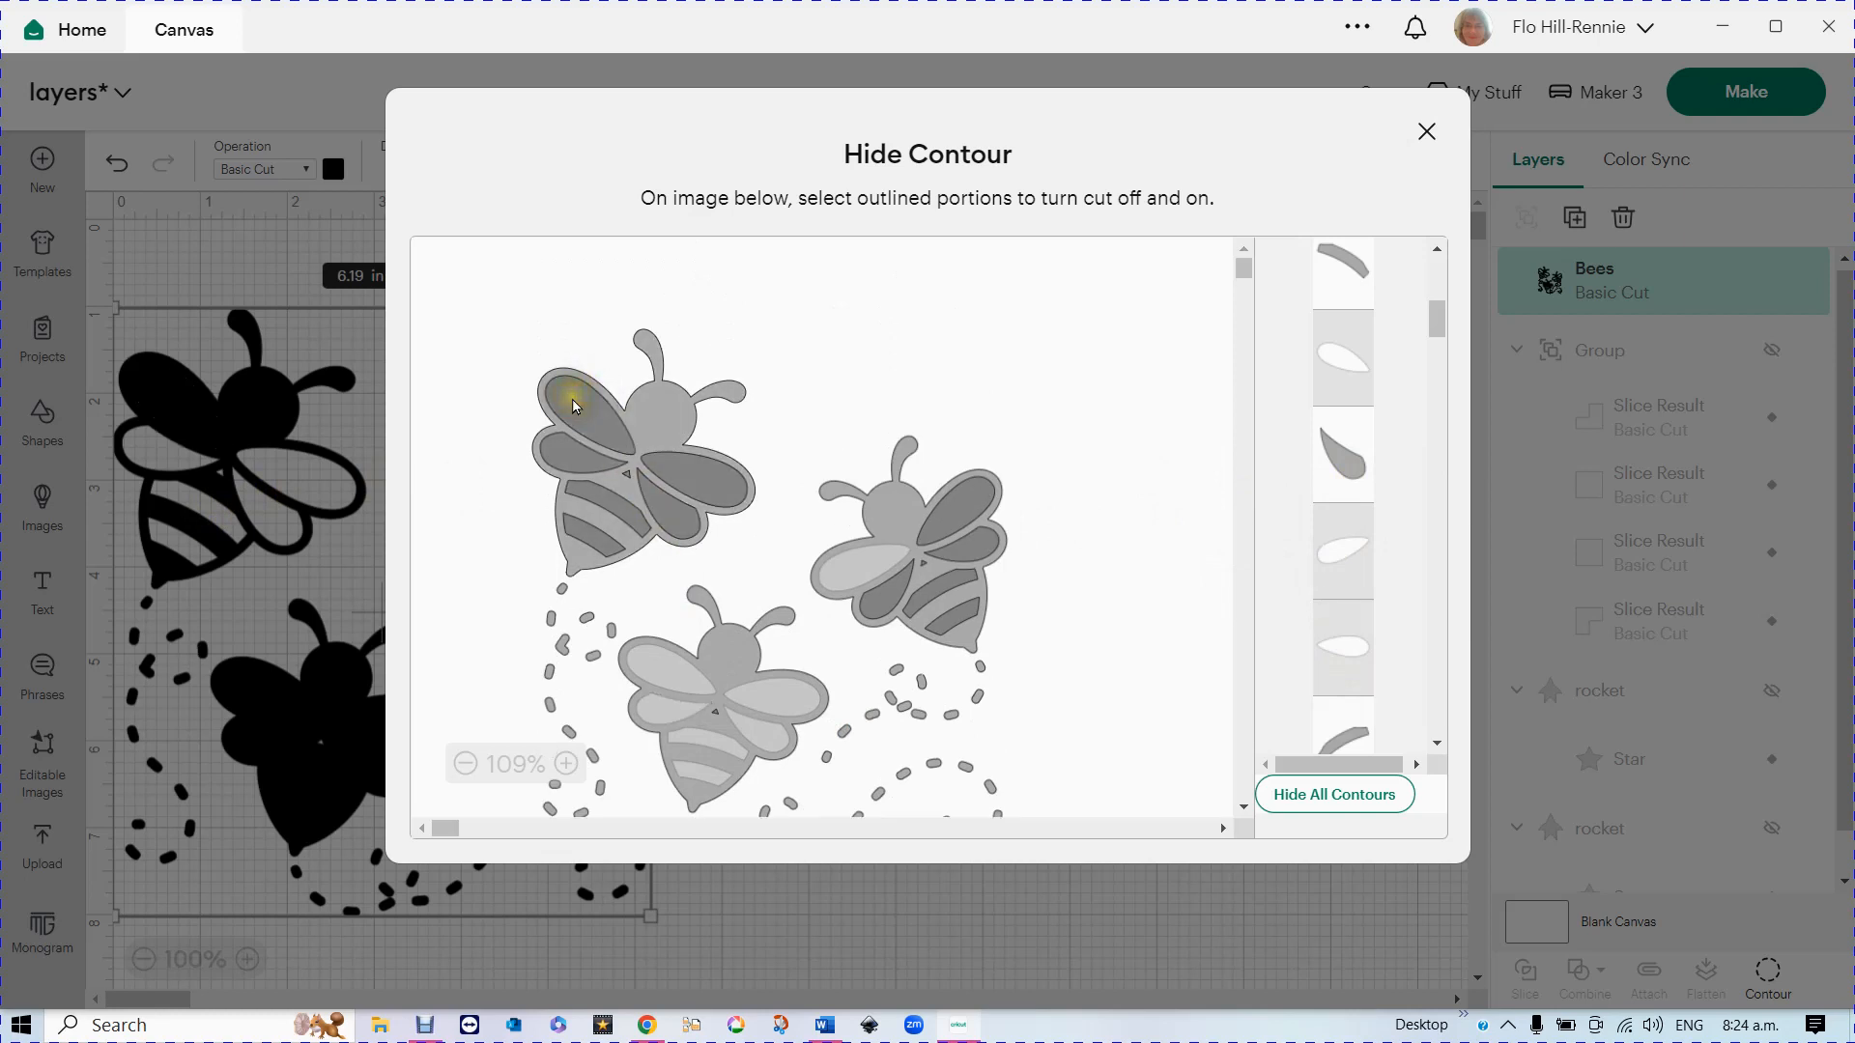
{"action": "left_click", "coordinate": [573, 403]}
{"action": "left_click", "coordinate": [573, 405]}
{"action": "left_click", "coordinate": [573, 406]}
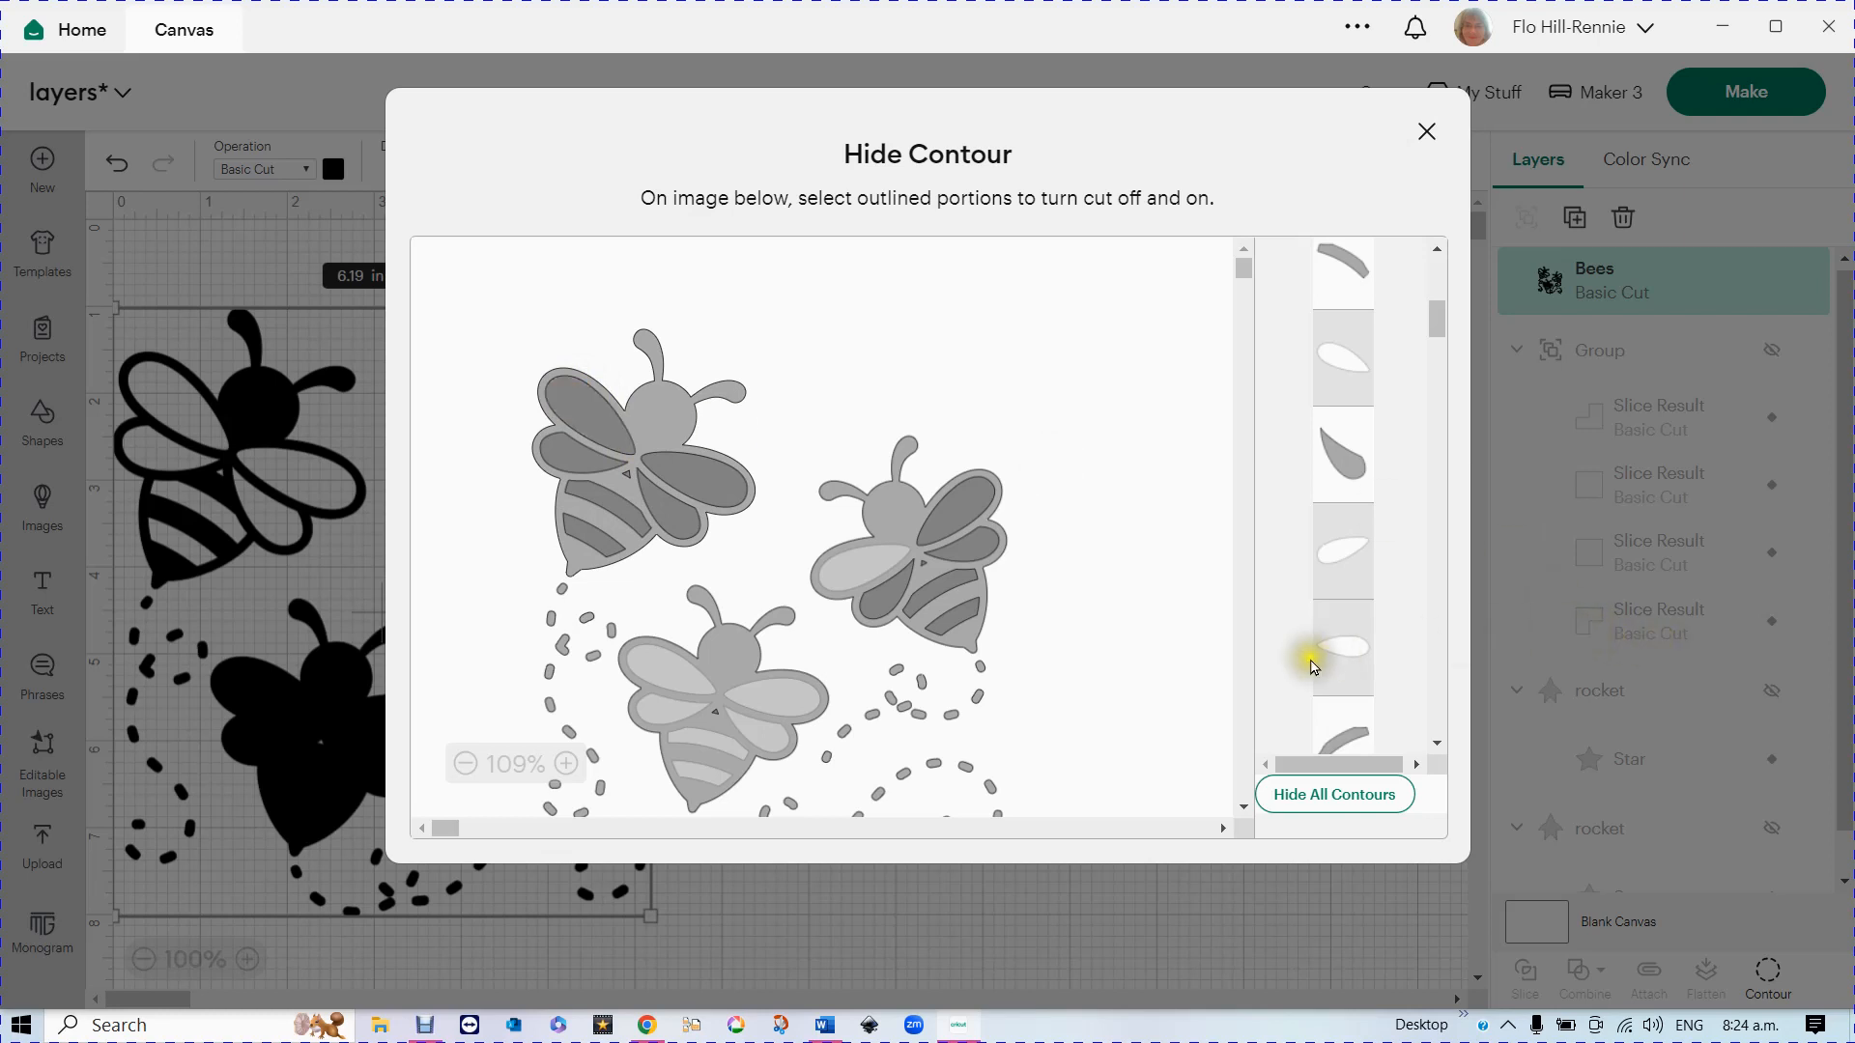
{"action": "scroll", "coordinate": [1346, 666], "scroll_direction": "down", "scroll_amount": 1}
{"action": "scroll", "coordinate": [1346, 666], "scroll_direction": "down", "scroll_amount": 4}
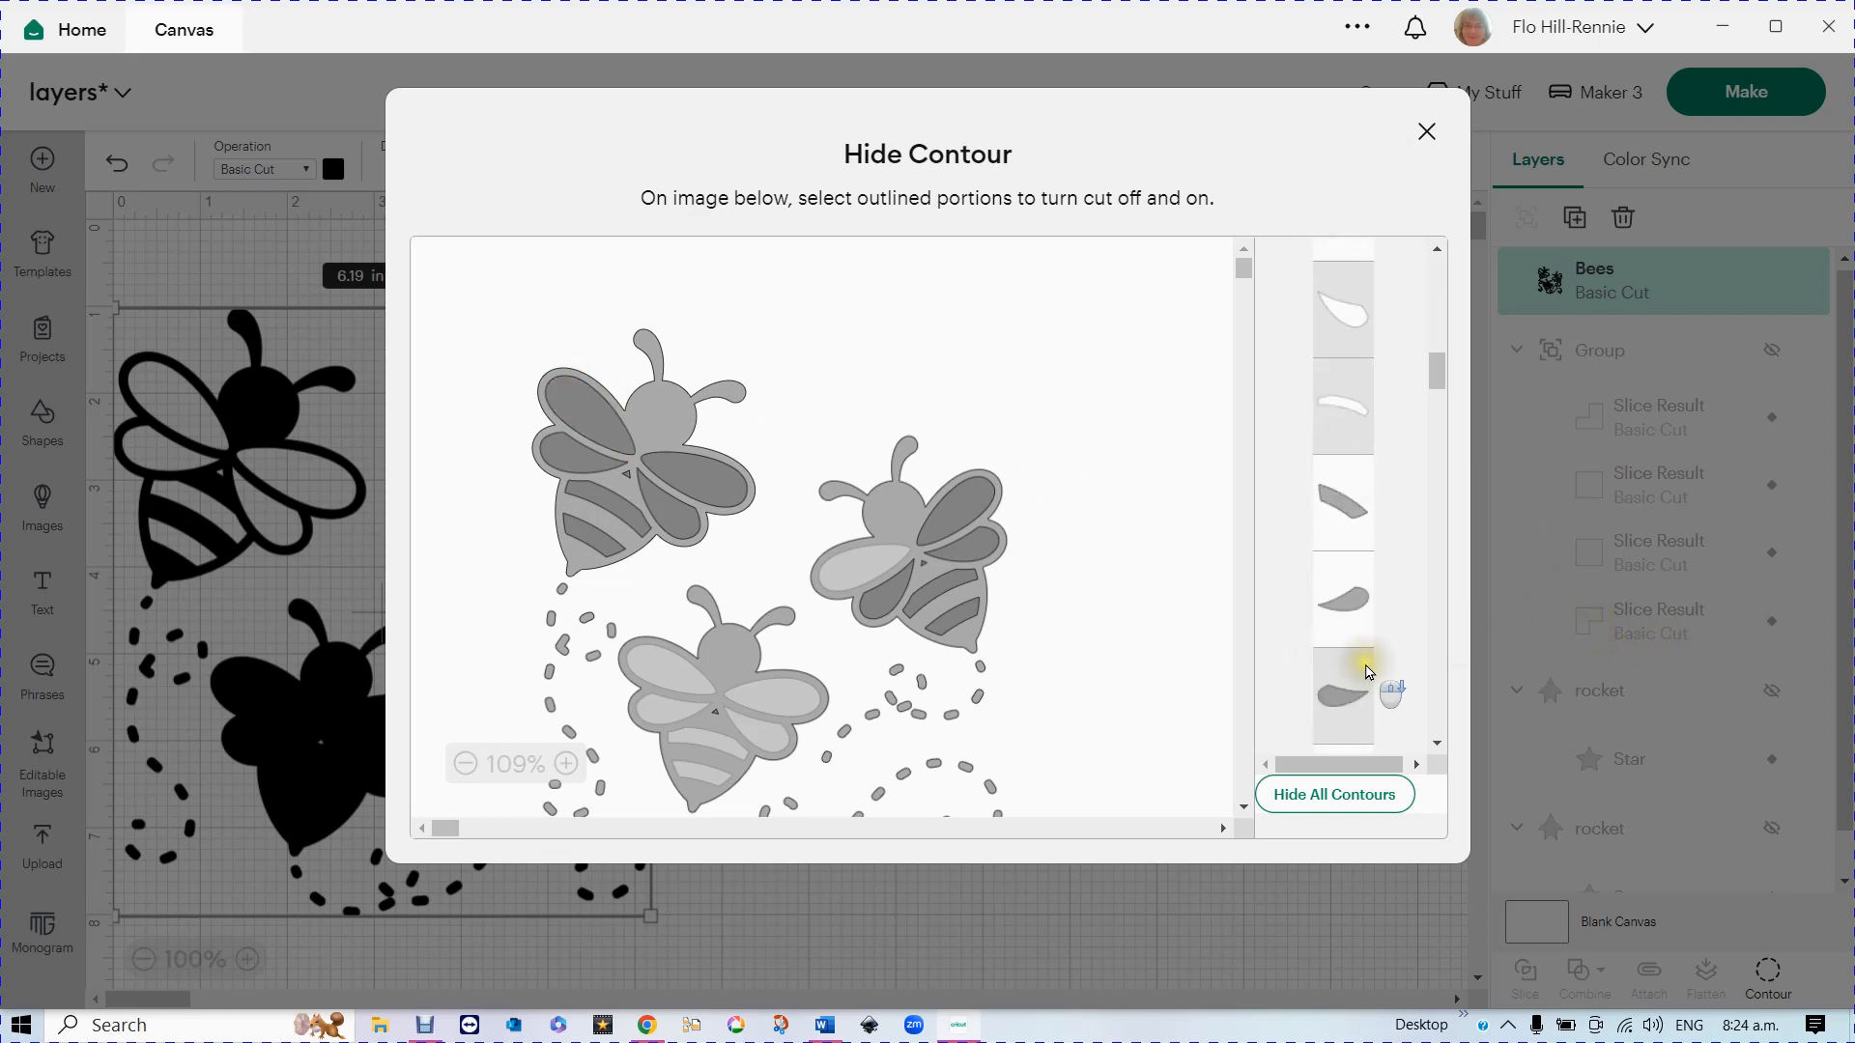
{"action": "left_click", "coordinate": [589, 425]}
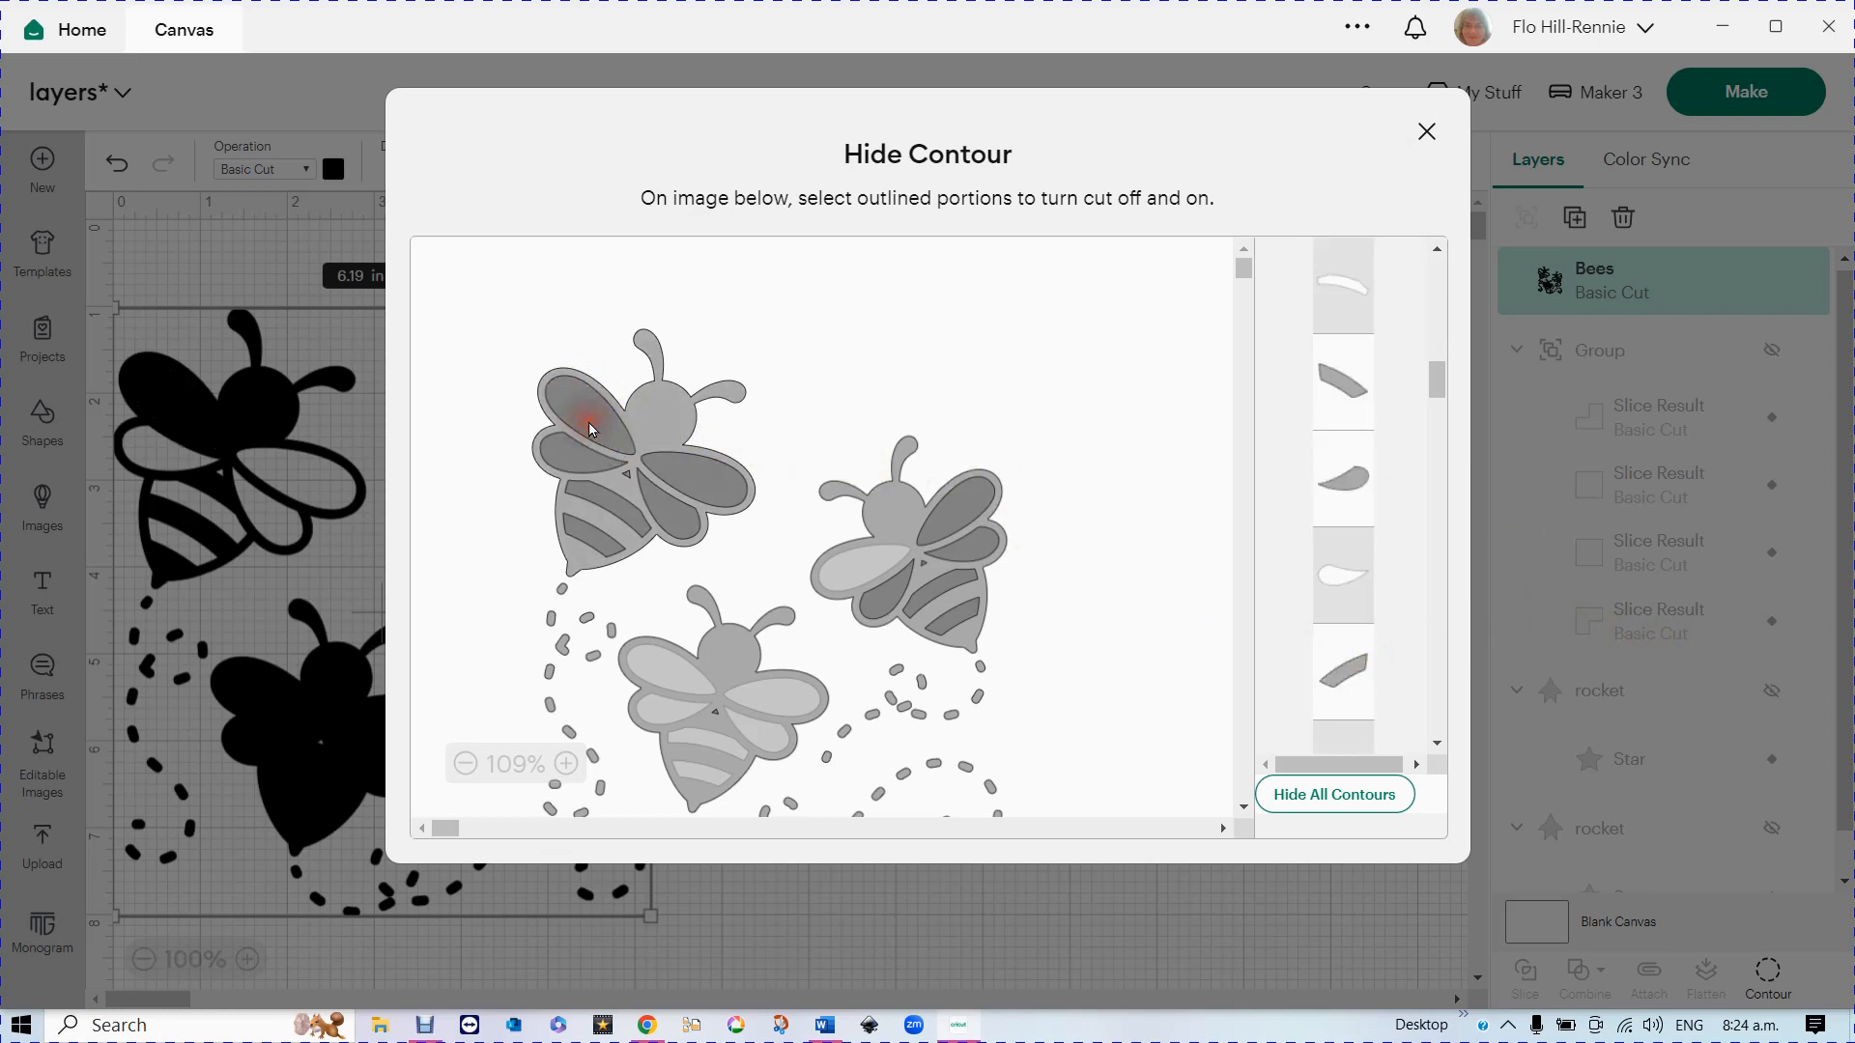
{"action": "left_click", "coordinate": [592, 429]}
- Hide four dash contours of the flight trails from the contour list and return to the canvas
{"action": "scroll", "coordinate": [1386, 565], "scroll_direction": "down", "scroll_amount": 5}
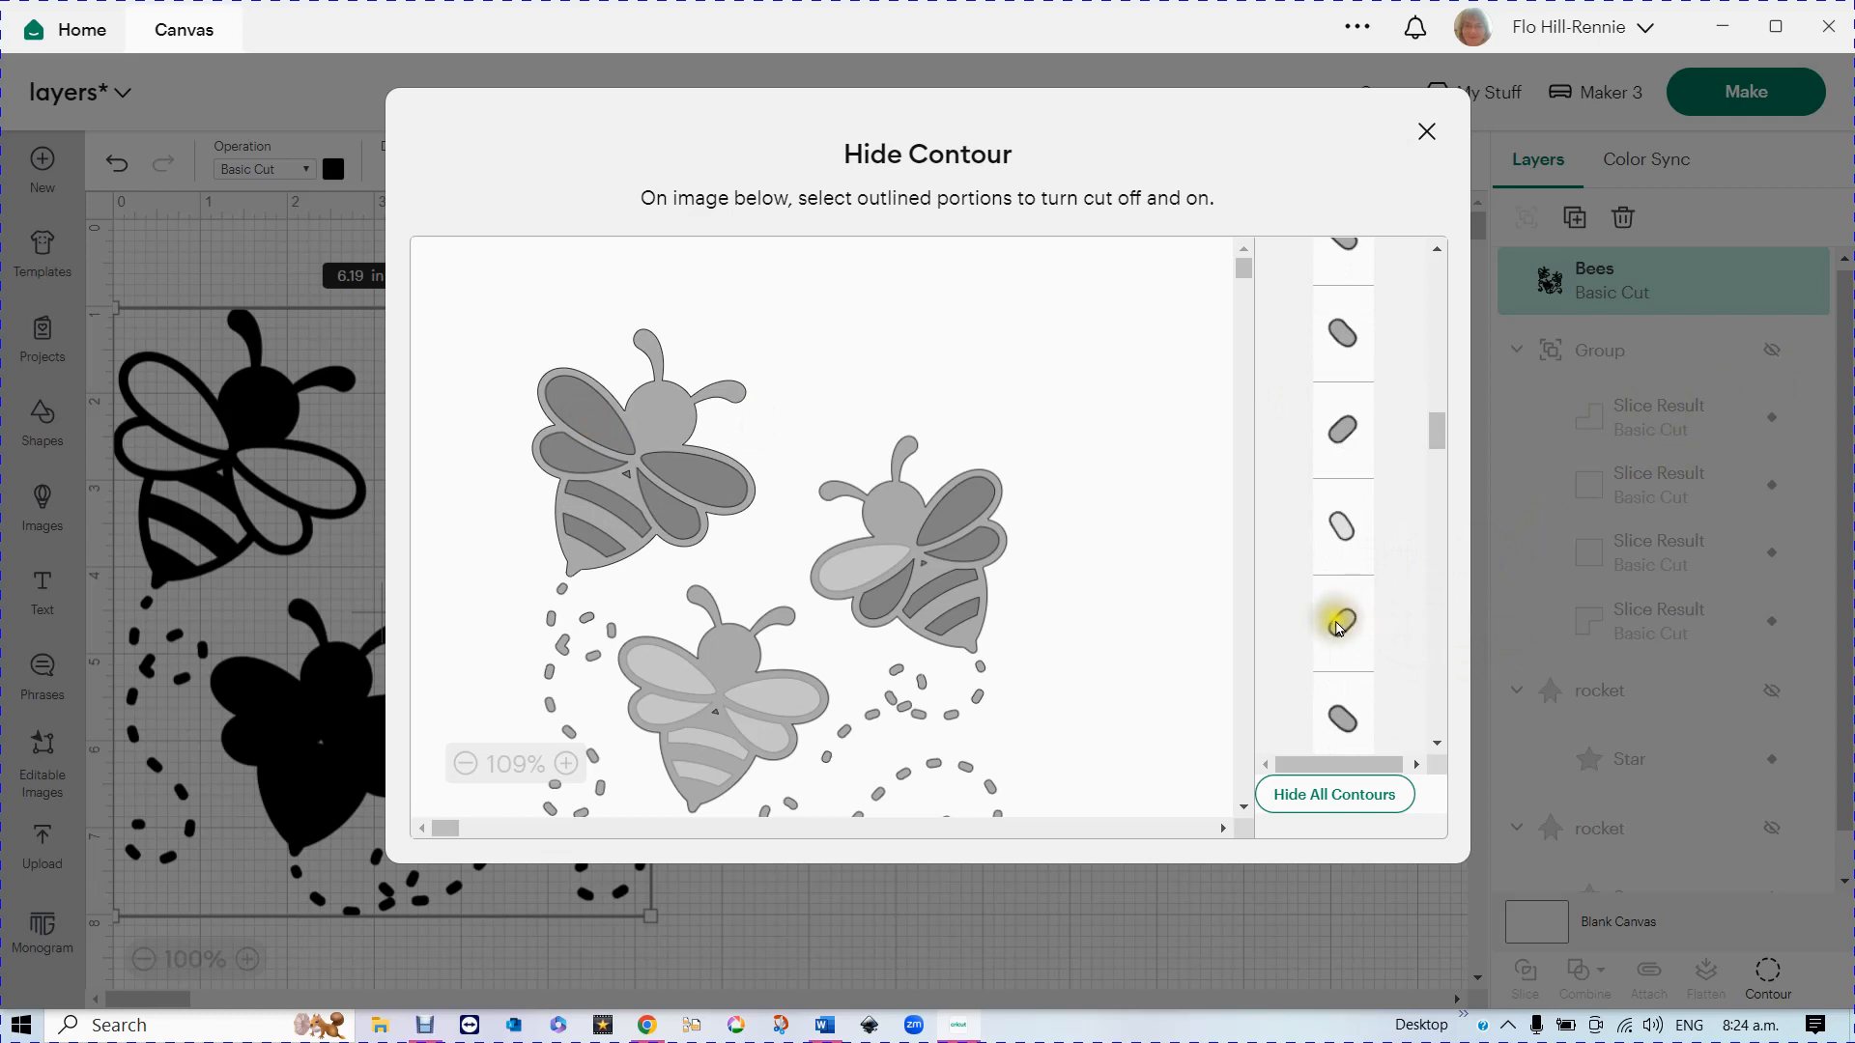
{"action": "left_click", "coordinate": [1339, 626]}
{"action": "left_click", "coordinate": [1339, 524]}
{"action": "left_click", "coordinate": [1346, 420]}
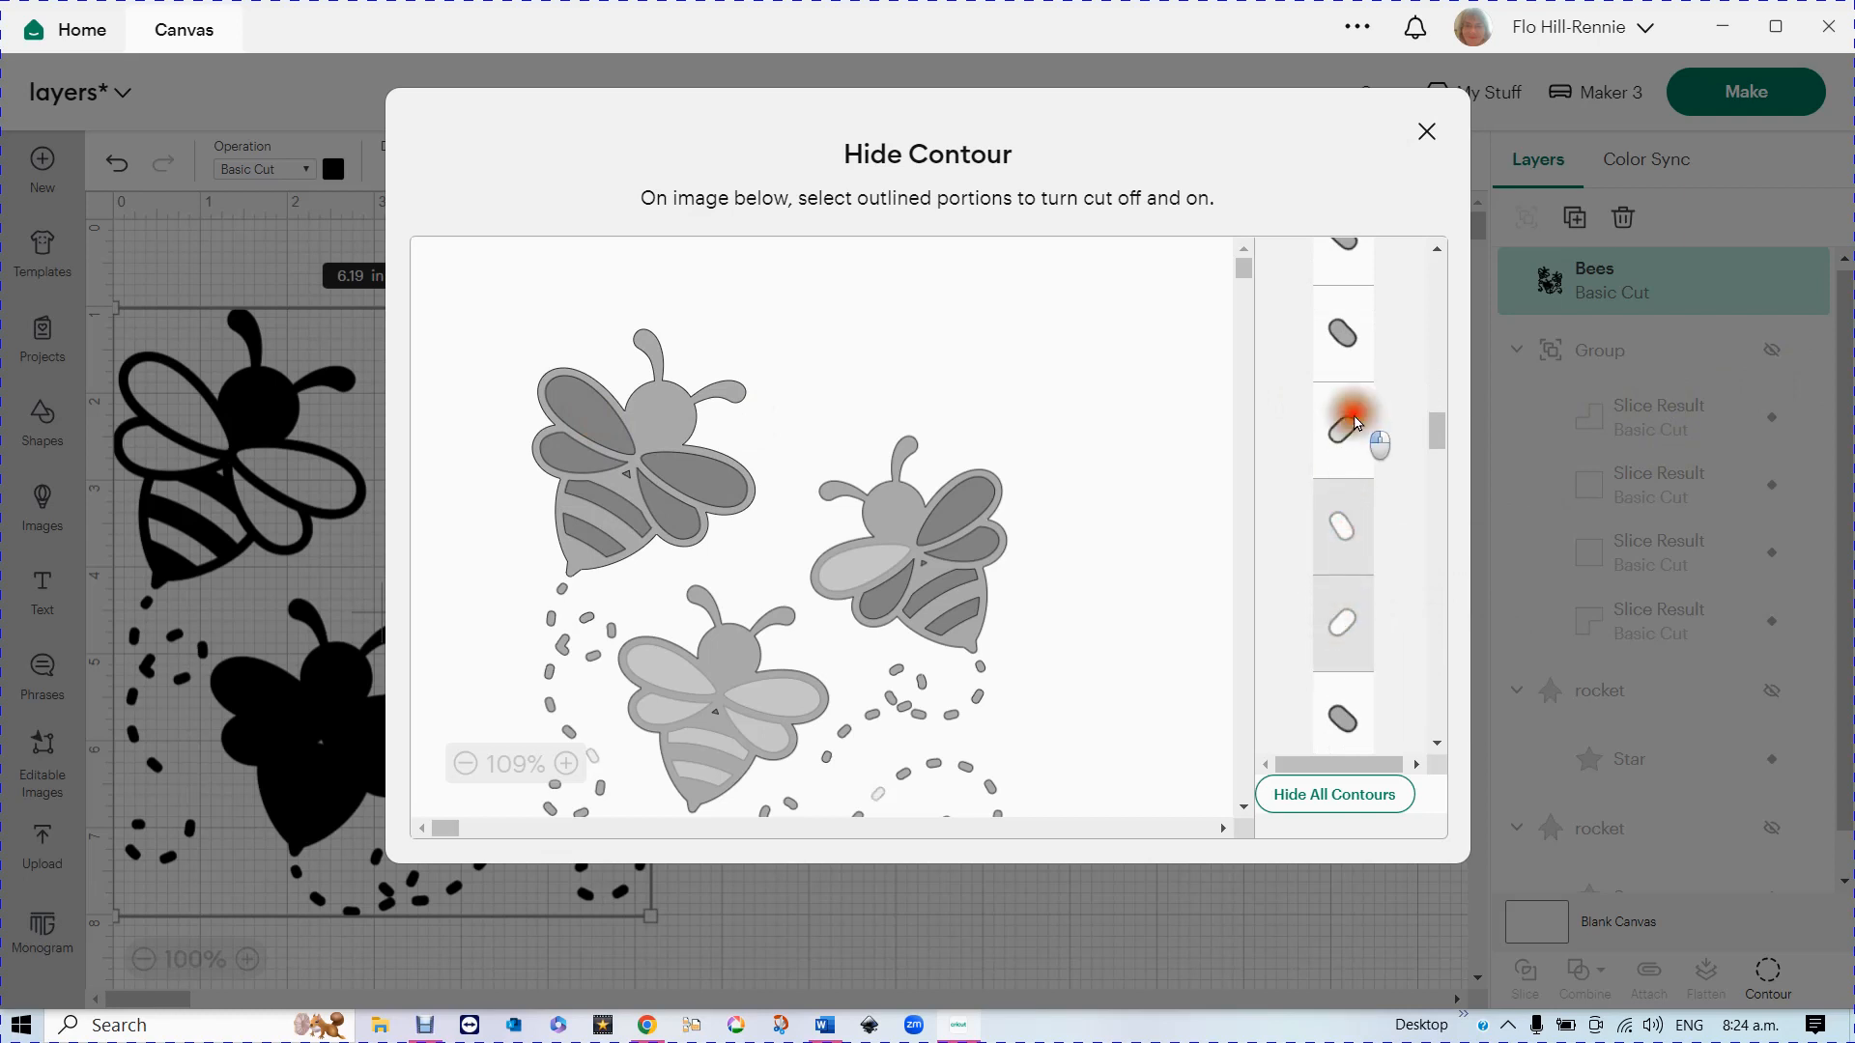
{"action": "left_click", "coordinate": [1342, 337]}
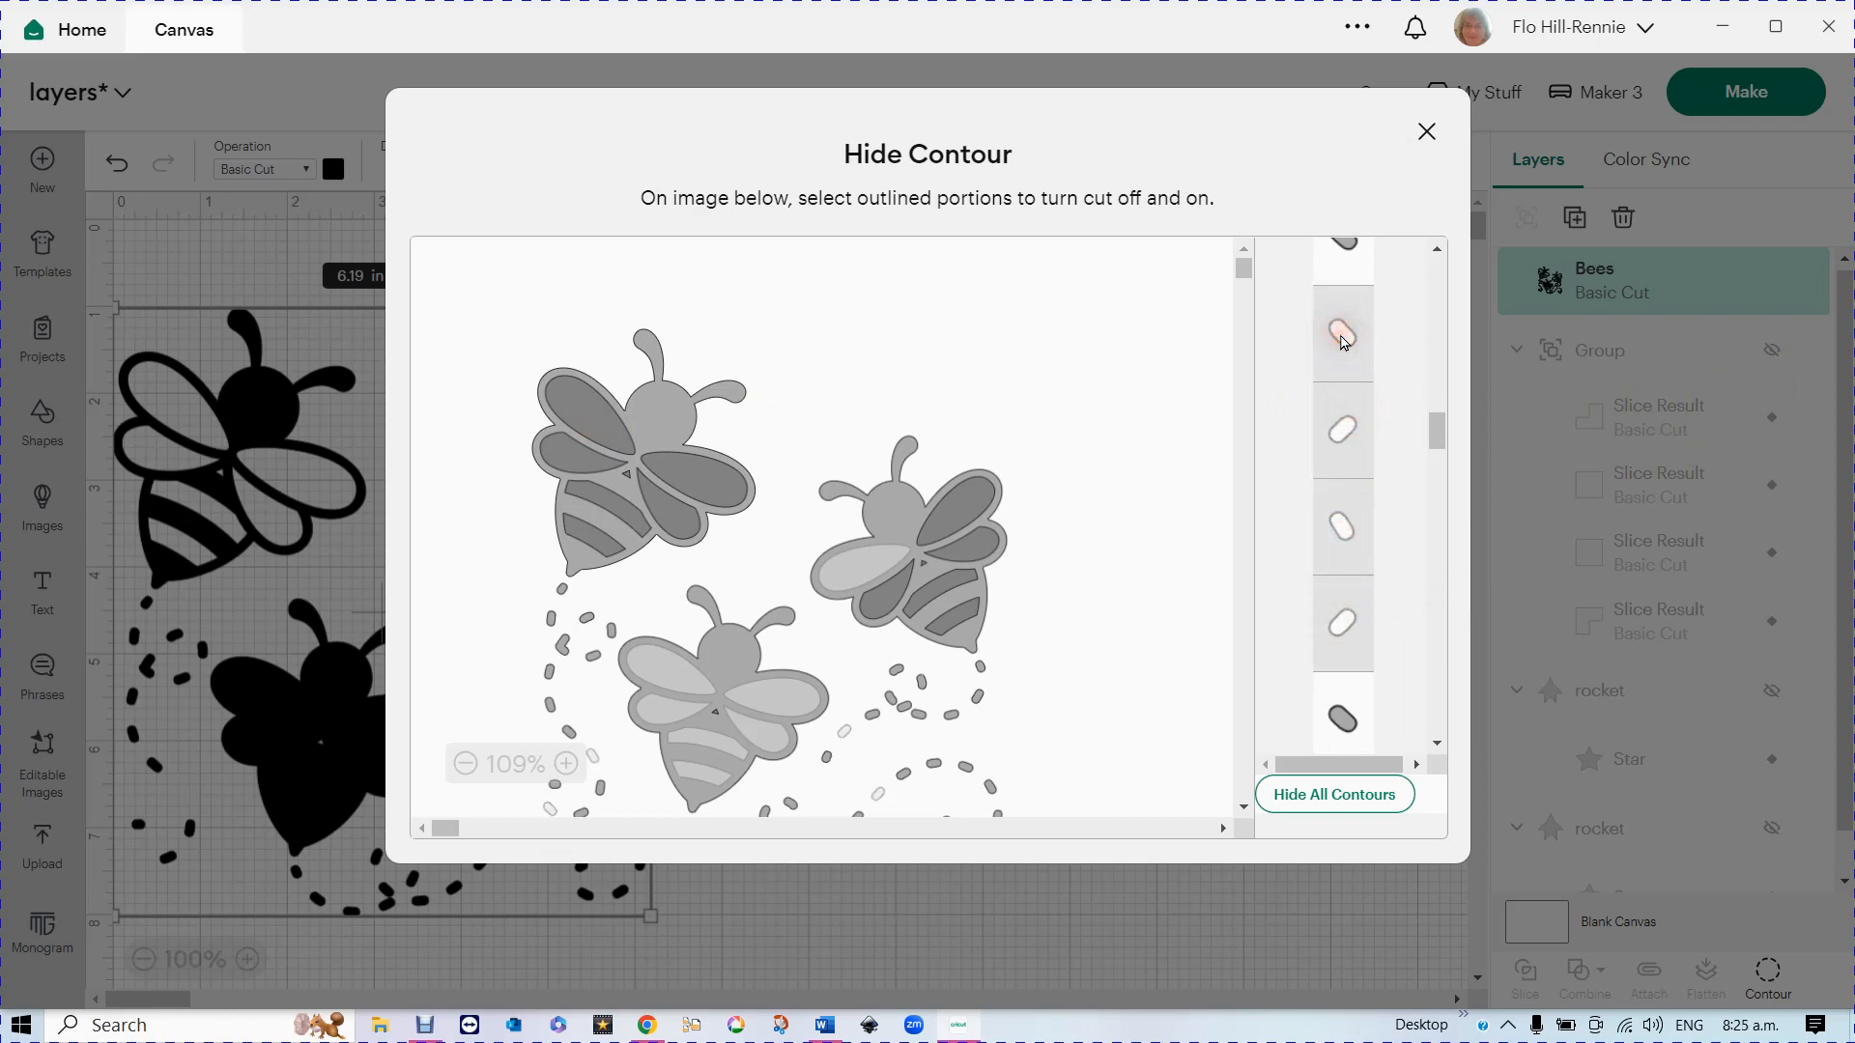
{"action": "left_click", "coordinate": [1342, 338]}
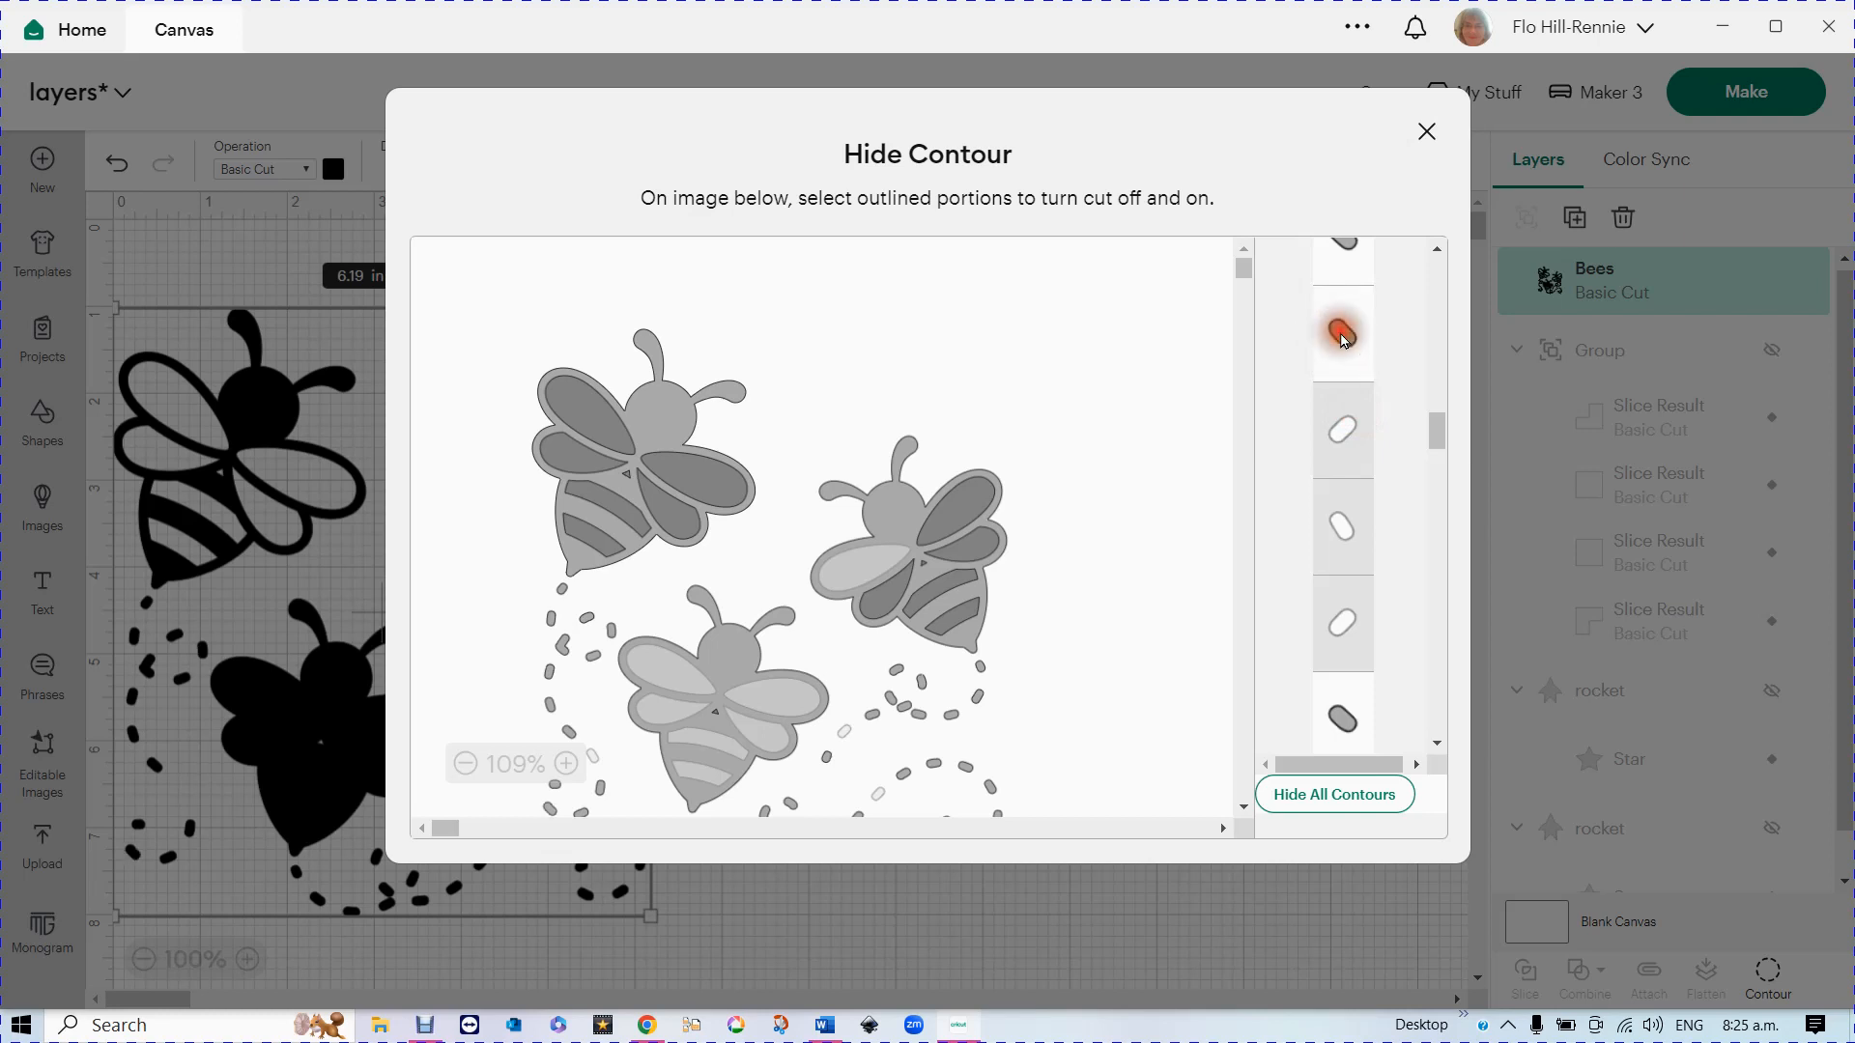
{"action": "left_click", "coordinate": [1344, 342]}
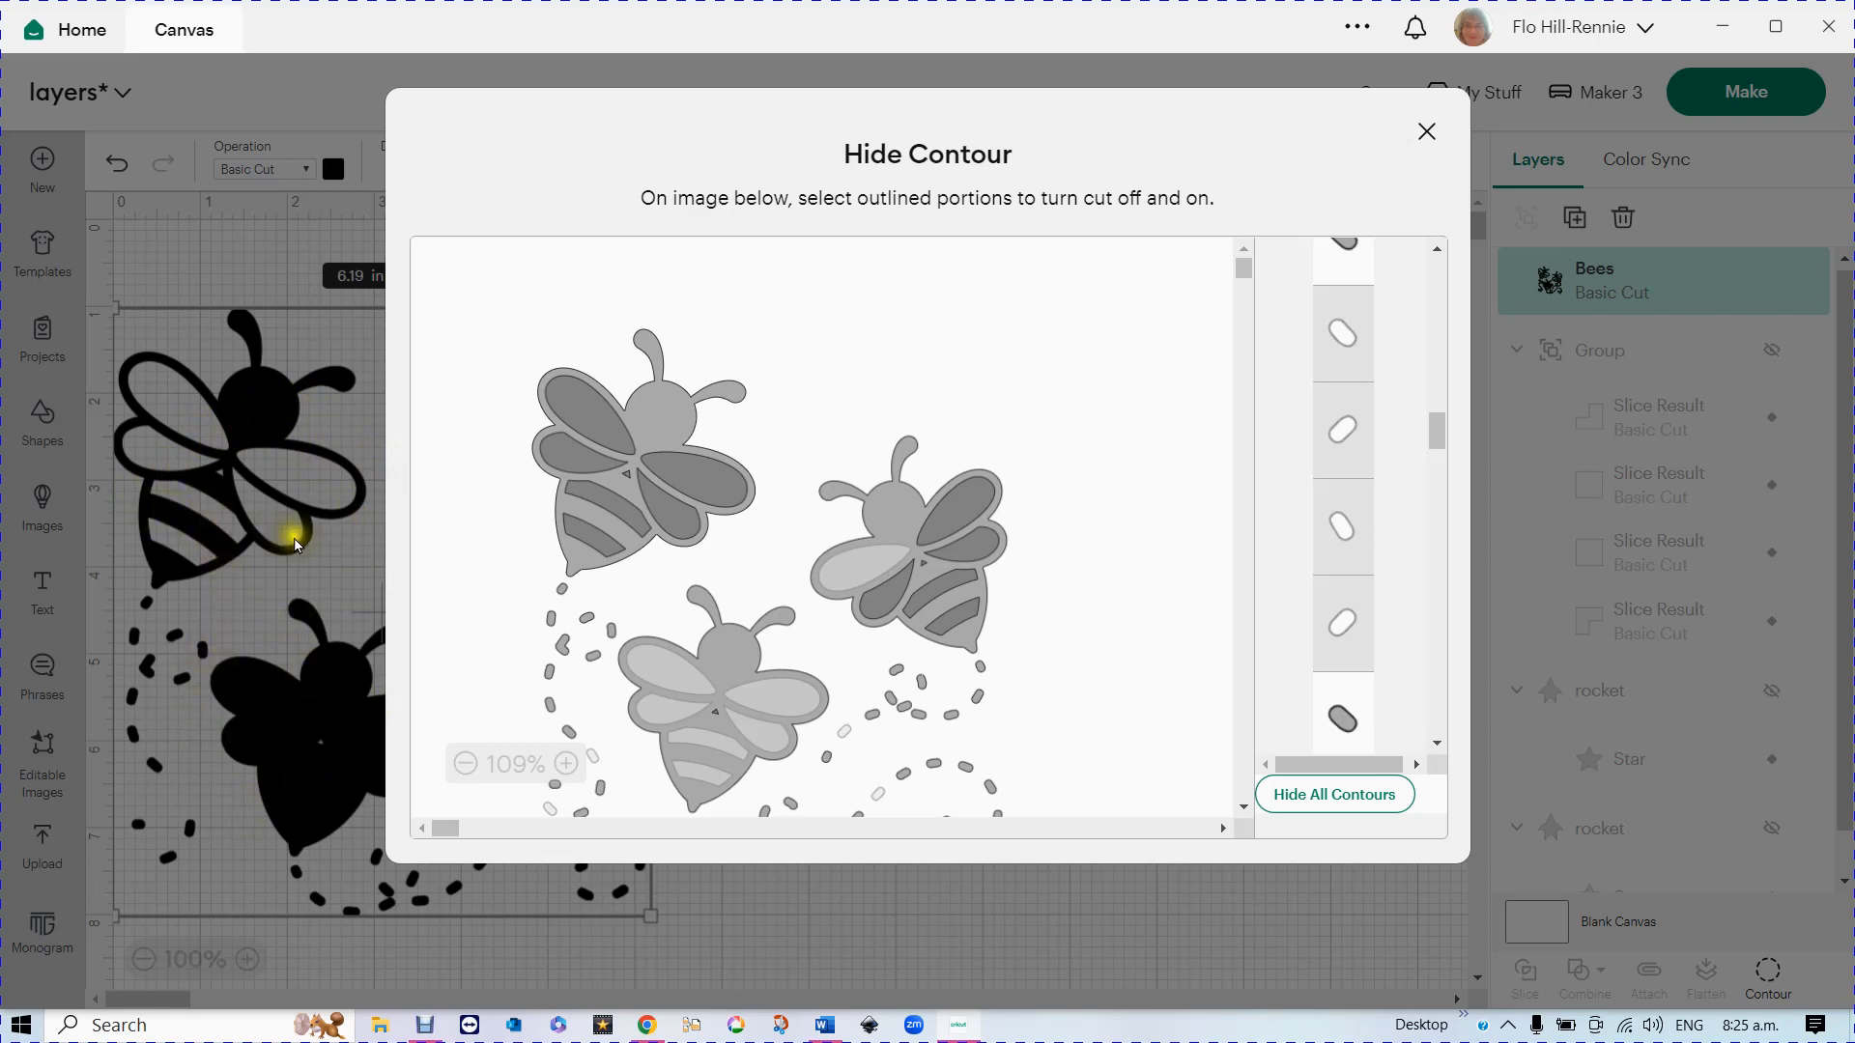
{"action": "left_click", "coordinate": [276, 404]}
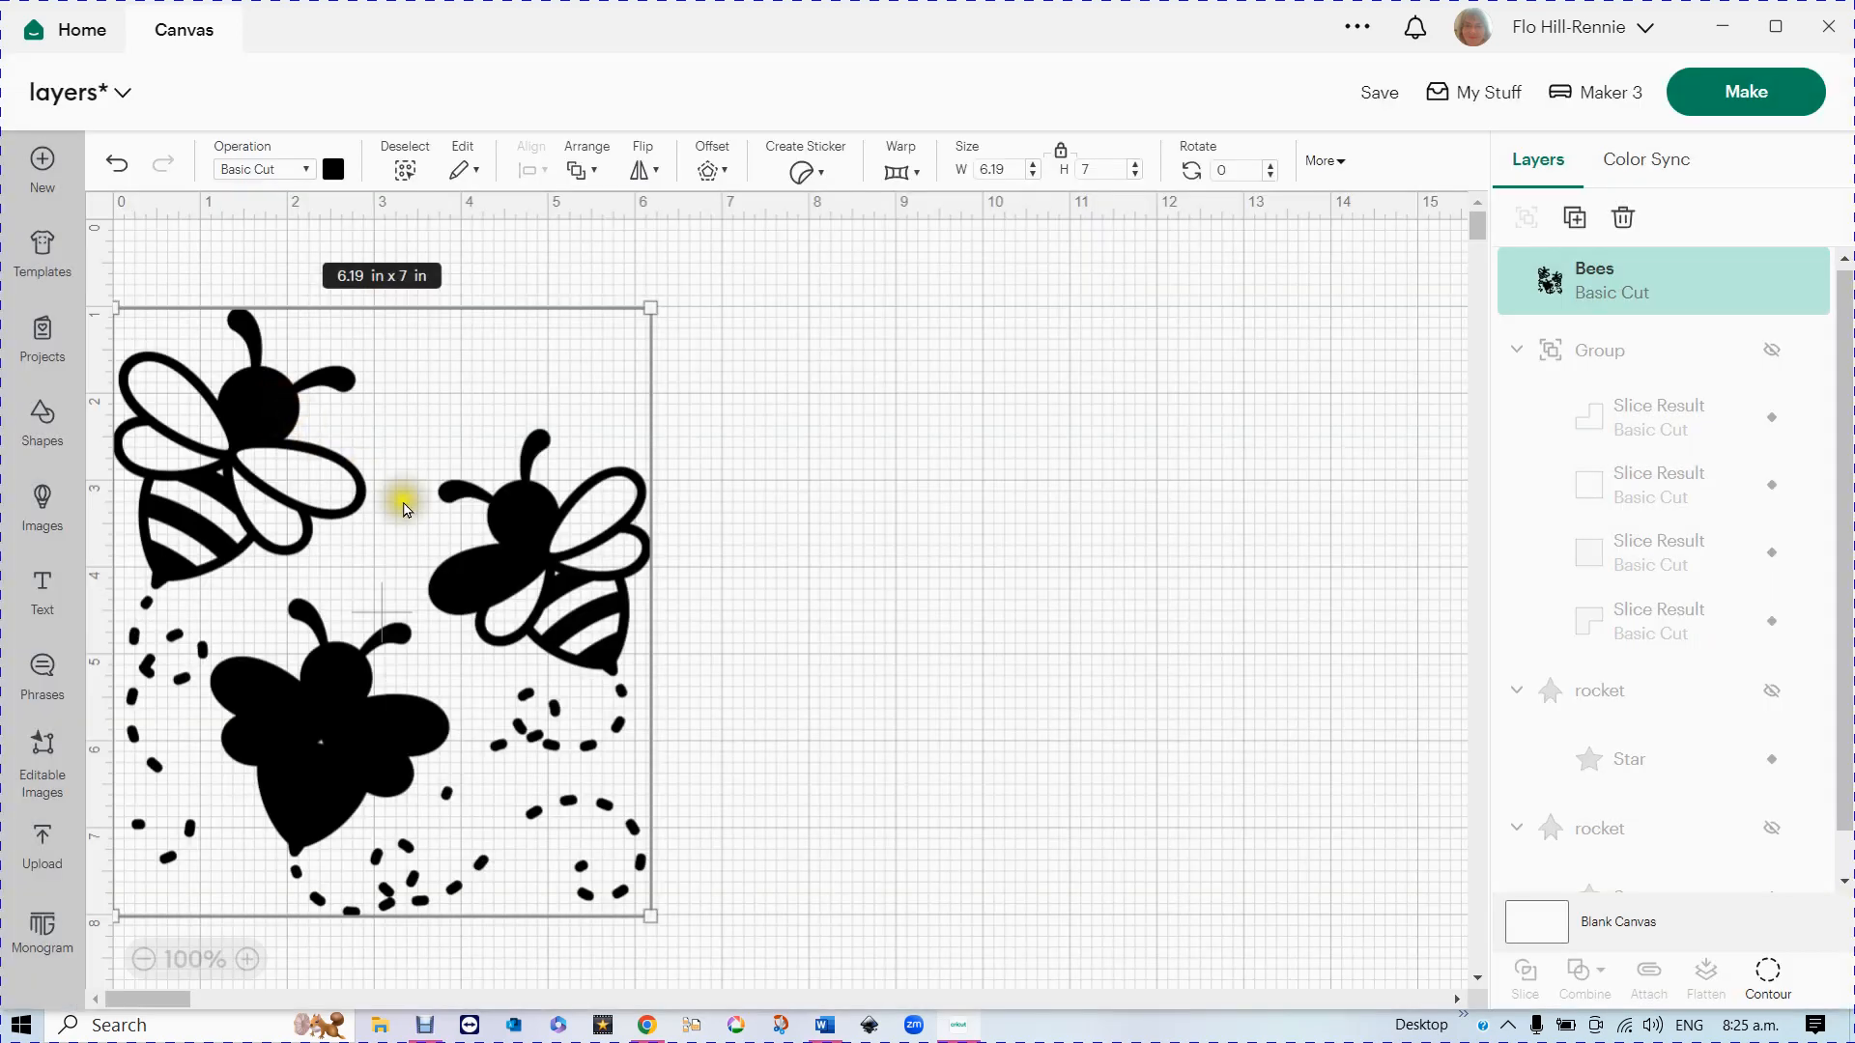
- Move the Bees image to the middle of the canvas and delete it
{"action": "left_click_drag", "start_coordinate": [505, 595], "coordinate": [1048, 599]}
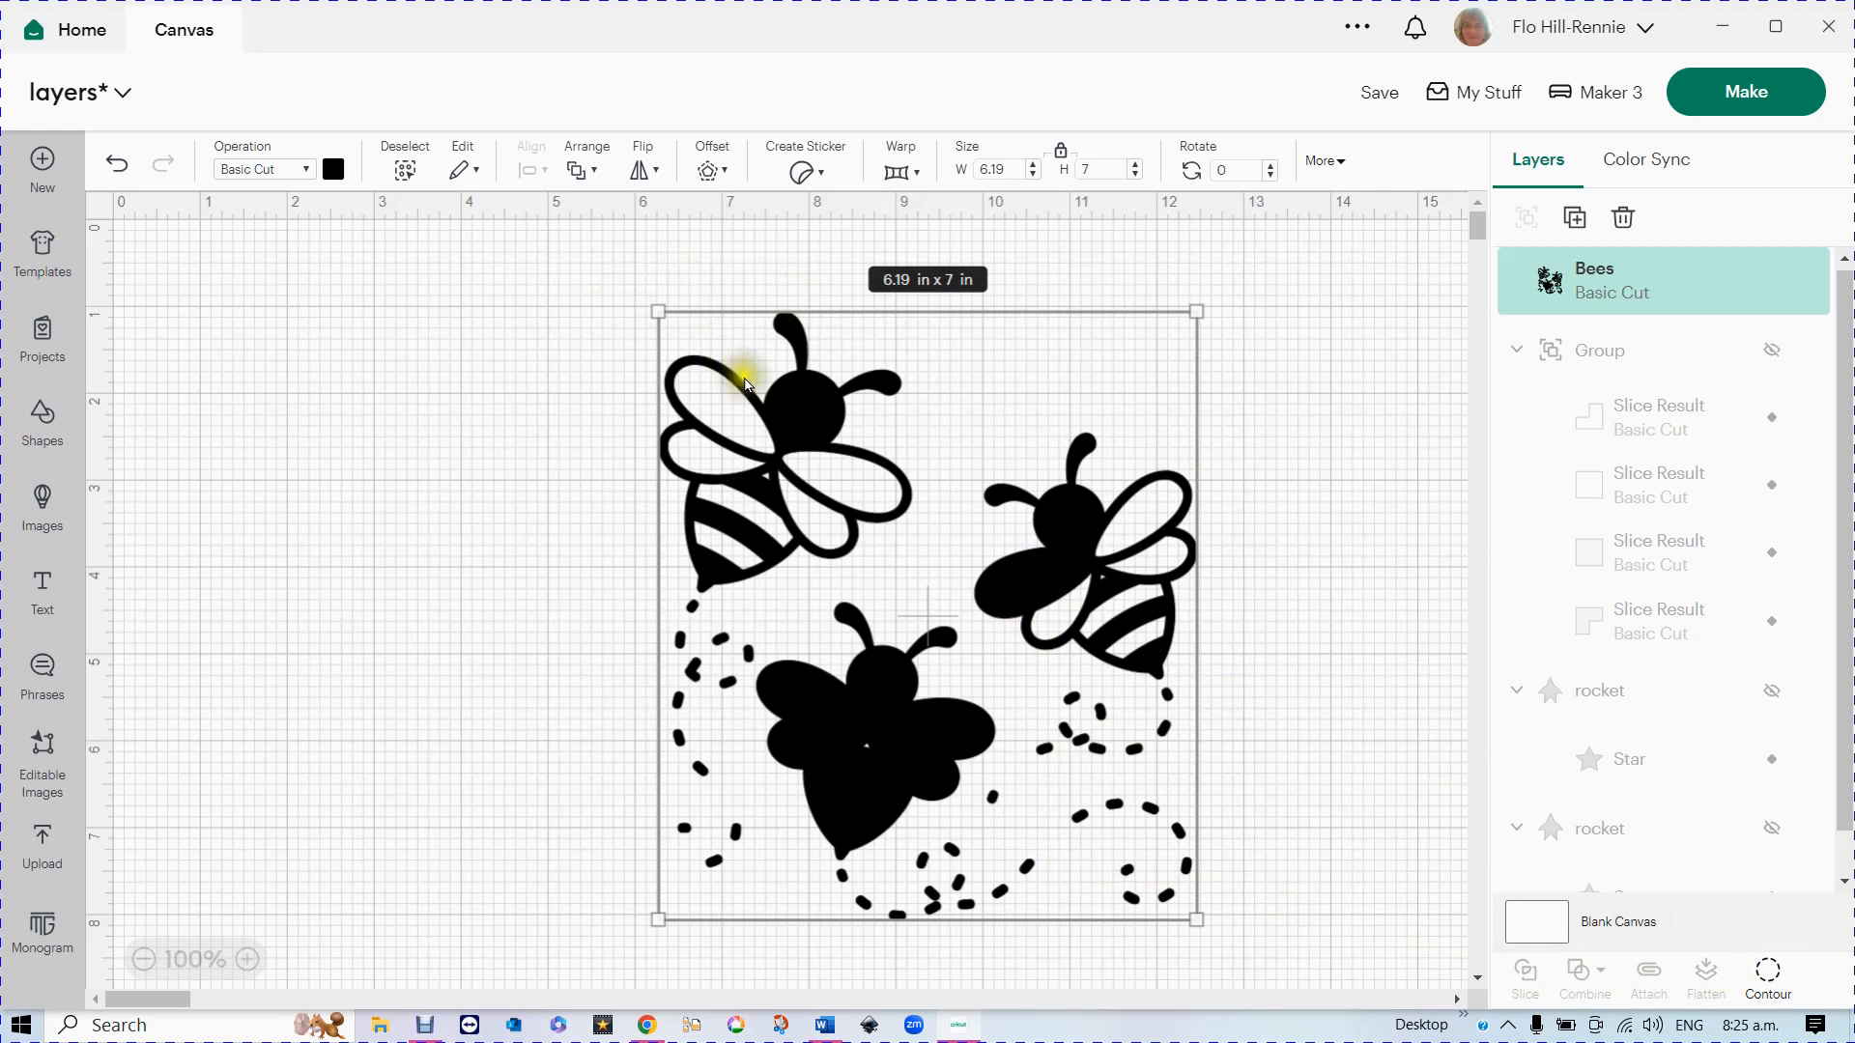
{"action": "left_click_drag", "start_coordinate": [557, 275], "coordinate": [1292, 948]}
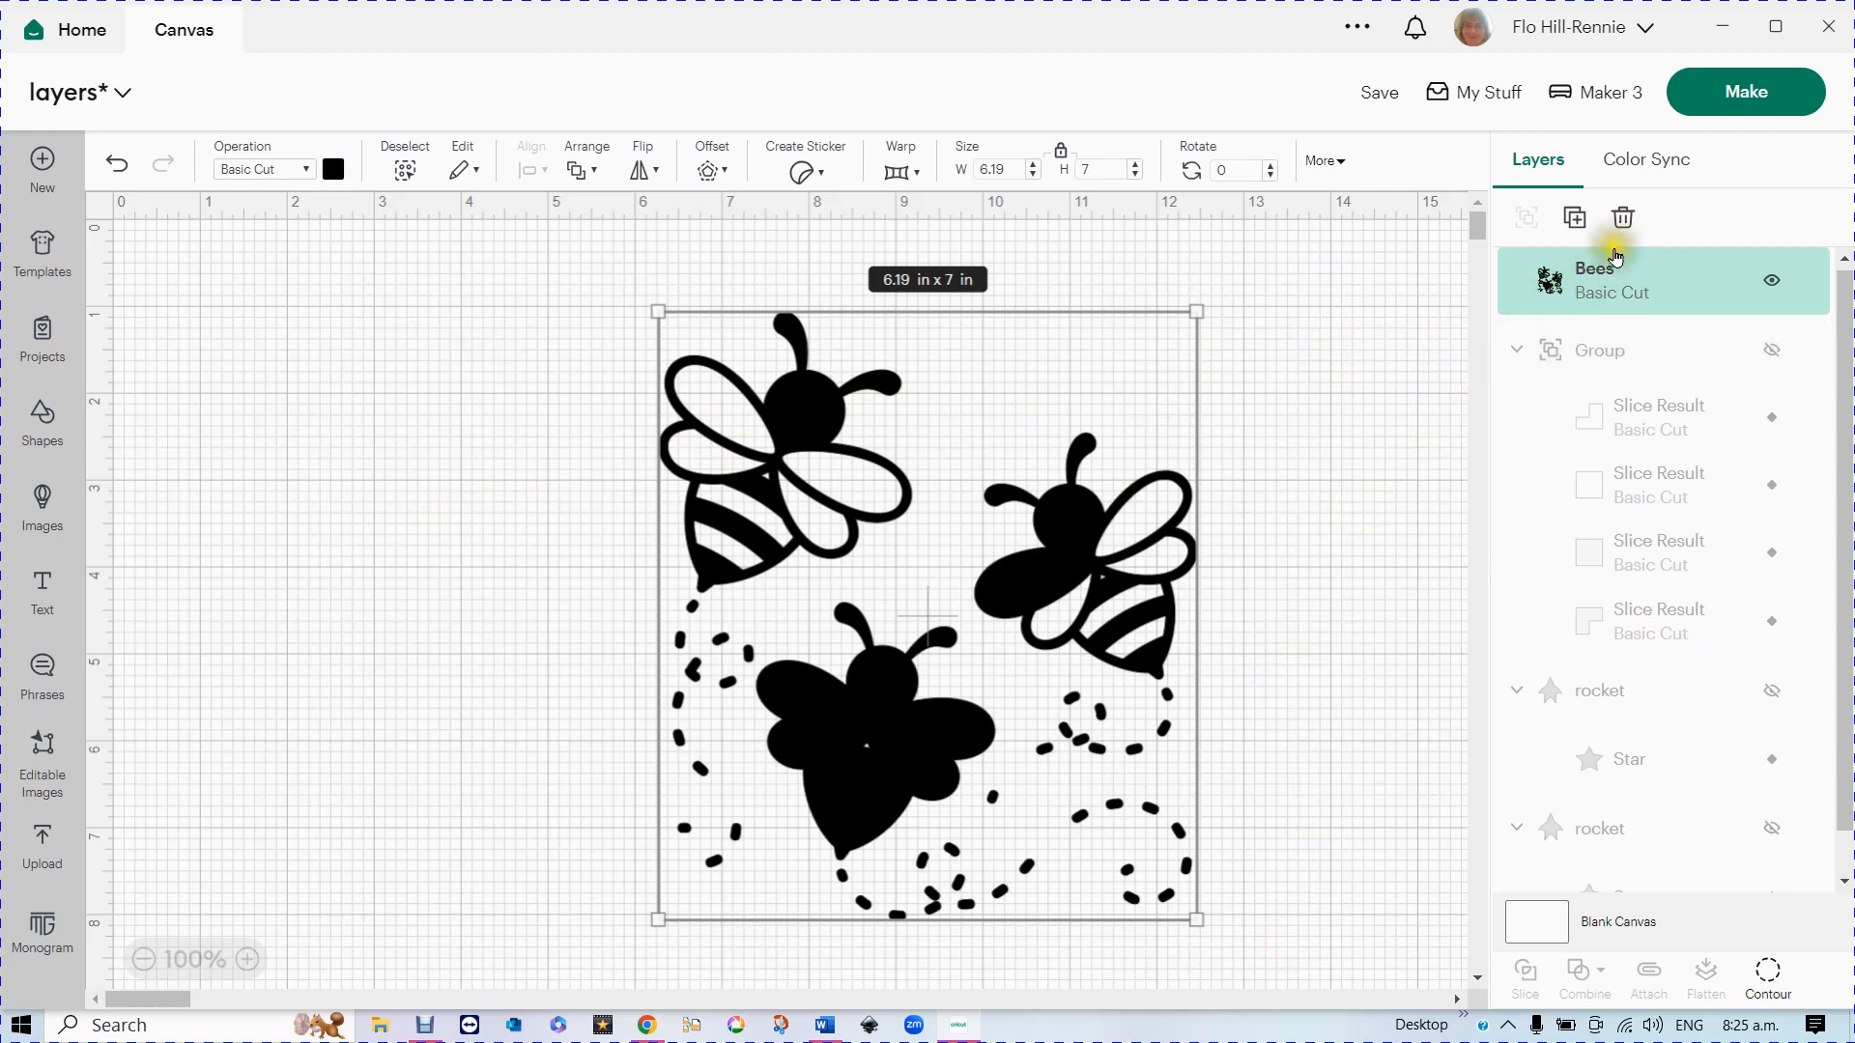
{"action": "key", "text": "Delete"}
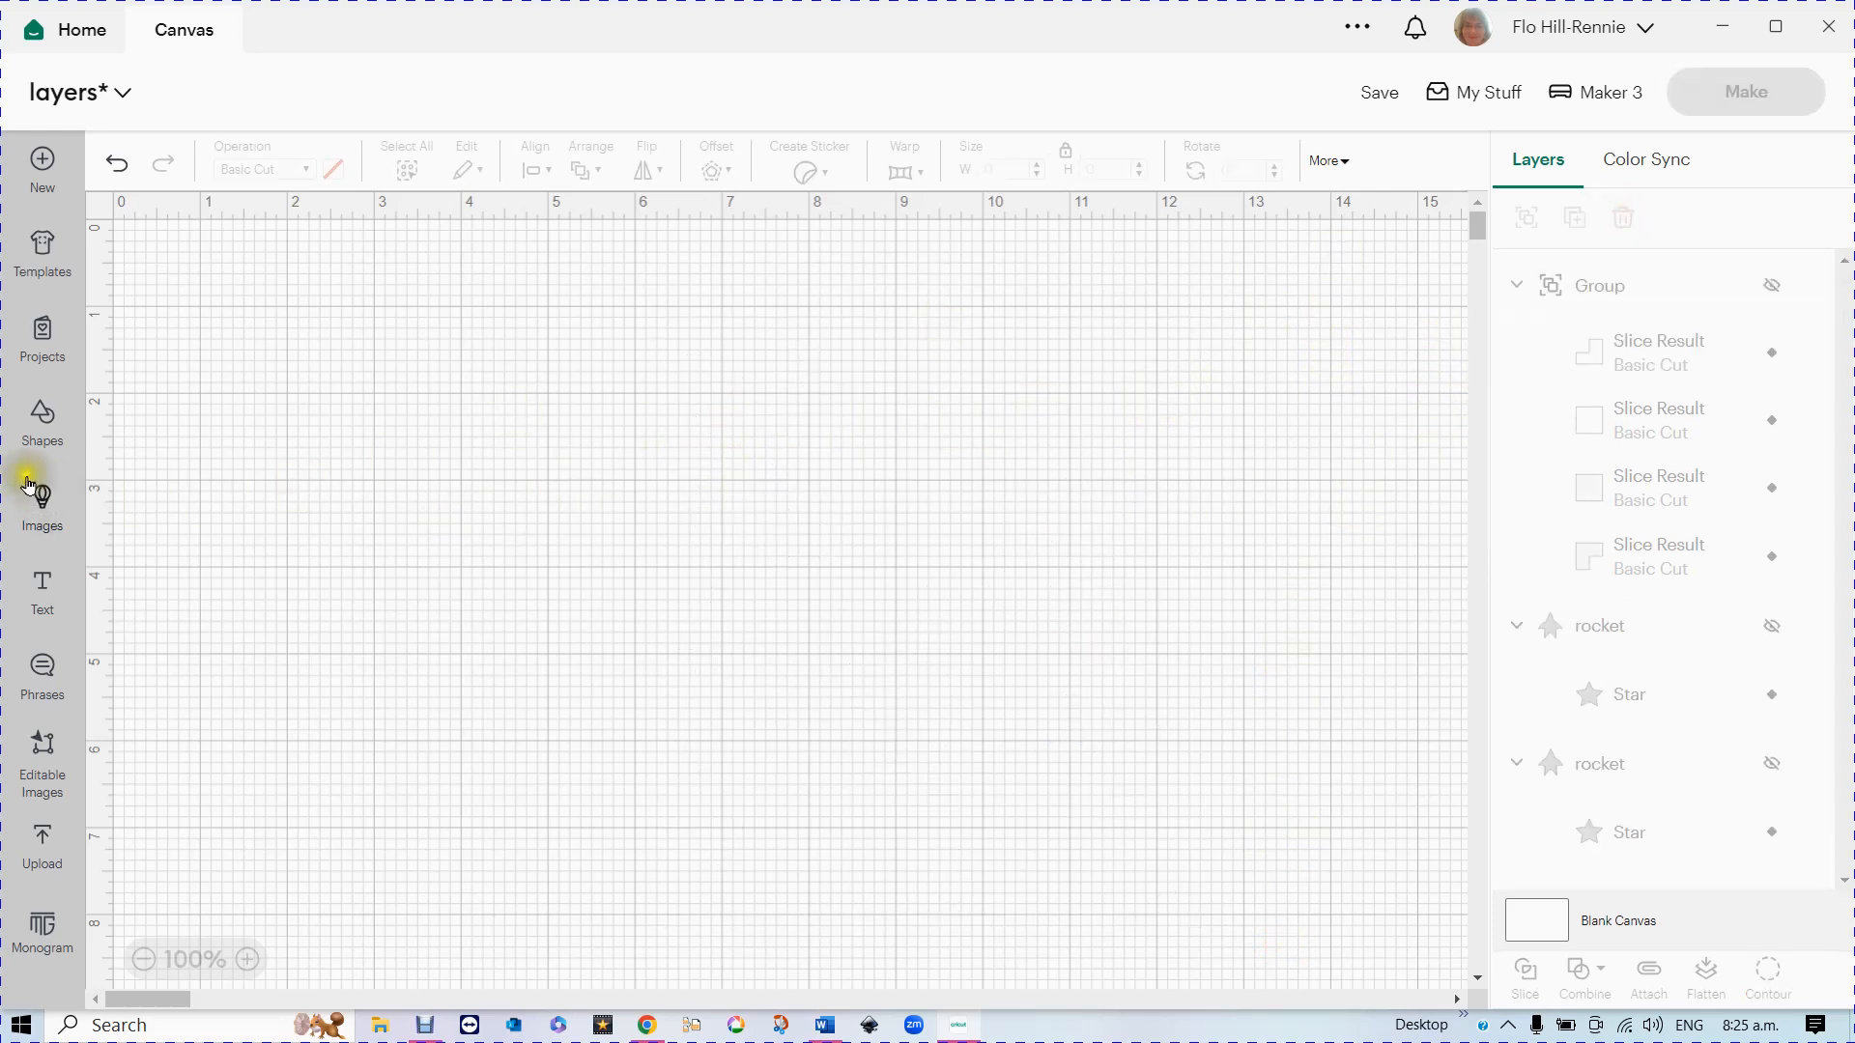
- Insert a pentagon shape, colour it light orange and place it left of the canvas middle
{"action": "left_click", "coordinate": [42, 415]}
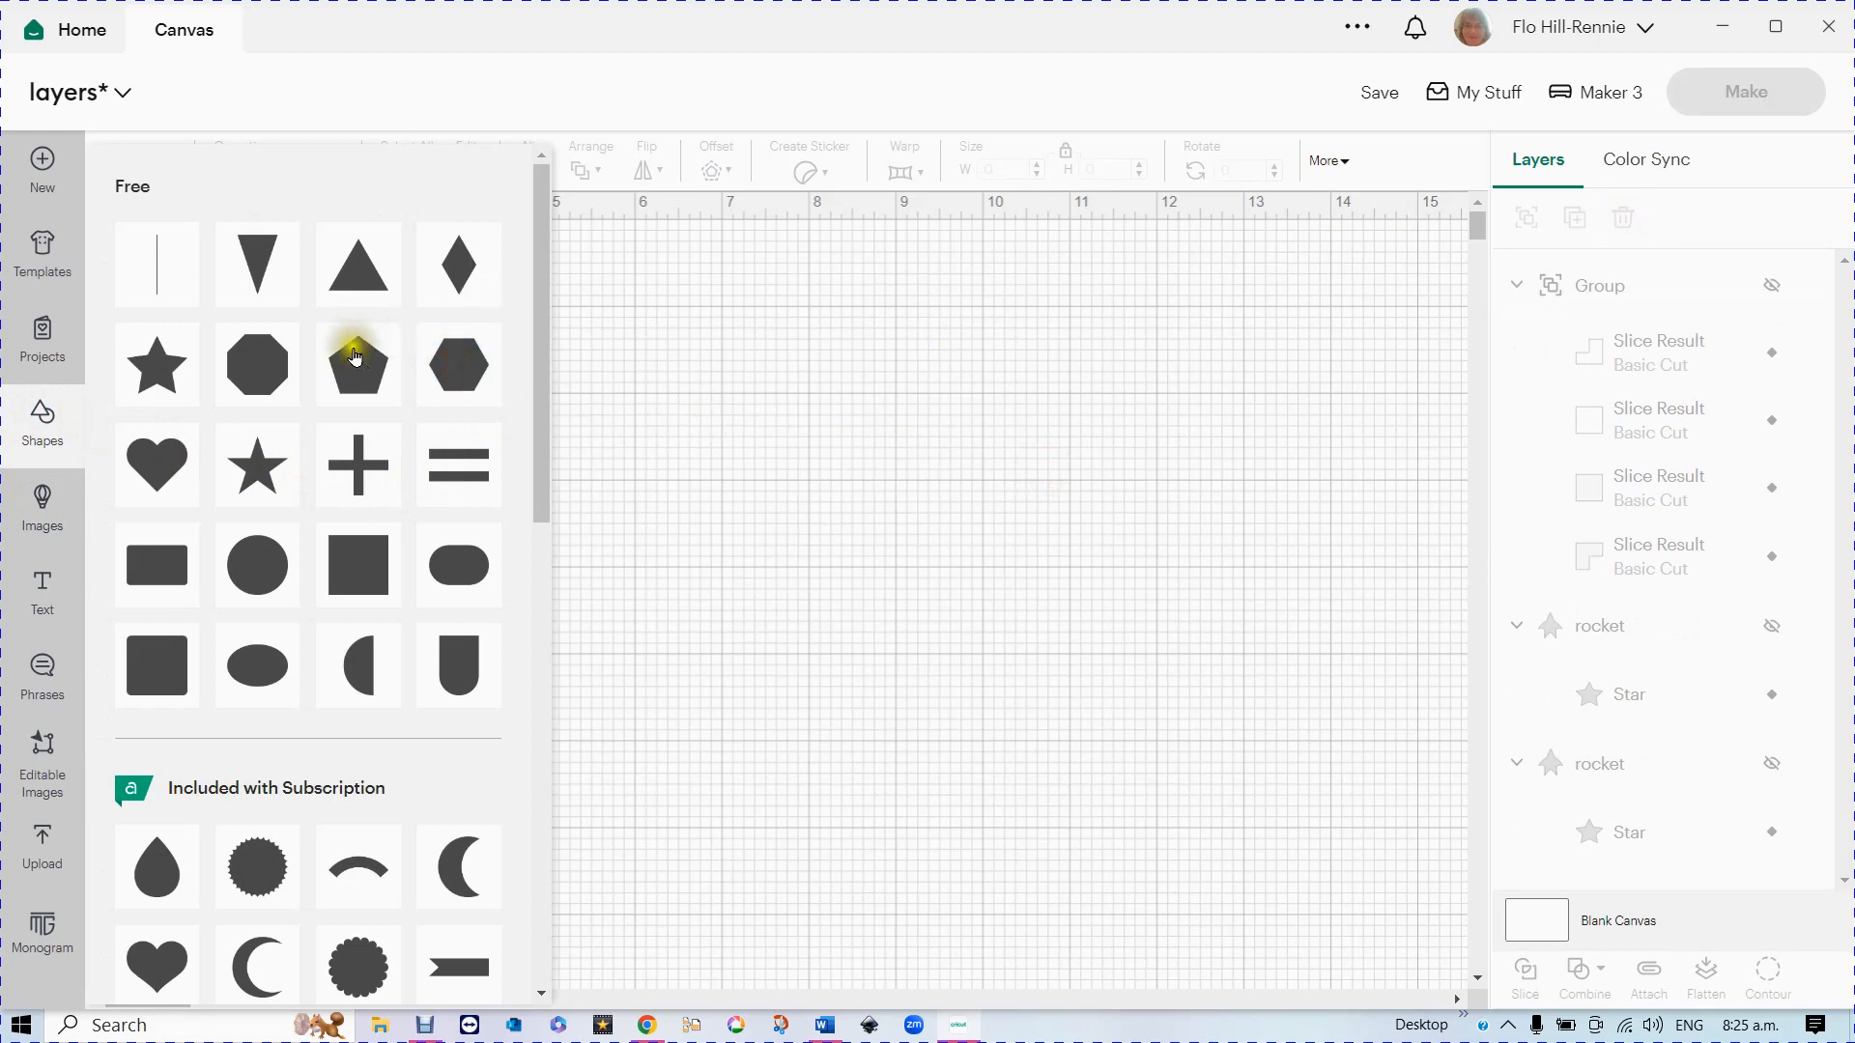
{"action": "left_click", "coordinate": [358, 376]}
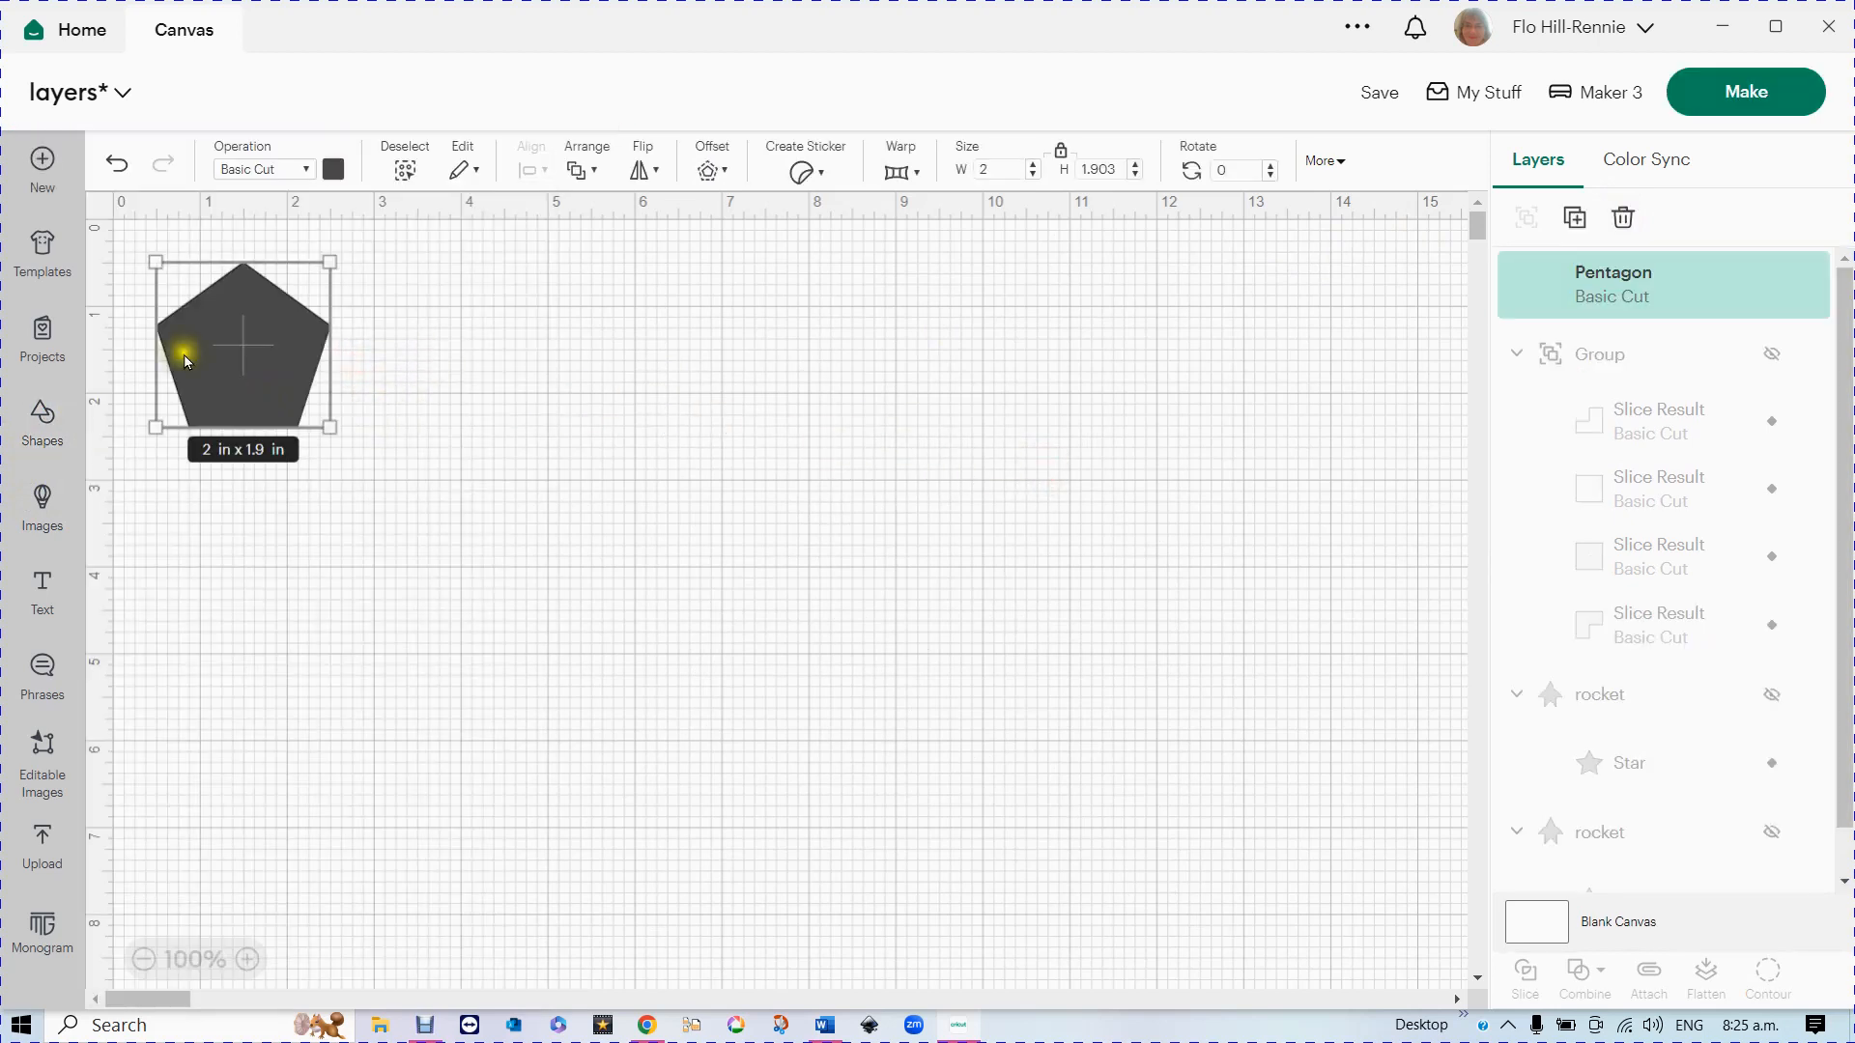
{"action": "left_click_drag", "start_coordinate": [259, 377], "coordinate": [886, 503]}
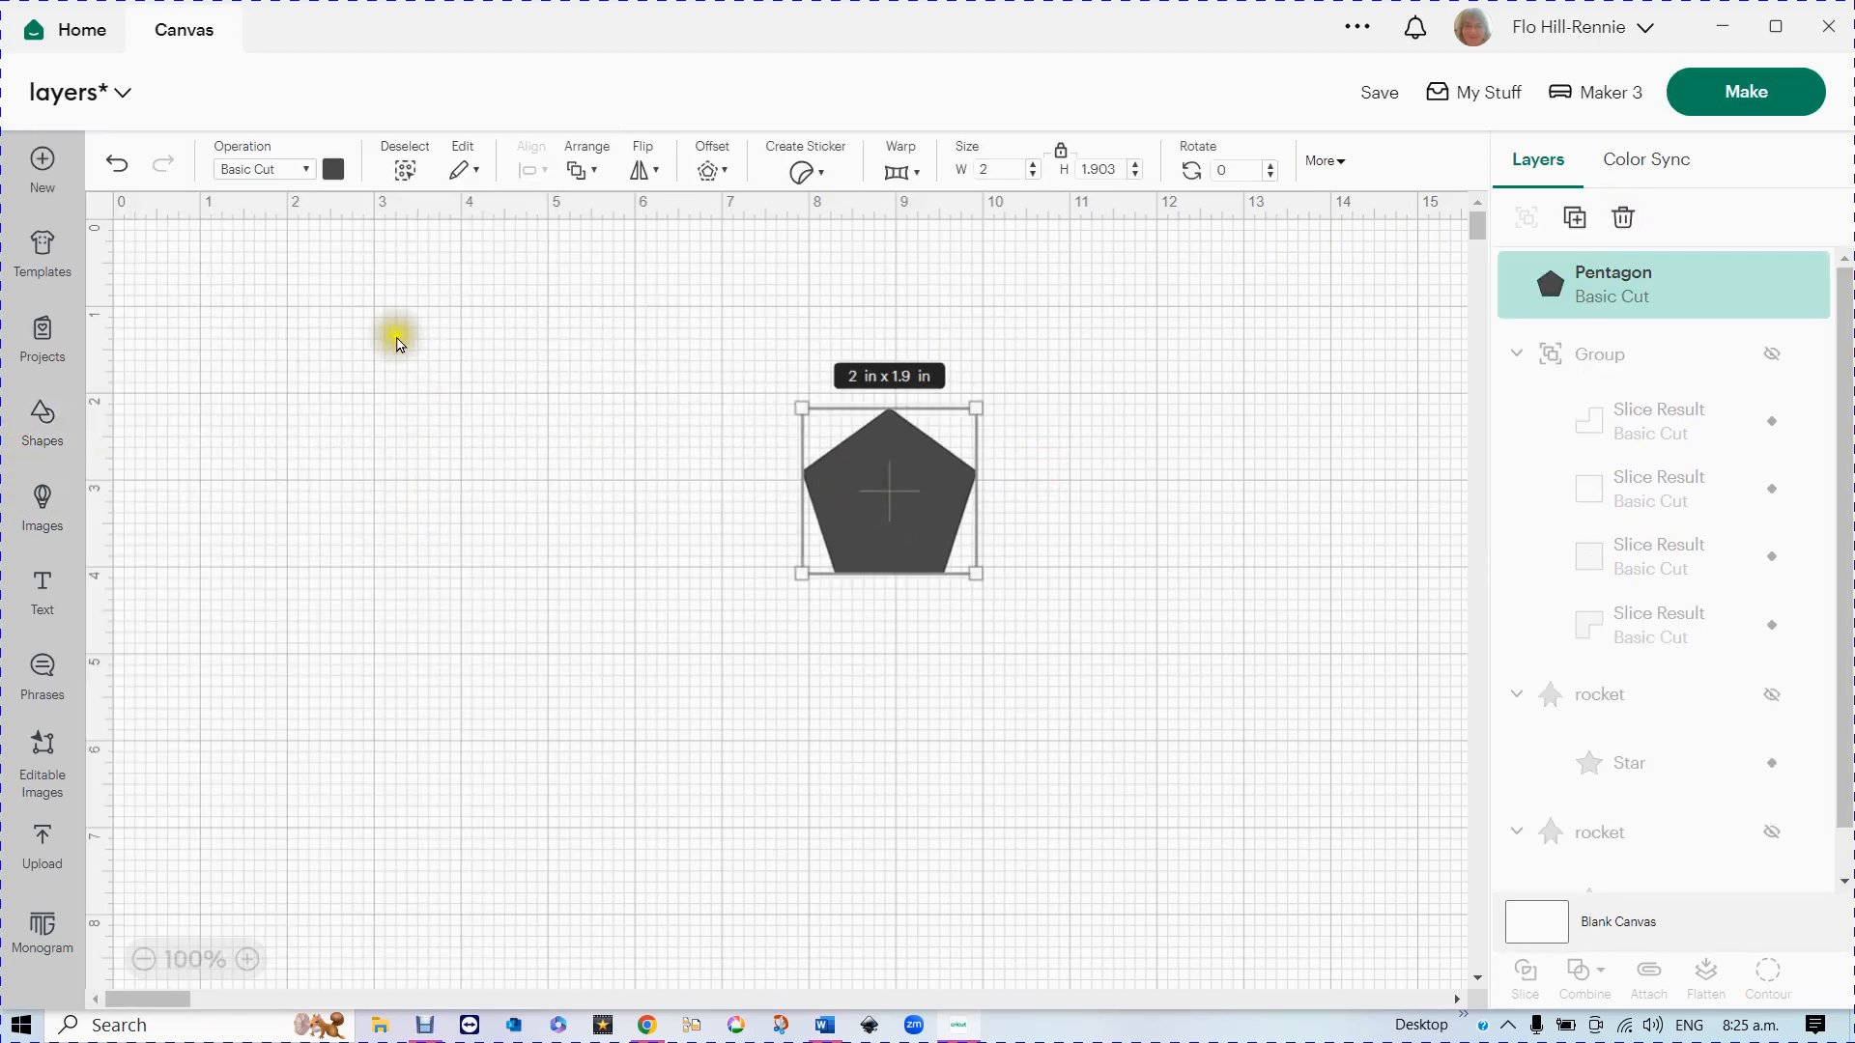
{"action": "left_click", "coordinate": [334, 171]}
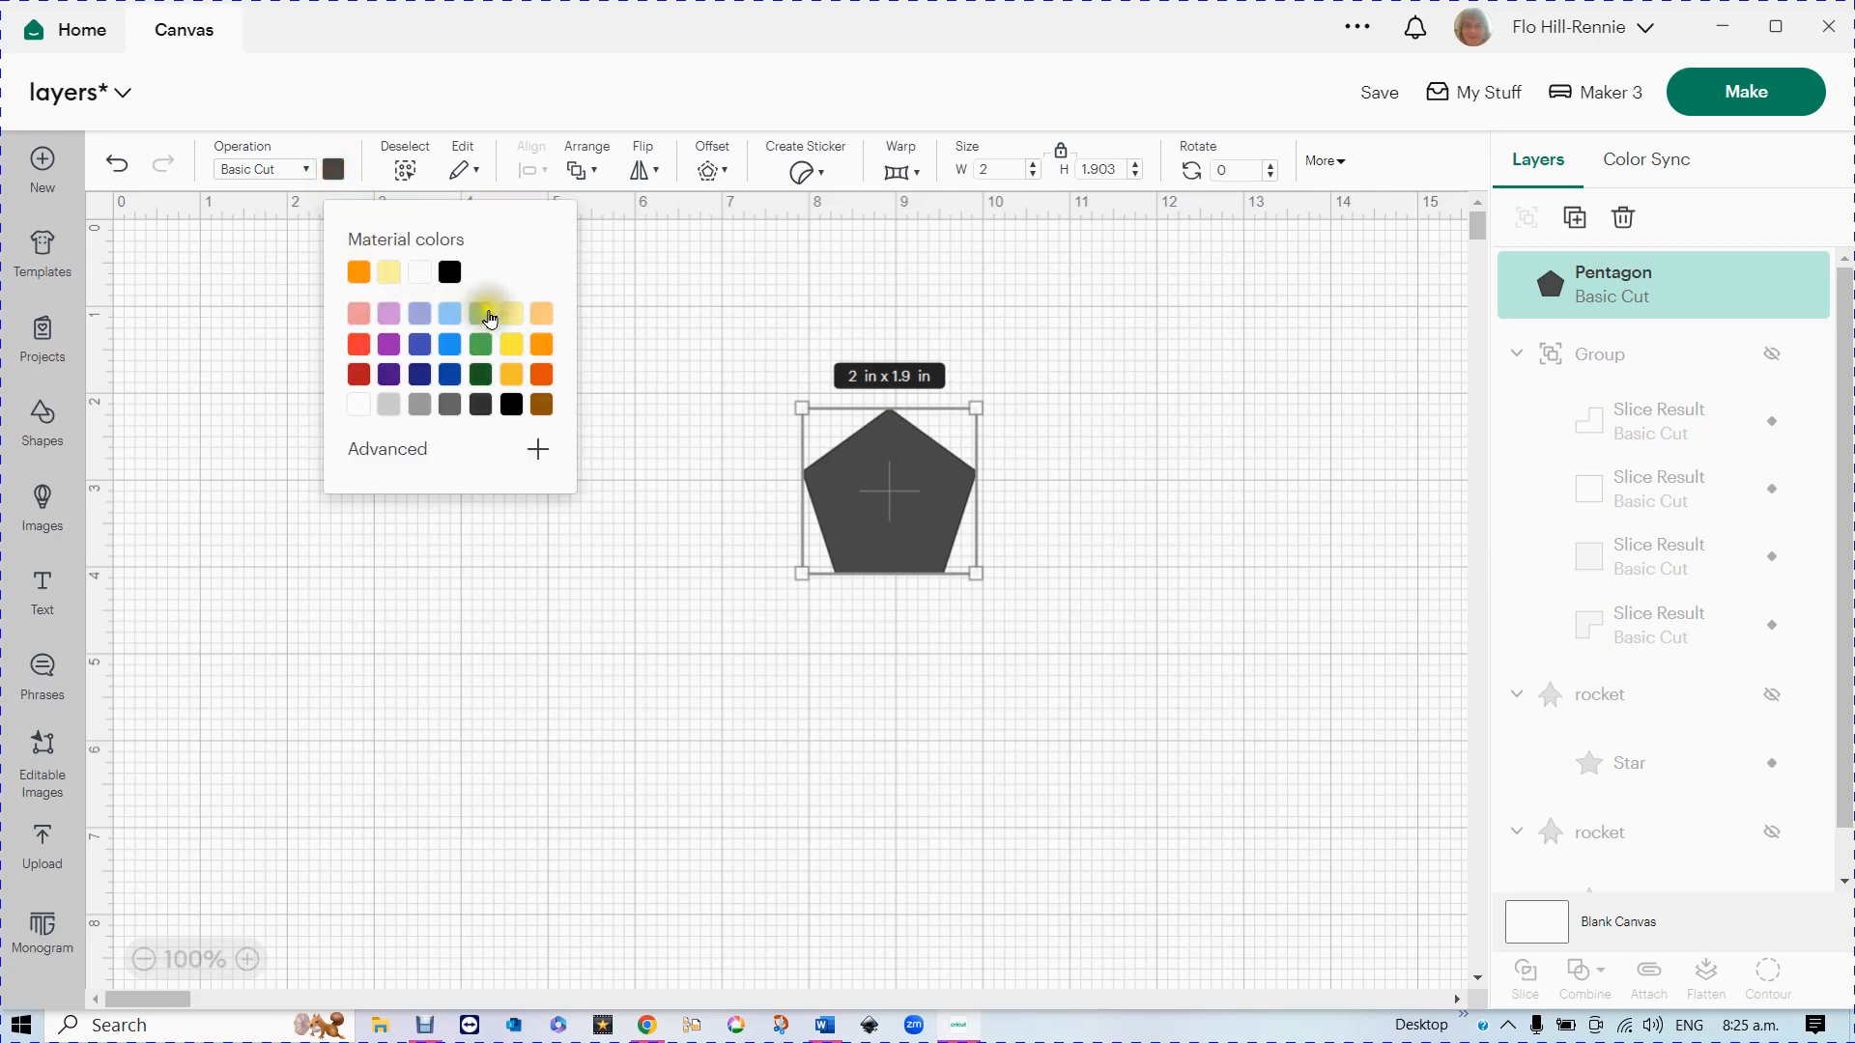
{"action": "left_click", "coordinate": [542, 319]}
{"action": "left_click_drag", "start_coordinate": [812, 501], "coordinate": [462, 537]}
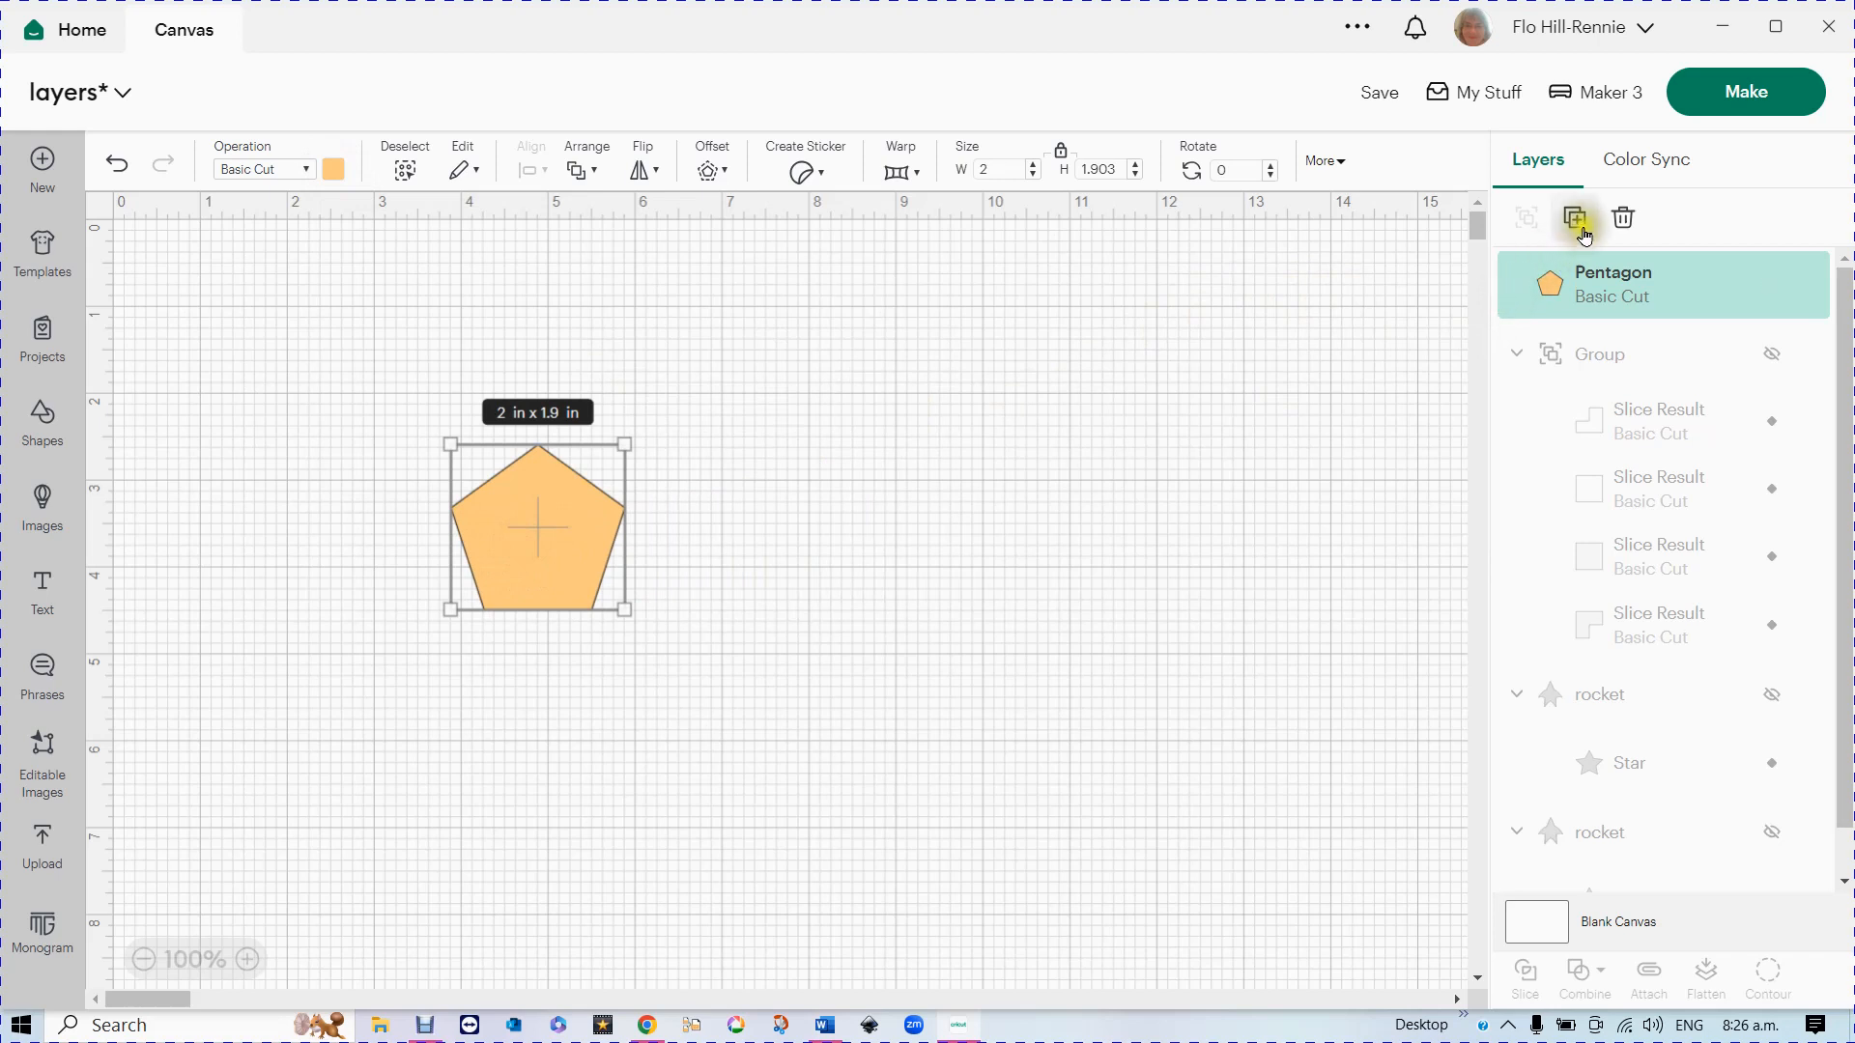
- Duplicate the light orange pentagon three times and spread the four pentagons apart on the canvas
{"action": "left_click", "coordinate": [1577, 220]}
{"action": "left_click", "coordinate": [1576, 220]}
{"action": "left_click", "coordinate": [1570, 217]}
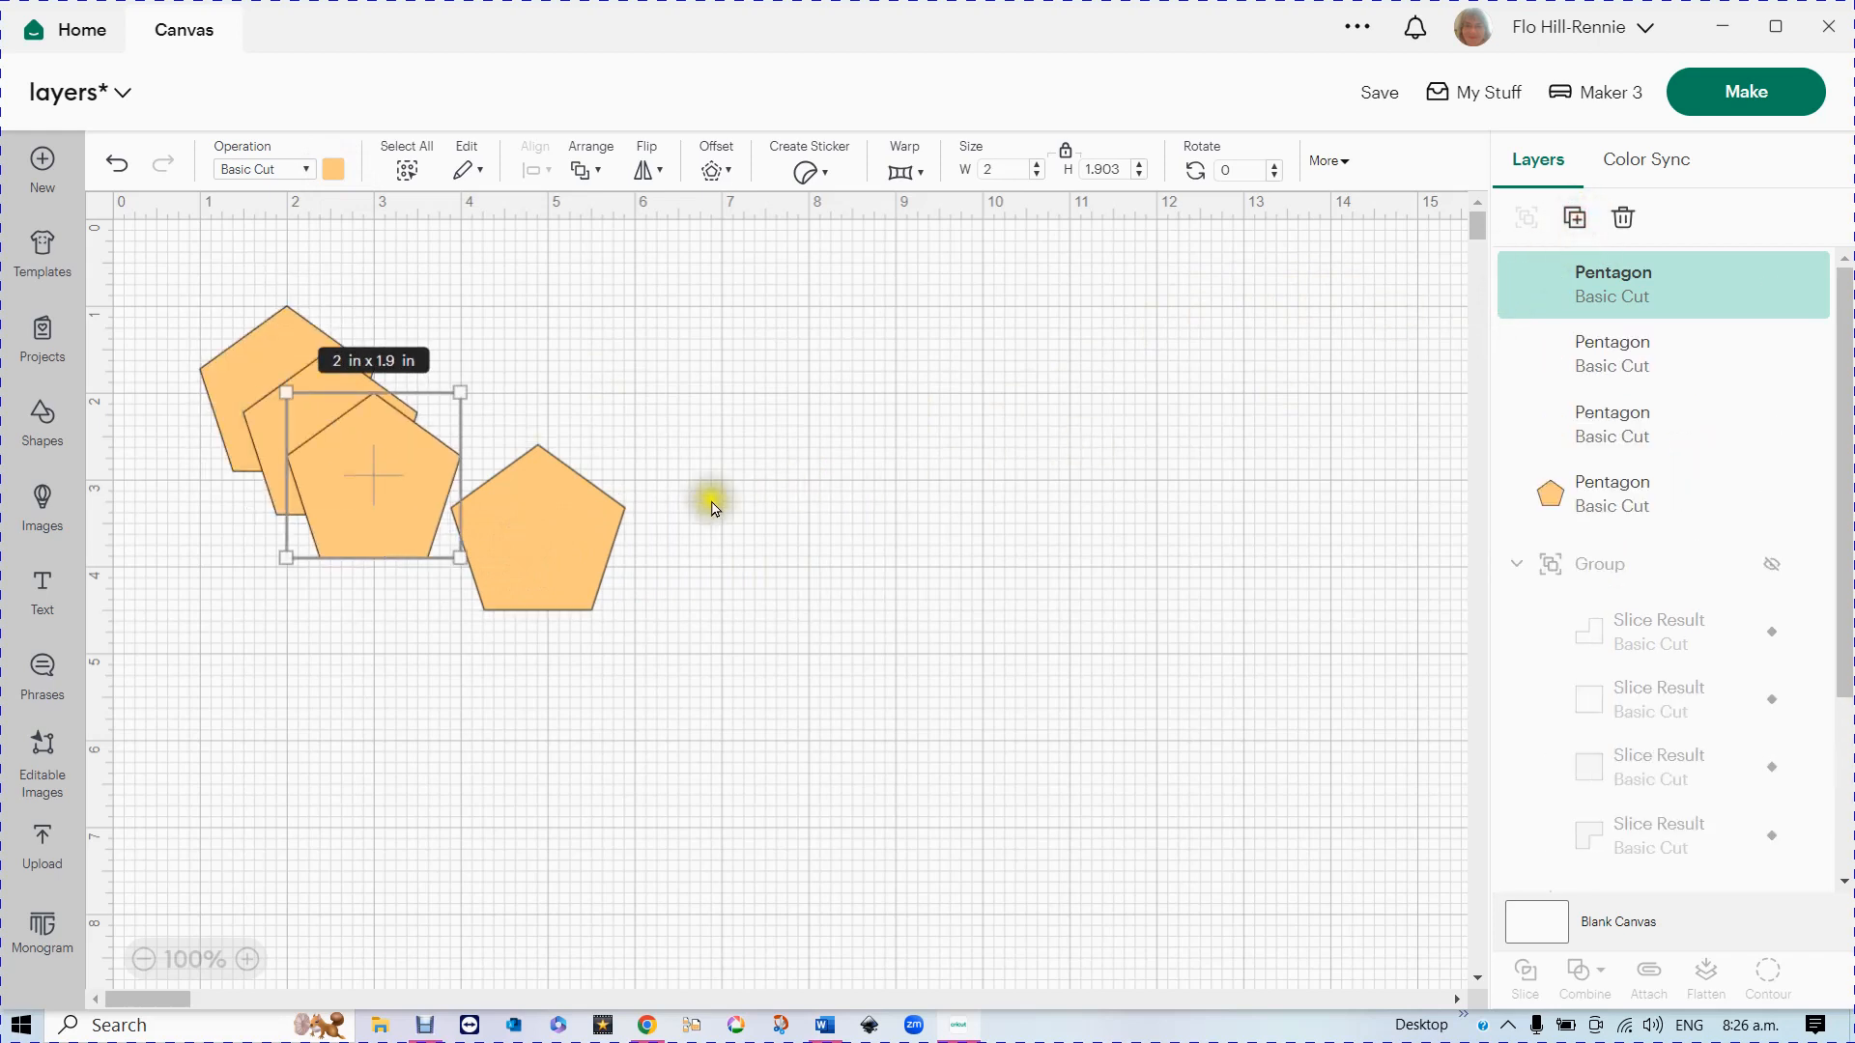
{"action": "left_click_drag", "start_coordinate": [498, 543], "coordinate": [802, 531]}
{"action": "left_click_drag", "start_coordinate": [385, 502], "coordinate": [420, 683]}
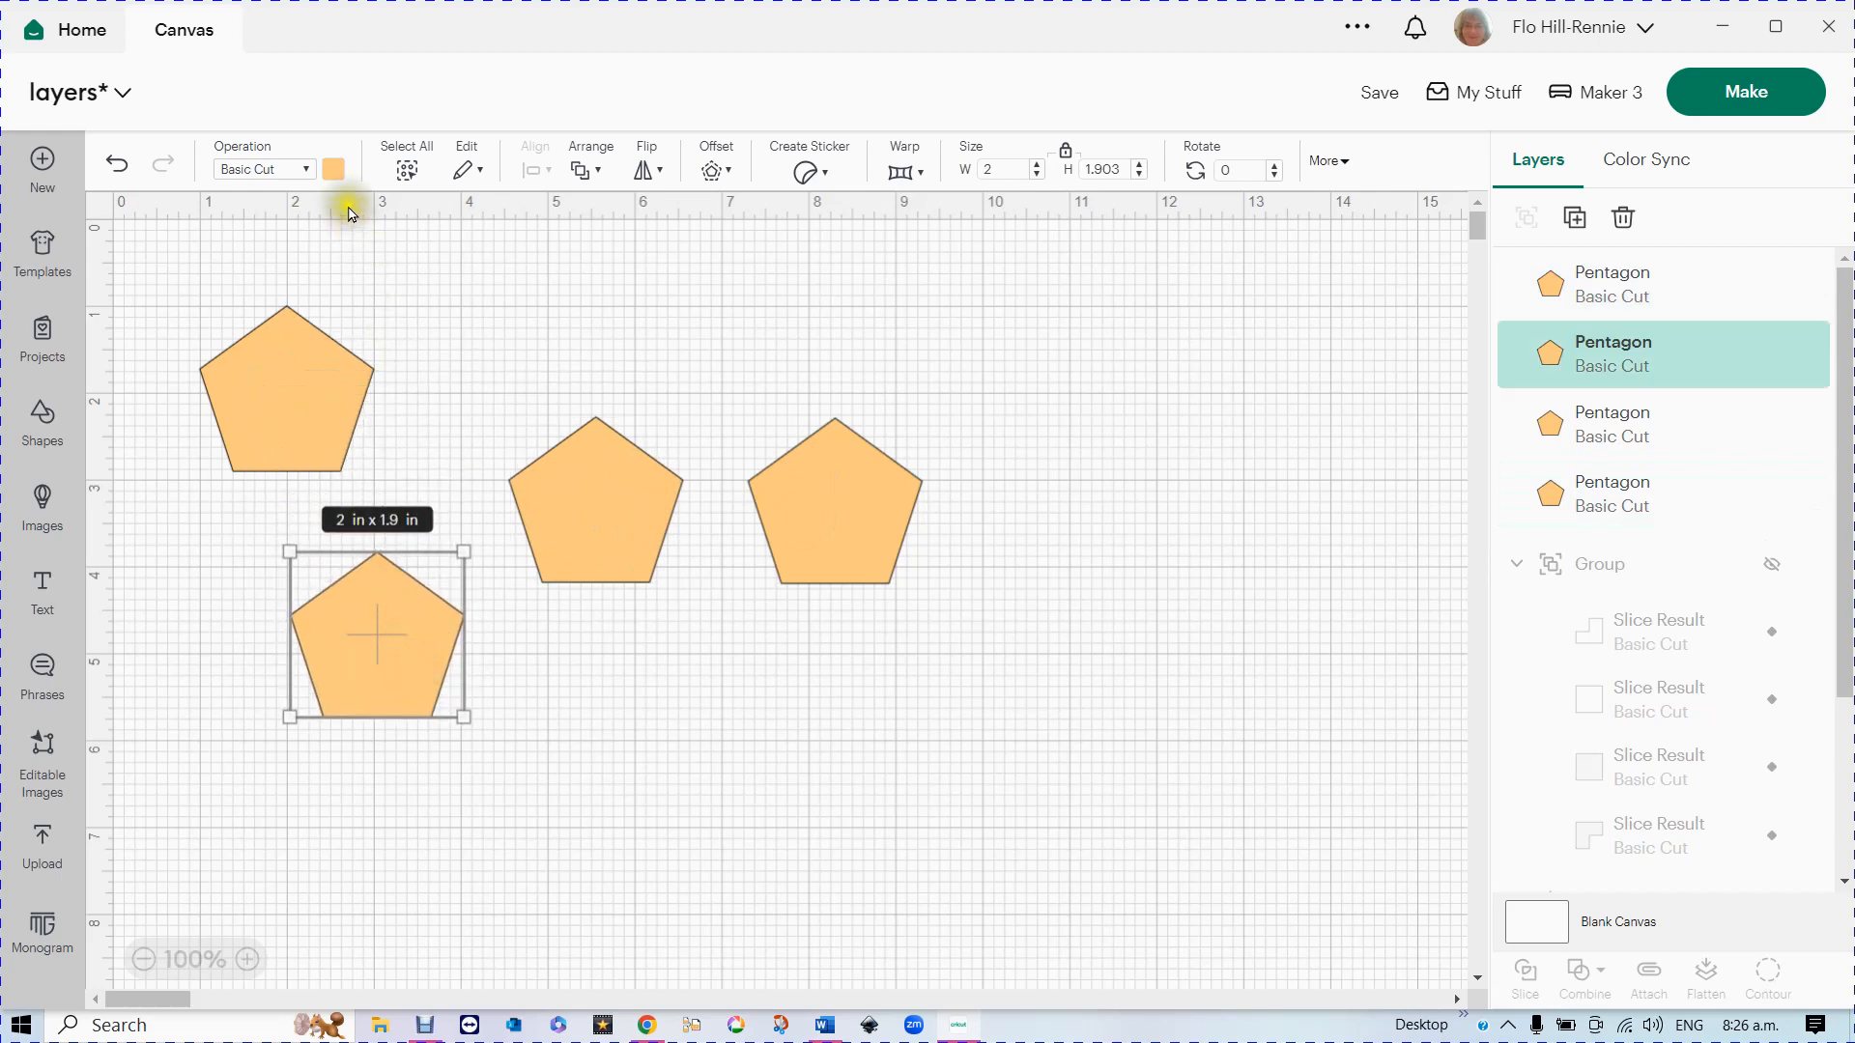
- Colour the lower-left pentagon pale yellow and the middle one green, moving the green one to the far right of the others
{"action": "left_click", "coordinate": [333, 171]}
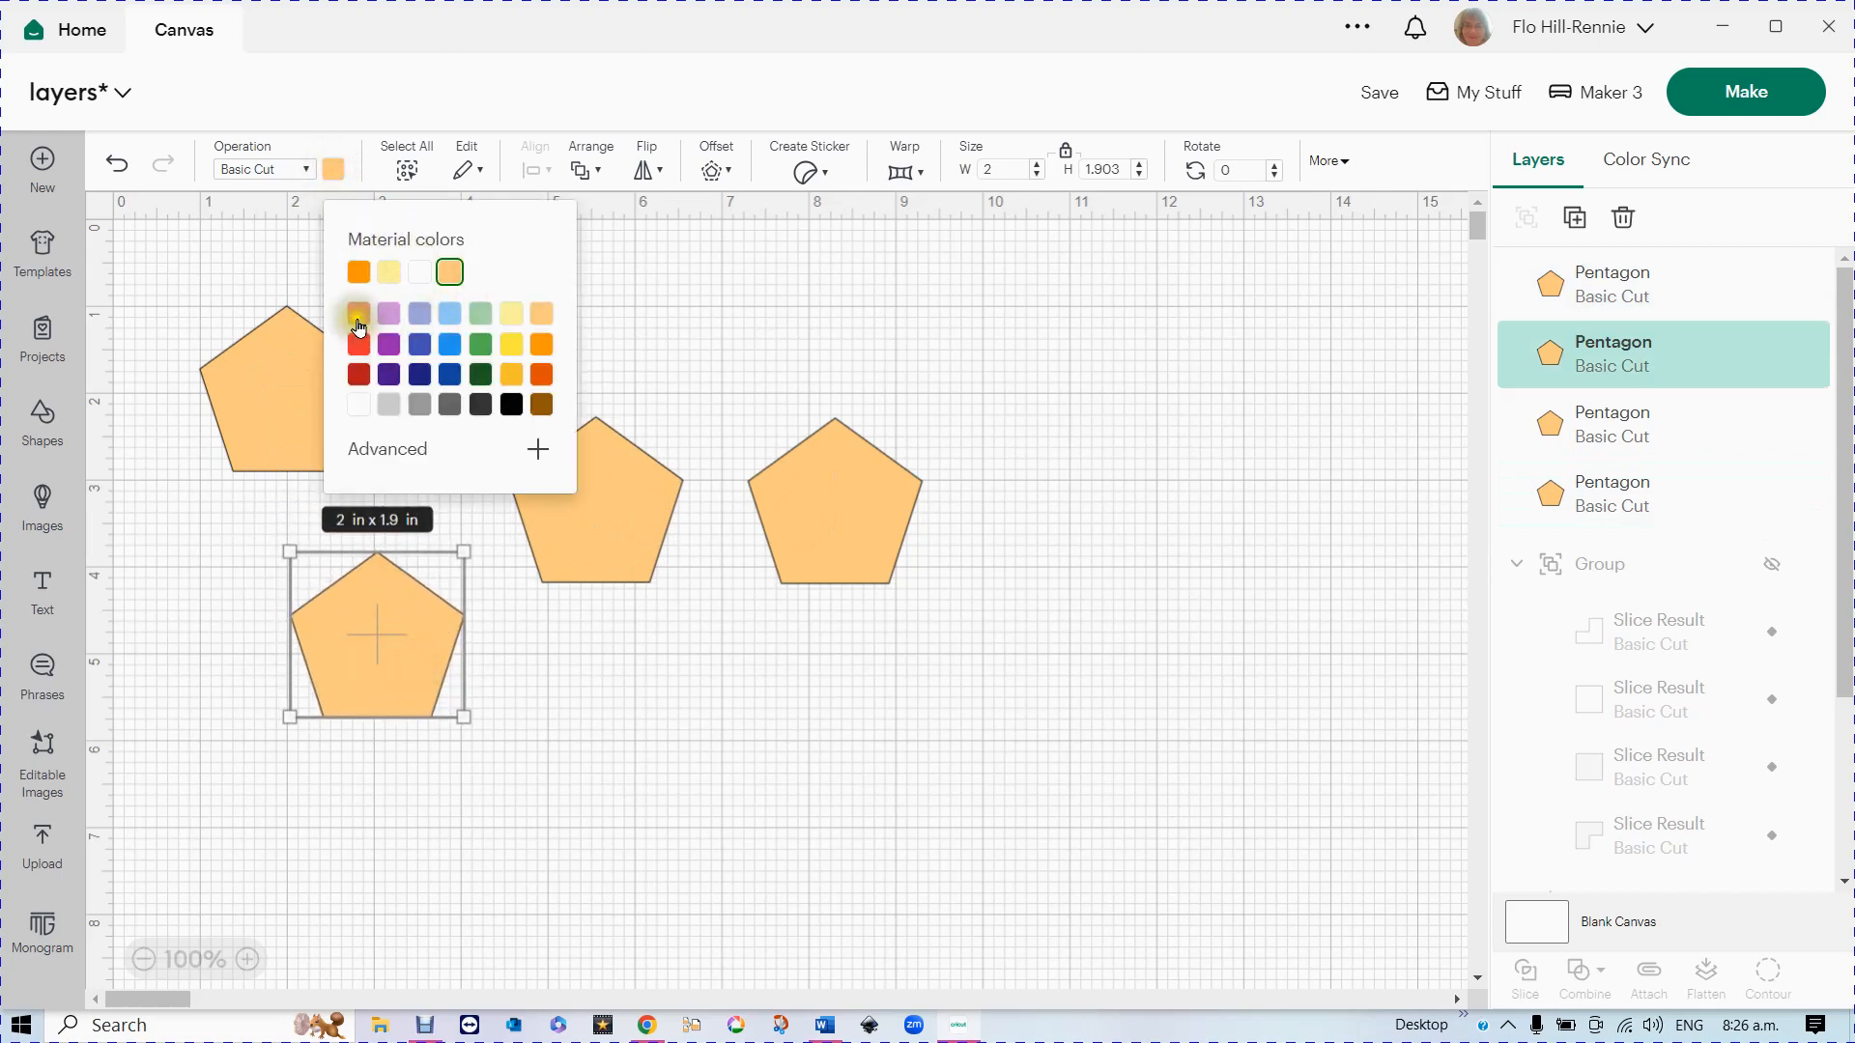
{"action": "left_click", "coordinate": [393, 275]}
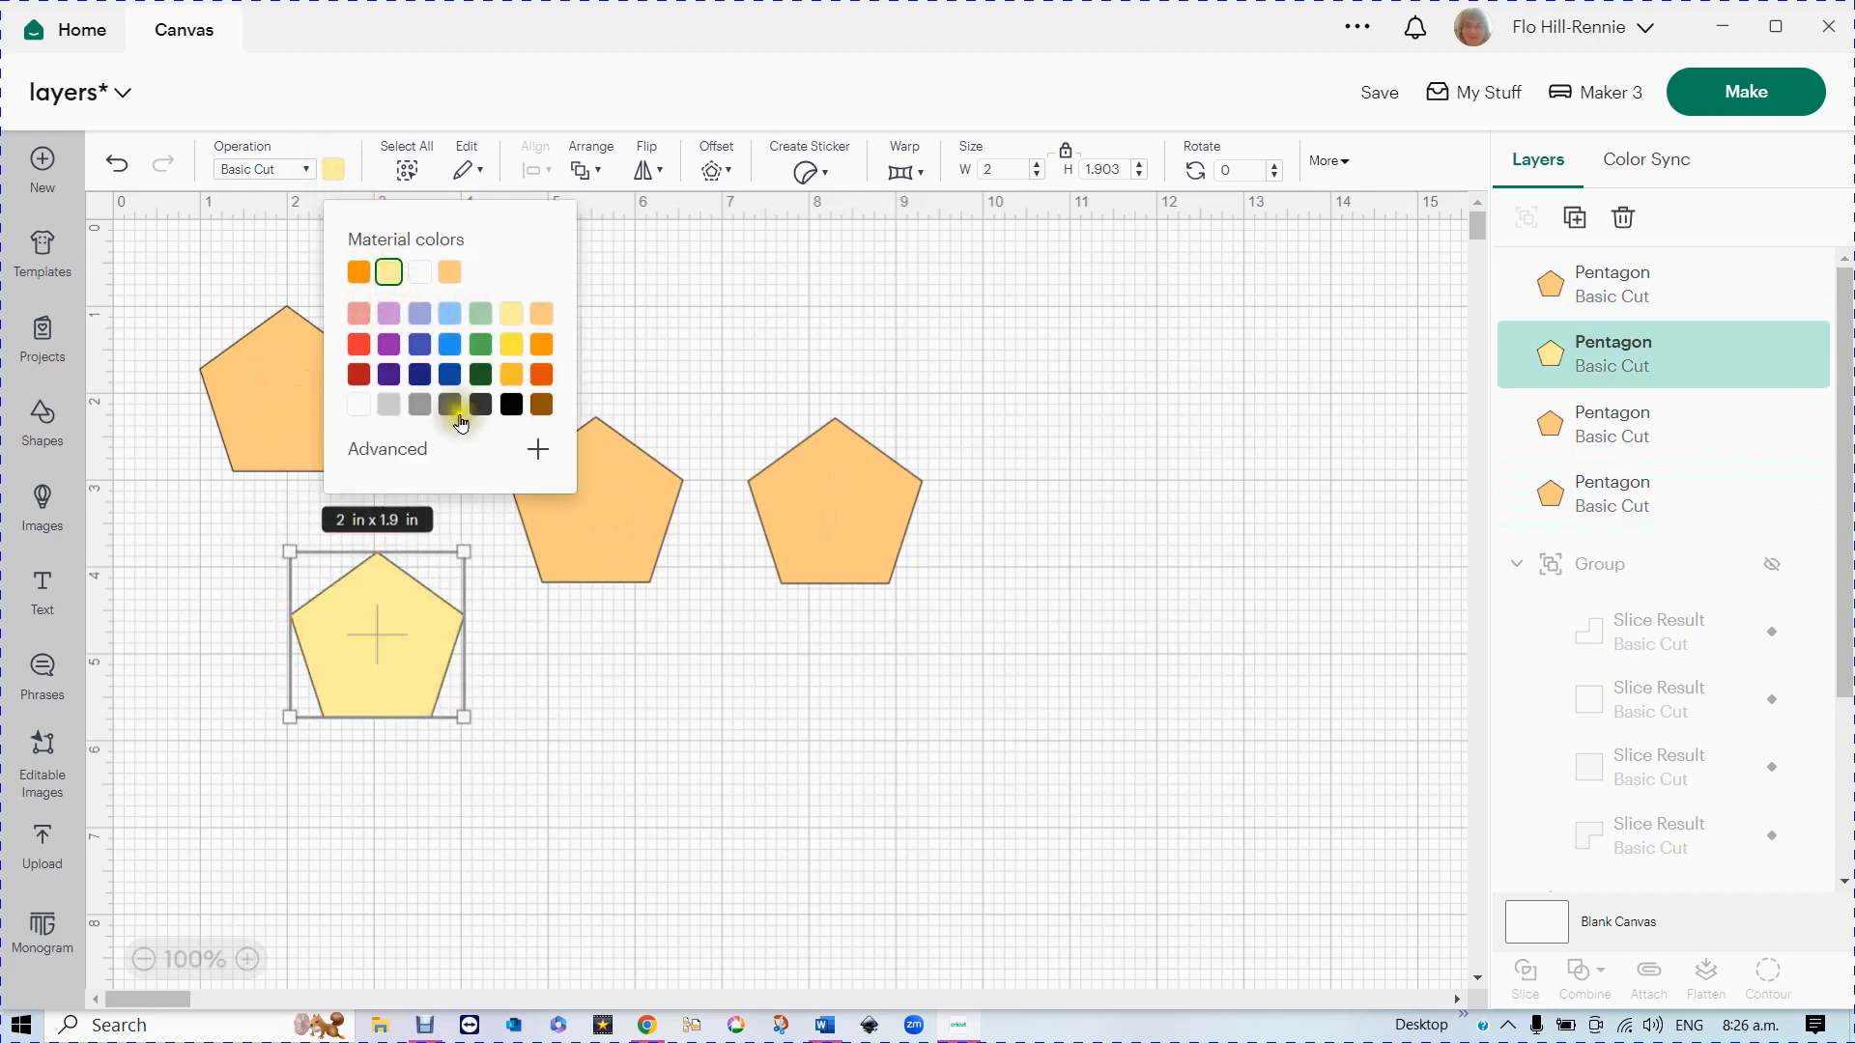
{"action": "left_click", "coordinate": [591, 524]}
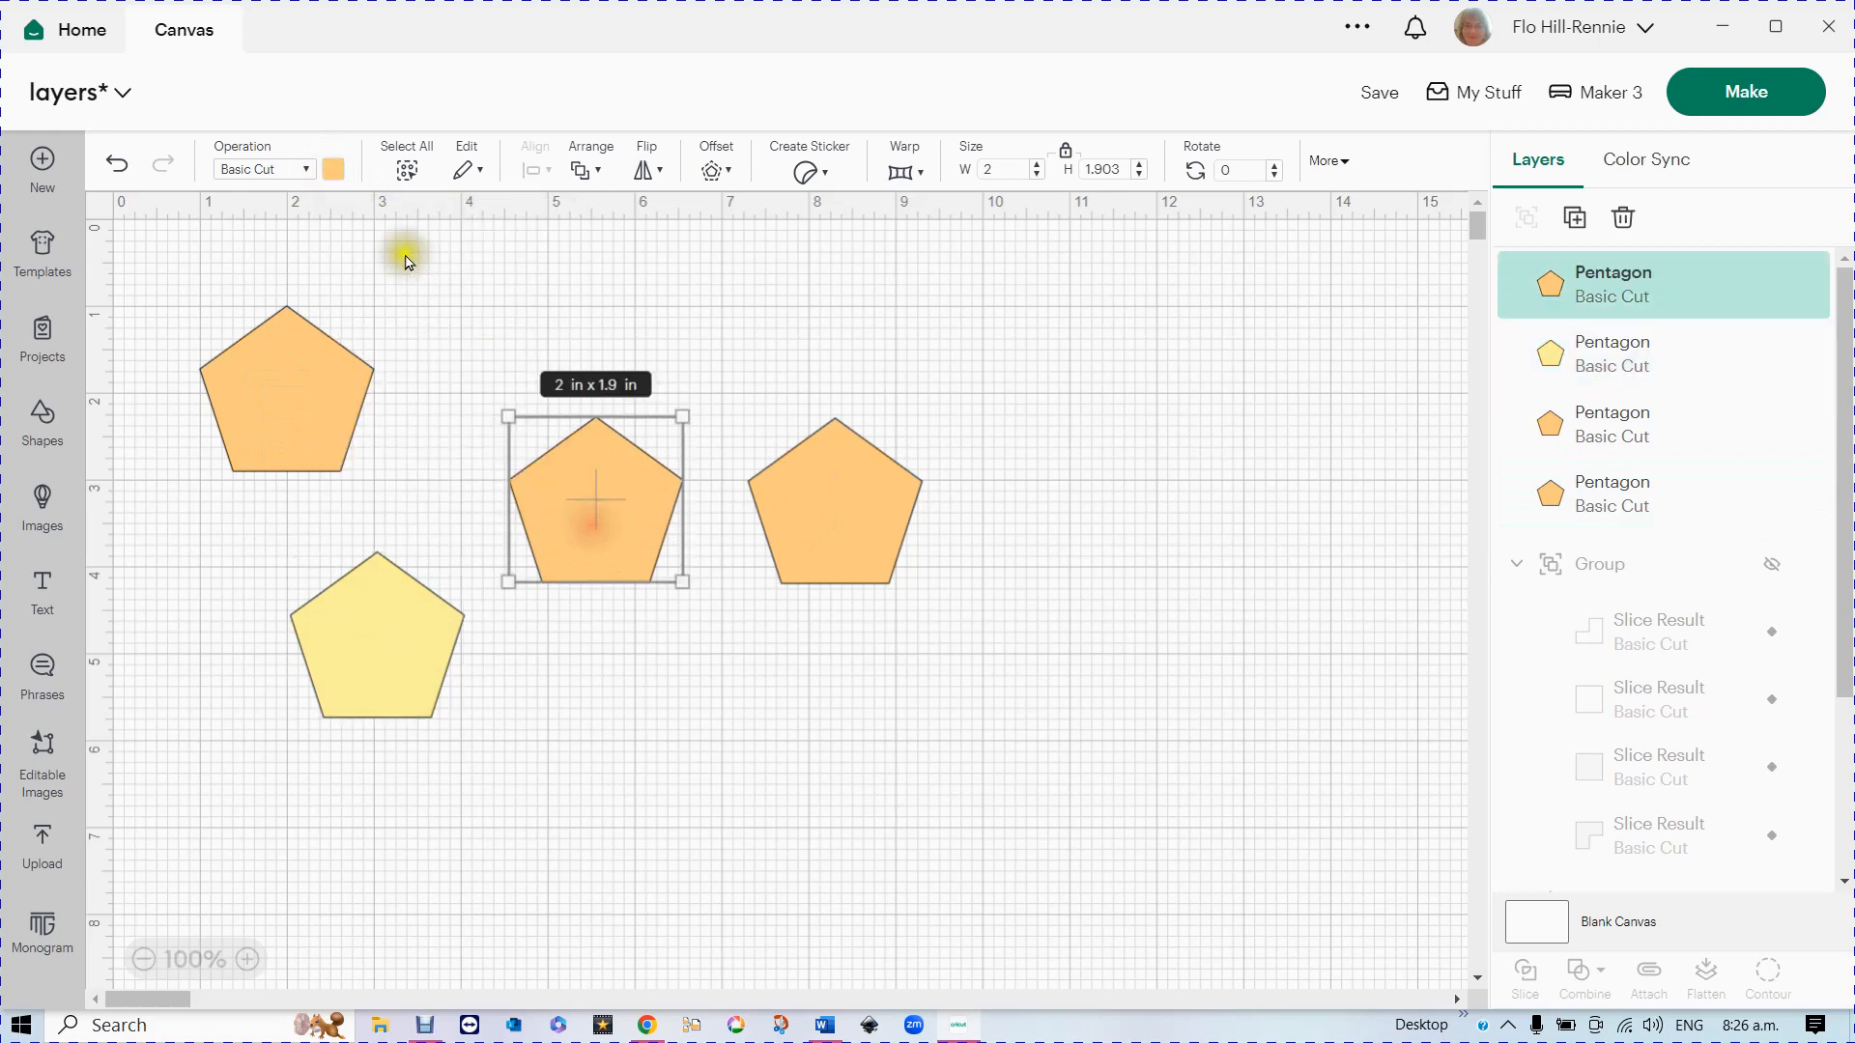
{"action": "left_click", "coordinate": [333, 172]}
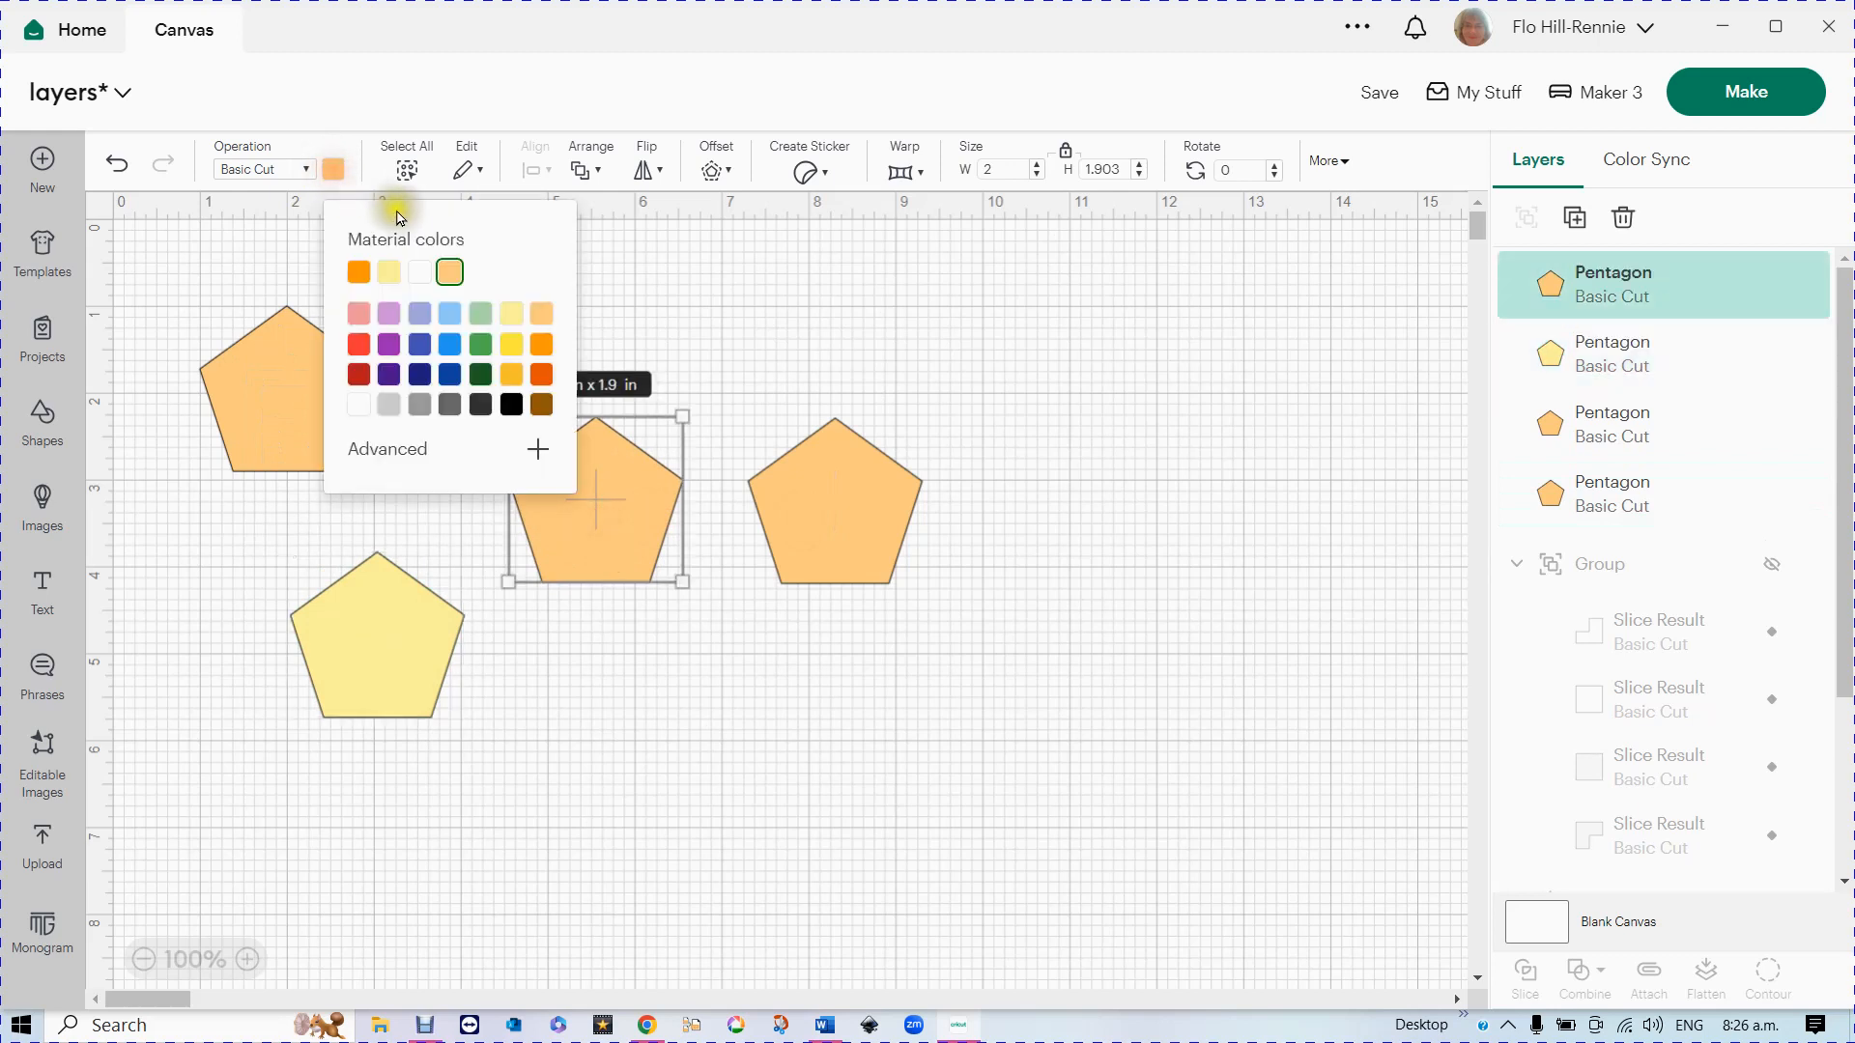
{"action": "left_click", "coordinate": [478, 347]}
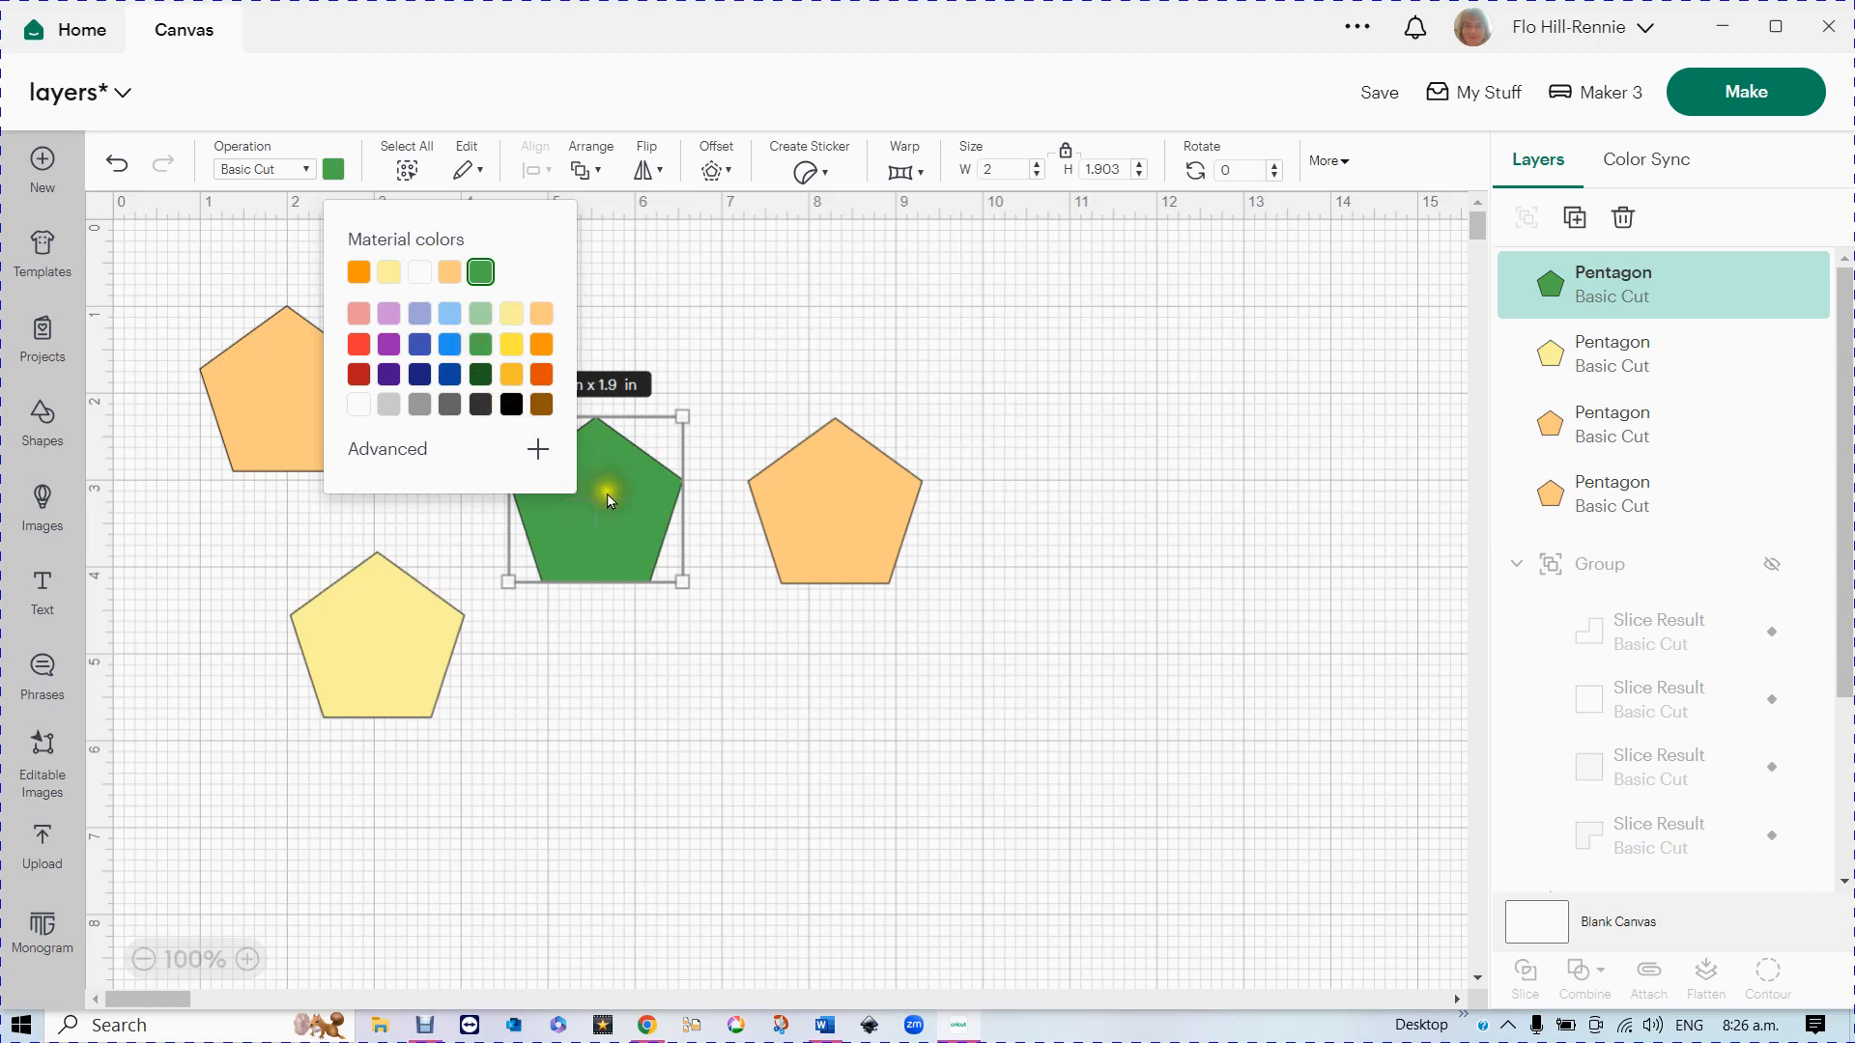
{"action": "left_click_drag", "start_coordinate": [609, 499], "coordinate": [1064, 493]}
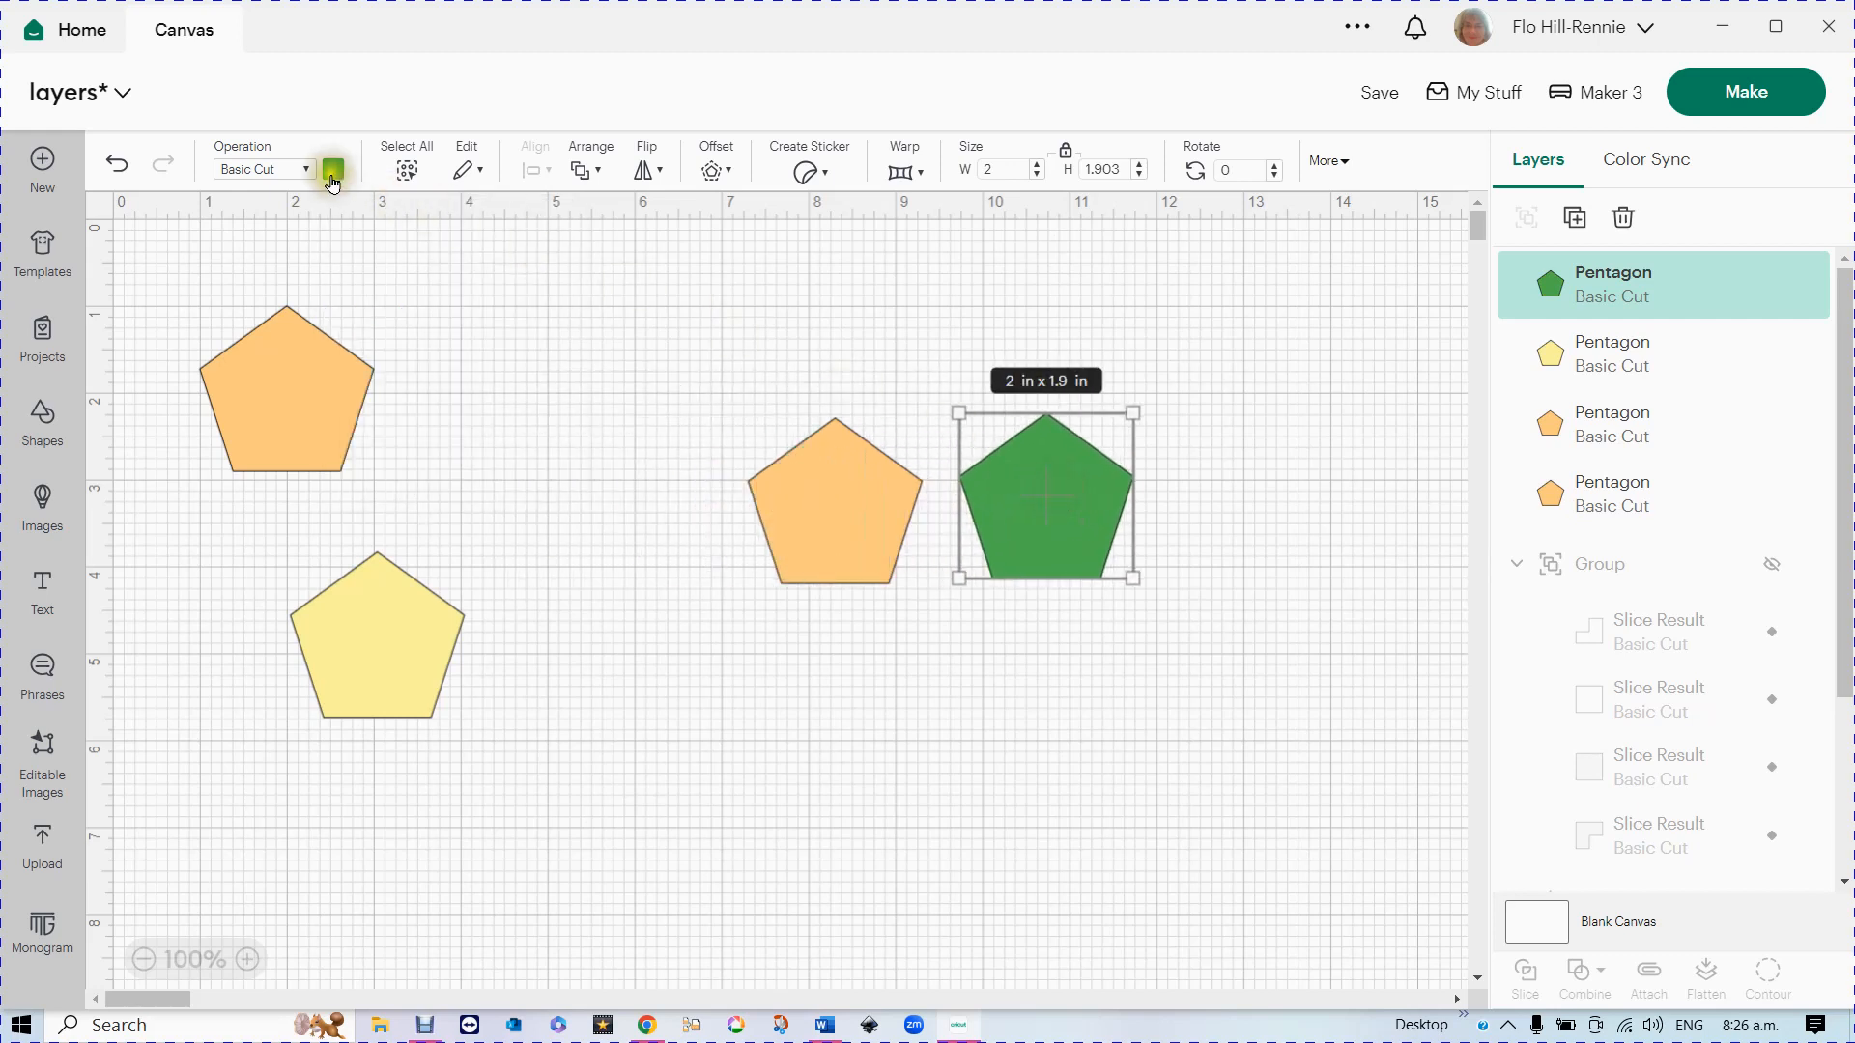
- Move the upper-left orange pentagon between the yellow and orange ones and colour it dark blue
{"action": "left_click_drag", "start_coordinate": [310, 361], "coordinate": [578, 524]}
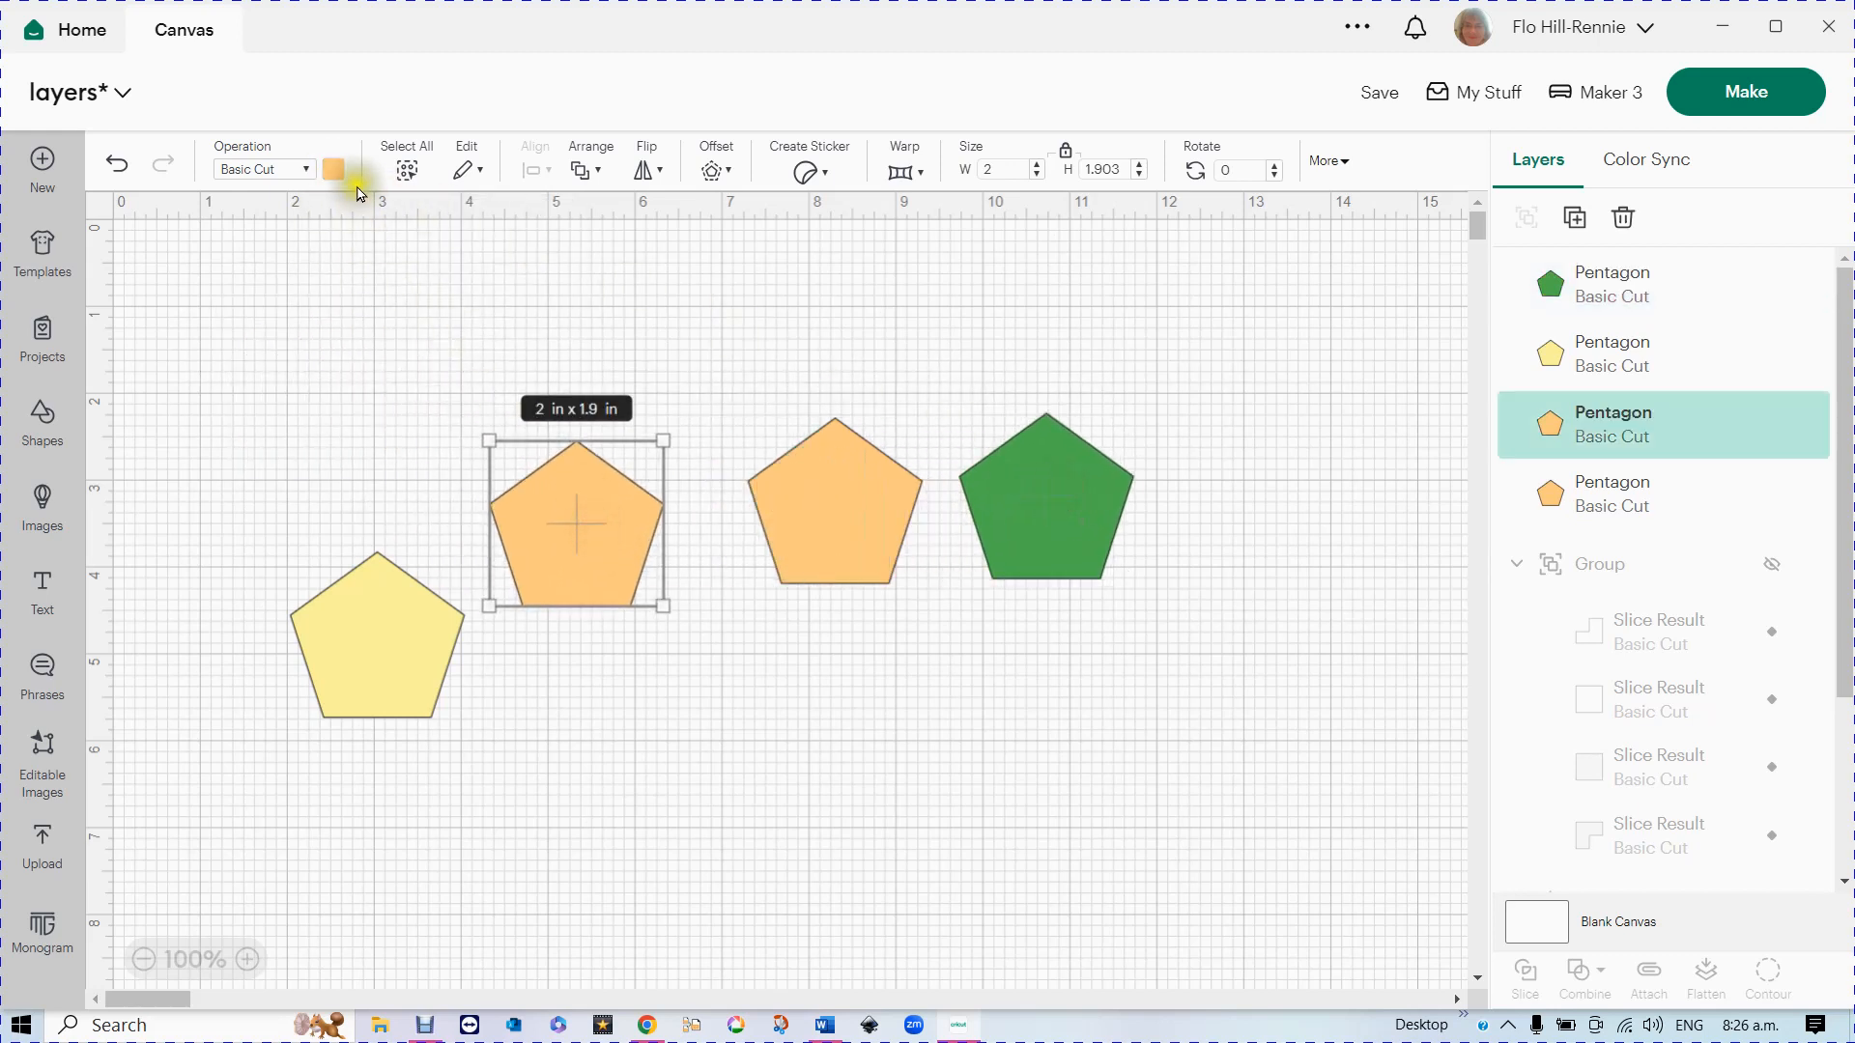
{"action": "left_click", "coordinate": [335, 172]}
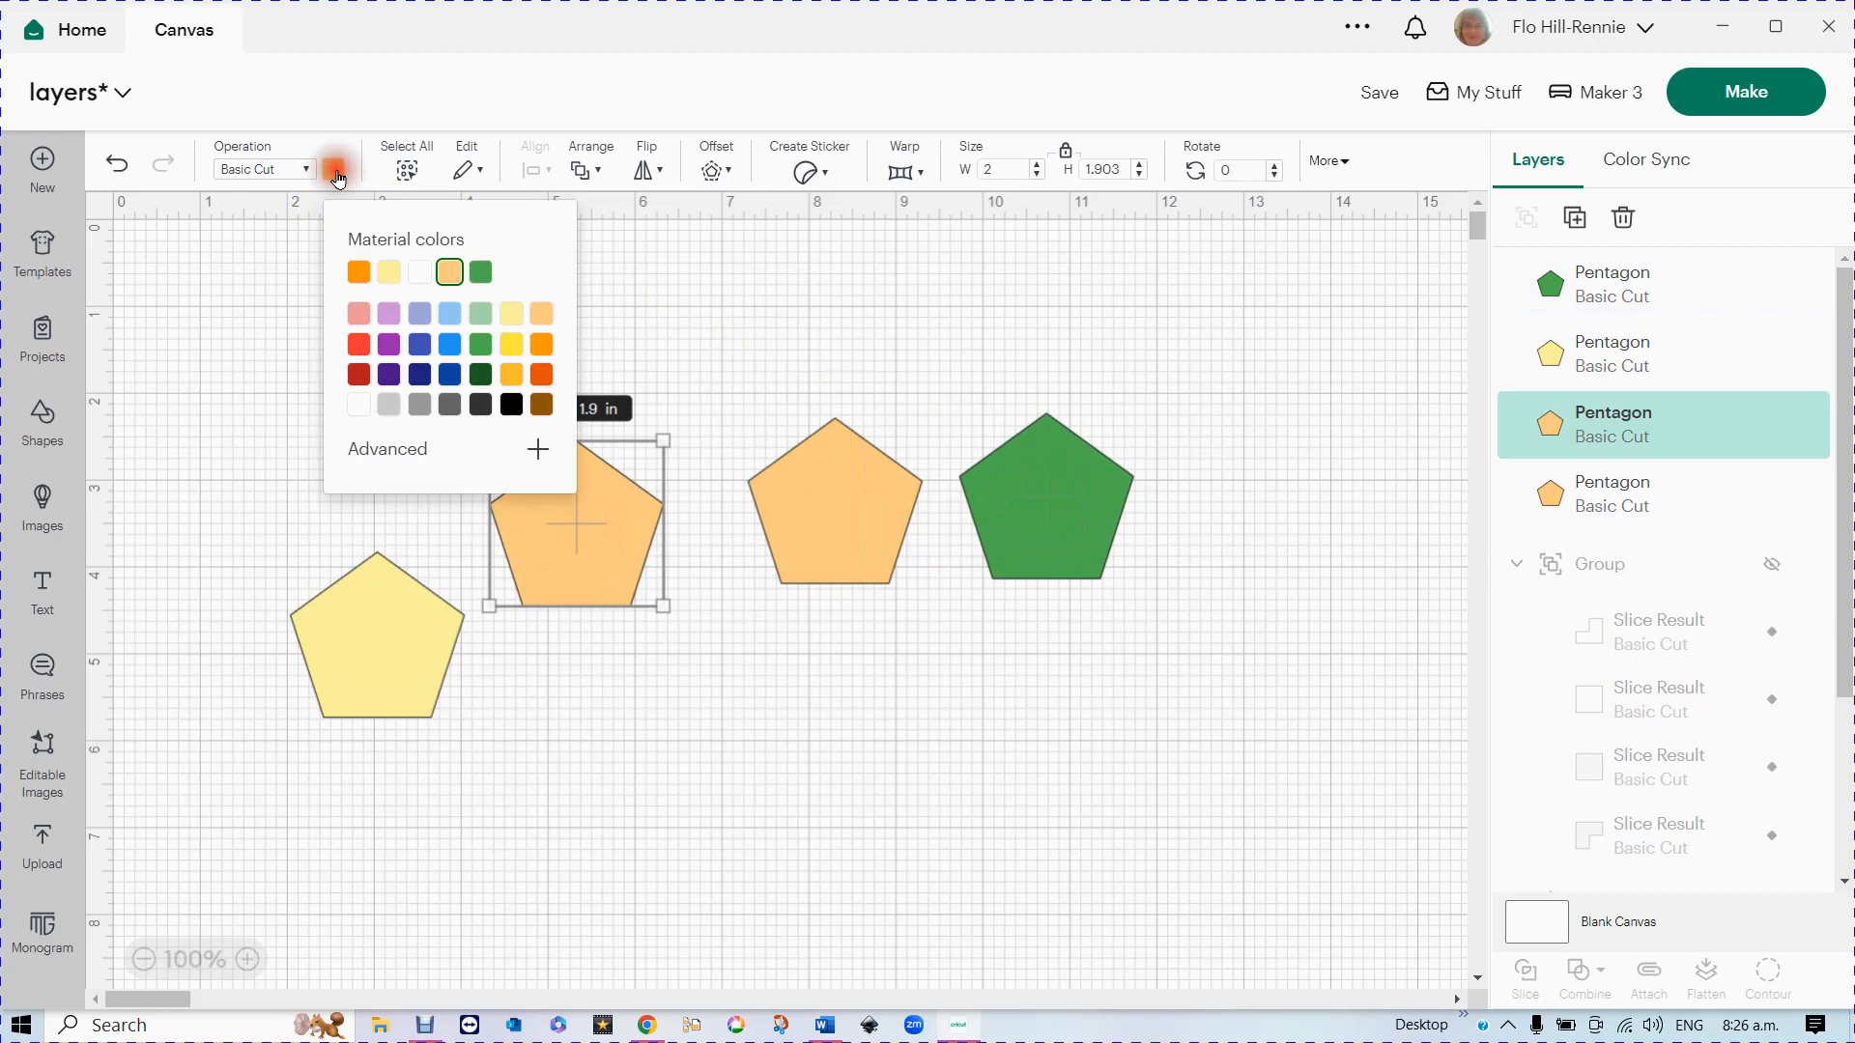
{"action": "left_click", "coordinate": [421, 350]}
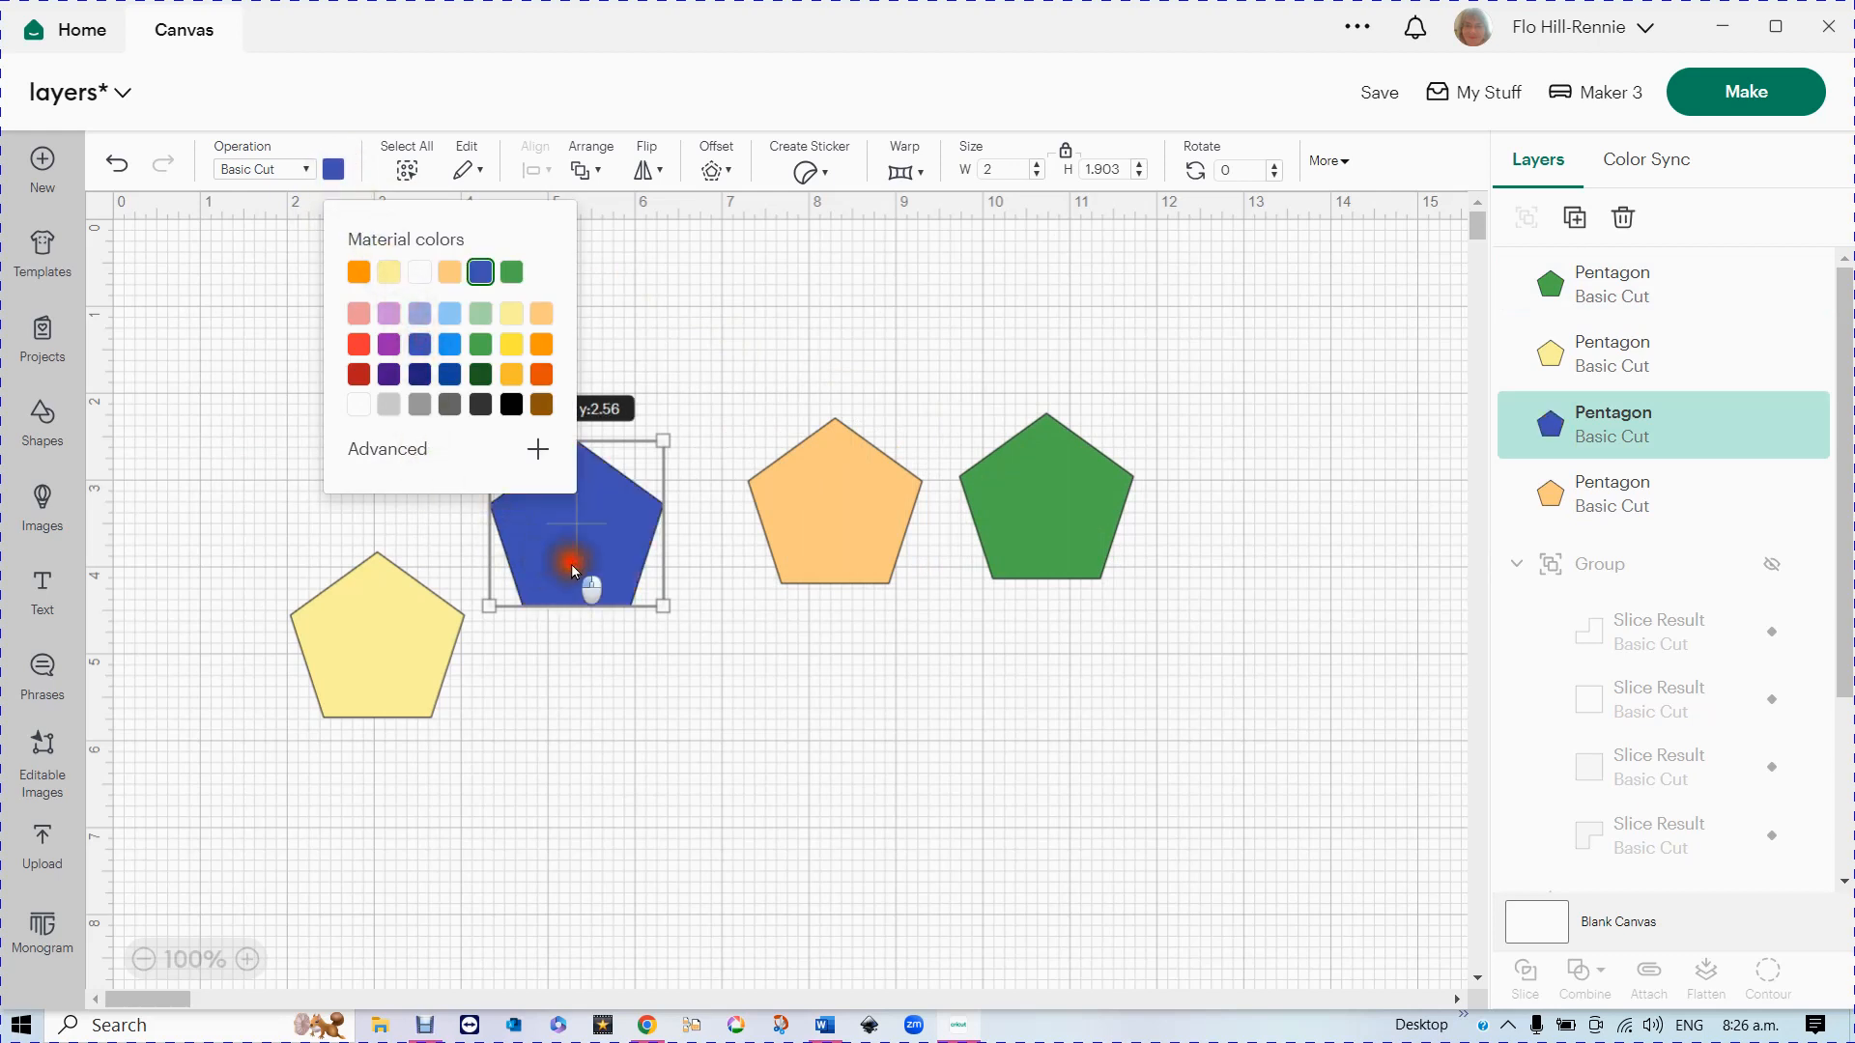
- Arrange the pentagons in one horizontal row in the order yellow, blue, orange, green
{"action": "left_click_drag", "start_coordinate": [571, 564], "coordinate": [603, 675]}
{"action": "left_click_drag", "start_coordinate": [807, 484], "coordinate": [819, 637]}
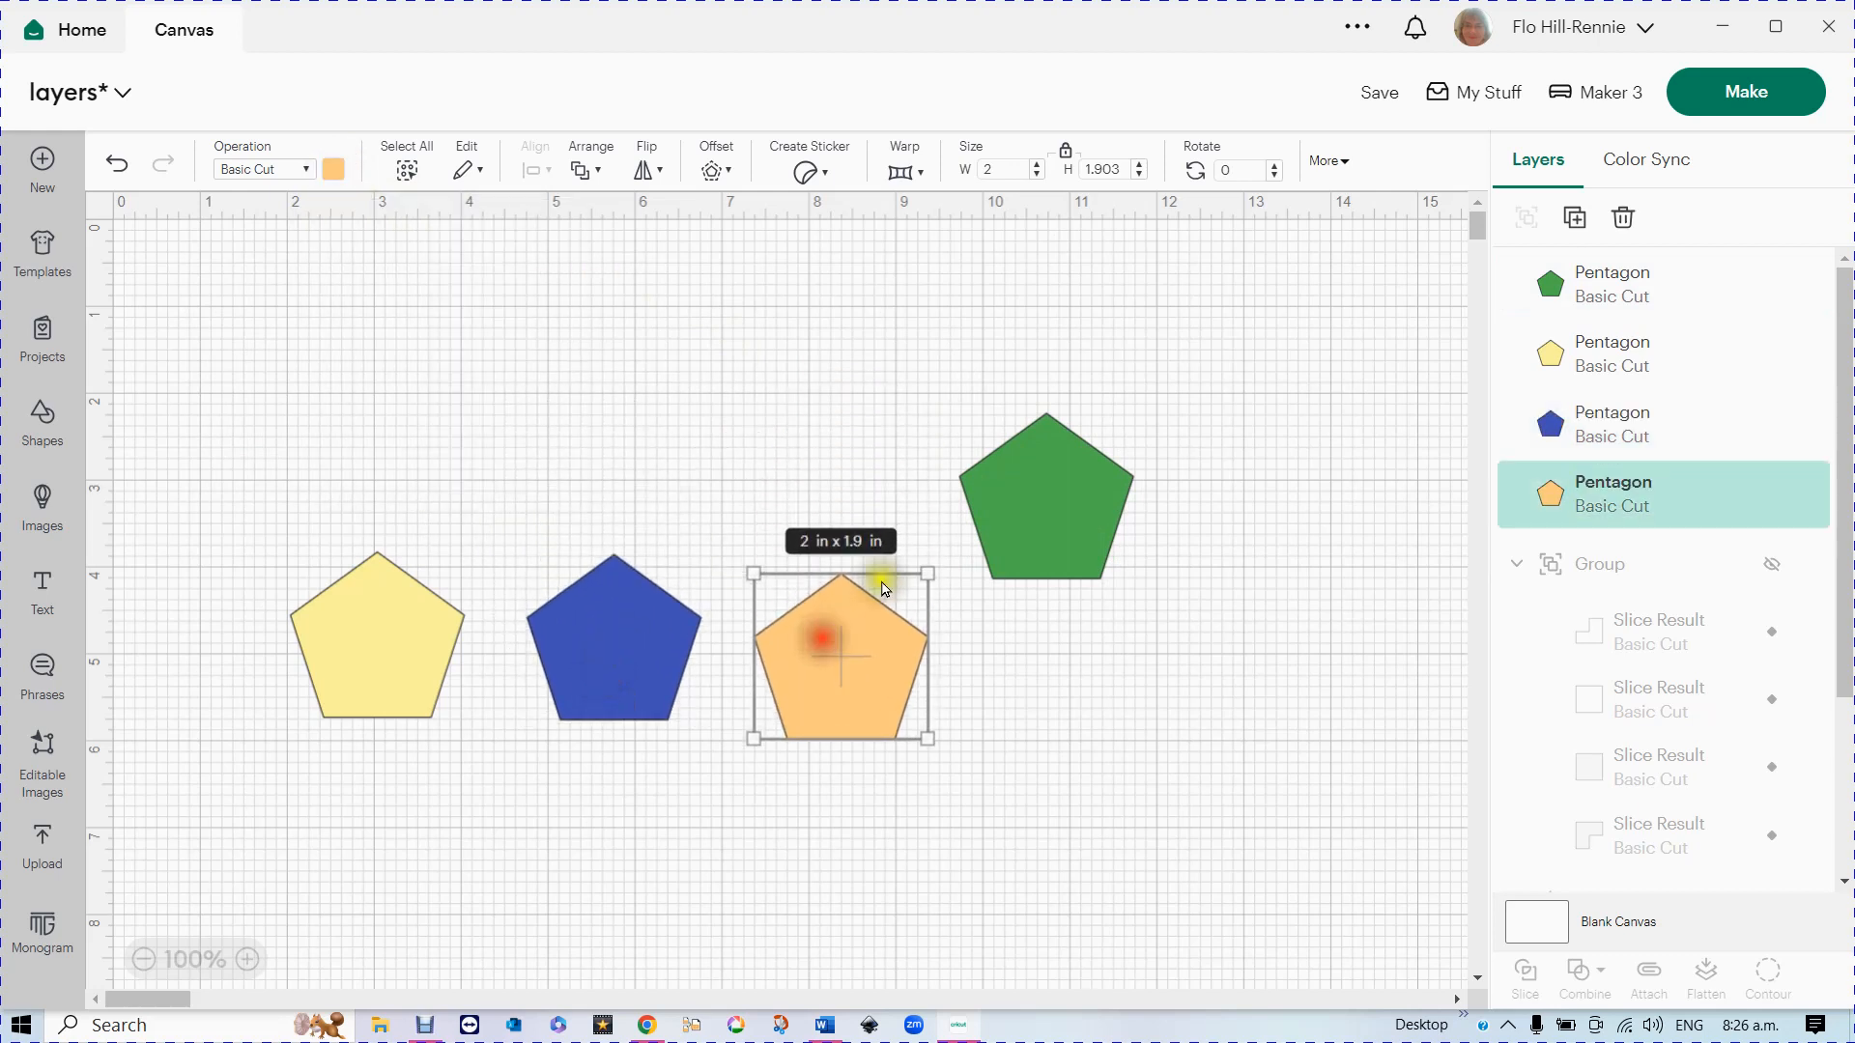
{"action": "left_click_drag", "start_coordinate": [1043, 489], "coordinate": [1064, 655]}
{"action": "left_click_drag", "start_coordinate": [835, 642], "coordinate": [839, 625]}
{"action": "left_click_drag", "start_coordinate": [1014, 642], "coordinate": [1023, 623]}
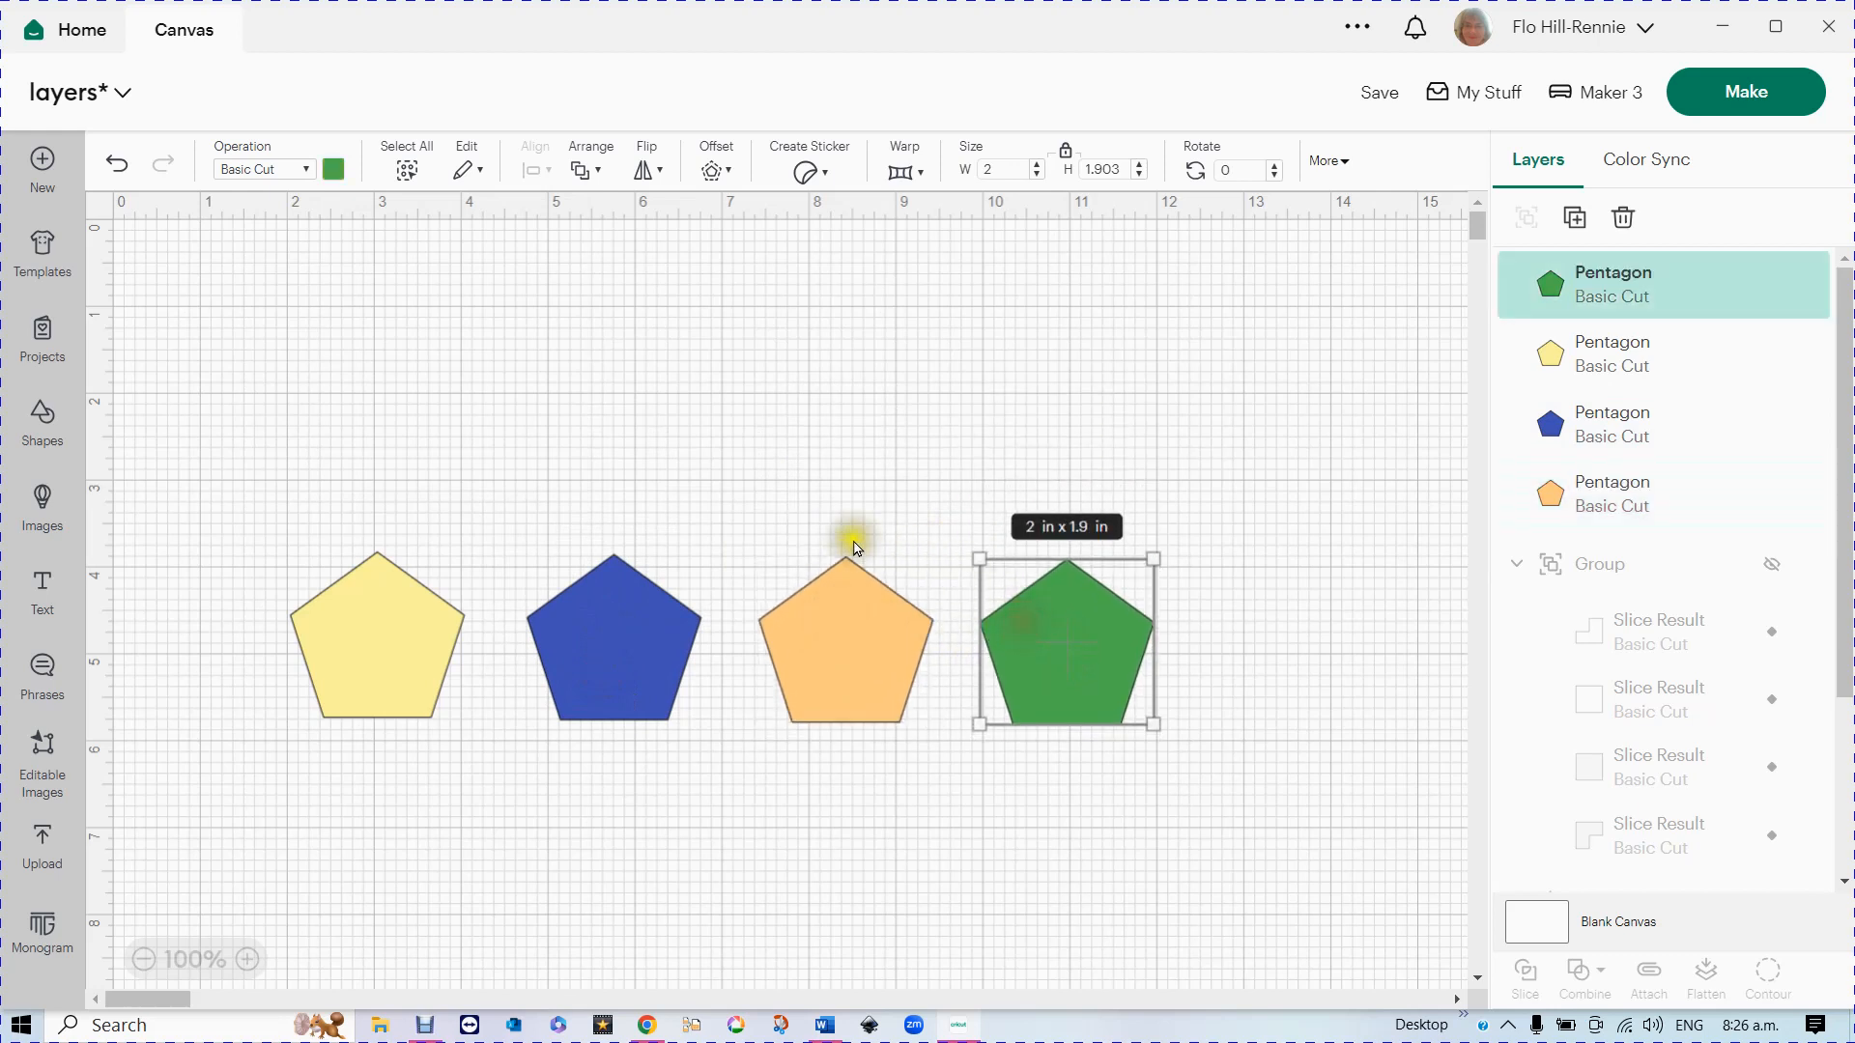
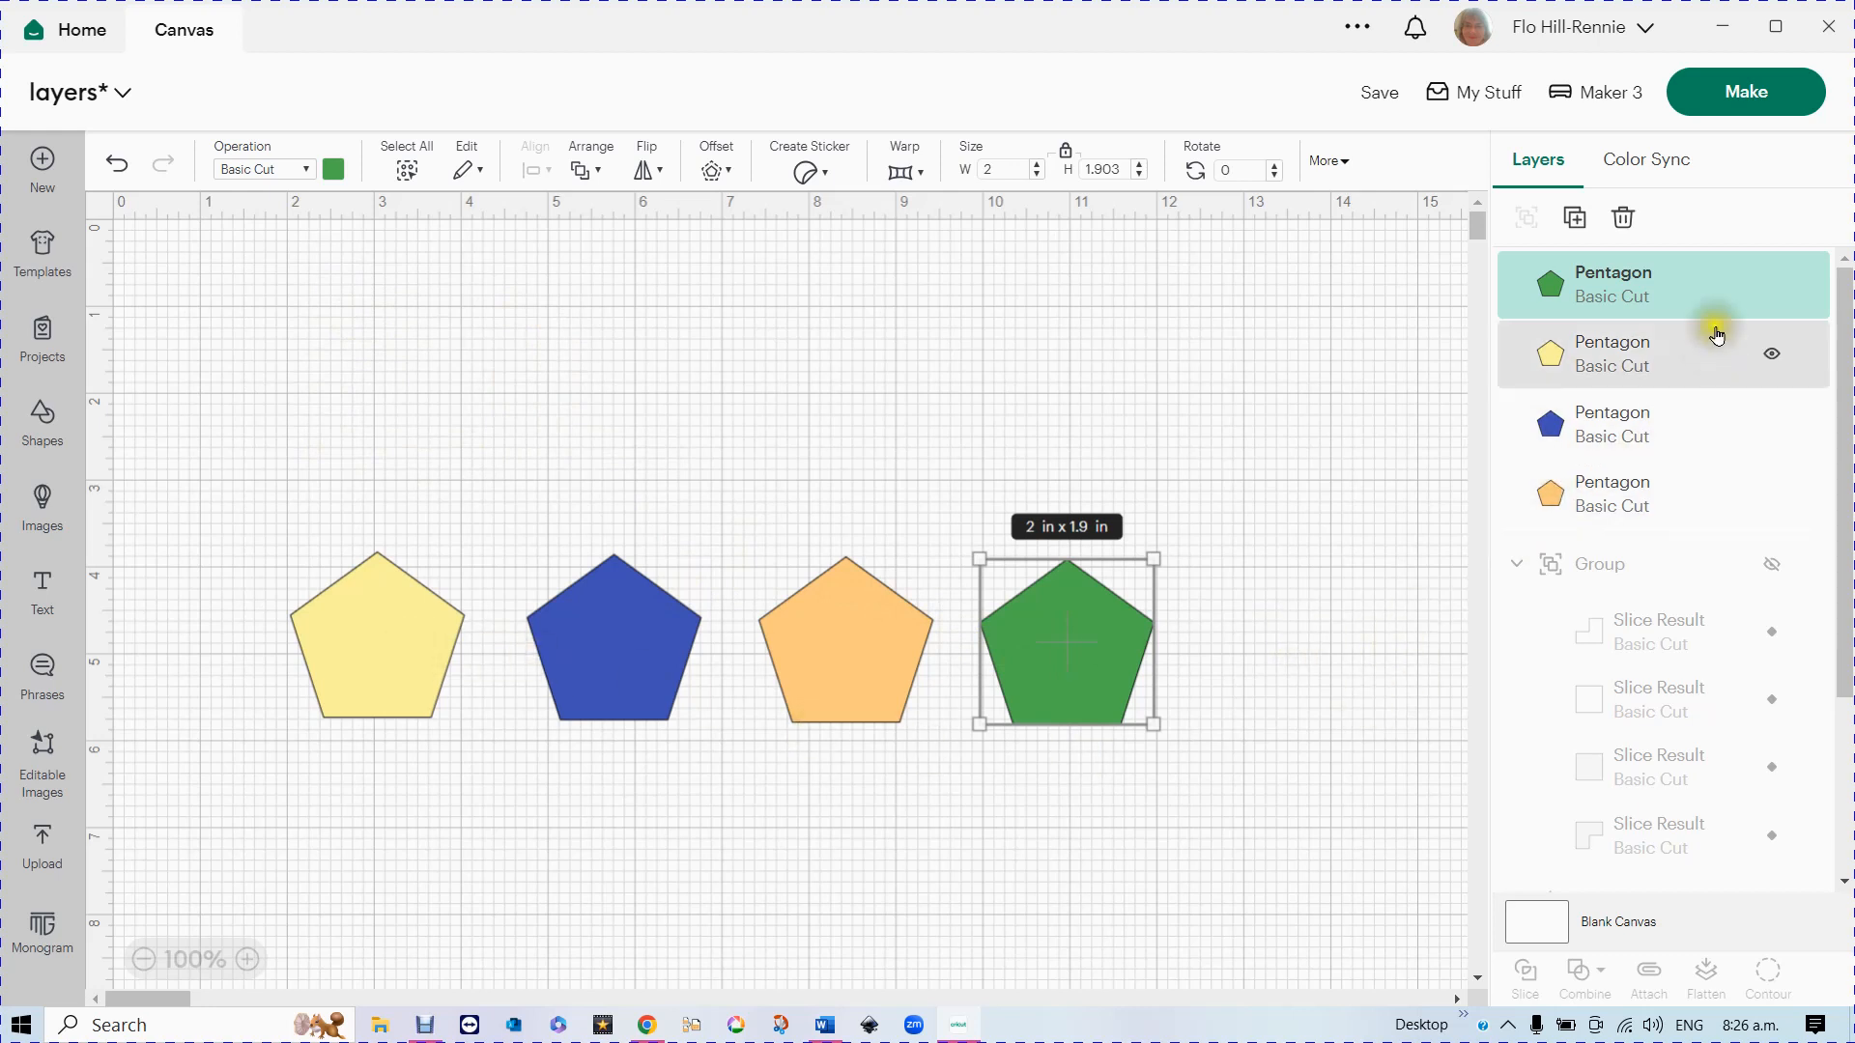
- Use Color Sync to consolidate the green, yellow and orange pentagons into the blue #3F51B5 material colour
{"action": "left_click", "coordinate": [1663, 166]}
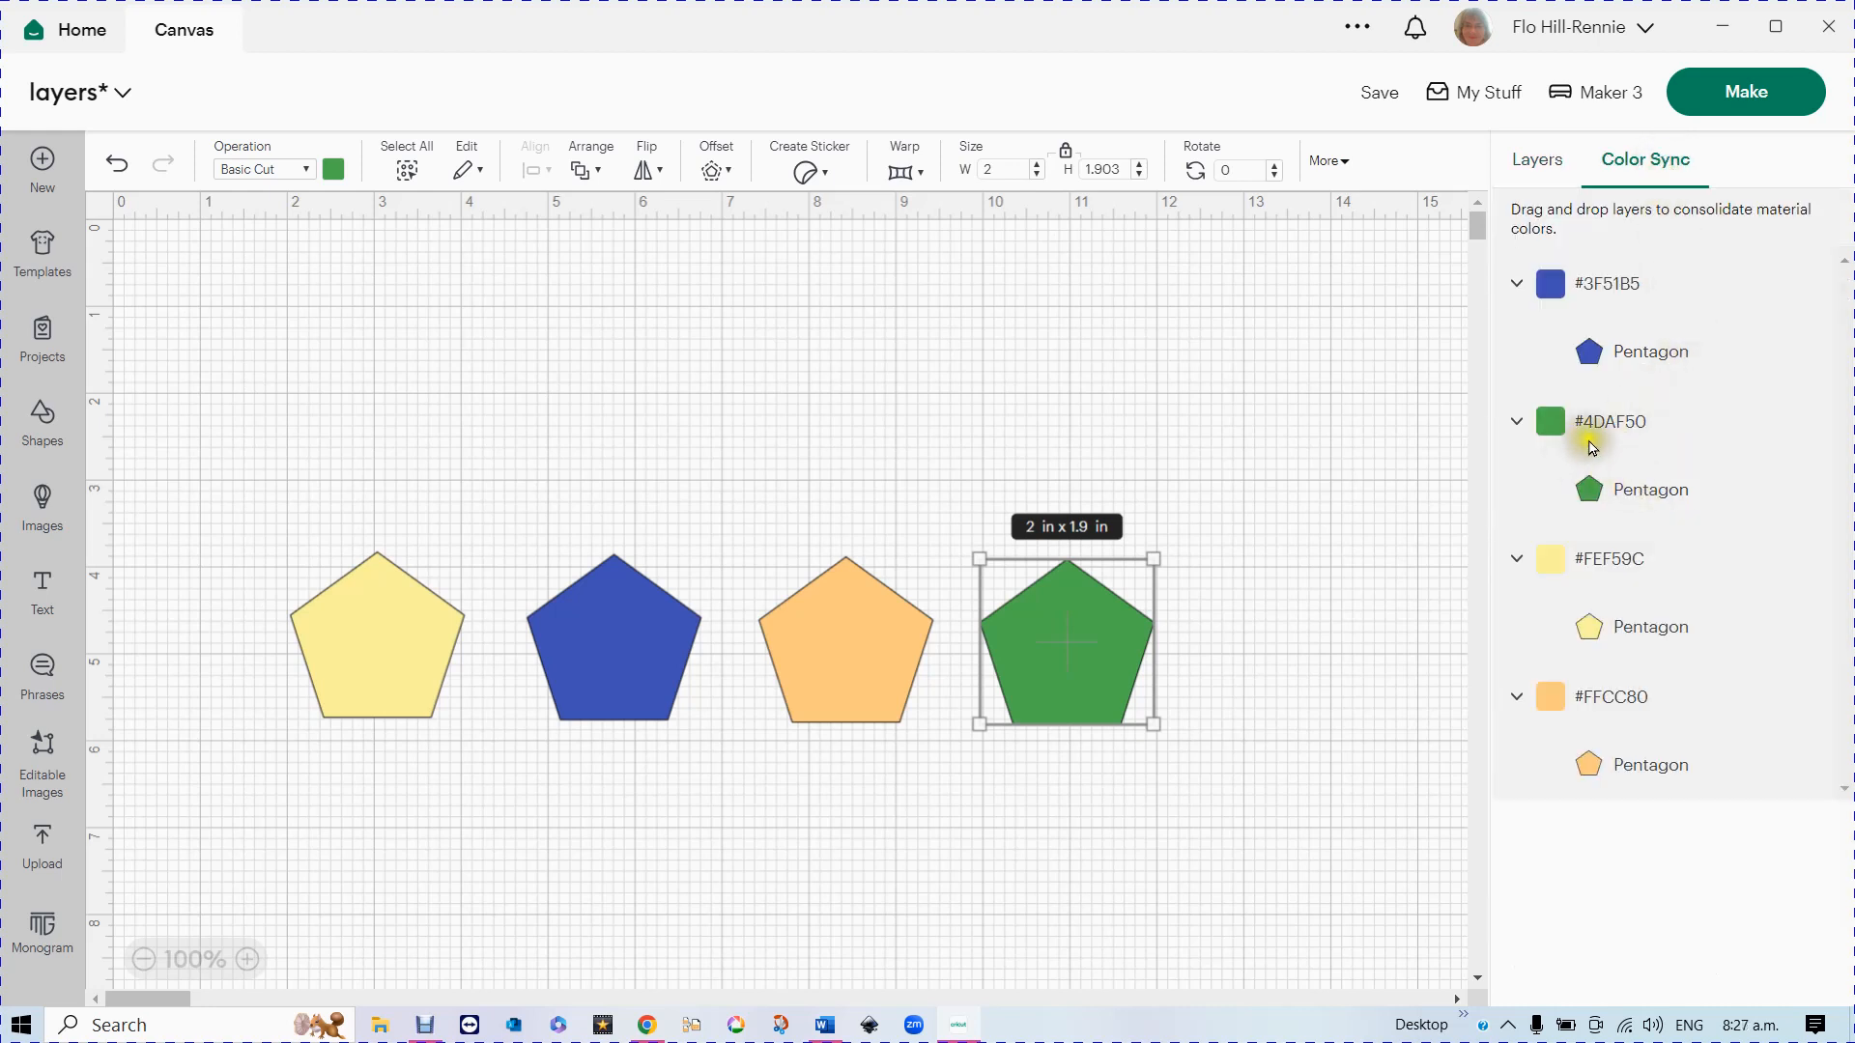
{"action": "left_click_drag", "start_coordinate": [1630, 497], "coordinate": [1671, 352]}
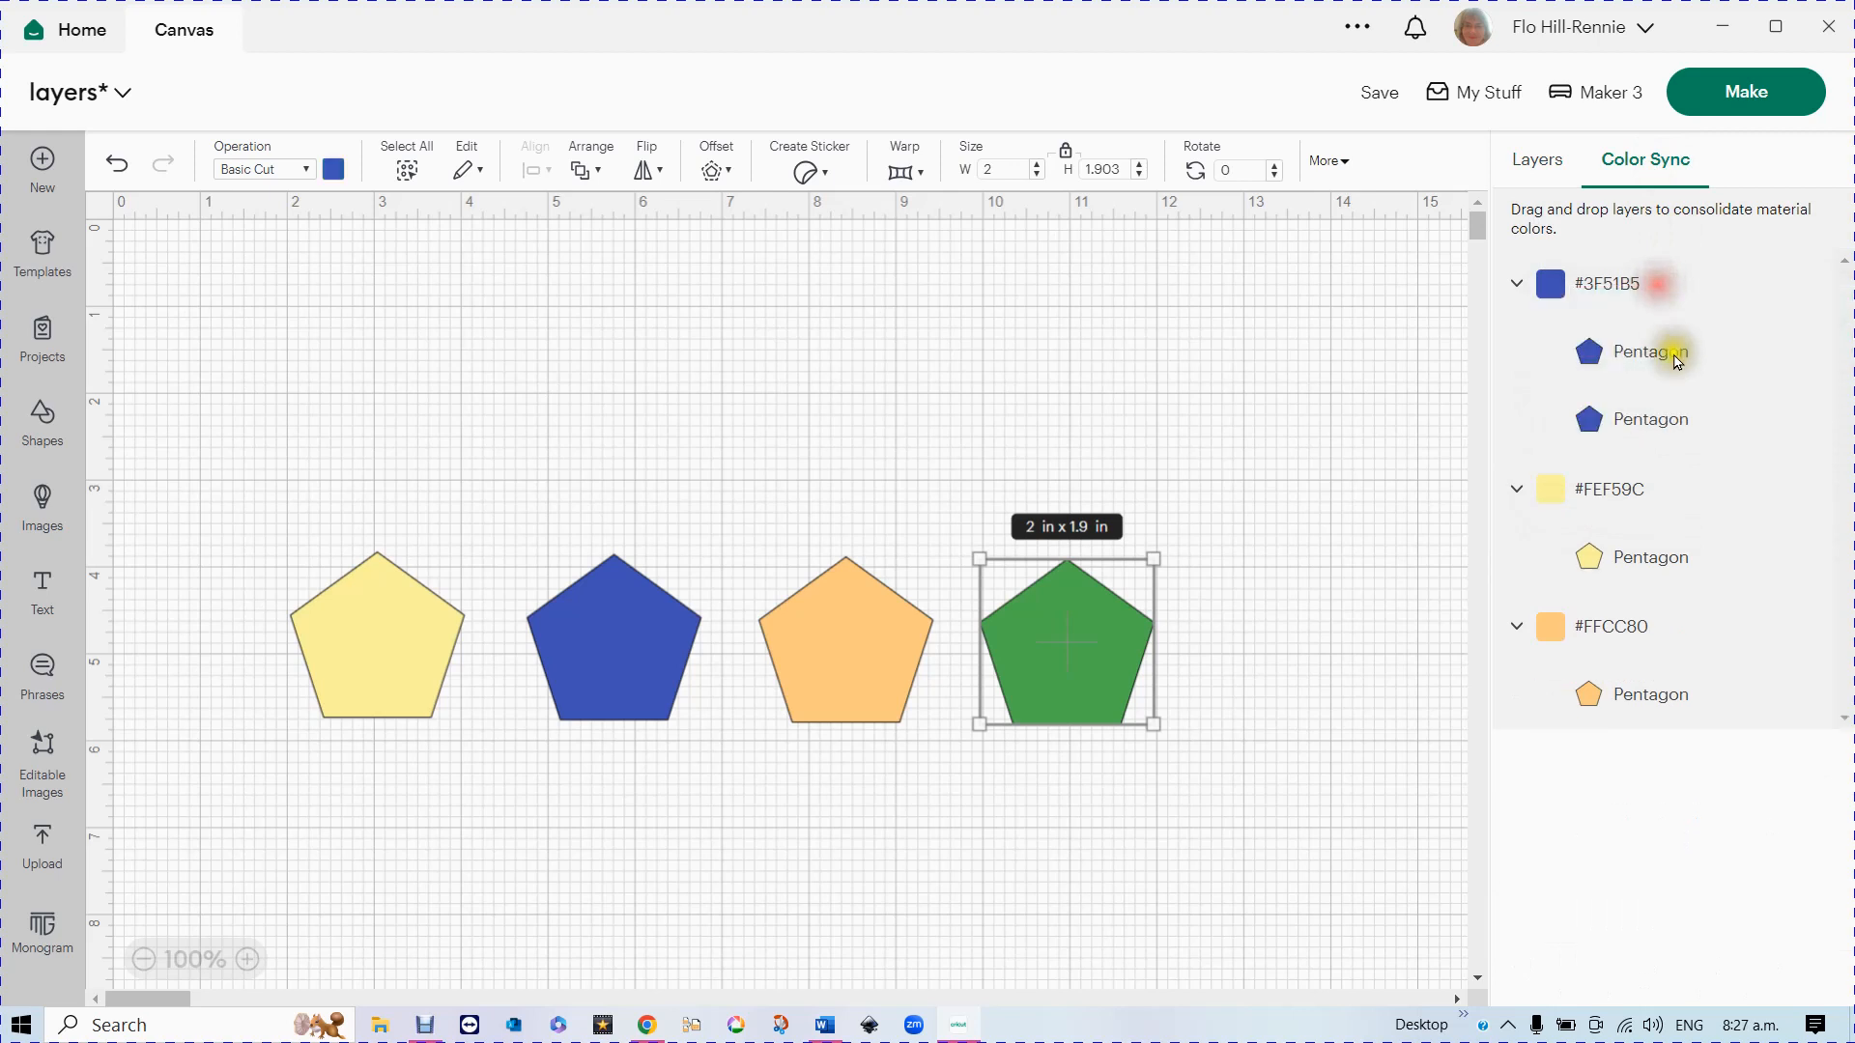
{"action": "left_click_drag", "start_coordinate": [1618, 551], "coordinate": [1661, 530]}
{"action": "left_click_drag", "start_coordinate": [1639, 621], "coordinate": [1685, 460]}
{"action": "left_click", "coordinate": [1334, 662]}
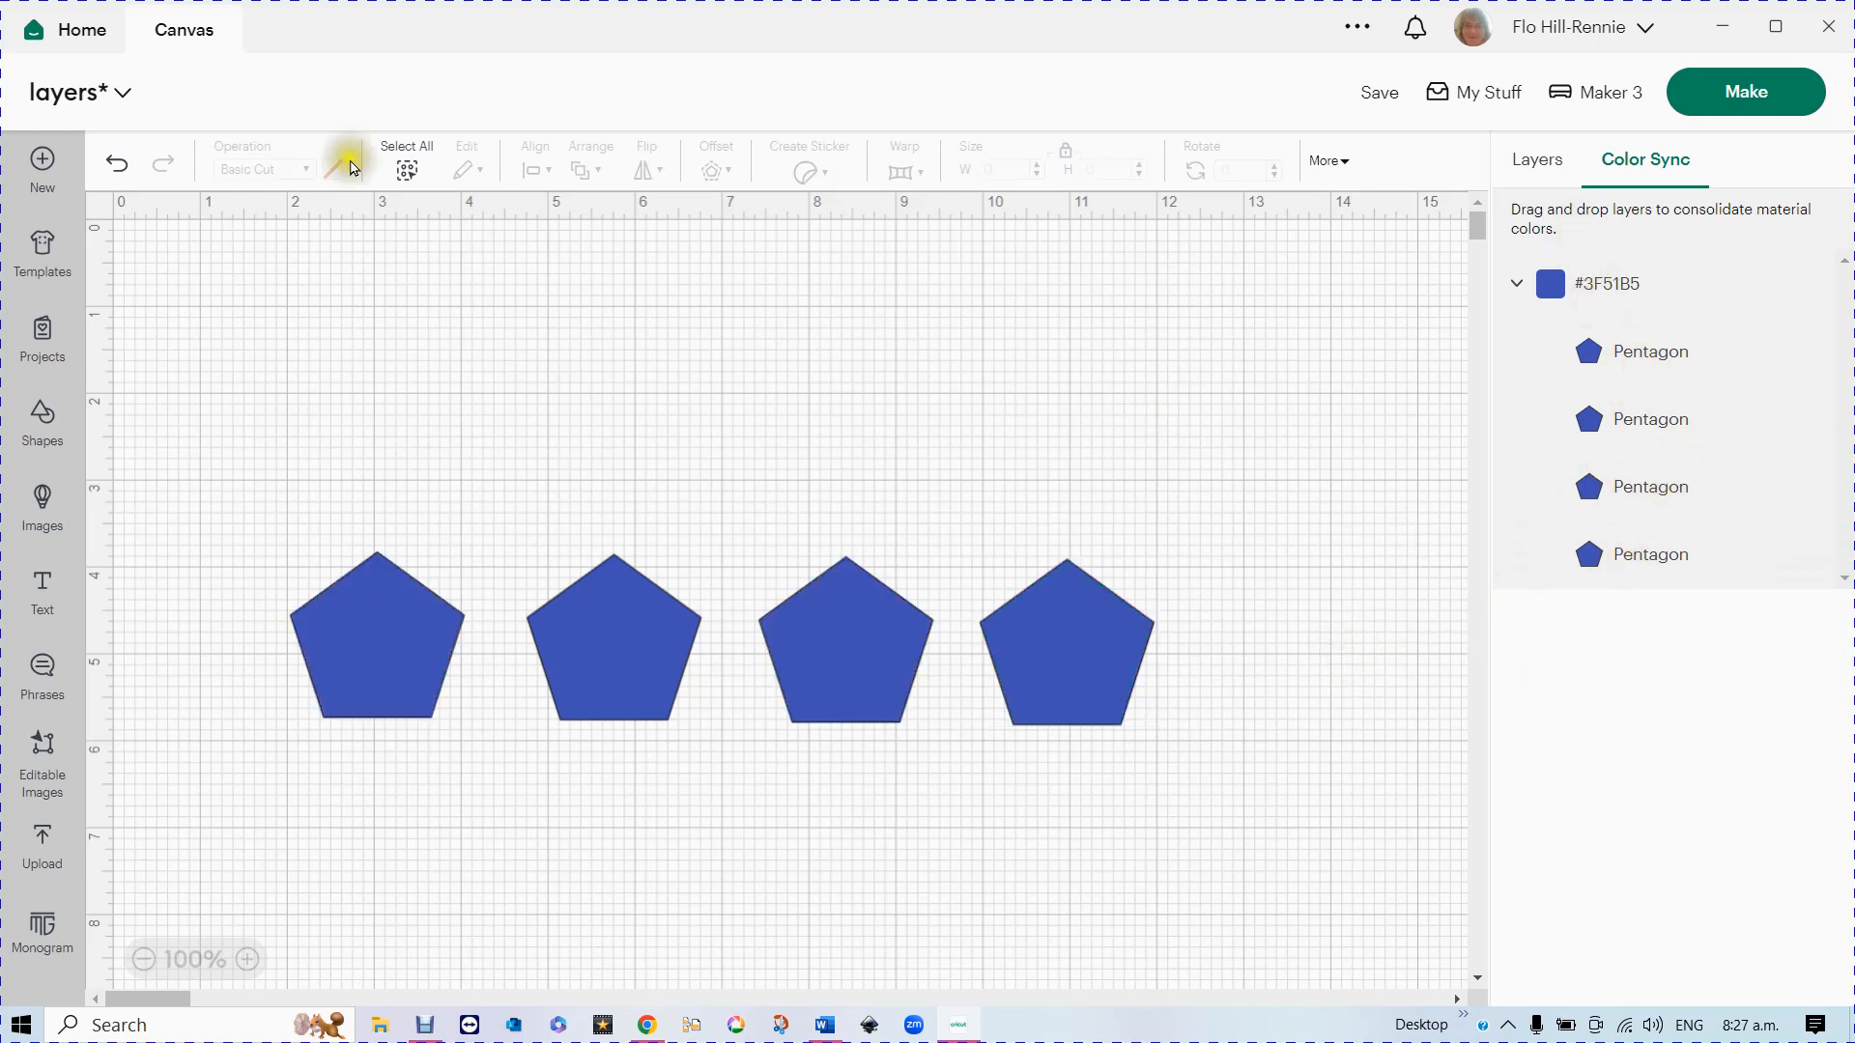
- Return to the layer list and recolour the leftmost pentagon light blue
{"action": "left_click", "coordinate": [116, 170]}
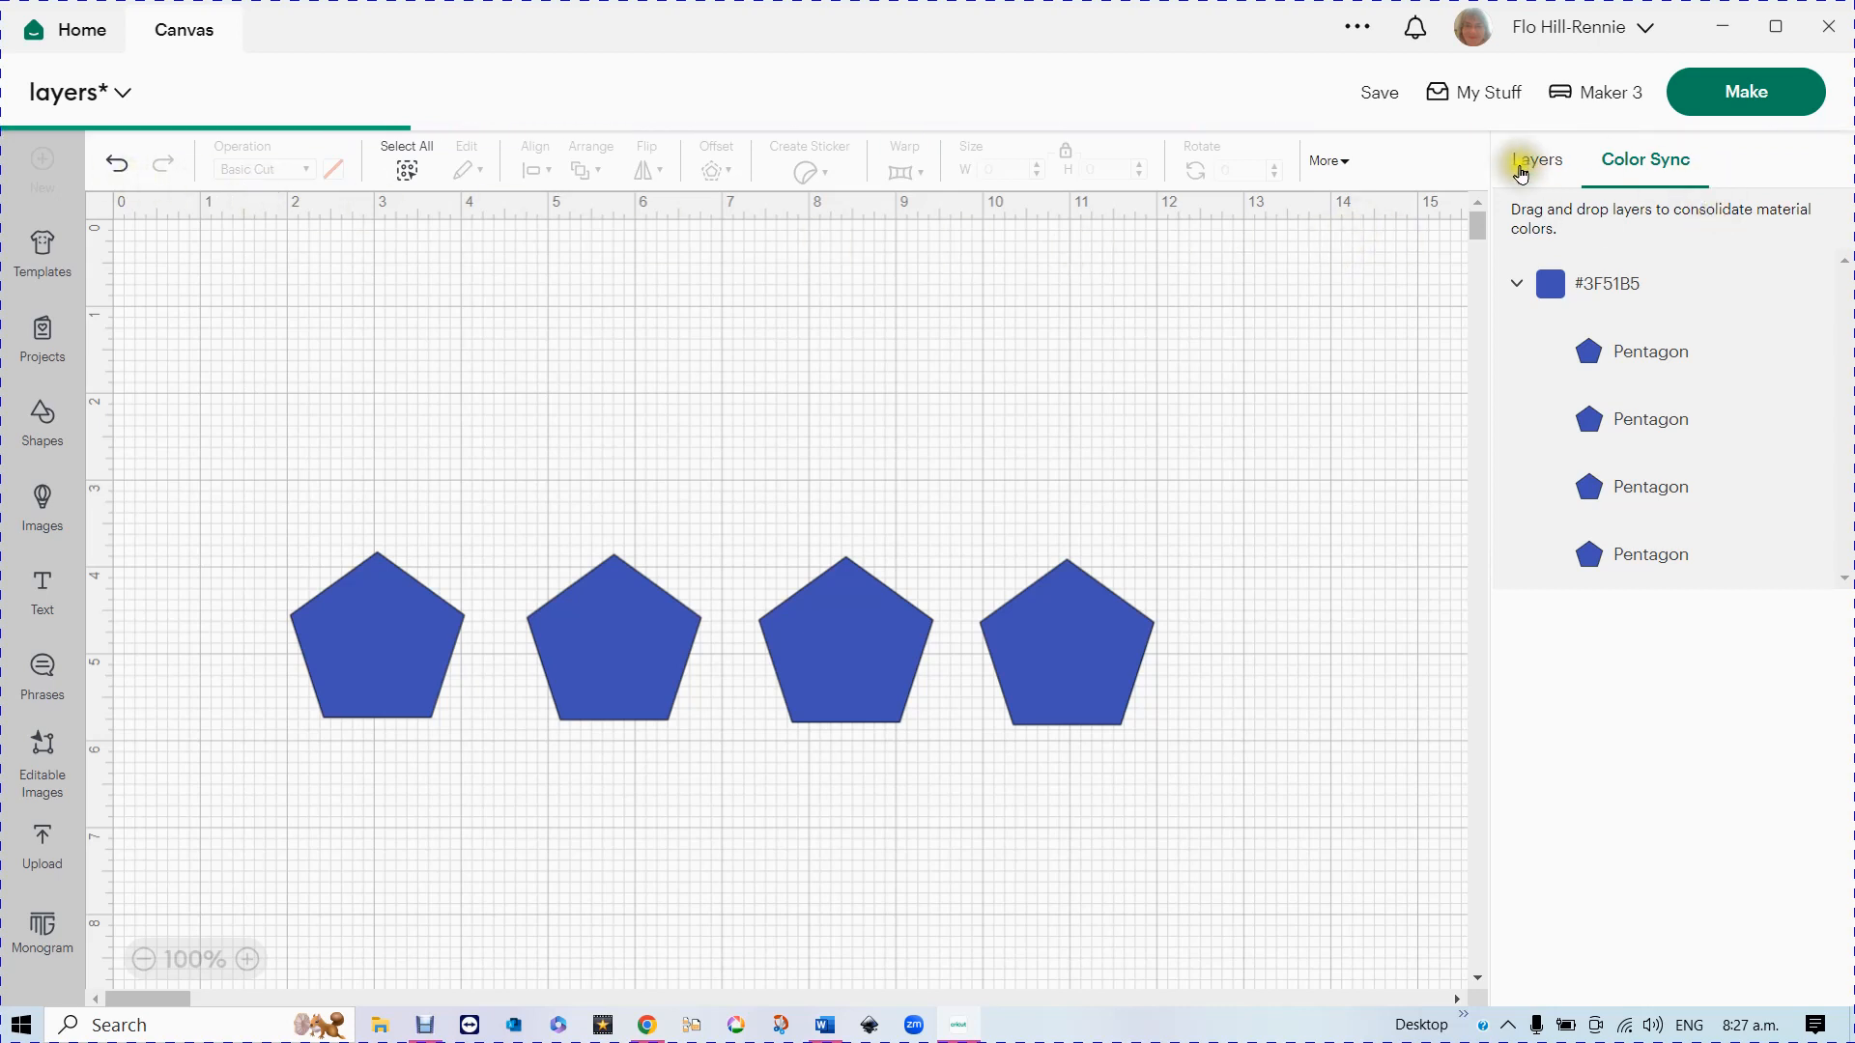
{"action": "left_click", "coordinate": [1541, 164]}
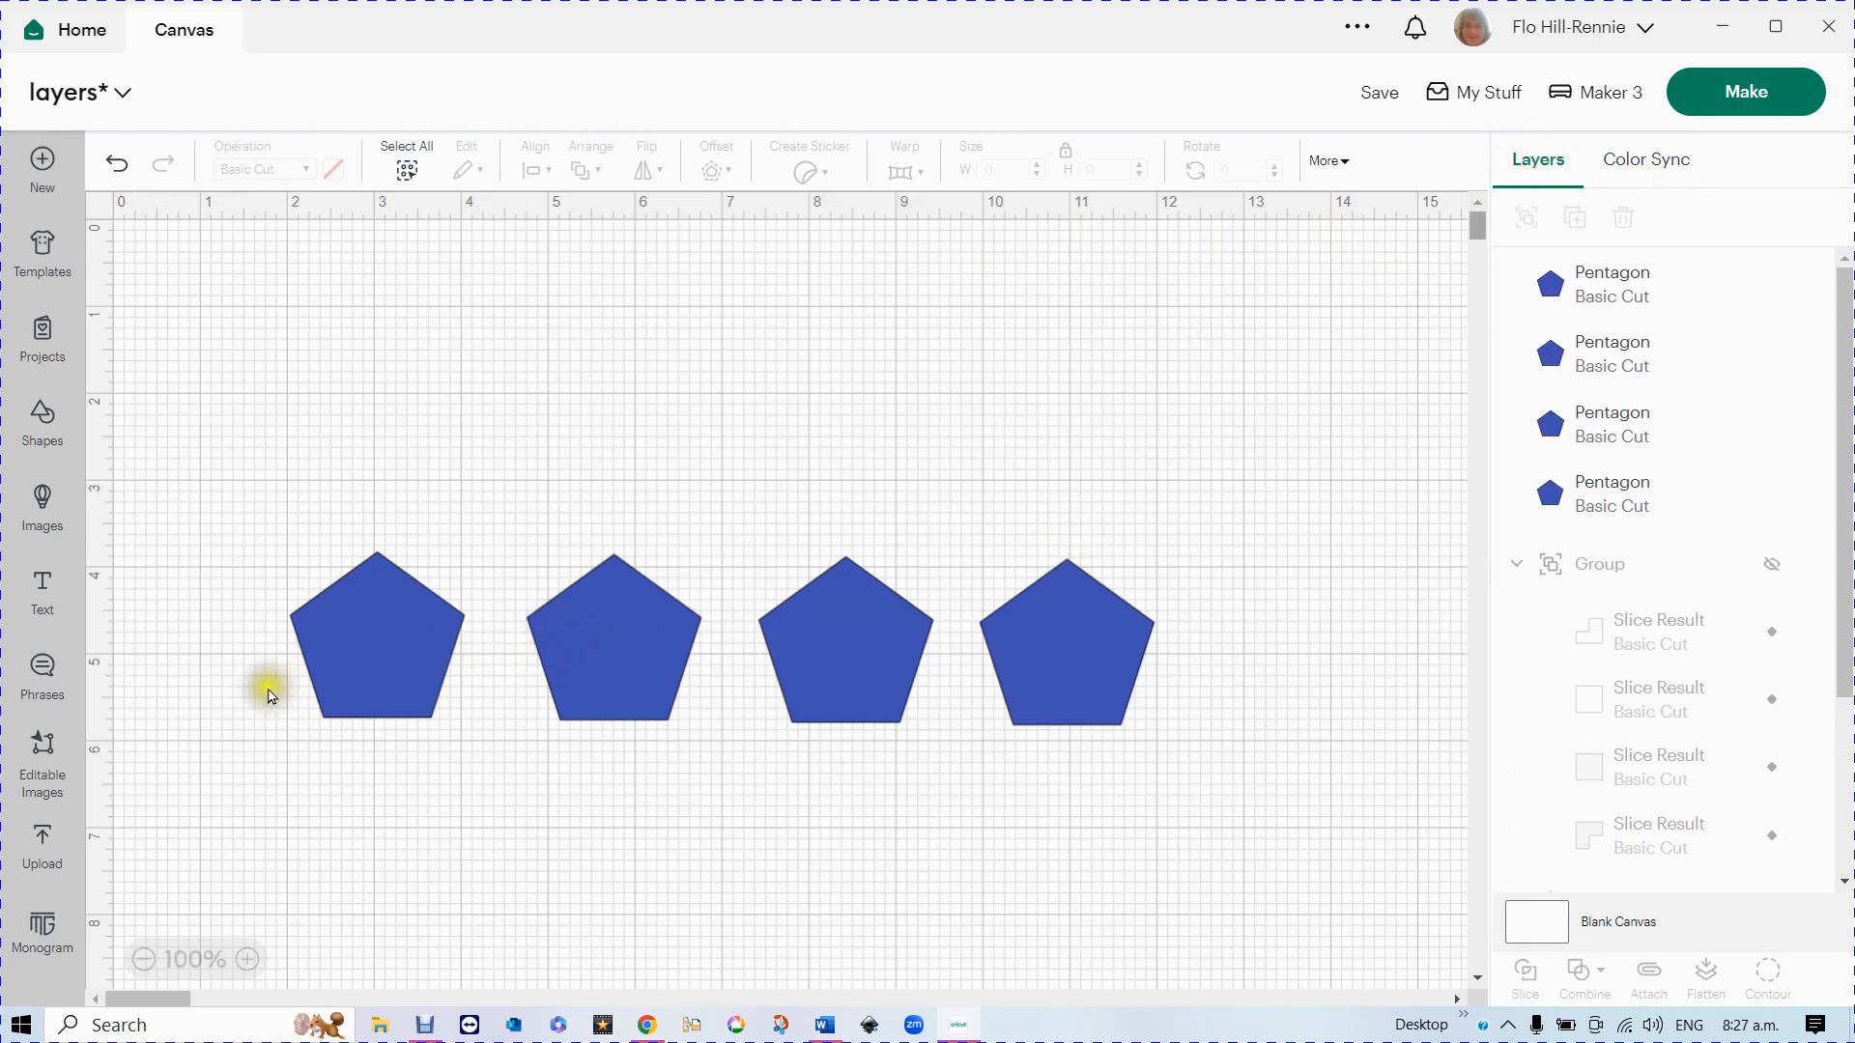
{"action": "left_click", "coordinate": [358, 629]}
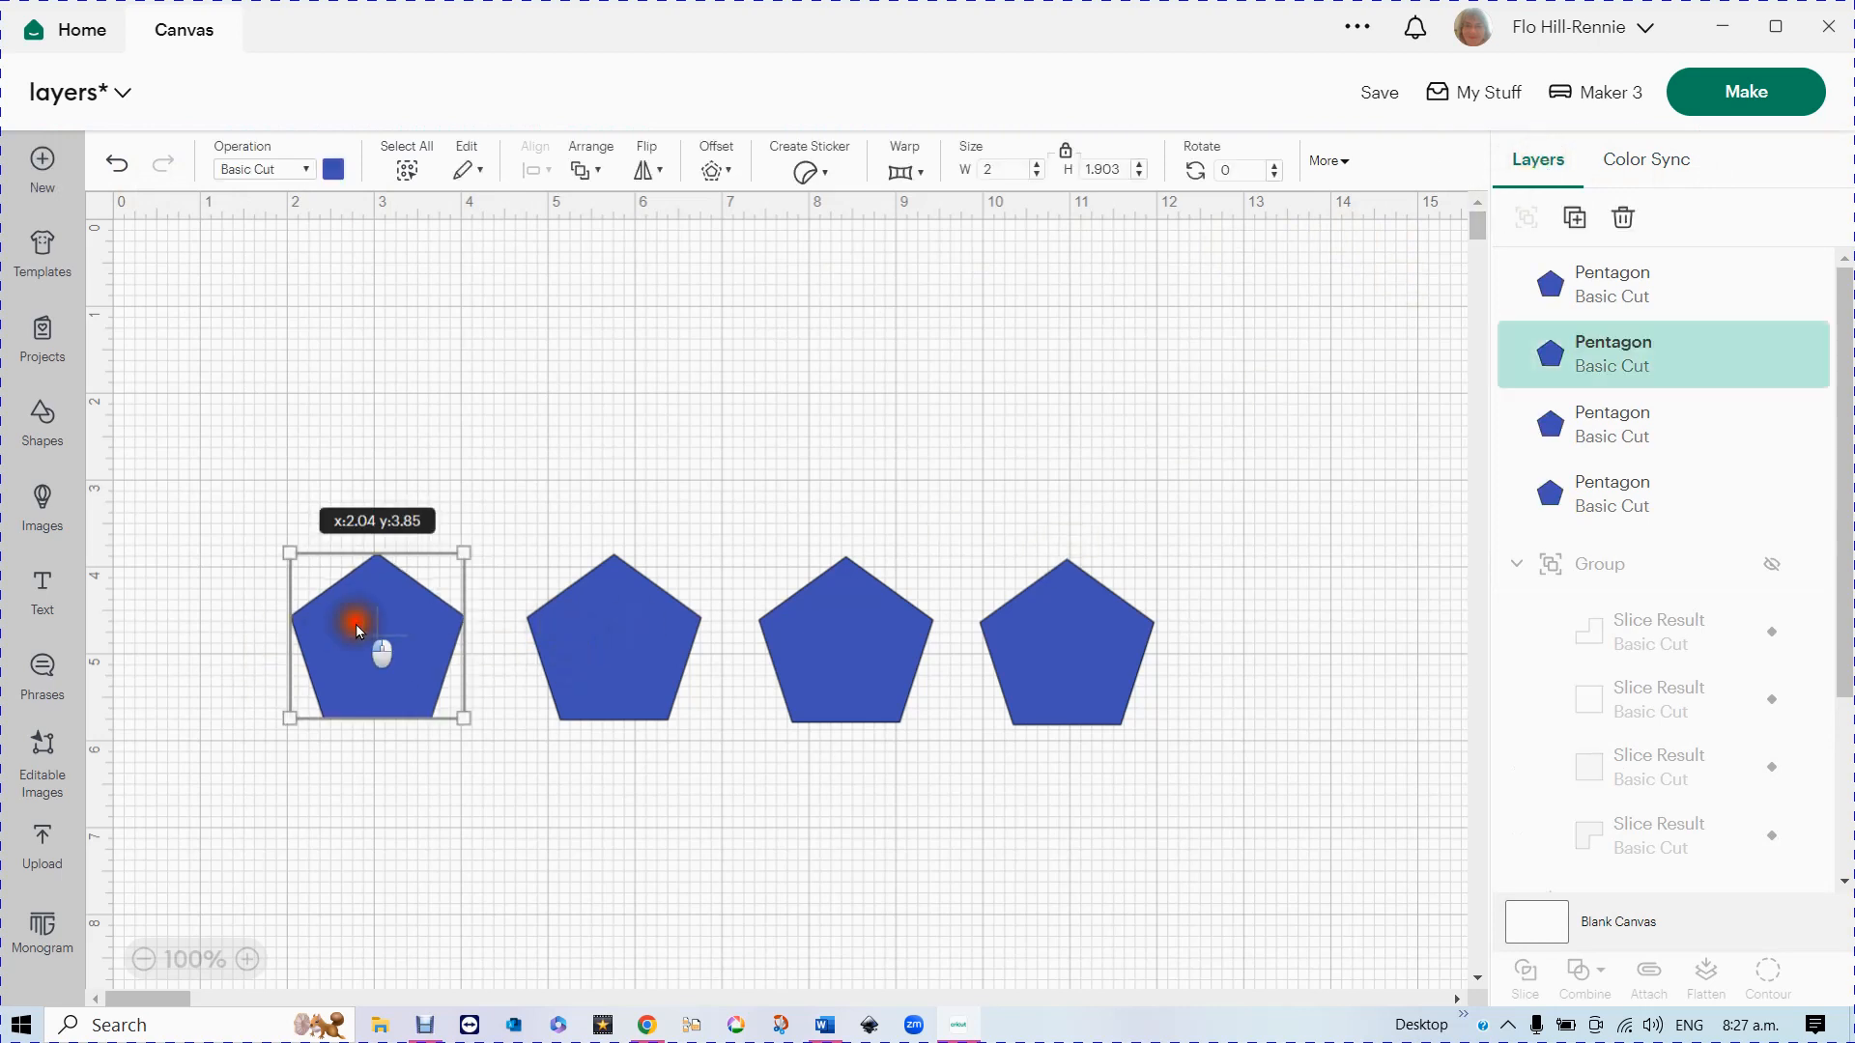
{"action": "left_click", "coordinate": [332, 168]}
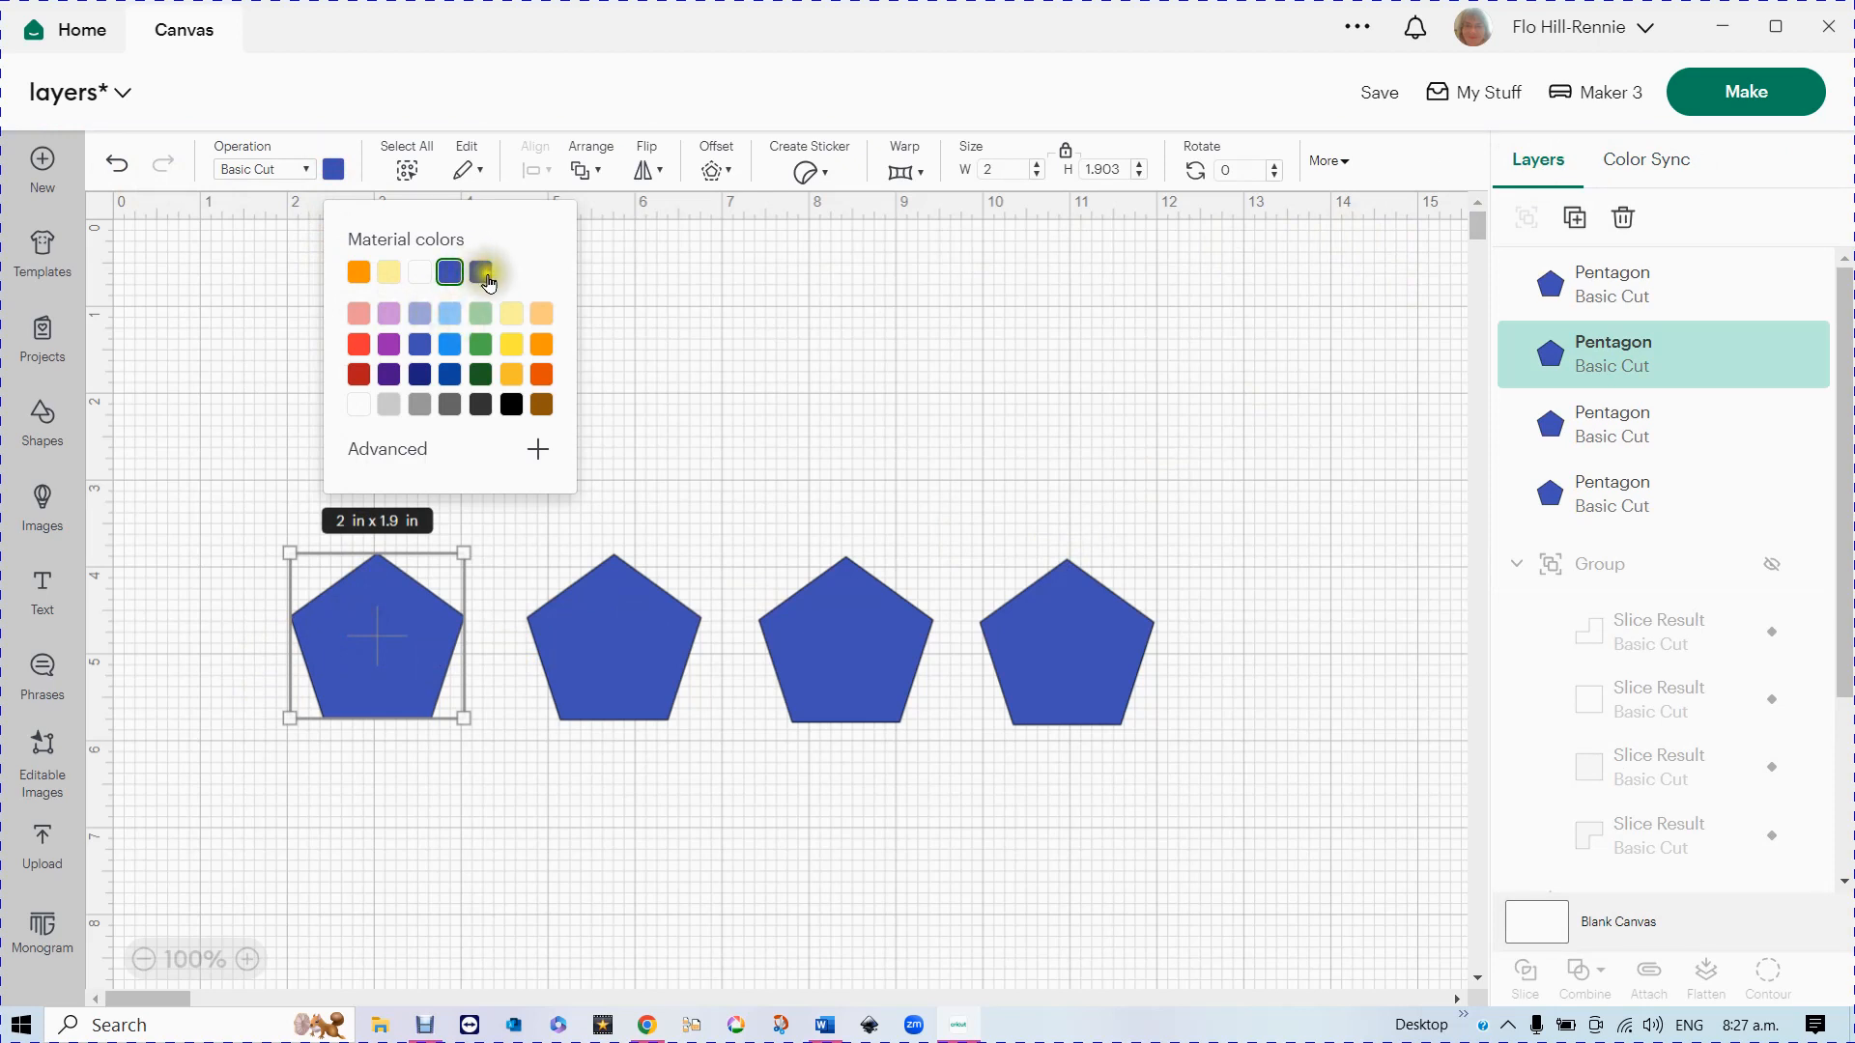
{"action": "left_click", "coordinate": [451, 323]}
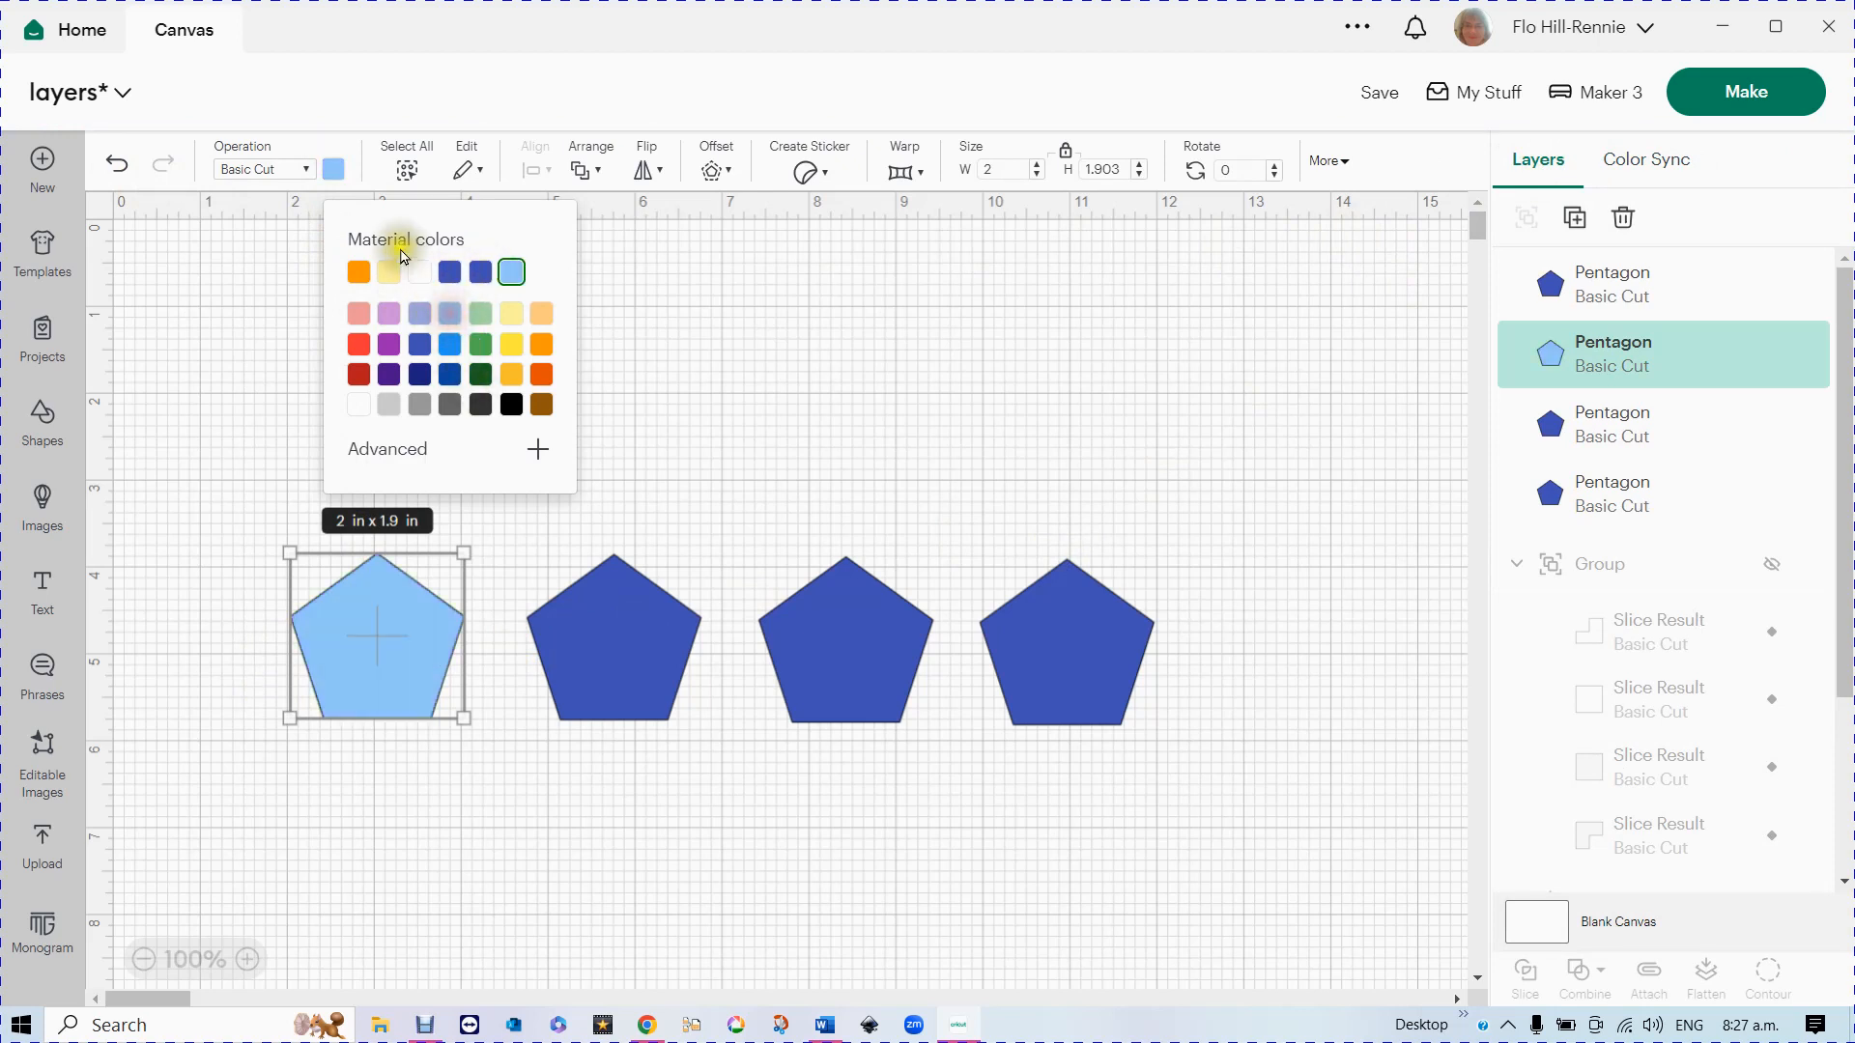
- Recolour the second pentagon in the row bright yellow and the third one green
{"action": "left_click", "coordinate": [614, 623]}
{"action": "left_click", "coordinate": [334, 171]}
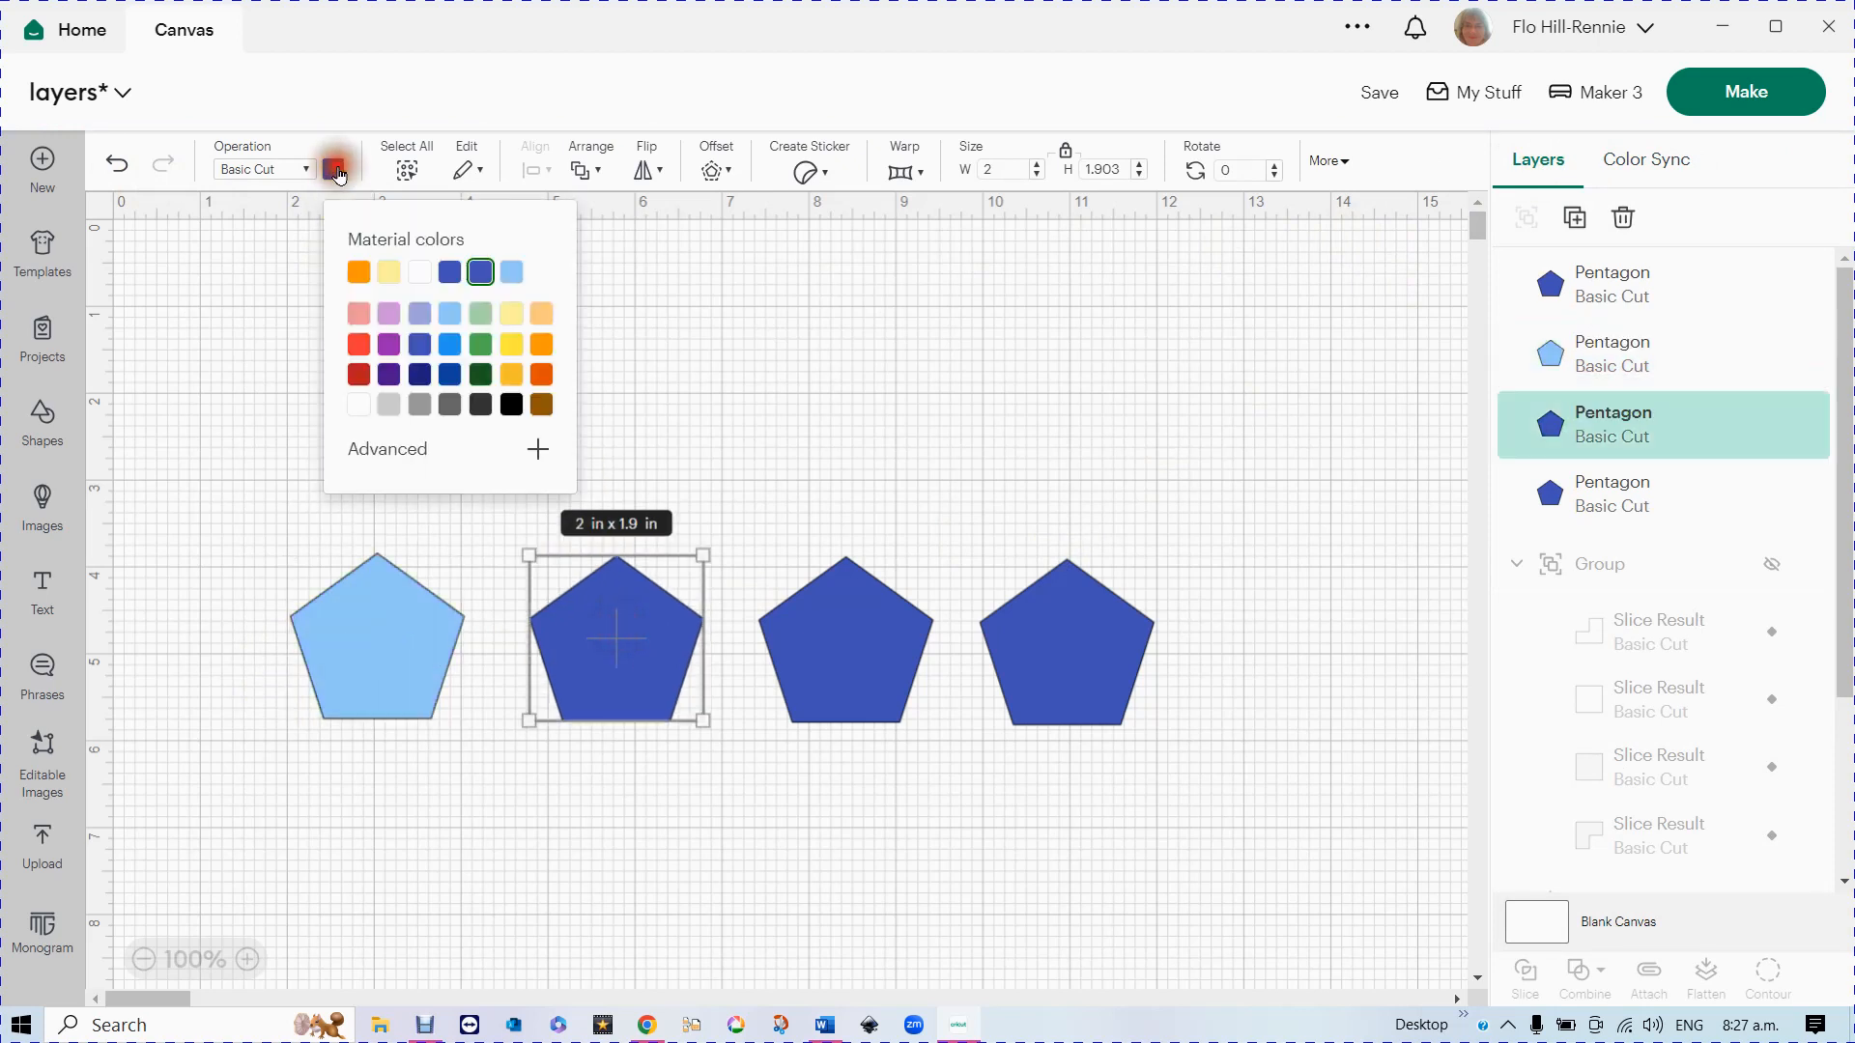
{"action": "left_click", "coordinate": [512, 348]}
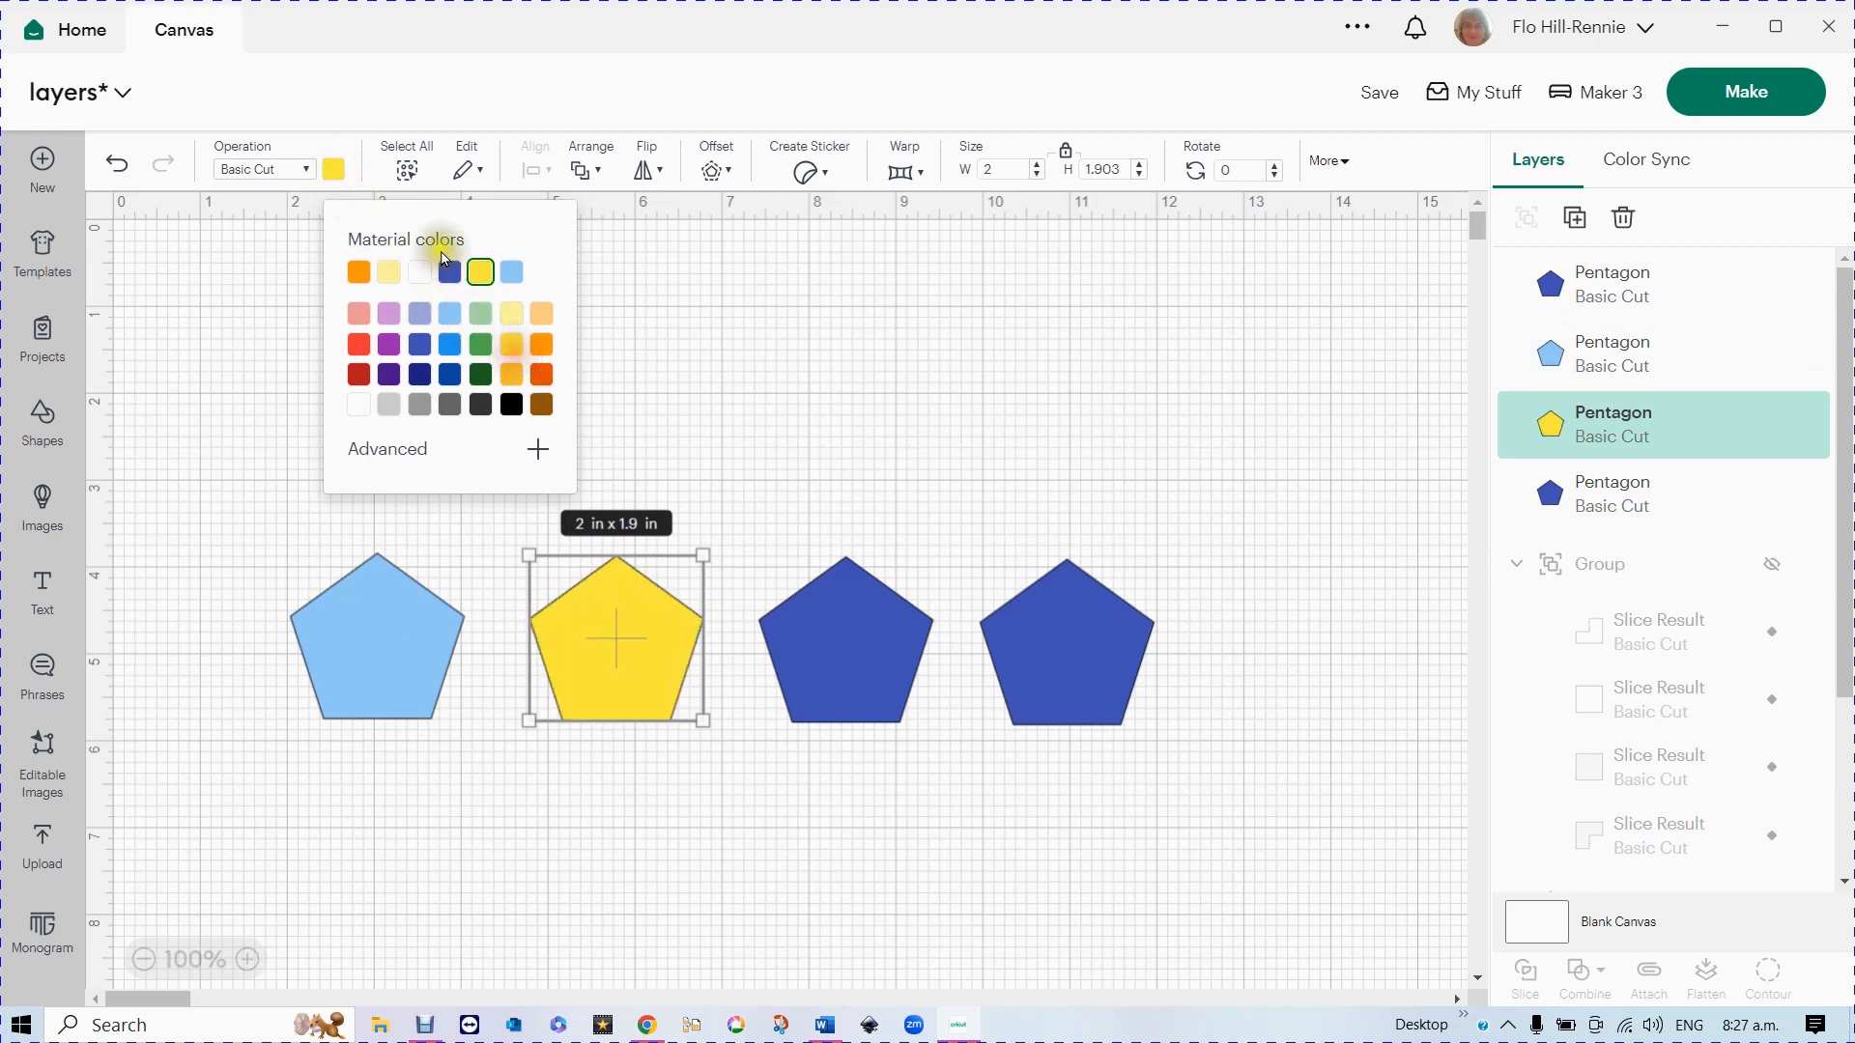
{"action": "left_click", "coordinate": [839, 633]}
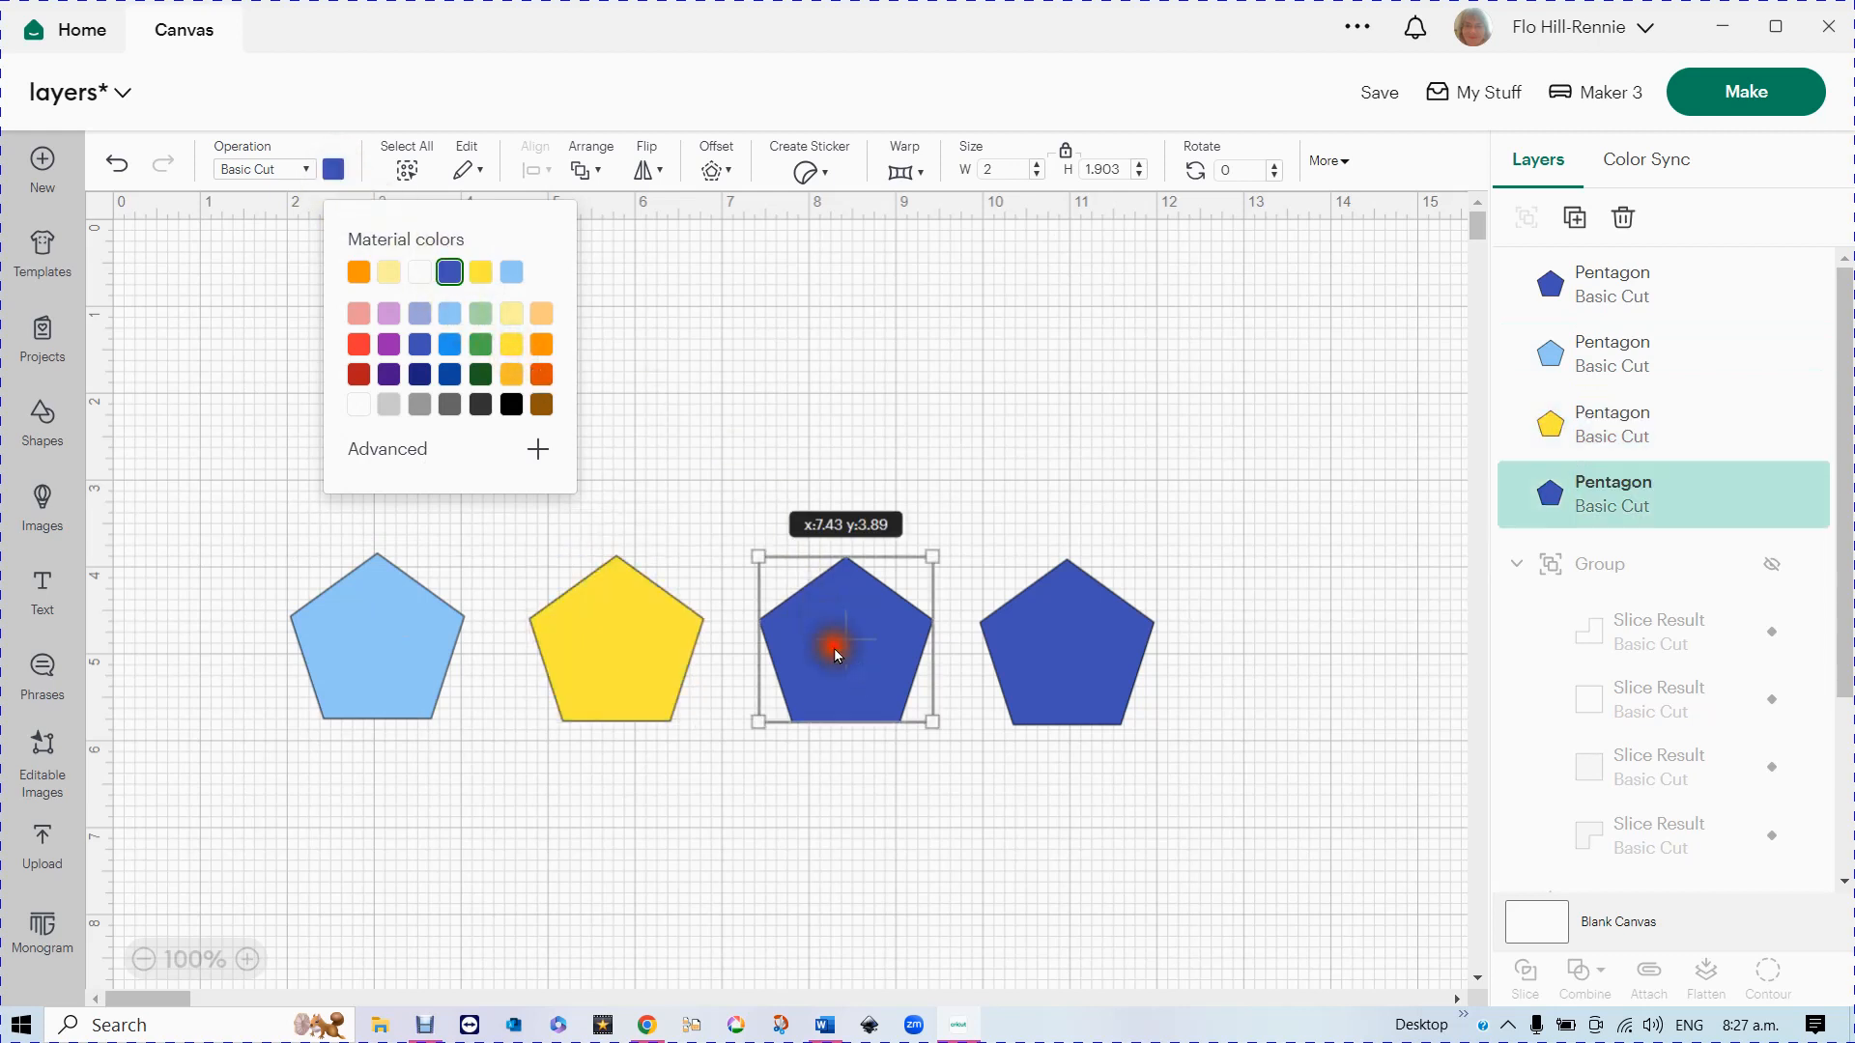
{"action": "left_click", "coordinate": [334, 171]}
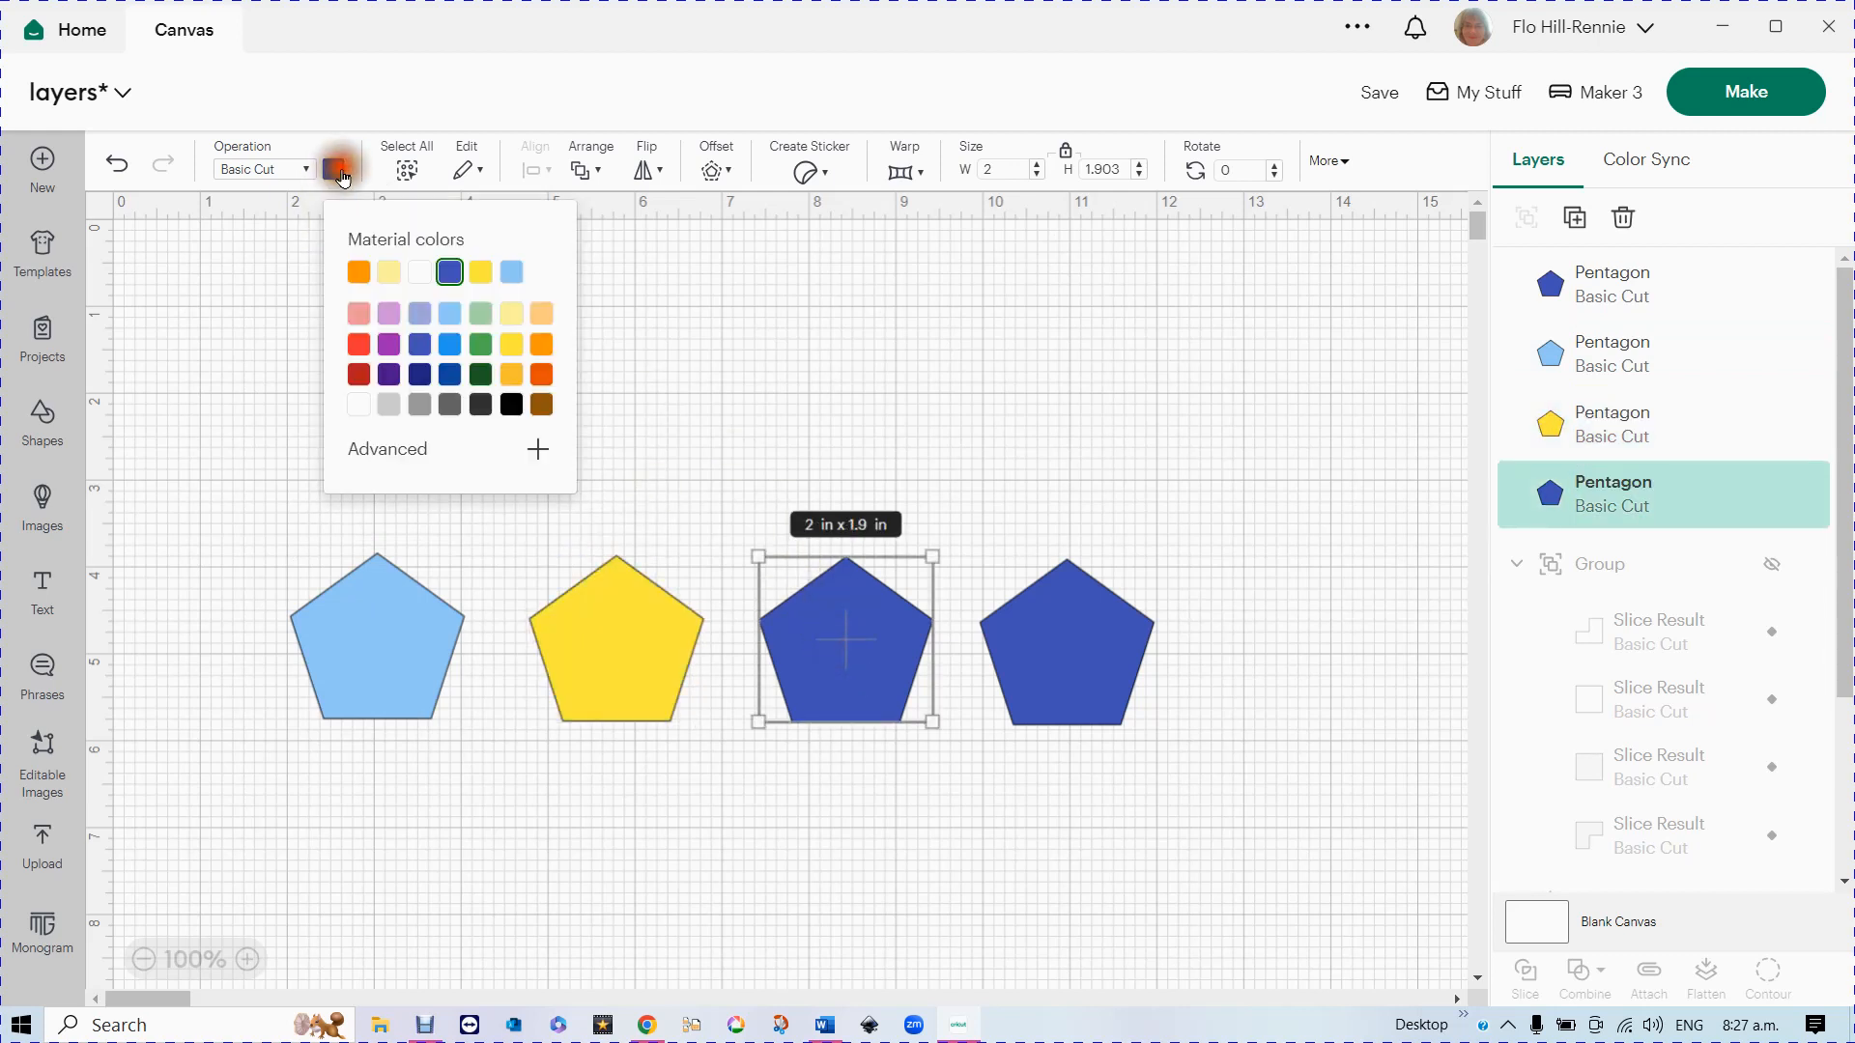
{"action": "left_click", "coordinate": [487, 351]}
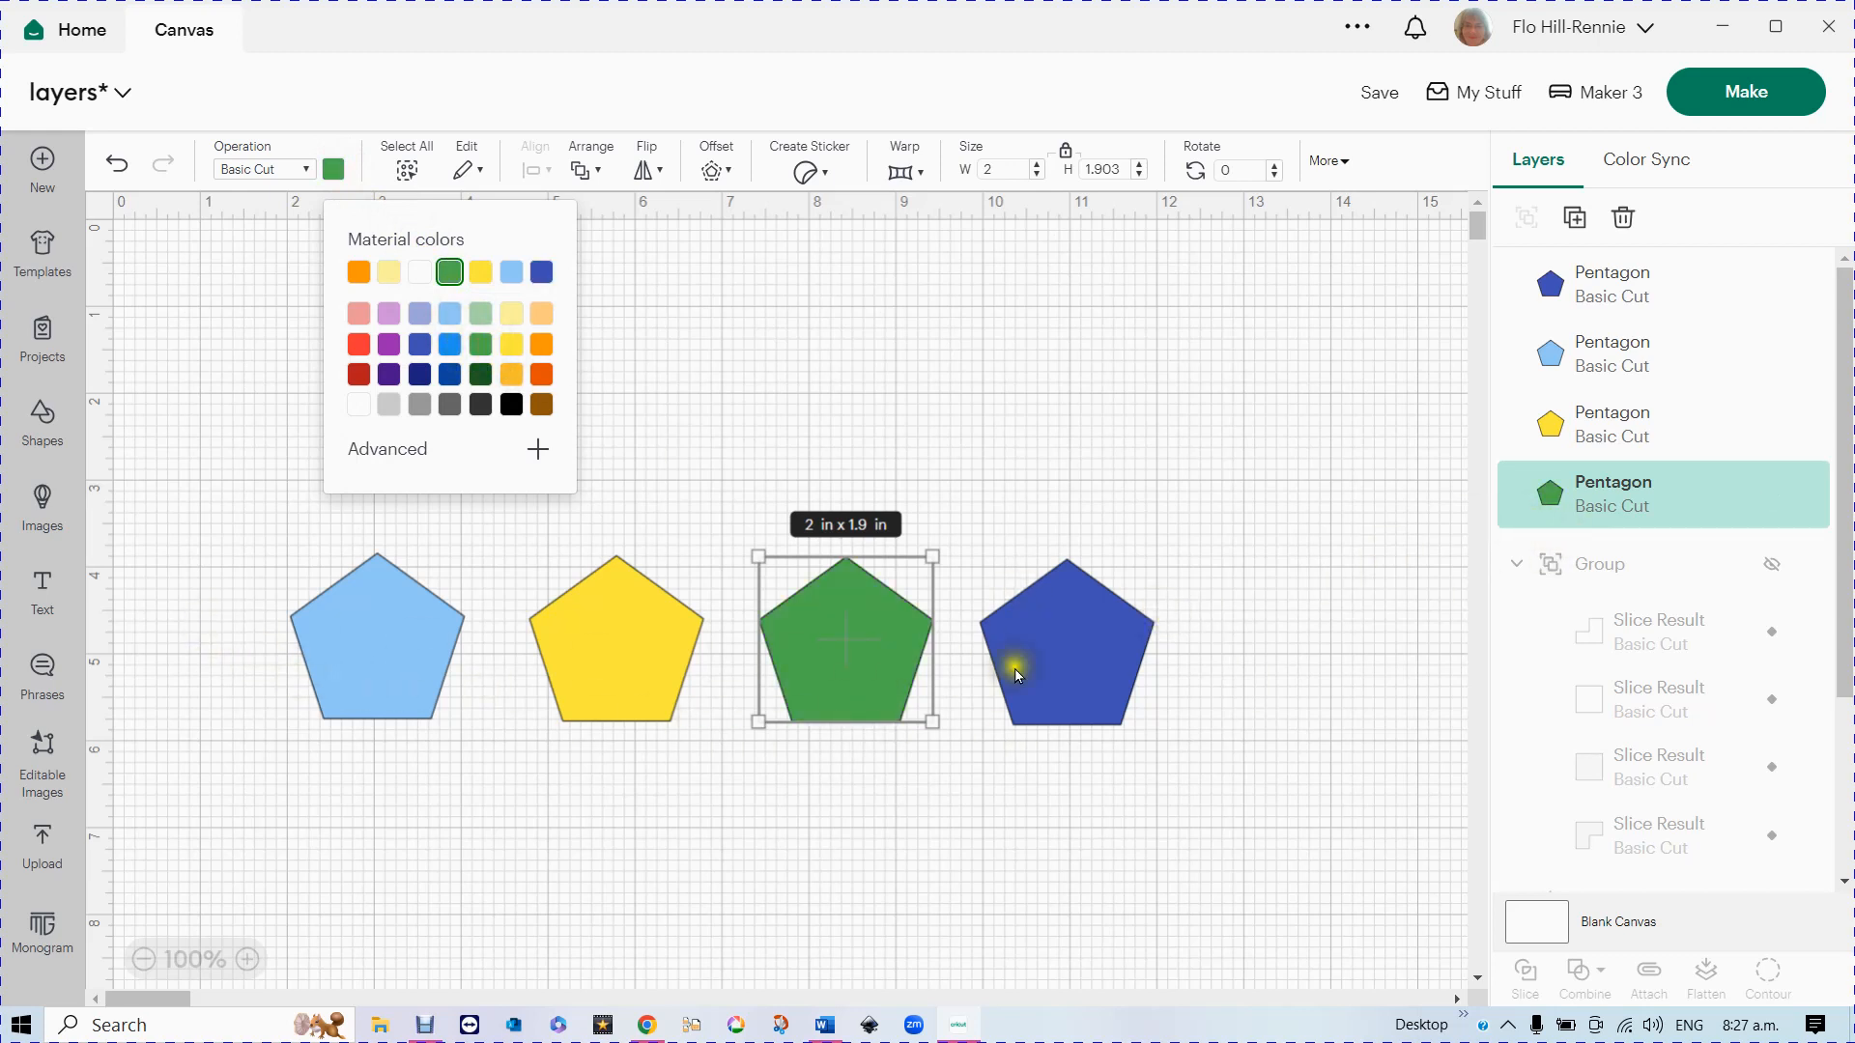
- Send the project to mat preparation, shift the pentagon slightly inward on the yellow mat and display the green mat
{"action": "left_click", "coordinate": [1746, 100]}
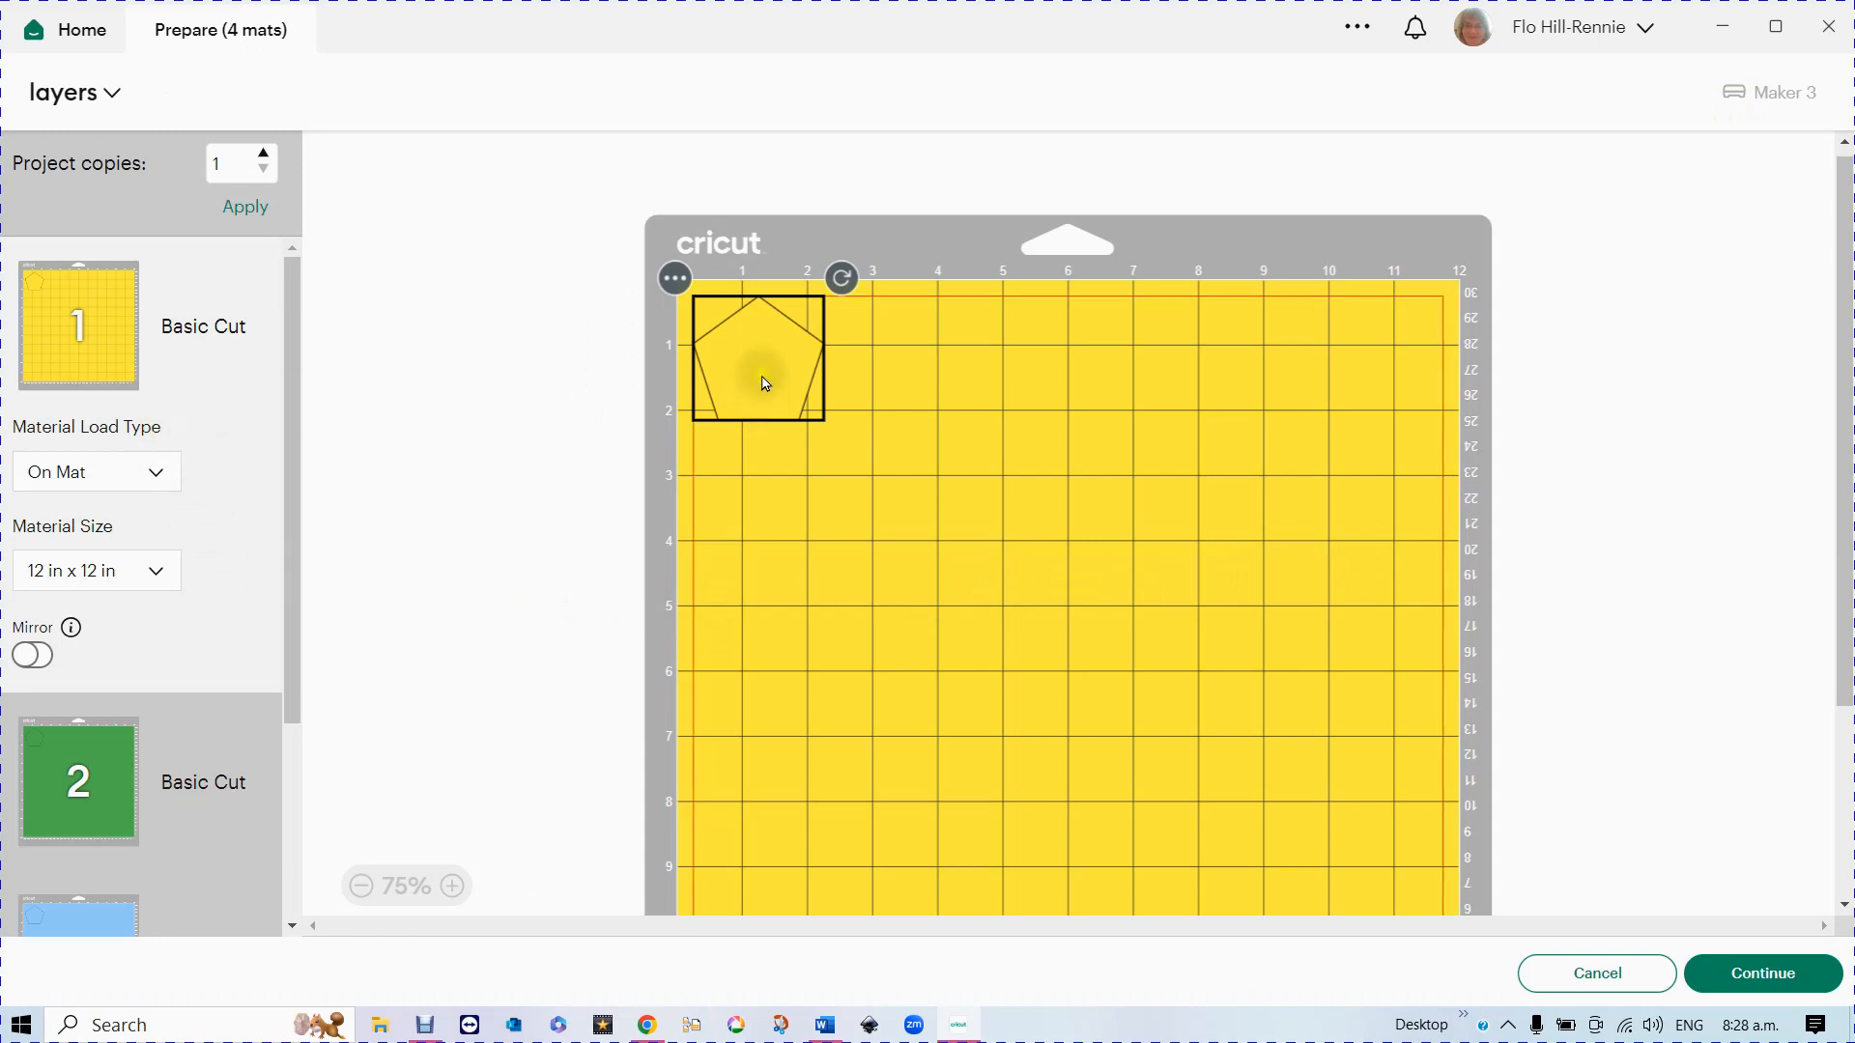
{"action": "left_click_drag", "start_coordinate": [763, 384], "coordinate": [778, 390]}
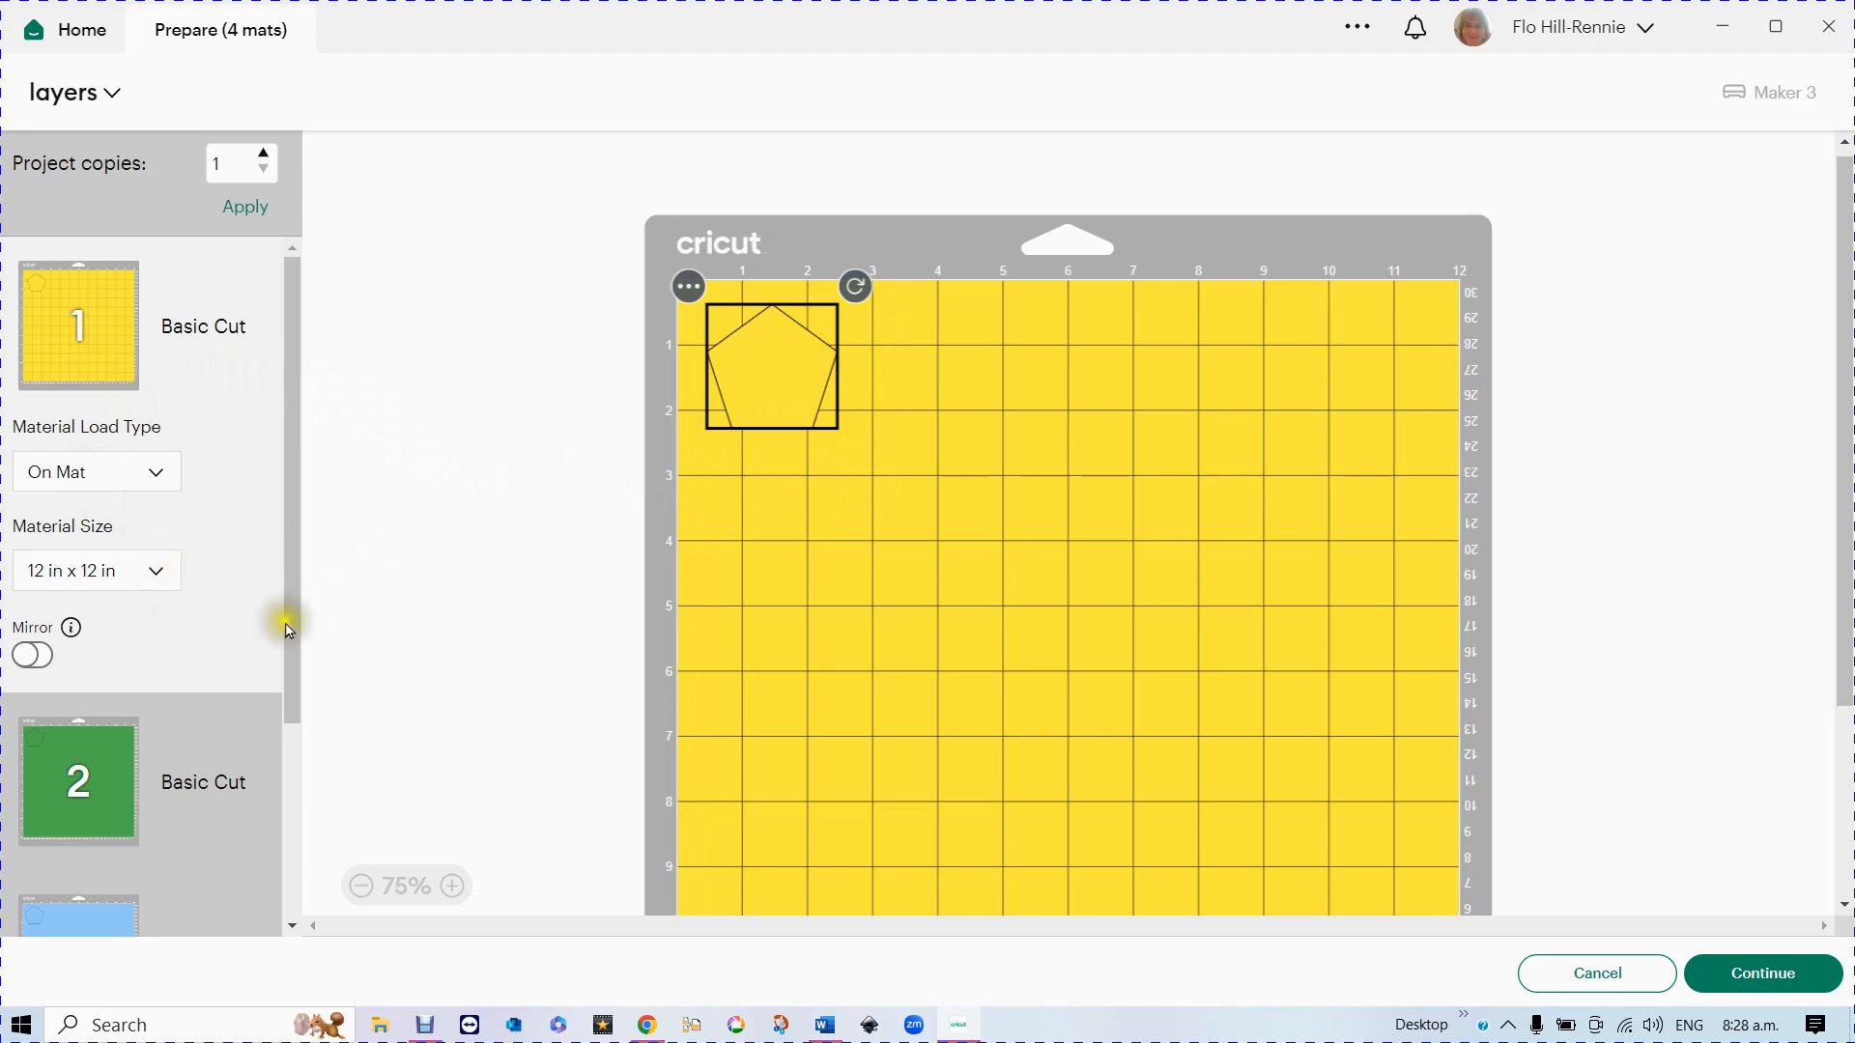
{"action": "scroll", "coordinate": [280, 618], "scroll_direction": "down", "scroll_amount": 3}
{"action": "left_click", "coordinate": [87, 549]}
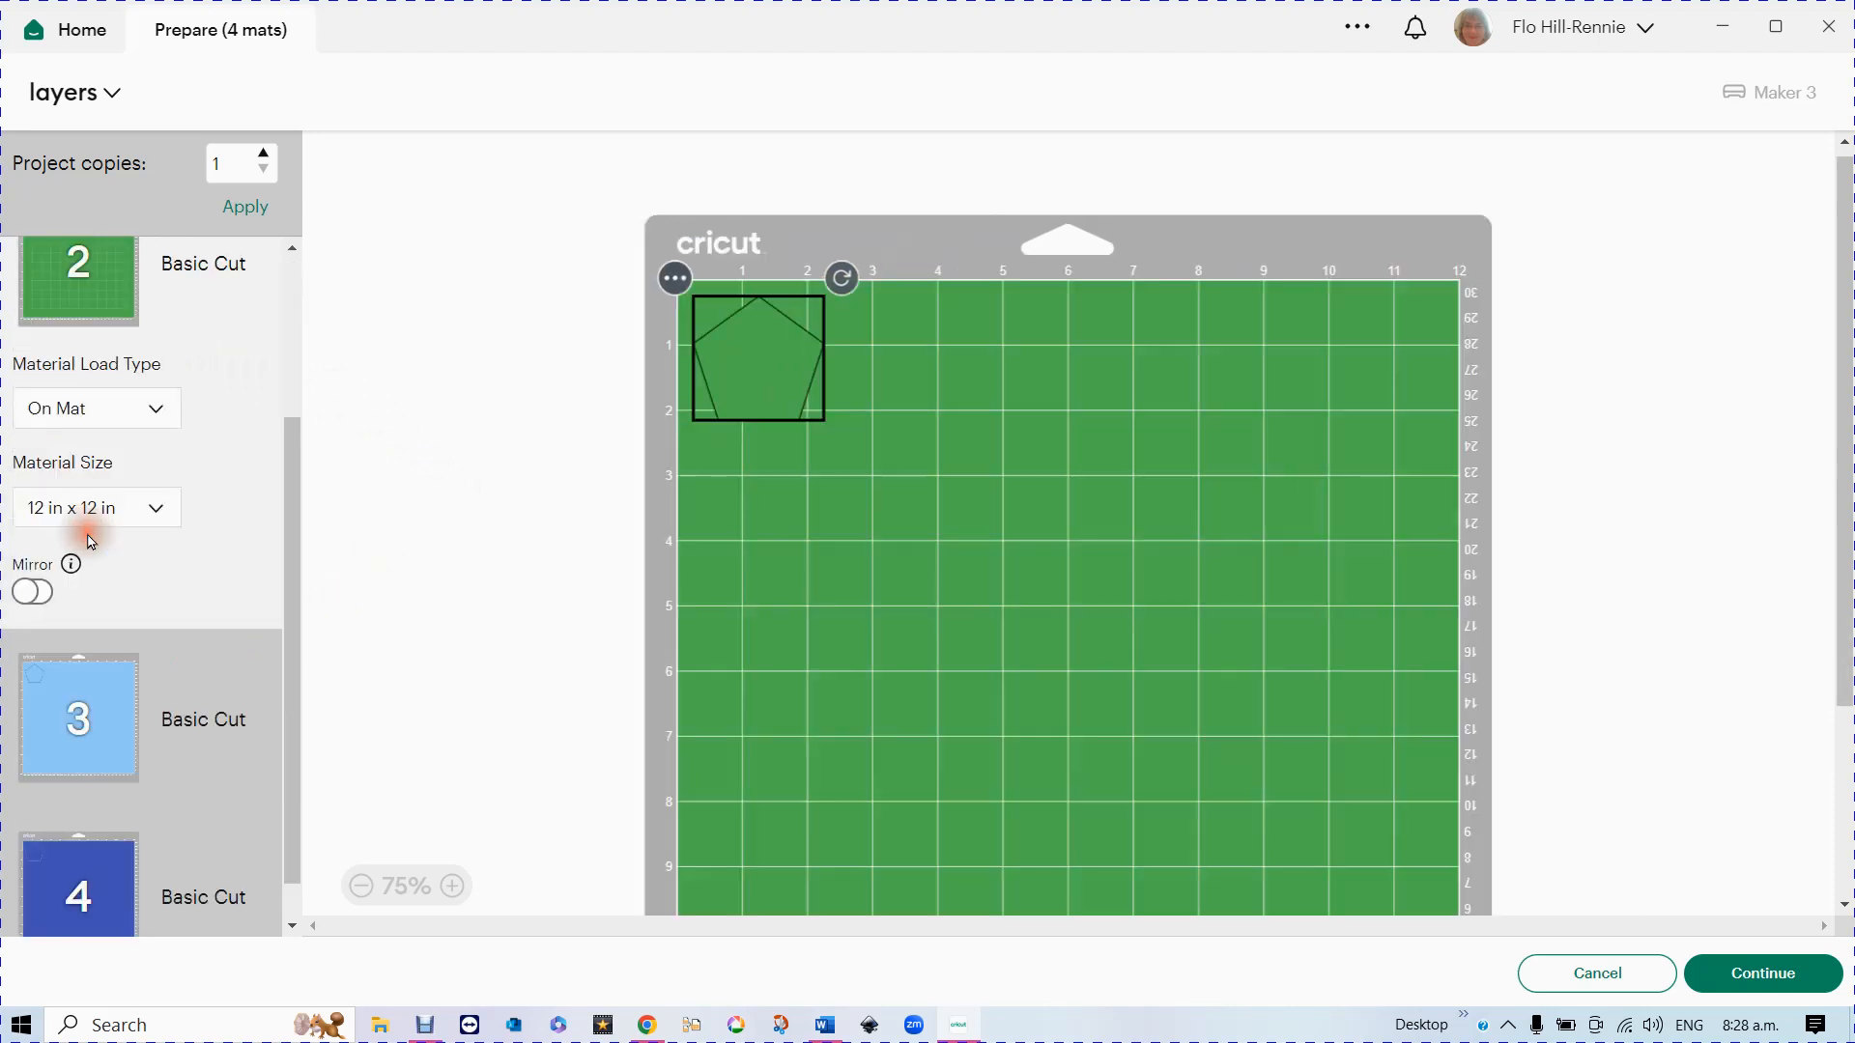
- Move the green mat's pentagon to the yellow mat and place it beside the first pentagon with a gap between them
{"action": "left_click", "coordinate": [674, 280]}
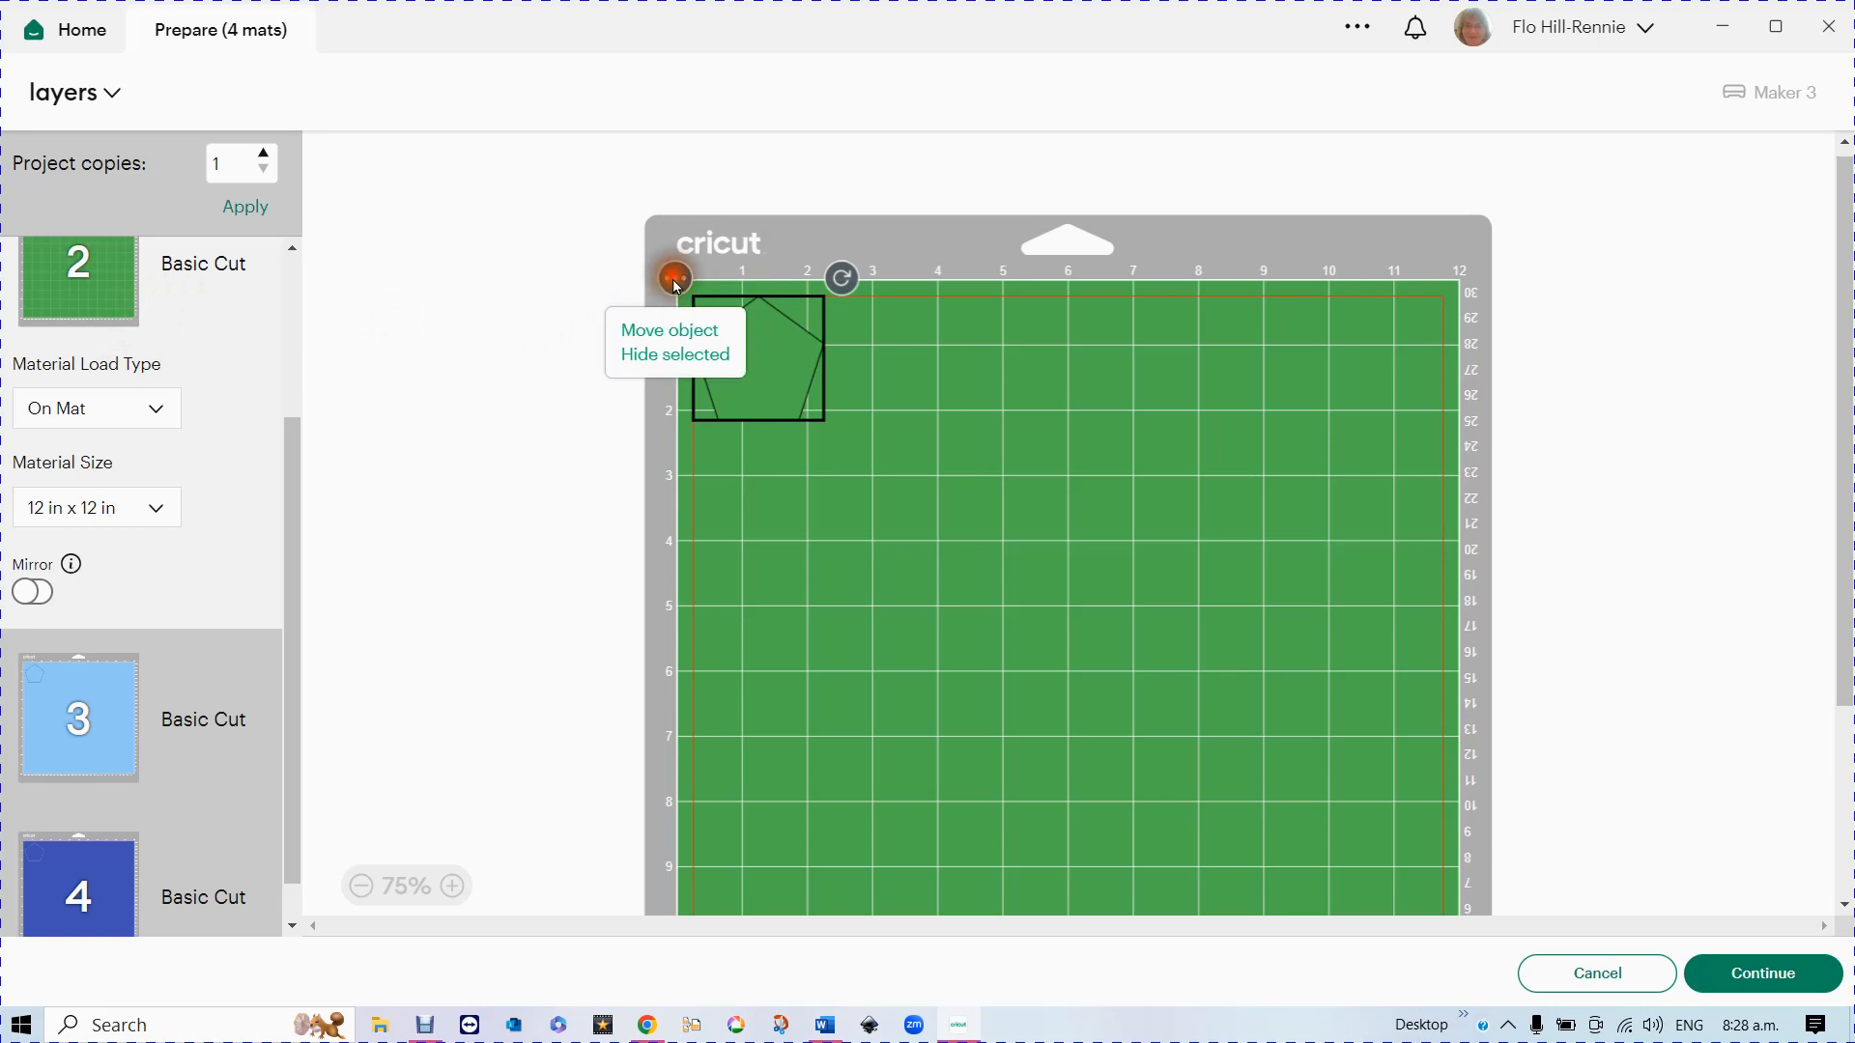
{"action": "left_click", "coordinate": [676, 333]}
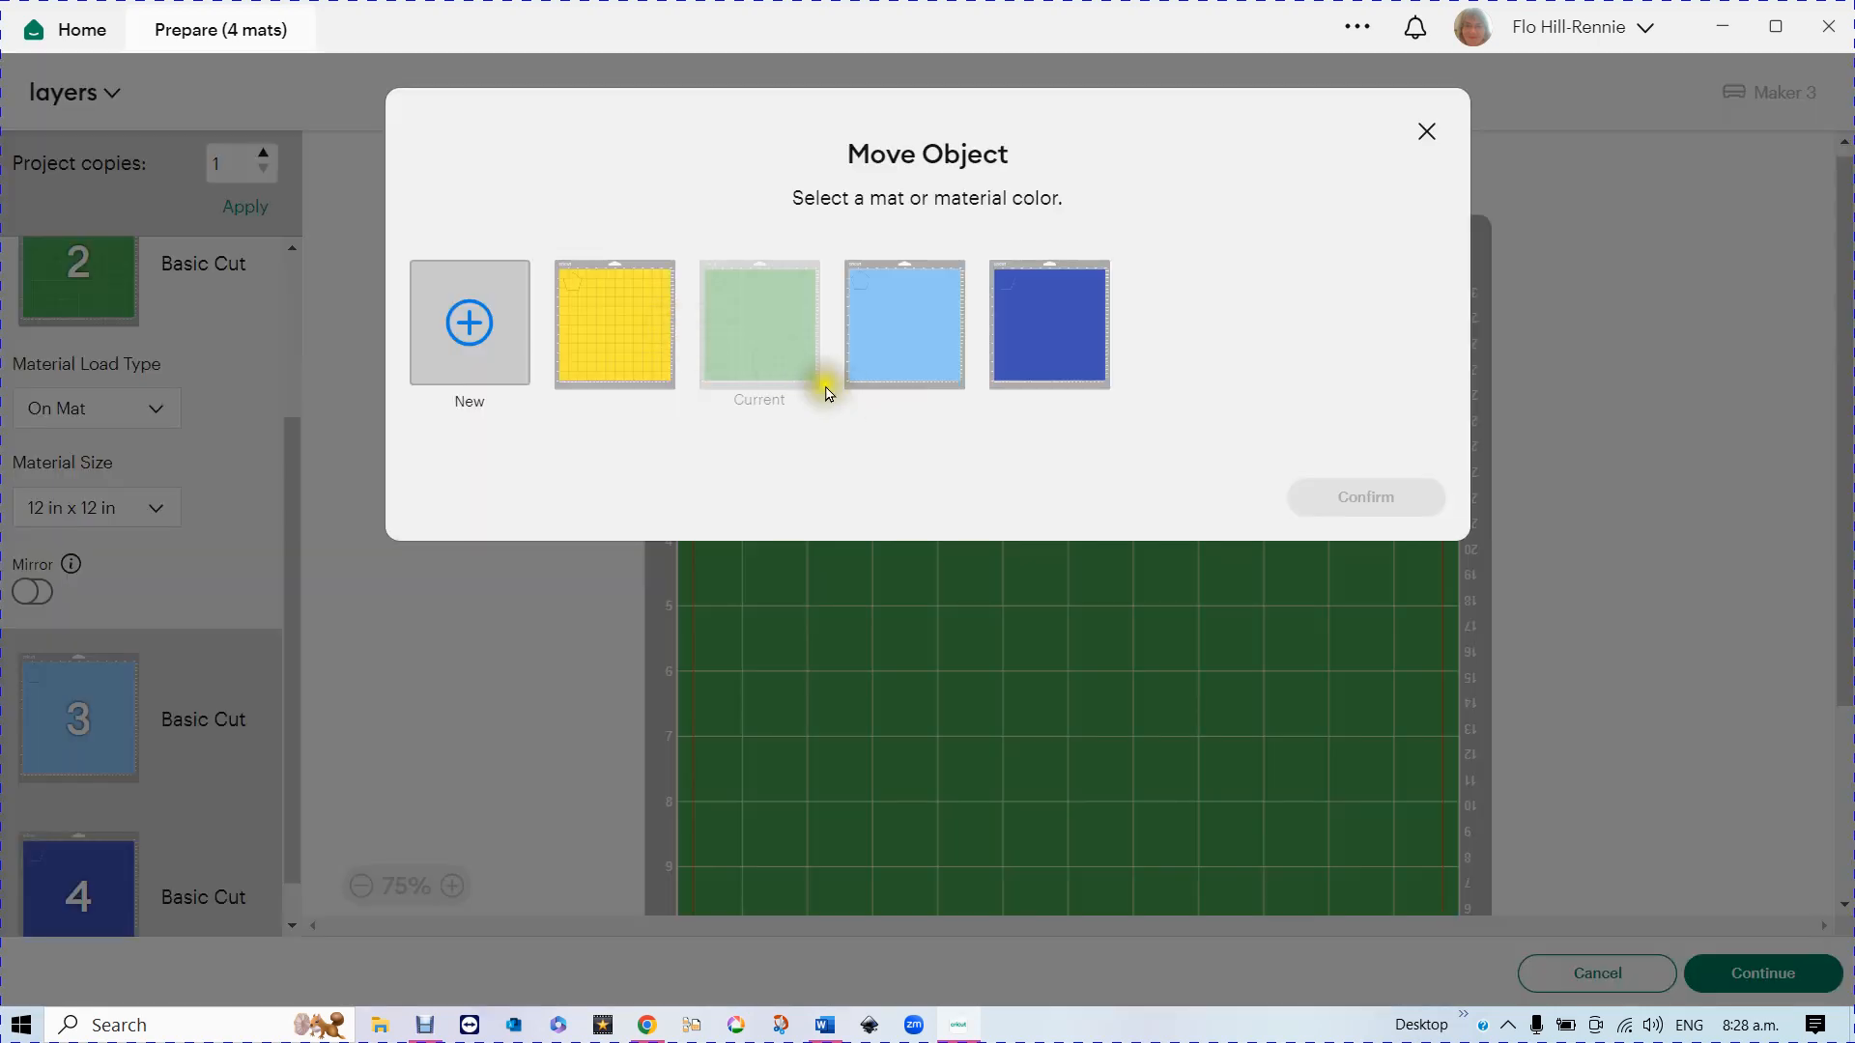
{"action": "left_click", "coordinate": [600, 344]}
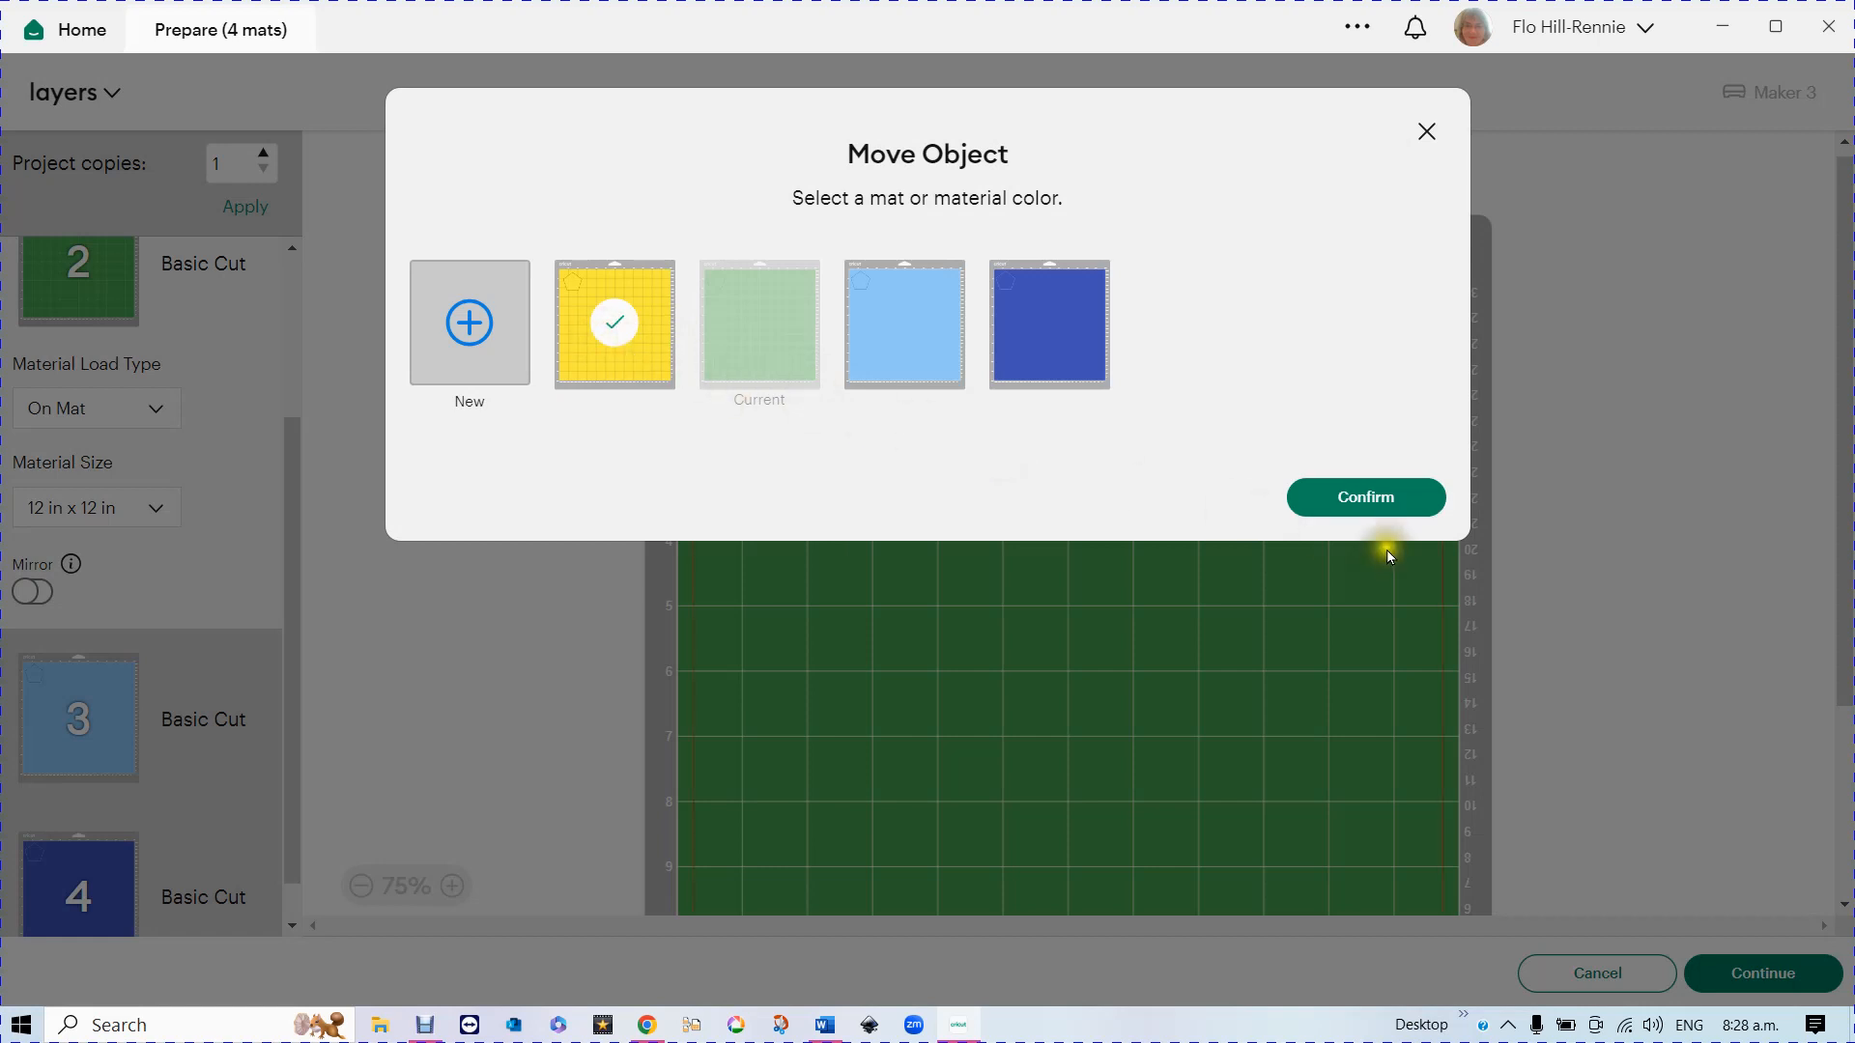
{"action": "left_click", "coordinate": [1371, 498]}
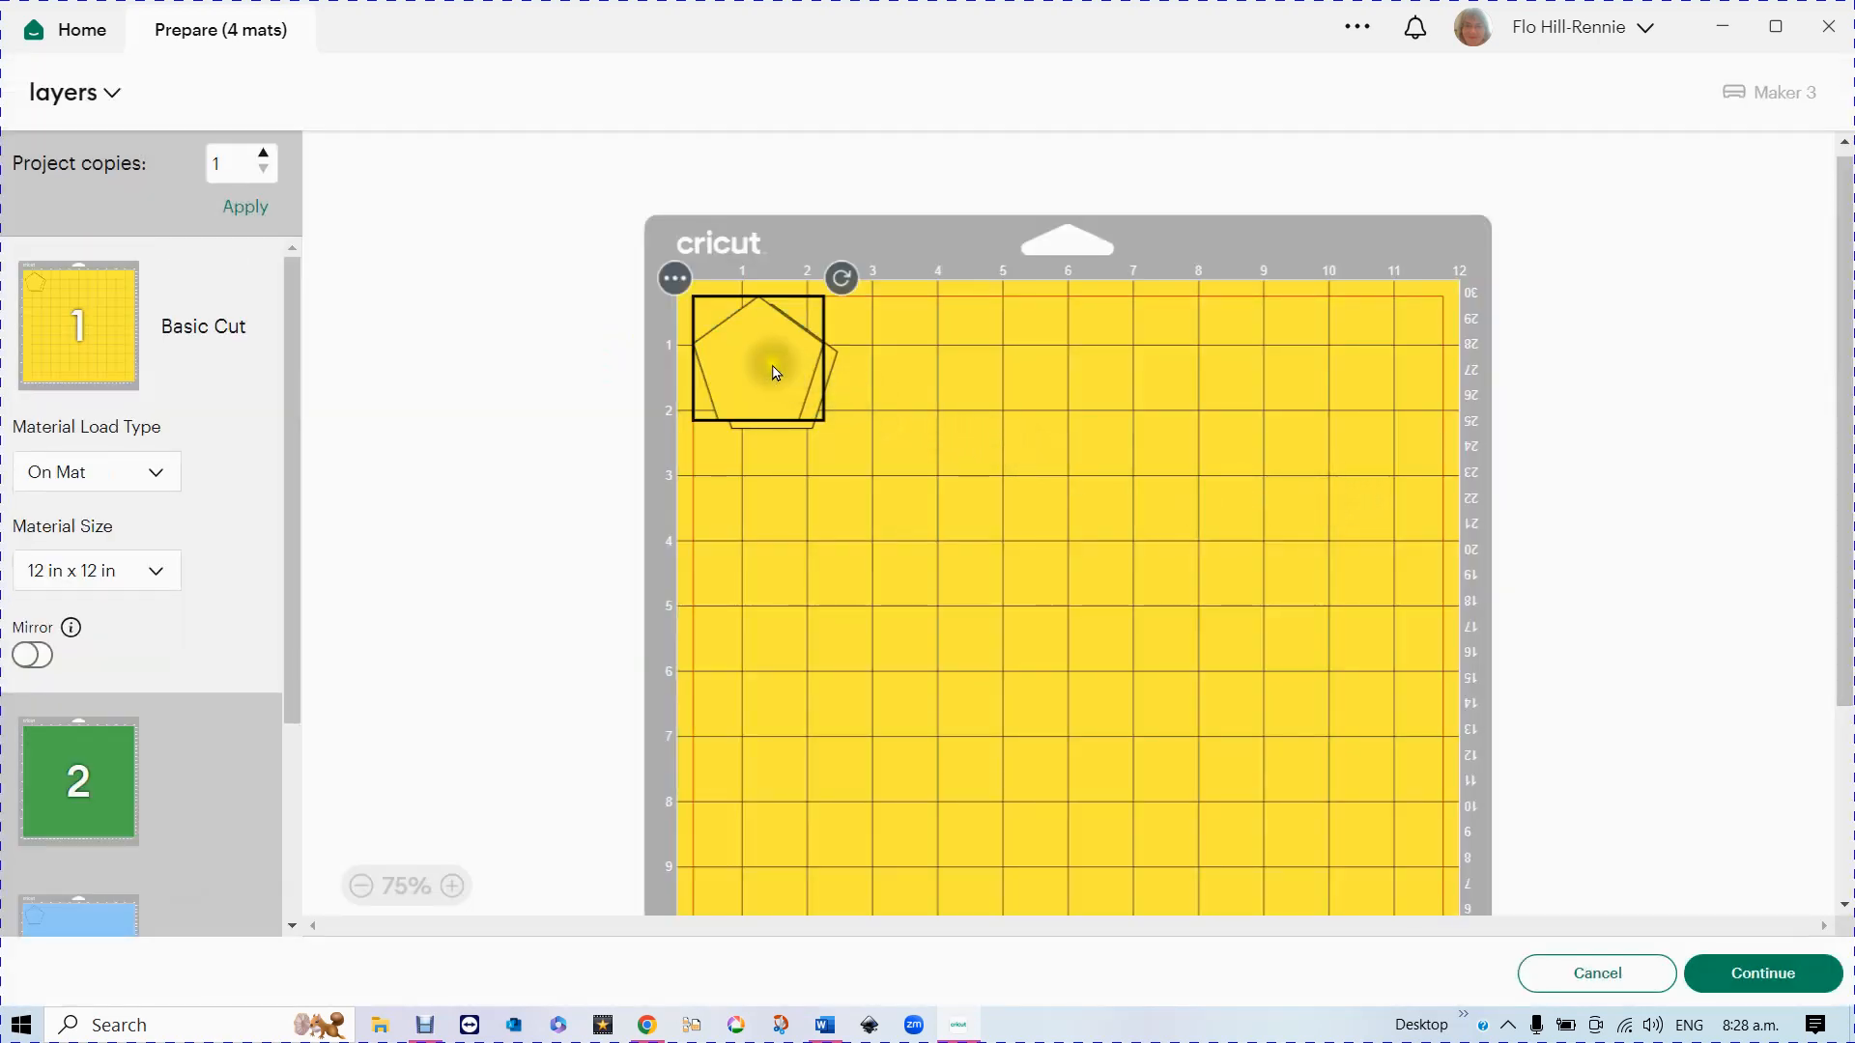
{"action": "left_click_drag", "start_coordinate": [766, 364], "coordinate": [982, 376]}
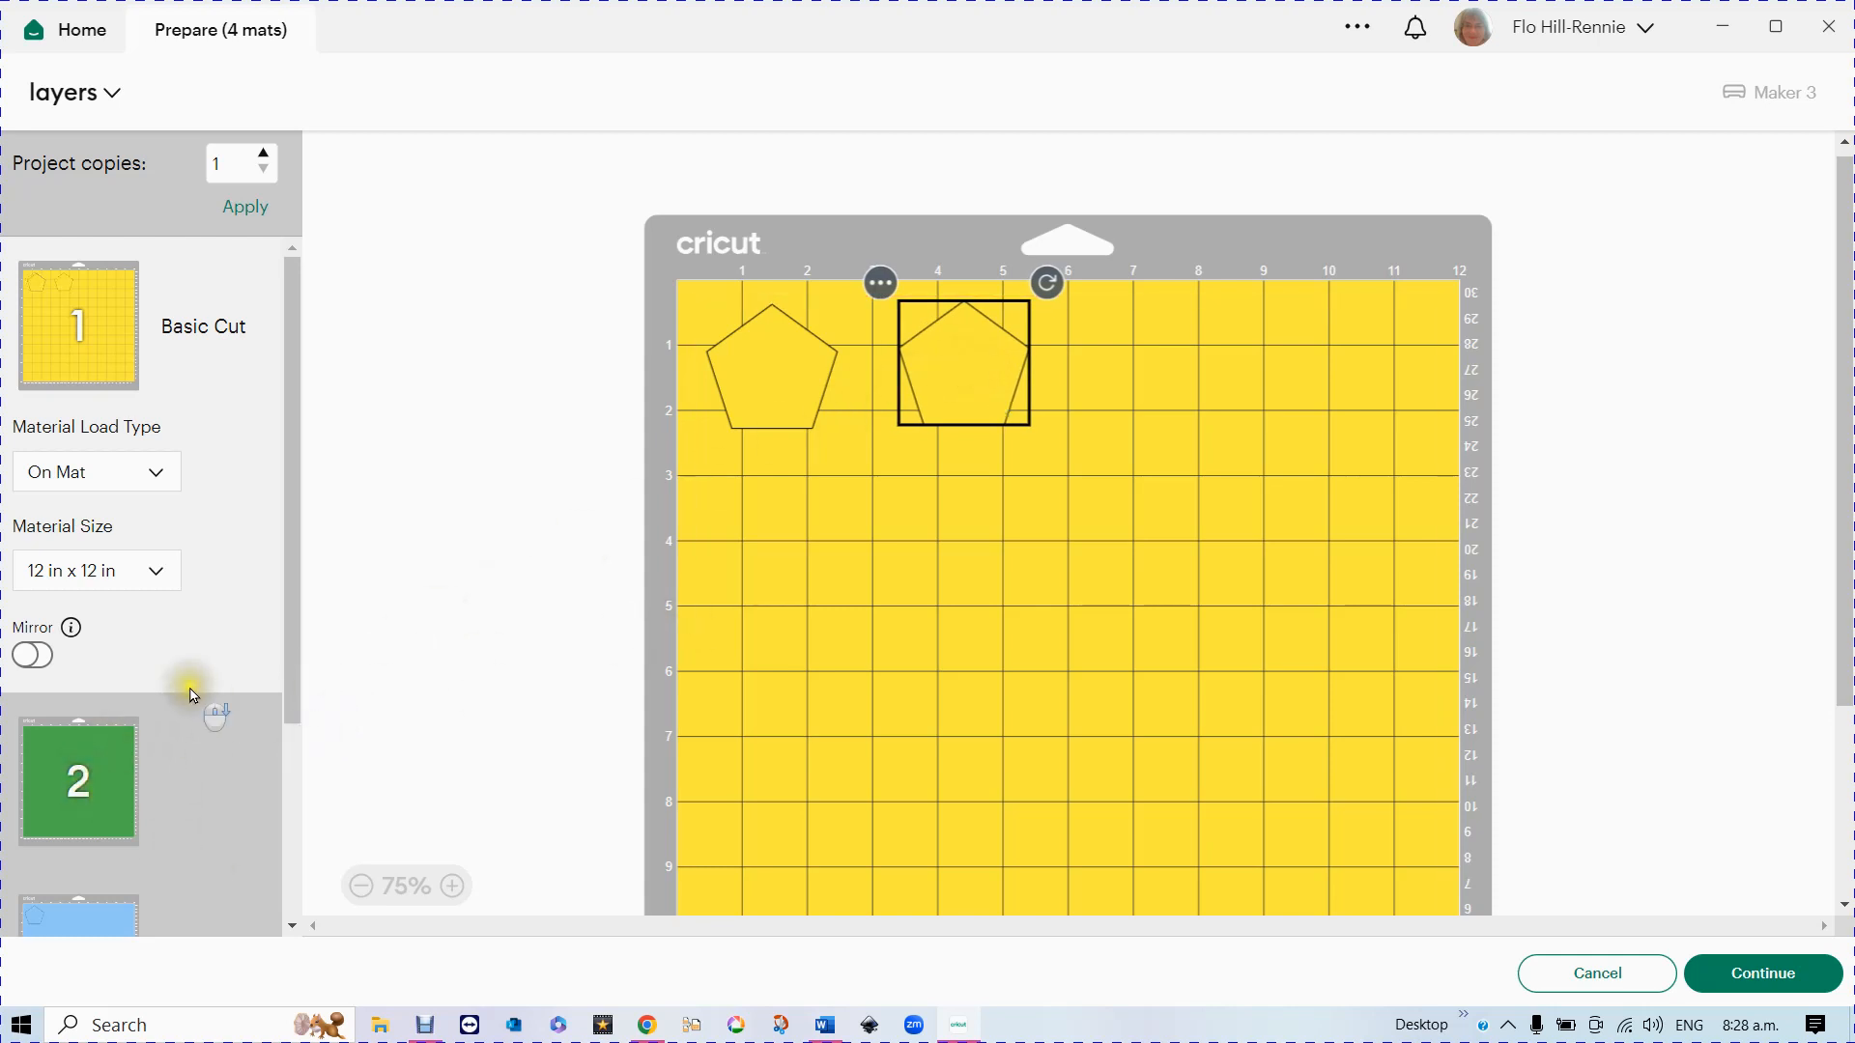
- Shift the light blue mat's pentagon to between 7 and 9 inches across, and move it to the yellow mat
{"action": "scroll", "coordinate": [190, 687], "scroll_direction": "down", "scroll_amount": 3}
{"action": "left_click", "coordinate": [60, 708]}
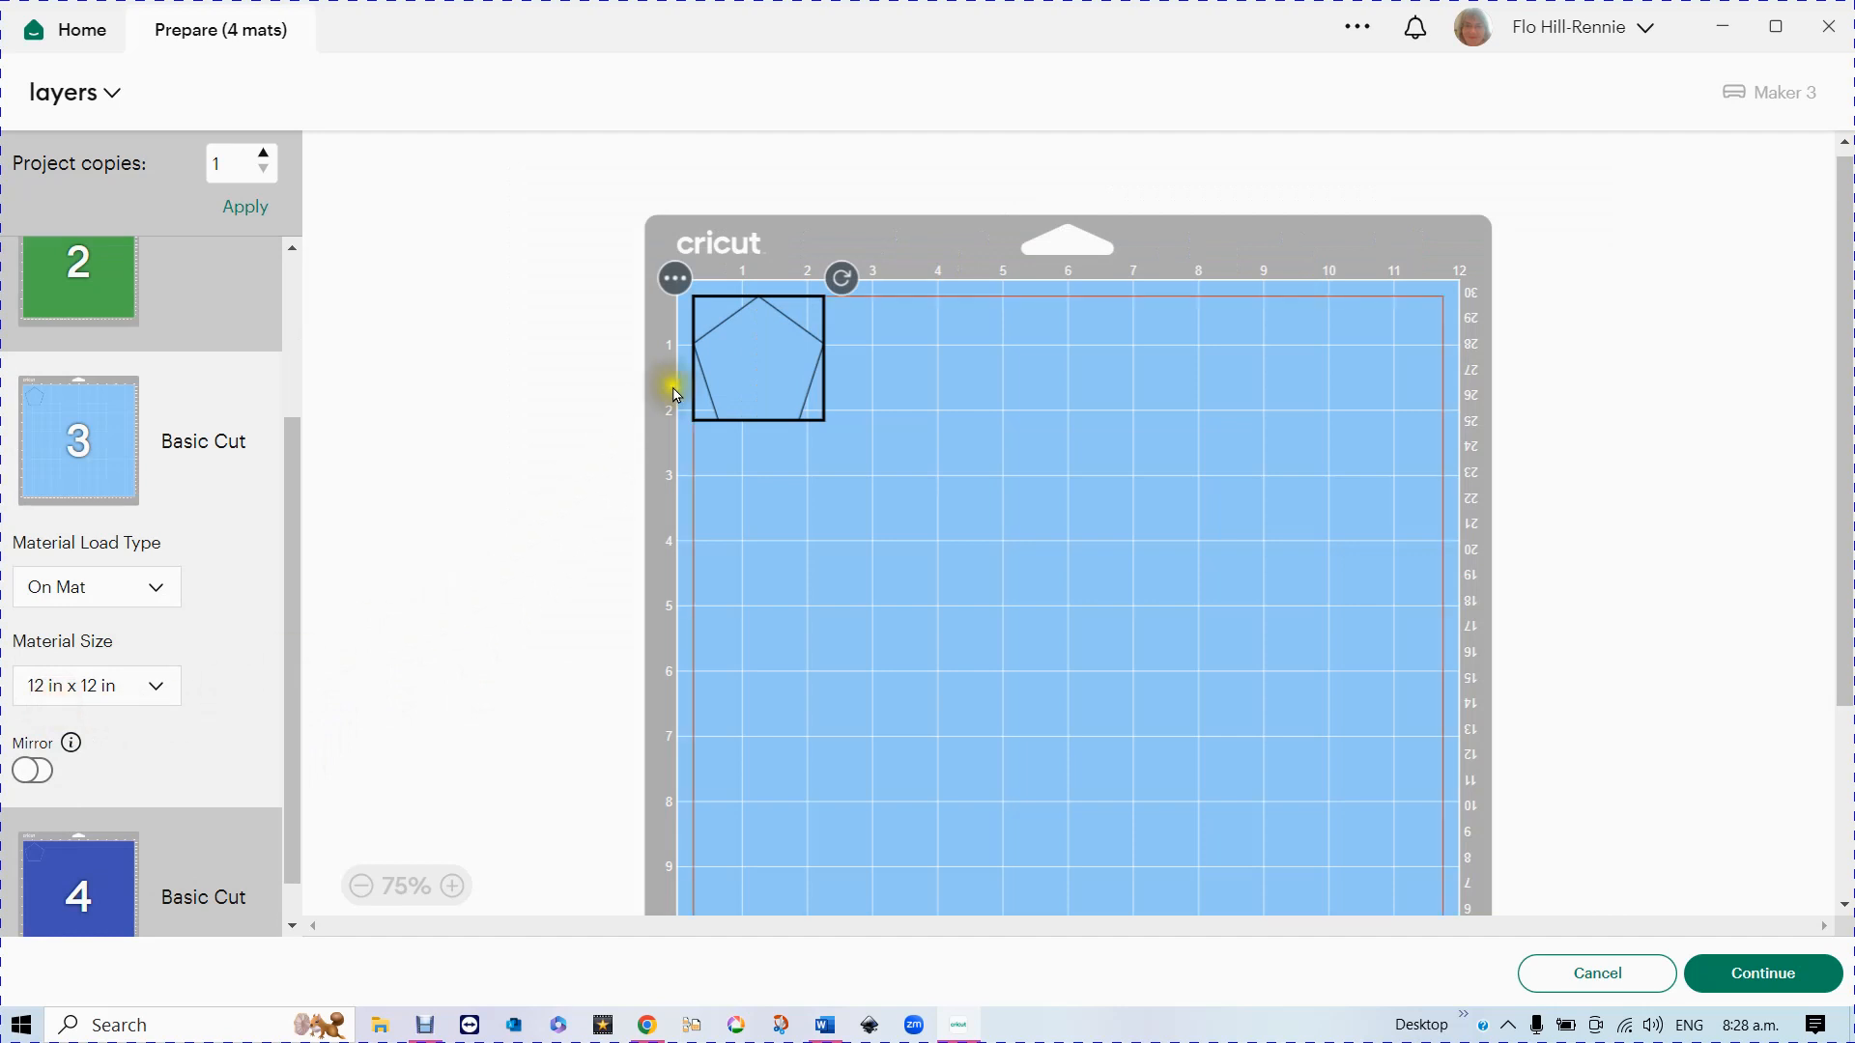
{"action": "left_click_drag", "start_coordinate": [742, 364], "coordinate": [1182, 341]}
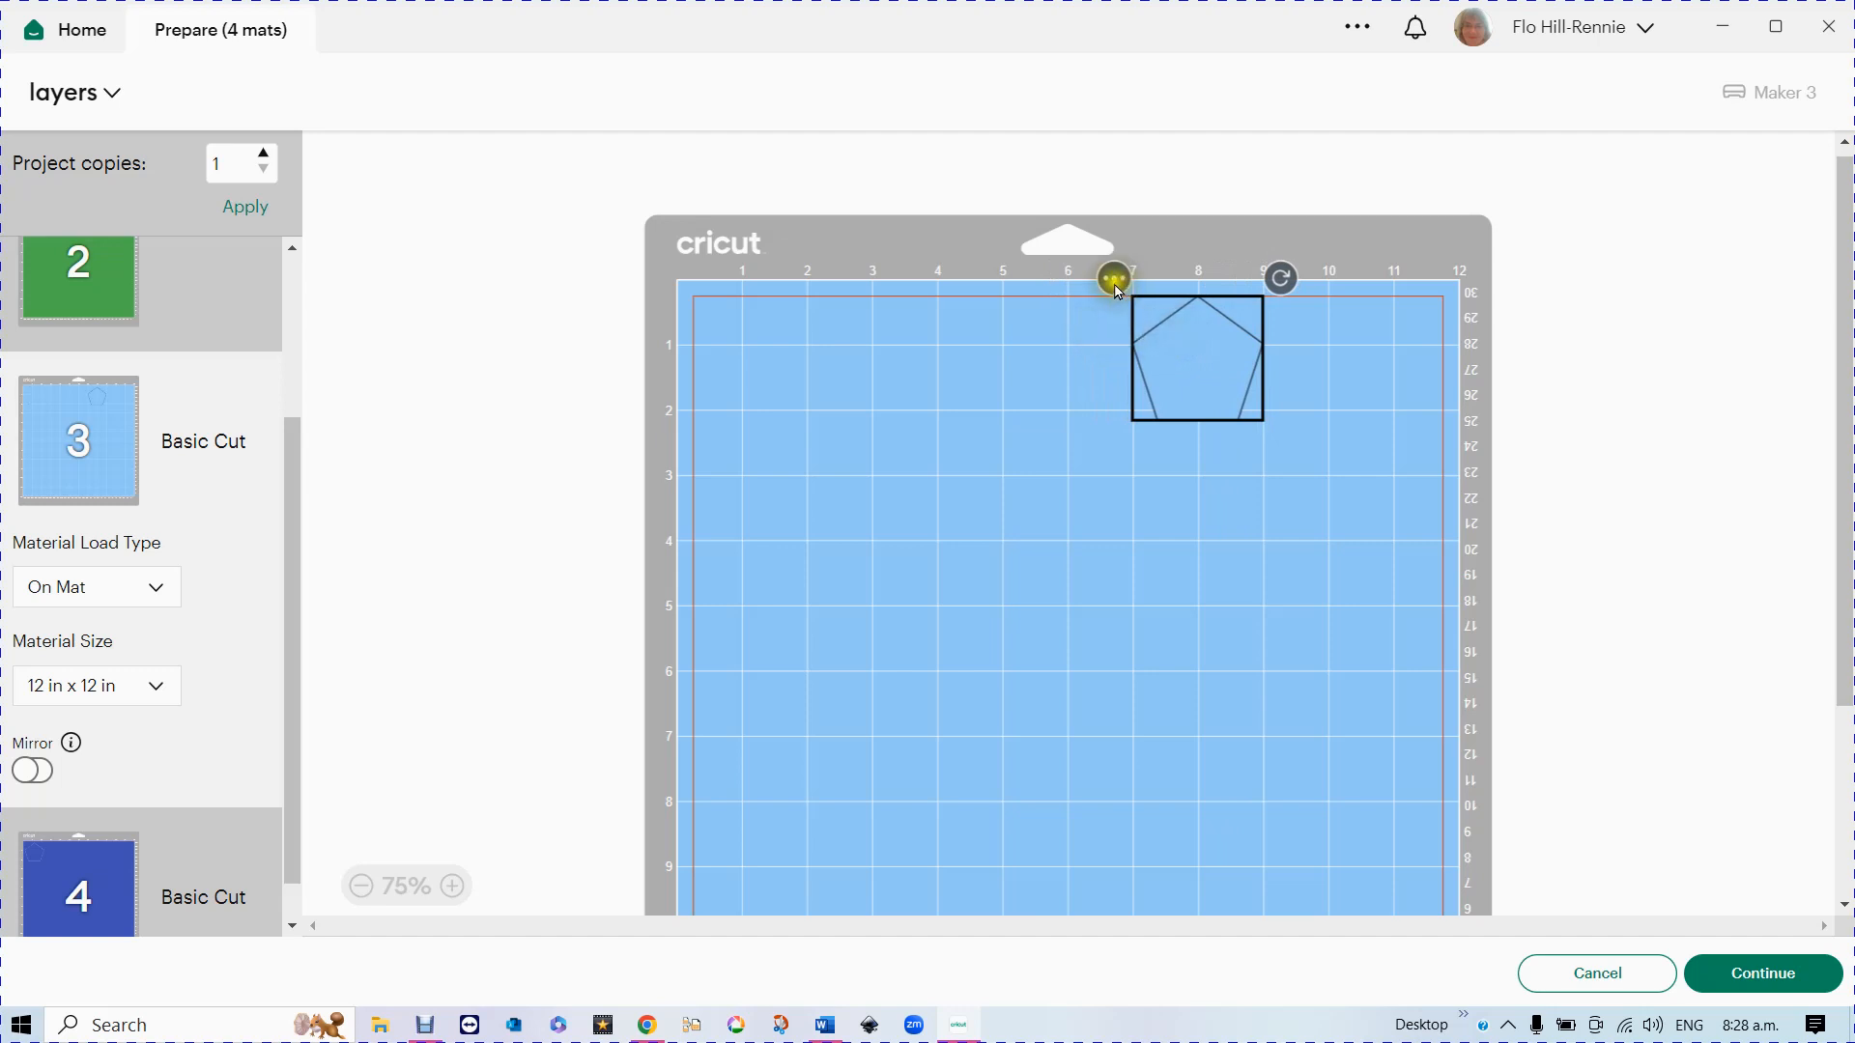
{"action": "left_click", "coordinate": [1115, 281]}
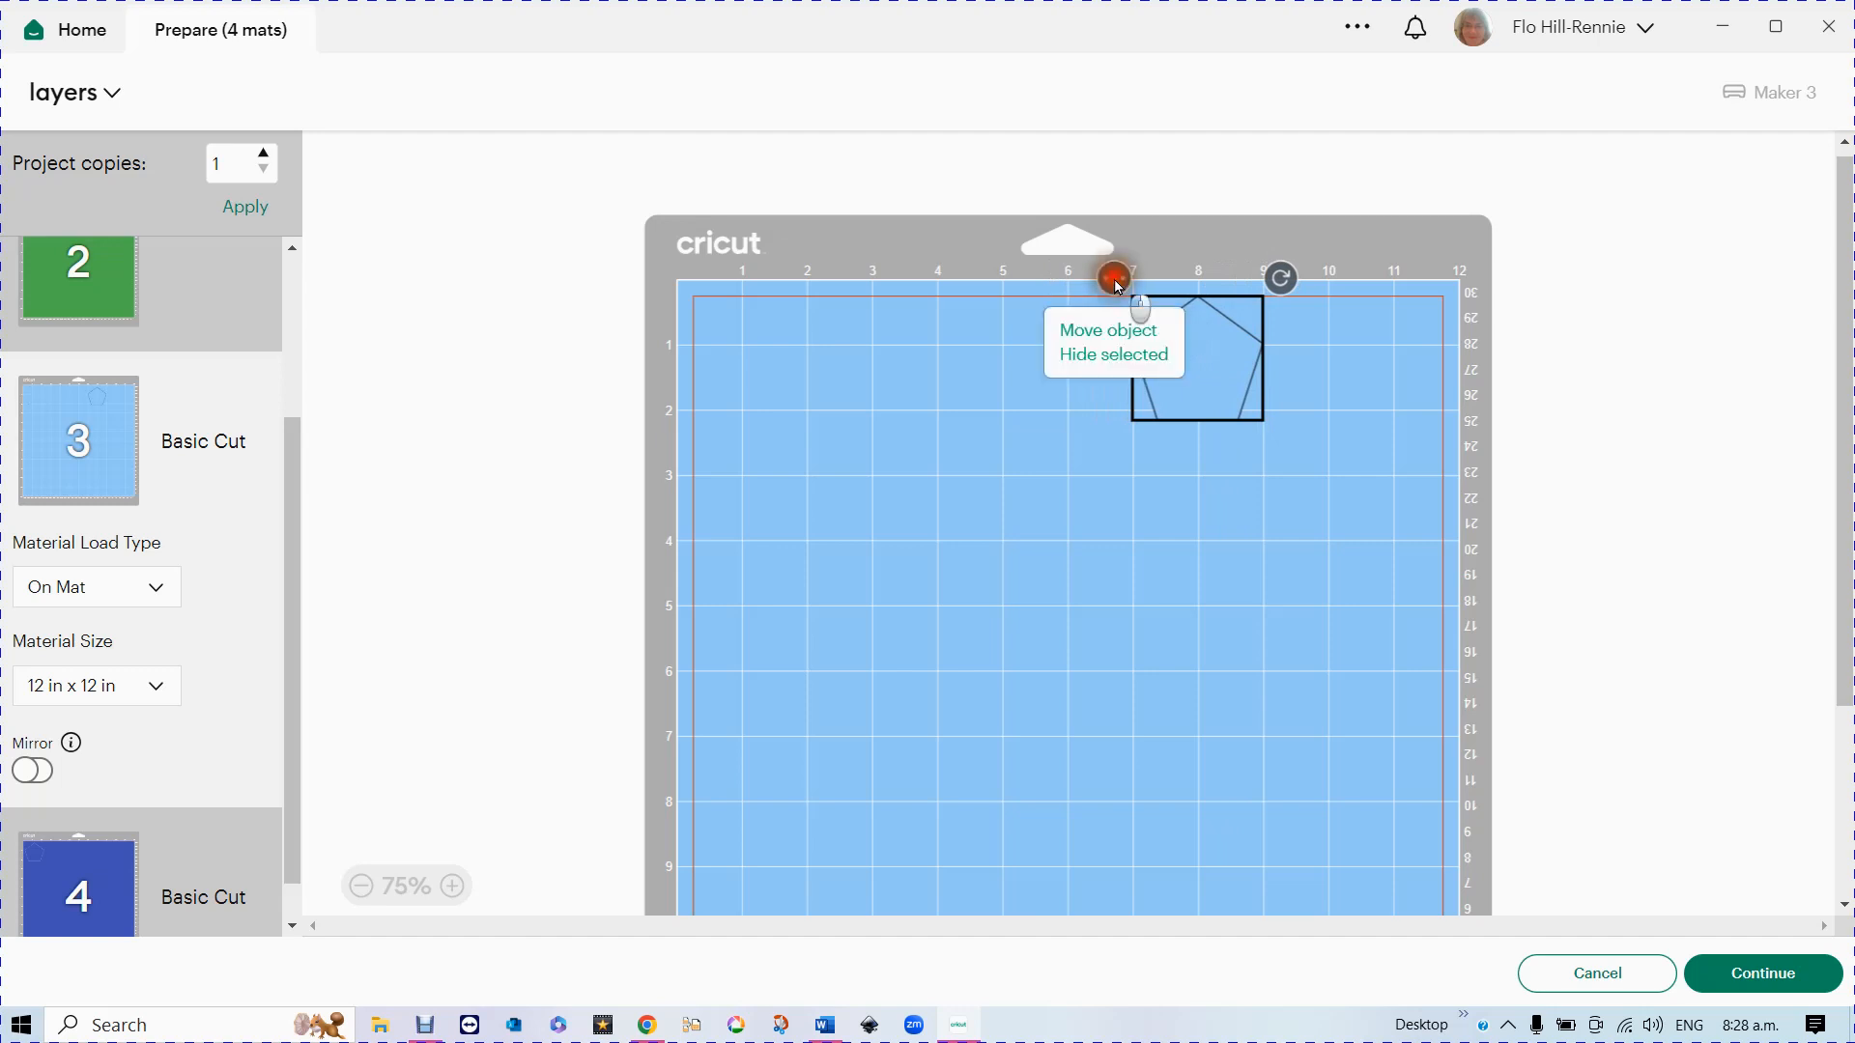
{"action": "left_click", "coordinate": [1126, 333]}
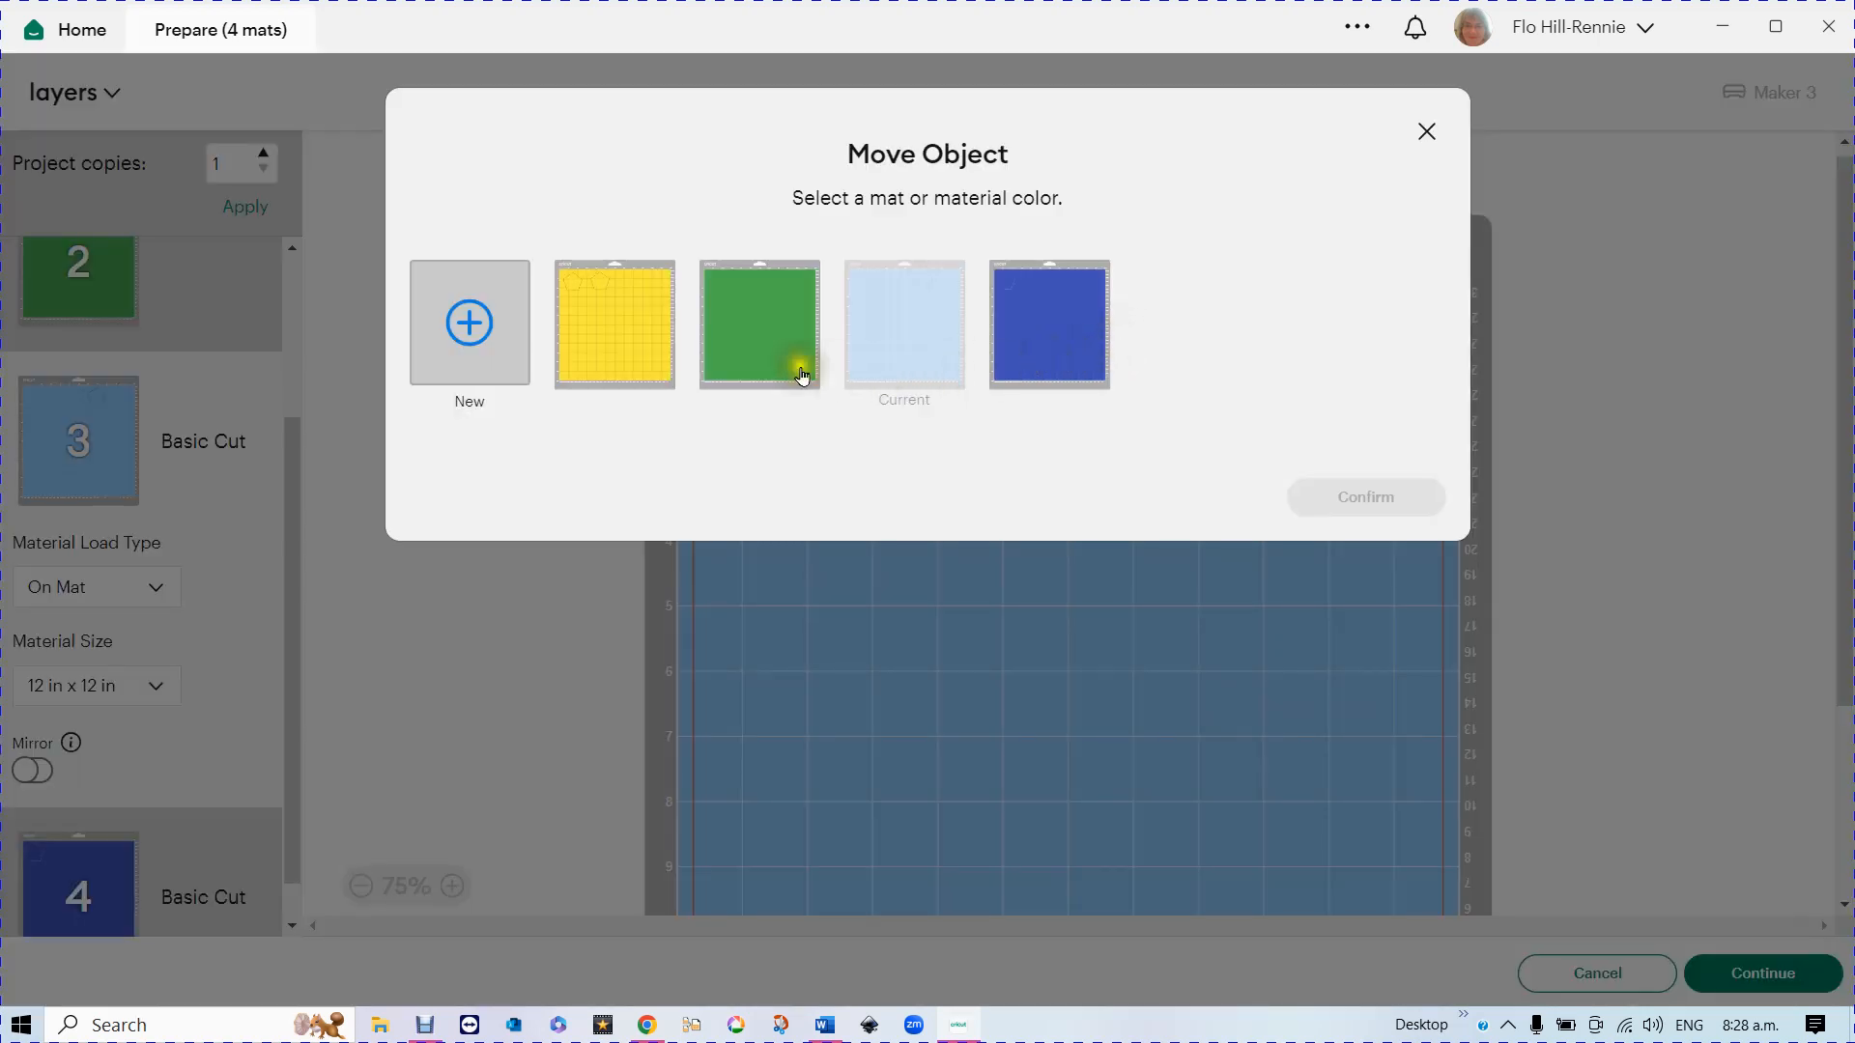
{"action": "left_click", "coordinate": [609, 346]}
{"action": "left_click", "coordinate": [1343, 502]}
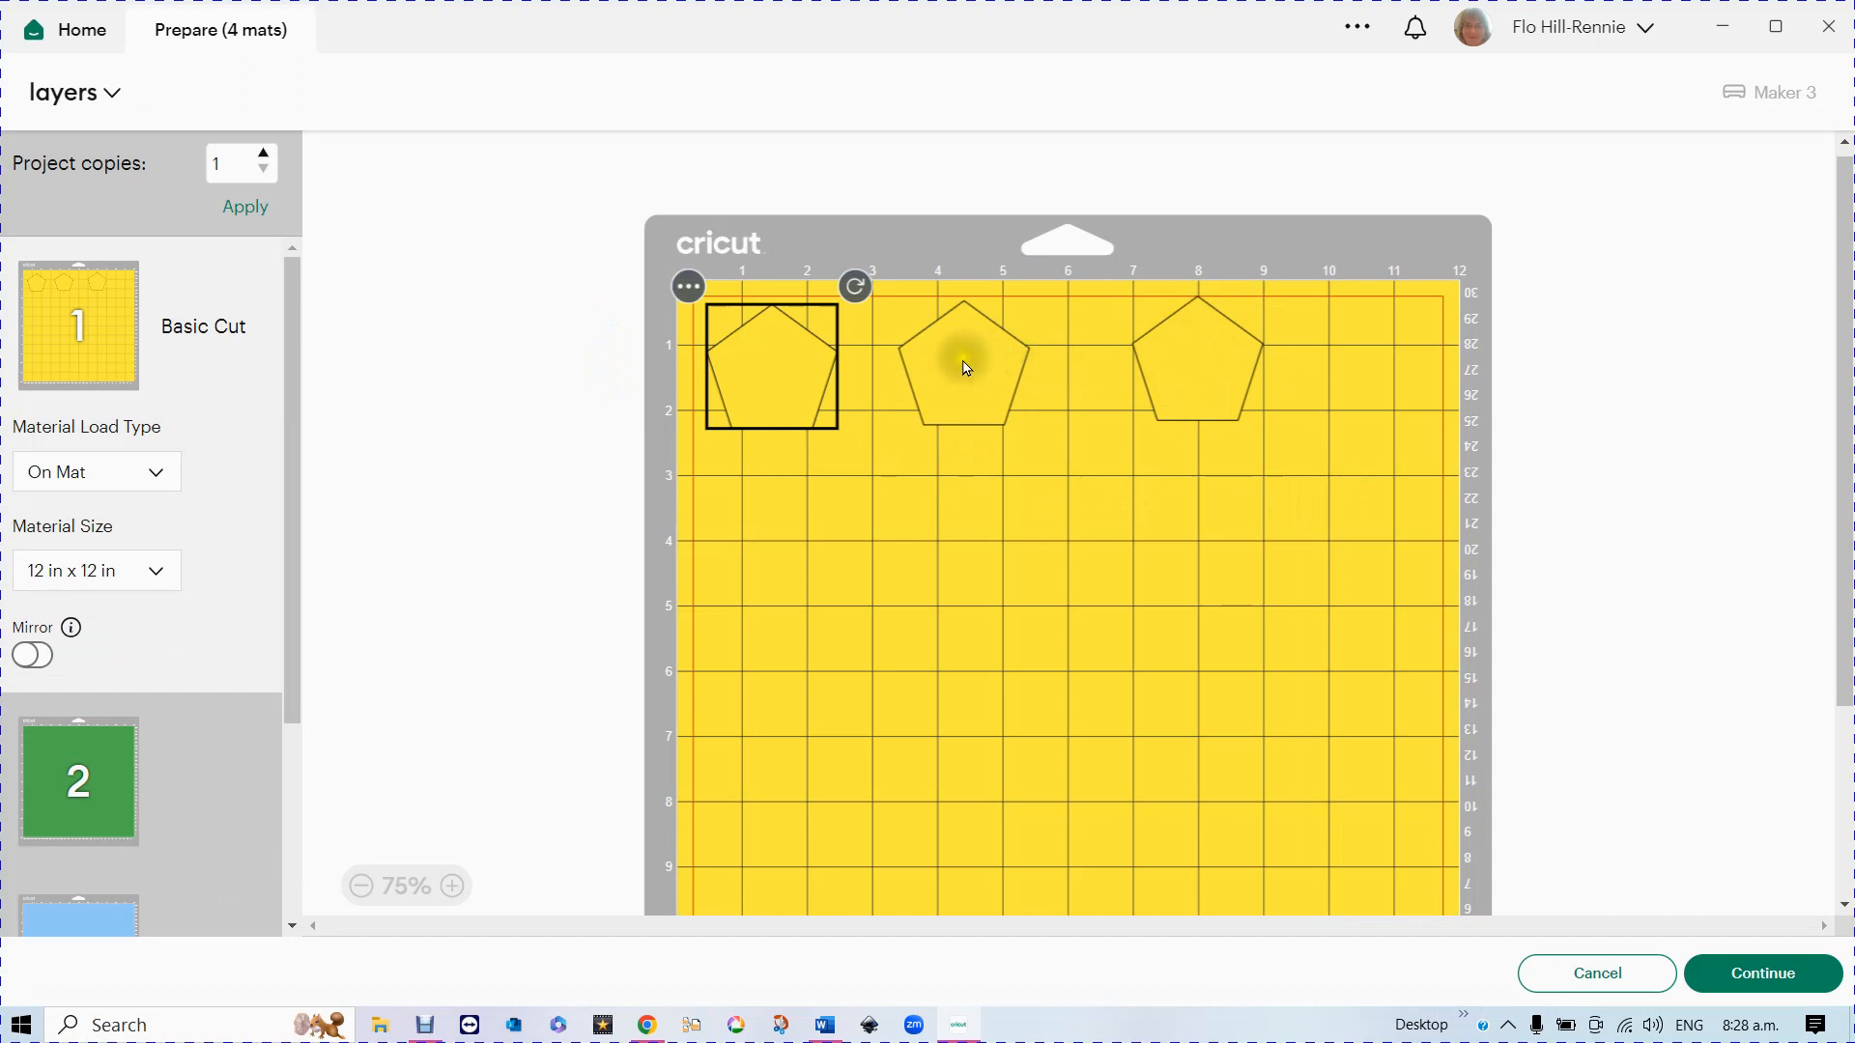
- Adjust the spacing of the second and third pentagons on the yellow mat to form an even row
{"action": "left_click_drag", "start_coordinate": [962, 364], "coordinate": [942, 365]}
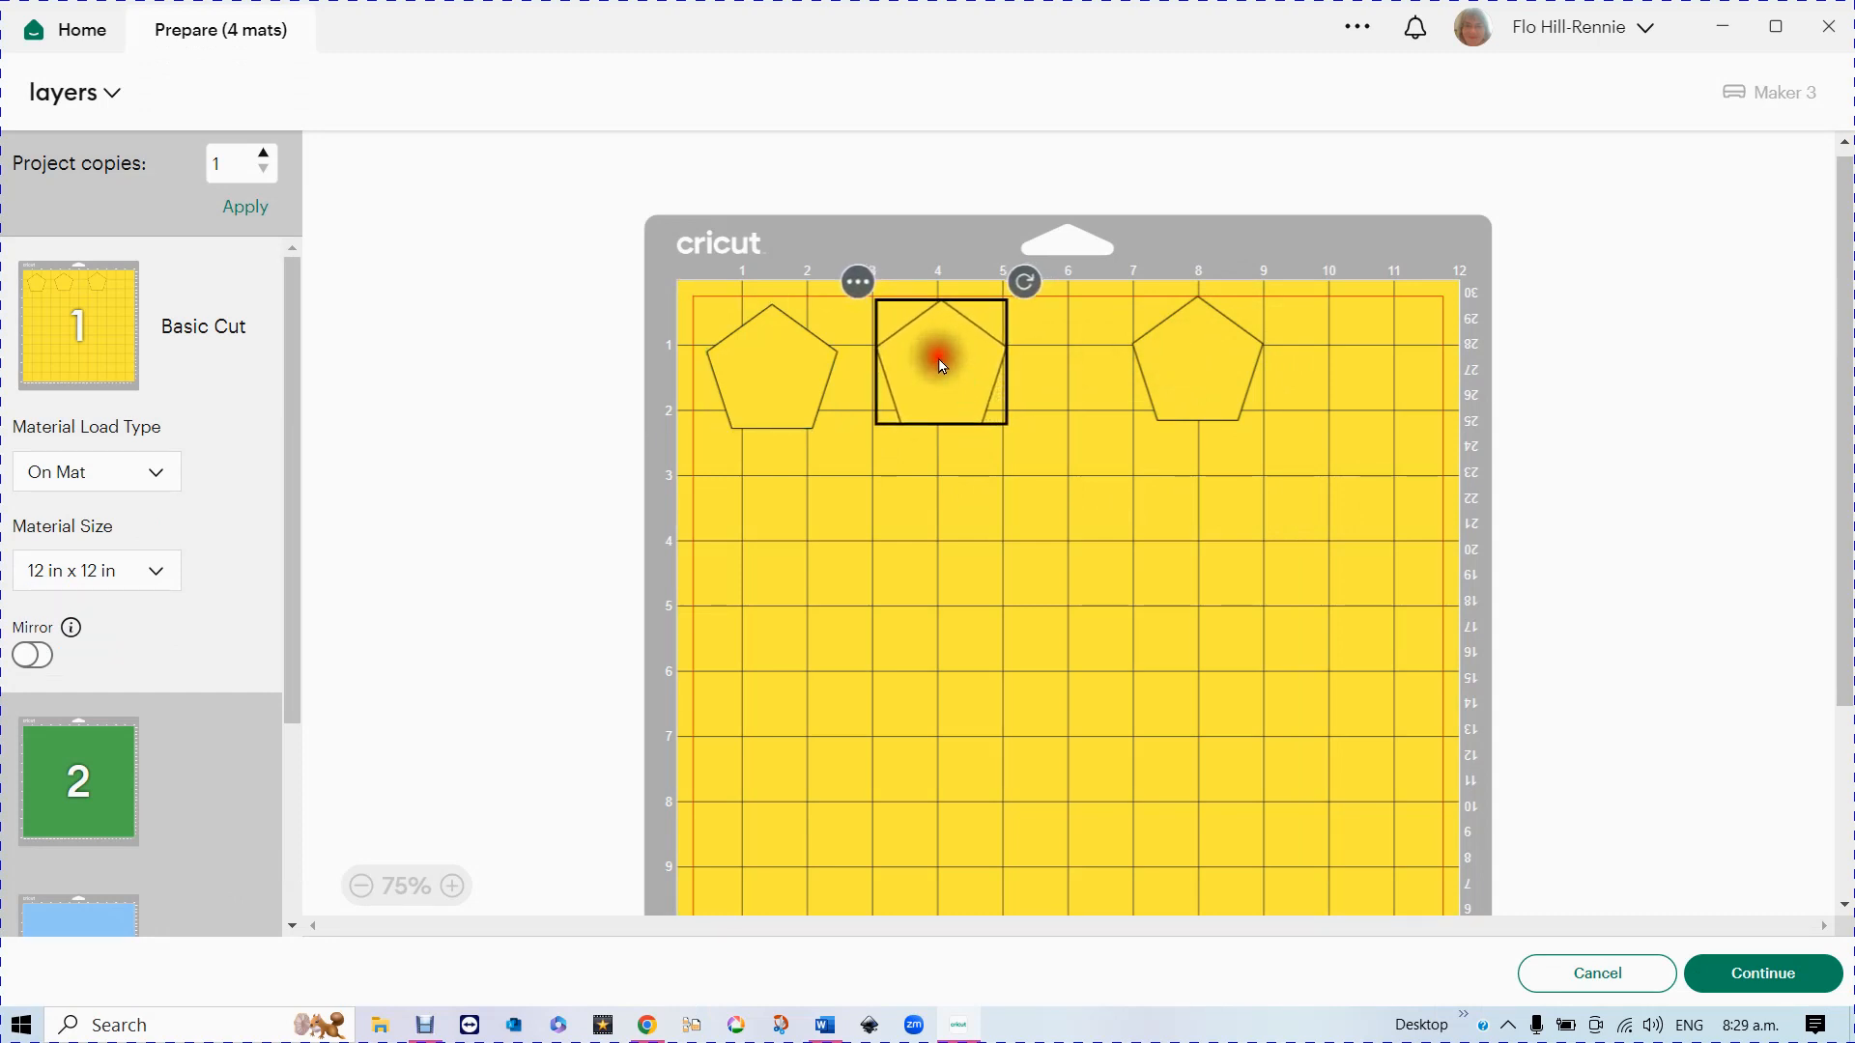
{"action": "left_click_drag", "start_coordinate": [1203, 367], "coordinate": [1120, 373]}
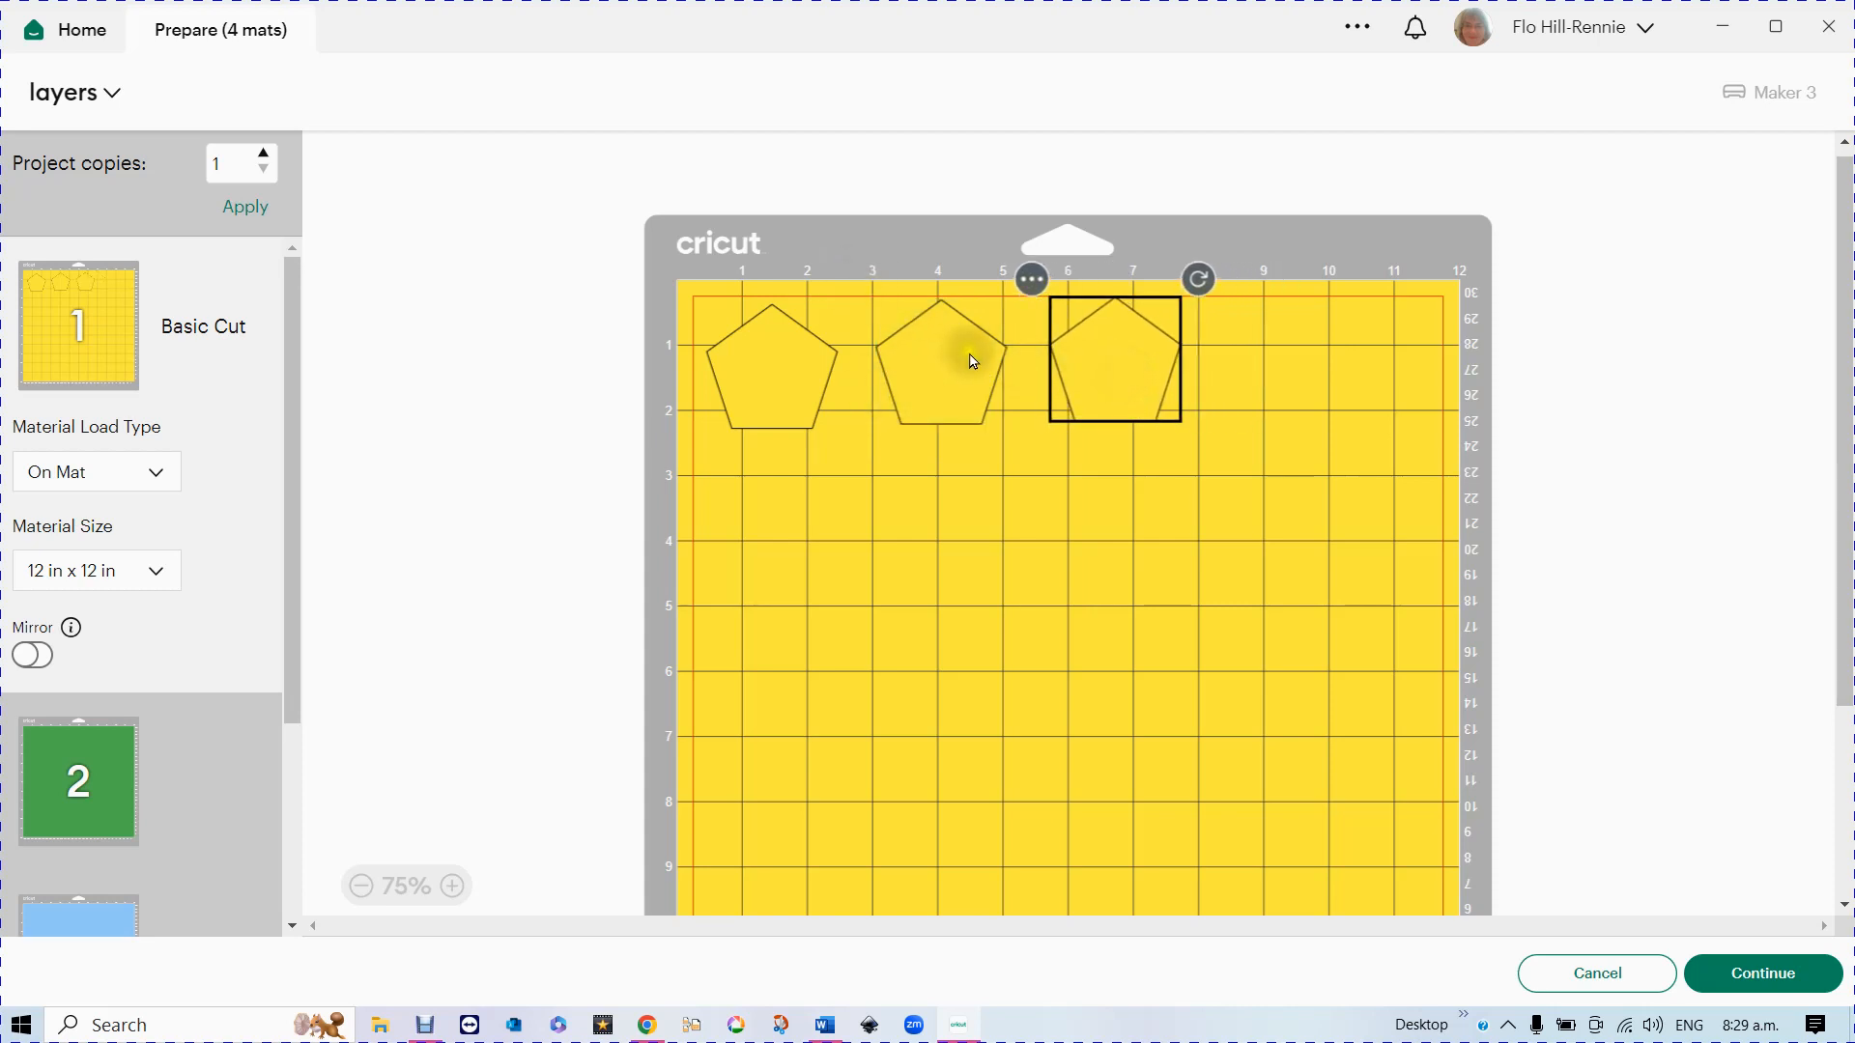
{"action": "left_click_drag", "start_coordinate": [974, 359], "coordinate": [996, 361]}
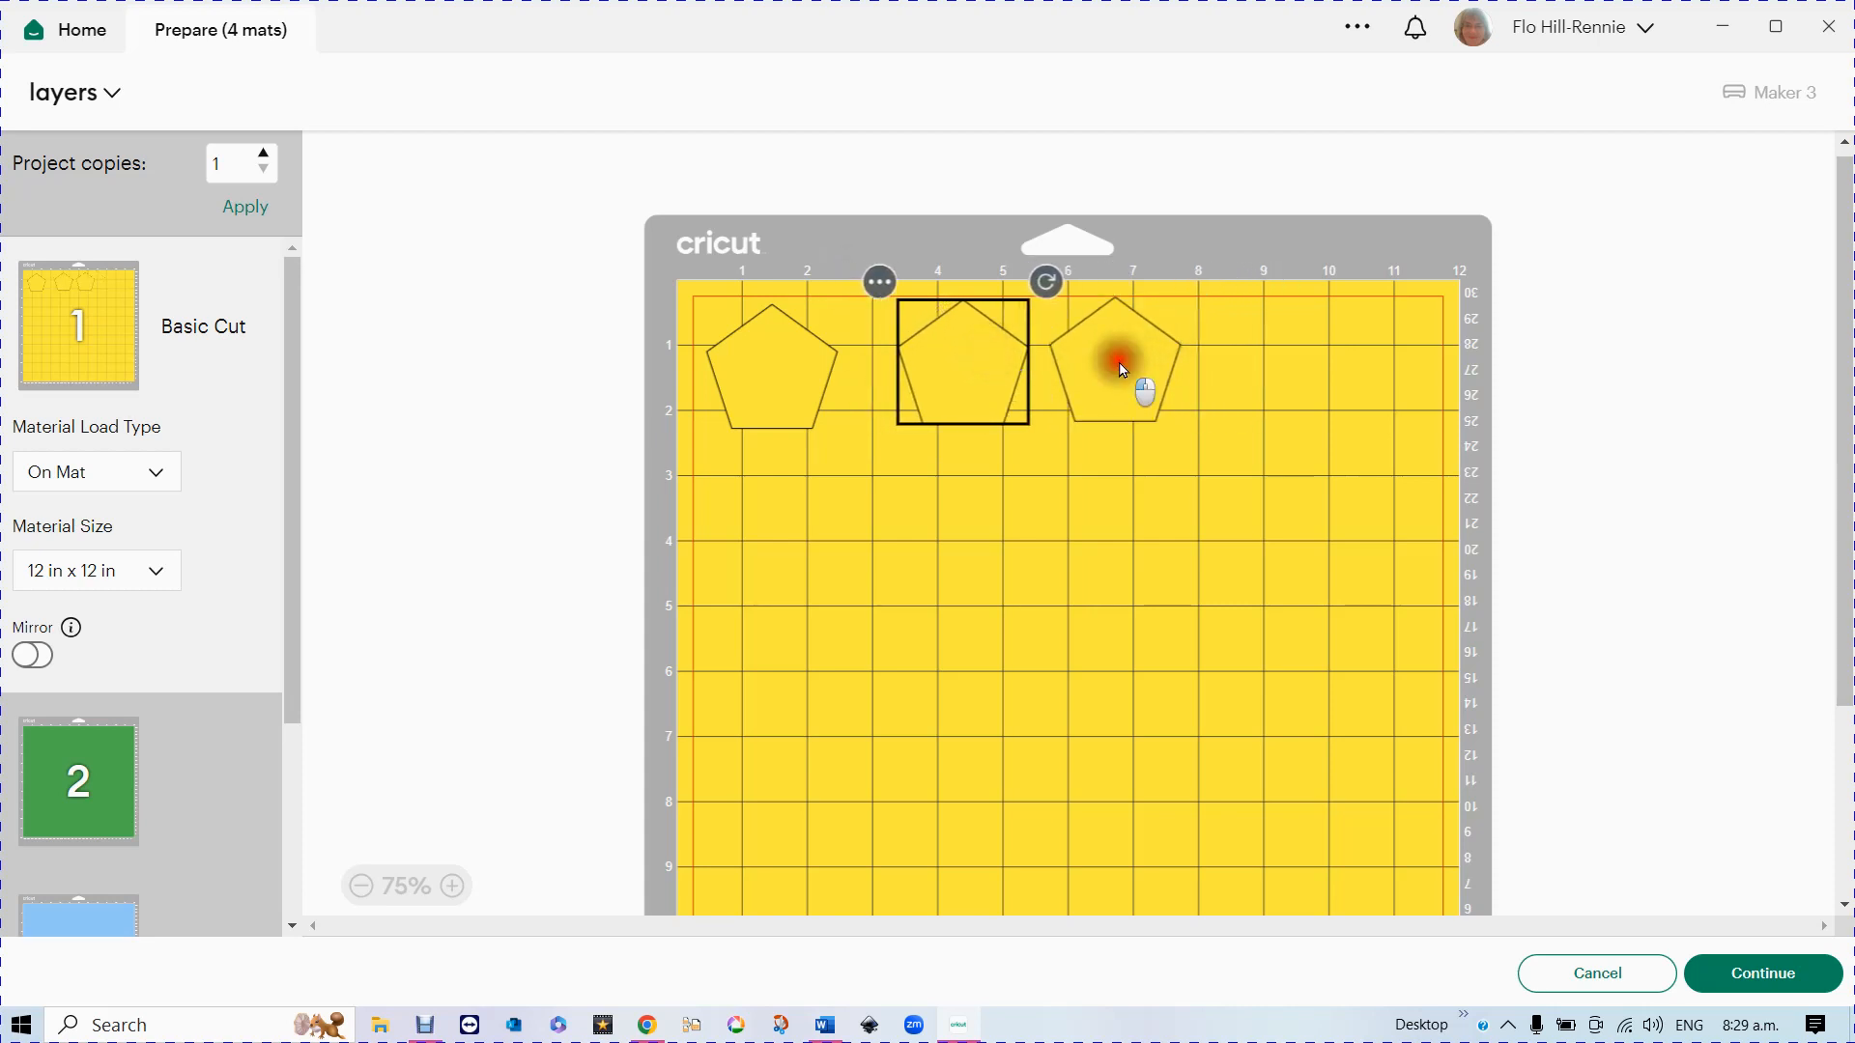
{"action": "left_click_drag", "start_coordinate": [1121, 367], "coordinate": [1166, 363]}
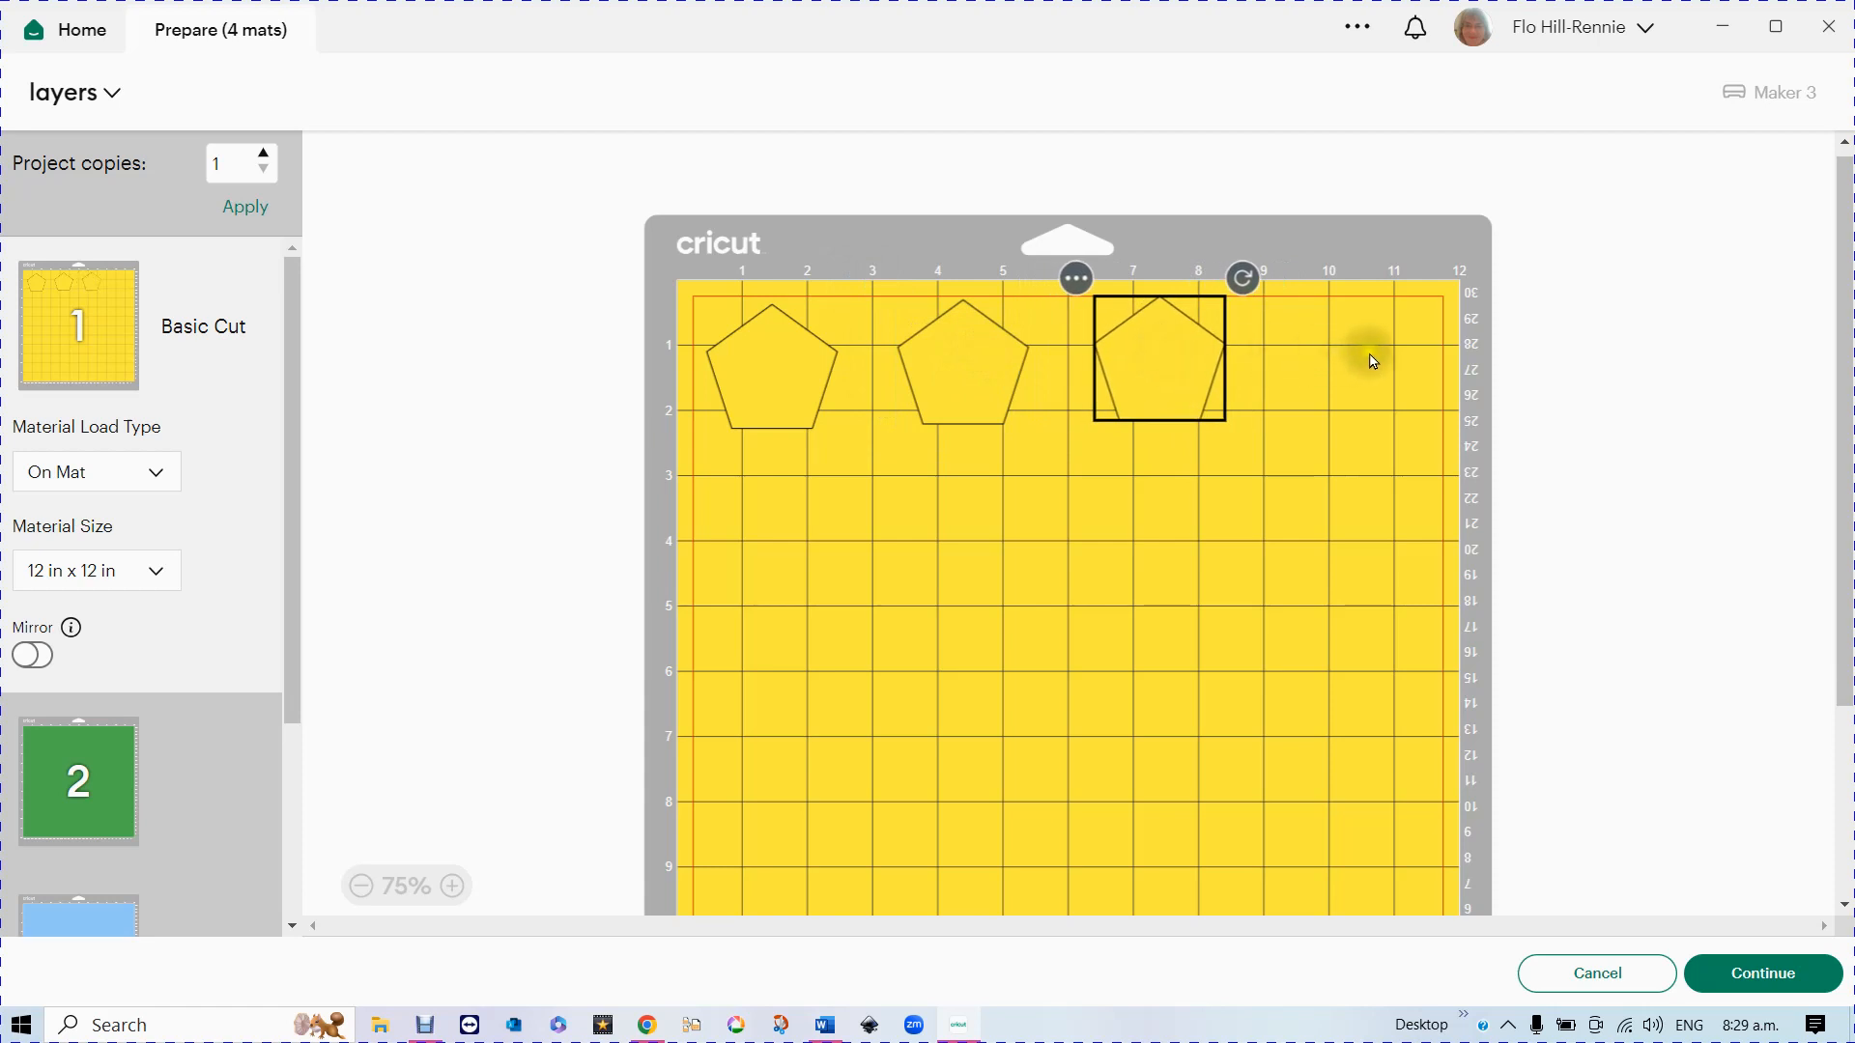
- Move the dark blue mat's pentagon to the yellow mat and place it as the fourth one in the row
{"action": "scroll", "coordinate": [198, 773], "scroll_direction": "down", "scroll_amount": 3}
{"action": "scroll", "coordinate": [214, 875], "scroll_direction": "down", "scroll_amount": 1}
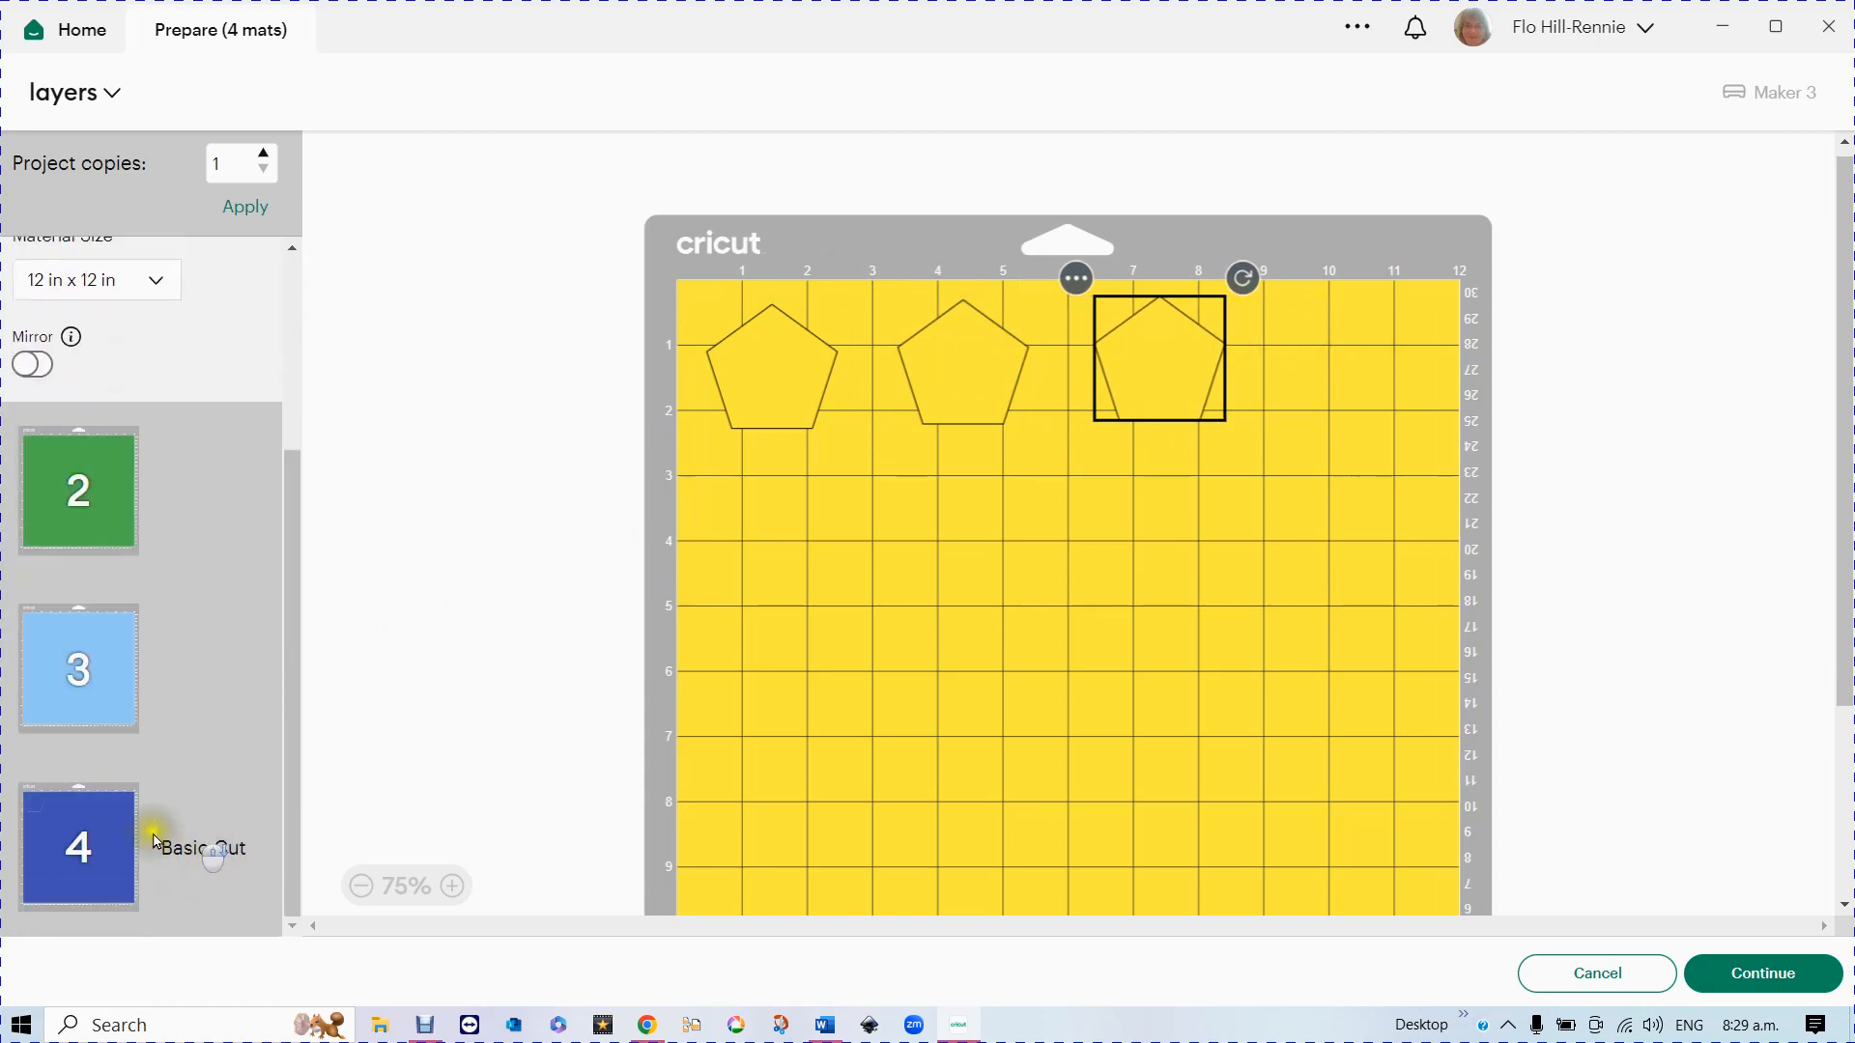
{"action": "left_click", "coordinate": [72, 849]}
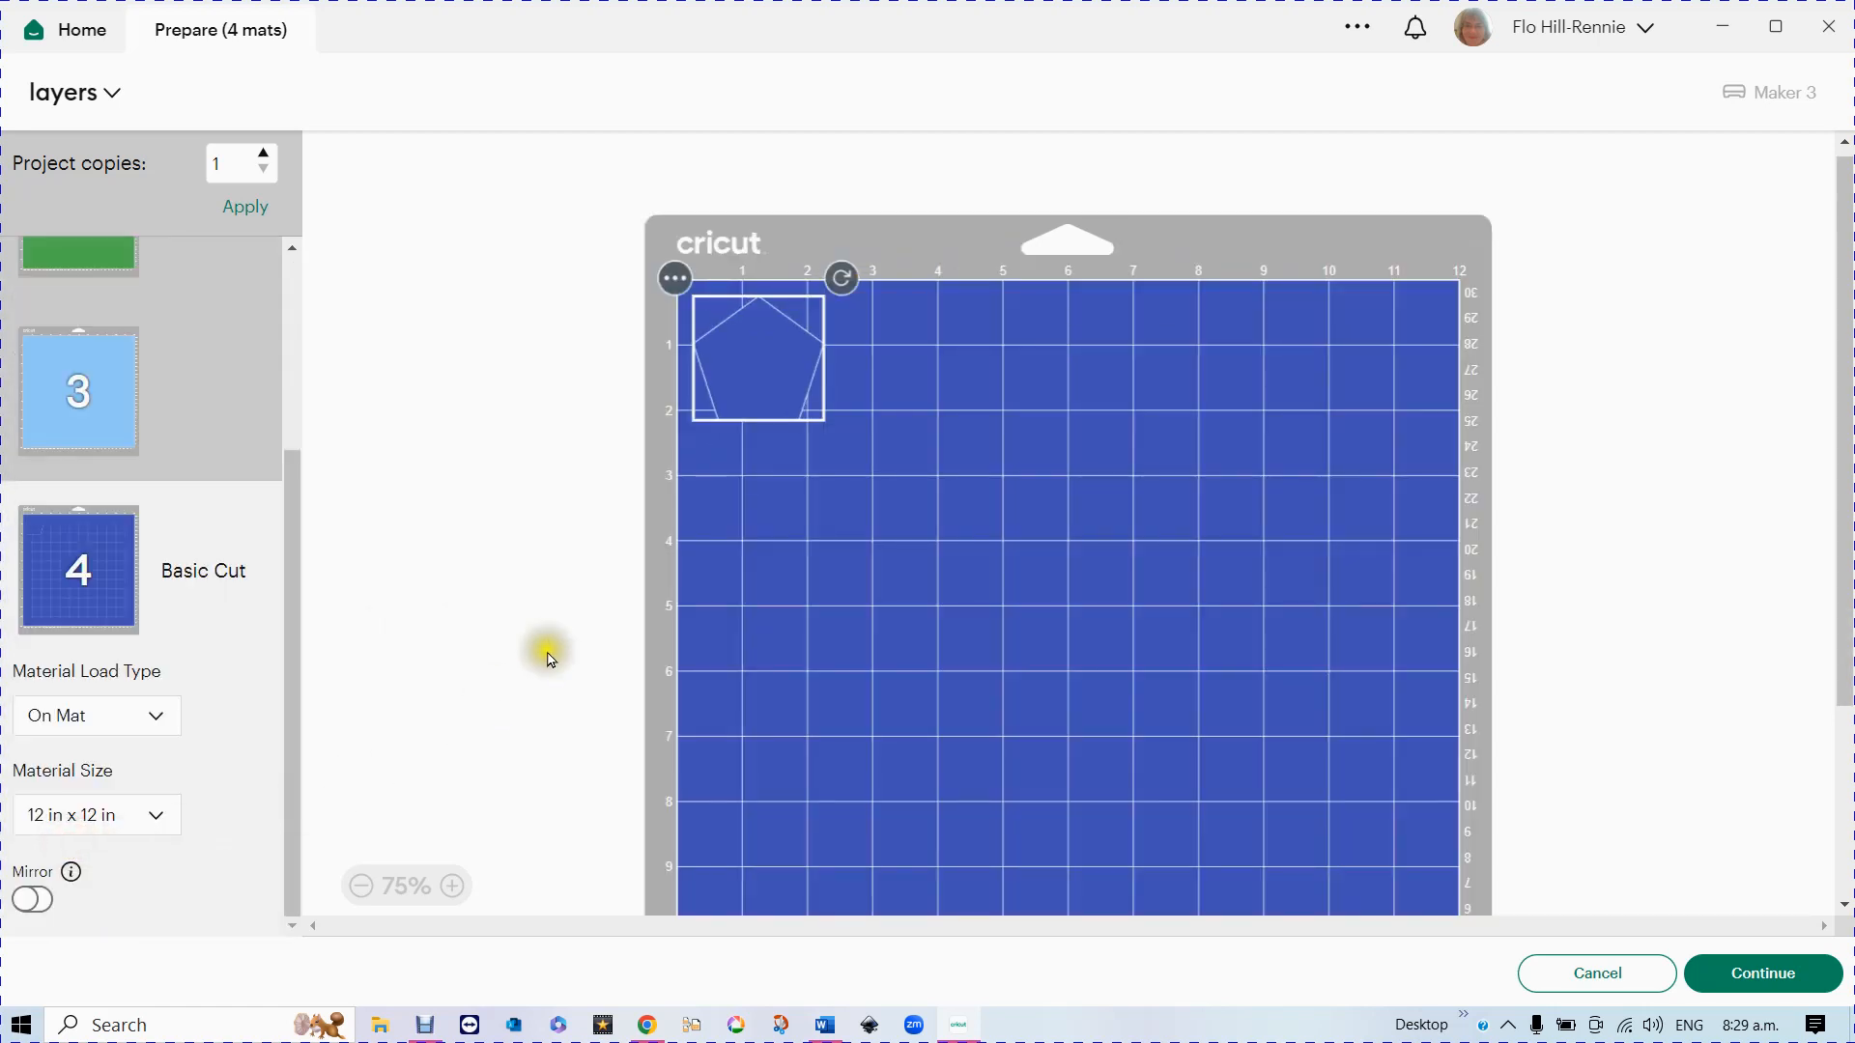
{"action": "left_click", "coordinate": [677, 280]}
{"action": "left_click", "coordinate": [670, 334]}
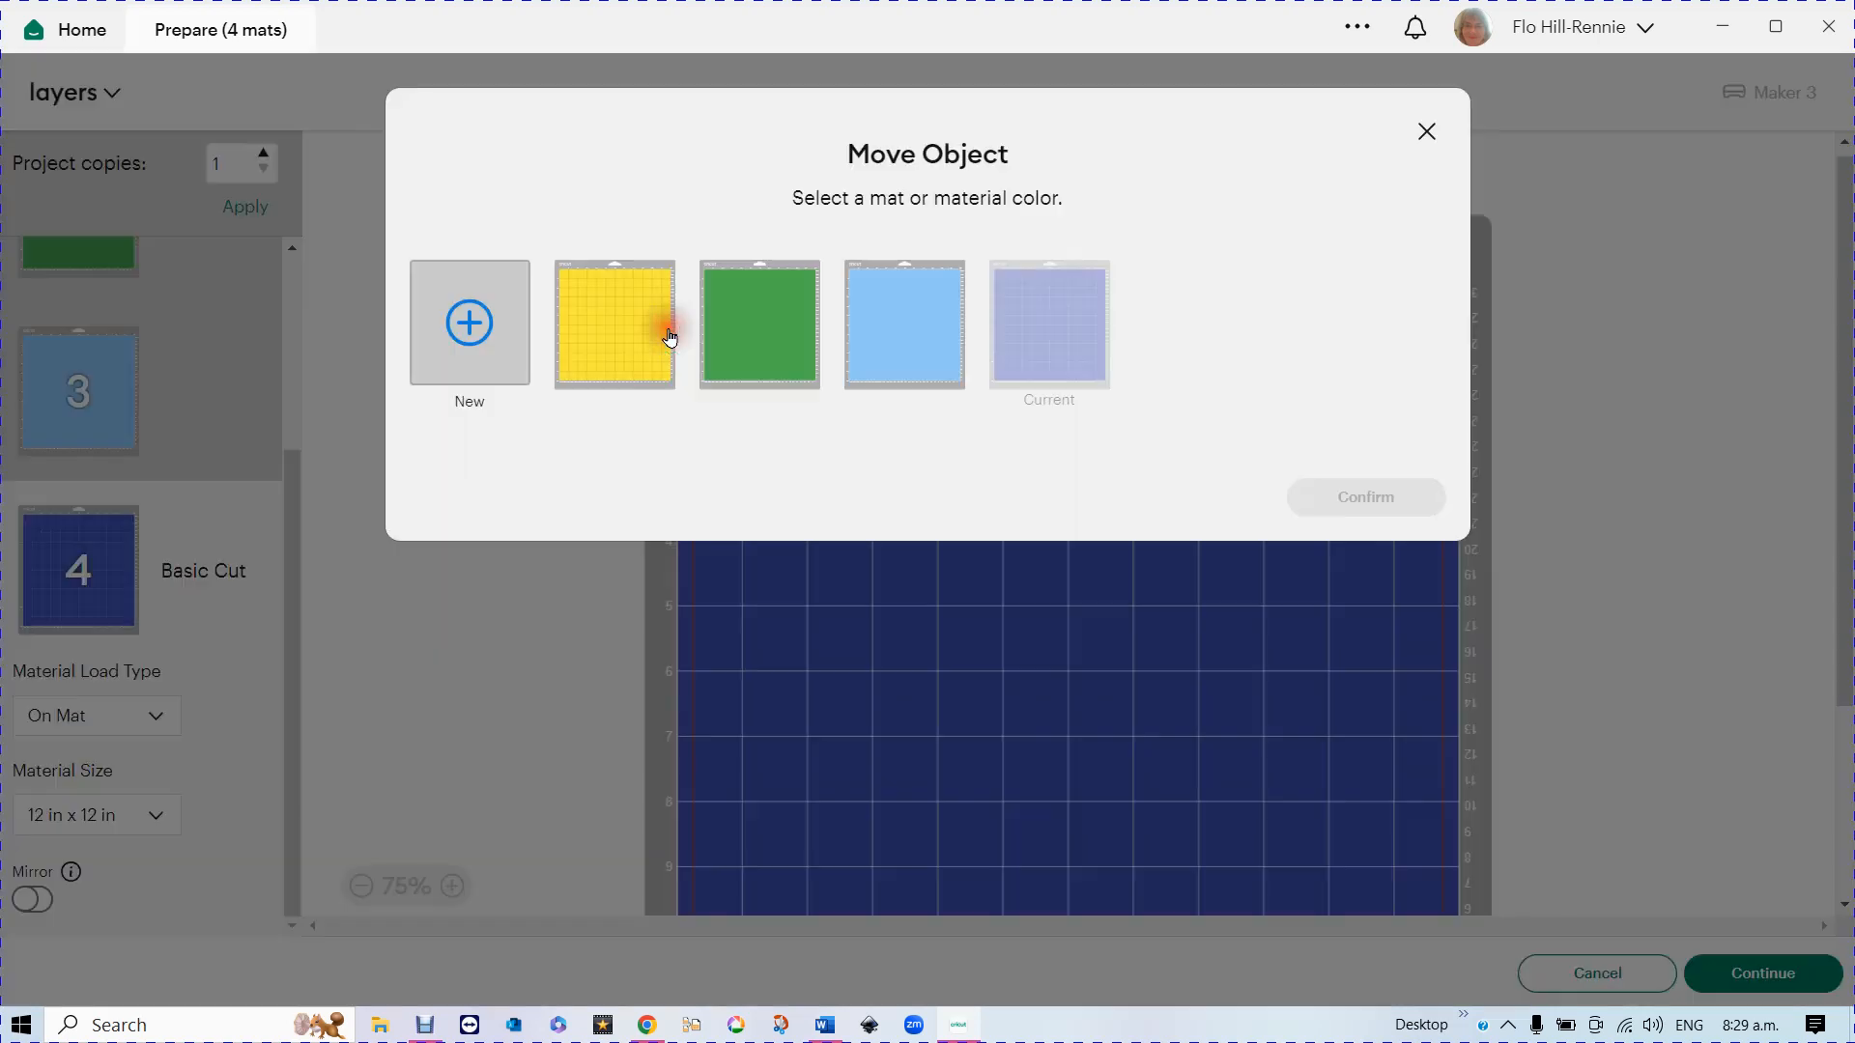
{"action": "left_click", "coordinate": [617, 359]}
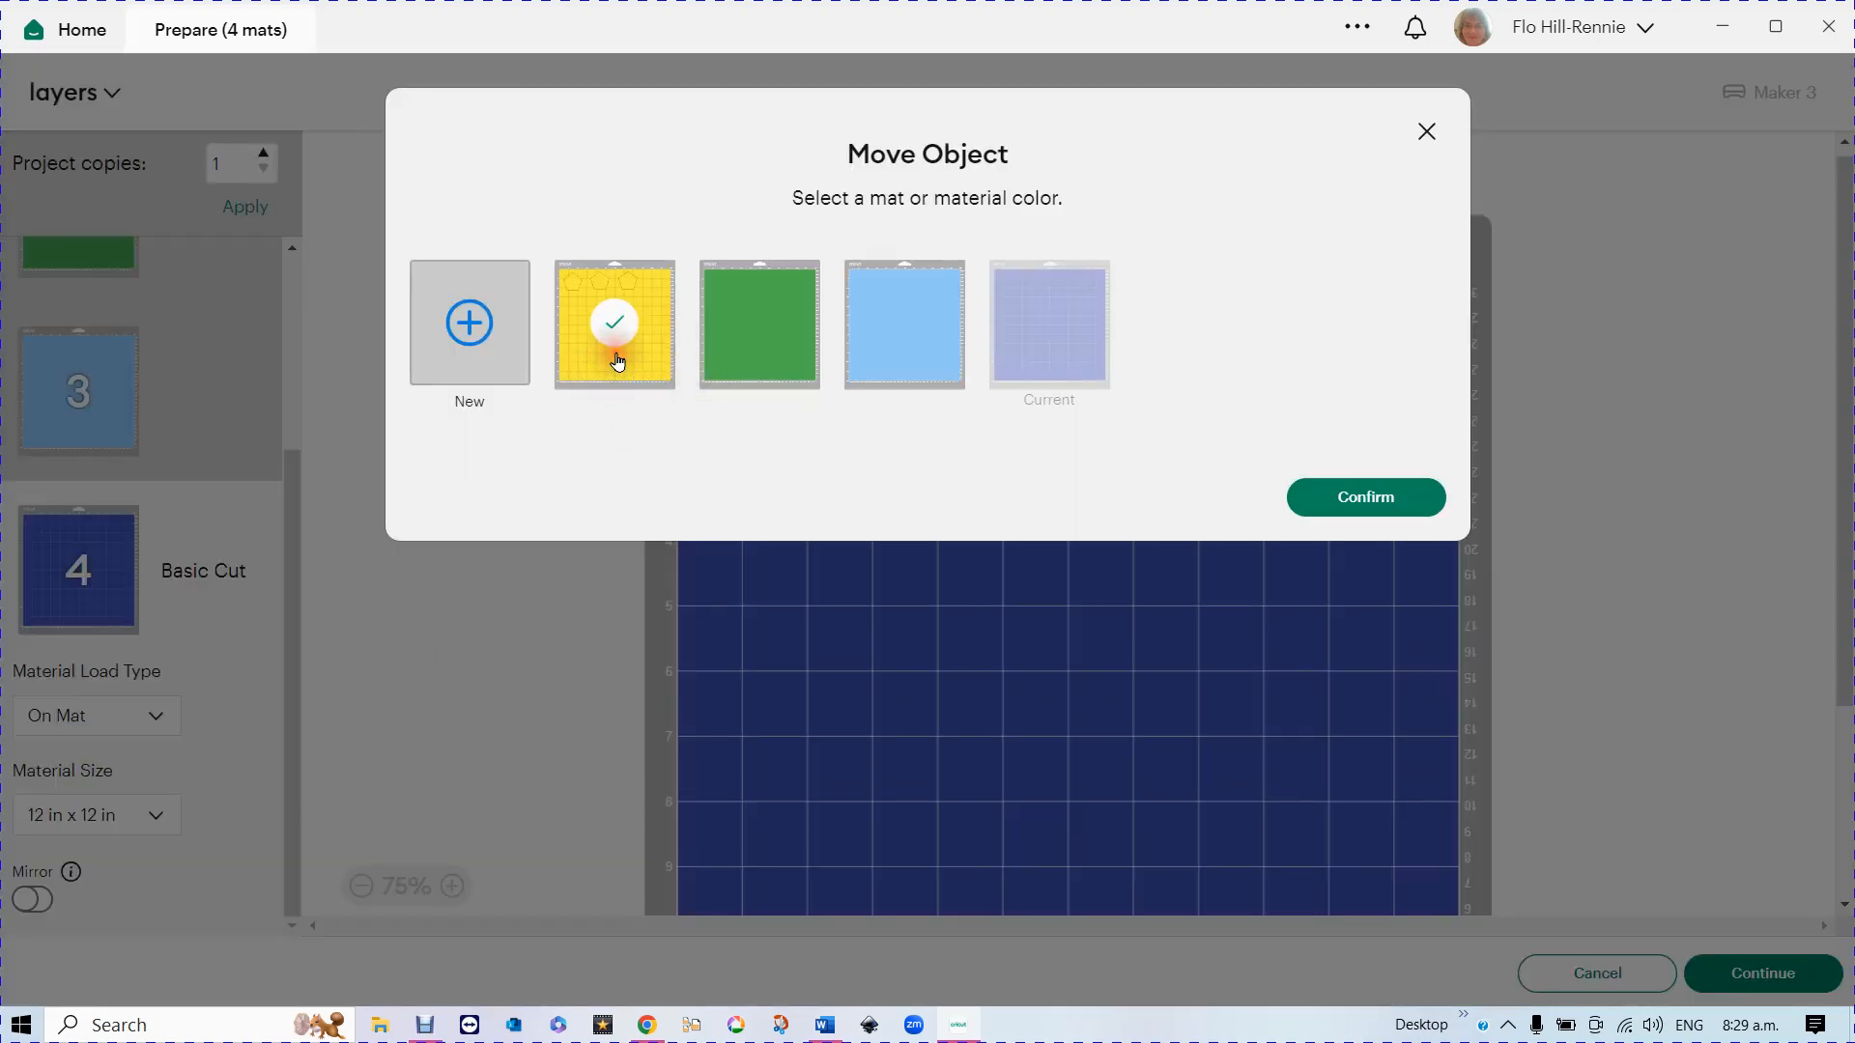
{"action": "left_click", "coordinate": [1345, 496]}
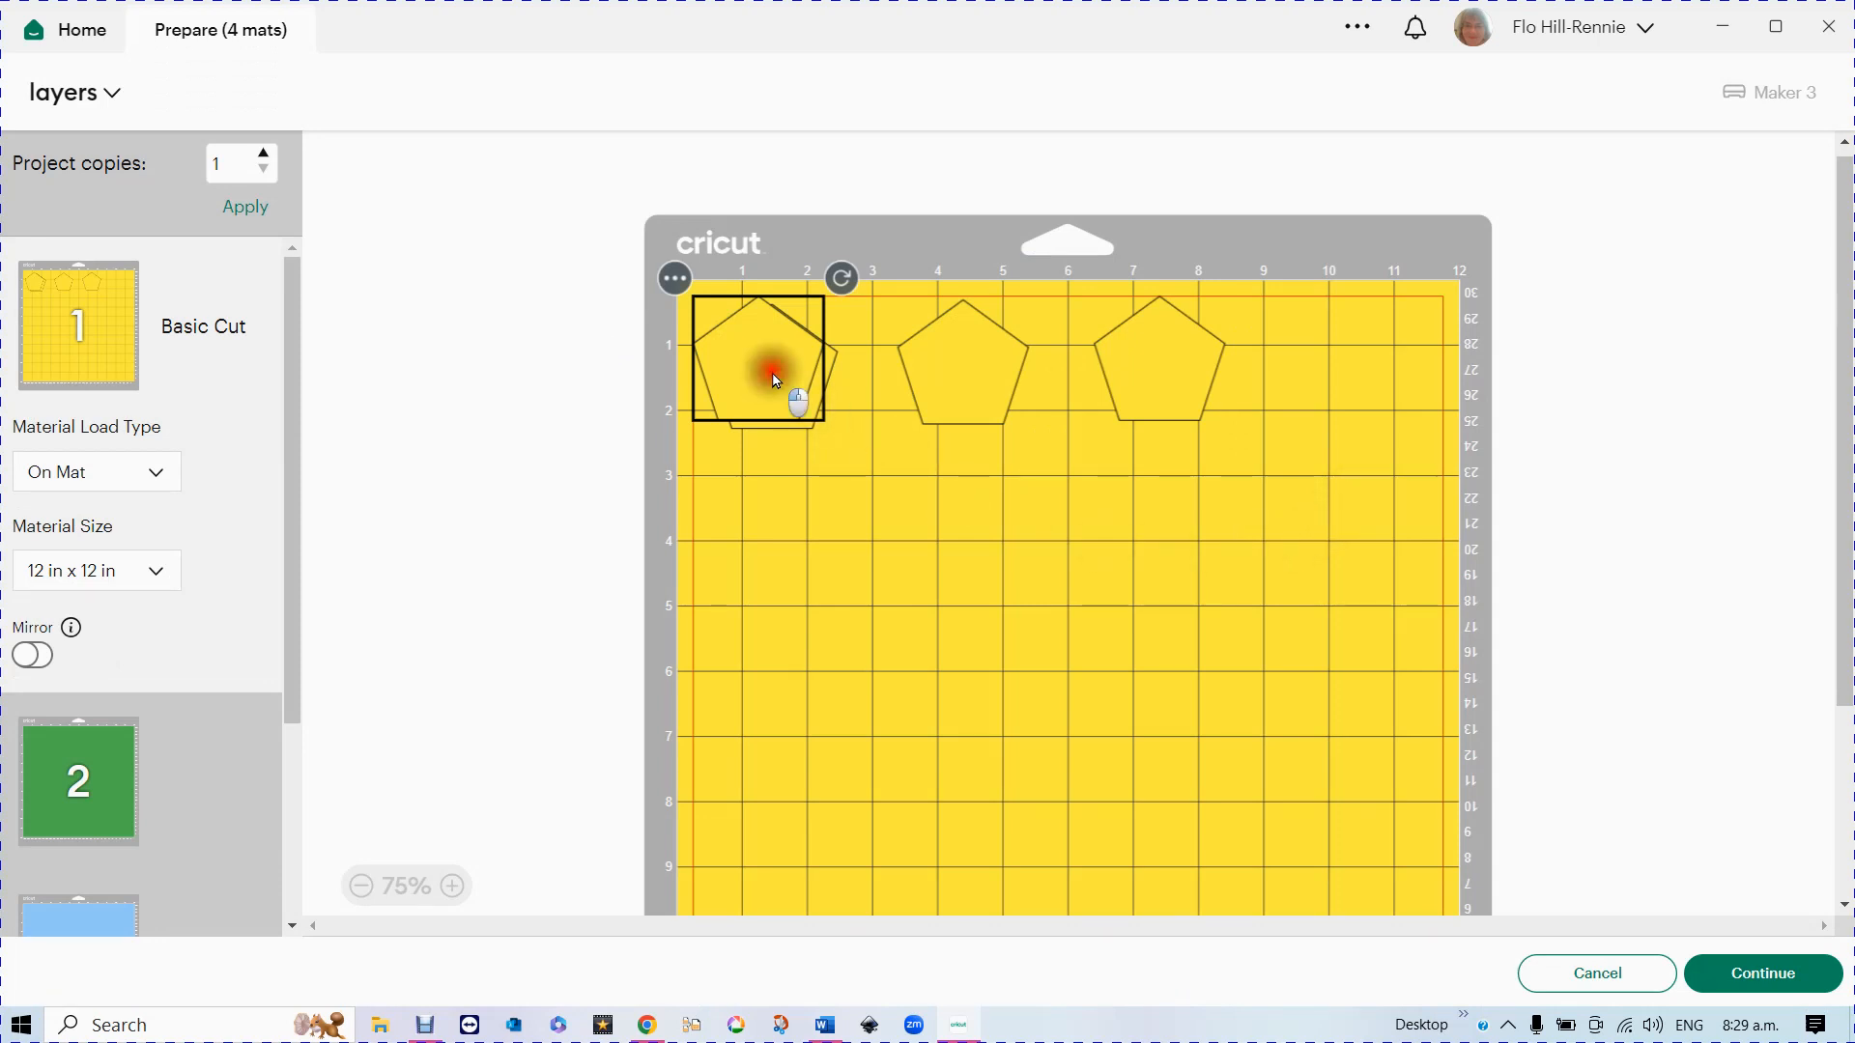
{"action": "left_click_drag", "start_coordinate": [776, 380], "coordinate": [782, 470]}
{"action": "left_click_drag", "start_coordinate": [787, 438], "coordinate": [1370, 386]}
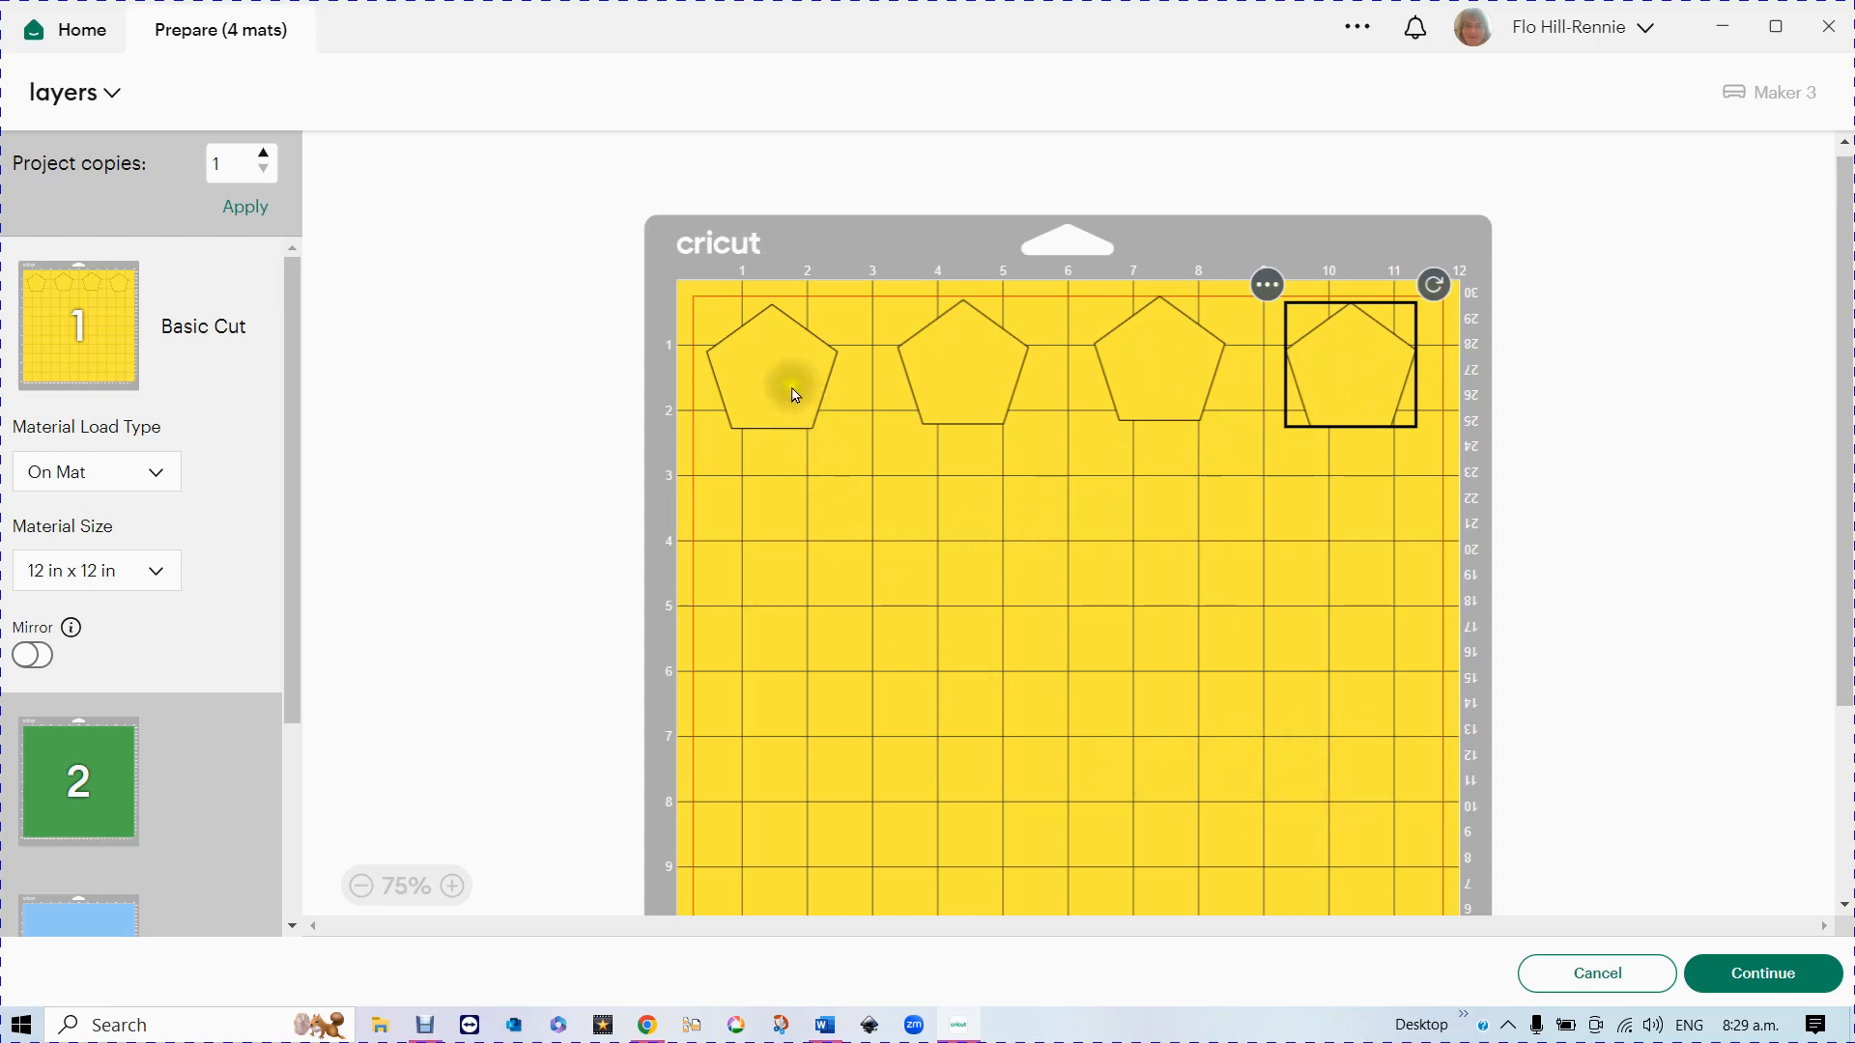
- Hide the first pentagon in the row on the yellow mat and restore it from the hidden objects
{"action": "left_click", "coordinate": [777, 391]}
{"action": "left_click", "coordinate": [684, 288]}
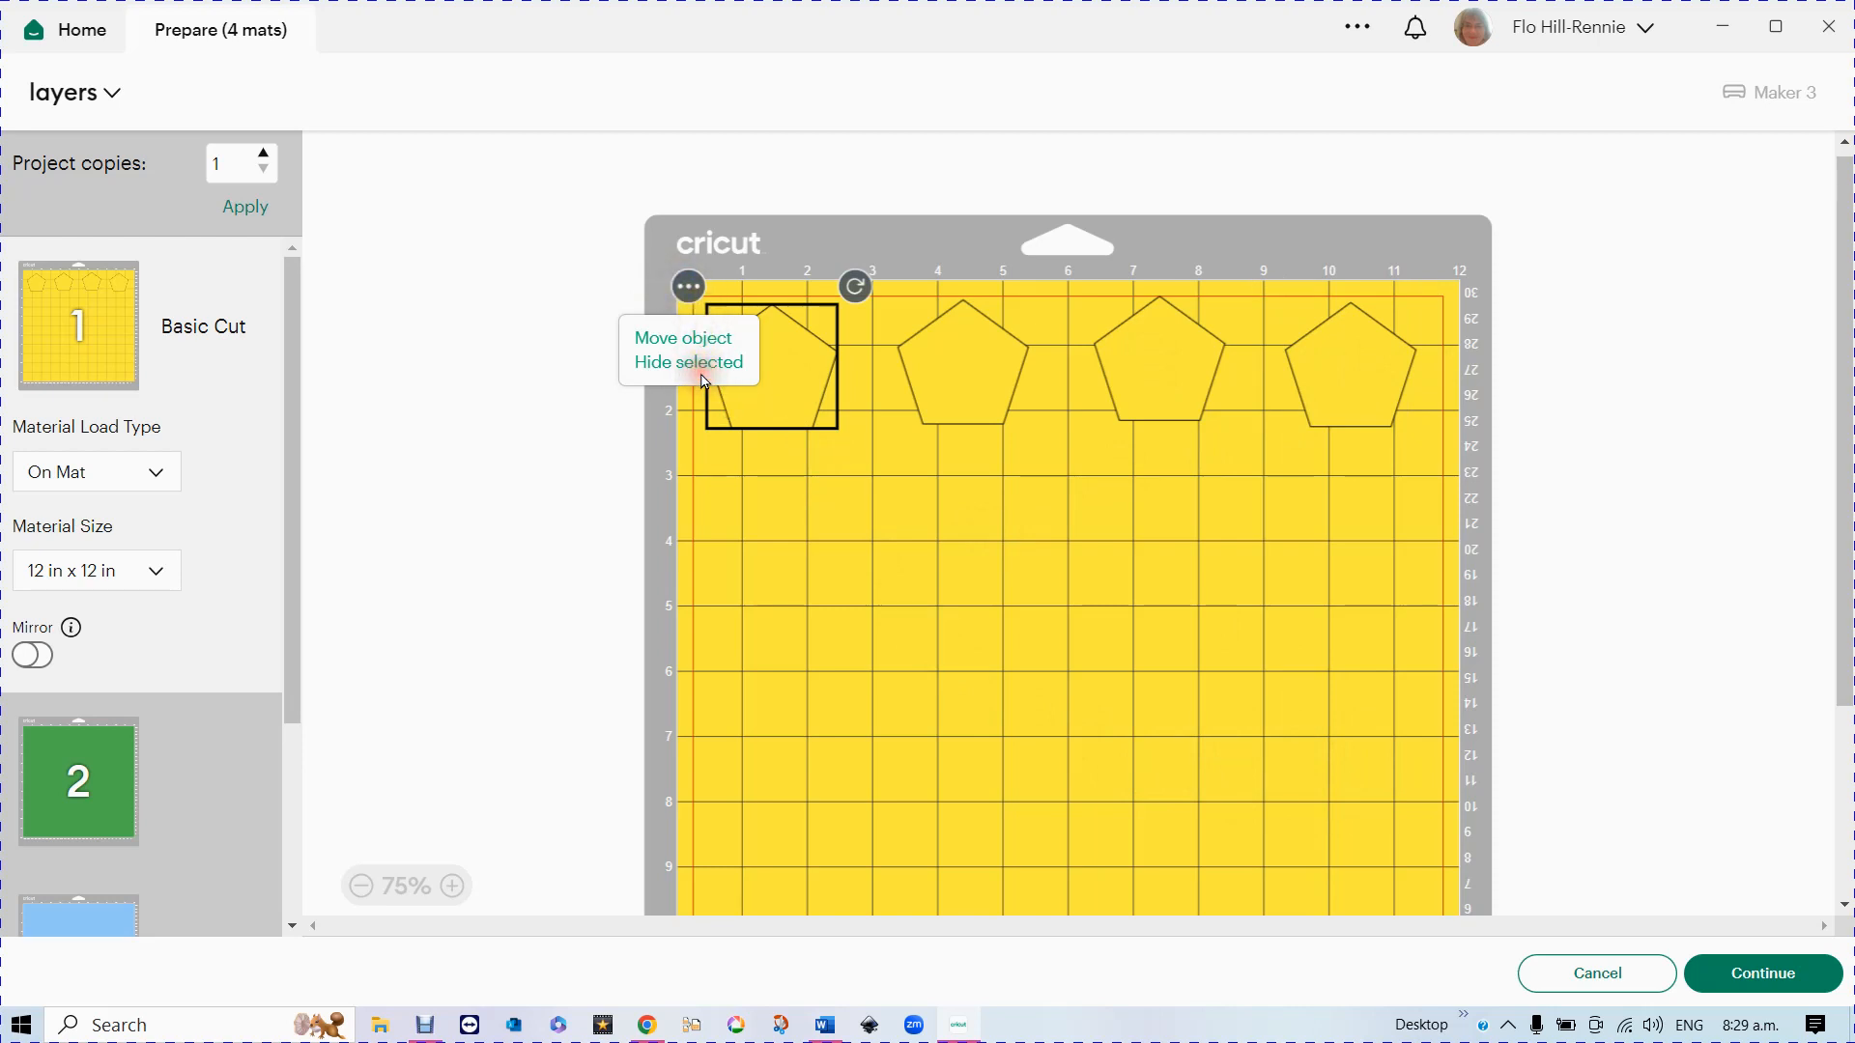
{"action": "left_click", "coordinate": [696, 367]}
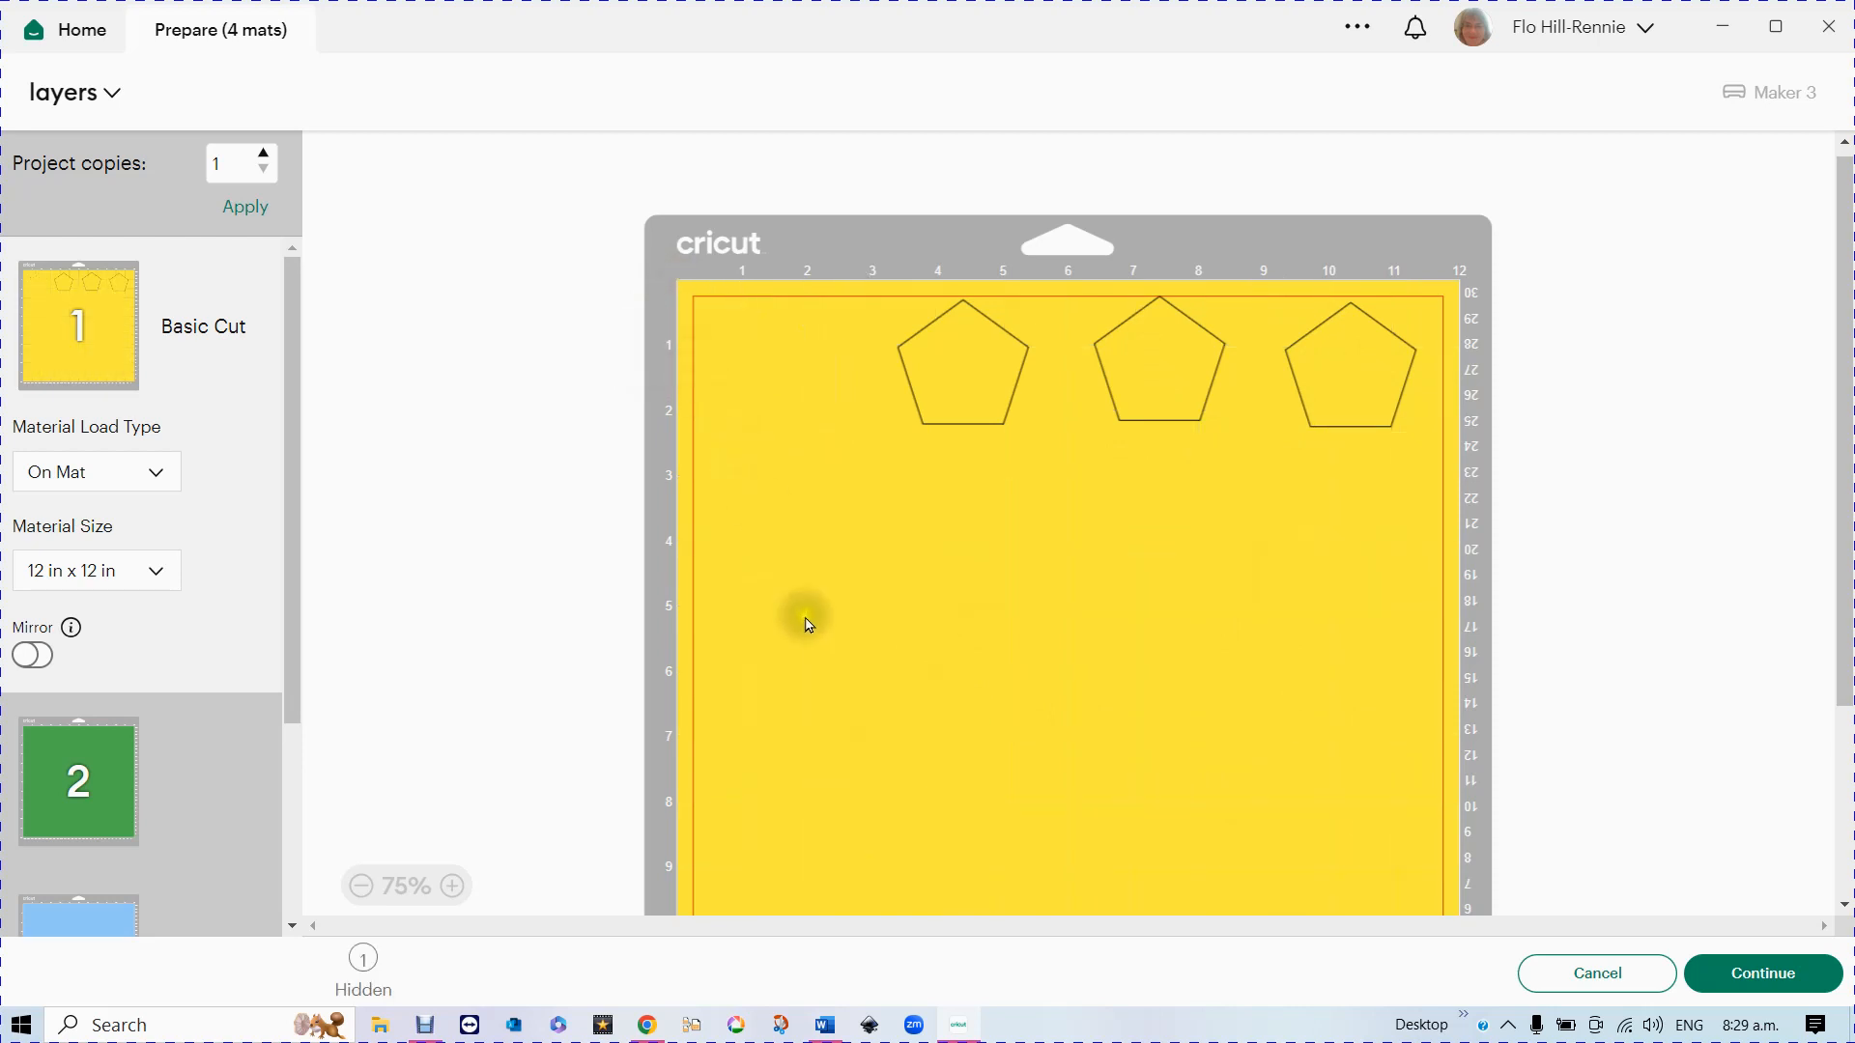
{"action": "scroll", "coordinate": [890, 576], "scroll_direction": "down", "scroll_amount": 3}
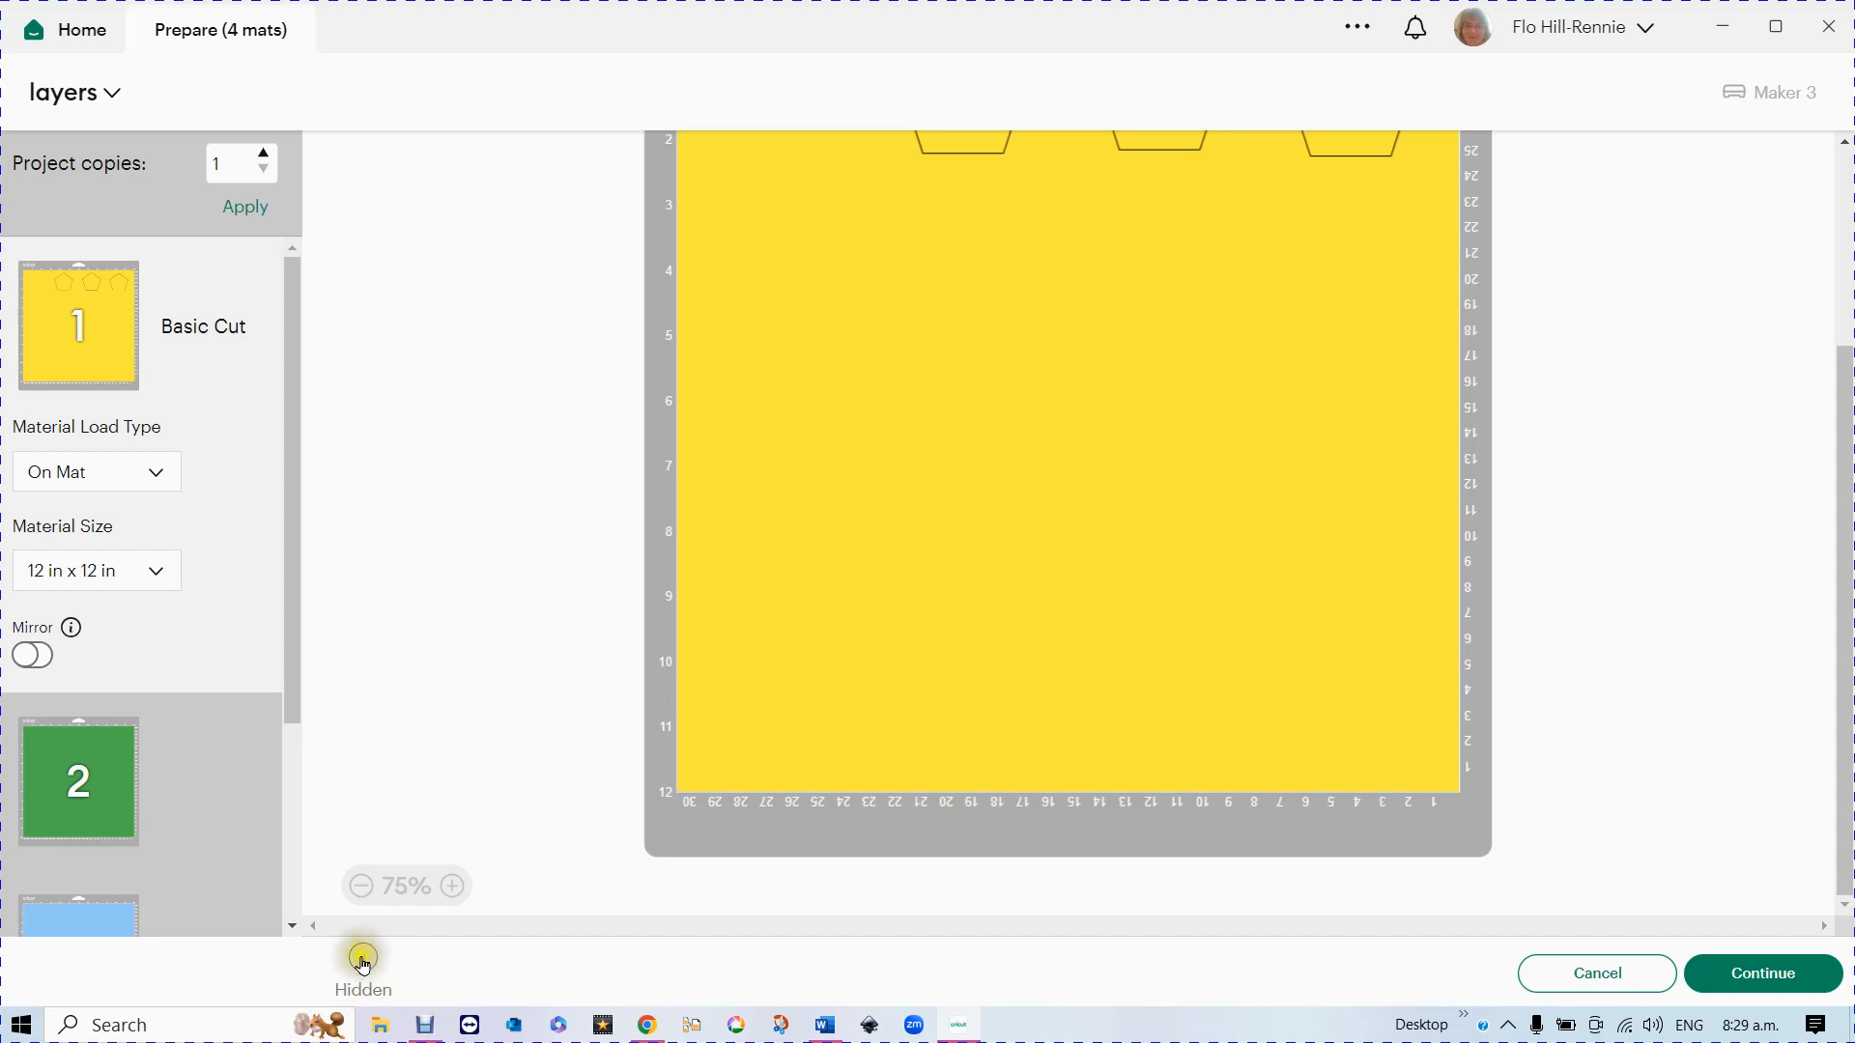
{"action": "mouse_move", "coordinate": [360, 971]}
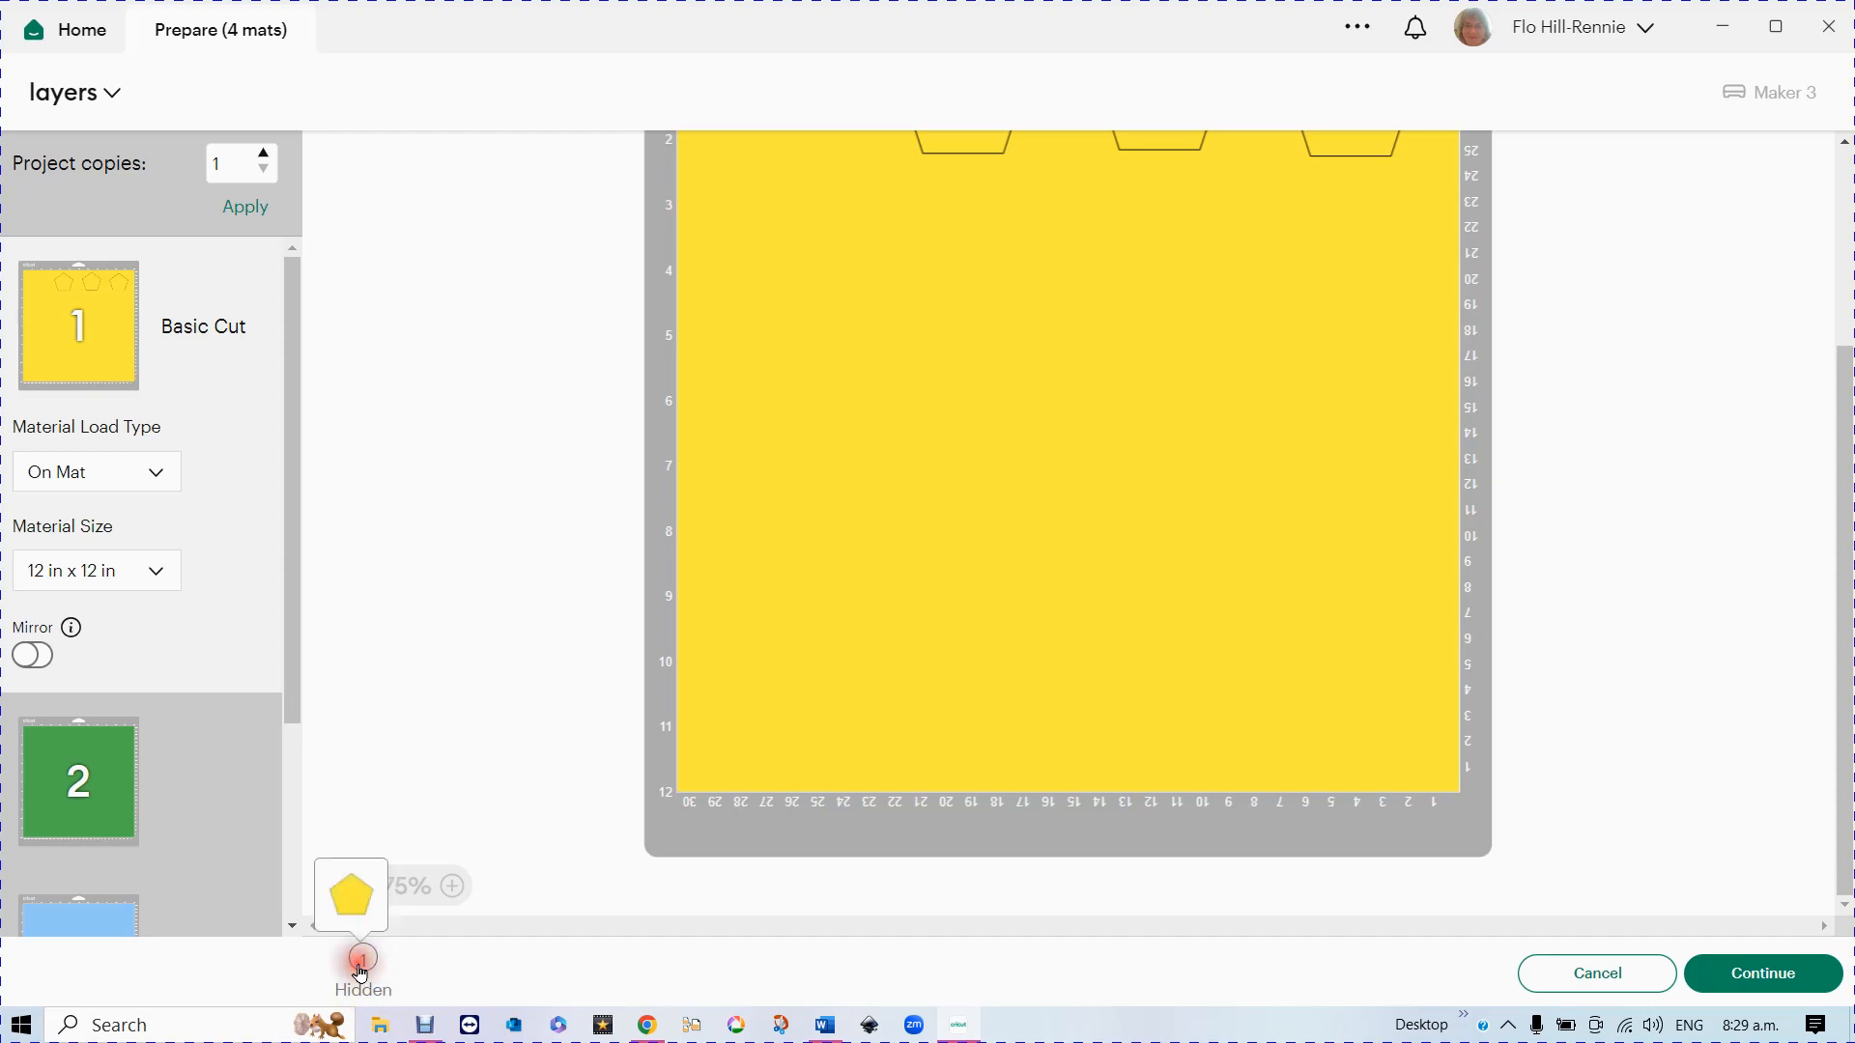
{"action": "left_click", "coordinate": [353, 903]}
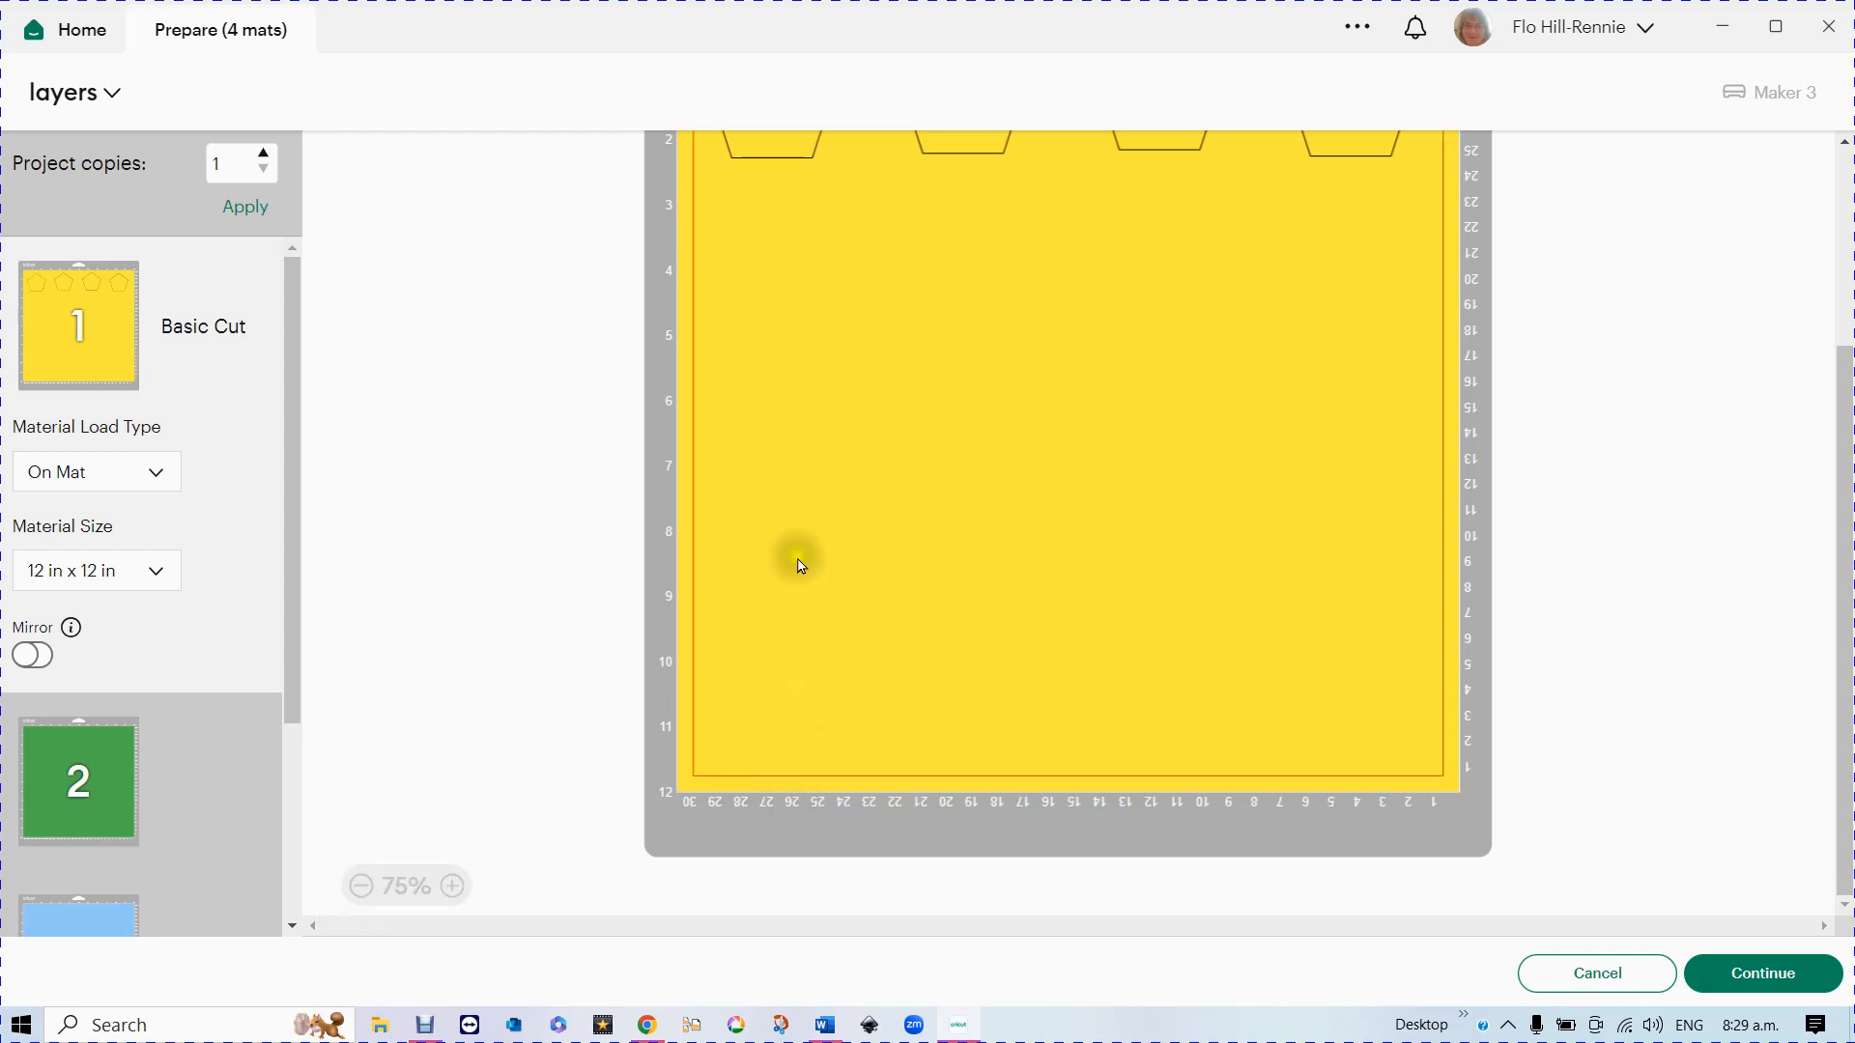
{"action": "scroll", "coordinate": [801, 567], "scroll_direction": "up", "scroll_amount": 3}
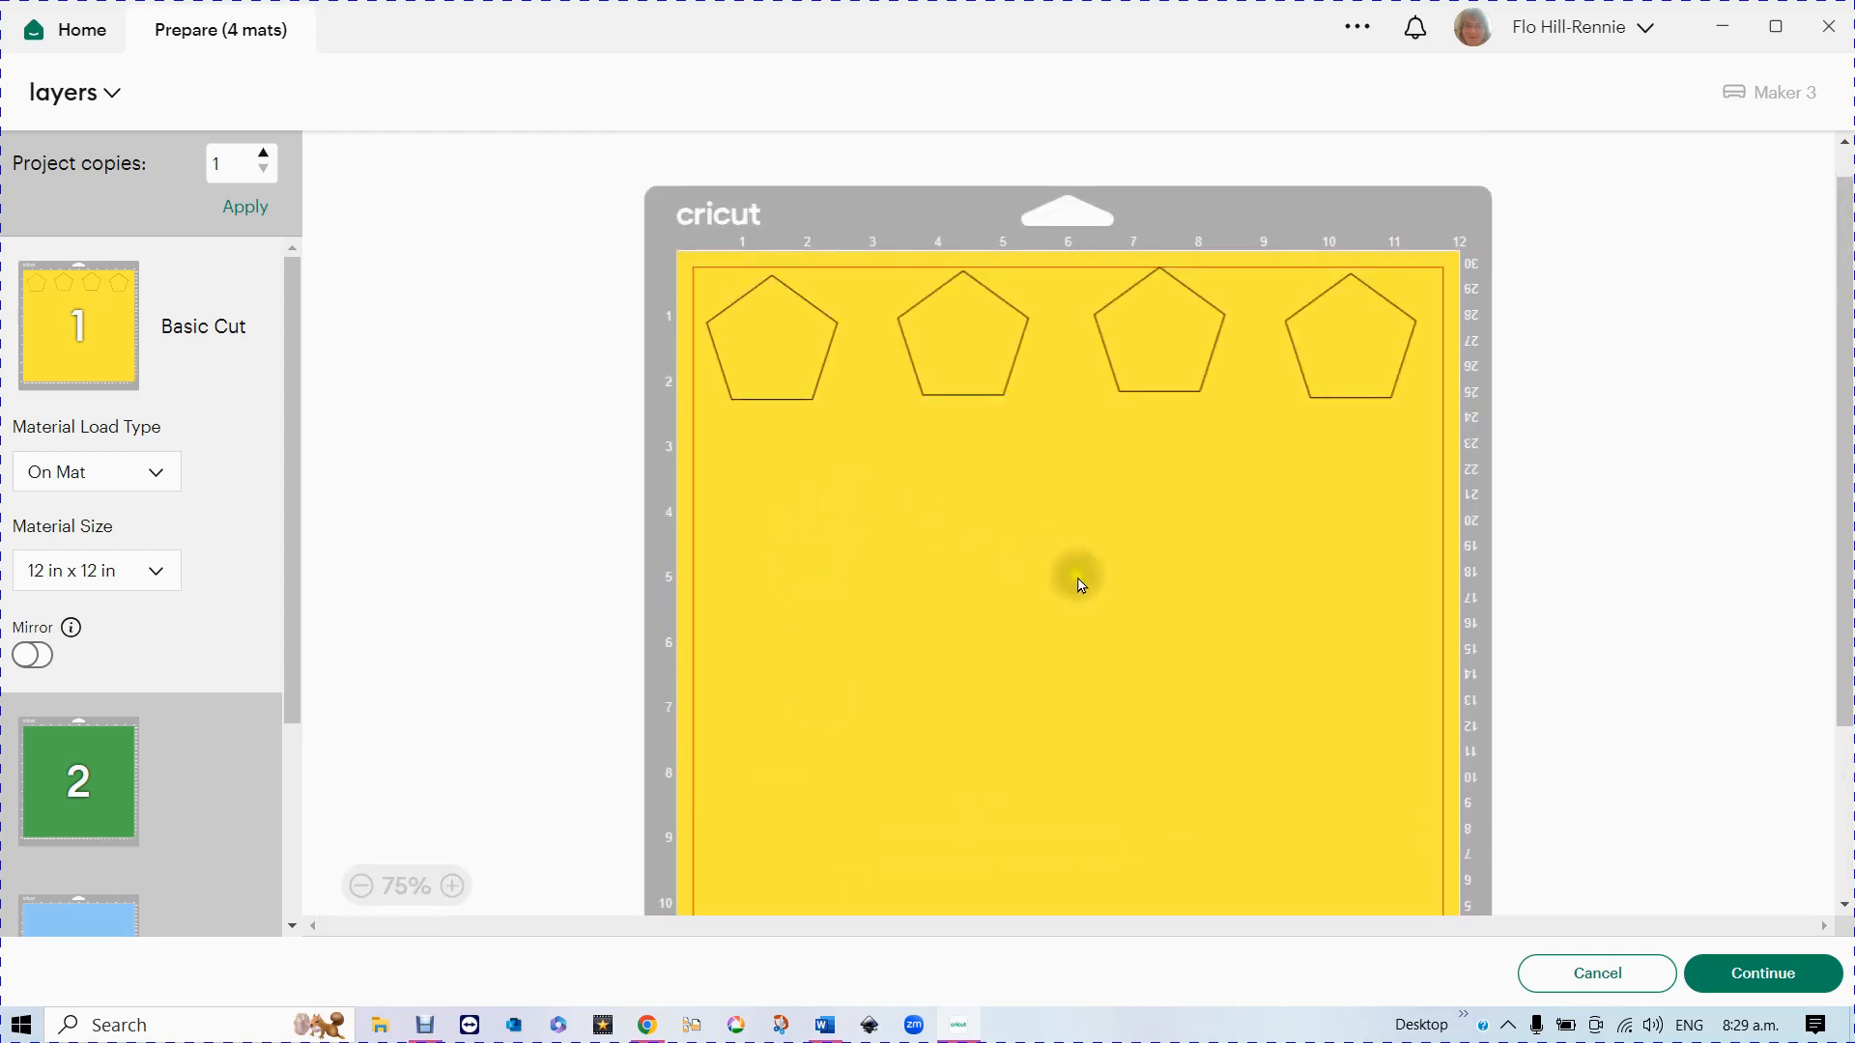
- Return to the canvas and toggle the visibility of the hidden slice results group in a widened layer list
{"action": "left_click", "coordinate": [1598, 974]}
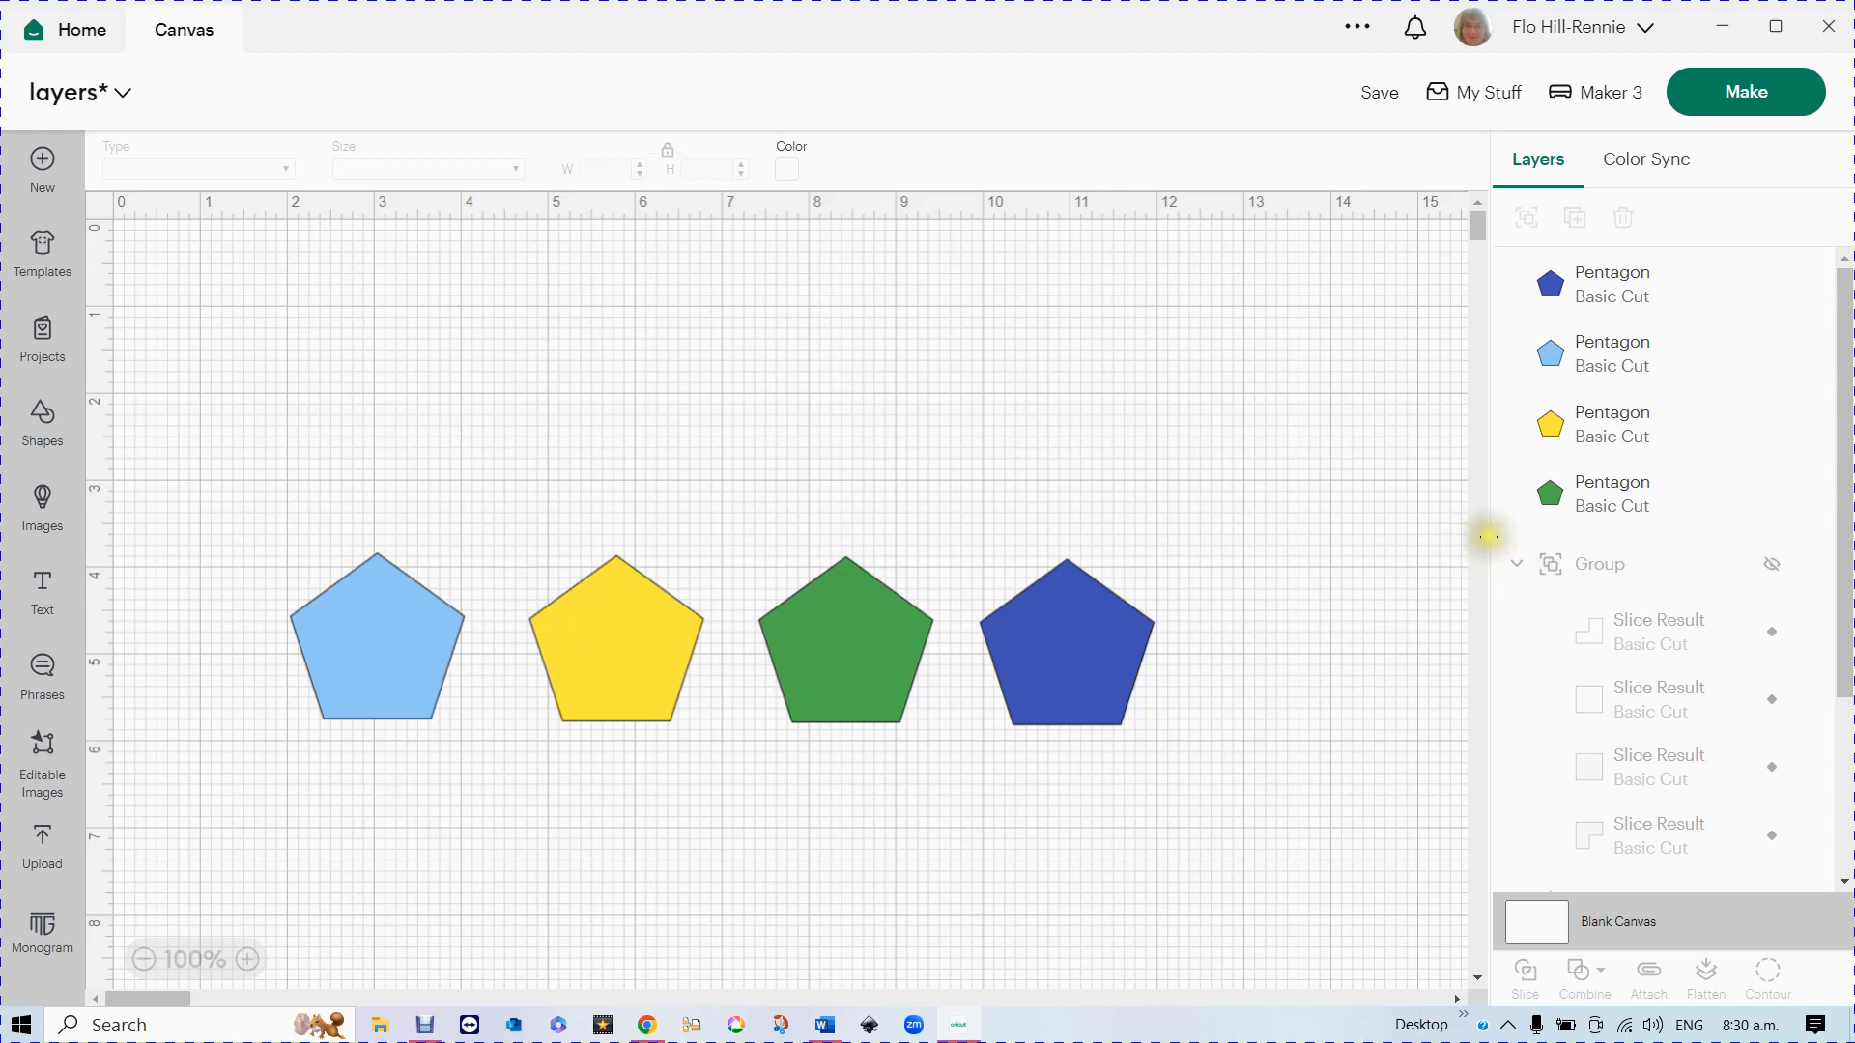
{"action": "left_click_drag", "start_coordinate": [1494, 539], "coordinate": [1355, 523]}
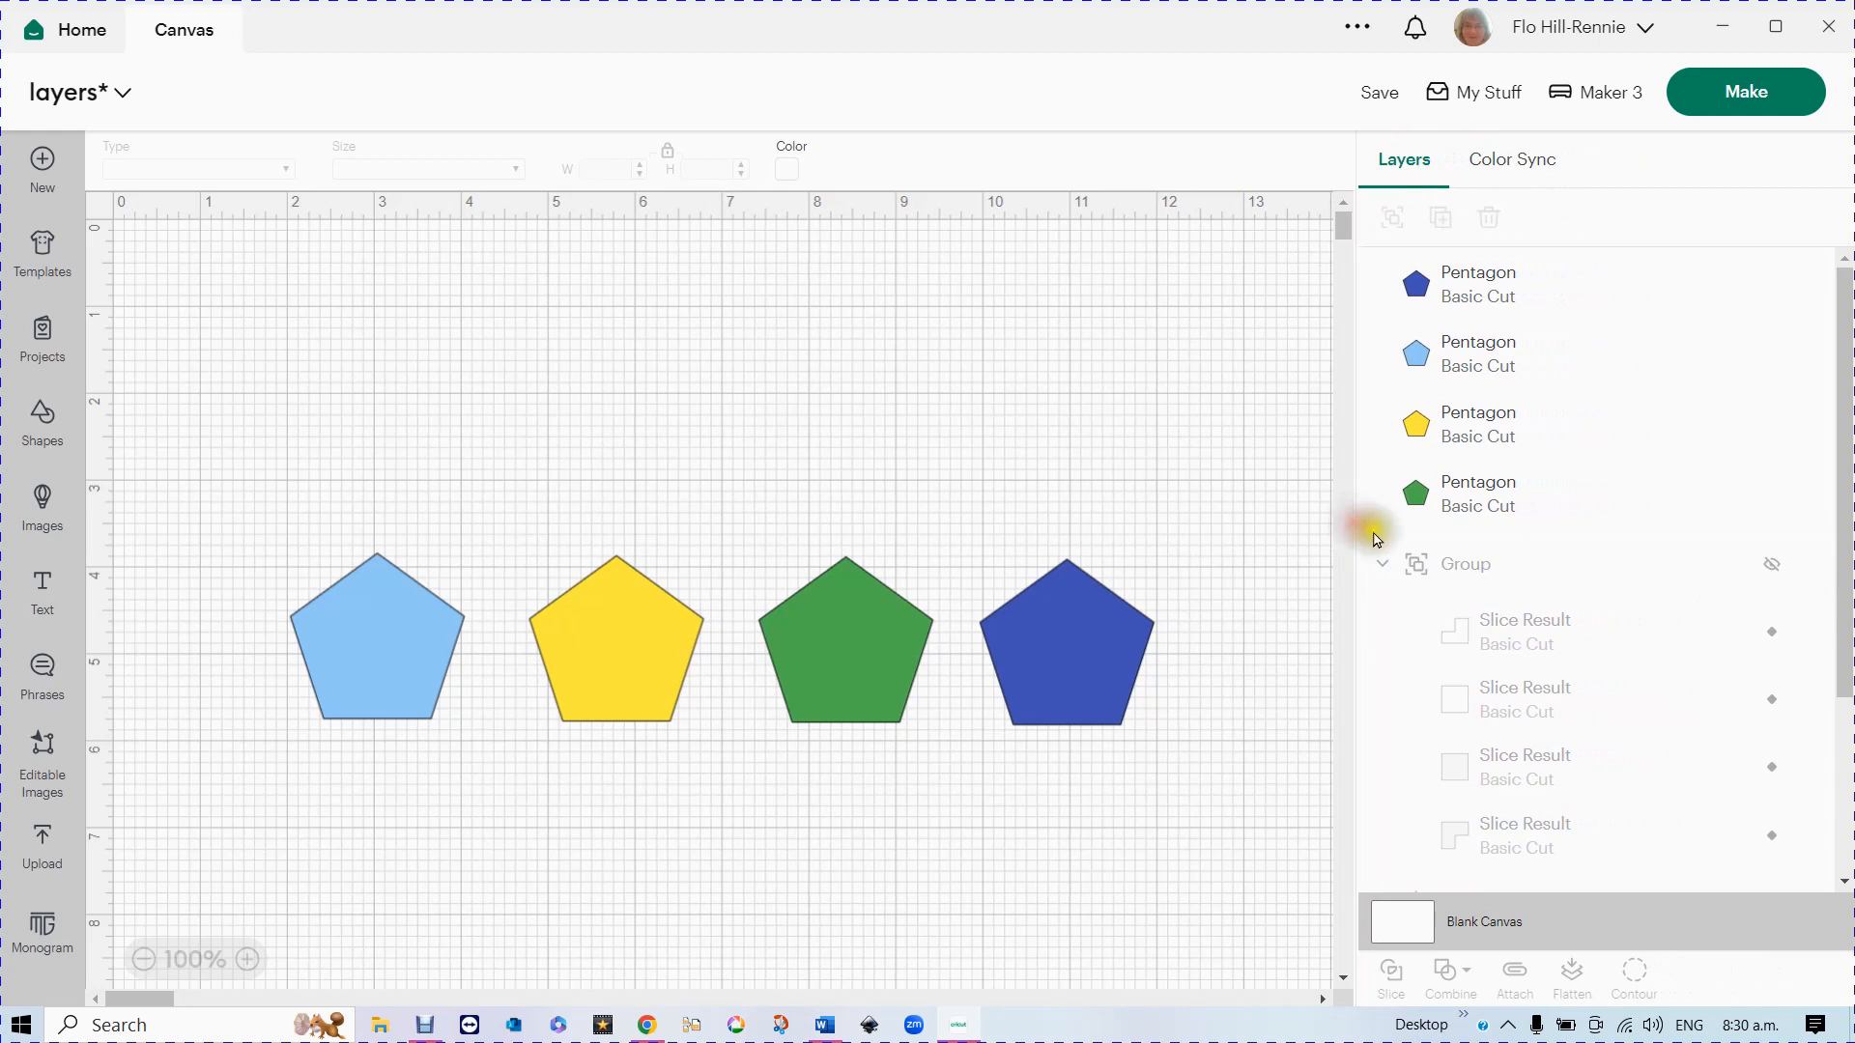
{"action": "left_click", "coordinate": [1773, 569]}
{"action": "left_click", "coordinate": [1770, 568]}
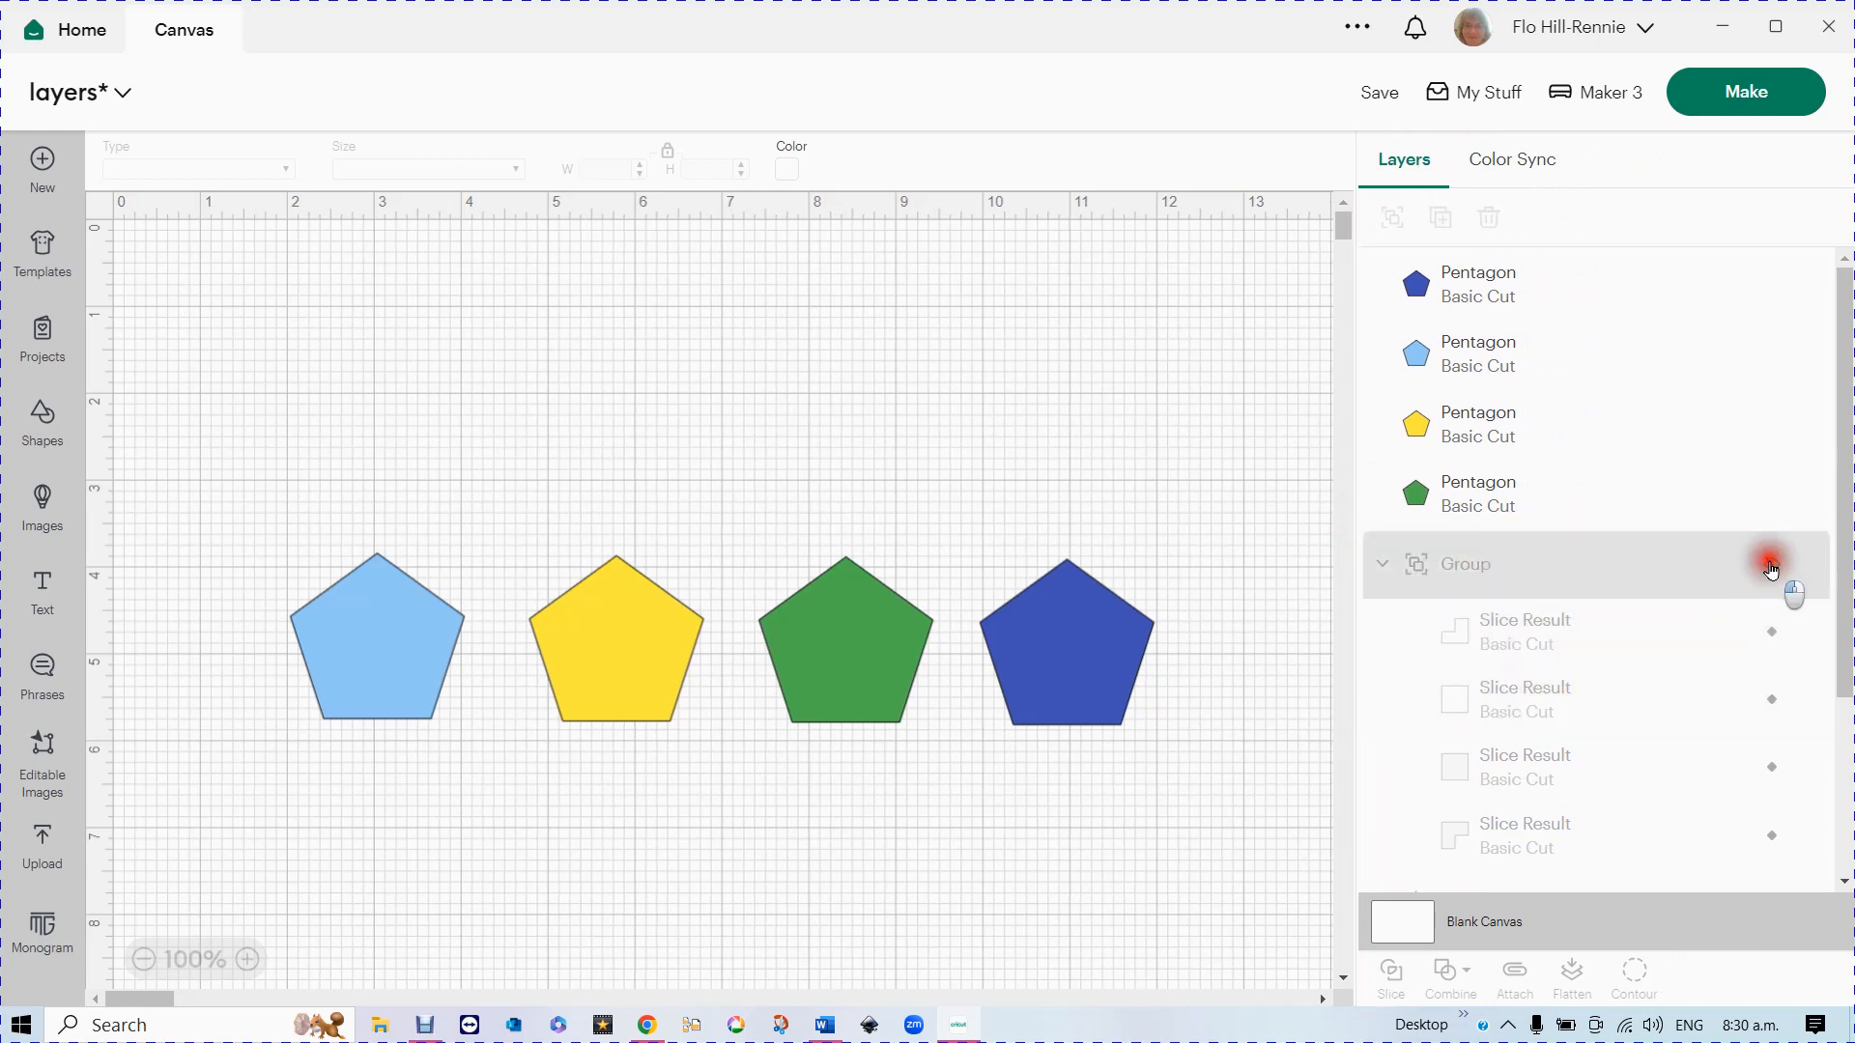